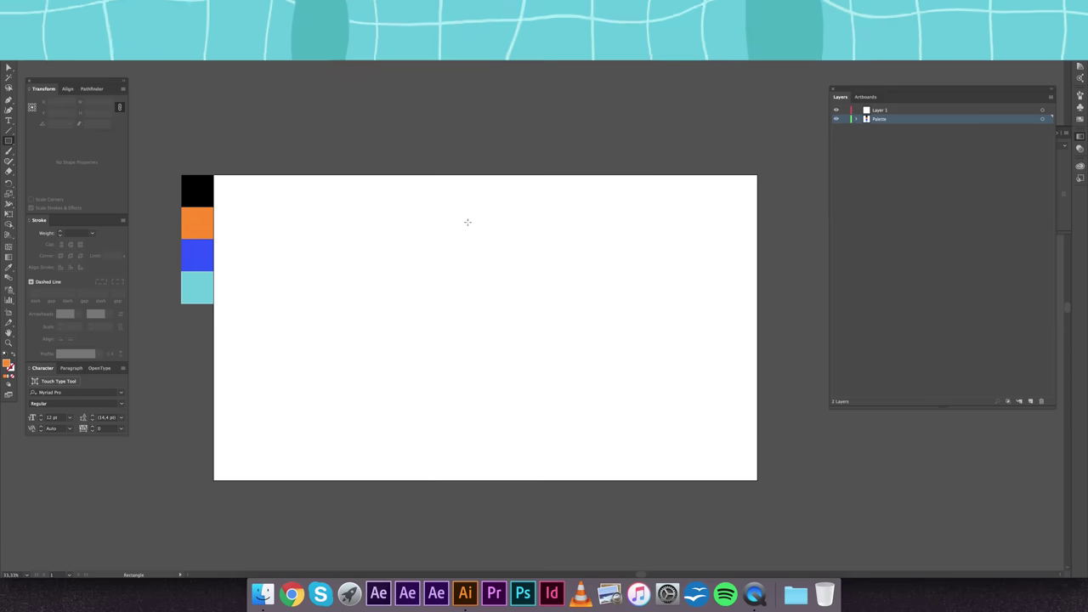
Step: Draw a rectangle and taper its bottom into a trapezoid with perspective distortion
left_click_drag(450, 219, 532, 319)
key("e")
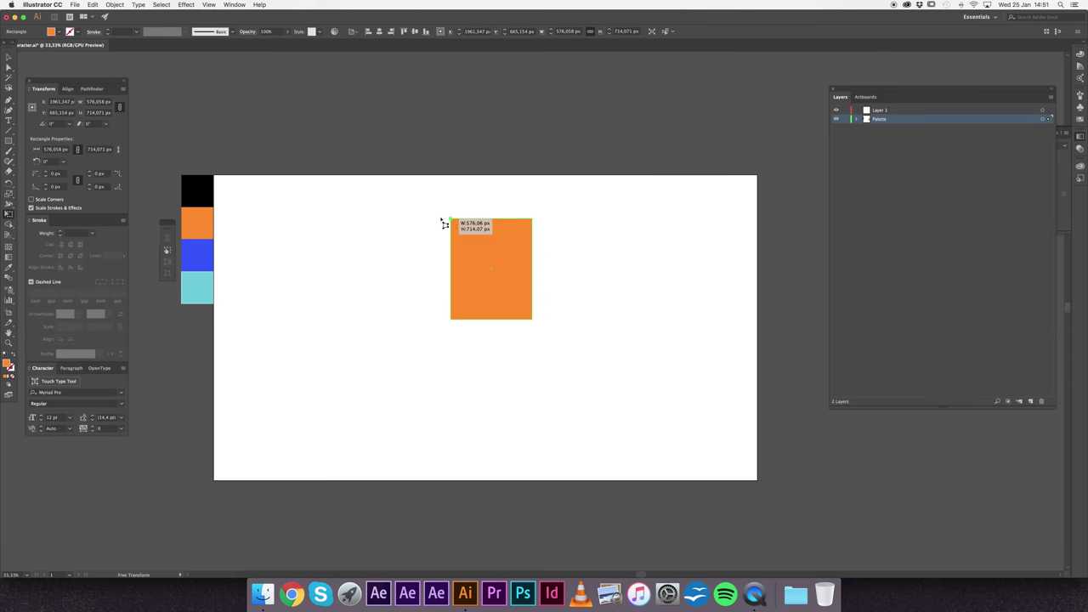
left_click_drag(441, 224, 438, 219)
key("ctrl+z")
left_click_drag(452, 320, 462, 324)
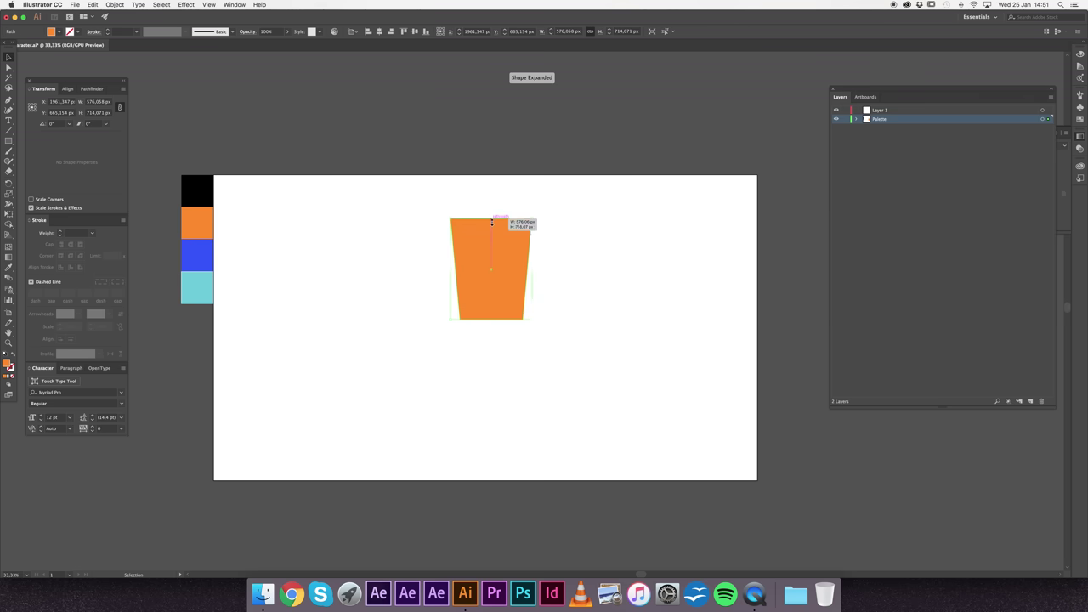
Step: Reshape the trapezoid's top corners and centre the head shape horizontally on the artboard
key("a")
mouse_move(491, 220)
left_mouse_down()
mouse_move(492, 233)
mouse_move(462, 247)
mouse_move(536, 280)
mouse_move(514, 258)
left_mouse_up()
left_click(536, 280)
left_click(500, 259)
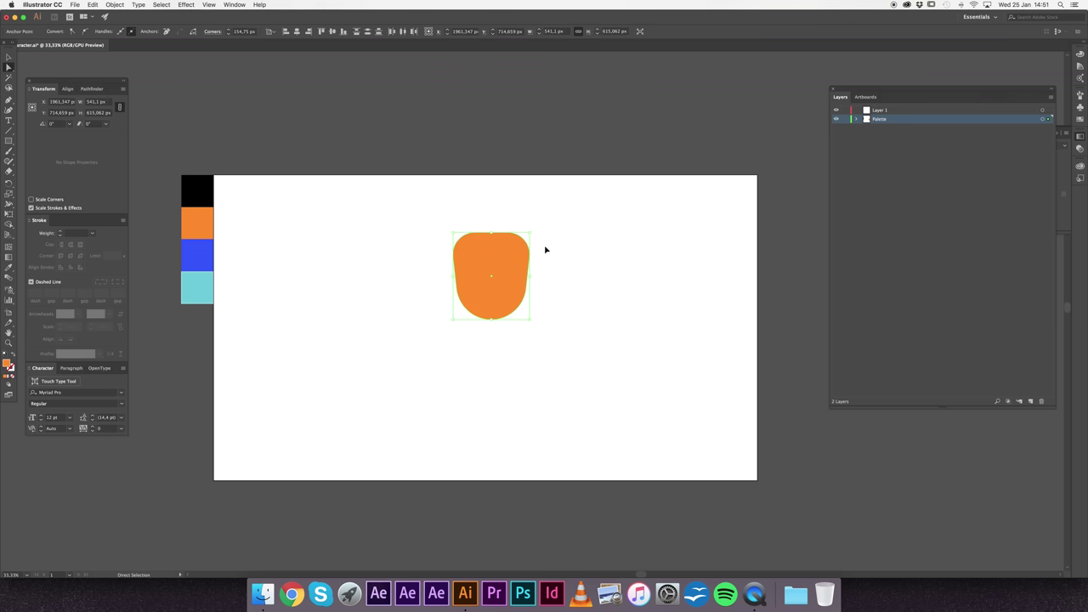
key("v")
left_click(509, 265)
left_click(380, 32)
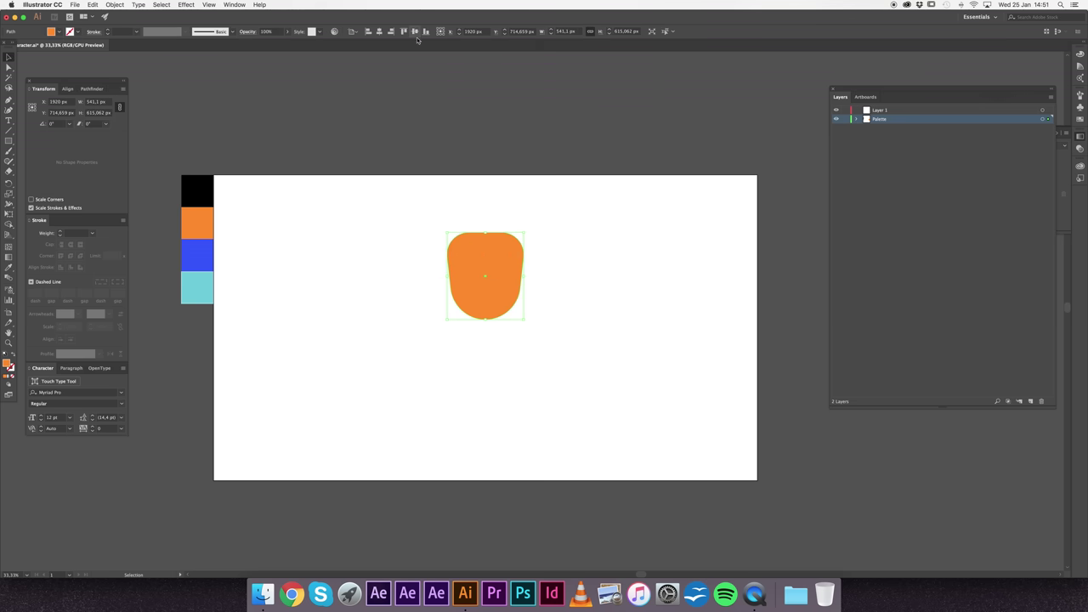
key("z")
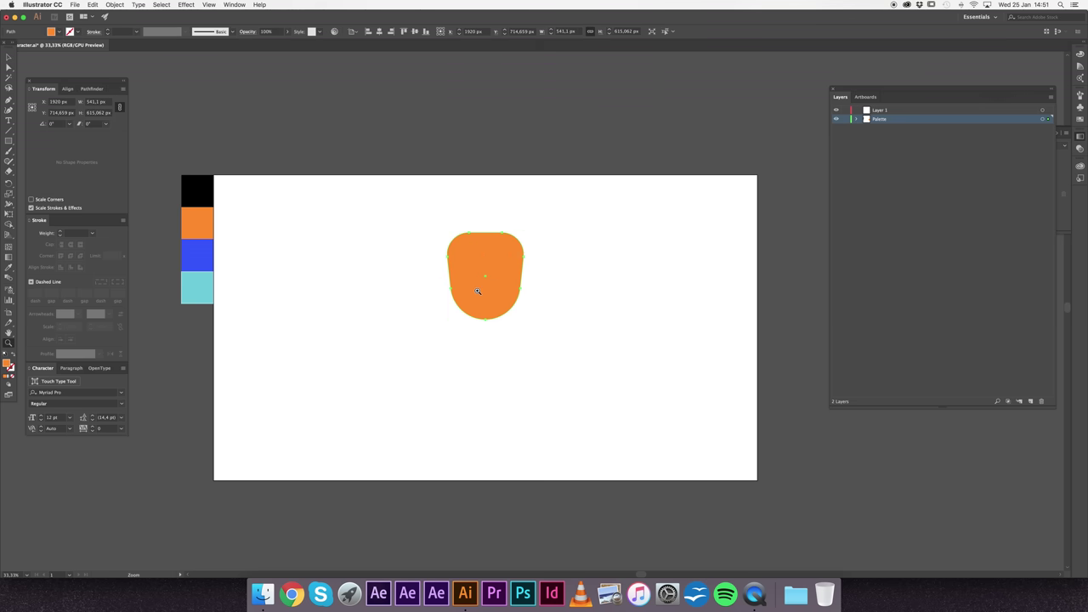
Step: Draw a small circle and place it against the head's right side as an ear
left_click_drag(492, 279, 601, 357)
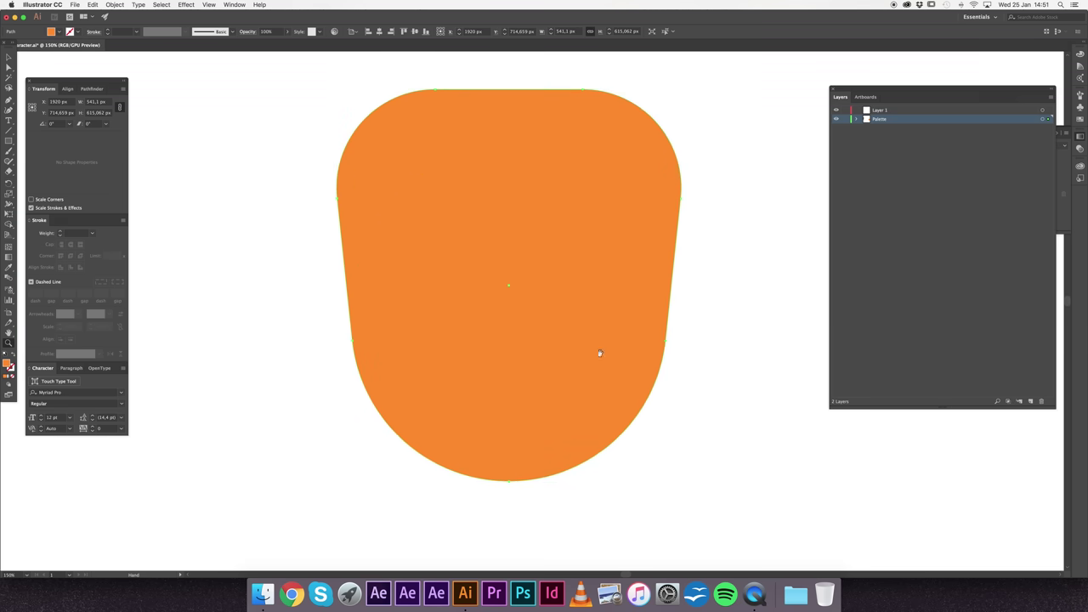
left_click_drag(704, 380, 785, 314)
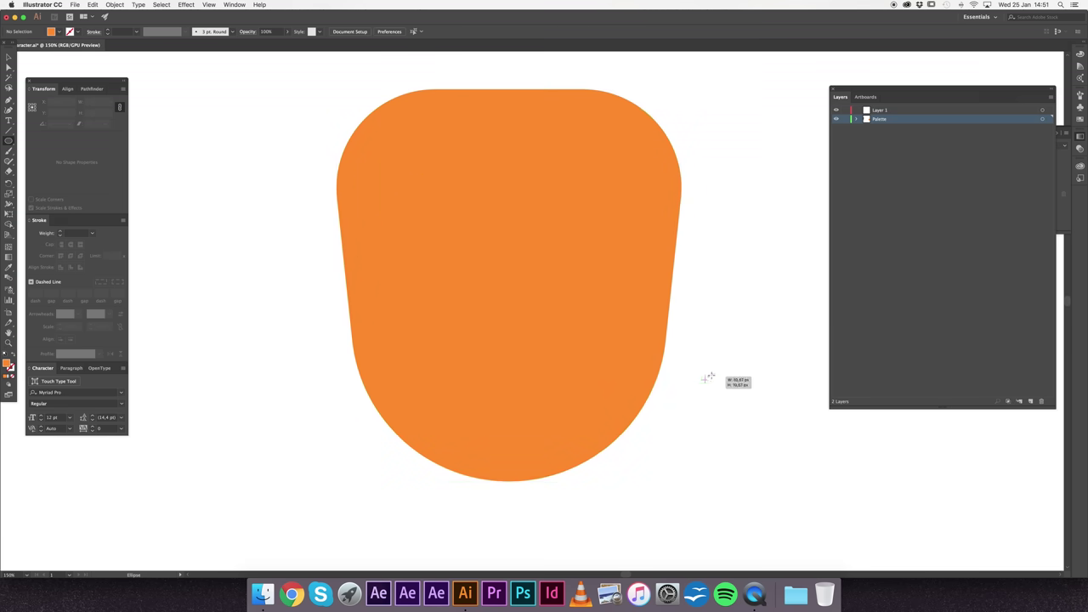
key("v")
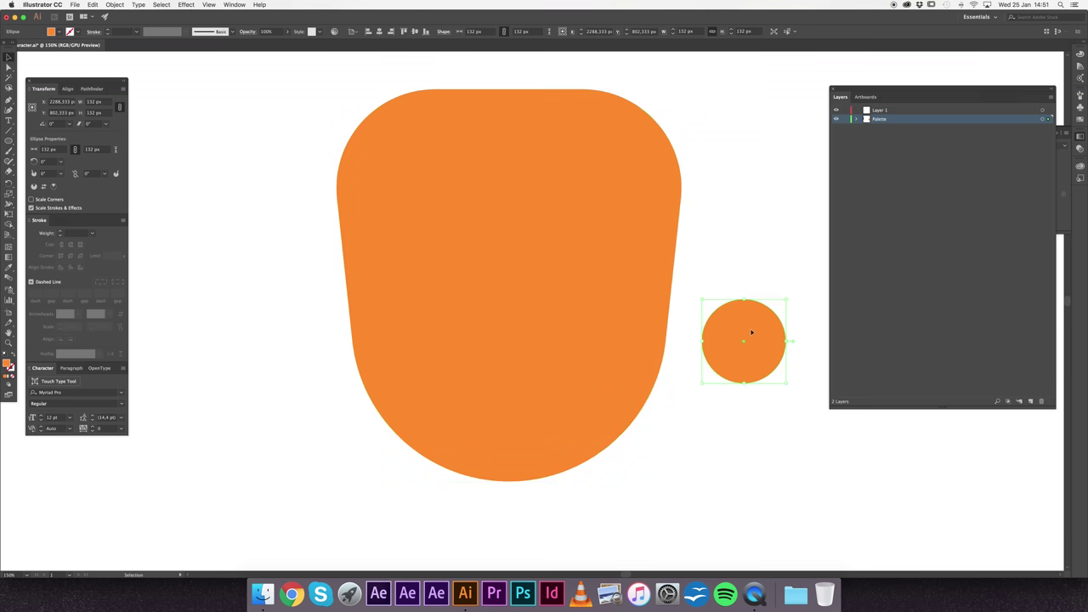
left_click_drag(709, 317, 661, 306)
Step: Copy the ear onto the head's left side
key("super+minus")
key("super+minus")
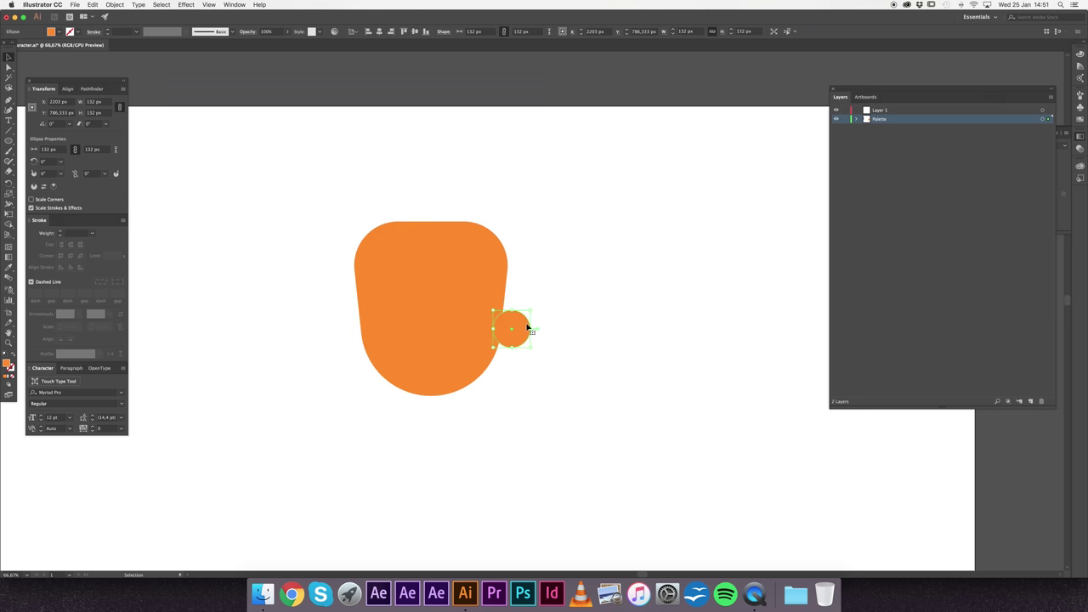
left_click_drag(515, 329, 364, 328)
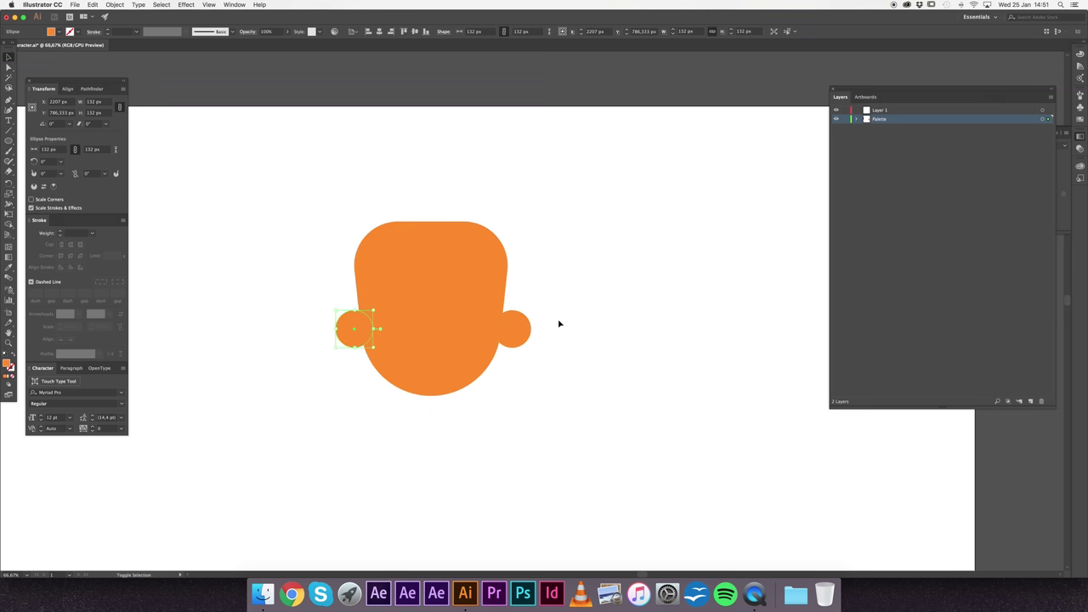
left_click(529, 328, "shift")
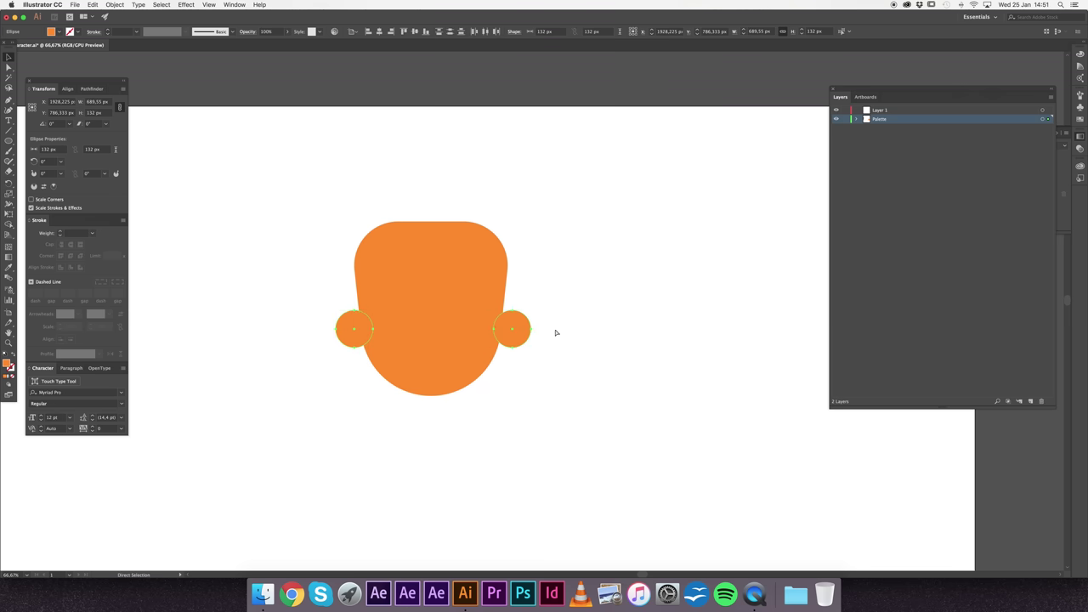
left_click(618, 340)
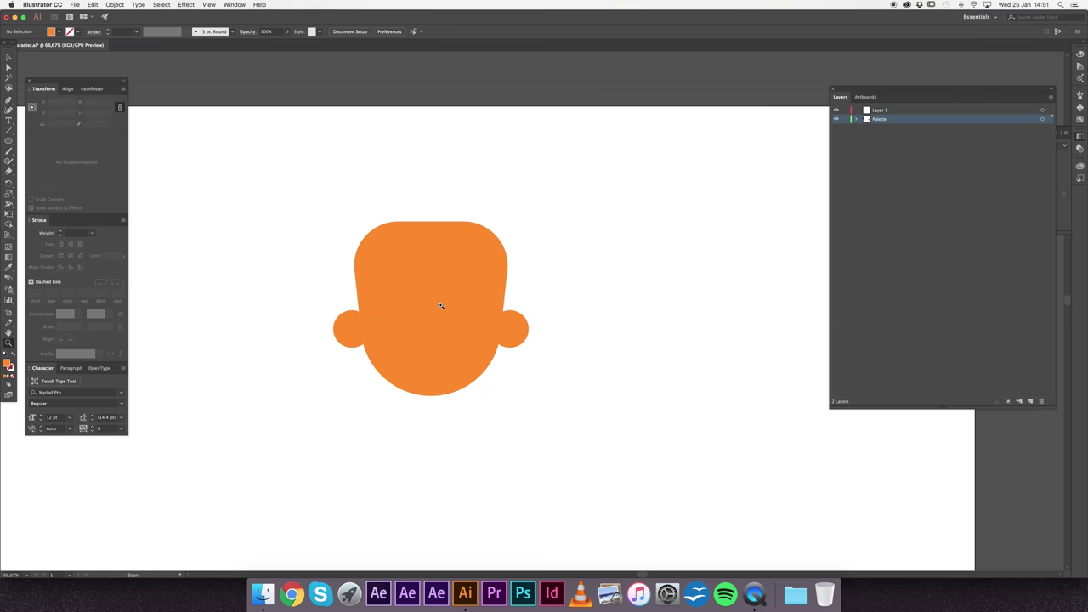
key("z")
left_click(446, 306)
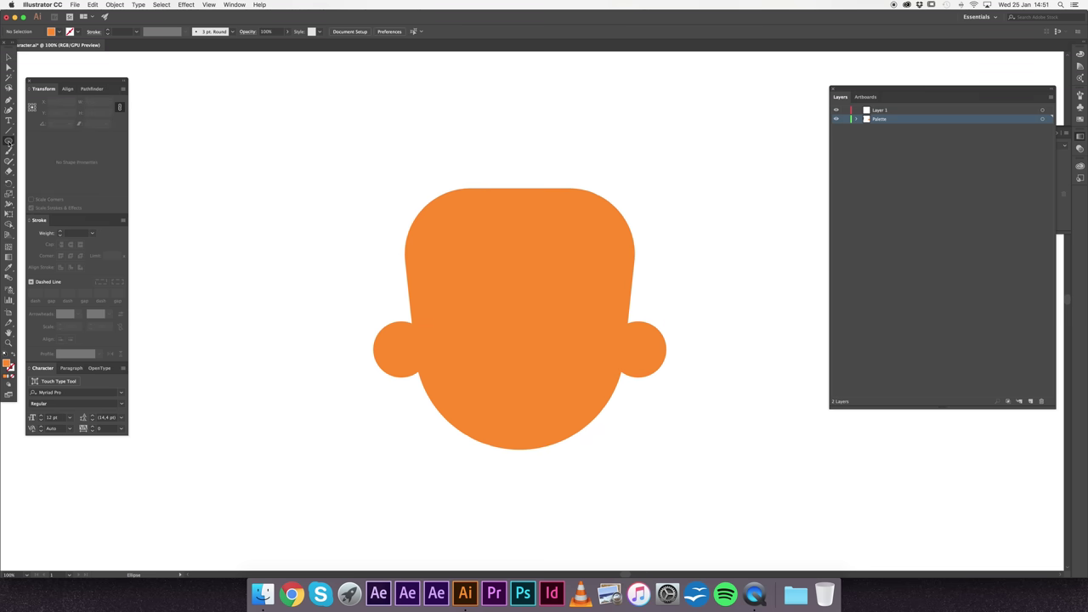
Step: Draw a three-point star and round its corners into a teardrop nose
left_click_drag(8, 141, 42, 179)
mouse_move(280, 348)
left_mouse_down()
mouse_move(297, 300)
mouse_move(294, 310)
left_mouse_up()
key("Down")
key("Down")
key("a")
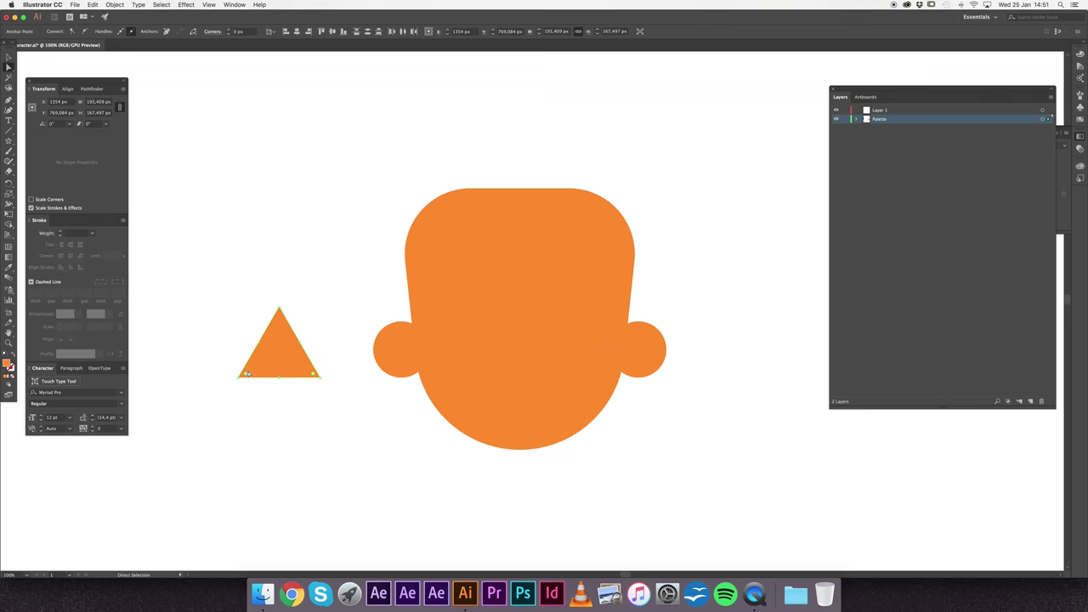
mouse_move(273, 350)
left_mouse_down()
mouse_move(294, 316)
mouse_move(520, 313)
mouse_move(542, 293)
left_mouse_up()
key("v")
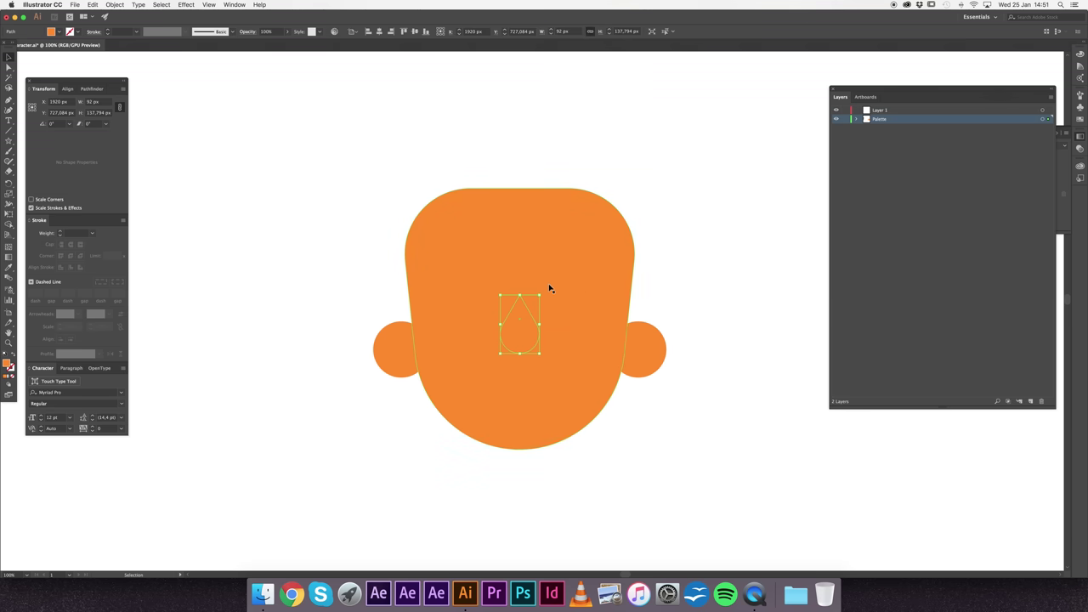
Step: Fill the nose with a slightly darker orange and check the colour
double_click(7, 363)
left_click(668, 338)
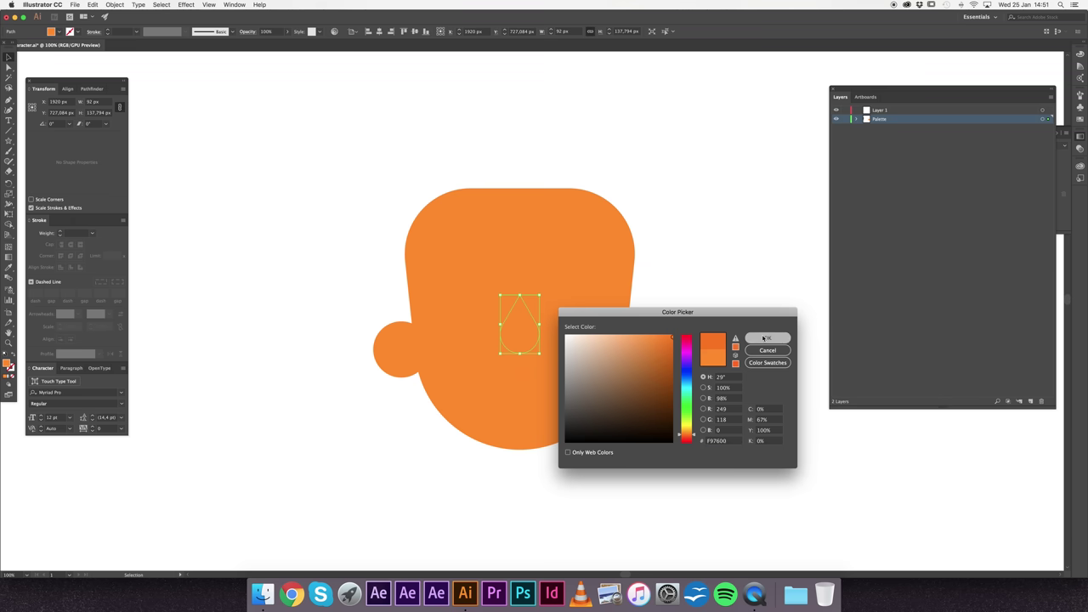
left_click(767, 337)
left_click(702, 323)
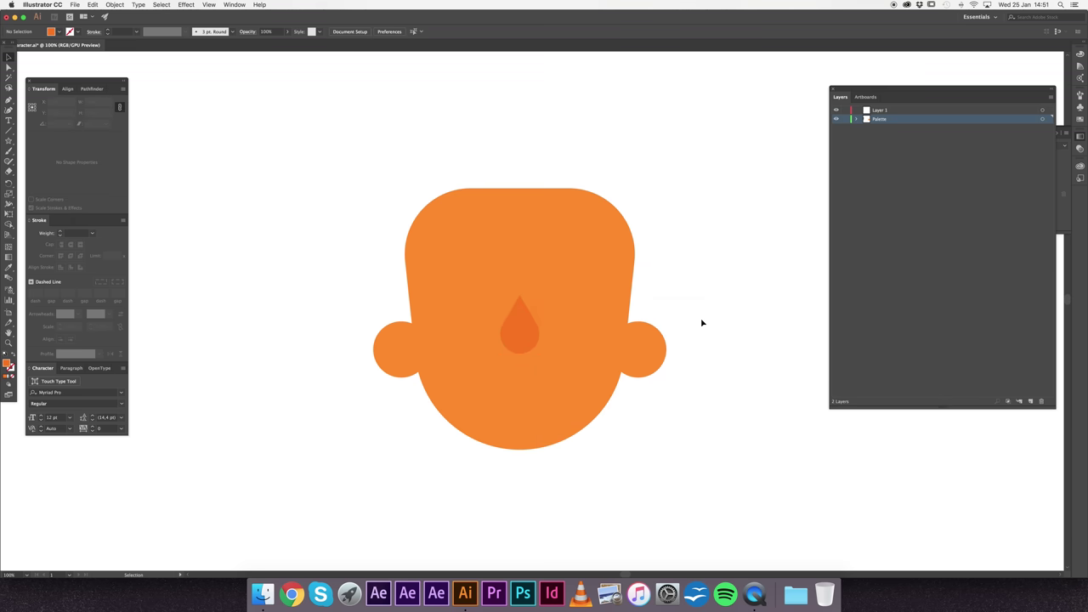
left_click(534, 337)
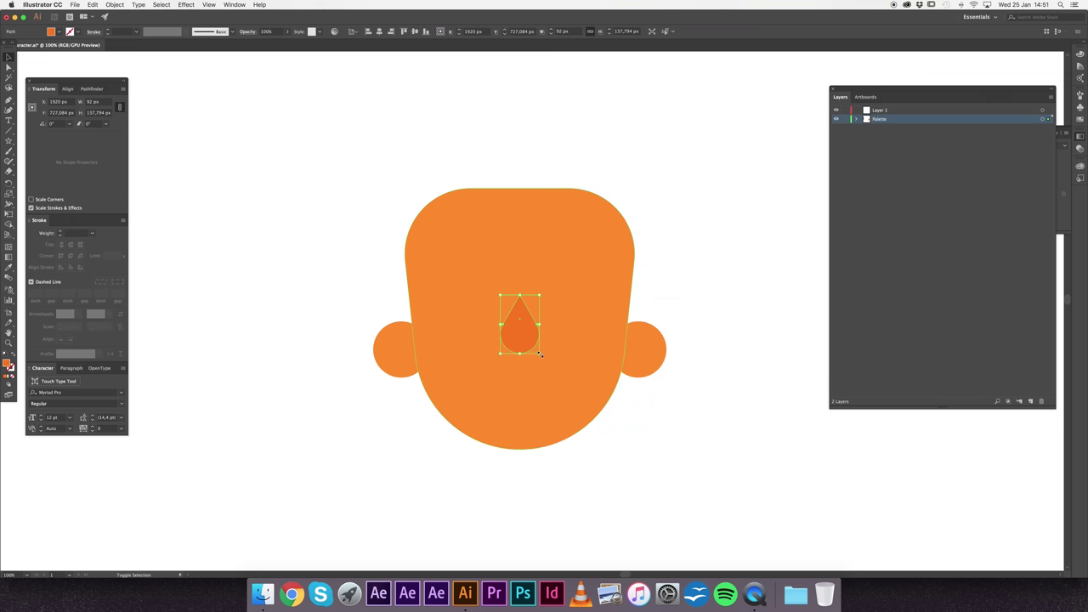
left_click(702, 290)
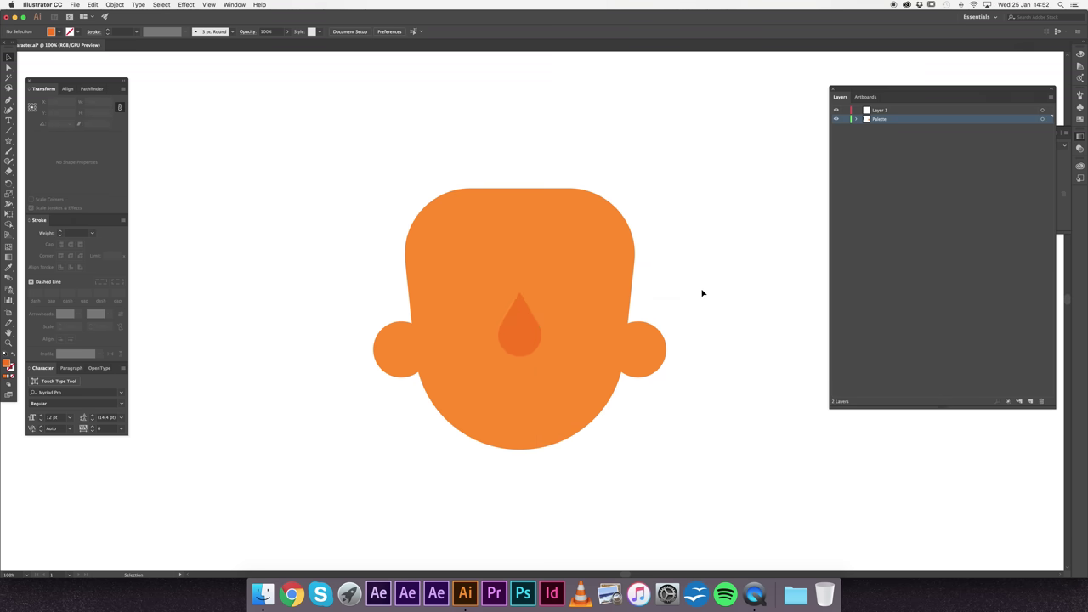
left_click(530, 332)
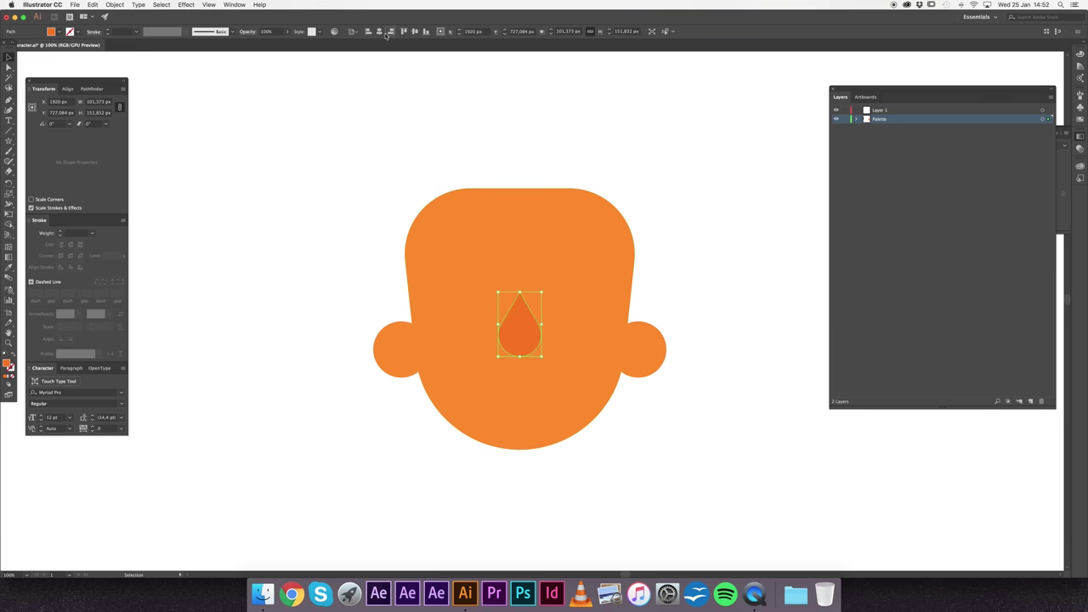
left_click(710, 254)
Step: Draw a rectangle on the face as an eye and fill it near-black
key("m")
mouse_move(702, 398)
left_mouse_down()
mouse_move(719, 385)
mouse_move(719, 413)
mouse_move(565, 277)
mouse_move(582, 291)
left_mouse_up()
key("v")
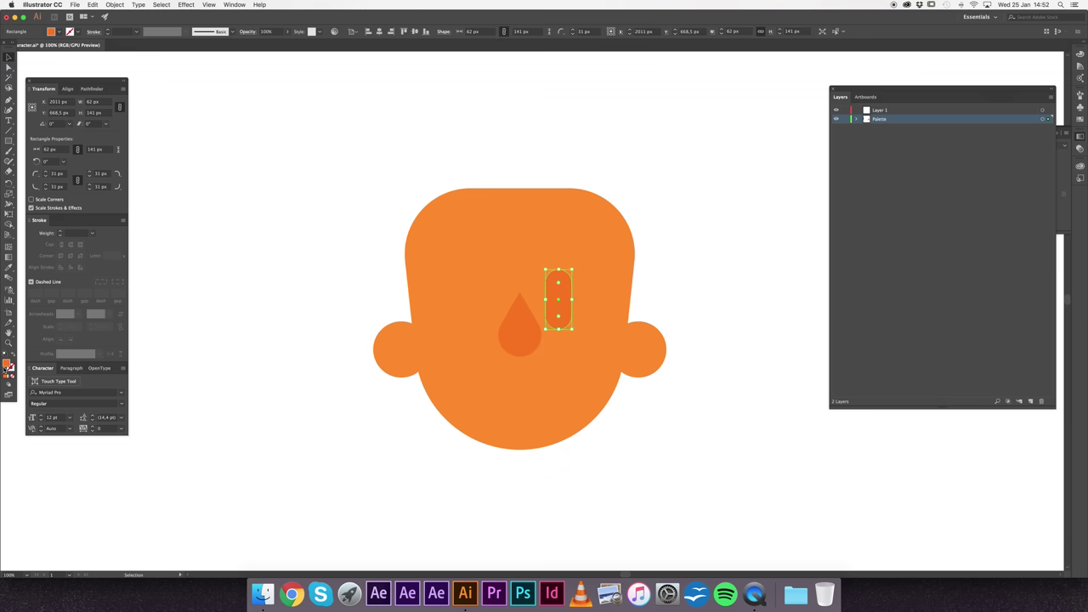
double_click(9, 366)
left_click(649, 439)
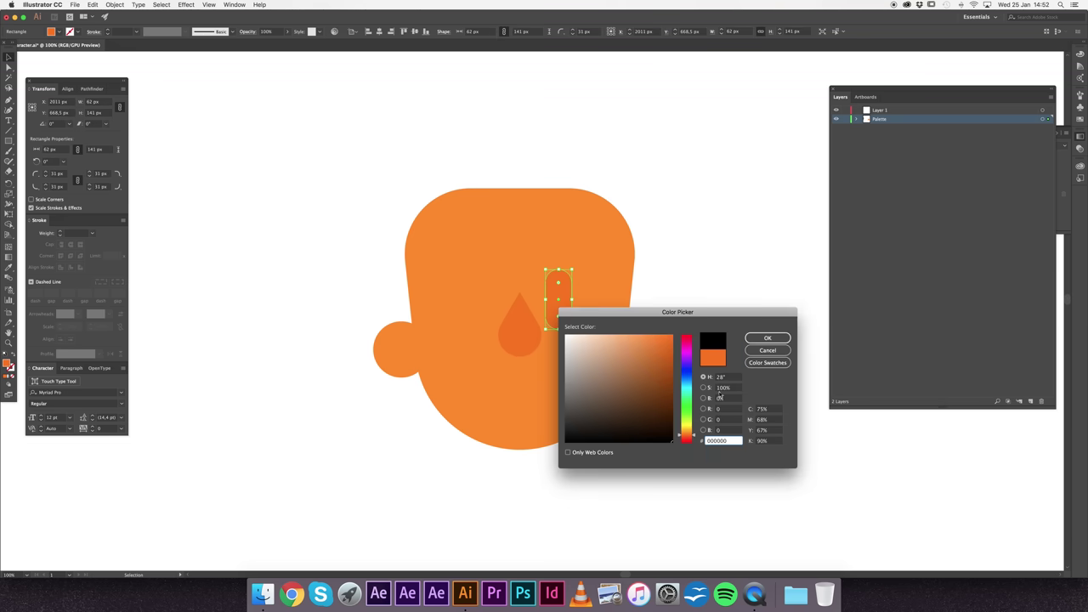
left_click(768, 339)
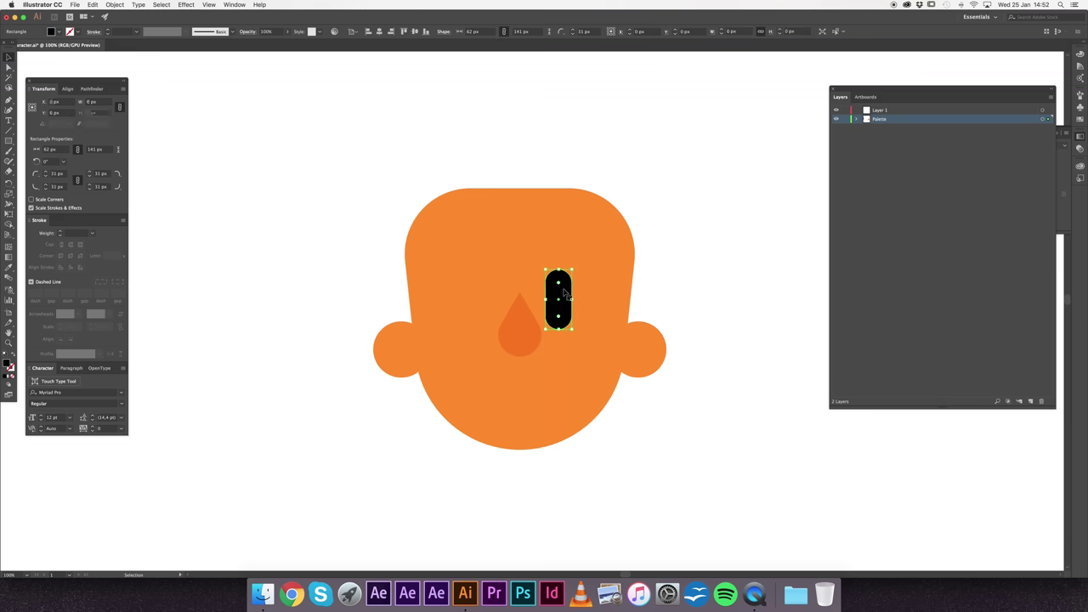
left_click_drag(559, 270, 558, 276)
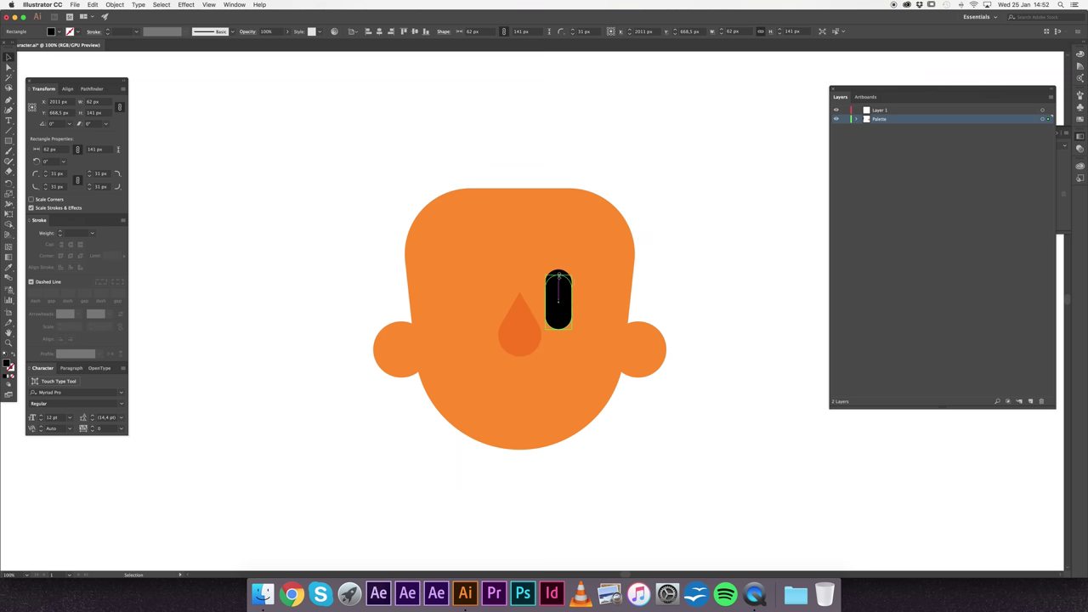
Step: Copy the eye to the other side of the nose and centre the pair on the face
left_click(716, 274)
left_click(559, 302)
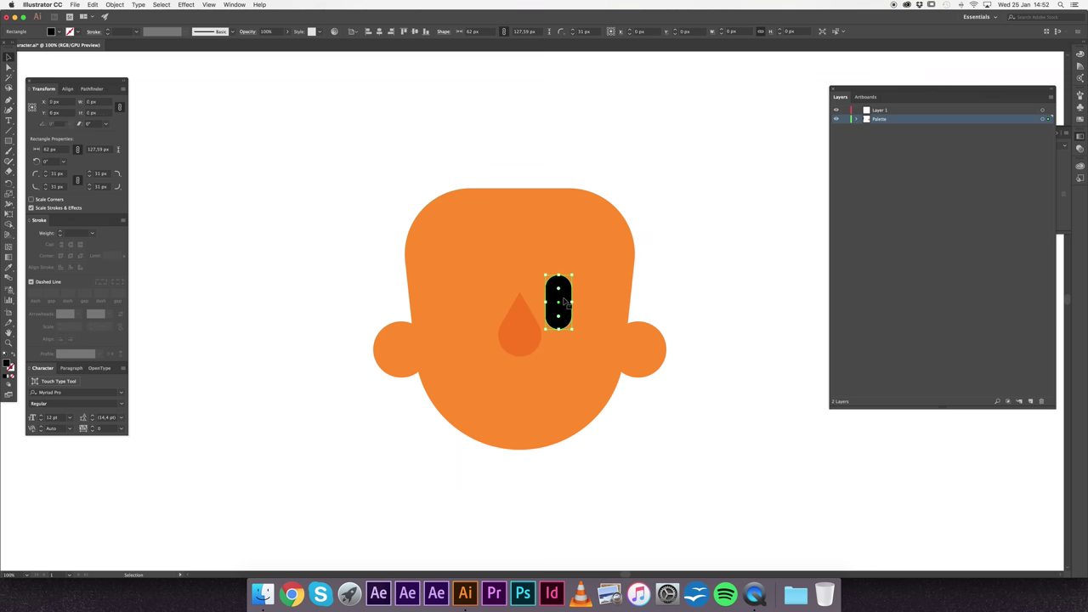
left_click_drag(559, 302, 480, 301)
left_click(559, 306, "shift")
left_click(380, 33)
left_click(668, 257)
Step: Draw a rounded mouth rectangle, stack it below the nose and nudge it down 10 px
key("m")
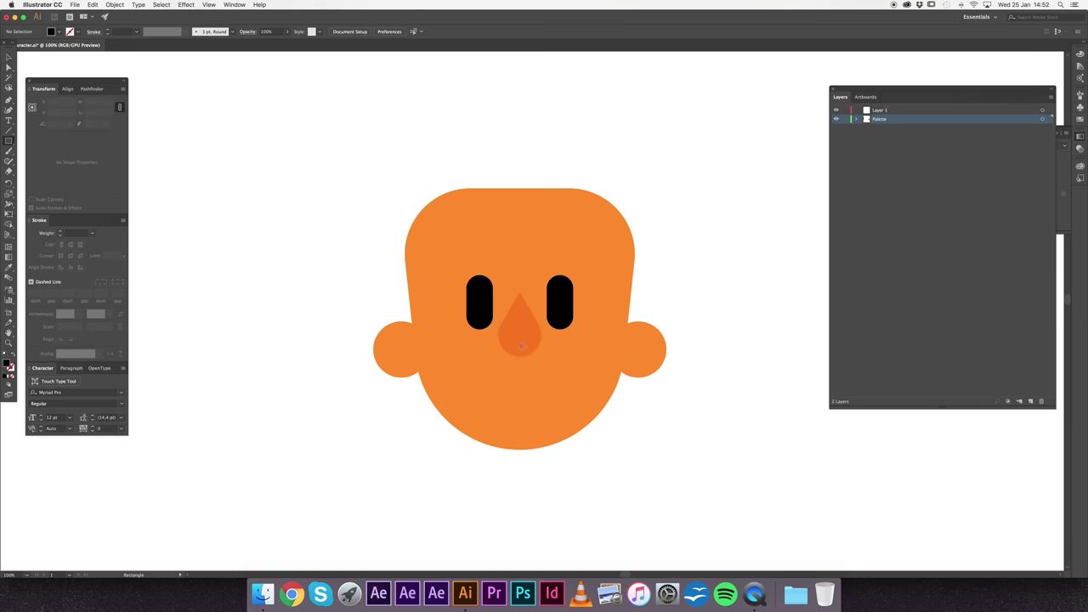
left_click_drag(521, 343, 588, 371)
key("a")
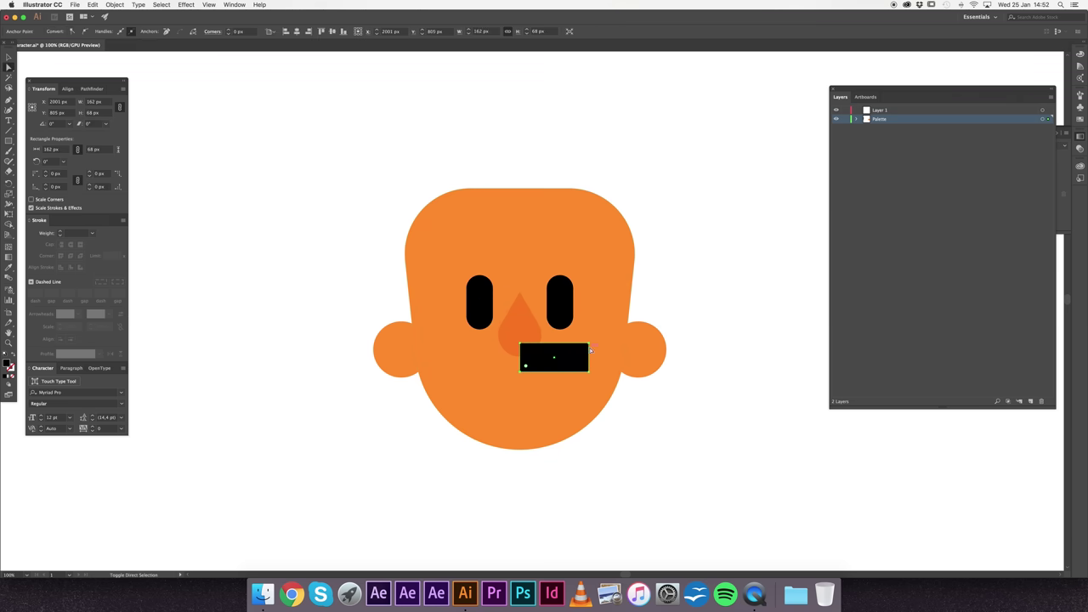
left_click(589, 348)
left_click_drag(582, 350, 572, 364)
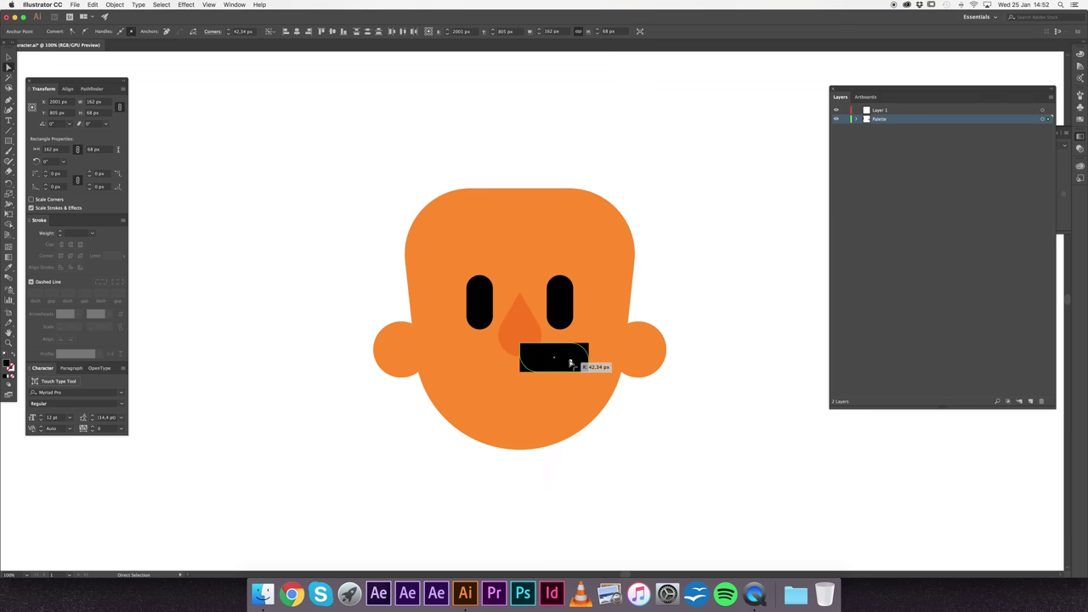
key("v")
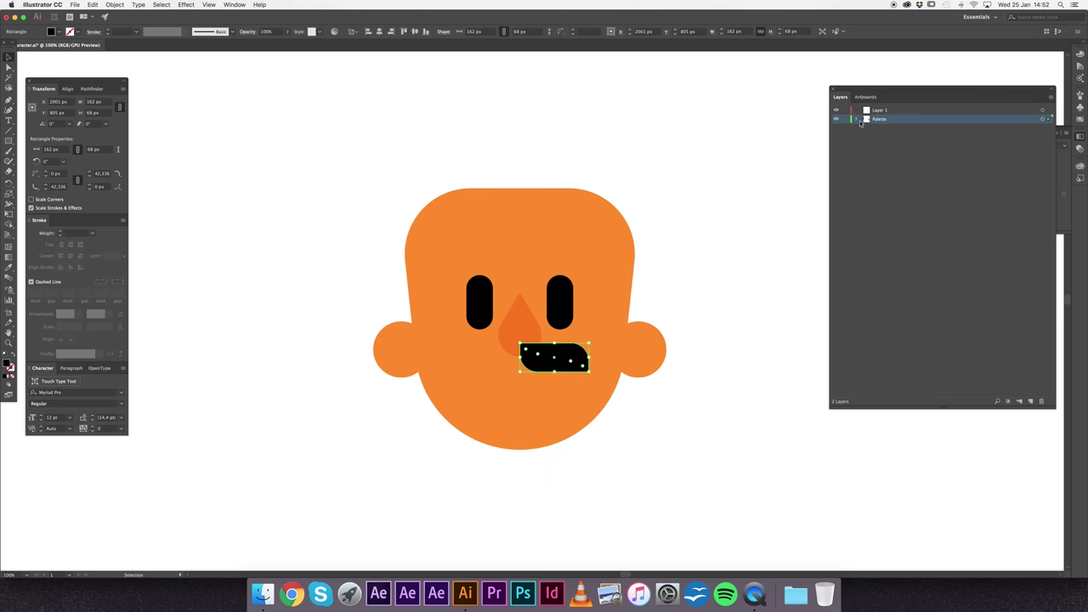
left_click(857, 119)
left_click_drag(900, 129, 892, 150)
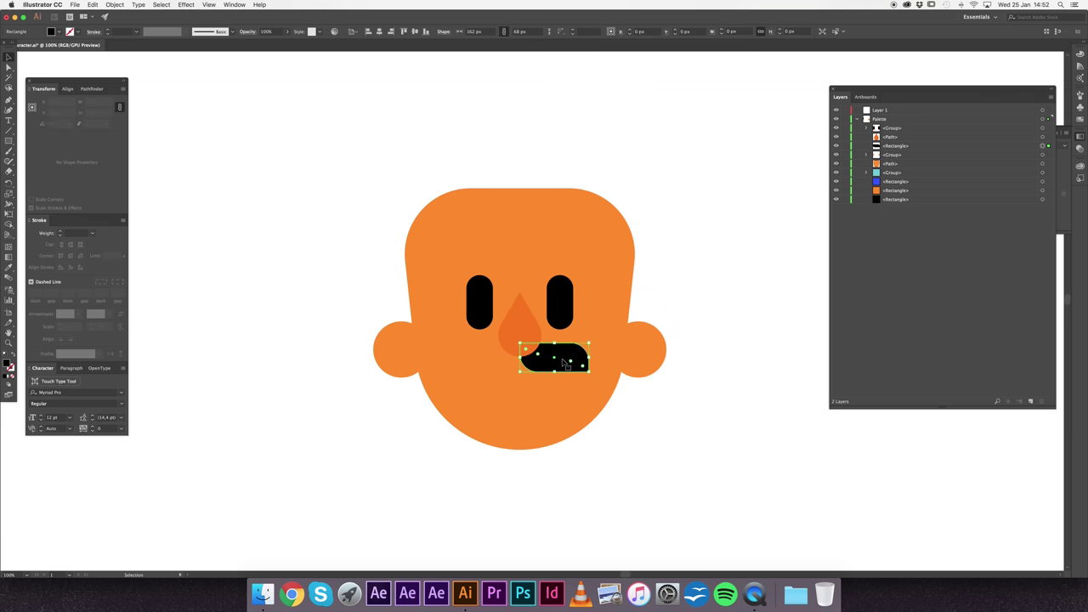
key("shift+Down")
Step: Round the mouth's left corner further
left_click(687, 293)
key("a")
left_click(568, 364)
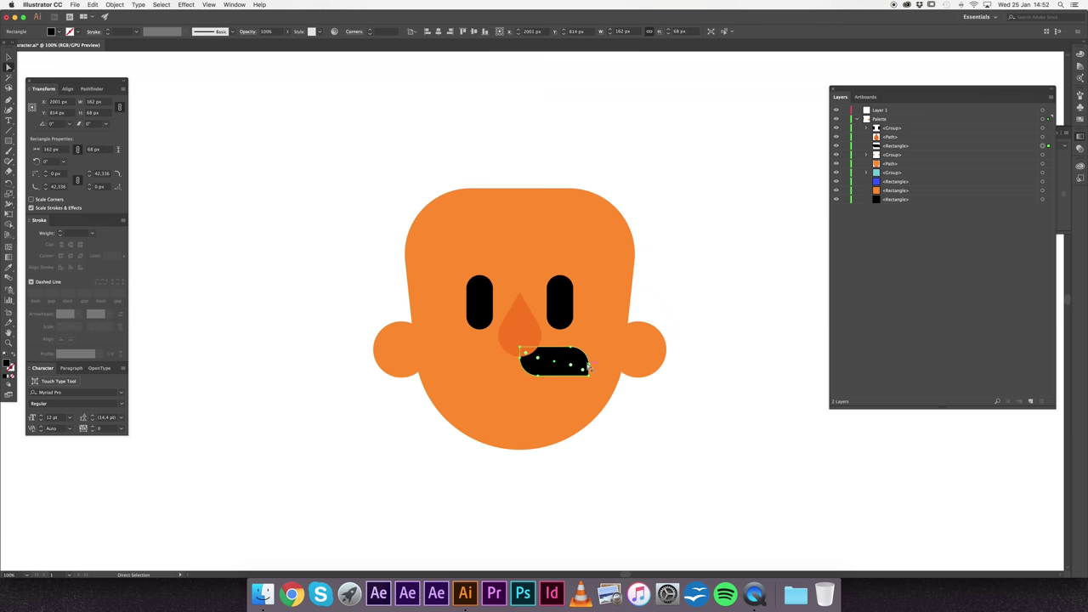
left_click(587, 365)
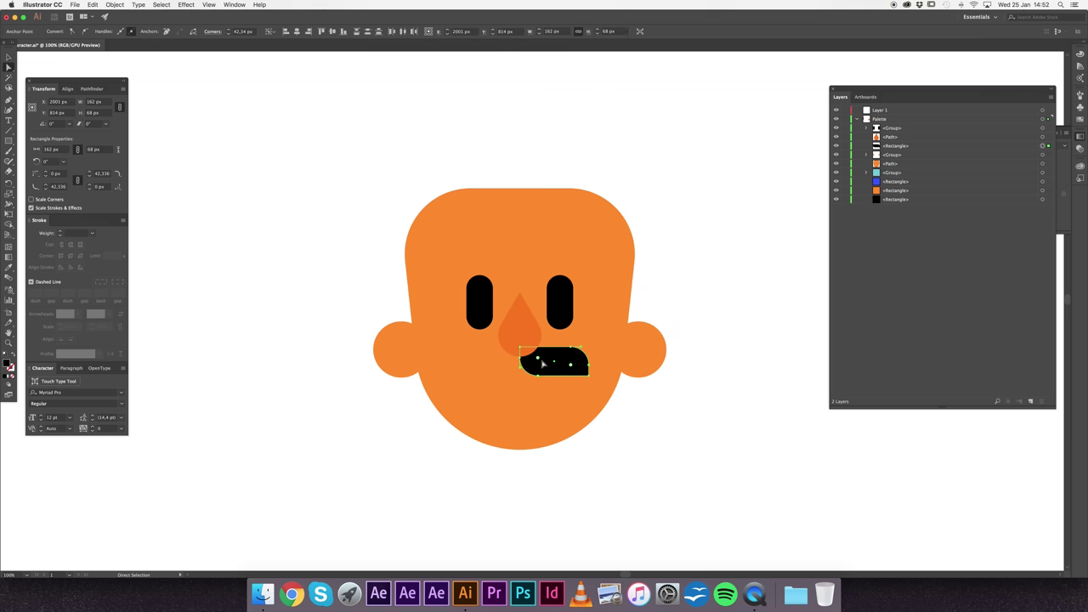
left_click_drag(541, 360, 545, 358)
key("v")
left_click(687, 284)
left_click(561, 364)
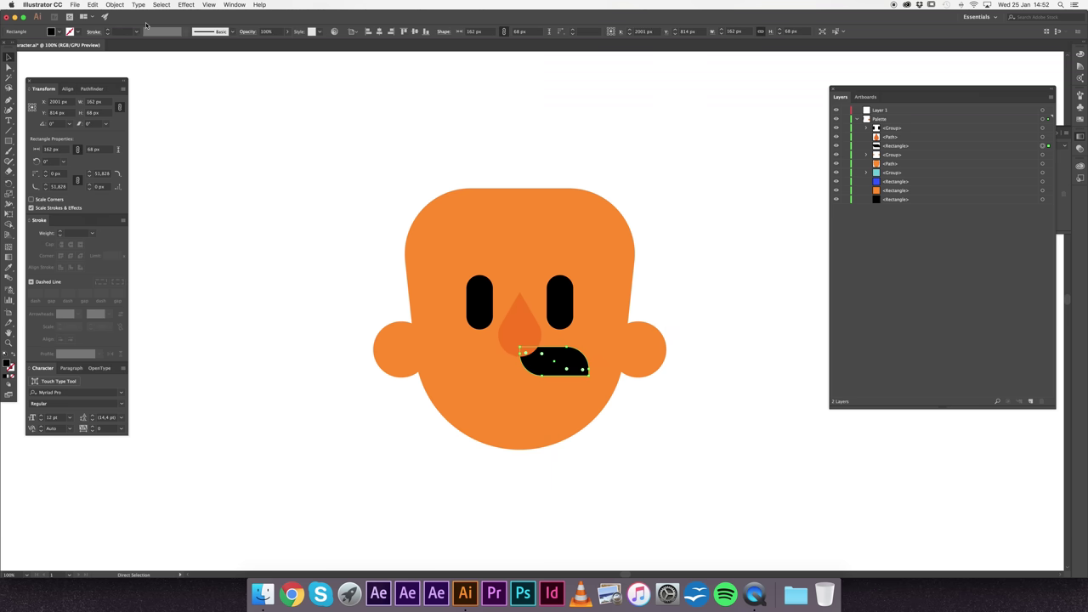
Step: Reflect the mouth shape and place the mirrored half to the left, forming the mustache
left_click(114, 4)
mouse_move(136, 19)
left_click(228, 45)
key("Return")
left_click(712, 274)
left_click_drag(577, 375, 504, 367)
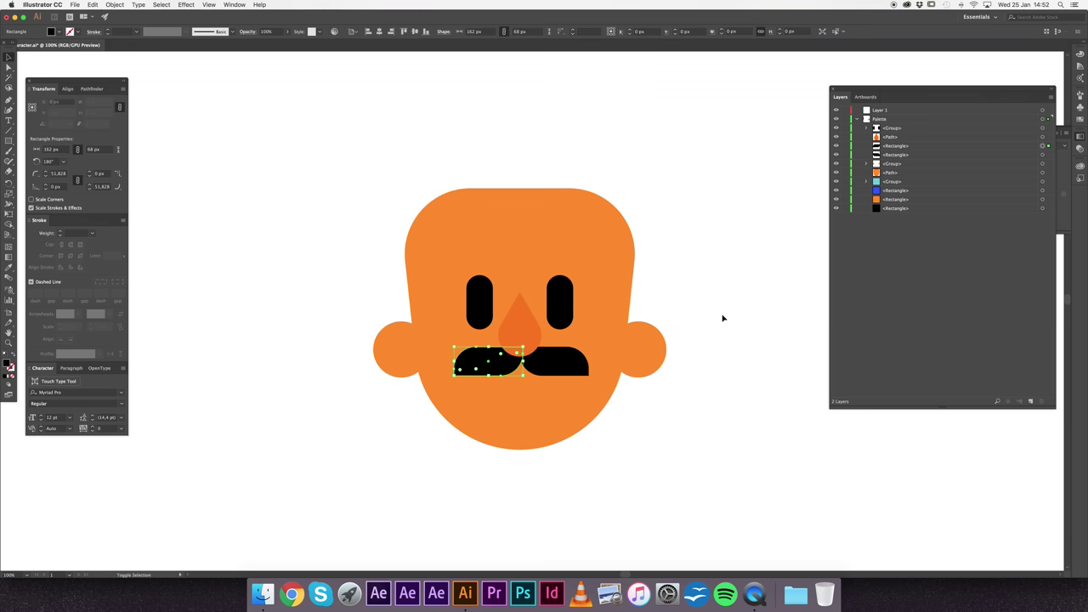
Step: Move the face artwork from the Palette layer into Layer 1
left_click(891, 174)
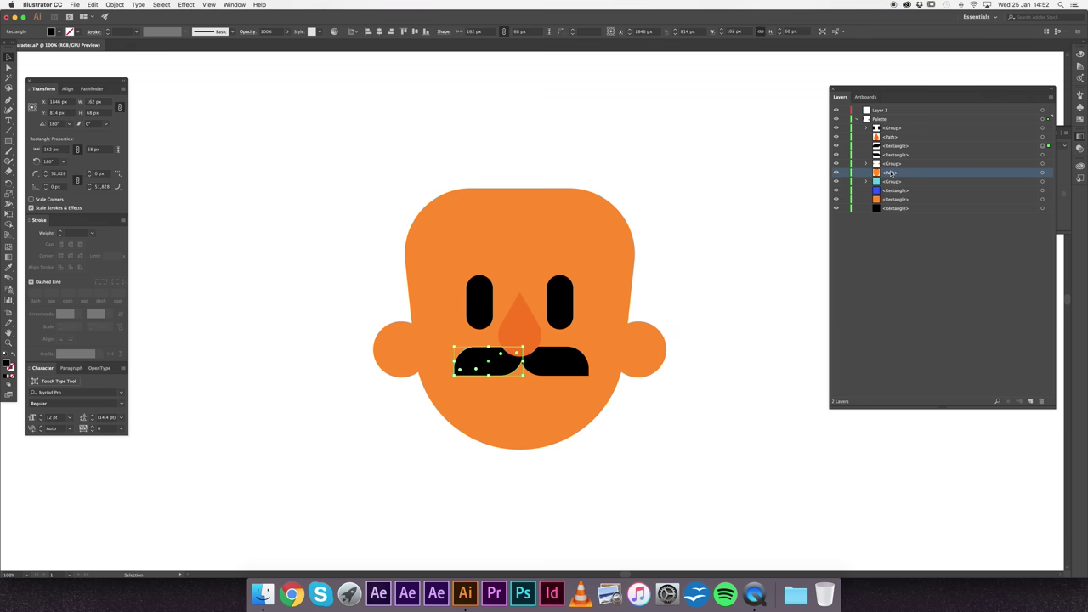
left_click(890, 128, "shift")
left_click_drag(890, 128, 885, 111)
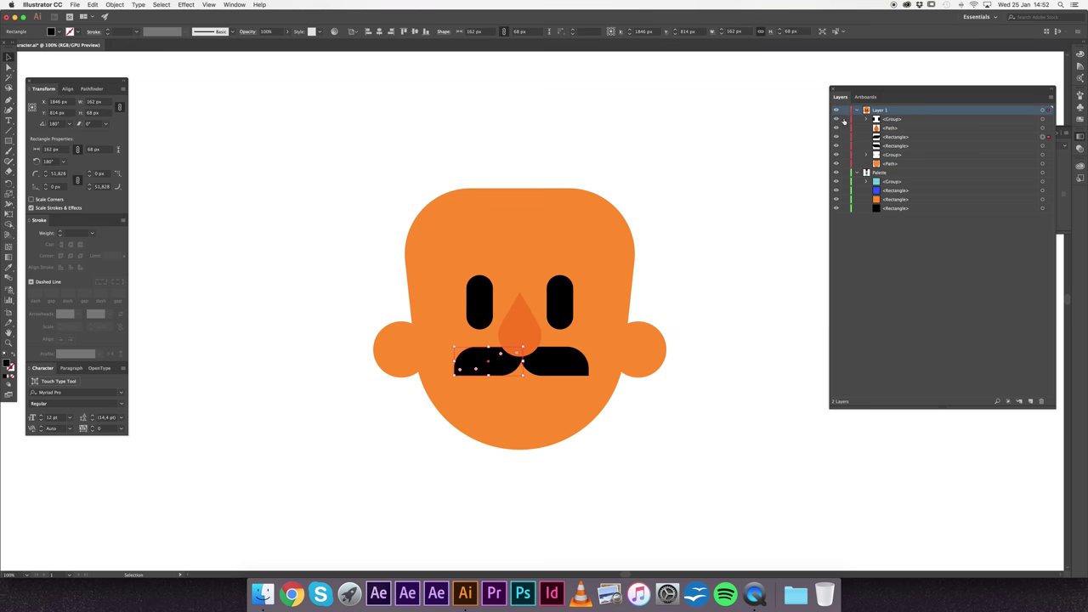
Step: Select both mustache halves and group them into one 317 × 68 px object
left_click(855, 172)
left_click(782, 240)
left_click(487, 370)
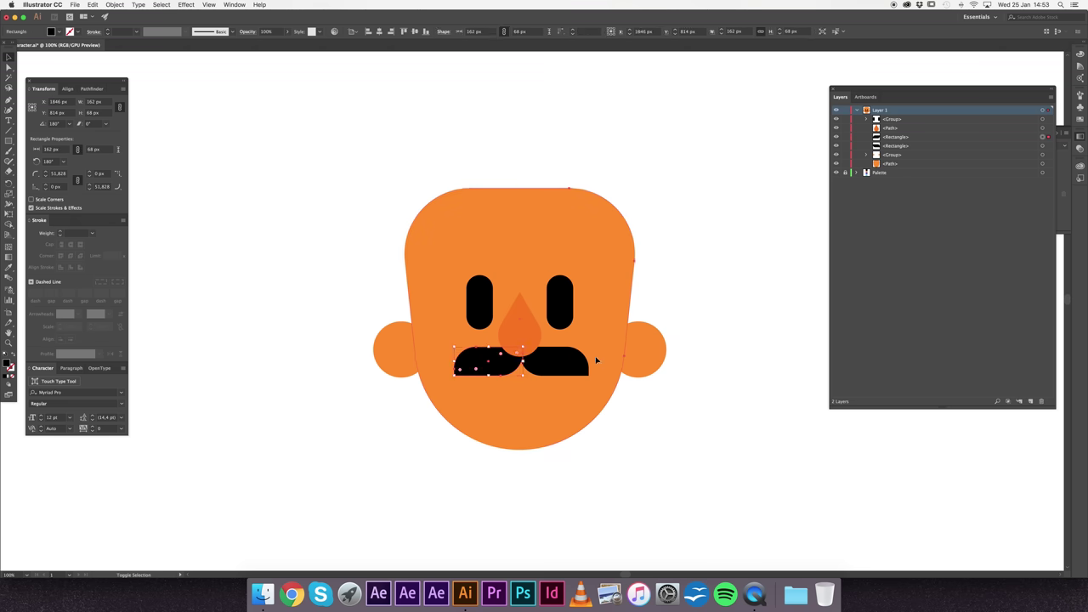
left_click(687, 314)
left_click(493, 364)
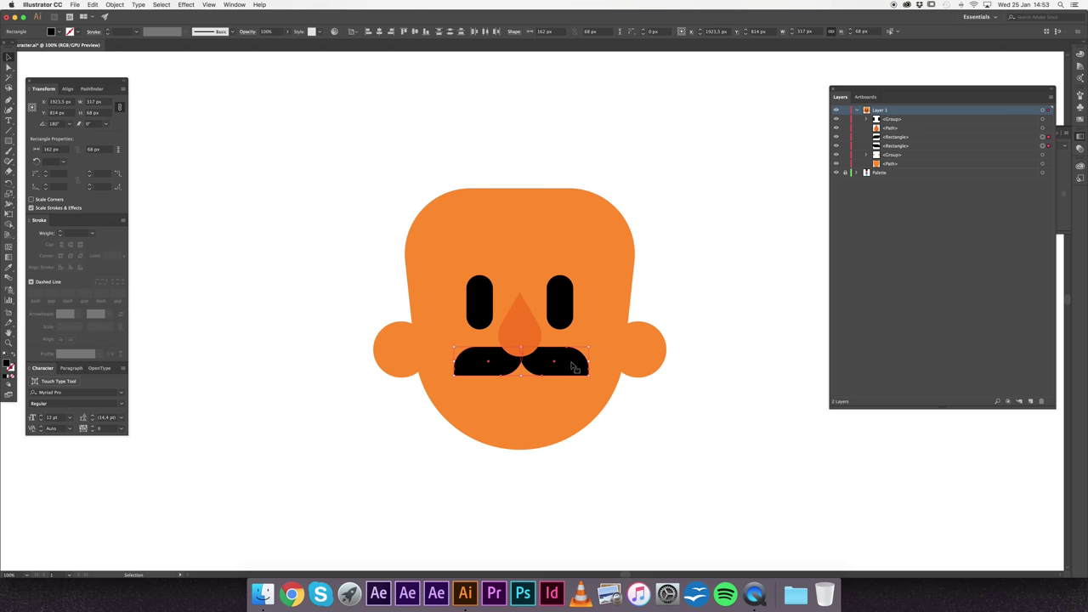
key("super+g")
left_click(712, 272)
key("z")
left_click(549, 272, "alt")
left_click(531, 285, "alt")
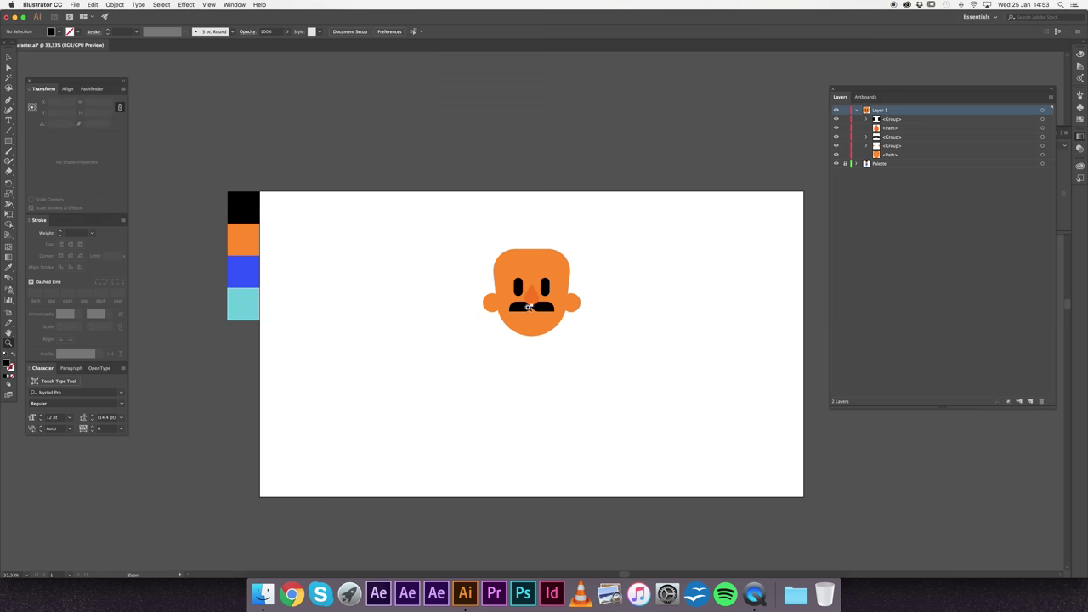
left_click(563, 272)
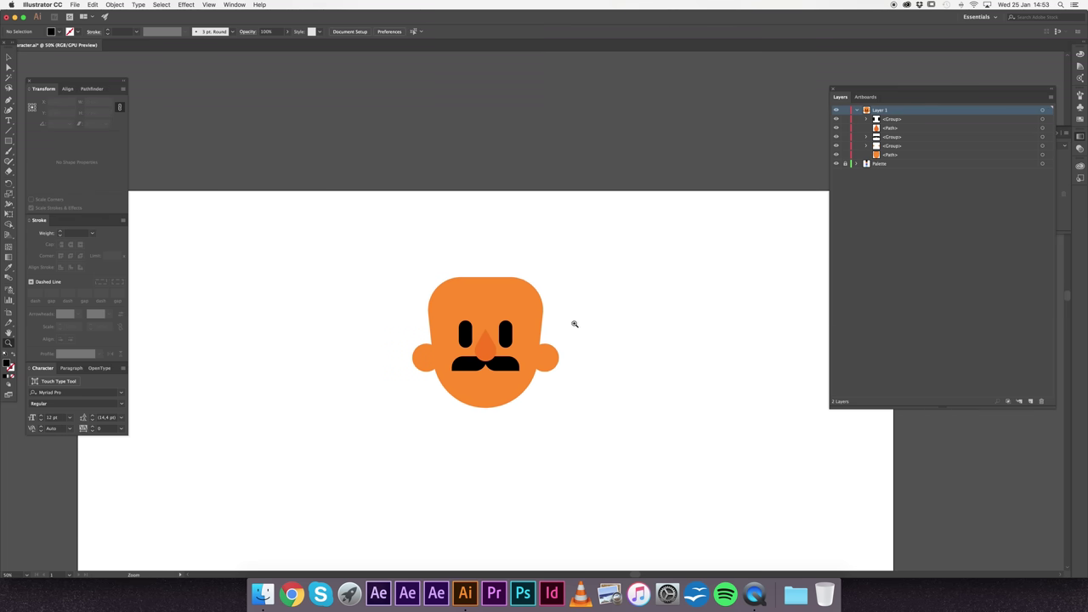
Step: Draw a black circle, move it onto the head, send it behind the face and enlarge it as hair
left_click_drag(586, 382, 705, 265)
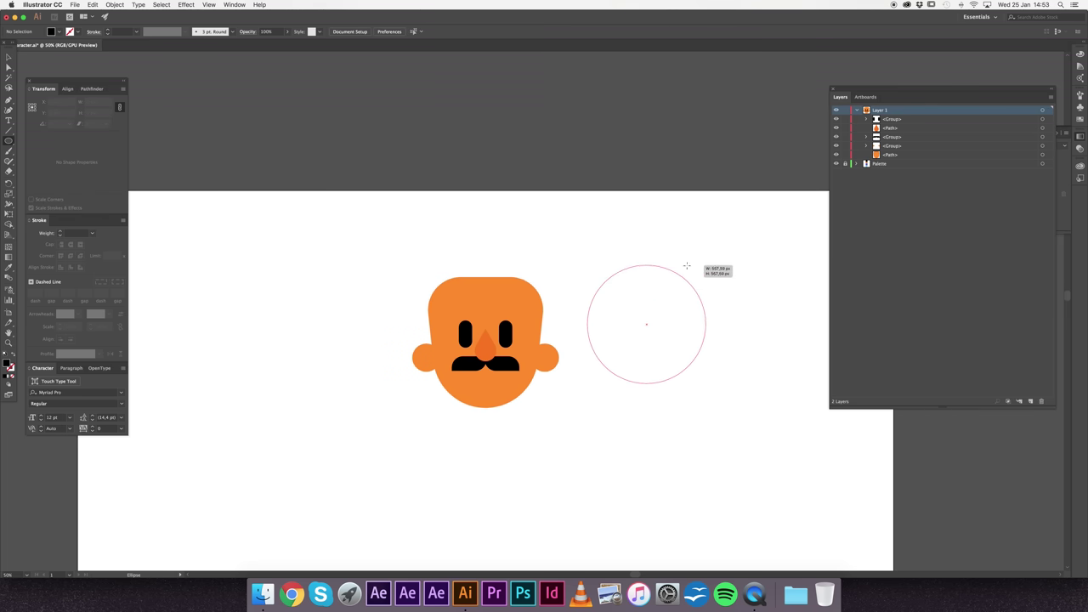
key("v")
left_click_drag(650, 321, 489, 314)
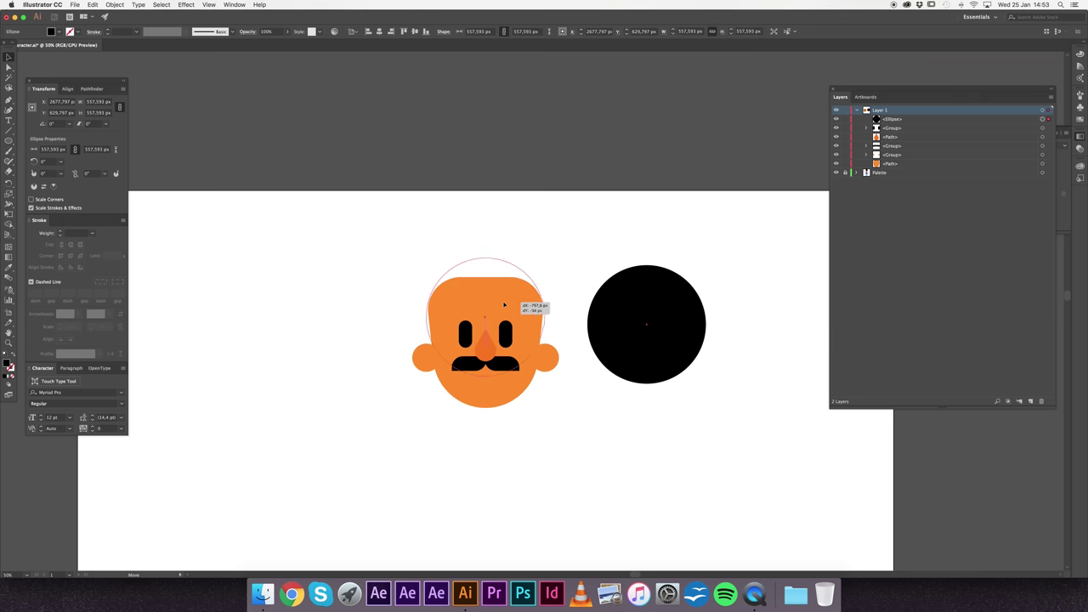
left_click(898, 121)
left_click_drag(891, 164, 891, 166)
left_click_drag(549, 259, 557, 249)
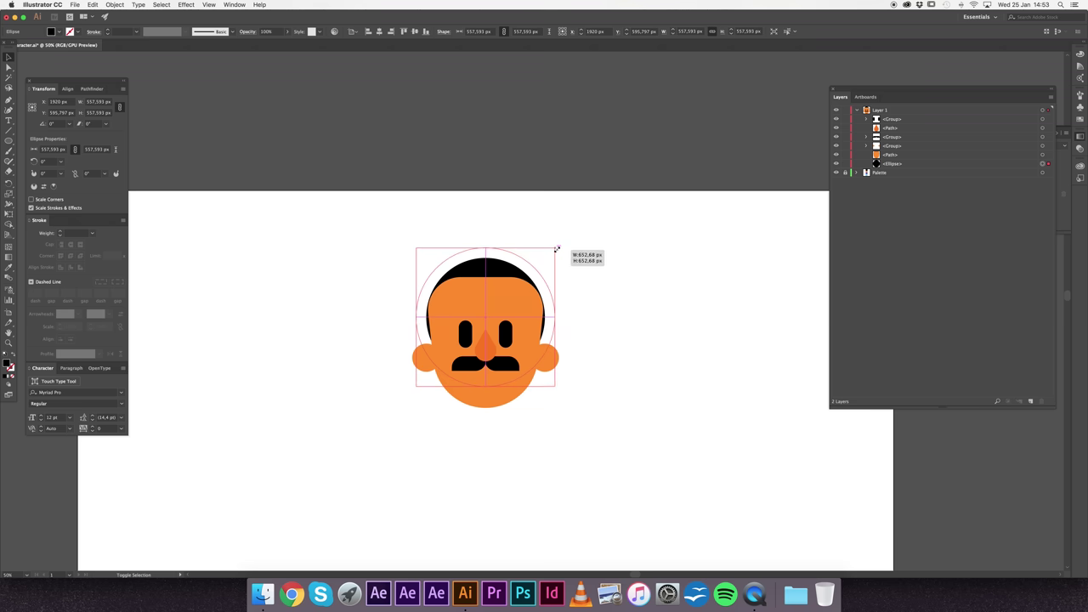
left_click(610, 272)
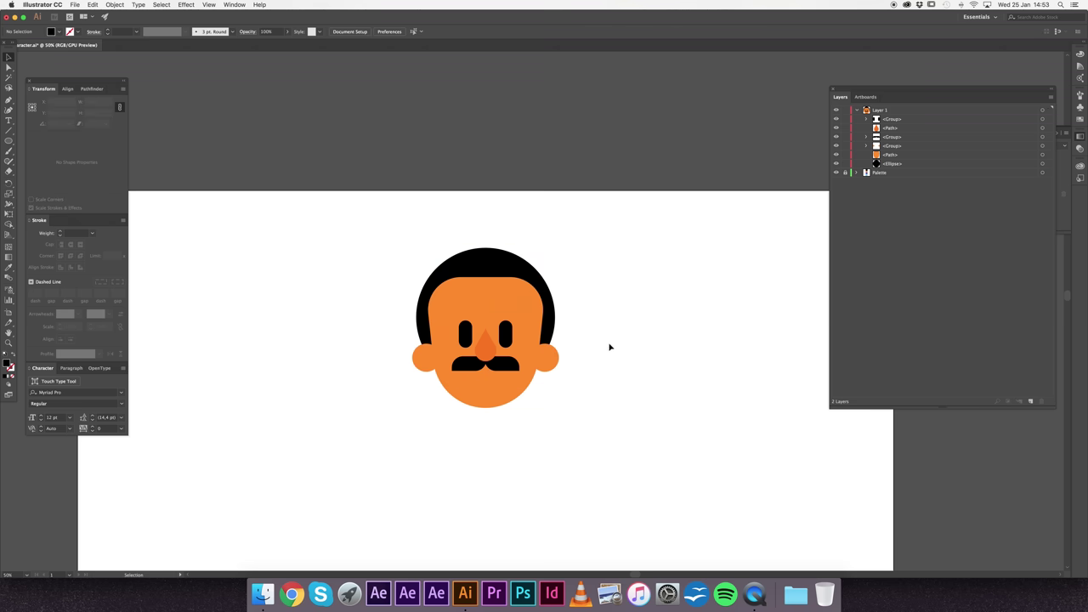
Step: Lower the face's top edge to show more hair, then undo the change
key("v")
left_click(487, 277)
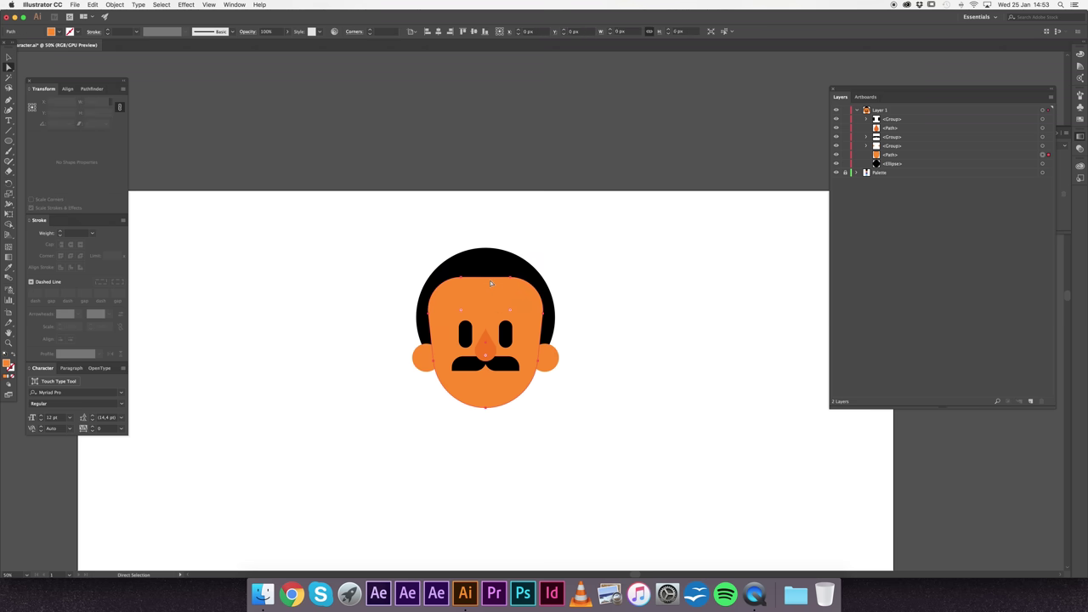
left_click_drag(486, 277, 486, 290)
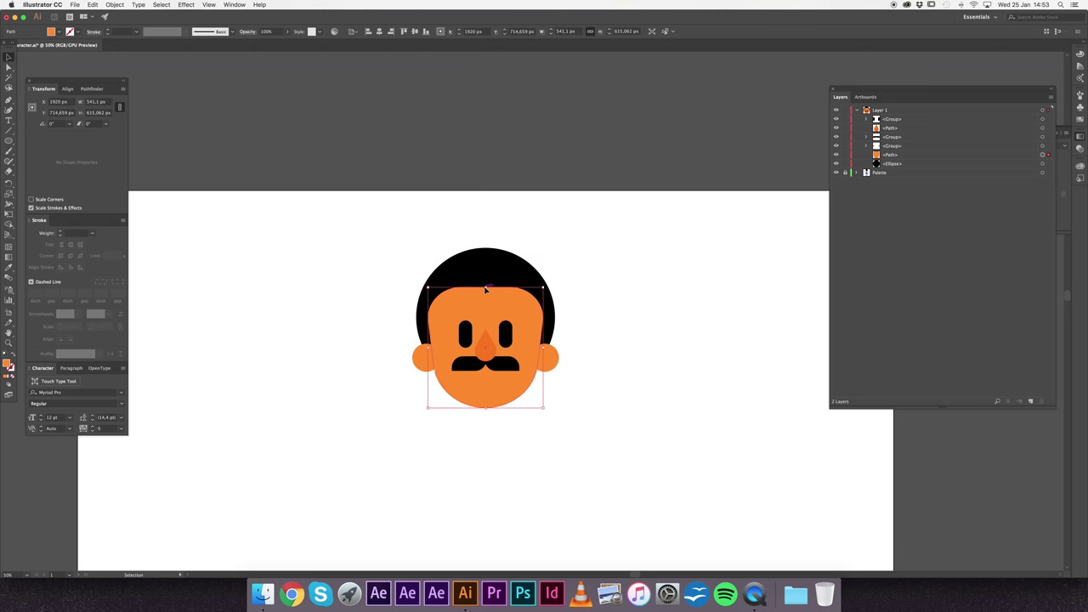
left_click(611, 313)
key("z")
left_click(595, 335)
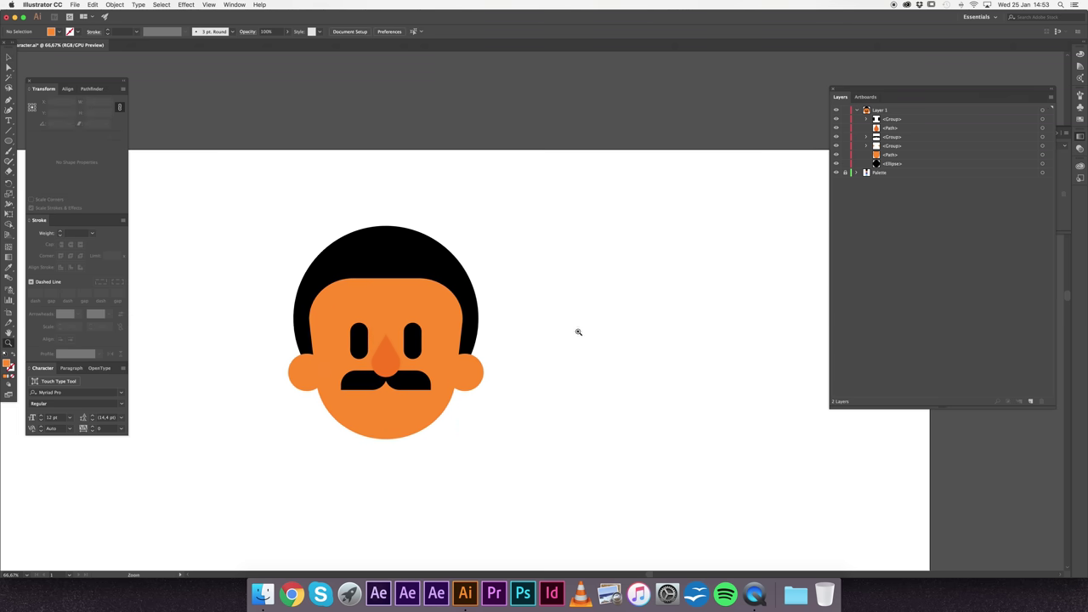
key("ctrl+z")
left_click(618, 381)
Step: Draw a small circle atop the forehead and give it the hair's black fill with the Eyedropper
key("l")
mouse_move(603, 385)
left_mouse_down("shift")
mouse_move(673, 316)
mouse_move(456, 264)
left_mouse_up("shift")
key("i")
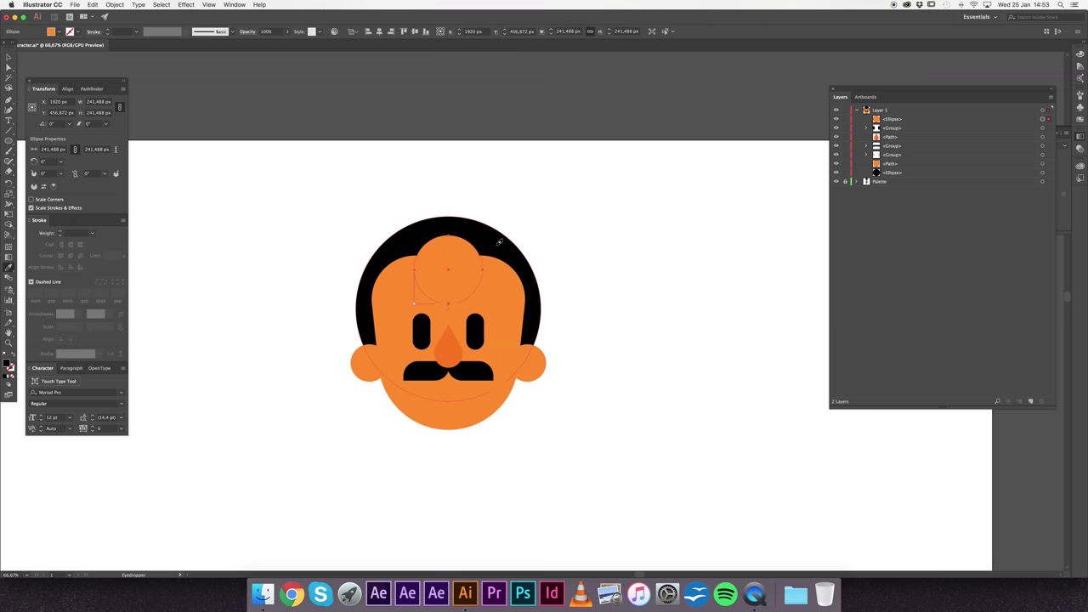
left_click(499, 247)
key("v")
left_click(446, 345)
left_click(600, 367)
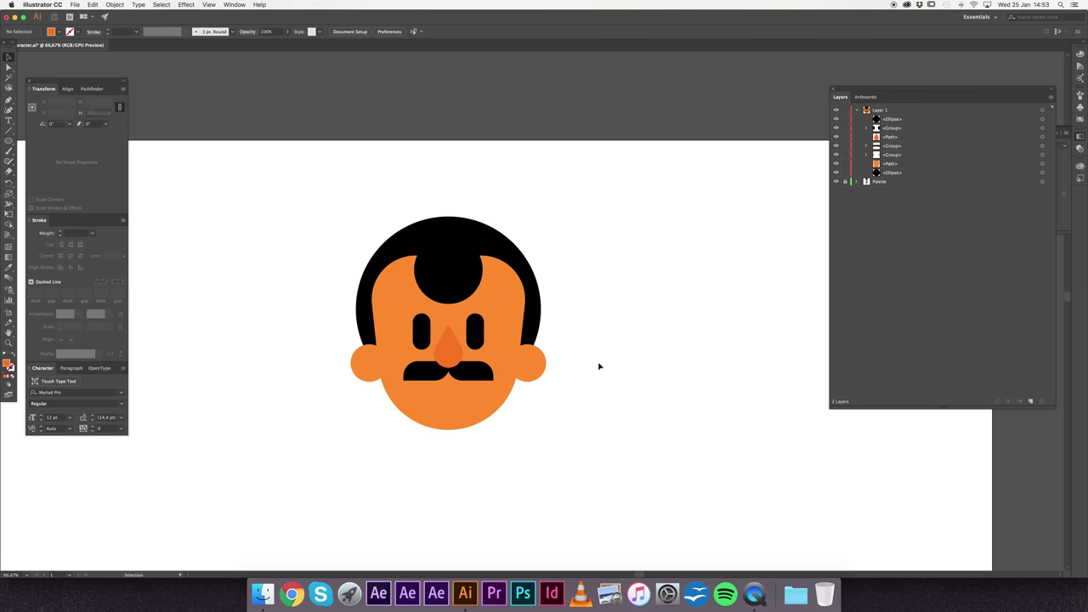
key("z")
left_click(519, 355, "alt")
left_click(547, 318, "alt")
left_click(538, 319)
left_click(538, 320)
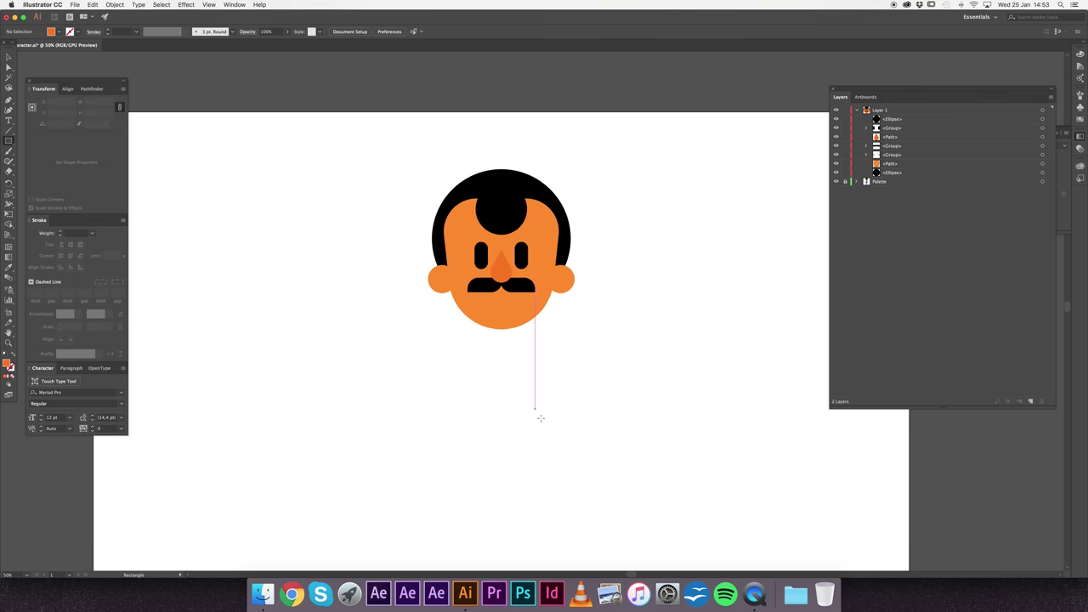
Step: Draw a body rectangle under the head, taper it wider at top, and resize it to about 564 px
left_click_drag(530, 524, 628, 409)
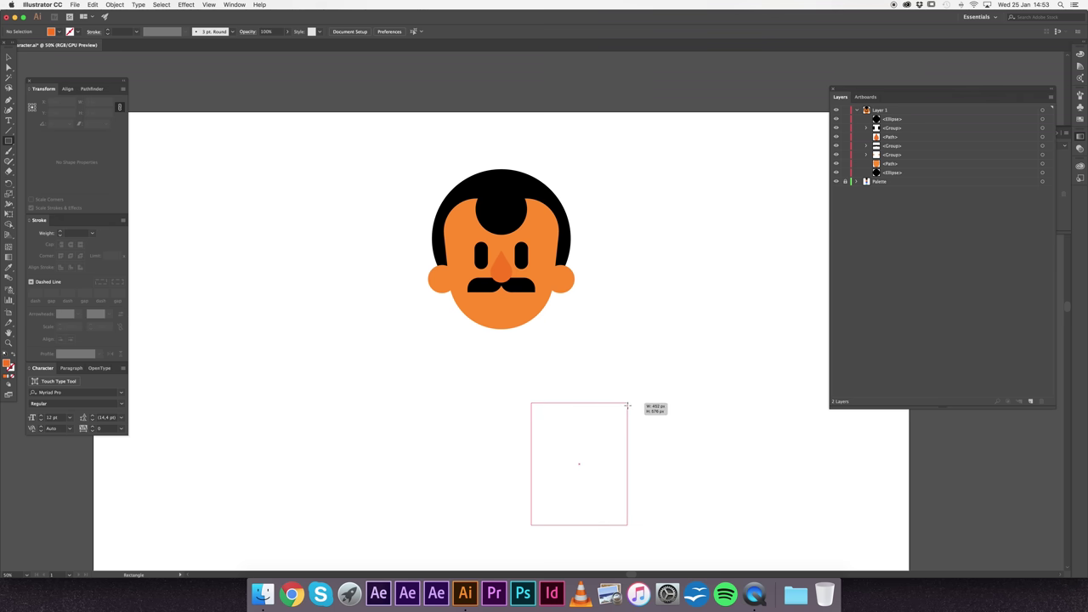
left_click_drag(588, 440, 508, 370)
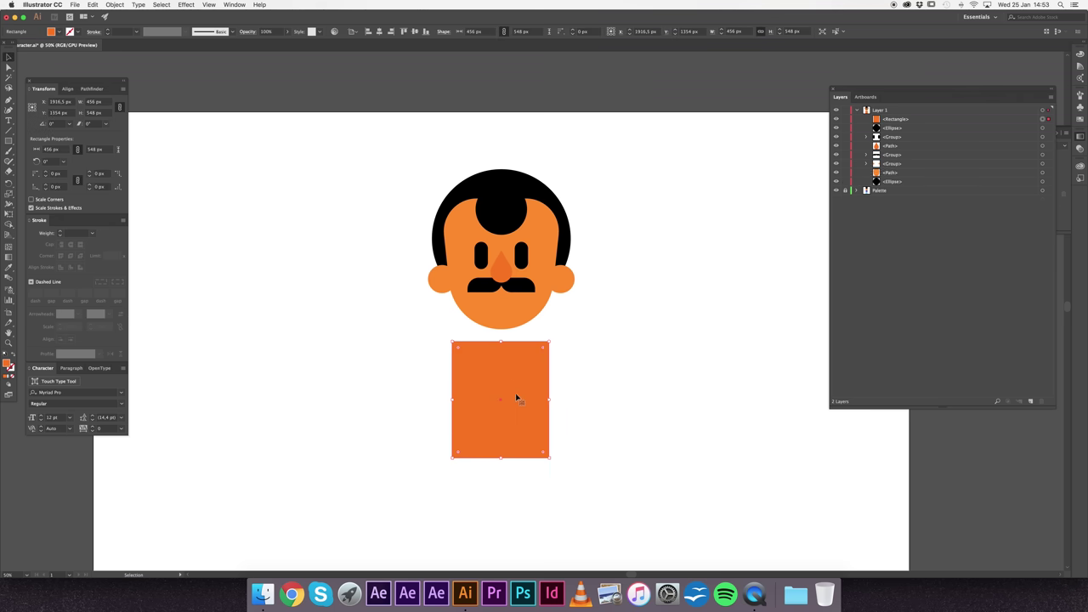
key("e")
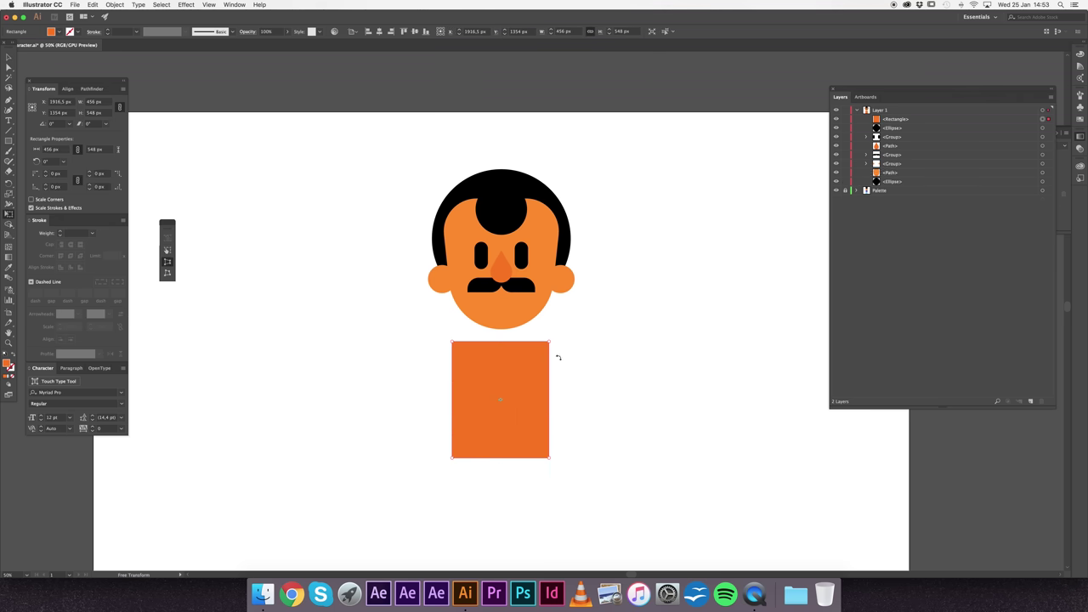
left_click_drag(552, 349, 560, 340)
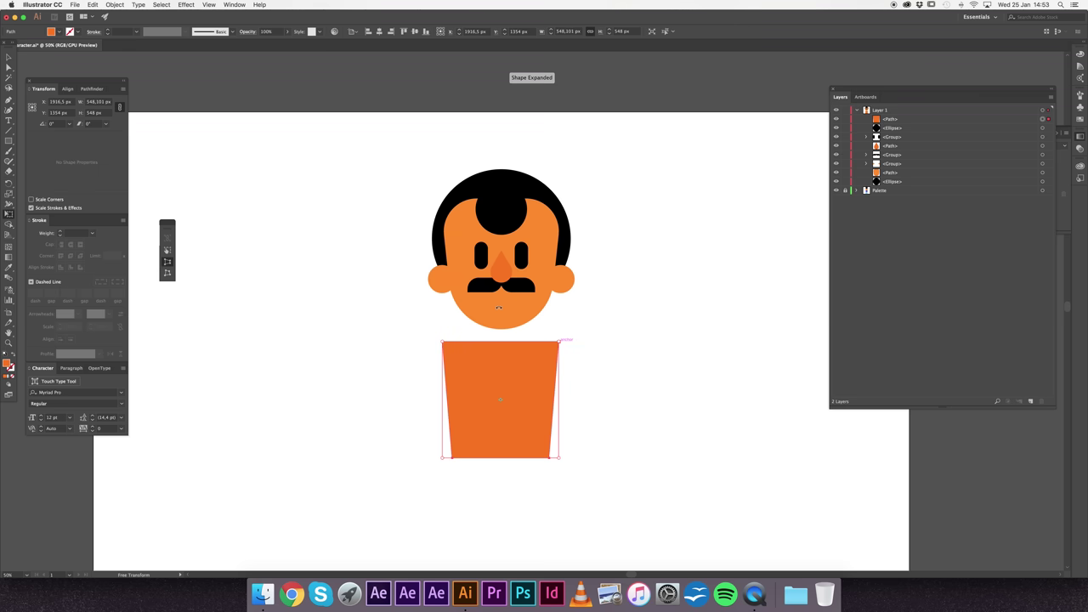
key("v")
left_click_drag(561, 399, 557, 398)
left_click_drag(555, 344, 561, 346)
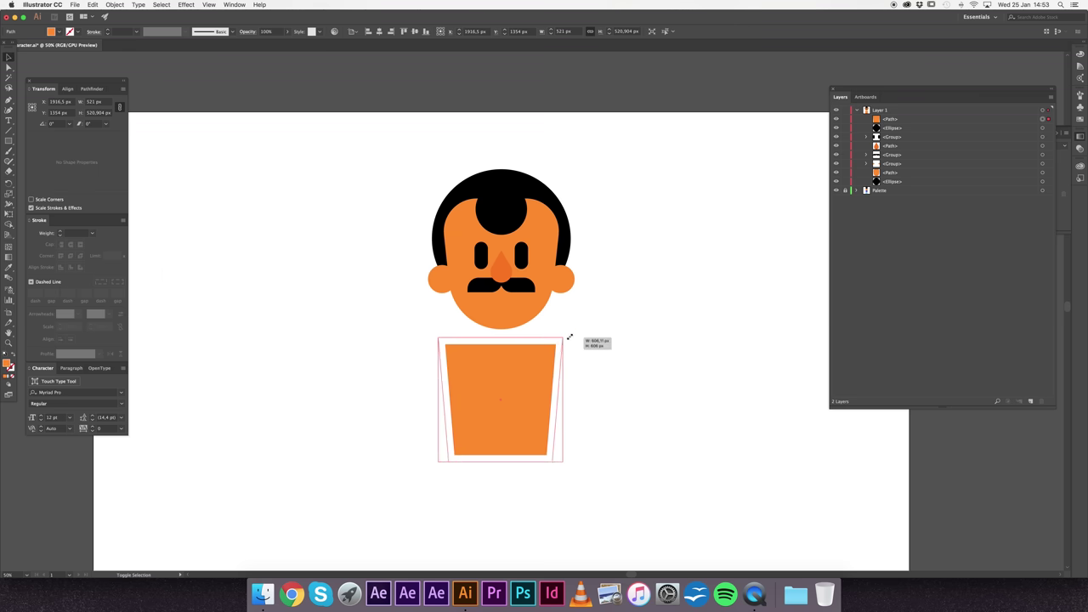
key("Up")
key("Up")
Step: Narrow the body and spread its top corners outward symmetrically
key("a")
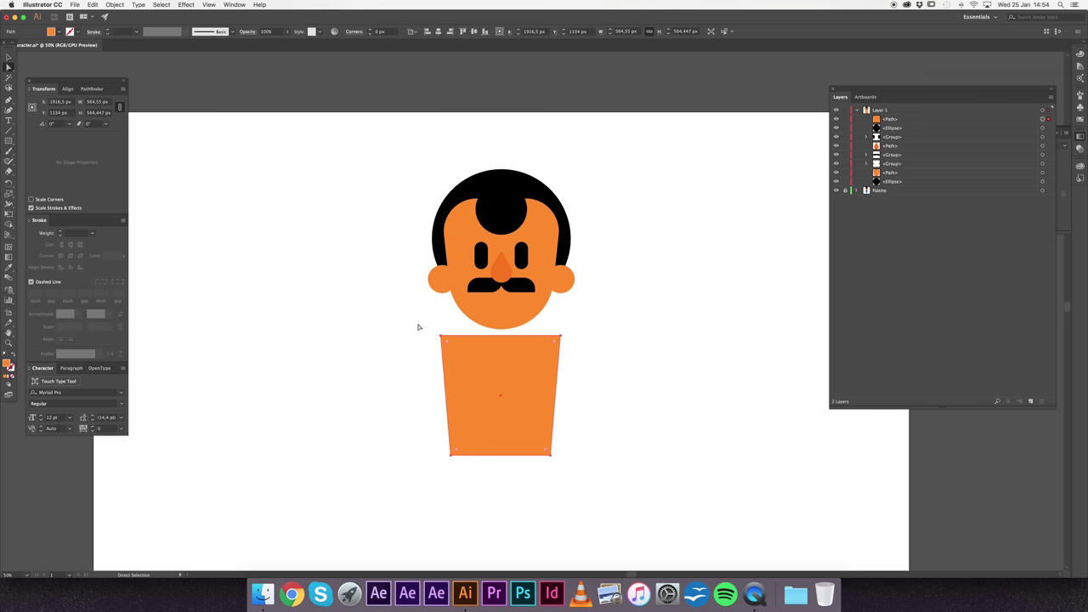
key("v")
left_click_drag(560, 395, 554, 398)
left_click(412, 328)
left_click_drag(457, 351, 478, 361)
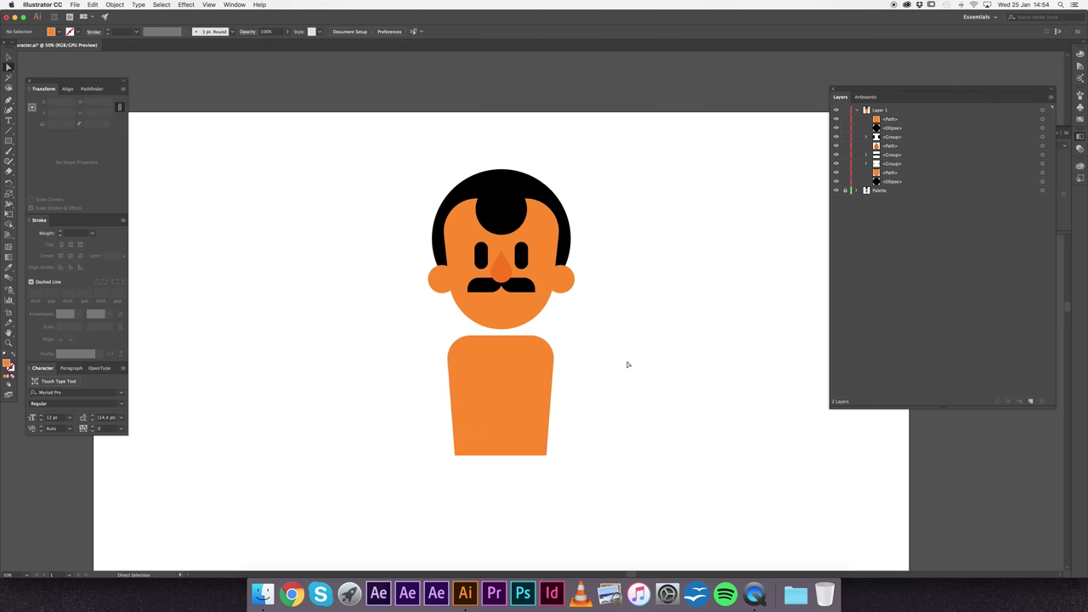
left_click(525, 371)
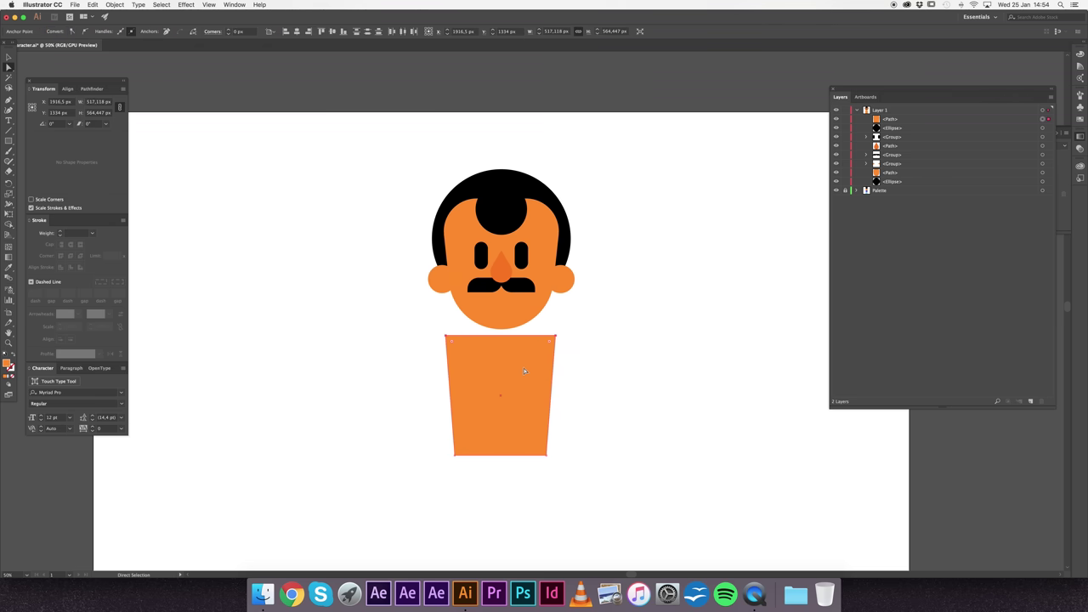
key("e")
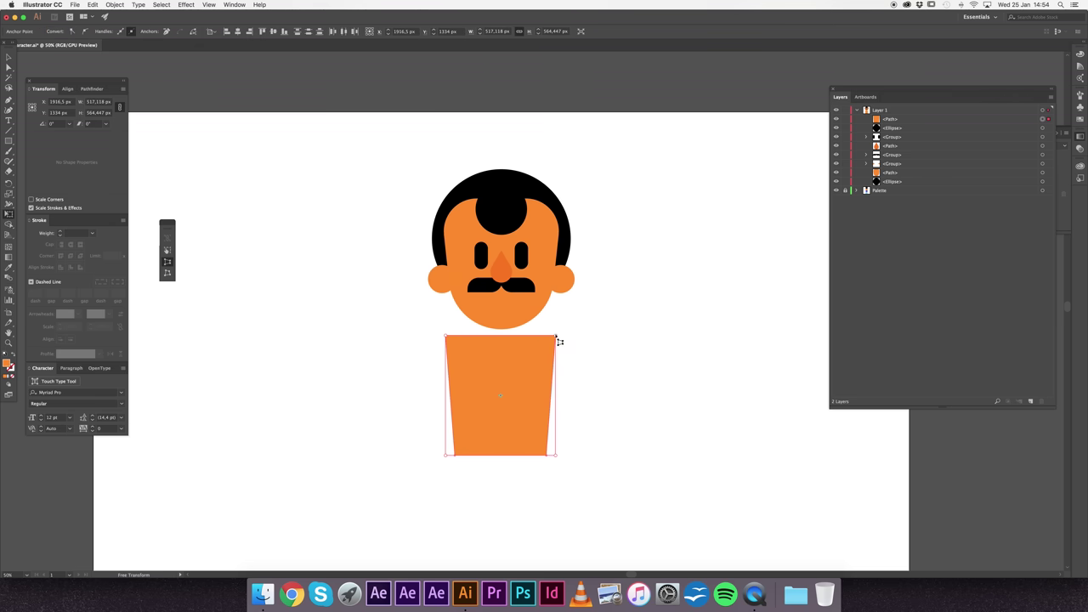
left_click_drag(559, 341, 565, 338)
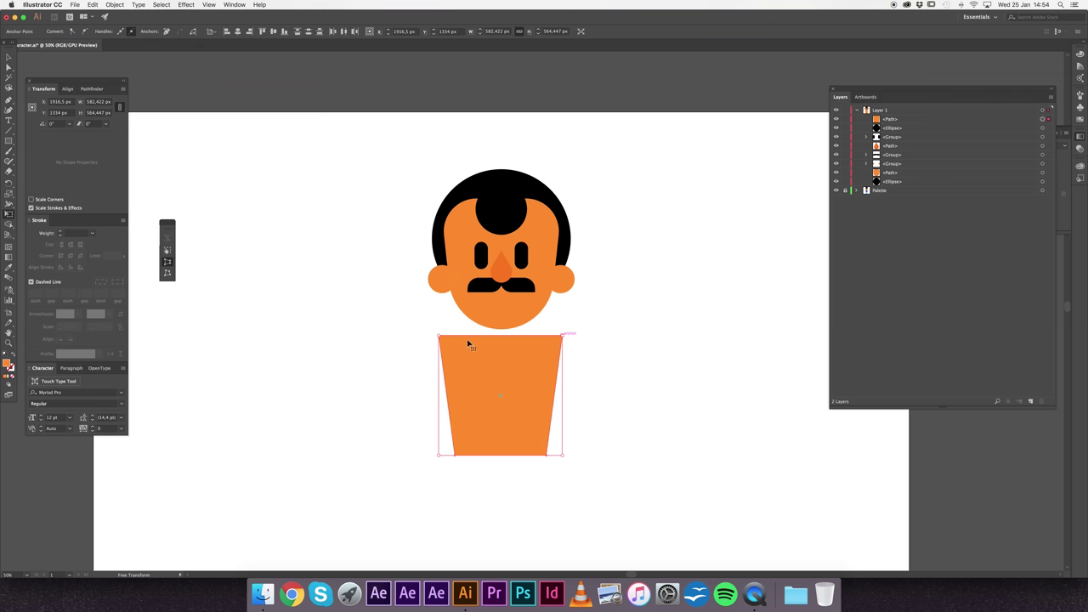
Step: Round the torso's top corners into shoulders and draw a small orange neck rectangle
key("a")
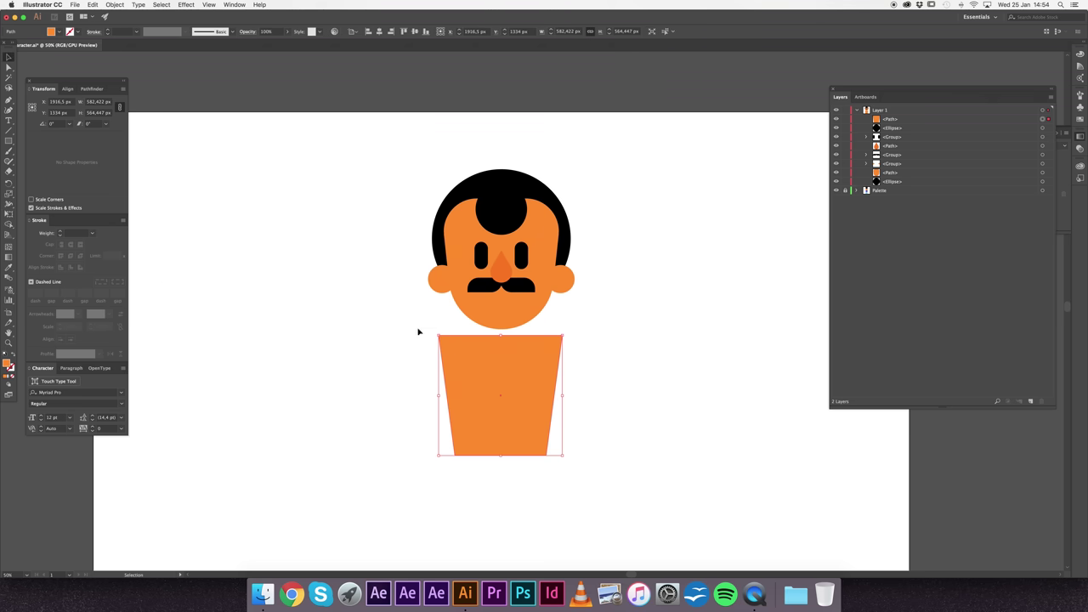
left_click(406, 355)
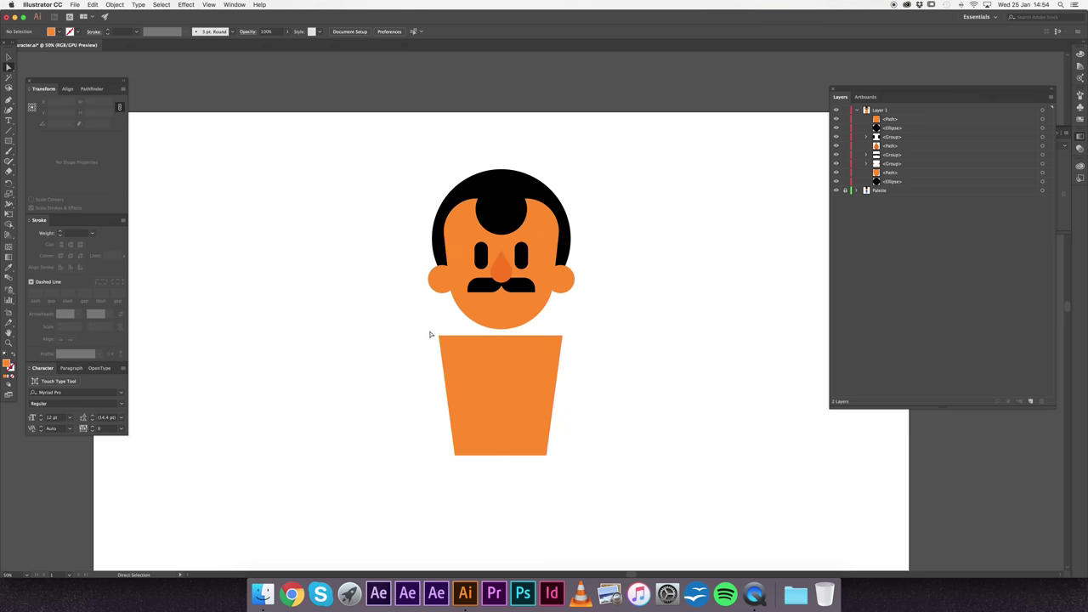
left_click(443, 345)
left_click_drag(451, 348, 493, 367)
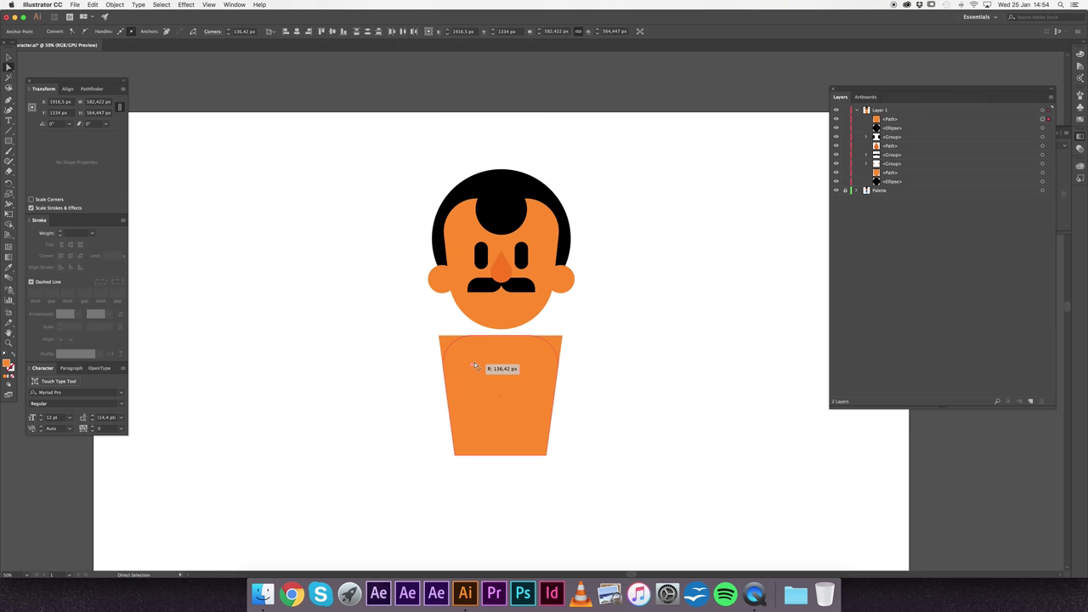
key("v")
left_click(598, 370)
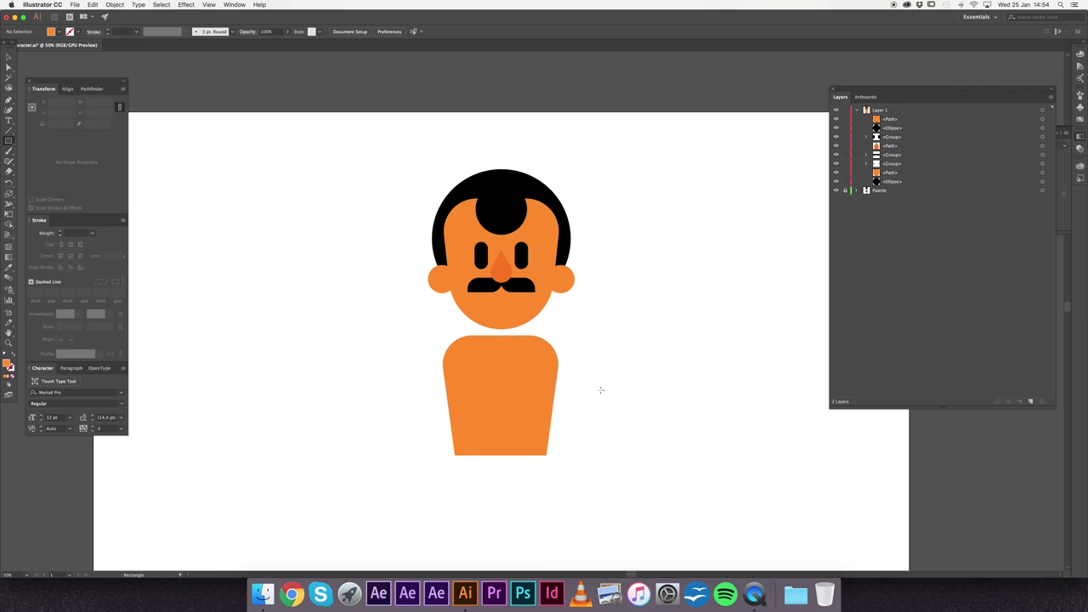
mouse_move(600, 389)
left_mouse_down()
mouse_move(651, 369)
mouse_move(502, 331)
left_mouse_up()
key("v")
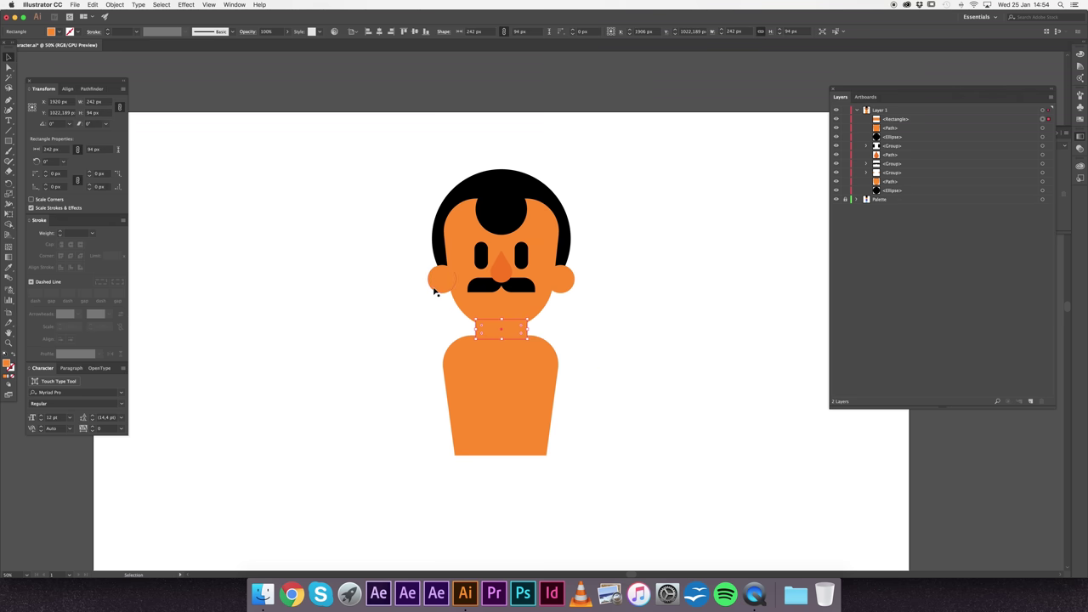
Step: Taper the neck rectangle into a trapezoid with Free Transform distortion
key("e")
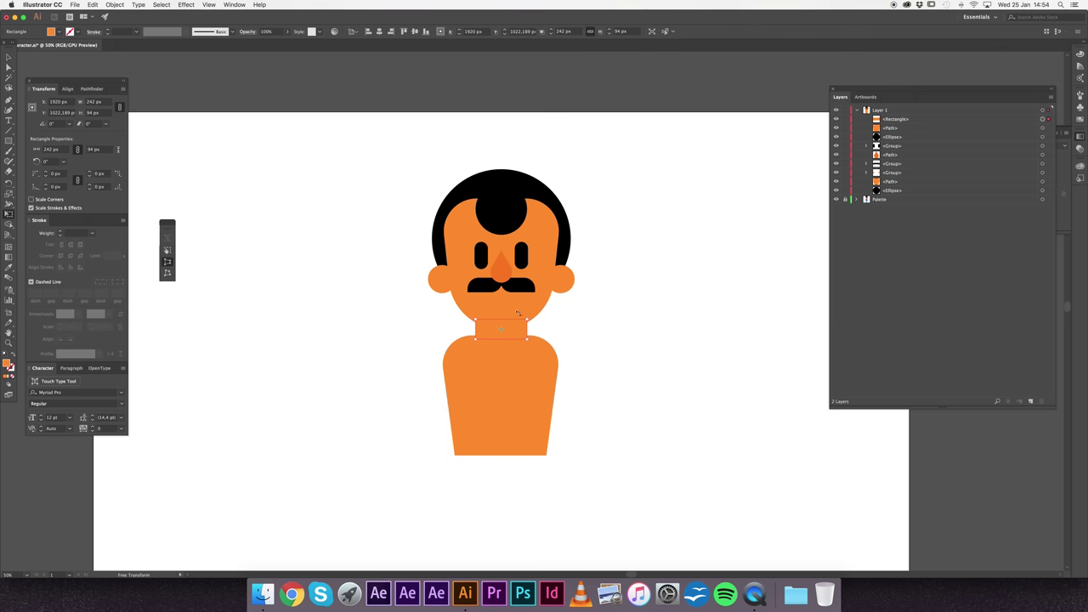
left_click_drag(481, 327, 488, 327)
left_click(627, 340)
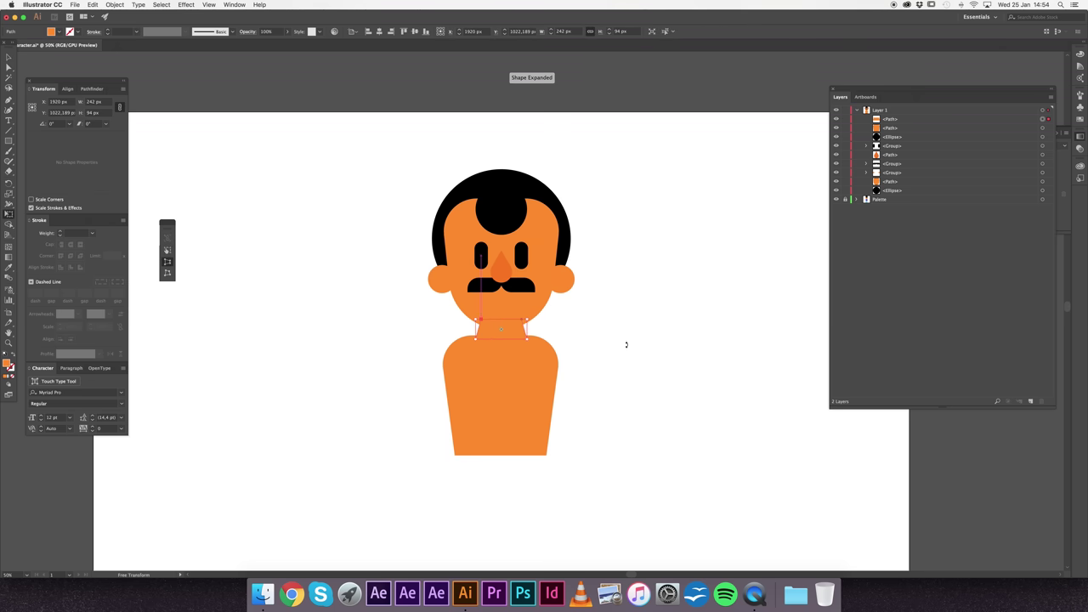
key("v")
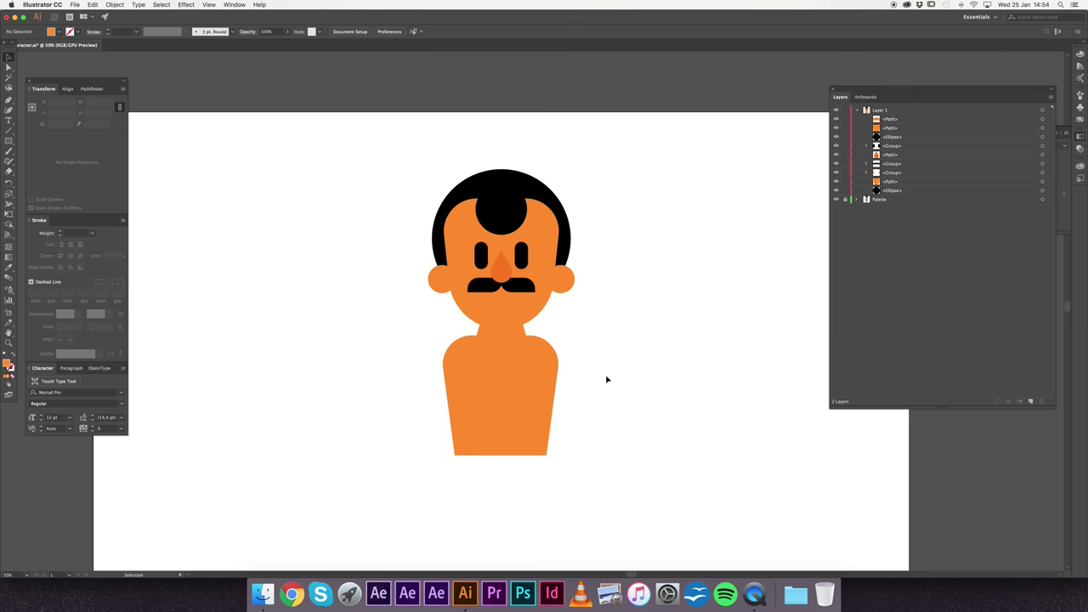
Step: Scale the whole character down to about 549 × 1073 px and nudge it upward
scroll(608, 418, "down", 3)
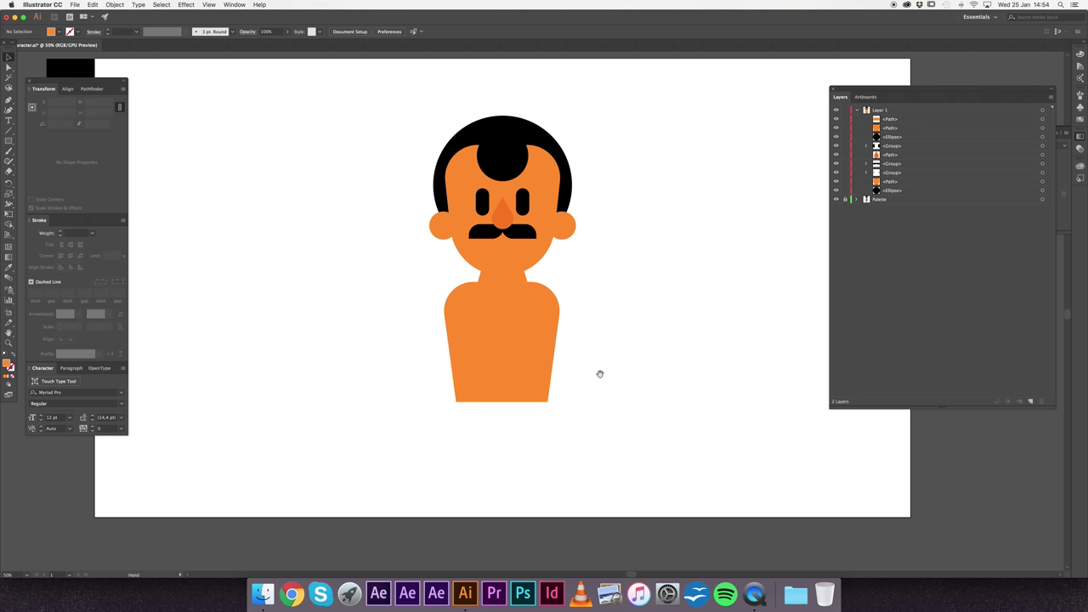
left_click_drag(517, 229, 614, 408)
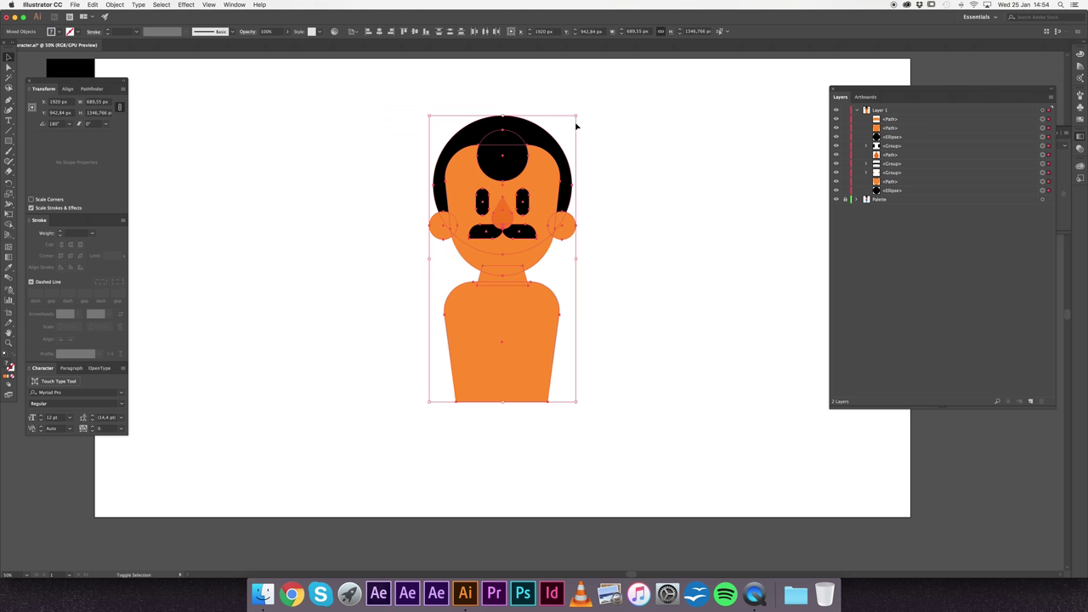
left_click_drag(577, 116, 564, 147)
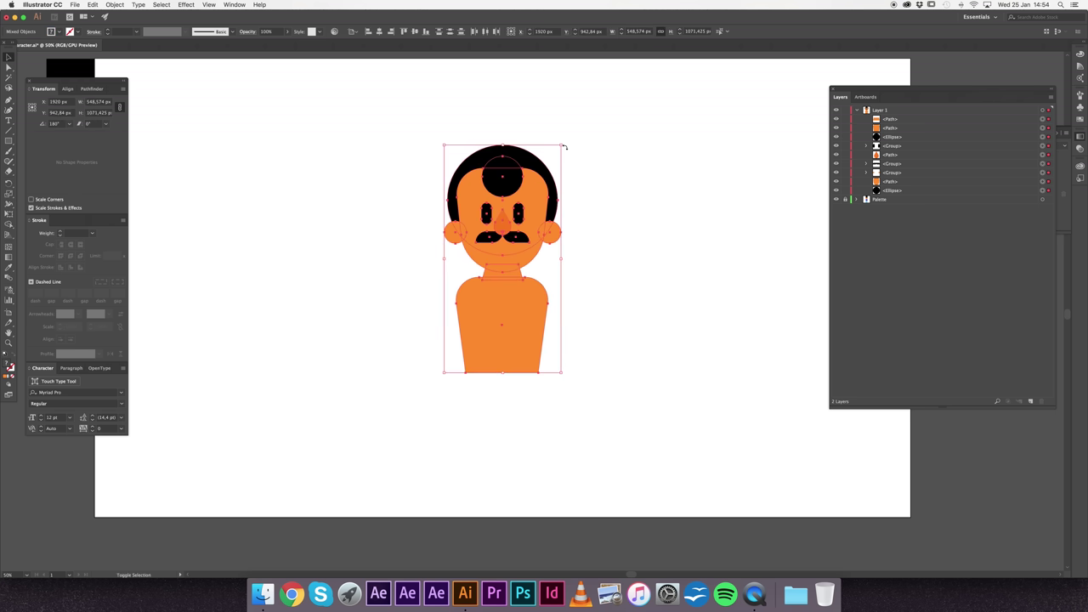
key("shift+Up")
key("shift+Up")
key("shift+Up")
key("shift+Up")
key("shift+Up")
key("shift+Up")
key("shift+Up")
key("shift+Up")
key("shift+Up")
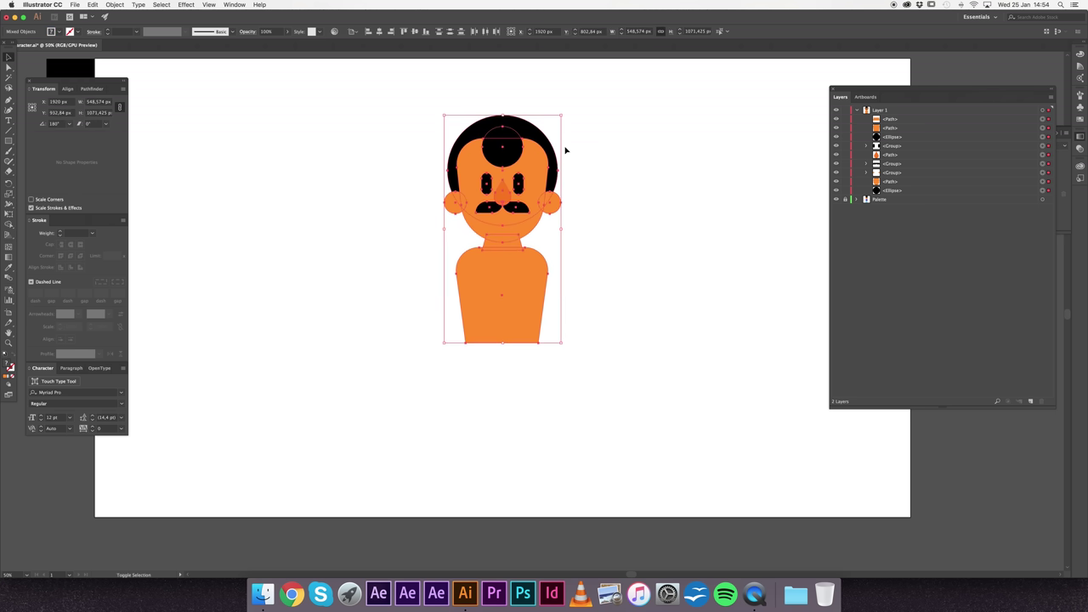
key("shift+Up")
key("shift+Up")
key("shift+Up")
key("shift+Up")
key("shift+Up")
key("shift+Up")
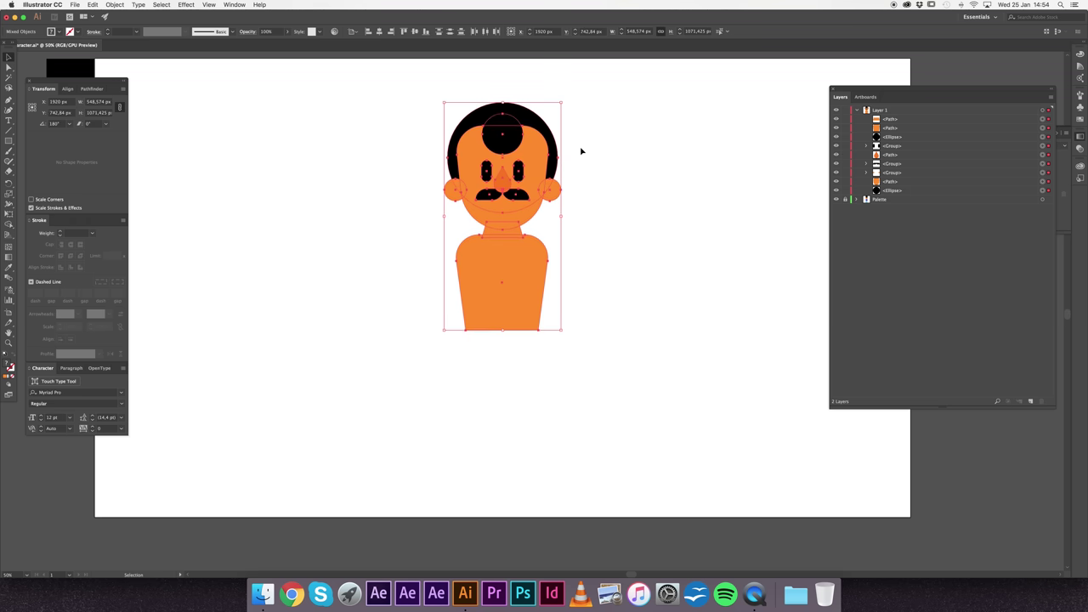
left_click(630, 218)
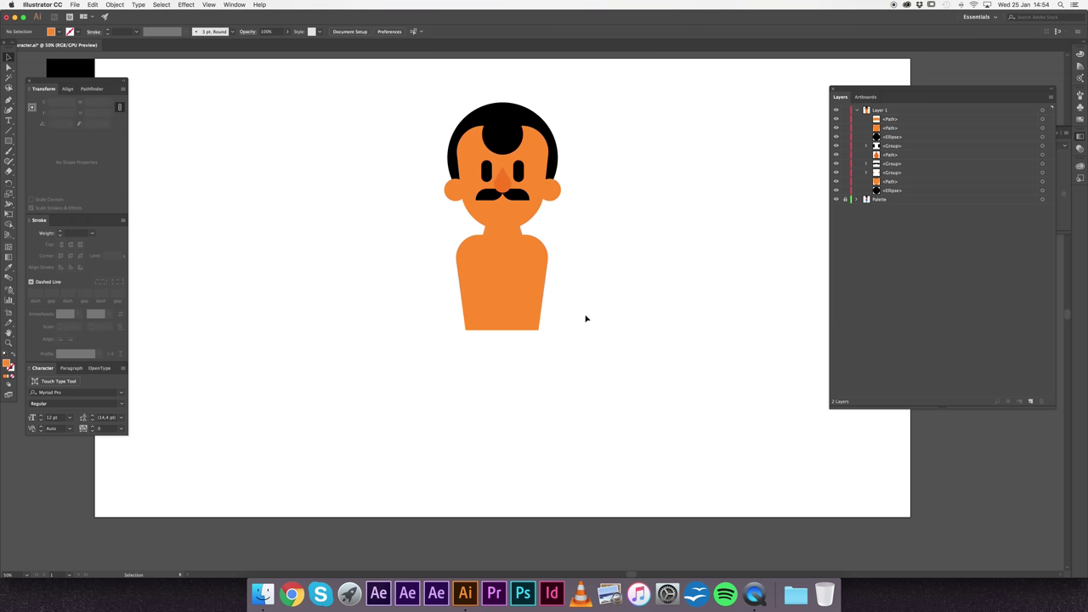
Step: Draw a rectangle below the torso and fill it blue from the palette for the shorts
left_click_drag(465, 329, 538, 352)
key("ctrl+minus")
key("ctrl+minus")
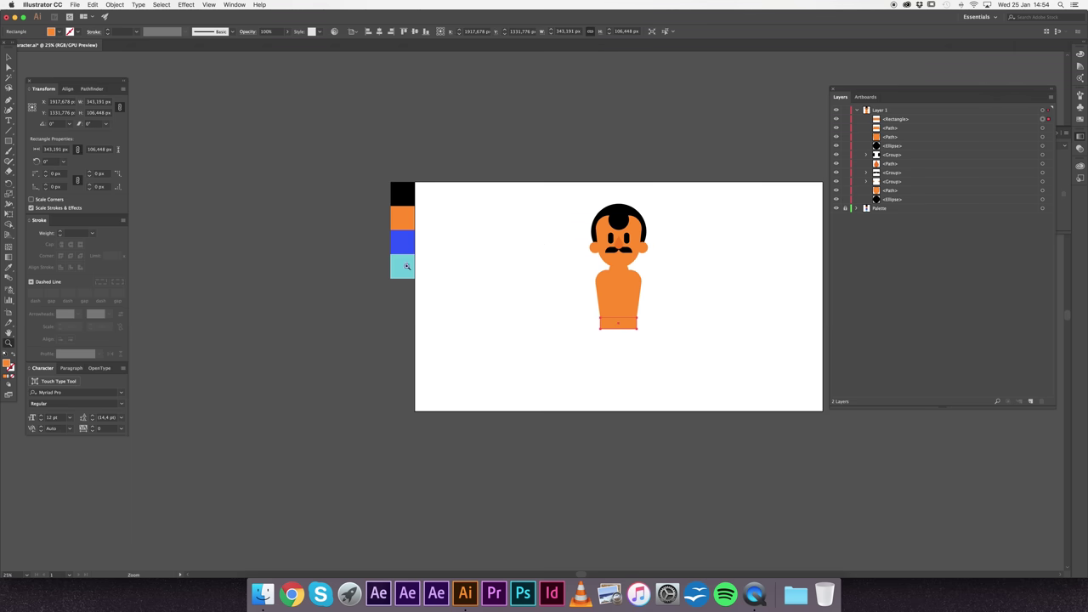
key("i")
left_click(403, 242)
key("v")
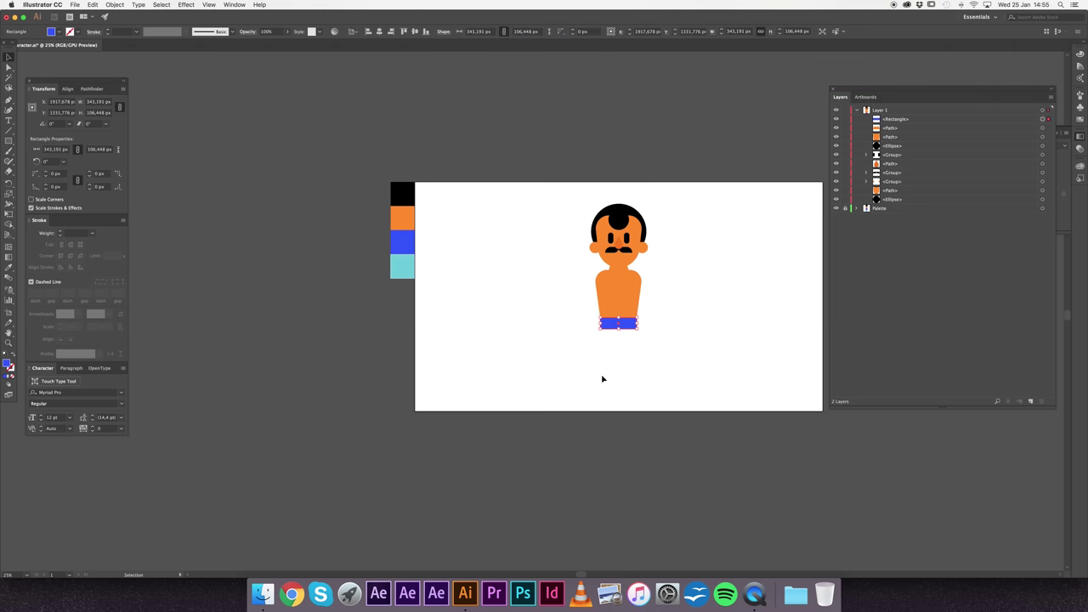
left_click(596, 363)
Step: Draw a small blue rectangle under the shorts and centre it on them
key("z")
left_click(566, 311)
left_click(564, 318)
left_click(562, 339)
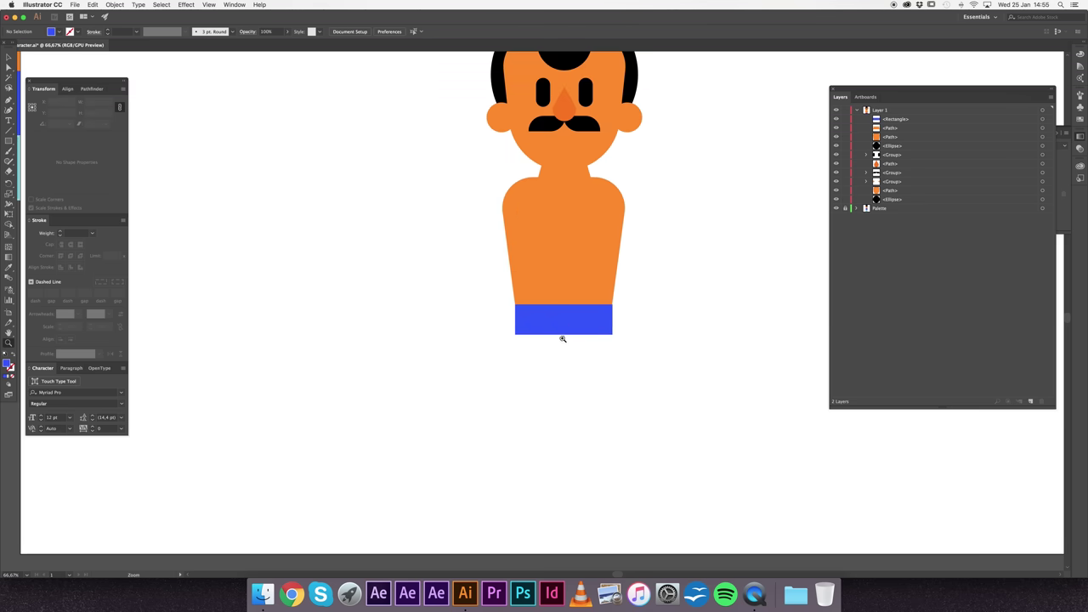
key("n")
key("m")
mouse_move(556, 364)
left_mouse_down()
mouse_move(585, 324)
mouse_move(567, 338)
left_mouse_up()
key("v")
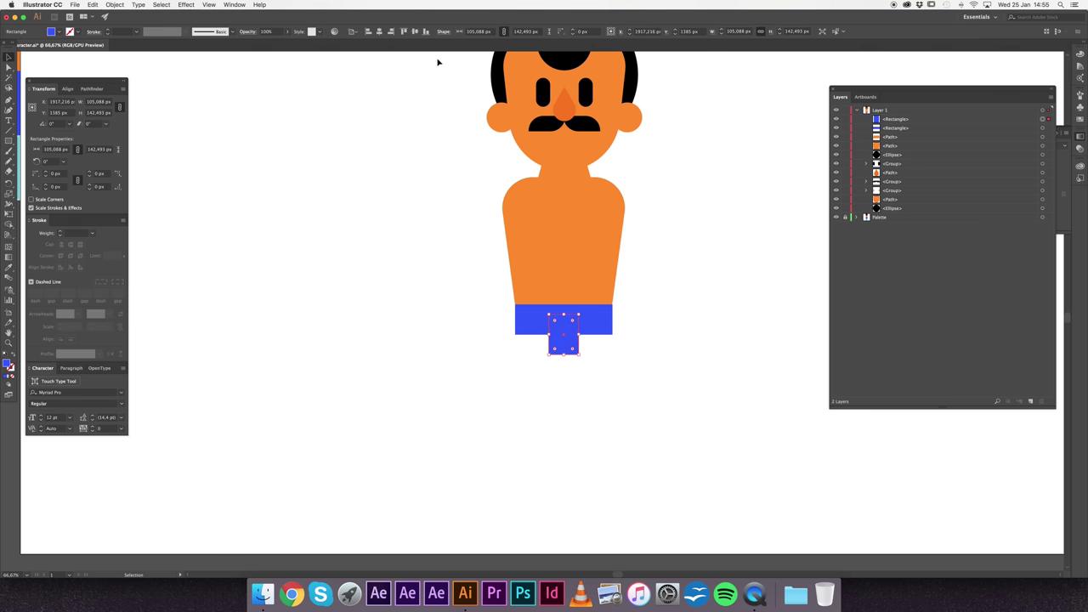
left_click(380, 32)
Step: Round the tab's bottom corners, unite it with the shorts, and round the inner corners
key("a")
left_click_drag(615, 375, 614, 374)
mouse_move(557, 349)
left_mouse_down()
mouse_move(595, 320)
mouse_move(479, 366)
left_mouse_up()
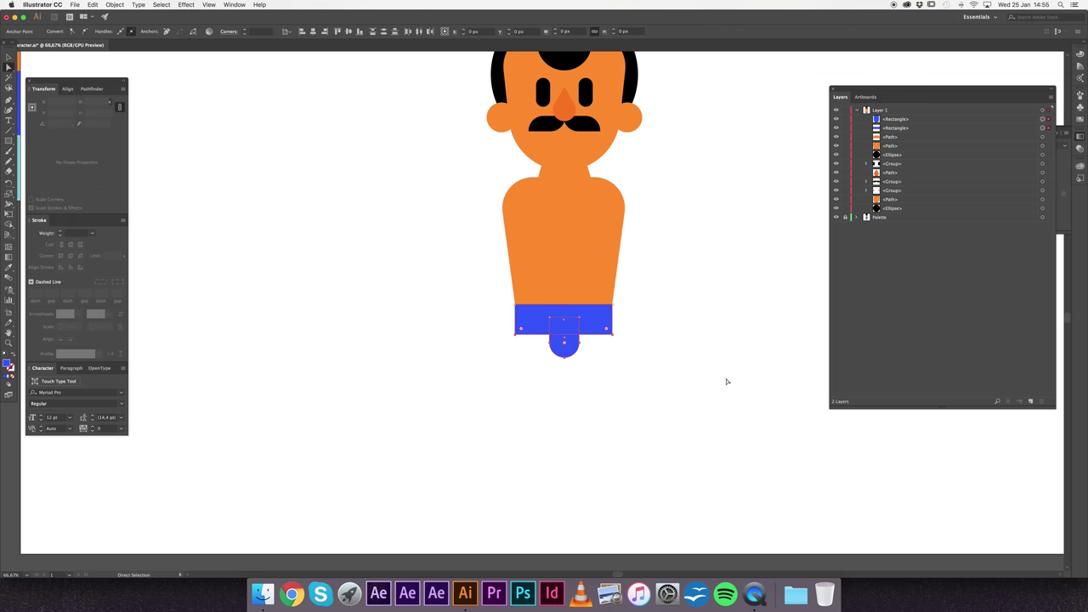
left_click(92, 89)
left_click(33, 111)
left_click(581, 352)
mouse_move(583, 338)
left_mouse_down()
mouse_move(544, 348)
mouse_move(609, 364)
left_mouse_up()
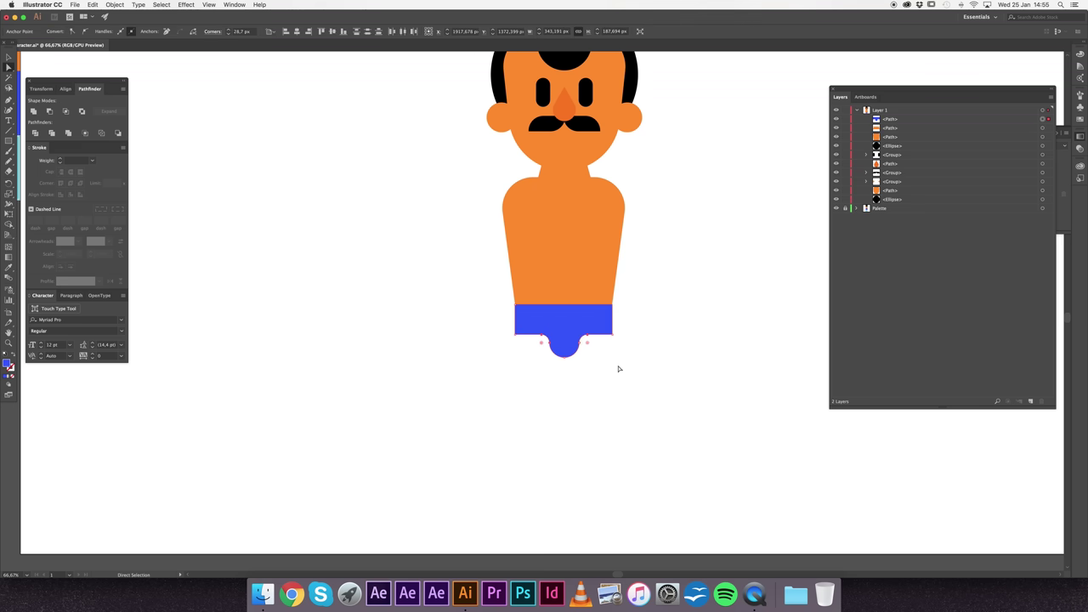
left_click(642, 368)
Step: Draw a thin waistband strip across the top of the shorts
key("m")
left_click_drag(514, 304, 617, 311)
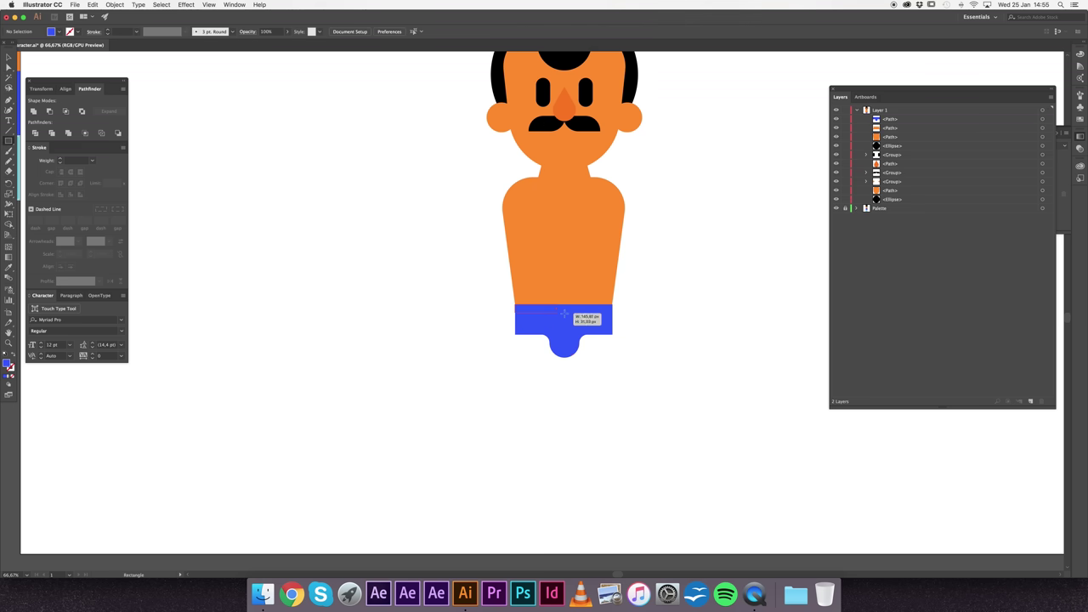
left_click(624, 311)
key("Escape")
key("z")
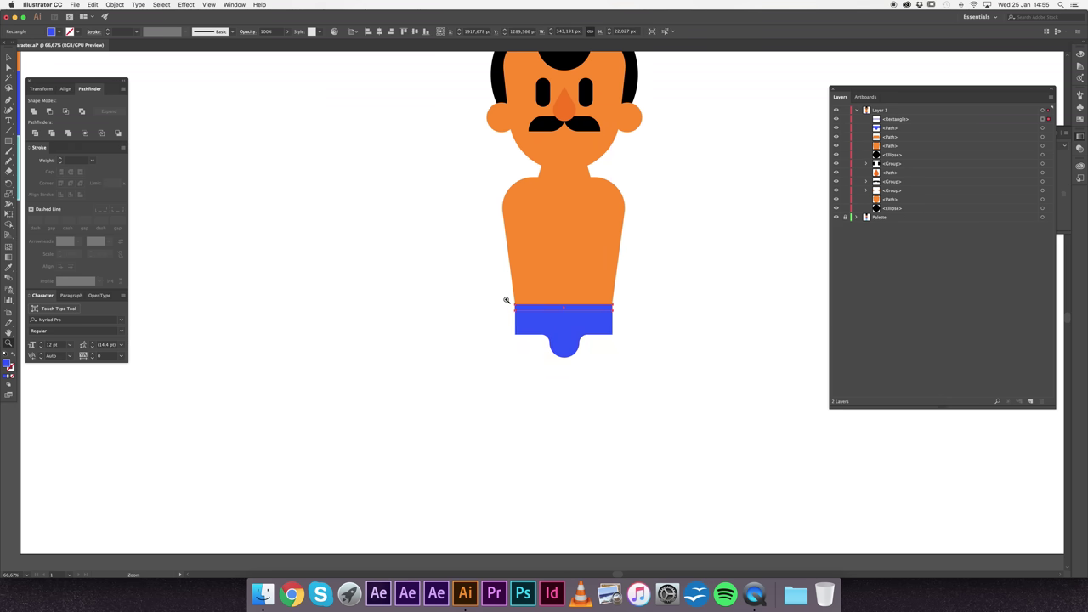
left_click(505, 297, "alt")
Step: Fill the waistband strip with a darker blue
key("i")
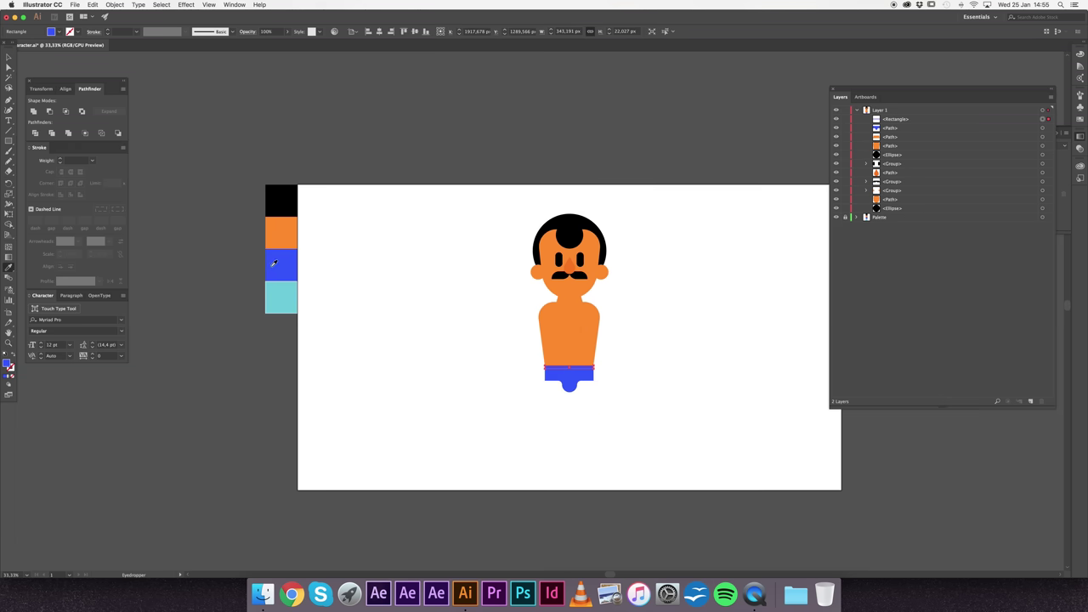
double_click(7, 363)
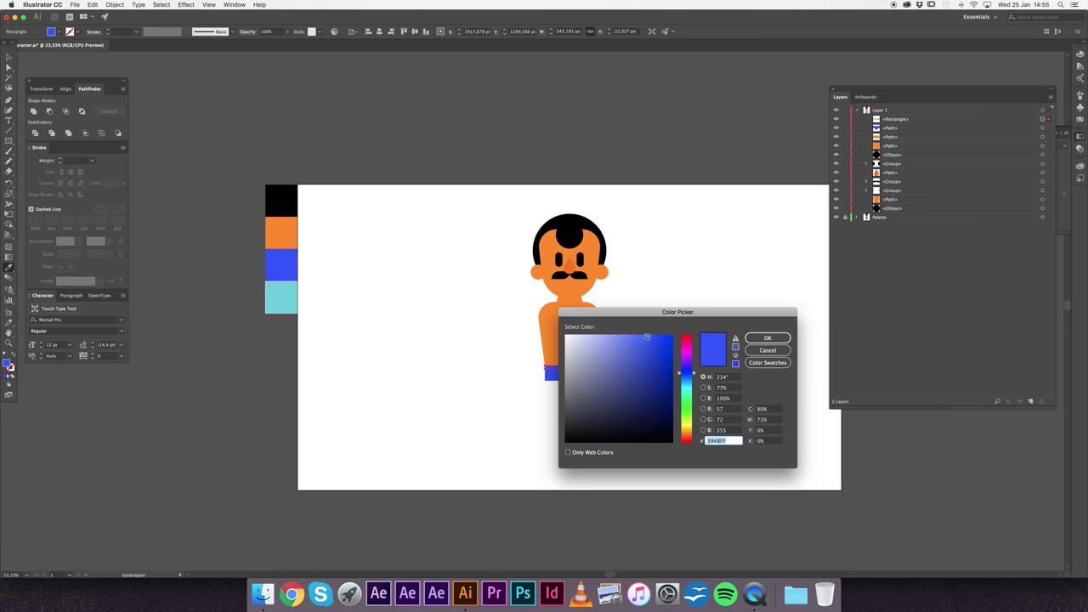
key("Return")
left_click(660, 370)
scroll(584, 426, "up", 3)
scroll(502, 238, "down", 1)
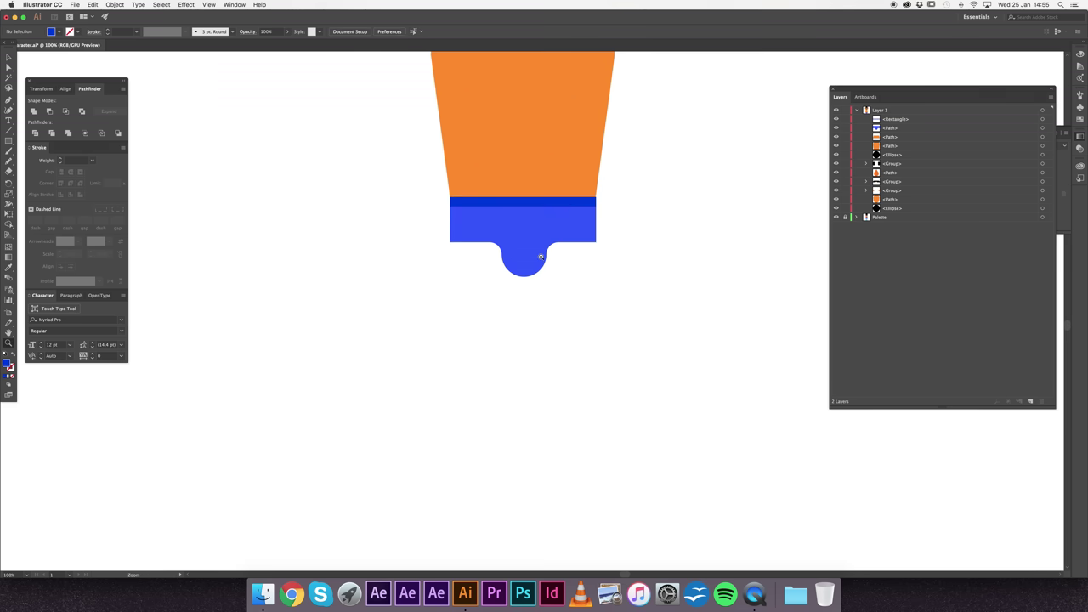
scroll(530, 262, "down", 2)
Step: Draw a tapered leg under the shorts, colour it the body's orange, and place it behind the shorts
key("p")
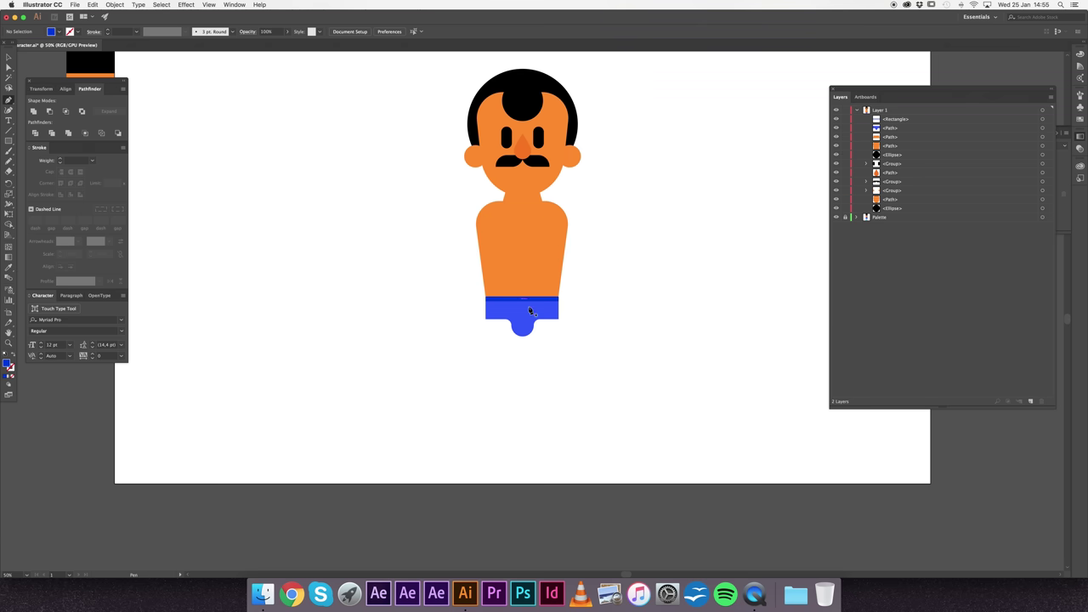
left_click(524, 321)
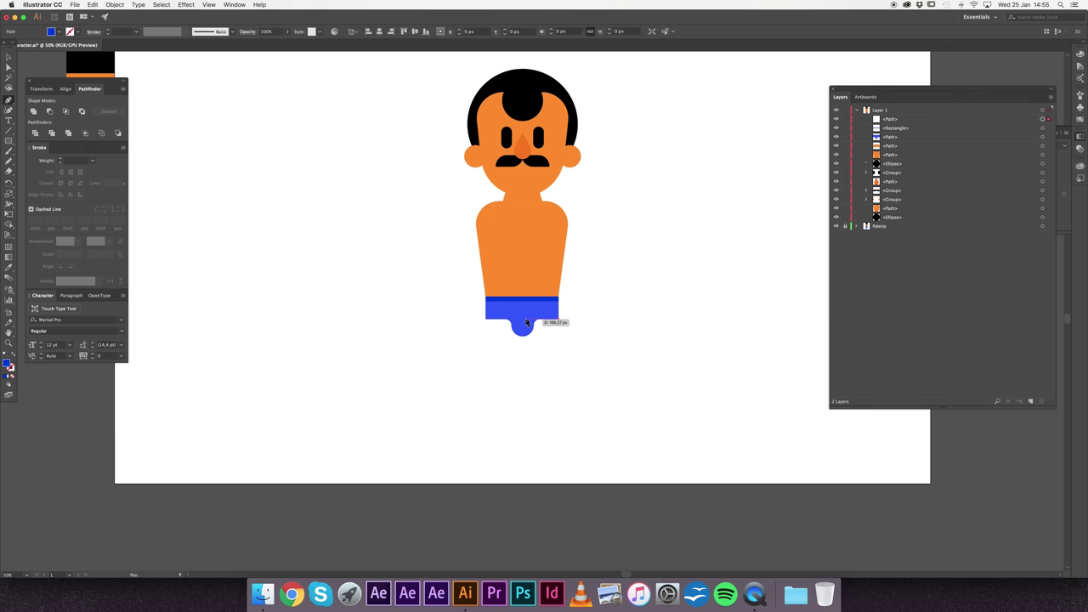
left_click(526, 406)
left_click(536, 404)
left_click(562, 323)
key("i")
left_click(549, 250)
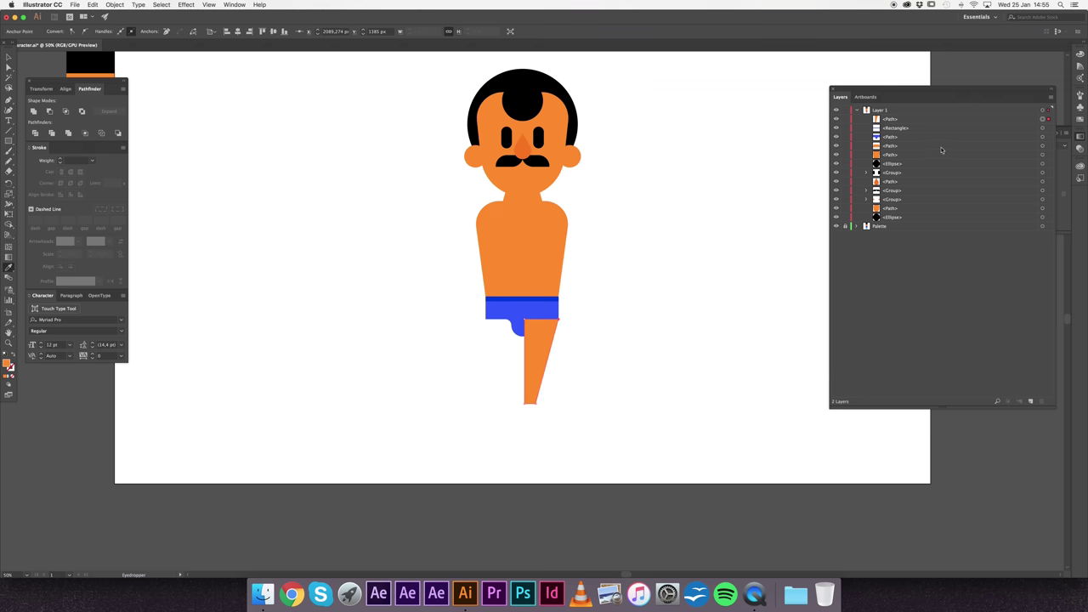
left_click_drag(890, 121, 890, 131)
key("v")
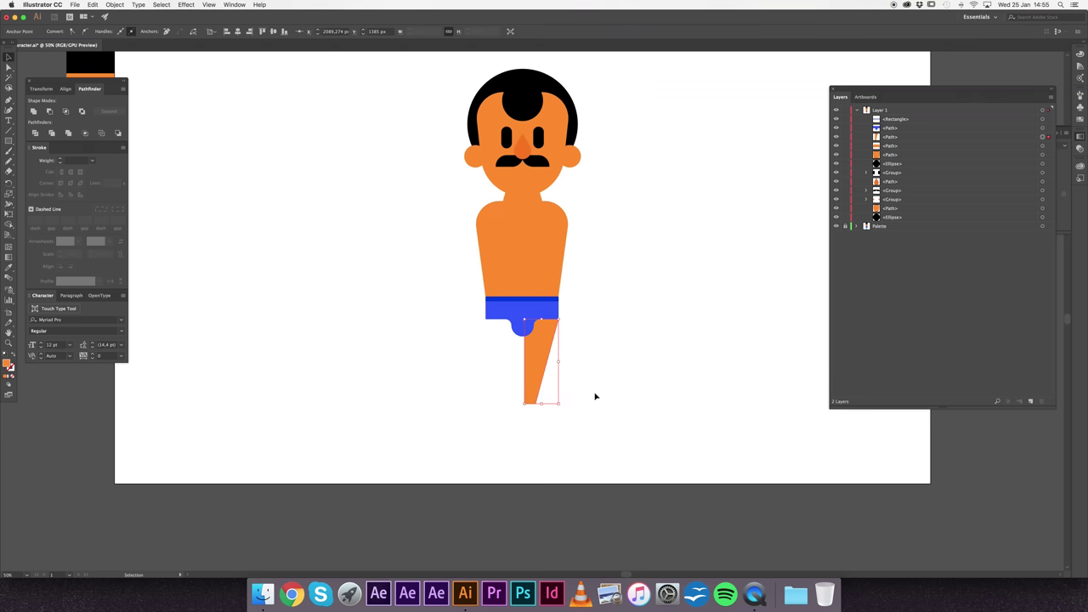
left_click(633, 379)
Step: Draw a foot shape at the bottom of the leg, extending to the right
left_click(537, 362)
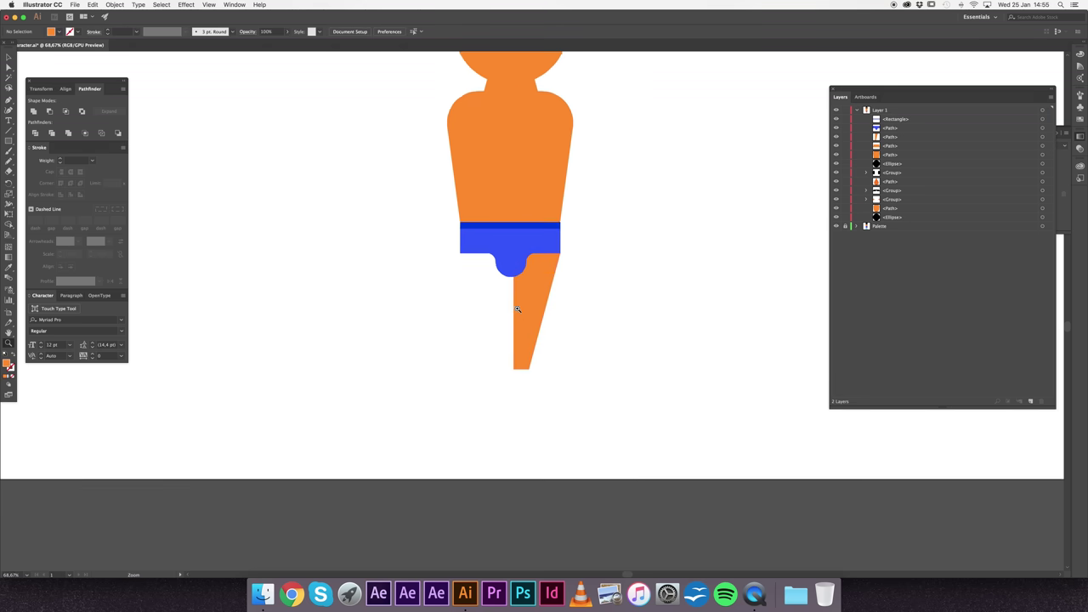
left_click(549, 365)
left_click(559, 371)
key("p")
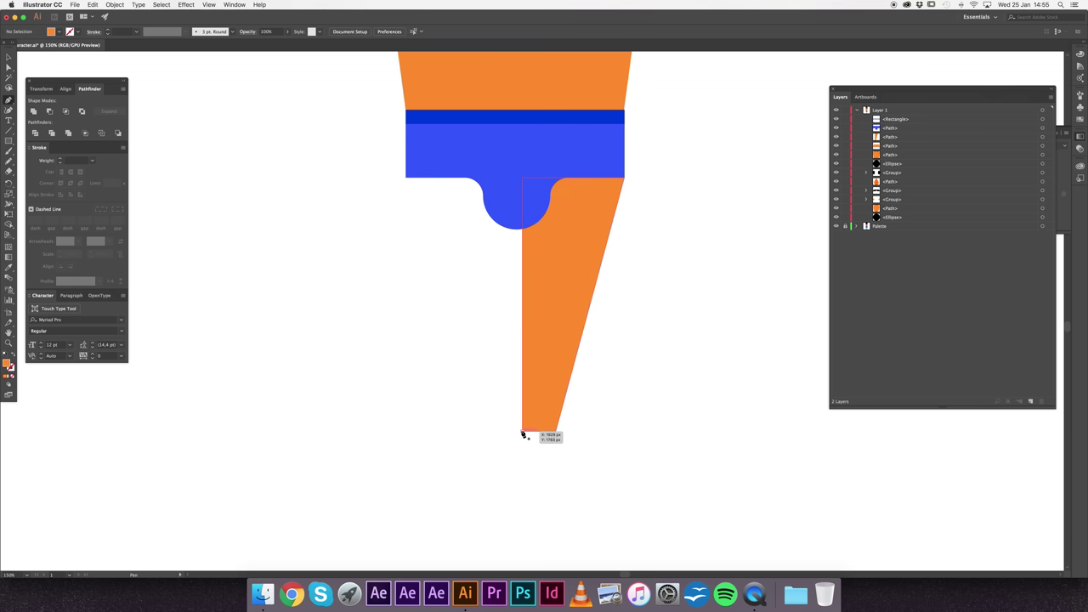
left_click(522, 432)
left_click(556, 432)
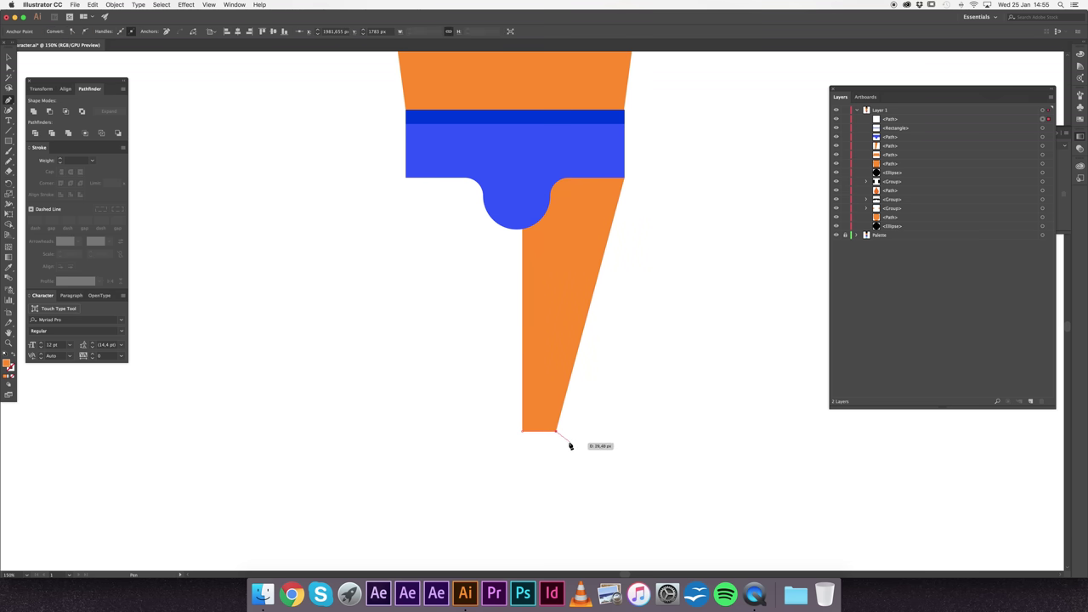
left_click(605, 444)
left_click(604, 462)
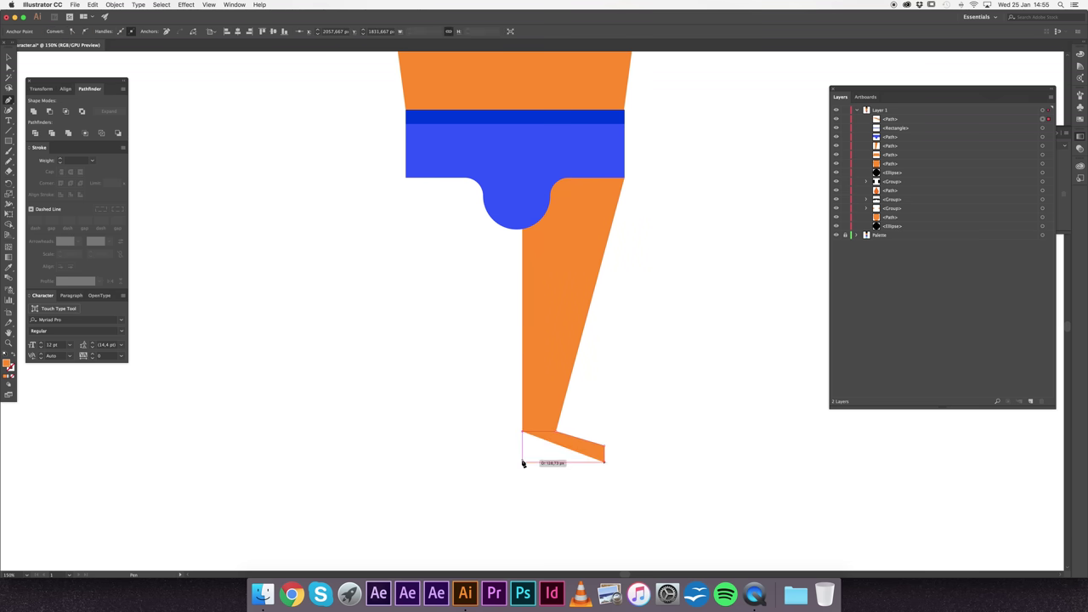
left_click(522, 463)
Step: Round the foot's bottom corners and rotate it about 45 degrees
key("a")
mouse_move(528, 460)
left_mouse_down()
mouse_move(535, 450)
mouse_move(595, 458)
mouse_move(627, 479)
left_mouse_up()
key("v")
left_click(582, 448)
left_click_drag(559, 444, 542, 443)
left_click(632, 451)
key("z")
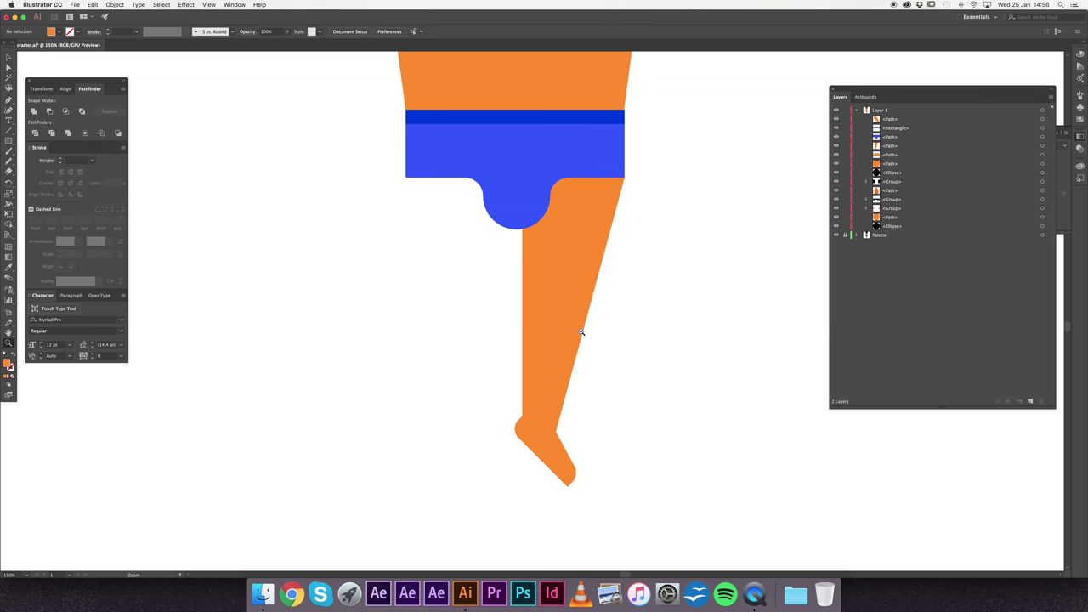
left_click(578, 333, "alt")
left_click(554, 329, "alt")
left_click(535, 323, "alt")
Step: Stretch the foot slightly down and right and nudge it a few pixels left
left_click_drag(546, 319, 554, 367)
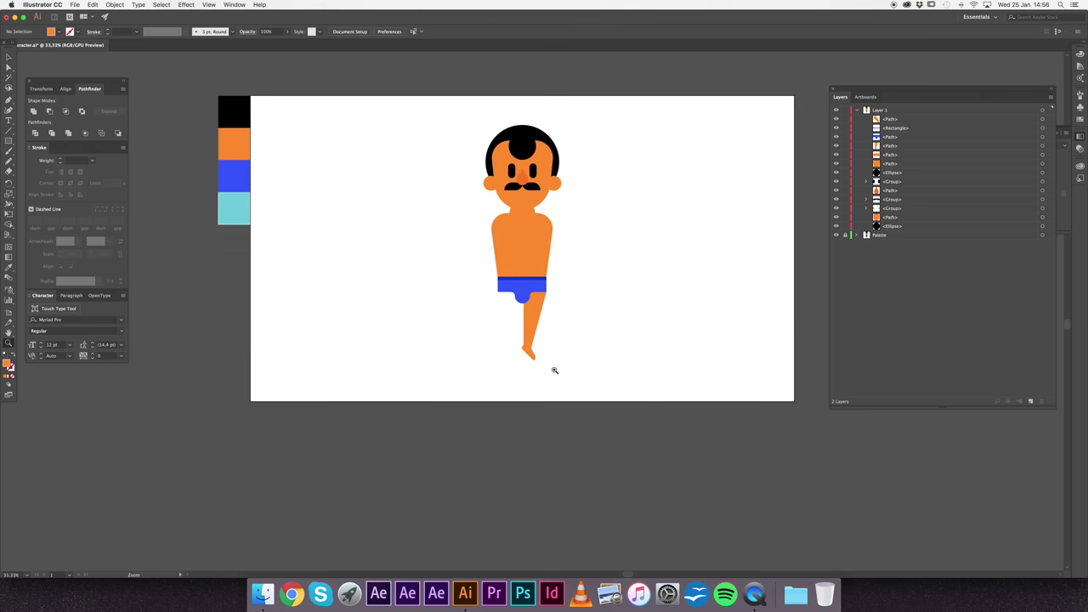
left_click(551, 371)
left_click(549, 371)
left_click(546, 369)
key("v")
left_click(538, 328)
left_click_drag(551, 322, 559, 327)
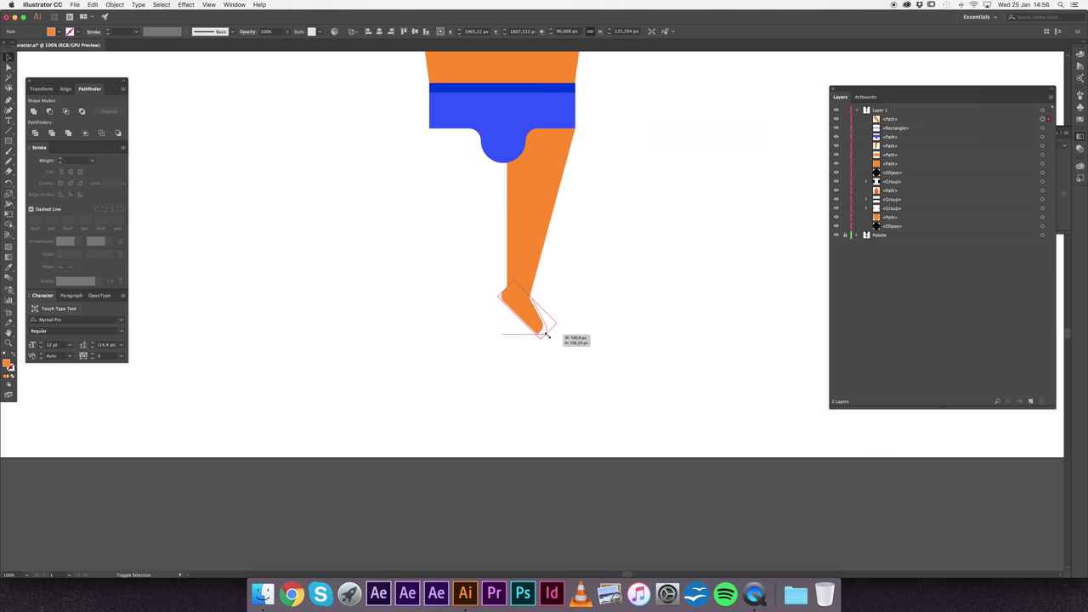
key("shift+Left")
left_click(587, 292)
Step: Make a mirrored copy of the leg and foot and place it beside the first leg
key("z")
left_click(580, 304, "alt")
left_click(431, 289, "alt")
key("v")
left_click_drag(430, 299, 544, 379)
key("a")
left_click(119, 4)
mouse_move(136, 19)
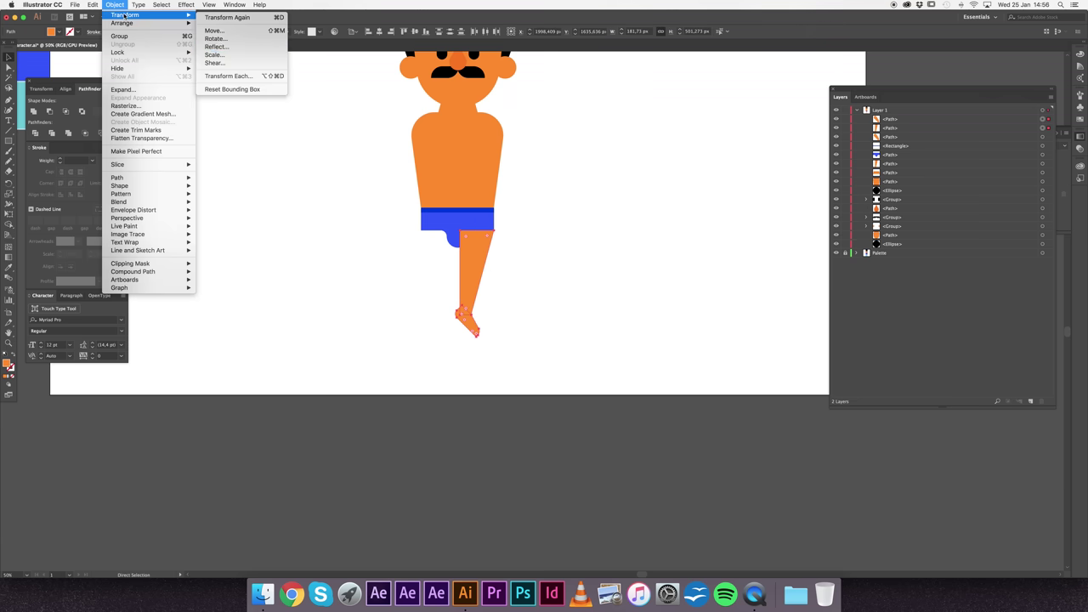
left_click(225, 47)
key("alt+Return")
left_click_drag(486, 247, 440, 248)
Step: Move the left leg behind the blue briefs in the stacking order
left_click(470, 338)
left_click(440, 274)
left_click_drag(895, 126, 893, 158)
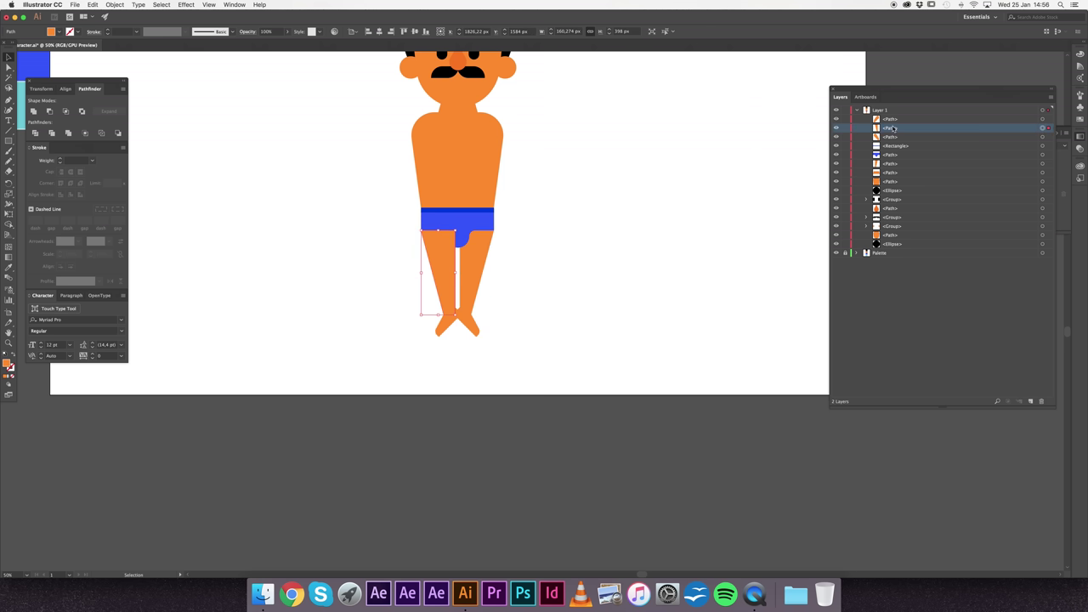
left_click(549, 375)
Step: Nudge the left leg and foot up and sideways into position
key("z")
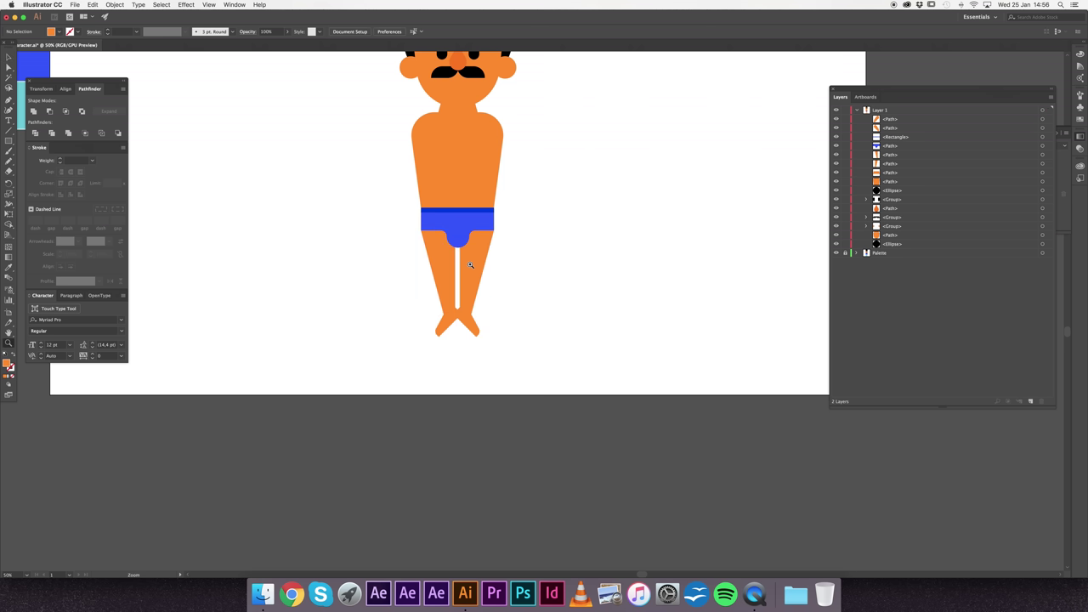
left_click_drag(549, 375, 567, 399)
key("v")
left_click(505, 376)
key("Left")
key("Left")
key("Left")
key("Up")
key("Up")
key("Up")
key("Right")
Step: Nudge the right leg so the two feet meet in a V
key("Right")
key("Right")
key("Right")
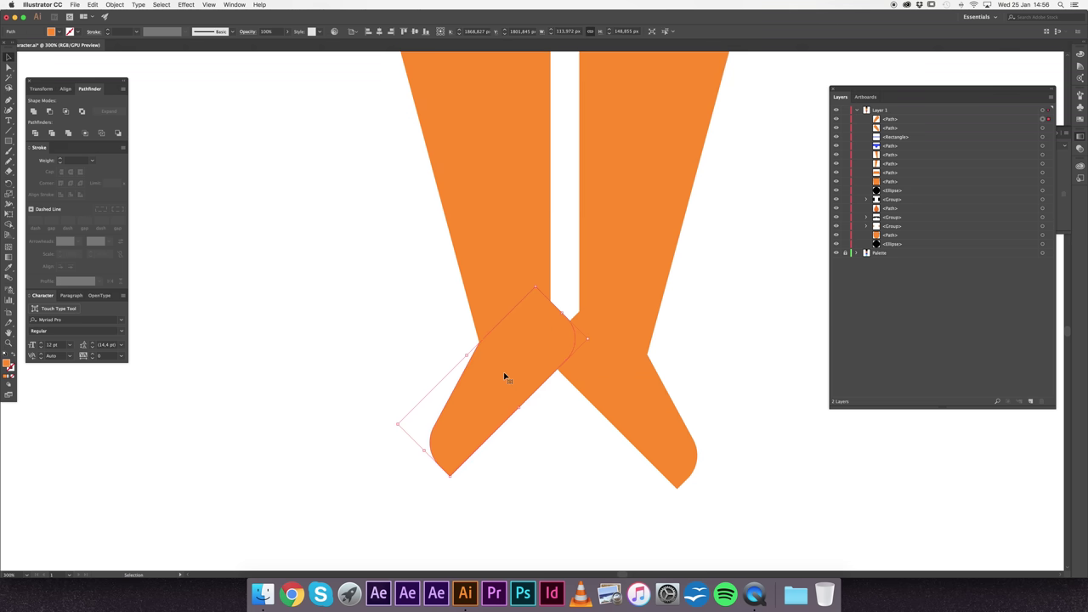
left_click(645, 369)
key("Up")
key("Up")
key("Up")
key("Up")
key("Up")
key("Right")
key("Down")
left_click(685, 344)
key("z")
left_click(532, 270, "alt")
left_click(527, 269, "alt")
left_click(528, 270, "alt")
left_click(528, 269, "alt")
left_click(527, 270, "alt")
left_click(527, 270, "alt")
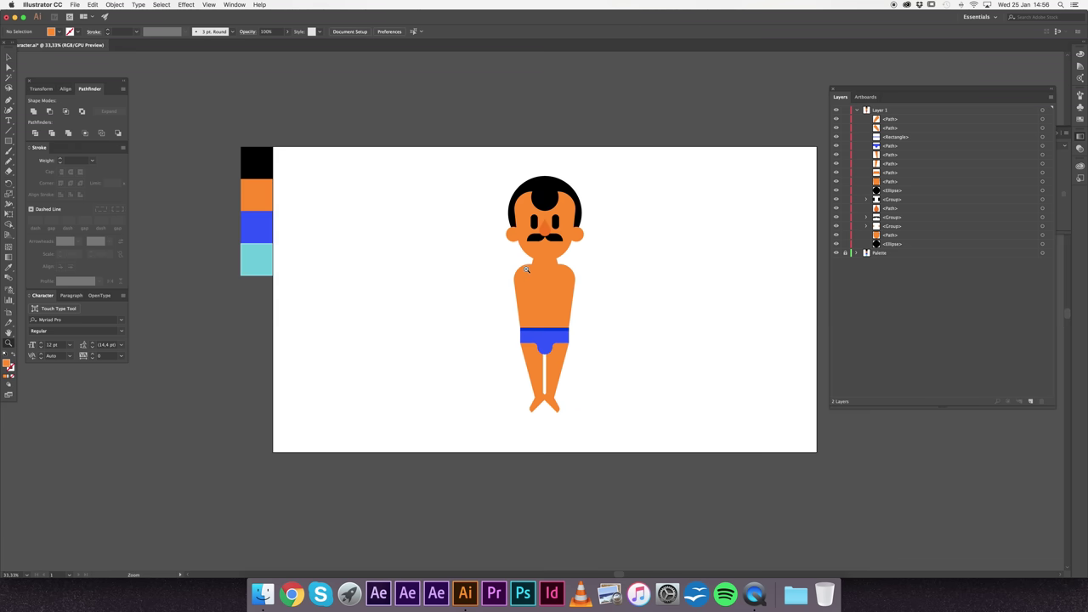
left_click(580, 310)
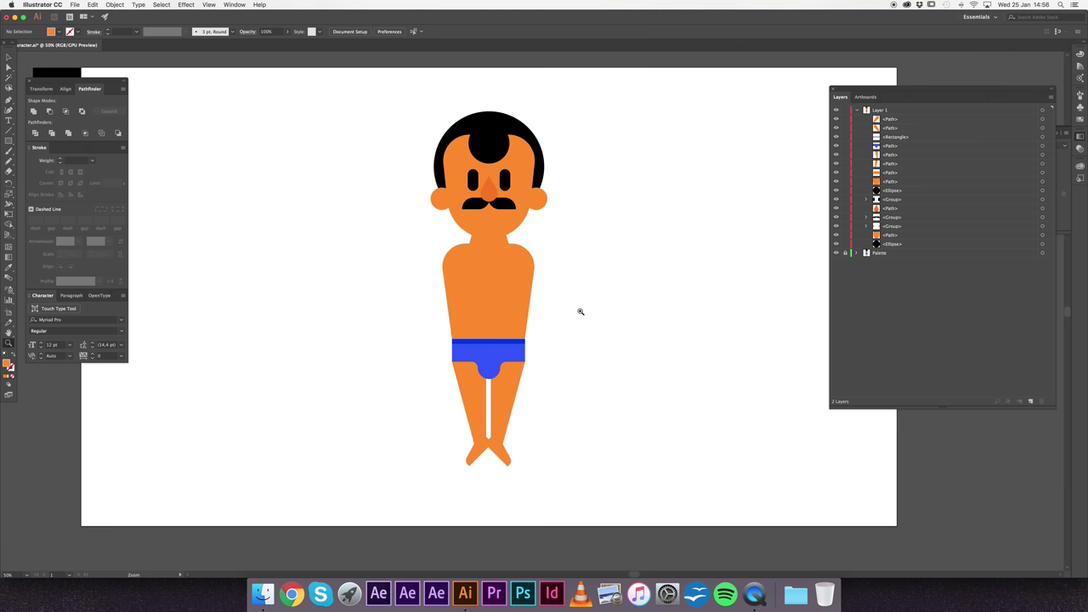
Step: Draw an upper-arm rectangle, taper it into a trapezoid, and round its bottom corners
key("m")
left_click_drag(602, 351, 629, 283)
key("e")
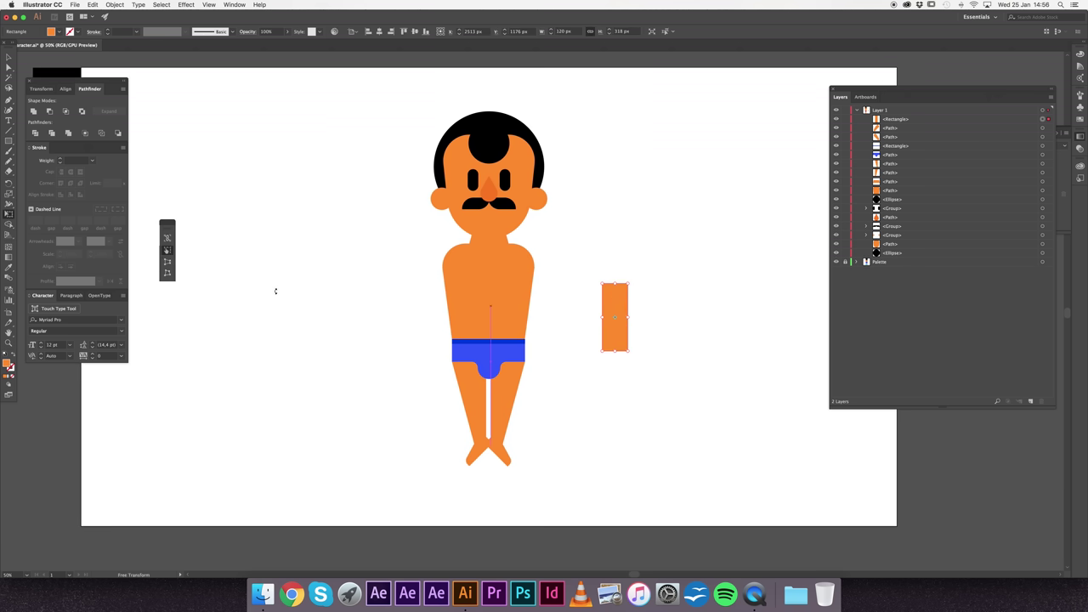
left_click_drag(608, 291, 663, 328)
key("a")
left_click_drag(608, 348, 637, 319)
key("c")
key("v")
left_click(622, 433)
Step: Draw a second rounded rectangle and fit it under the upper arm as the forearm
key("m")
left_click_drag(643, 430, 668, 357)
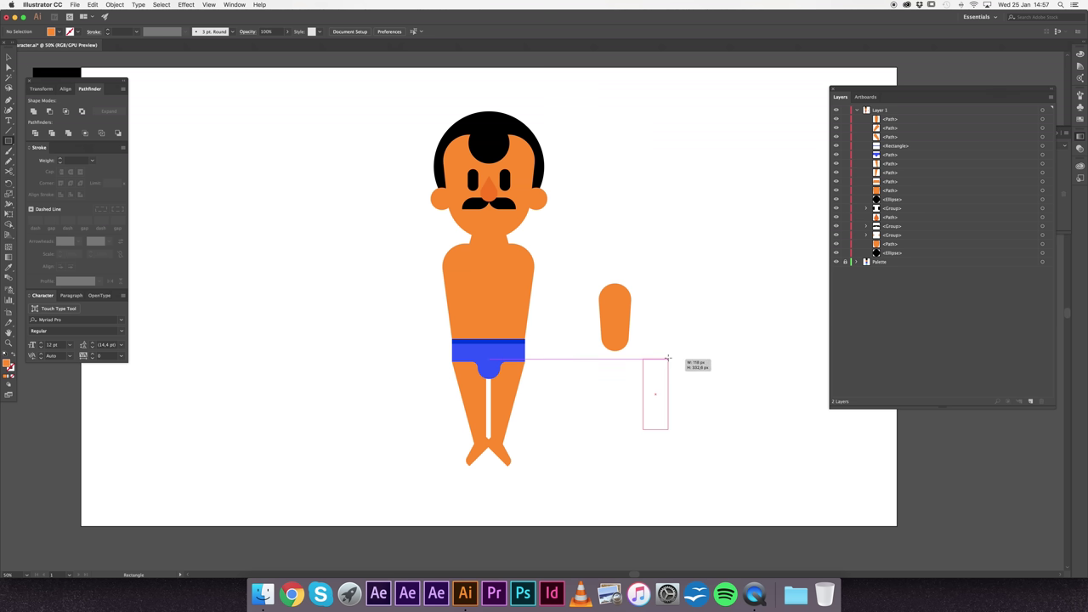
key("v")
mouse_move(663, 366)
left_mouse_down()
mouse_move(656, 378)
mouse_move(614, 356)
left_mouse_up()
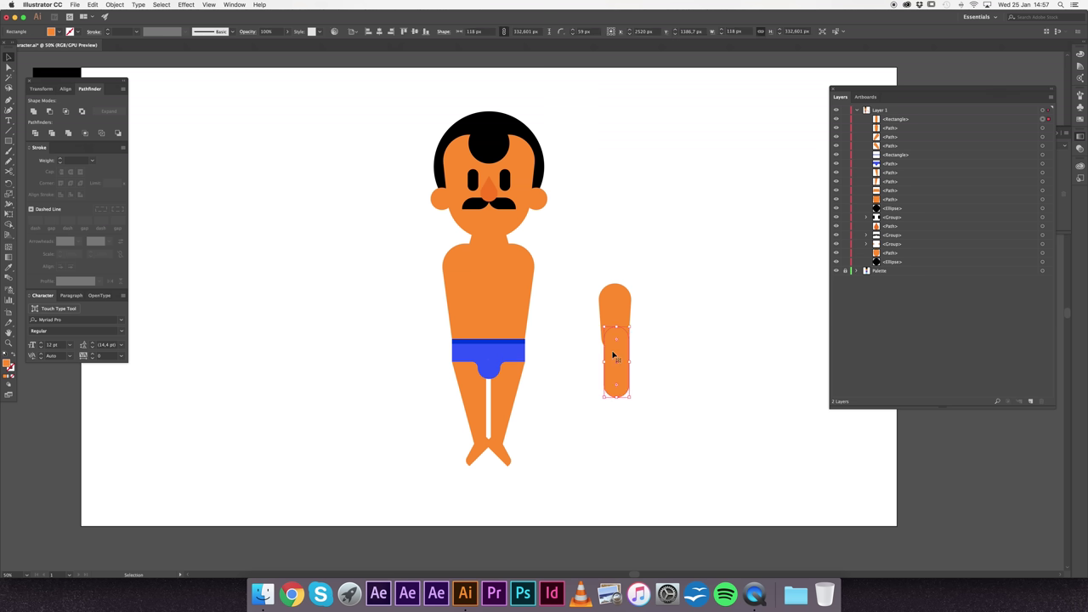
key("Left")
key("Left")
key("Left")
left_click_drag(627, 398, 638, 400)
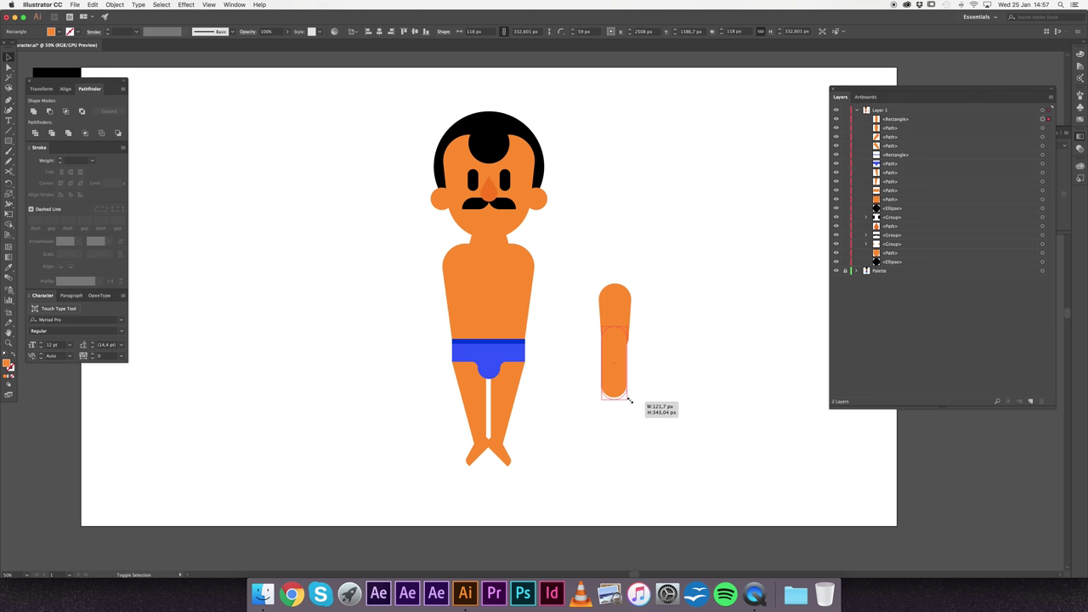
left_click(690, 384)
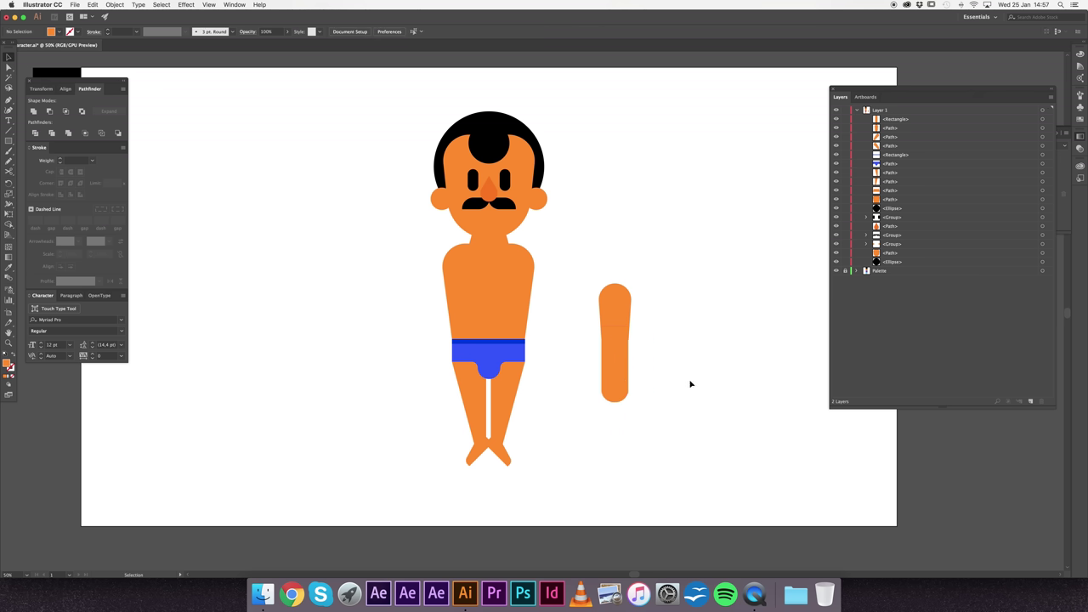
left_click(626, 367)
Step: Alt-drag a copy of the forearm pill downward, then shorten and angle it into the hand
left_click_drag(617, 359, 616, 456)
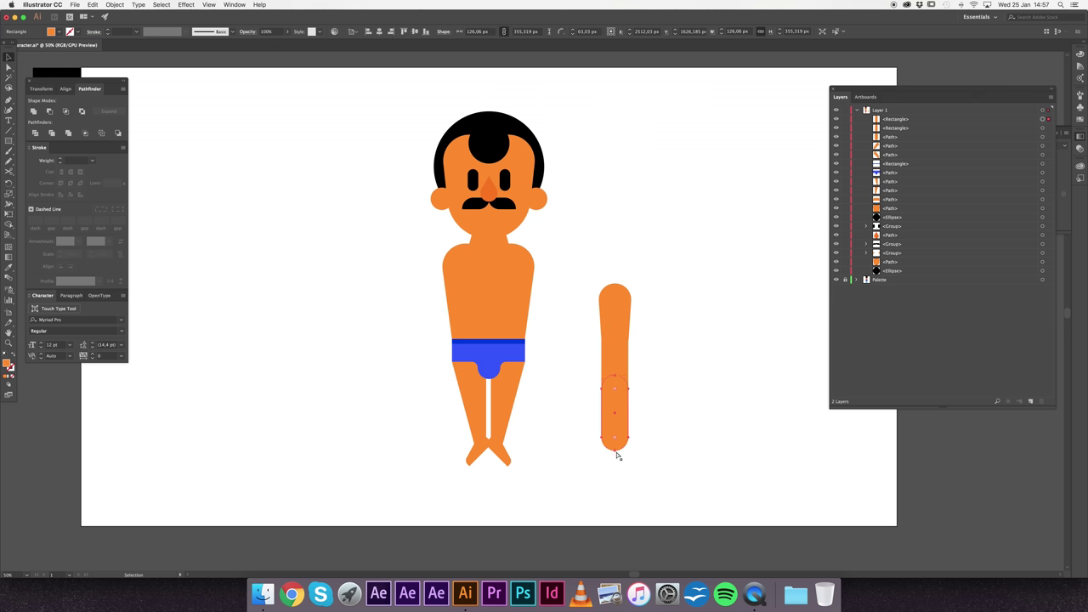
key("a")
mouse_move(616, 456)
left_mouse_down()
mouse_move(616, 396)
mouse_move(669, 423)
mouse_move(608, 400)
mouse_move(646, 476)
left_mouse_up()
key("v")
left_click(668, 423)
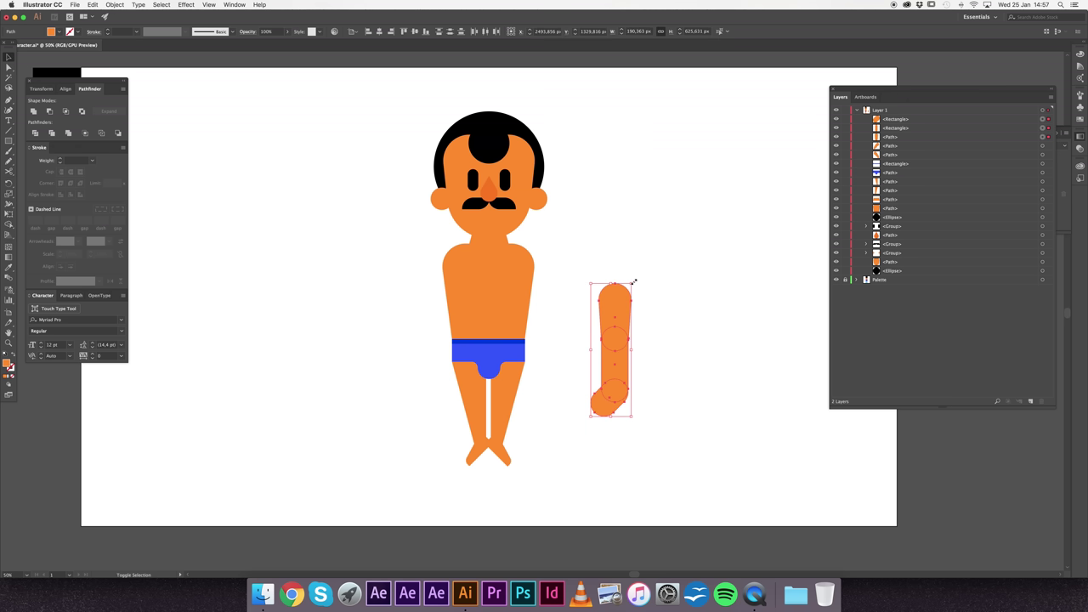
Step: Rotate the whole arm 45° and move it onto the figure's shoulder
left_click_drag(633, 281, 601, 281)
left_click_drag(584, 321, 531, 272)
left_click(715, 319)
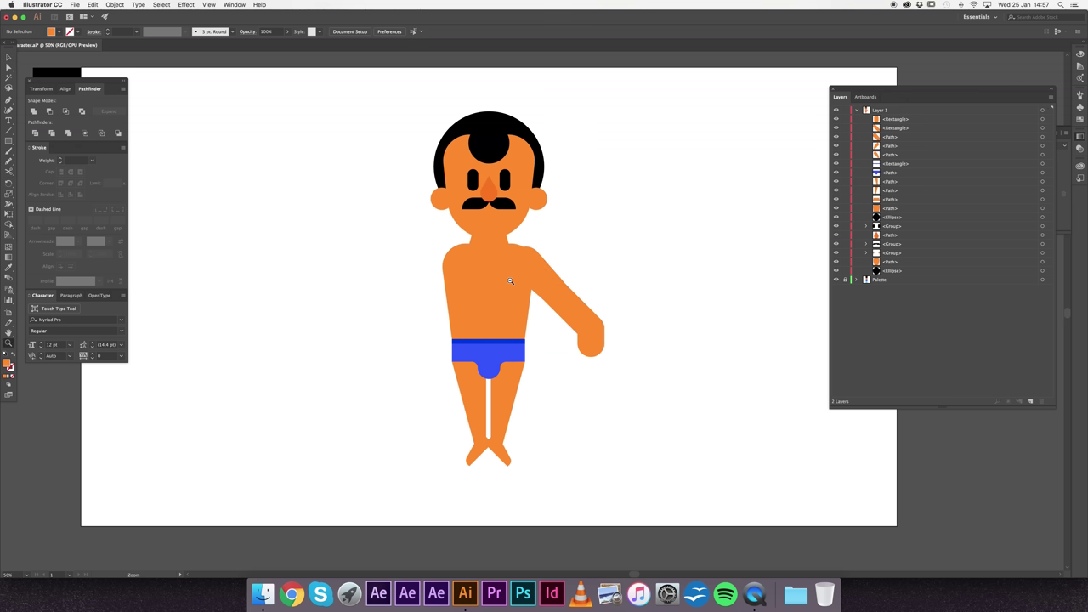
left_click(532, 289, "alt")
left_click(493, 298)
left_click(494, 298)
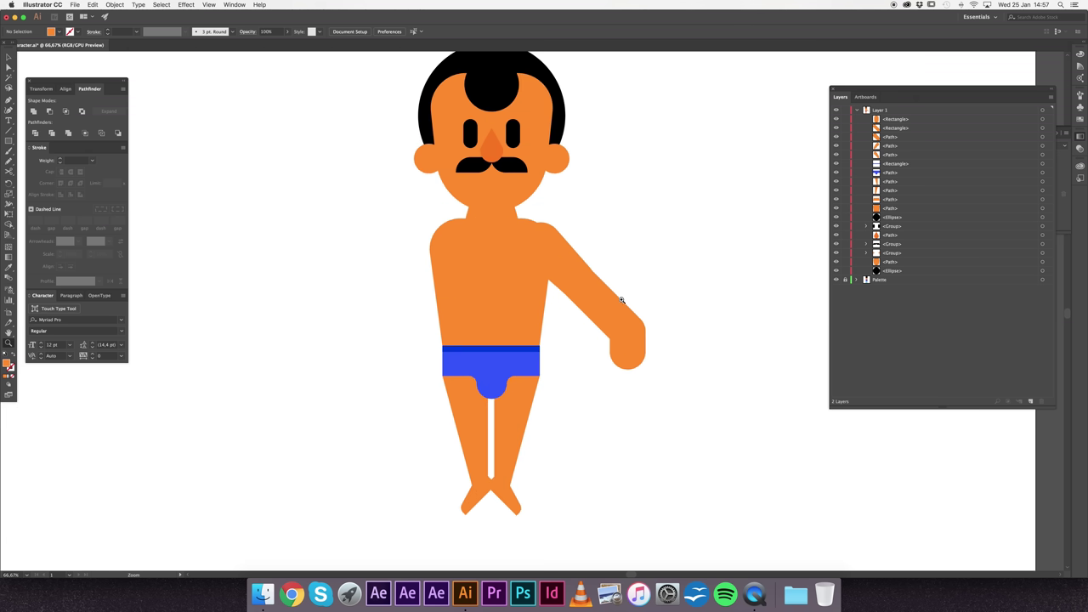
Step: Draw an orange circle and cut it with Scissors, keeping only the top half
key("l")
left_click_drag(669, 479, 783, 387)
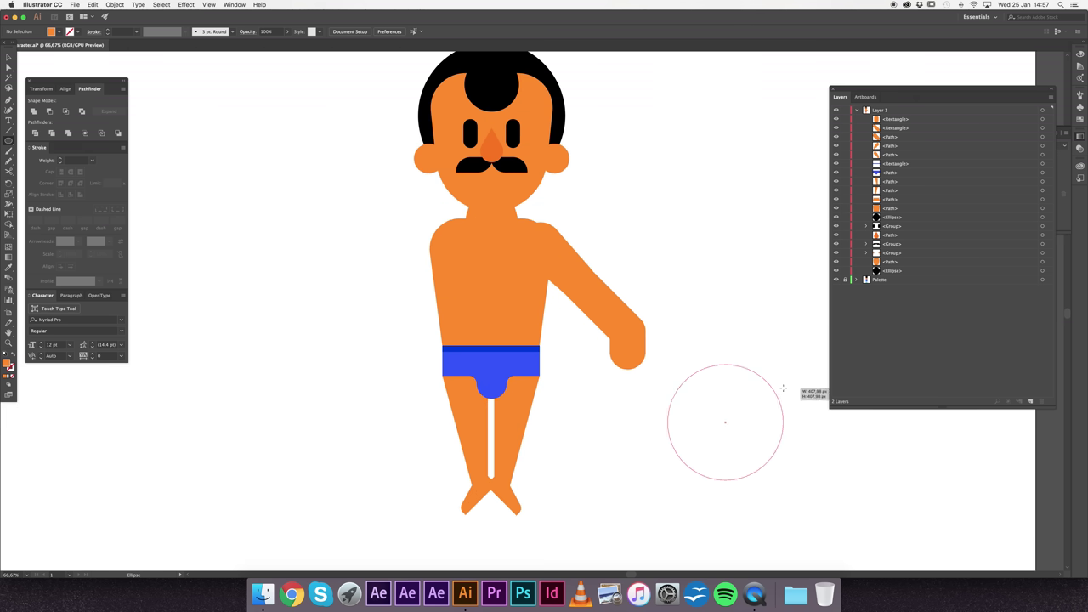
key("c")
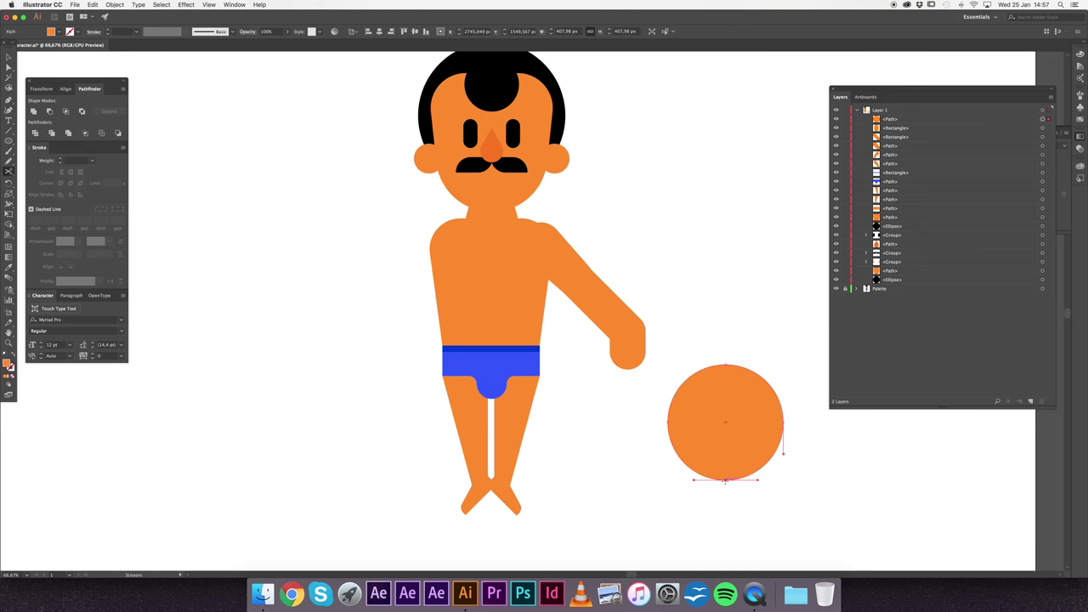
left_click(725, 482)
key("Delete")
key("Delete")
key("v")
Step: Place the half-dome on the waist at X 1920 px and enlarge it to about 443 × 222 px
mouse_move(740, 392)
left_mouse_down()
mouse_move(444, 288)
mouse_move(506, 315)
left_mouse_up()
left_click(380, 32)
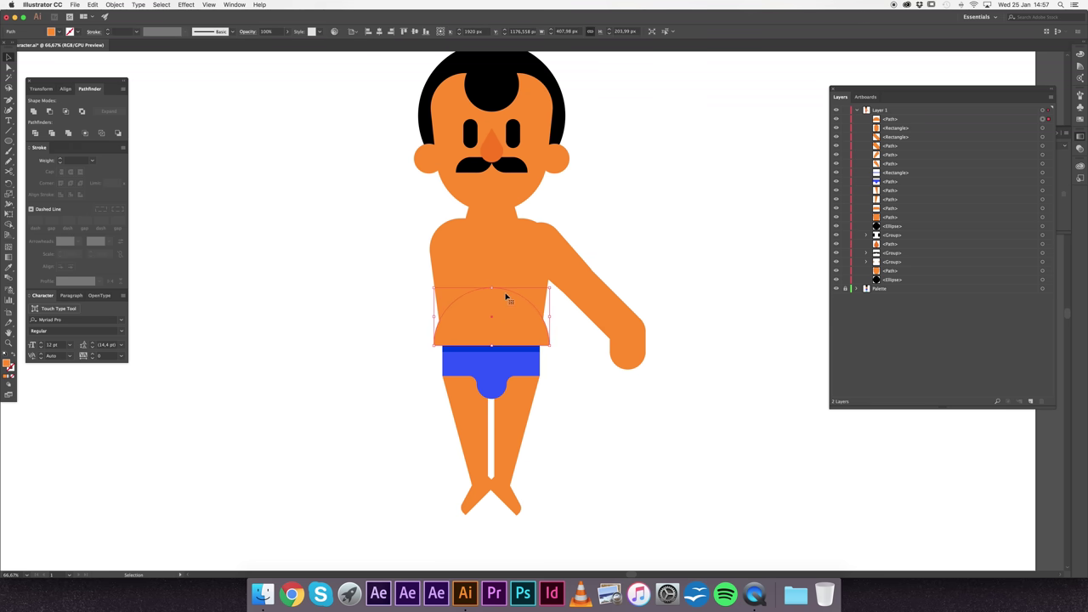
left_click_drag(550, 288, 556, 285)
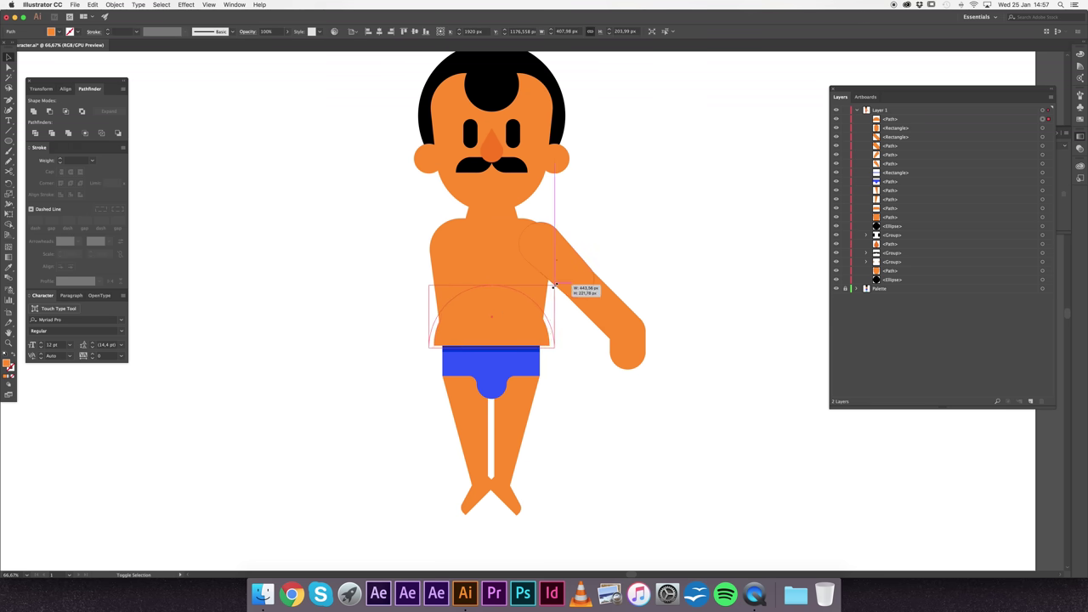
left_click(599, 461)
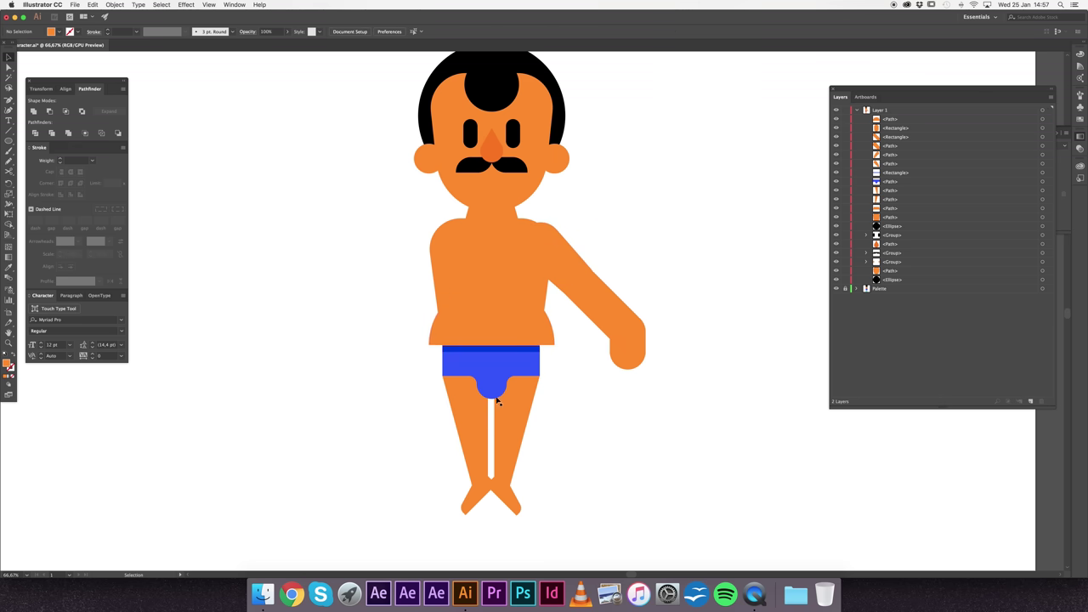
Step: Select the legs and briefs and shift them slightly to the left
left_click_drag(437, 354, 535, 496)
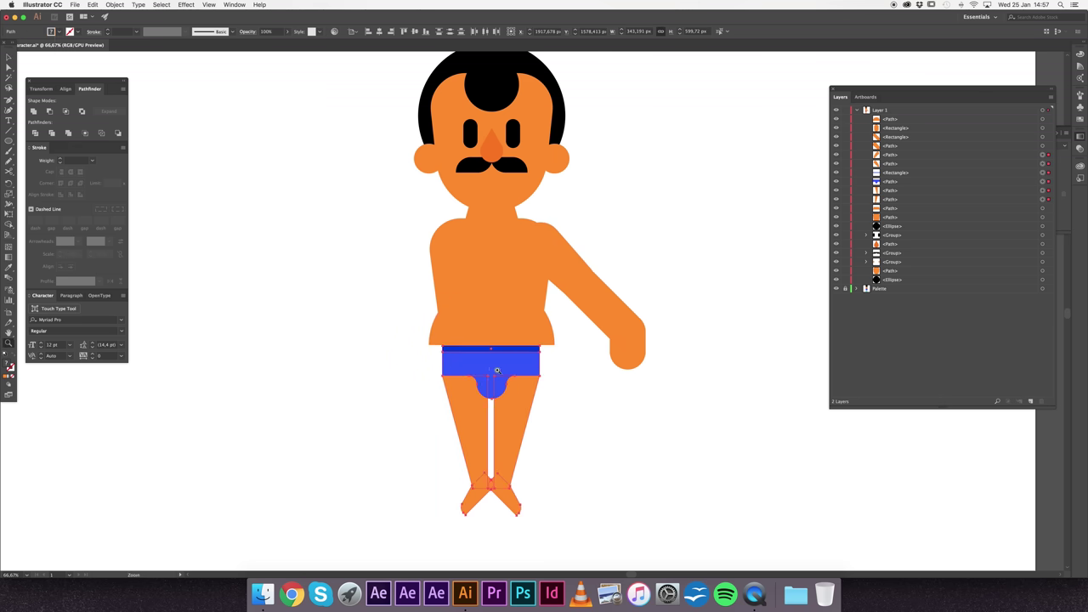
left_click(500, 325)
key("v")
left_click_drag(485, 305, 465, 304)
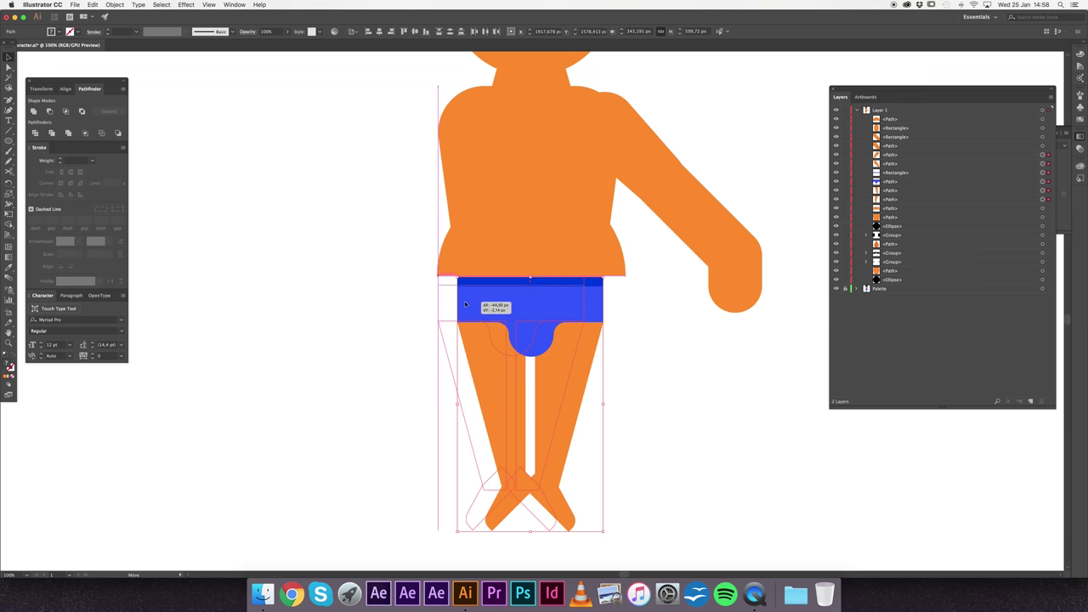
left_click_drag(464, 304, 465, 304)
key("z")
left_click(470, 316)
key("v")
left_click_drag(576, 291, 567, 295)
key("z")
left_click_drag(661, 345, 579, 307)
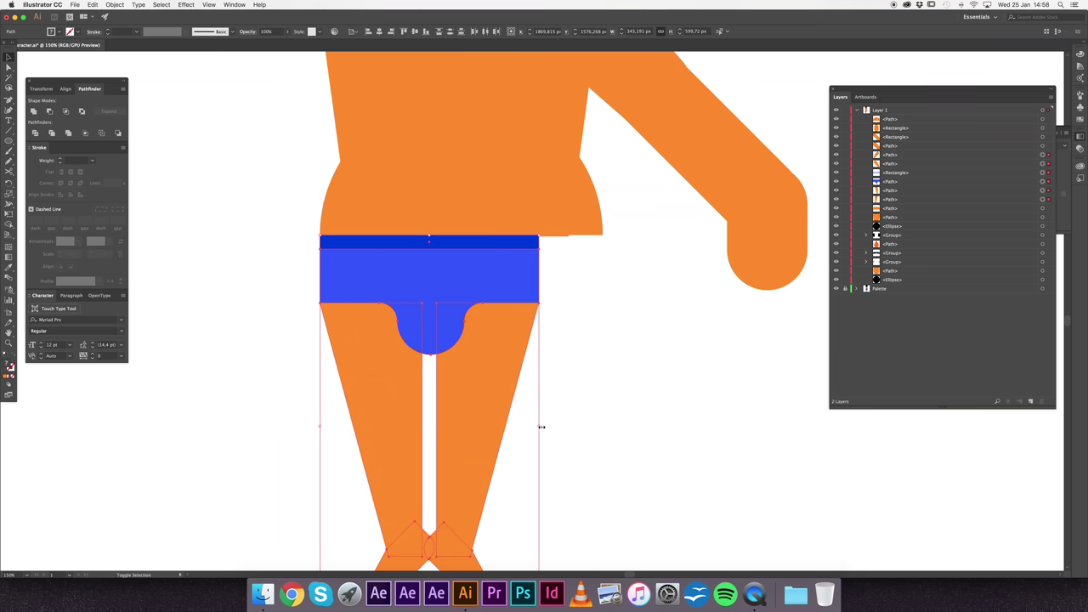
Step: Scale the legs and briefs up by about 11%, then enlarge them a little more
left_click_drag(542, 427, 563, 426)
key("ctrl+z")
scroll(580, 377, "down", 2)
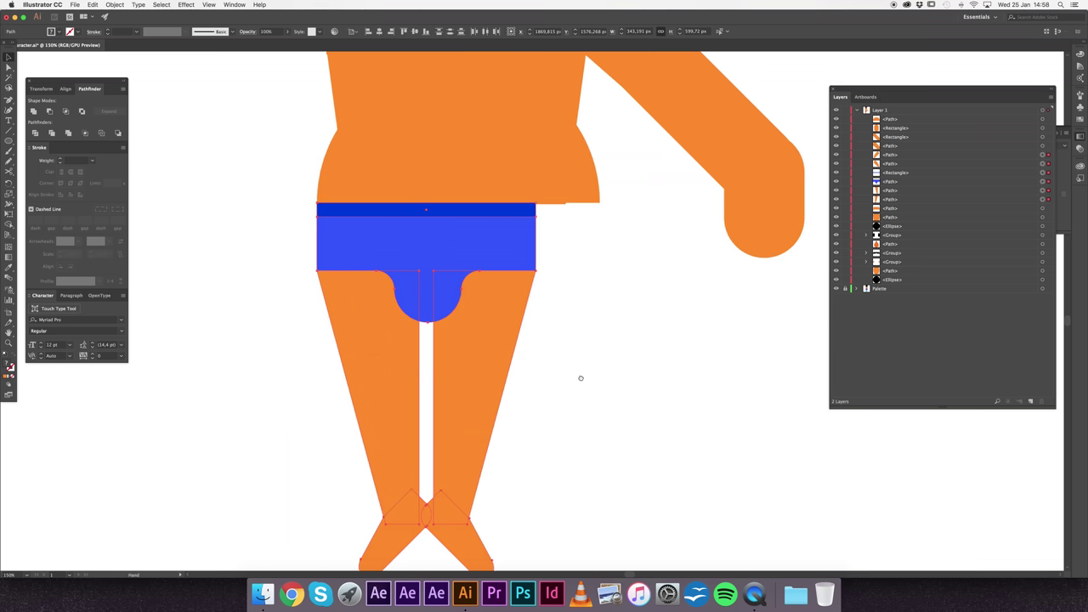
scroll(581, 378, "down", 3)
left_click_drag(511, 531, 541, 559)
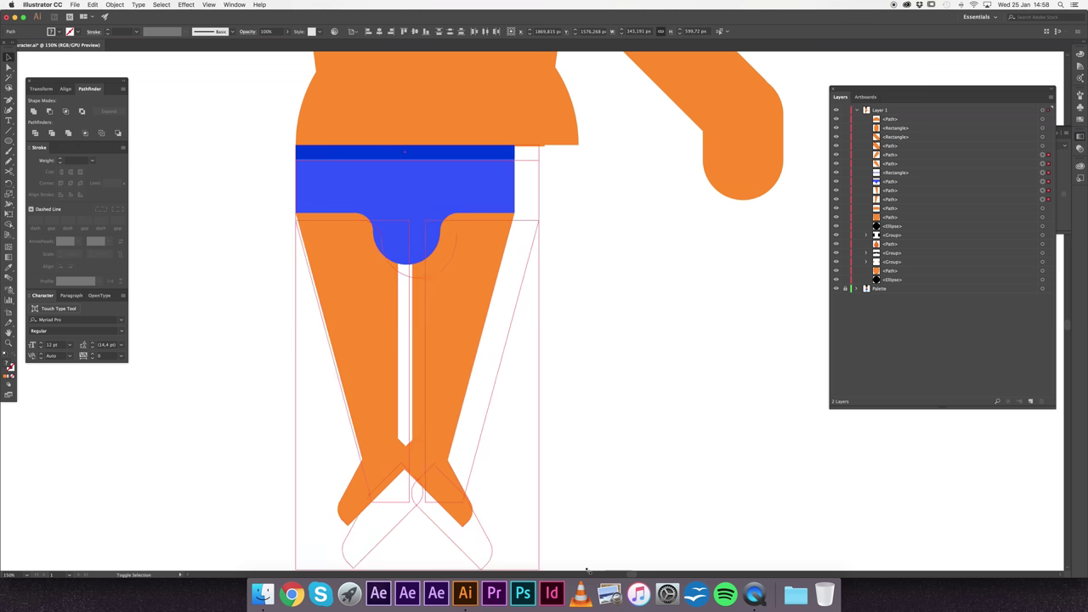
key("z")
left_click(552, 360, "alt")
key("v")
left_click_drag(519, 457, 590, 505)
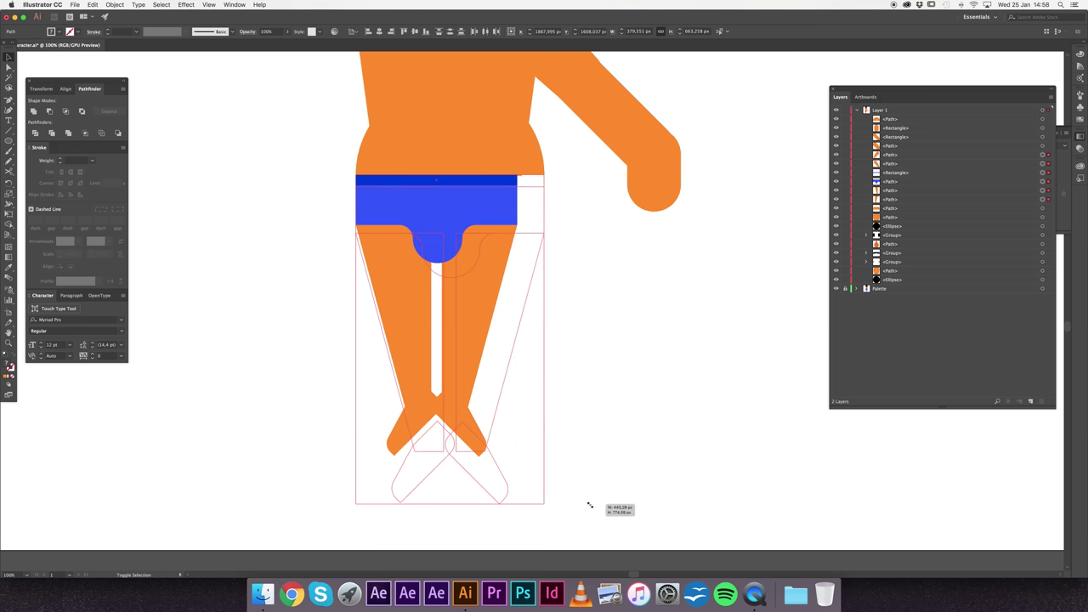
left_click_drag(590, 505, 590, 505)
left_click(599, 370)
Step: Scale the legs, briefs, belt and belly narrower together to about 390 × 877 px
key("z")
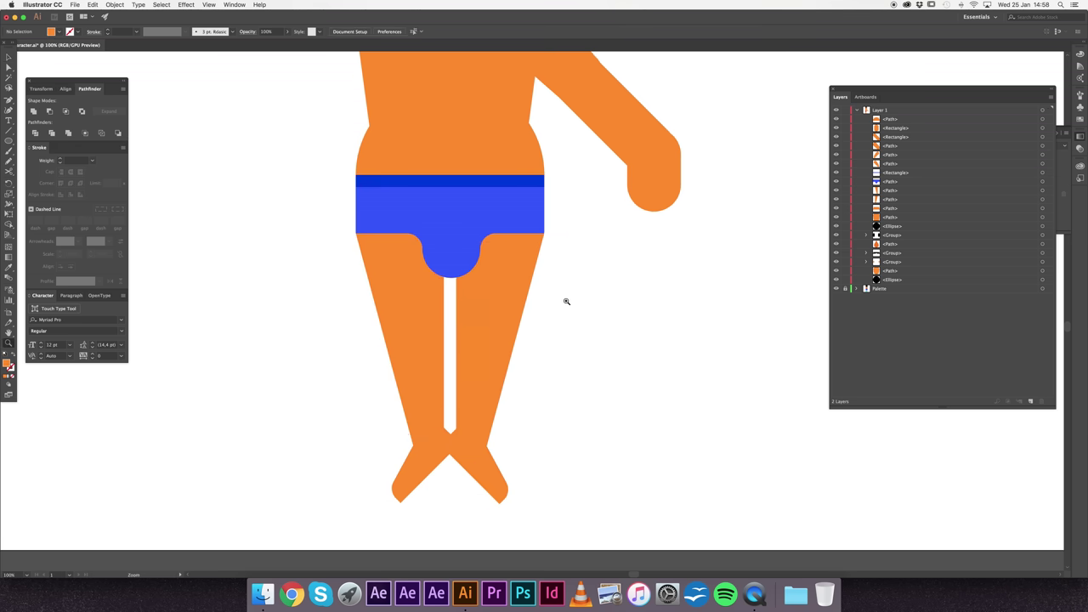
key("super+minus")
key("super+minus")
key("super+minus")
key("super+minus")
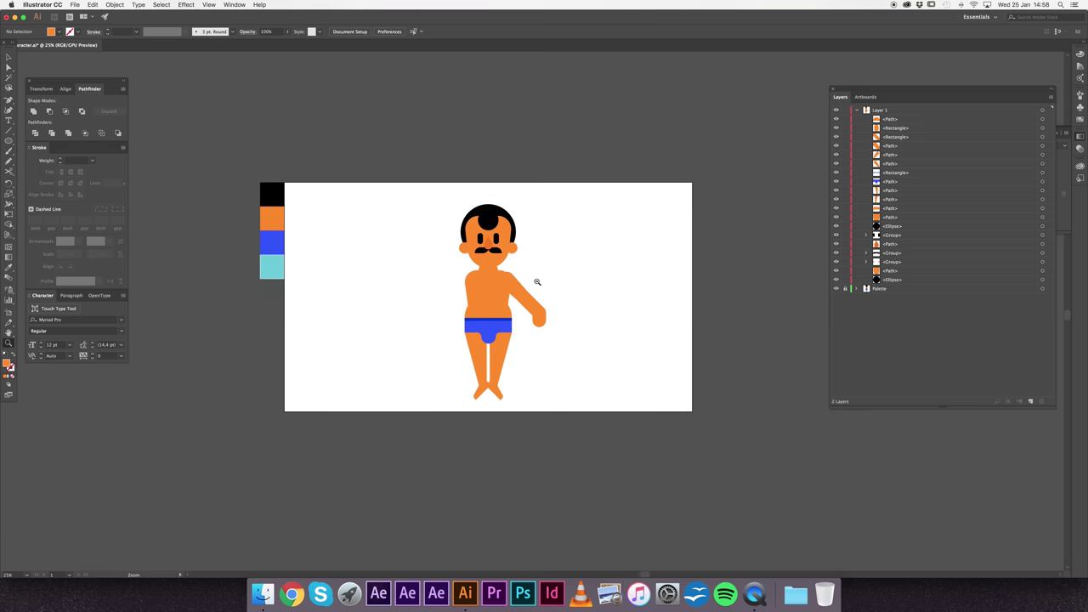
left_click(519, 307)
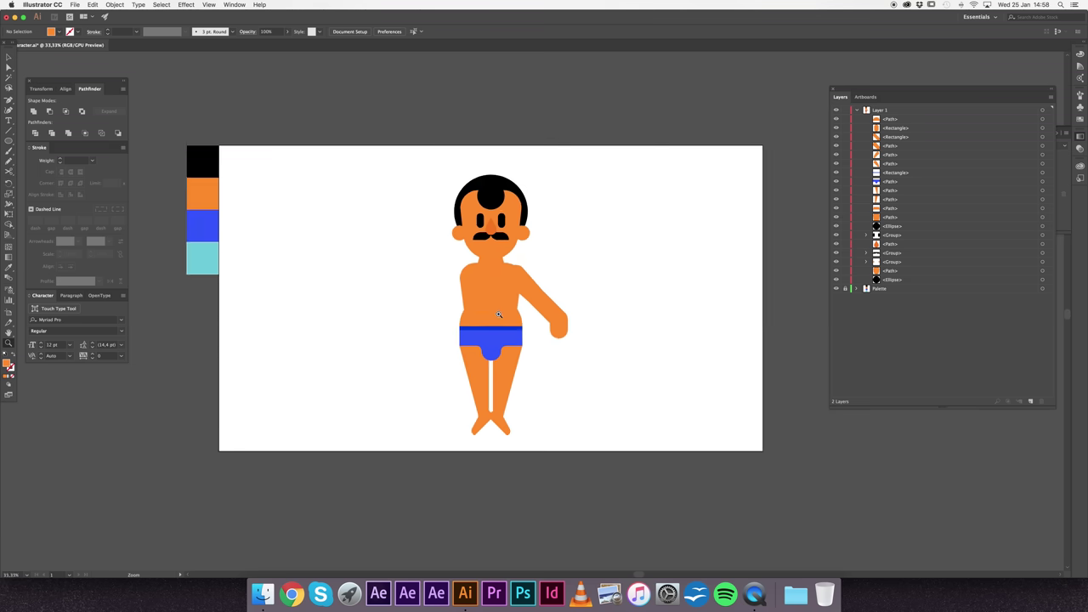
left_click(491, 330)
key("v")
left_click(553, 277)
left_click(546, 242, "shift")
left_click_drag(561, 220, 554, 230)
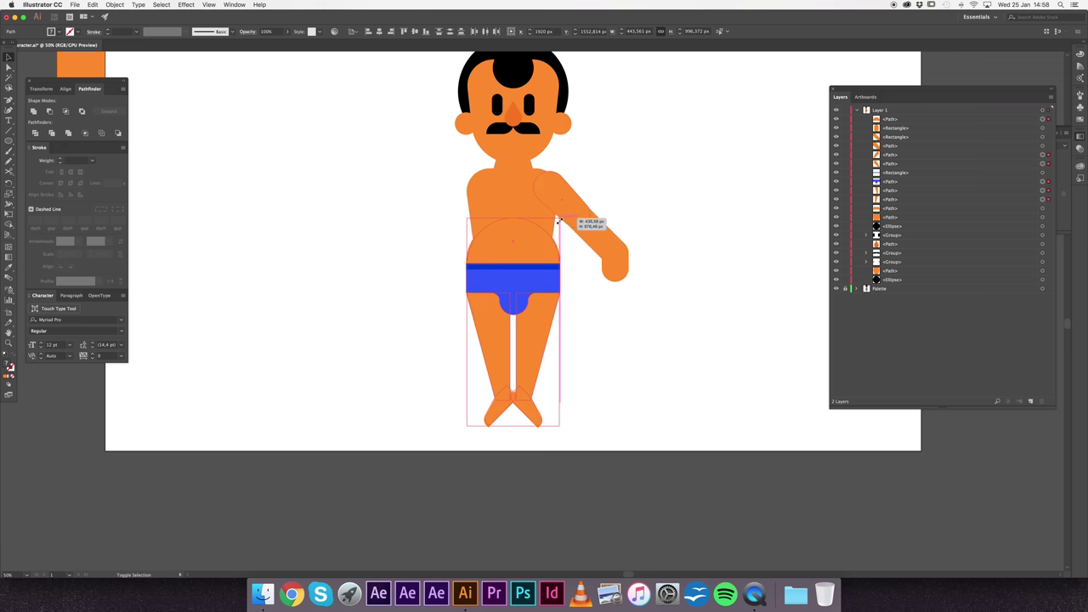
key("super+z")
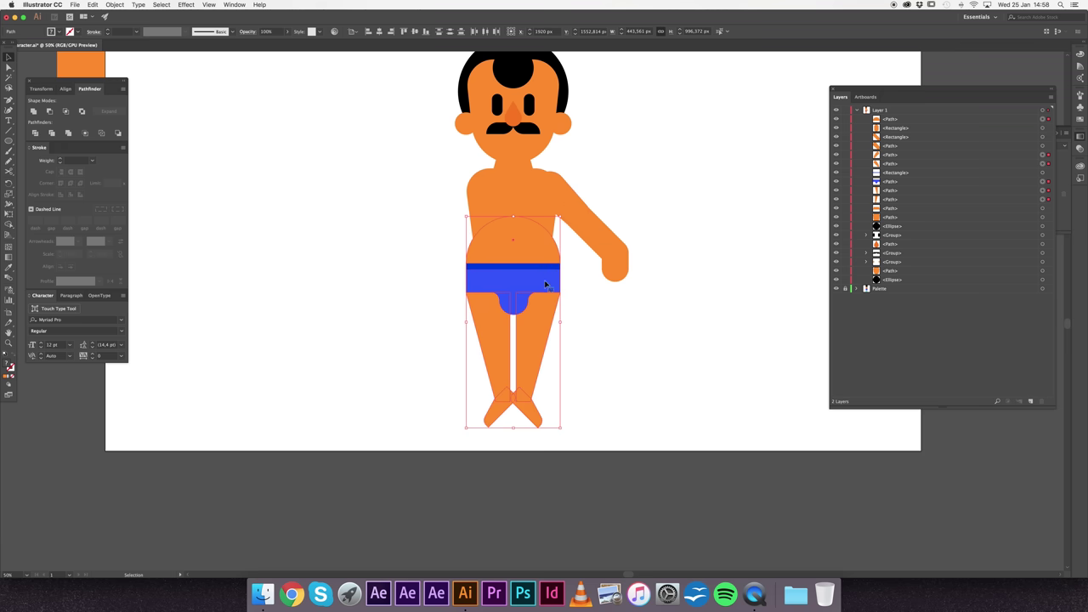
left_click_drag(560, 220, 557, 223)
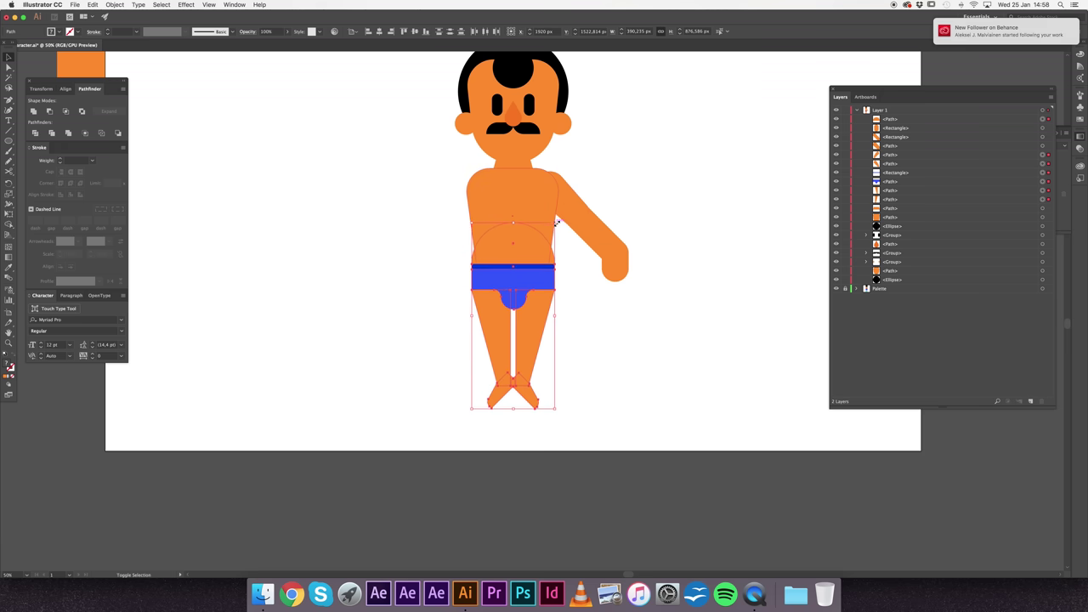
left_click(585, 306)
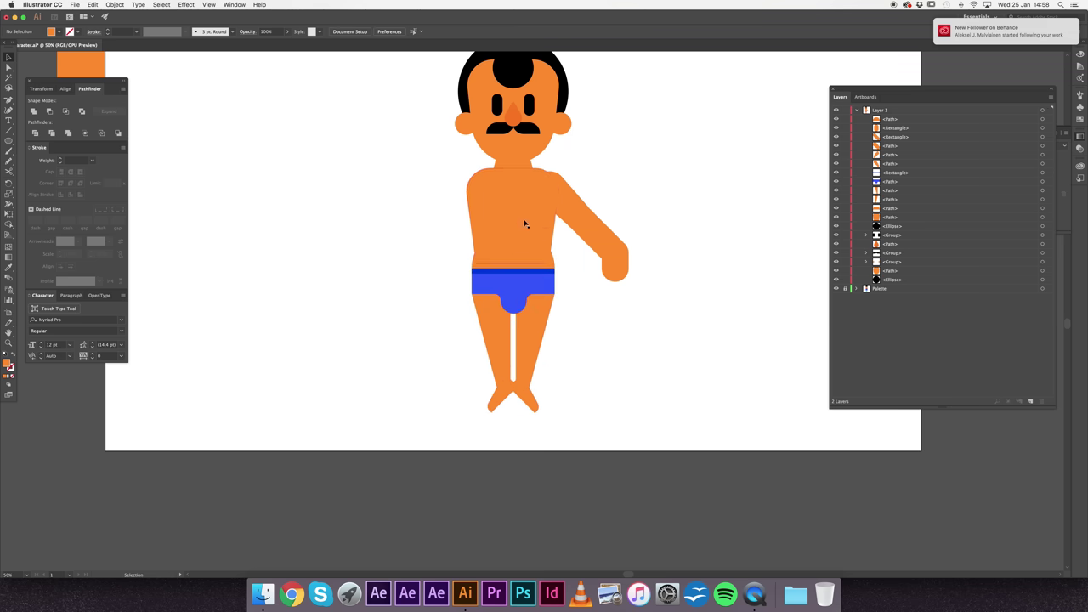
key("z")
left_click(503, 251, "alt")
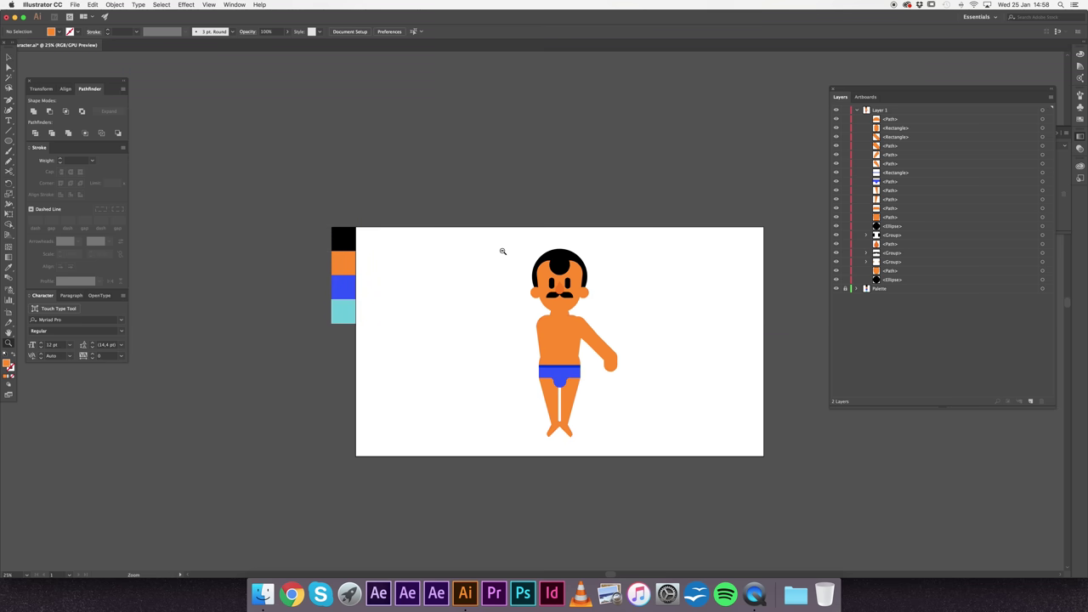
Step: Make a slight size adjustment to the selected legs, briefs and belly
left_click(537, 321)
key("v")
left_click(556, 311)
left_click_drag(582, 295, 589, 283)
left_click(589, 284, "shift")
left_click(645, 379)
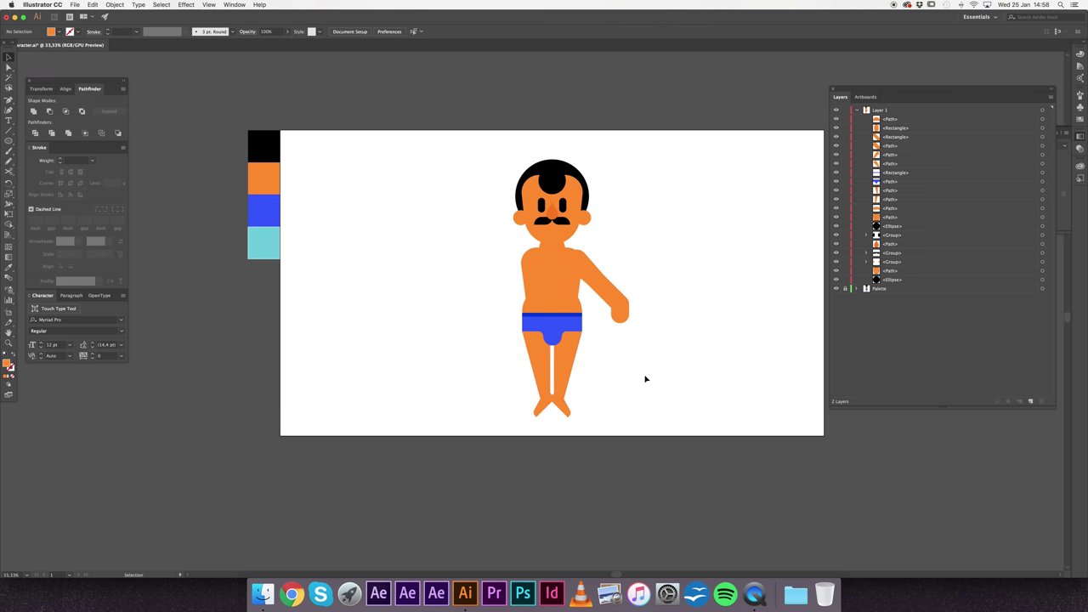
Step: Reflect a copy of the arm with Object > Transform > Reflect and place it on the left shoulder
key("super+equal")
left_click_drag(655, 372, 570, 249)
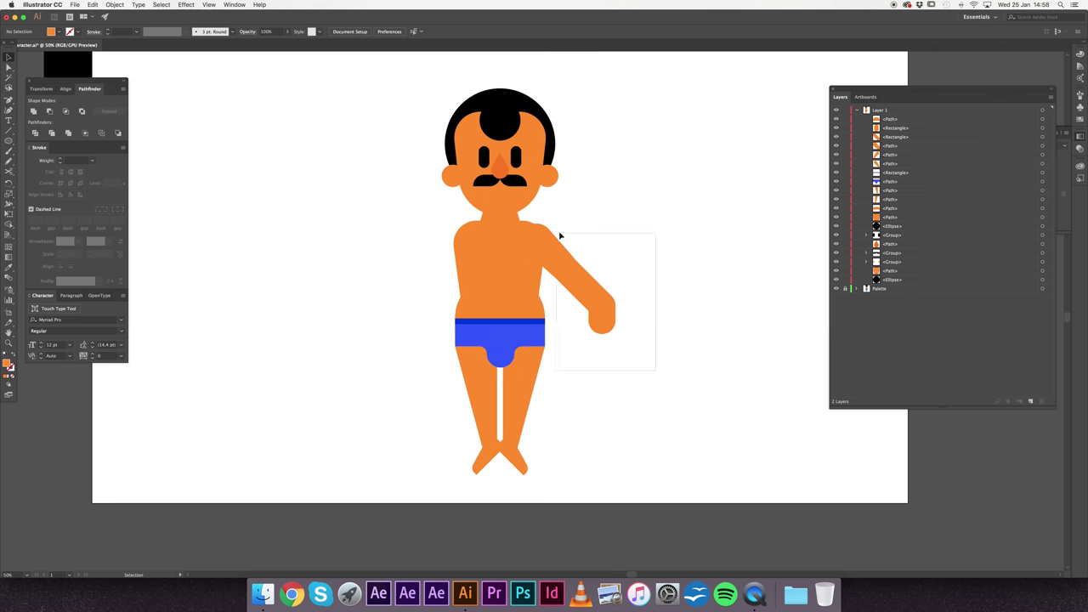
key("a")
left_click(115, 4)
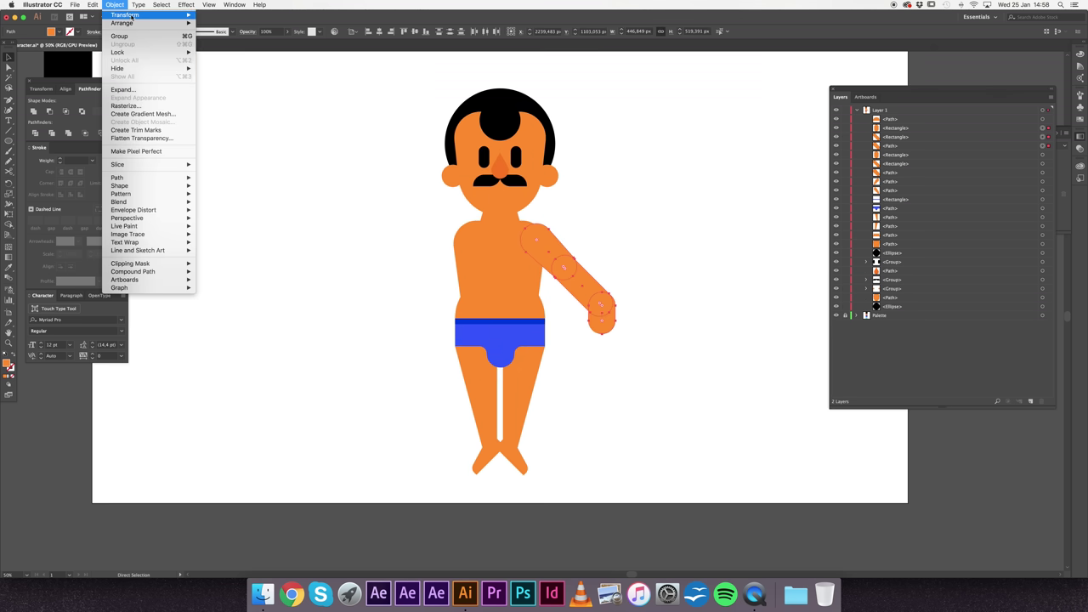
mouse_move(149, 15)
left_click(215, 47)
key("Return")
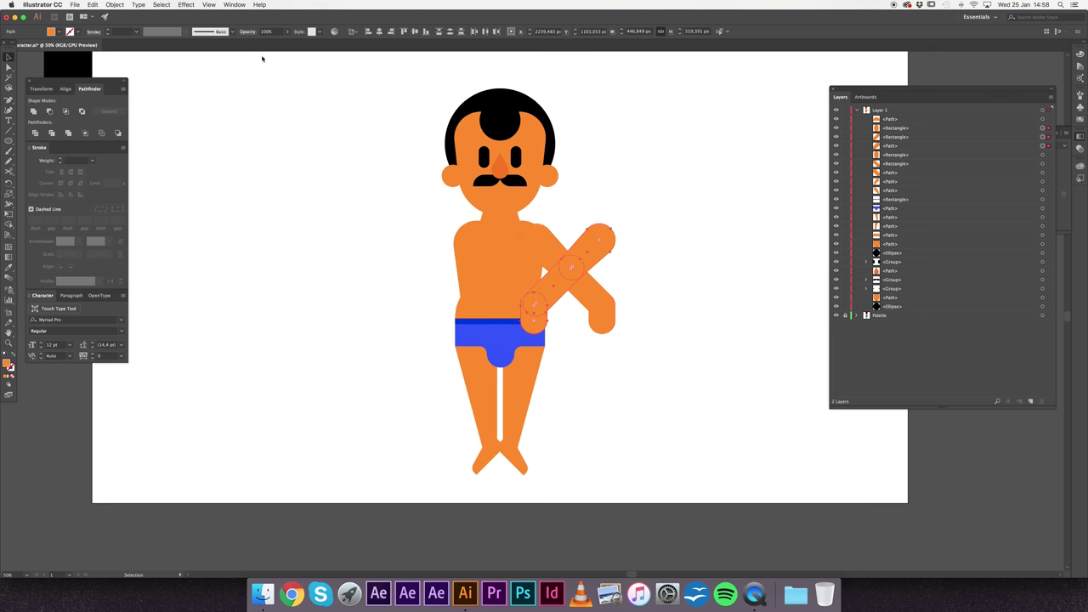
left_click_drag(587, 247, 445, 247)
left_click(615, 242)
Step: Draw a new orange rectangle, about 450 × 630 px, to the right of the figure
key("z")
left_click(545, 290, "alt")
left_click_drag(615, 290, 566, 257)
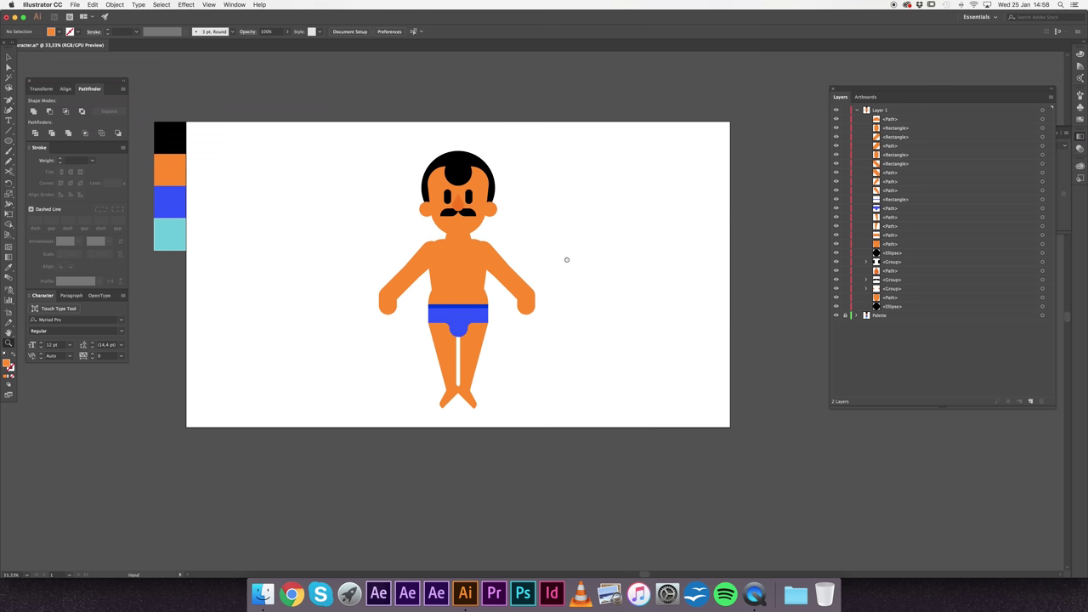
key("m")
left_click_drag(600, 187, 663, 276)
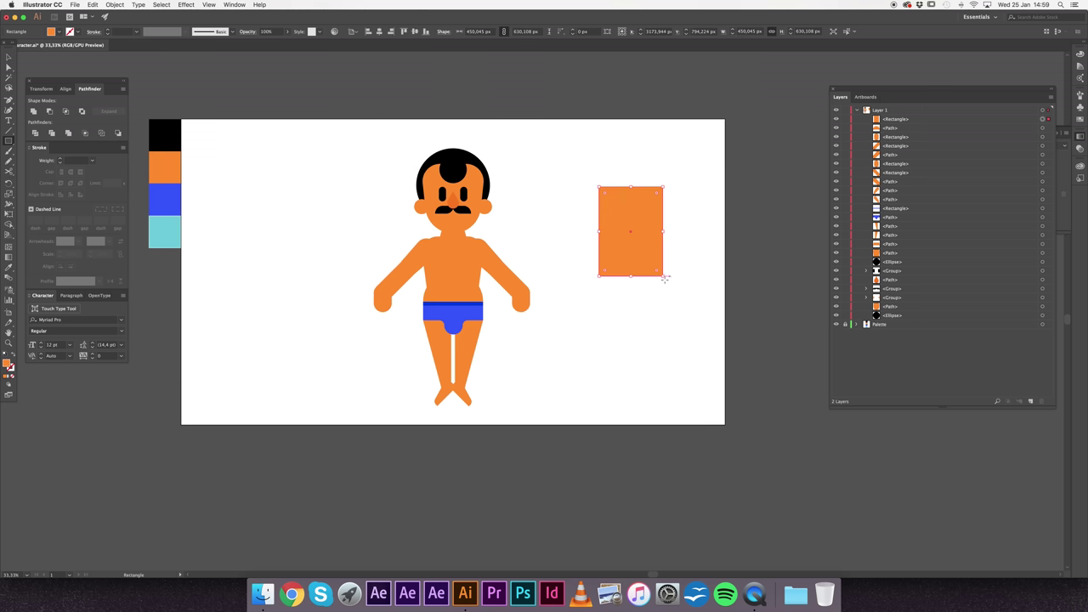
Step: Widen the rectangle's bottom with perspective Free Transform and fill it with the hair's black
key("e")
left_click(167, 261)
mouse_move(601, 278)
left_mouse_down()
mouse_move(593, 276)
mouse_move(648, 237)
mouse_move(465, 205)
left_mouse_up()
key("a")
key("i")
left_click(451, 167)
key("v")
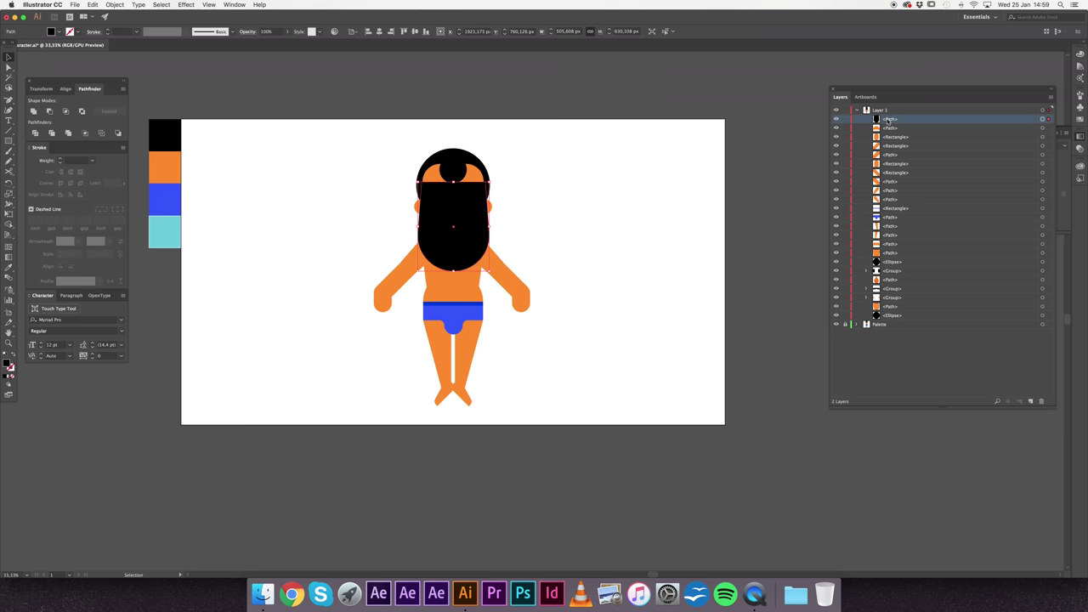
Step: Move the black shape to the bottom of the Layers stack behind the head and enlarge it to about 574 × 712 px
left_click_drag(888, 119, 889, 312)
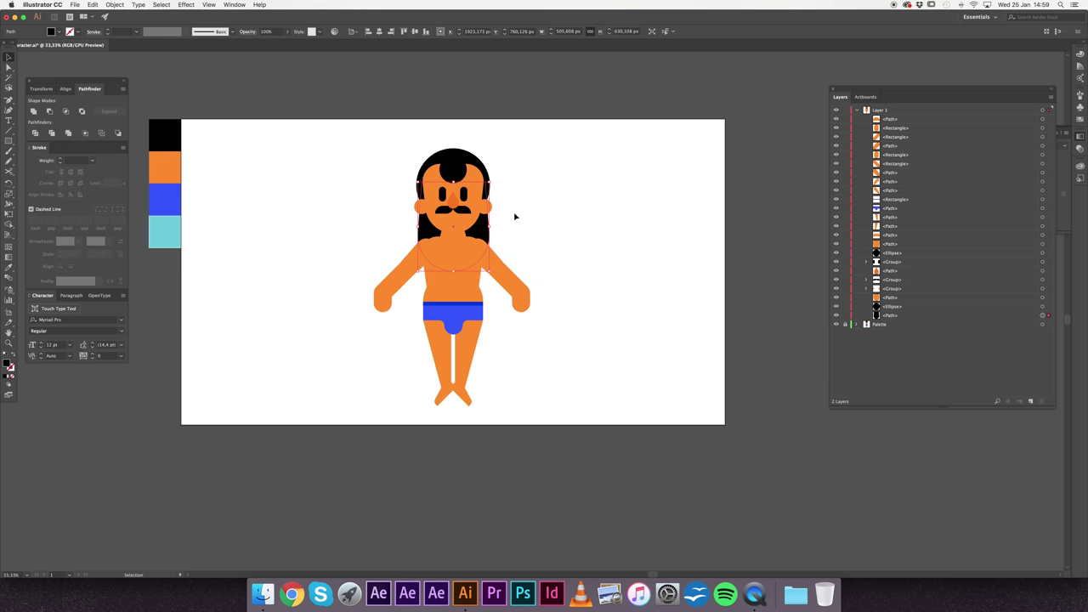
left_click_drag(491, 273, 495, 281)
key("Left")
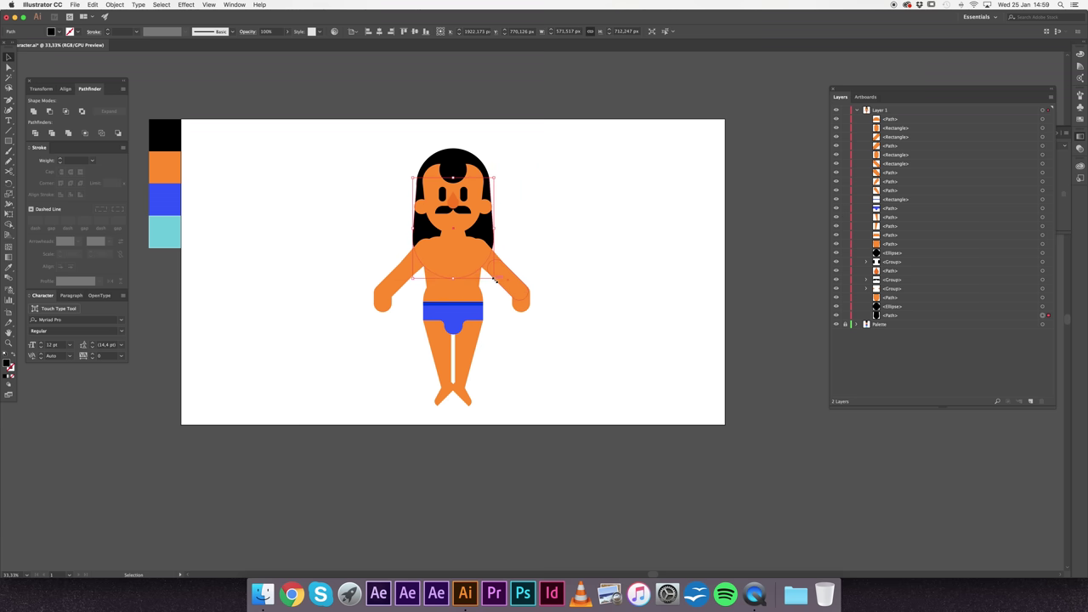
left_click(517, 242)
Step: Draw a band across the forehead, centre it on the head, and fill it with the briefs' blue
key("z")
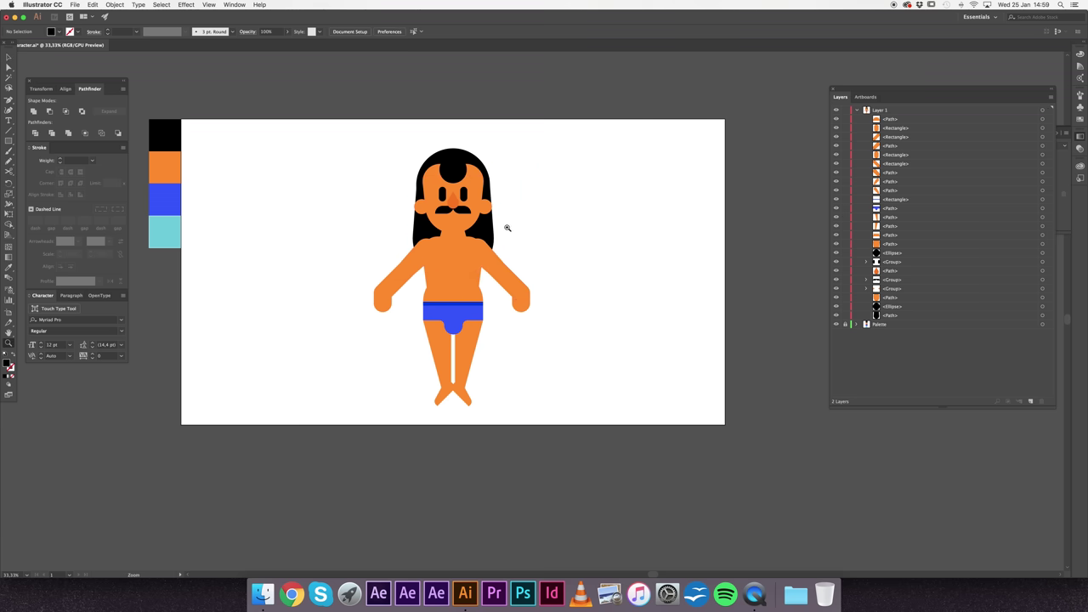
left_click(508, 228)
left_click(507, 229)
left_click(497, 254)
left_click(502, 278)
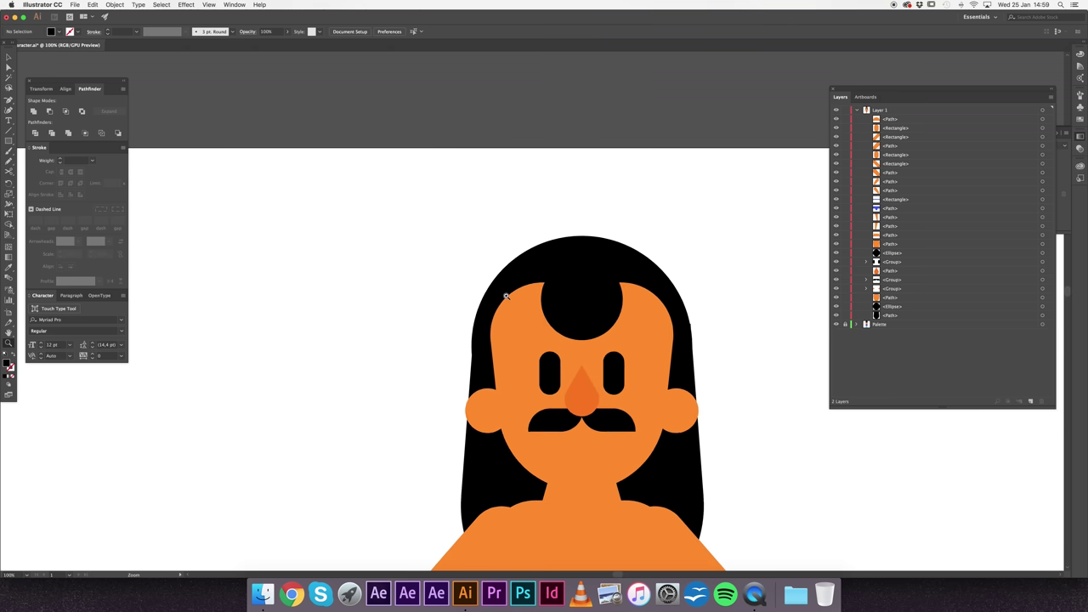
left_click_drag(506, 295, 422, 222)
key("m")
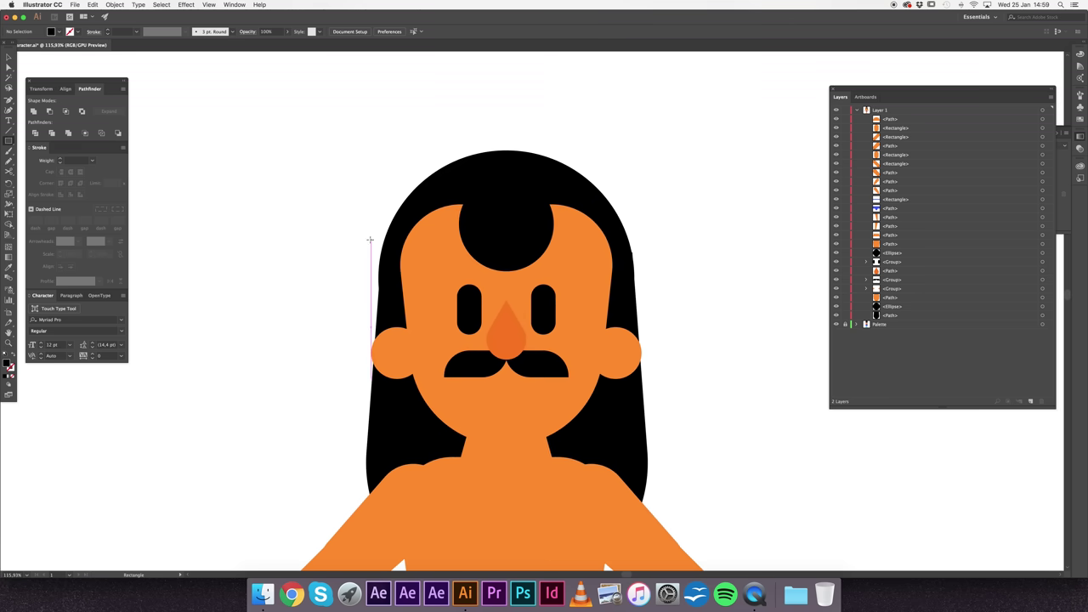
left_click_drag(370, 240, 644, 272)
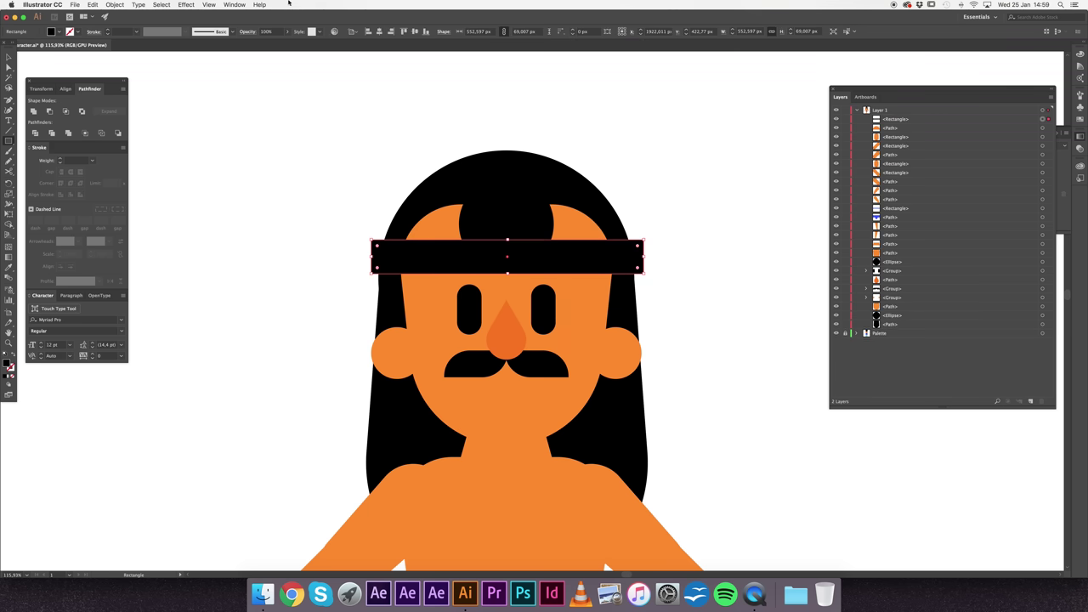
left_click(378, 31)
key("super+minus")
key("super+minus")
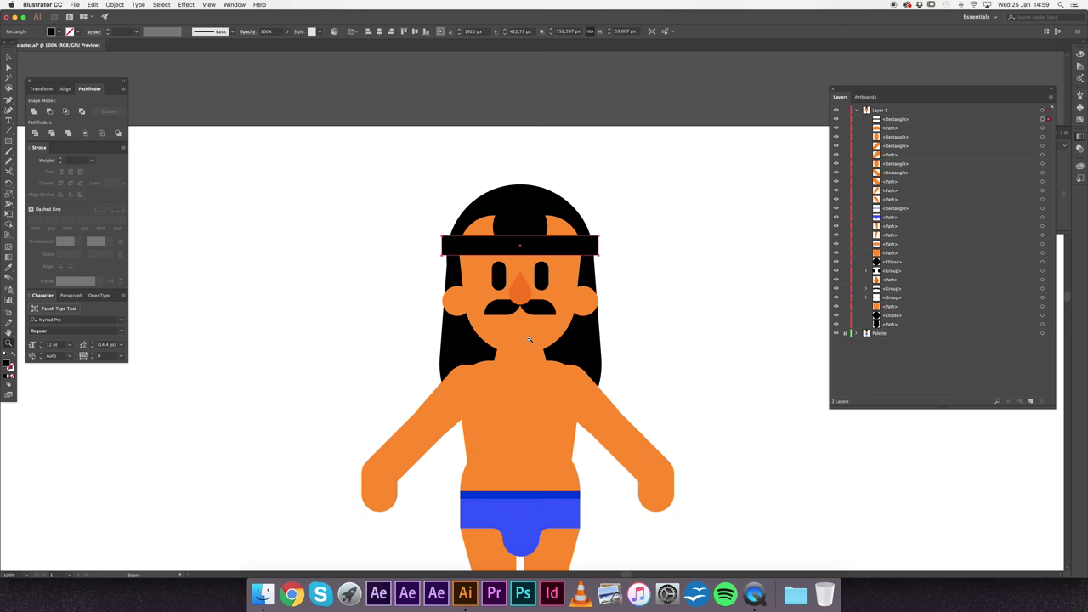
left_click(538, 517)
key("v")
left_click(663, 260)
Step: Paste a thinner white strip in front of the headband and round the headband's corners
key("super+plus")
key("super+plus")
left_click(520, 333)
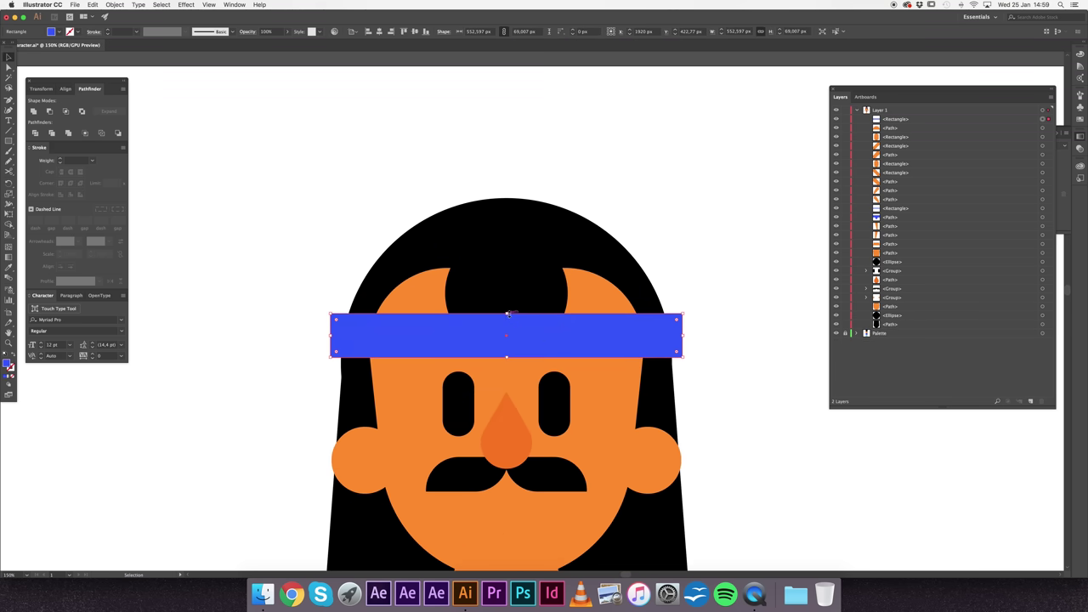
key("super+c")
key("super+f")
left_click_drag(507, 312, 504, 327)
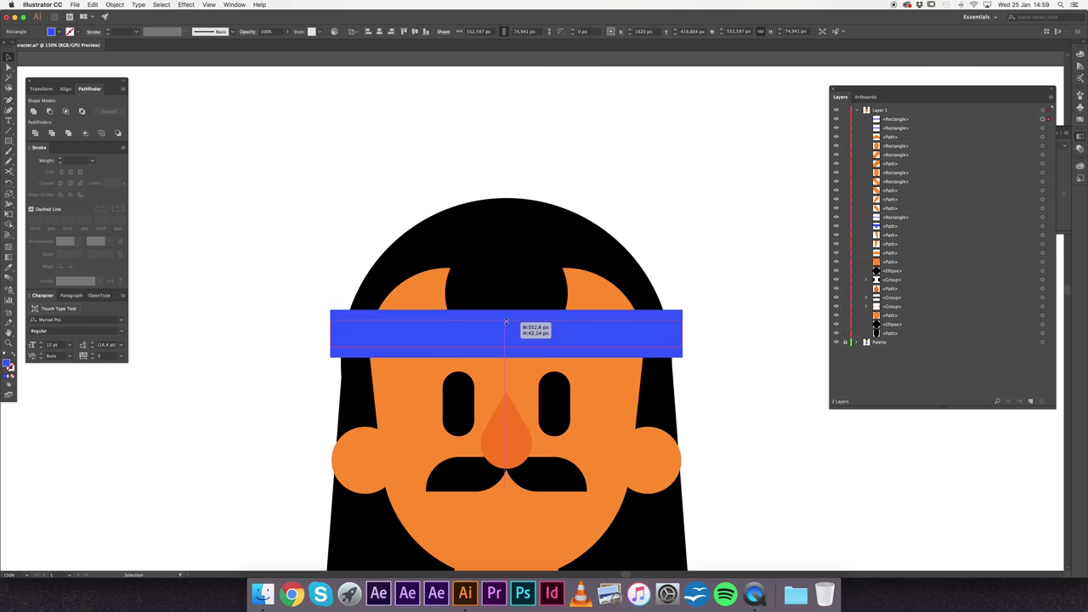
left_click(715, 256)
key("b")
key("a")
left_click(636, 318)
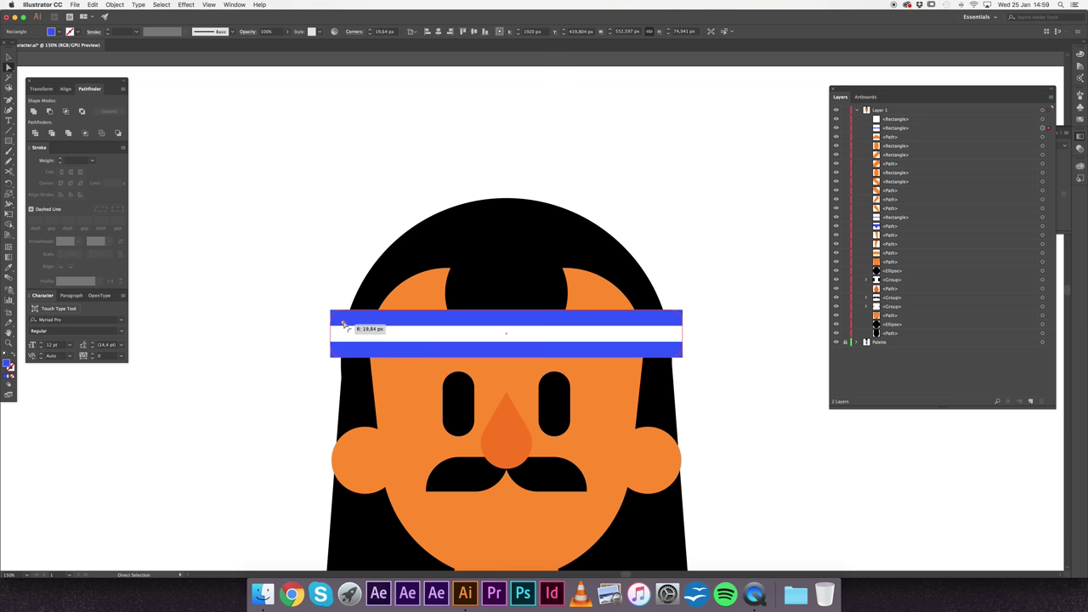
left_click(705, 275)
key("super+minus")
key("super+minus")
key("super+minus")
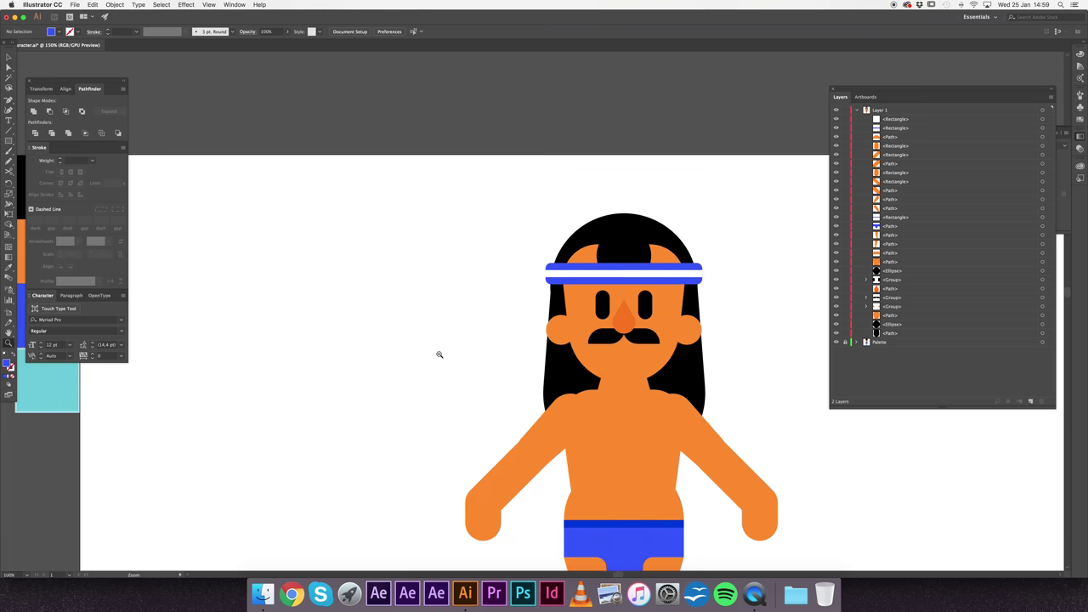
key("super+minus")
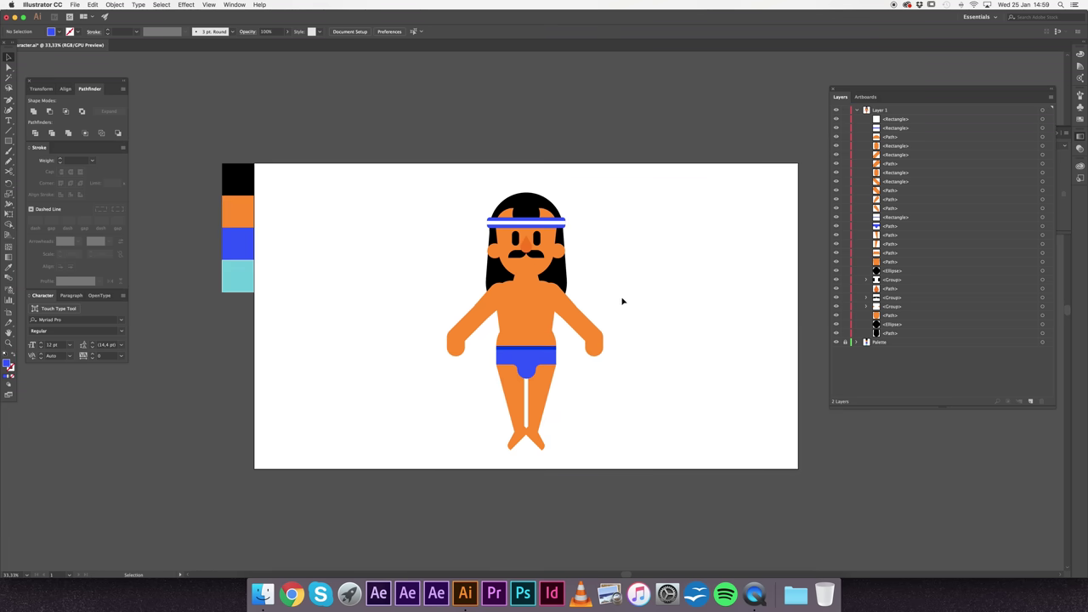
Step: Rename the second layer to Tiles
left_click(856, 110)
left_click(886, 119)
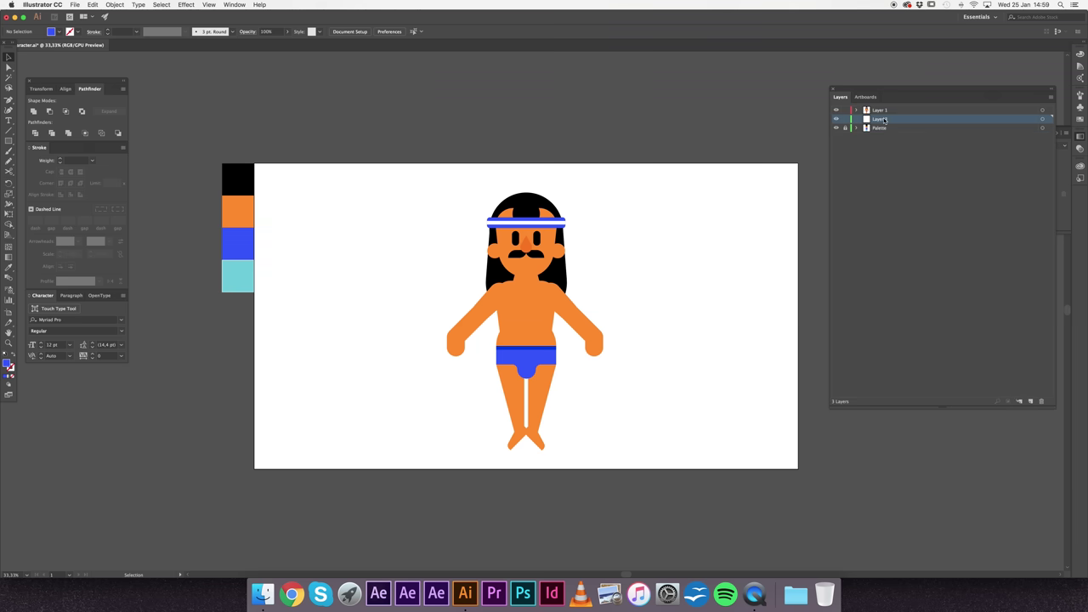
double_click(886, 120)
type("s")
key("Return")
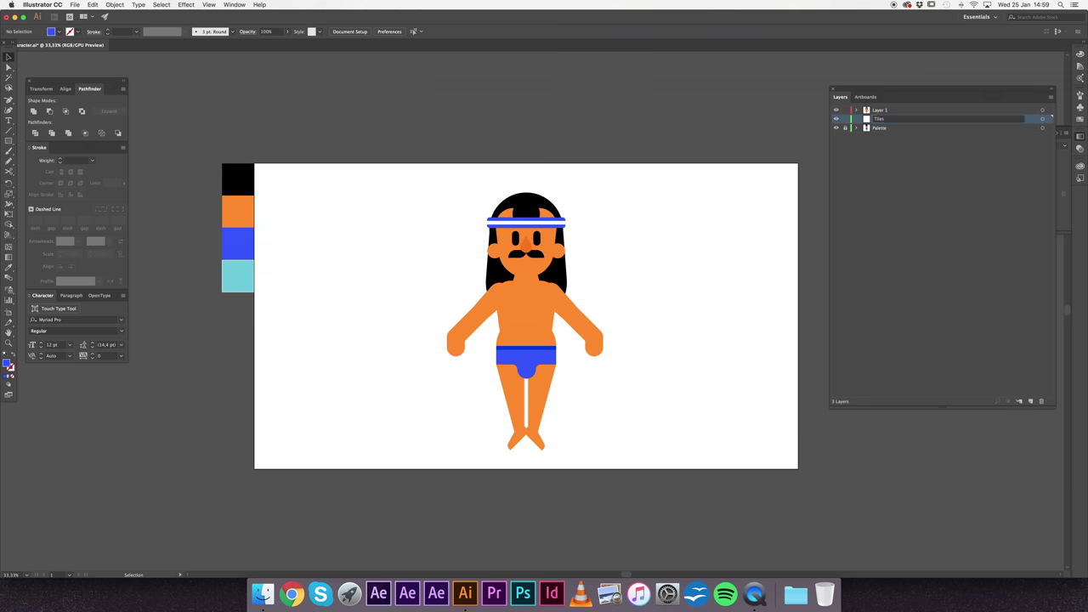
Step: Draw an artboard-sized rectangle filled with the palette's cyan
key("m")
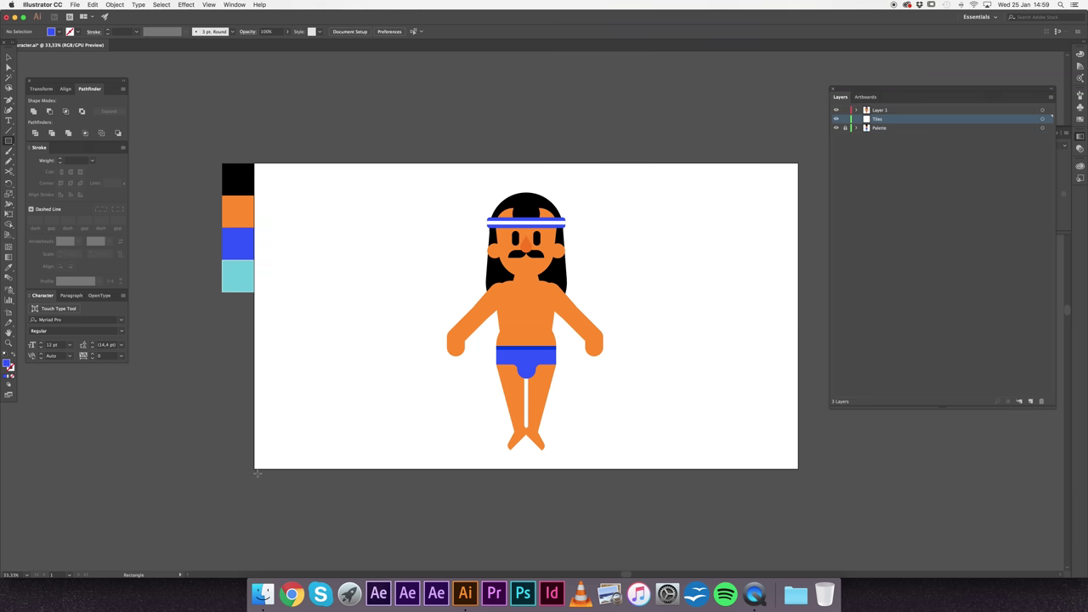
left_click_drag(254, 468, 799, 163)
key("i")
left_click(237, 275)
key("b")
key("ctrl+shift+a")
Step: Fill the cyan background rectangle with the white grid pattern swatch
key("v")
left_click(1083, 120)
left_click(727, 208)
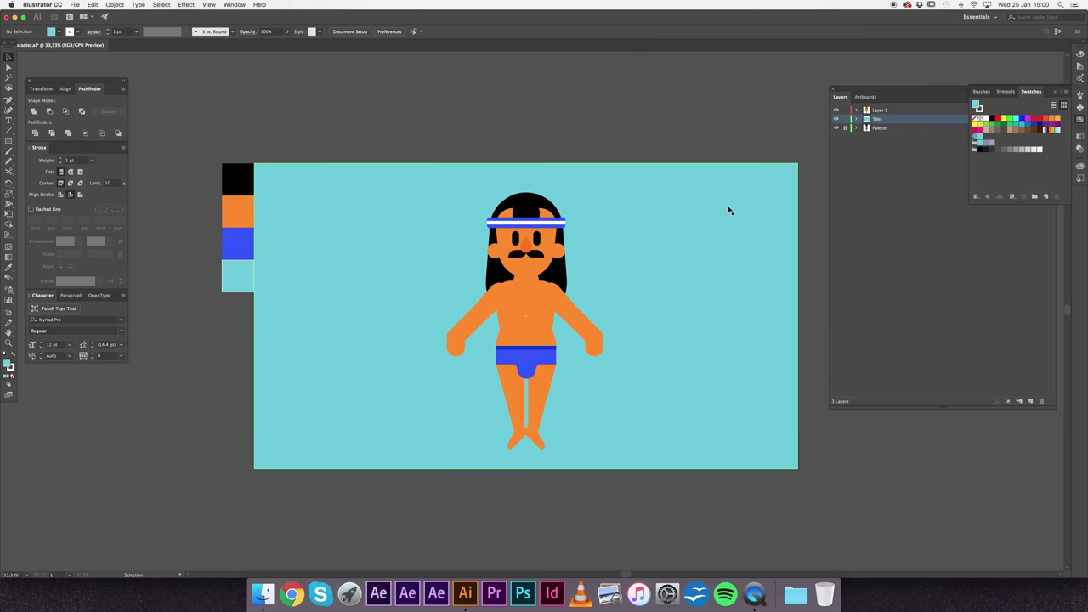
left_click(979, 137)
left_click(641, 132)
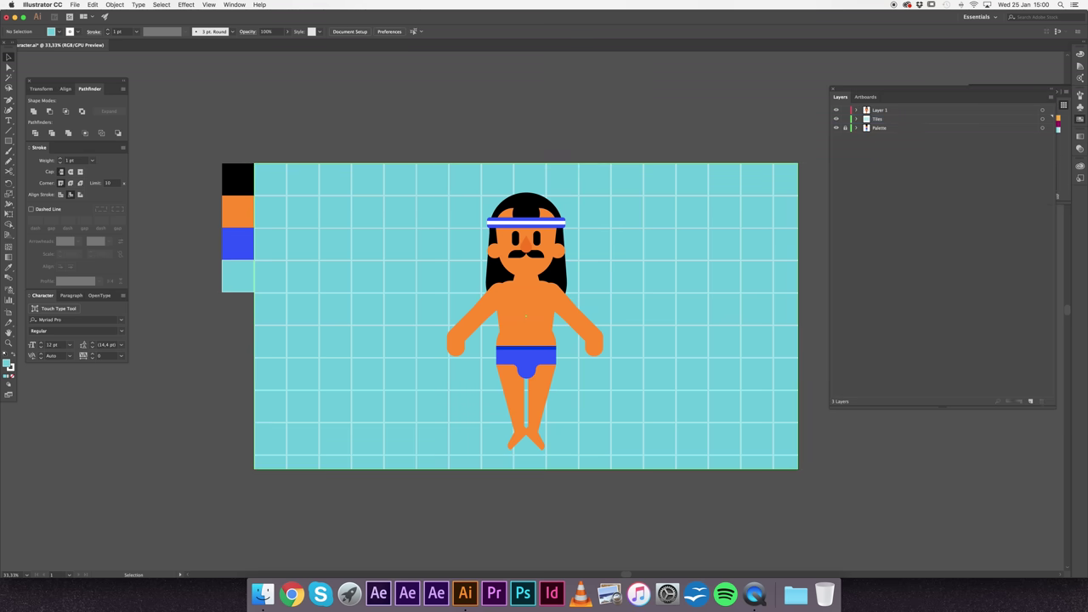
left_click_drag(661, 263, 621, 262)
Step: Zoom in on the belly in Layer 1 and draw a small navel circle
left_click(954, 112)
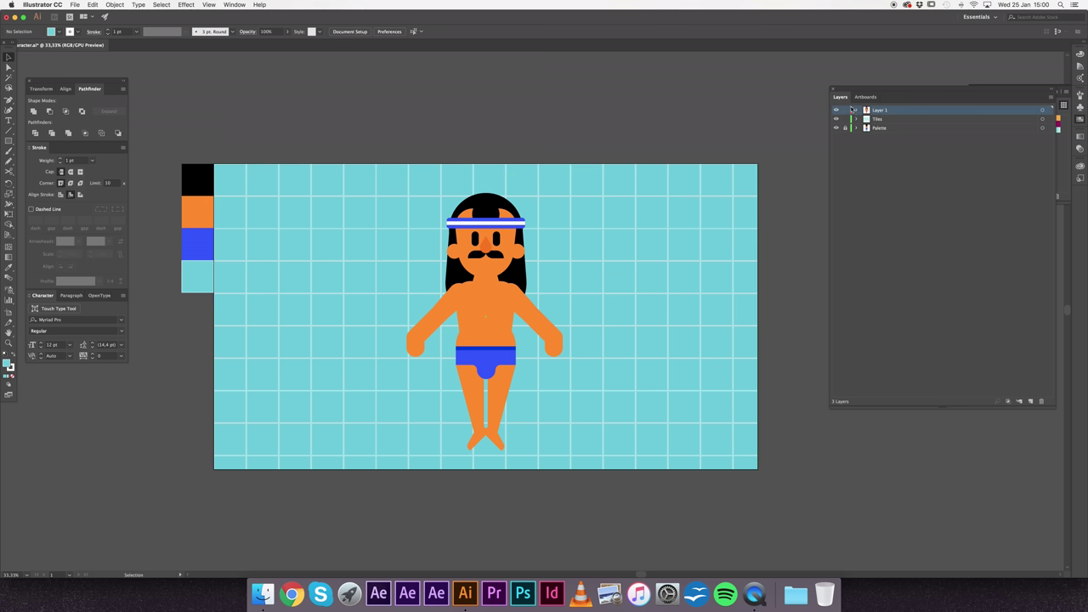
left_click(858, 111)
key("z")
left_click(519, 269)
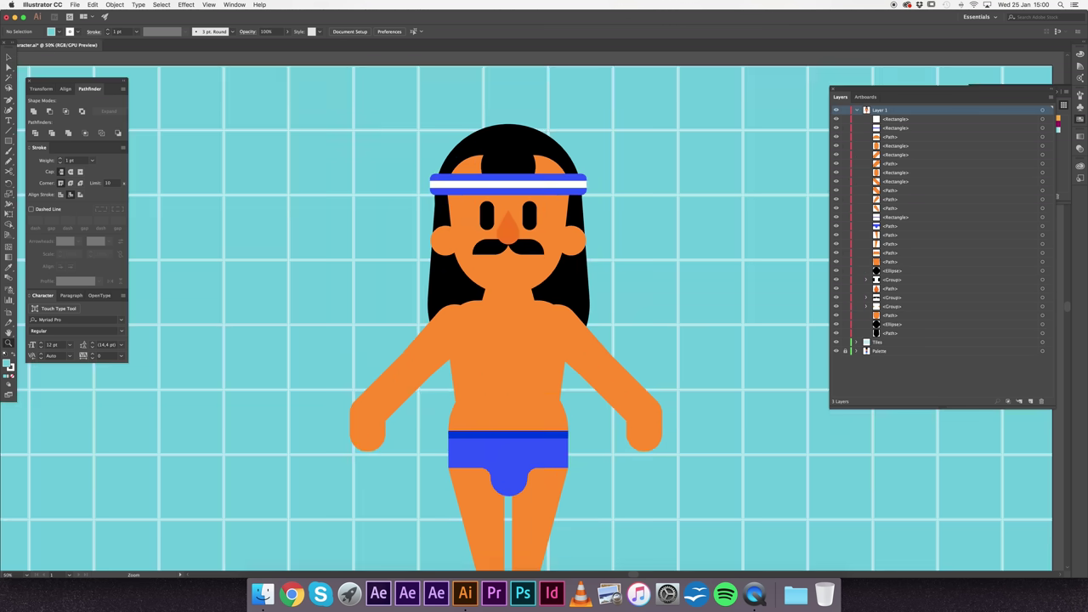
left_click(537, 387)
left_click(536, 387)
left_click_drag(524, 328, 474, 411)
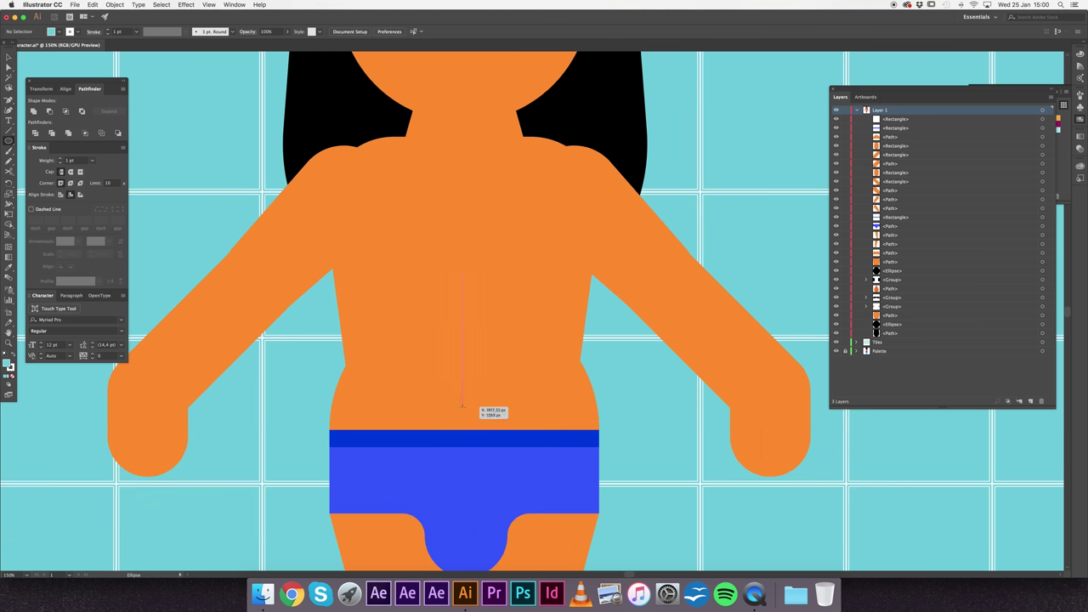
left_click_drag(463, 392, 478, 407)
Step: Colour the navel with the nose's orange and group it with the belly
key("v")
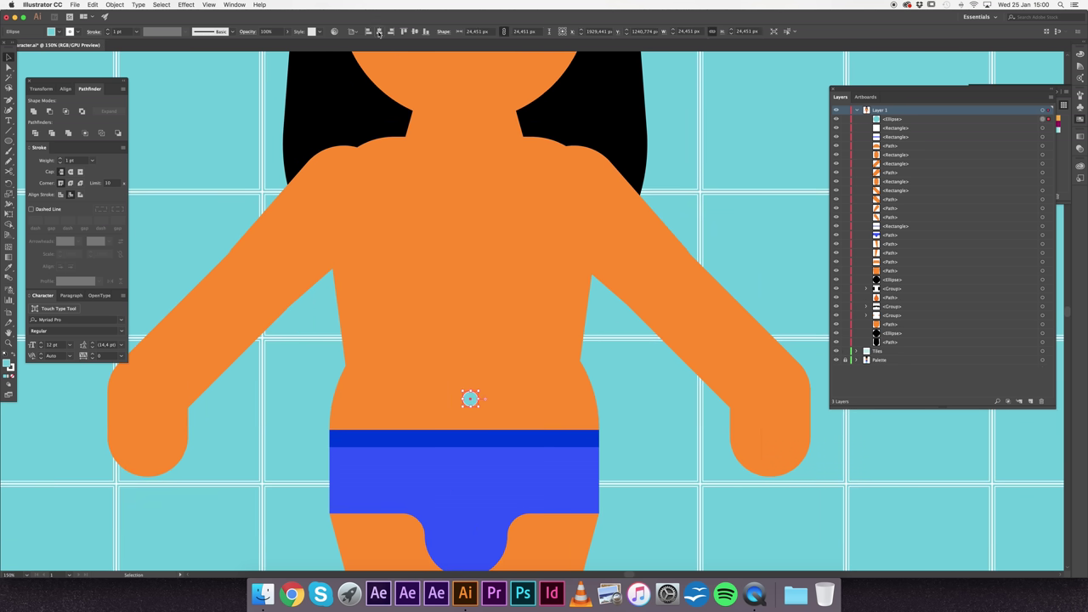
key("z")
scroll(485, 326, "down", 1)
key("h")
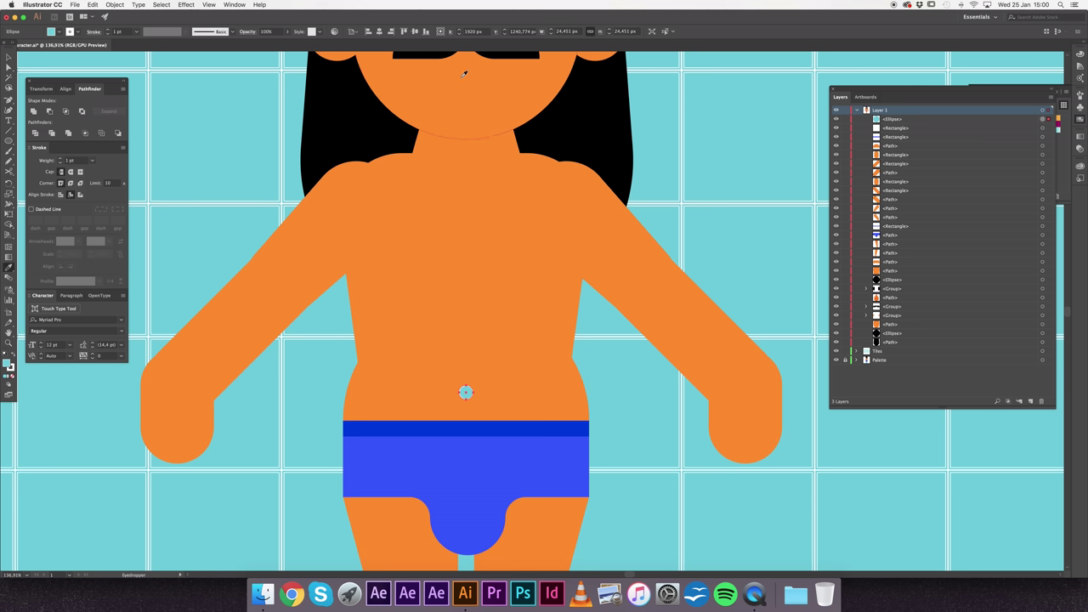
left_click_drag(468, 113, 454, 159)
left_click(456, 67)
key("v")
left_click(495, 425, "shift")
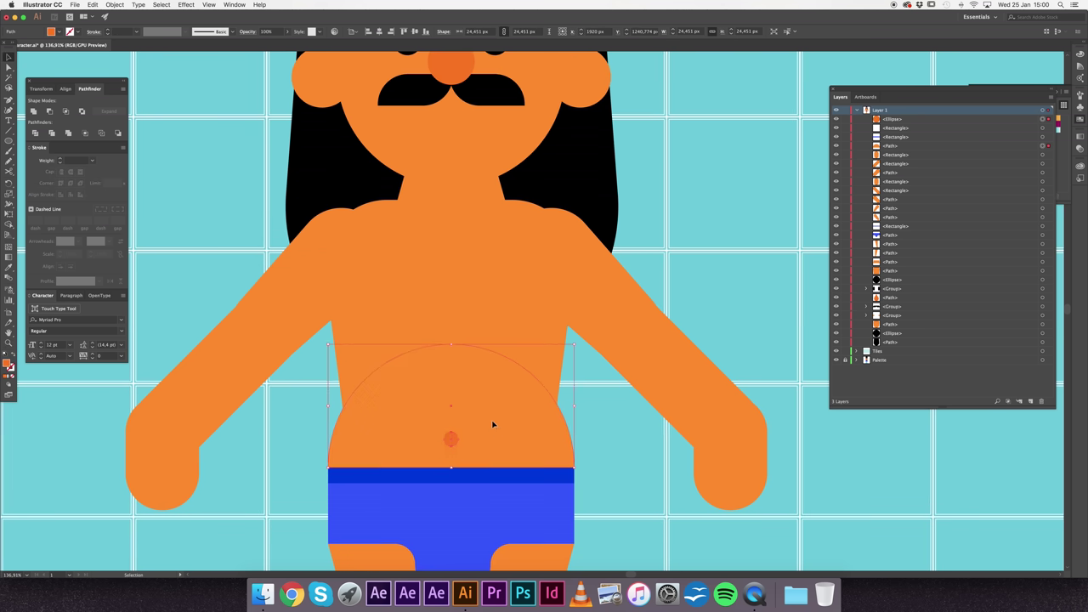
key("ctrl+g")
Step: Draw the chest circles, group them and spread them evenly farther apart
key("l")
mouse_move(406, 276)
left_mouse_down()
mouse_move(393, 285)
mouse_move(511, 281)
left_mouse_up()
key("v")
left_click(398, 282, "shift")
key("ctrl+g")
key("a")
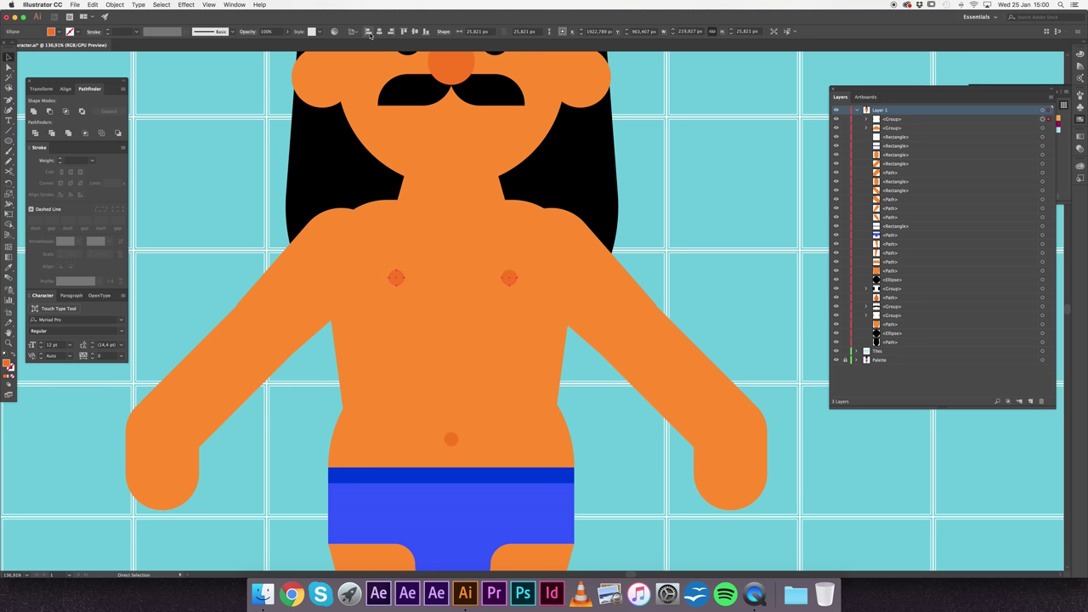
left_click(507, 277)
left_click_drag(516, 269, 525, 269)
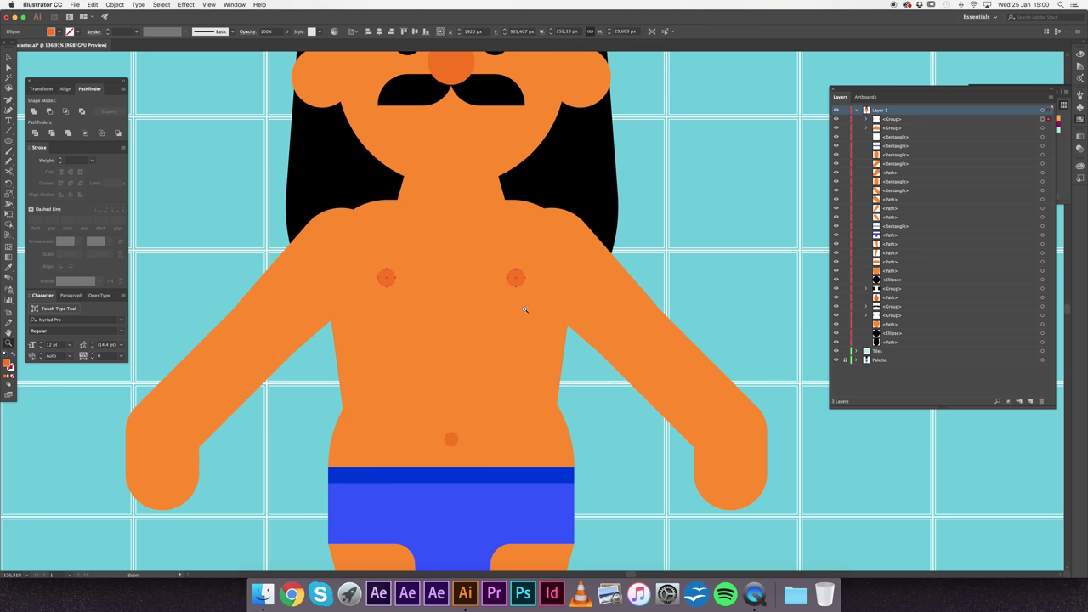
Step: Zoom back in on the character and select the chest circles group
key("ctrl+minus")
key("ctrl+minus")
key("ctrl+minus")
key("ctrl+minus")
key("ctrl+minus")
key("z")
left_click_drag(610, 405, 546, 292)
key("v")
left_click(508, 284)
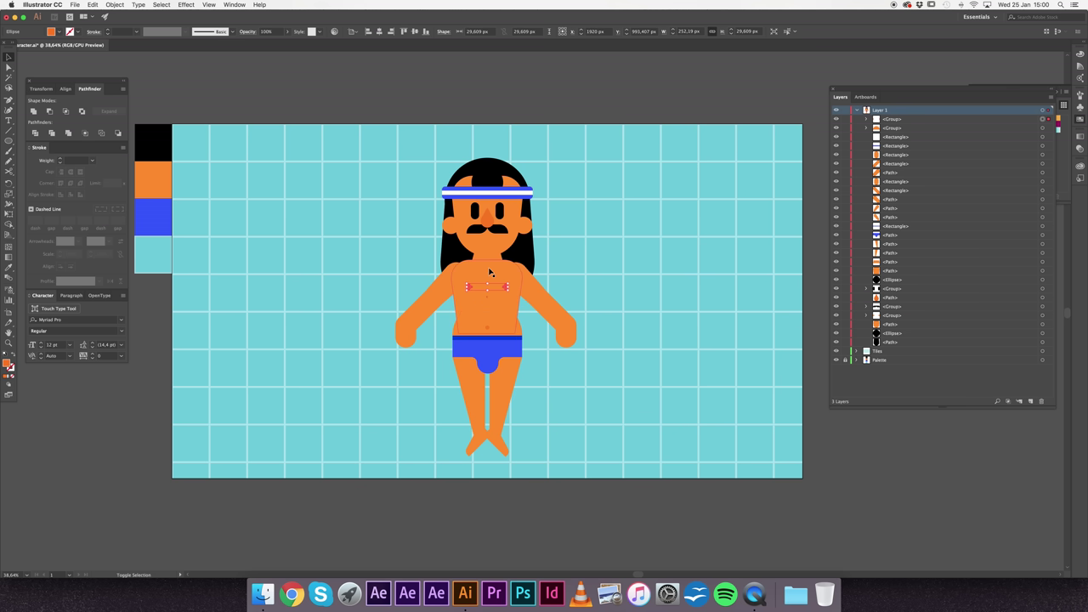
Step: Group the blue briefs pieces and ungroup the moustache into two pieces
left_click(501, 342)
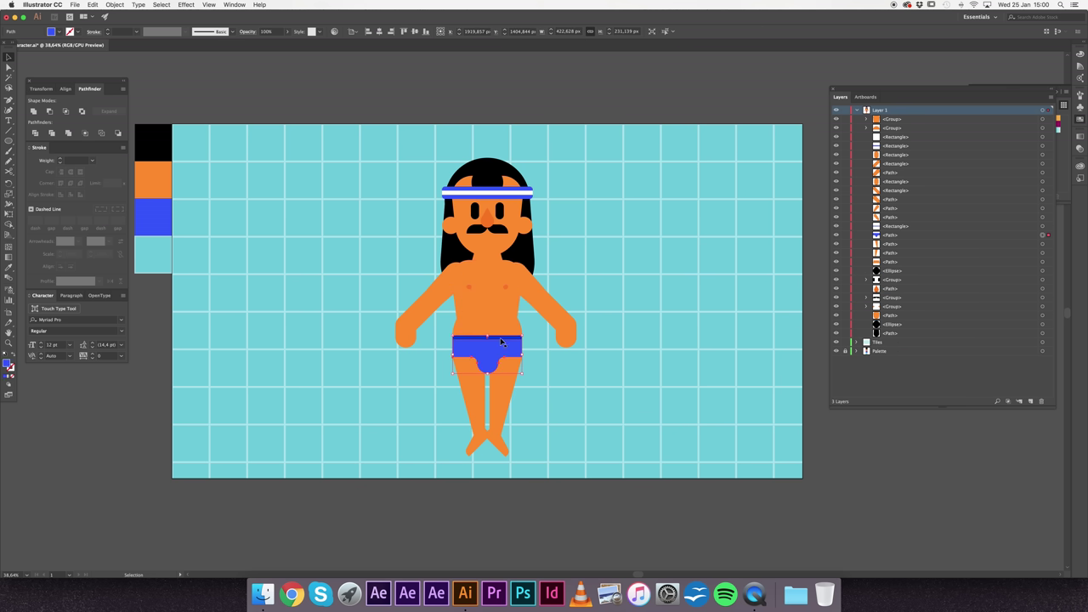
key("ctrl+g")
left_click(1043, 289)
key("ctrl+shift+g")
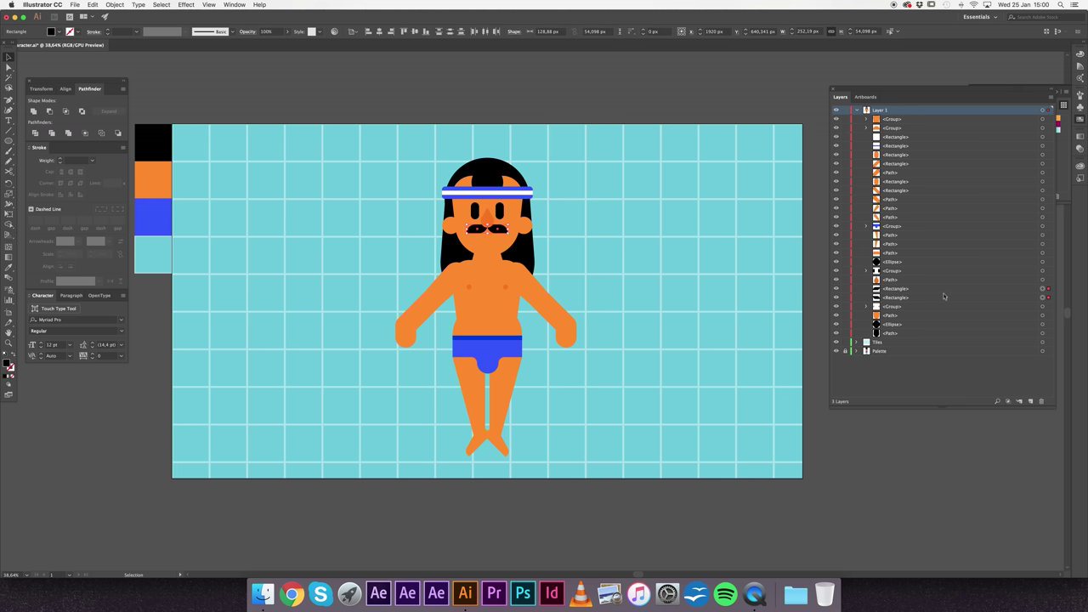
Step: Delete the left arm, both legs and one toe piece of the foot
left_click(405, 340)
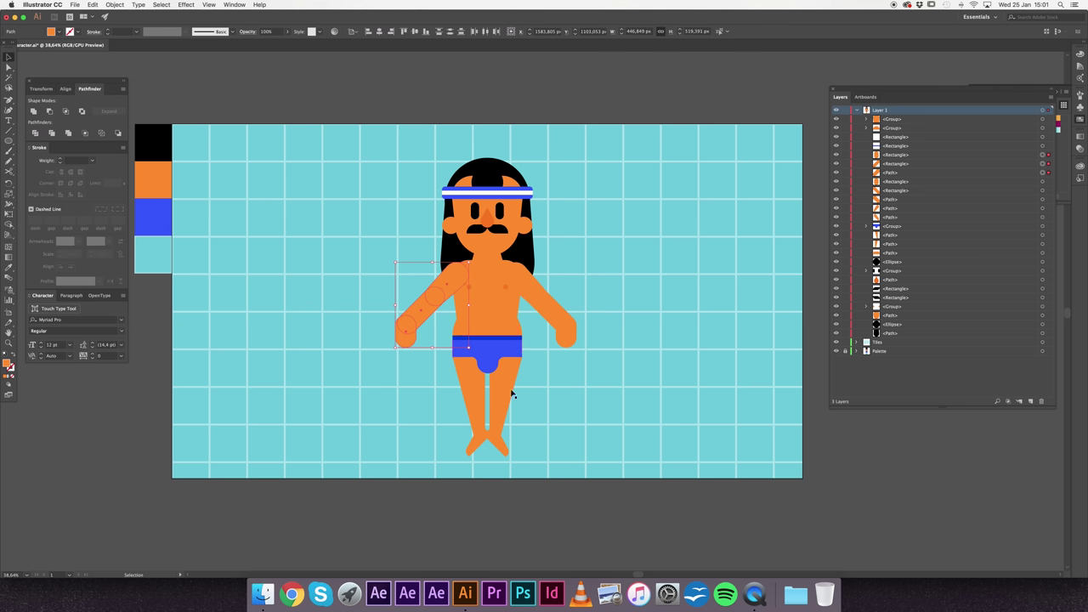
key("Delete")
left_click(473, 387)
key("Delete")
left_click(508, 381)
key("Delete")
left_click(477, 444)
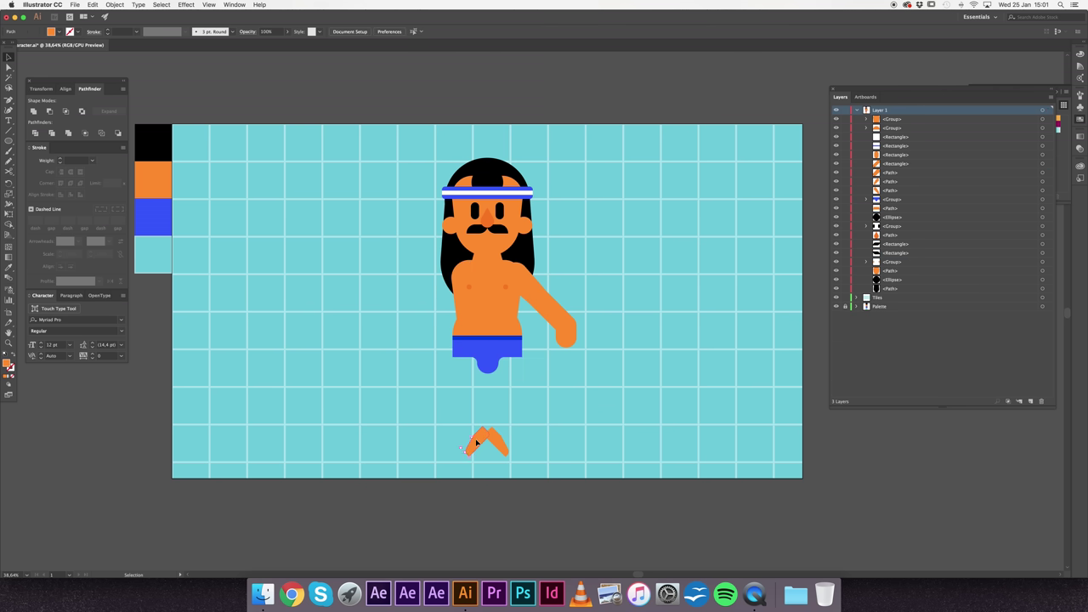
key("Delete")
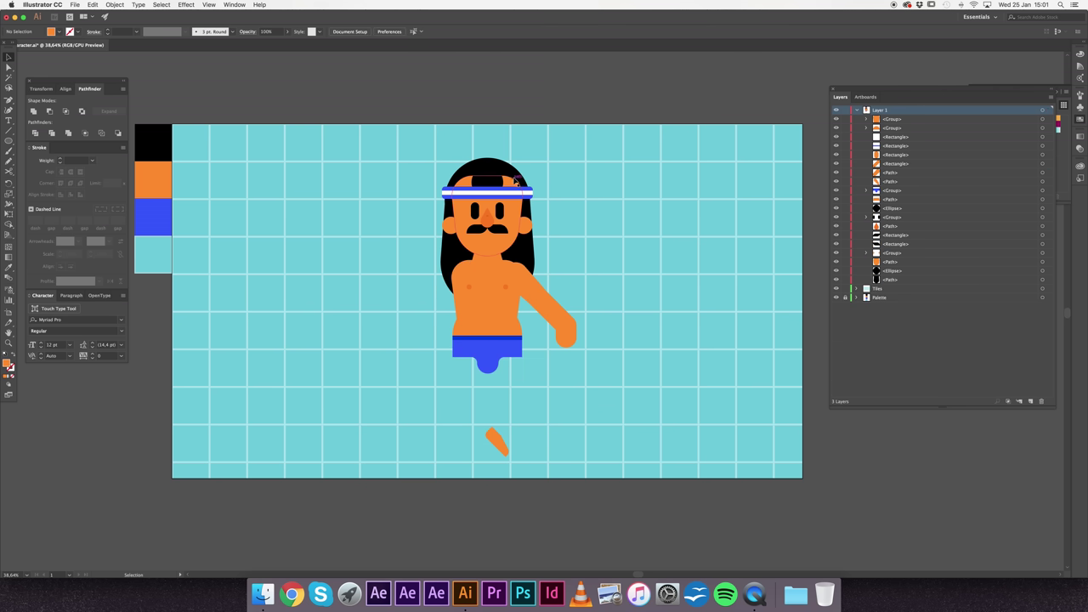
Step: Release all of Layer 1's artwork into separate layers
left_click(1048, 110)
left_click(1052, 98)
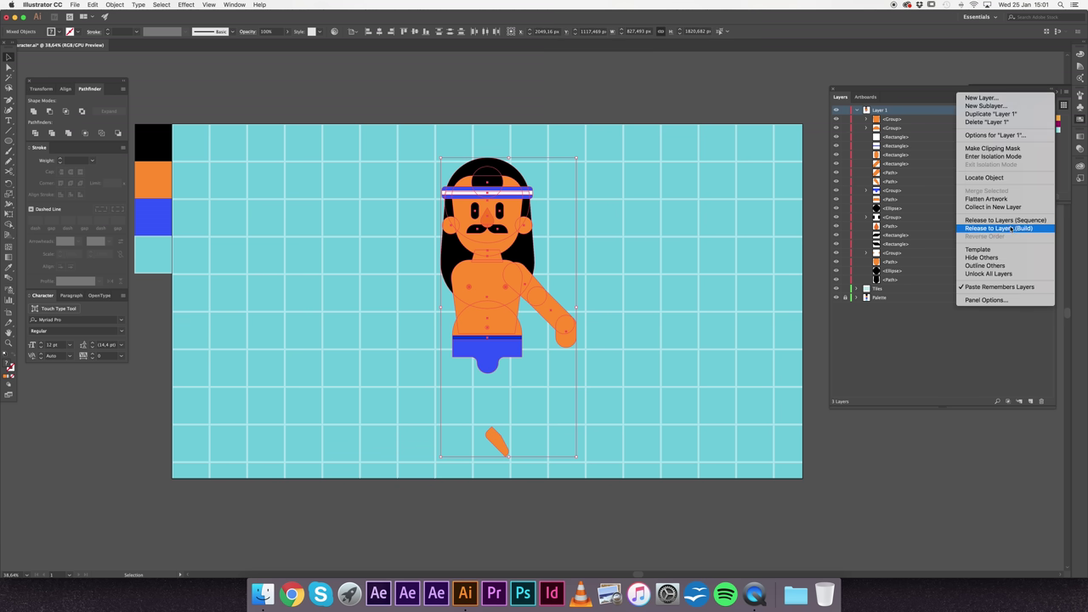
left_click(1007, 223)
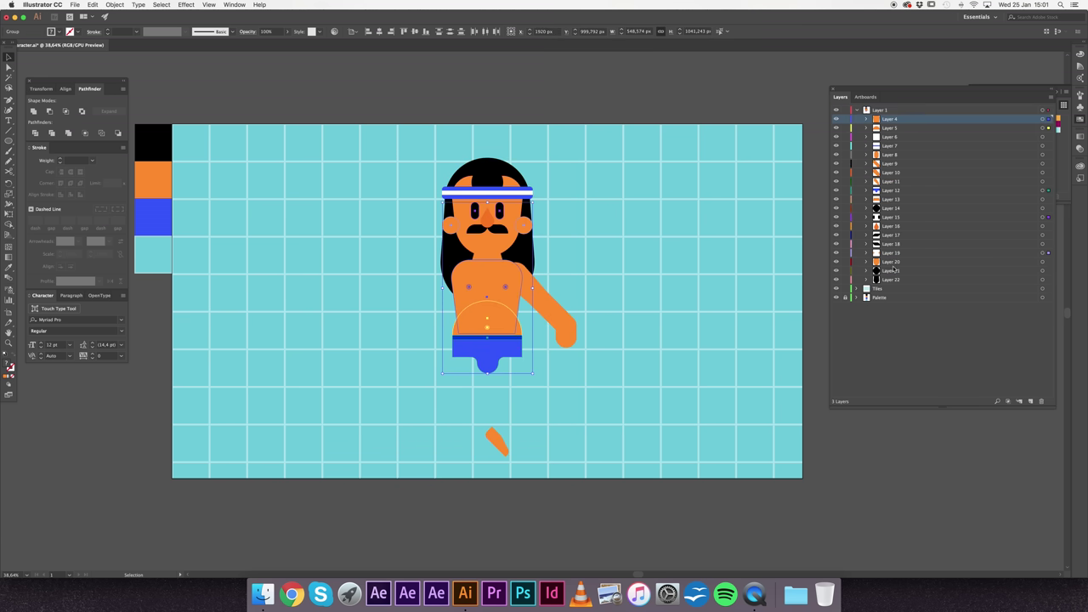
Step: Add a new layer and move Layers 4–21 out of Layer 1 to top level
left_click(891, 272)
left_click(884, 111)
left_click(1030, 402)
left_click(889, 281)
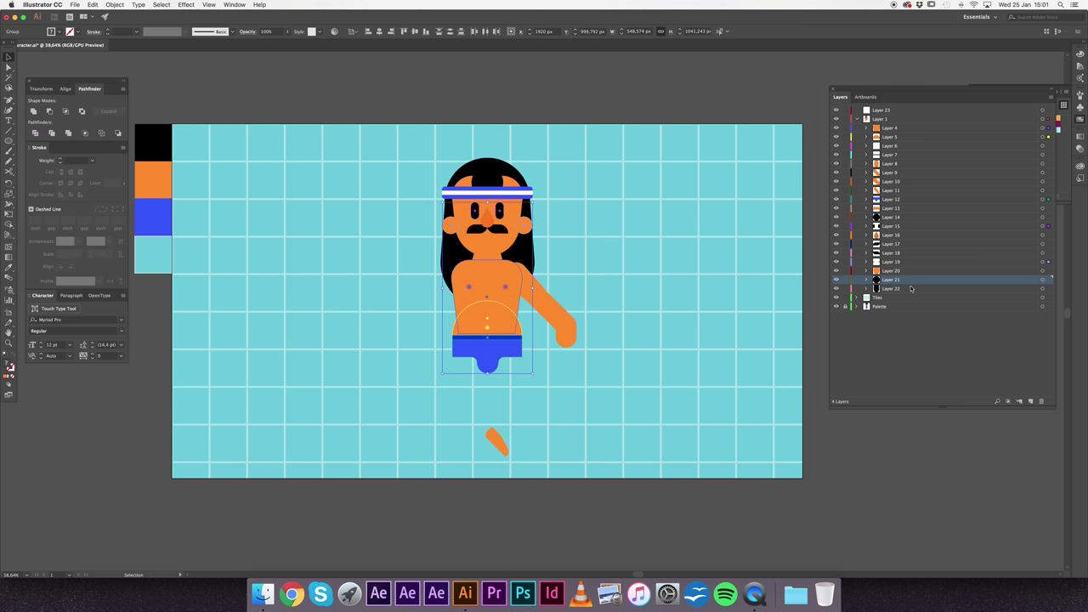
left_click(892, 129, "shift")
left_click_drag(893, 129, 885, 116)
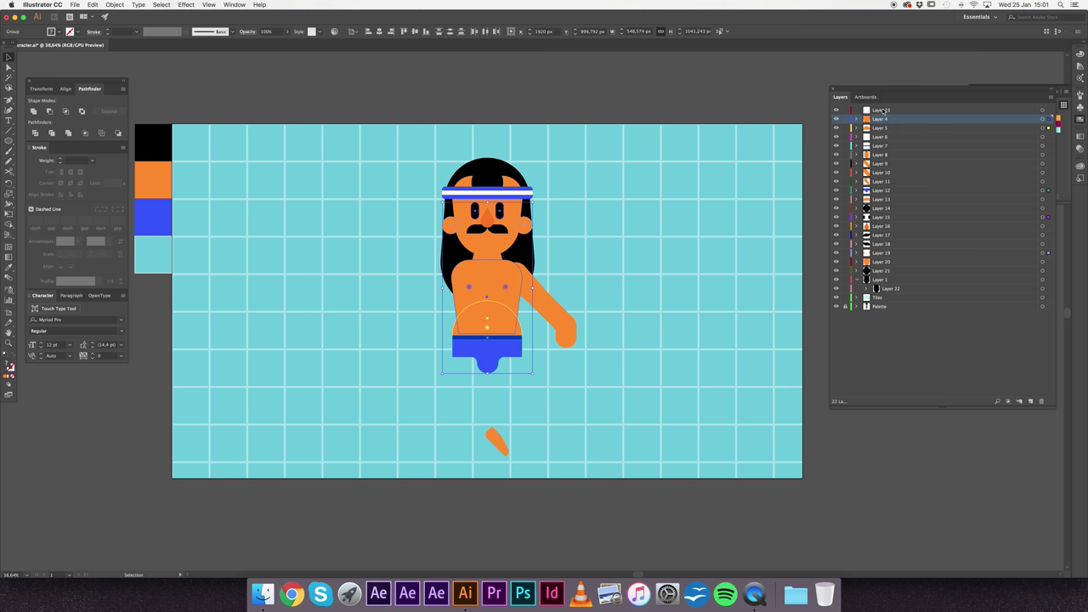
Step: Delete the empty Layer 23 and name the top layers Hair 1, Hair 2 and Head
left_click(1042, 401)
double_click(880, 270)
type("Hair 1")
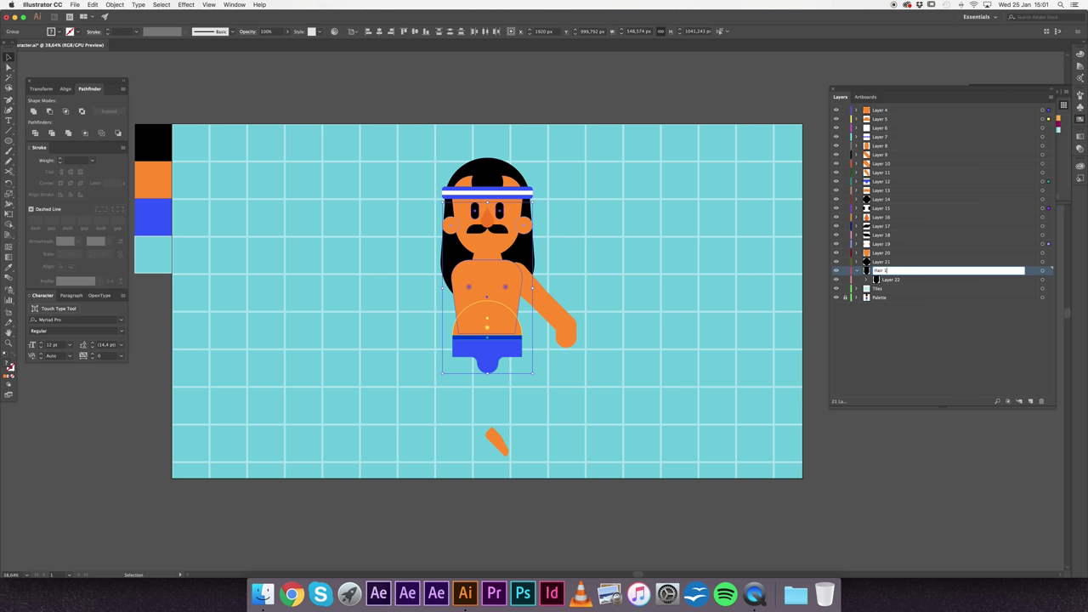
key("Return")
double_click(880, 262)
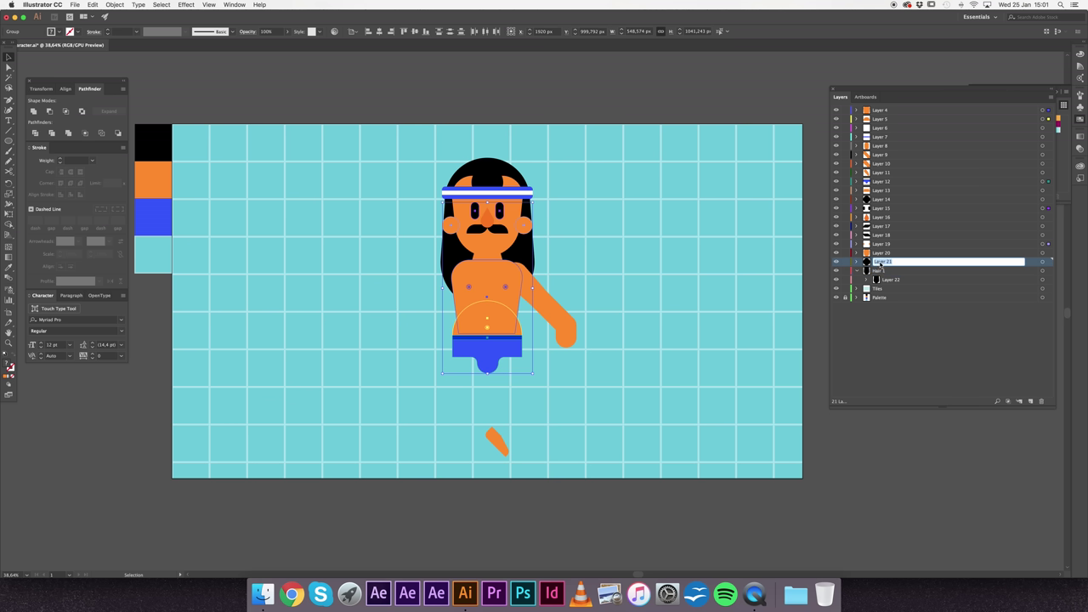
type("Hair")
key("Return")
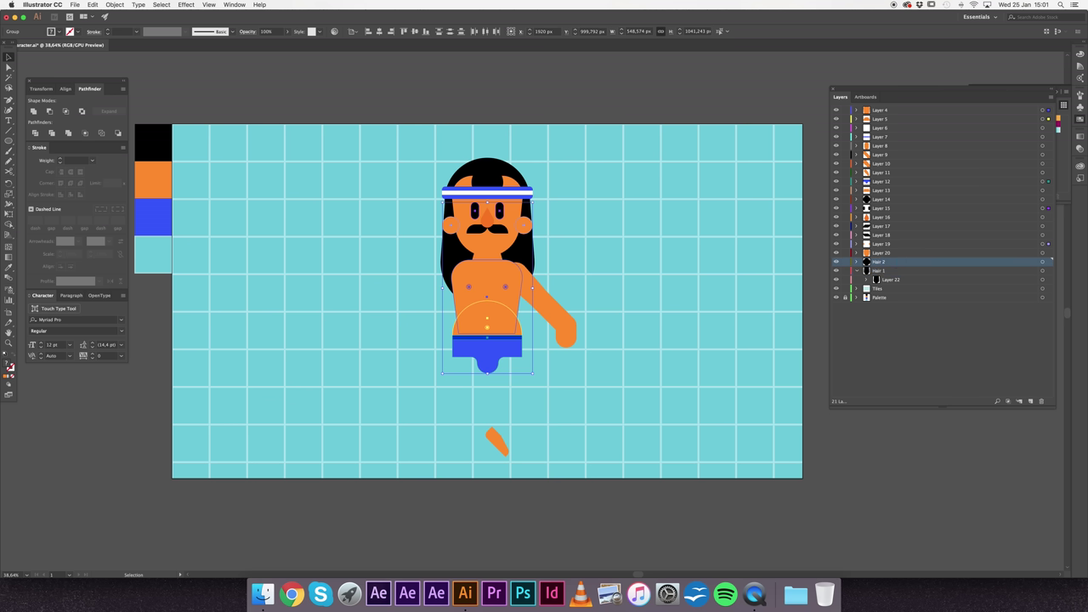
double_click(880, 254)
type("Head")
key("Return")
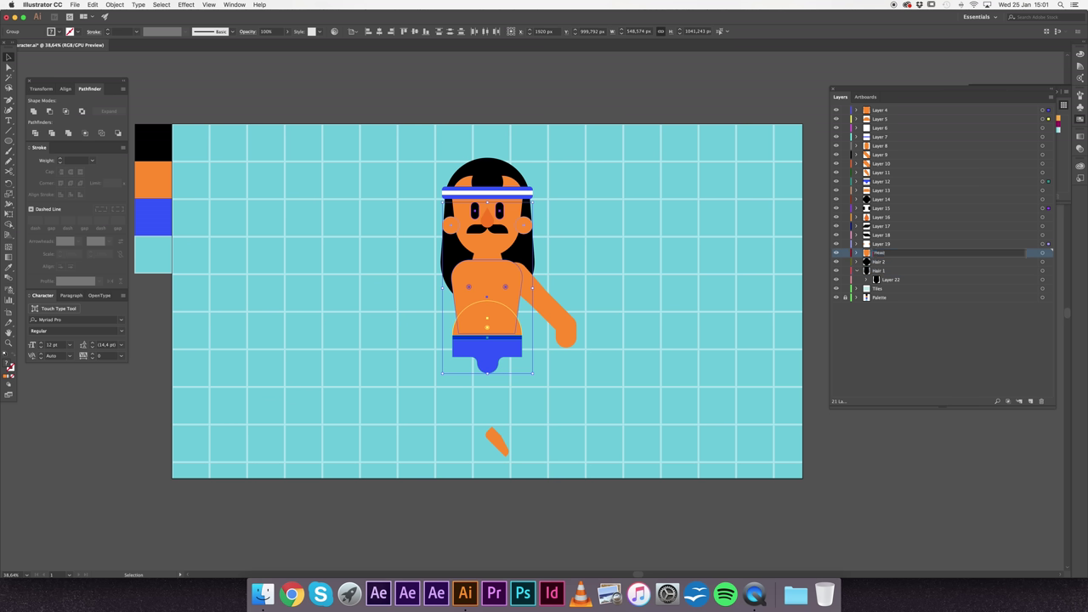
Step: Name the next layers Ears, Moustache, Moustache and Nose
double_click(881, 244)
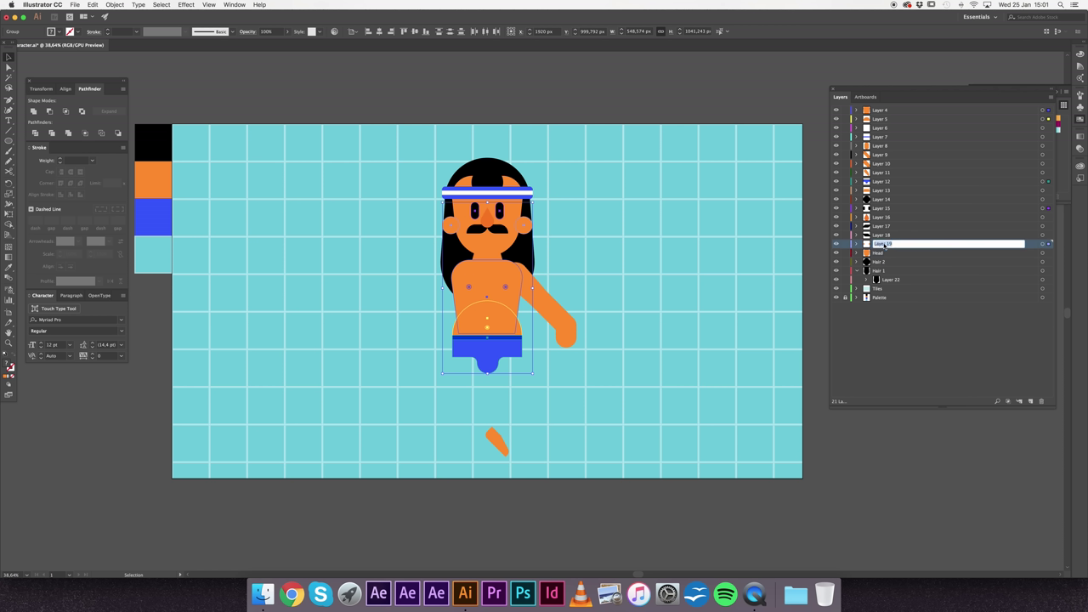
type("Ears")
key("Return")
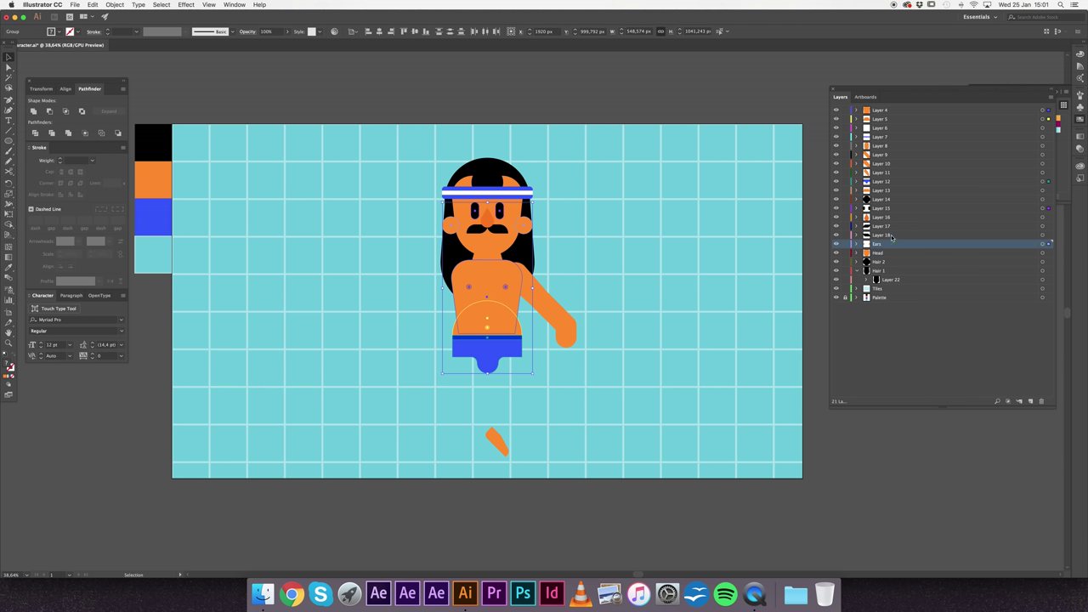
double_click(881, 236)
type("Moustache")
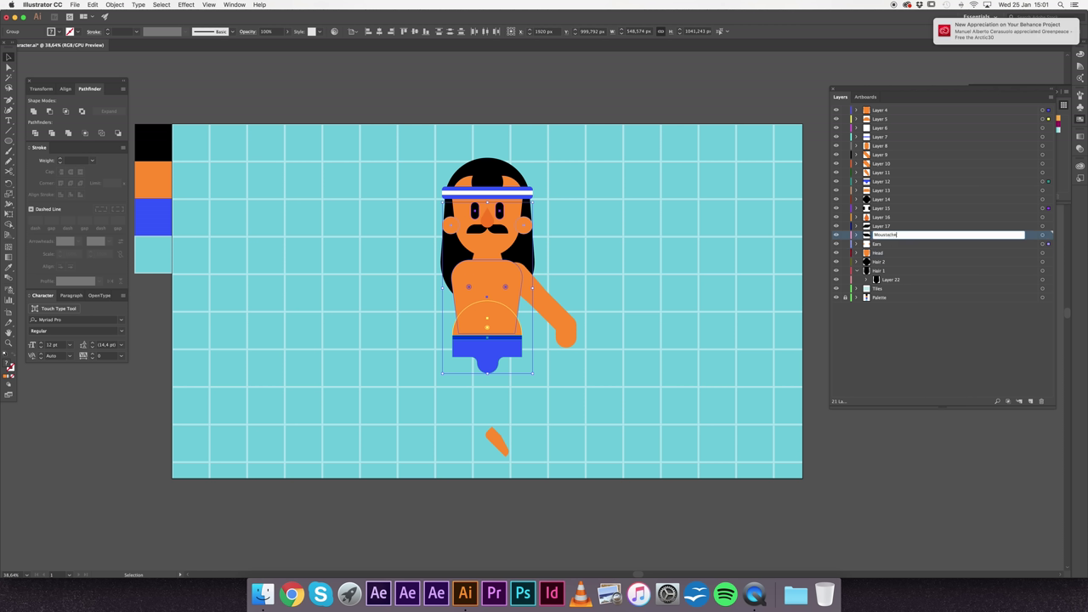
key("Escape")
double_click(880, 235)
type("Moustache")
key("Return")
double_click(881, 225)
type("Moustache")
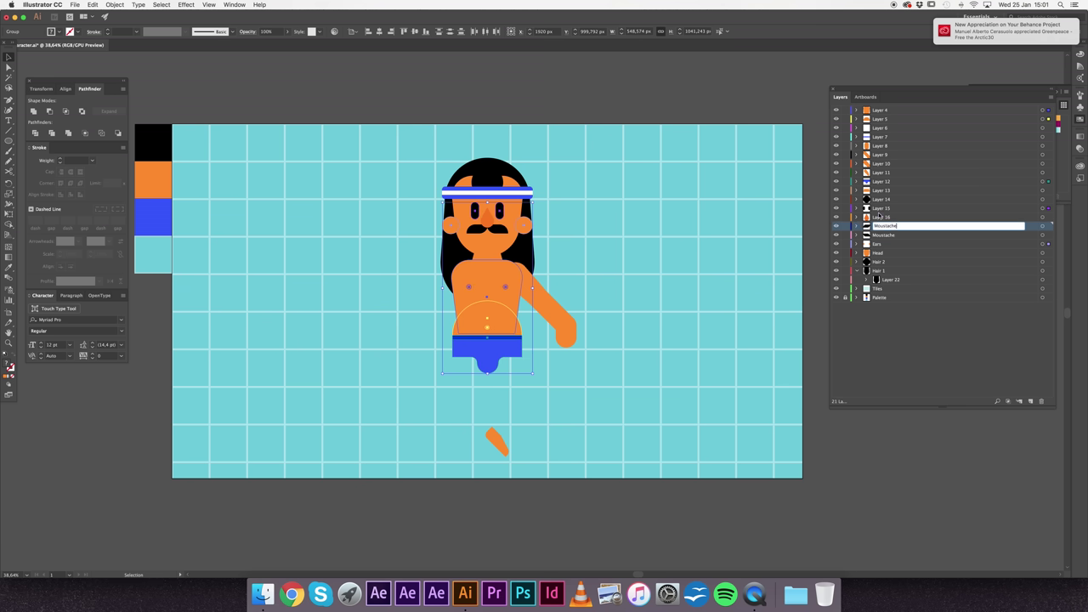
double_click(879, 217)
type("Nose")
key("Return")
Step: Rename Layers 15, 14 and 13 to Eyes, Hair 3 and Neck
double_click(881, 208)
type("Eyes")
key("Return")
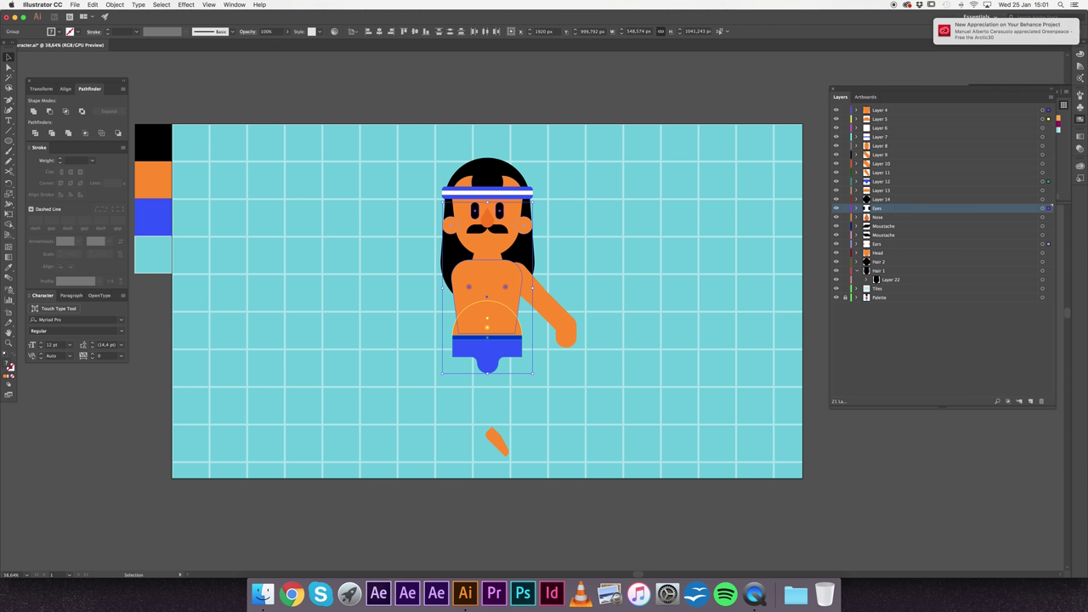
double_click(884, 199)
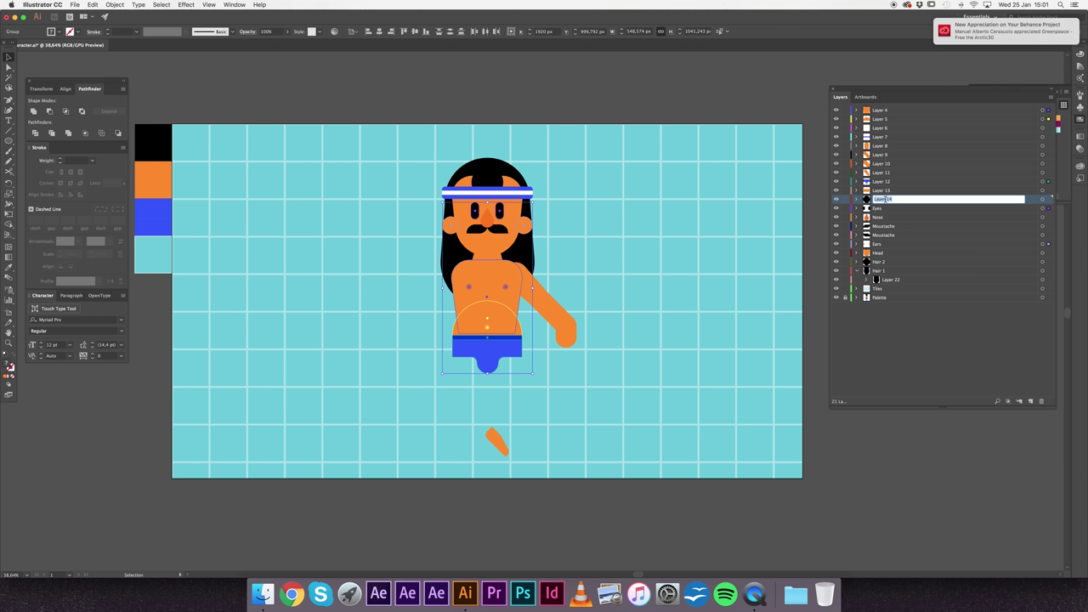
type("Hair 3")
key("Return")
left_click(1042, 199)
double_click(890, 190)
type("H")
key("Return")
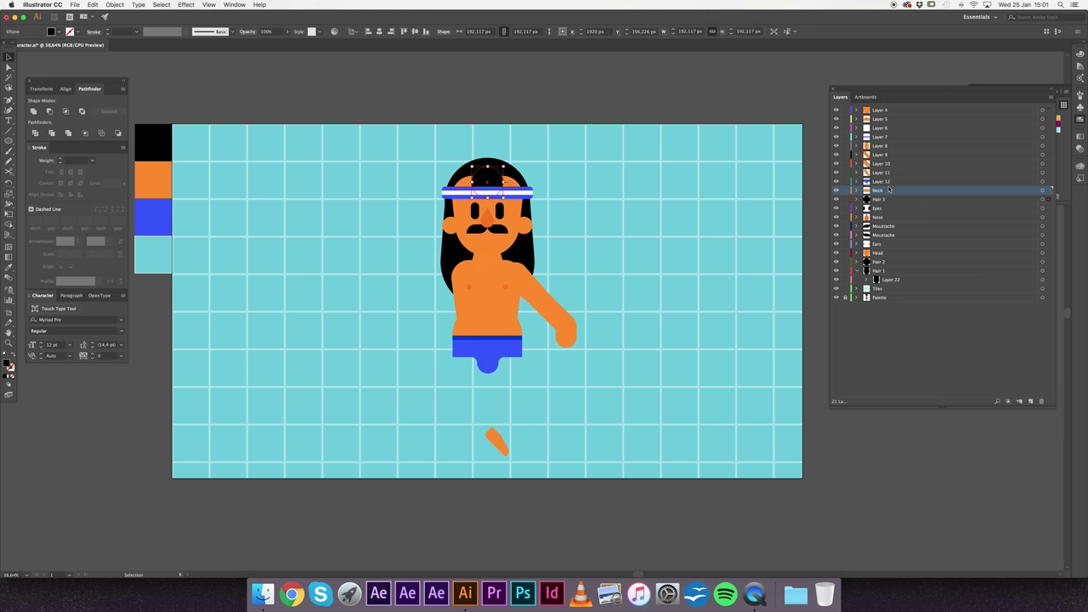
Step: Rename Layers 12, 11 and 10 to Pelvis, Foot and A1
double_click(880, 181)
type("Pelvis")
key("Return")
double_click(880, 172)
type("Legs")
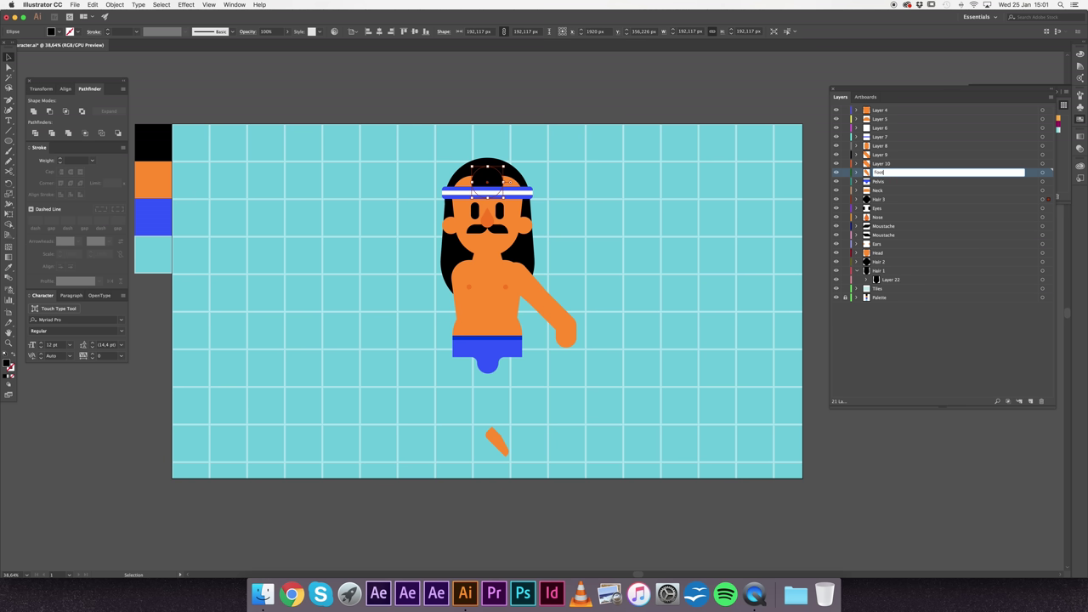
key("Return")
left_click(880, 163)
double_click(880, 163)
type("A1")
key("Return")
Step: Rename Layers 9 and 8 to A2 and Hand
double_click(880, 155)
type("A2")
double_click(880, 145)
type("A")
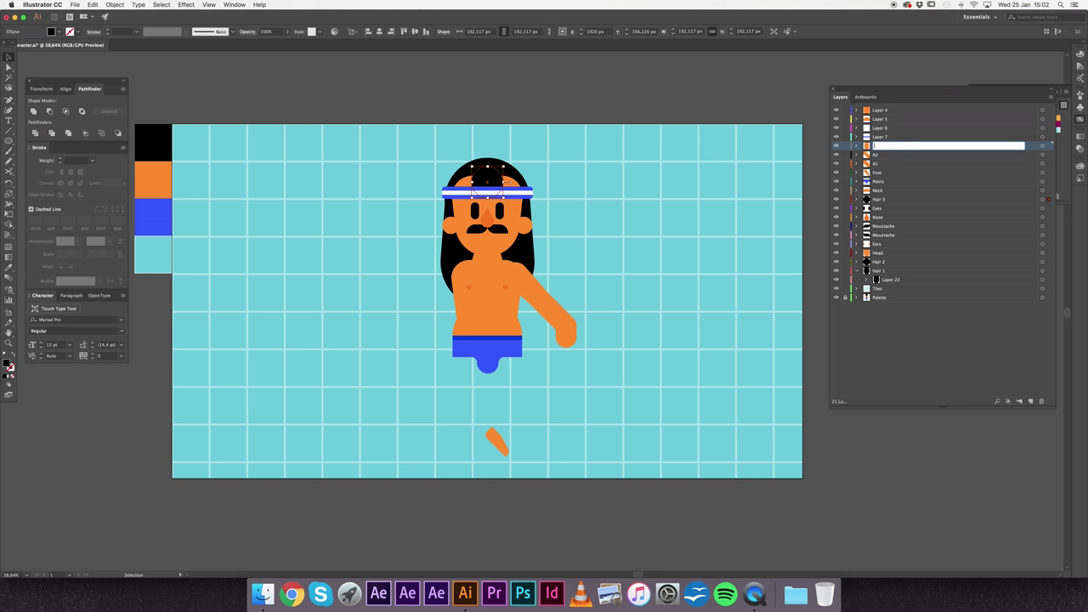
type("Hand")
key("Return")
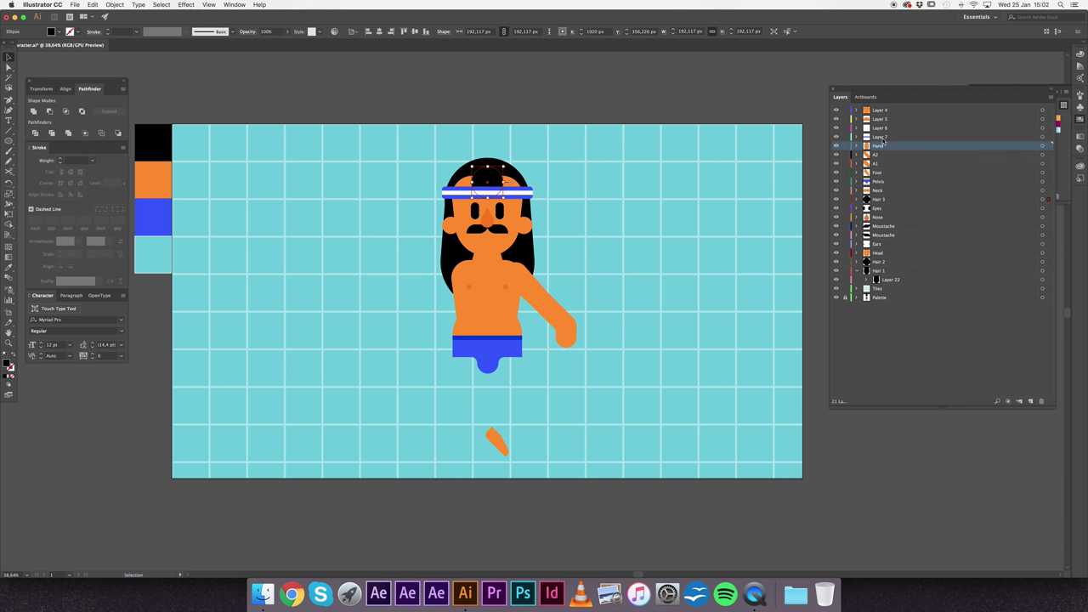
Step: Move Layer 6 inside Layer 7 and place Layers 4 and 5 below it
left_click_drag(880, 128, 885, 136)
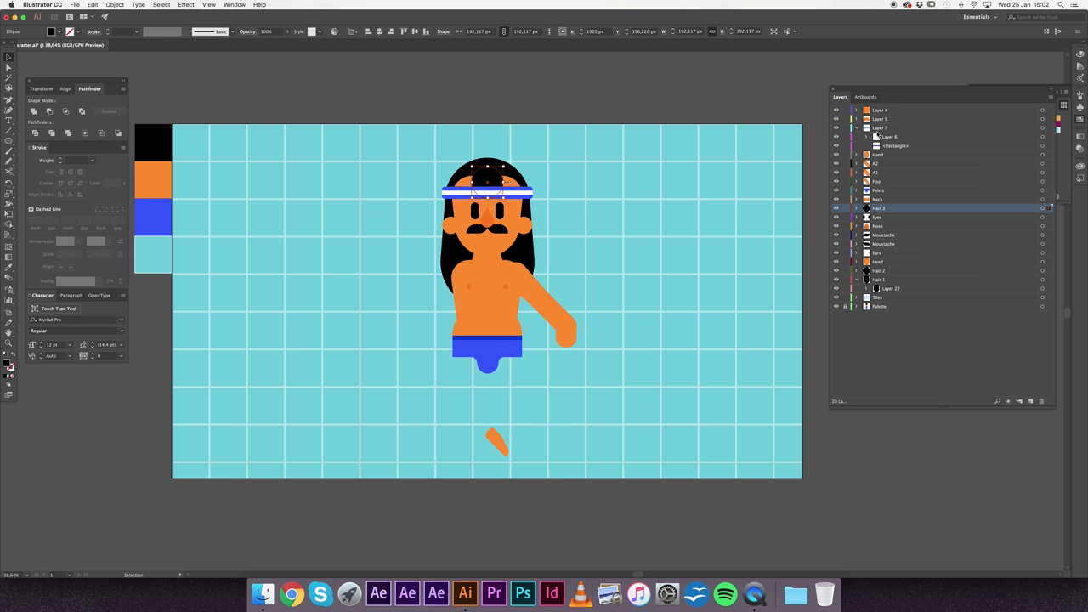
left_click(857, 128)
left_click(880, 119)
left_click(880, 110, "shift")
left_click_drag(880, 110, 881, 130)
Step: Rename Layers 4 and 5 to Body and Belly
double_click(881, 120)
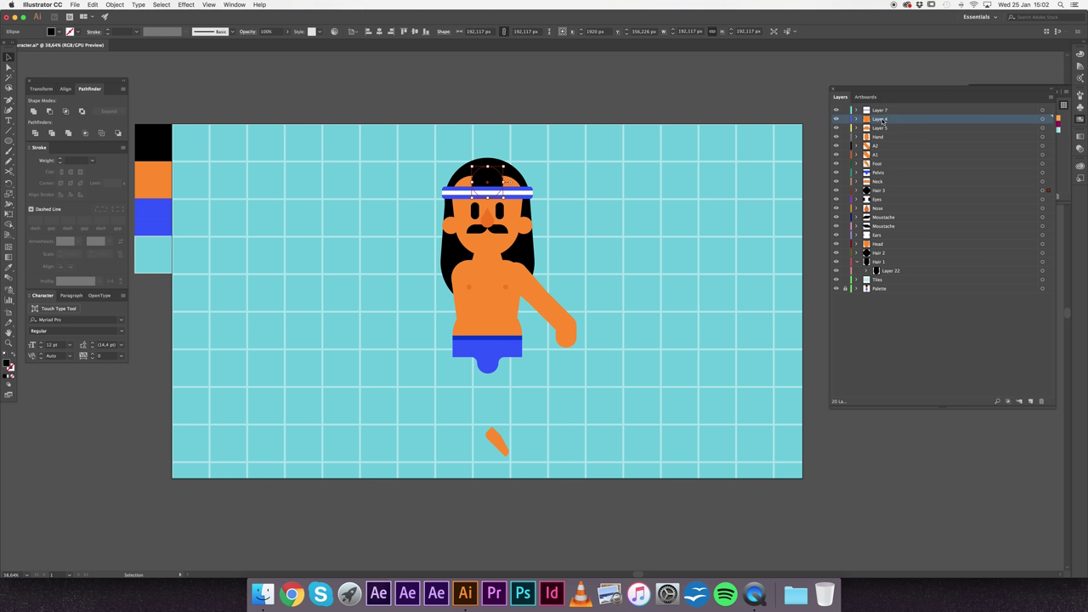
type("H")
type("Body")
key("Return")
double_click(880, 128)
type("Belly")
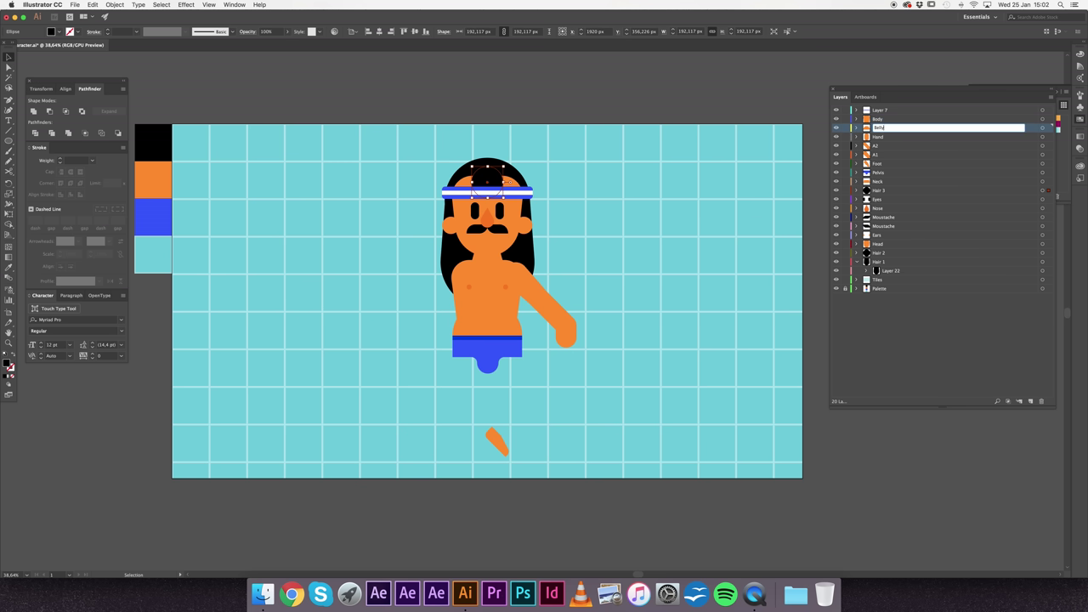
key("Return")
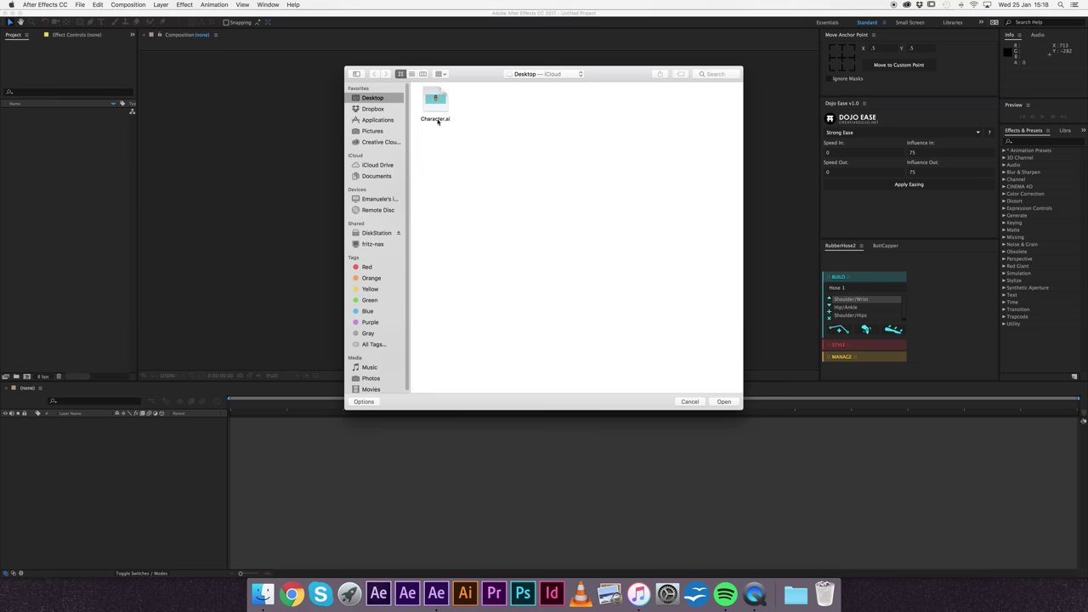
Step: Import Character.ai as a composition with document-size layers
double_click(438, 121)
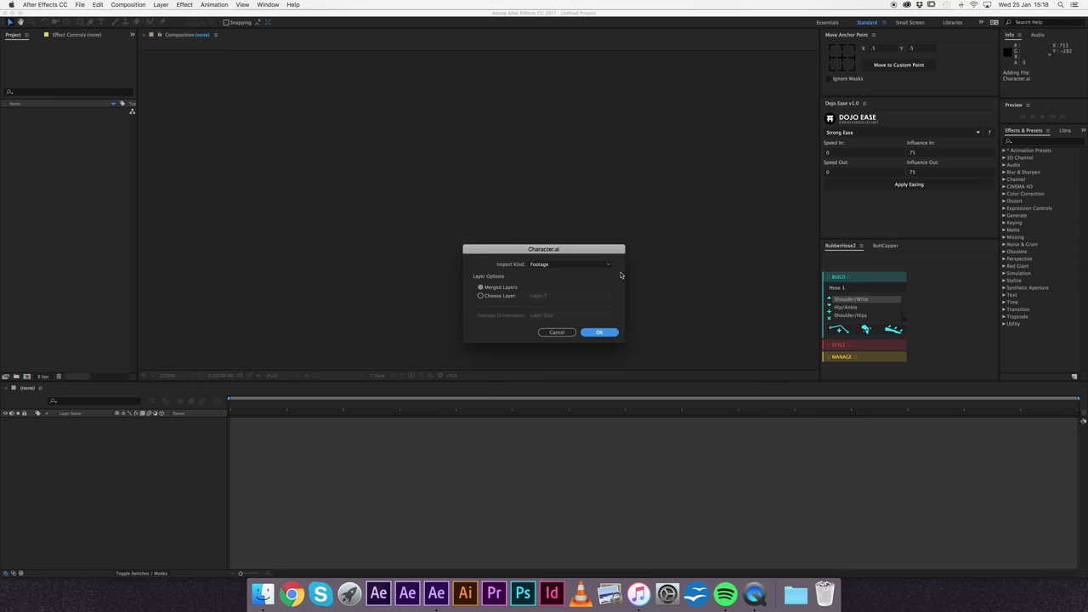
left_click(568, 265)
left_click(553, 272)
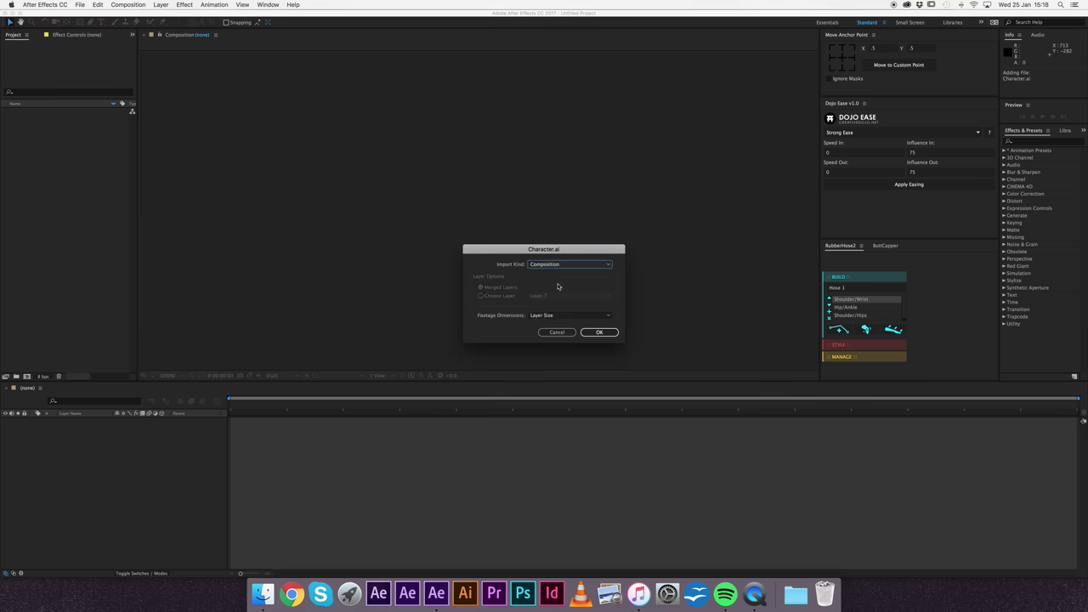
left_click(557, 315)
left_click(557, 331)
left_click(600, 333)
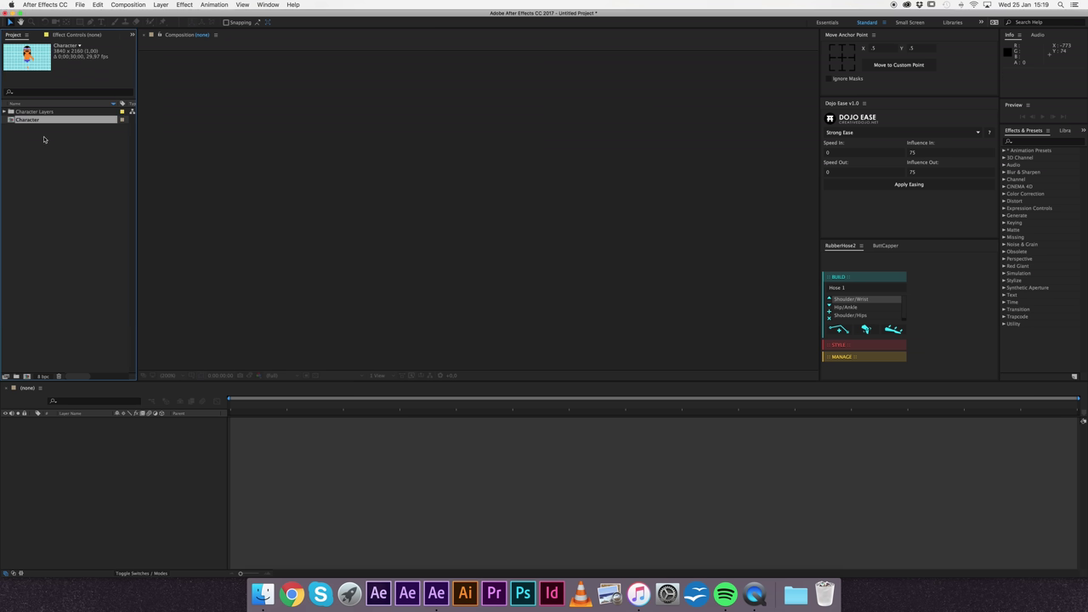
Step: Open the Character composition, zoom out, and start the work area at two seconds
double_click(34, 120)
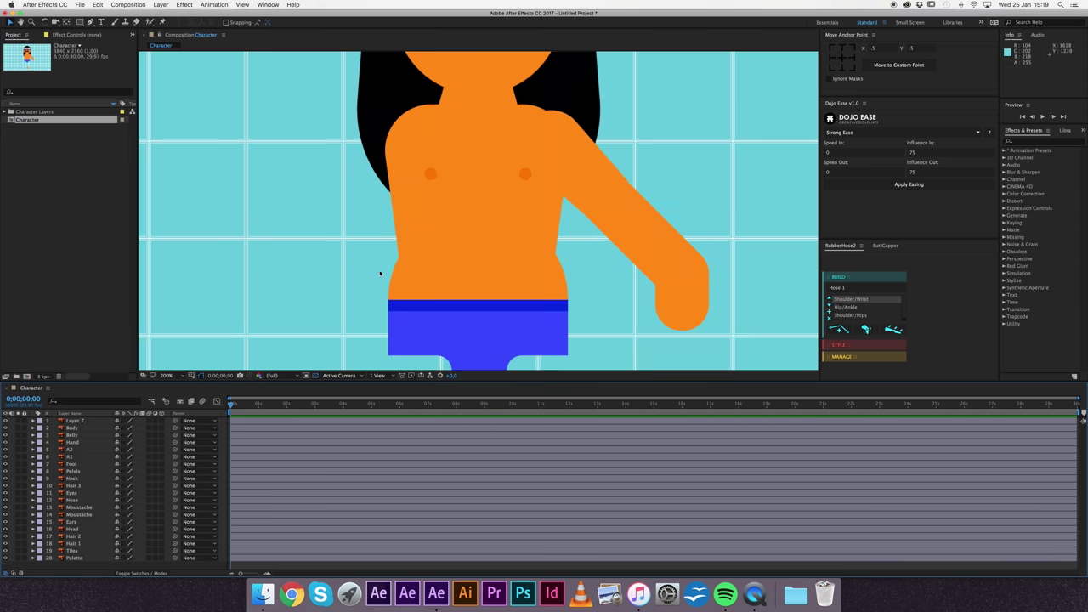
key("comma")
key("comma")
key("comma")
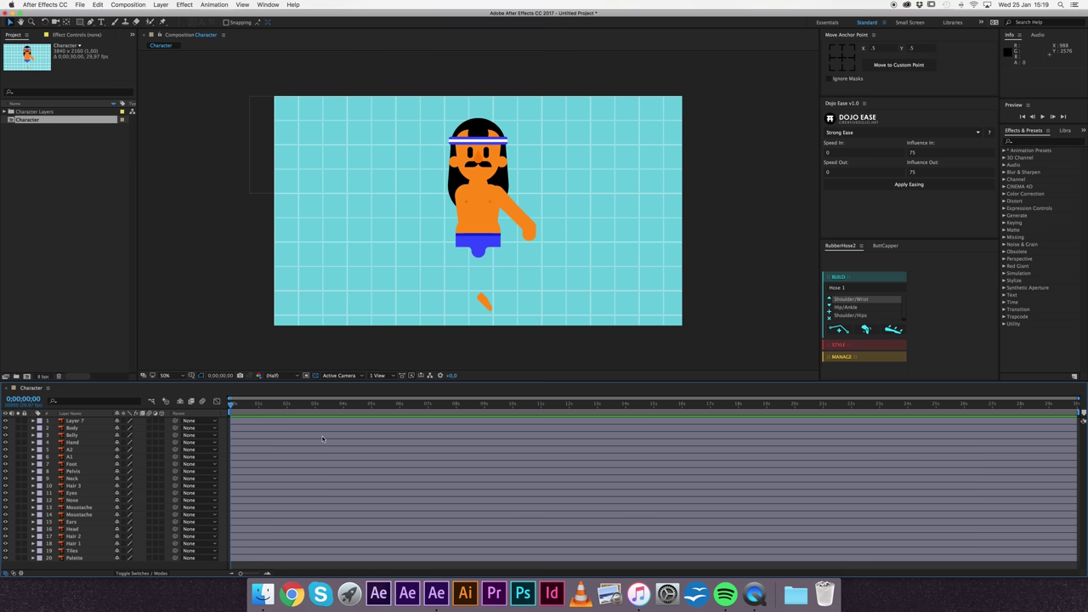
left_click(288, 405)
key("b")
Step: Change the Character composition's frame rate to 25 fps
key("super+k")
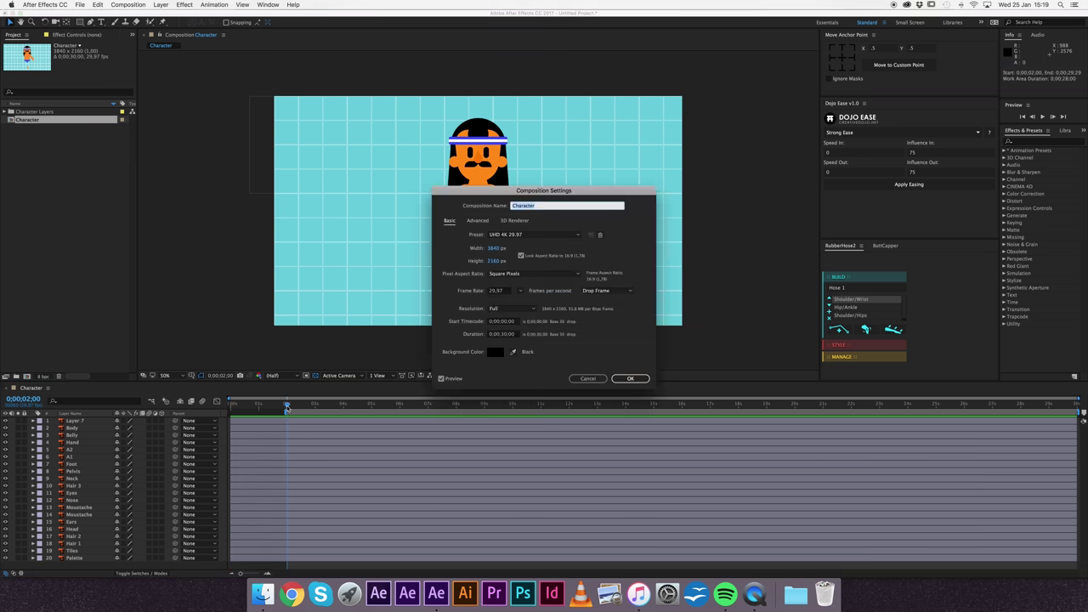
left_click(499, 290)
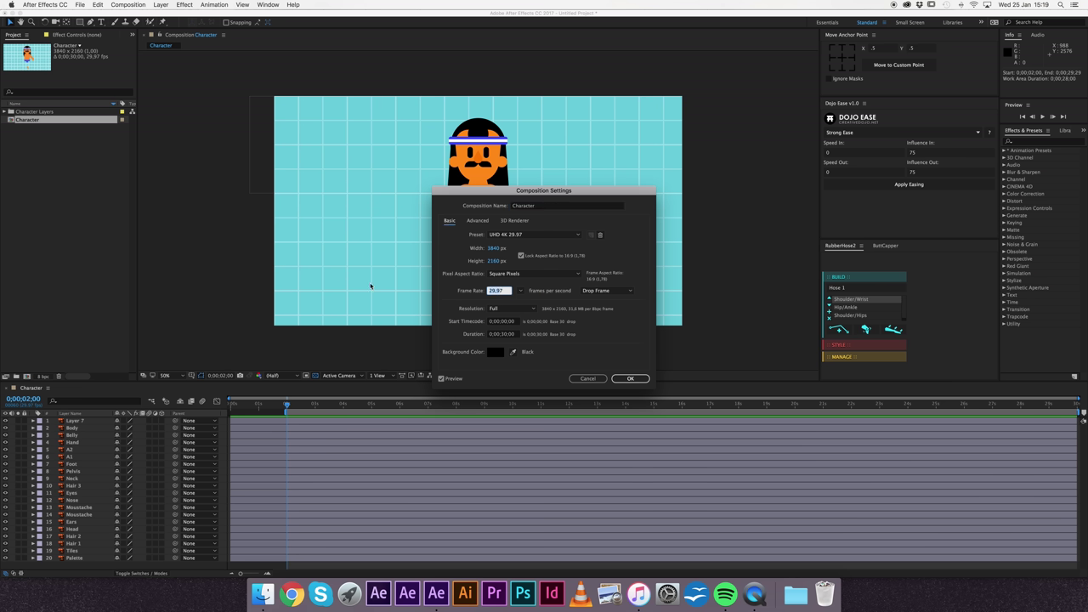
key("Right")
key("Return")
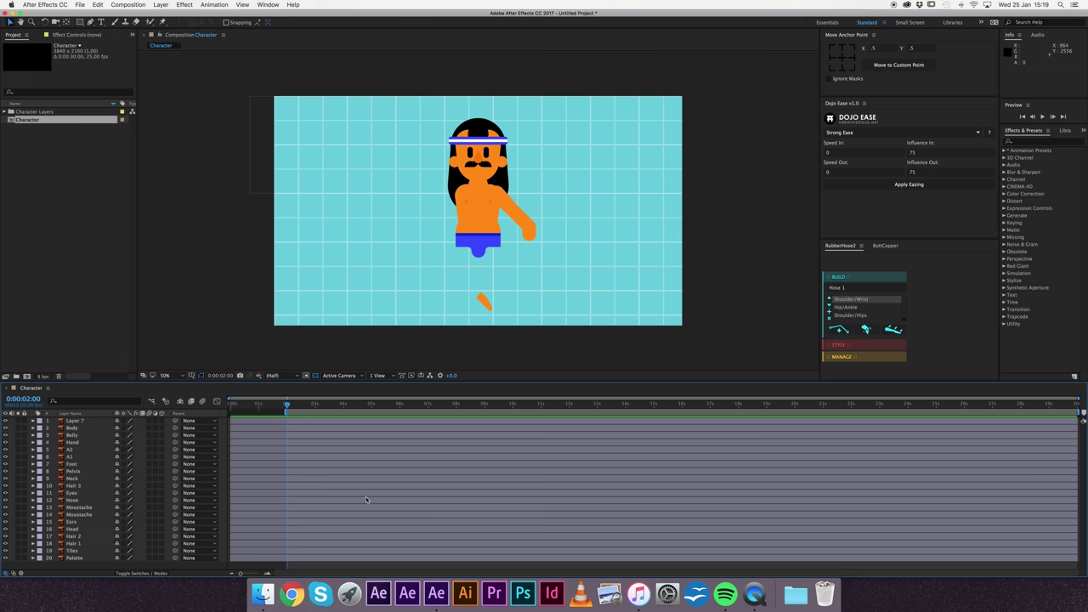
Step: Delete the Palette layer and lock the Tiles layer
left_click(74, 558)
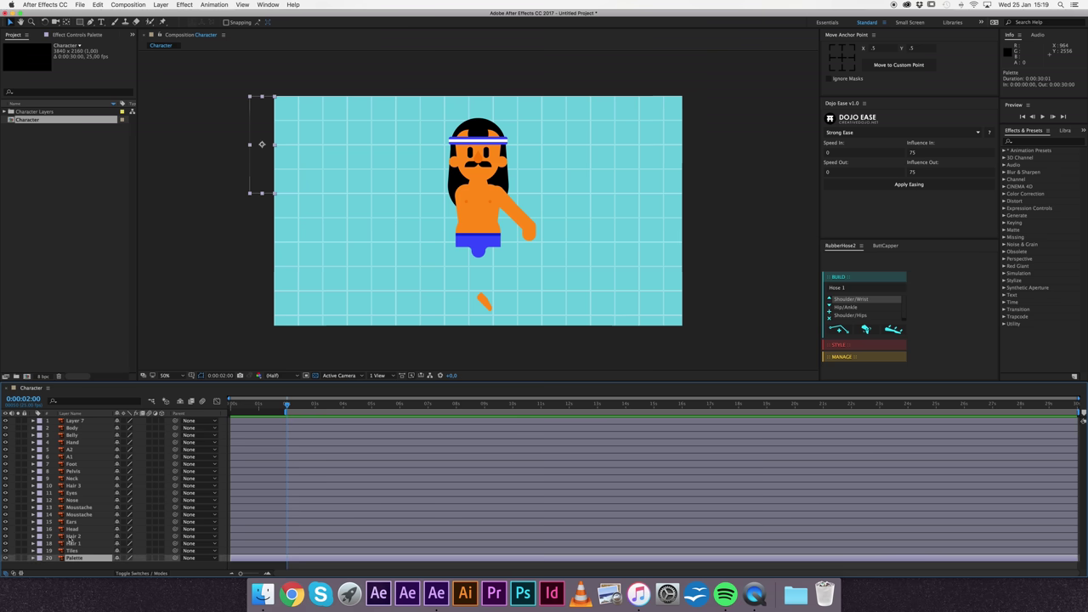
key("Delete")
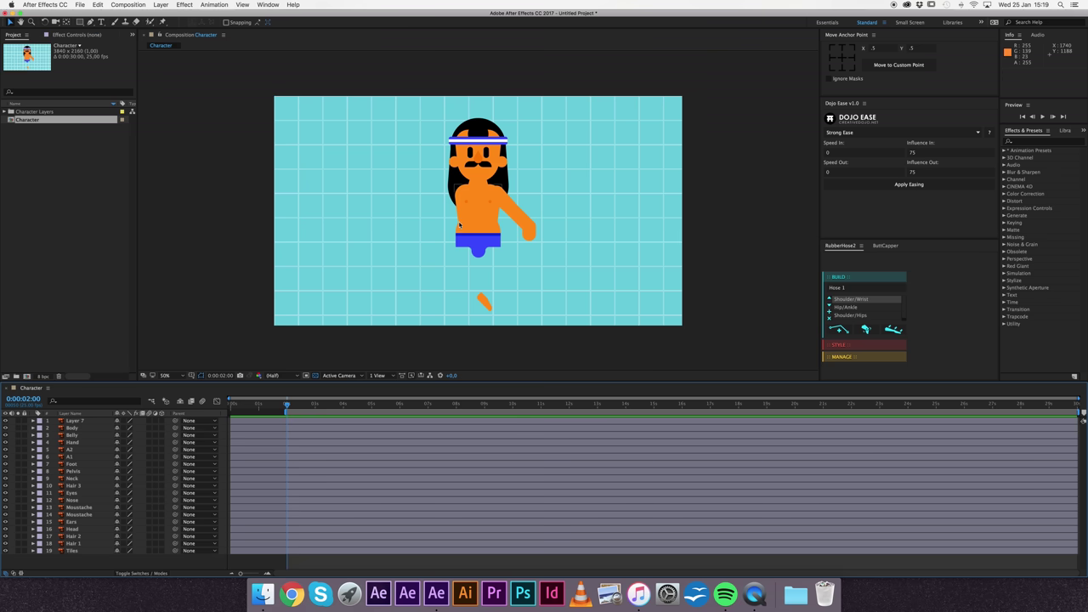
left_click(23, 551)
Step: Move Layer 7 down below Neck, then select Hair 3, Eyes and Nose
left_click(96, 422)
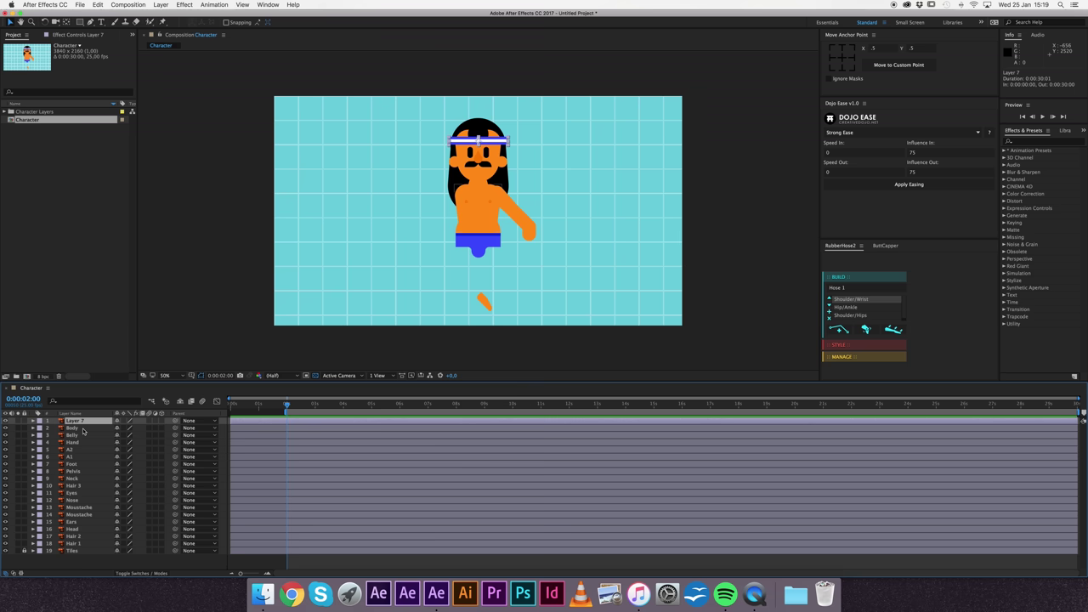
key("ctrl+bracketleft")
key("ctrl+bracketleft")
key("ctrl+bracketleft")
key("ctrl+bracketleft")
key("ctrl+bracketleft")
key("ctrl+bracketleft")
key("ctrl+bracketleft")
key("ctrl+bracketleft")
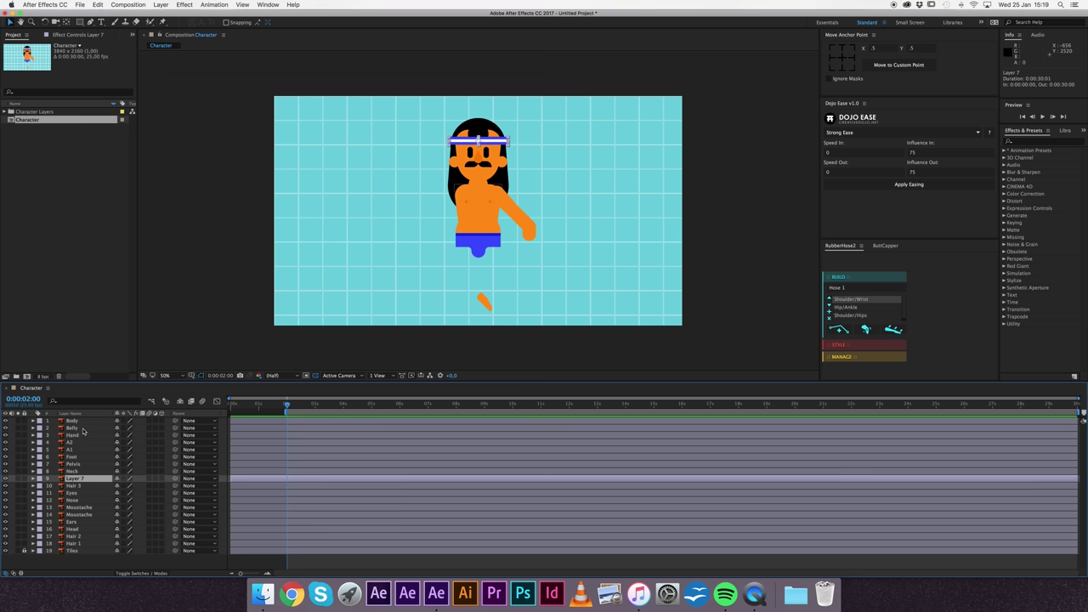
left_click(78, 486, "shift")
left_click(77, 493, "shift")
left_click(78, 500, "shift")
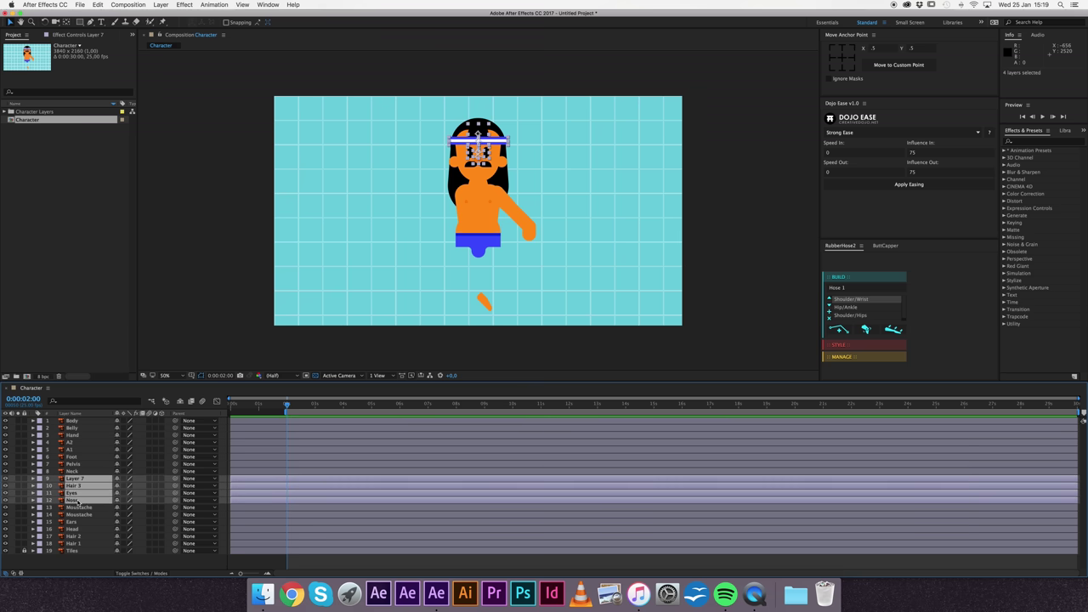
Step: Add a Null Object at the character's nose and move it down the layer stack
right_click(223, 508)
mouse_move(281, 497)
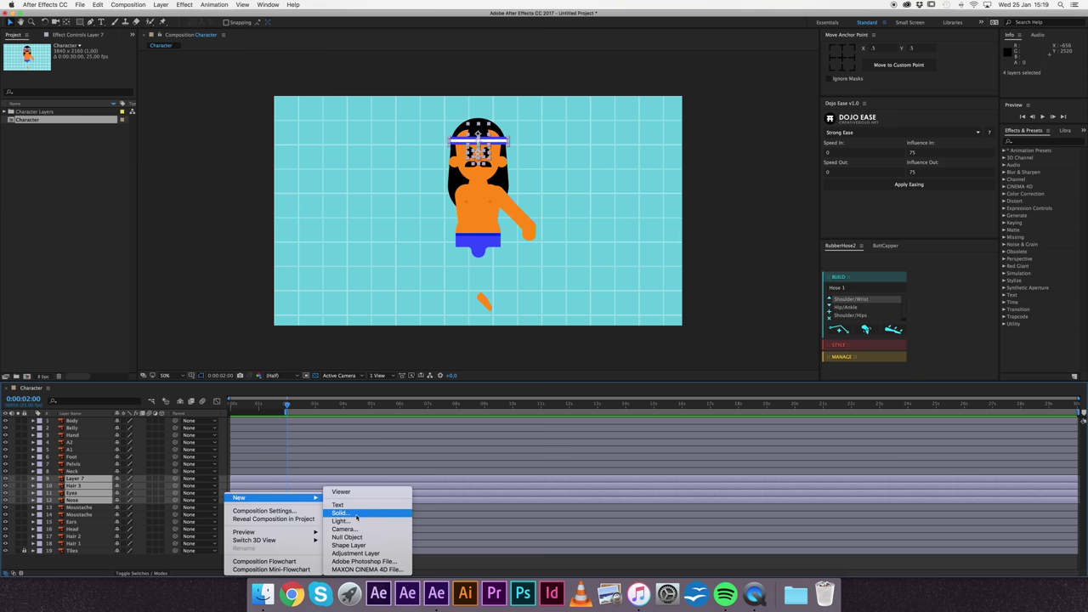
left_click(352, 537)
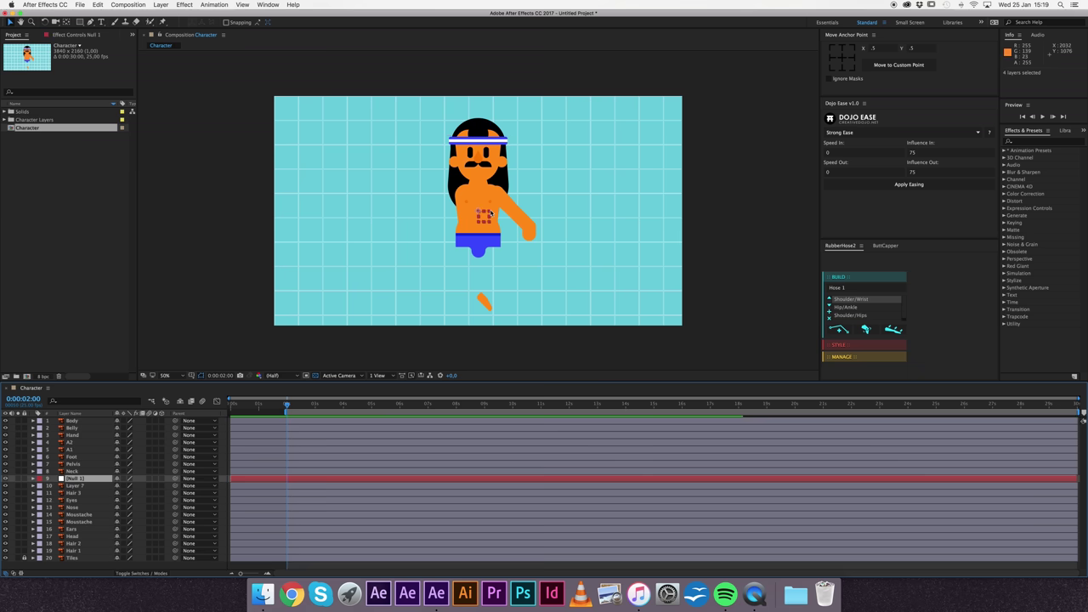
scroll(489, 212, "up", 2)
left_click_drag(492, 290, 491, 194)
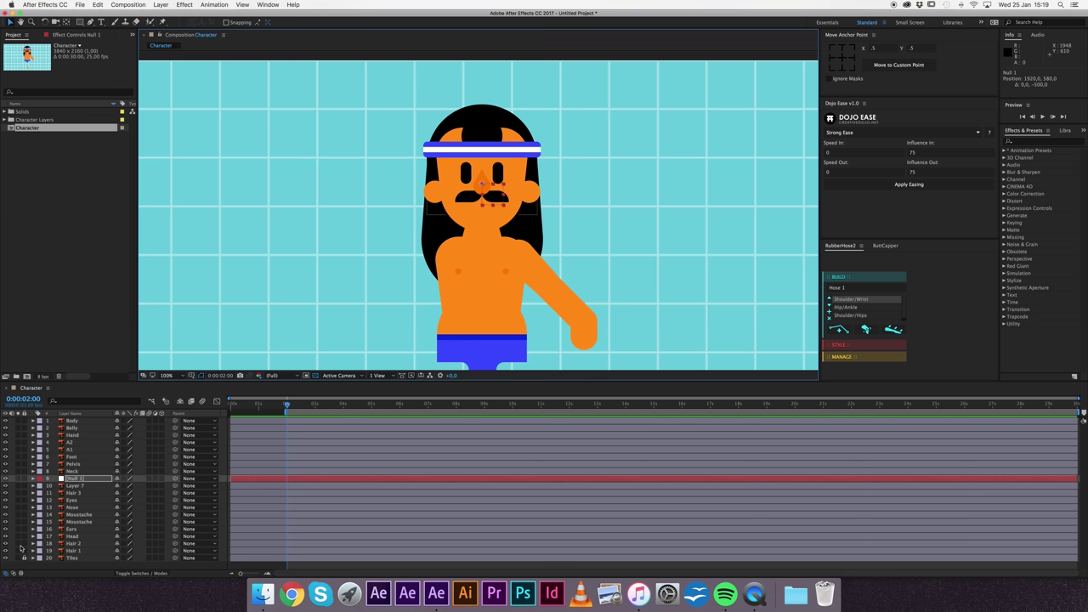
key("ctrl+bracketleft")
key("ctrl+bracketleft")
key("ctrl+bracketleft")
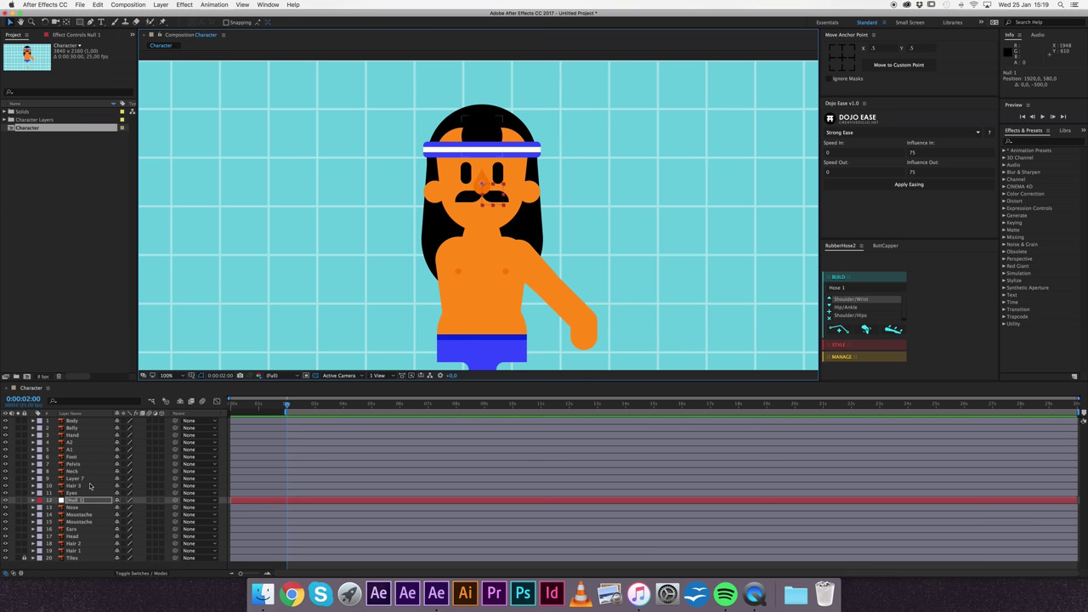
key("ctrl+bracketleft")
key("ctrl+bracketleft")
key("ctrl+bracketleft")
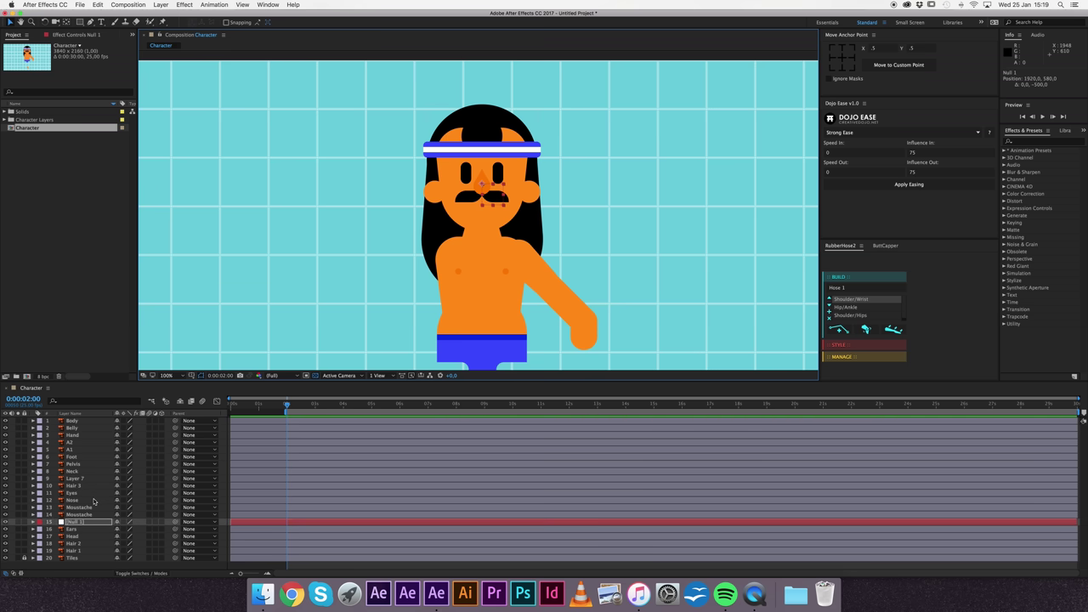
Step: Parent the face layers from Moustache up to Layer 7 to Null 1, label them Dark Green, and select Null 1 and Ears
left_click(87, 514)
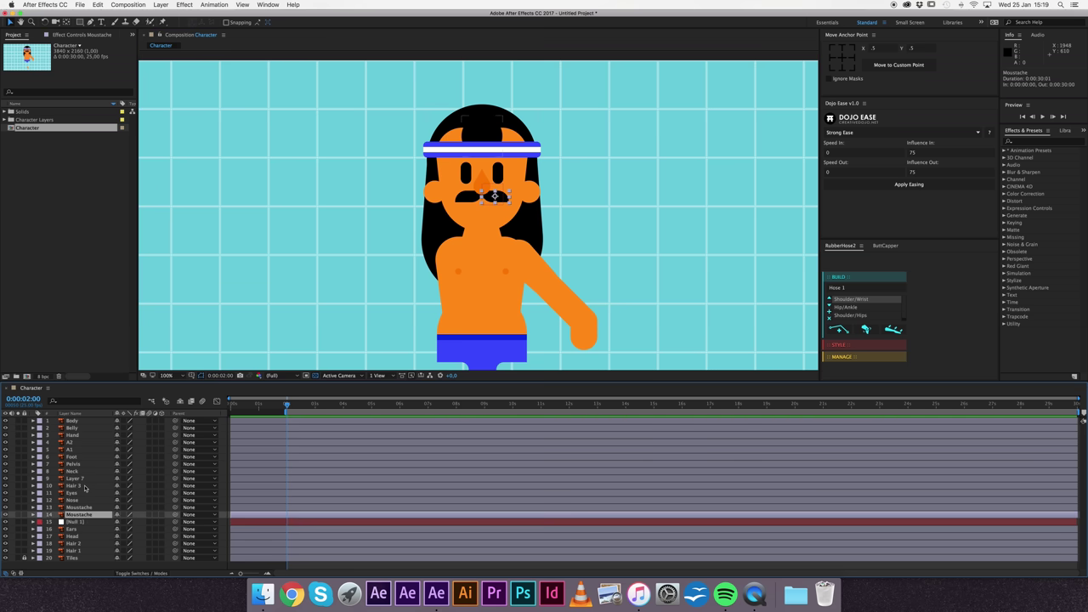
left_click(85, 487, "shift")
left_click(86, 480, "shift")
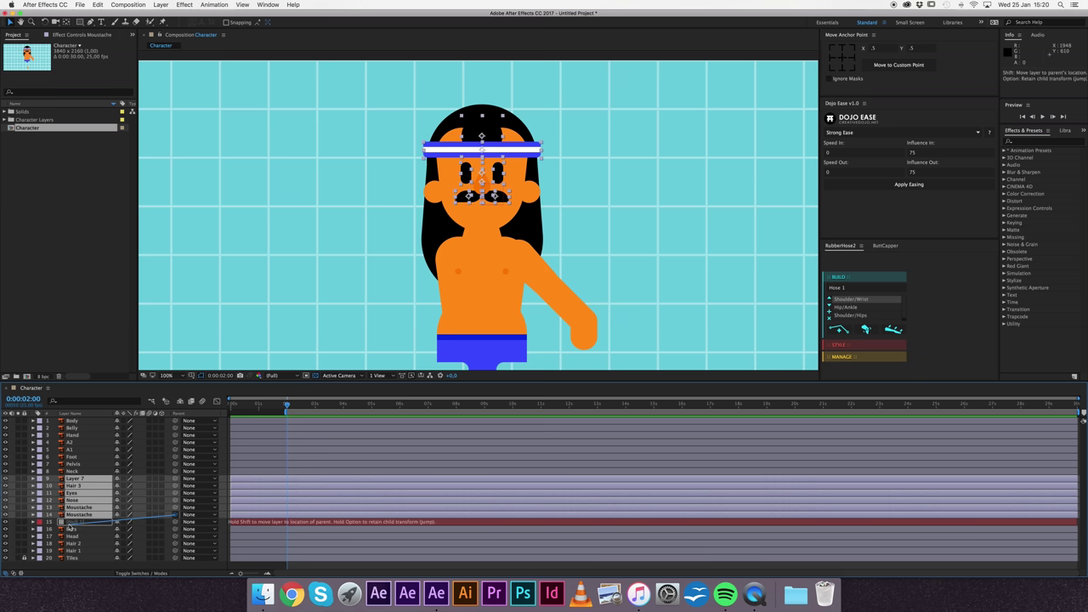
left_click_drag(175, 515, 75, 521)
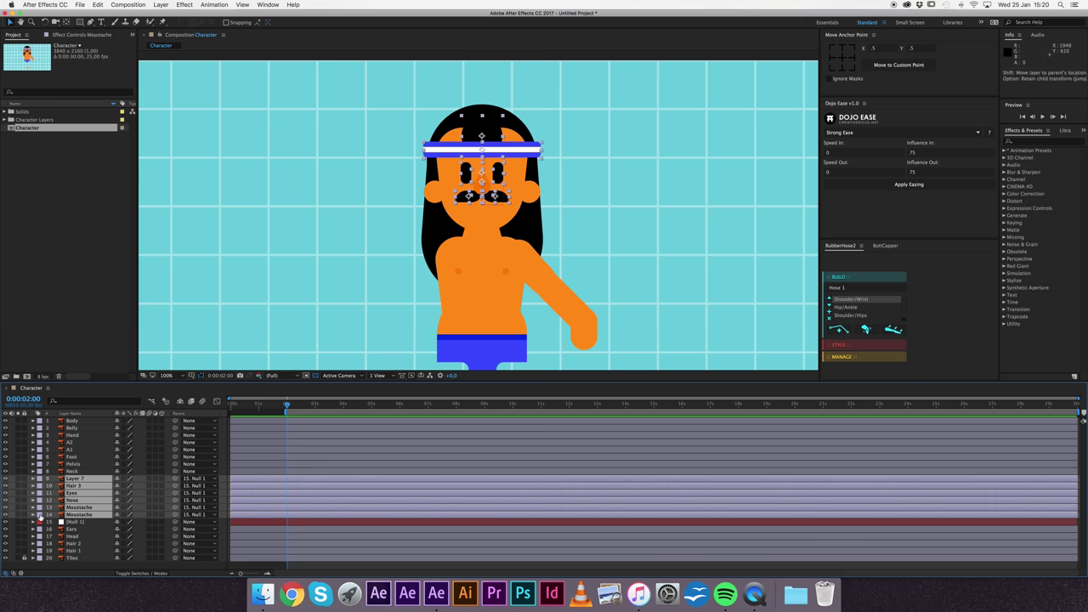
left_click(40, 522)
left_click(75, 570)
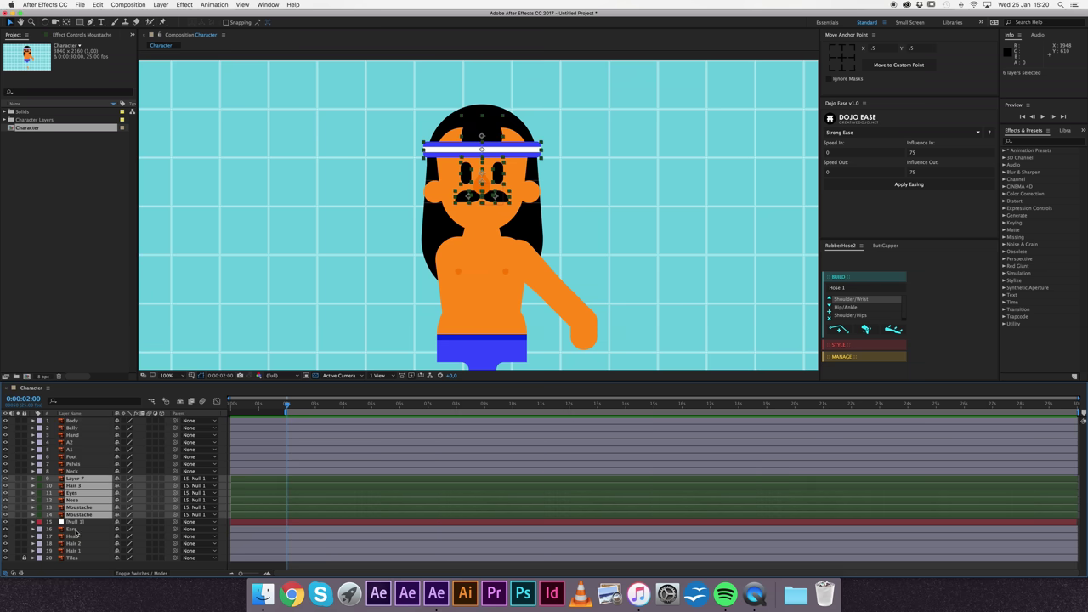
left_click(77, 522)
left_click(74, 529, "shift")
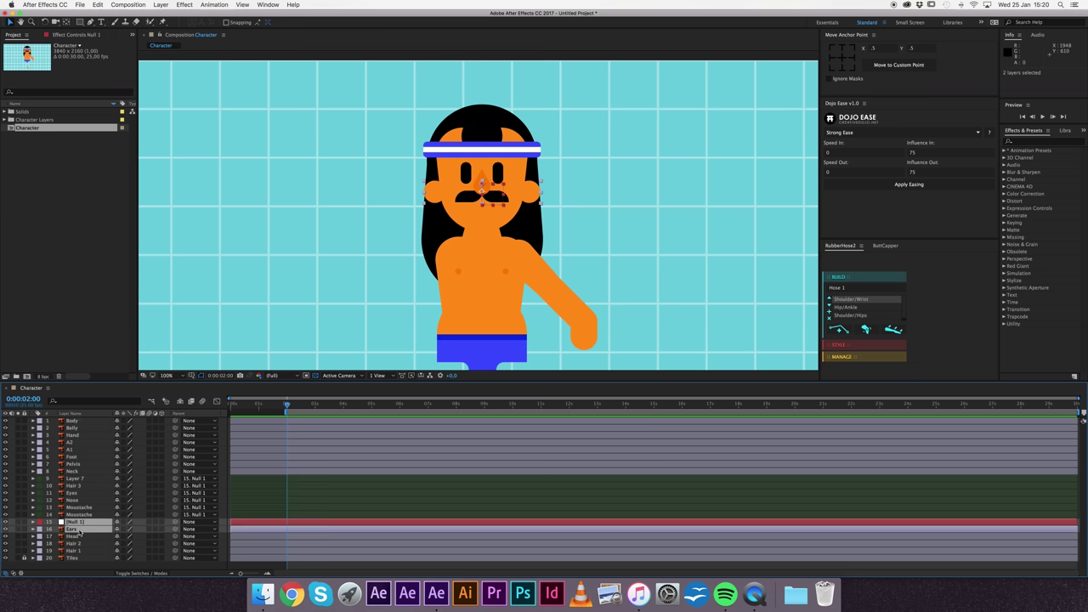
Step: Parent Null 1, Ears, Hair 2 and Hair 1 to the Head layer
left_click_drag(168, 529, 73, 536)
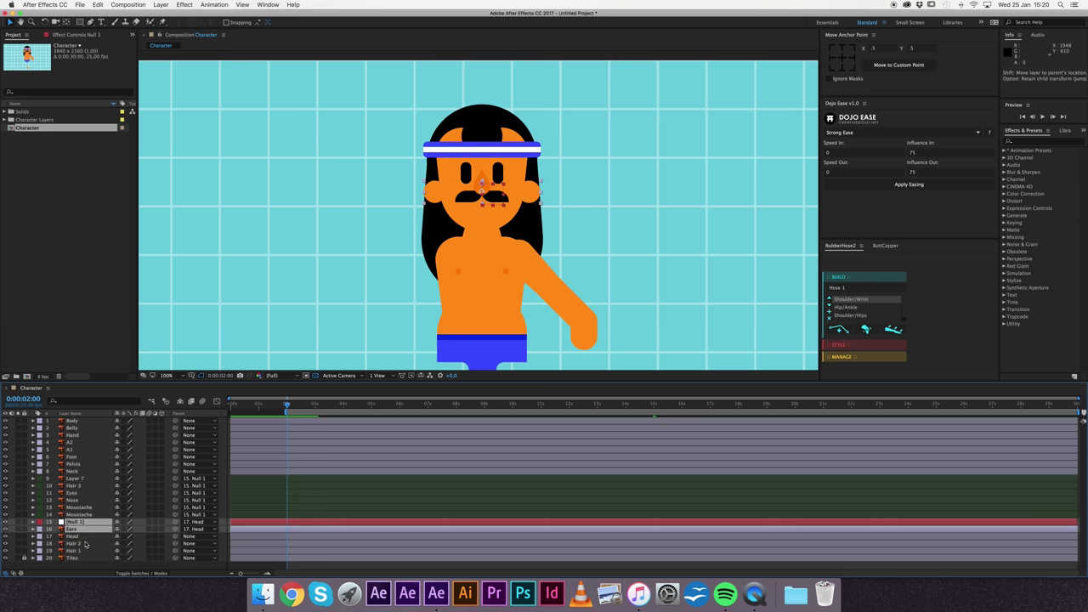
left_click(73, 543)
left_click(80, 553, "shift")
left_click_drag(176, 550, 73, 538)
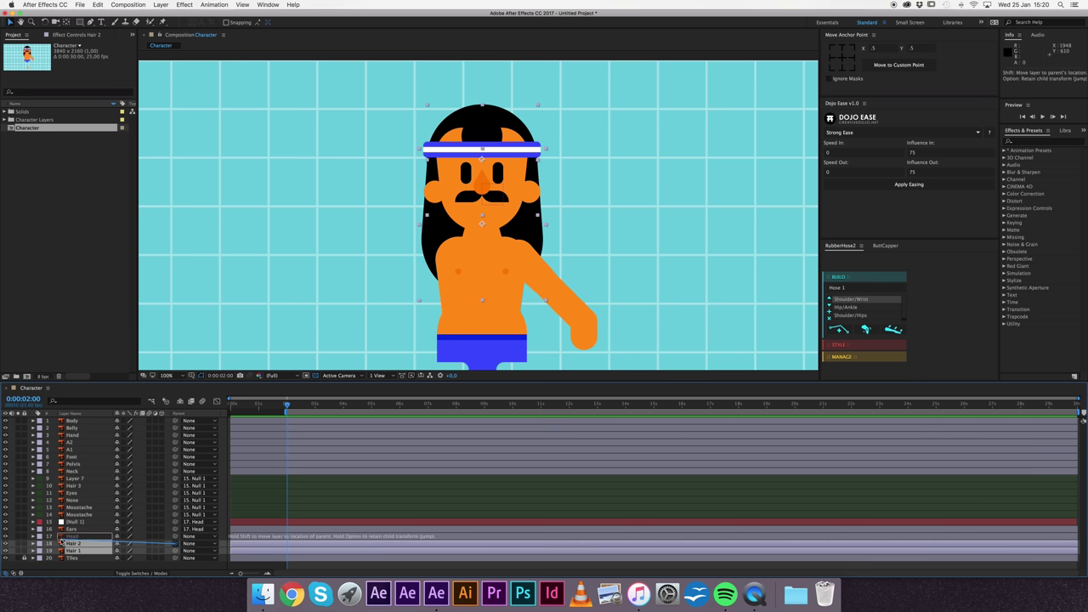
Step: Move the Head layer's anchor point down to the neck
left_click(73, 537)
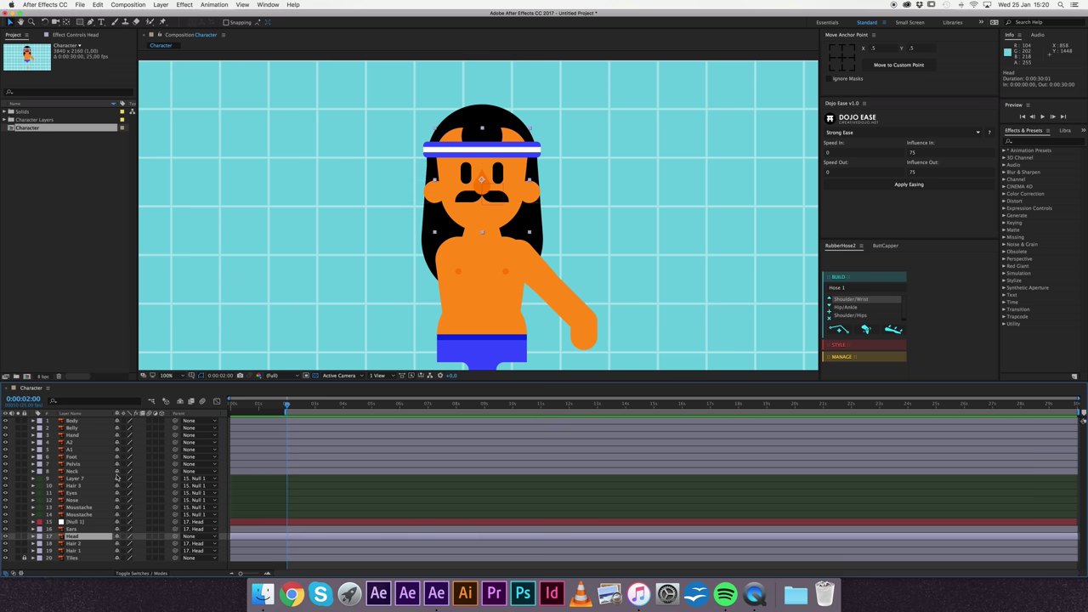
key("y")
left_click_drag(490, 185, 495, 226)
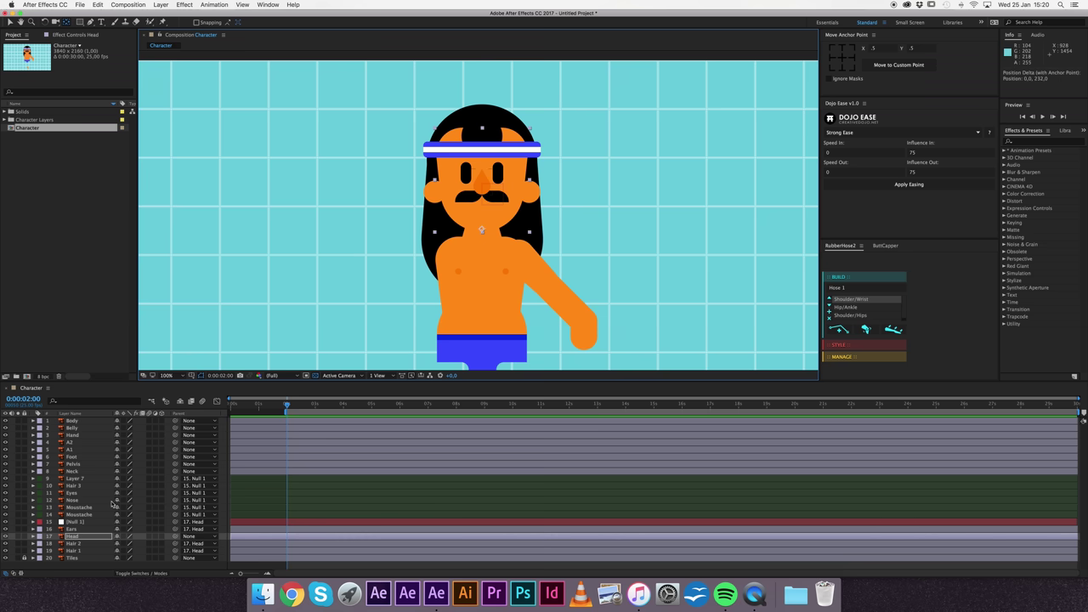
Step: Parent Neck to Body, then parent Body and Belly to Pelvis
left_click(75, 471)
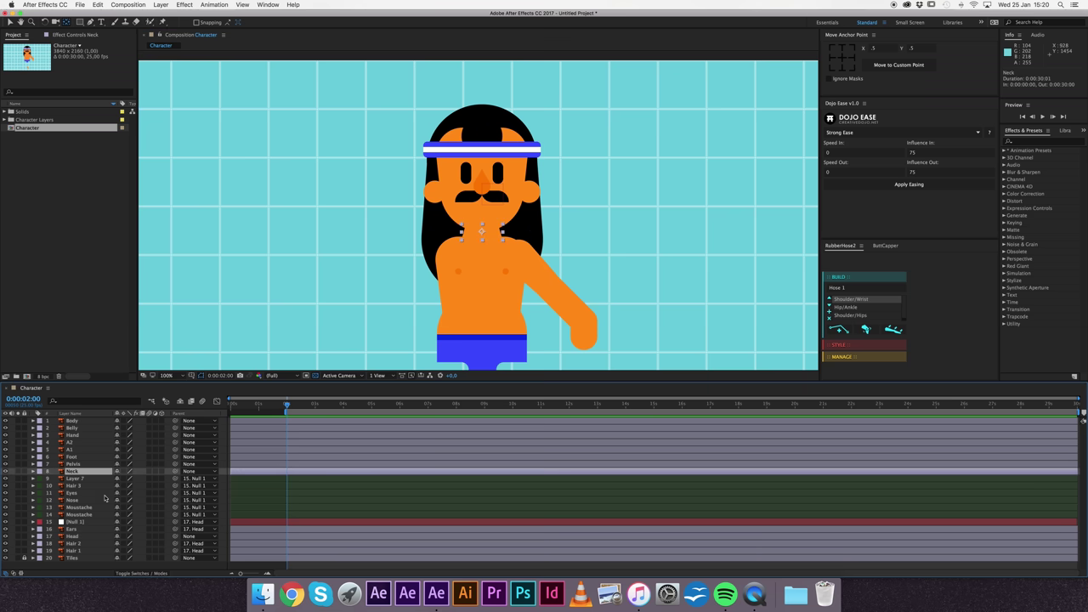
left_click_drag(175, 473, 88, 423)
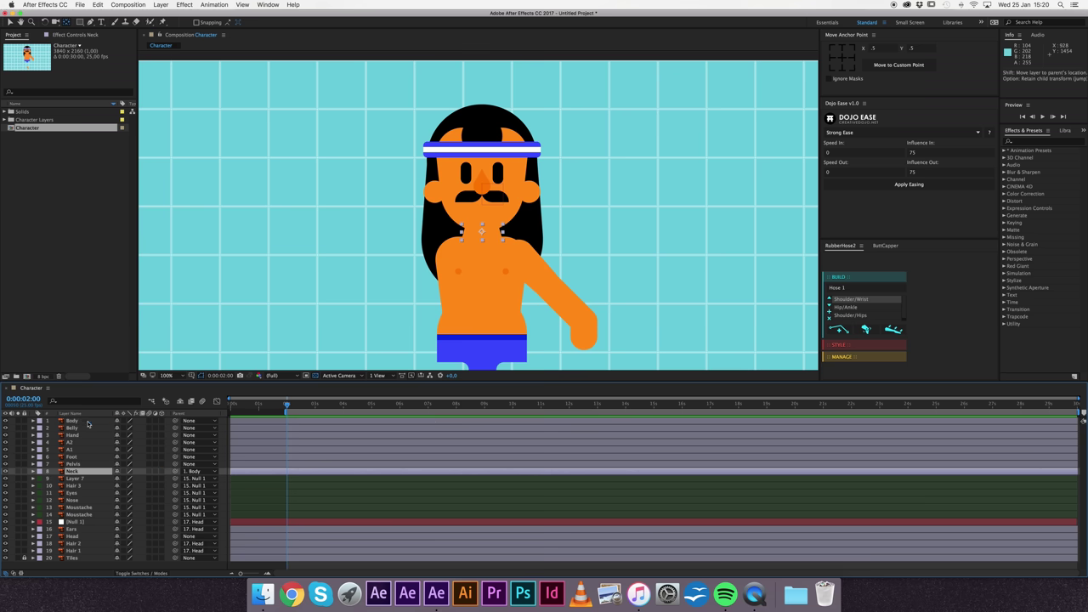
left_click(85, 427)
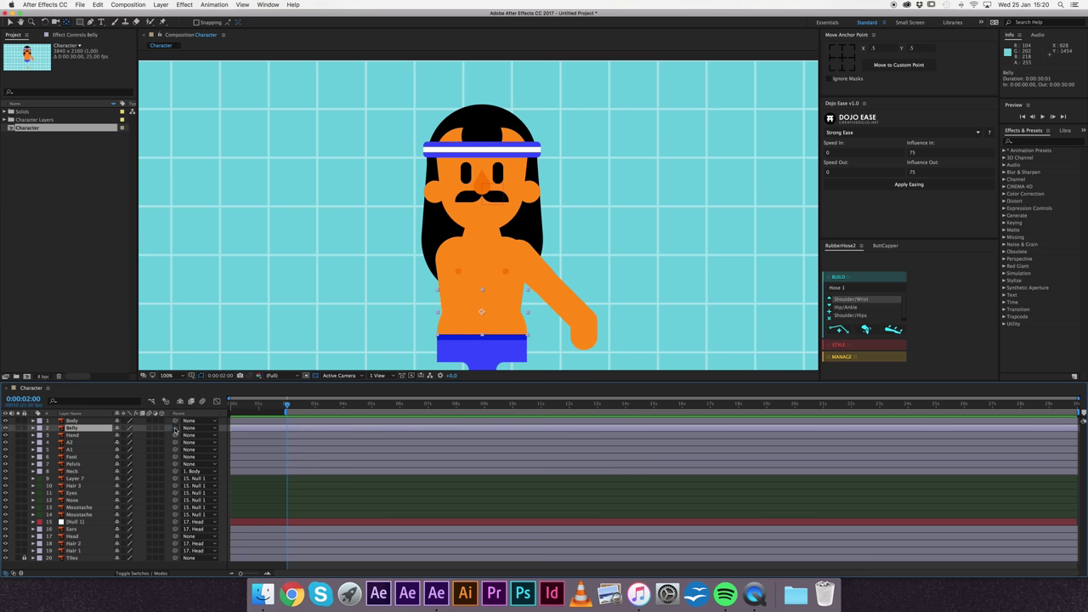
left_click(85, 421, "shift")
left_click_drag(175, 429, 90, 465)
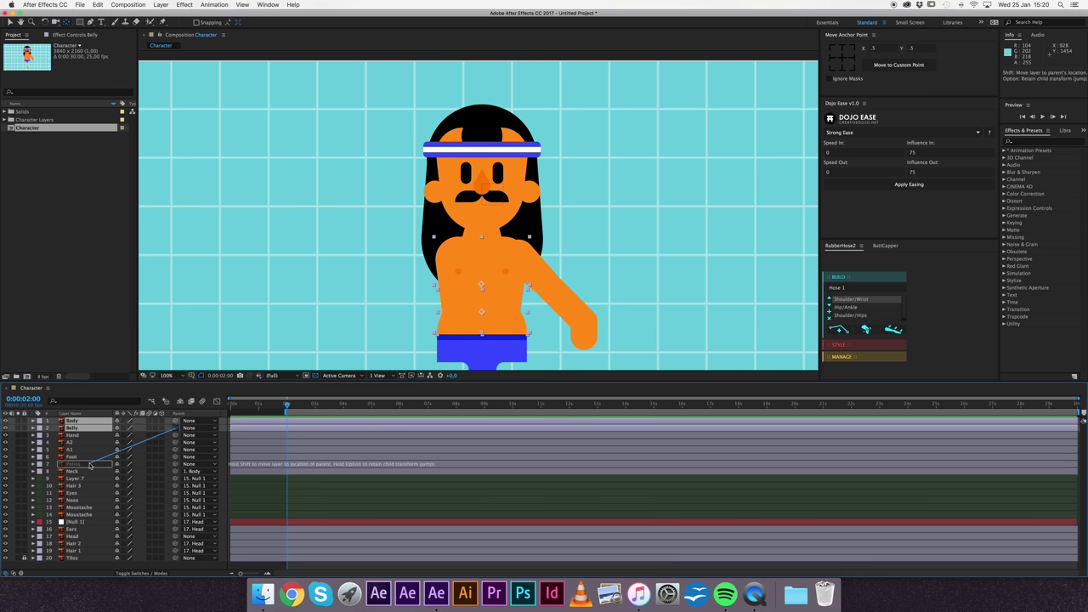
Step: Move Hand, A2 and A1 to the top of the stack and parent them to Body
left_click(80, 436)
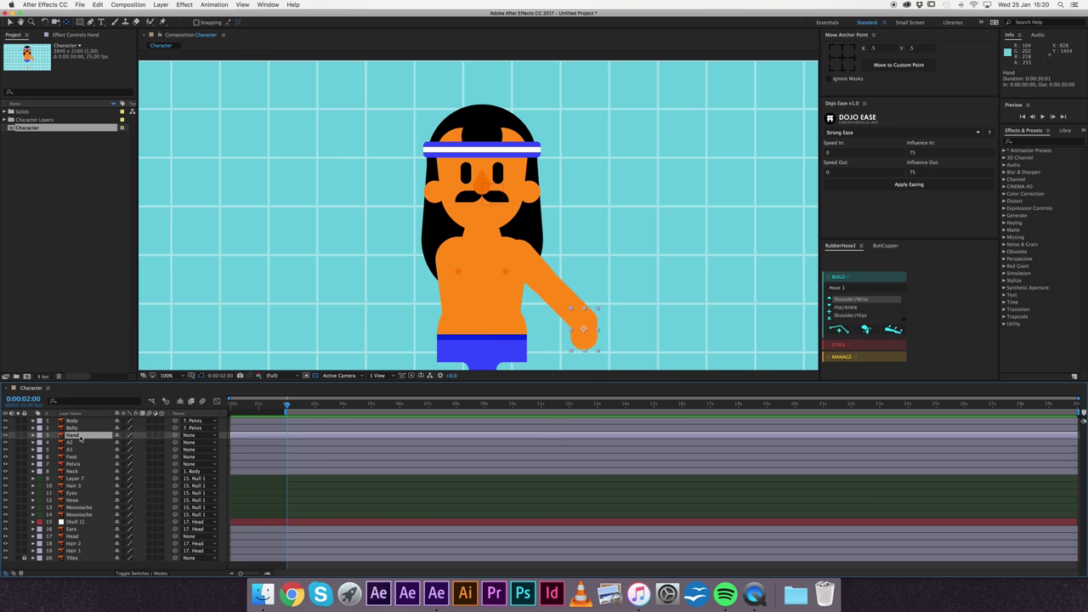
left_click(76, 450, "shift")
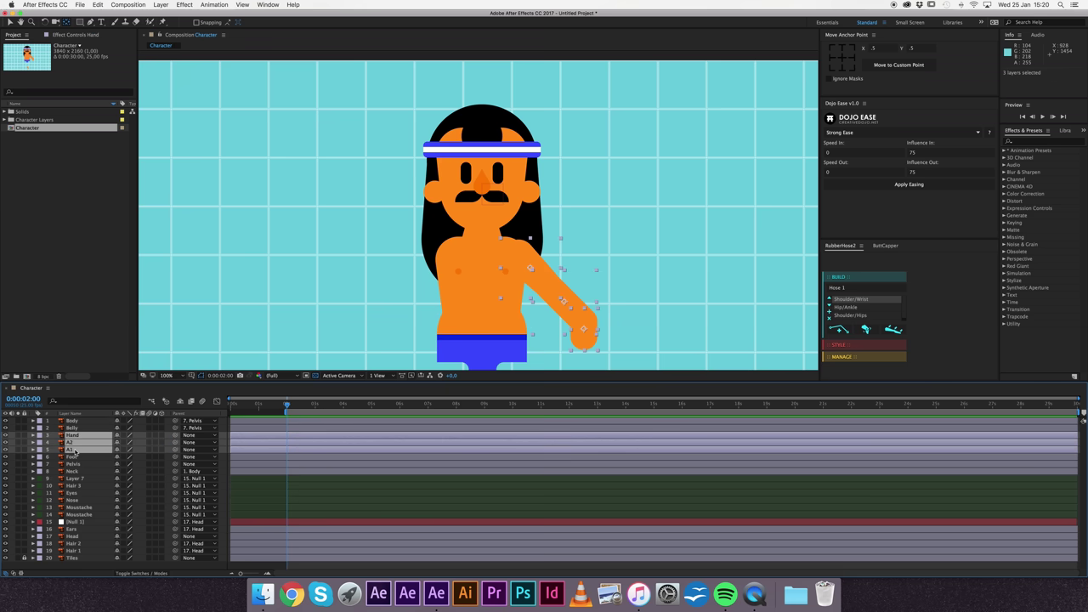
key("super+shift+bracketright")
left_click_drag(174, 435, 86, 444)
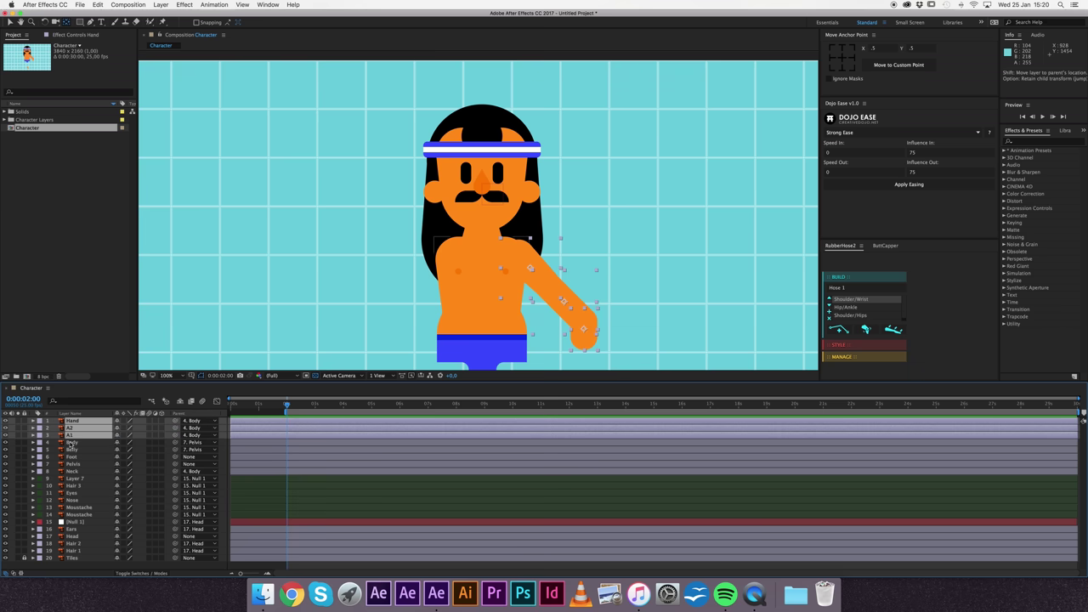
key("comma")
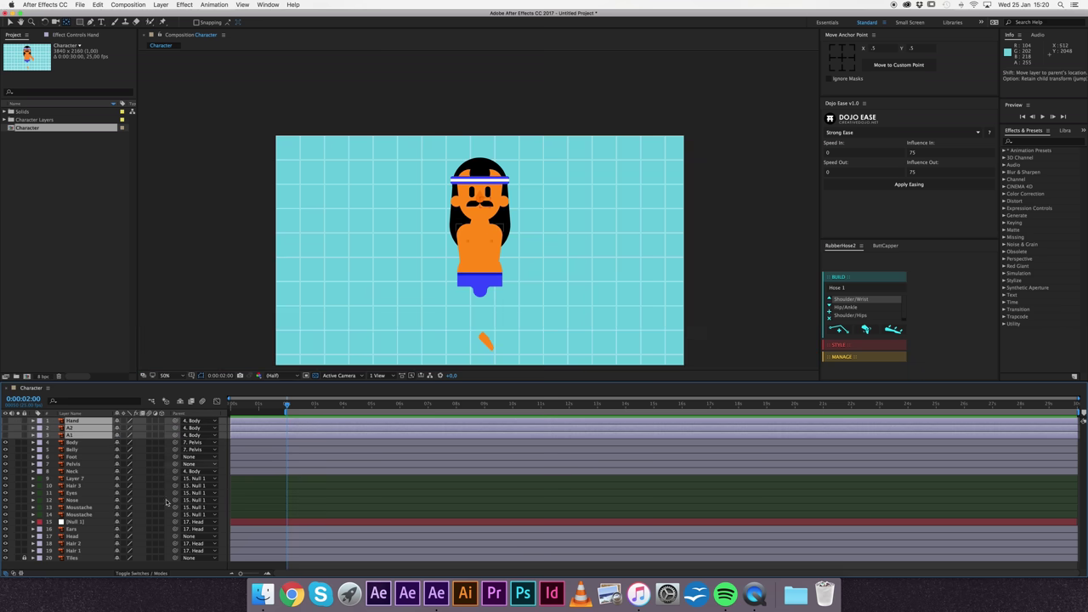
Step: Parent the Foot layer to Pelvis and hide it
left_click(78, 457)
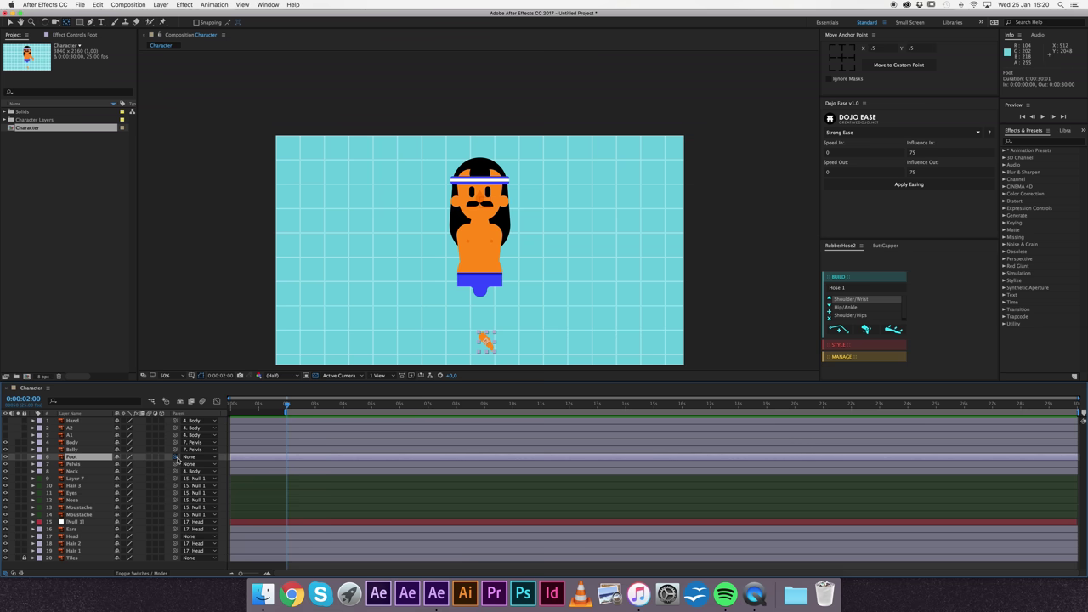
left_click_drag(177, 459, 73, 464)
left_click(6, 457)
Step: Test-drag the Pelvis to check the rig, then undo the move
left_click(75, 464)
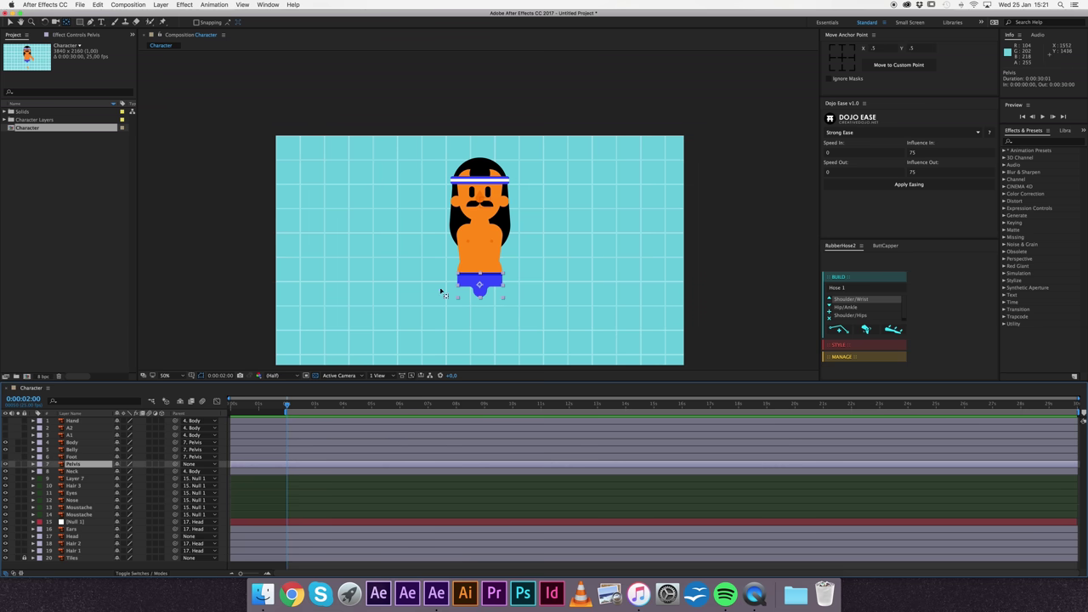
left_click(485, 290)
key("y")
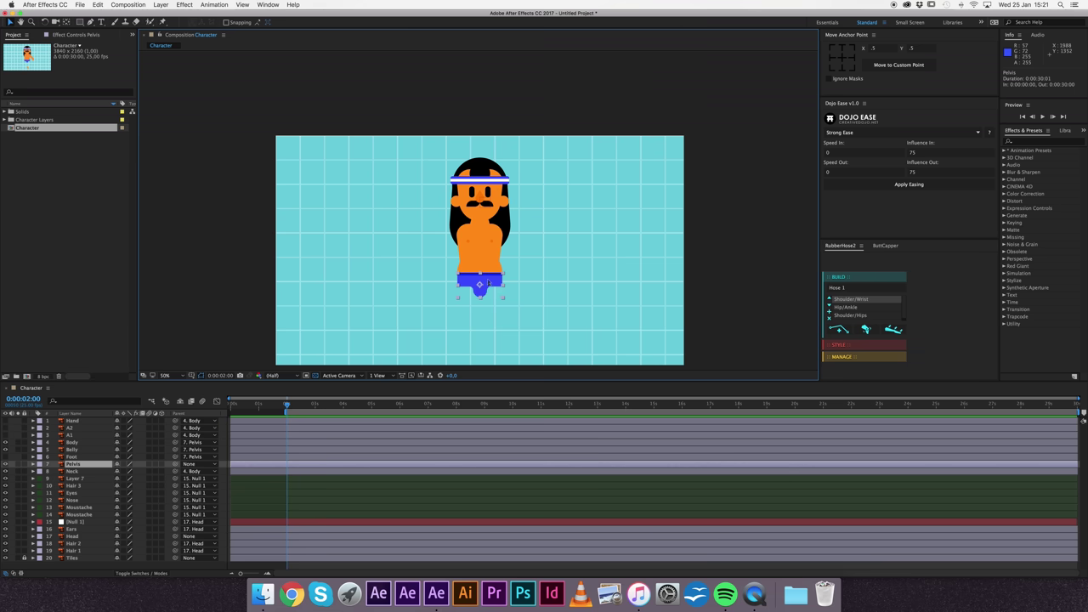
left_click_drag(489, 283, 485, 302)
key("cmd+z")
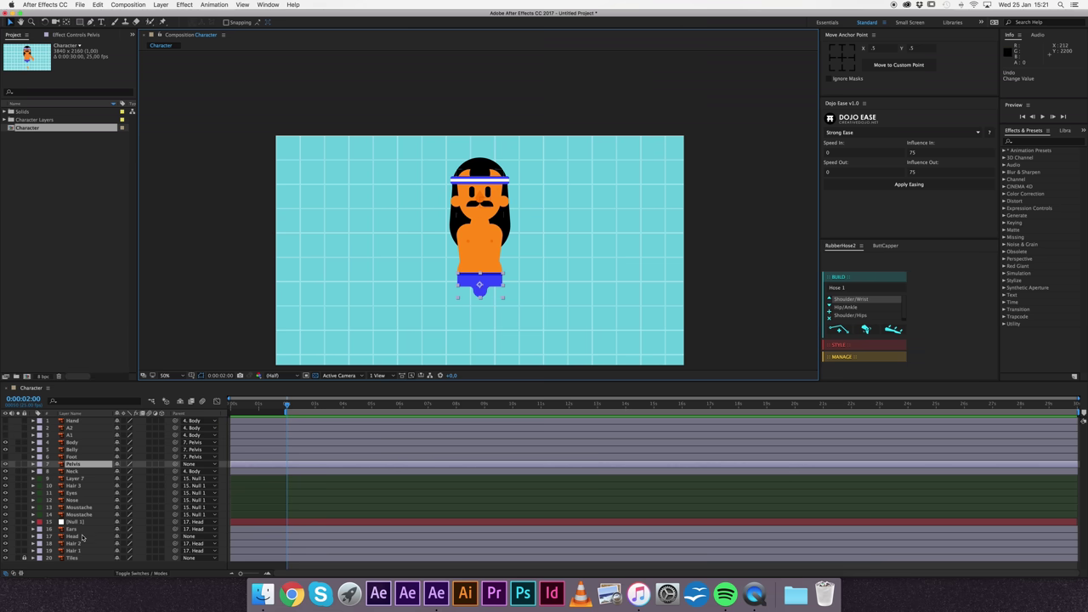
Step: Parent Head to Body and pull the Pelvis down to retest the rig
left_click(82, 538)
left_click_drag(175, 536, 85, 442)
left_click(481, 289)
left_click_drag(481, 291, 483, 305)
Step: Undo the test move, start keyframing Pelvis Position, and hide the Tiles layer
key("cmd+z")
scroll(495, 256, "down", 2)
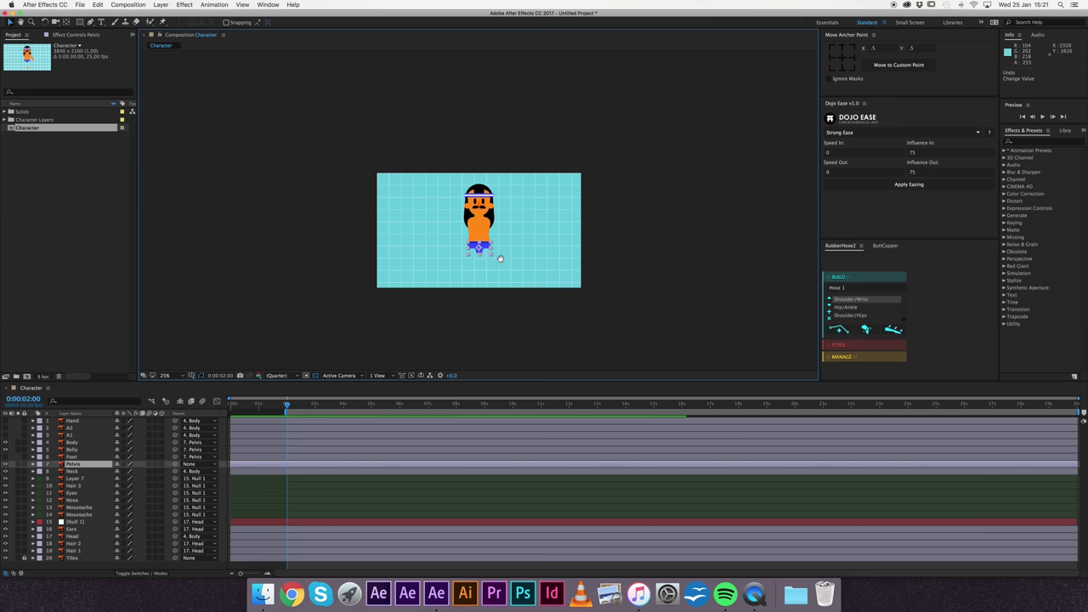
scroll(493, 255, "up", 2)
left_click(83, 465)
key("p")
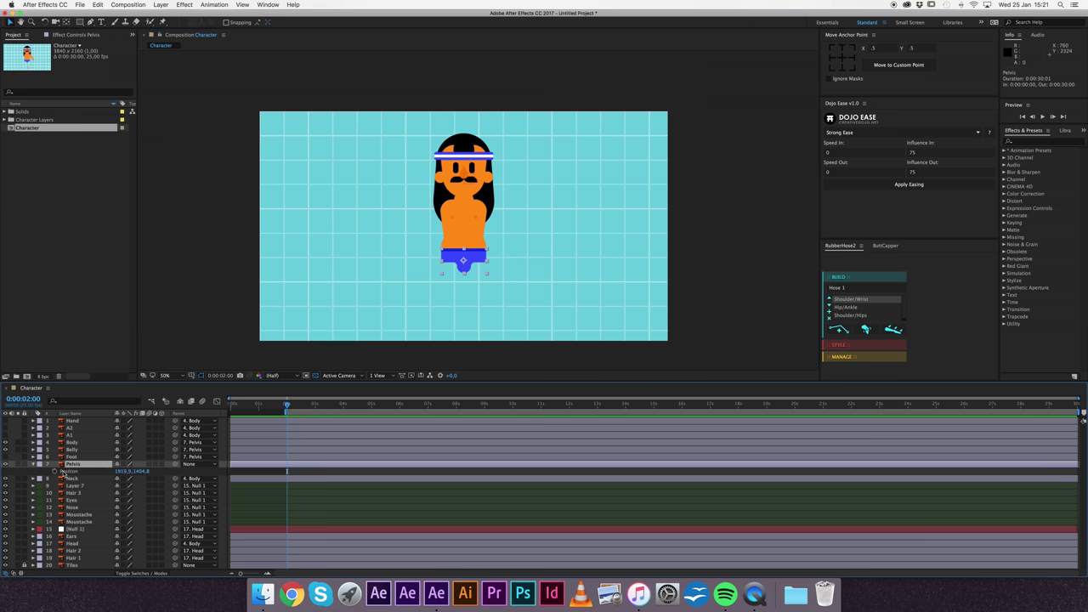
left_click(54, 471)
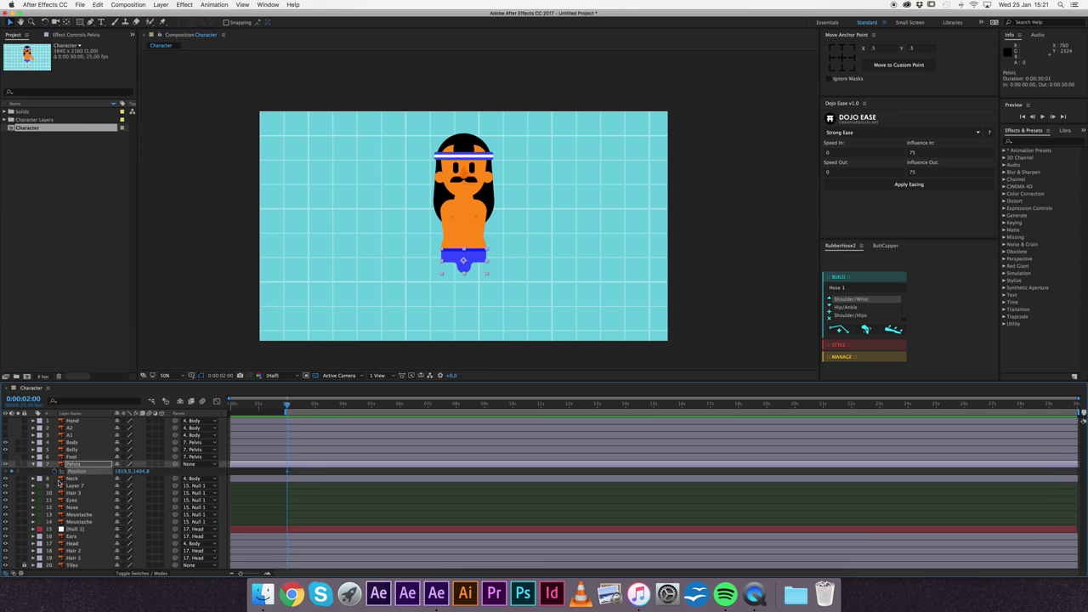
left_click(5, 565)
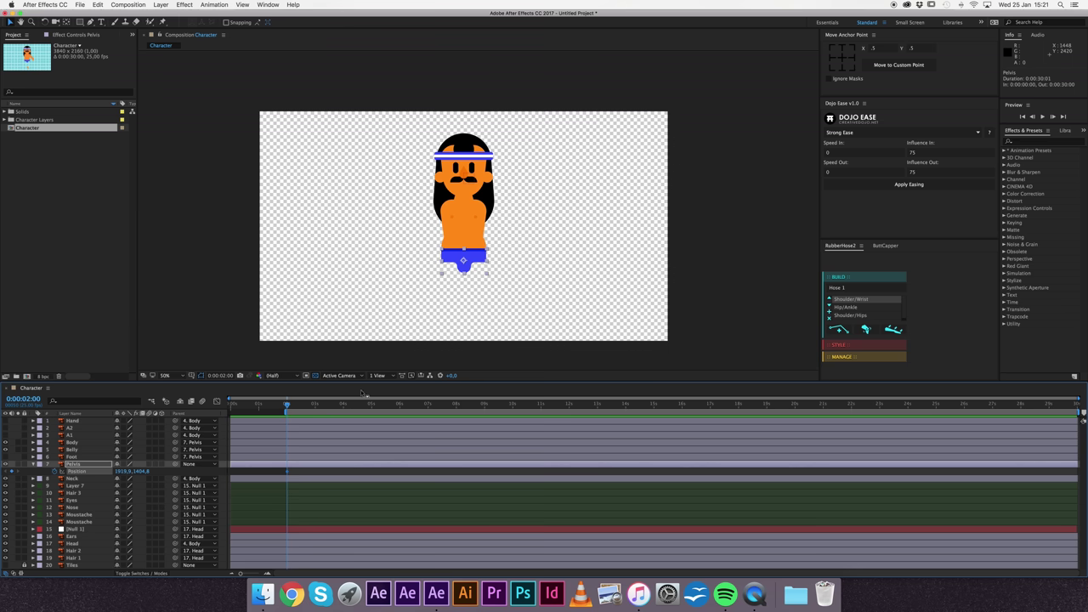
Step: Set the work area end at the scrubbed time and preview it
mouse_move(290, 406)
left_mouse_down()
mouse_move(425, 406)
mouse_move(372, 412)
mouse_move(395, 412)
left_mouse_up()
key("n")
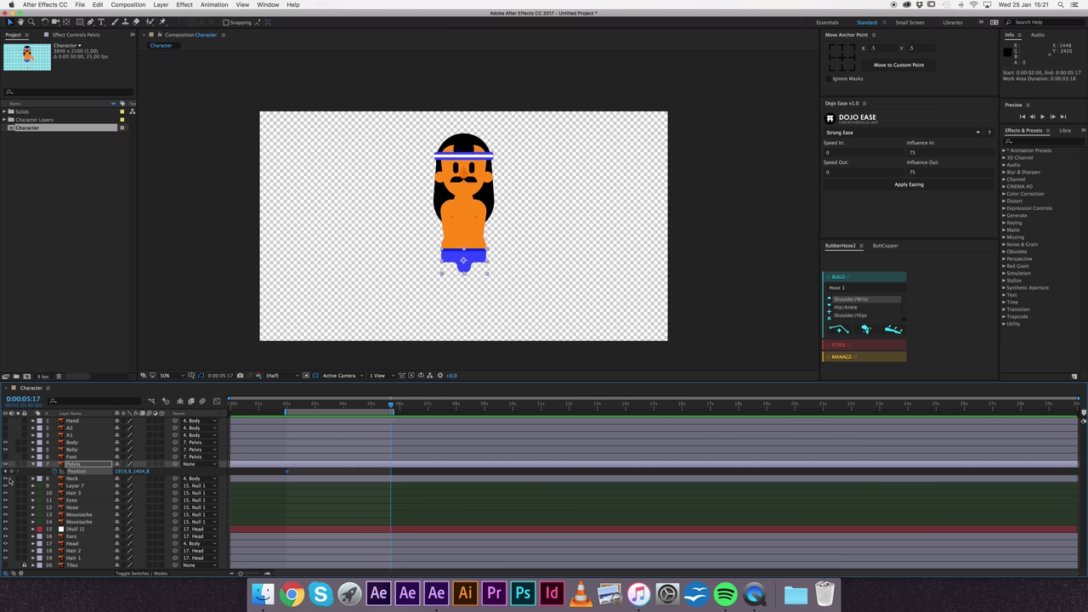
key("space")
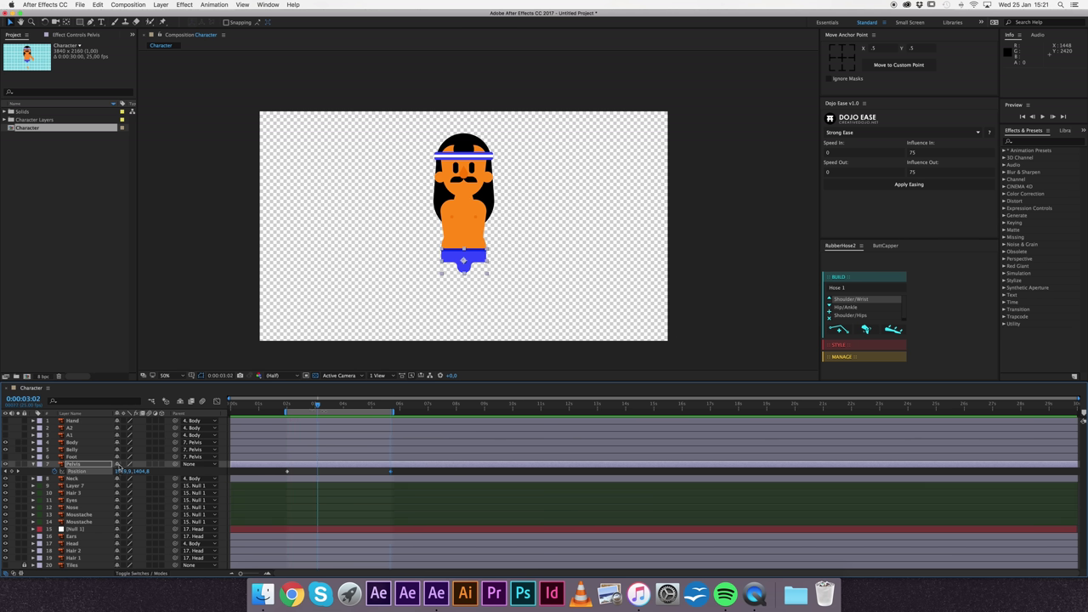
Step: Move the Position keyframe earlier and lower the Pelvis to y 1564.8 at 0:00:02:00
left_click_drag(286, 408, 355, 412)
left_click_drag(390, 471, 325, 471)
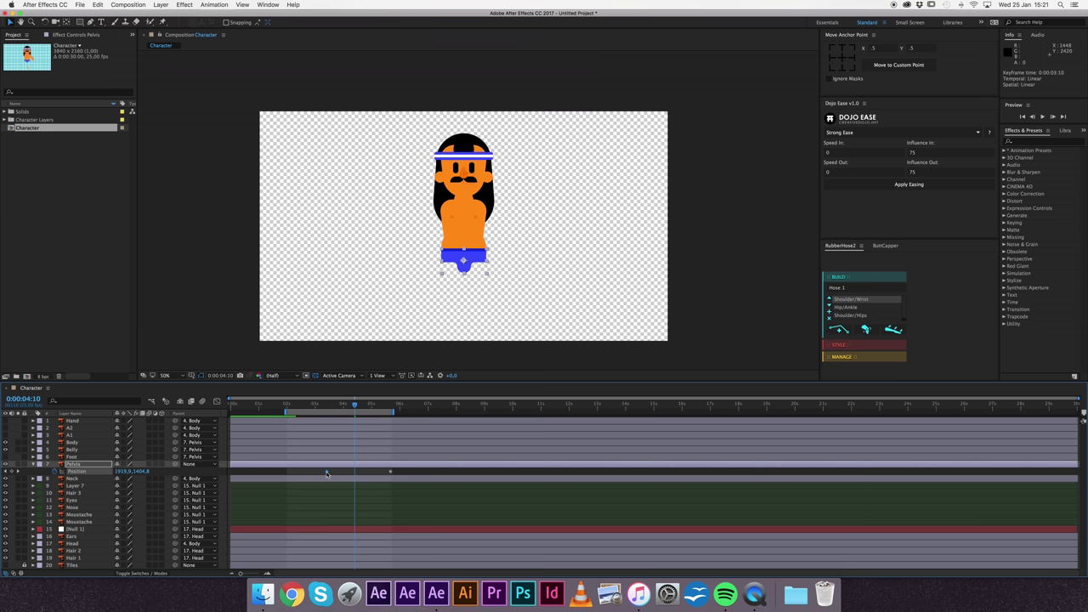
left_click(287, 406)
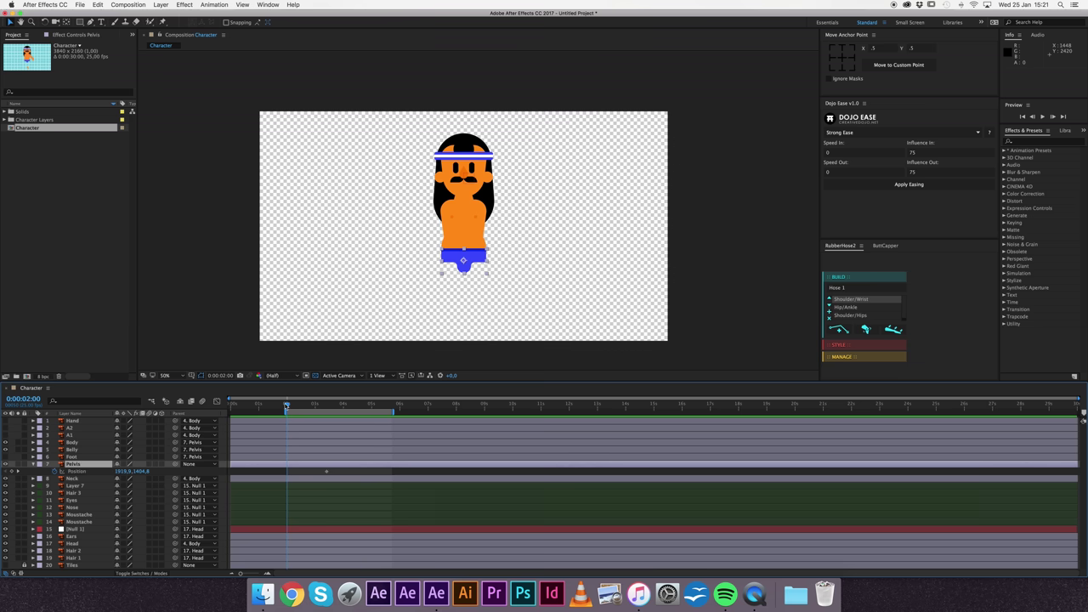
left_click(81, 466)
key("shift+Down")
key("shift+Down")
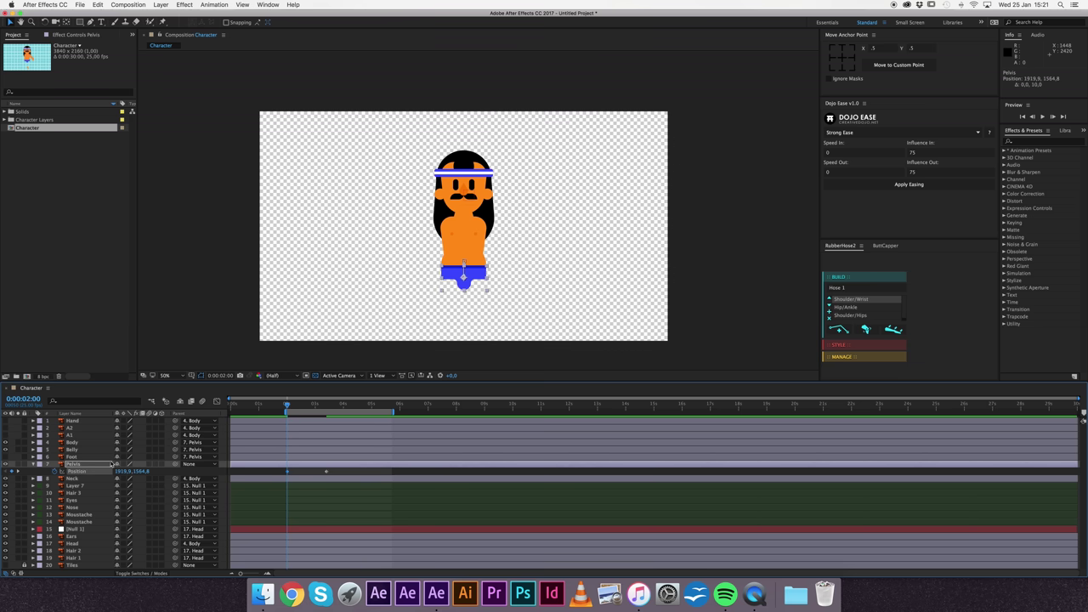
key("space")
key("space")
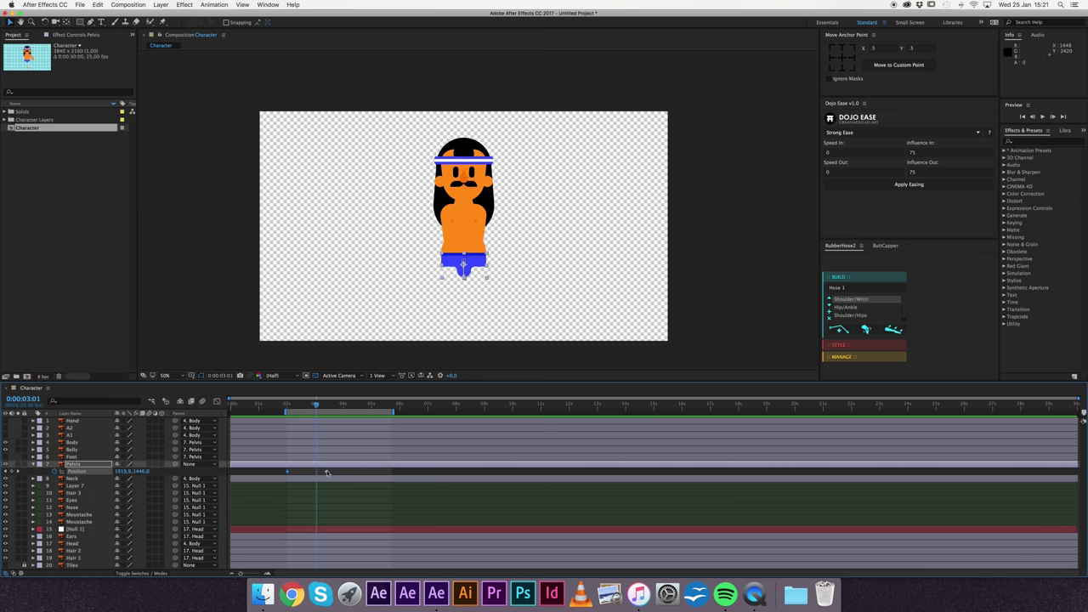
Step: Easy Ease both Pelvis Position keyframes and adjust influence for a ~600 px/sec burst tapering into 3 s
left_click(216, 400)
left_click_drag(359, 436, 240, 422)
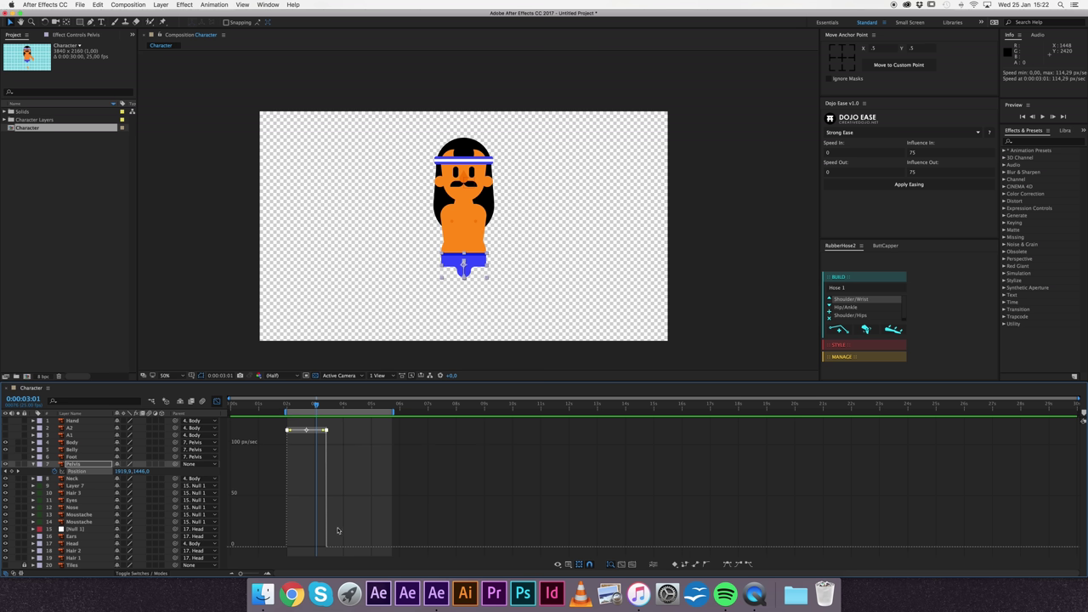
key("F9")
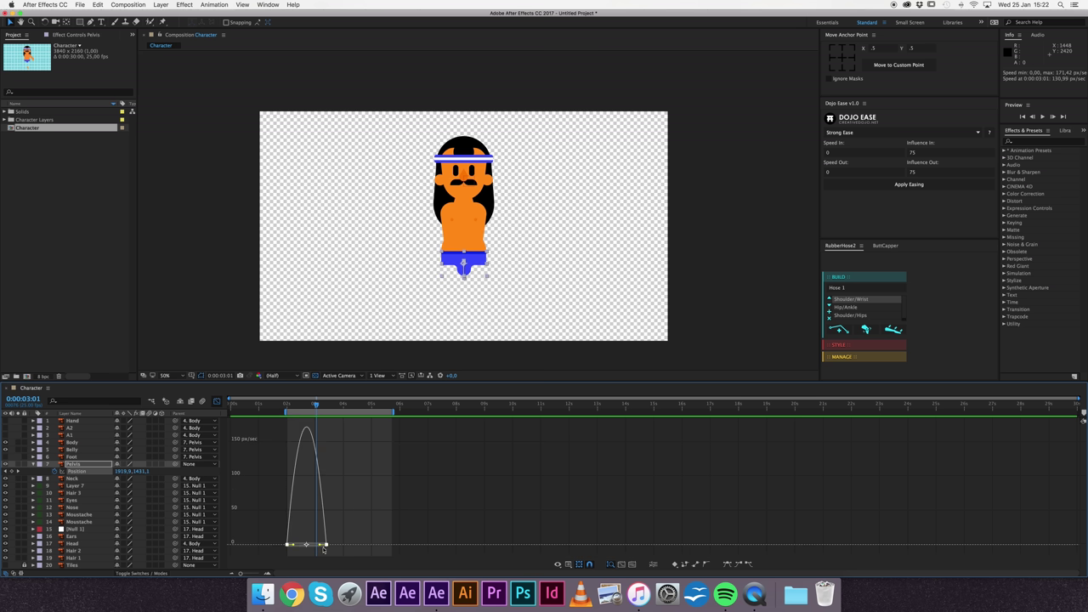
left_click_drag(290, 573, 314, 578)
left_click(430, 521)
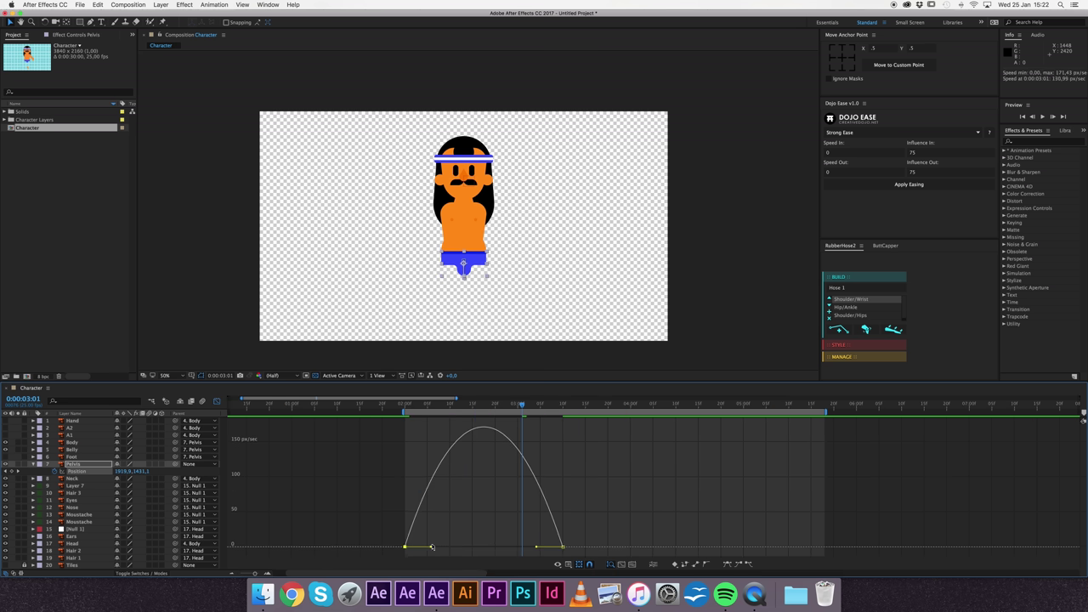
left_click_drag(431, 548, 409, 548)
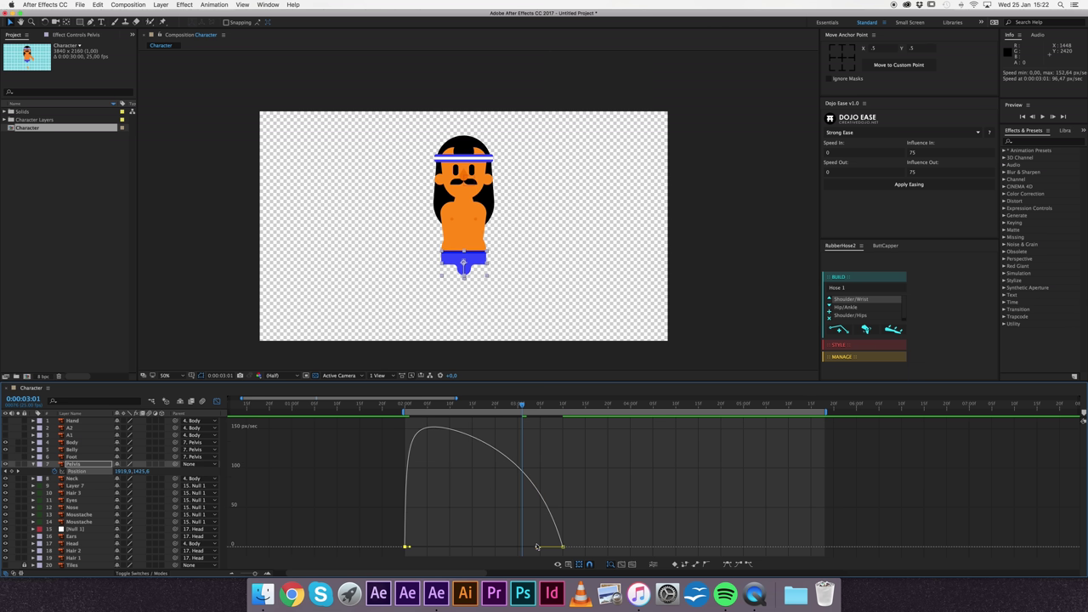
left_click_drag(510, 549, 459, 547)
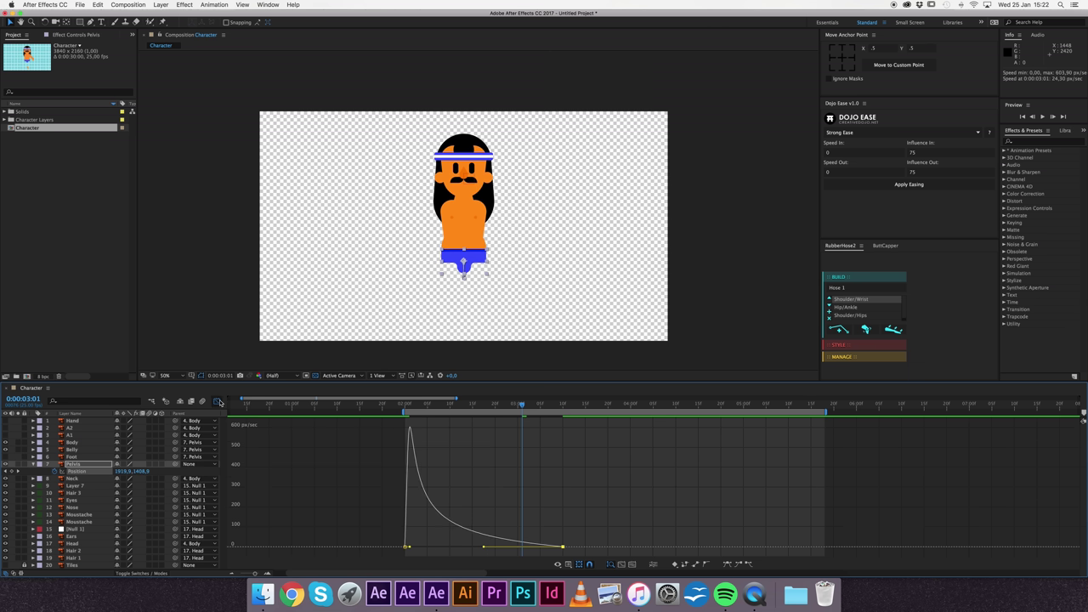
left_click(216, 401)
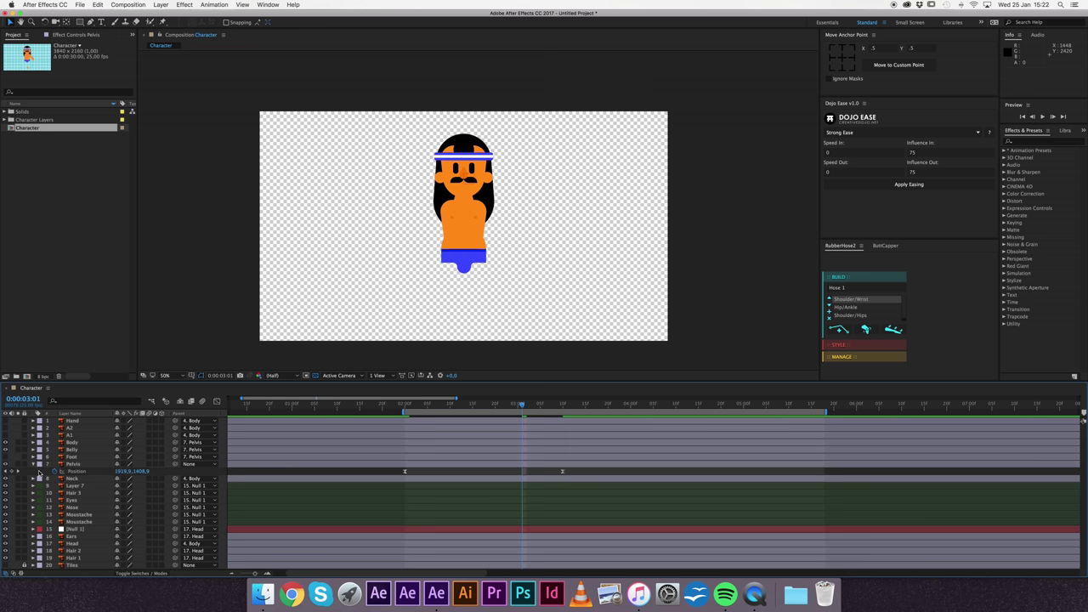
Step: Zoom out and play back the pelvis bounce to inspect it
left_click(370, 269)
key("comma")
key("space")
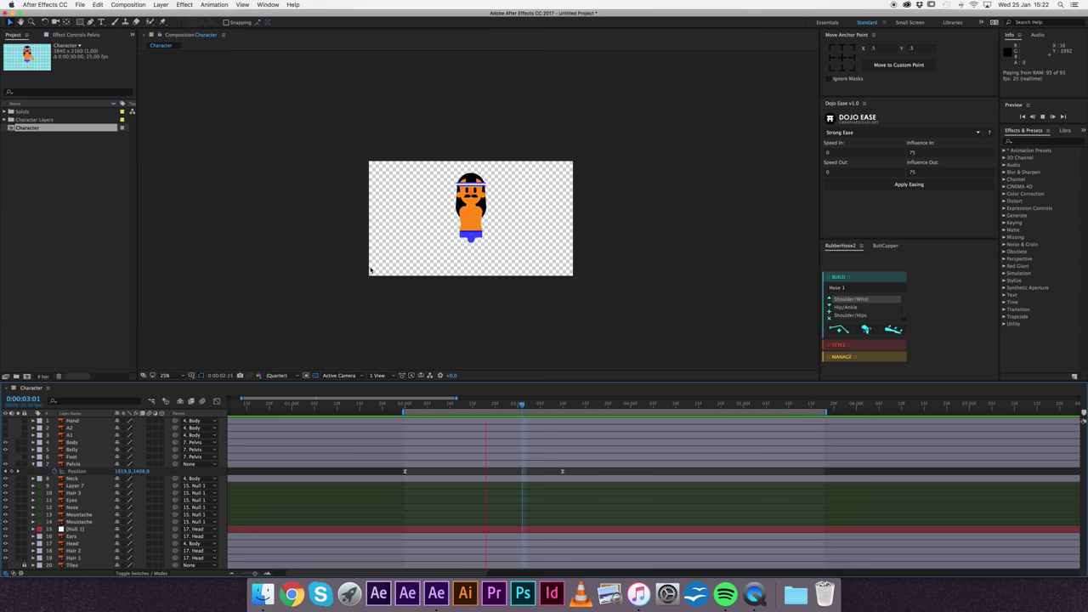
key("space")
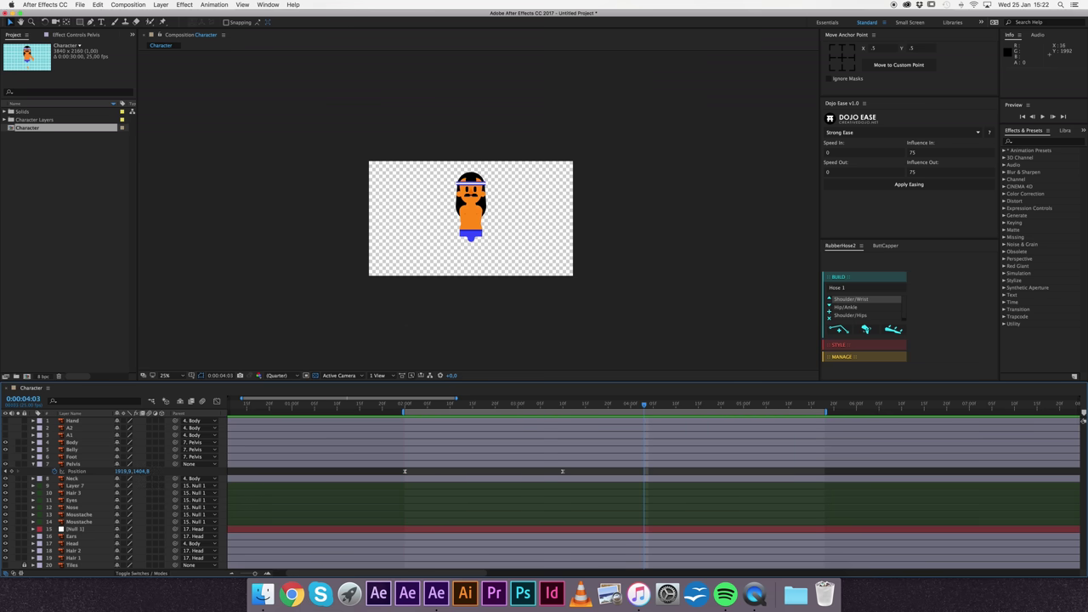
left_click_drag(441, 406, 604, 407)
Step: Add a third Pelvis Position keyframe at 0:00:03:18 returning it to y 1559.4
left_click(76, 464)
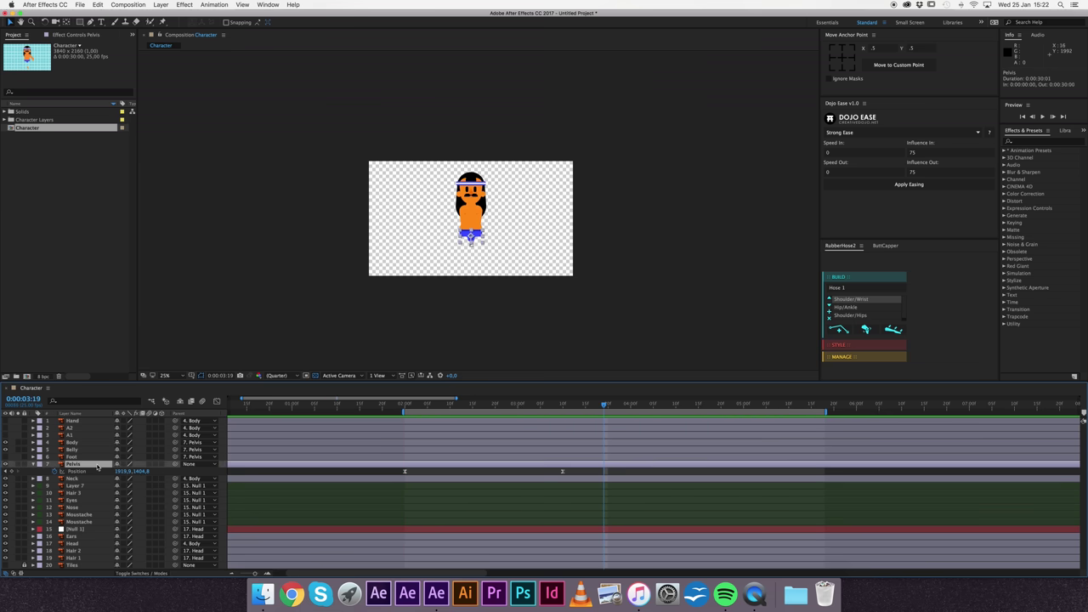
key("shift+Down")
left_click(405, 471)
key("ctrl+c")
key("ctrl+v")
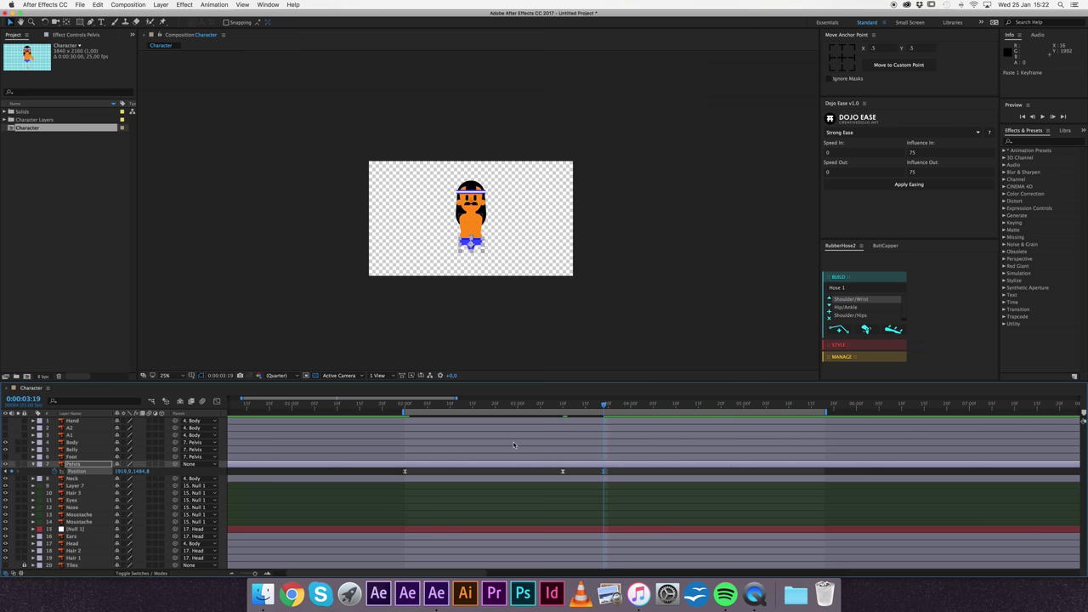
Step: Preview the full bounce and return the time to the first keyframe
key("space")
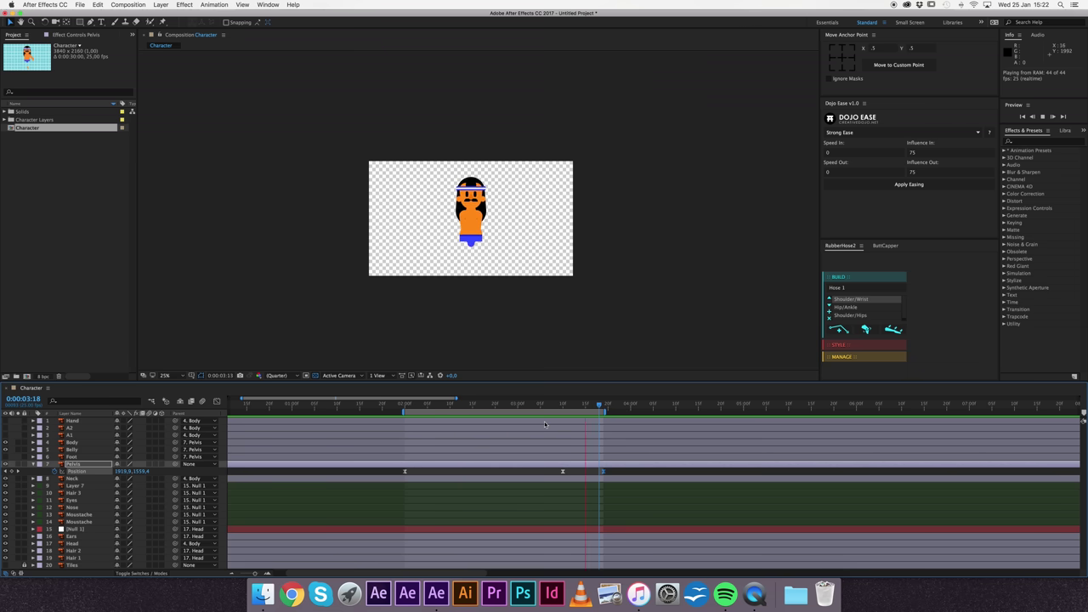
key("space")
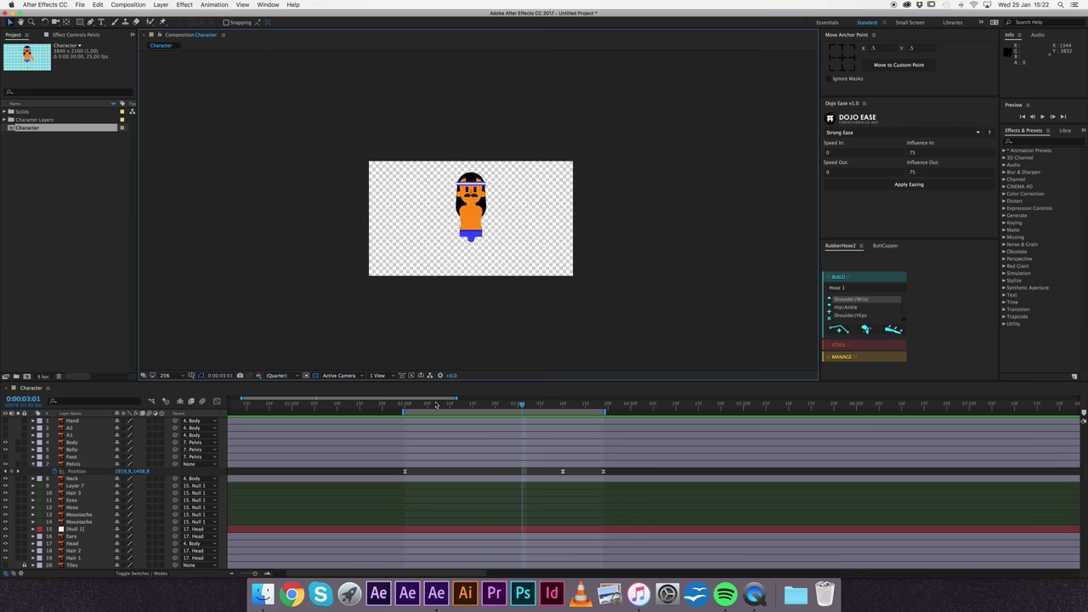
left_click(405, 405)
left_click(98, 463)
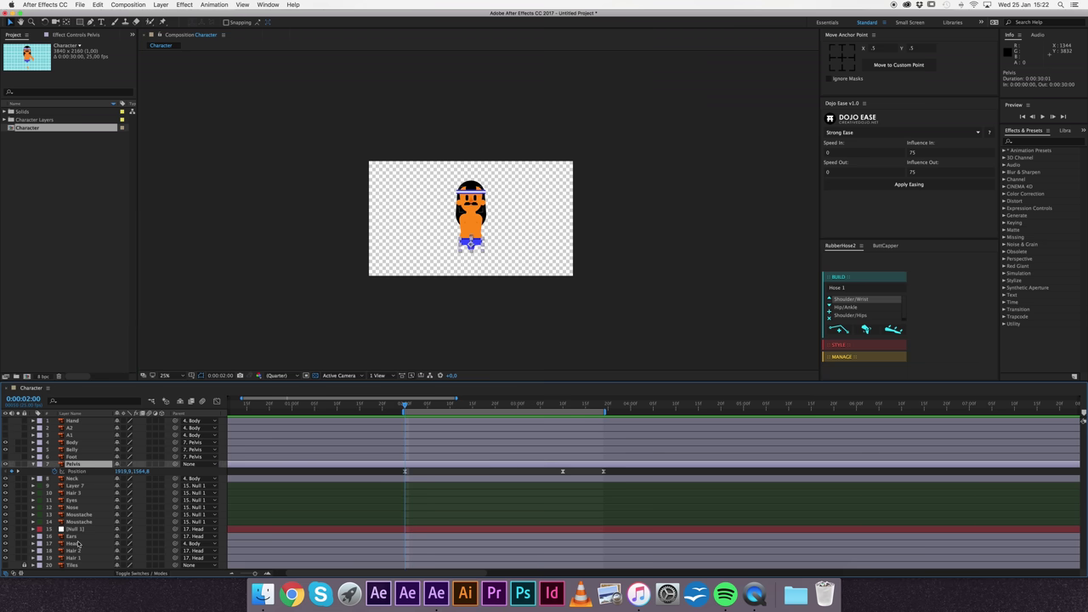
Step: Hide the Hair 1 layer
left_click(73, 543)
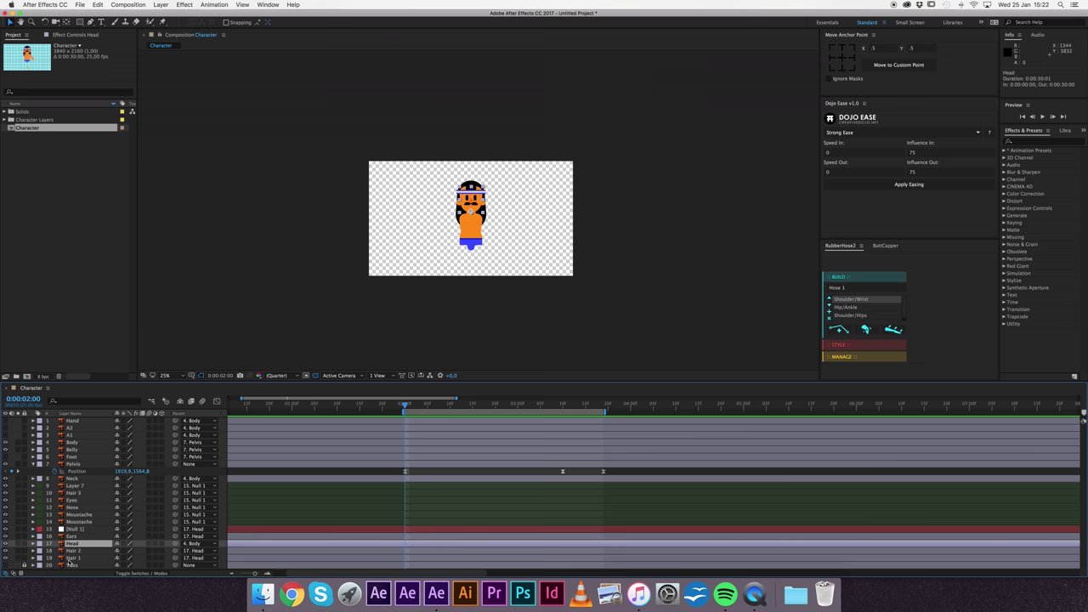
left_click(72, 559)
left_click(6, 559)
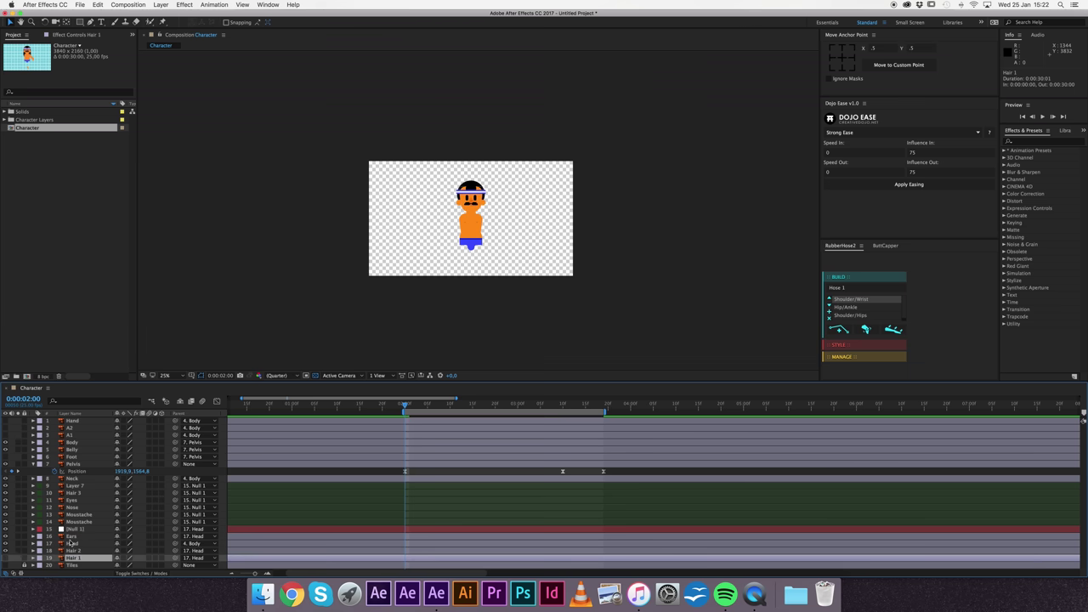
Step: Move the Head Position keyframe to 3:10 and add a lowered keyframe at 3:19
left_click(75, 544)
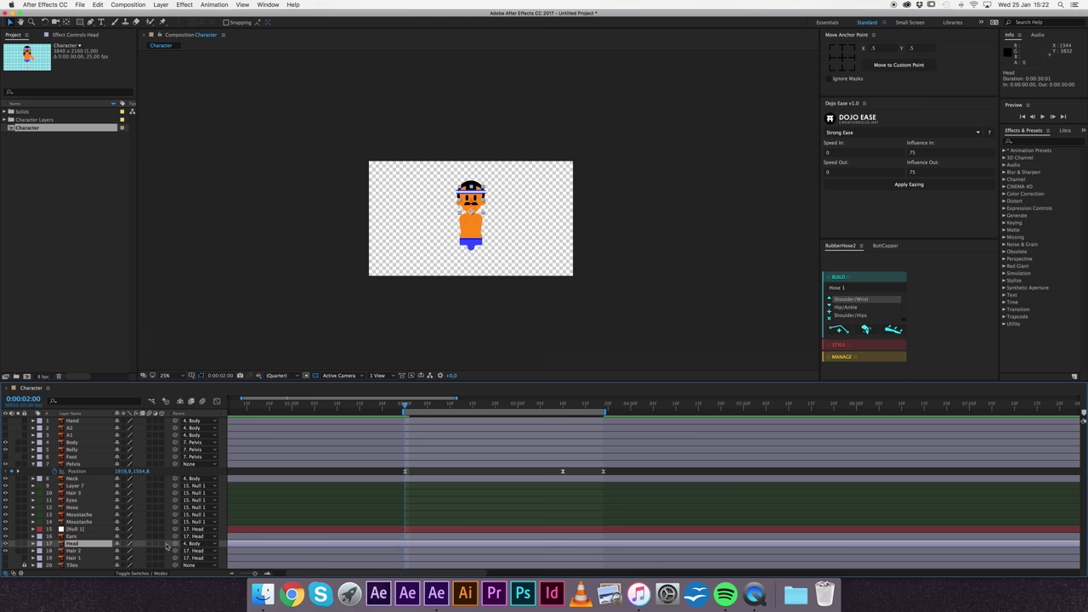
key("p")
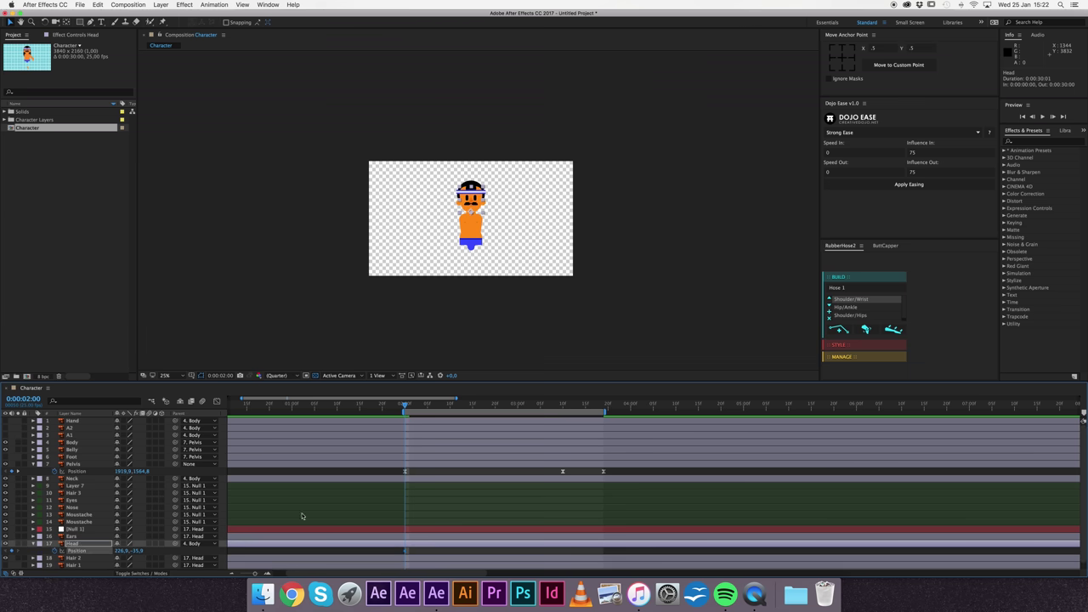
key("Page_Down")
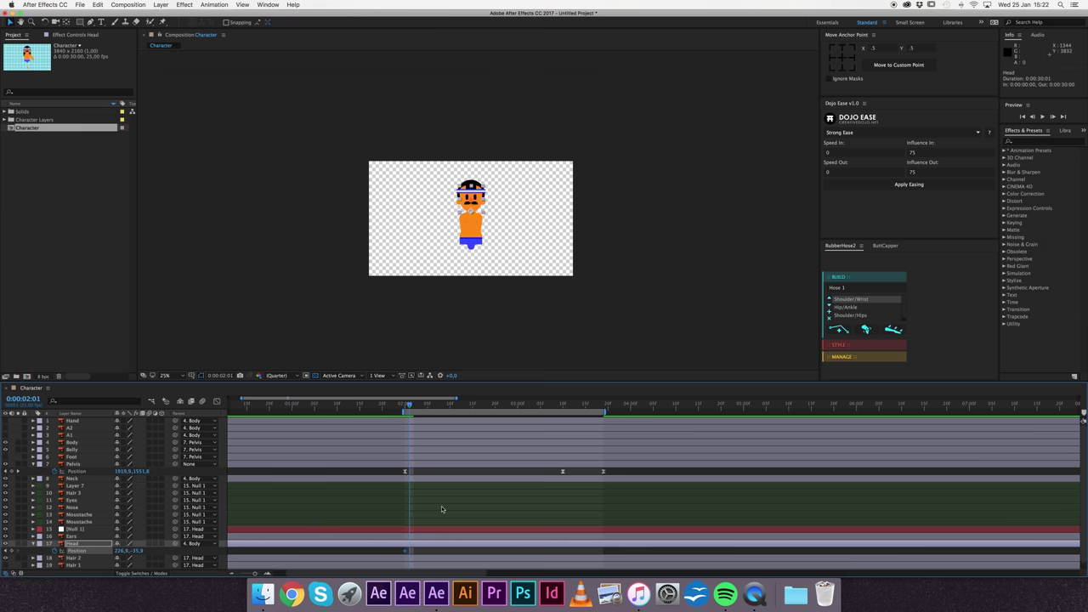
key("k")
left_click_drag(404, 552, 562, 550)
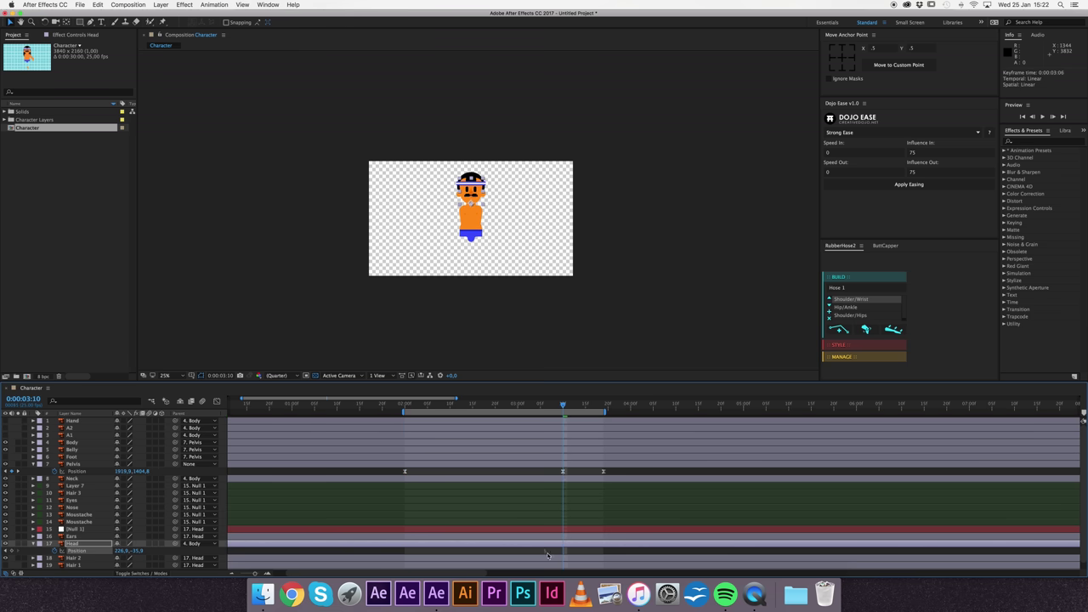
key("k")
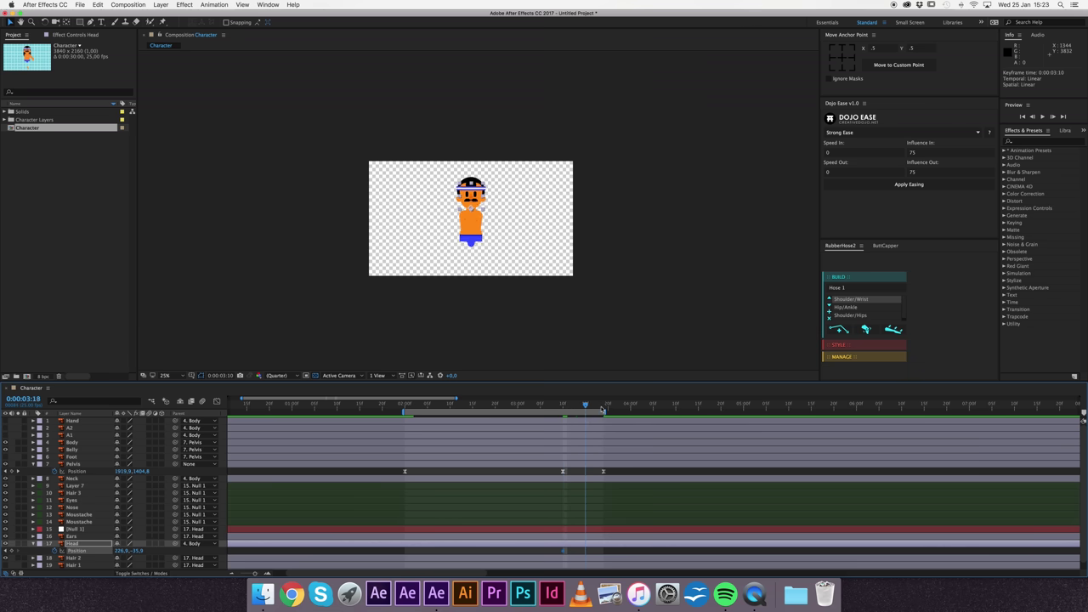
left_click(76, 545)
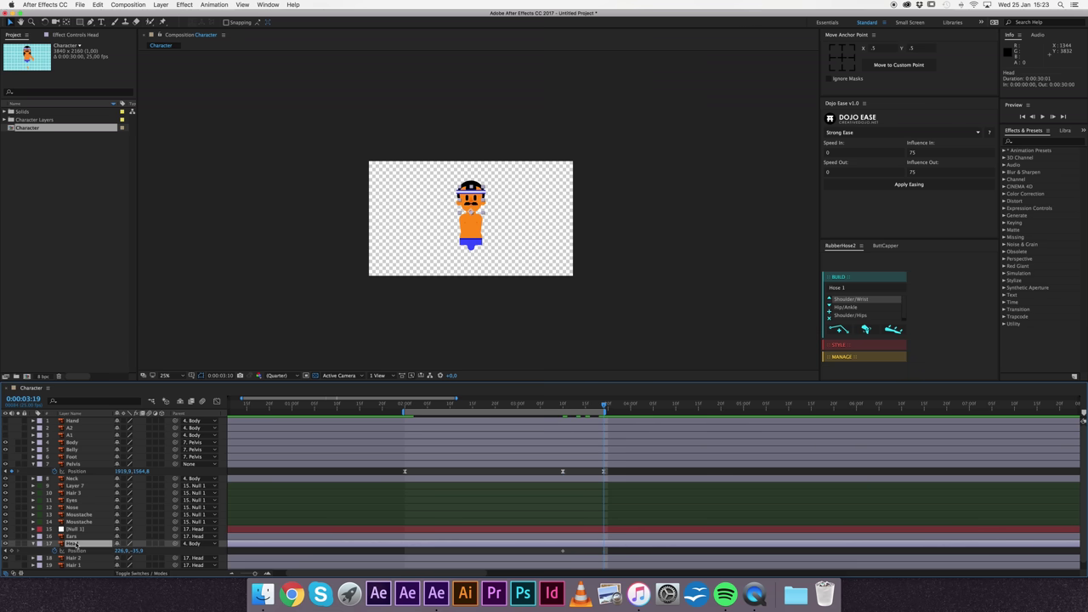
key("ctrl+v")
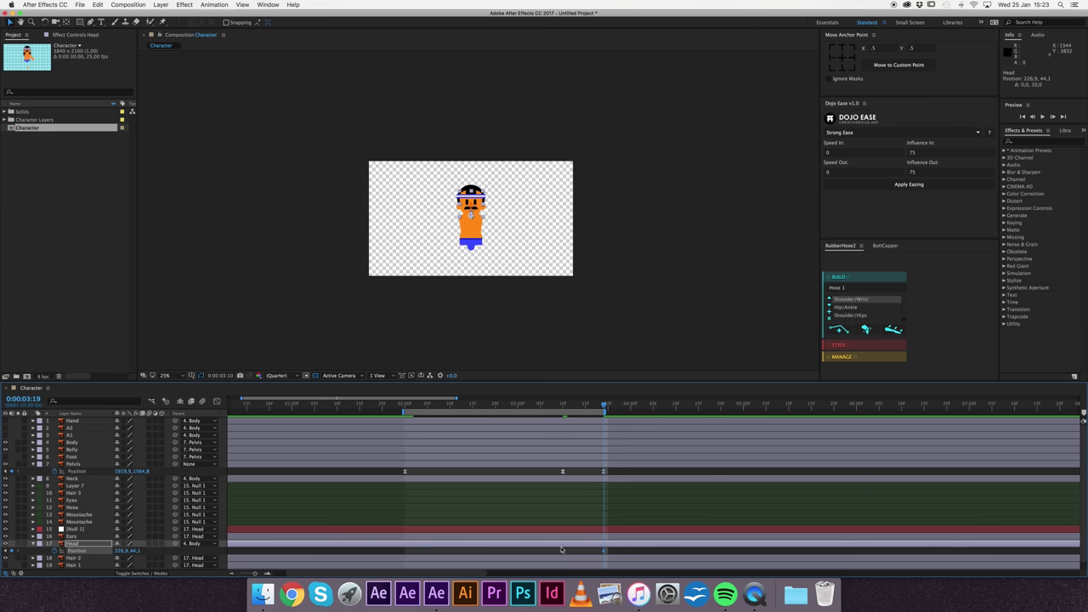
Step: Copy the 3:19 head keyframe and paste it at 0:00:02:00
left_click(562, 551)
left_click(615, 552)
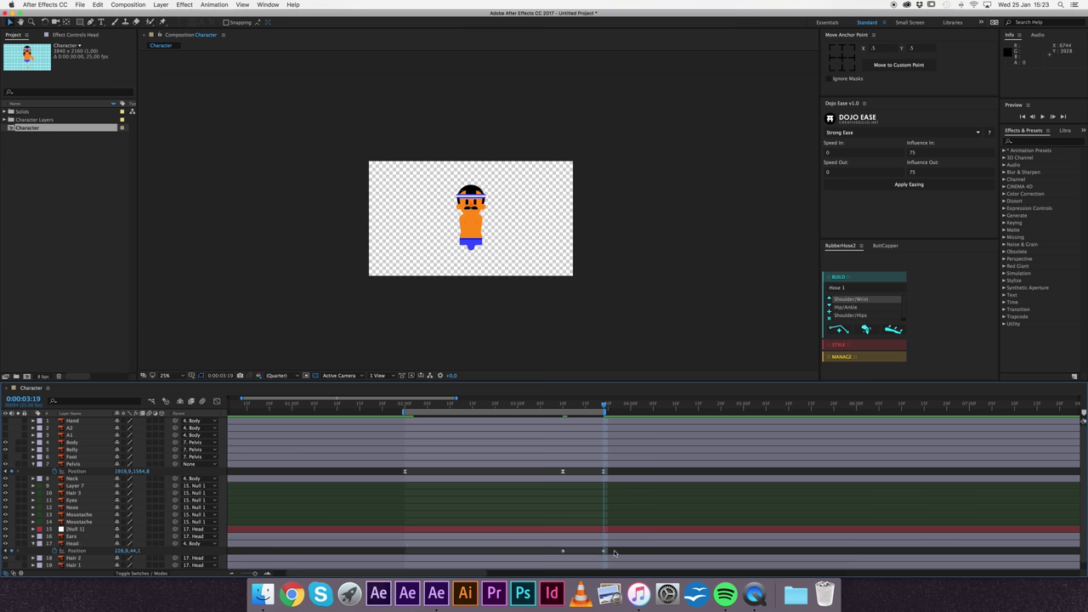
left_click(602, 551)
key("ctrl+c")
left_click(405, 403)
key("ctrl+v")
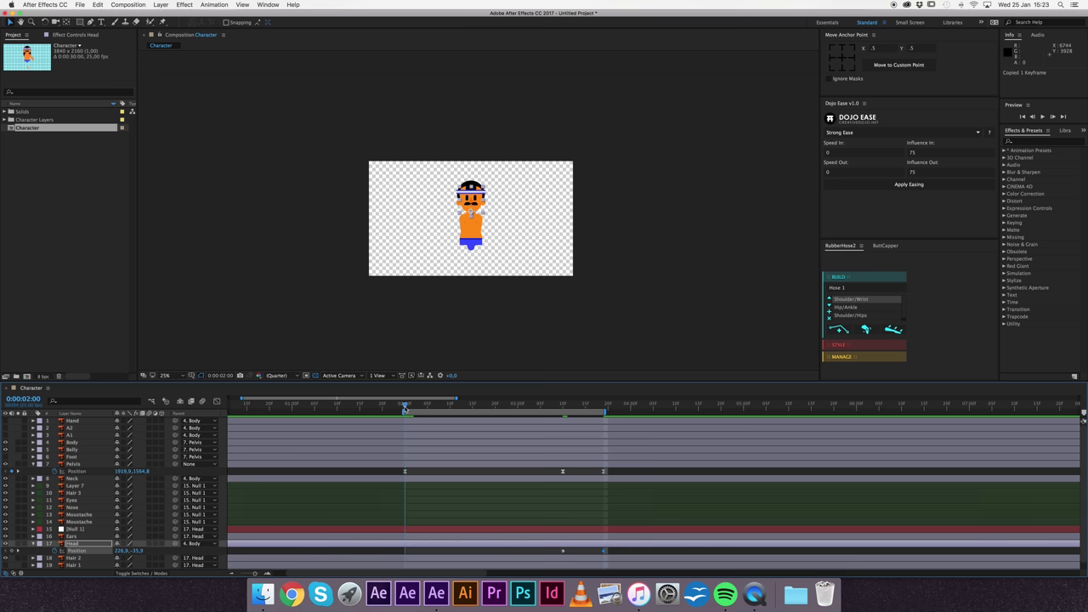
key("ctrl+v")
Step: Easy Ease all Head Position keyframes and stretch the first ease to about 55% influence
left_click_drag(399, 551, 642, 559)
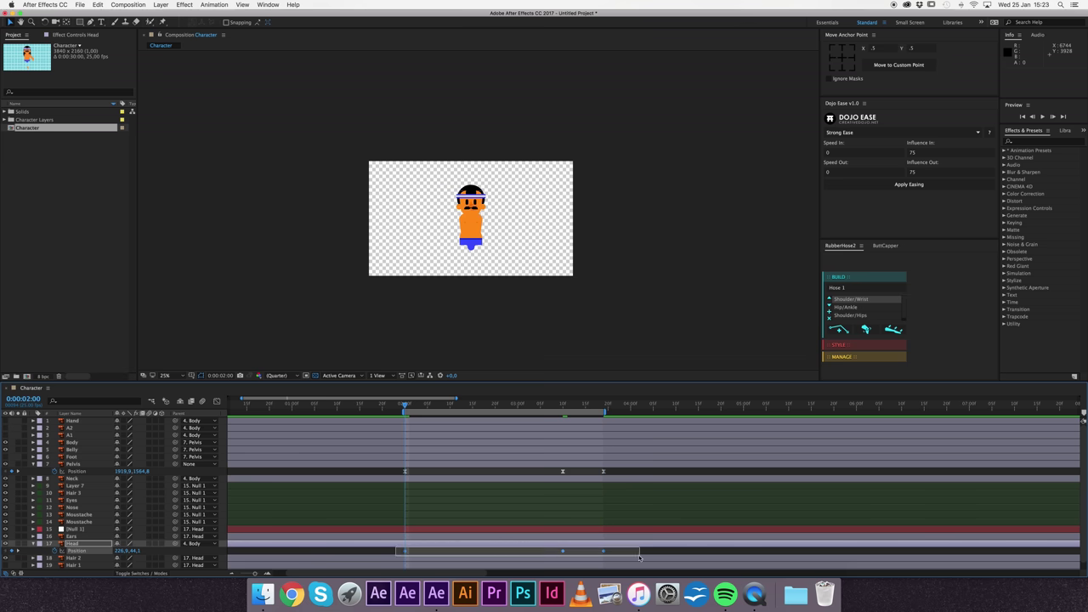
left_click(217, 400)
left_click_drag(374, 528, 735, 413)
key("F9")
left_click(387, 526)
mouse_move(431, 548)
left_mouse_down()
mouse_move(500, 551)
mouse_move(484, 548)
left_mouse_up()
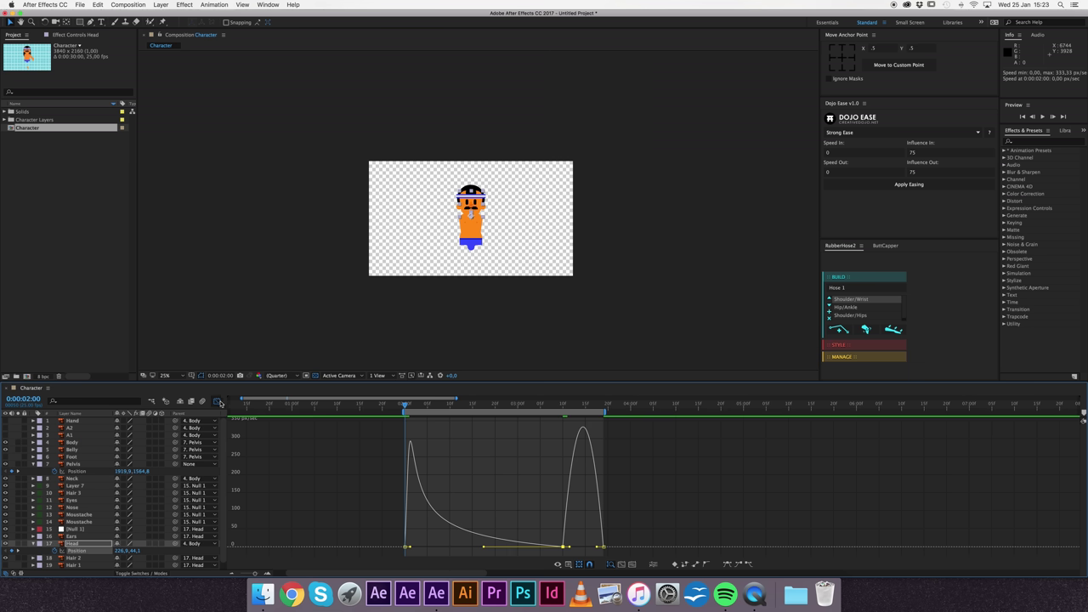
Step: Shift the Head Position keyframes a few frames later, behind the pelvis bounce
left_click(217, 401)
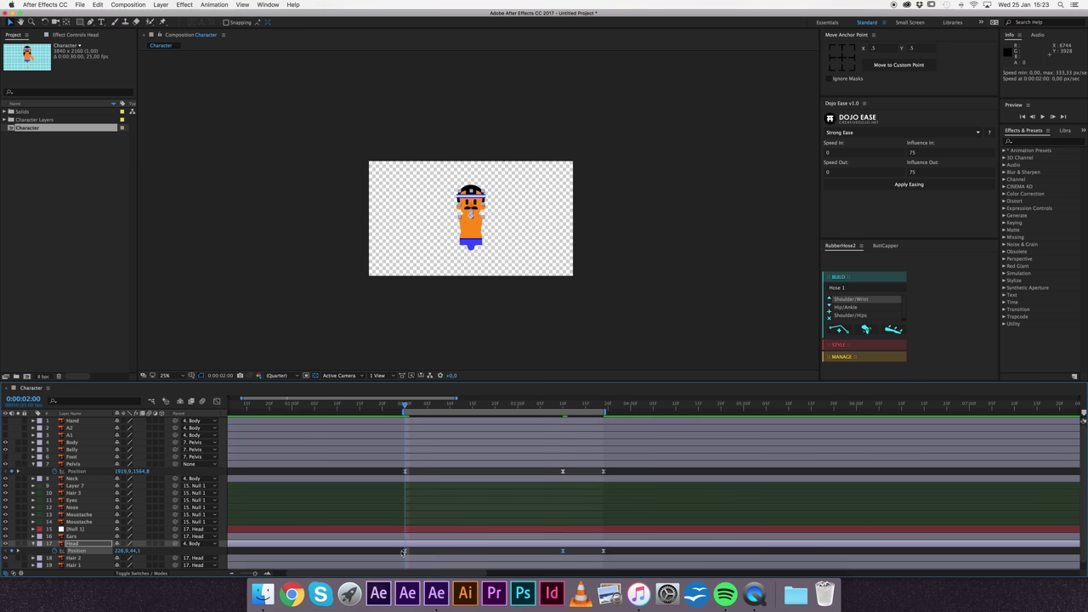
left_click_drag(404, 552, 617, 552)
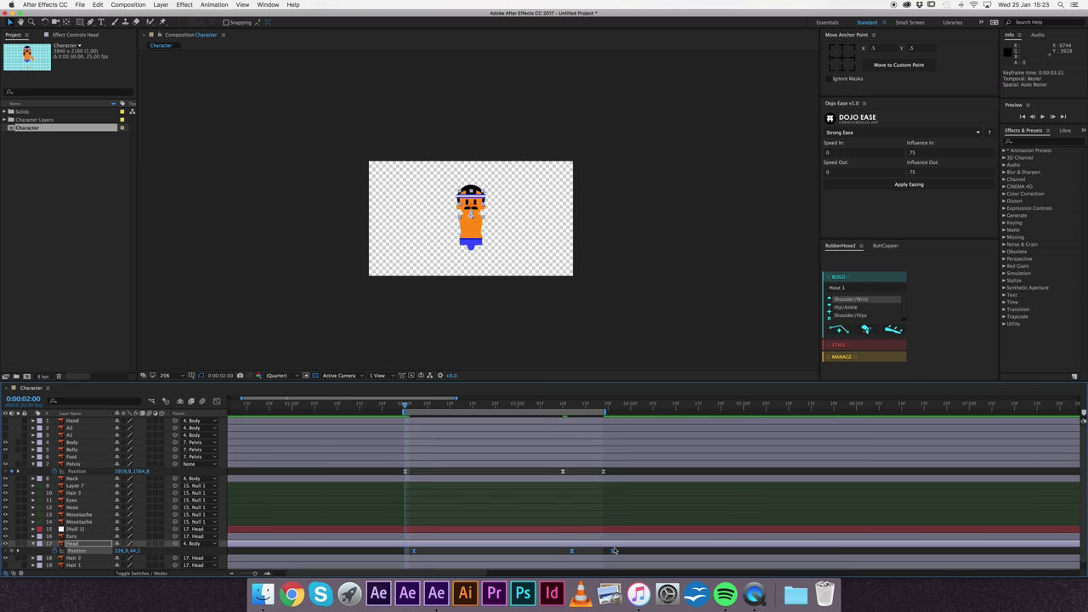
left_click(637, 552)
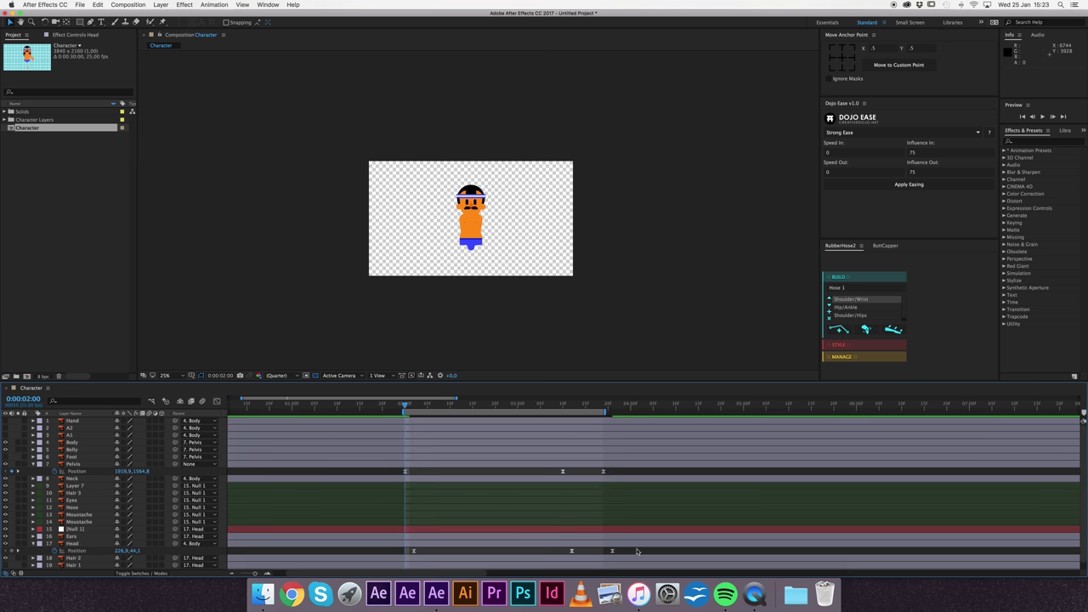
Step: Copy two head keyframes and paste them at 0:00:01:18
left_click(571, 551)
key("cmd+c")
left_click_drag(374, 406, 363, 409)
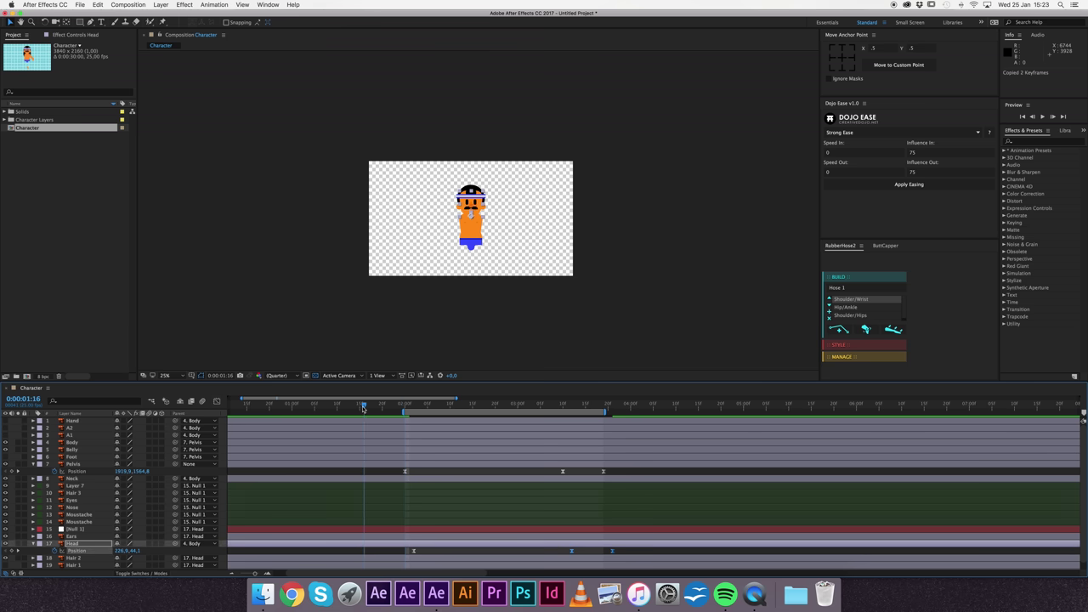
key("cmd+v")
key("cmd+z")
key("Page_Down")
key("cmd+v")
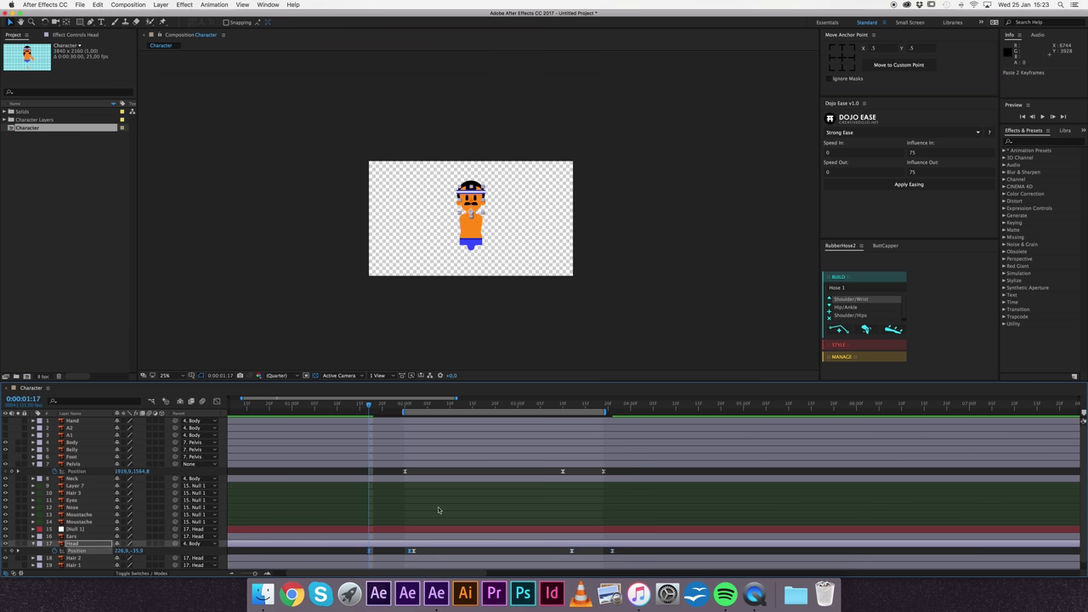
key("cmd+z")
key("Page_Down")
key("cmd+v")
Step: Preview the bounce, scrubbing from 2:00 to 3:18 and replaying from 2:00
key("F2")
key("space")
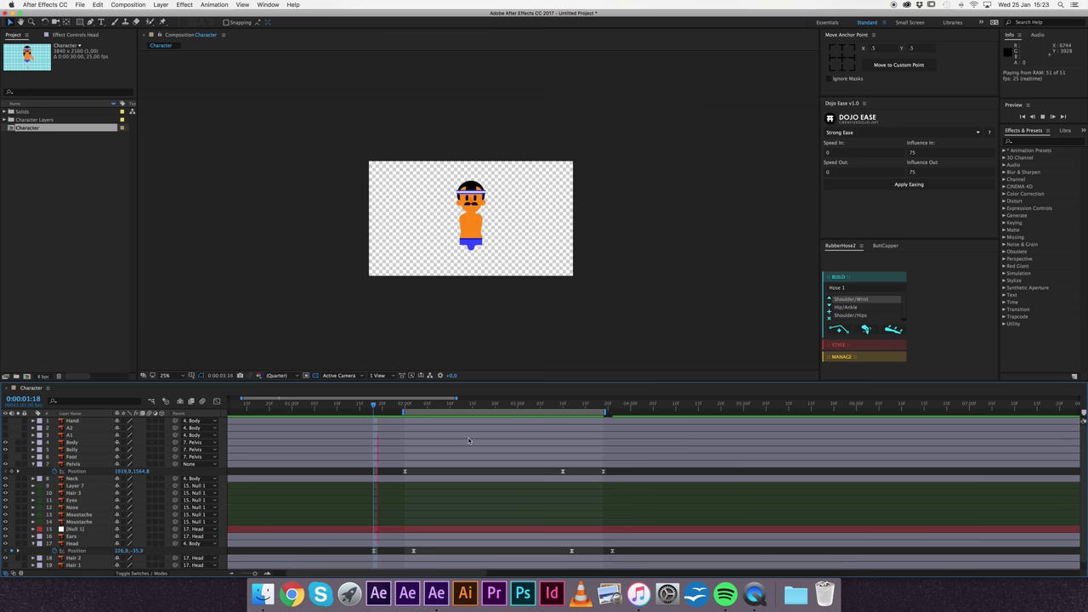
key("space")
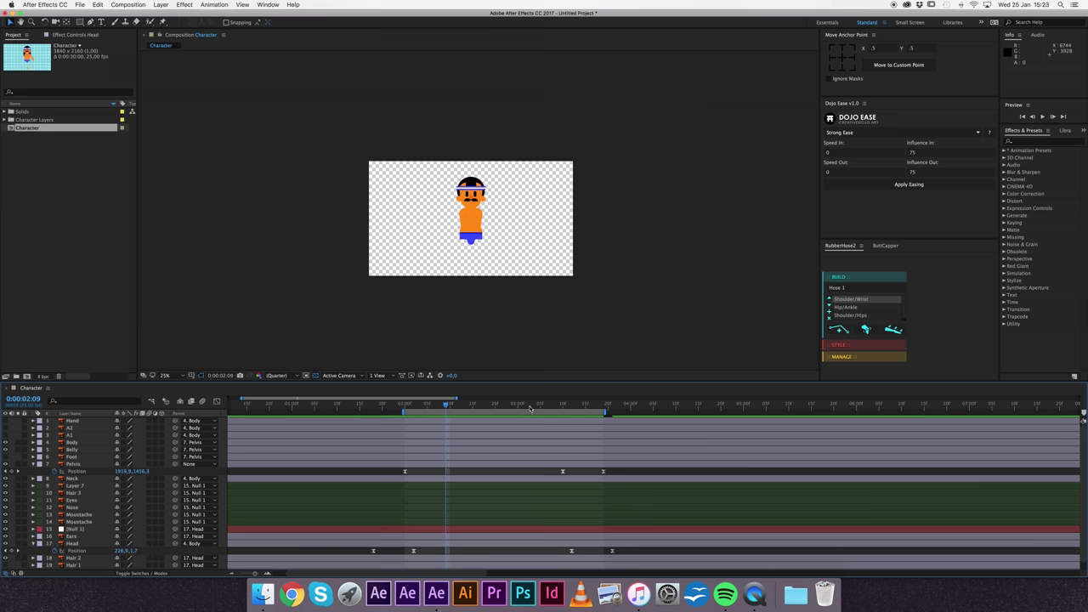
left_click(405, 408)
left_click_drag(553, 407, 604, 414)
left_click(405, 407)
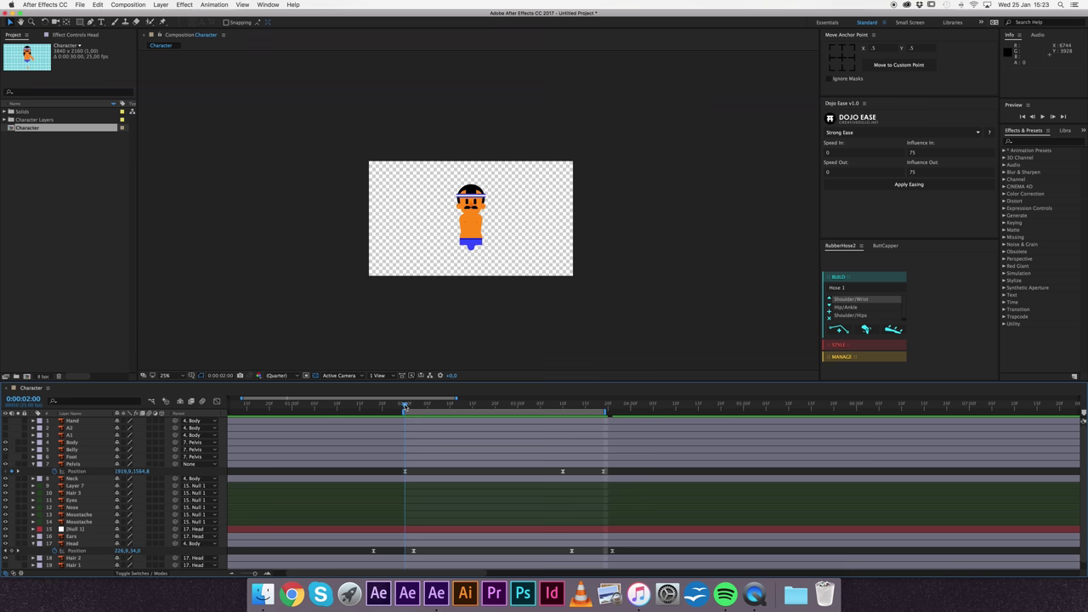
key("space")
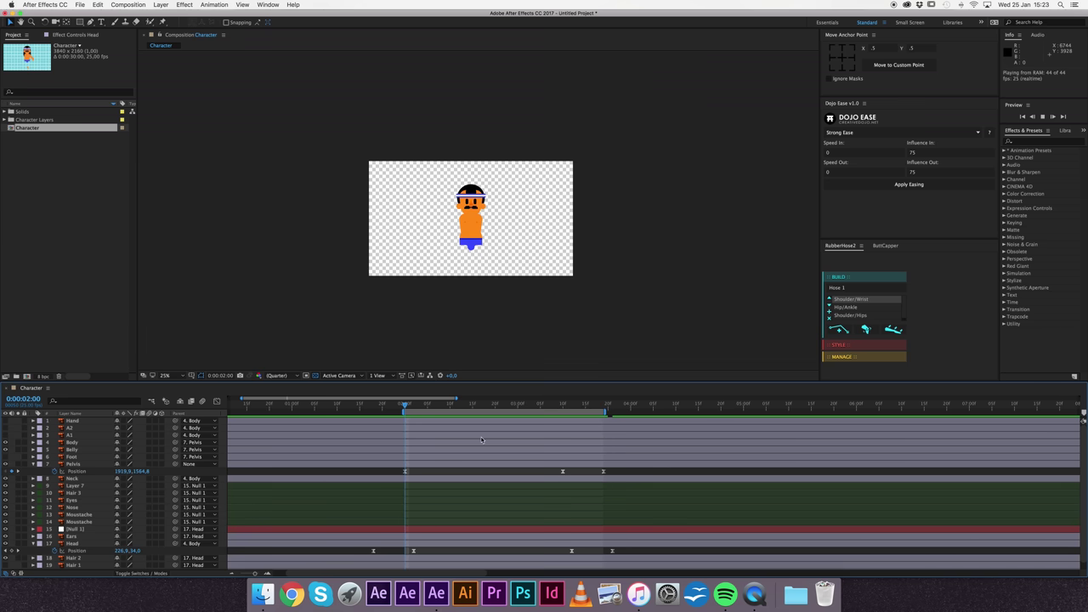
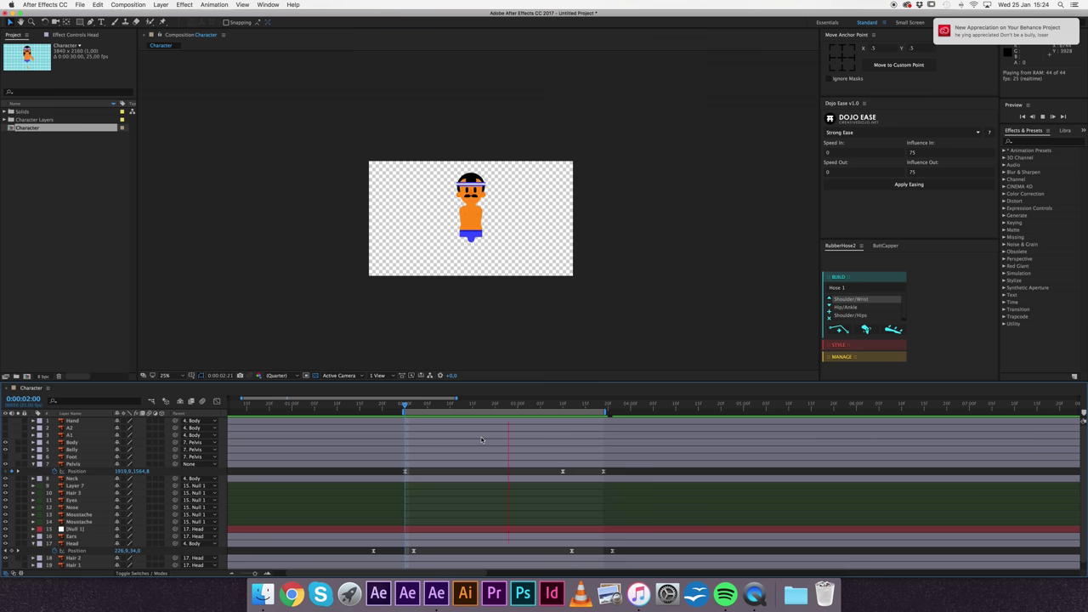
Step: Stop playback, zoom the viewer to 50% and reveal Null 1's Position property
key("space")
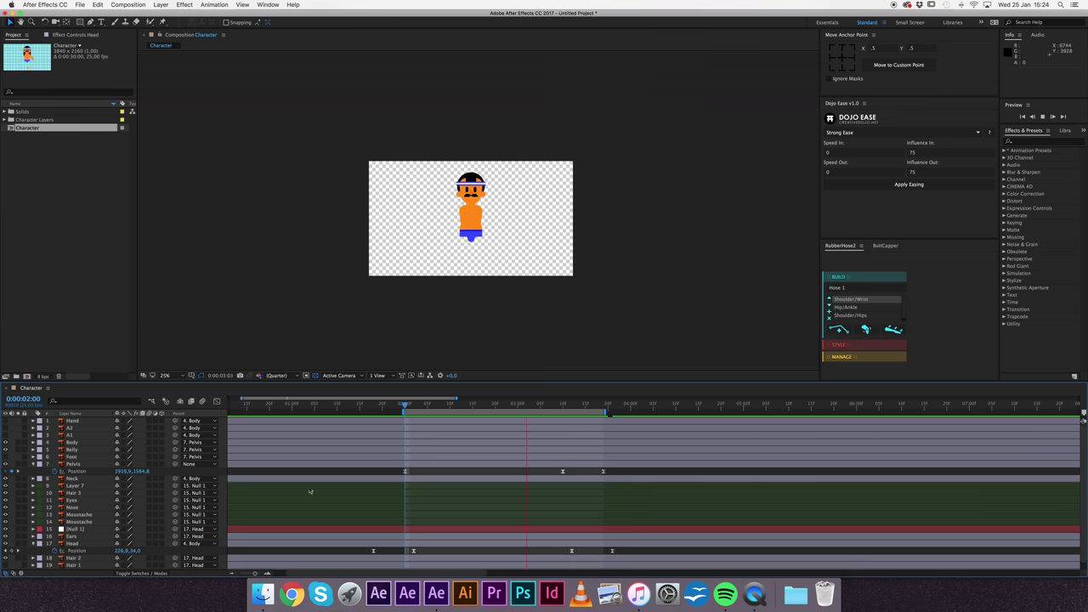
key("period")
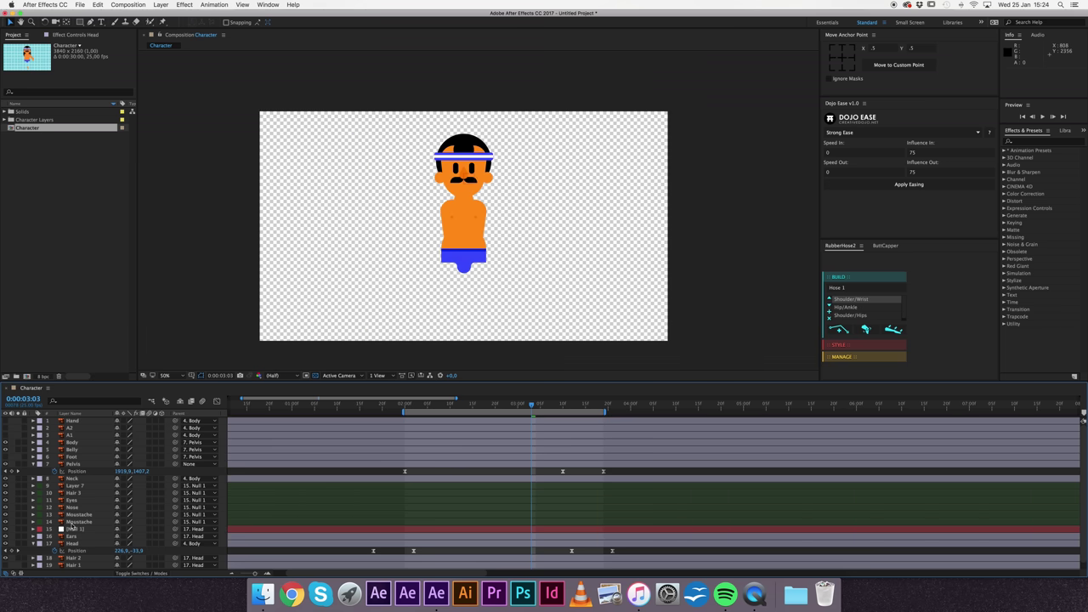
left_click(73, 529)
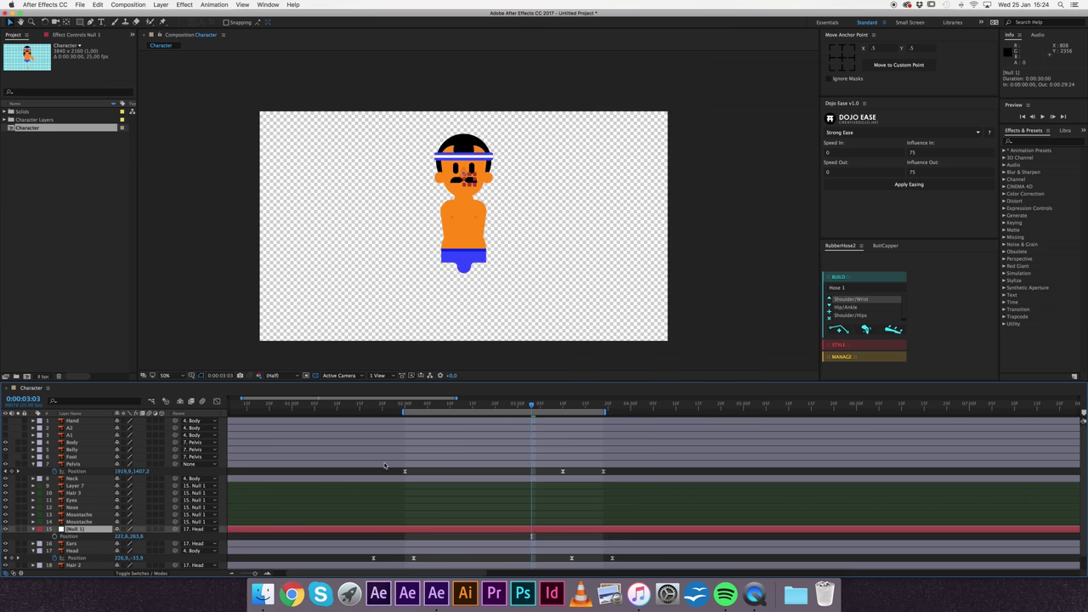
key("p")
Step: Add a Null 1 Position keyframe at about 0:00:02:01, then select Layer 7 through Null 1
key("space")
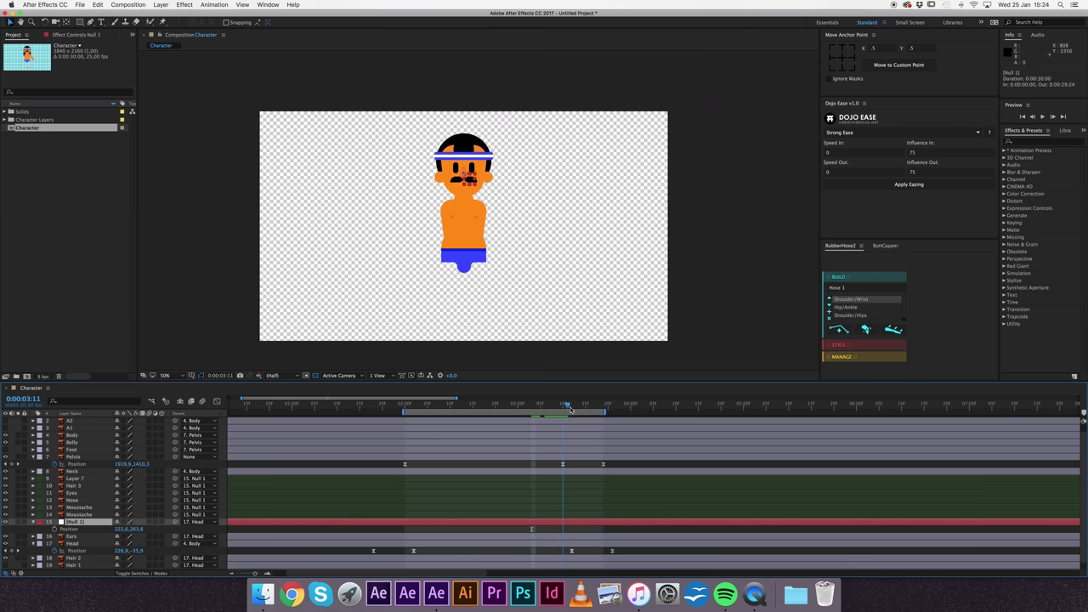
left_click(54, 529)
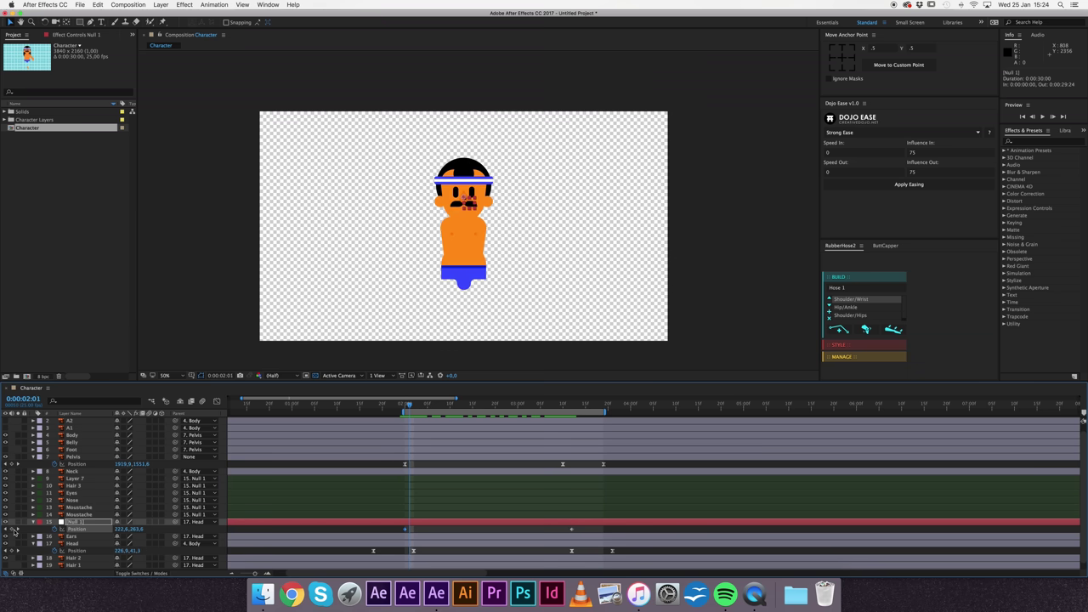
left_click(14, 530)
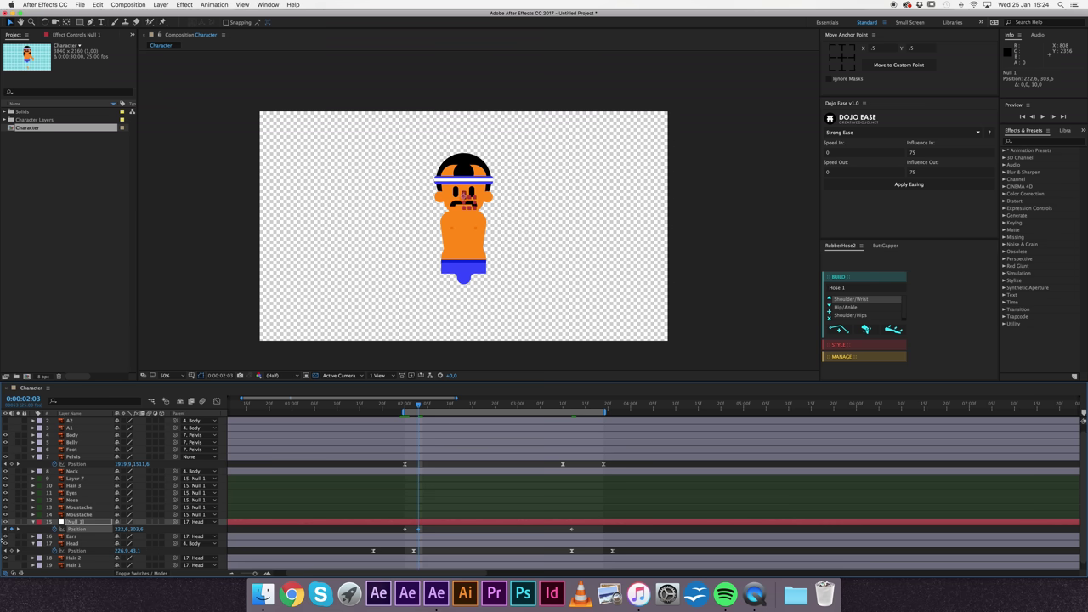
left_click(78, 521)
left_click(74, 479, "shift")
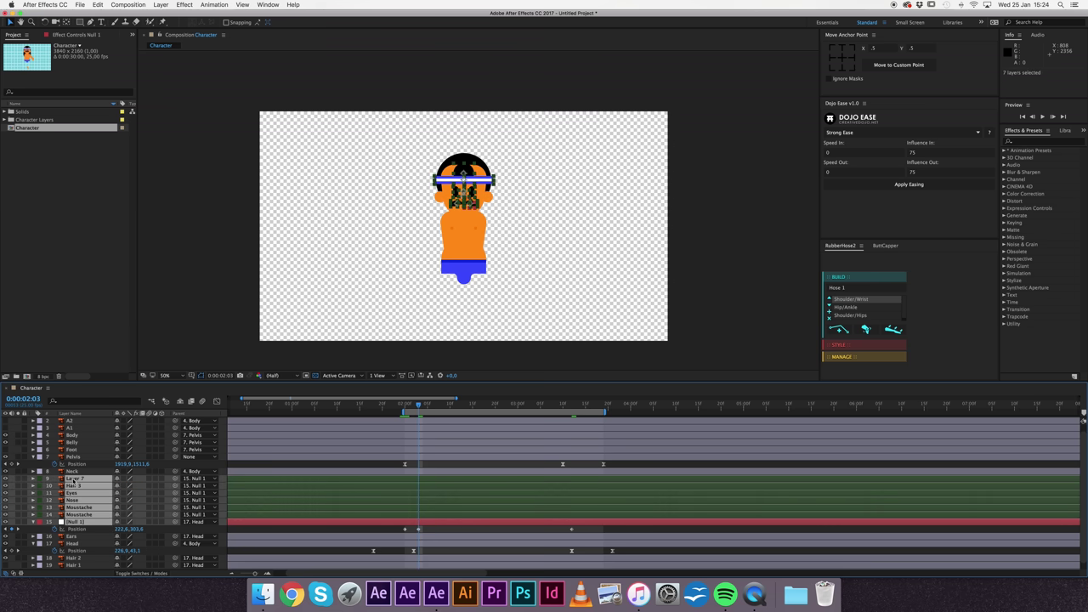
Step: Select Hand, A2, A1, Body through Pelvis and Neck, and send them below Hair 1 with Cmd+[
scroll(74, 479, "up", 1)
left_click(75, 443)
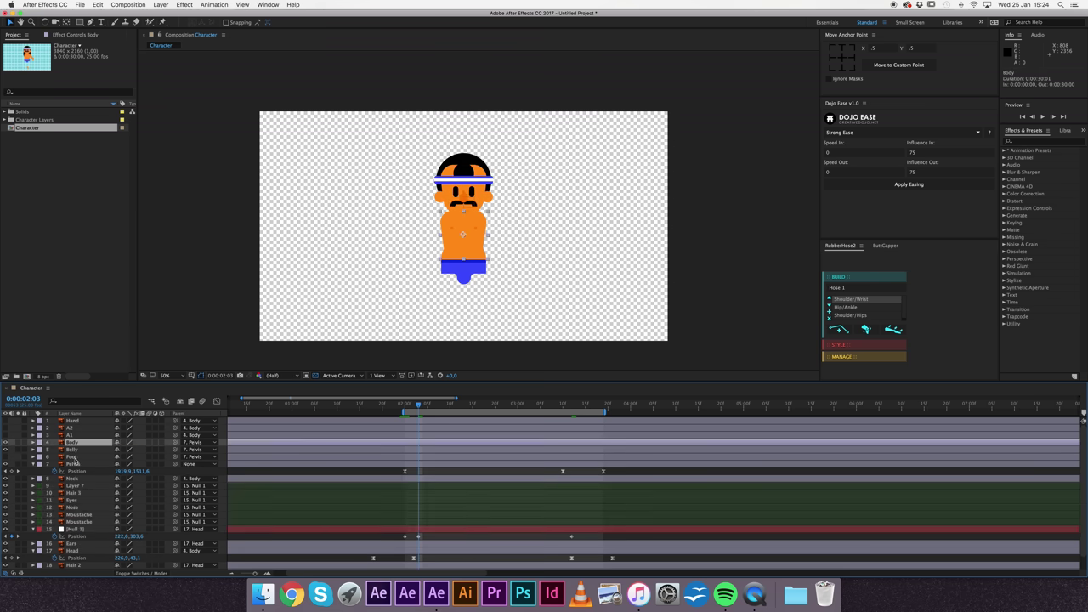
left_click(75, 464, "shift")
left_click(74, 480, "super")
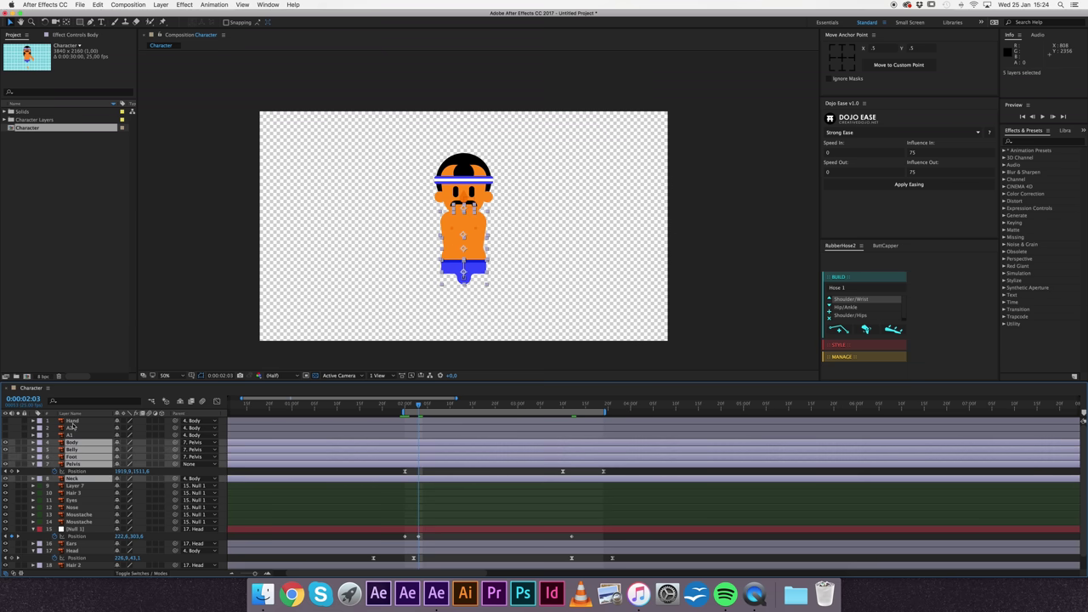
left_click(72, 422, "shift")
key("super+bracketleft")
key("super+bracketleft")
key("super+bracketleft")
key("super+bracketleft")
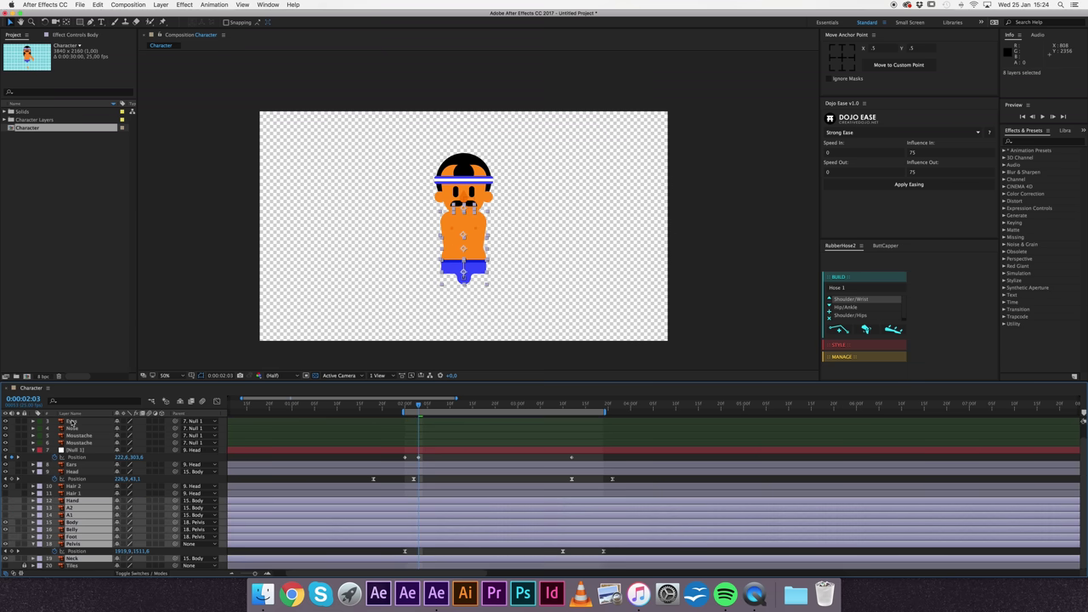
key("super+bracketleft")
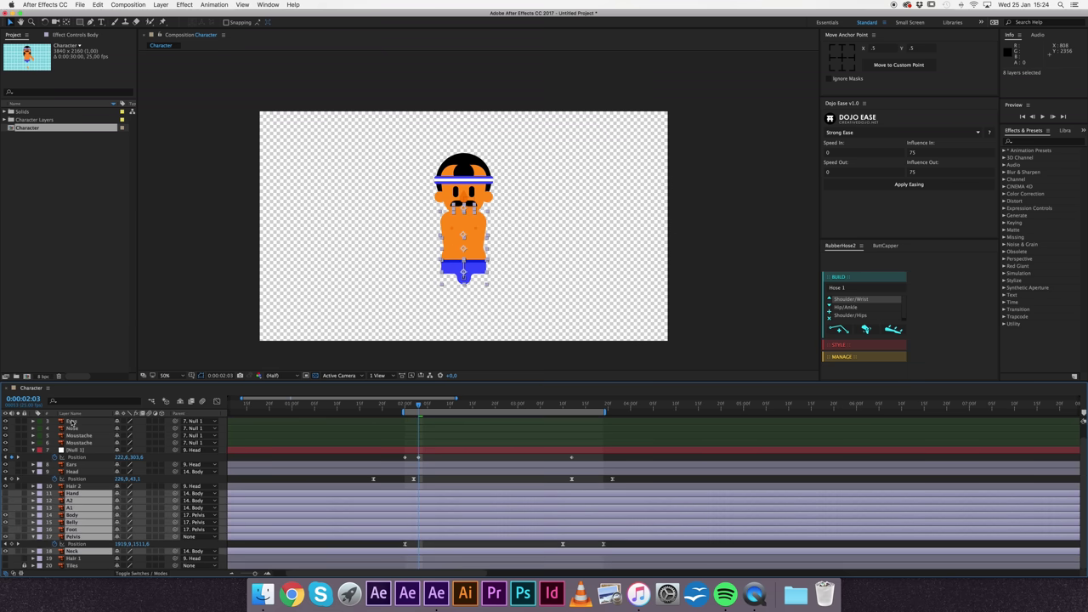
key("super+bracketleft")
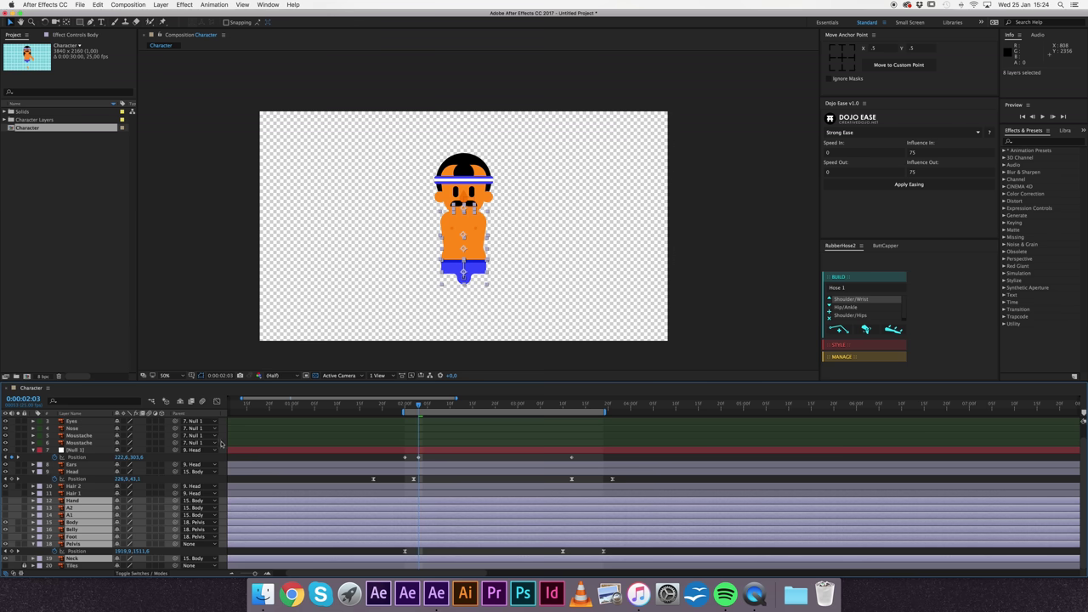
left_click(212, 459)
Step: Key Null 1's Position with the head raised at 3:16, and add a keyframe at 3:21
left_click_drag(407, 404, 590, 433)
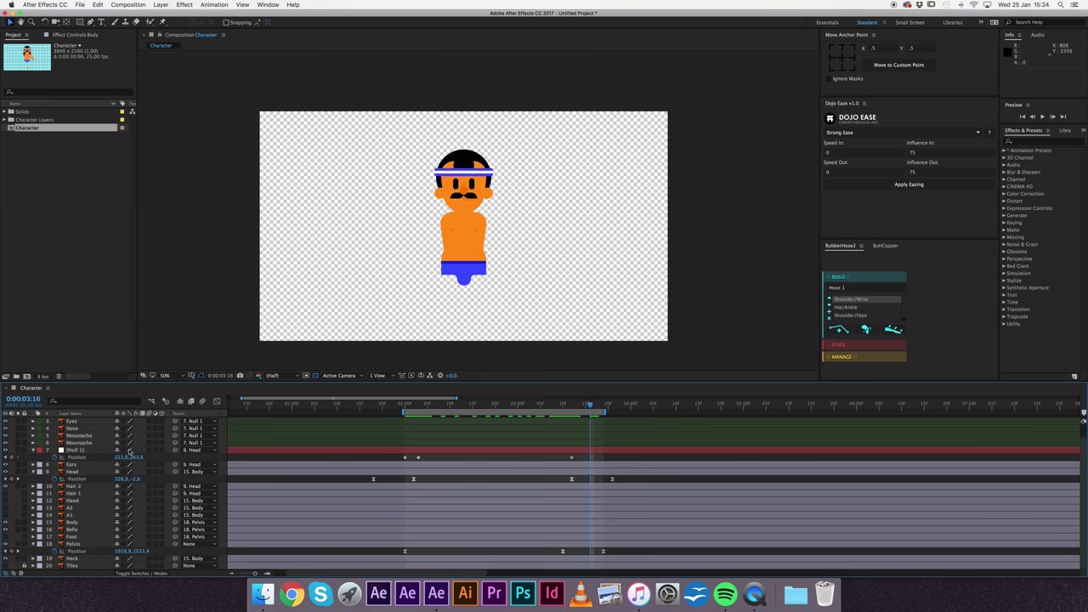
left_click_drag(122, 457, 77, 458)
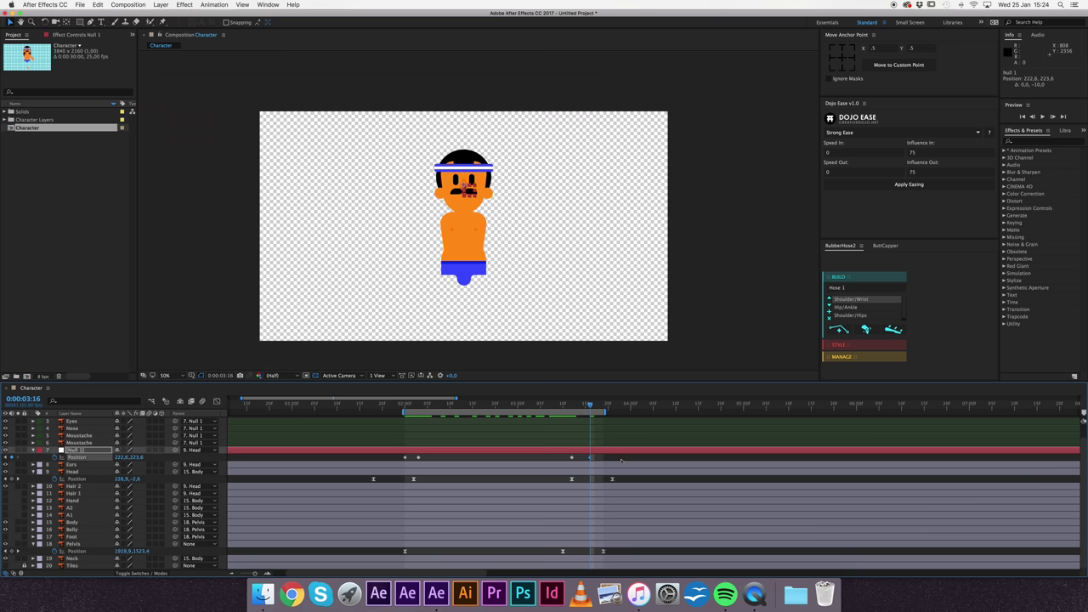
left_click_drag(591, 458, 603, 457)
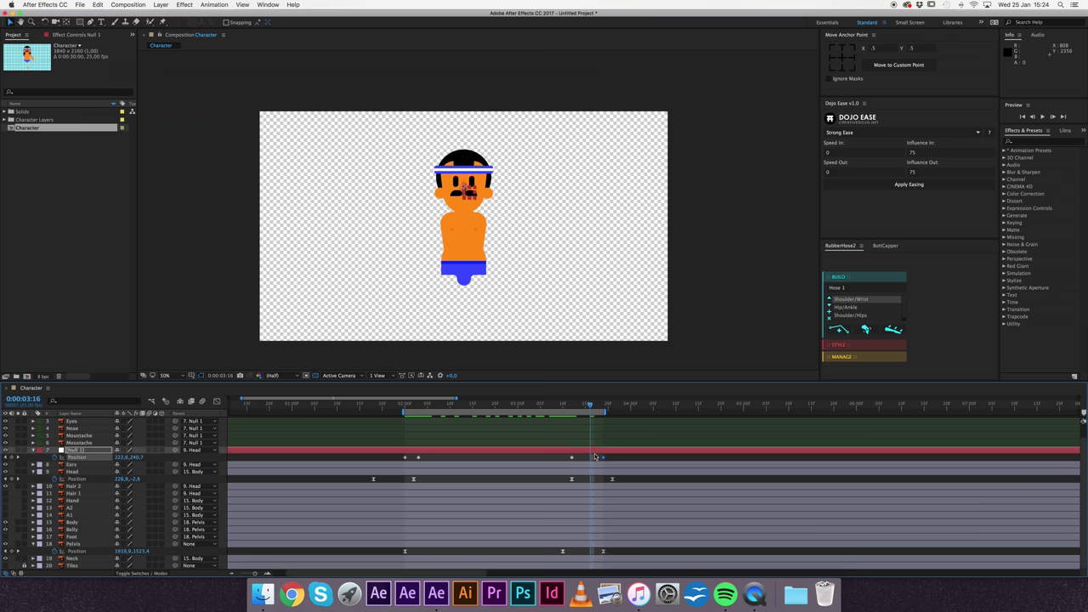
left_click(405, 408)
key("space")
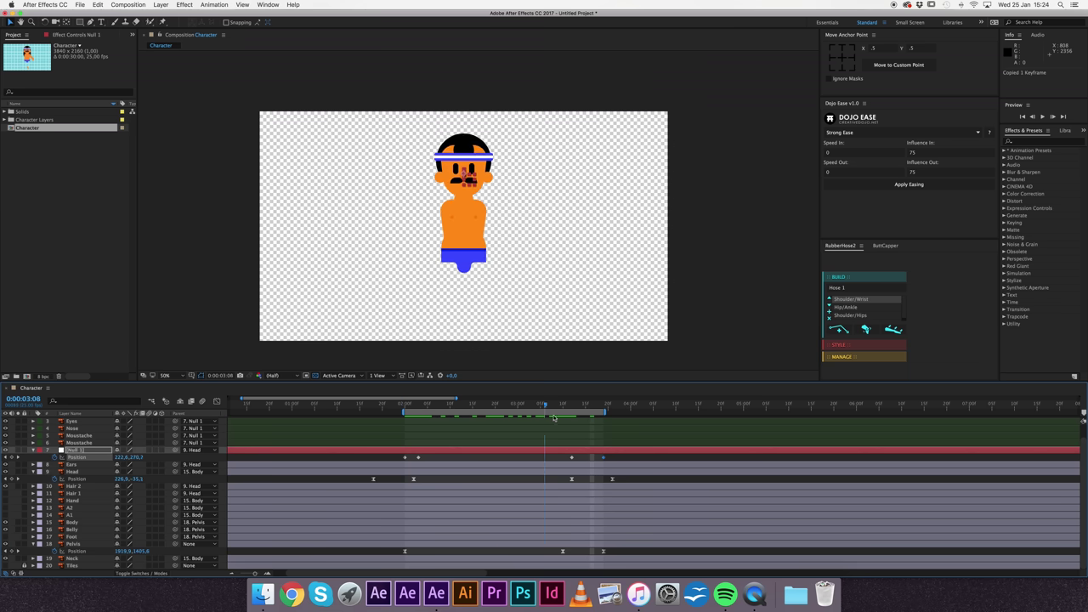
left_click_drag(603, 458, 590, 458)
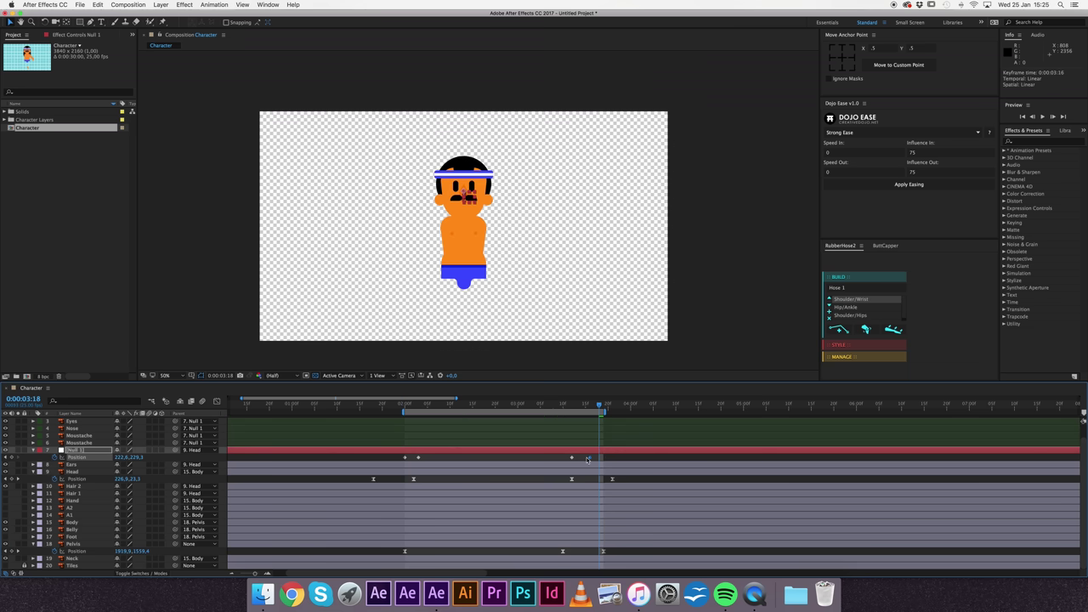
left_click_drag(601, 408, 612, 408)
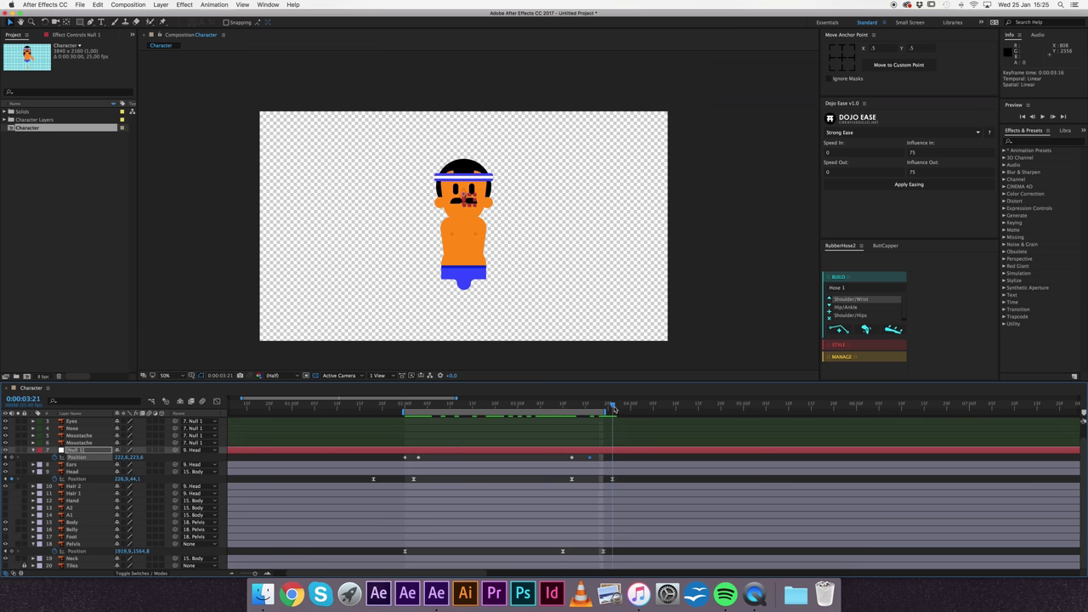
key("shift+Down")
key("shift+Down")
key("shift+Down")
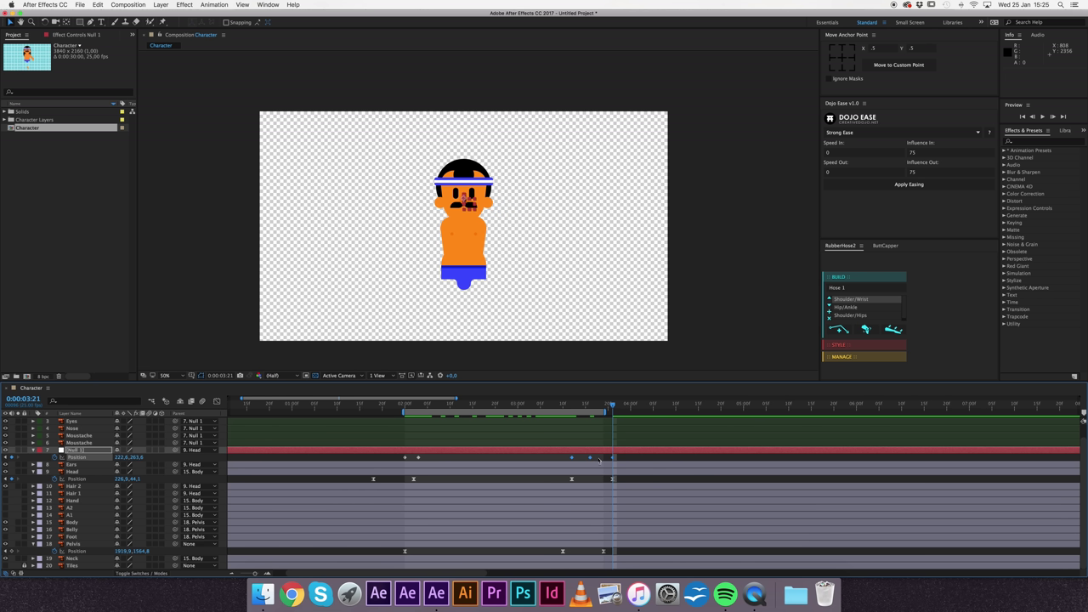
Step: Replace the two early keyframes with the three bounce keyframes pasted at 1:18, then preview
left_click_drag(655, 474, 568, 454)
left_click_drag(385, 409, 374, 414)
left_click_drag(396, 452, 442, 464)
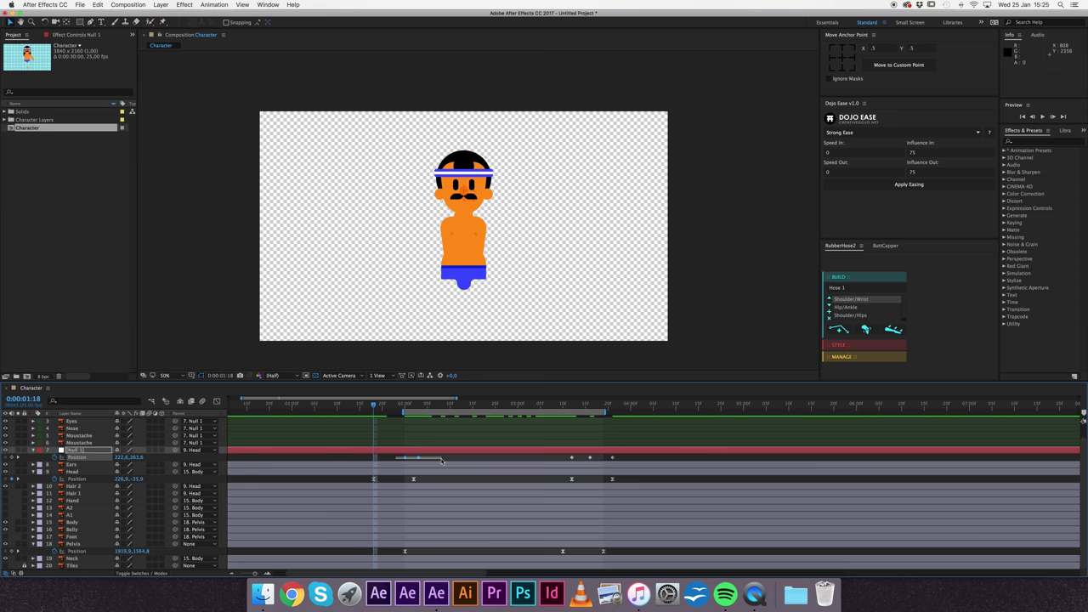
key("Delete")
key("super+v")
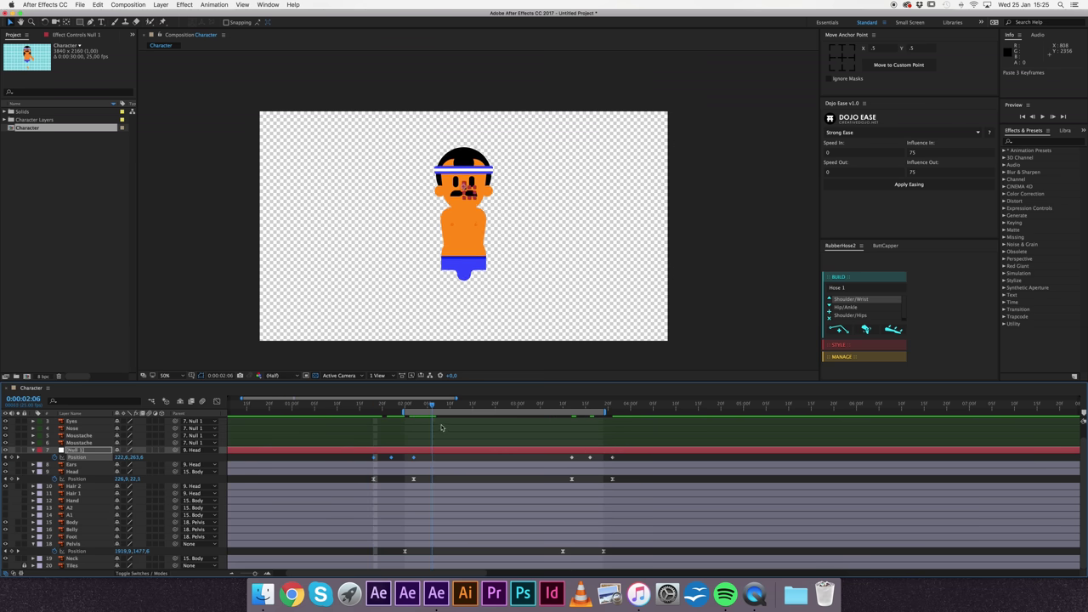
left_click(348, 462)
key("space")
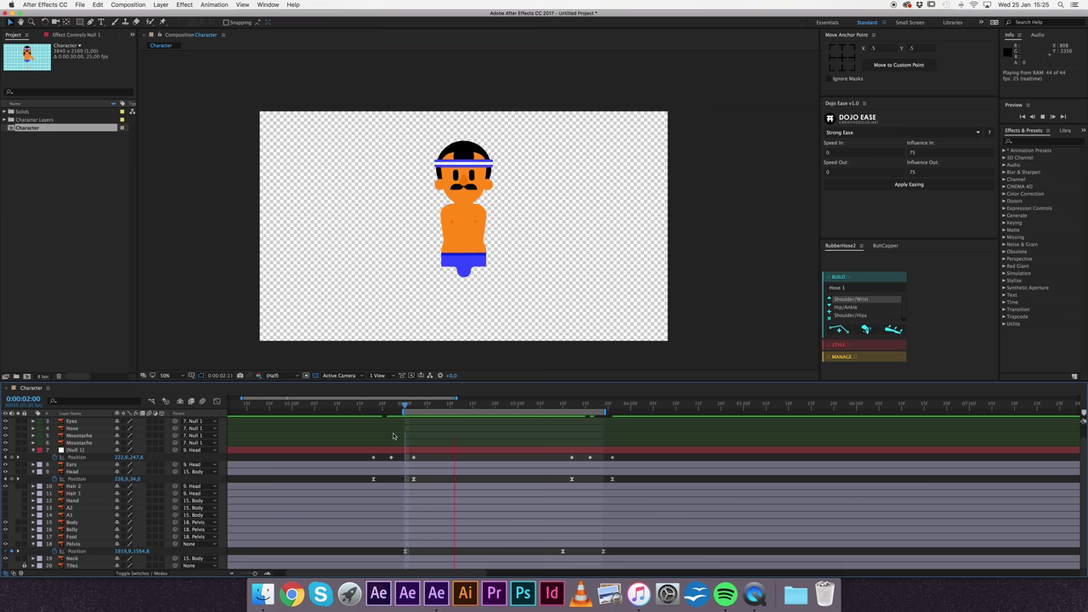
Step: Add a Null 1 Position keyframe at 2:09 by scrubbing Position Y, then preview
key("space")
mouse_move(400, 411)
left_mouse_down()
mouse_move(390, 414)
mouse_move(457, 436)
mouse_move(444, 443)
left_mouse_up()
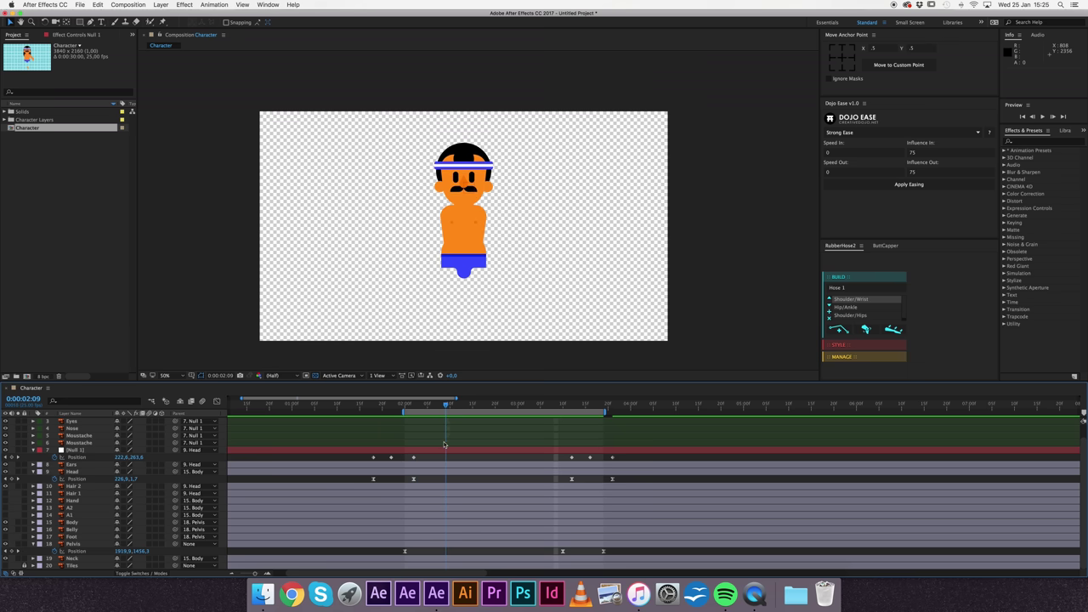
left_click_drag(140, 458, 139, 469)
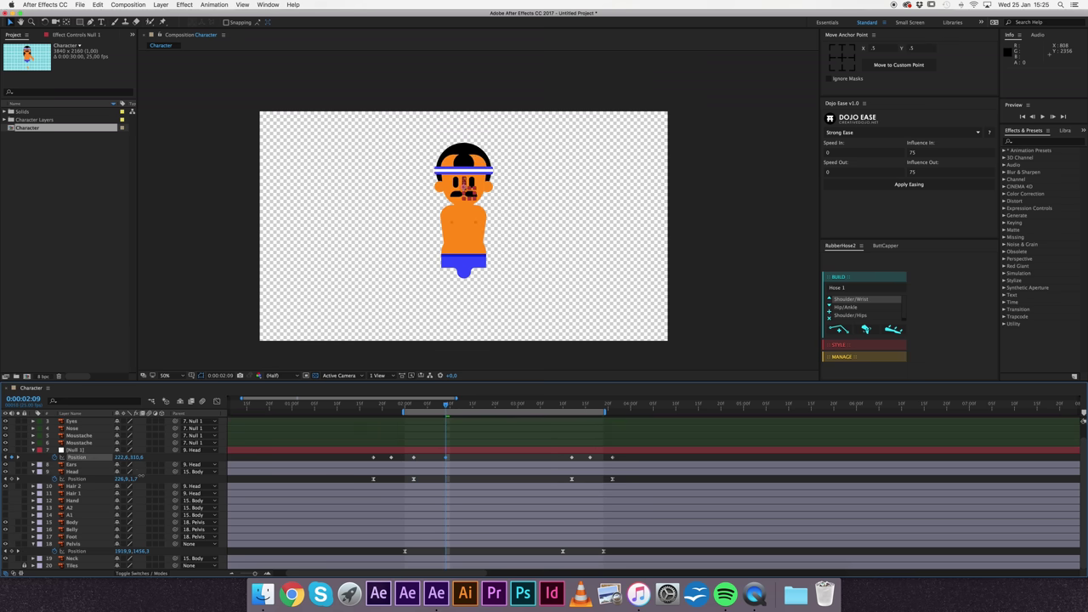
key("space")
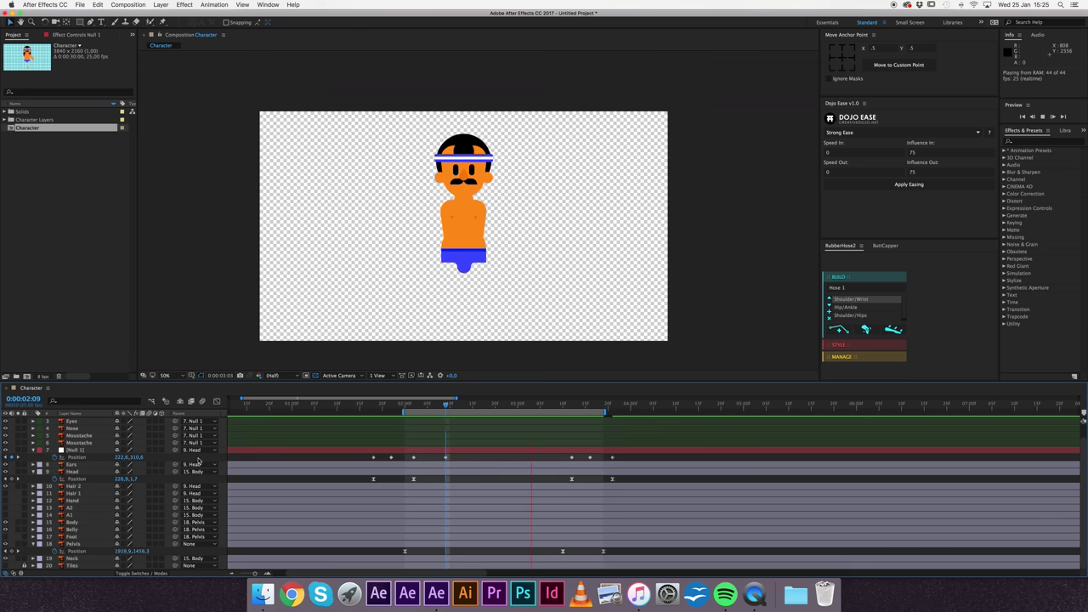
key("space")
Step: Select all of Null 1's Position keyframes in the Graph Editor and apply Dojo Ease easing
left_click(410, 451)
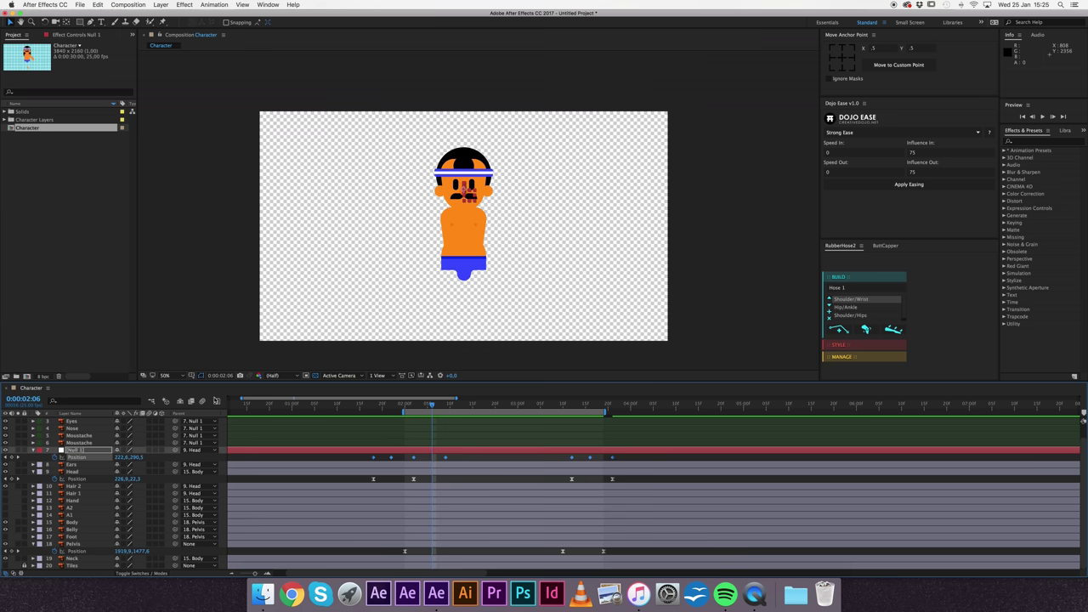
left_click(215, 400)
left_click_drag(361, 423, 665, 547)
left_click(727, 564)
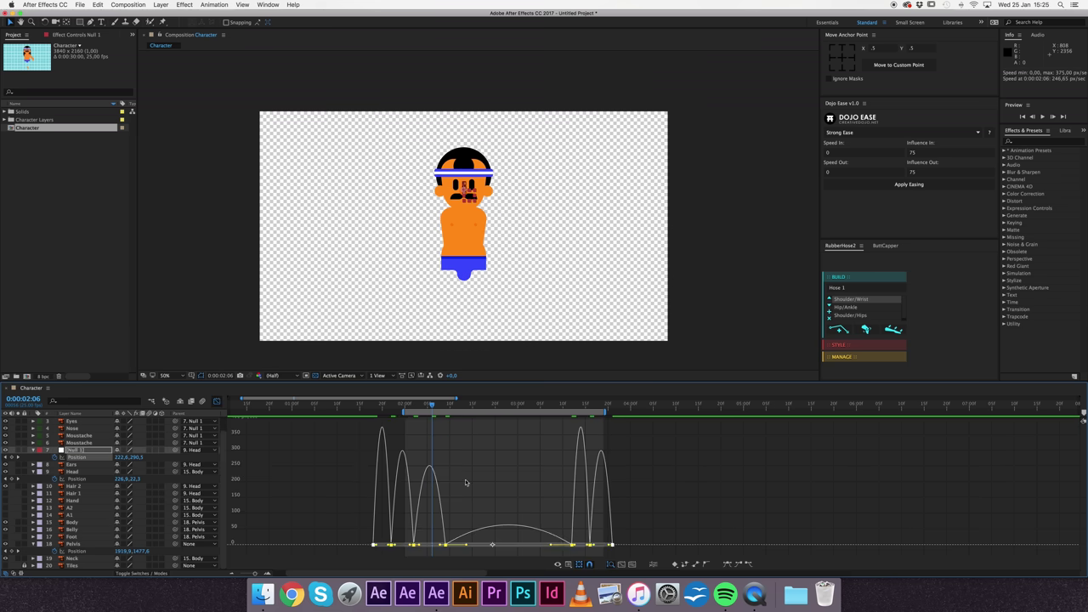
Step: Preview the eased bounce and return from the speed graph to the keyframe bars
key("space")
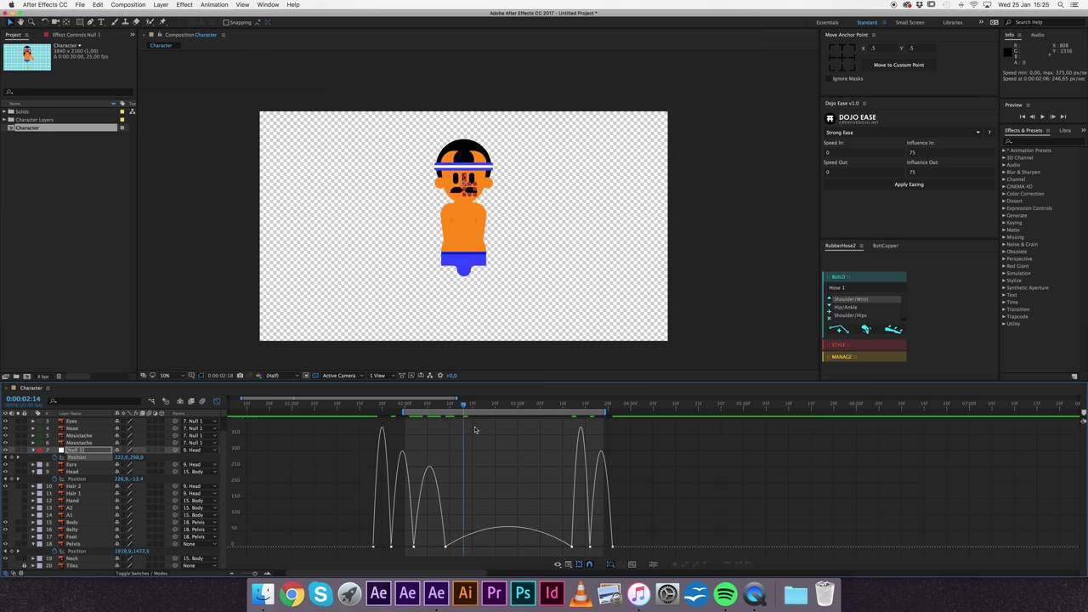
left_click(218, 400)
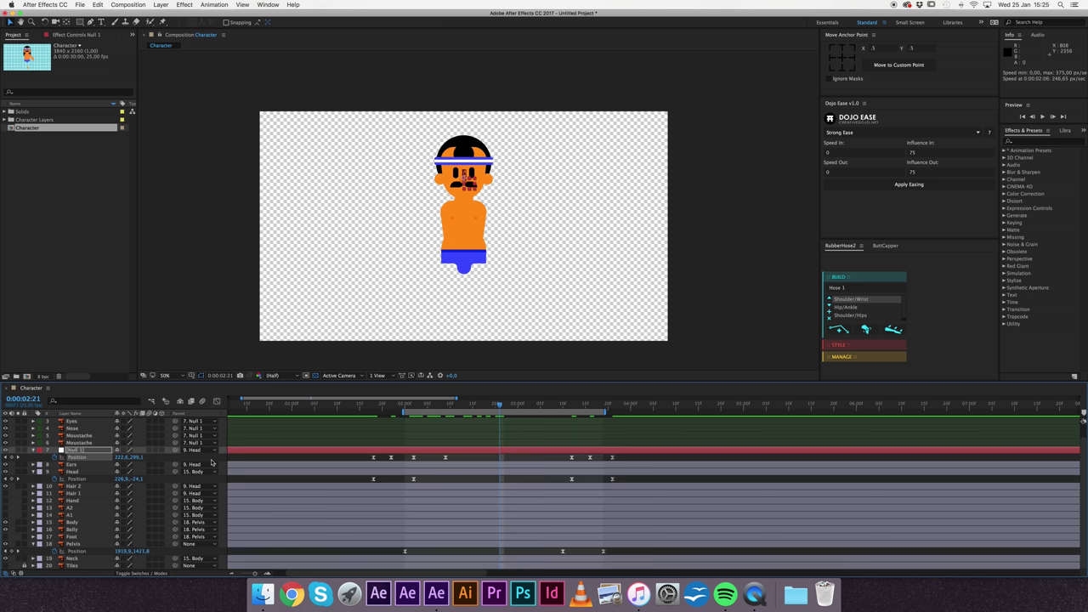
left_click(411, 267)
key("space")
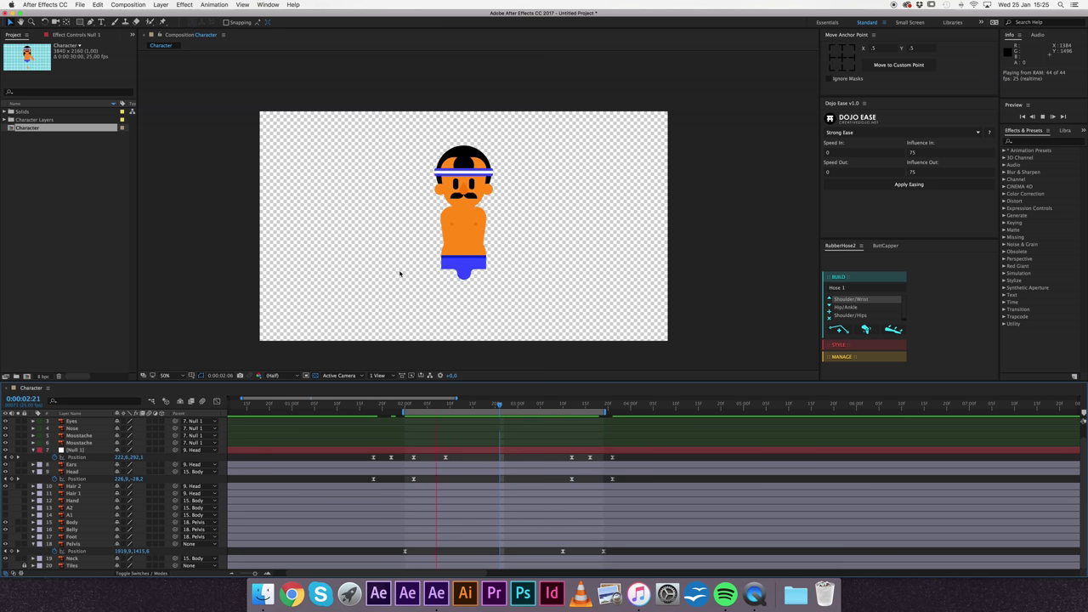
key("space")
Step: Move Null 1's second Position keyframe earlier to about 0:00:02:06 and preview the motion
left_click_drag(407, 412, 433, 413)
left_click_drag(445, 457, 427, 457)
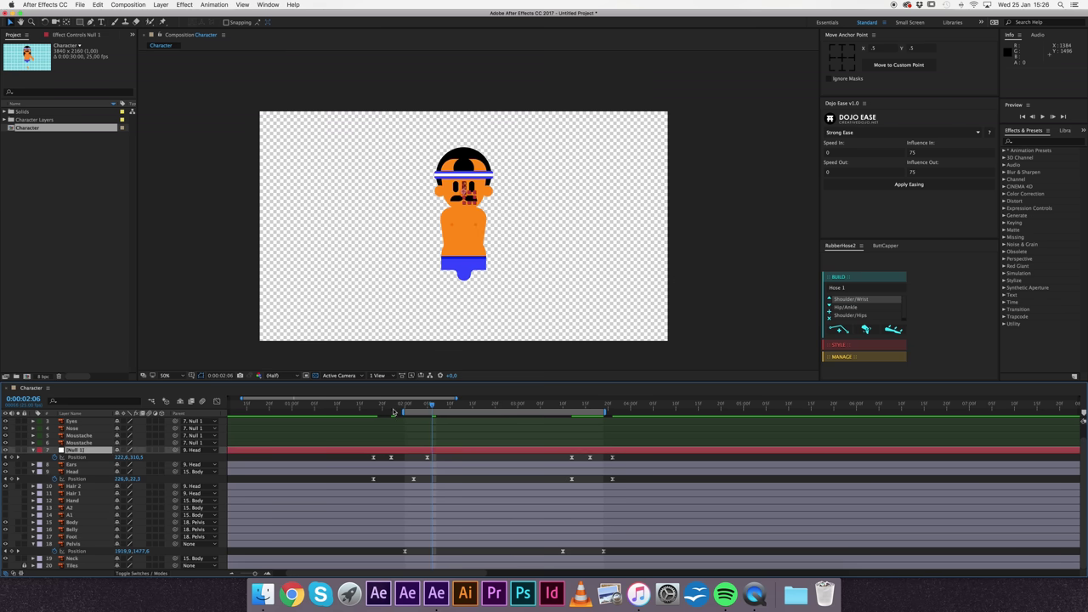
left_click_drag(394, 412, 478, 412)
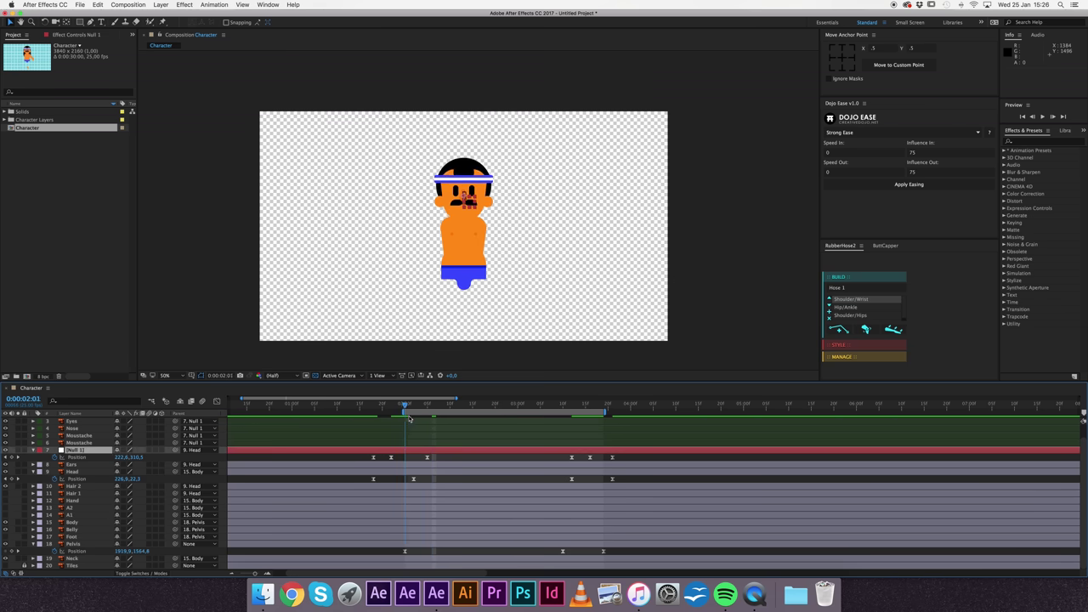
left_click(195, 457)
key("space")
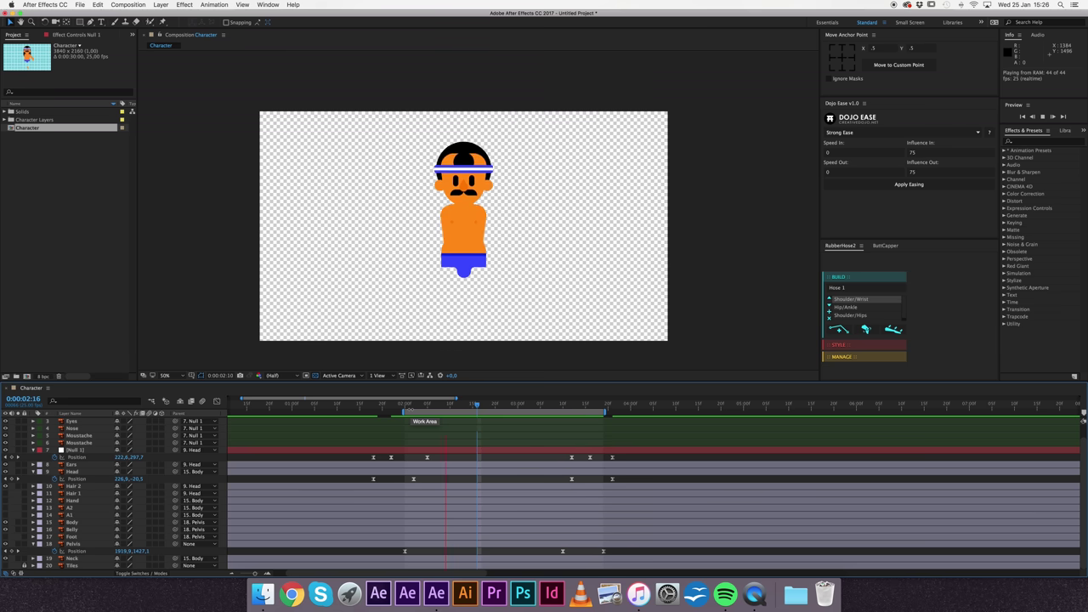
Step: Raise the Ears by 10 pixels with a Position keyframe at 0:00:02:05, then preview
key("space")
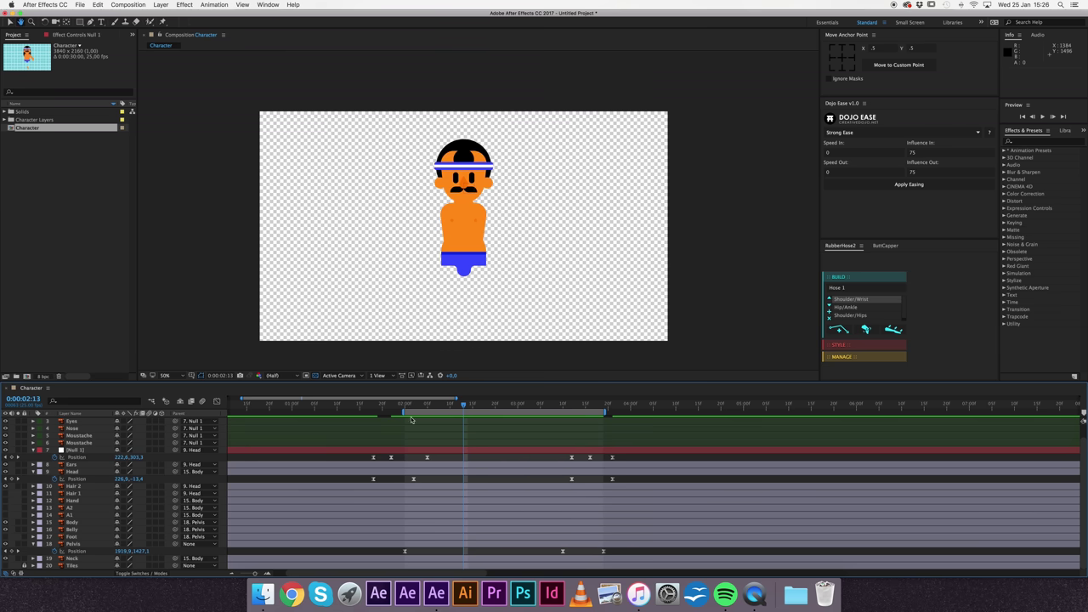
left_click(392, 407)
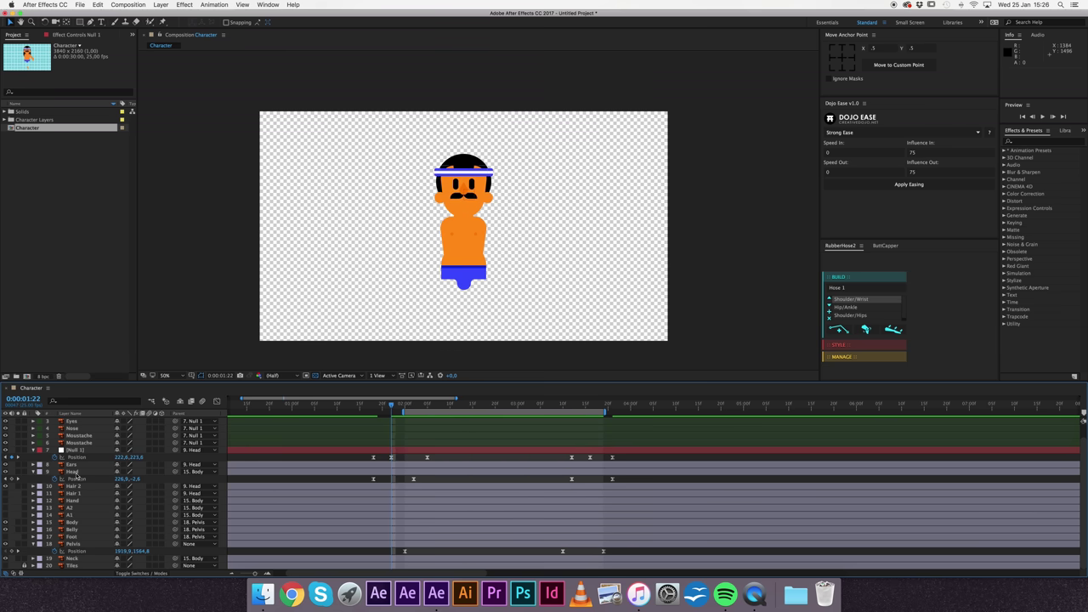
left_click(72, 465)
key("p")
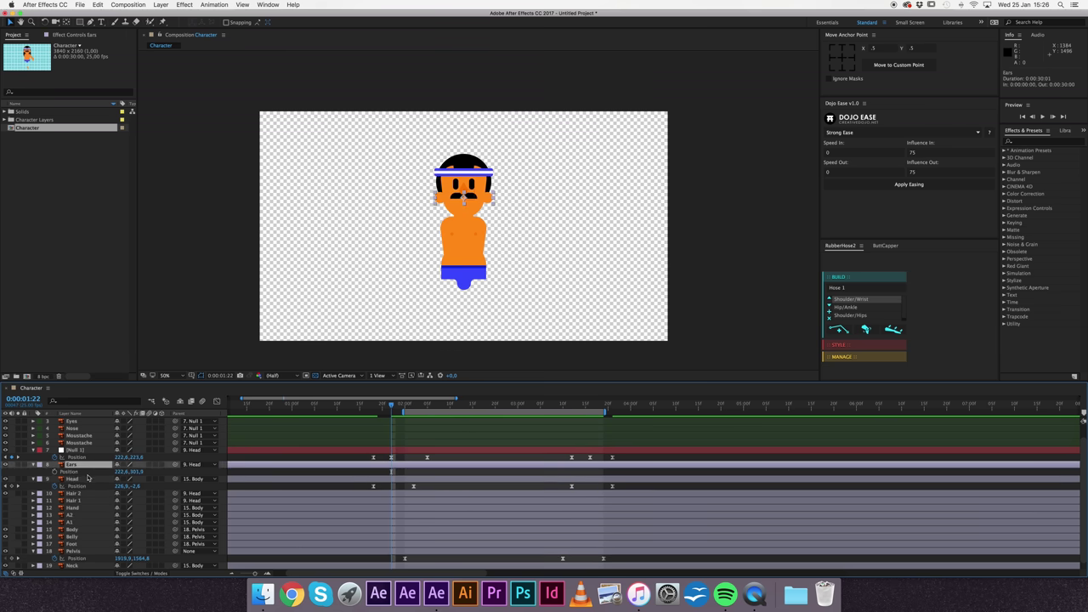
left_click(68, 472)
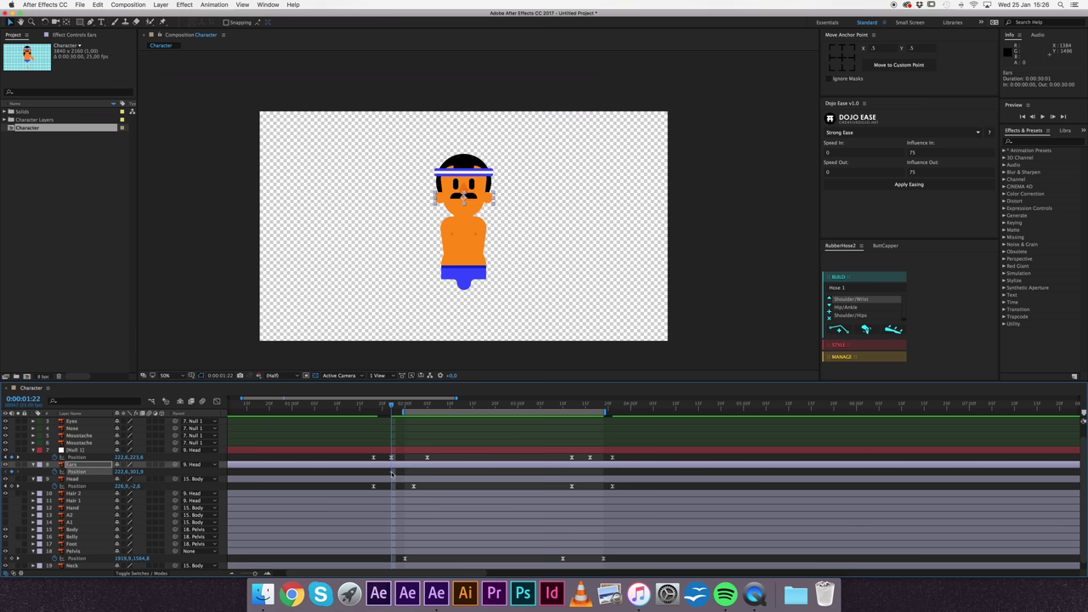
key("k")
key("k")
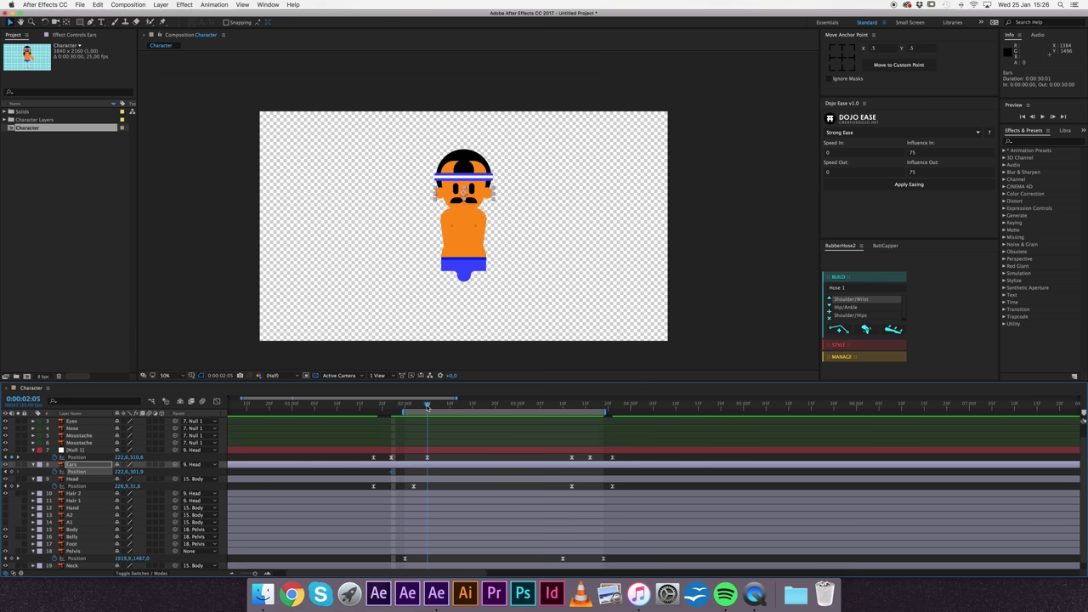
left_click(84, 466)
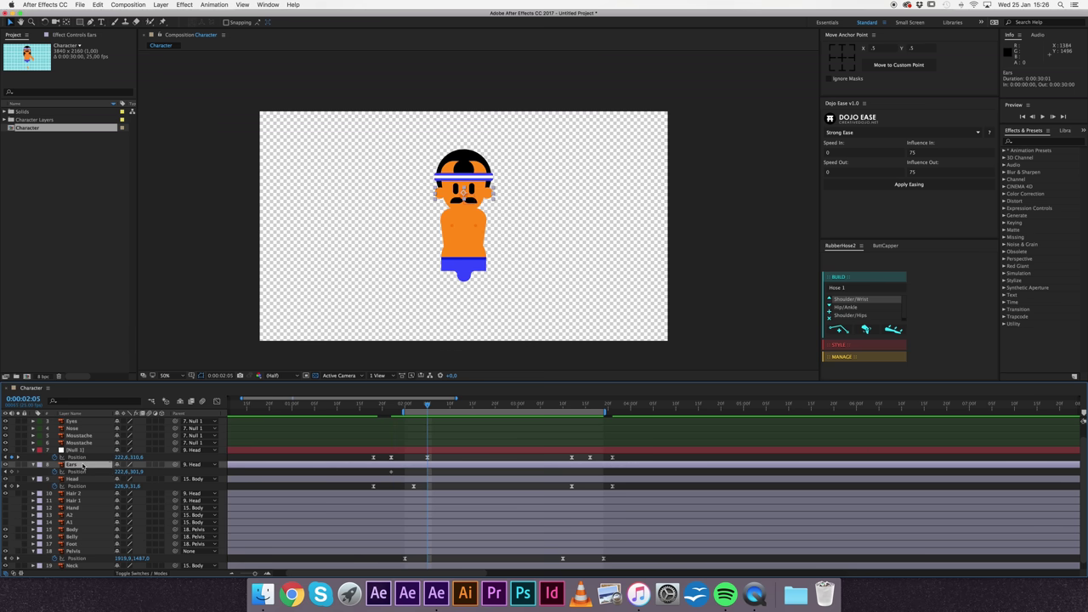
key("shift+Up")
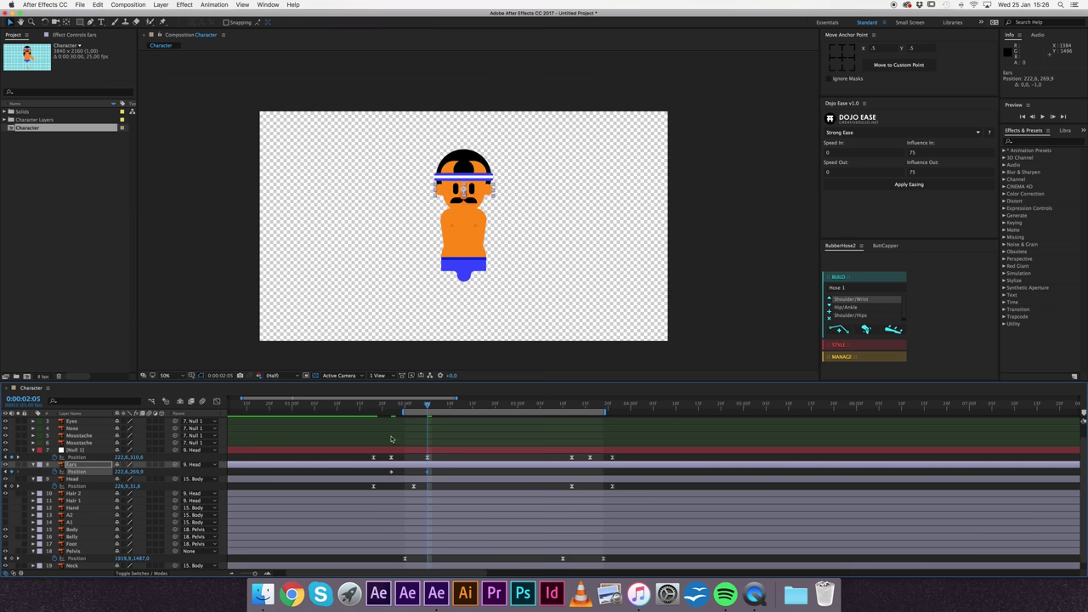
key("space")
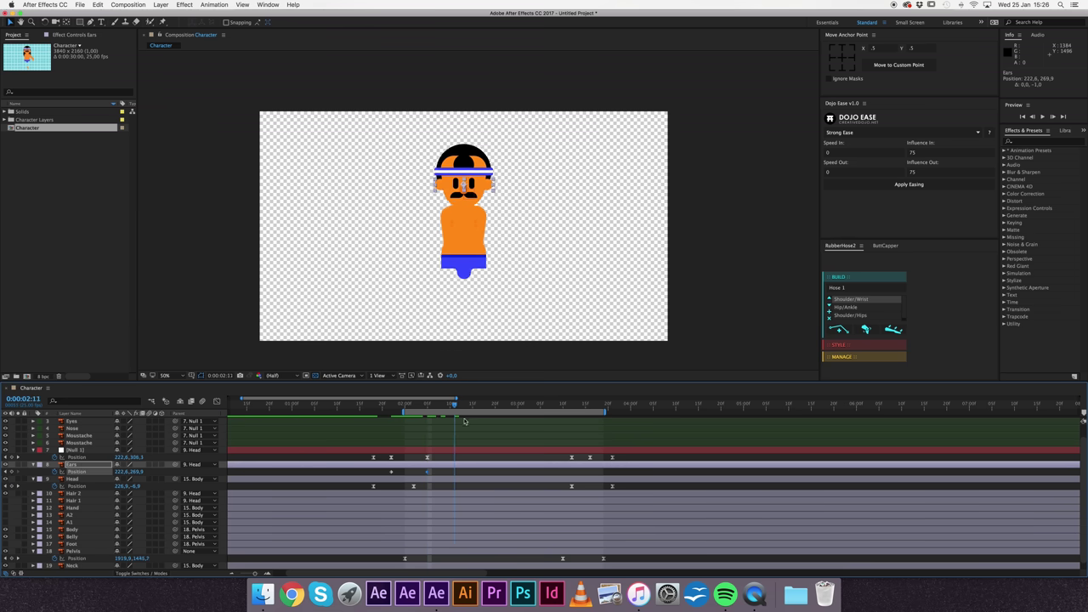
Step: Paste Ears Position keyframes at 0:00:03:12 and 0:00:03:21, lowering the ears 10 pixels
key("super+v")
key("Page_Down")
key("Page_Down")
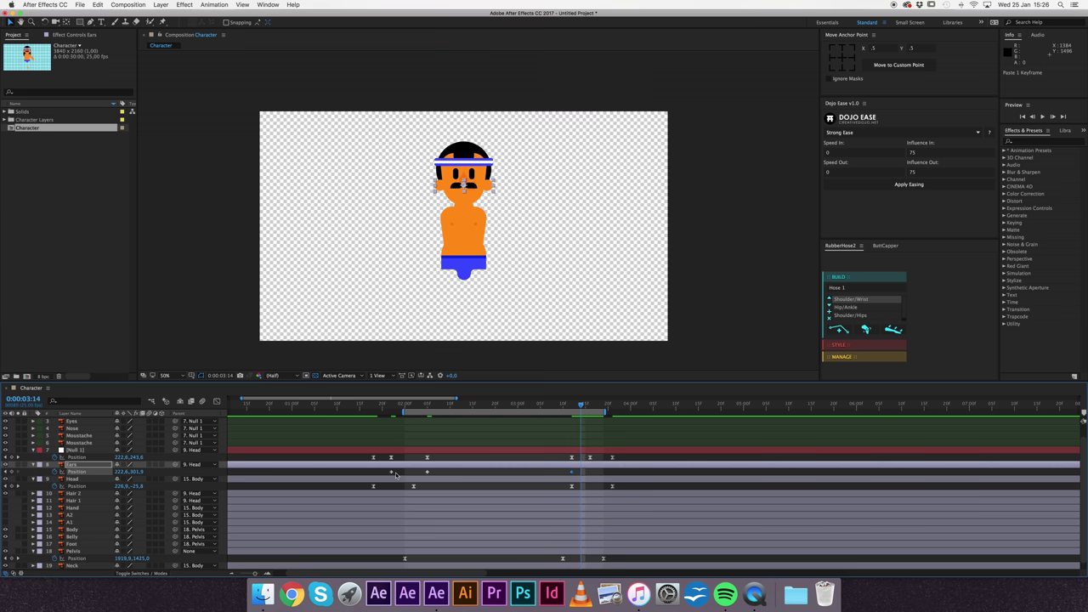
key("Page_Down")
key("shift+Down")
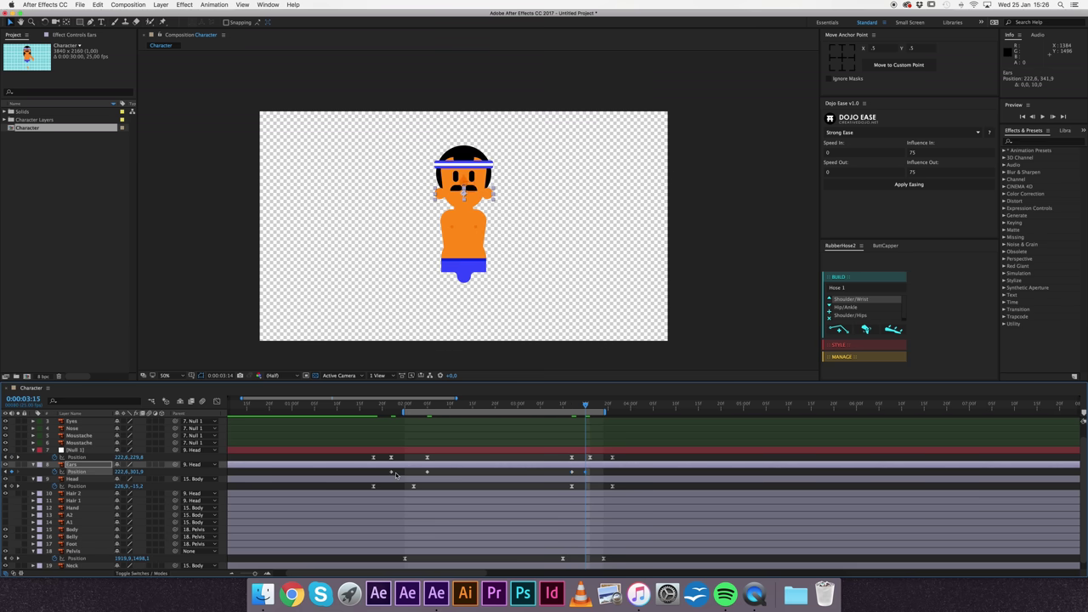
left_click_drag(586, 474, 590, 473)
left_click(610, 408)
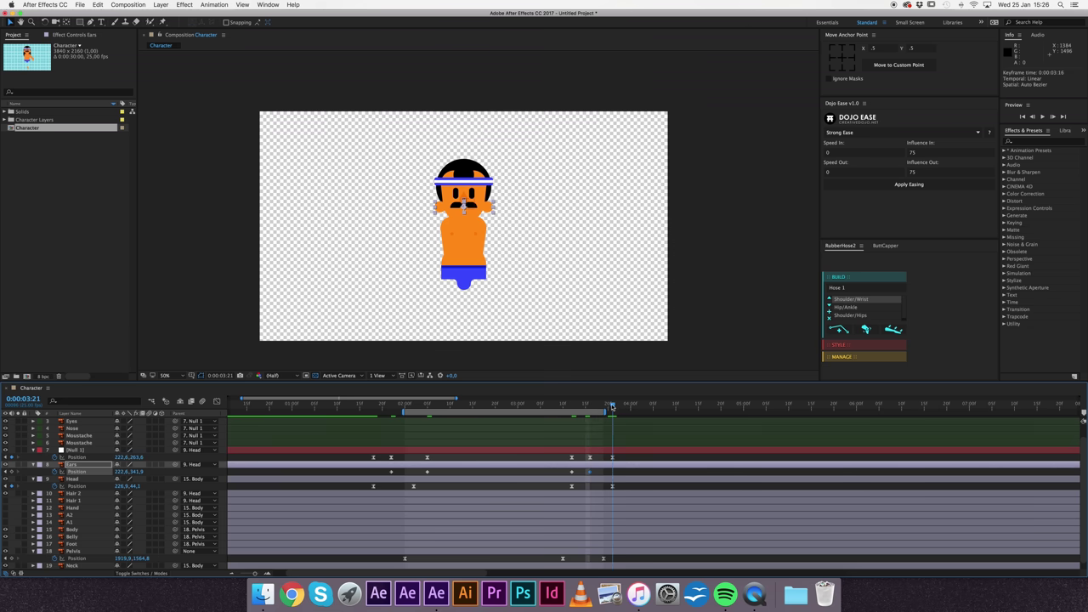
key("super+v")
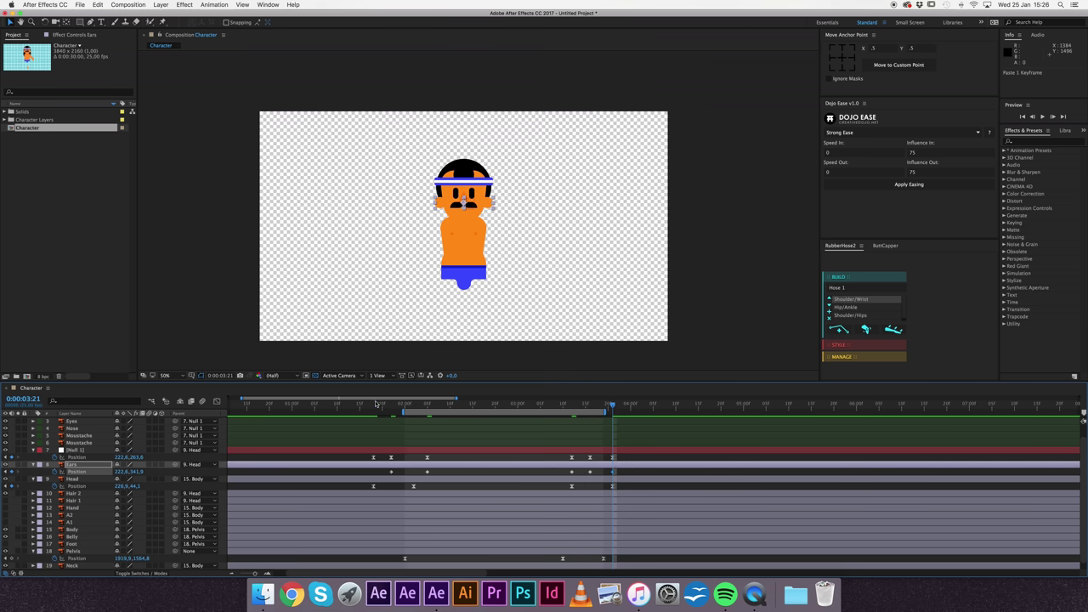
Step: Apply Dojo Ease strong easing to all Ears Position keyframes and preview the animation
left_click(375, 403)
left_click_drag(363, 473, 629, 481)
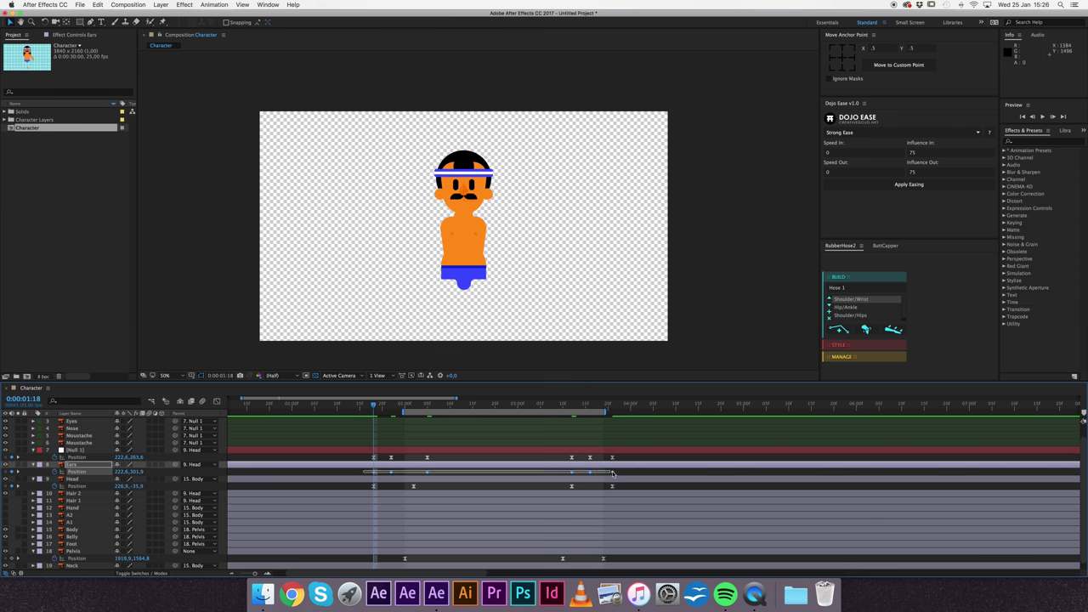
left_click(909, 184)
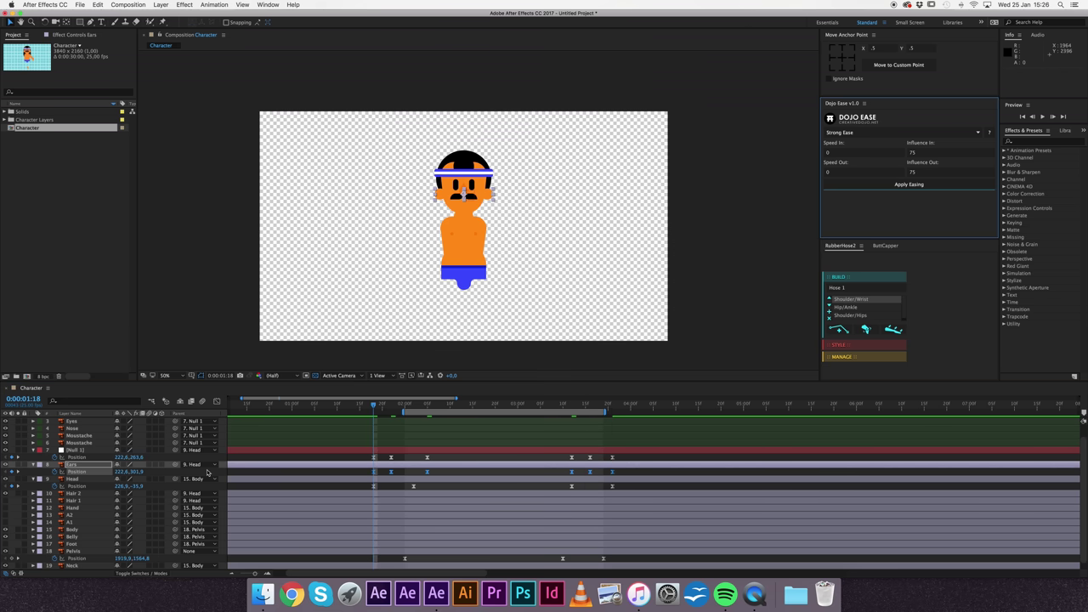
left_click(255, 465)
key("space")
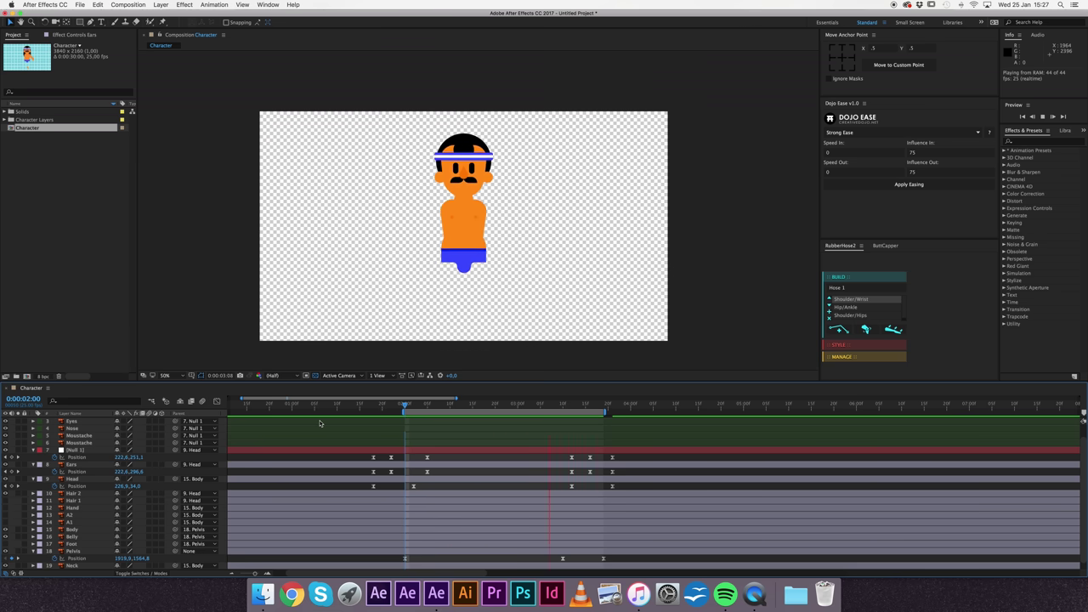
scroll(418, 443, "down", 1)
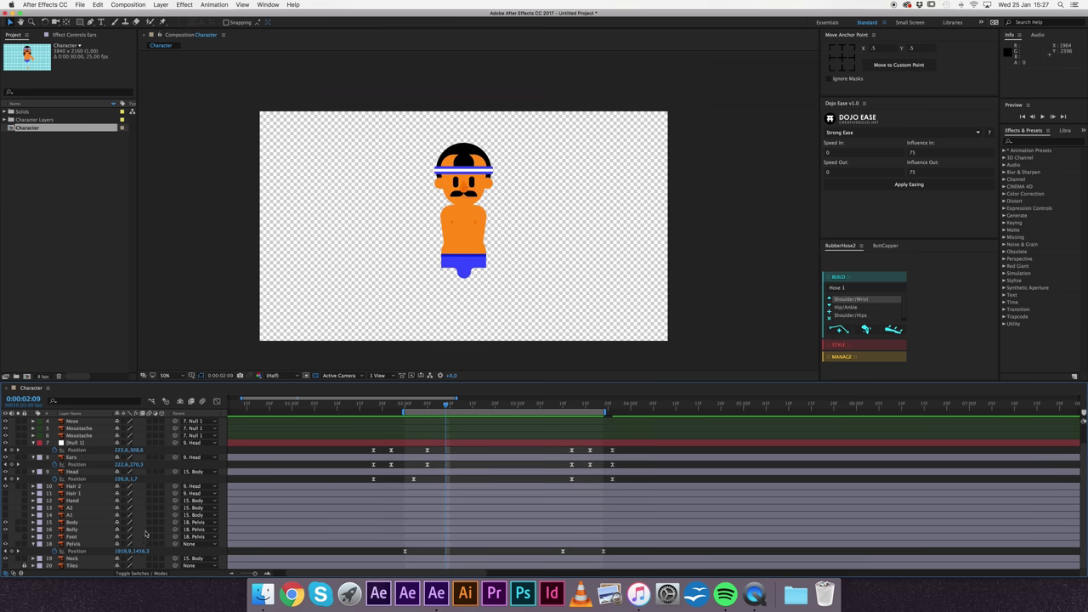
Step: Key the Body's Position at 0:00:02:00 and 0:00:03:10, nudging the body down at 2:00
left_click(76, 544)
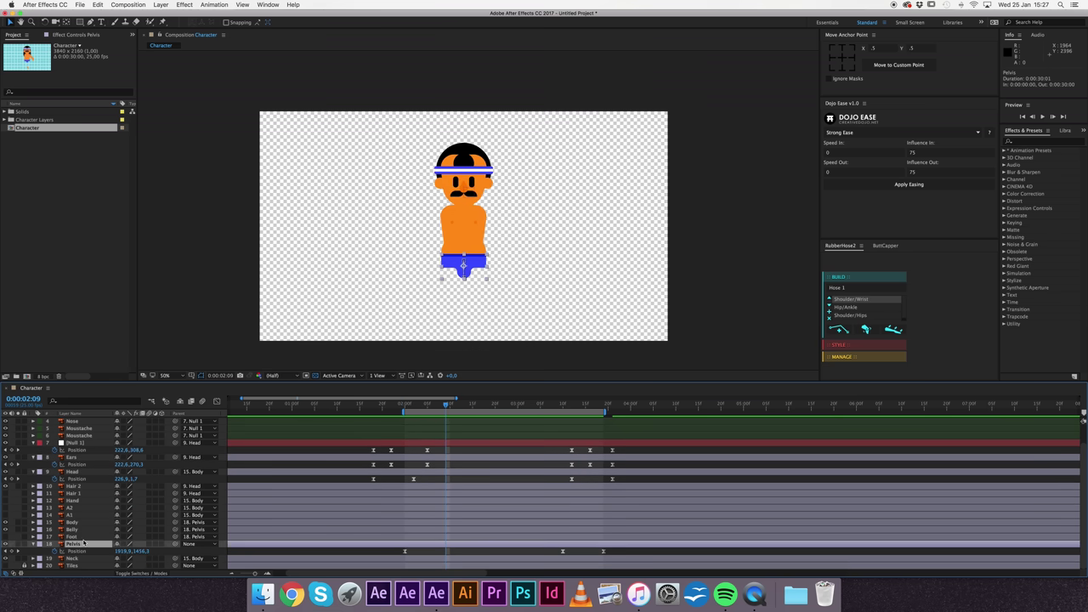
left_click(75, 522)
key("alt+shift+p")
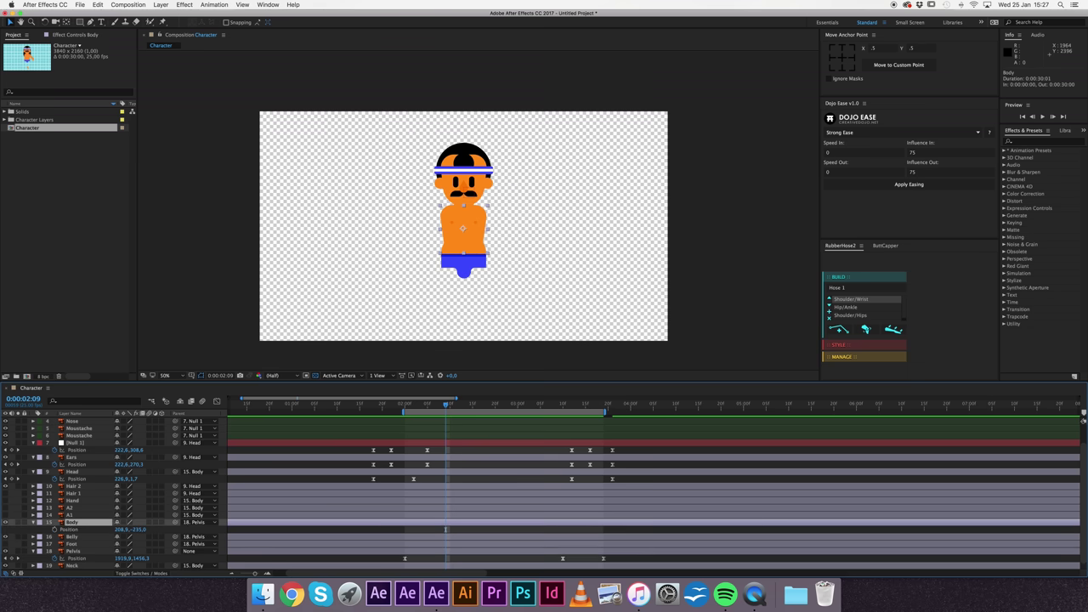
scroll(421, 448, "down", 1)
left_click(405, 409)
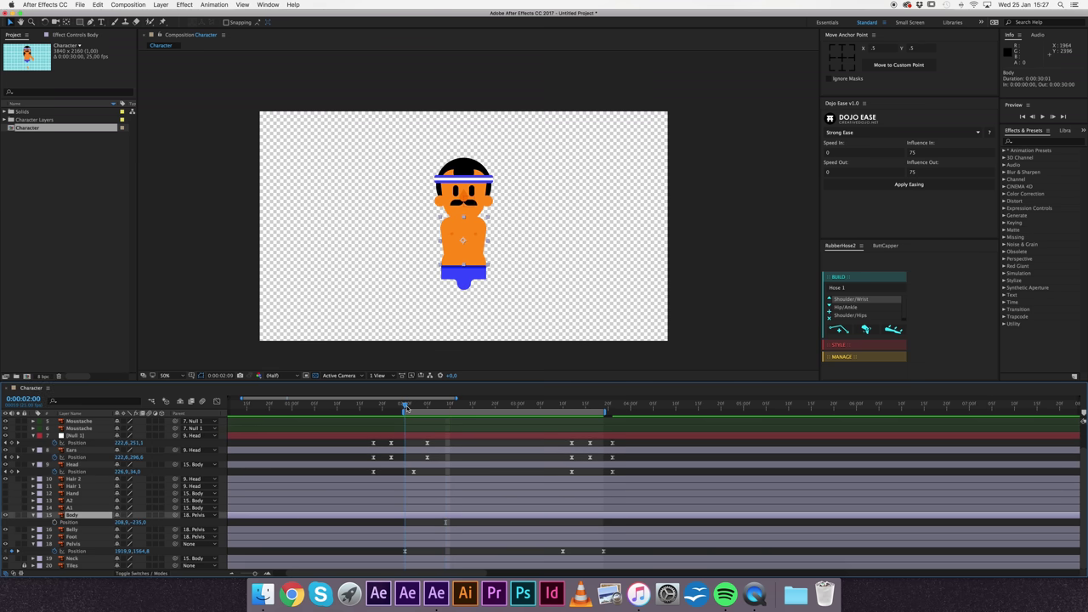
left_click(54, 522)
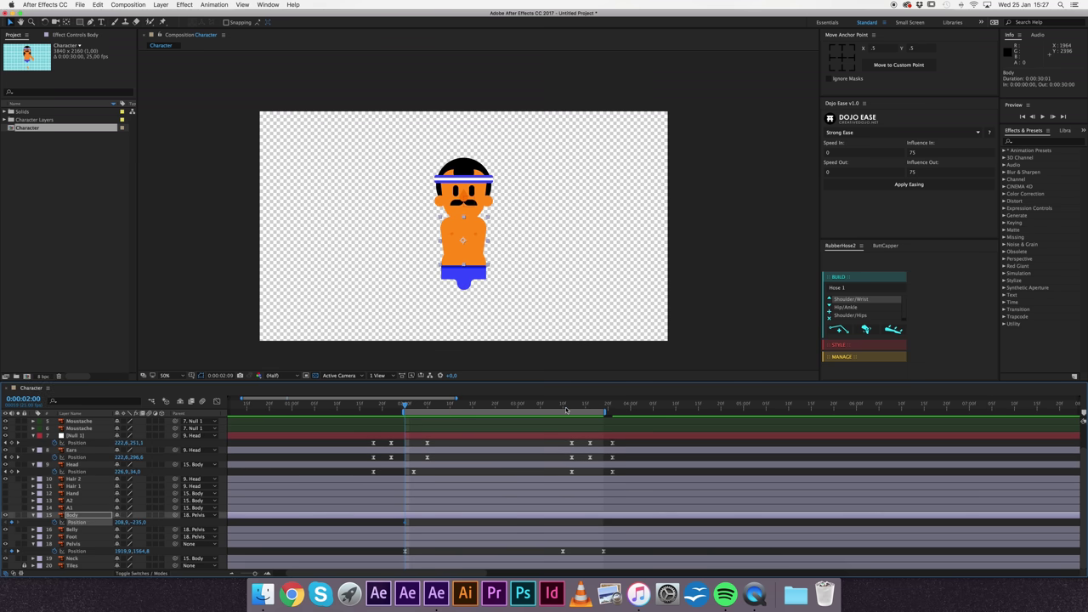
left_click(564, 409)
left_click(9, 523)
left_click(405, 410)
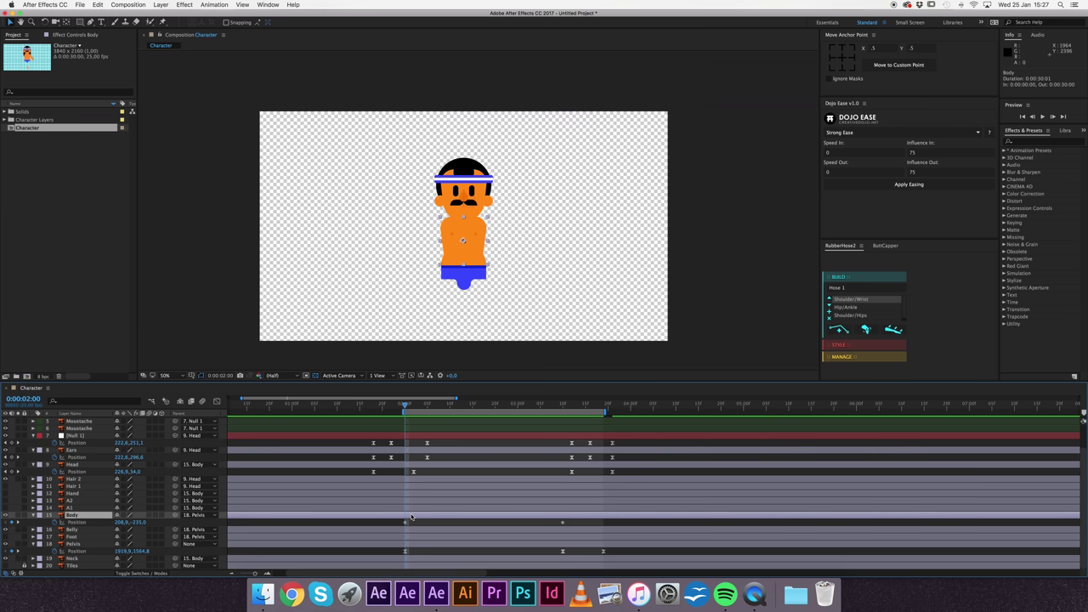
key("shift+Down")
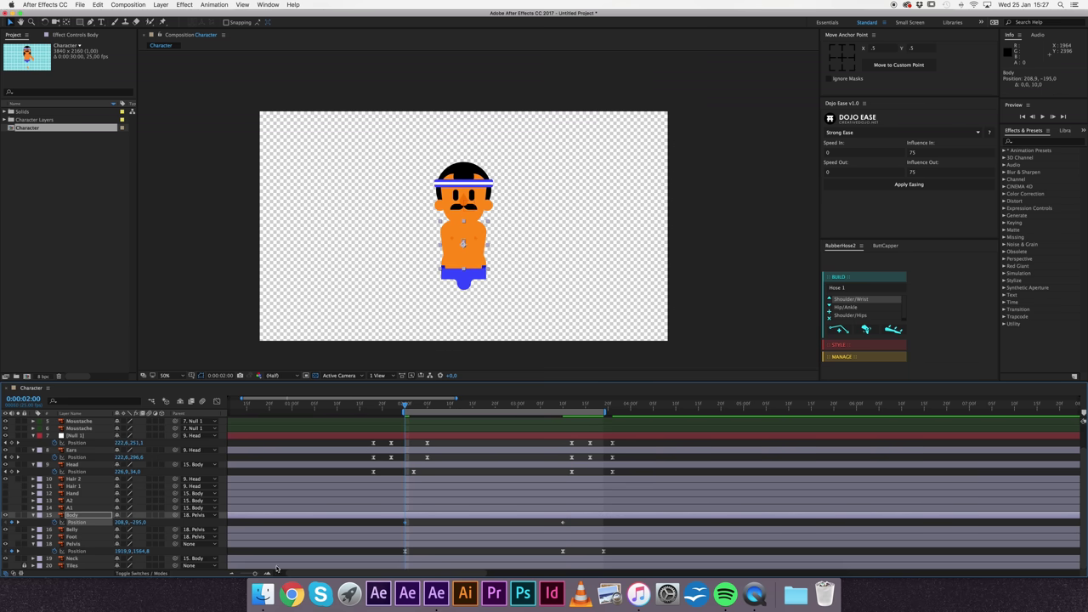
Step: Reorder layers so Belly sits above Body and Pelvis sits above Foot and Body
left_click(68, 530)
key("ctrl+bracketright")
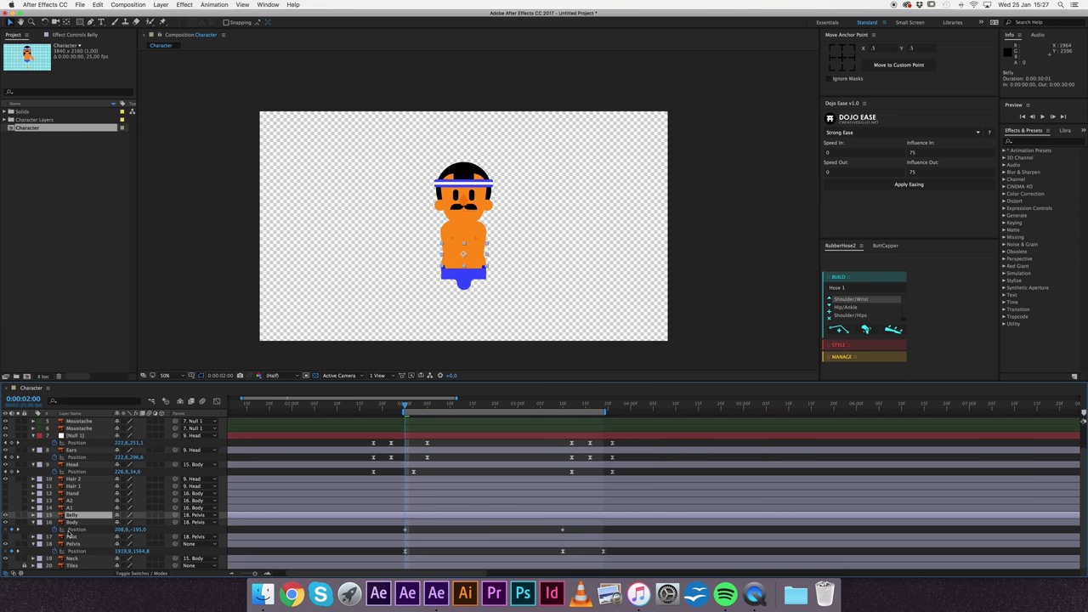
left_click(75, 522)
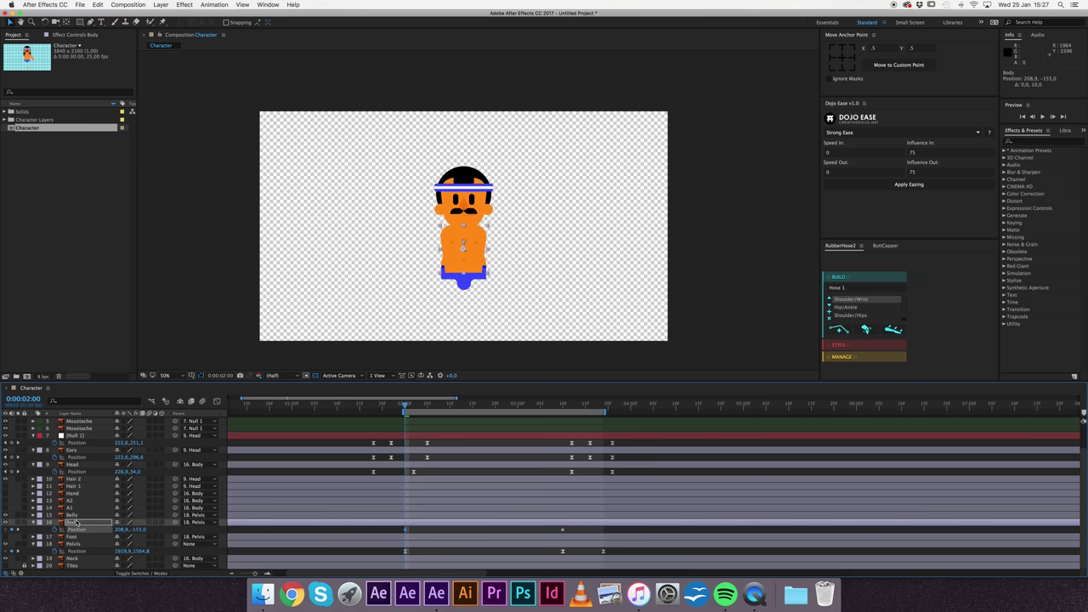
left_click(77, 543)
key("ctrl+bracketright")
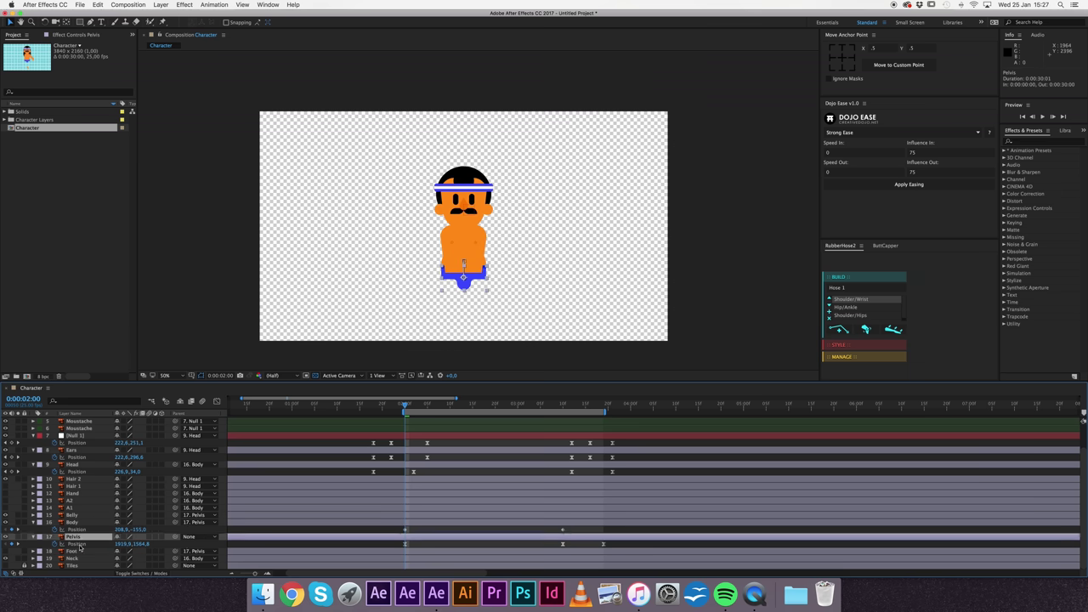
key("ctrl+bracketright")
left_click(77, 537)
Step: Preview, paste the copied Body Position keyframe at 0:00:03:19, and select all three keyframes
left_click_drag(408, 412, 408, 411)
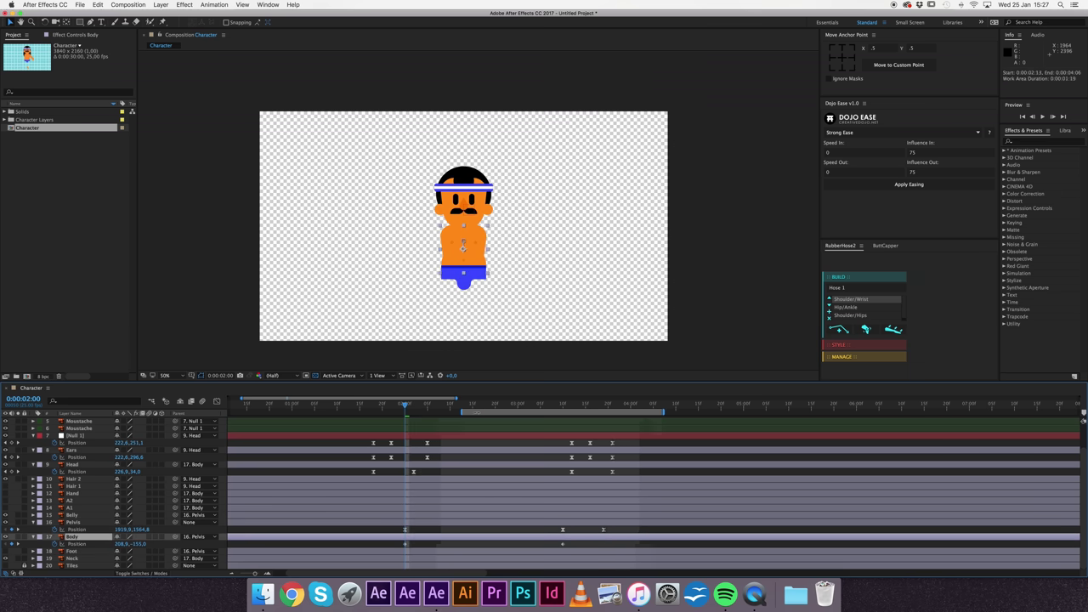
key("space")
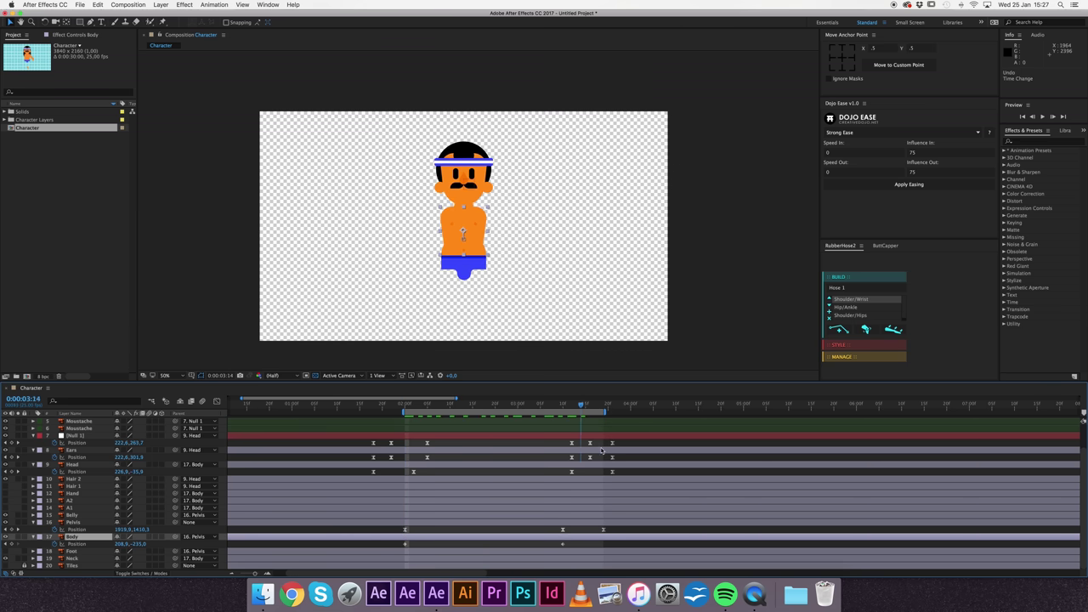
left_click(401, 545)
key("super+v")
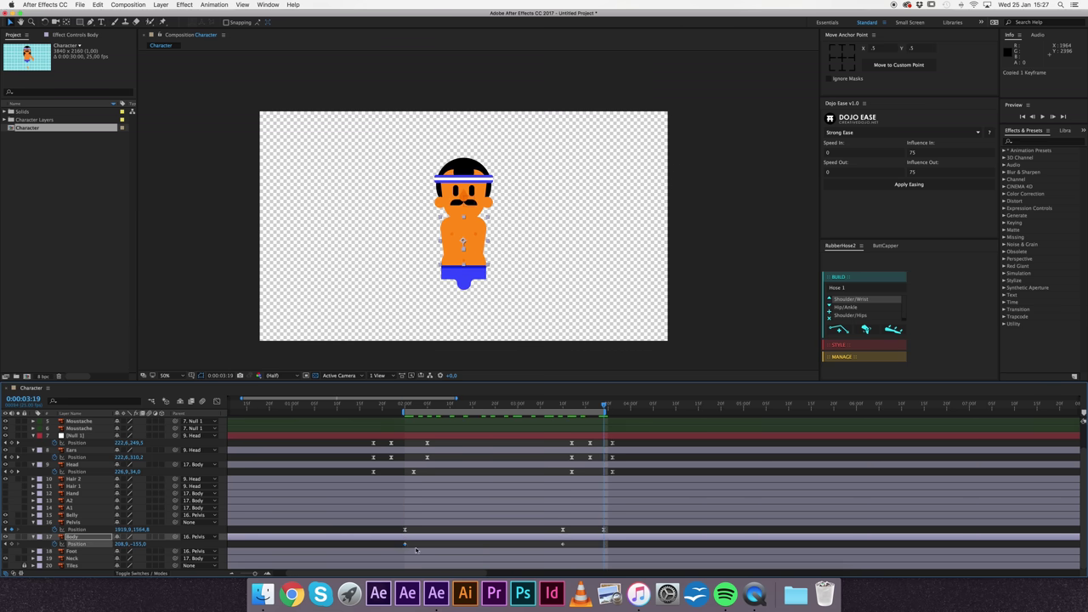
left_click_drag(391, 548, 623, 555)
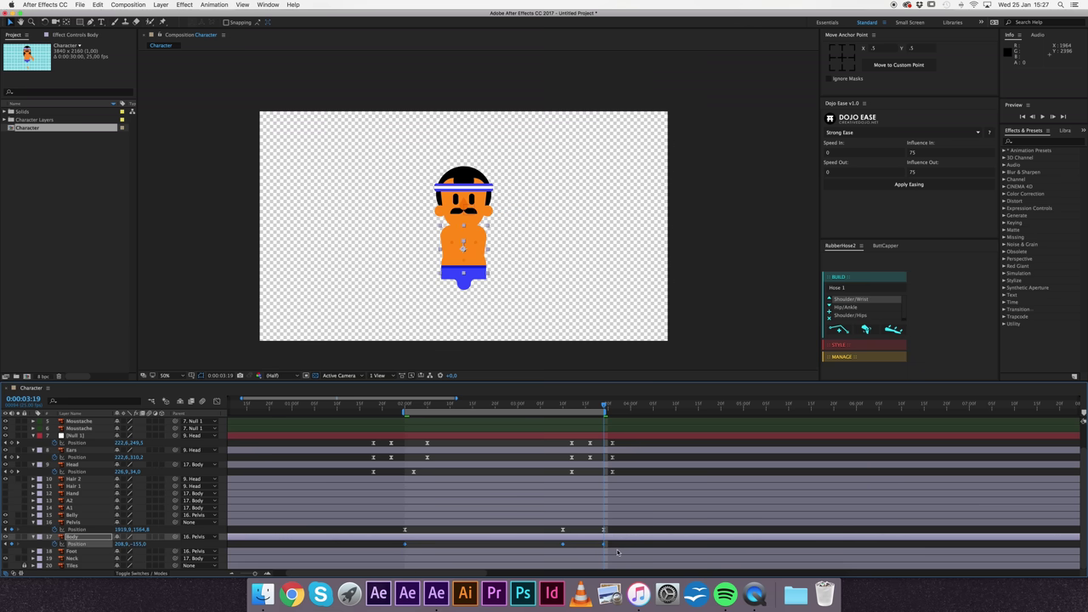
Step: Apply Easy Ease to the Body's Position keyframes and preview the bounce
right_click(604, 547)
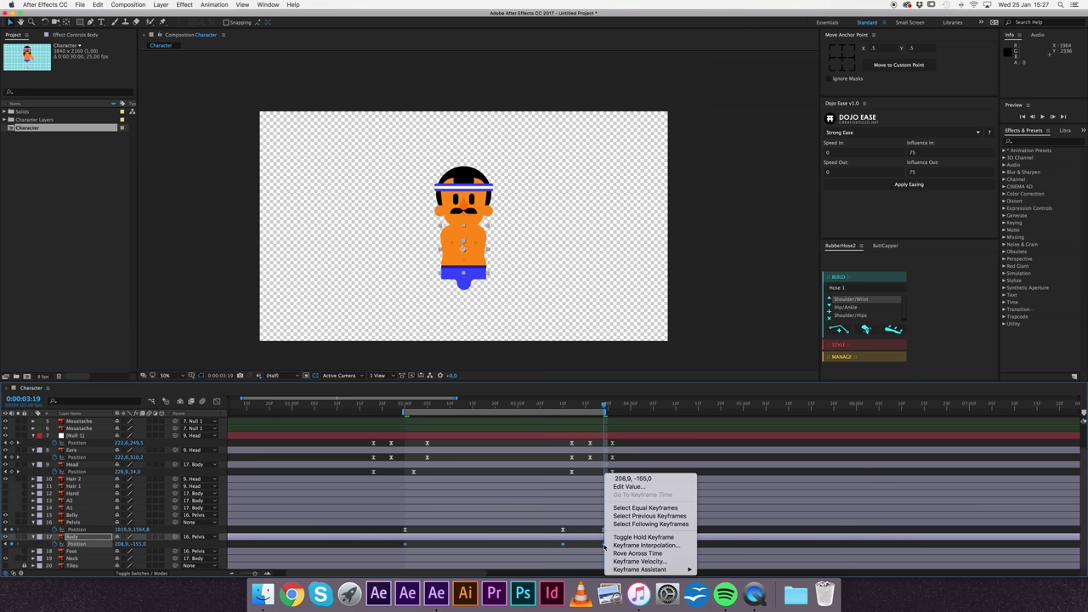
mouse_move(639, 569)
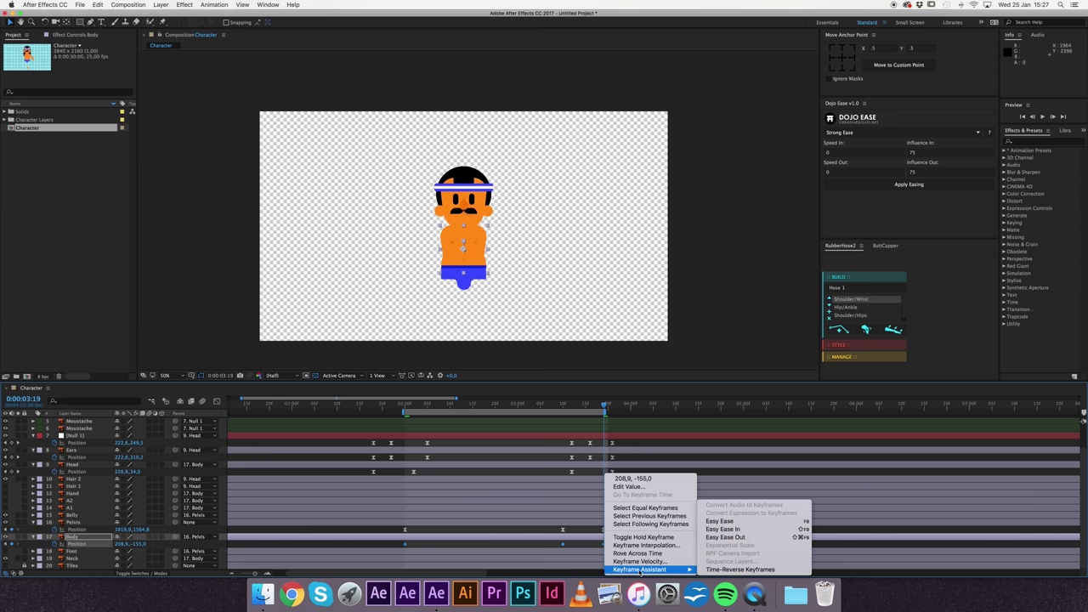
left_click(722, 522)
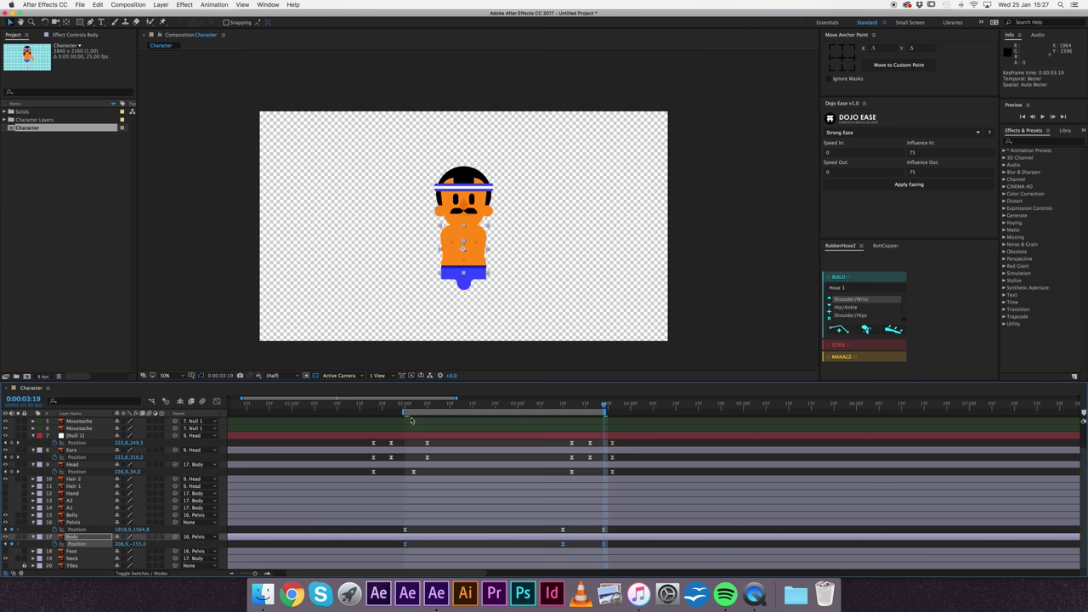
key("space")
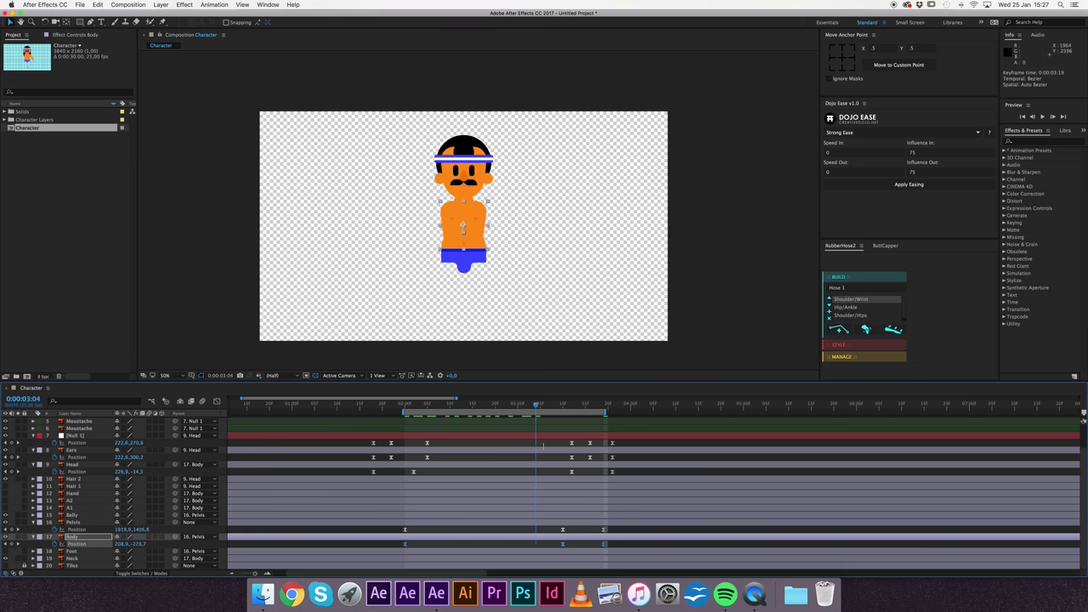
Step: In the speed graph, stretch the first keyframe's influence so the body rises fast, then eases
left_click(217, 401)
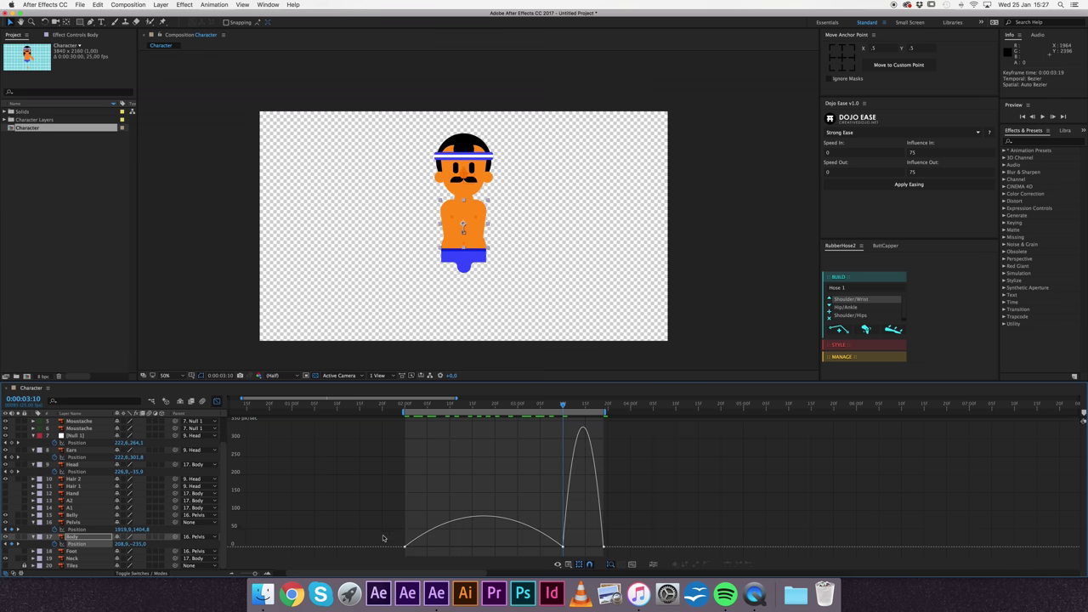
left_click_drag(383, 538, 441, 555)
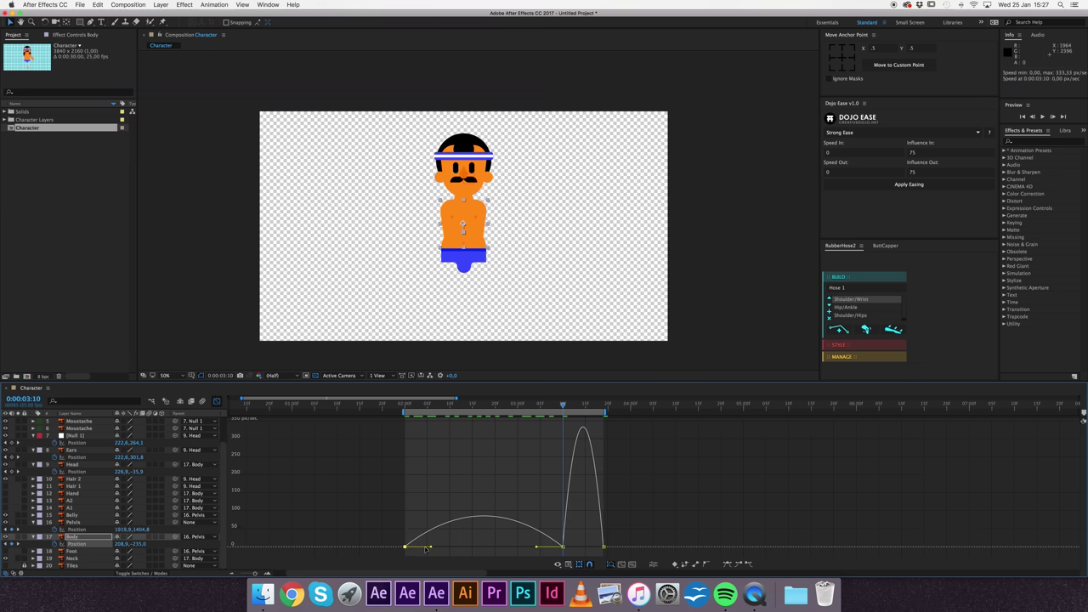
left_click_drag(430, 547, 409, 546)
left_click_drag(536, 548, 483, 547)
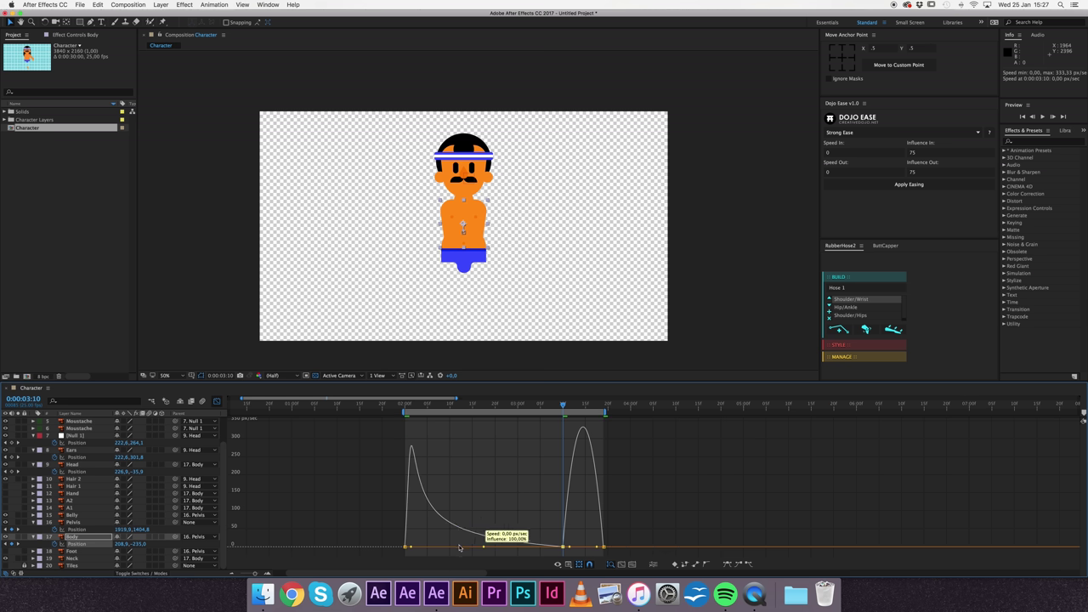
left_click(217, 401)
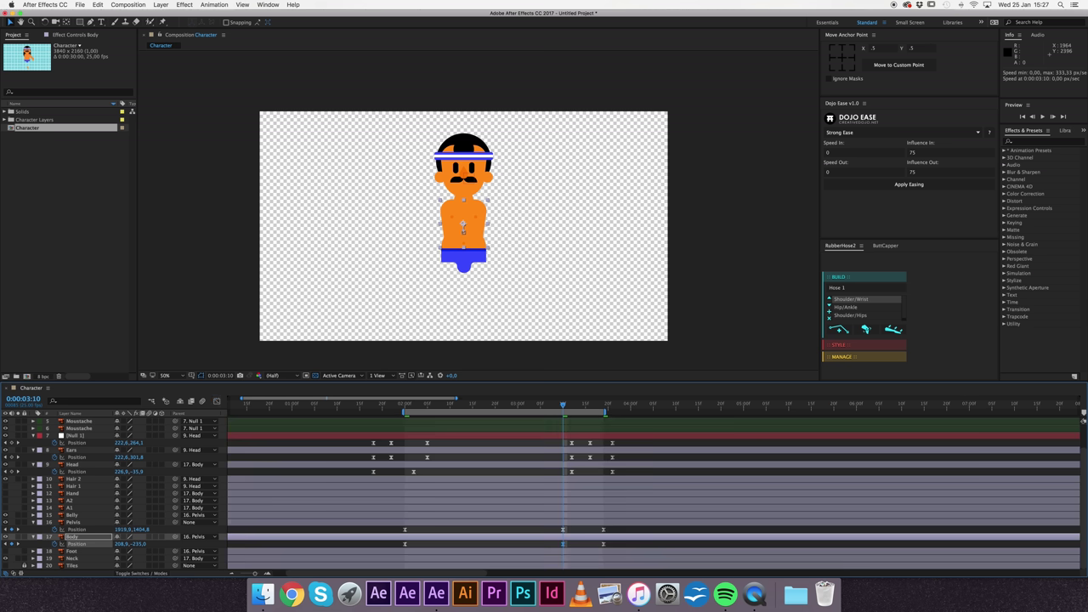
Step: Paste a Body Position keyframe at 0:00:01:17, select all four Body keyframes, and preview
left_click_drag(590, 547, 615, 549)
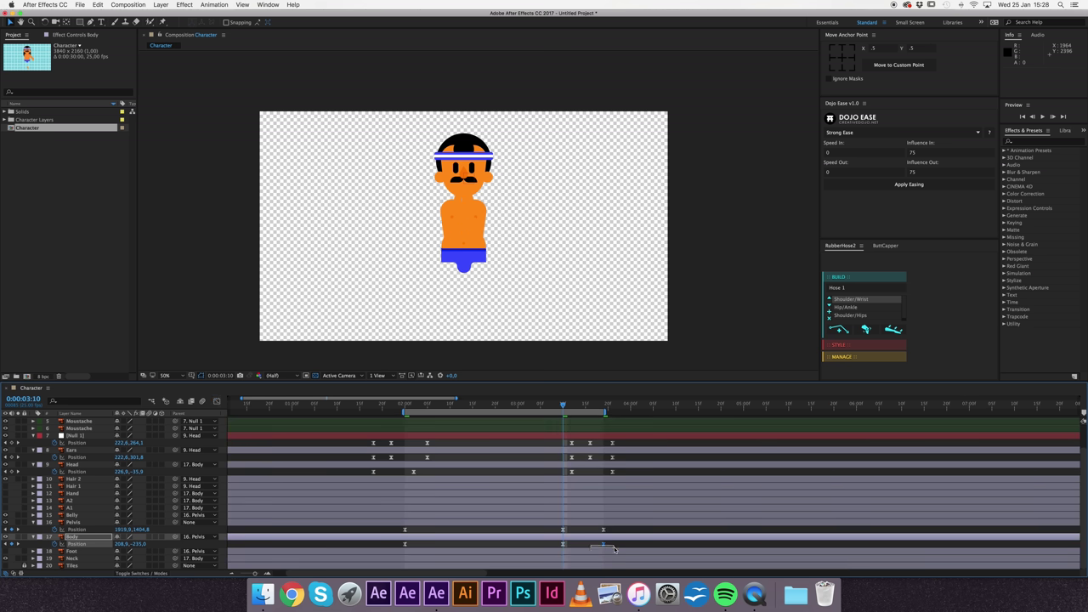
left_click(374, 409)
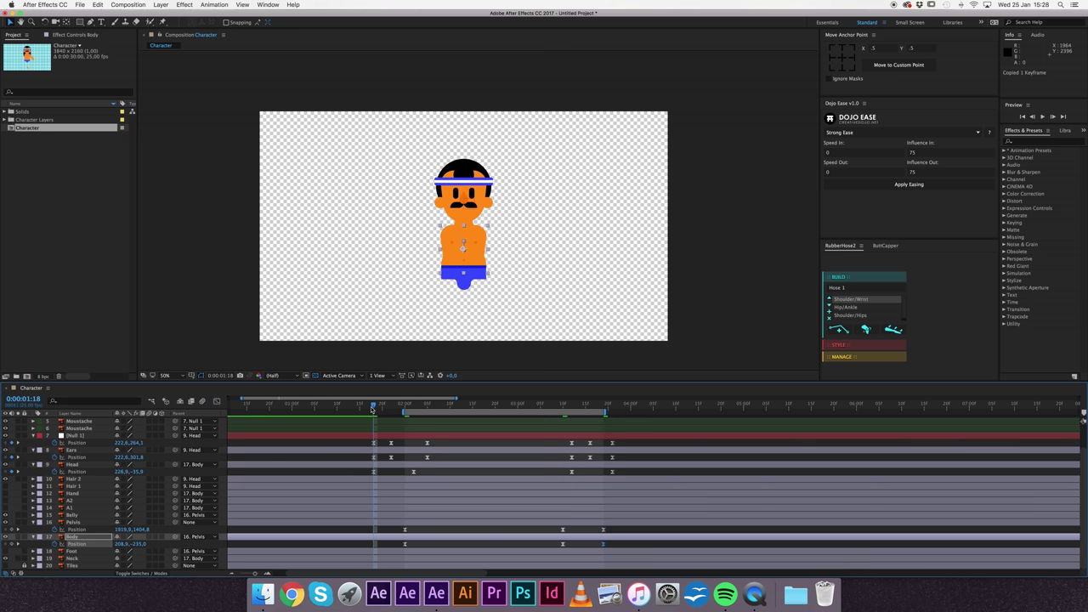
left_click(368, 545)
left_click_drag(359, 545, 609, 547)
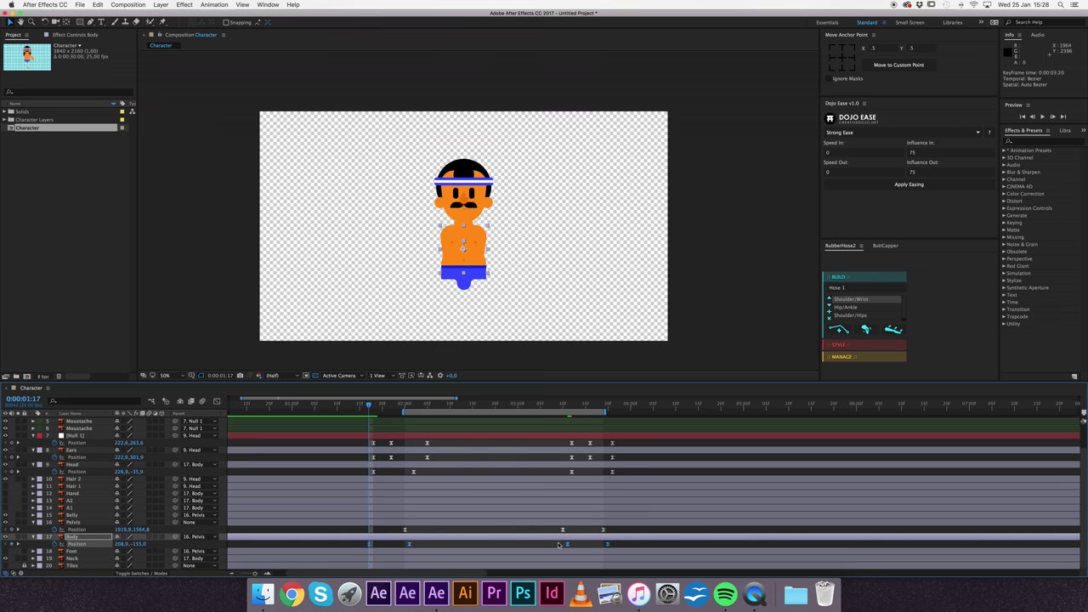
left_click(186, 544)
key("space")
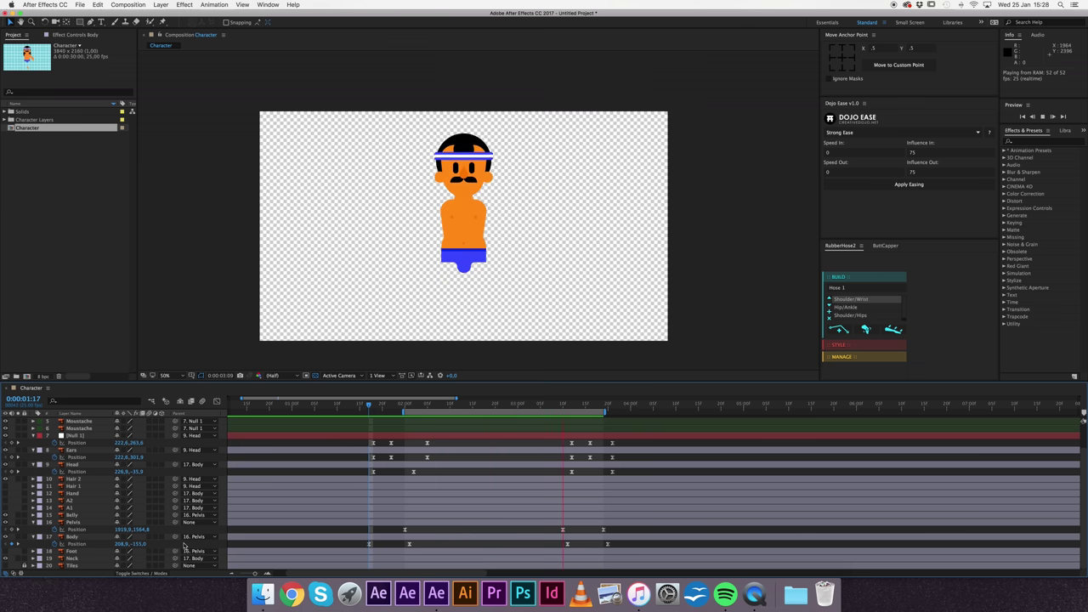
key("space")
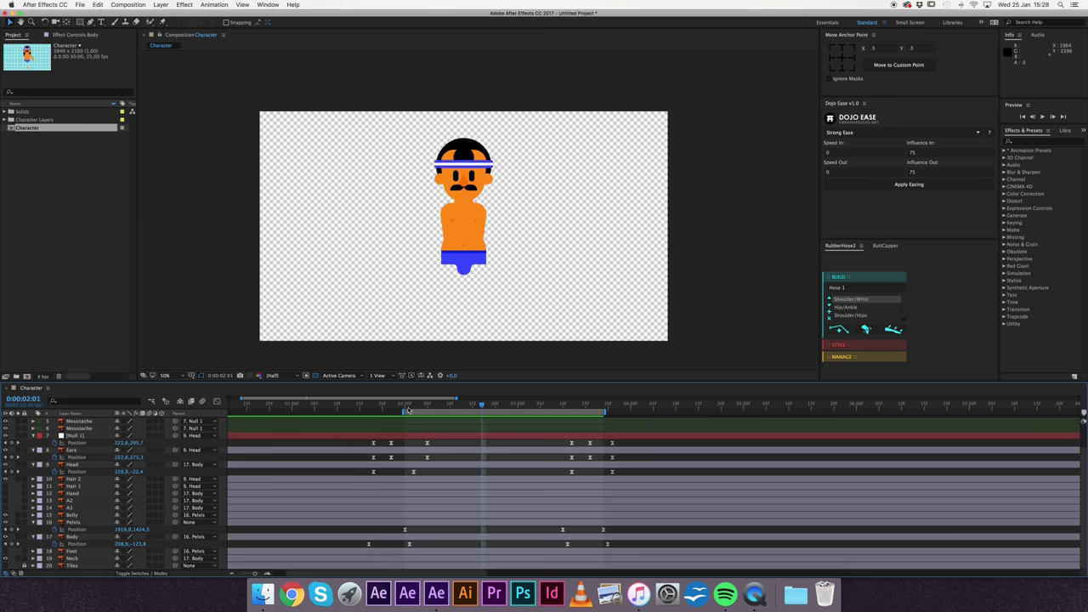
left_click(408, 410)
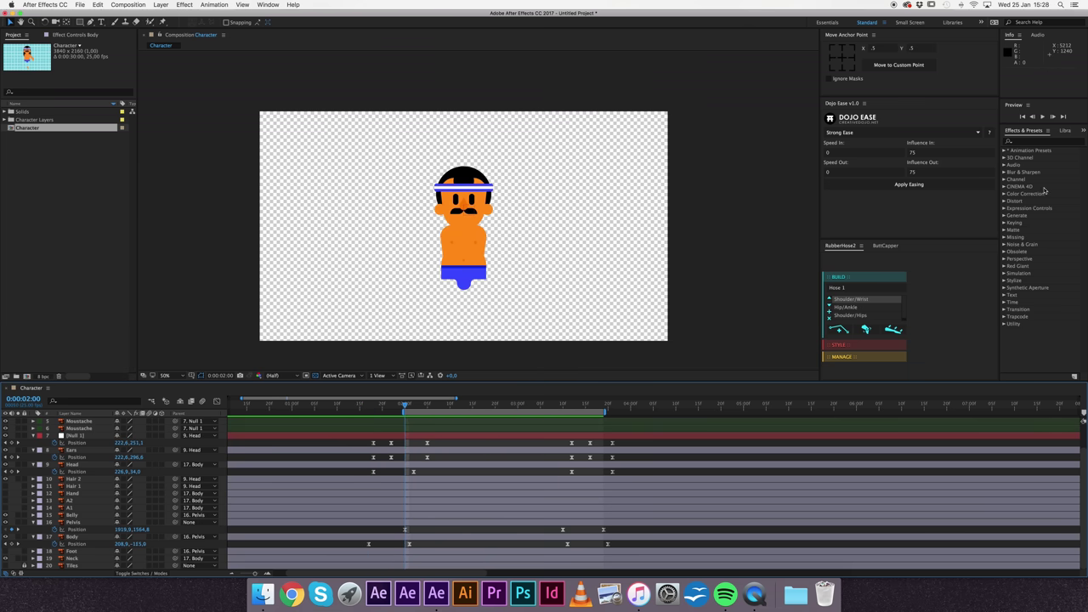
Step: Set the Preview panel's Range to Work Area, play the animation, then park at 0:00:02:01
left_click_drag(1029, 124, 1035, 262)
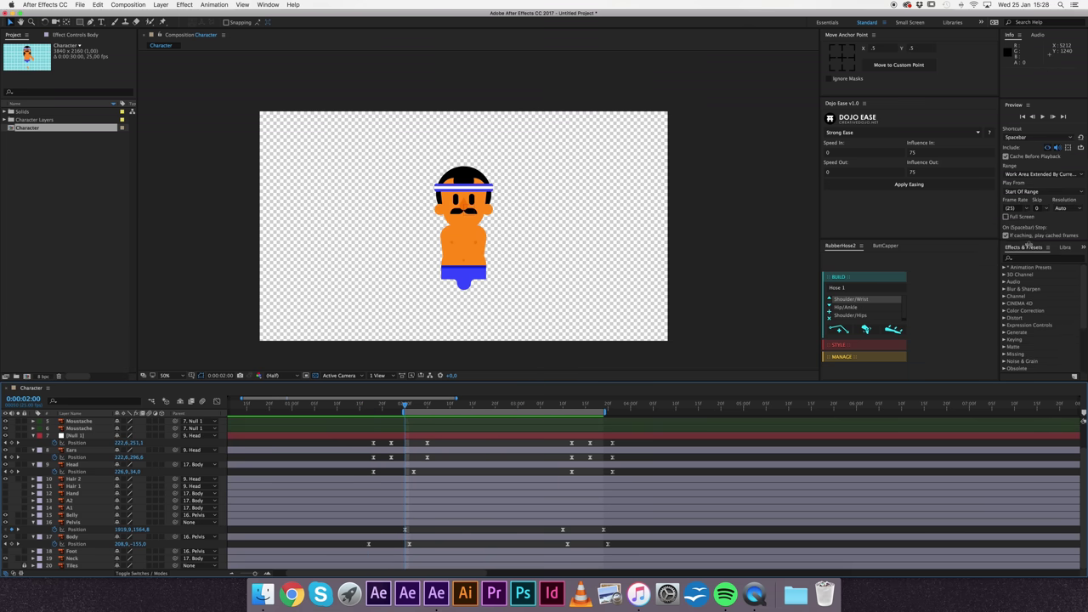
left_click(1035, 174)
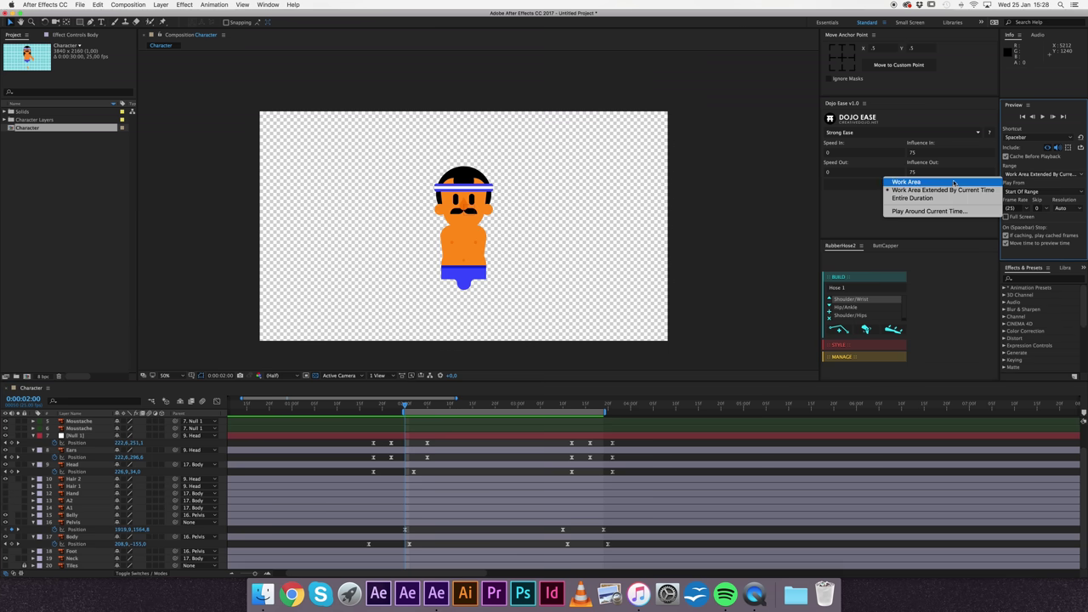
left_click(910, 180)
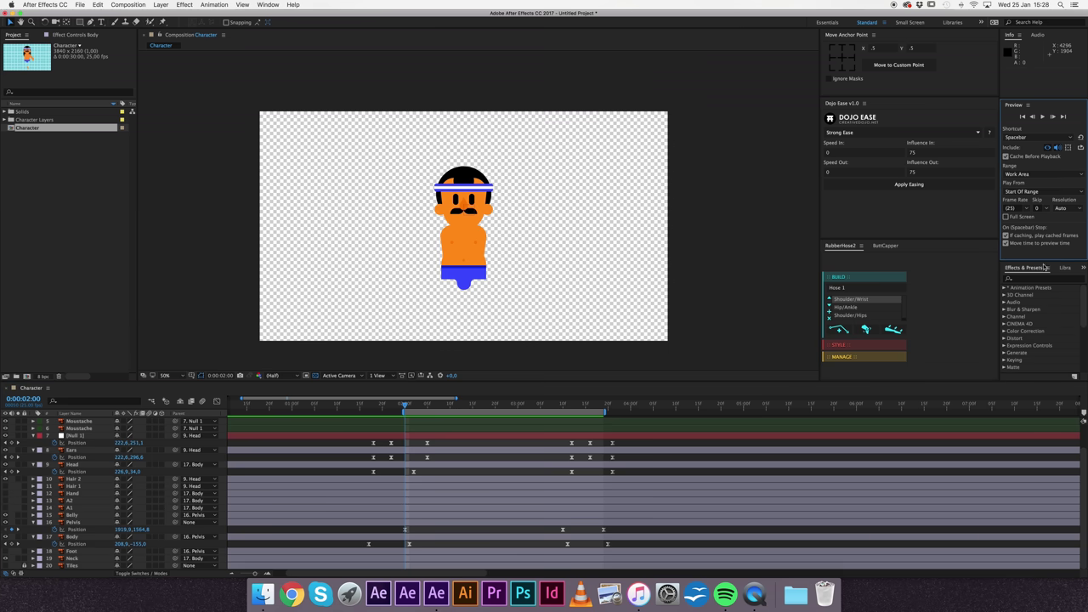
left_click_drag(1039, 261, 1003, 130)
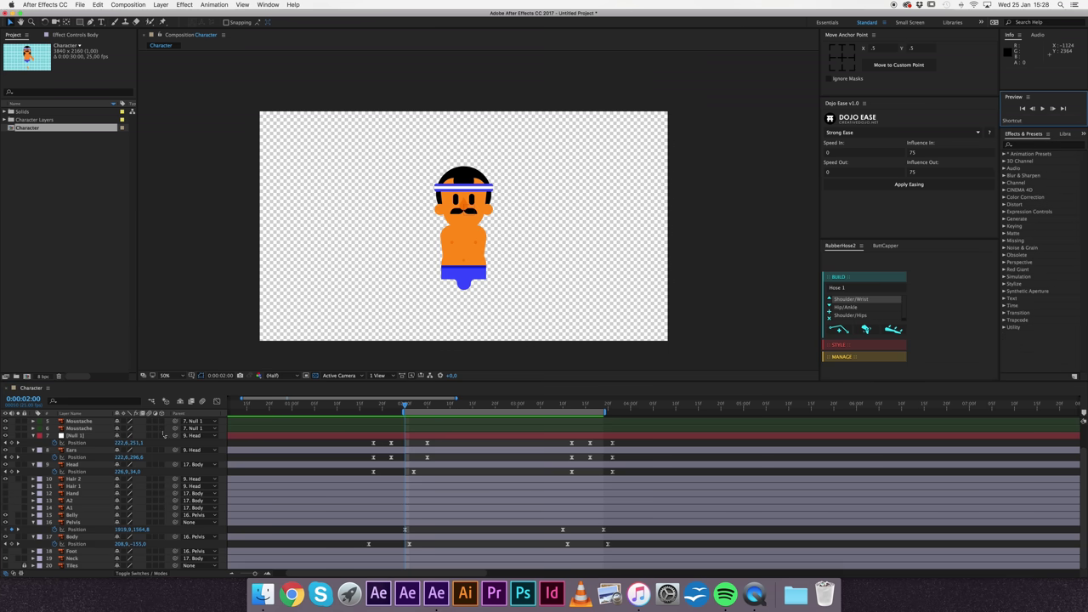
key("space")
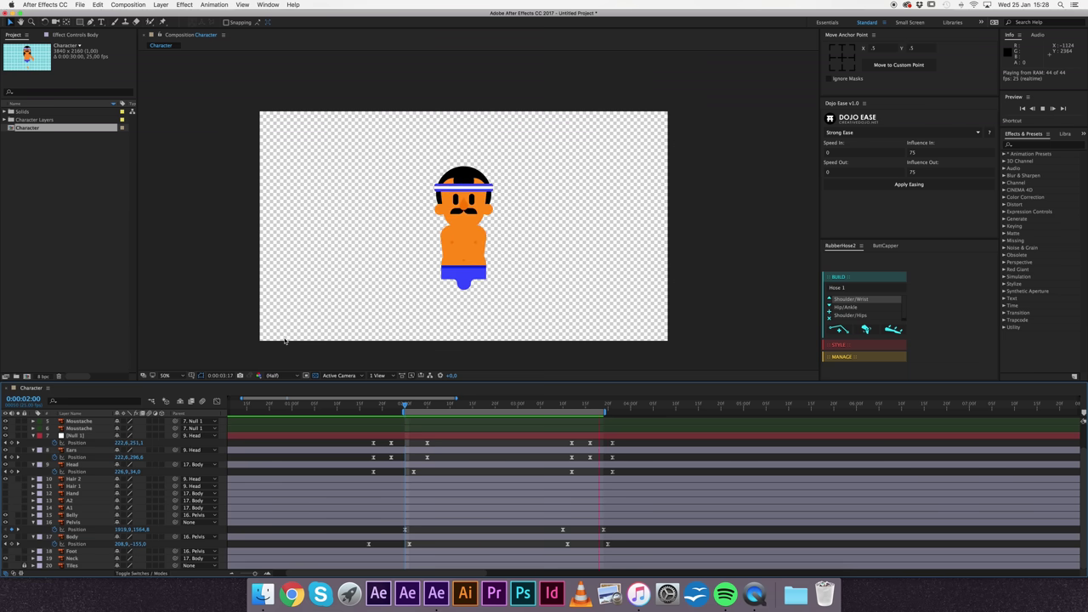
key("space")
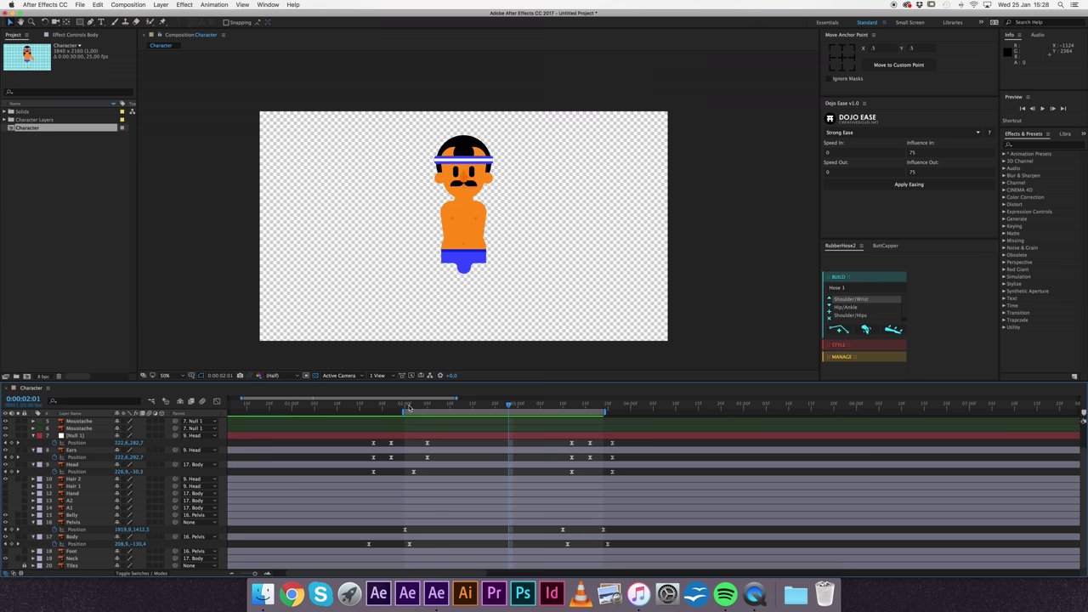
left_click(409, 408)
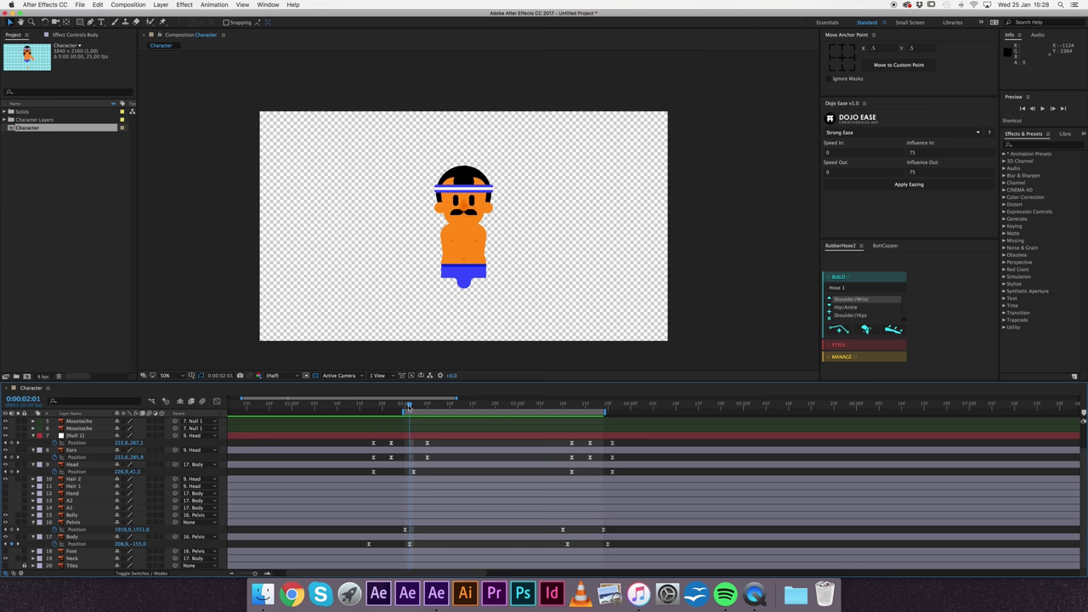
Step: Reveal the Belly layer's Scale property and jump to its 0:00:02:00 keyframe
left_click(82, 523)
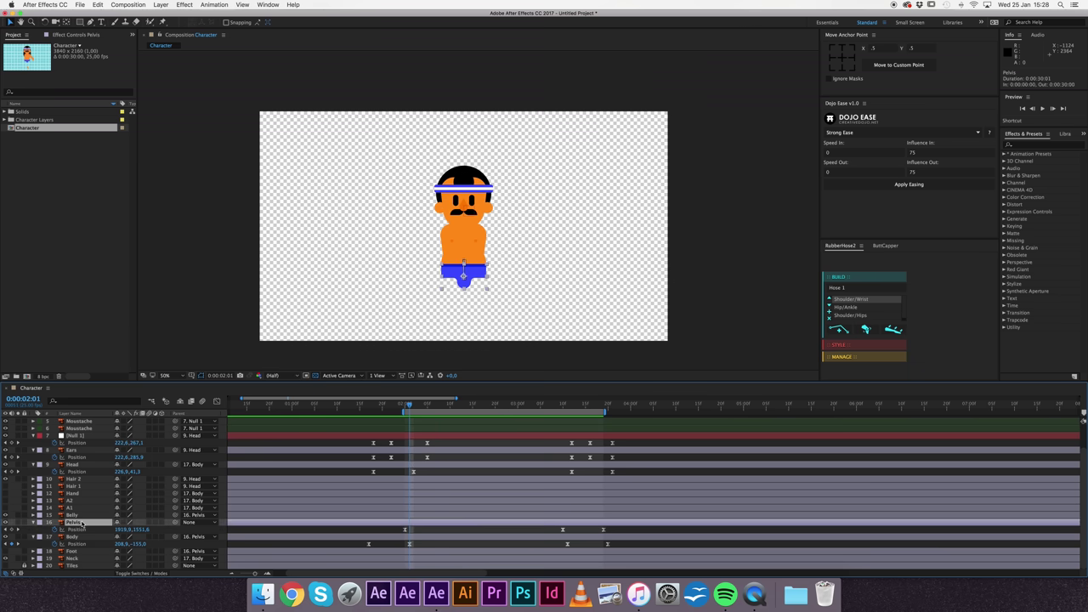
left_click(78, 516)
key("alt+shift+s")
left_click(64, 522)
left_click(561, 407)
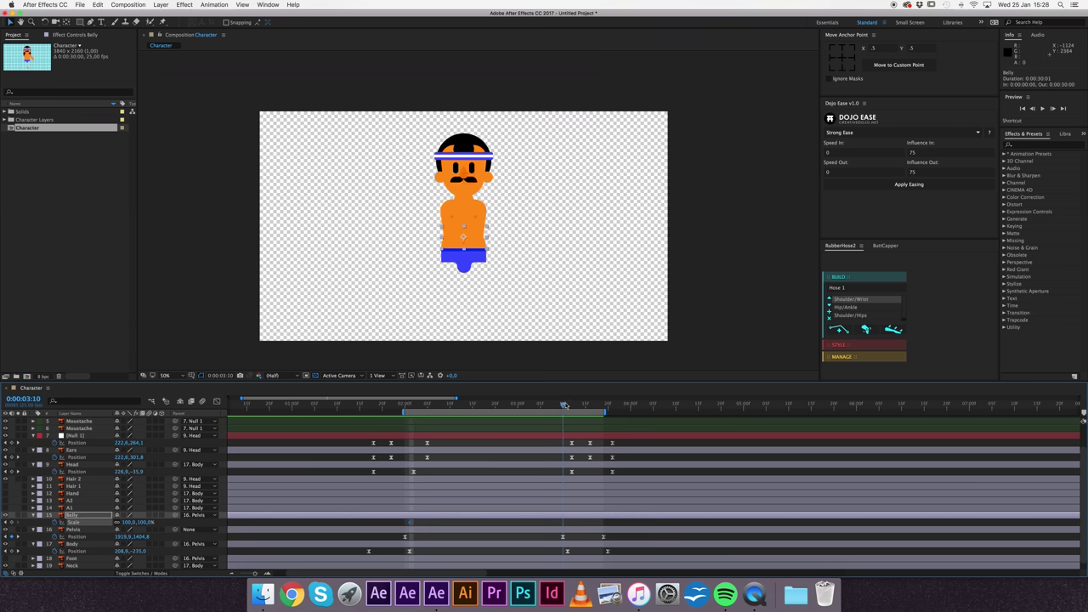
left_click(404, 524)
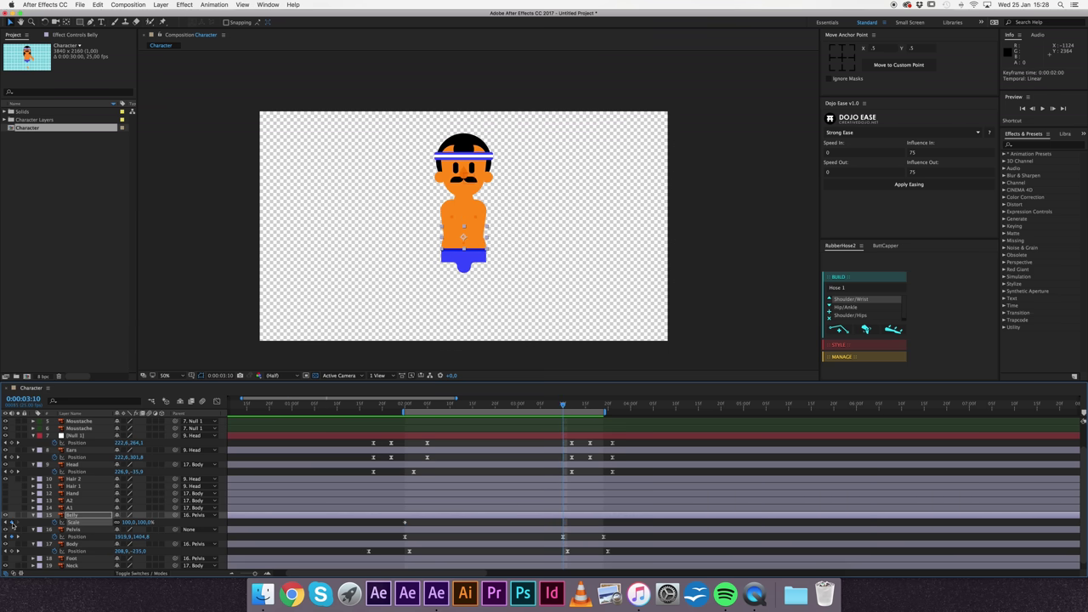
left_click(4, 524)
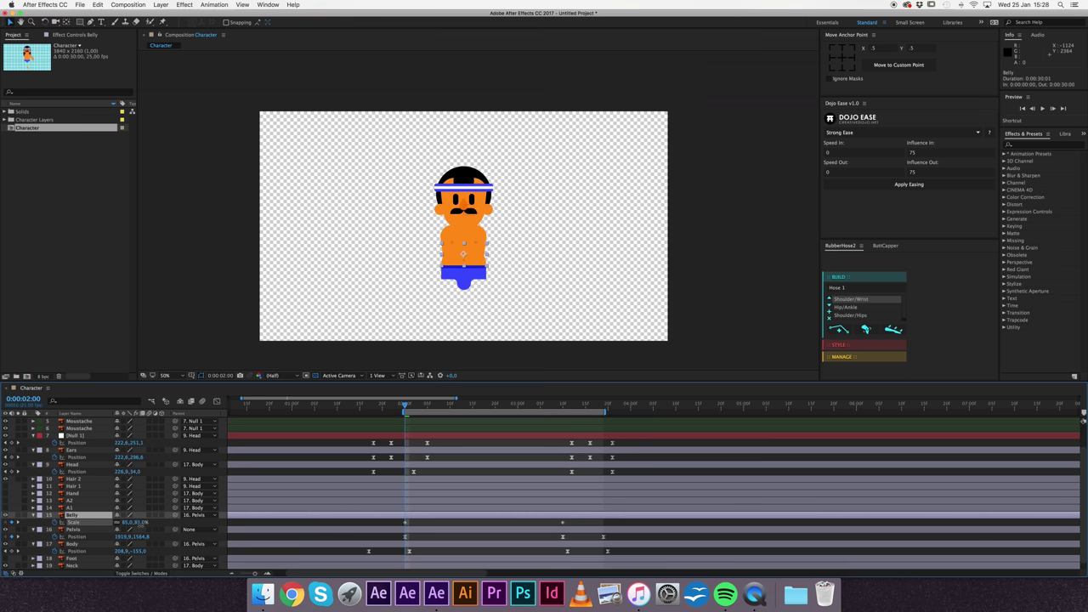
Step: Move the Belly's anchor point lower and squash its height to 85%
left_click(848, 72)
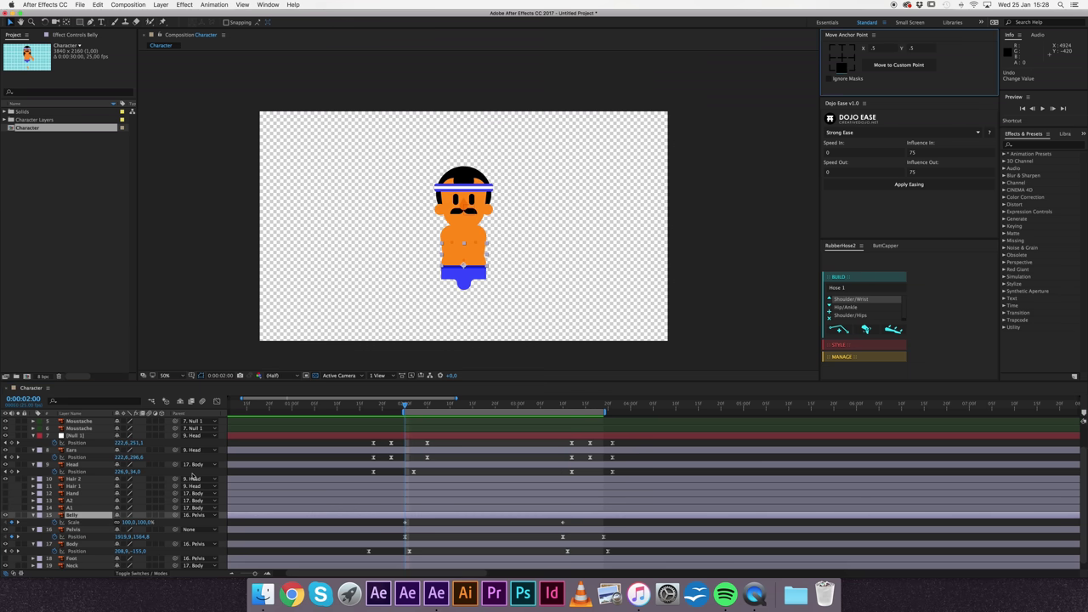
left_click_drag(144, 522, 128, 522)
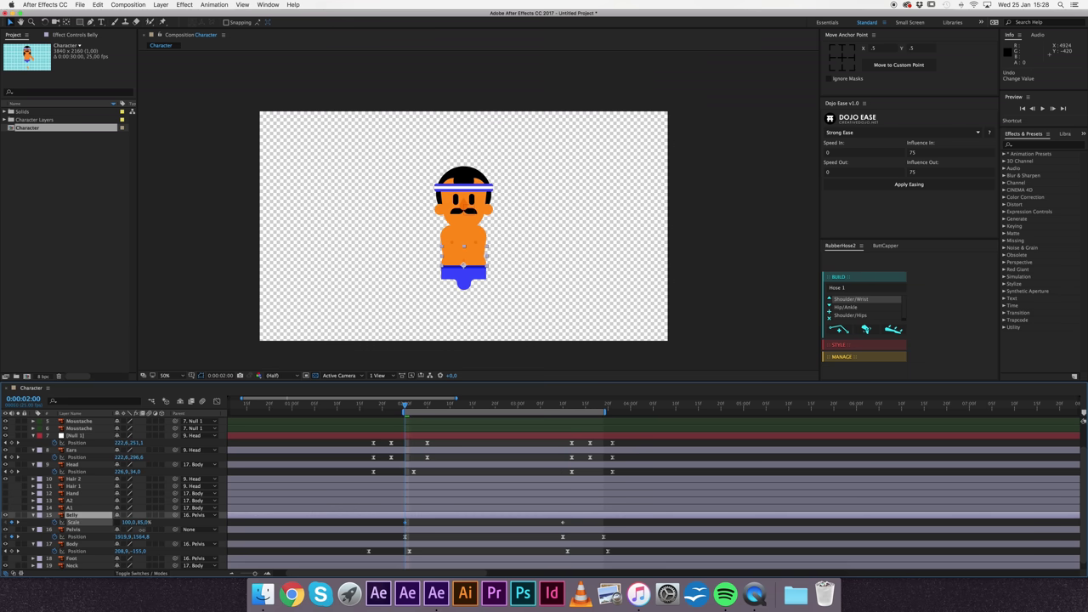
key("Return")
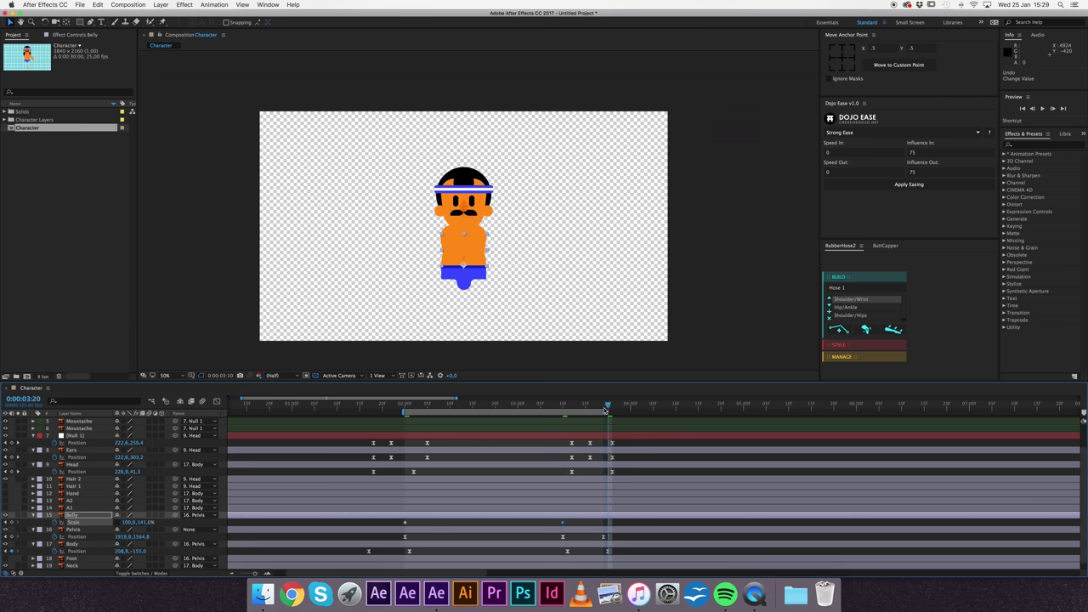
Step: Step back one frame and set a Belly Scale keyframe at 59% height
key("Page_Up")
left_click(407, 522)
key("ctrl+c")
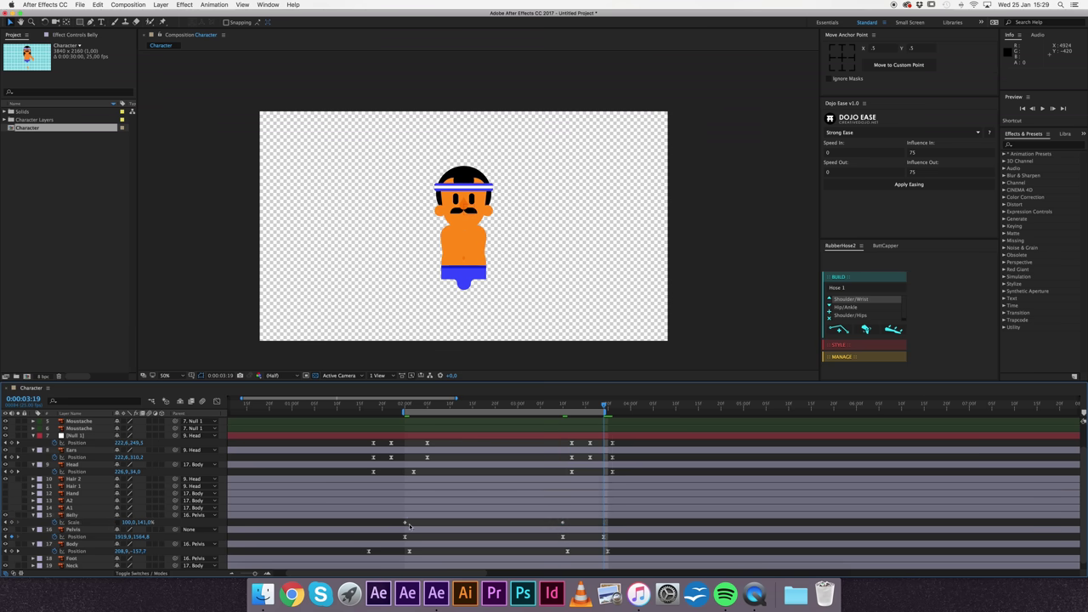
key("ctrl+v")
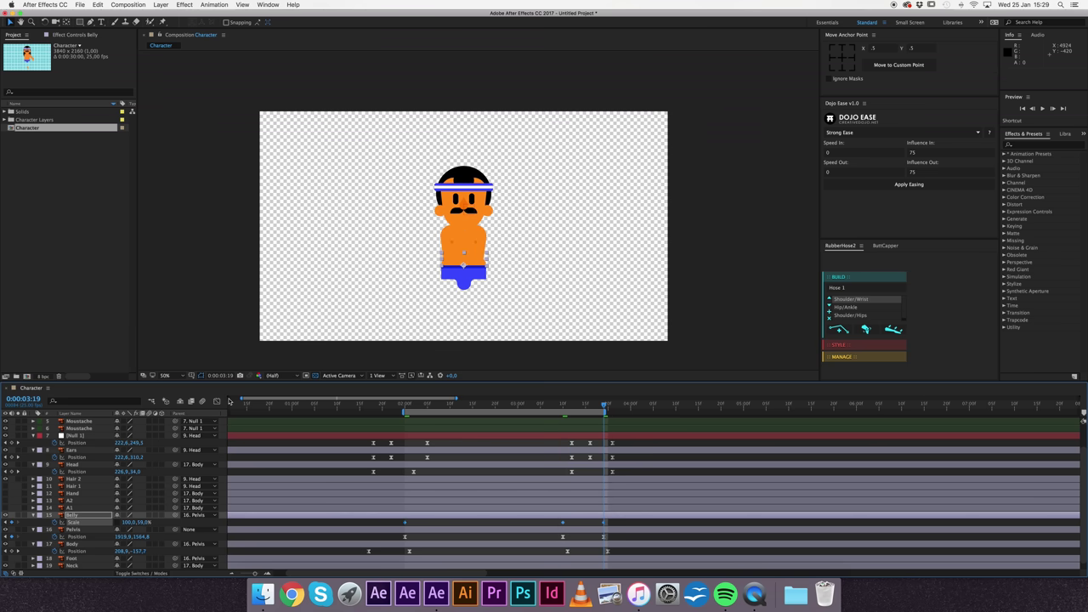
Step: Easy-ease the Belly Scale keyframes: sharp acceleration out of the first, 100% incoming influence on the second
left_click(217, 400)
left_click_drag(388, 424, 658, 556)
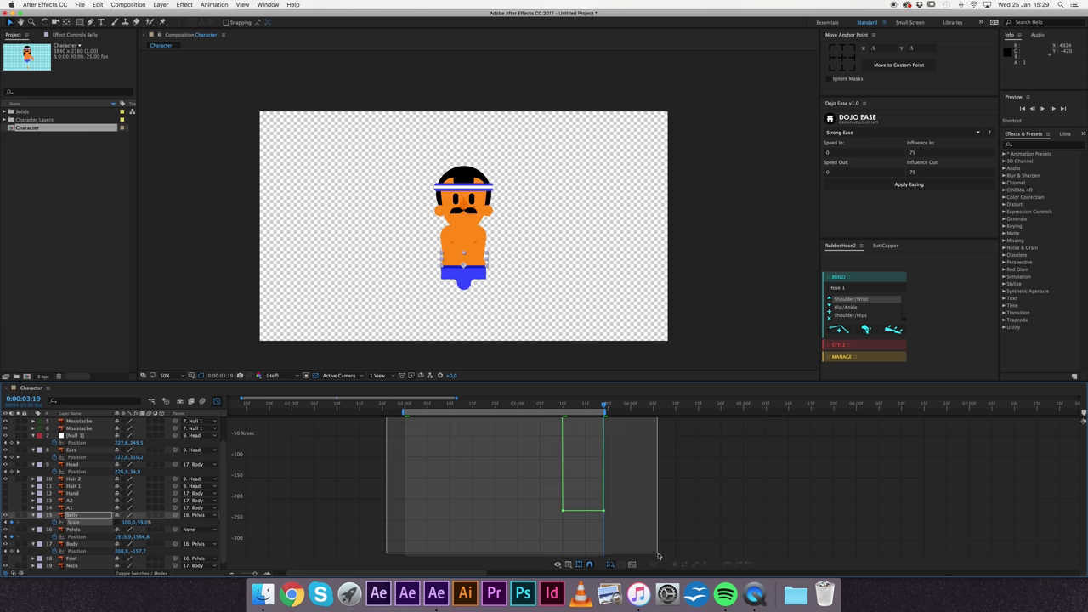
key("F9")
left_click(405, 451)
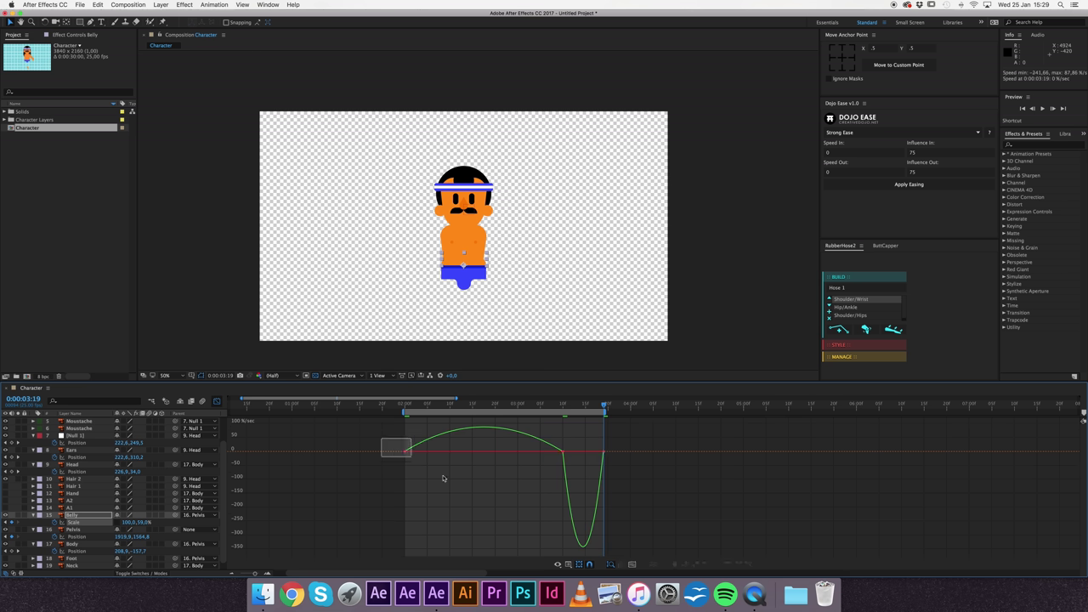
left_click_drag(406, 453, 408, 449)
left_click_drag(537, 451, 450, 450)
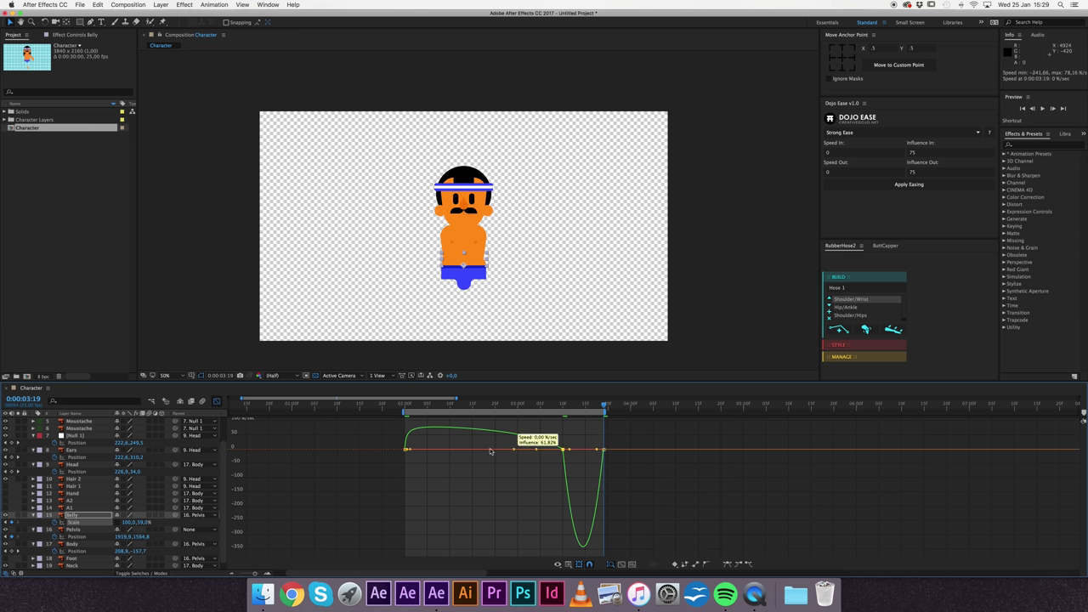
left_click(216, 401)
Step: Preview the belly squash animation, then temporarily hide the Moustache layer
key("F2")
key("space")
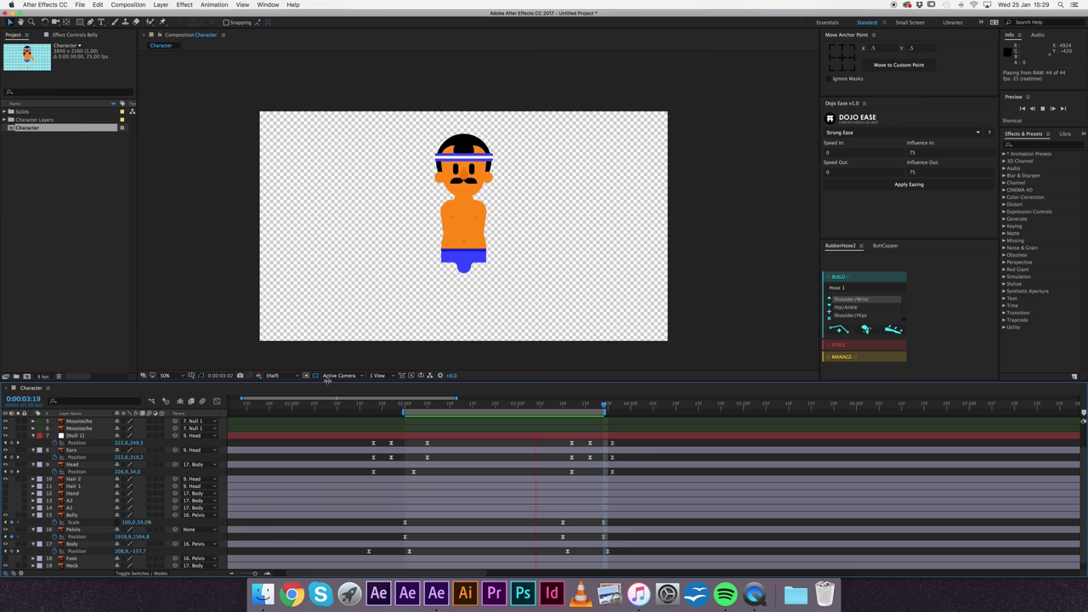
key("space")
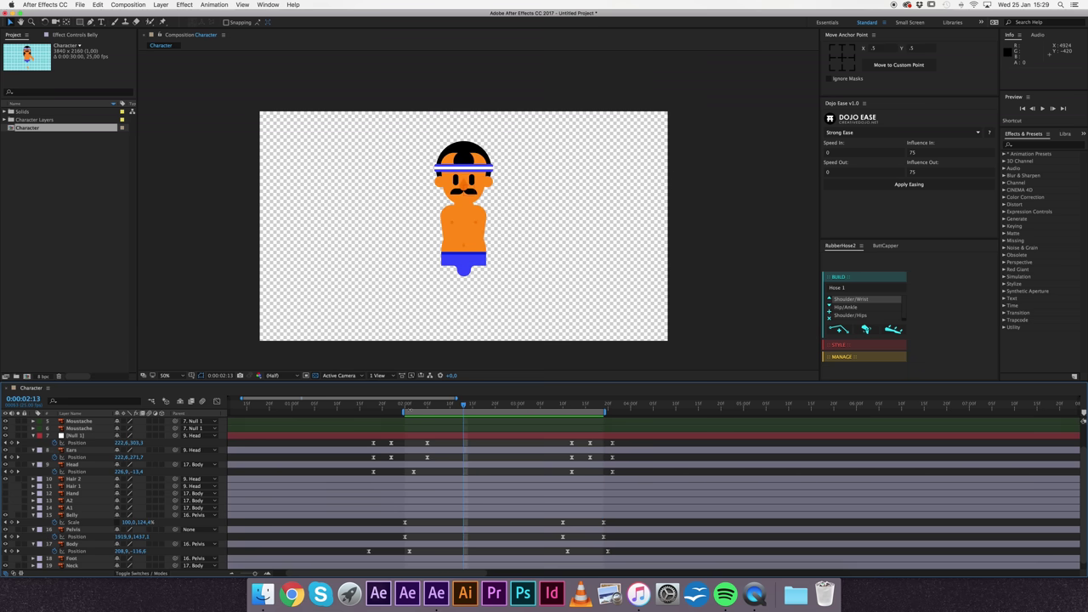
key("space")
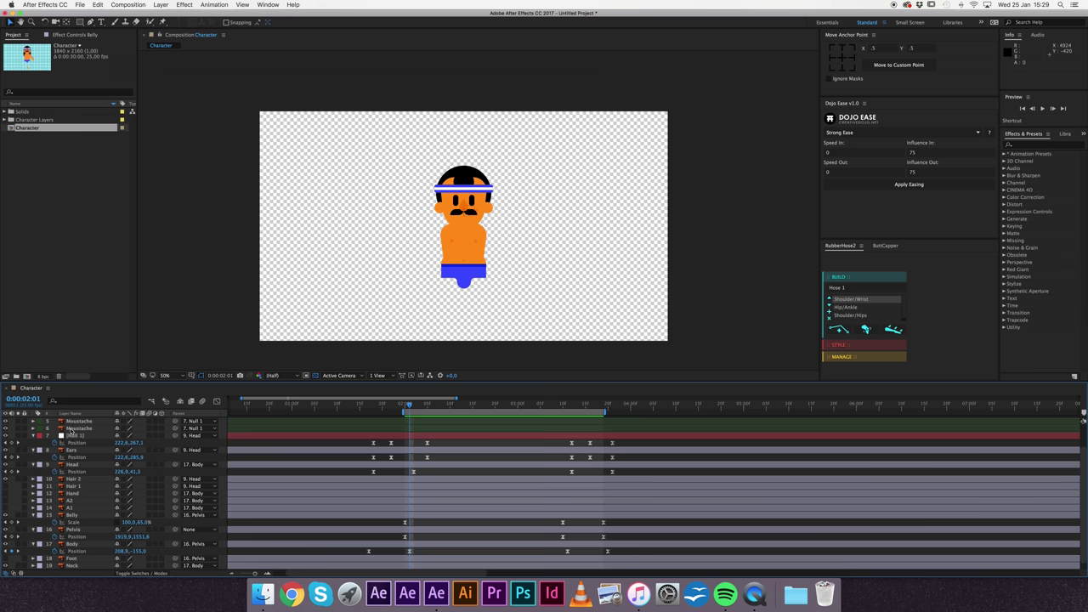
left_click(73, 428)
left_click(6, 430)
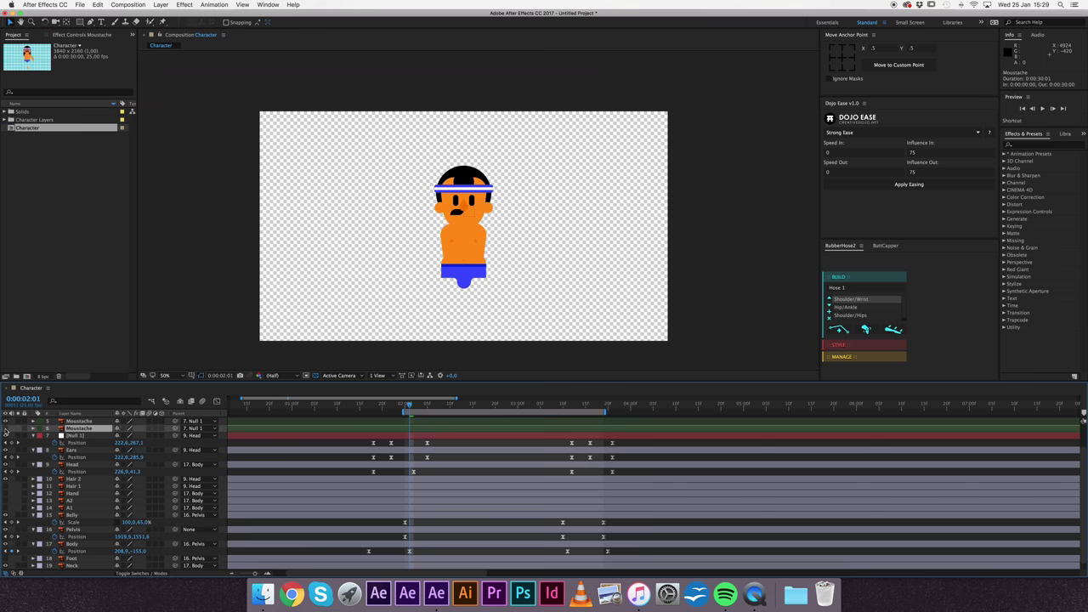
Step: Unhide the moustache, go to 0:00:02:00, reveal its Rotation and view at 100%
left_click(6, 429)
left_click(826, 53)
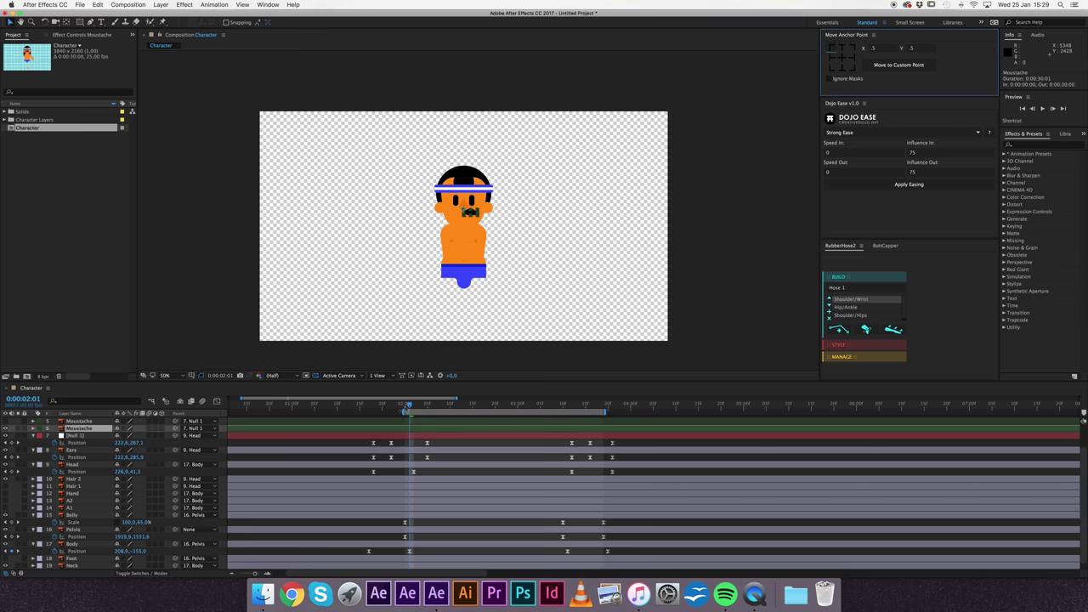
left_click_drag(409, 406, 404, 409)
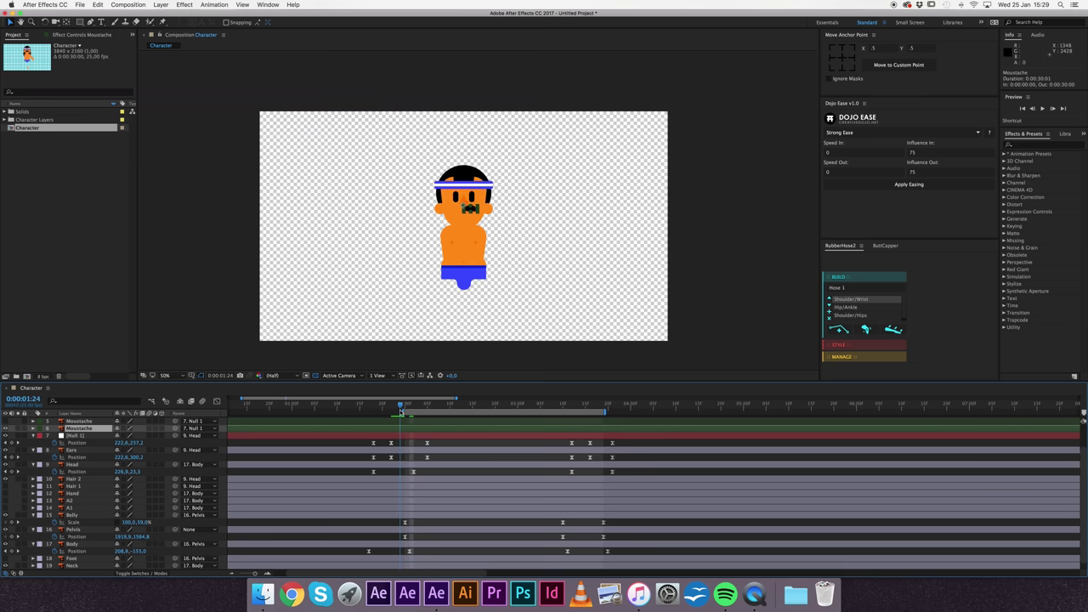
scroll(66, 453, "up", 2)
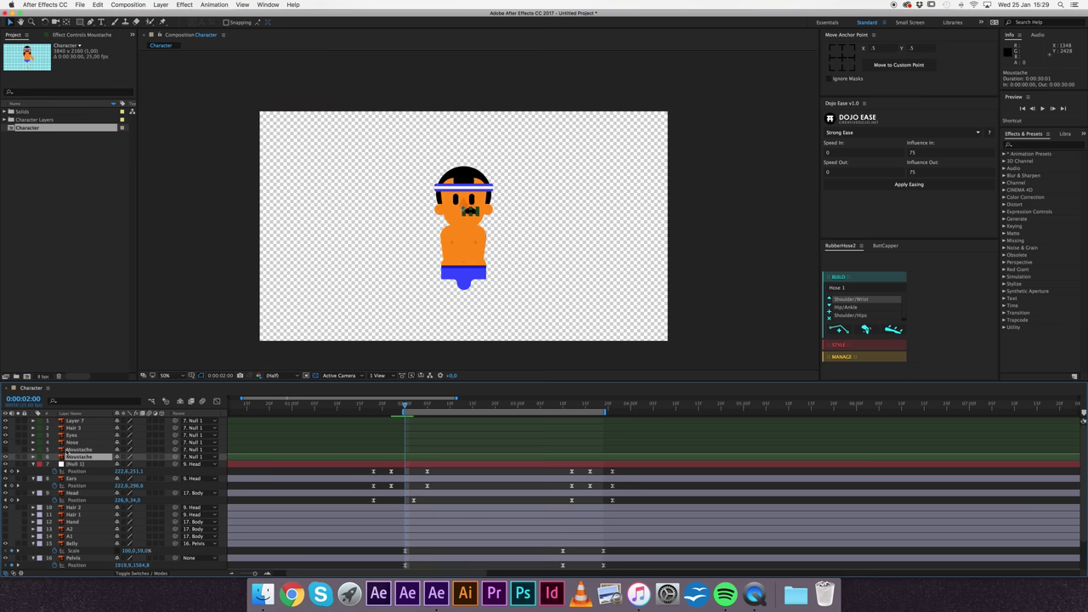
key("r")
key("period")
key("period")
key("period")
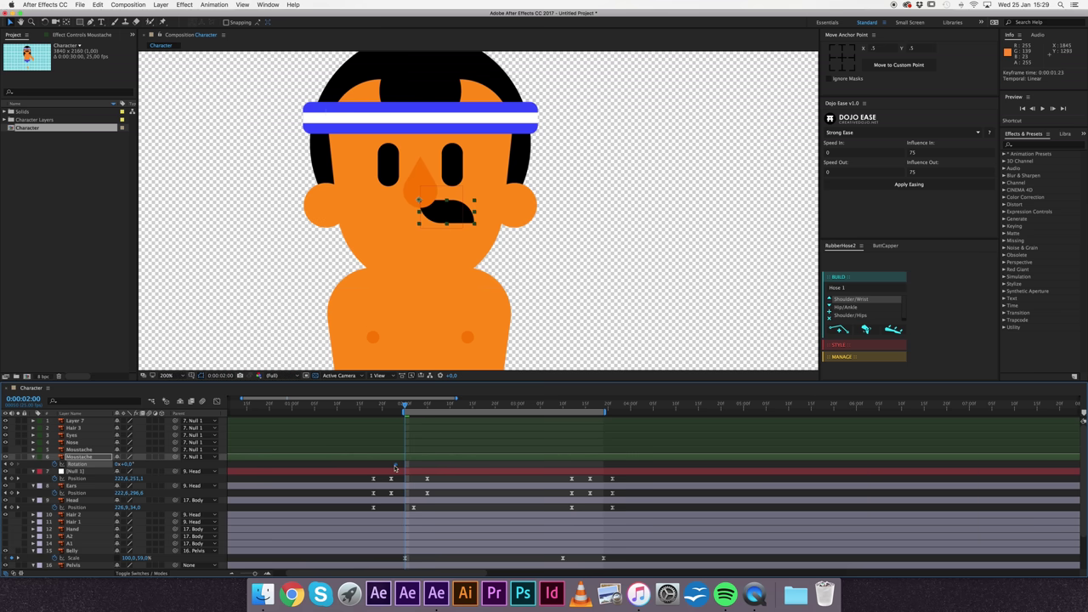
key("comma")
key("comma")
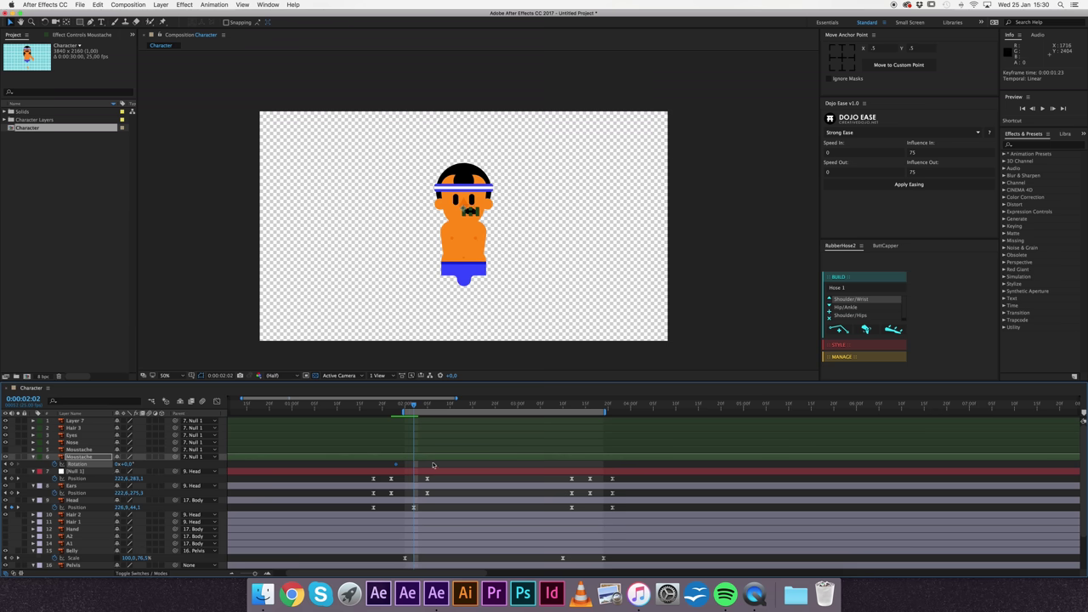
key("slash")
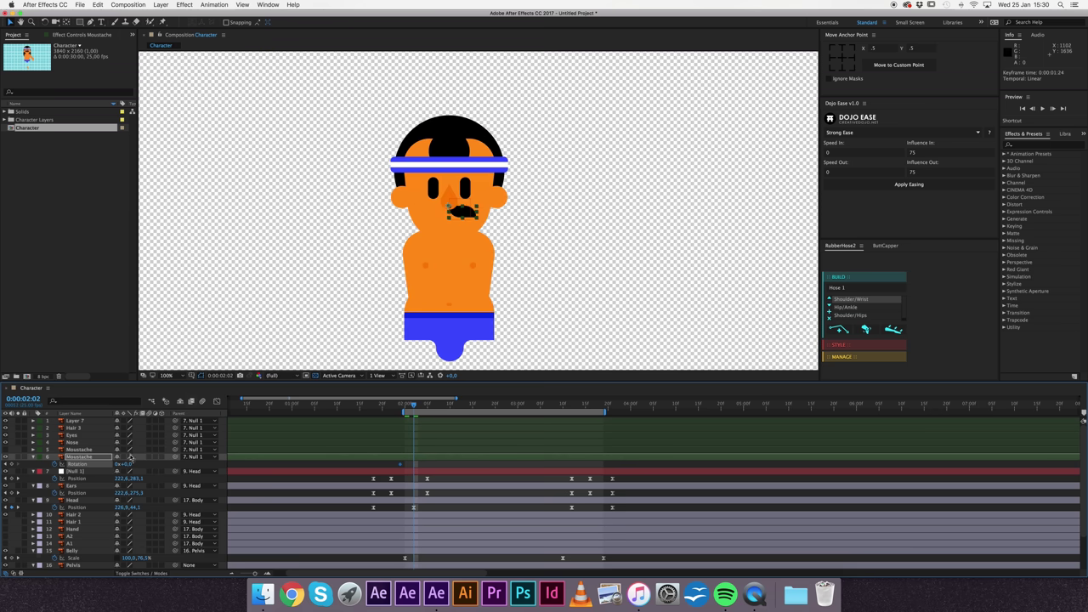
Step: Tilt the moustache to 24° and paste a 0° rotation keyframe, previewing the tilt
left_click_drag(126, 464, 132, 459)
key("space")
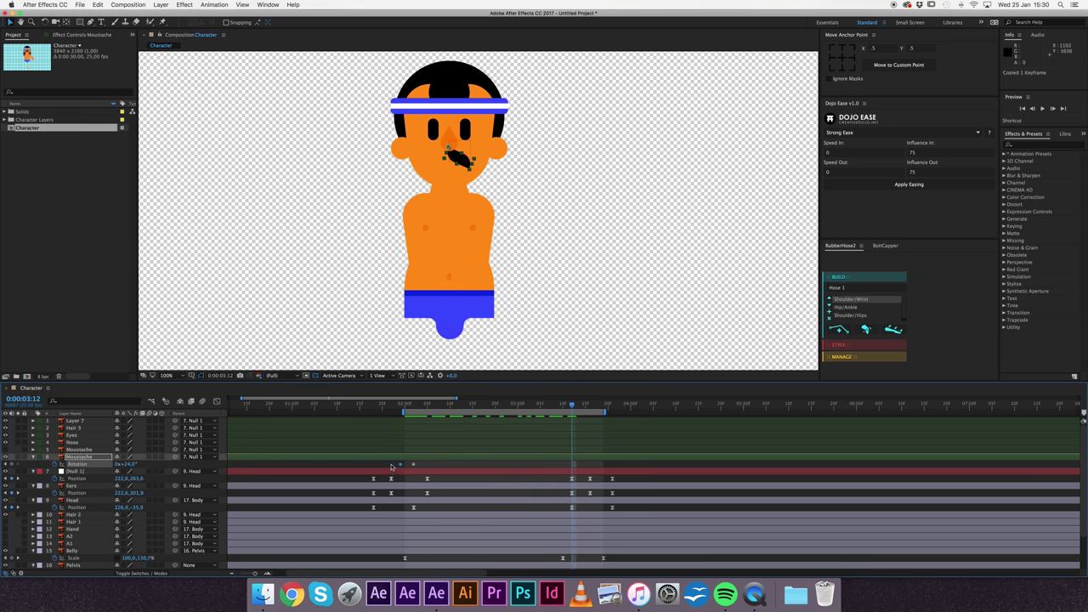
key("super+v")
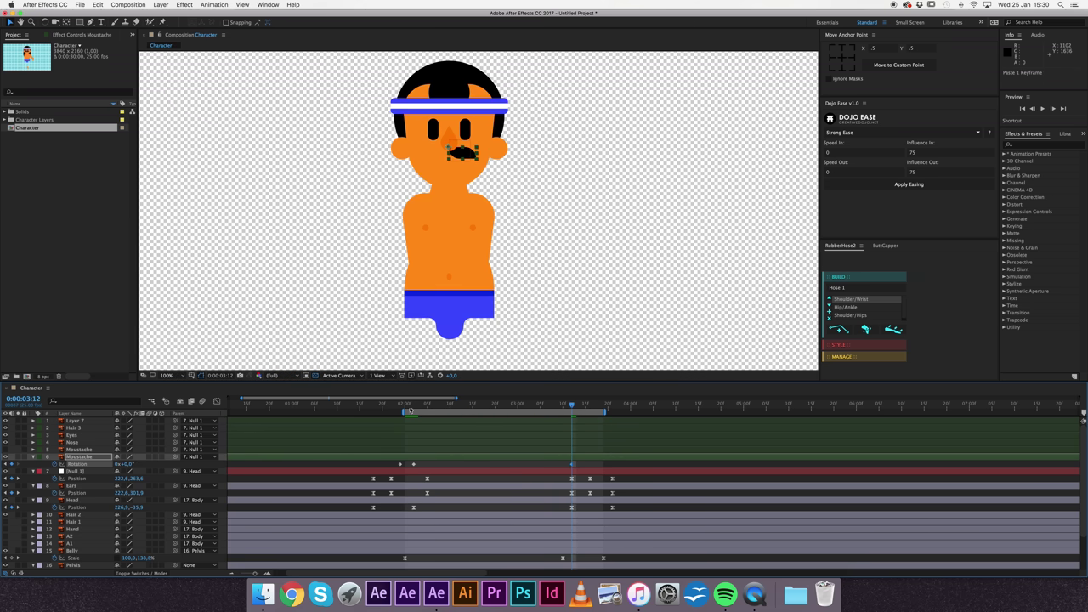
key("space")
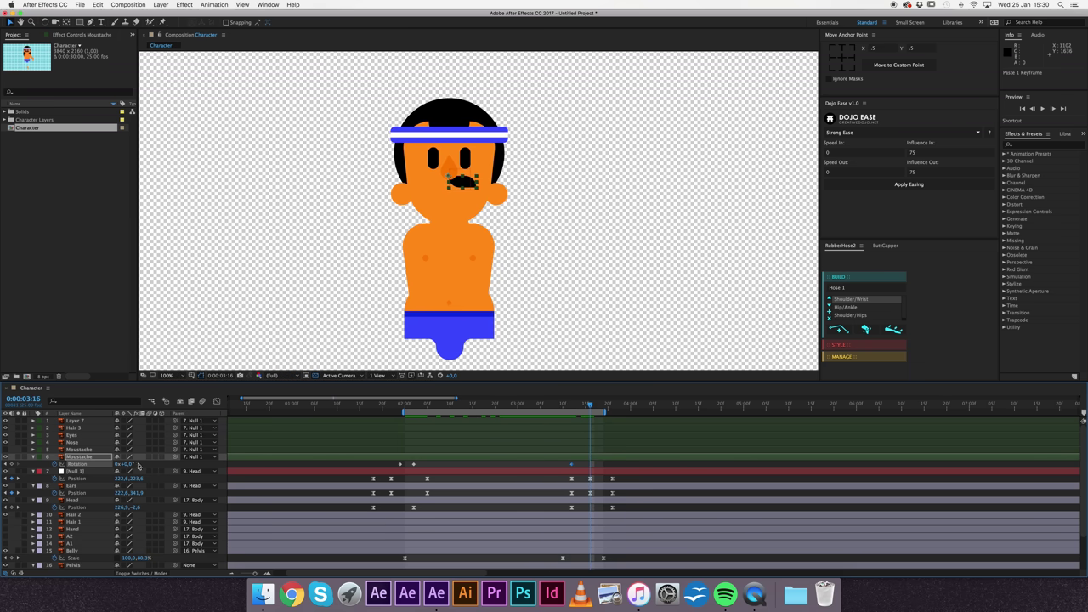
Step: Tilt the moustache to -21°, then key it back to 0° and preview the wiggle
left_click_drag(128, 464, 109, 464)
left_click(399, 465)
key("ctrl+c")
key("ctrl+v")
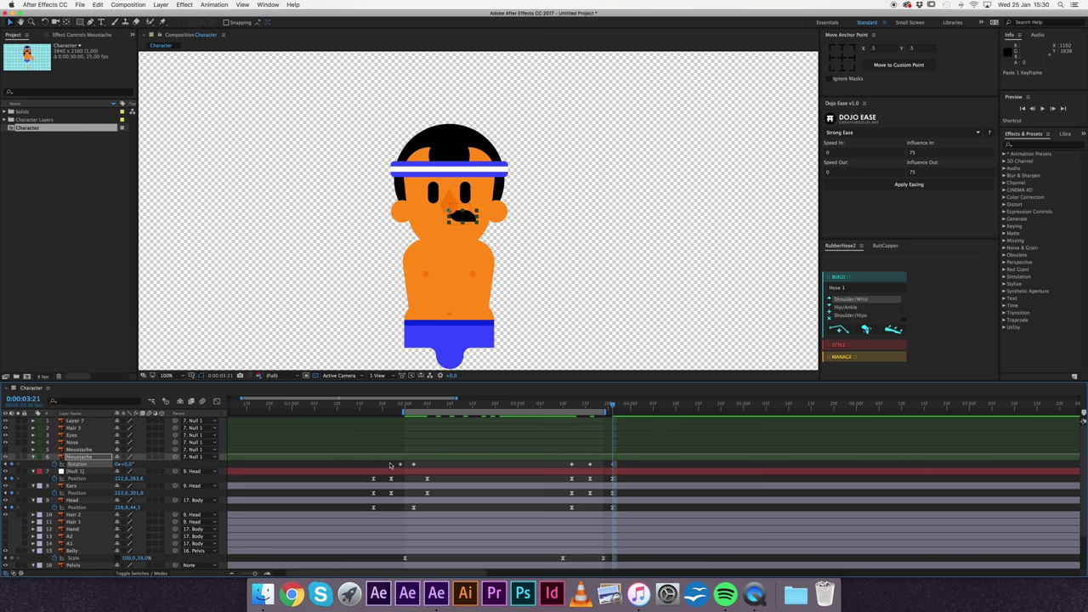
scroll(474, 218, "down", 3)
scroll(539, 213, "up", 1)
key("space")
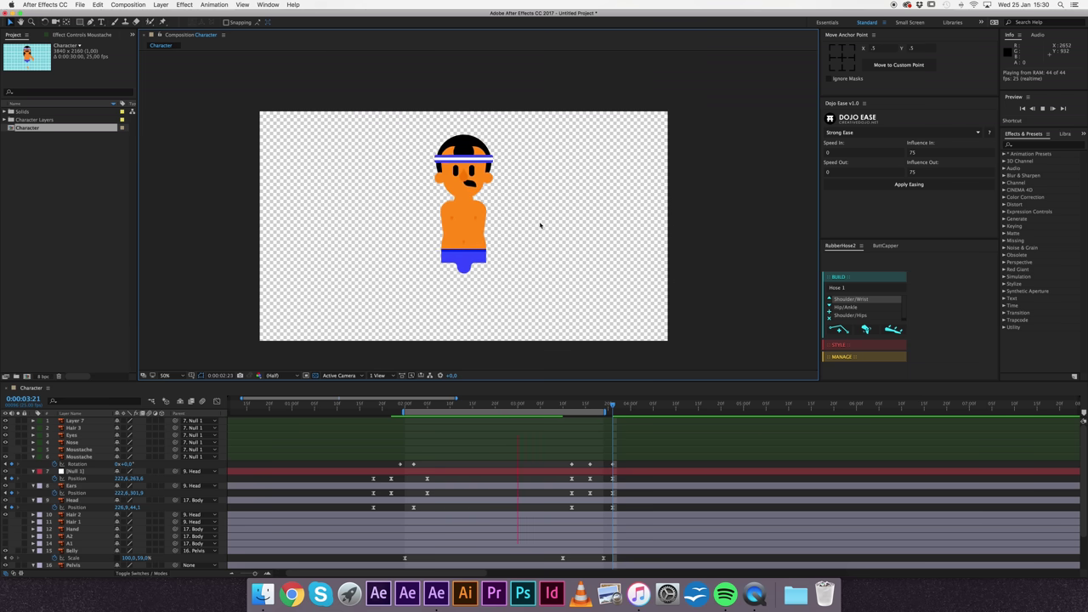
Step: Stop playback at 0:00:02:12 and paste a 24° moustache rotation keyframe there
key("space")
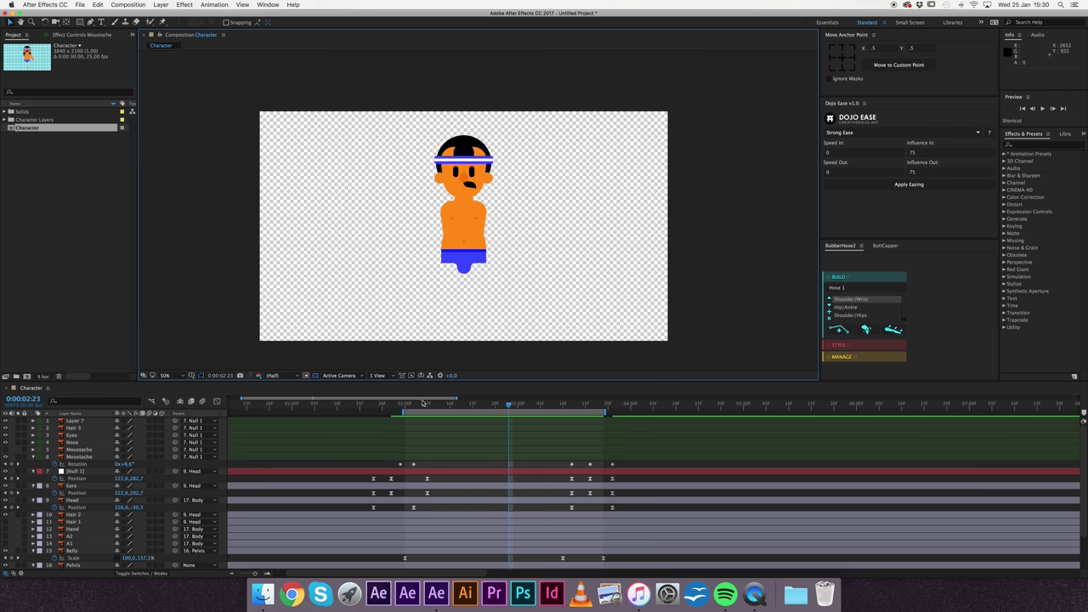
key("space")
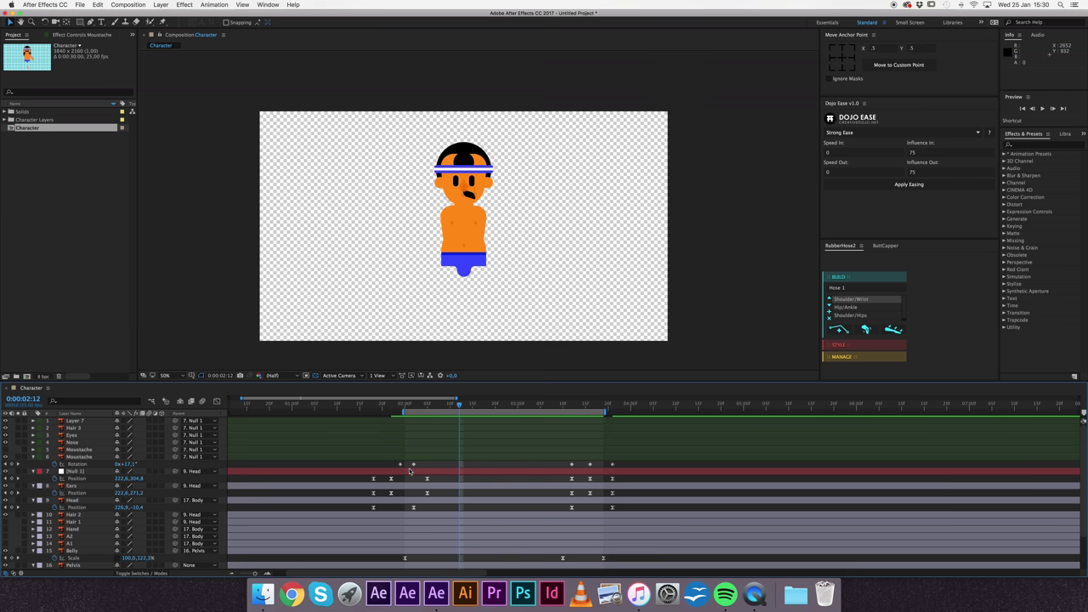
left_click(411, 464)
key("ctrl+c")
key("ctrl+v")
Step: Apply Easy Ease to all moustache Rotation keyframes and preview the smoother wiggle
key("shift+F3")
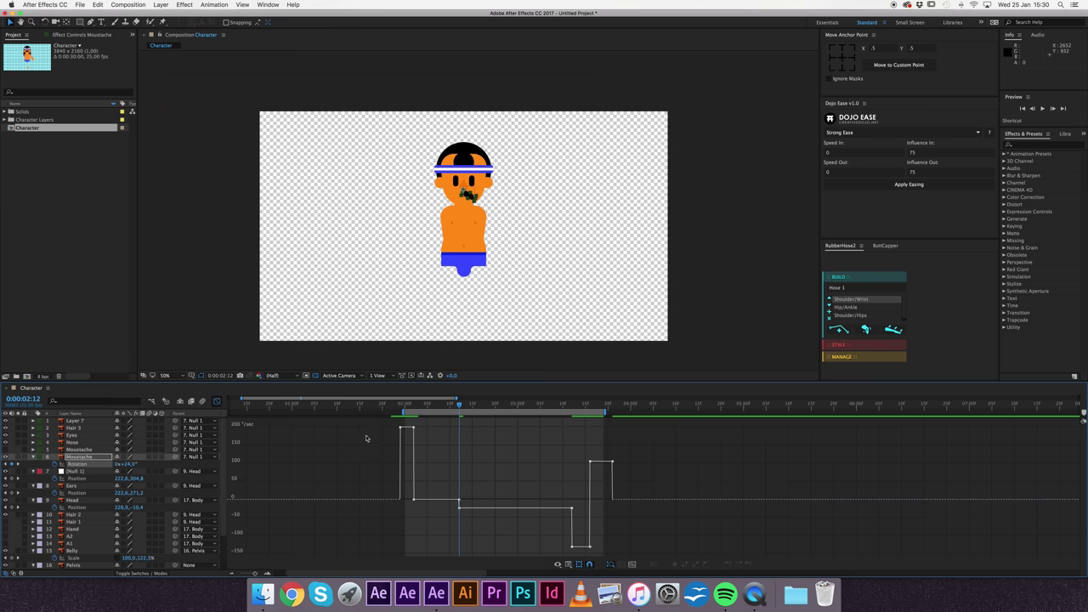
left_click_drag(376, 424, 668, 558)
key("F9")
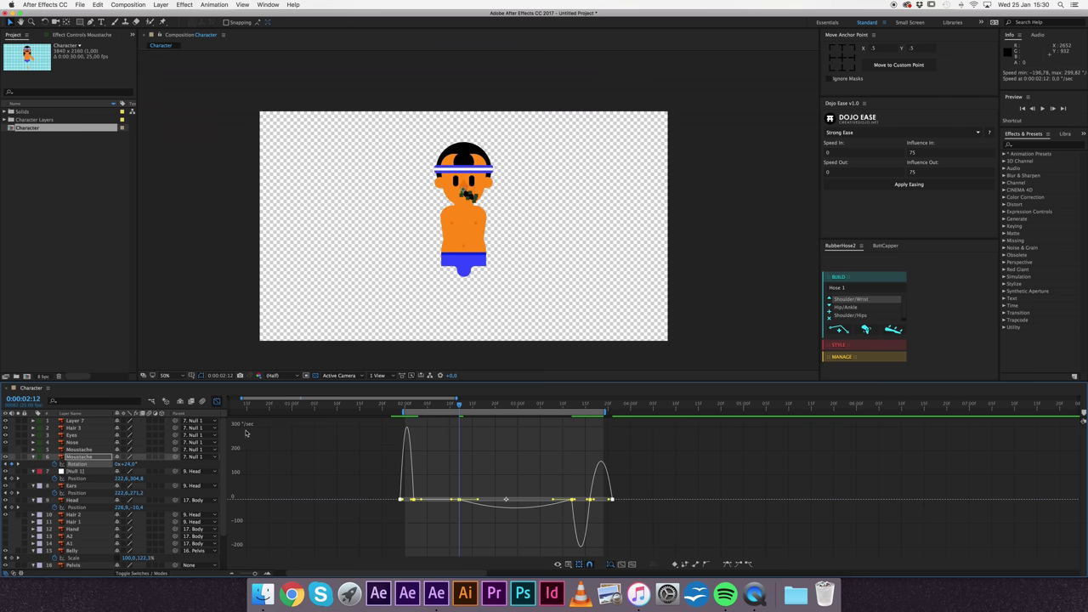
left_click(219, 402)
left_click(378, 464)
key("space")
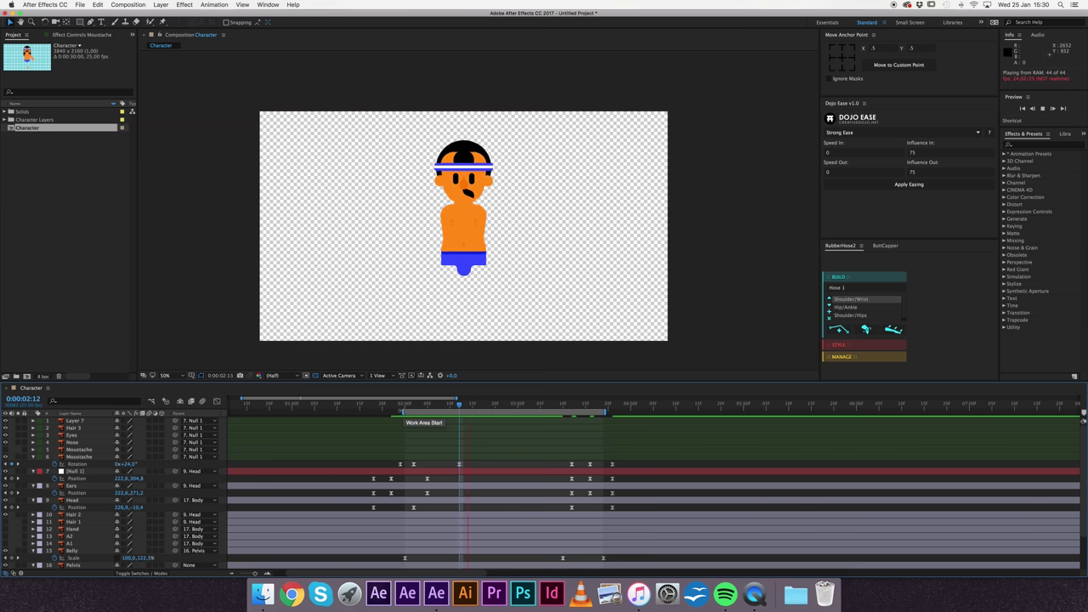
key("space")
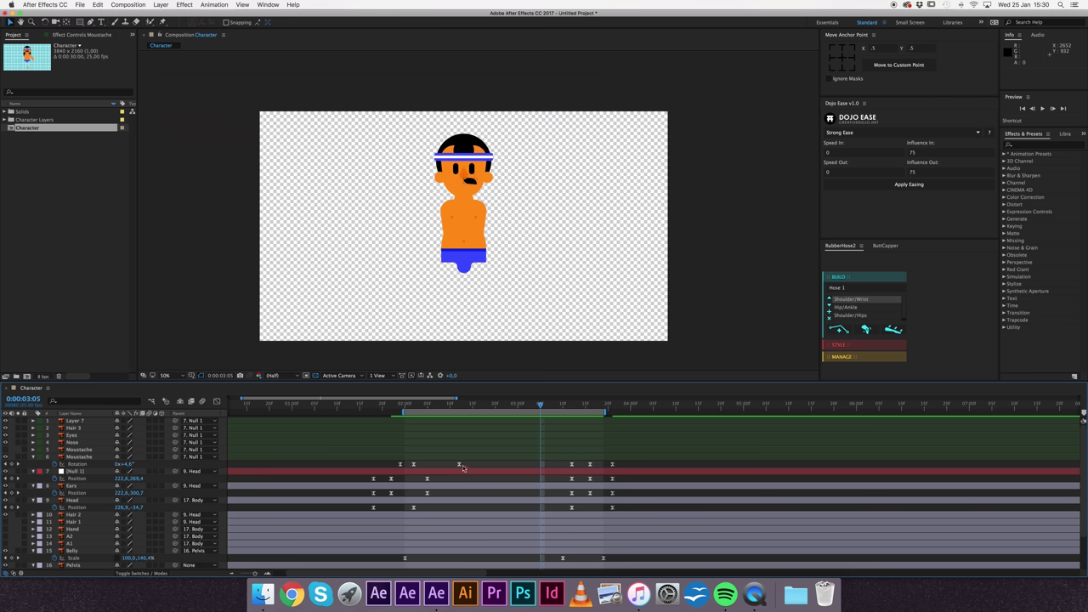
left_click(460, 465)
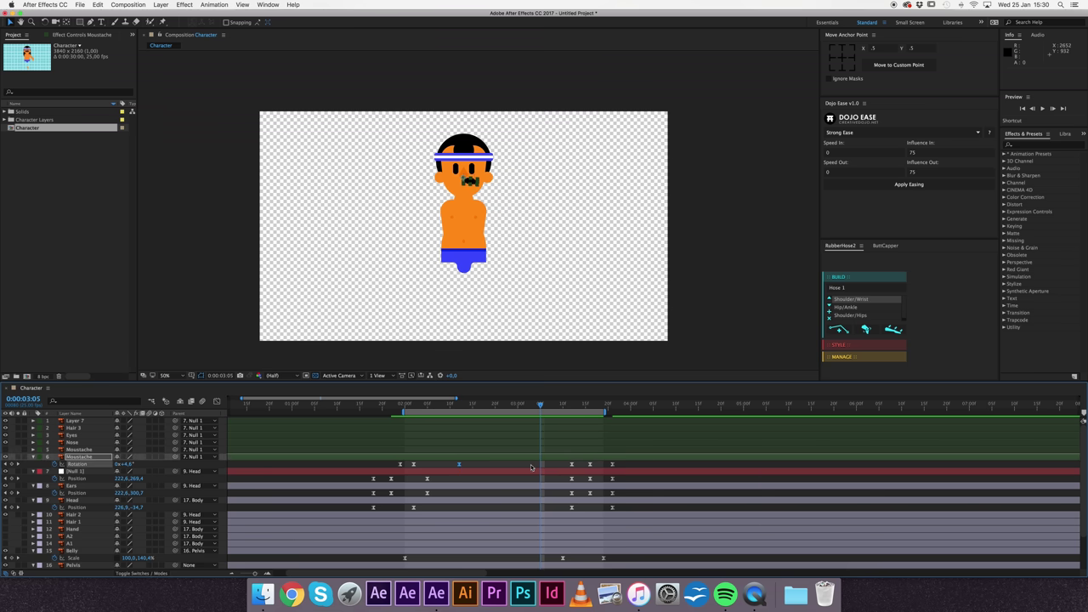
left_click_drag(572, 464, 526, 464)
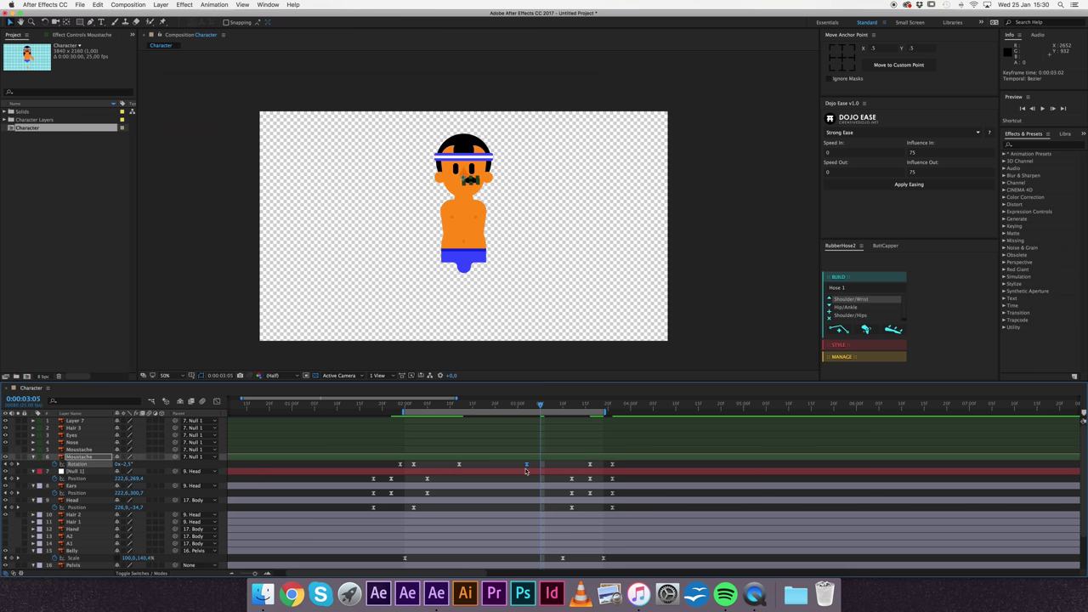
left_click(459, 464)
key("Delete")
key("space")
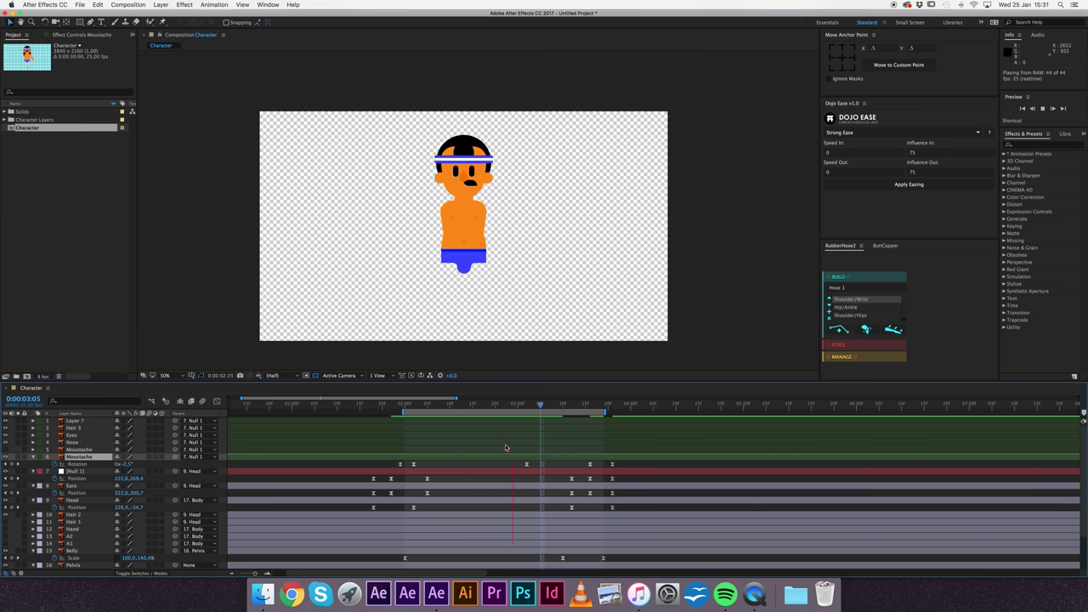
key("ctrl+z")
key("ctrl+z")
left_click_drag(541, 464, 575, 467)
key("ctrl+c")
left_click(522, 407)
key("ctrl+v")
left_click(459, 464)
key("Delete")
key("space")
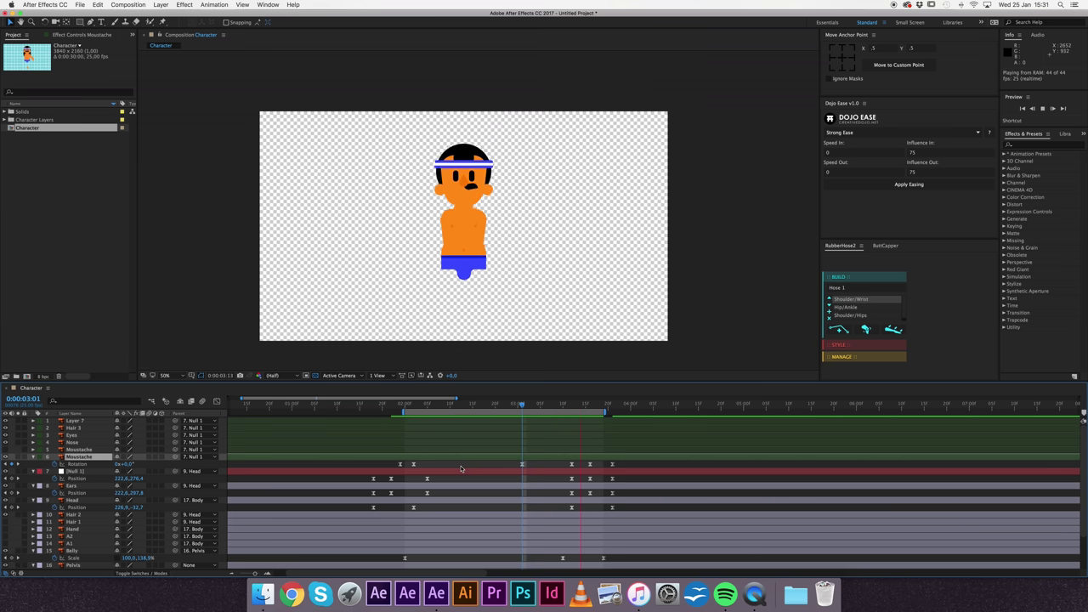
key("space")
key("space")
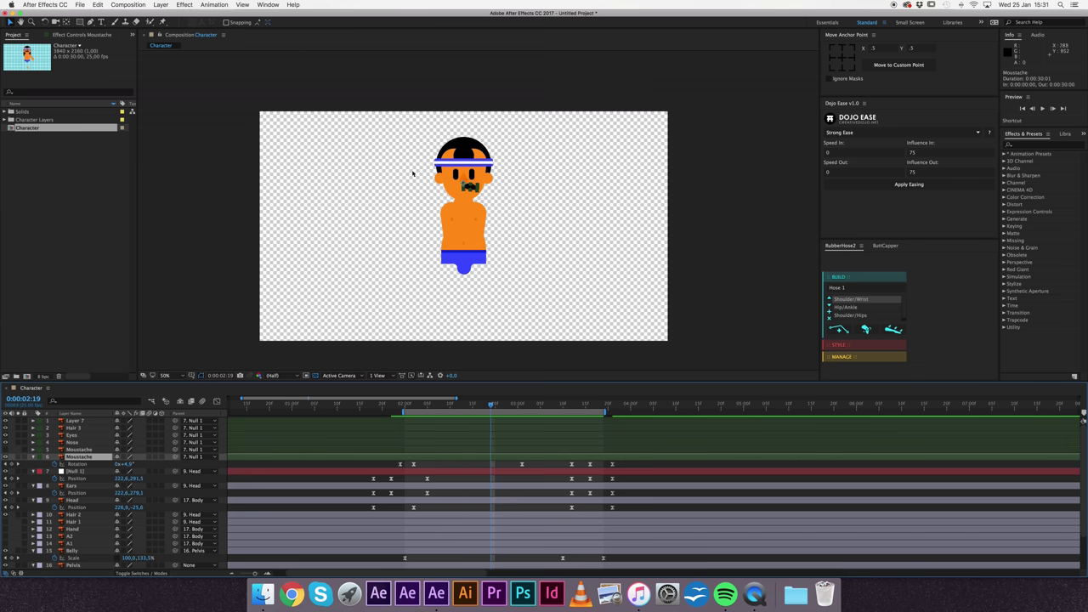
scroll(463, 221, "up", 2)
Step: Place puppet pins on the moustache, reveal their keyframes and move to 0:00:02:01
left_click(162, 22)
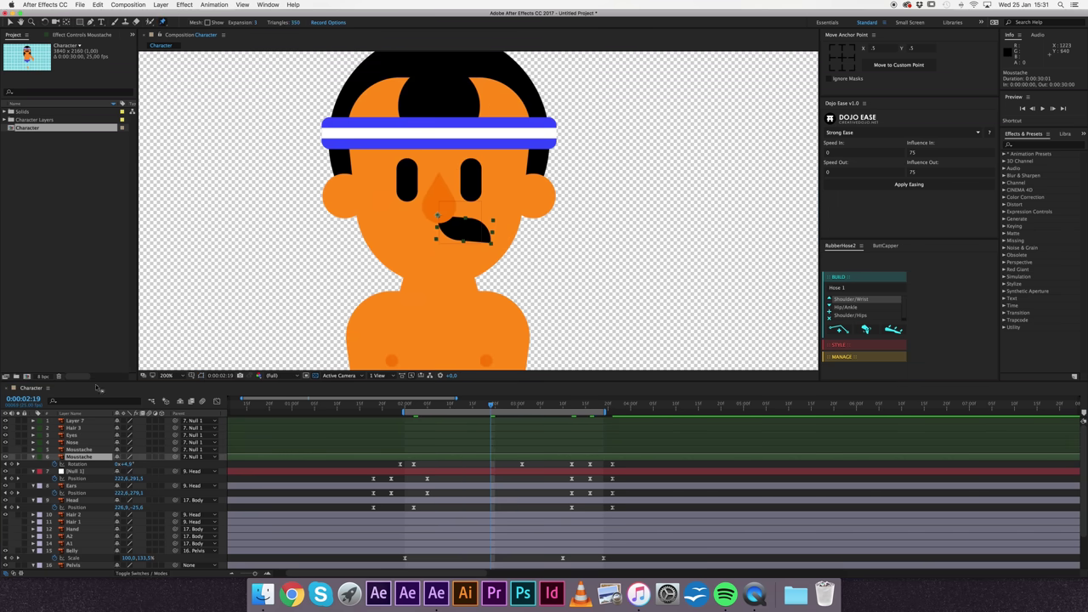
left_click(439, 218)
left_click(463, 228)
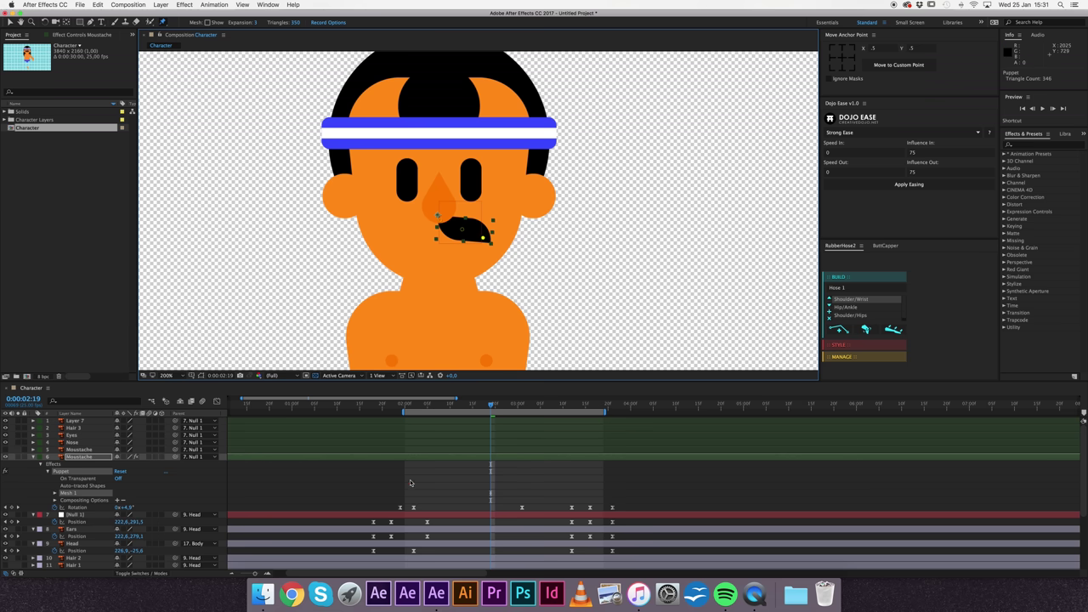
key("u")
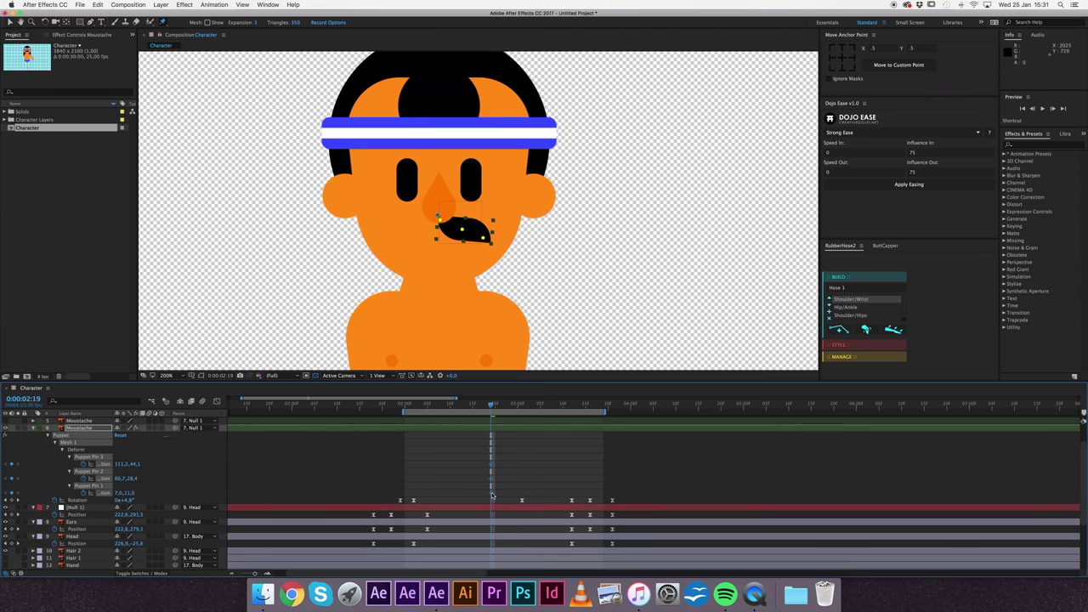
left_click_drag(400, 406, 404, 406)
Step: Shift the right moustache pin, then at 0:00:02:03 bend the tip downward and play it
key("v")
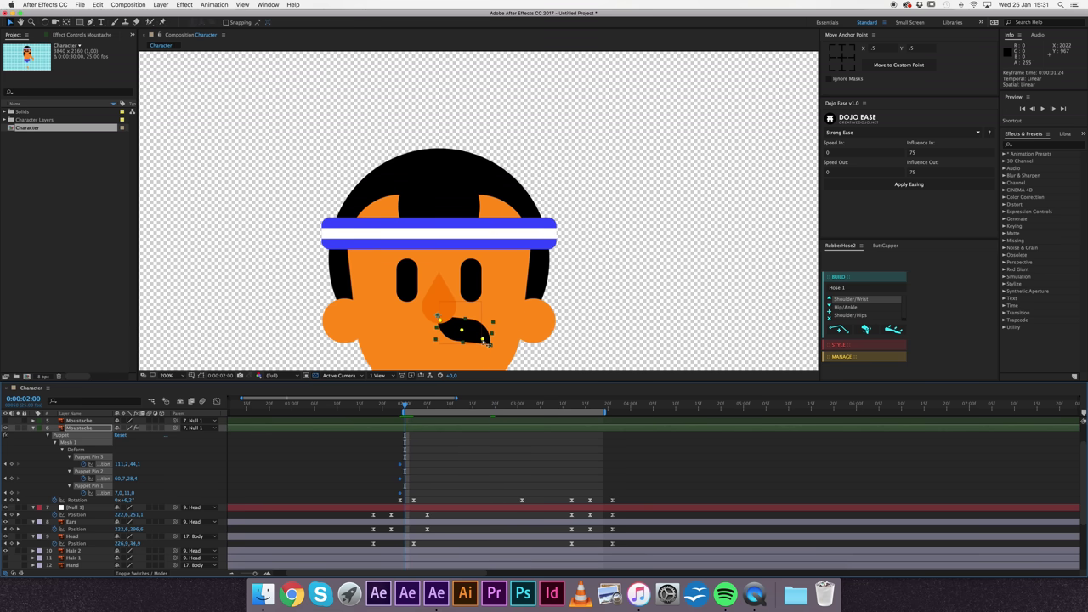
left_click_drag(482, 338, 489, 336)
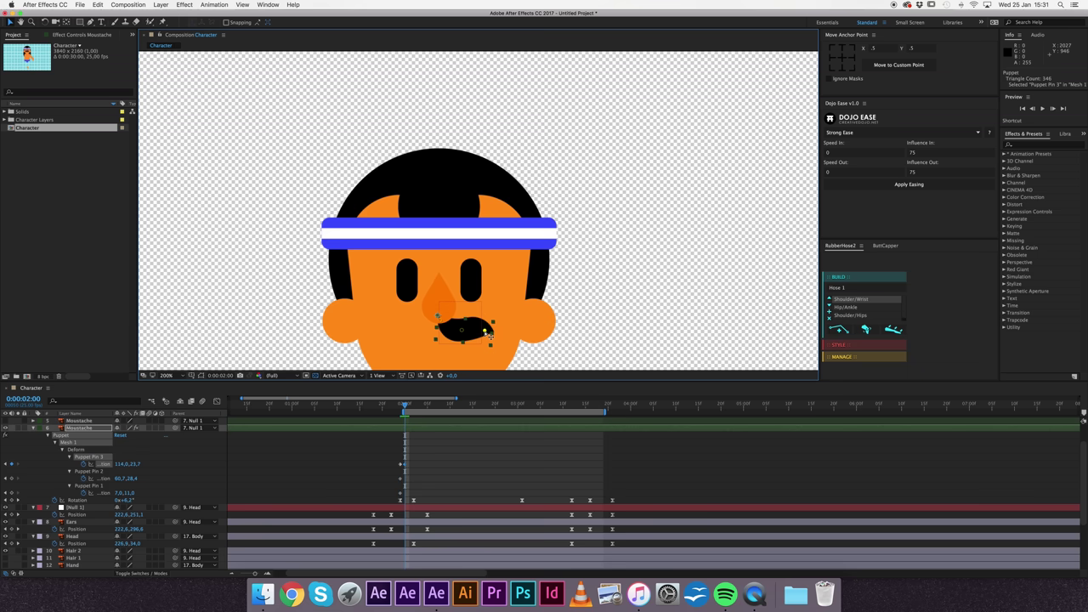
key("Page_Down")
key("Page_Down")
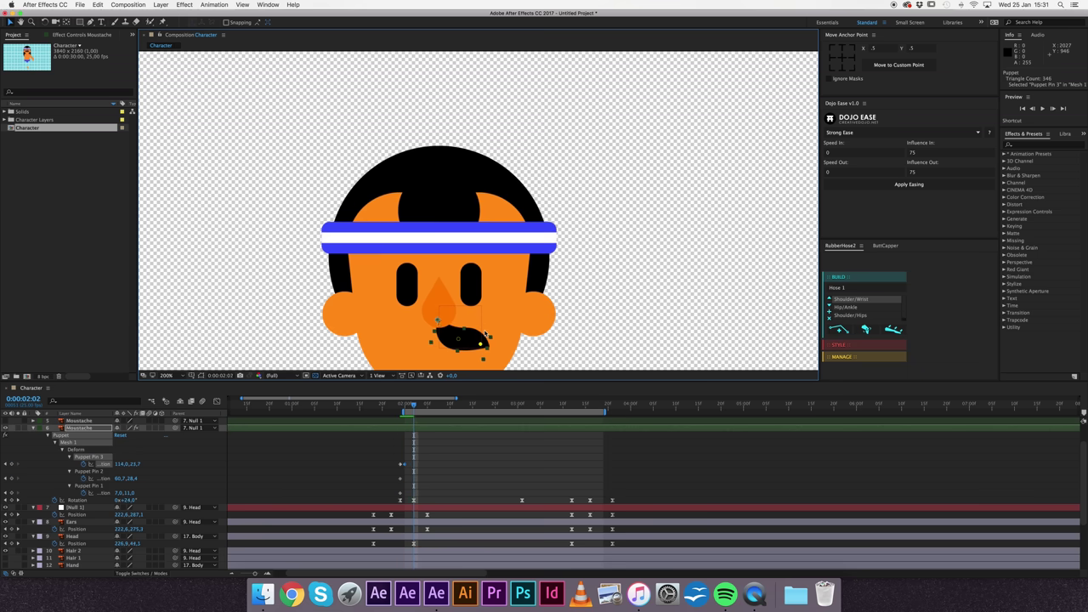
key("Page_Down")
left_click_drag(504, 276, 485, 289)
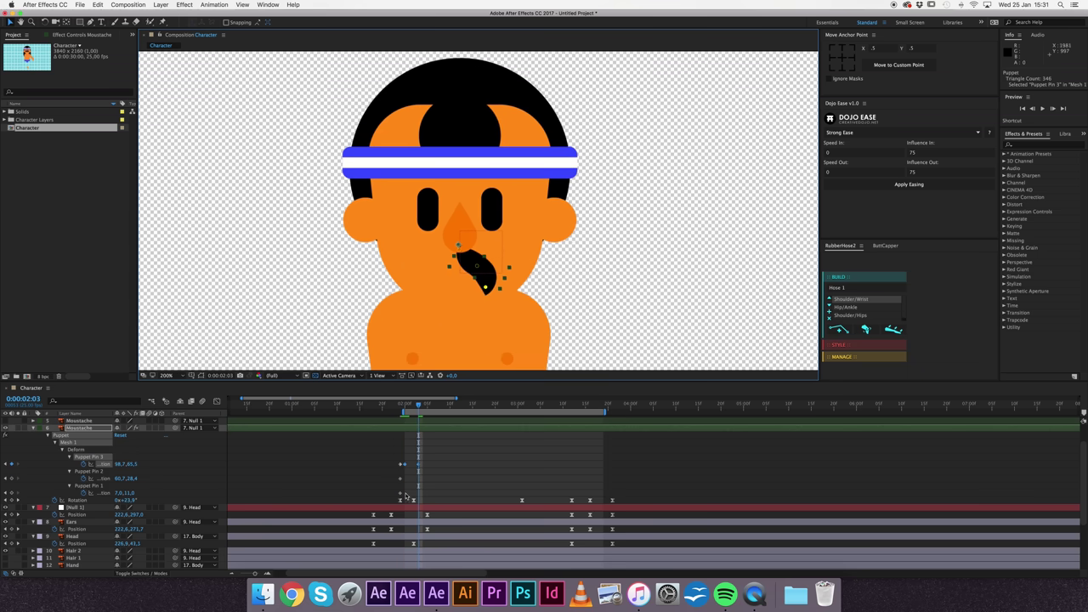
key("space")
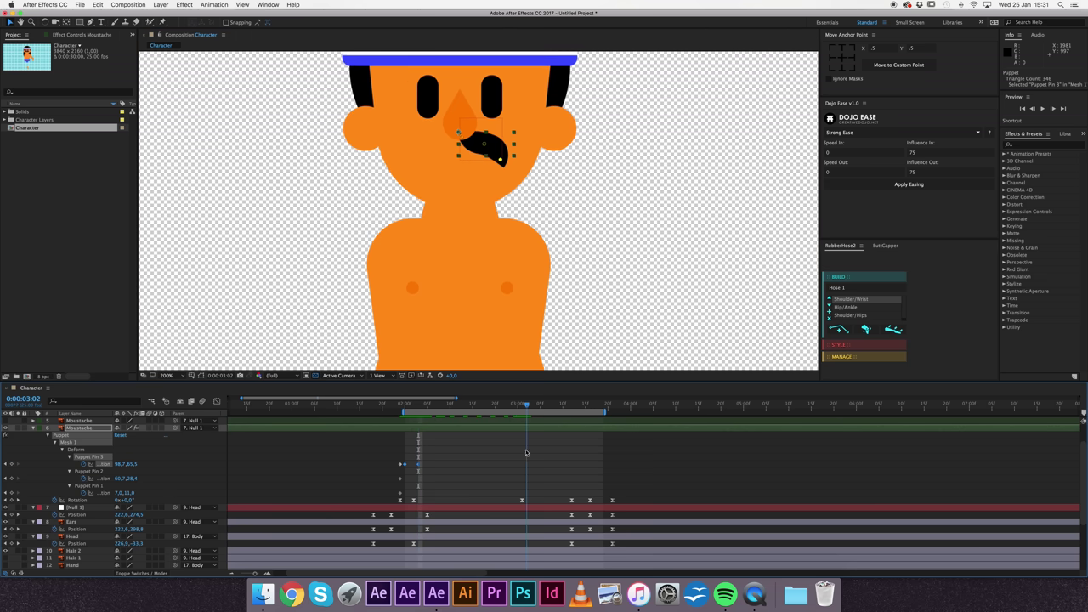
Step: Copy the pin's resting-pose keyframe and paste it later to straighten the moustache
left_click(401, 463)
key("super+c")
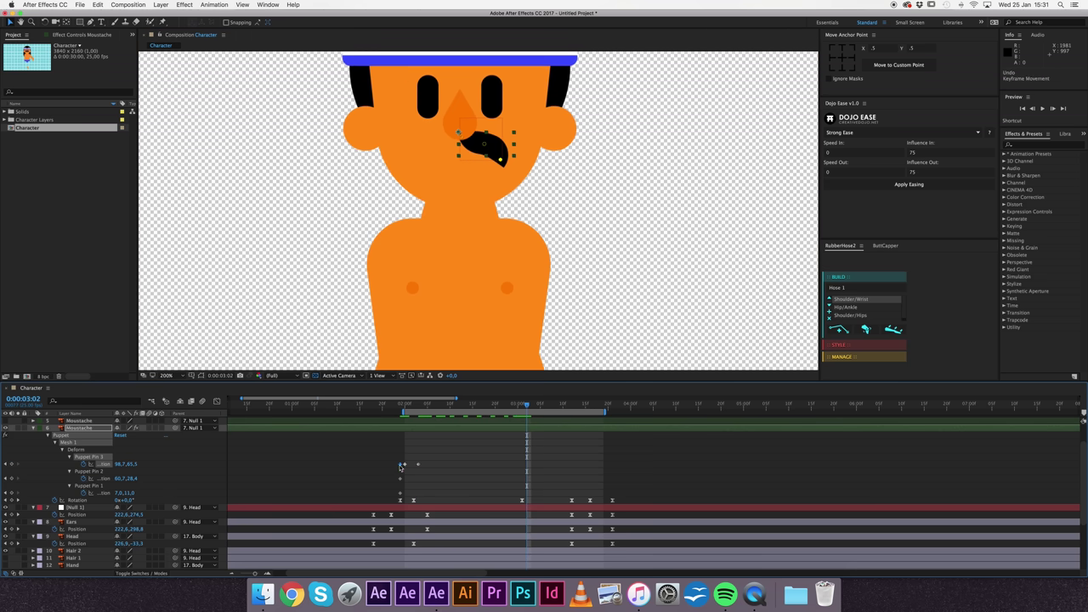
key("super+v")
key("space")
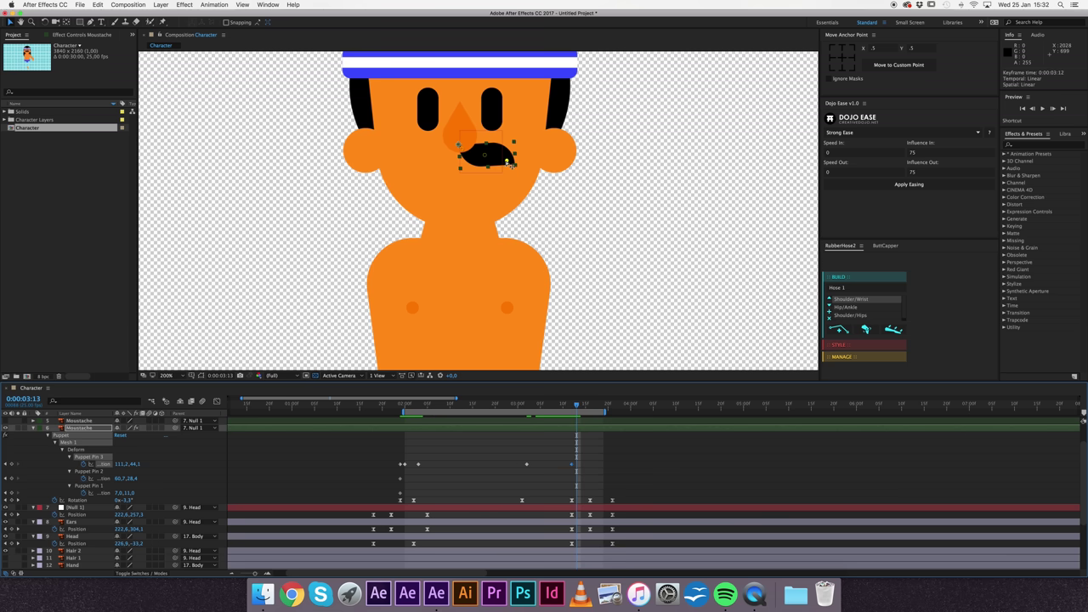
Step: Nudge the moustache tip pin upward, then preview from 0:00:03:17
left_click_drag(508, 162, 508, 154)
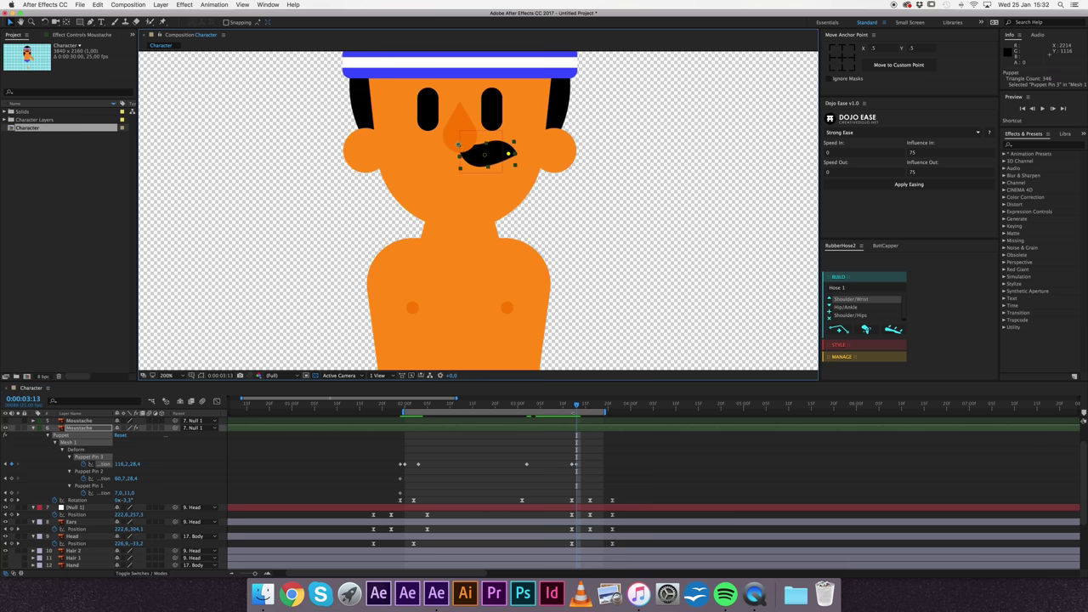
left_click_drag(577, 416, 612, 436)
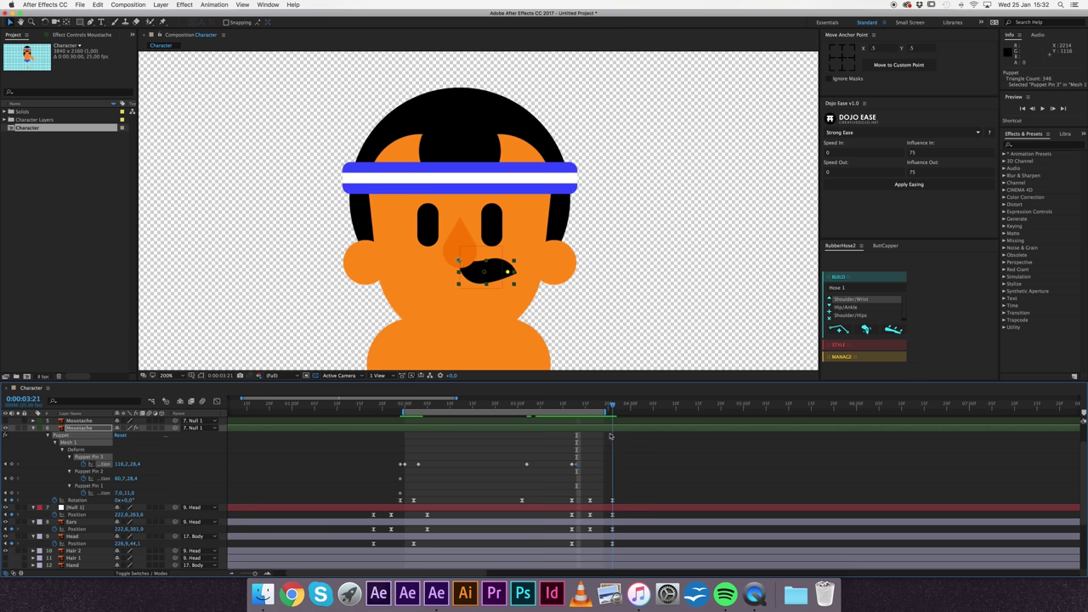
key("space")
scroll(475, 238, "down", 1)
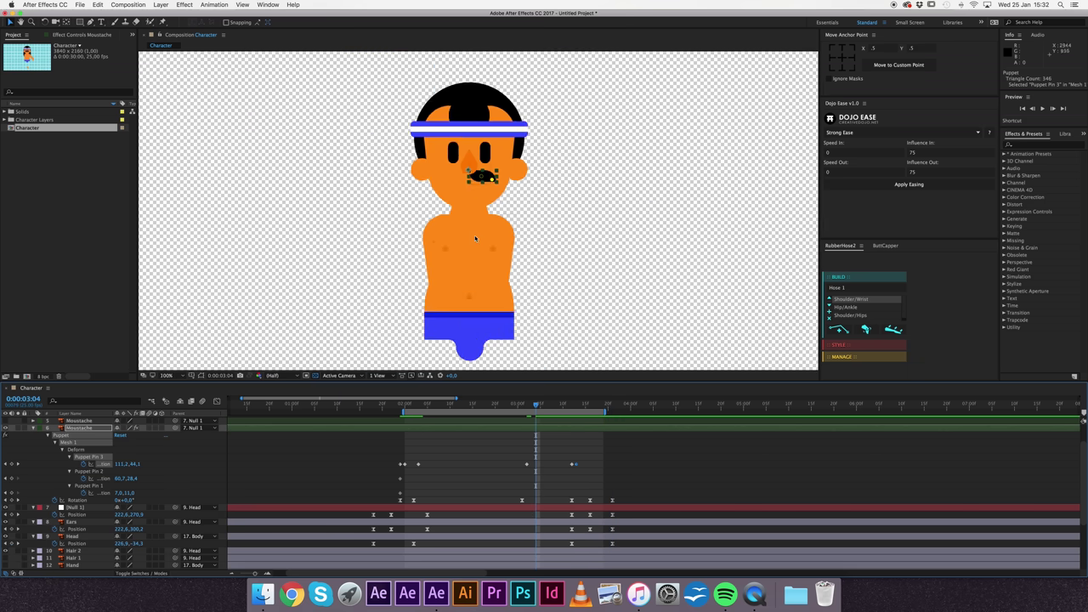
scroll(476, 239, "down", 1)
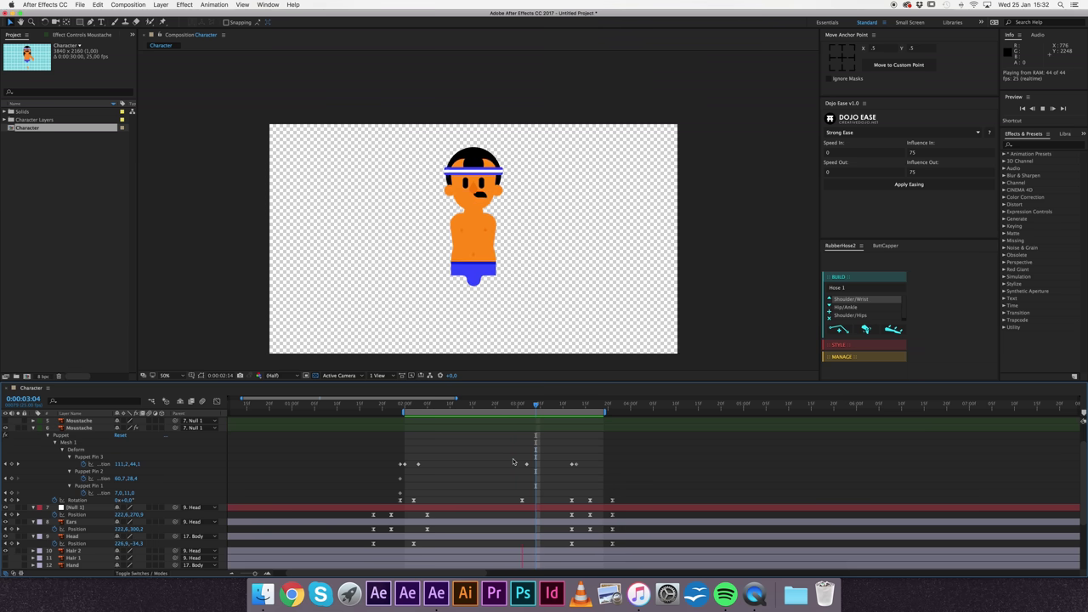
key("space")
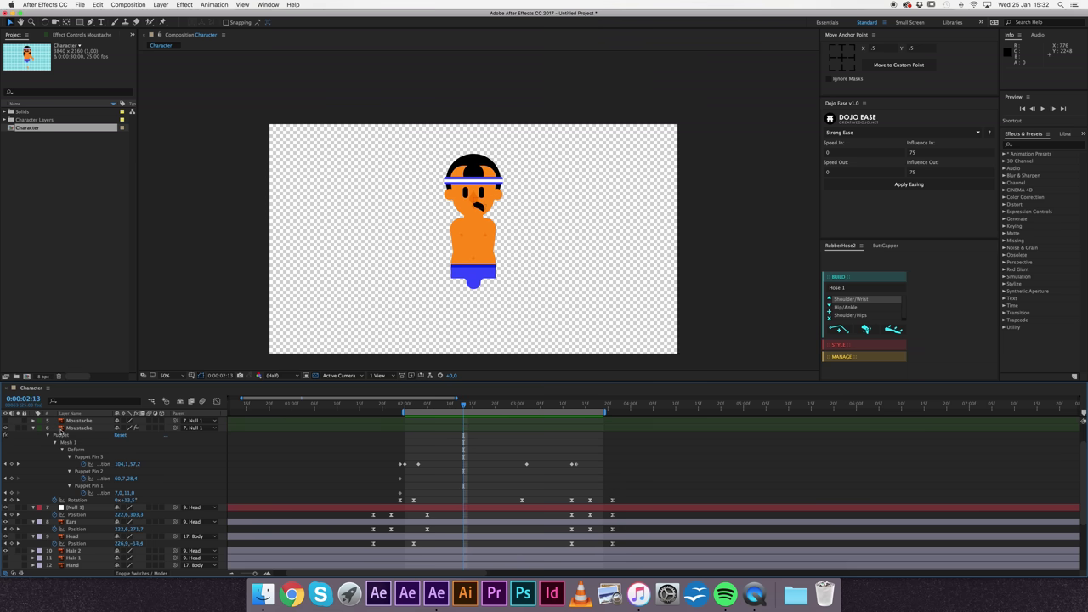
scroll(65, 433, "up", 3)
Step: Apply Easy Ease In to all Puppet Pin 3 keyframes and preview the moustache
left_click(74, 458)
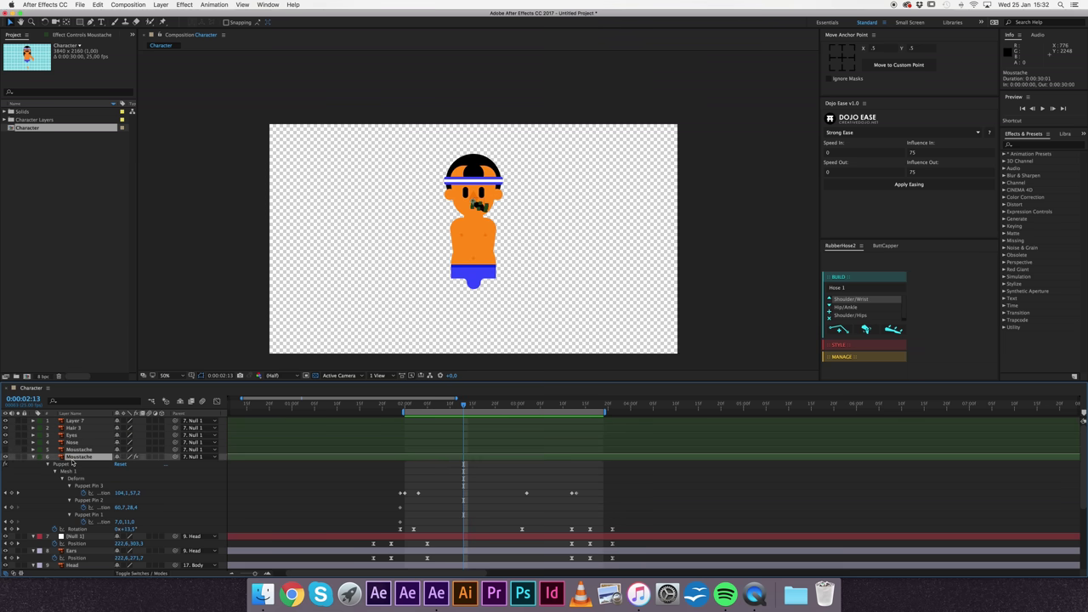
left_click_drag(369, 476, 600, 498)
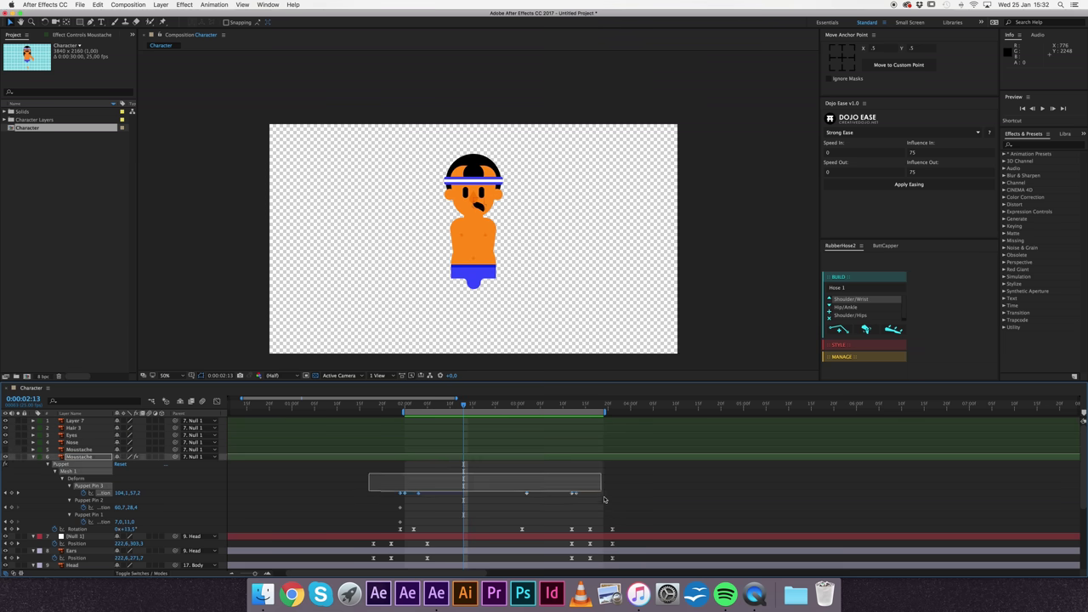
right_click(406, 494)
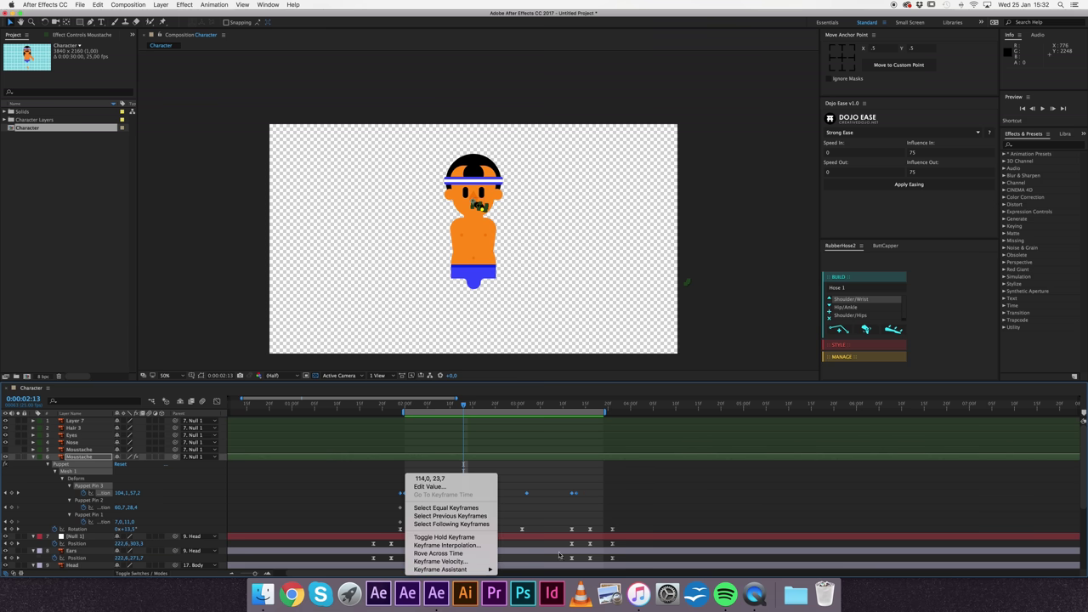
mouse_move(459, 569)
left_click(544, 528)
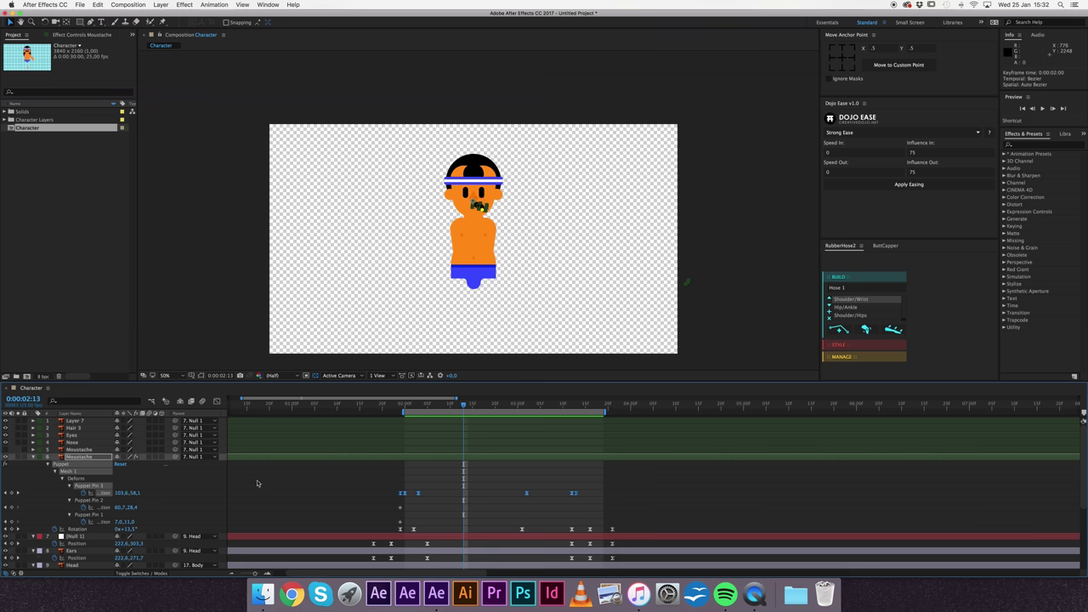
key("space")
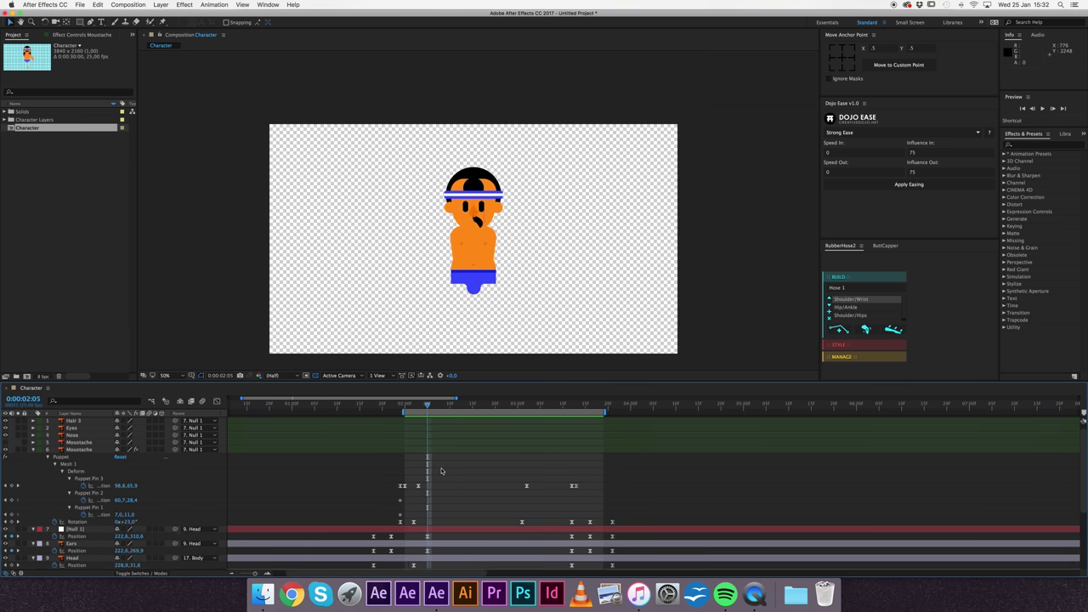
scroll(397, 463, "down", 3)
Step: Lower the Head position keyframe at 0:00:02:02 by 10 px and preview the bounce
left_click(412, 406)
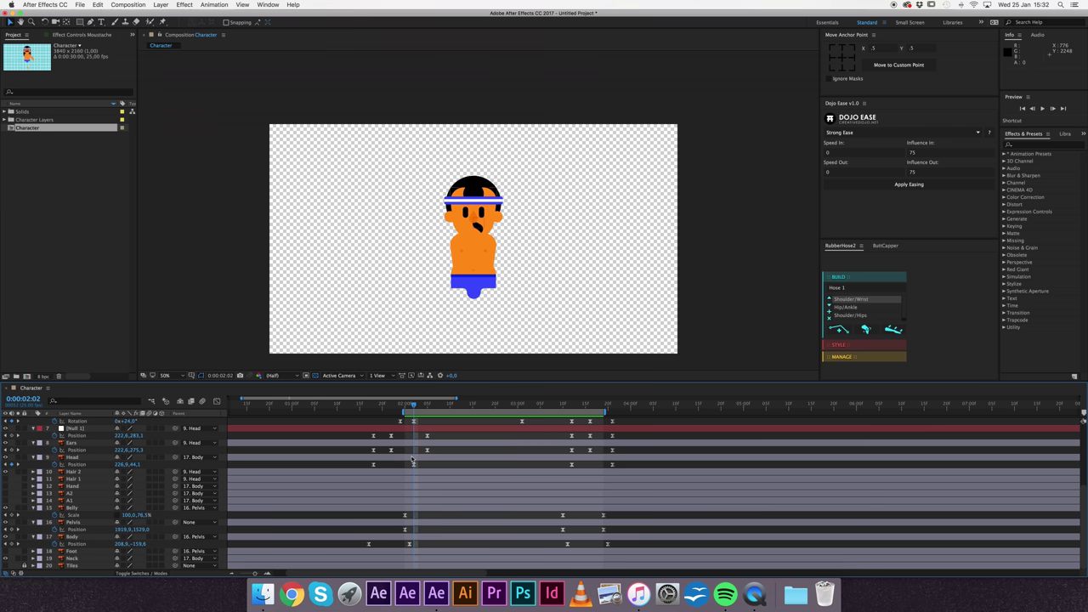
left_click(413, 464)
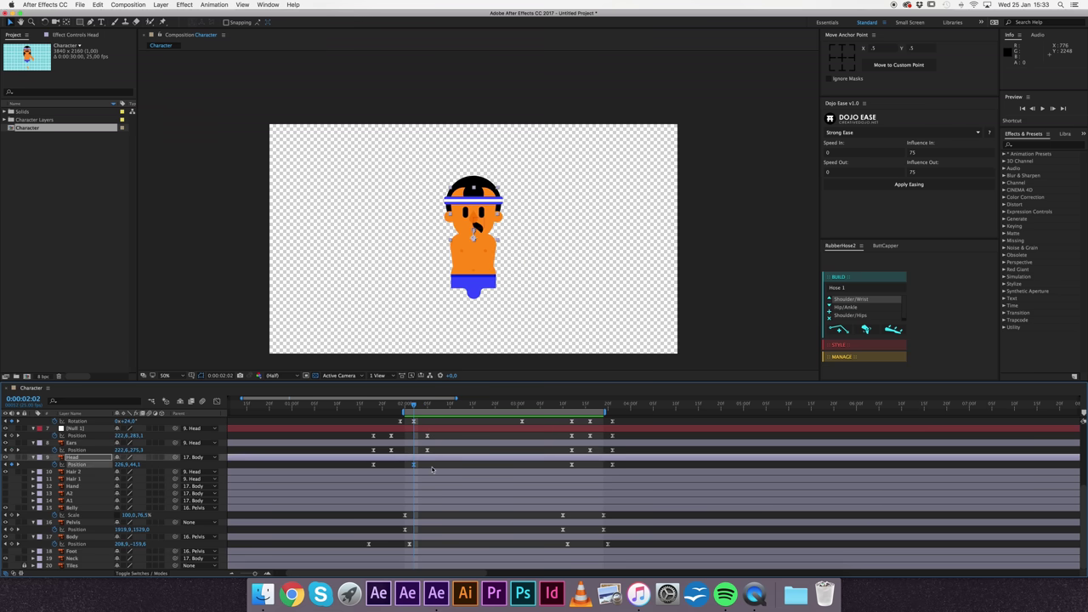
key("shift+Down")
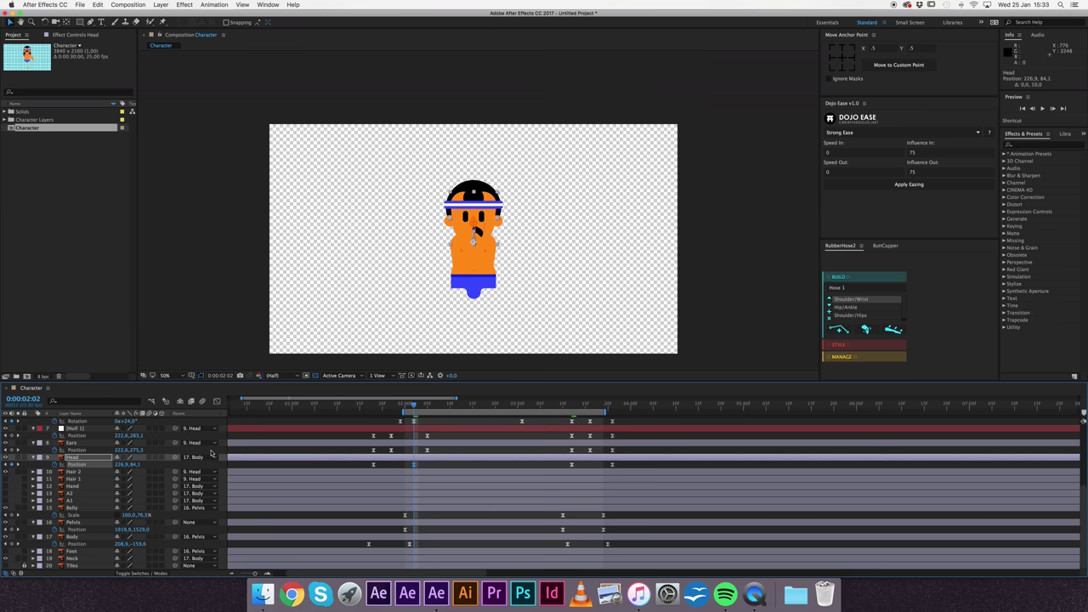
key("F2")
key("space")
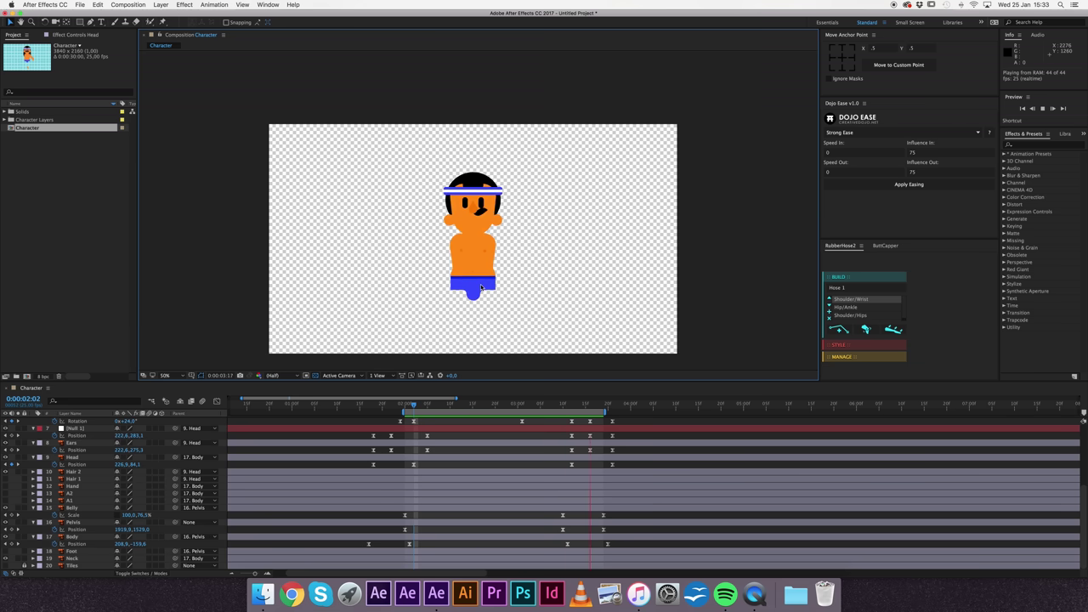
key("space")
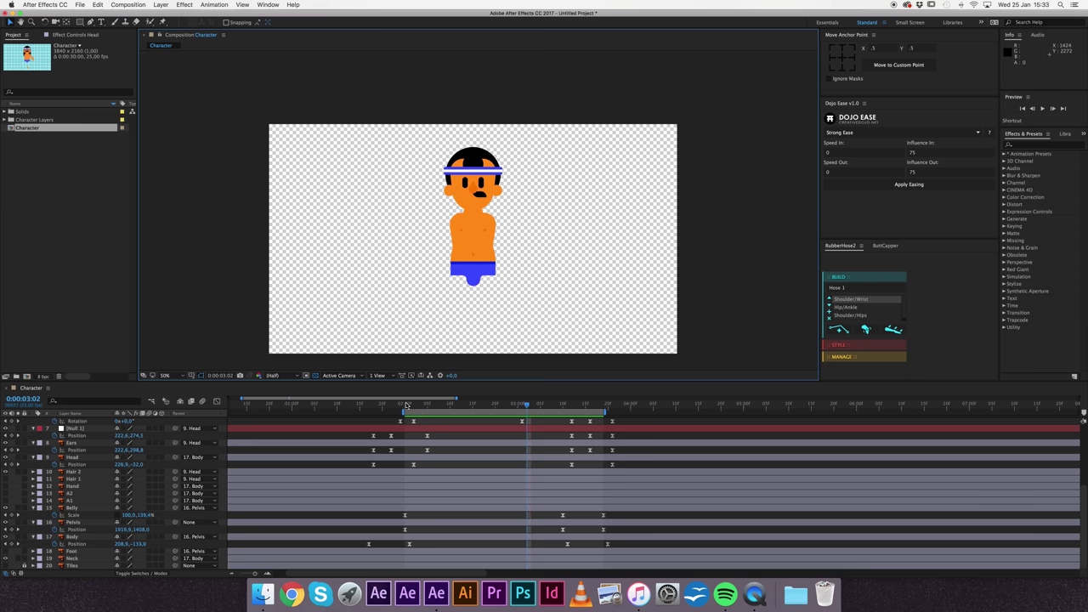
key("space")
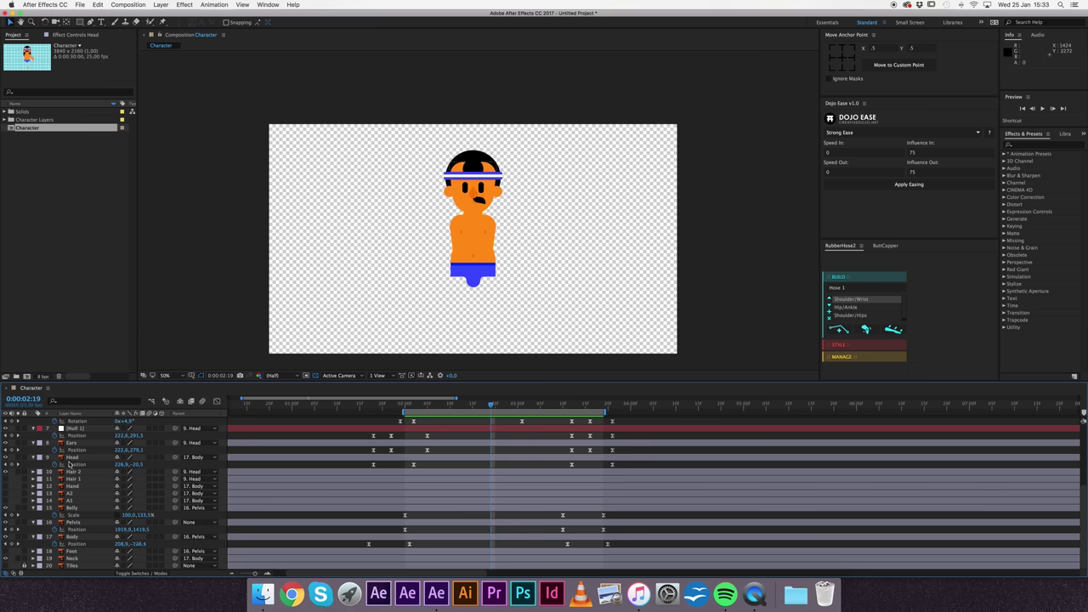
scroll(70, 464, "up", 1)
scroll(73, 455, "up", 1)
scroll(73, 449, "up", 1)
scroll(74, 441, "up", 1)
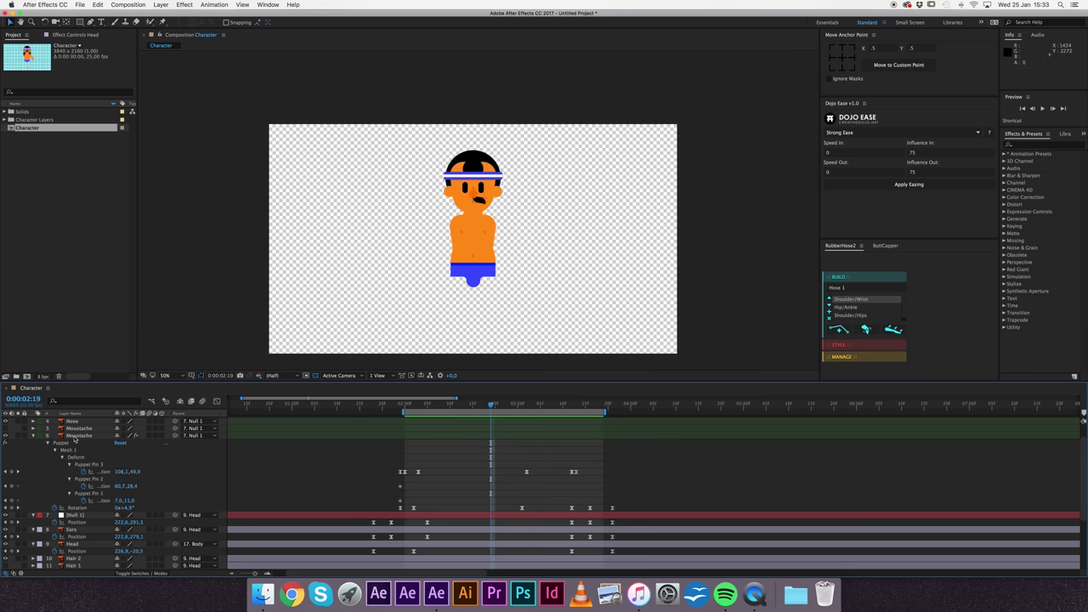
left_click(79, 436)
key("ctrl+d")
left_click(161, 435)
key("r")
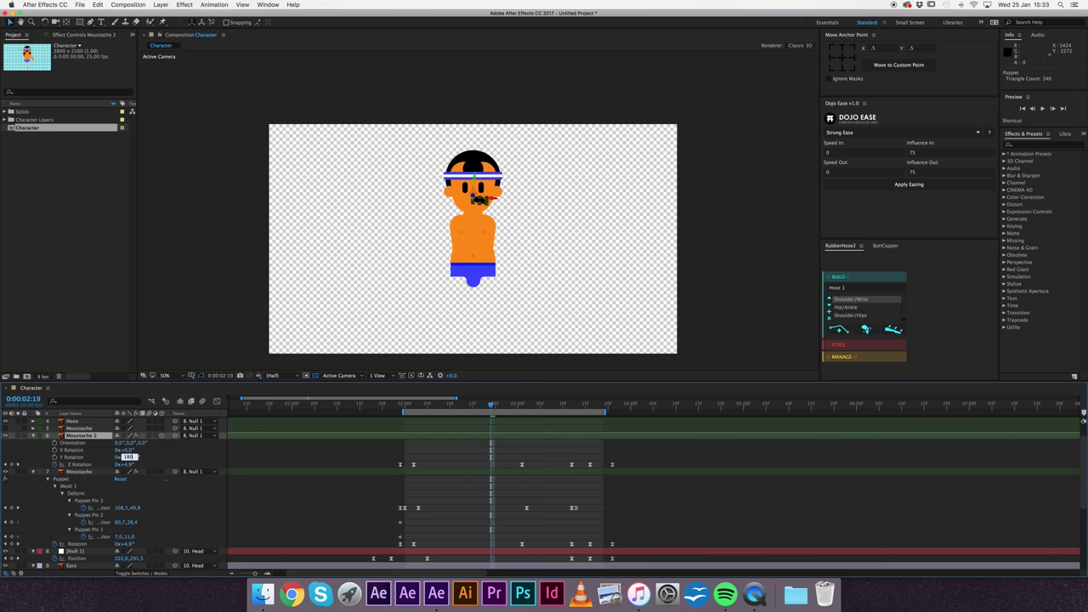
key("Return")
left_click(534, 221)
key("comma")
key("period")
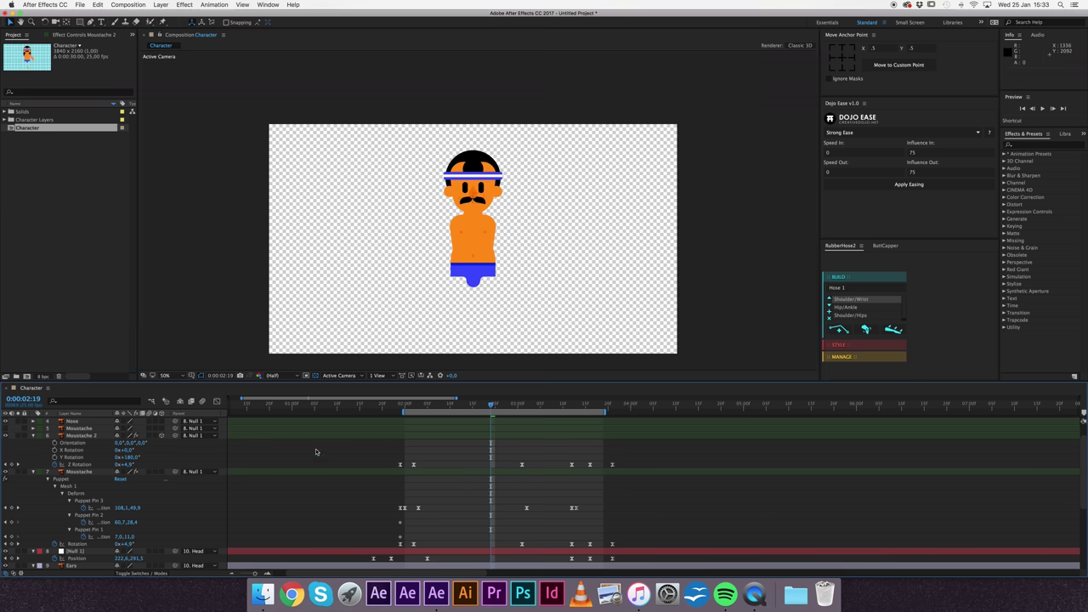
key("space")
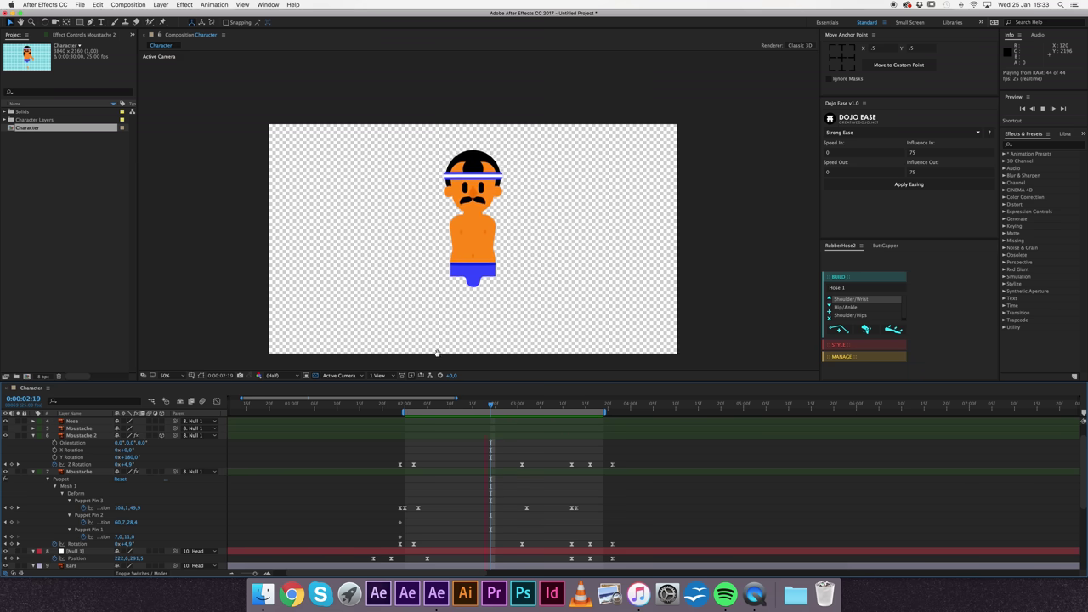
scroll(115, 521, "down", 5)
left_click(74, 508)
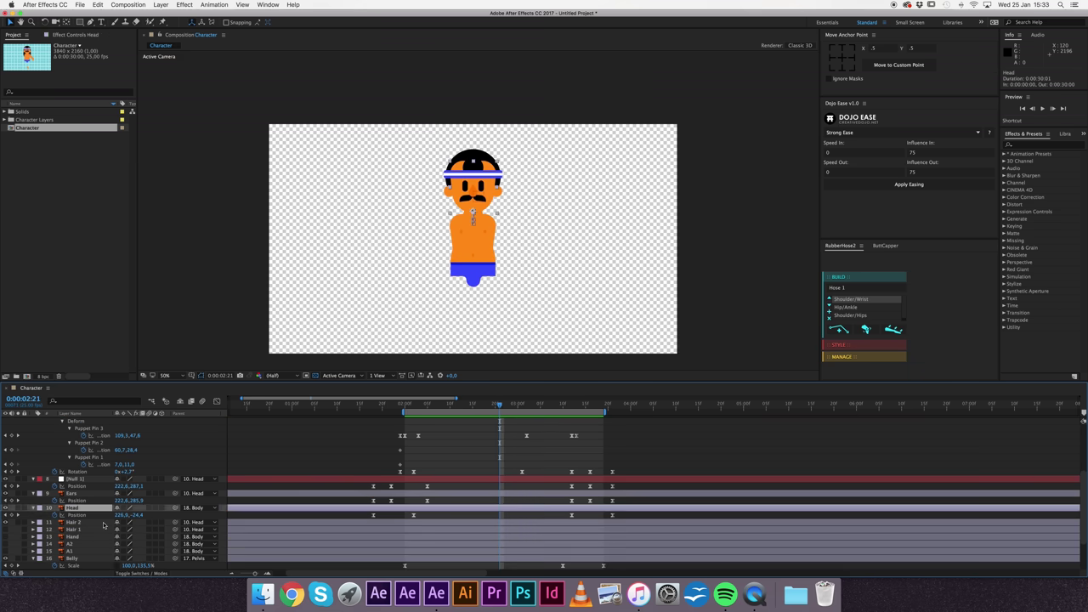
left_click(409, 409)
key("space")
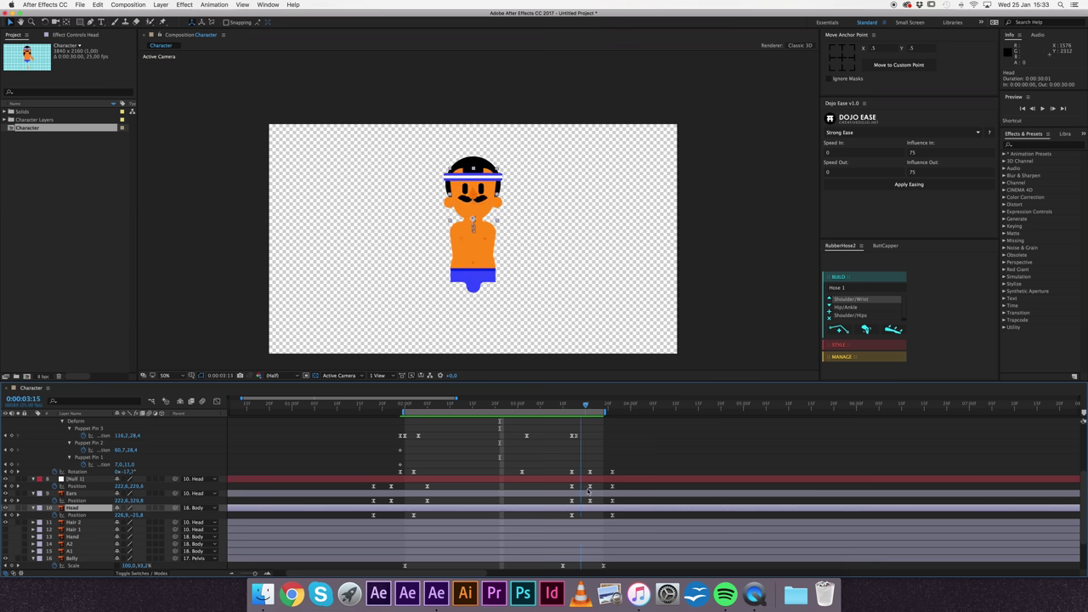
scroll(478, 211, "down", 2)
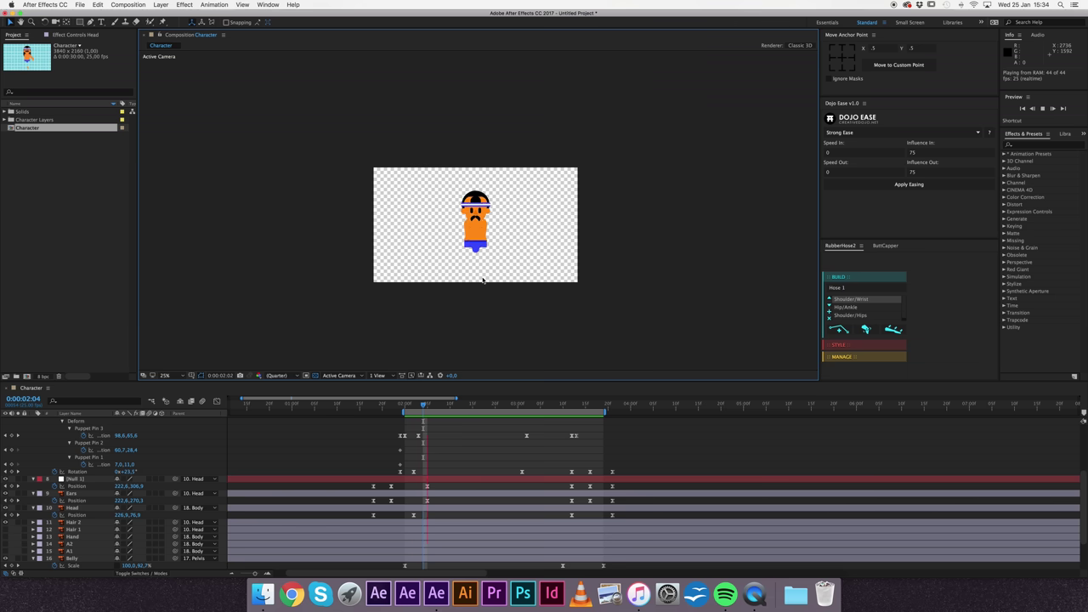
key("space")
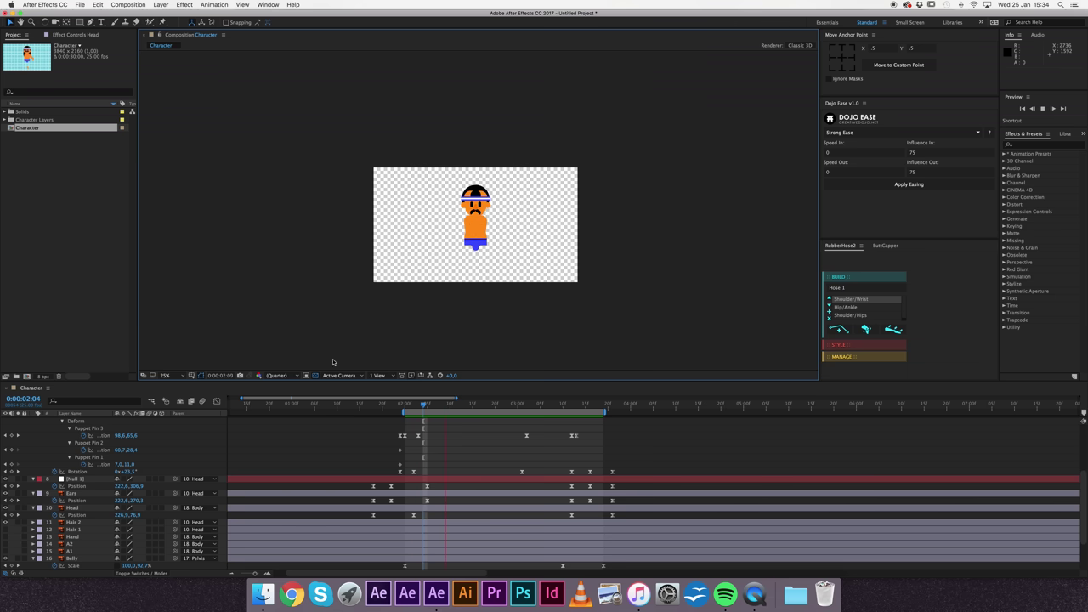
left_click(80, 509)
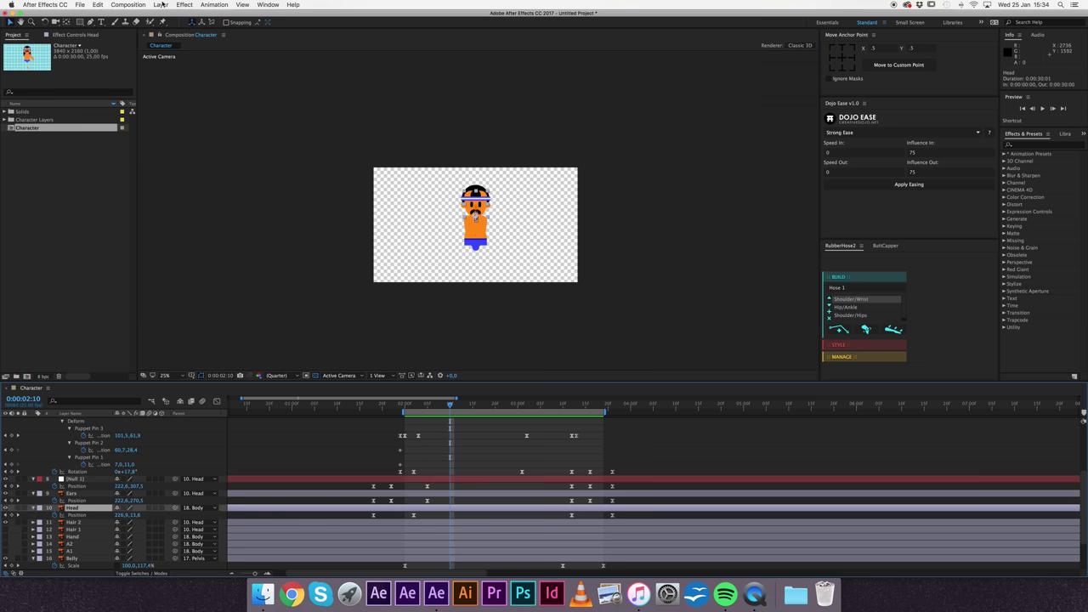
Step: Create shapes from the Head vector layer and select the new Head Outlines layer
left_click(127, 4)
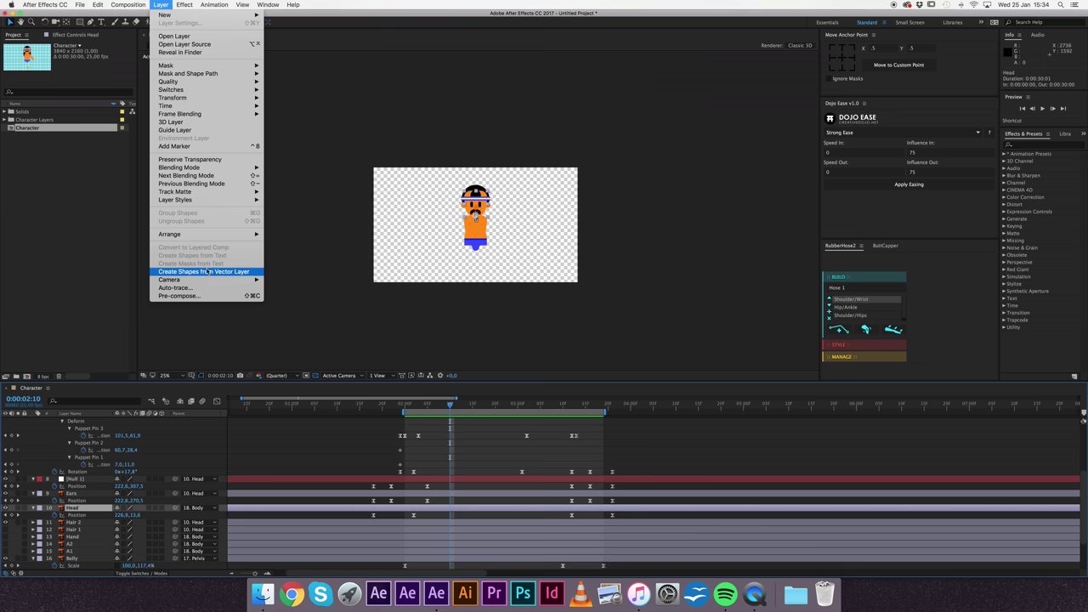
left_click(208, 271)
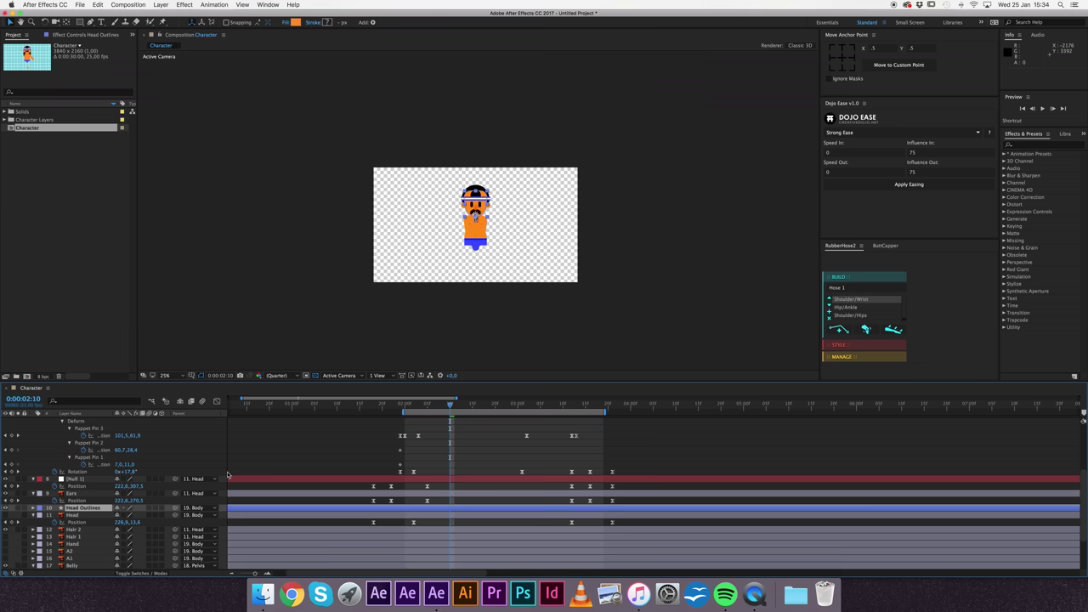
left_click(77, 479)
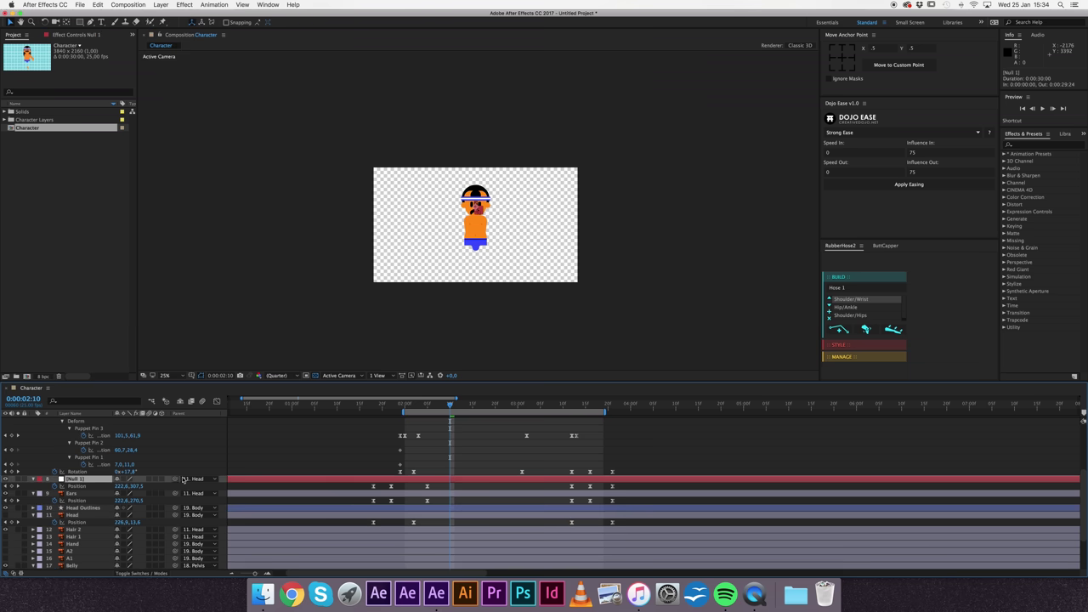
left_click(76, 509)
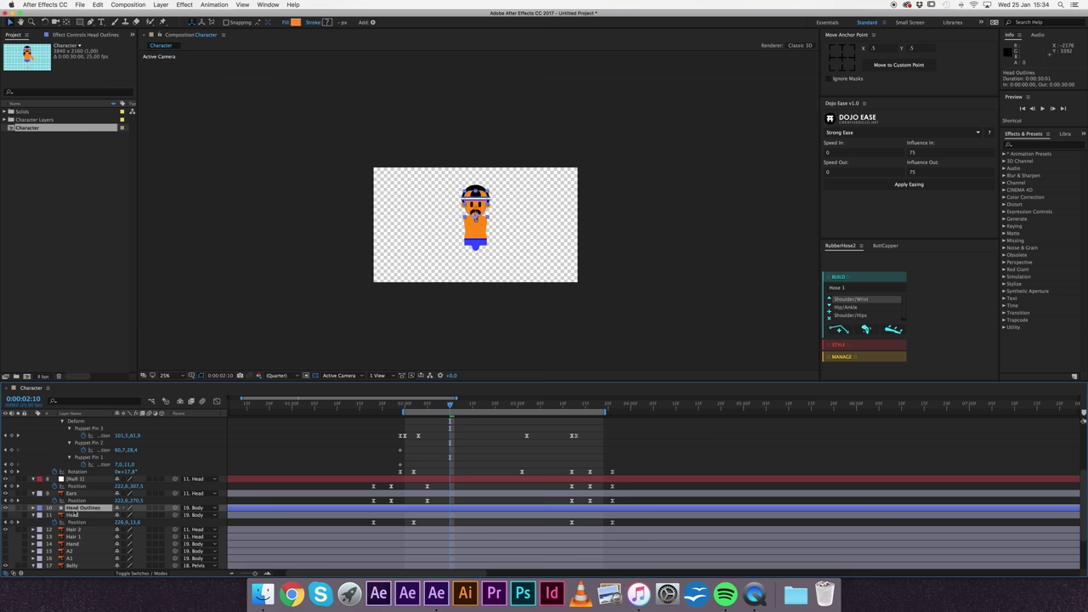
Step: Expose Head Outlines' Contents > Group 1 > Path 1 Path keyframes and scrub to 0:00:02:02
scroll(478, 208, "up", 1)
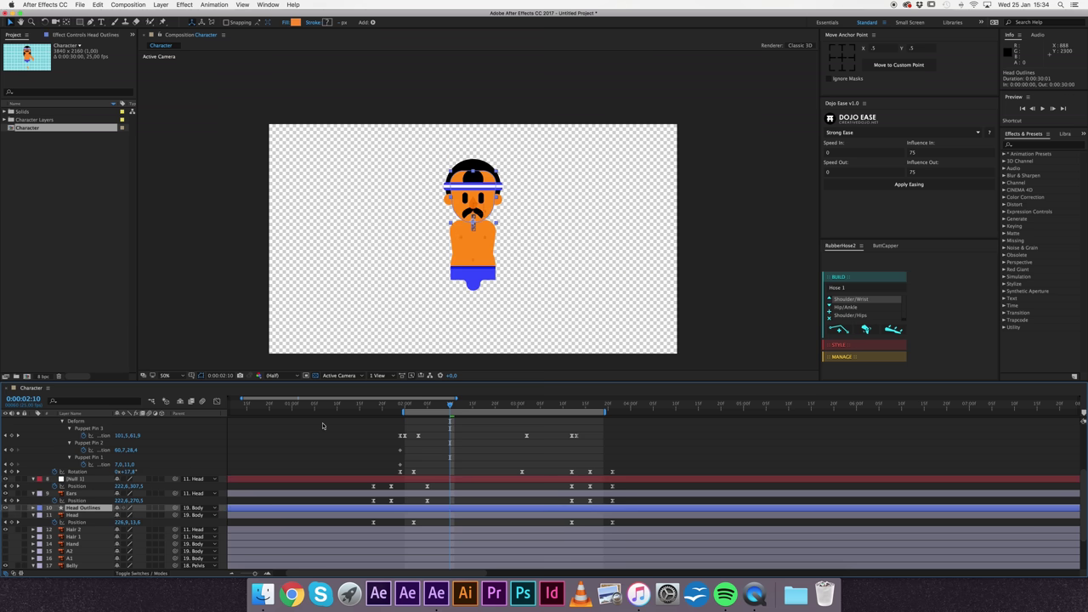
left_click(33, 508)
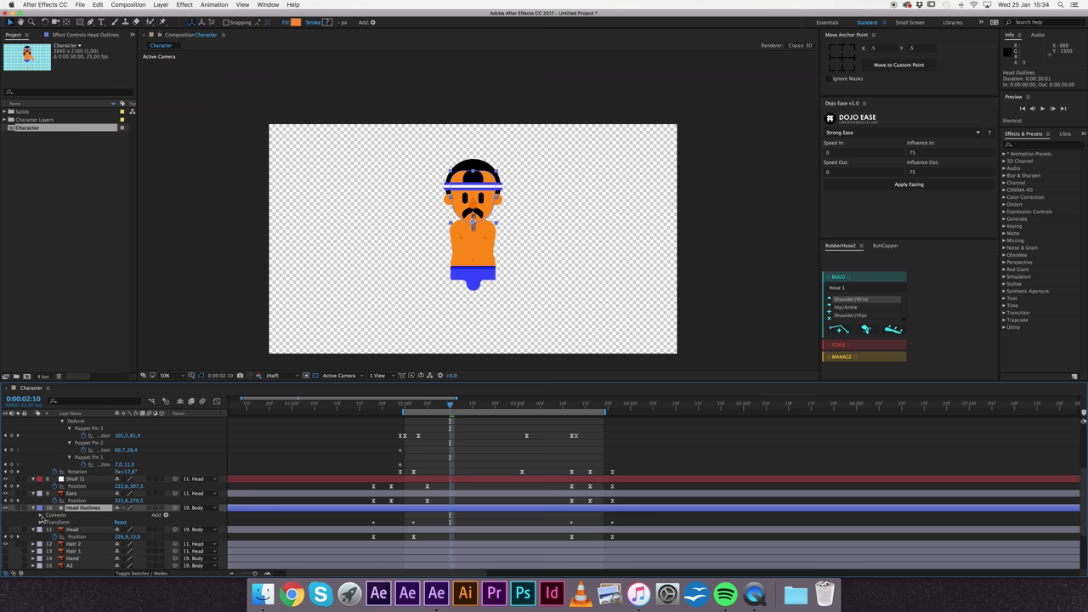
left_click(40, 516)
scroll(44, 519, "down", 1)
left_click(47, 508)
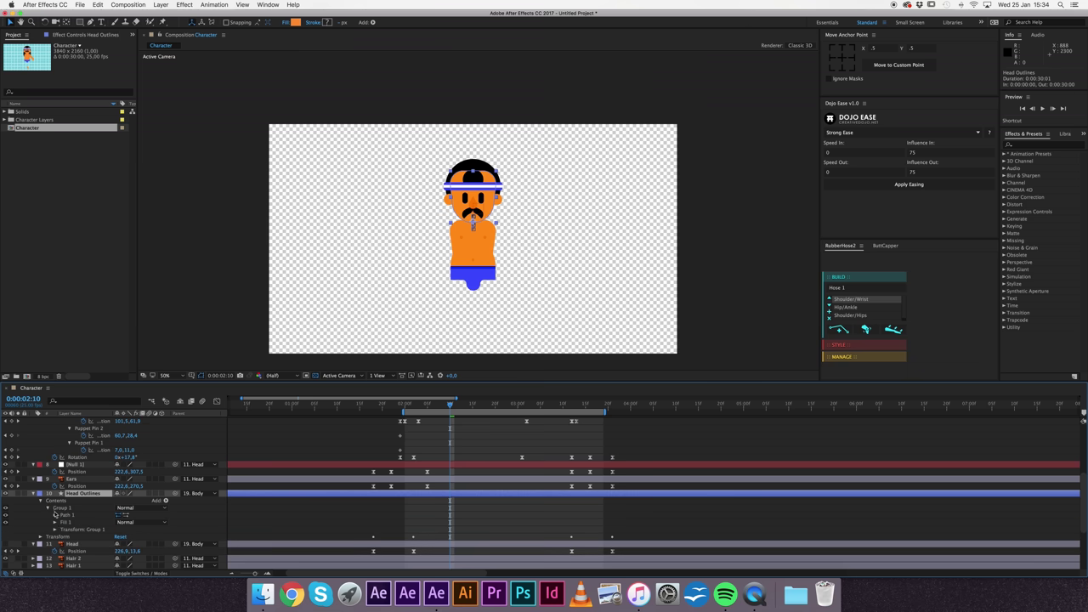
scroll(54, 510, "down", 1)
left_click(55, 502)
left_click(72, 508)
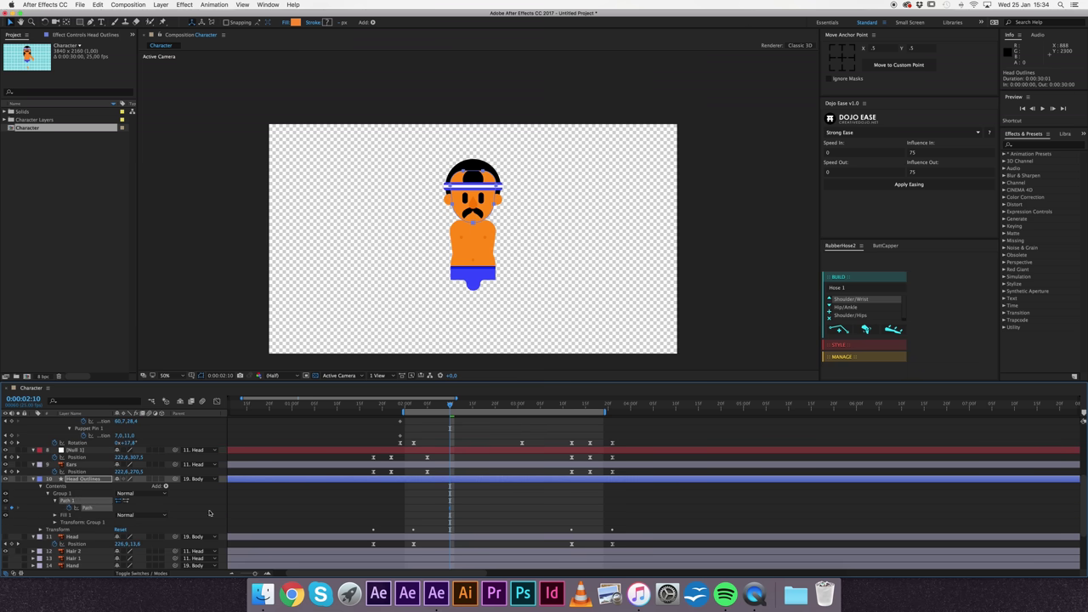
key("u")
left_click(374, 493)
left_click(403, 411)
left_click_drag(404, 411, 414, 405)
Step: Squash the head outline by nudging its top path points down
scroll(480, 183, "up", 2)
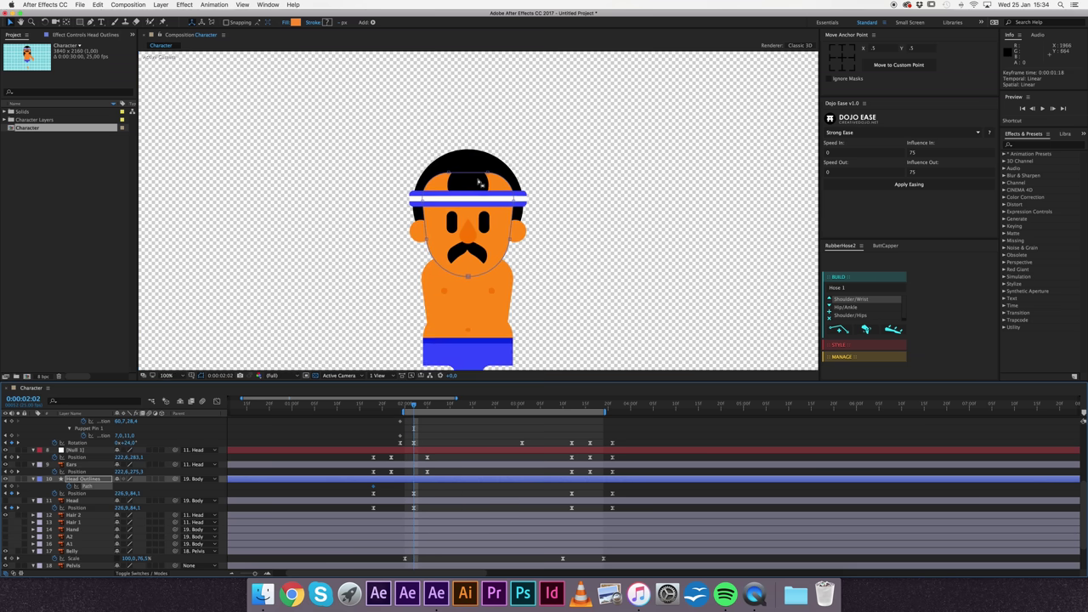
scroll(481, 183, "up", 2)
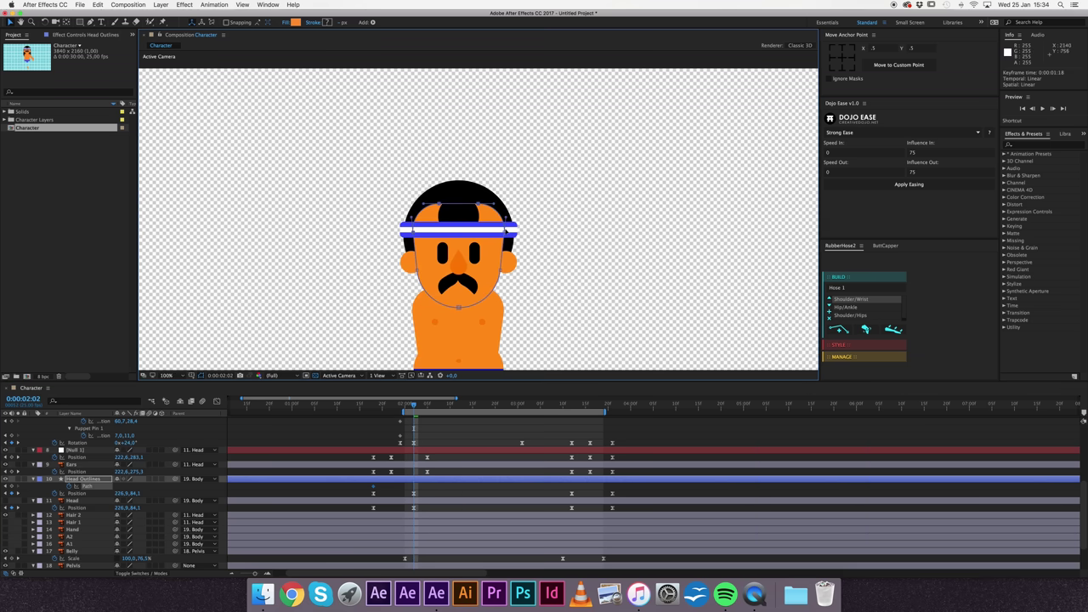
key("shift+Down")
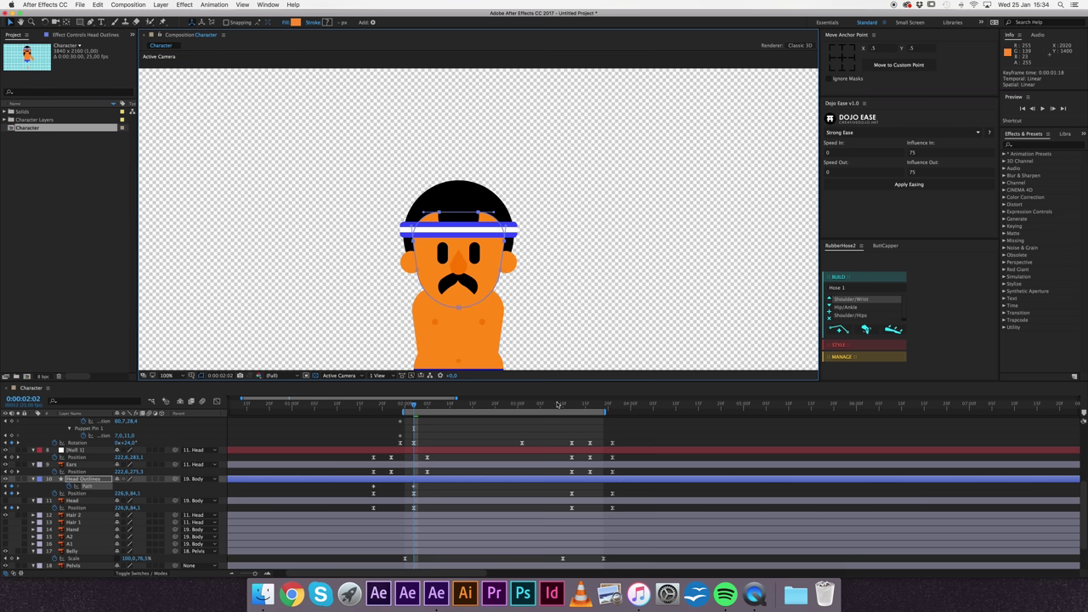
Step: Paste the original head shape keyframe at 0:00:03:12 and 0:00:03:21
left_click_drag(558, 405, 571, 404)
left_click(373, 487)
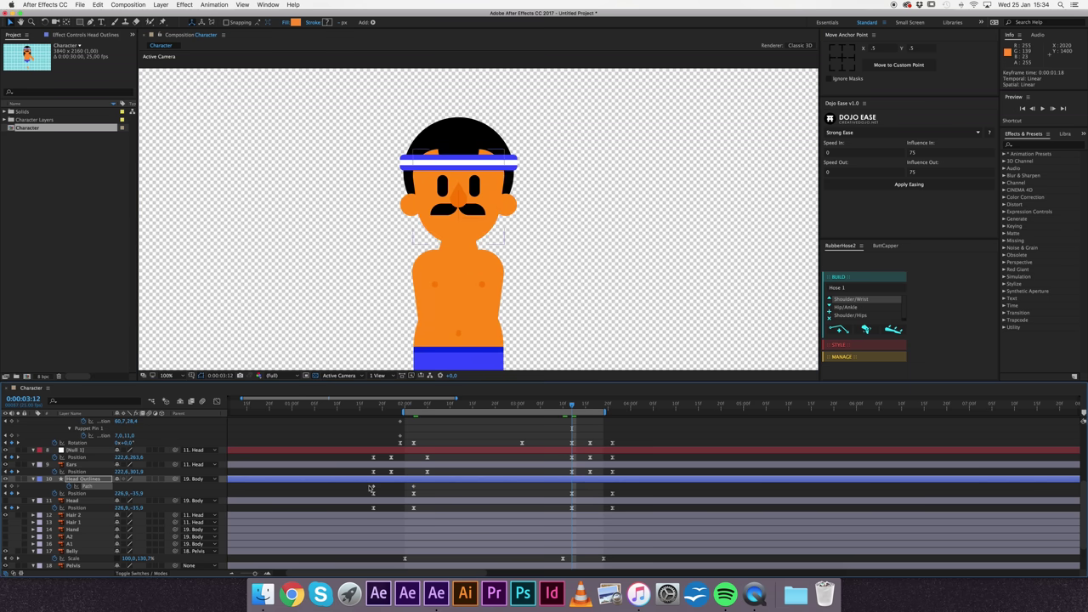
key("cmd+v")
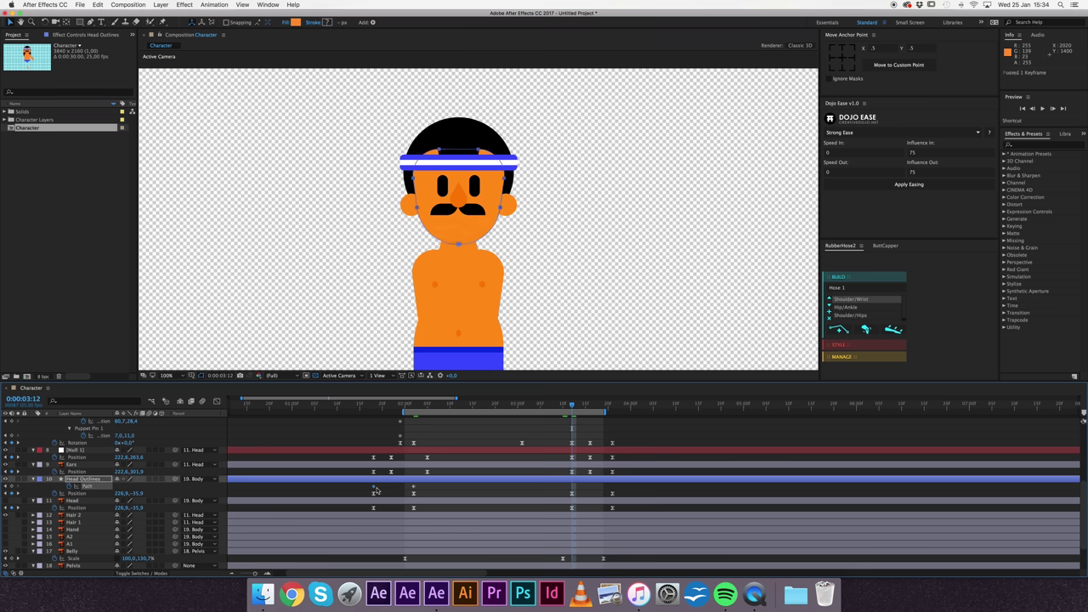
left_click(413, 488)
key("cmd+c")
left_click(611, 408)
key("cmd+v")
Step: Apply Easy Ease to all of the head's Path keyframes
left_click_drag(360, 482, 619, 491)
right_click(613, 486)
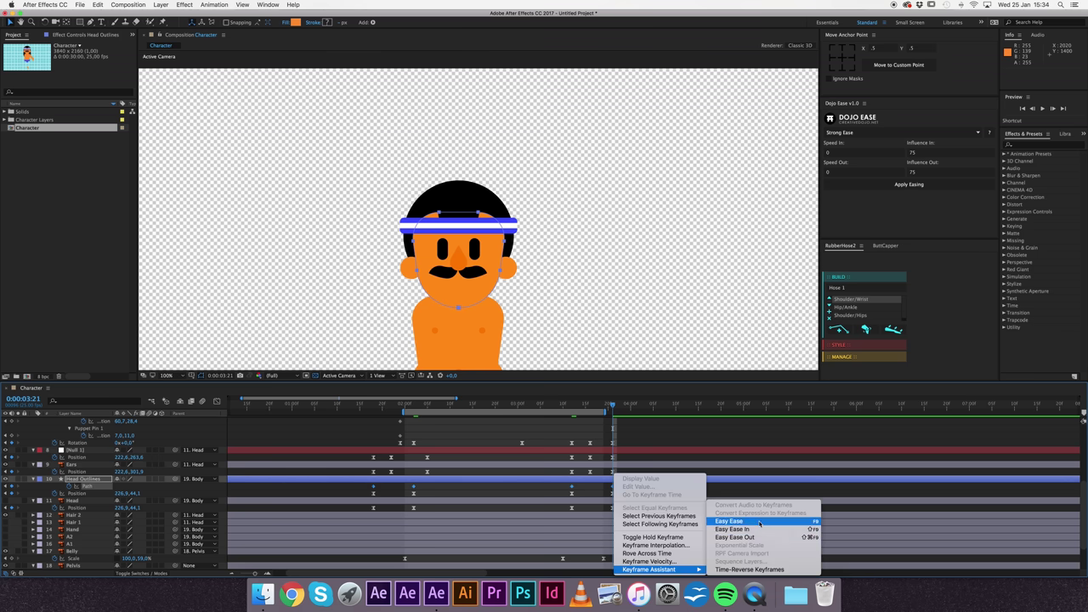
left_click(740, 528)
scroll(476, 255, "down", 1)
Step: Preview and scrub the head bounce, then jump to the keyframe at 0:00:03:16 at full size
scroll(497, 257, "down", 1)
key("space")
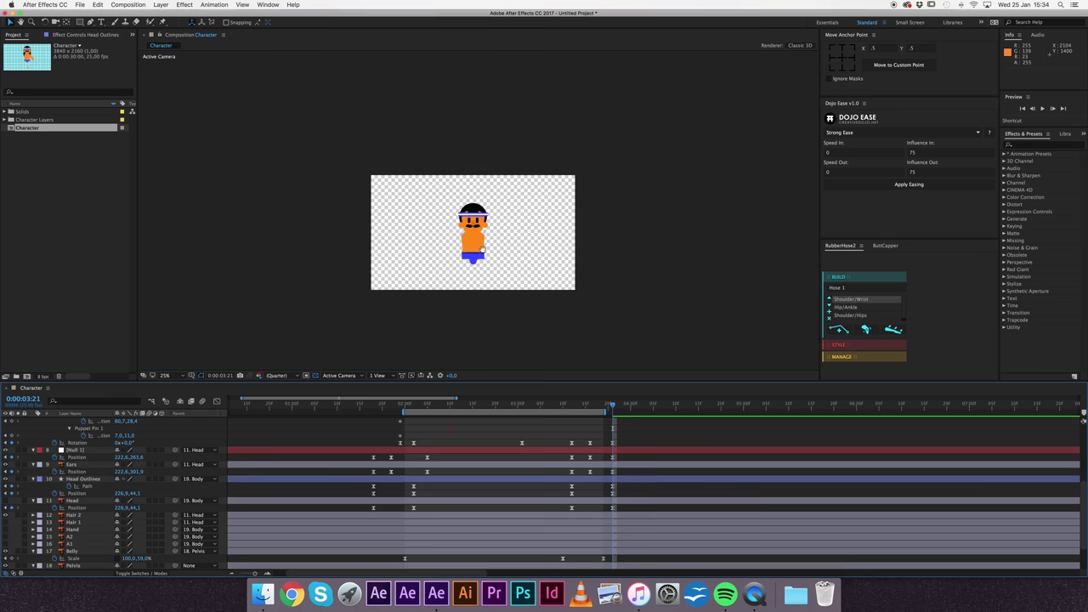
key("space")
left_click_drag(400, 406, 435, 406)
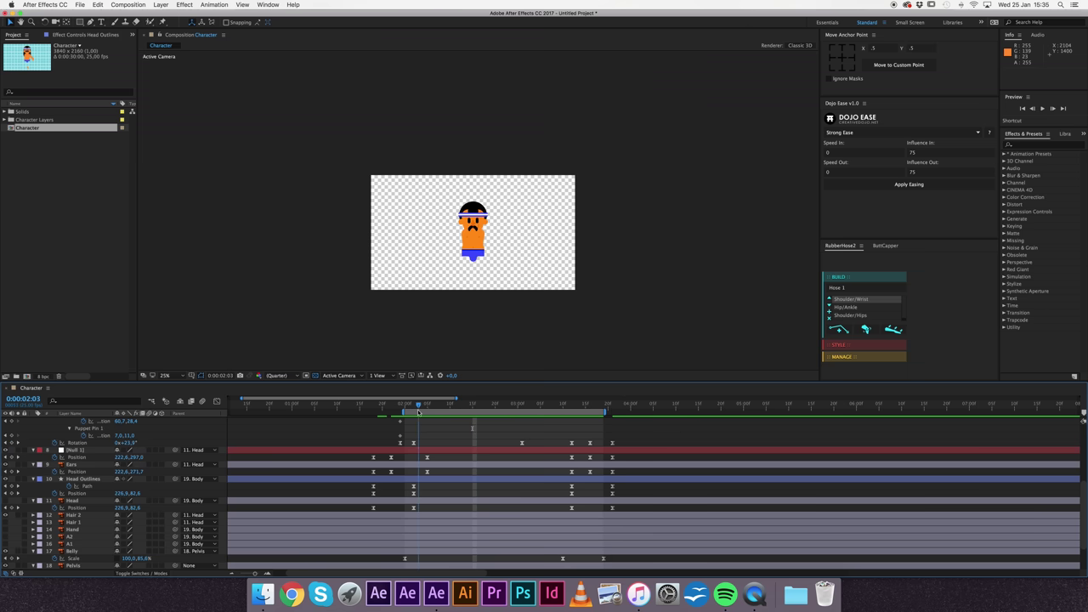
key("k")
key("k")
key("k")
key("k")
key("k")
key("slash")
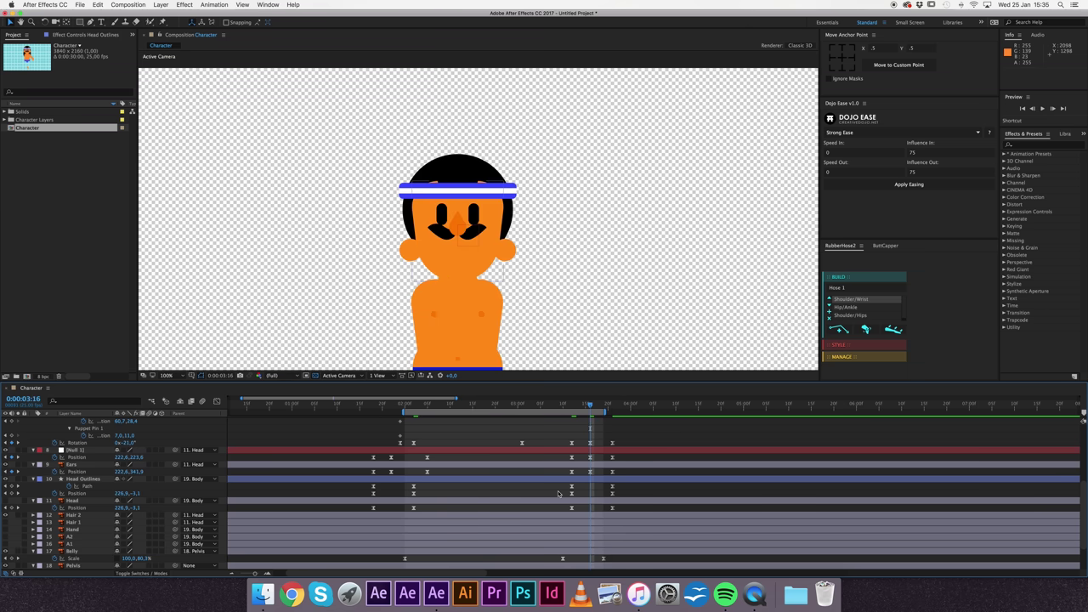
Step: Paste the head Path keyframe at 0:00:03:16 and raise its top points to stretch the head
left_click(571, 490)
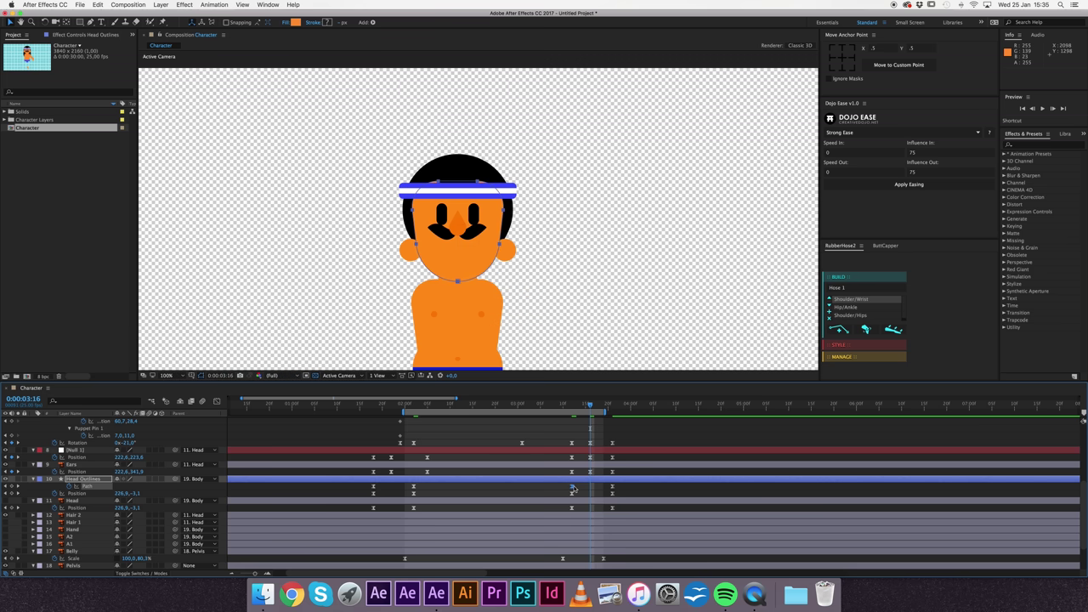
key("ctrl+v")
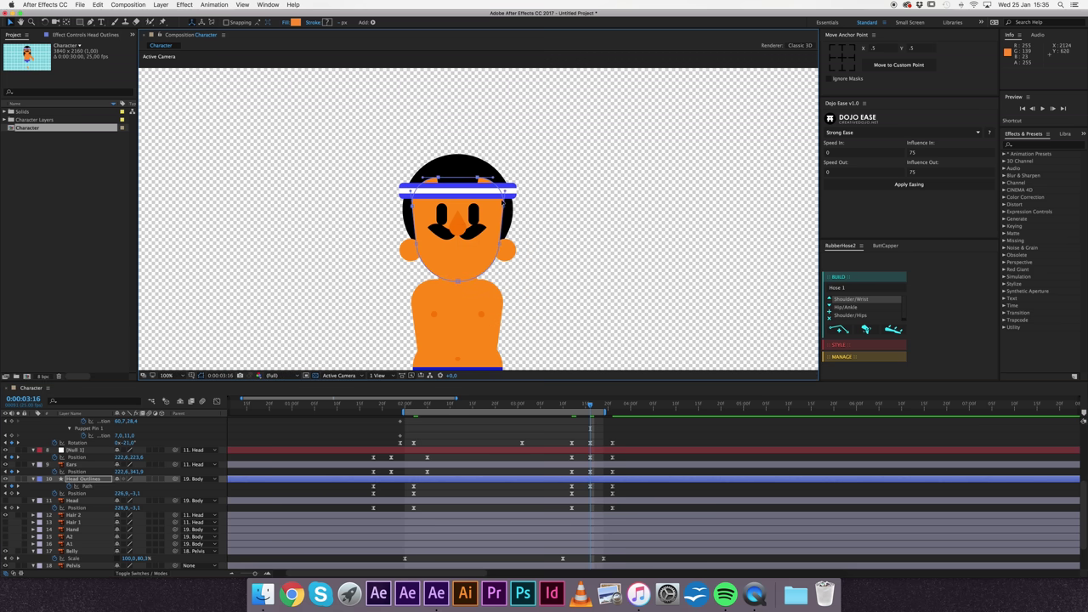
key("ctrl+z")
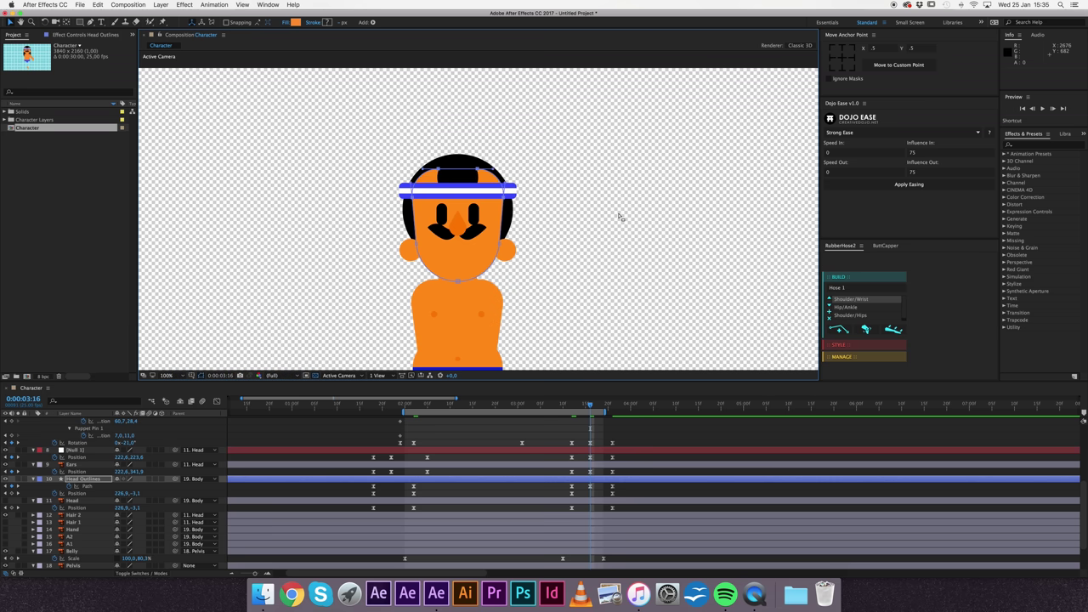
key("ctrl+z")
Step: Copy the stretched head keyframe, paste it at 0:00:01:22, and preview the bounce
left_click(591, 486)
key("ctrl+c")
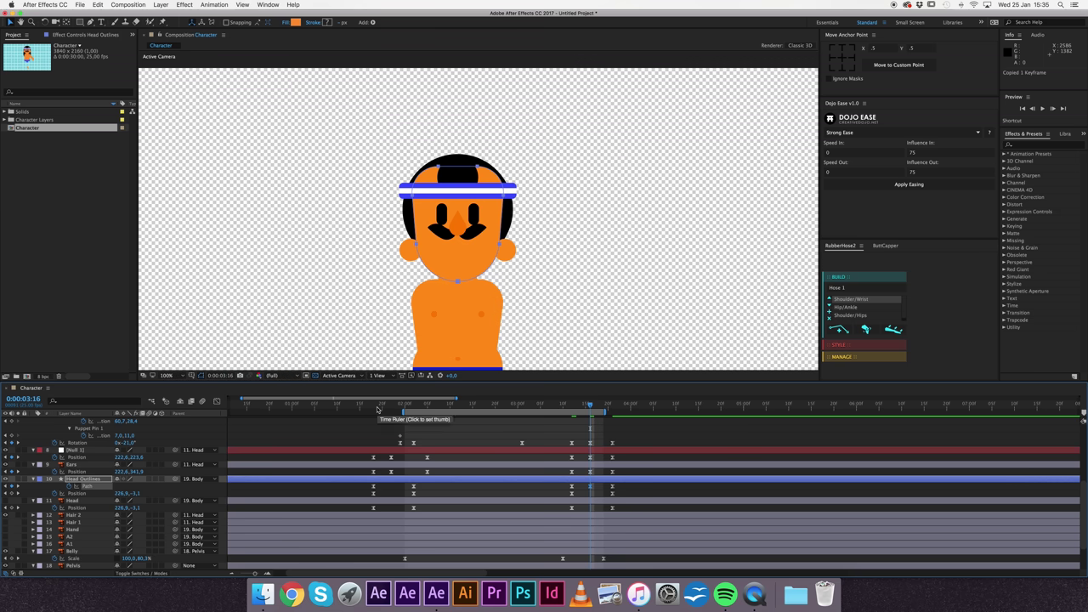
key("Page_Up")
key("Page_Up")
key("Page_Up")
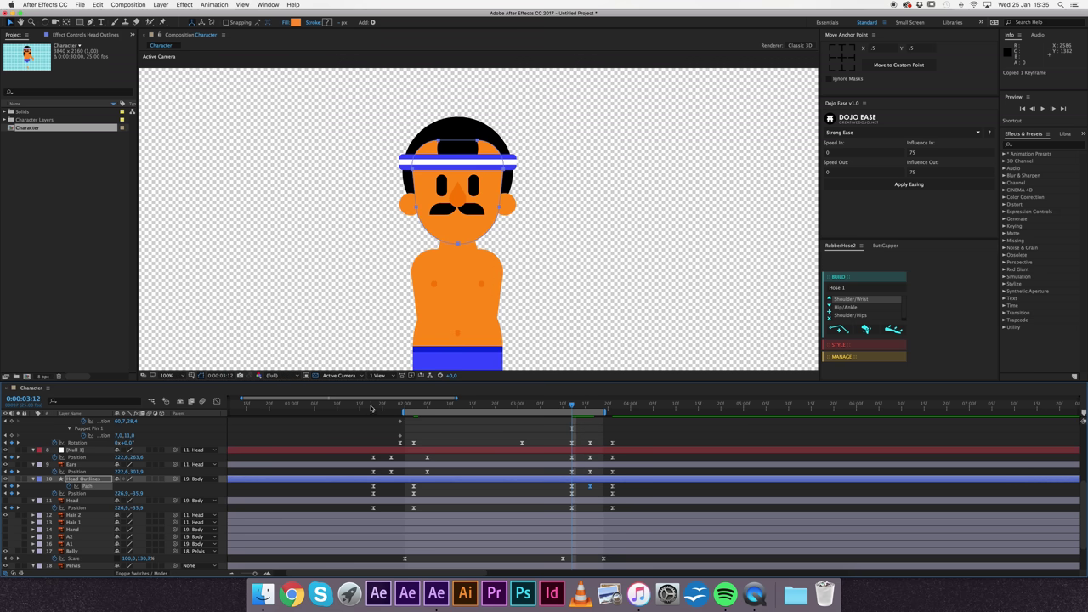
left_click(374, 405)
key("Page_Down")
key("Page_Down")
key("Page_Down")
key("ctrl+v")
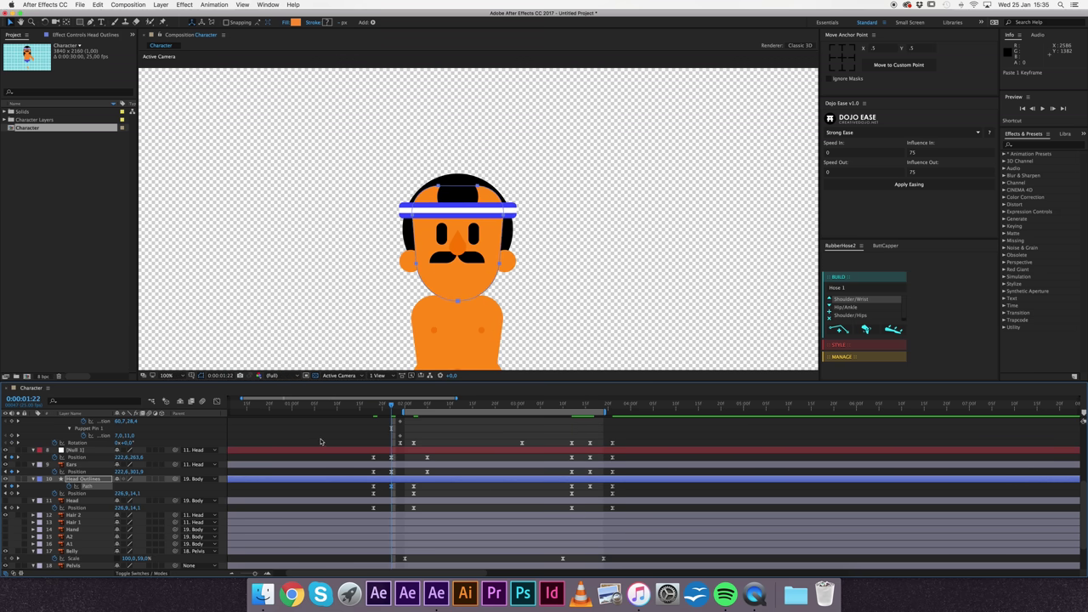
left_click(320, 442)
scroll(565, 232, "down", 4)
key("space")
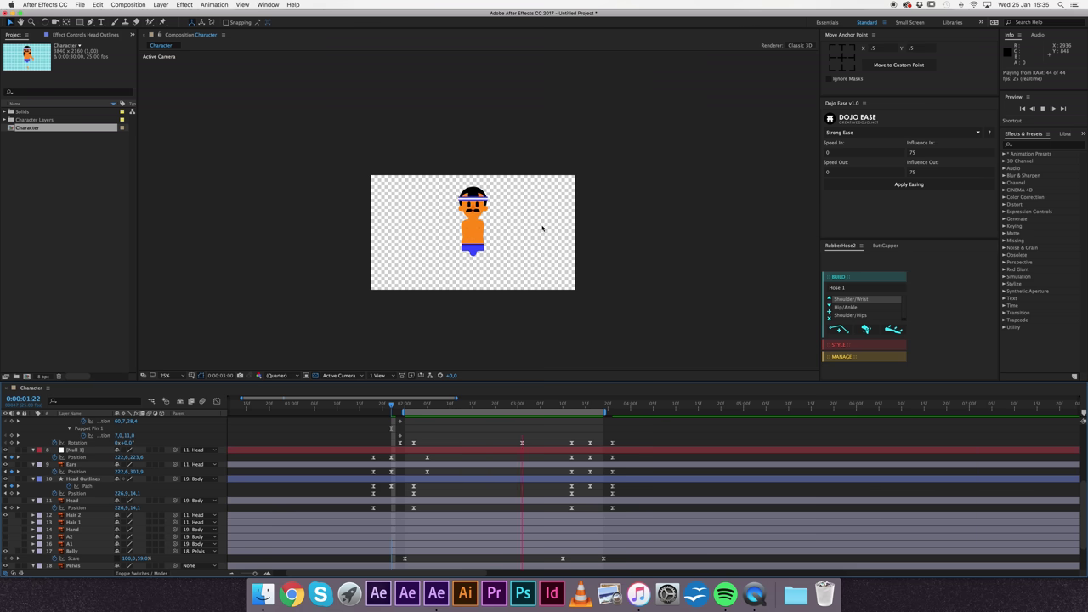
Step: Stop playback at 0:00:02:21 and zoom the viewer to 100% on the head
key("space")
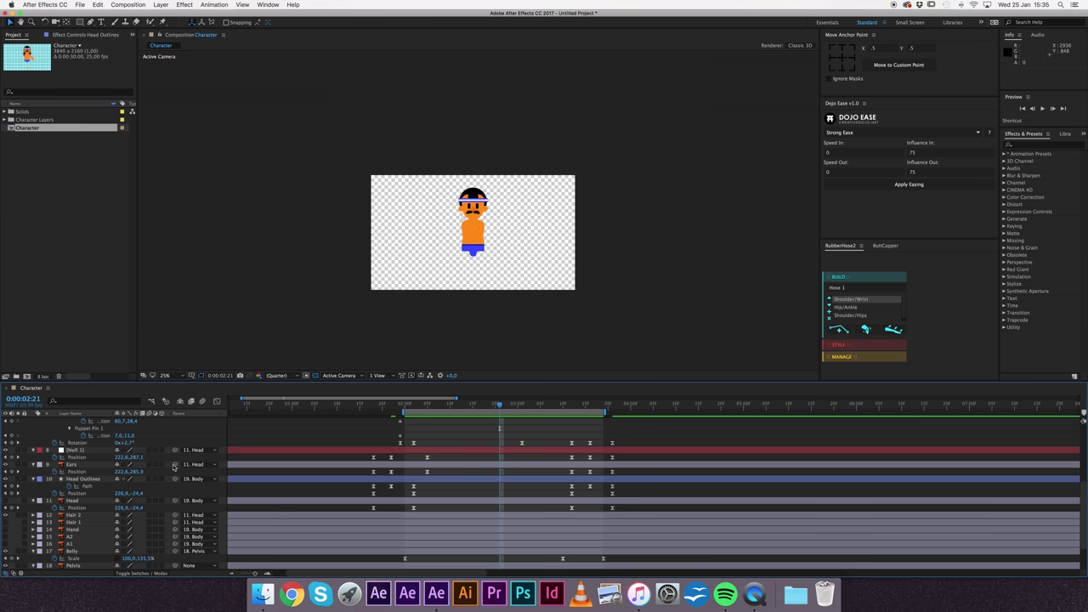
scroll(431, 225, "up", 3)
scroll(431, 227, "up", 1)
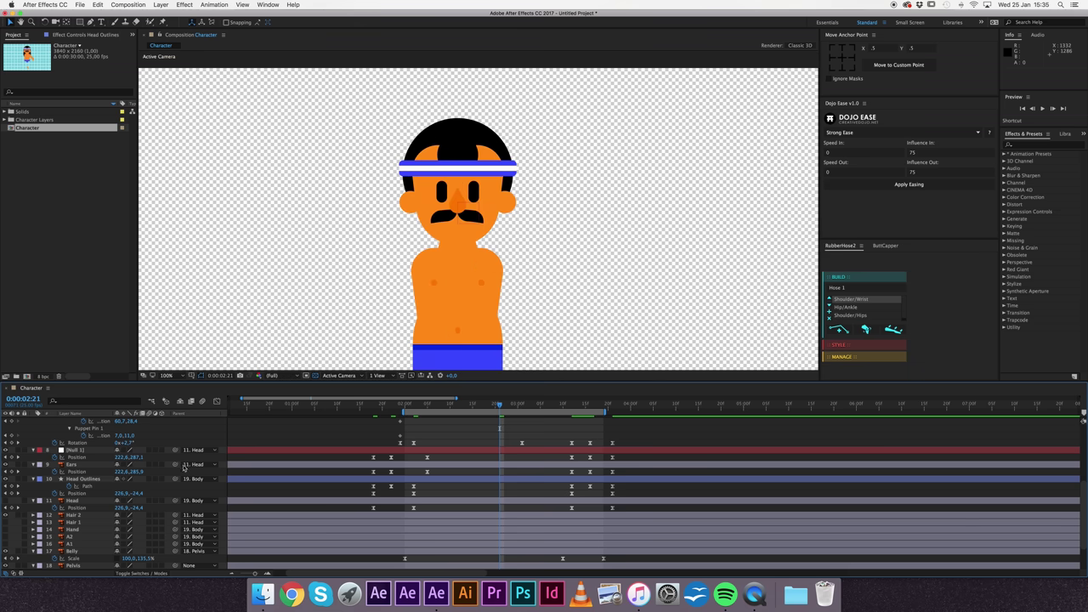
Step: Collapse the expanded layer properties and reveal only the Head Outlines keyframes
left_click(85, 481)
scroll(102, 476, "up", 4)
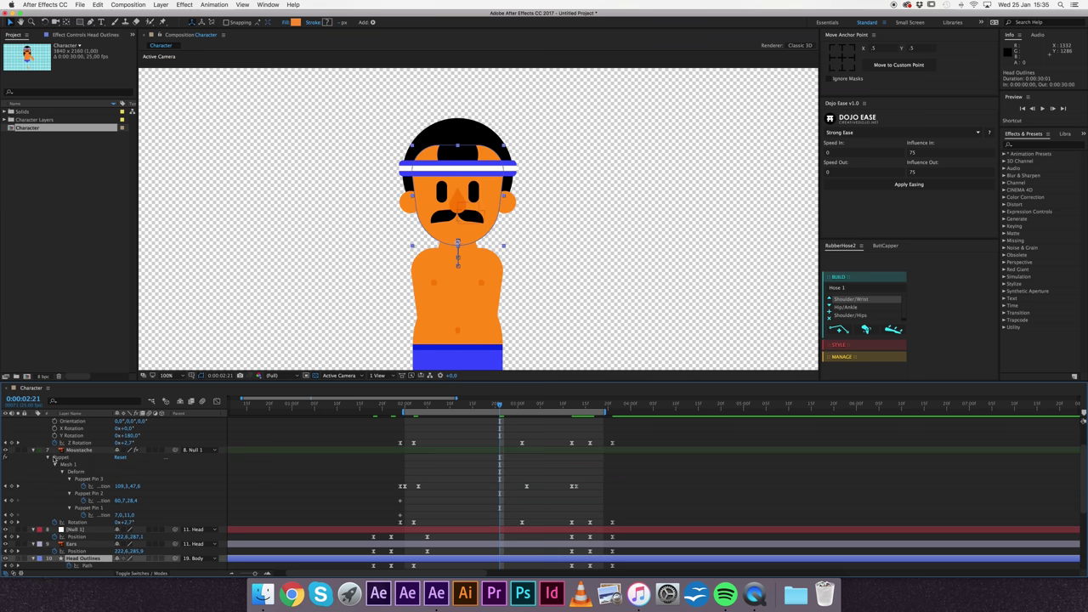
left_click(30, 434)
key("u")
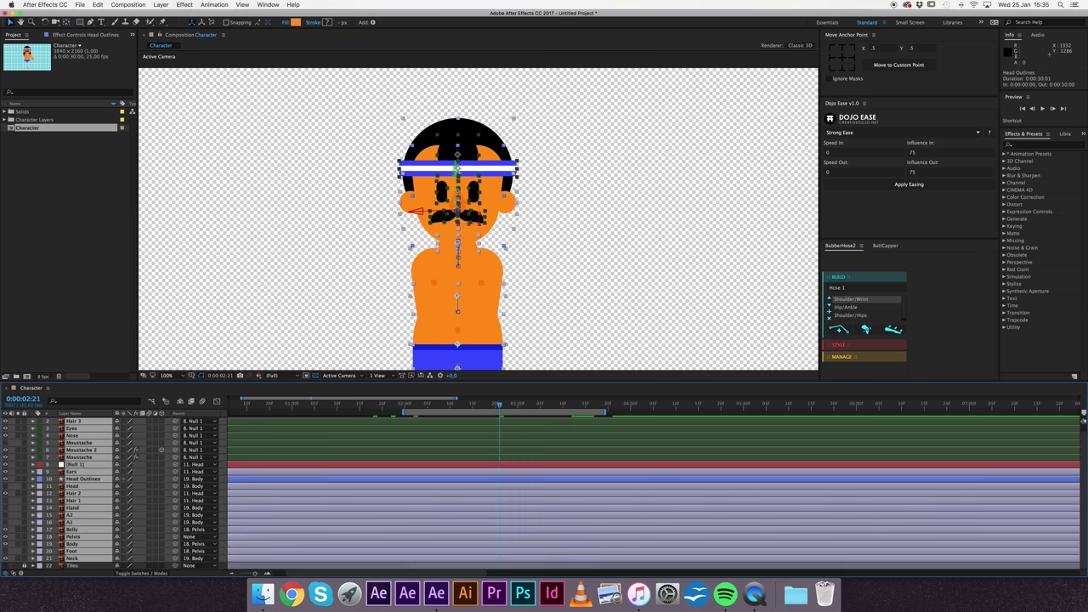
key("F2")
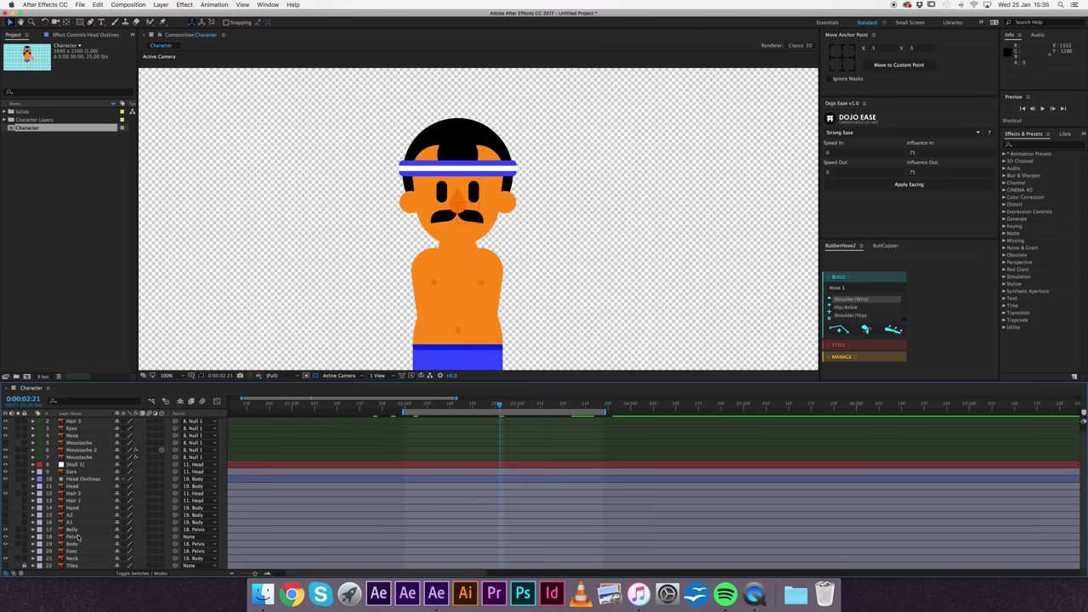
left_click(72, 480)
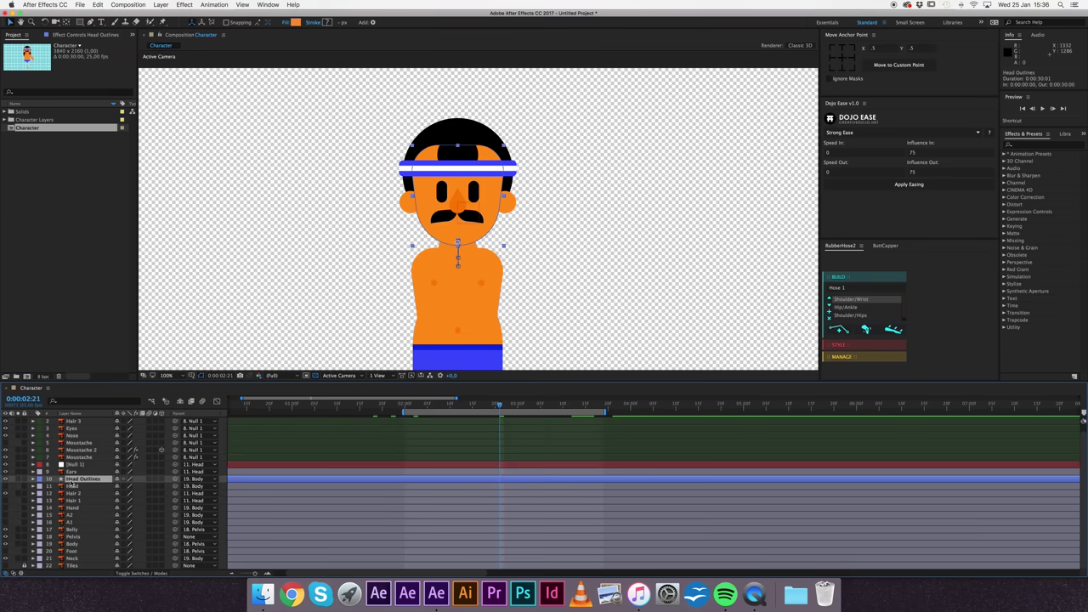
key("u")
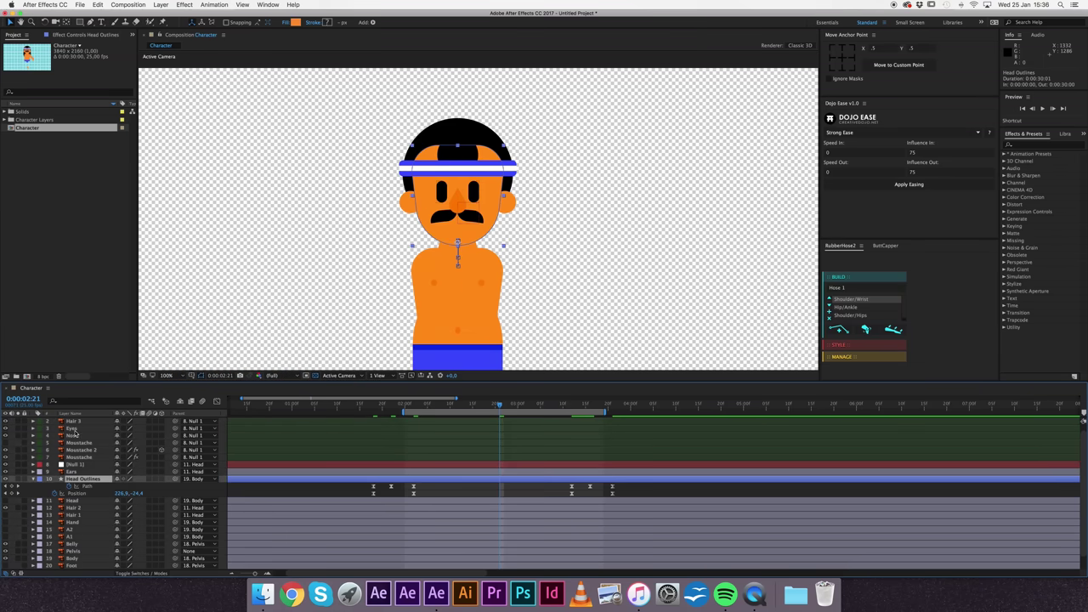
scroll(76, 436, "up", 1)
Step: Select the headband (Layer 7) and apply the Warp effect found by searching 'warp'
left_click(75, 421)
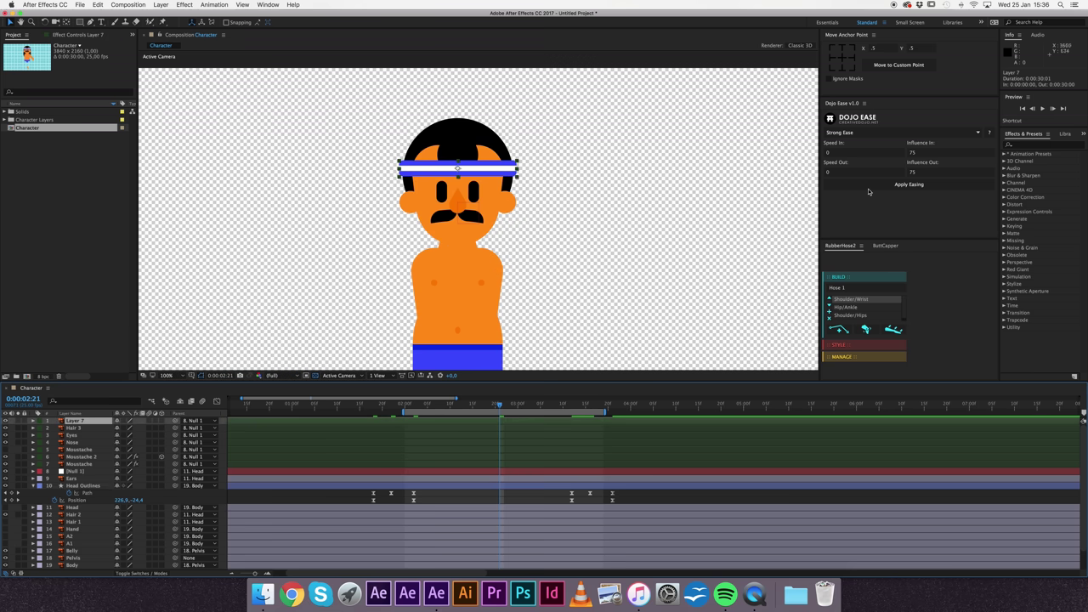
left_click(1024, 146)
type("warp")
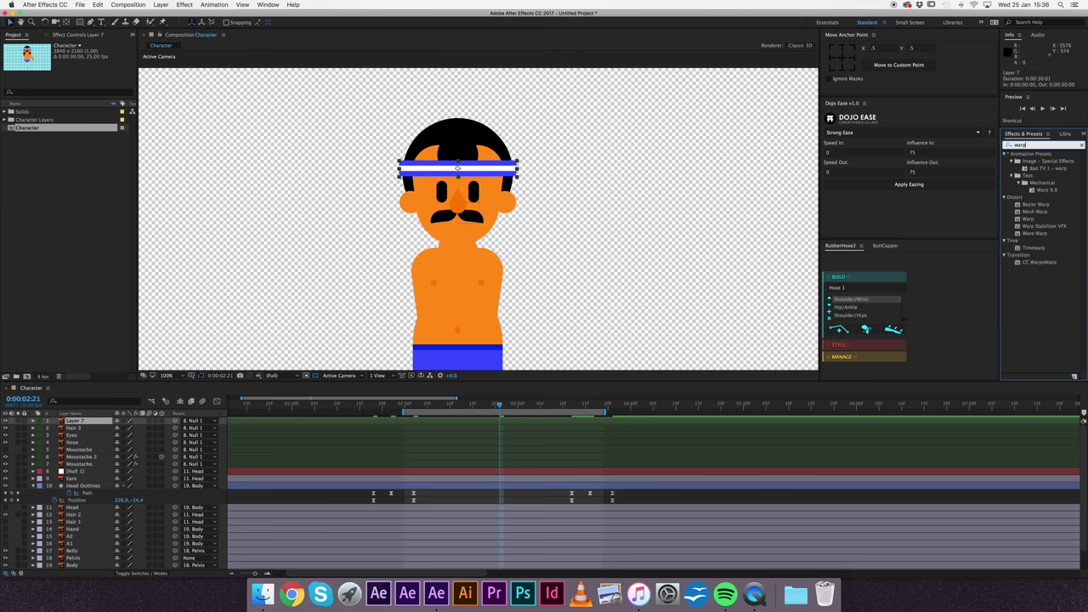
mouse_move(1028, 219)
left_mouse_down()
mouse_move(110, 61)
mouse_move(75, 97)
left_mouse_up()
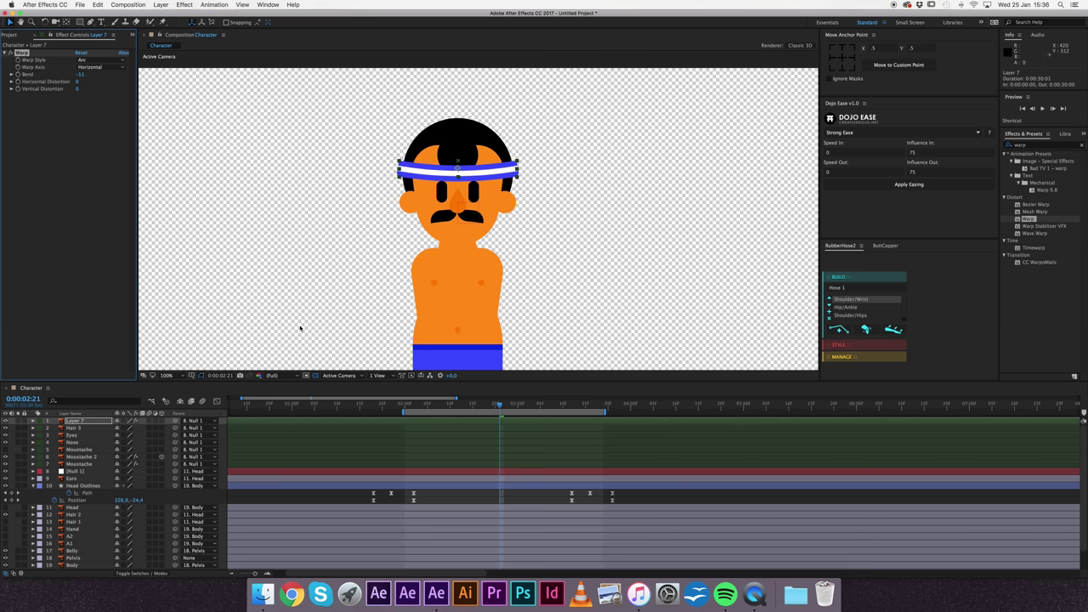
Step: Enable keyframing on the headband's Warp Bend and scrub through the bounce to 0:00:02:02
left_click(17, 74)
left_click(497, 438)
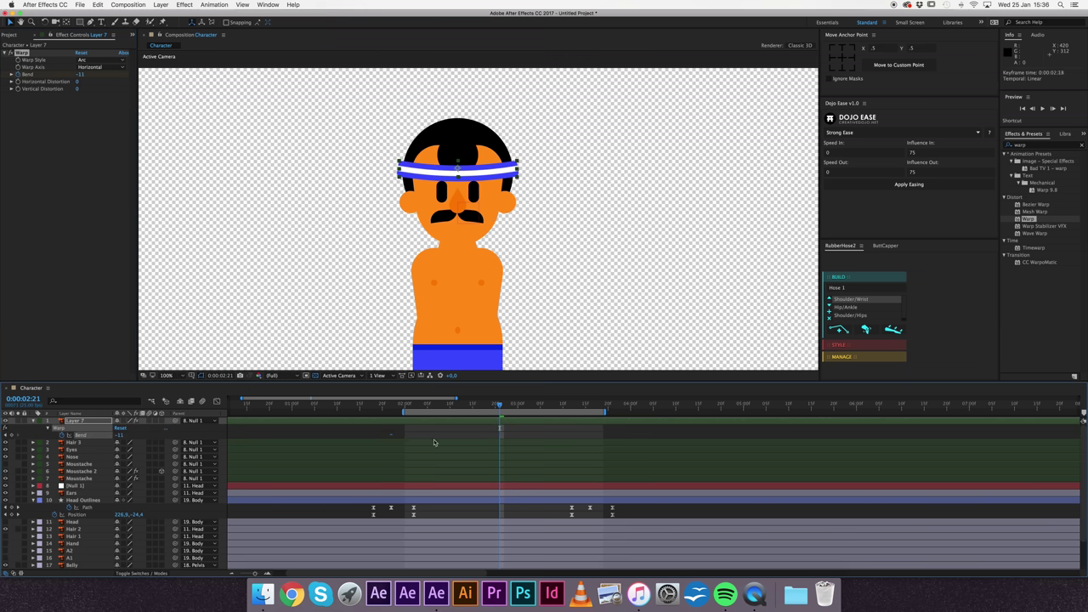
left_click(397, 412)
left_click_drag(397, 415, 413, 422)
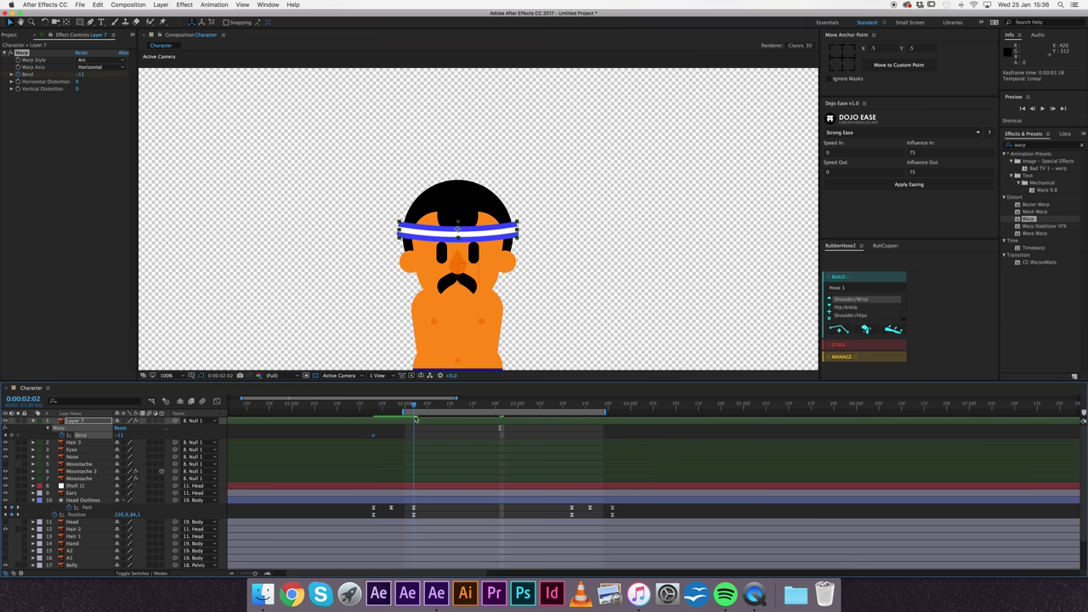
left_click(415, 428)
key("space")
key("space")
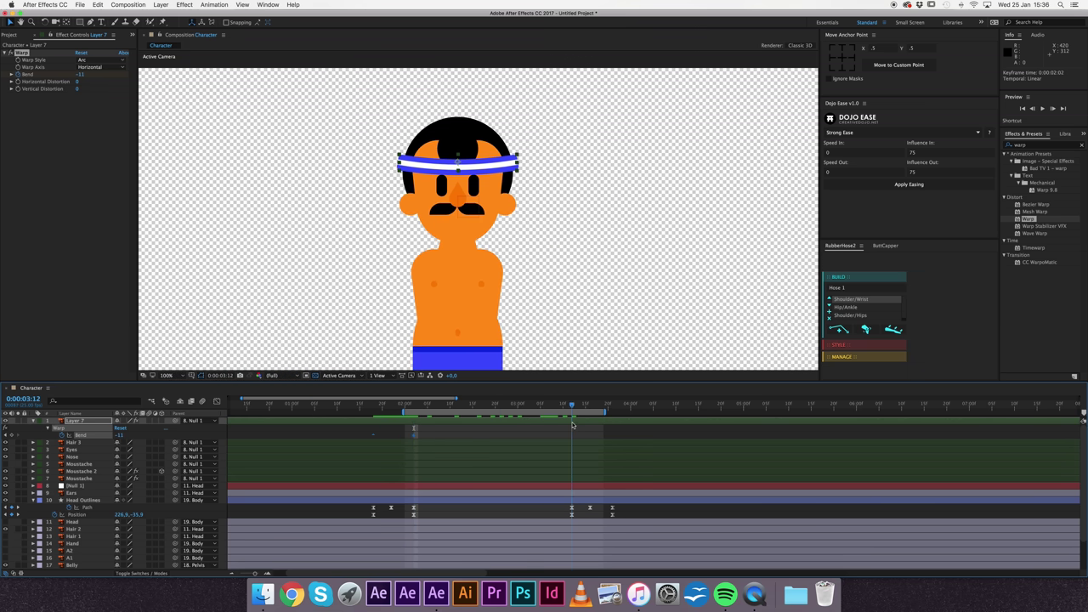
Step: Set Bend to 0, then to 18 and up to 20 at 0:00:03:16
left_click(82, 75)
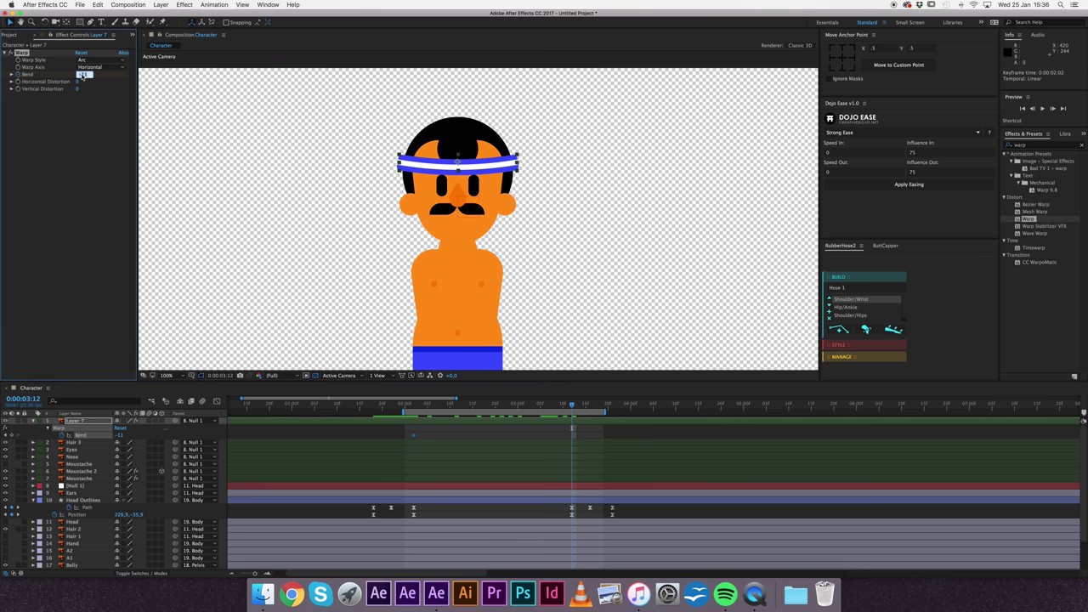
type("0")
key("Return")
left_click(591, 407)
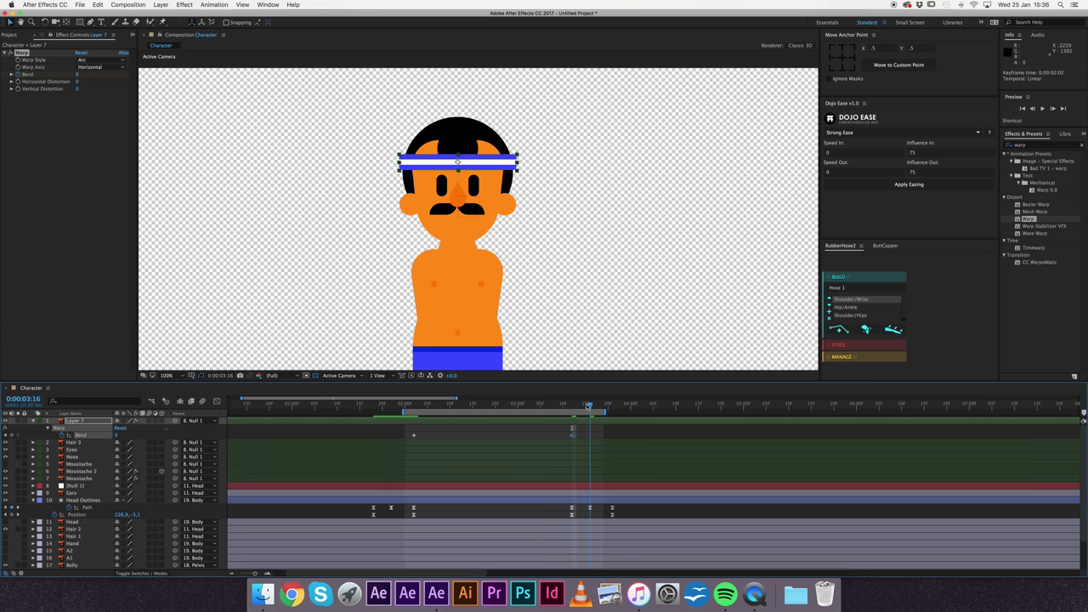
left_click(80, 75)
type("18")
key("Return")
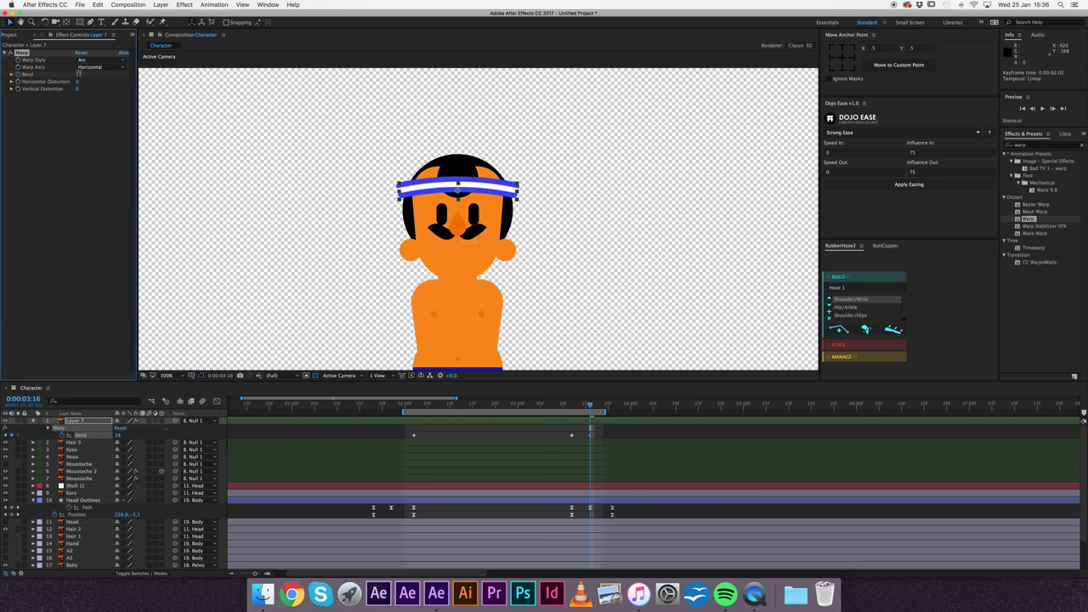
left_click_drag(78, 74, 83, 74)
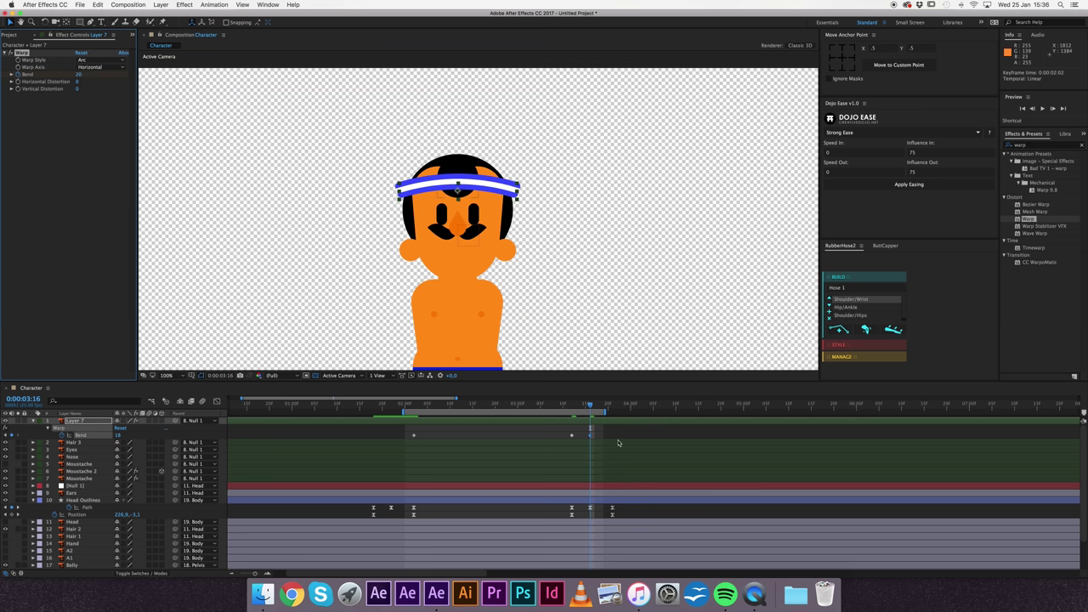
Step: Select the group of Bend keyframes and apply Easy Ease to them
left_click(611, 406)
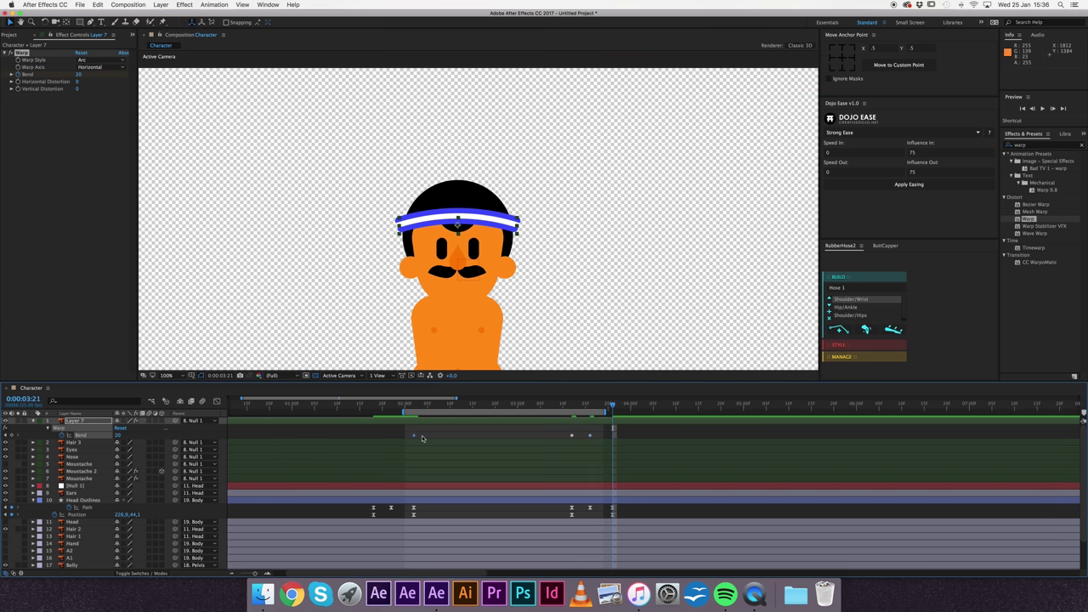
left_click_drag(552, 427, 630, 440)
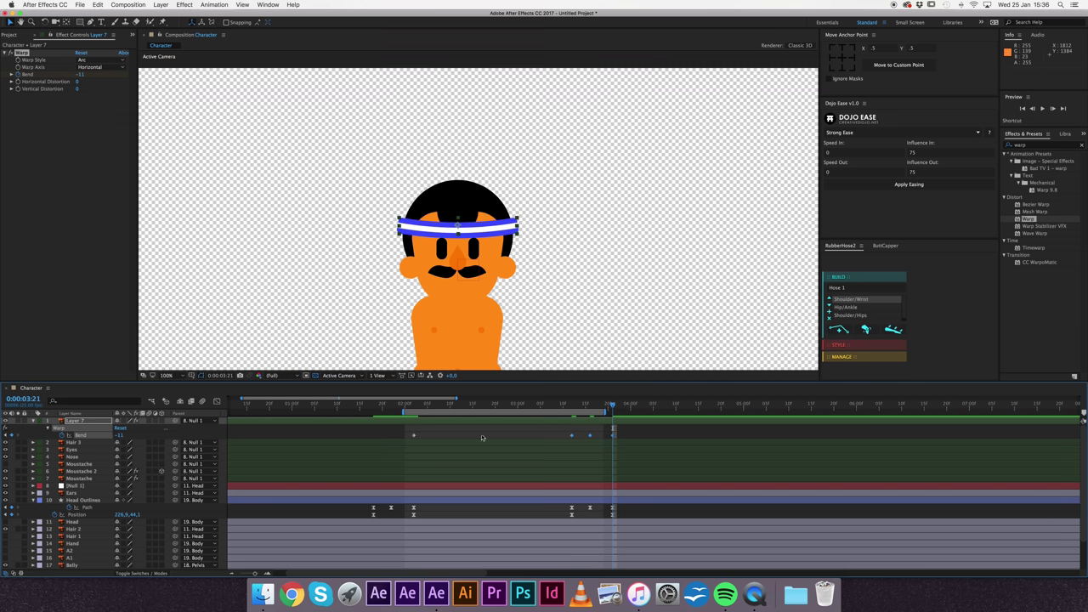
right_click(590, 437)
mouse_move(646, 533)
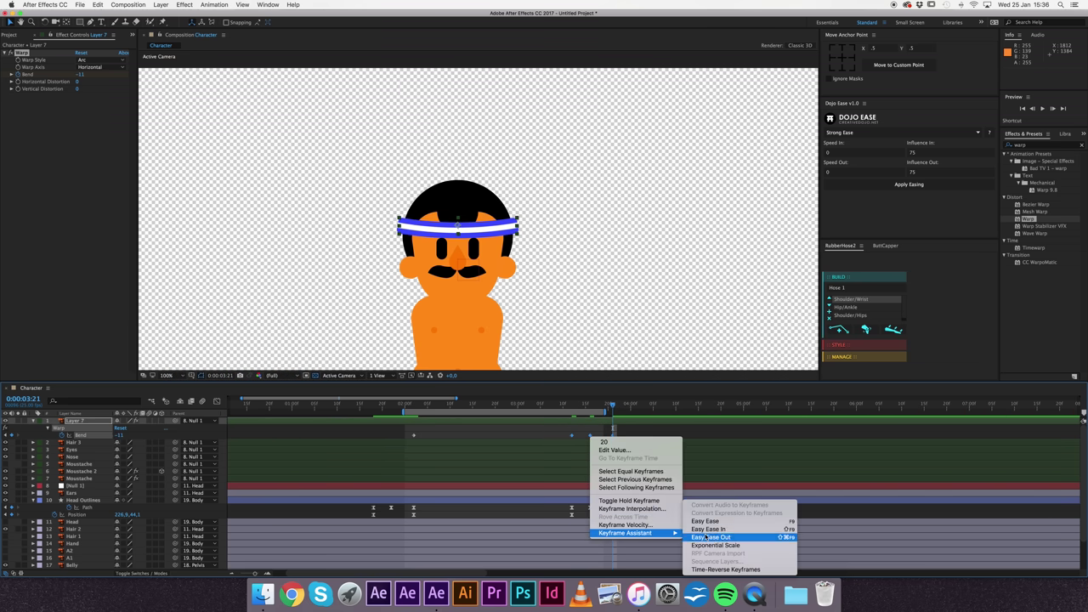
left_click(721, 525)
Step: Copy the three eased Bend keyframes, paste them at 0:00:01:18, and play back
key("super+c")
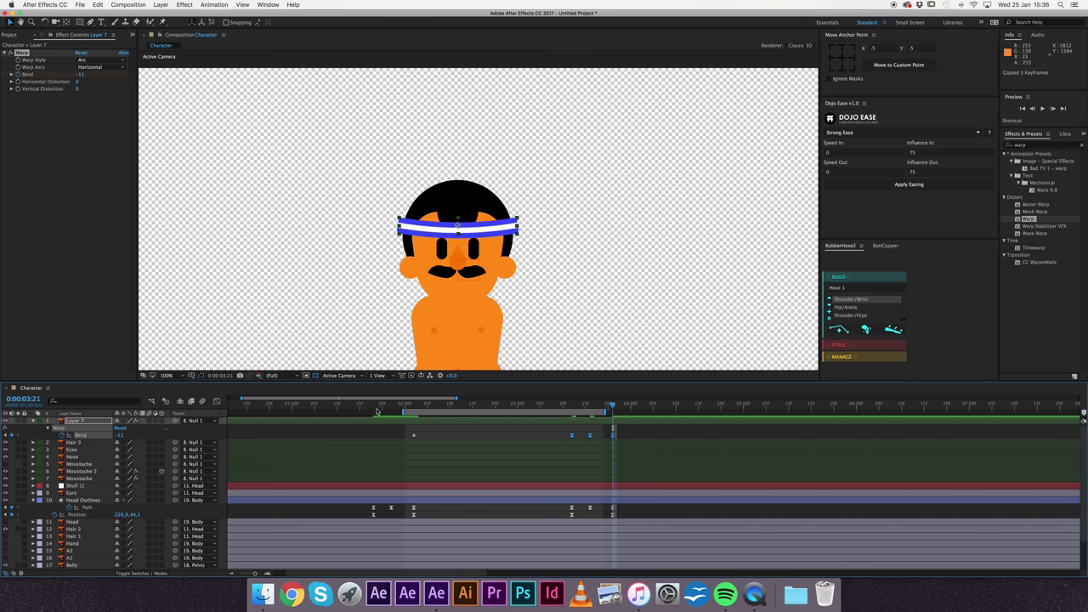
left_click(378, 414)
key("super+v")
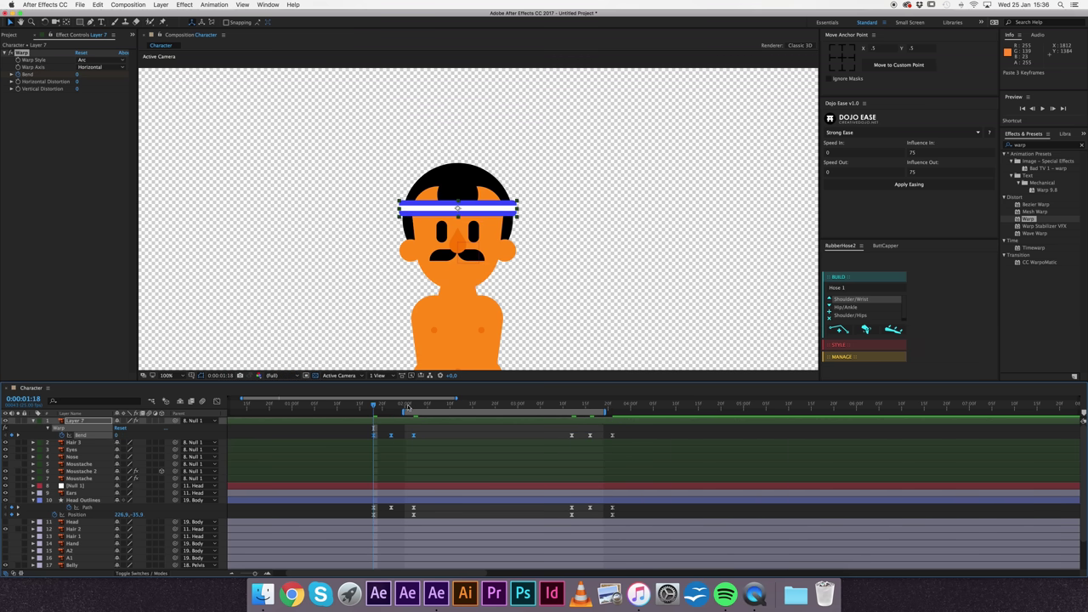
key("space")
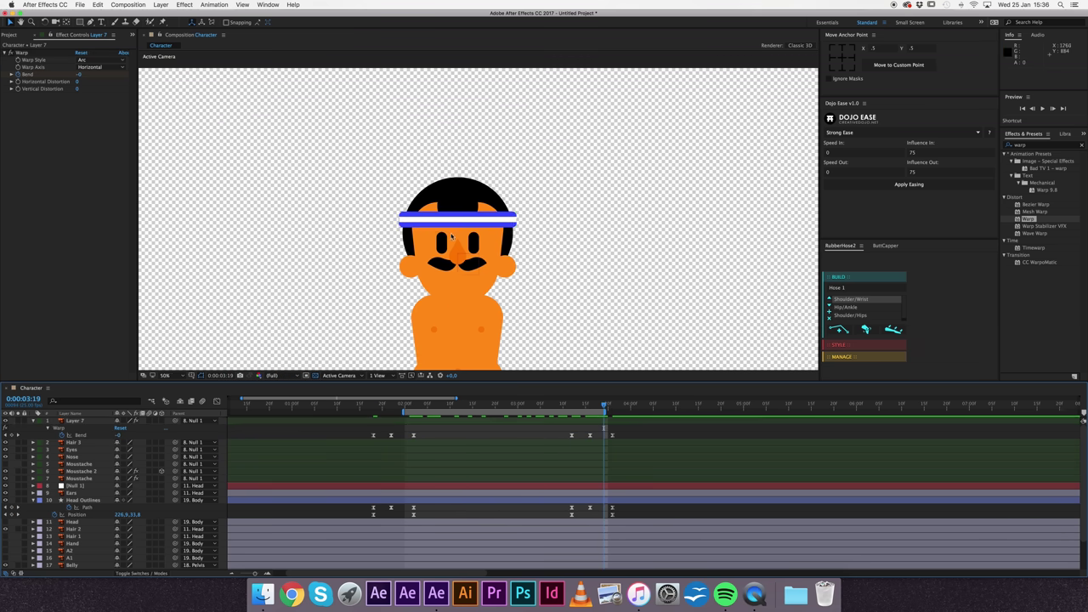
key("comma")
key("comma")
key("comma")
key("space")
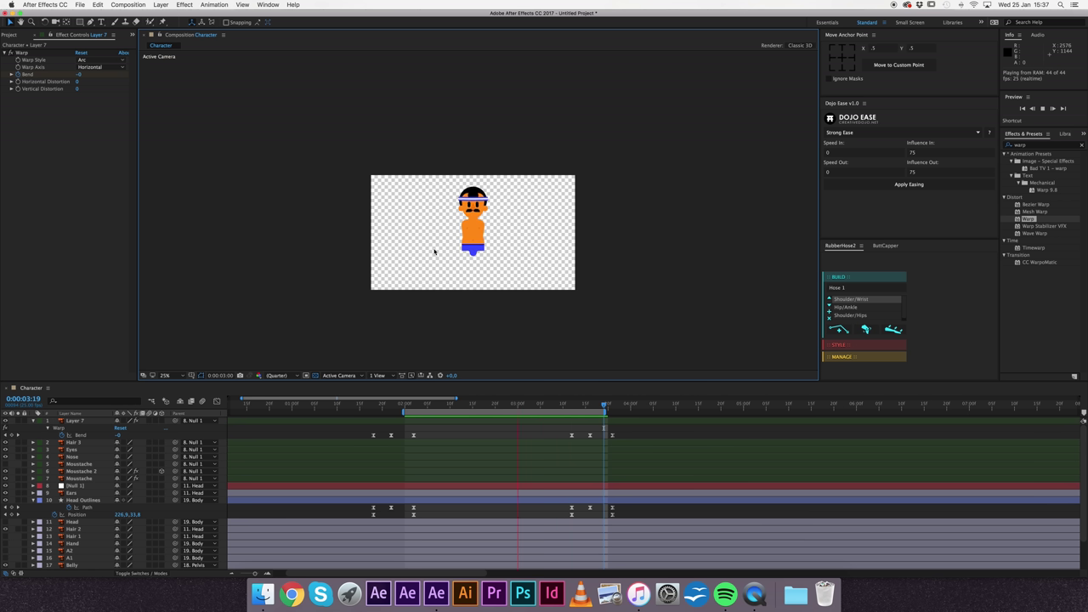
scroll(502, 207, "up", 1)
scroll(502, 207, "up", 1)
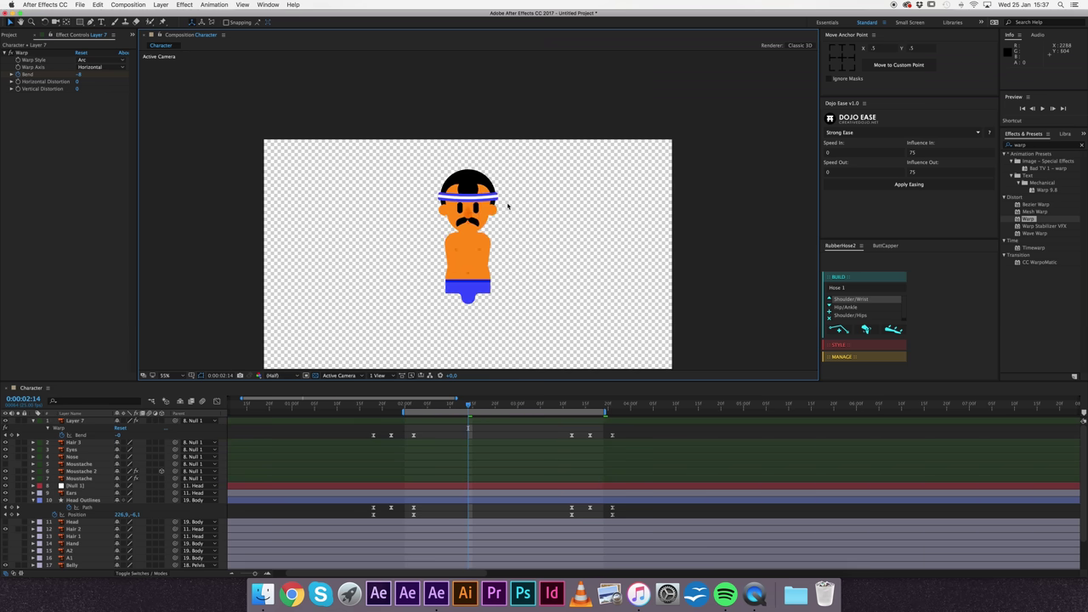
scroll(503, 206, "up", 2)
scroll(75, 558, "down", 3)
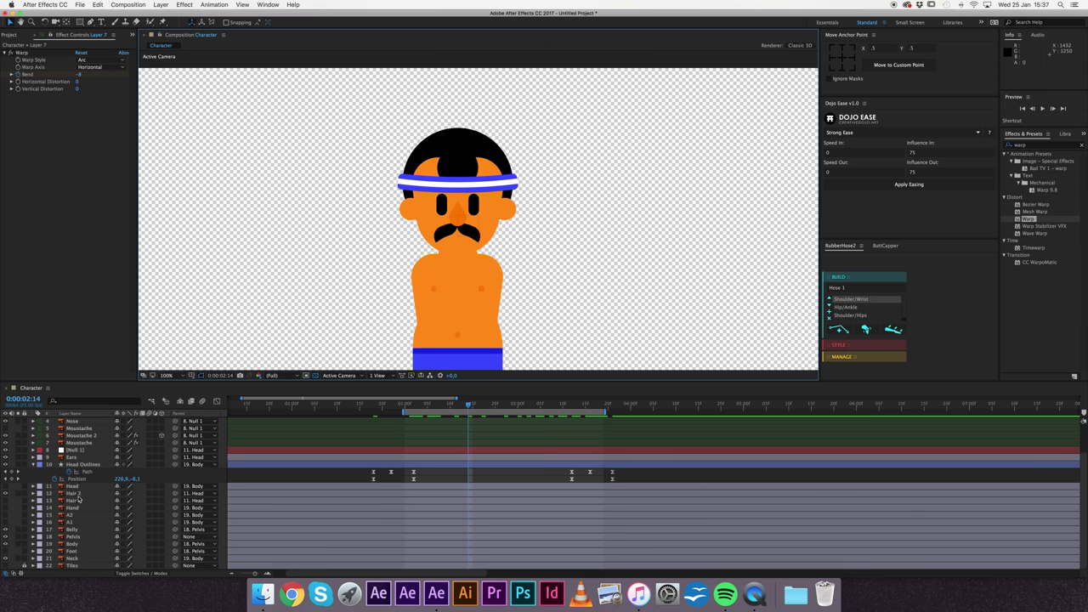
left_click(75, 493)
Step: Duplicate Hair 2 to the top and set Layer 7's track matte to Alpha Matte 'Hair 4', then preview
key("ctrl+d")
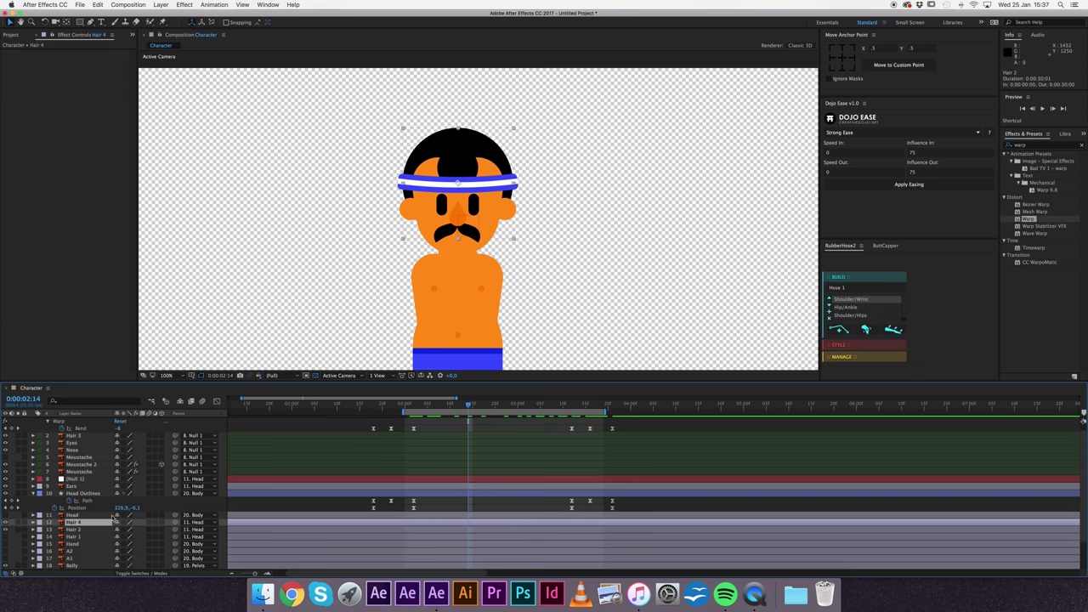
key("ctrl+shift+bracketright")
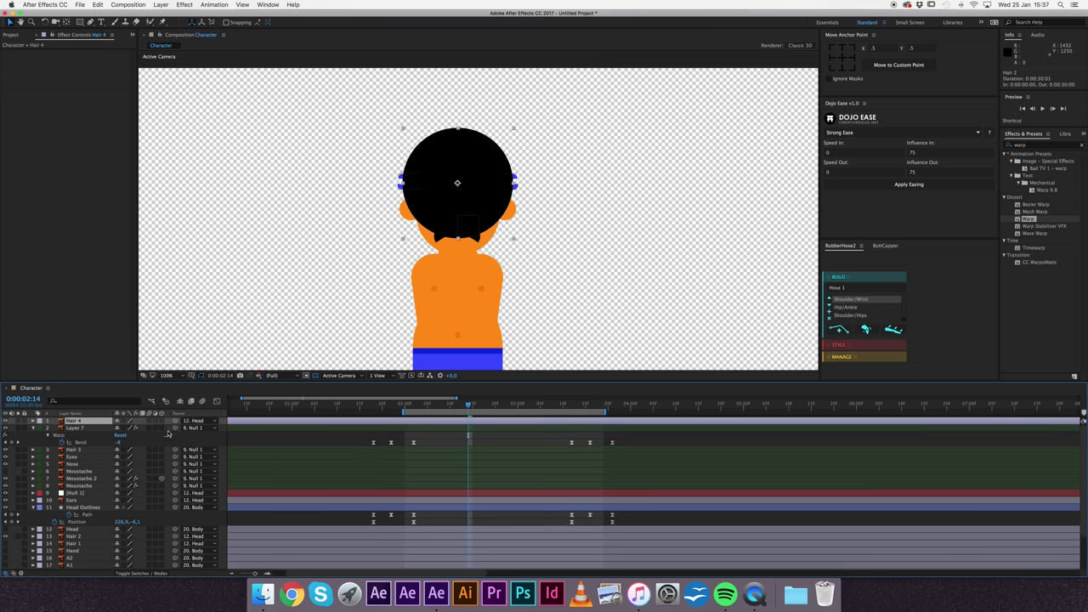
left_click(160, 572)
left_click(166, 427)
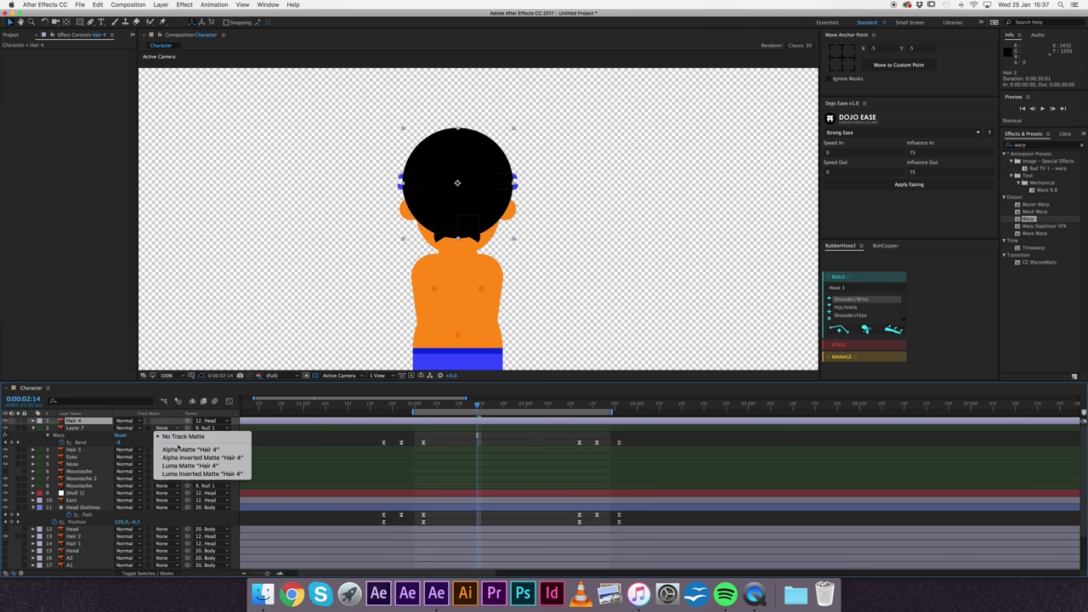
left_click(174, 449)
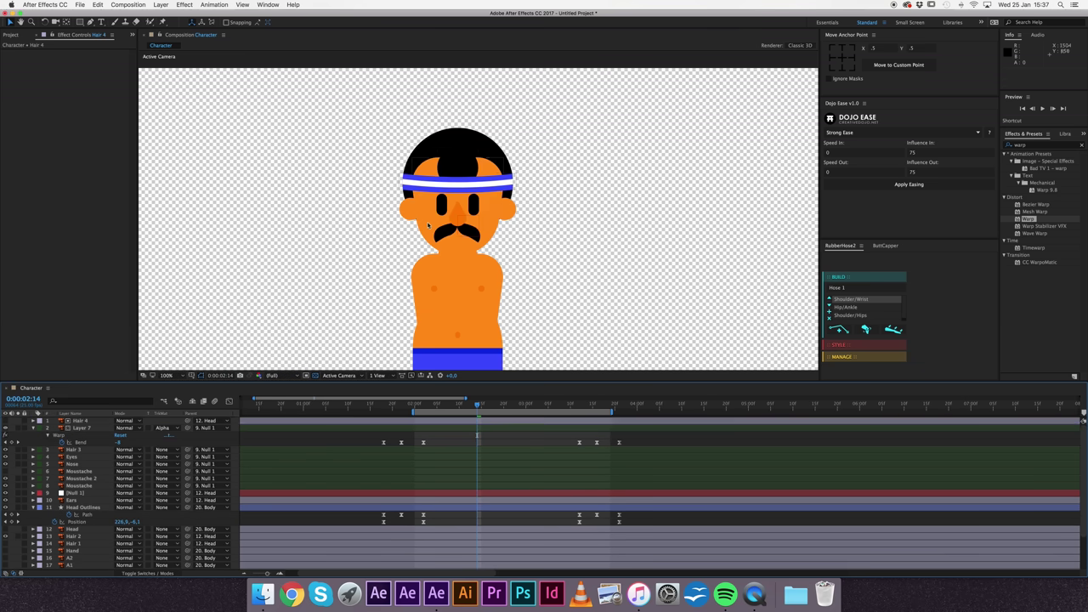
scroll(428, 226, "down", 4)
key("space")
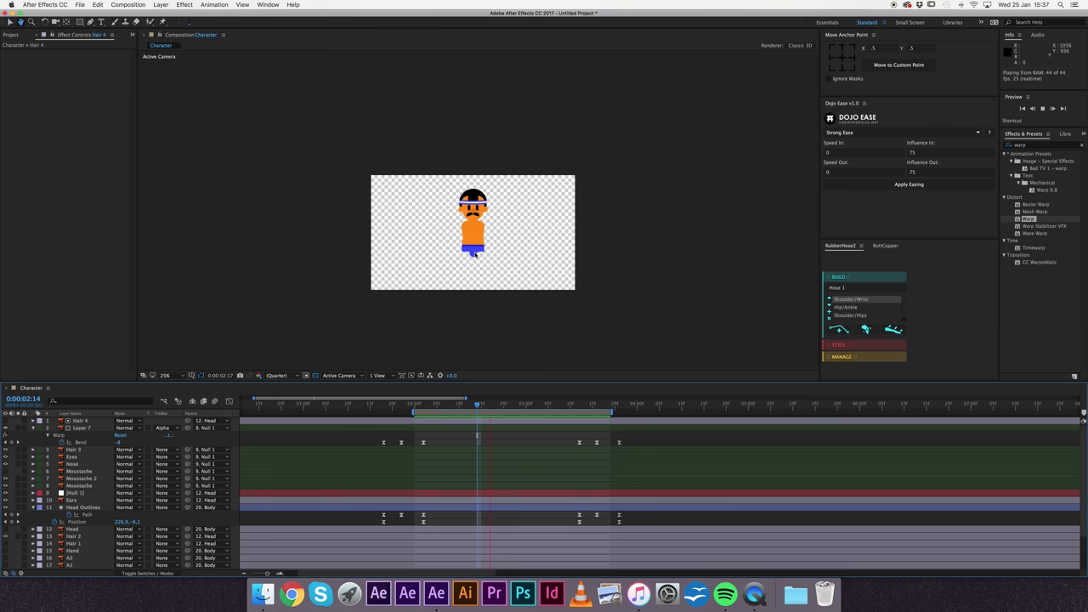
Step: Replay the preview zoomed in, then select Body and reveal its Position keyframes
key("space")
key("period")
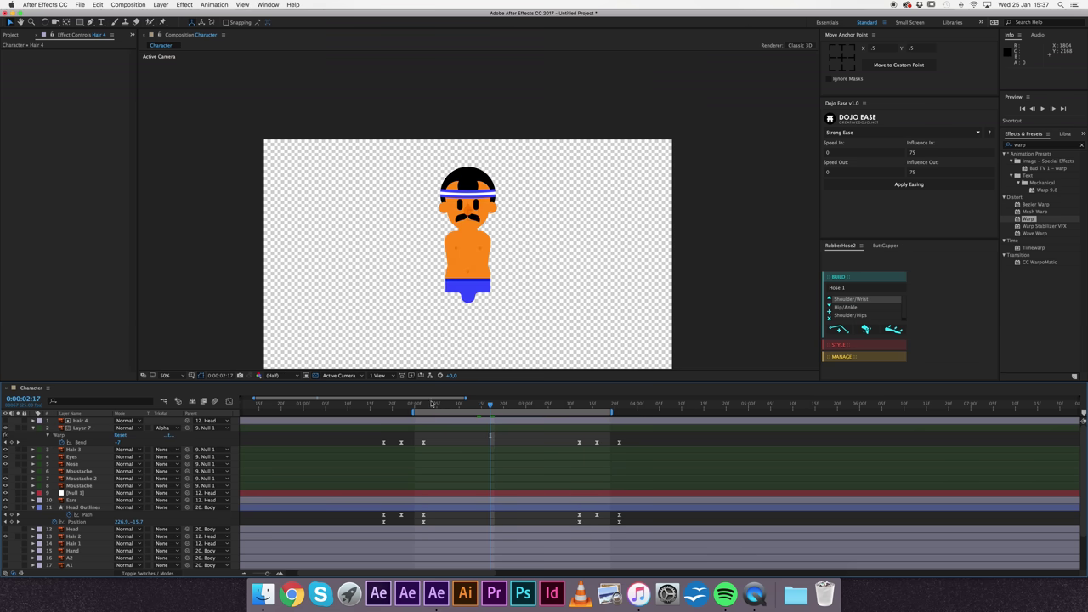
key("space")
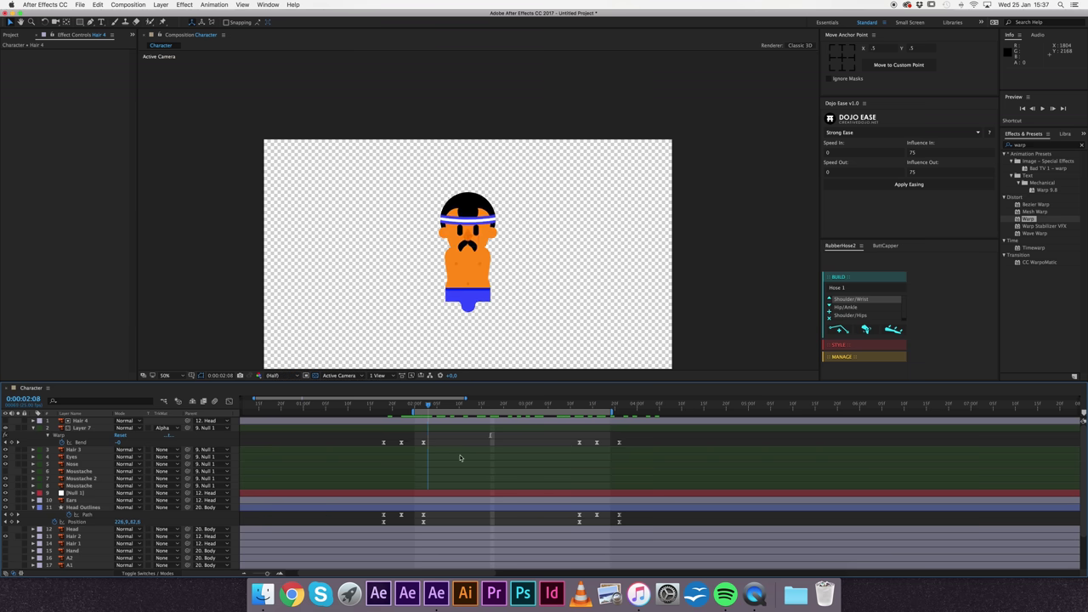
scroll(498, 459, "down", 3)
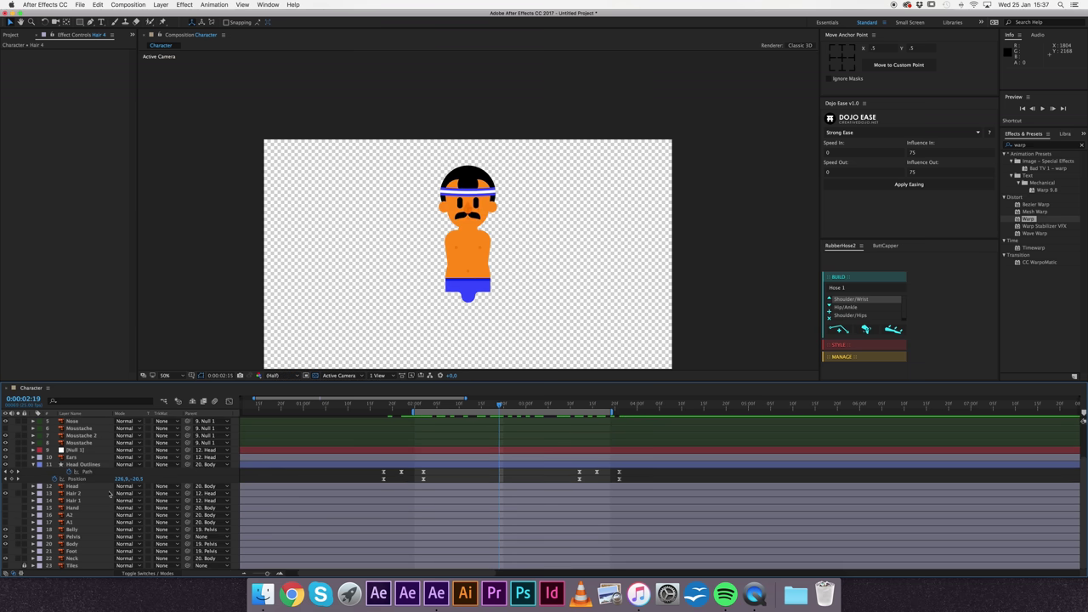
left_click(74, 545)
key("p")
scroll(392, 446, "down", 1)
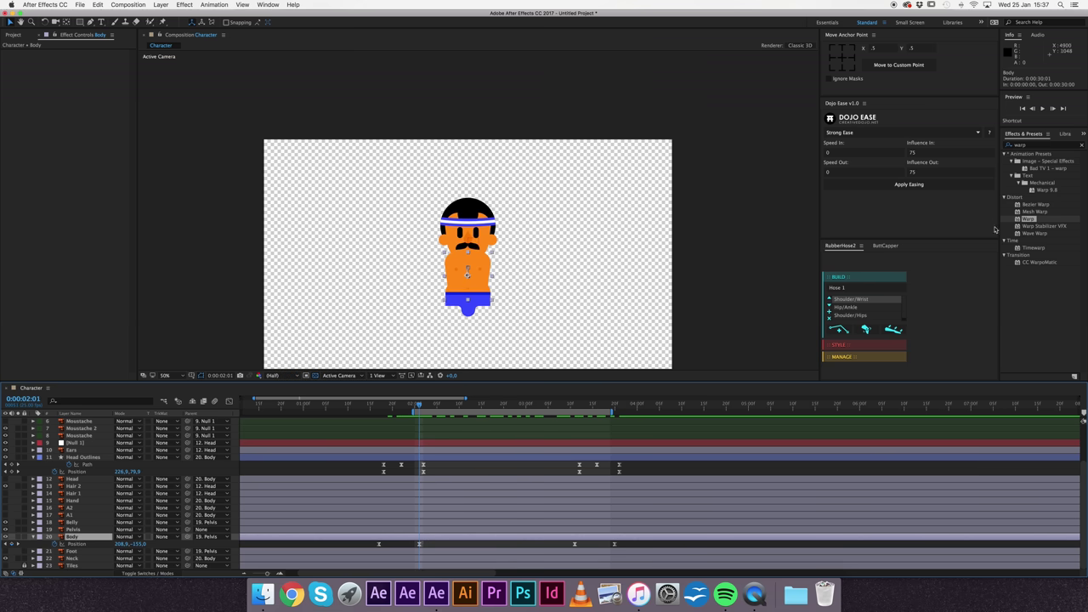
Step: Apply Warp to the Body layer with Bulge style, Vertical axis, and Bend 18
double_click(1028, 219)
left_click(100, 60)
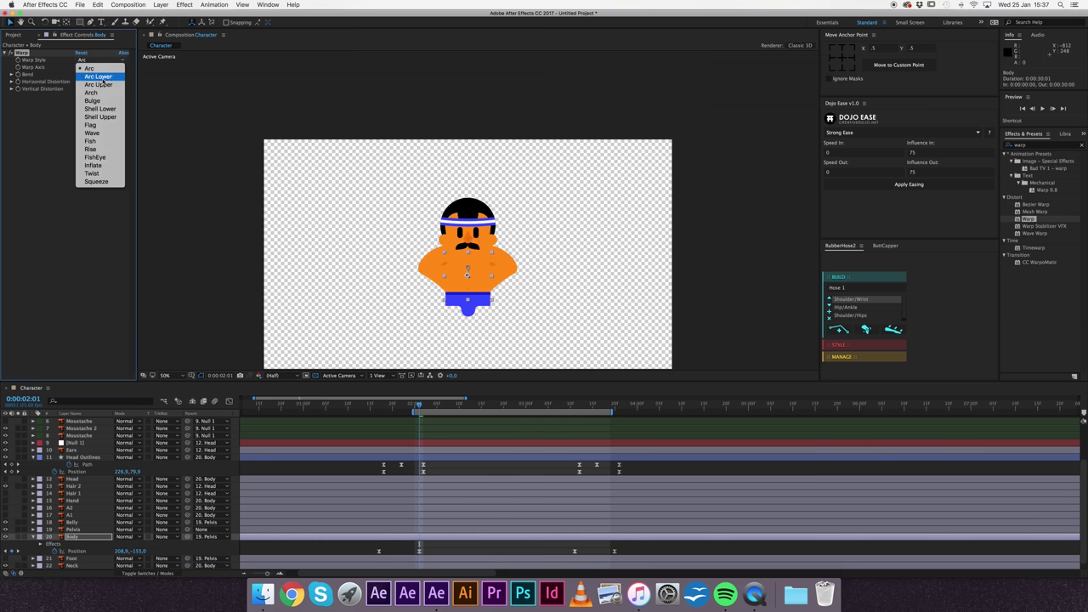
left_click(100, 100)
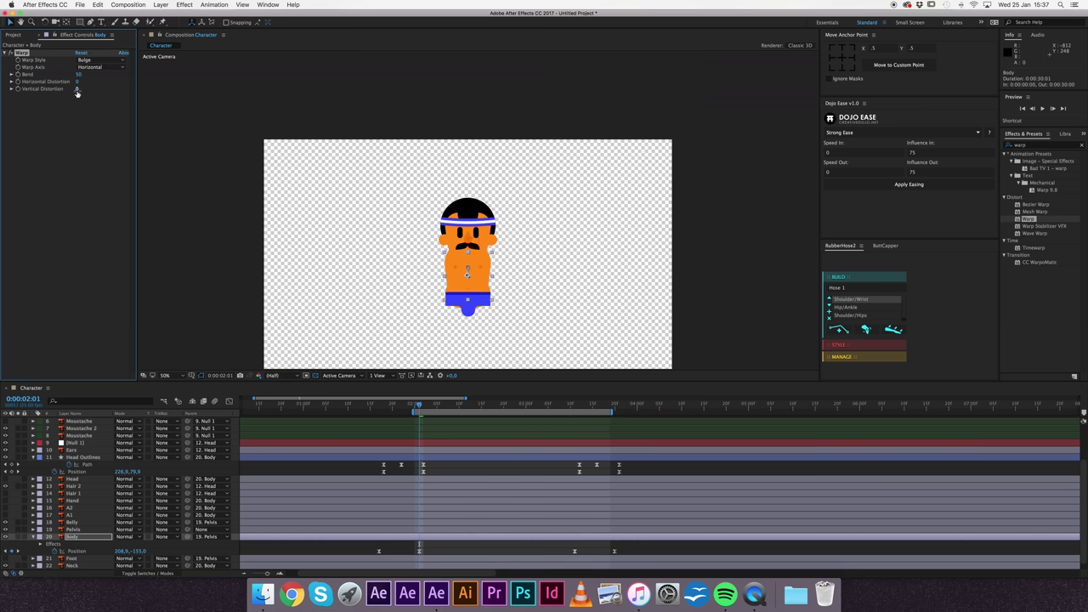
left_click(93, 67)
left_click(81, 74)
left_click_drag(79, 74, 79, 88)
Step: Keyframe Bend at 18 and -17, pasting copies of the Bend keyframe later in the timeline
left_click(18, 75)
scroll(509, 526, "down", 2)
left_click_drag(499, 404, 574, 419)
mouse_move(77, 79)
left_mouse_down()
mouse_move(44, 79)
mouse_move(77, 88)
left_mouse_up()
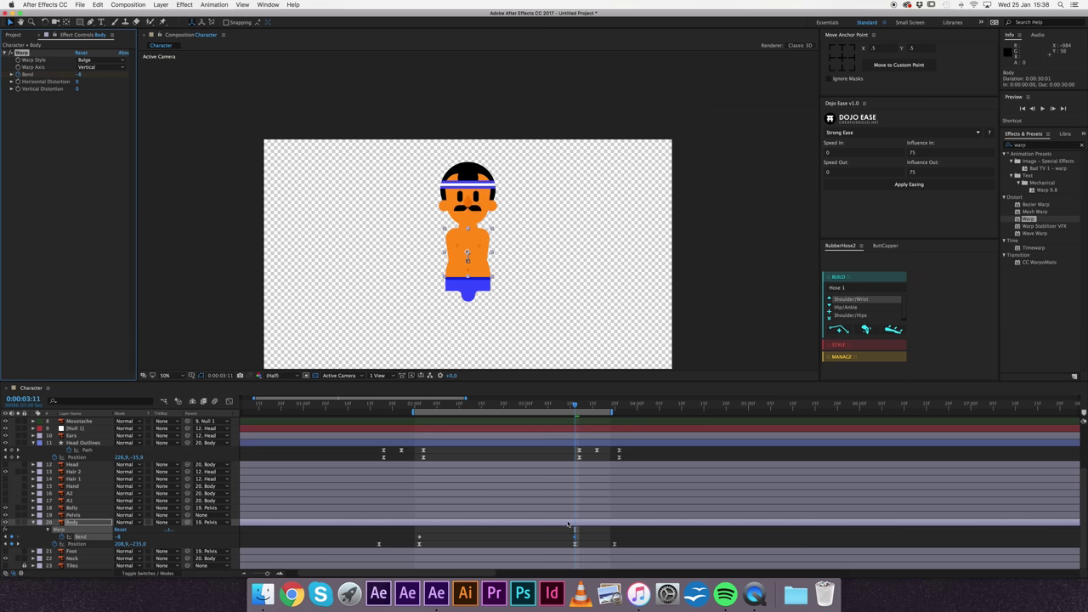
left_click(419, 537)
key("super+c")
left_click(619, 409)
key("super+v")
key("Page_Up")
key("super+v")
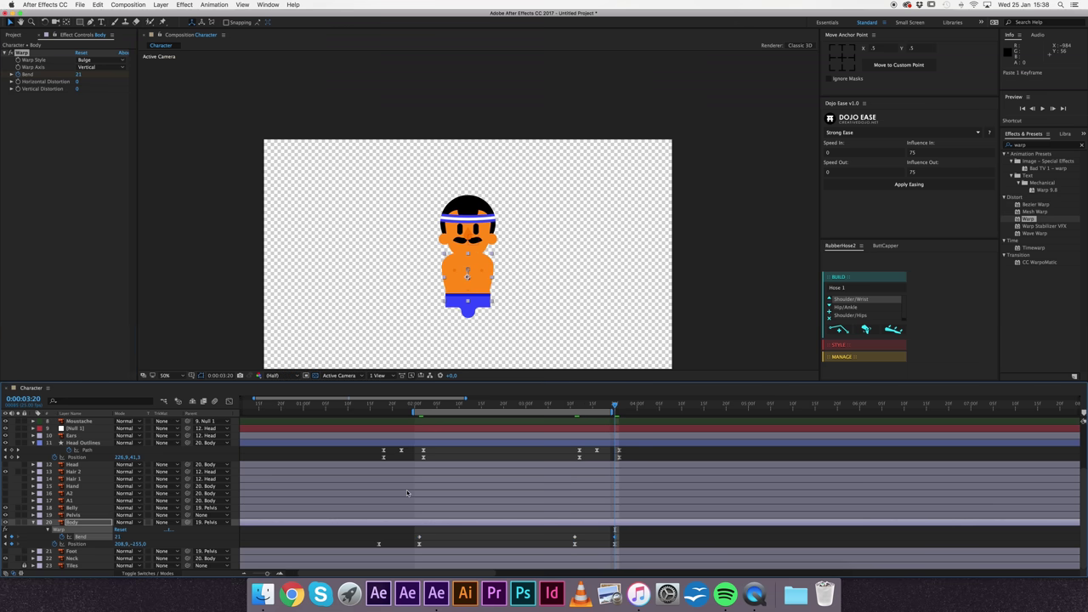
Step: Apply Easy Ease to all the Body's Bend keyframes and preview the bulge
left_click(421, 409)
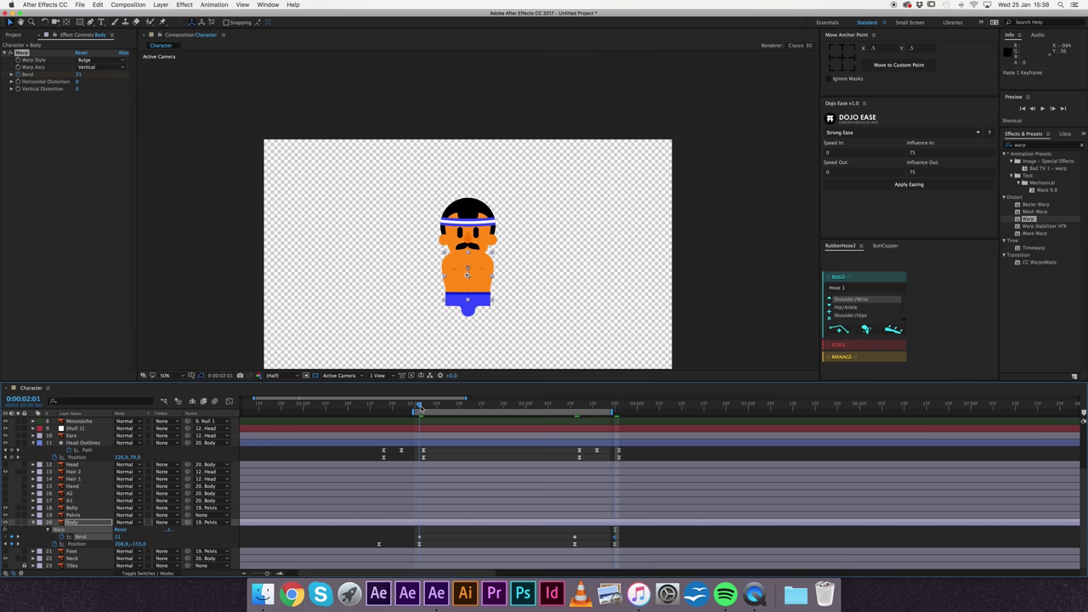
left_click(374, 404)
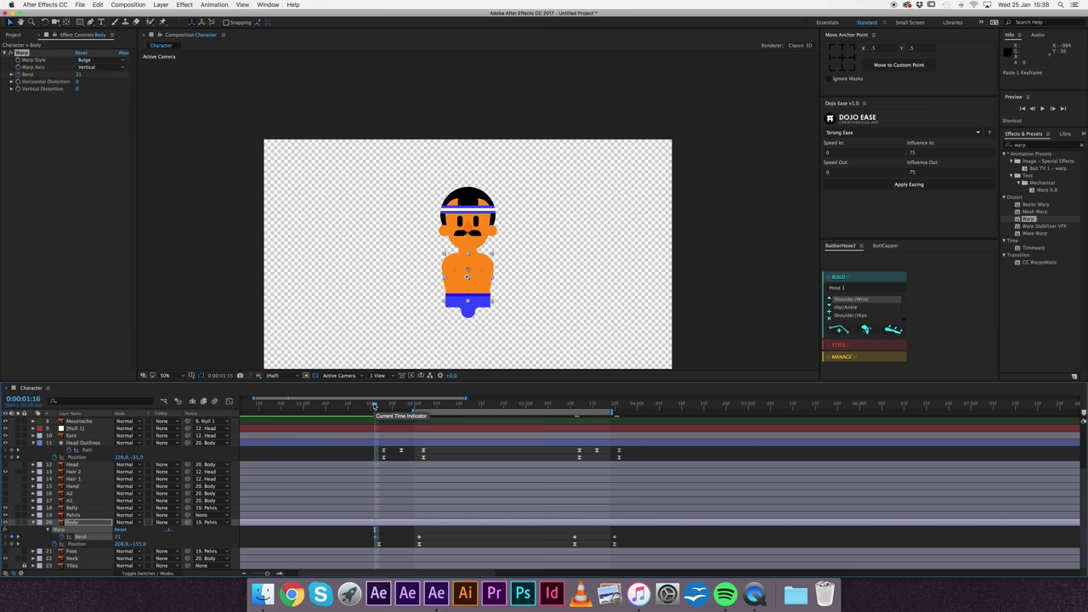
left_click_drag(376, 540, 758, 546)
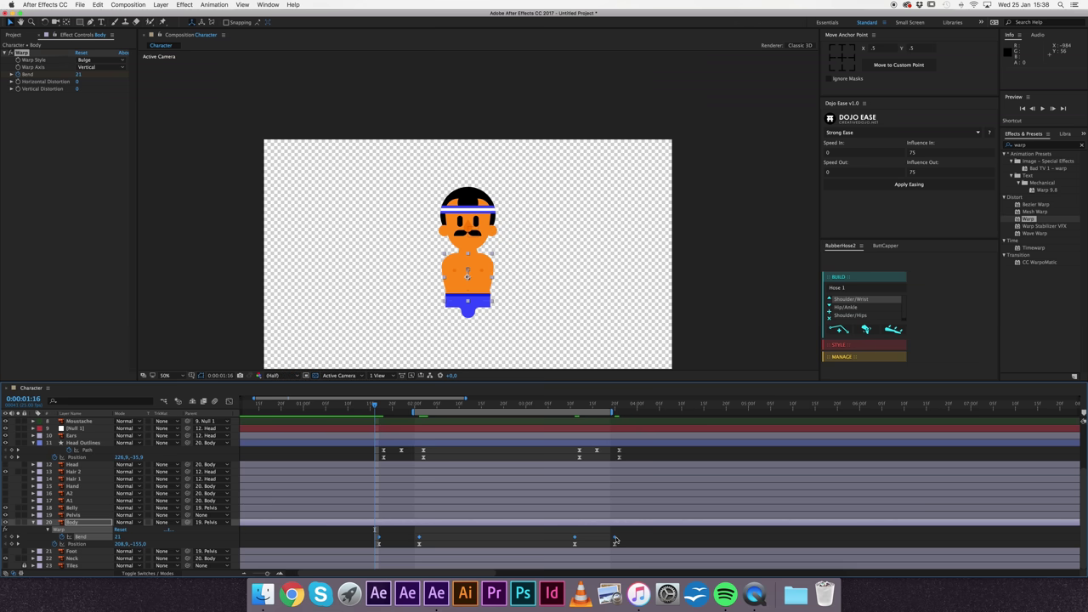
right_click(615, 540)
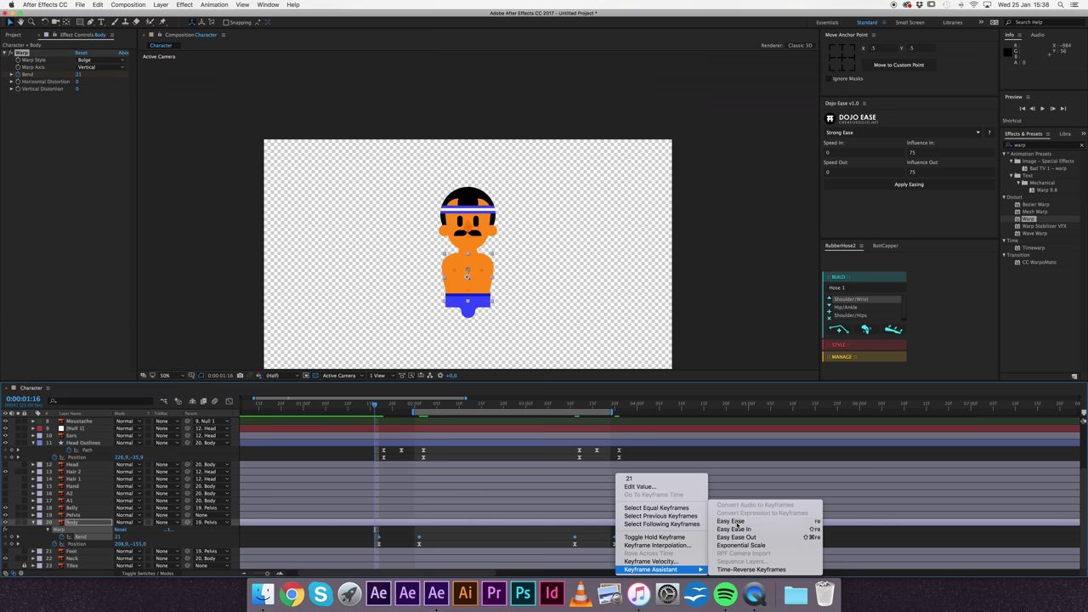
left_click(736, 529)
left_click(502, 266)
key("comma")
key("space")
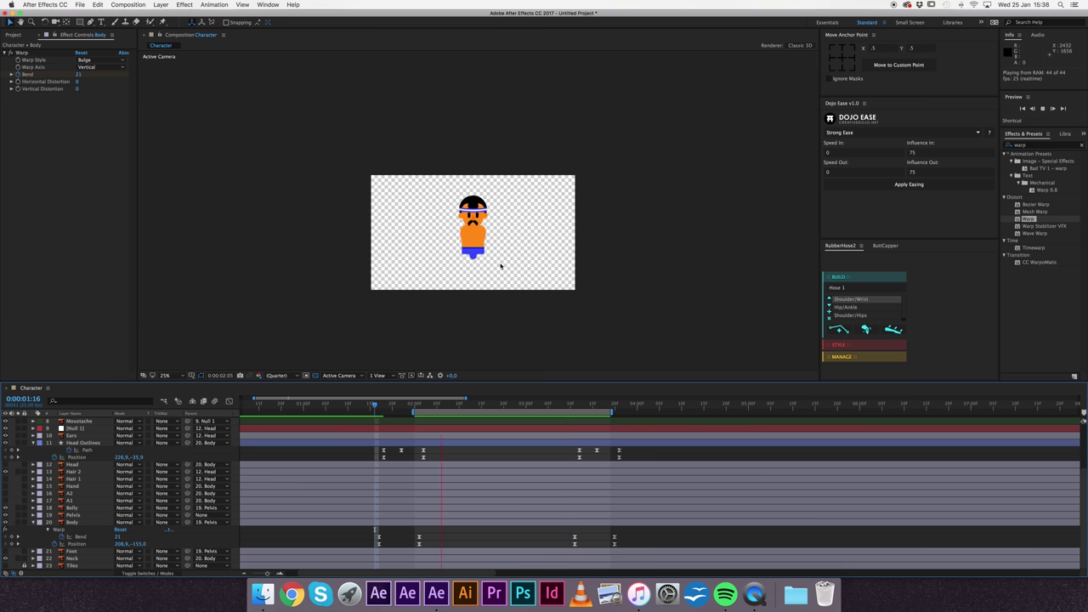
key("space")
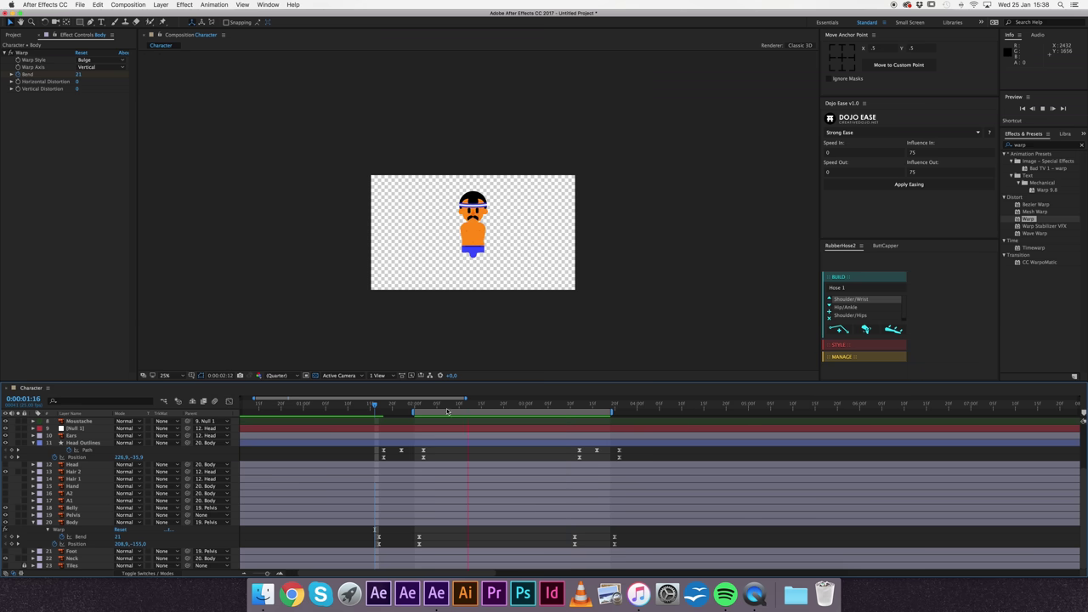
left_click_drag(374, 534, 626, 542)
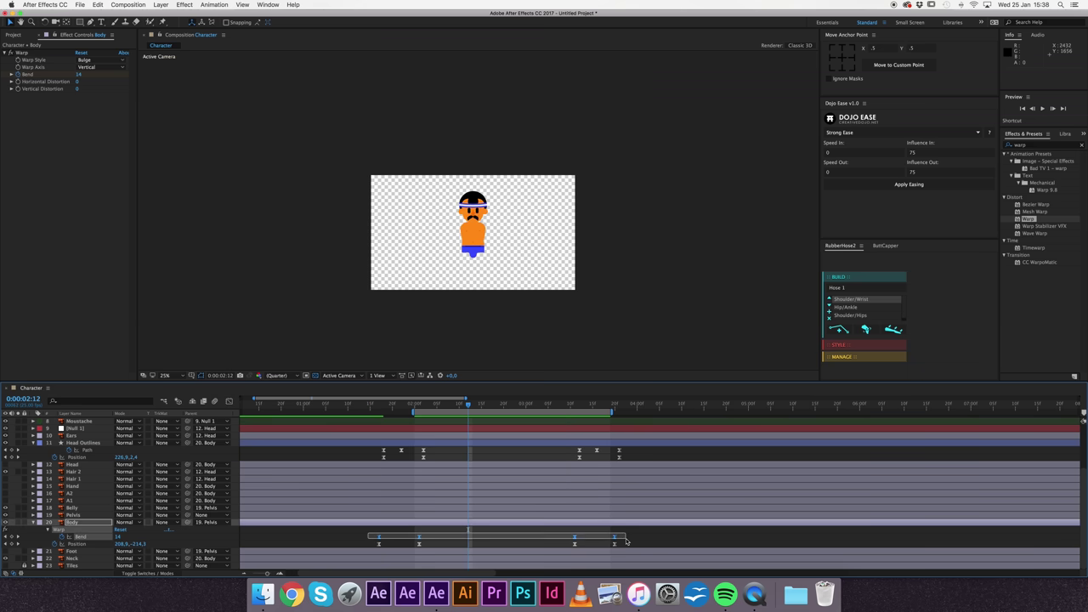
Step: Save the project as Character on the Desktop
key("super+s")
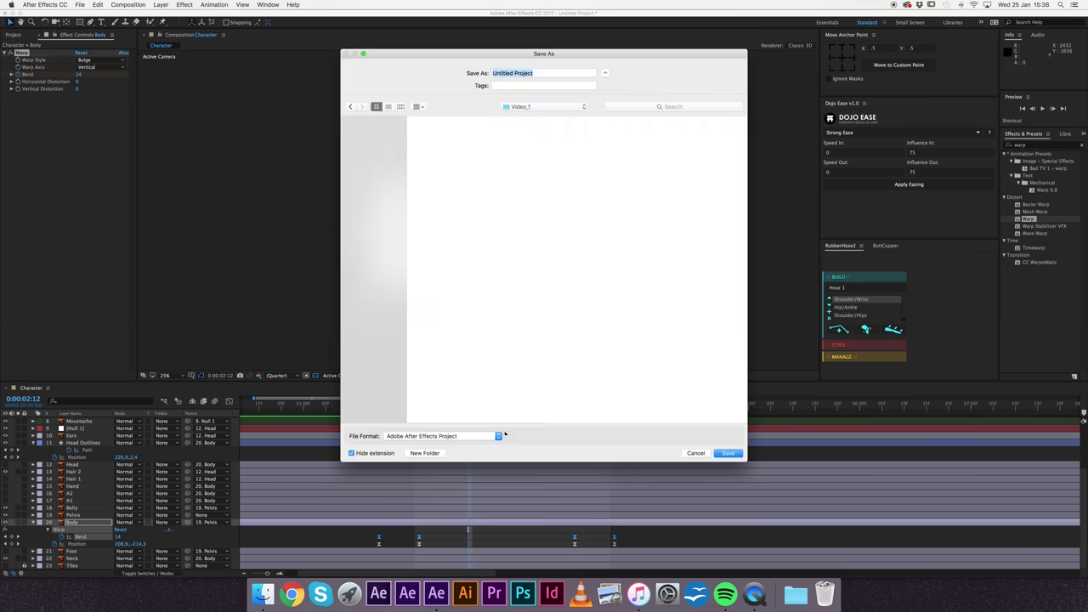
left_click(378, 135)
type("Character")
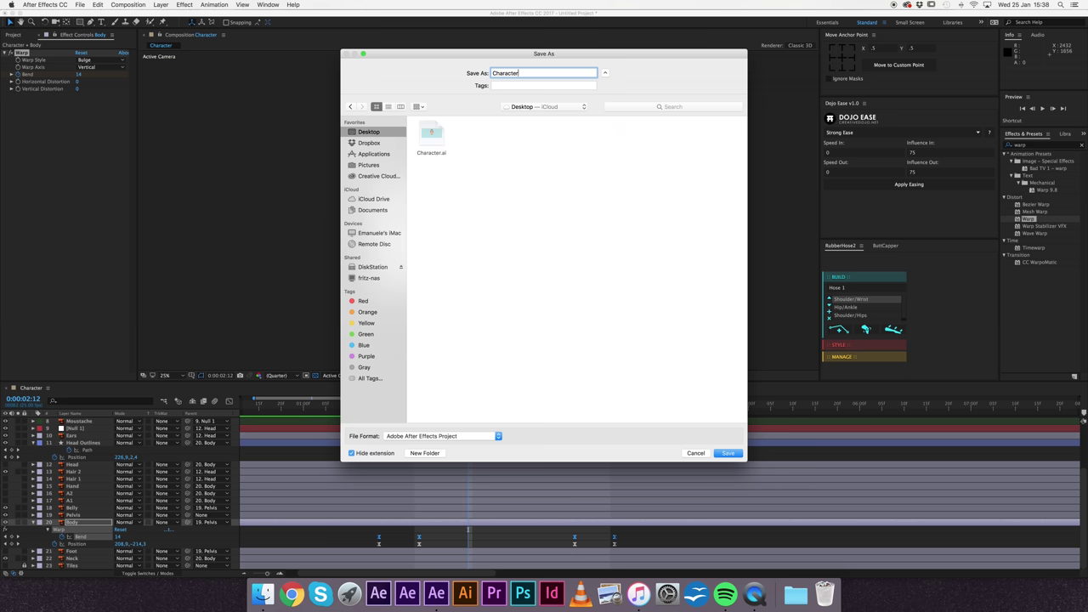
key("Return")
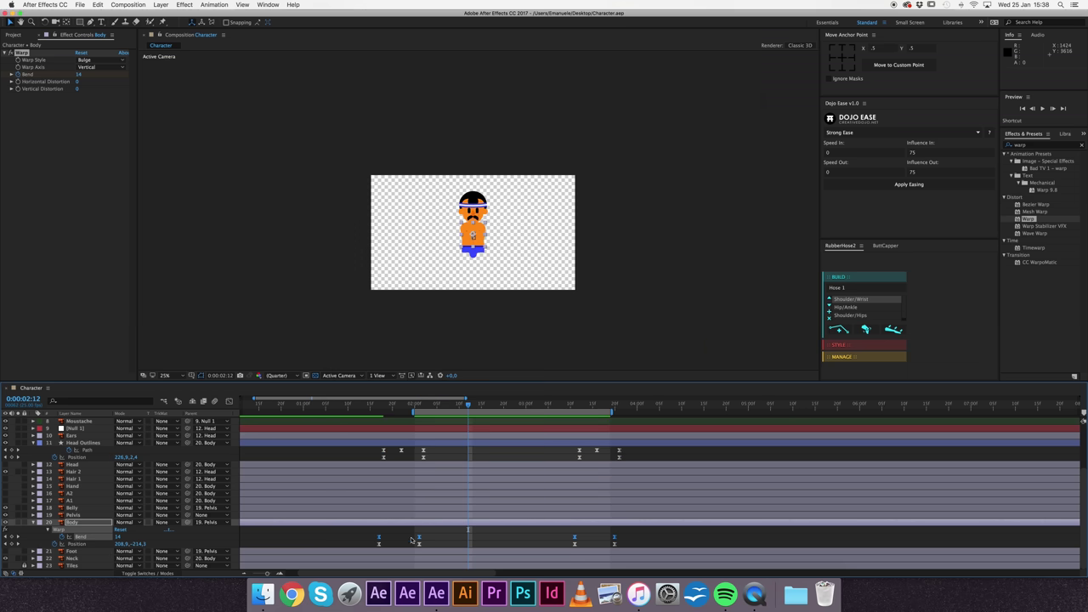
Step: Nudge the Body's Bend keyframes right to align with the head Path keys, then preview the bounce
left_click_drag(419, 538, 422, 537)
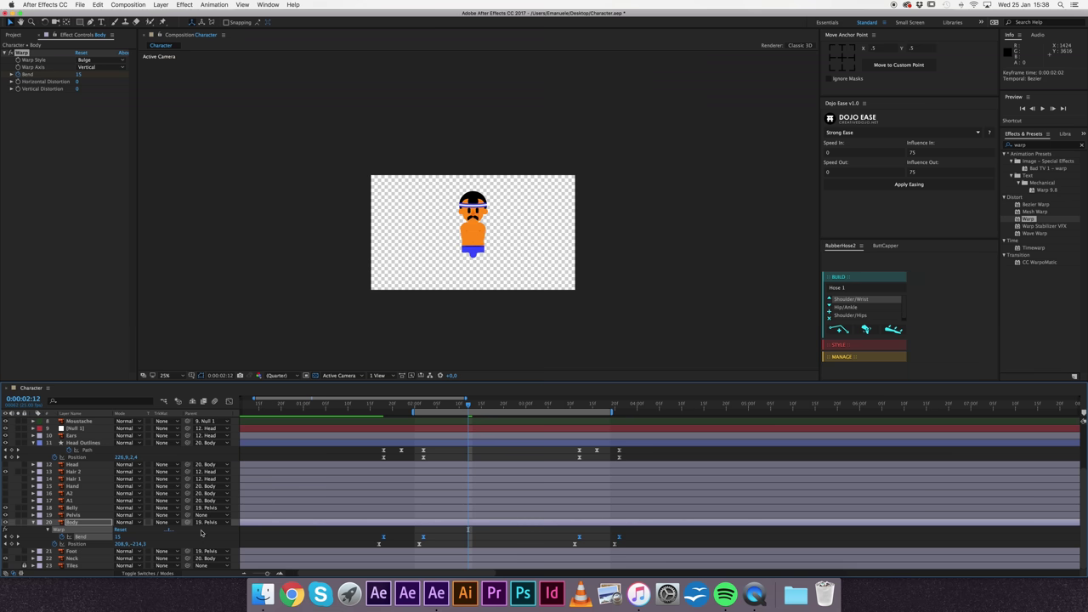
left_click(202, 533)
scroll(480, 213, "up", 2)
key("space")
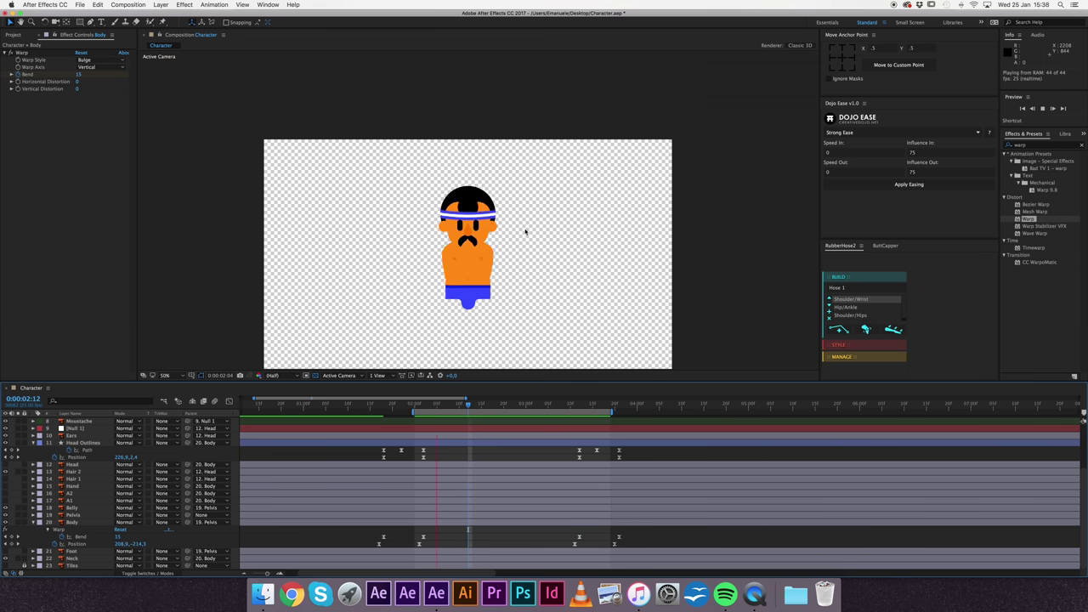
scroll(523, 234, "down", 2)
key("space")
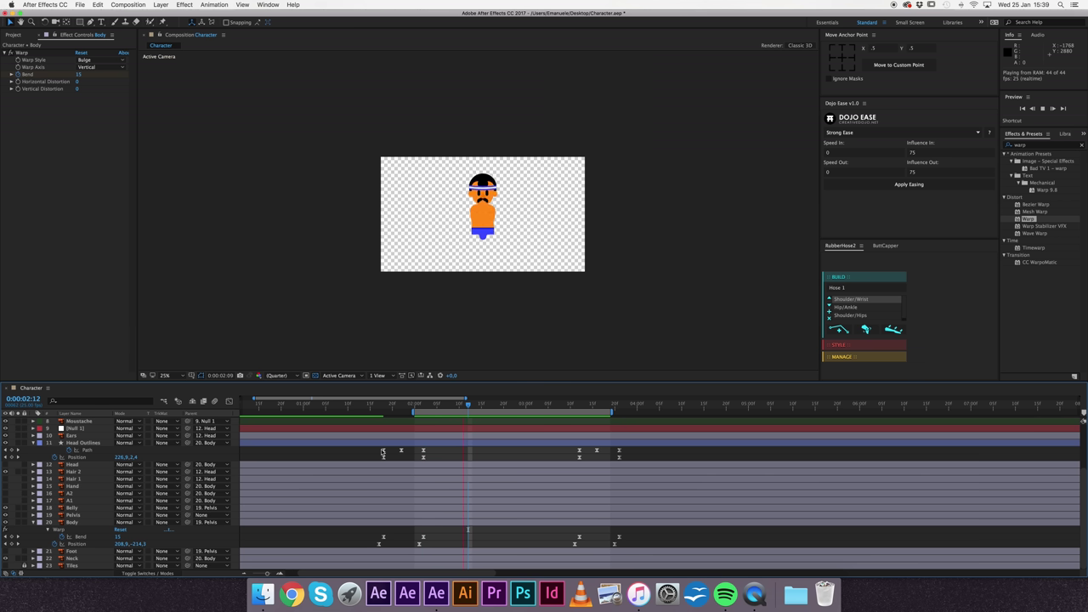
key("space")
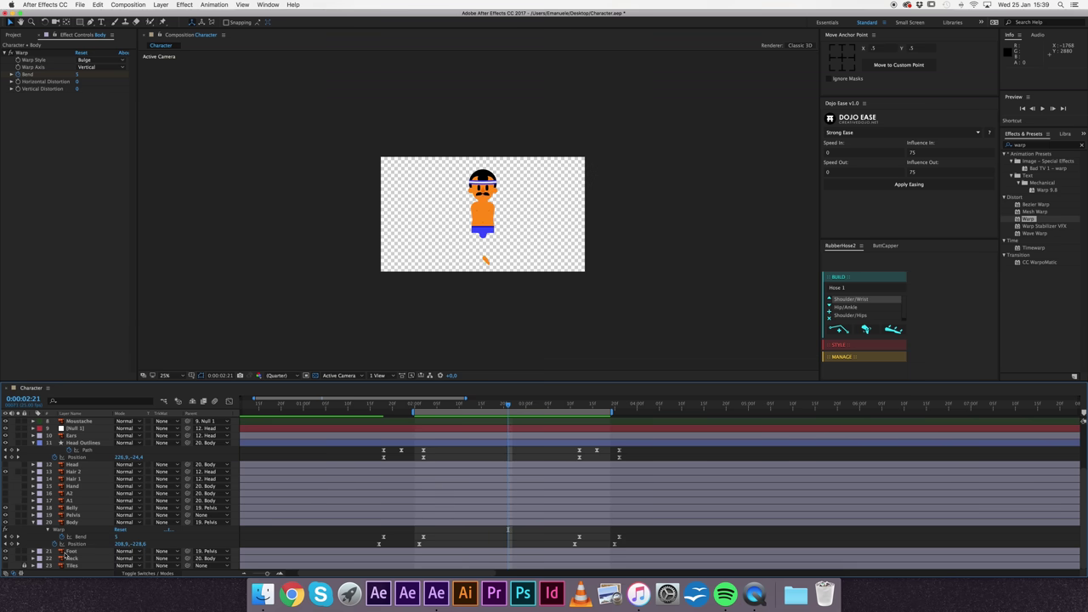
Step: Move the Foot layer's anchor point up to the top end of the foot
left_click(484, 259)
key("period")
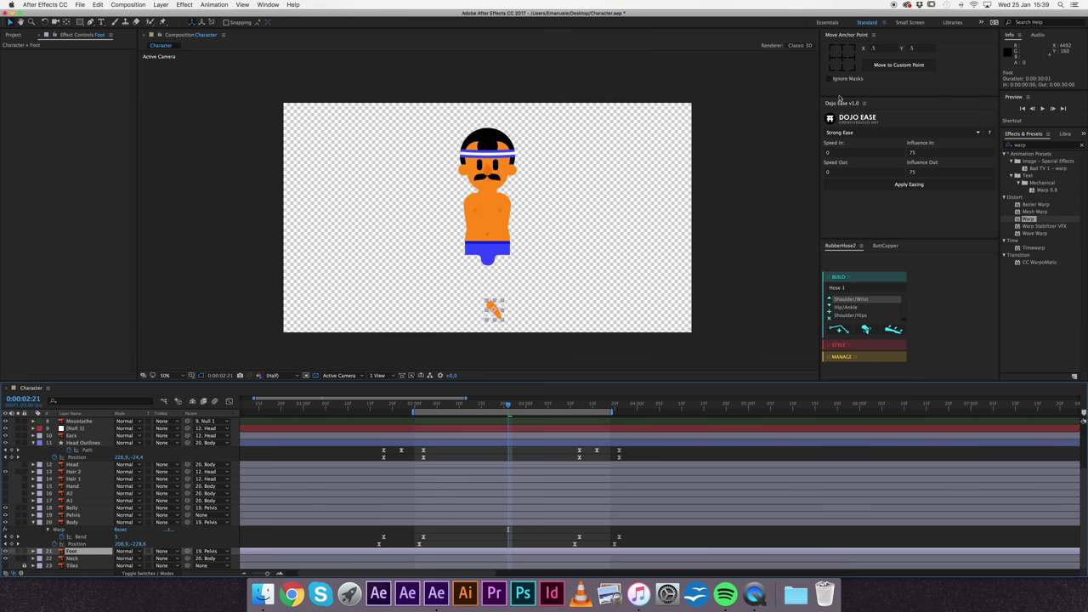
key("period")
scroll(525, 253, "down", 5)
key("y")
left_click_drag(517, 282, 514, 270)
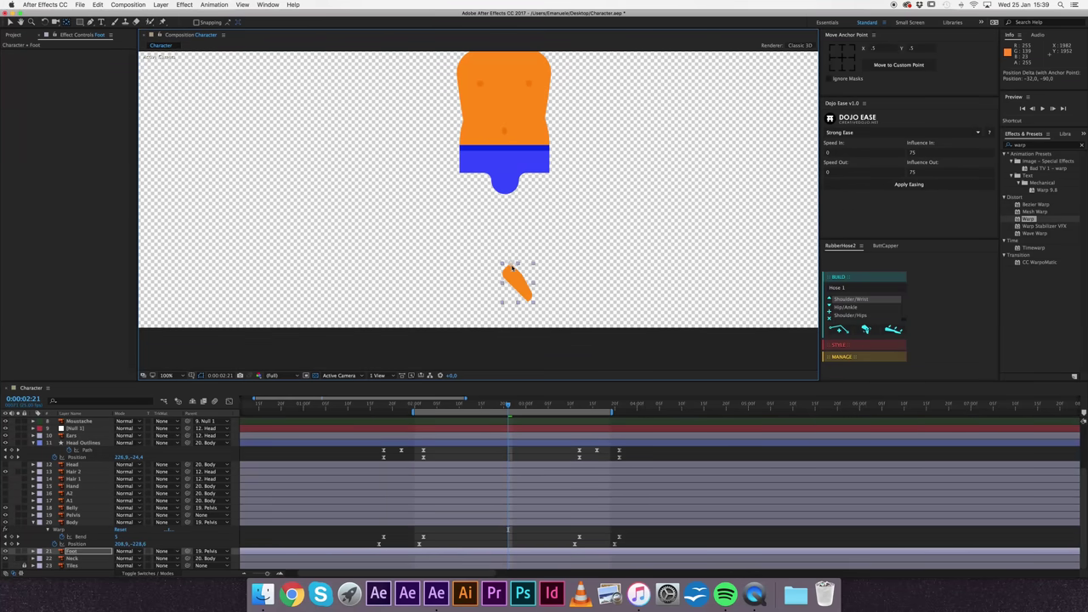
Step: Create a new hip-to-ankle RubberHose leg with the Foot layer selected
left_click(82, 552)
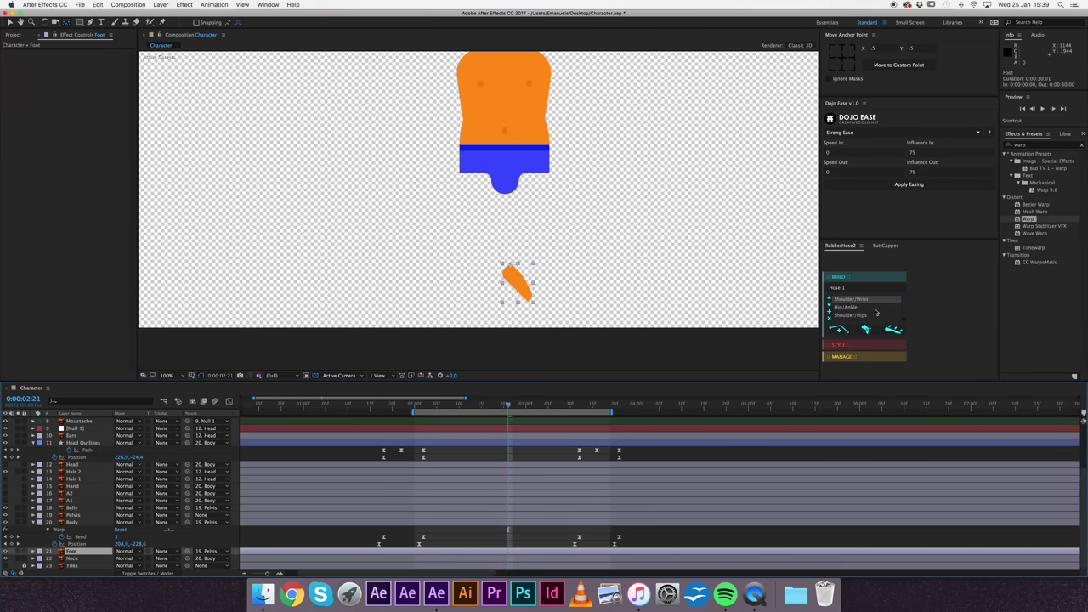
left_click(856, 309)
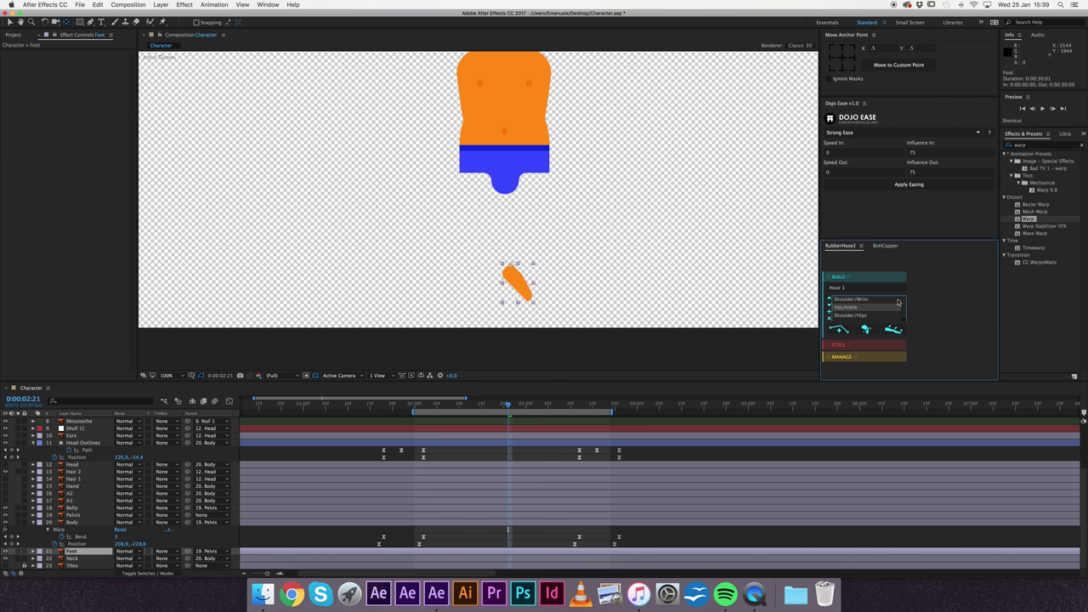
scroll(898, 302, "down", 1)
scroll(904, 308, "up", 1)
left_click(840, 329)
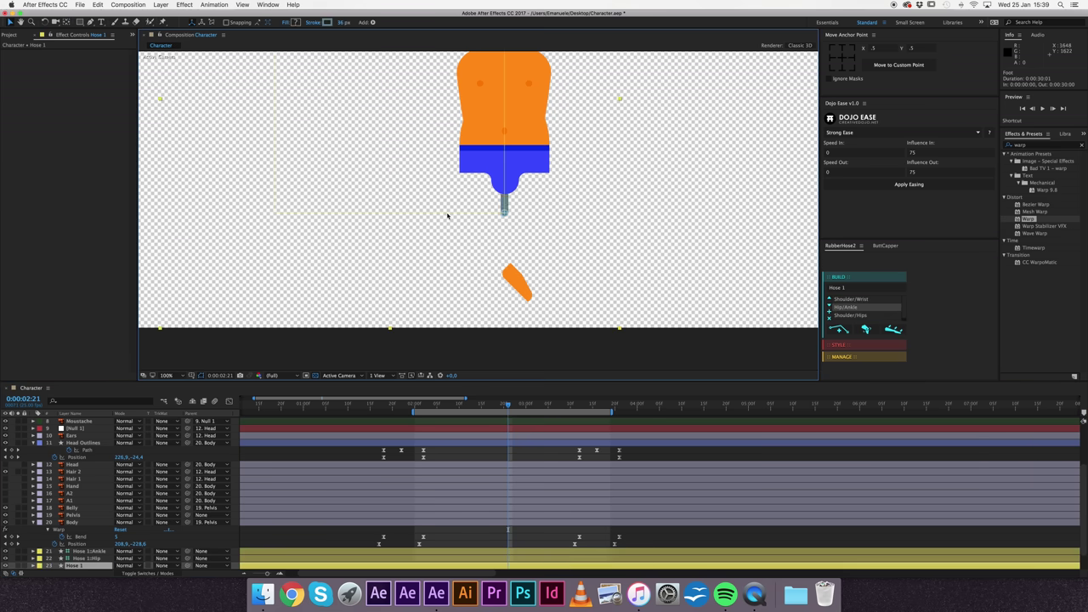
scroll(93, 541, "down", 2)
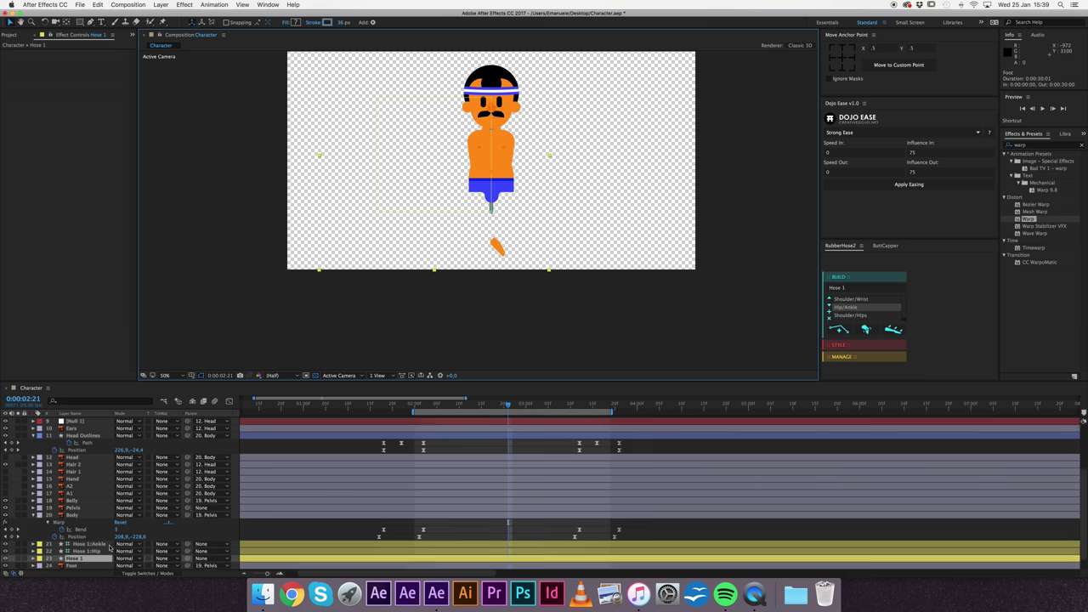
Step: Drag the hose's ankle controller onto the foot and its hip controller down onto the shorts
left_click(94, 537)
key("period")
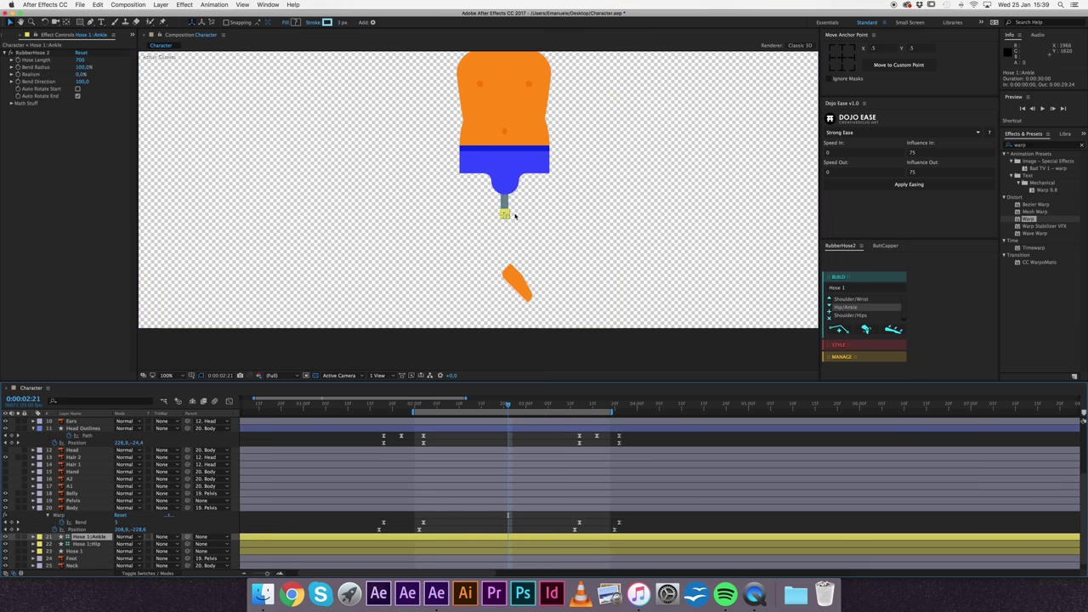
left_click_drag(505, 215, 510, 272)
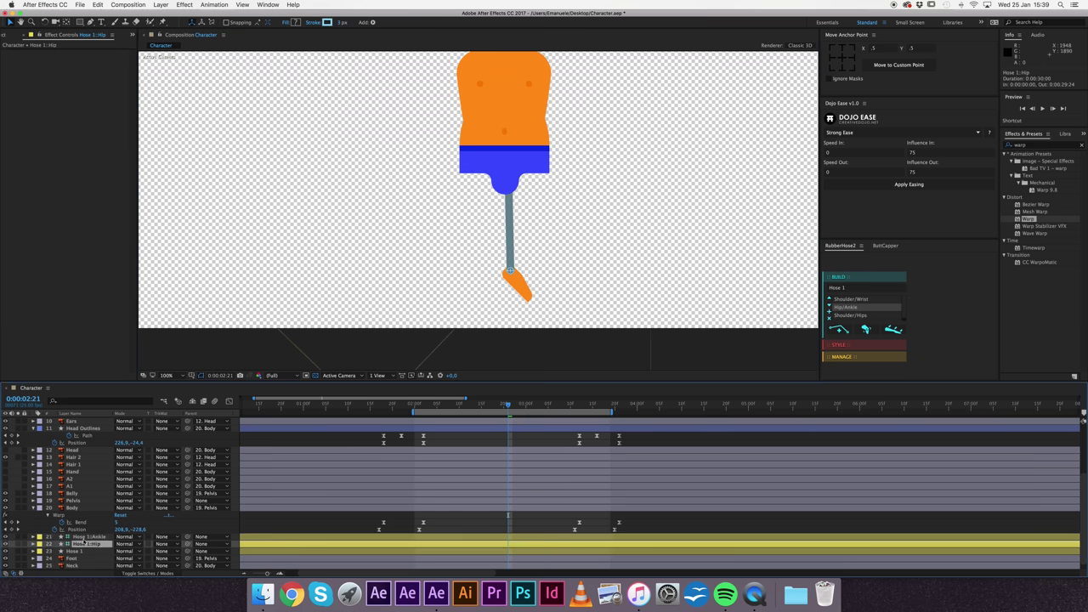
left_click(85, 544)
key("comma")
left_click_drag(492, 99, 498, 188)
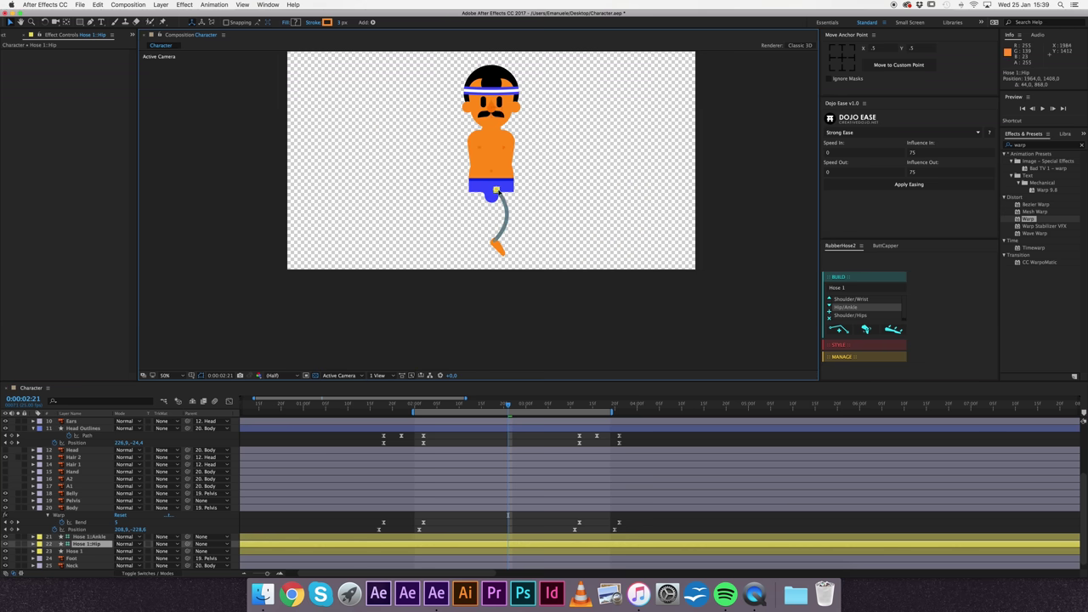
Step: Parent Hose 1::Hip to 19. Pelvis and Hose 1::Ankle to the Foot layer, then select Hose 1
left_click(85, 544)
left_click(205, 545)
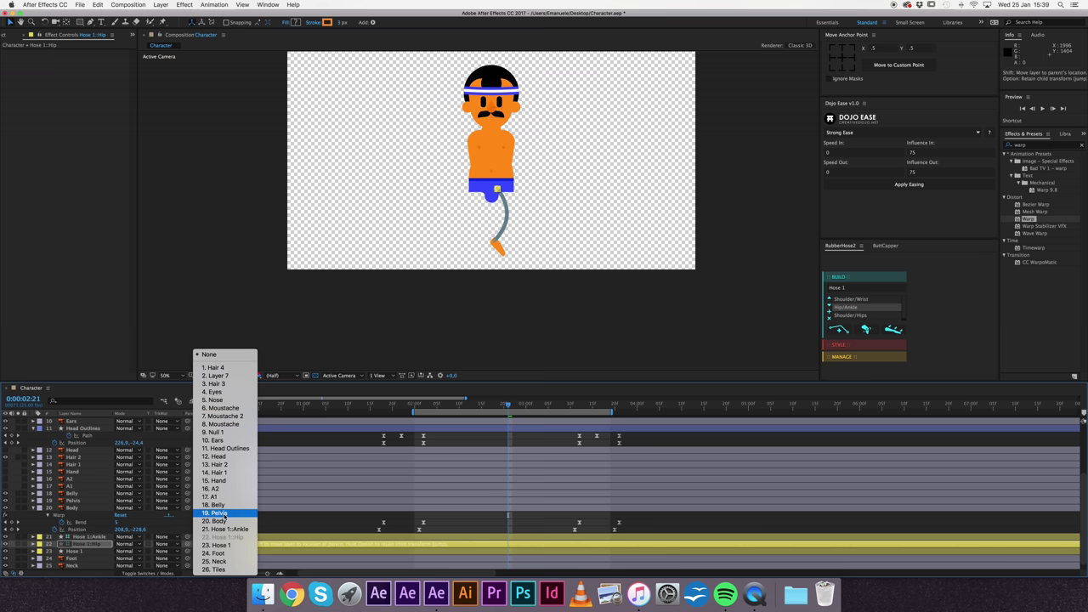
left_click(217, 513)
left_click(100, 537)
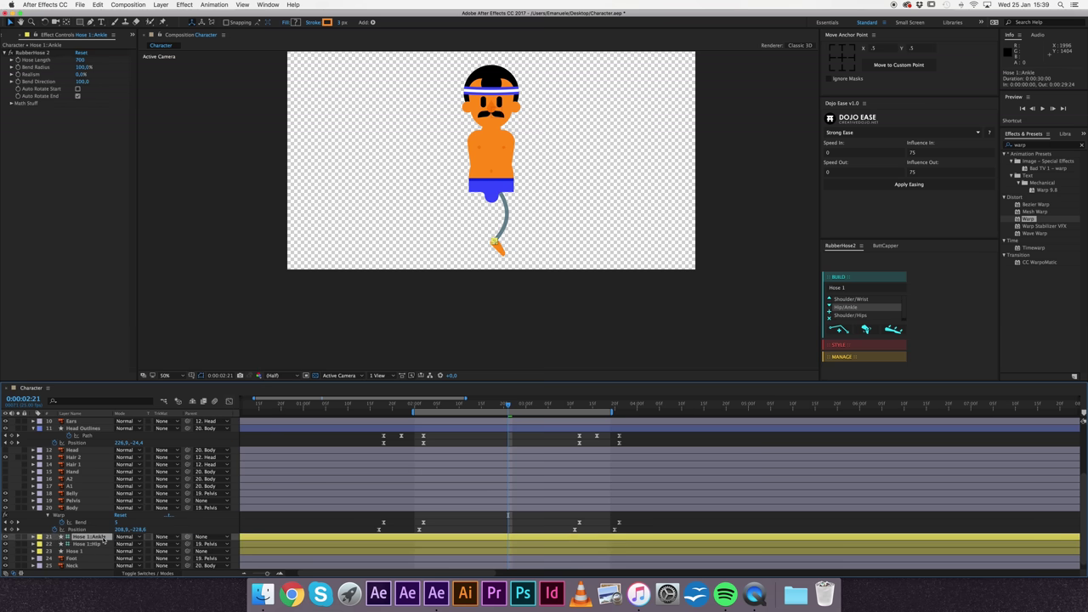
mouse_move(187, 537)
left_mouse_down()
mouse_move(88, 555)
mouse_move(85, 510)
mouse_move(87, 559)
left_mouse_up()
left_click(87, 559)
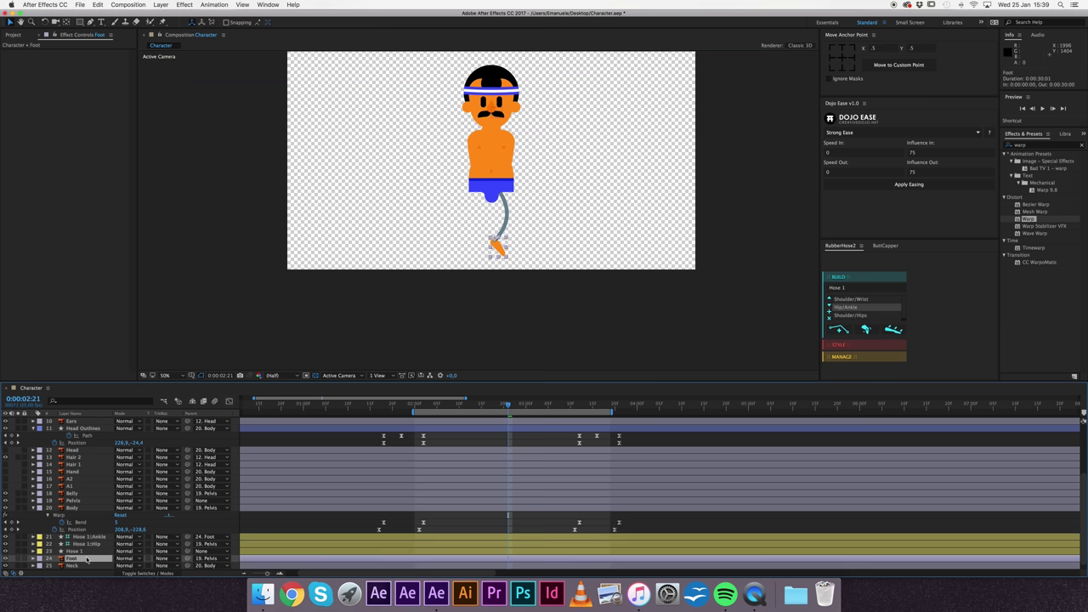
left_click(85, 551)
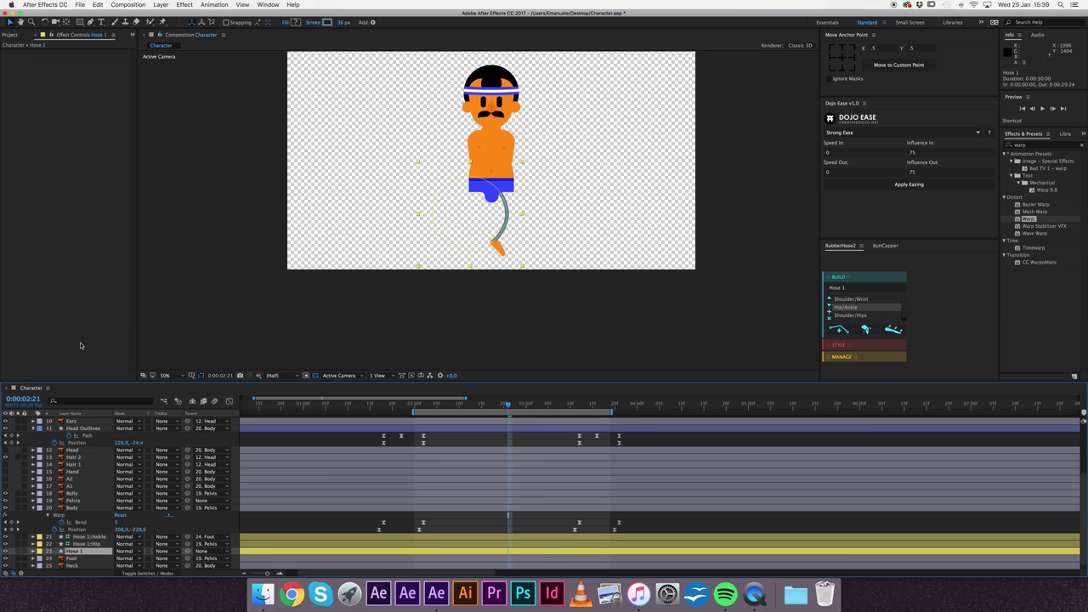
Step: Colour the hose stroke with the body's orange and apply the Tapered Hose style
left_click(327, 22)
left_click(614, 281)
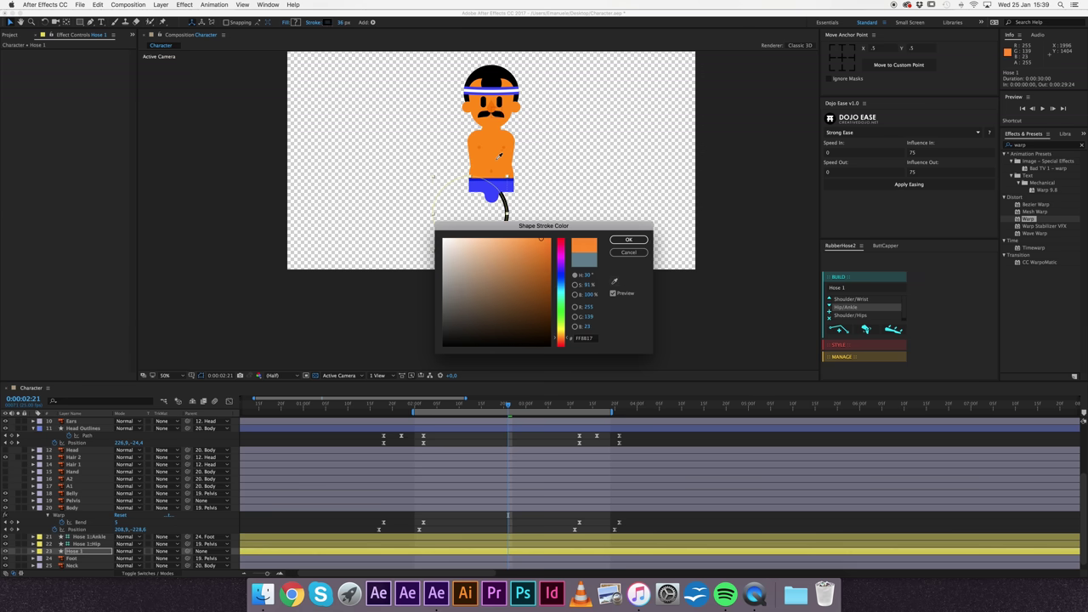
left_click(620, 240)
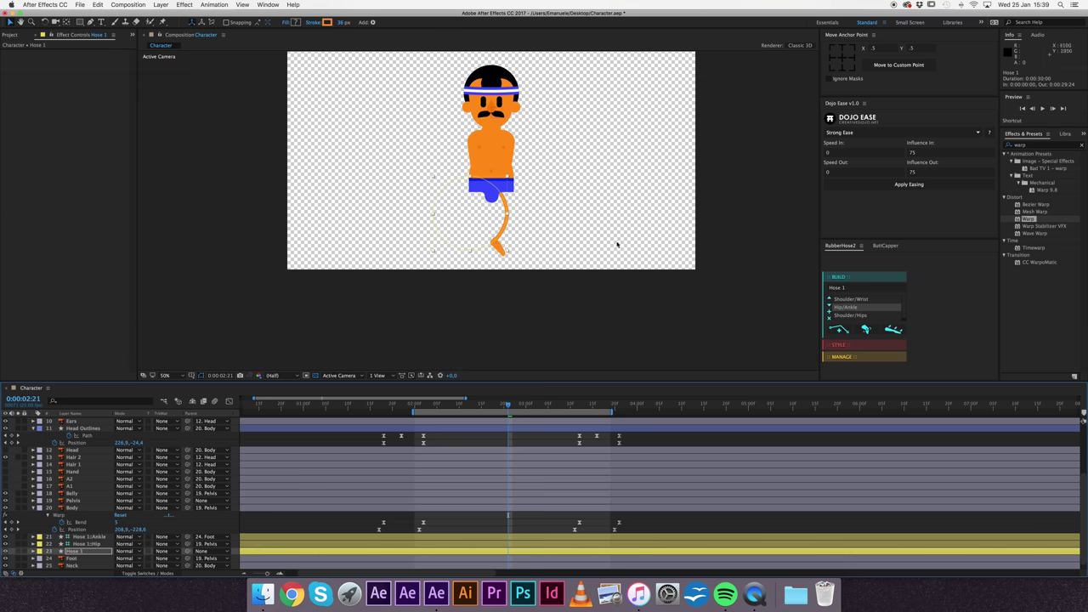
left_click(843, 343)
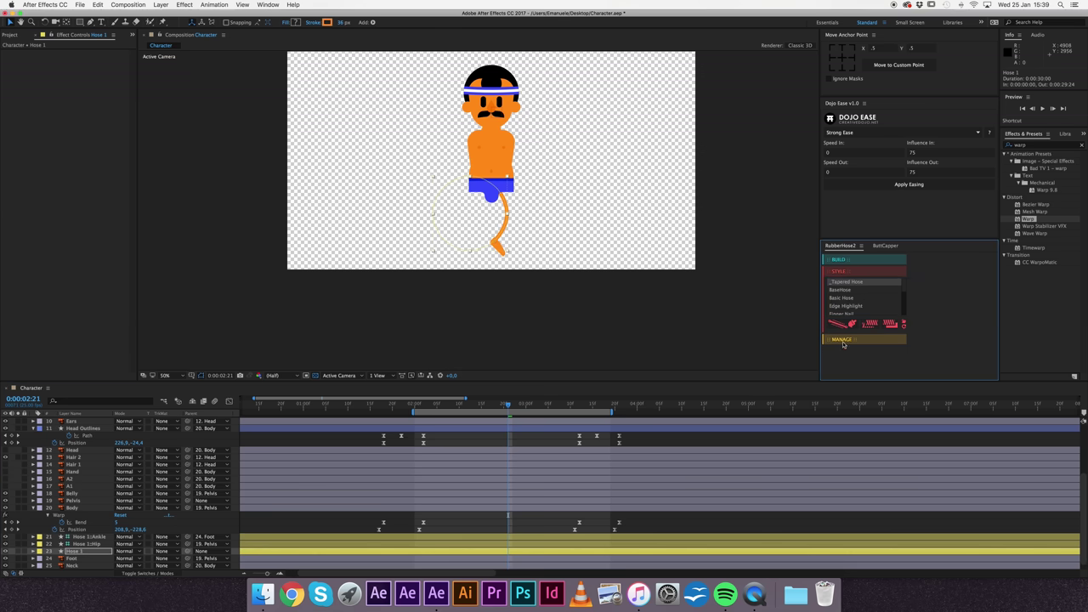
left_click(845, 328)
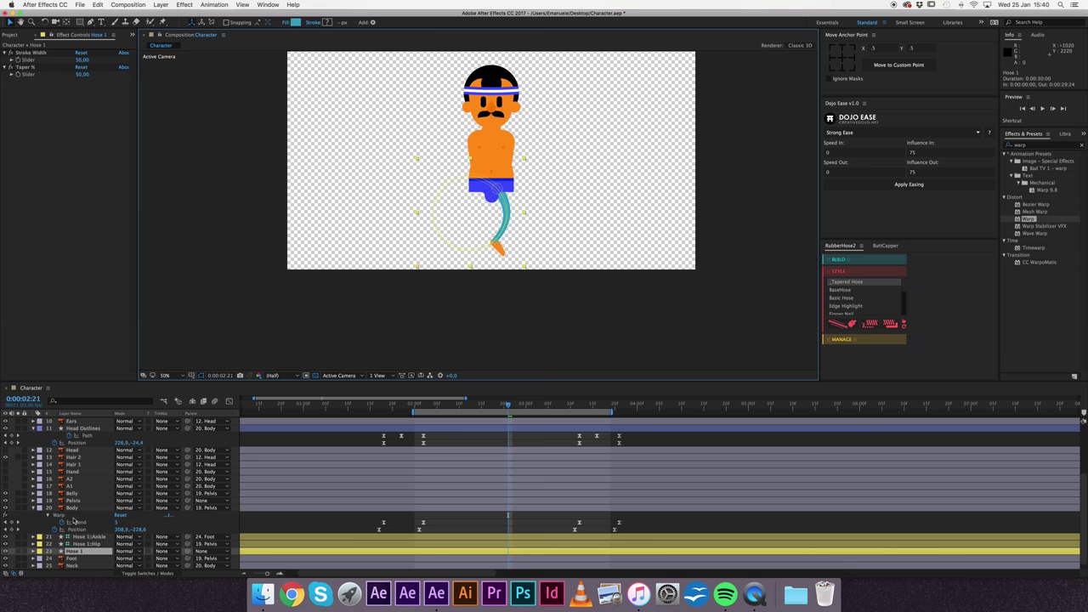
Step: Set the hose fill to the body's orange, FF8B17, sampled from the character
left_click(295, 22)
left_click(615, 281)
left_click(499, 156)
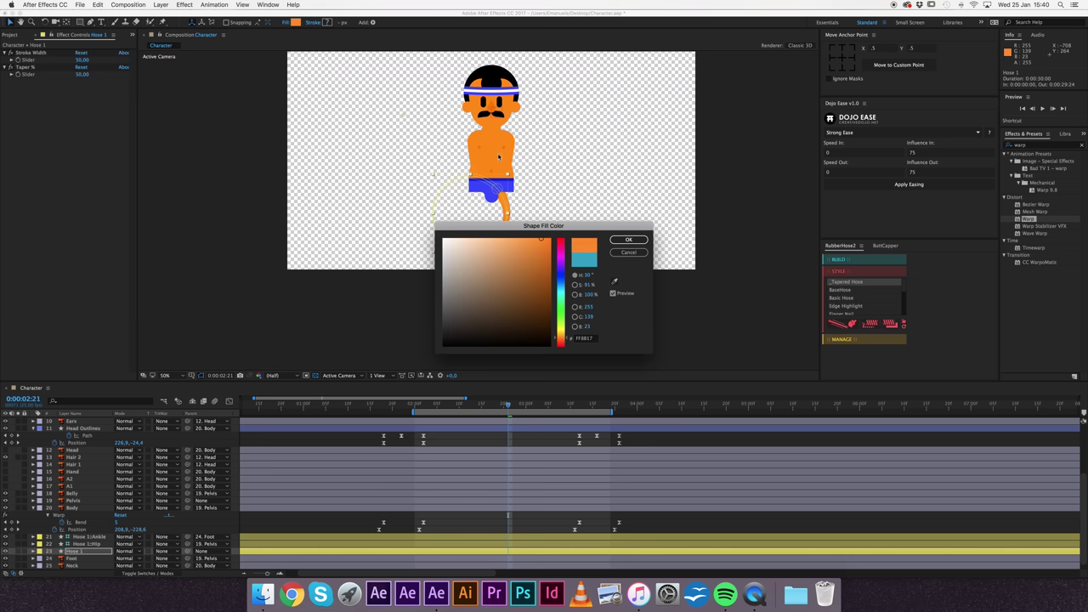
left_click(629, 239)
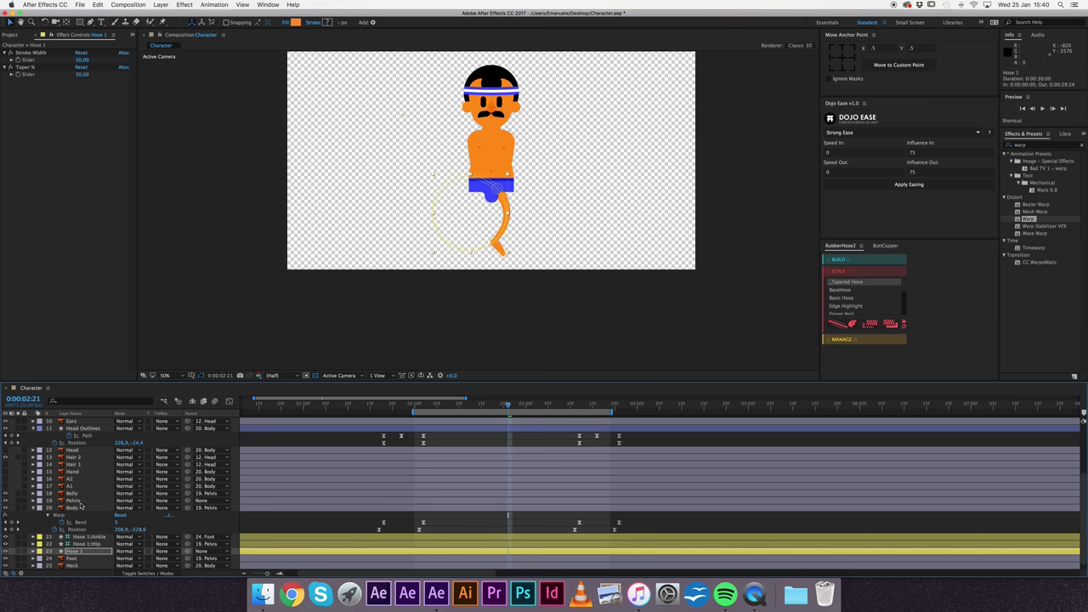
left_click(80, 537)
Step: Set Bend Radius to 0% and thicken the Hose 1 stroke width to 73
left_click(85, 67)
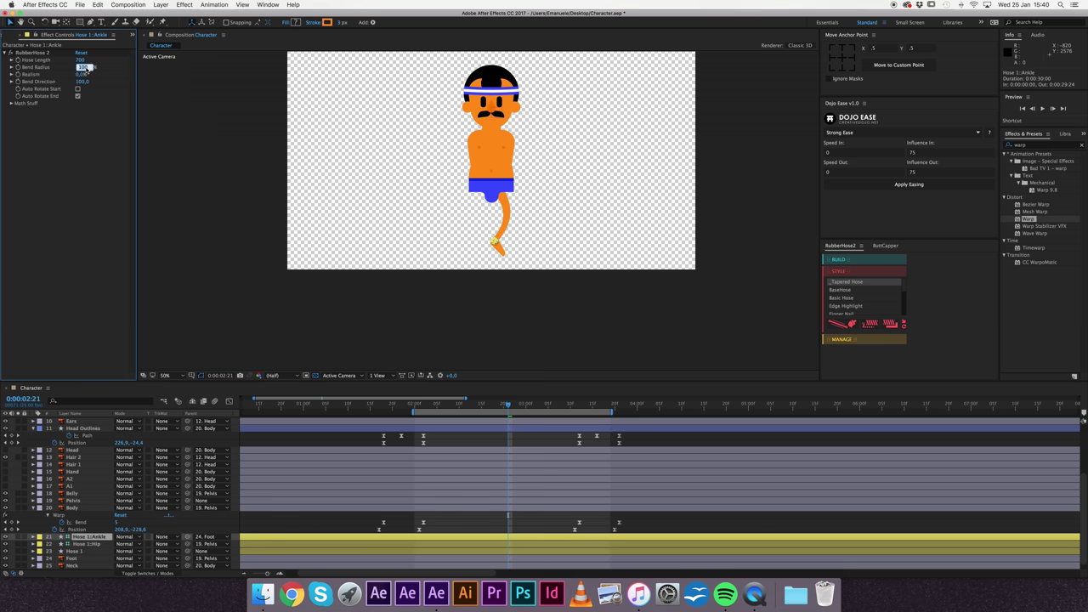
type("0")
key("Return")
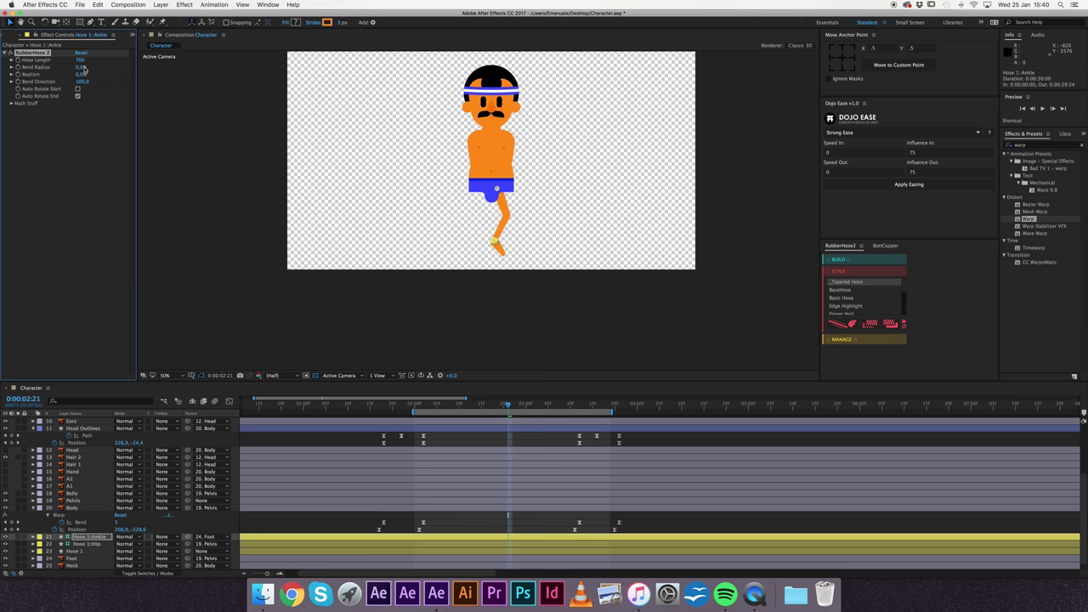
left_click(87, 551)
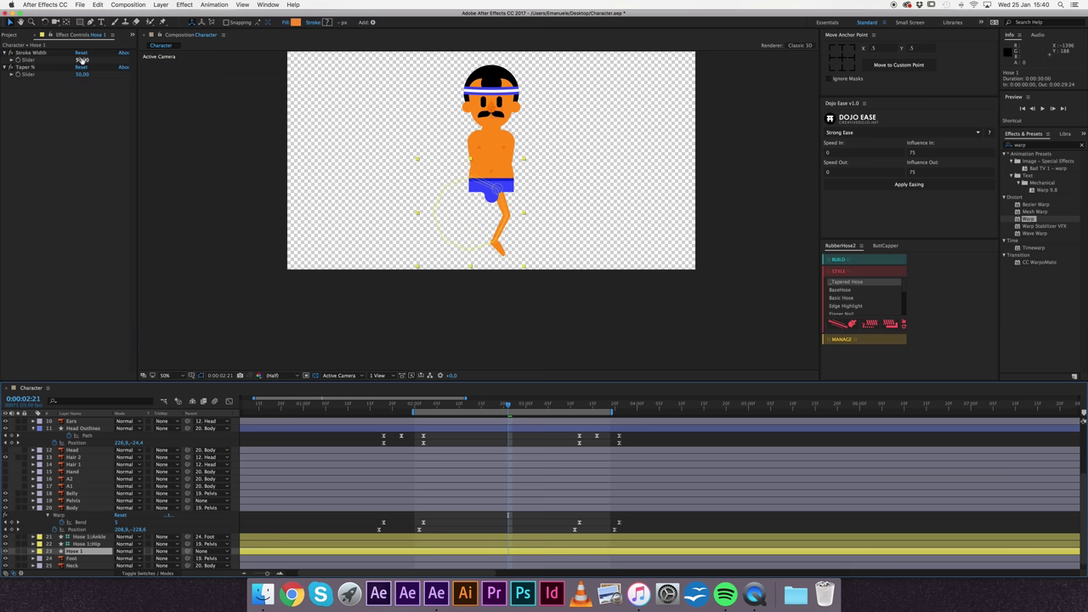
left_click_drag(81, 59, 101, 59)
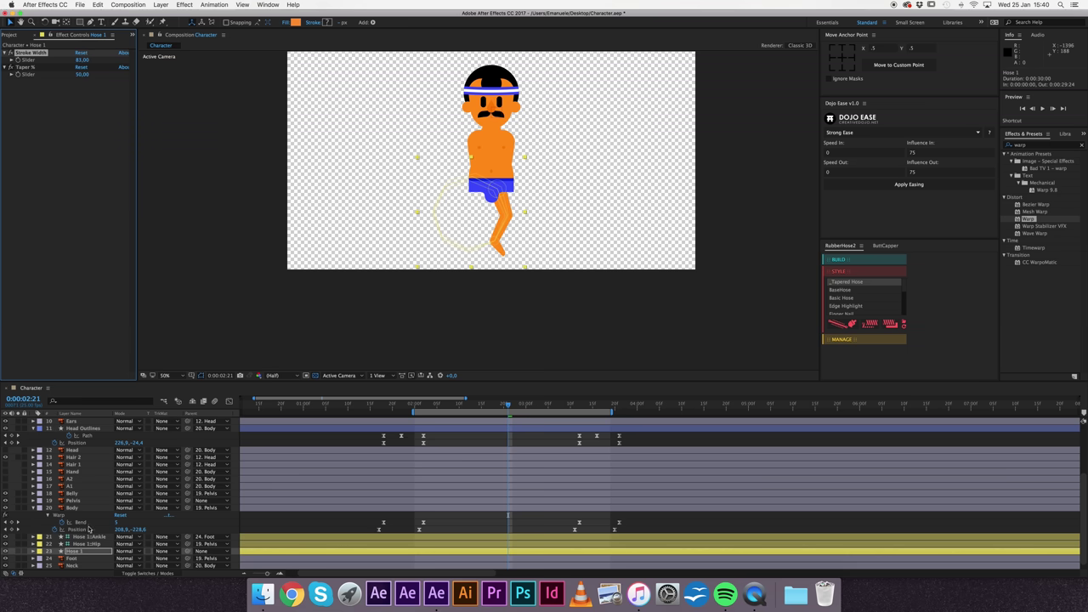
Step: Nudge the hip controller right and shorten the Hose Length from 700 to 540
left_click(86, 537)
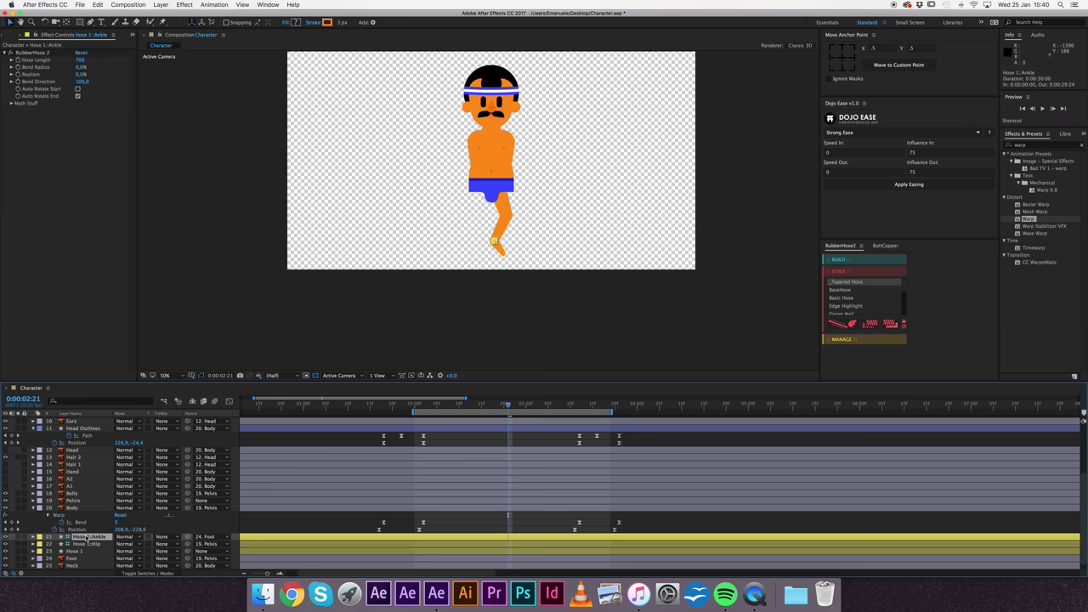
key("super+Down")
key("Right")
key("Right")
key("Right")
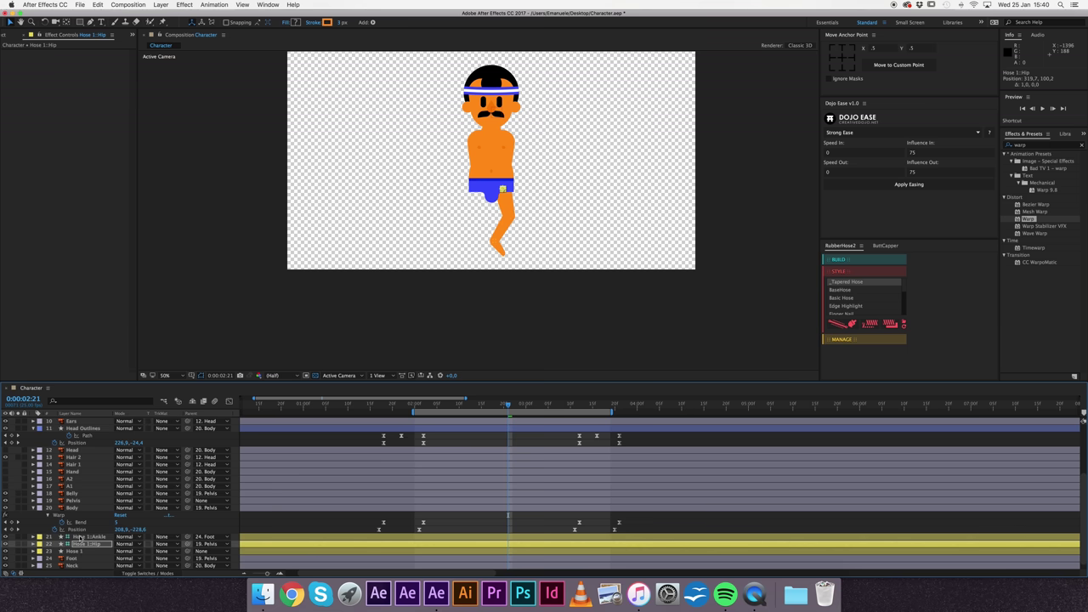
left_click(79, 538)
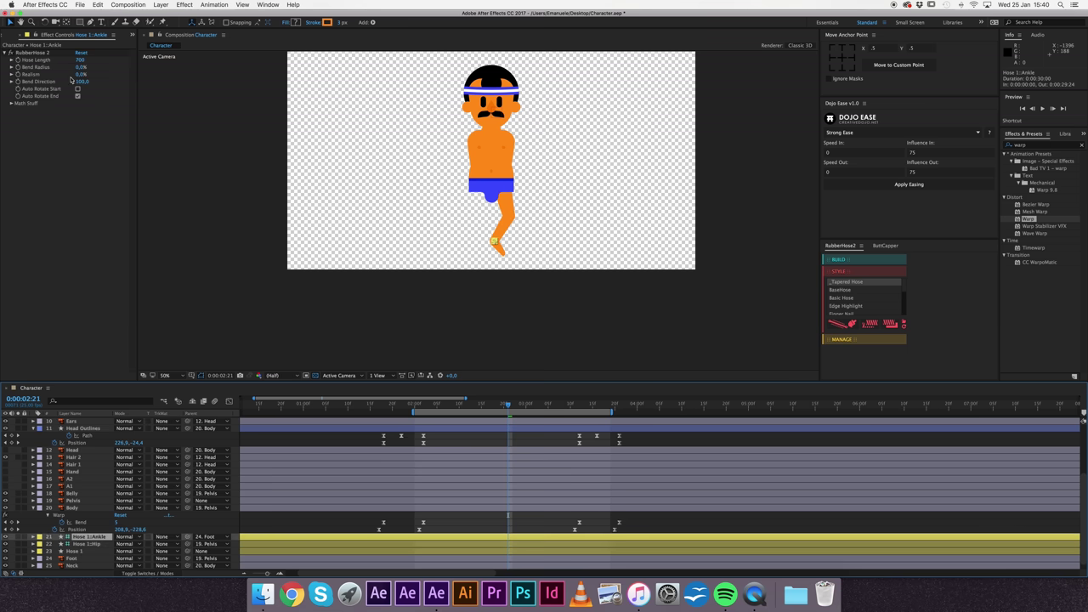
left_click_drag(79, 60, 81, 66)
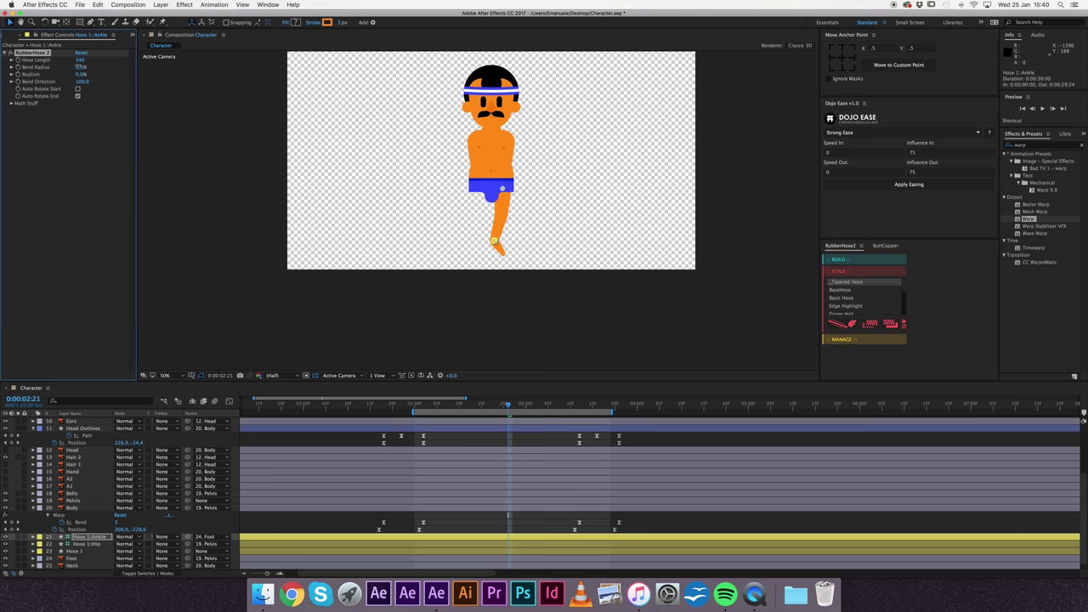
Step: Nudge the Foot layer up and right to about 321.7, 383.1 so the knee bends
left_click(73, 559)
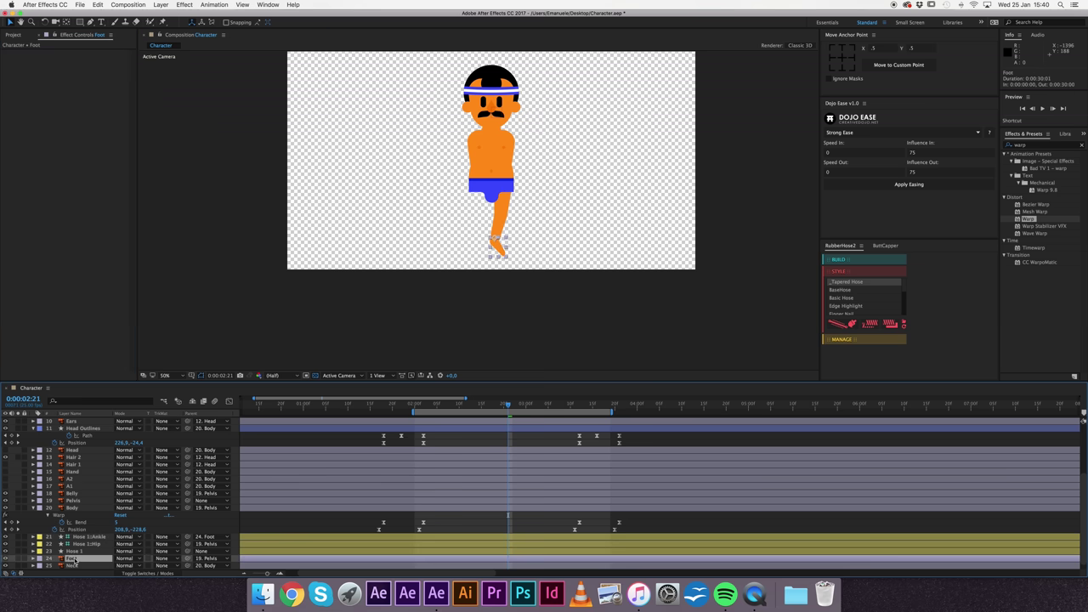
key("shift+Right")
key("shift+Right")
key("shift+Up")
key("shift+Up")
key("shift+Right")
key("shift+Right")
key("shift+Up")
key("shift+Up")
key("shift+Right")
key("shift+Right")
key("shift+Up")
key("shift+Up")
key("shift+Right")
key("shift+Right")
key("shift+Up")
key("shift+Up")
key("shift+Up")
key("shift+Up")
key("shift+Up")
key("shift+Up")
key("shift+Up")
key("shift+Up")
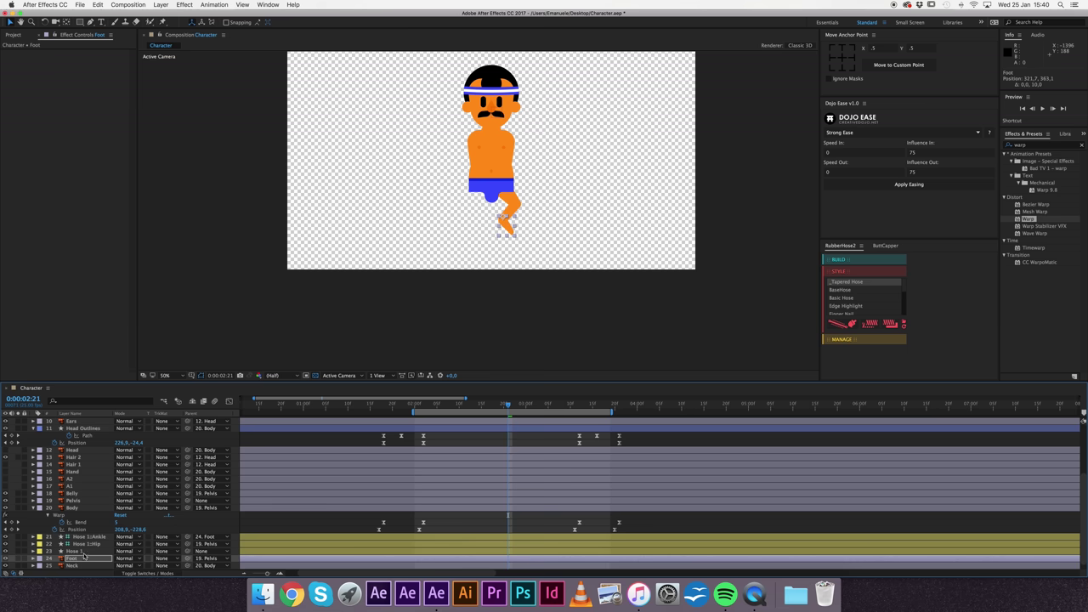
left_click(79, 537)
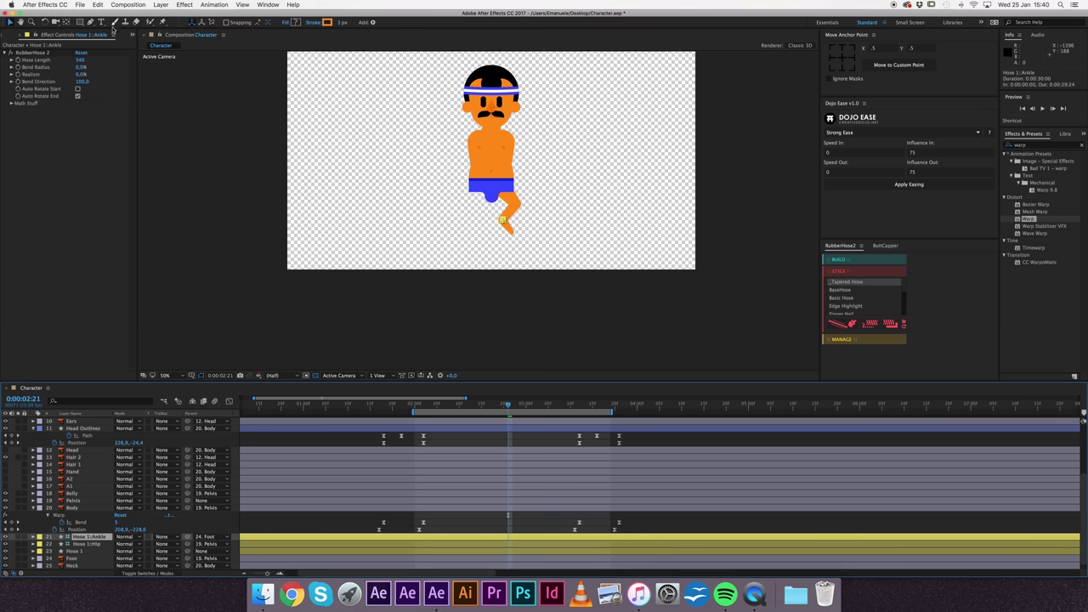
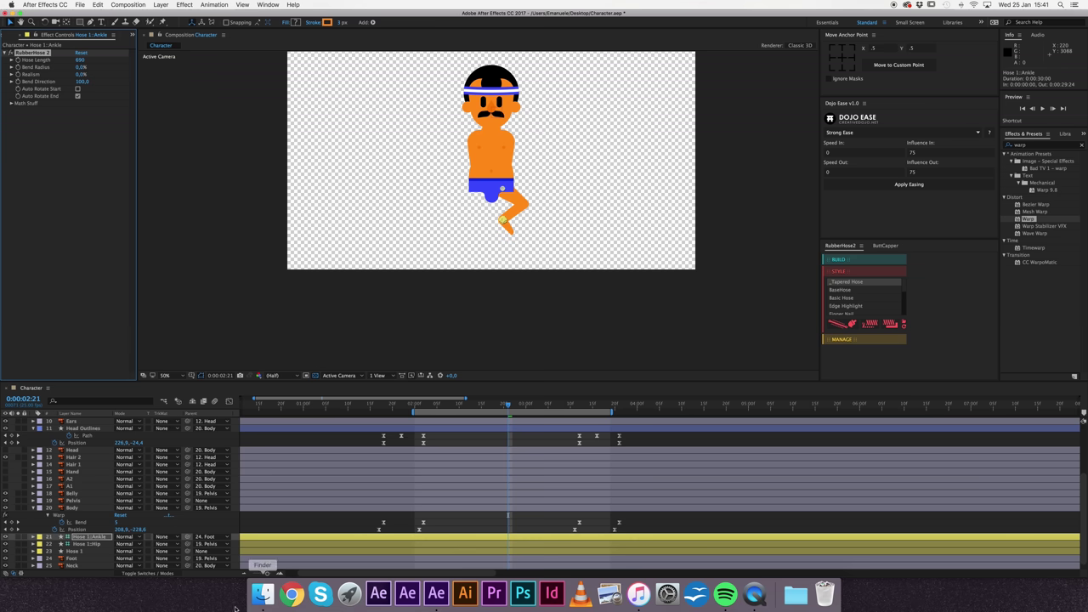
Step: Nudge the Foot layer down and left until the leg hangs straight
left_click(80, 559)
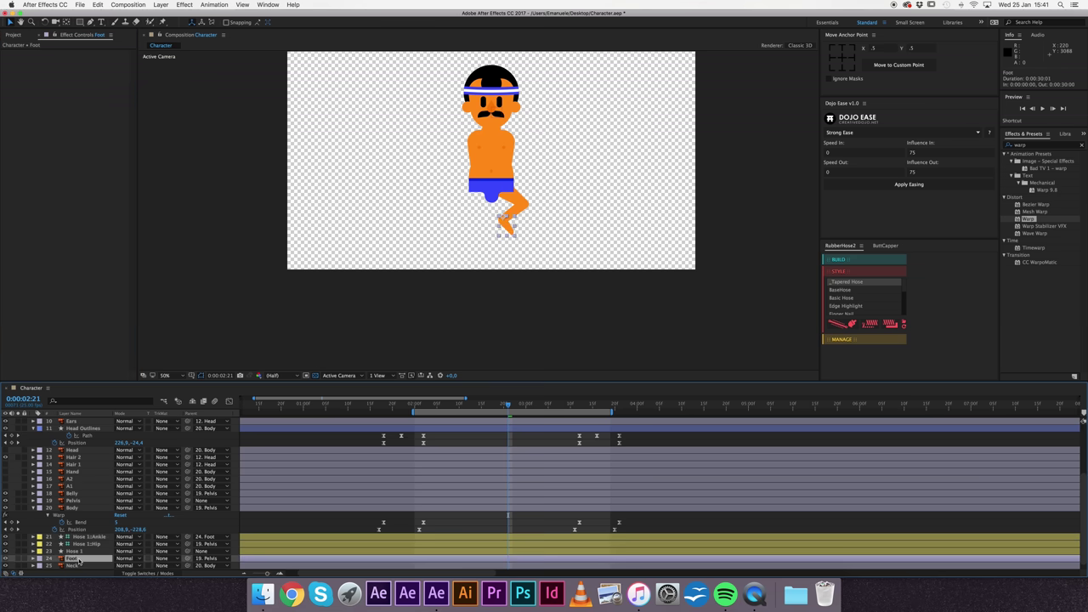
key("shift+Down")
key("shift+Down")
key("shift+Down")
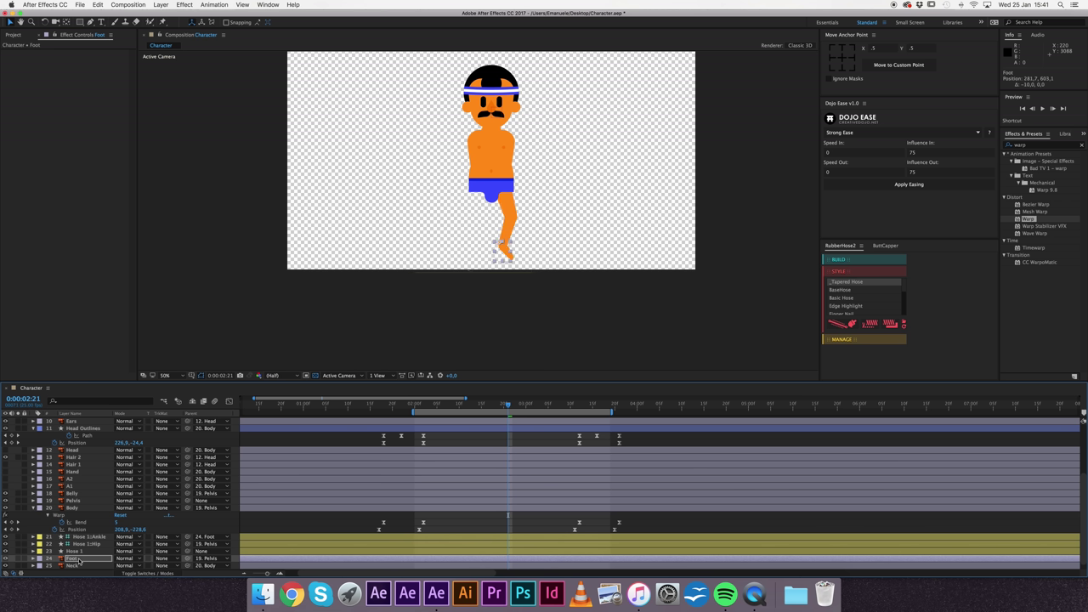
key("shift+Left")
key("shift+Left")
key("shift+Left")
key("shift+Down")
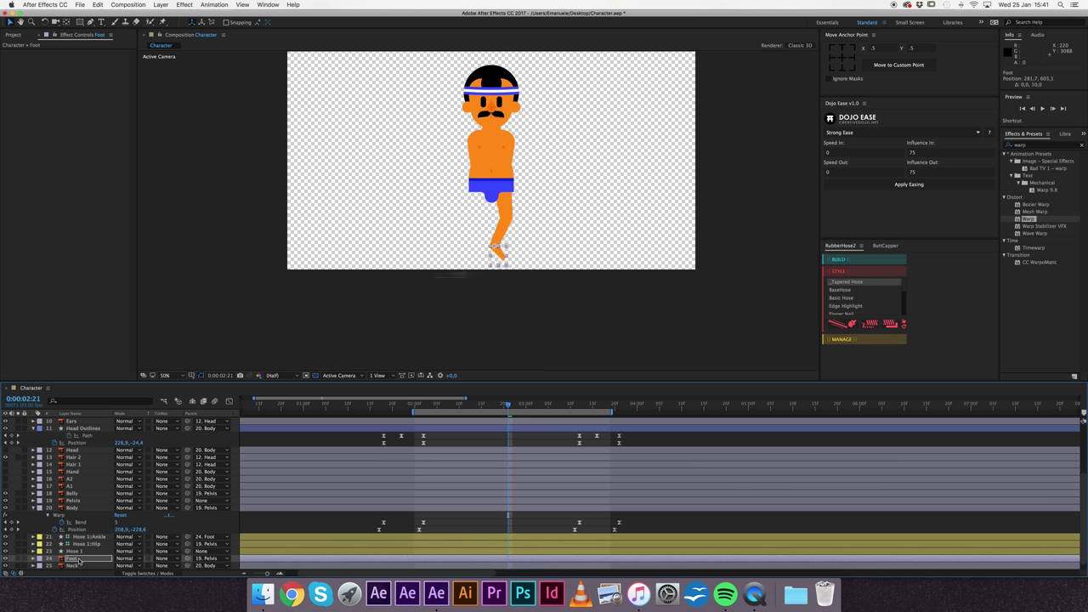
key("shift+Up")
key("shift+Up")
key("shift+Up")
key("shift+Up")
key("shift+Up")
key("shift+Up")
key("shift+Up")
key("shift+Up")
key("shift+Up")
key("shift+Up")
key("shift+Up")
key("shift+Up")
key("shift+Up")
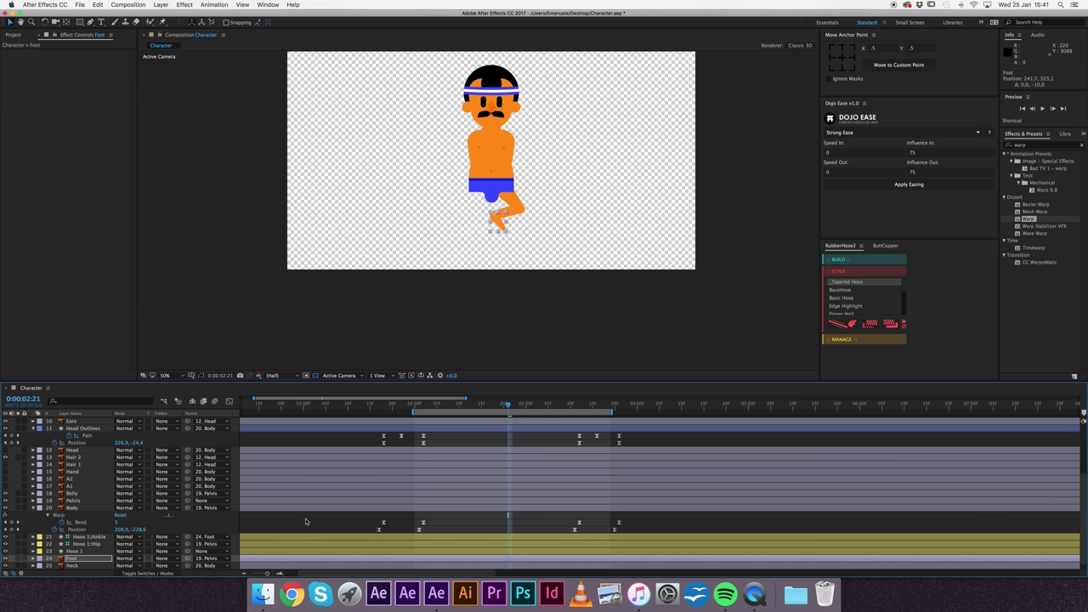
key("shift+Down")
key("shift+Down")
key("shift+Down")
key("shift+Down")
key("shift+Down")
key("shift+Down")
key("shift+Down")
key("shift+Down")
key("shift+Down")
key("shift+Down")
key("shift+Down")
key("shift+Down")
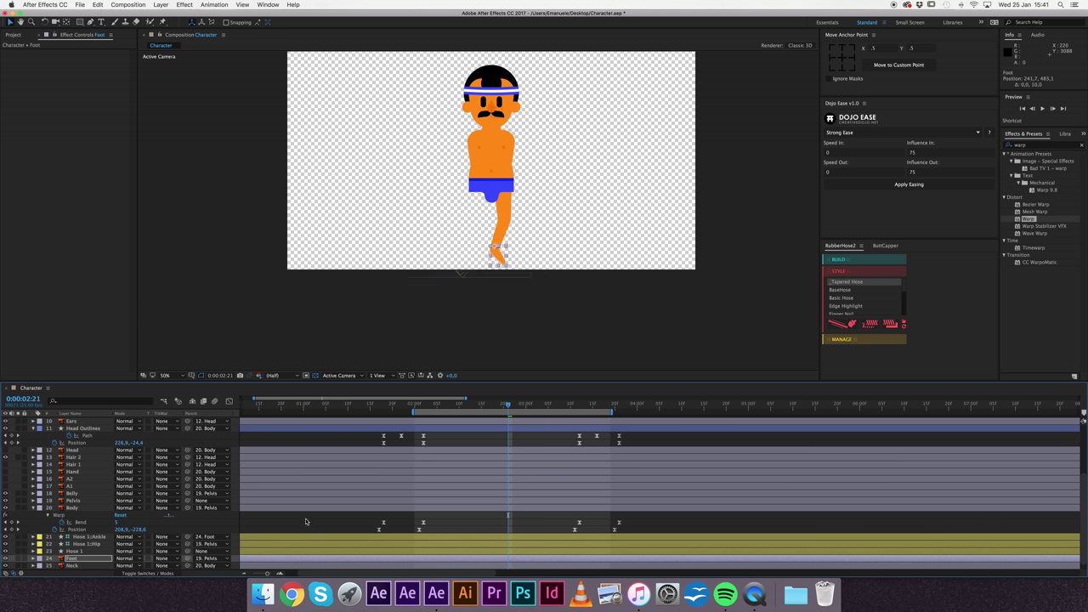
Step: Show the Foot layer's Position and Rotation properties together for keyframing
key("r")
left_click(68, 551)
key("p")
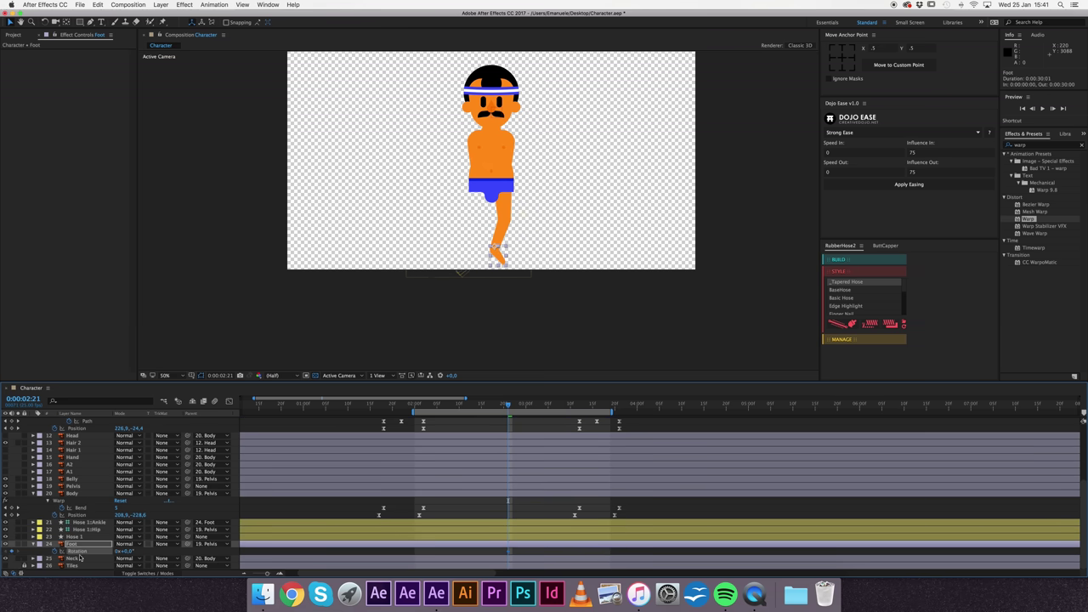
left_click(107, 551)
key("shift+r")
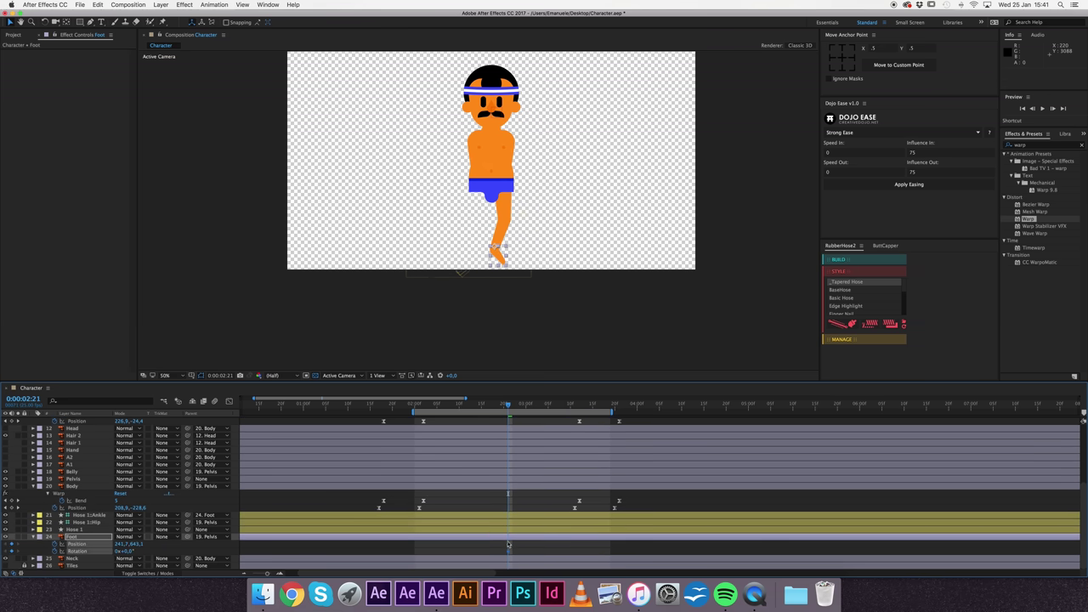
Step: Move the foot keyframes to 2:00, paste them at 3:11, then raise the foot and rotate it -17° at 3:20
left_click_drag(508, 545, 424, 548)
key("space")
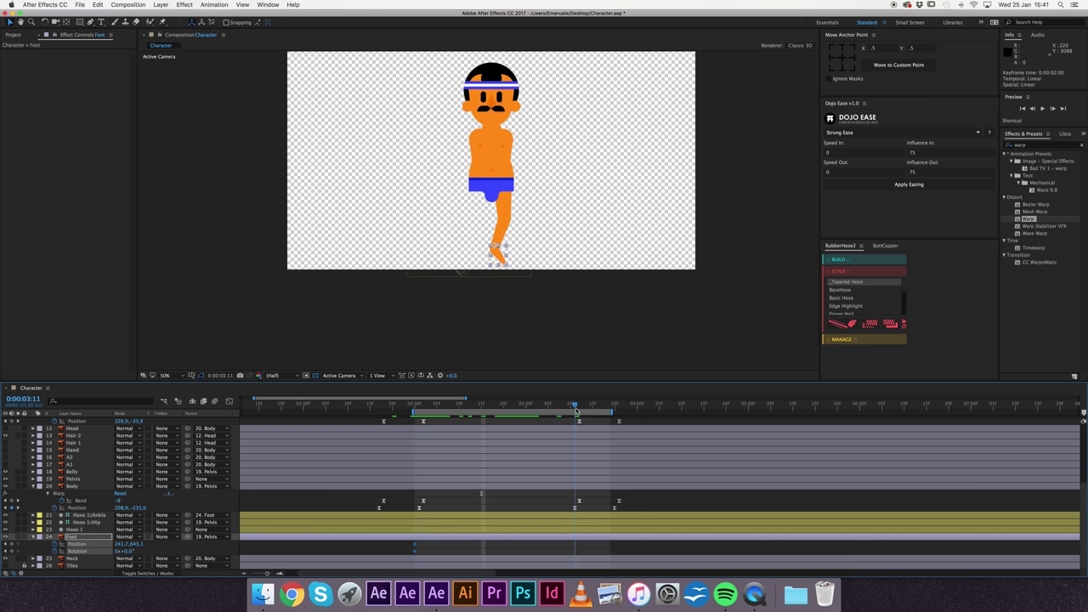
key("ctrl+v")
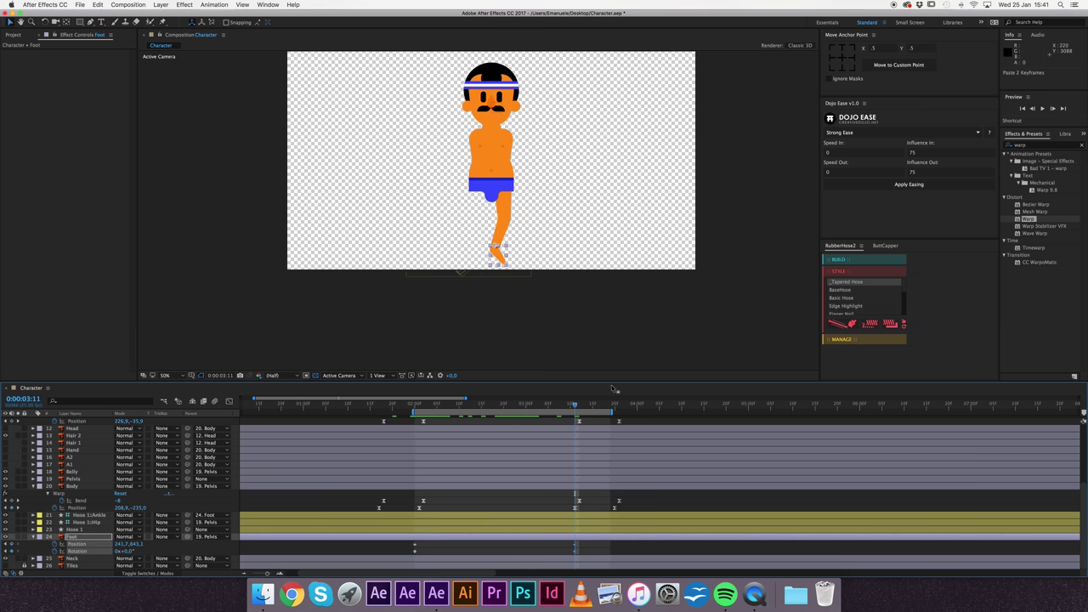
left_click_drag(577, 409, 614, 406)
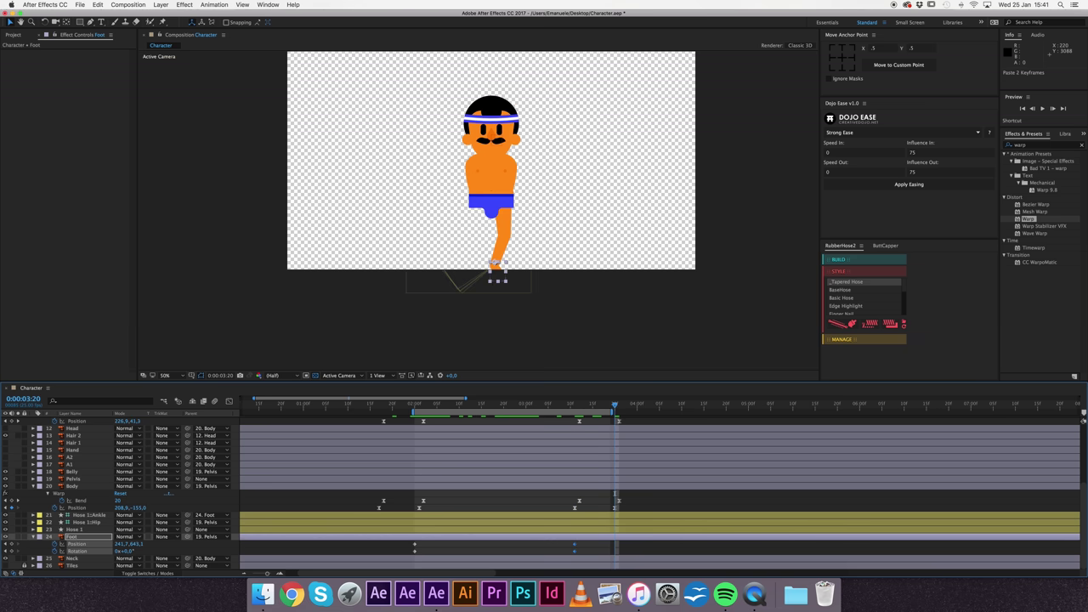
left_click(71, 542)
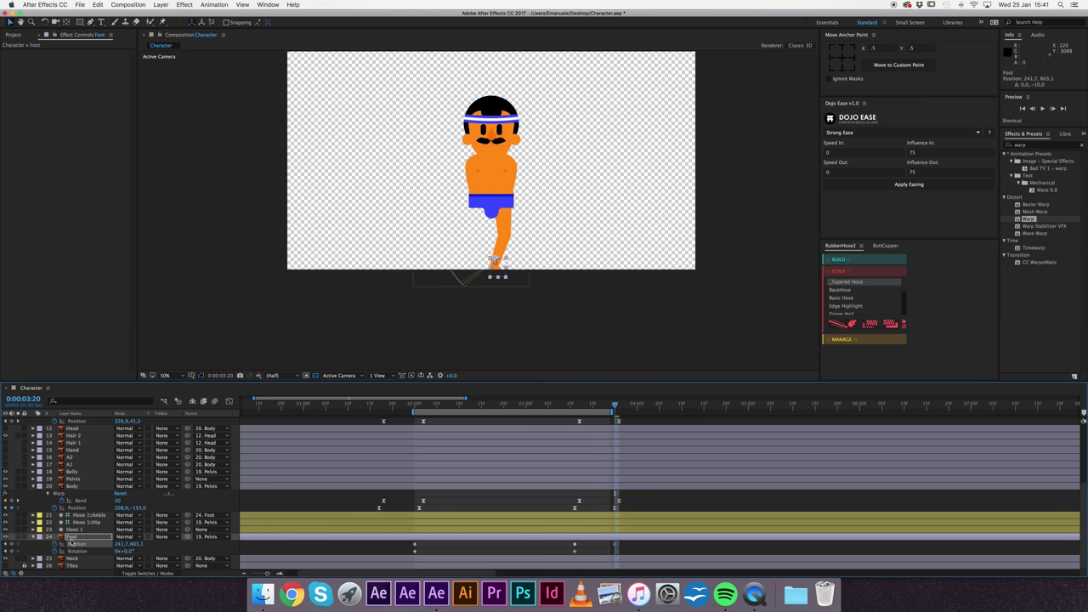
key("shift+Up")
key("shift+Up")
key("shift+Up")
key("shift+Up")
key("shift+Up")
key("shift+Up")
key("shift+Up")
key("shift+Up")
key("shift+Up")
key("shift+Up")
key("shift+Up")
key("shift+Up")
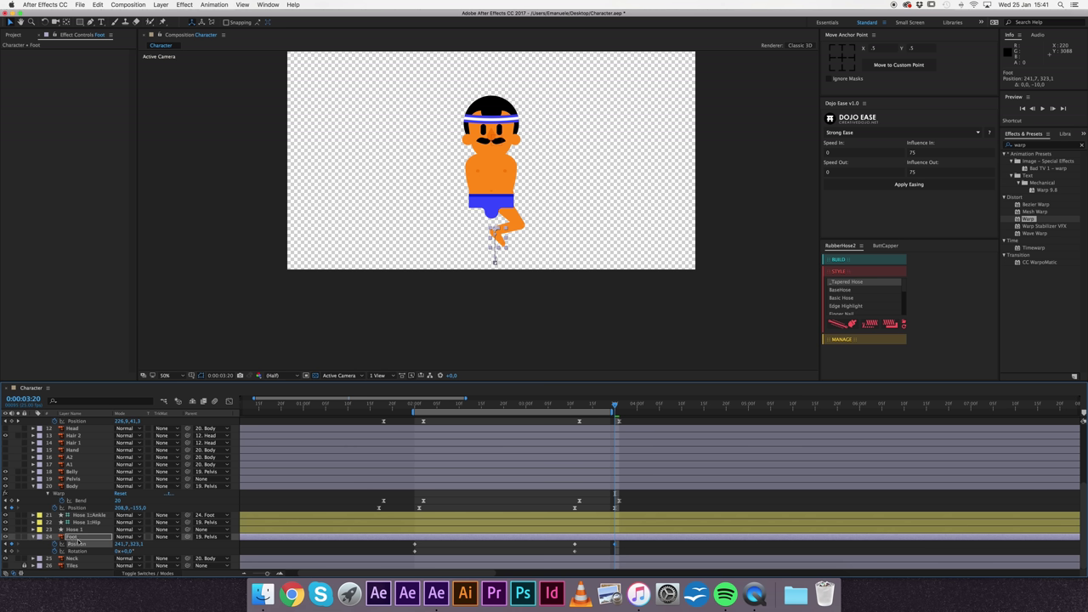
left_click(78, 541)
mouse_move(127, 552)
left_mouse_down()
mouse_move(100, 552)
mouse_move(115, 563)
left_mouse_up()
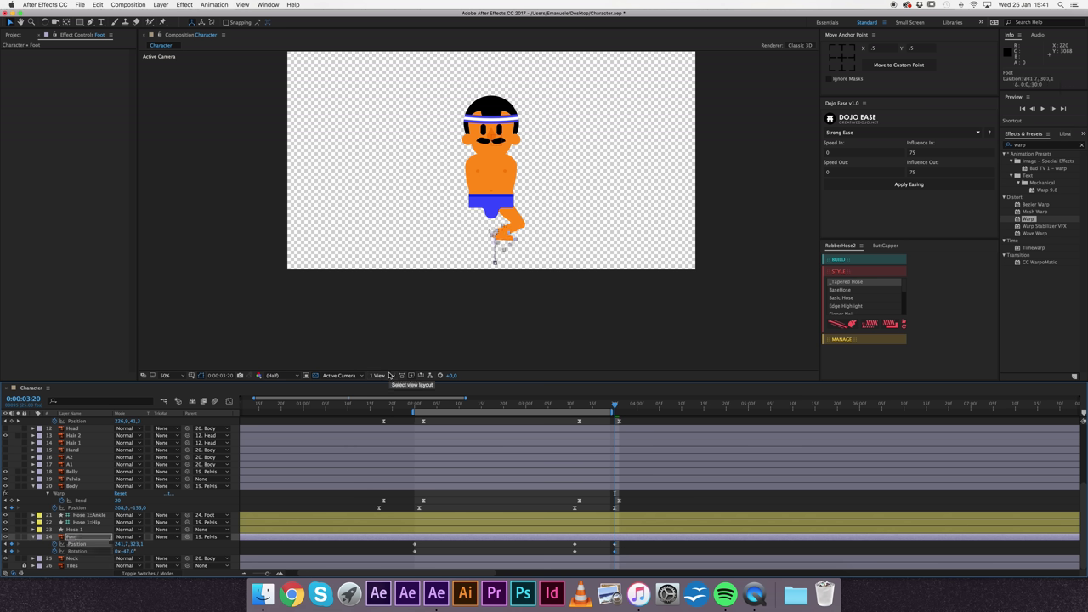
key("ctrl+c")
Step: Apply Easy Ease to all the foot keyframes and preview the kick at 25% view
left_click(378, 413)
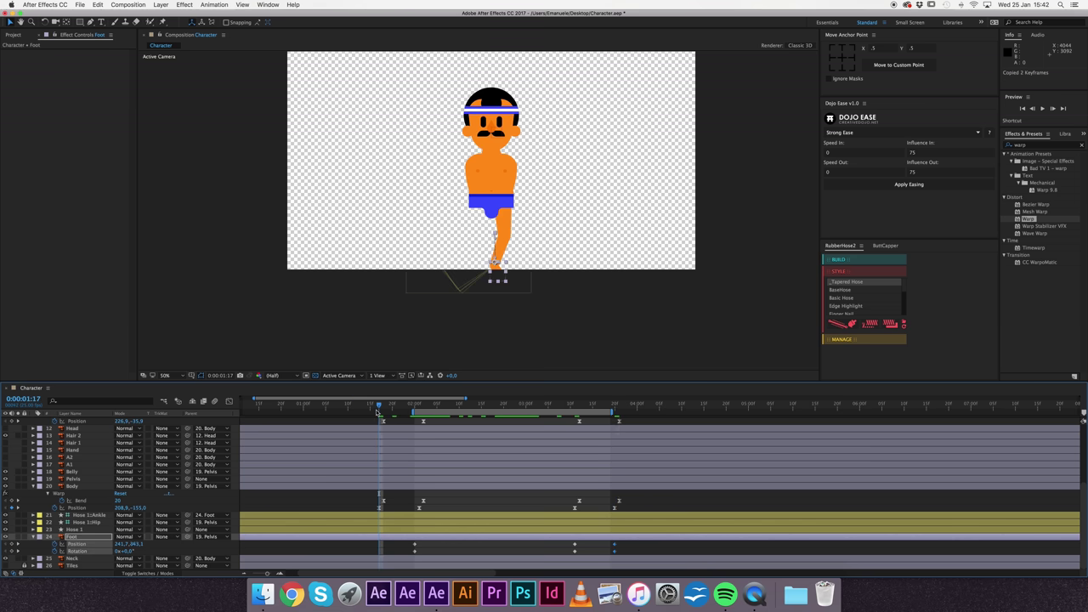
left_click_drag(371, 543, 620, 553)
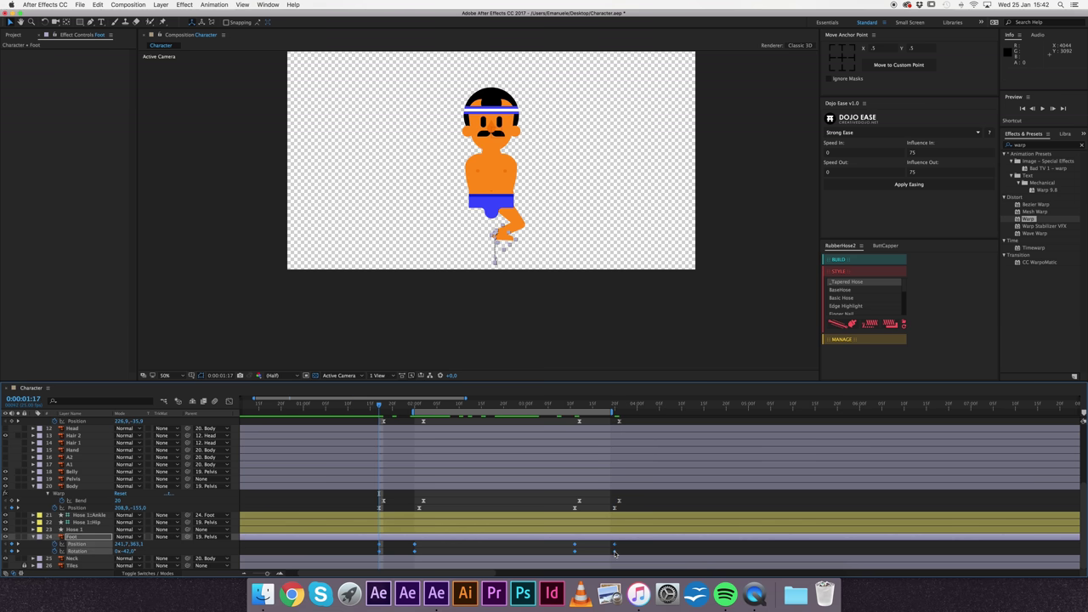
right_click(616, 553)
mouse_move(663, 569)
left_click(756, 523)
key("comma")
key("space")
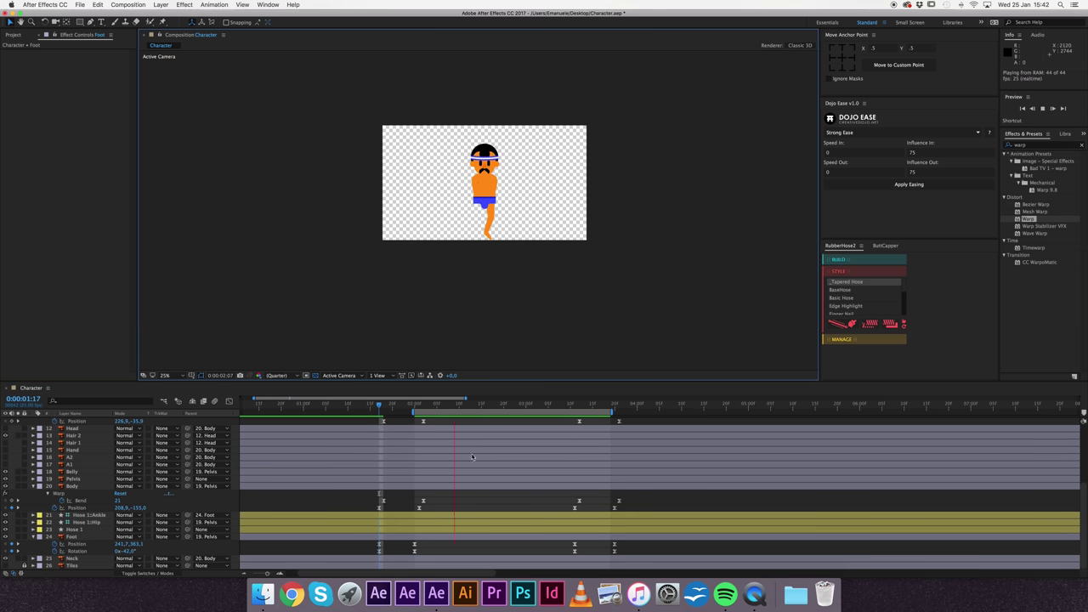
Step: Paste the foot keyframes at 2:00 and preview the result
left_click(415, 408)
key("space")
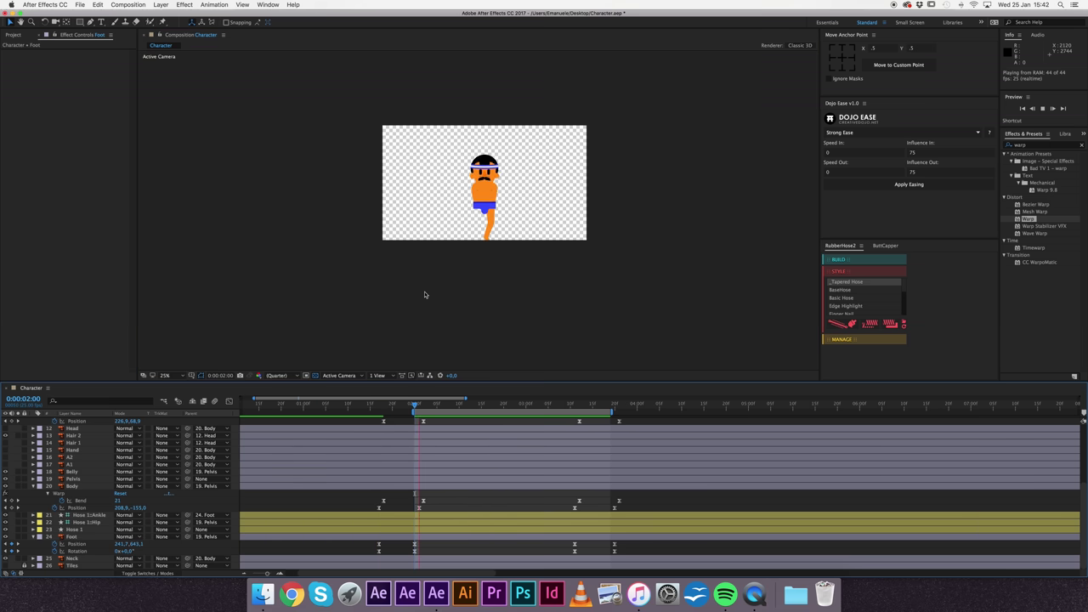
key("space")
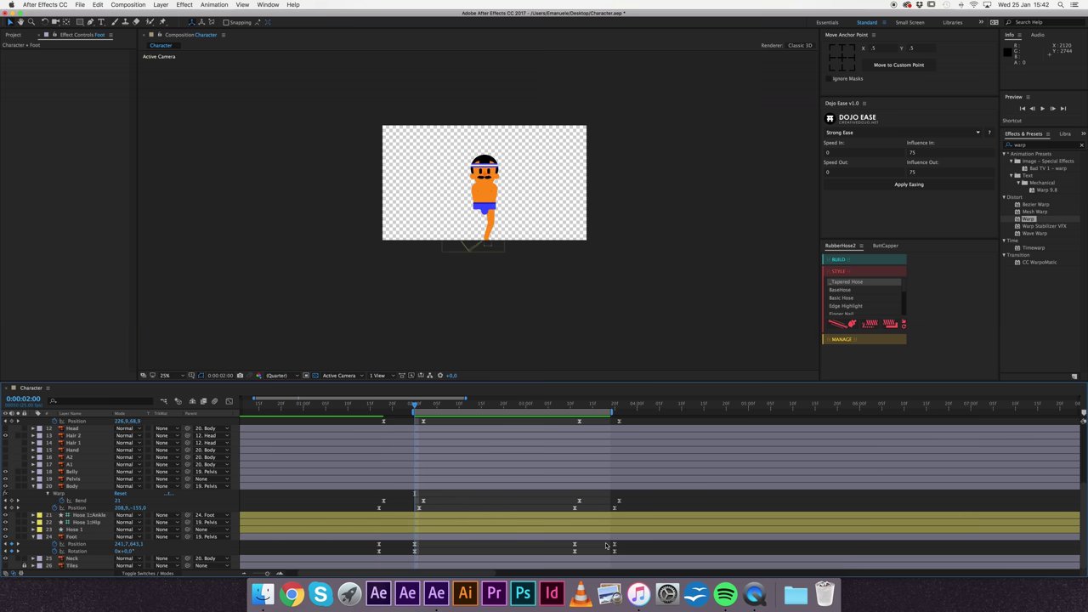
key("super+v")
key("space")
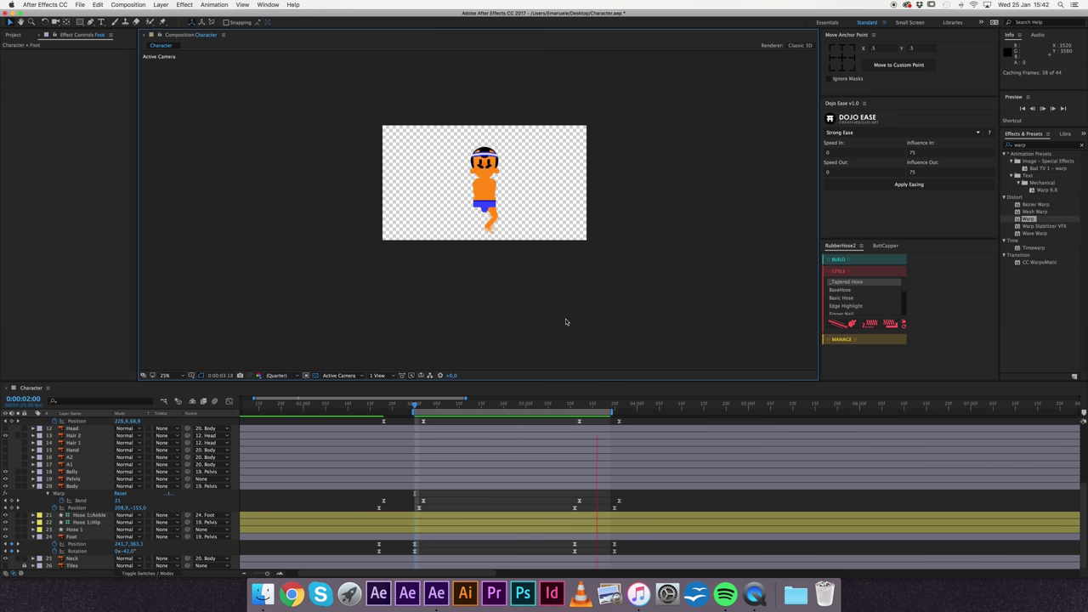
key("space")
Step: Copy the foot keyframes and shift the pasted set to 2:11, previewing the timing
left_click_drag(574, 549, 487, 548)
left_click(629, 294)
key("space")
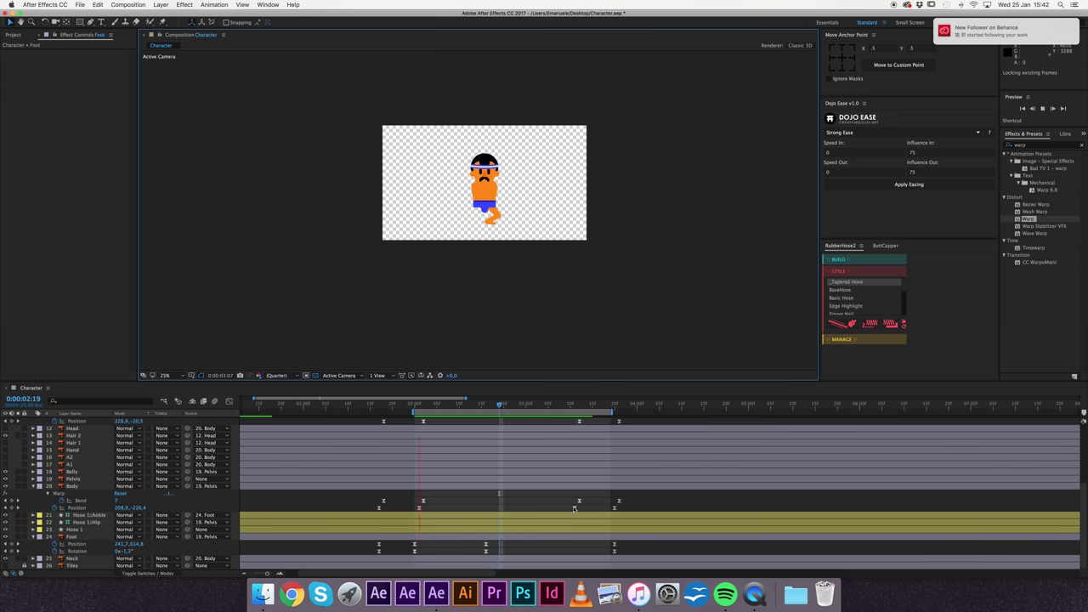
key("ctrl+z")
key("ctrl+c")
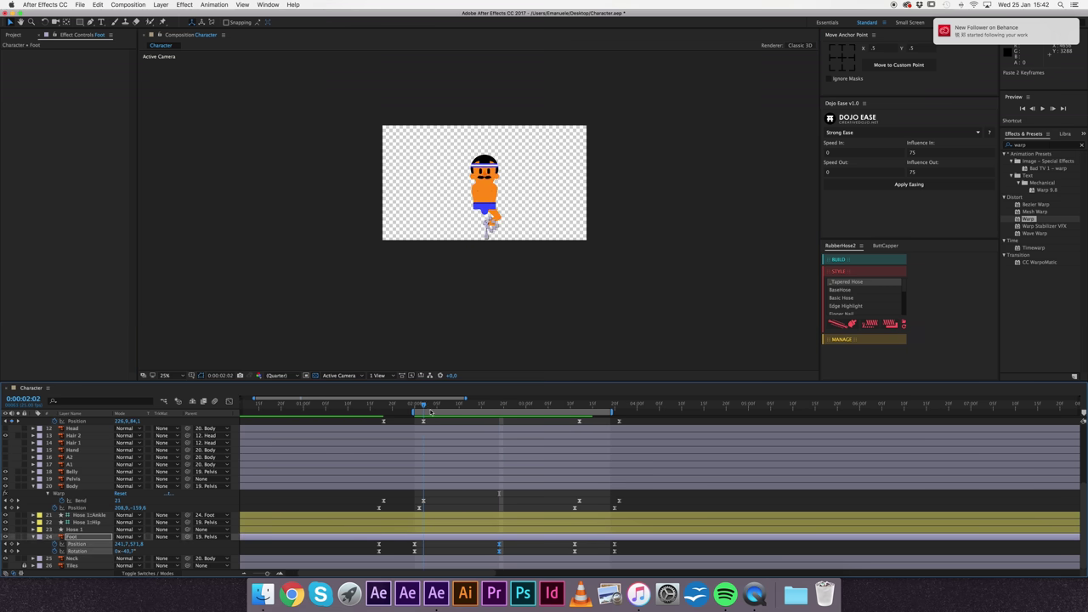
key("space")
mouse_move(504, 542)
left_mouse_down()
mouse_move(502, 558)
mouse_move(463, 547)
left_mouse_up()
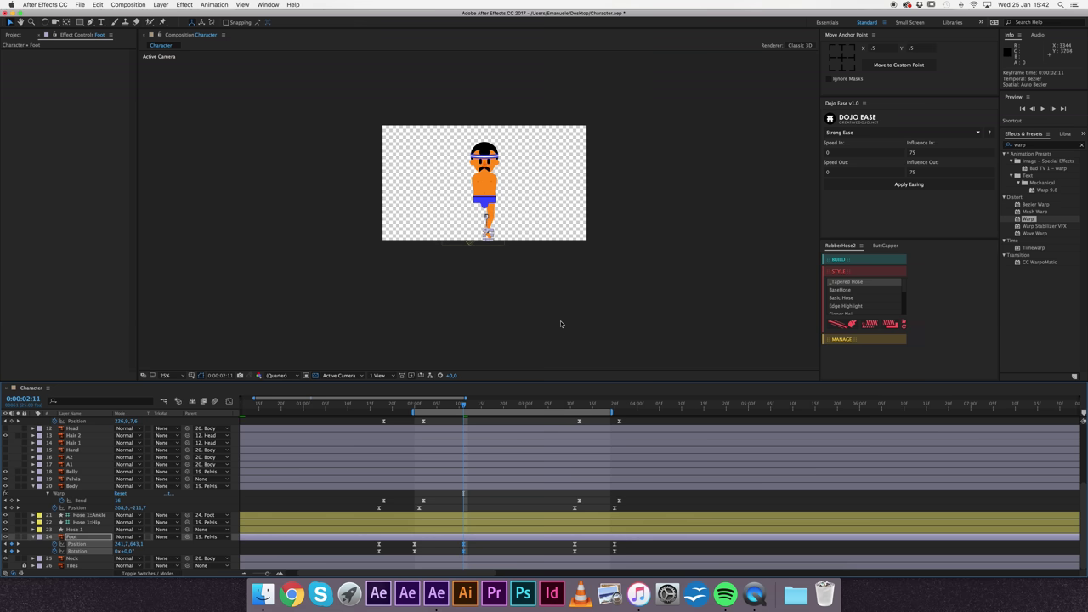
key("space")
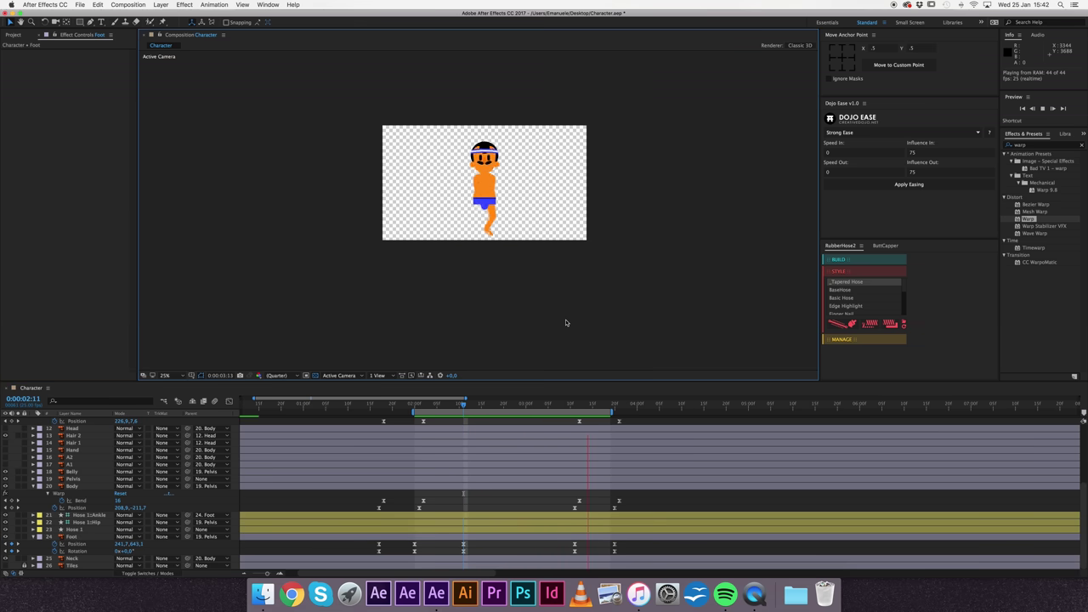
key("space")
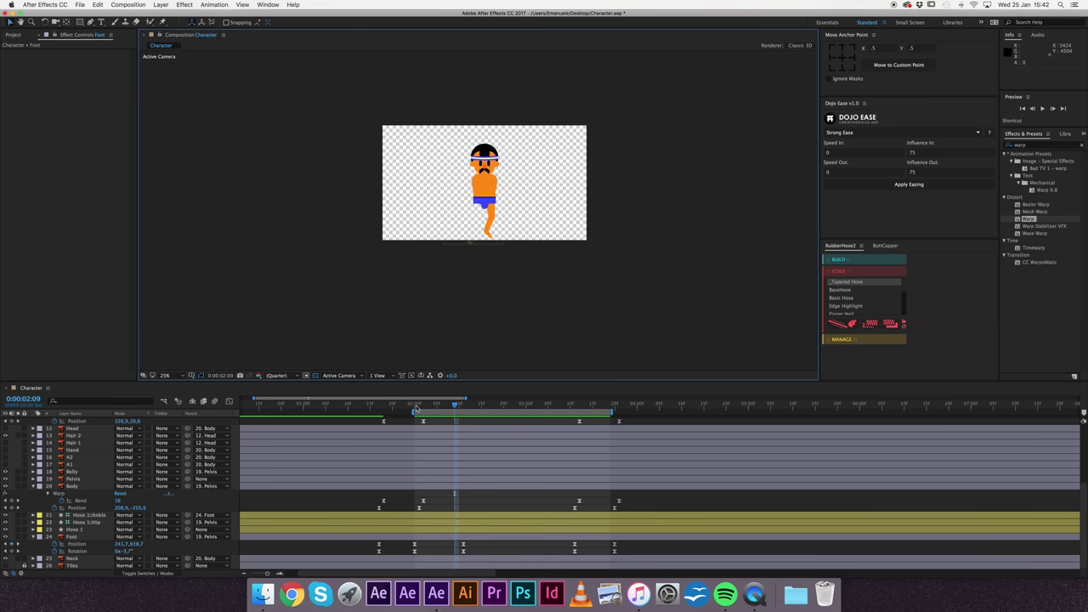
Step: Retime one foot keyframe to 2:08 and preview the second kick
left_click(451, 406)
left_click(463, 549)
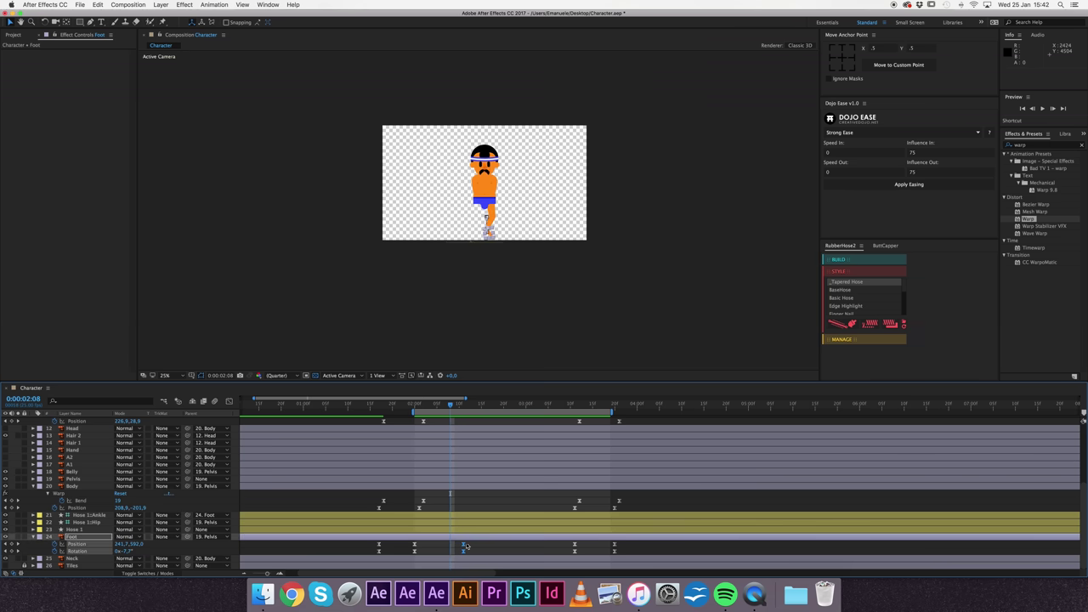
left_click_drag(464, 547, 451, 549)
left_click(497, 300)
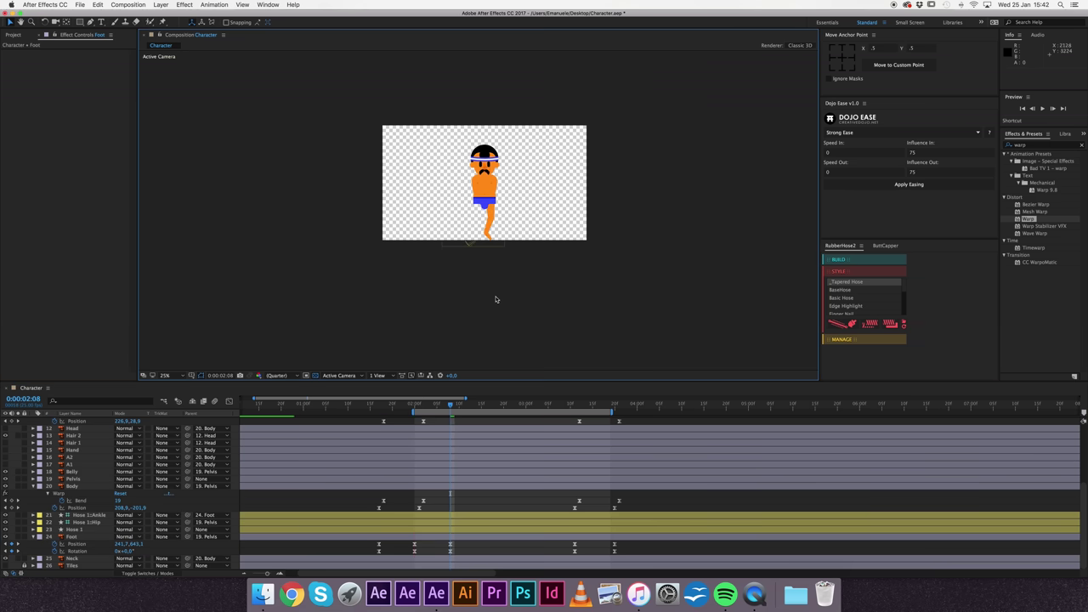
key("space")
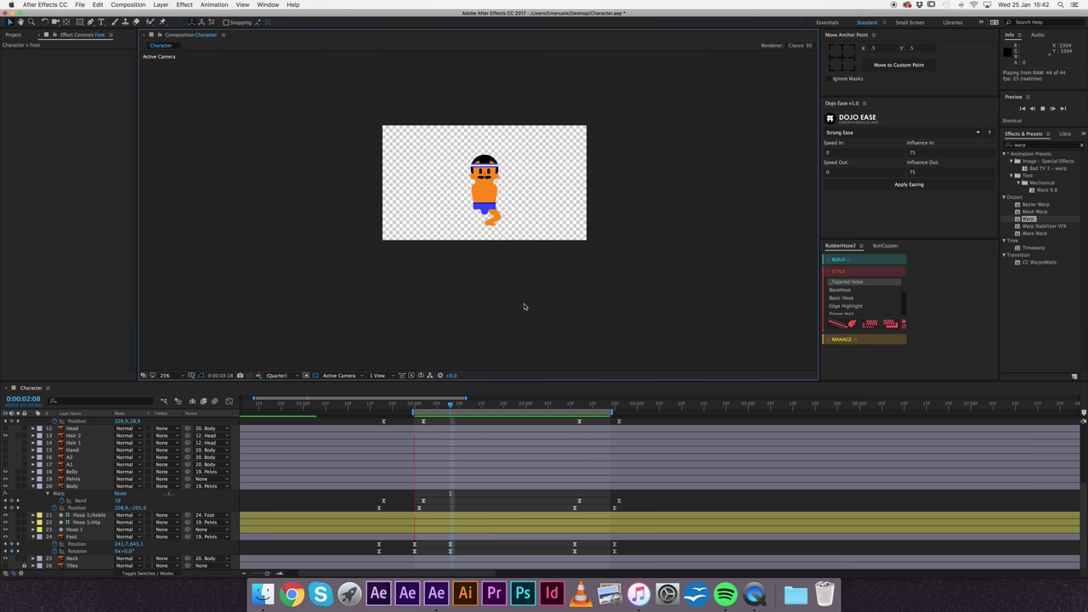
key("space")
Step: Rotate the foot about +20° near 3:06, then rotate and nudge it up-forward into the kick pose at 3:11
key("period")
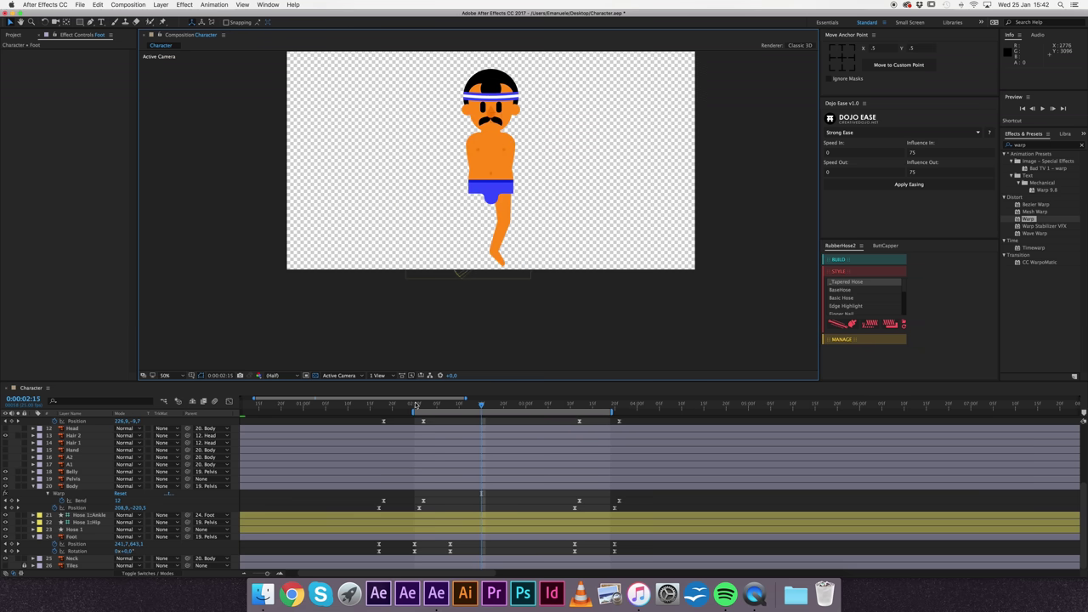
key("space")
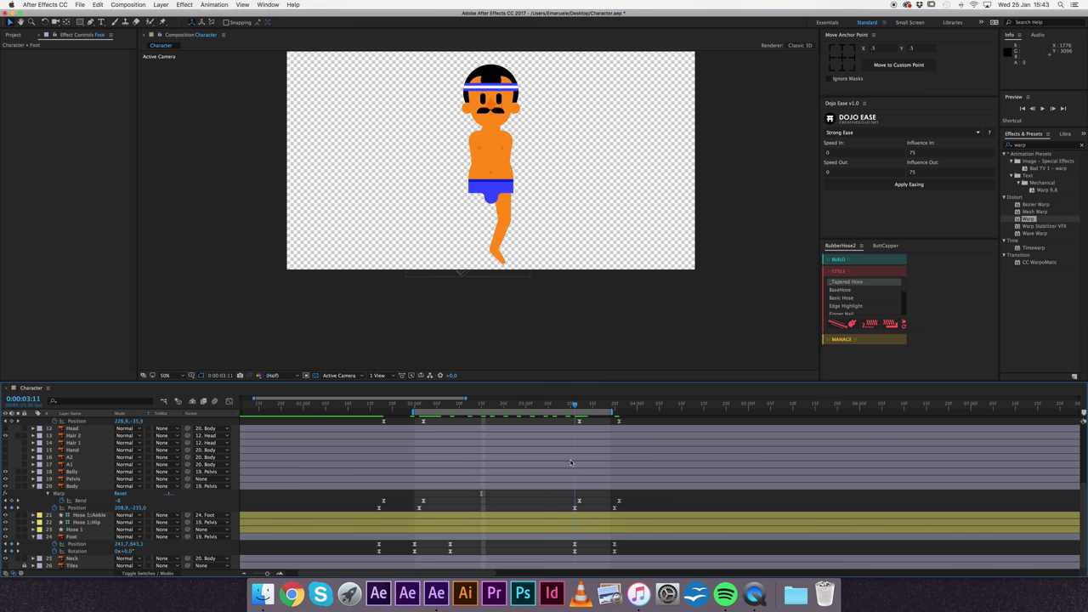
left_click(553, 546)
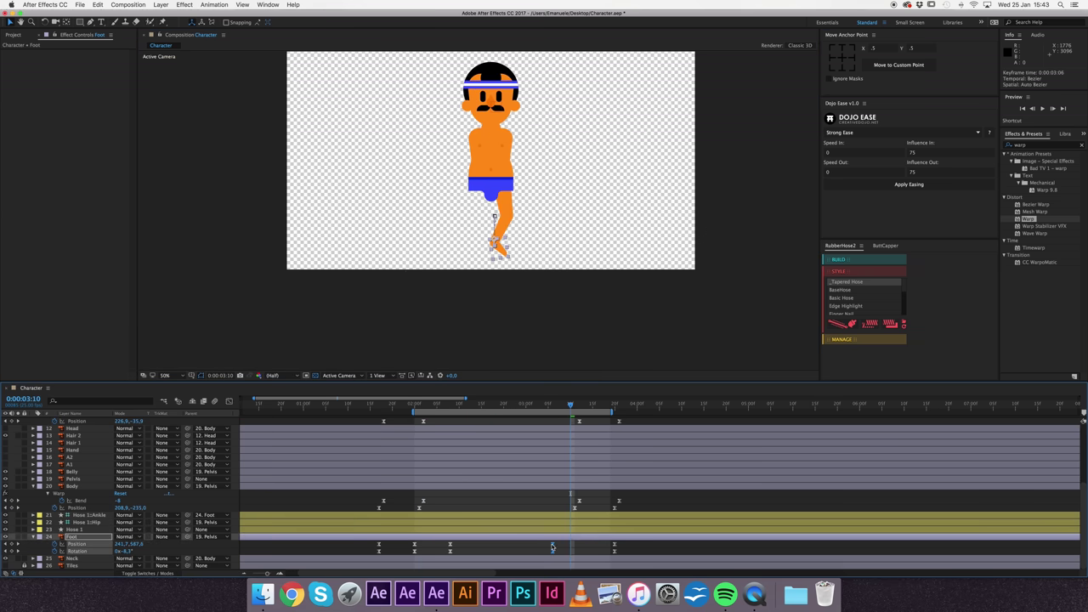
left_click_drag(126, 551, 132, 549)
left_click_drag(571, 404, 598, 432)
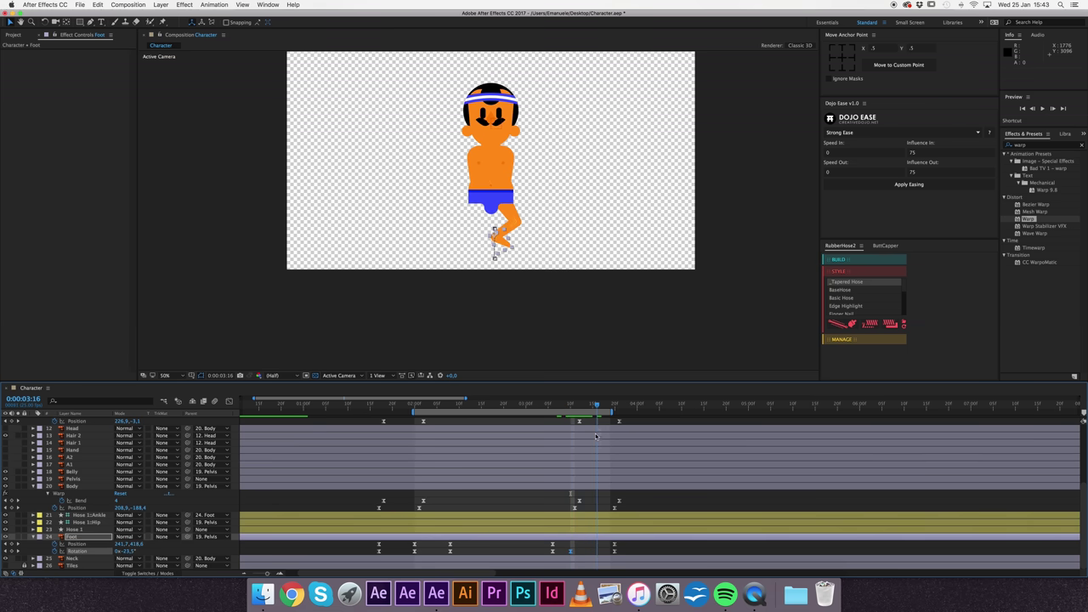
left_click_drag(127, 551, 153, 539)
key("shift+Right")
key("shift+Right")
key("shift+Right")
key("shift+Up")
key("shift+Up")
key("shift+Up")
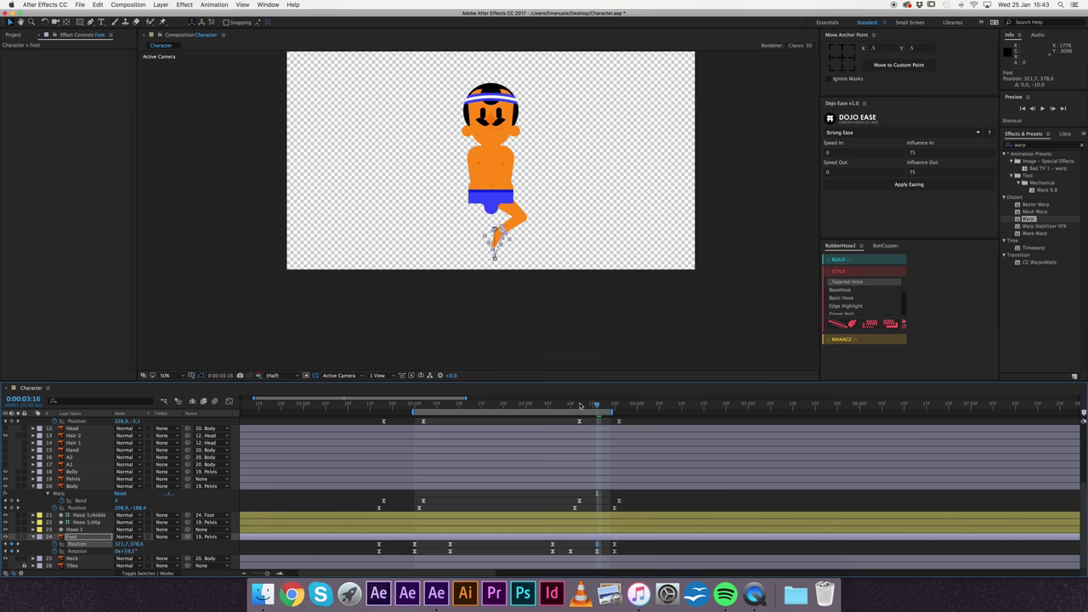
Step: Scrub and play back the kick at 25% view to compare the poses
left_click(549, 407)
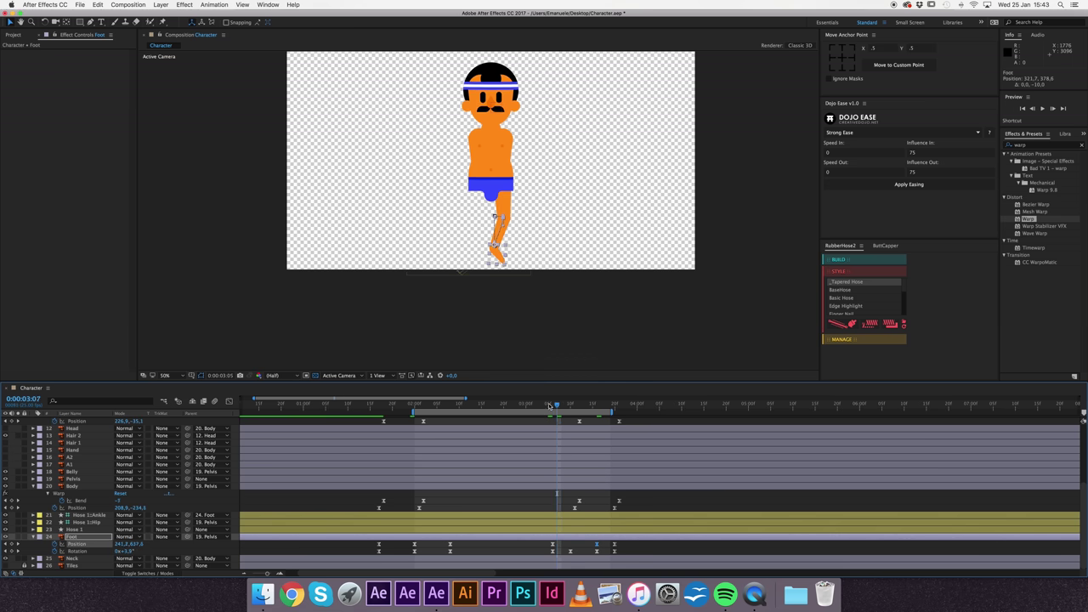
left_click_drag(552, 408, 593, 434)
key("space")
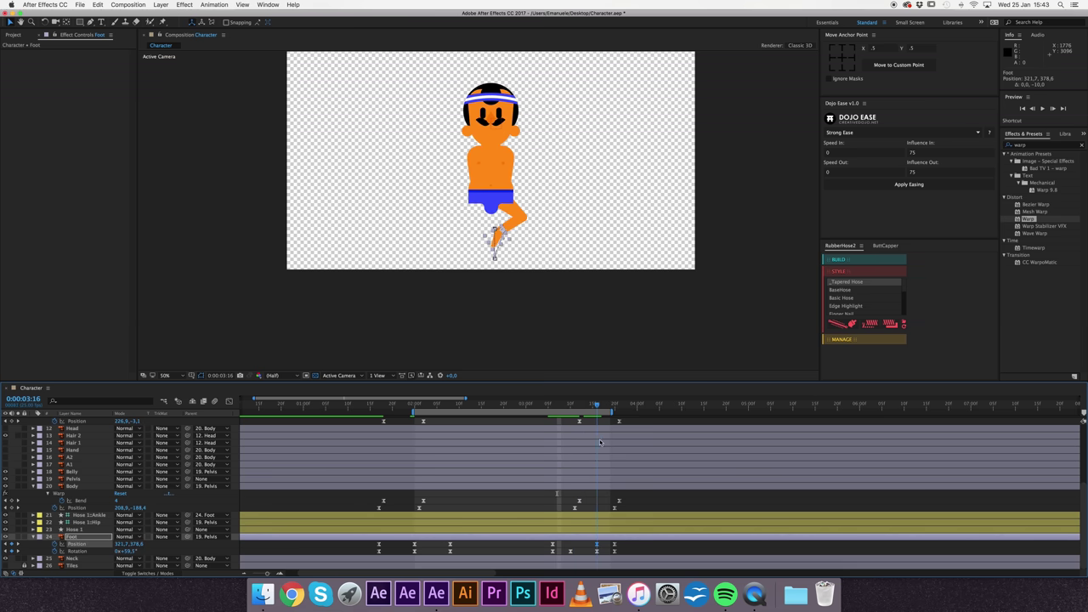
left_click(512, 333)
key("comma")
key("space")
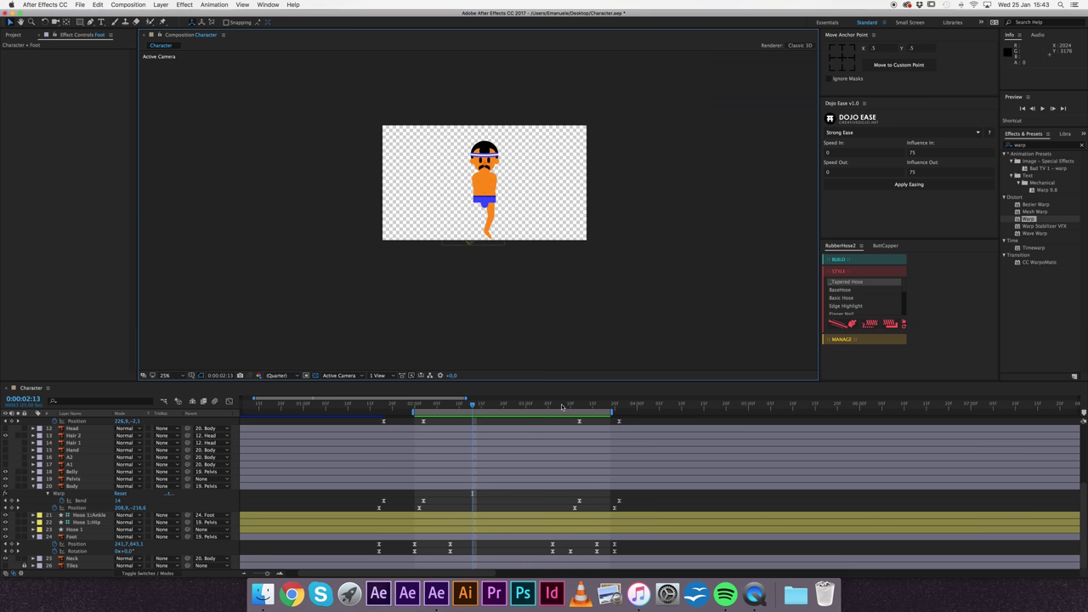
Step: Shift the foot keyframes slightly earlier and copy the Position and Rotation keys at 3:18
left_click(487, 223)
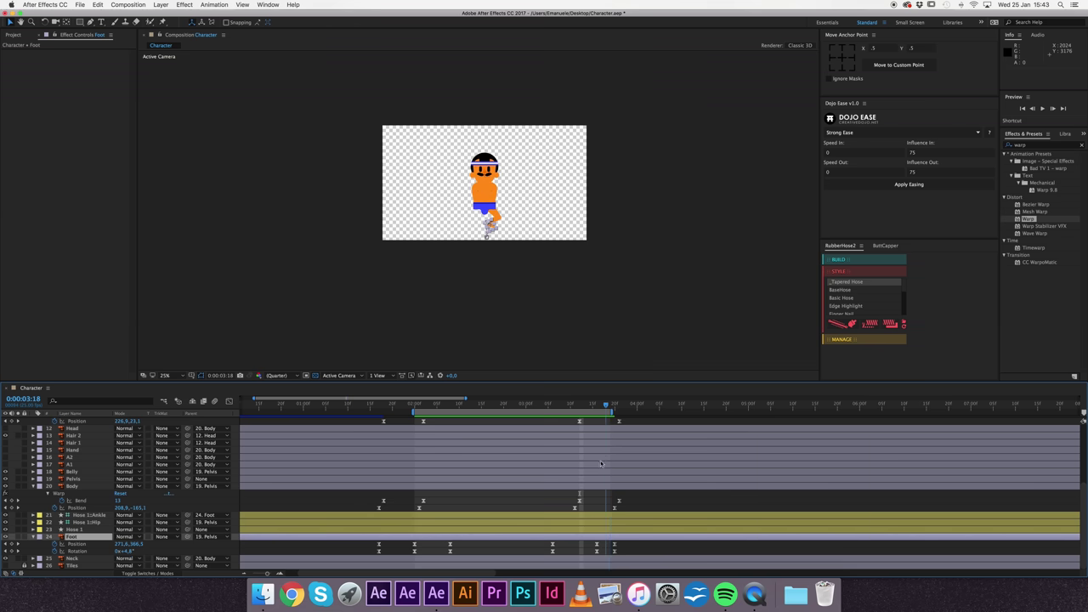
left_click_drag(601, 480, 606, 480)
left_click_drag(597, 551, 587, 555)
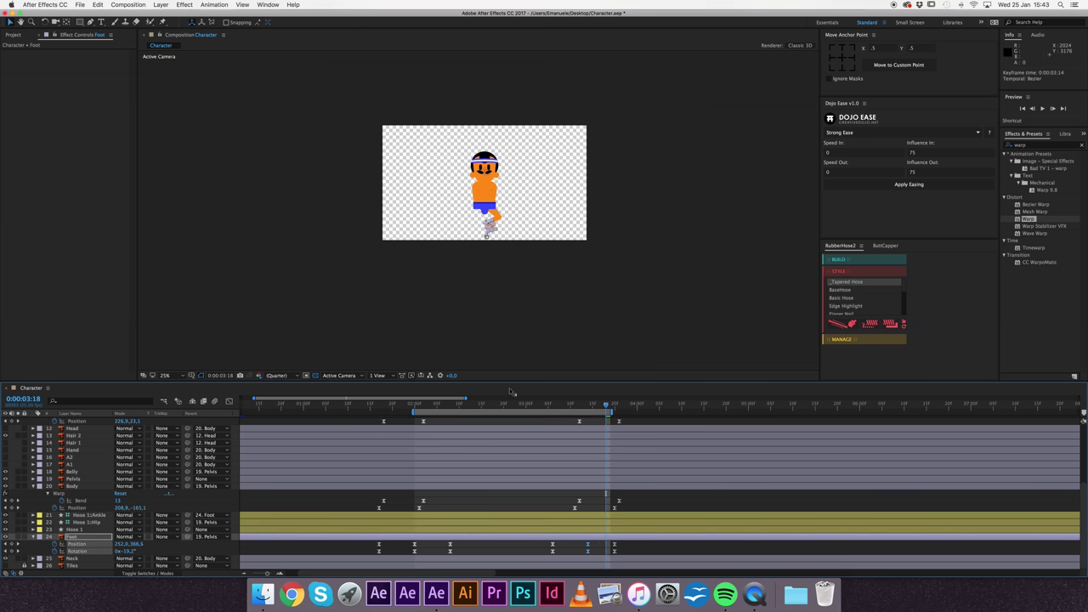
left_click(535, 335)
left_click_drag(551, 407, 604, 453)
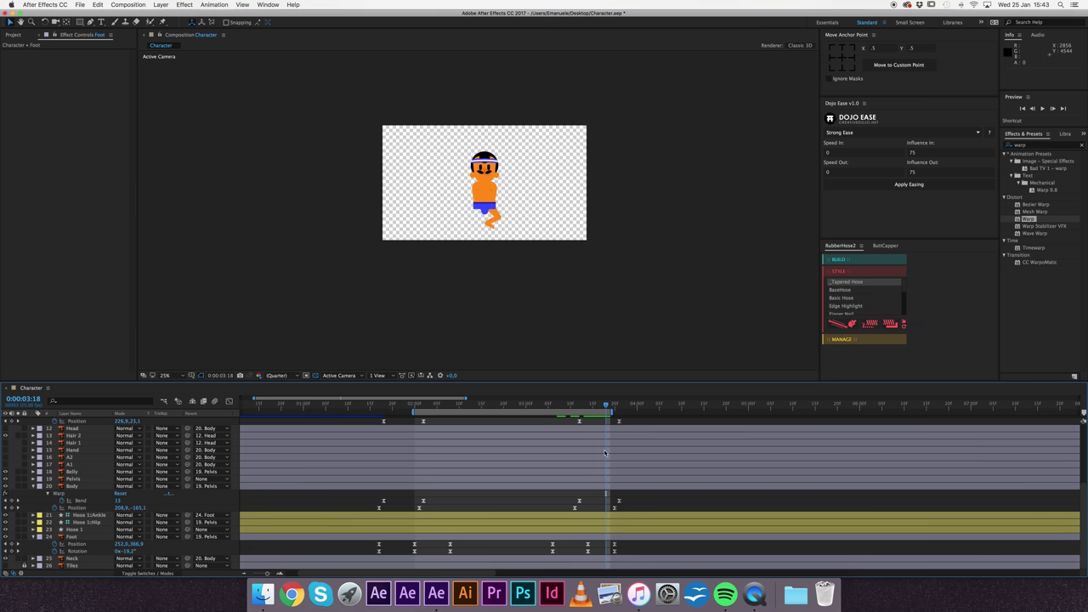
mouse_move(600, 456)
left_mouse_down()
mouse_move(613, 474)
mouse_move(602, 476)
left_mouse_up()
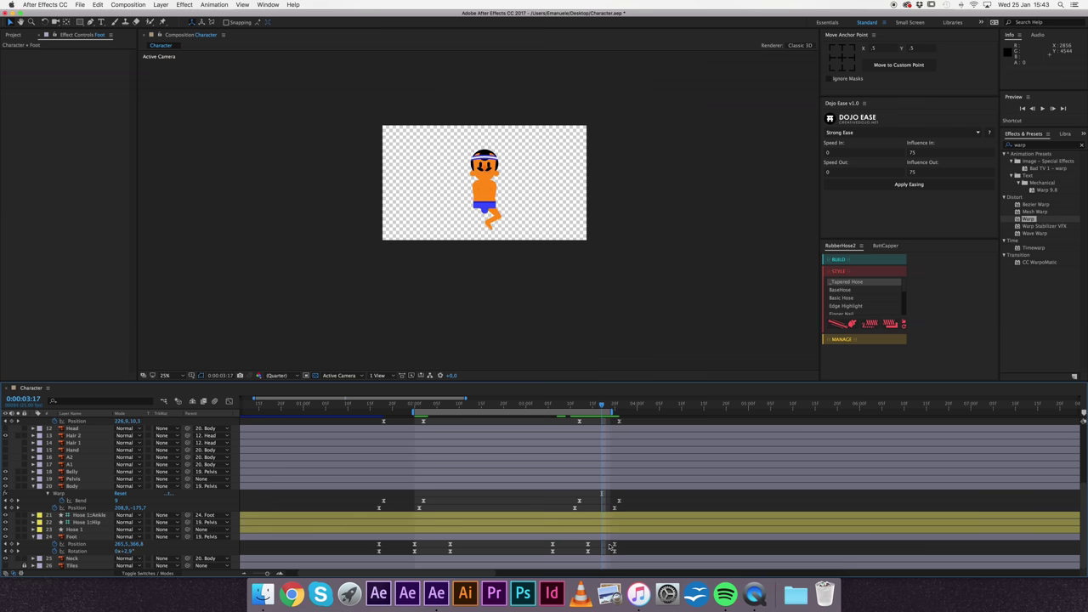
left_click_drag(607, 540, 621, 555)
key("super+c")
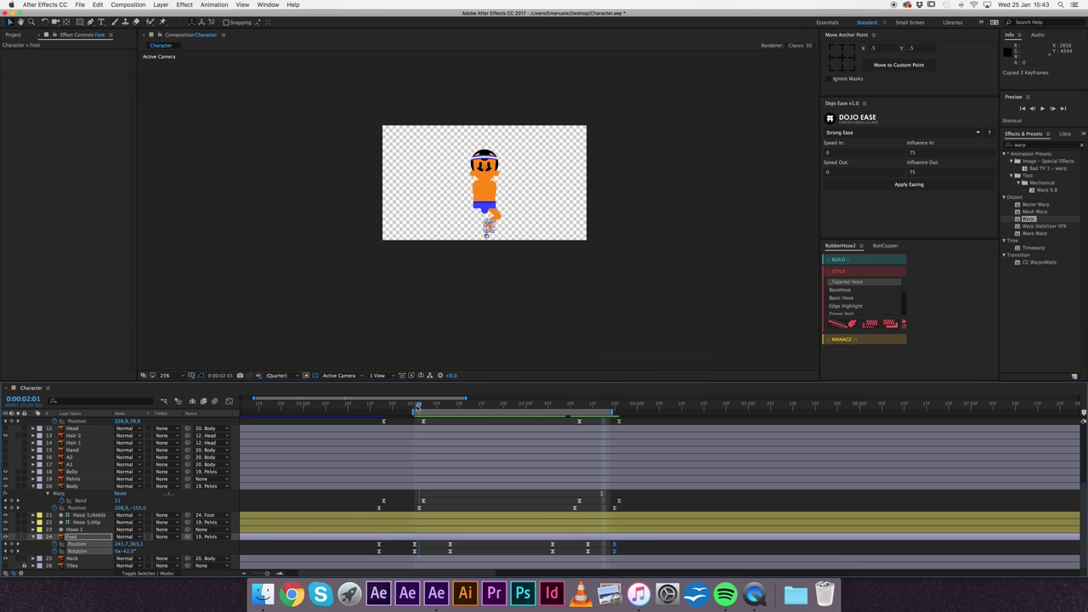
Step: At 2:01, rotate the foot back to about -54° and preview the kick
left_click_drag(418, 406, 414, 406)
left_click(391, 313)
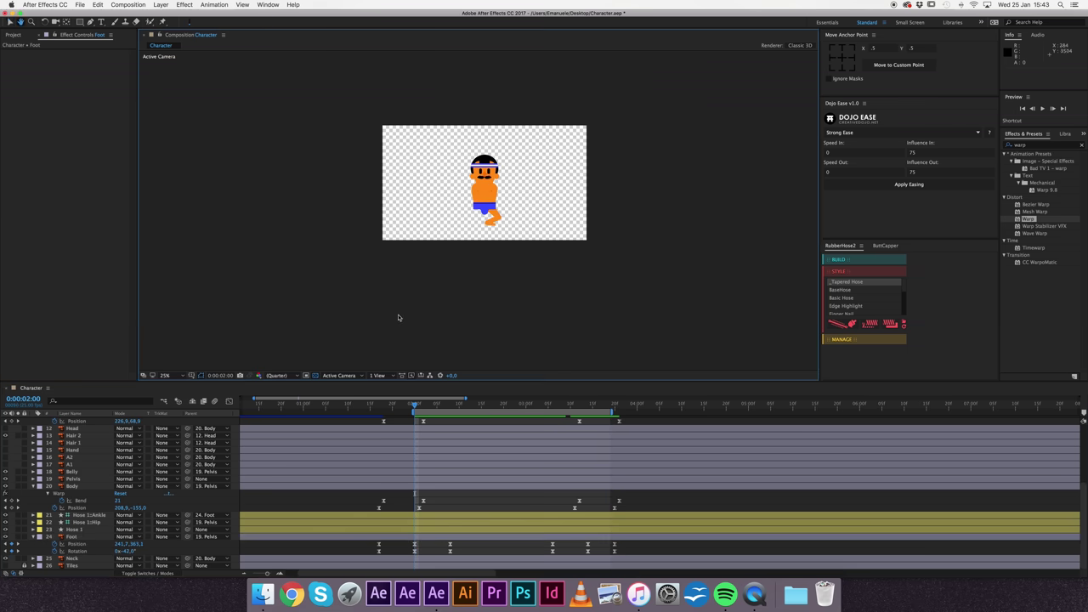
key("space")
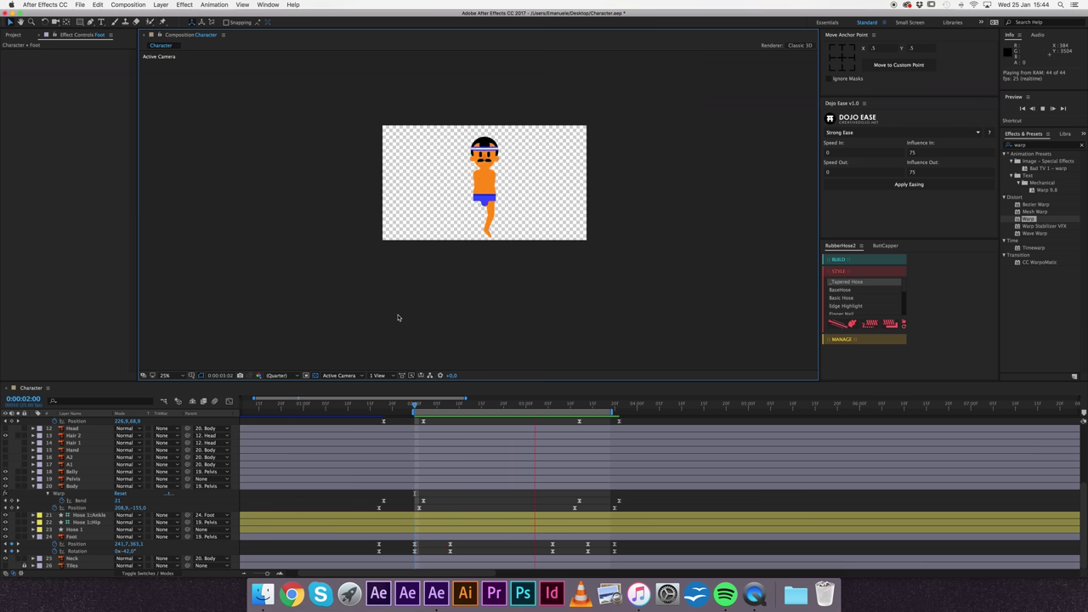
left_click_drag(419, 408, 512, 413)
mouse_move(540, 449)
left_mouse_down()
mouse_move(601, 470)
mouse_move(435, 478)
left_mouse_up()
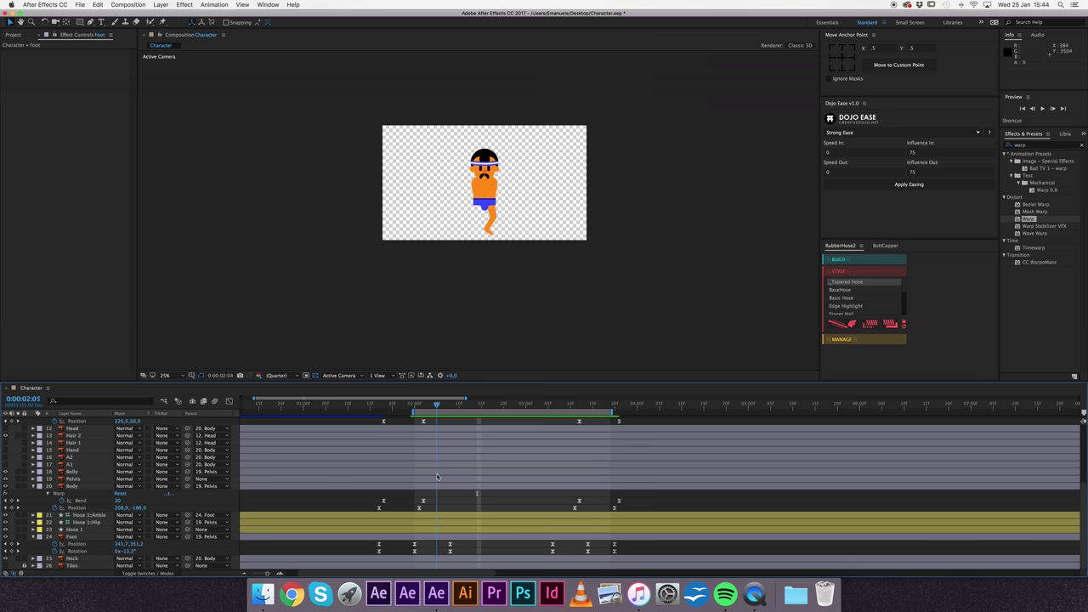
left_click(86, 540)
left_click_drag(127, 551, 125, 556)
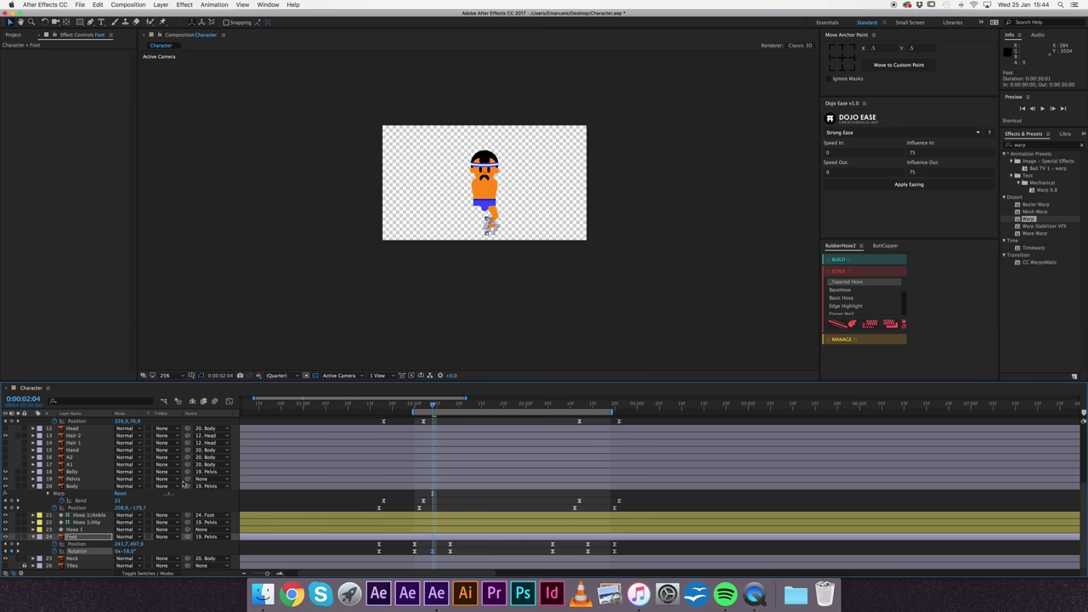
left_click(432, 289)
key("space")
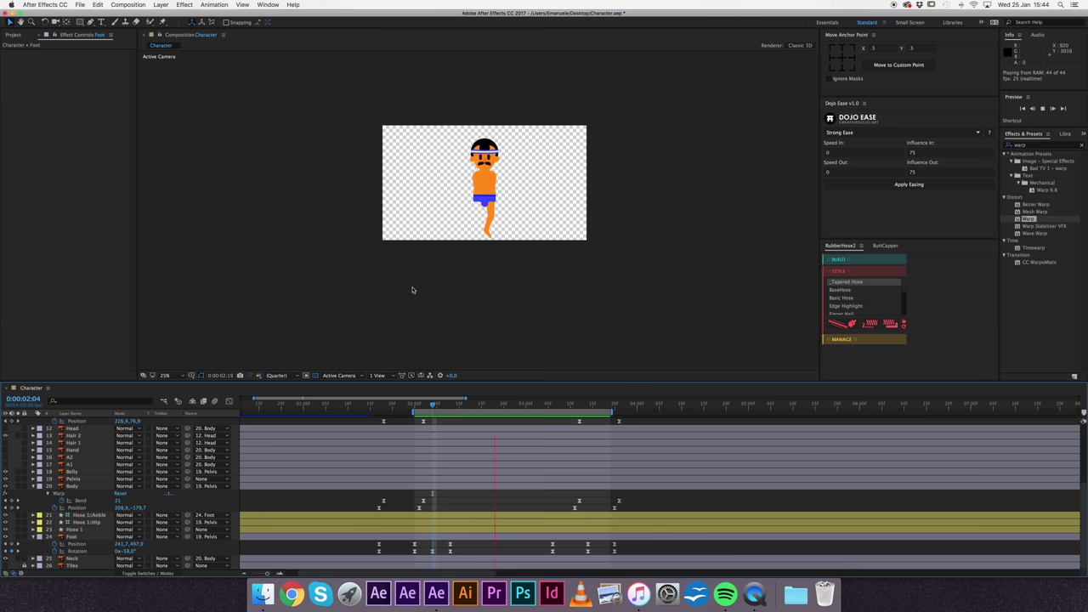
key("space")
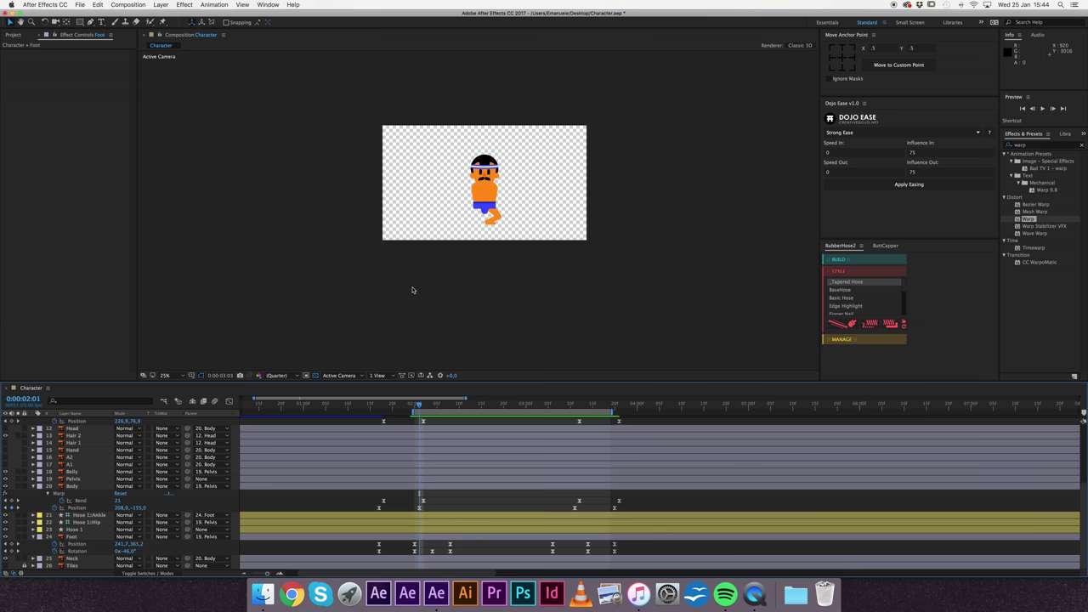
Step: Nudge the foot keyframes at 2:01 slightly later after another preview
left_click_drag(447, 557, 459, 558)
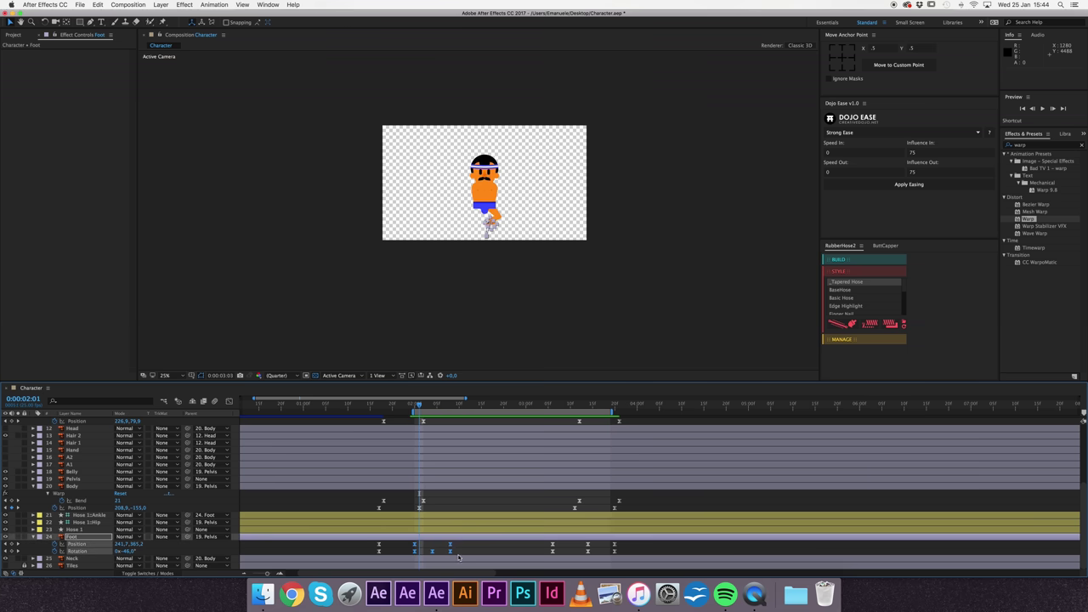
left_click(216, 500)
key("space")
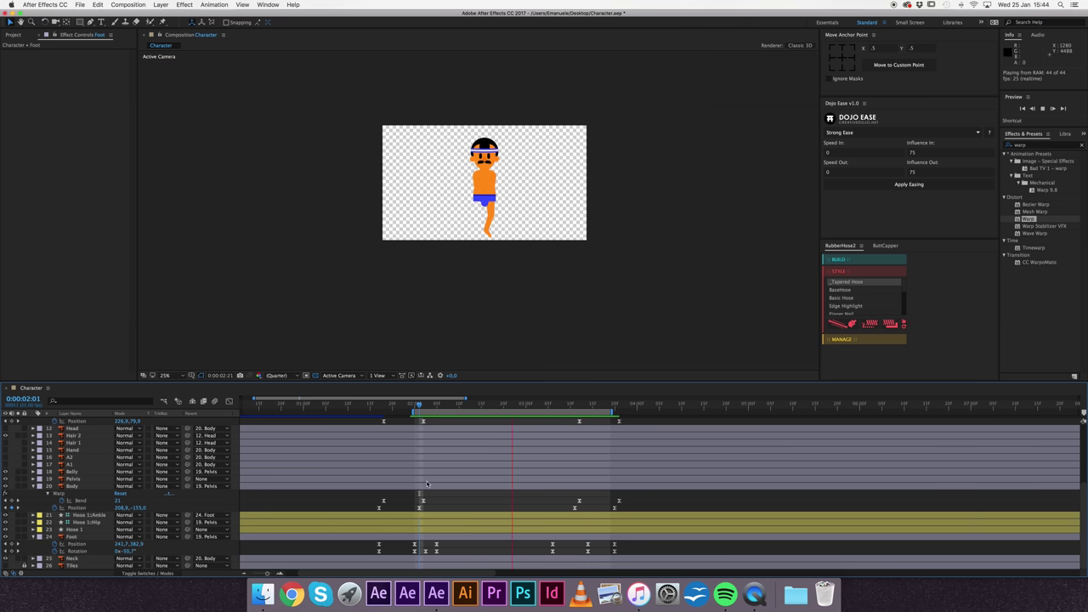
key("space")
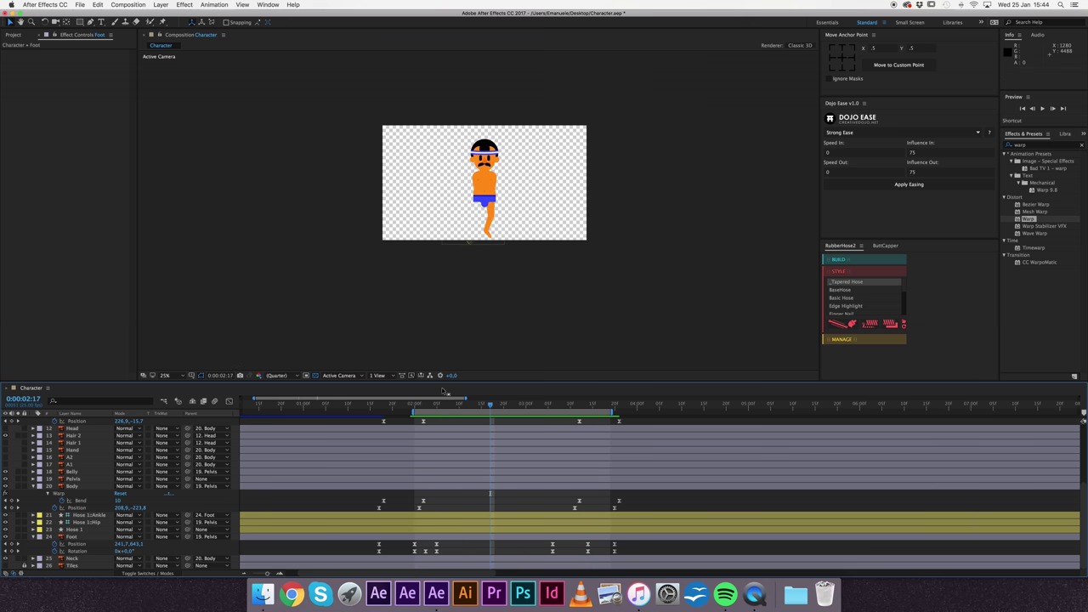
left_click(422, 410)
left_click(414, 544)
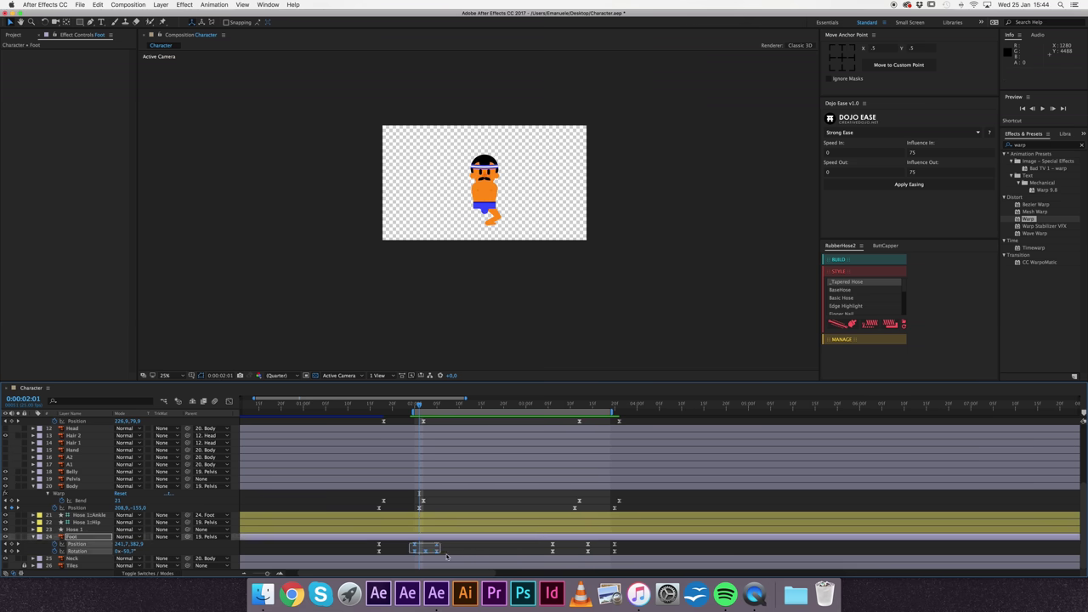
left_click_drag(437, 551, 443, 551)
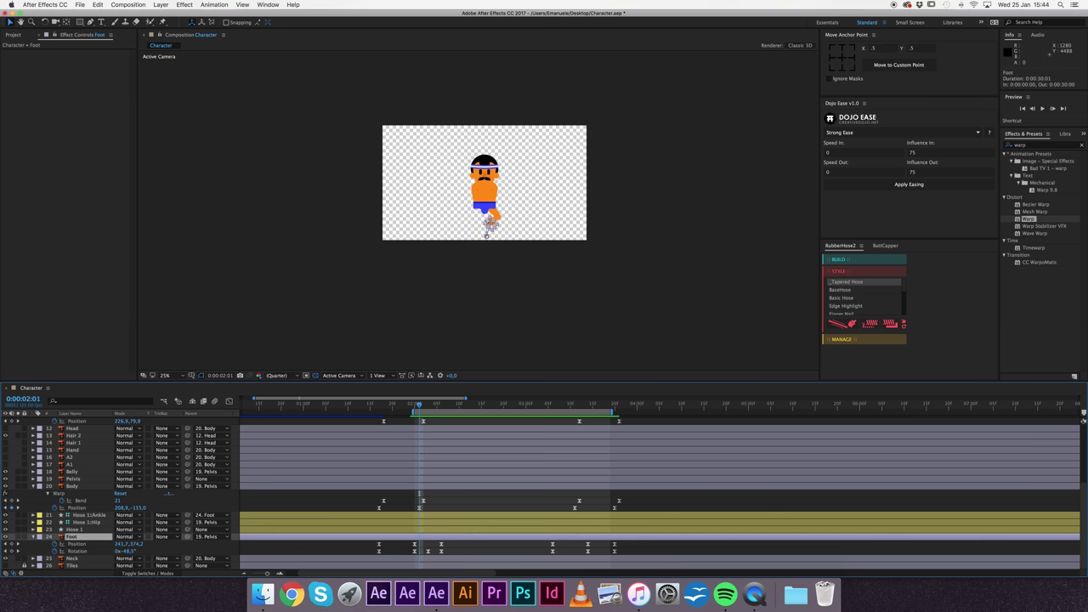
Step: With Foot soloed at 200% zoom, place puppet pins on the foot with the Puppet Pin tool
key("slash")
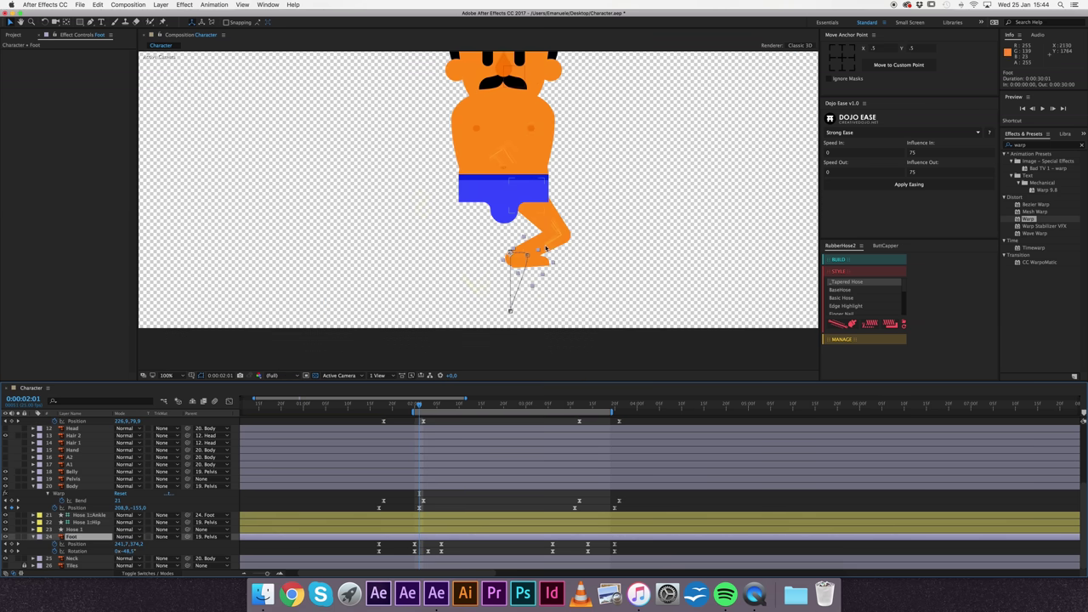
left_click(162, 21)
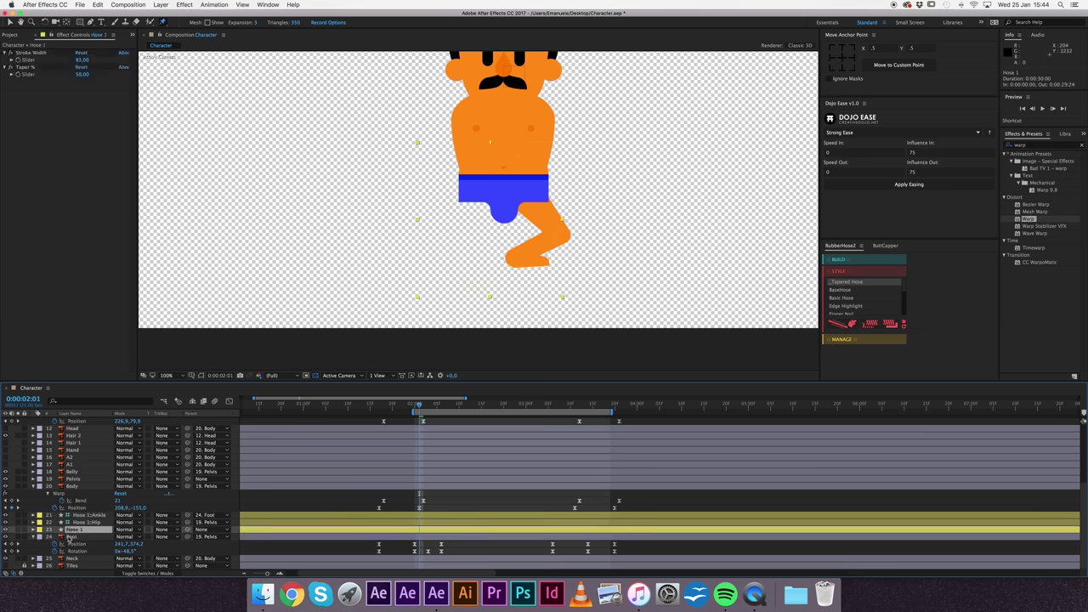
key("period")
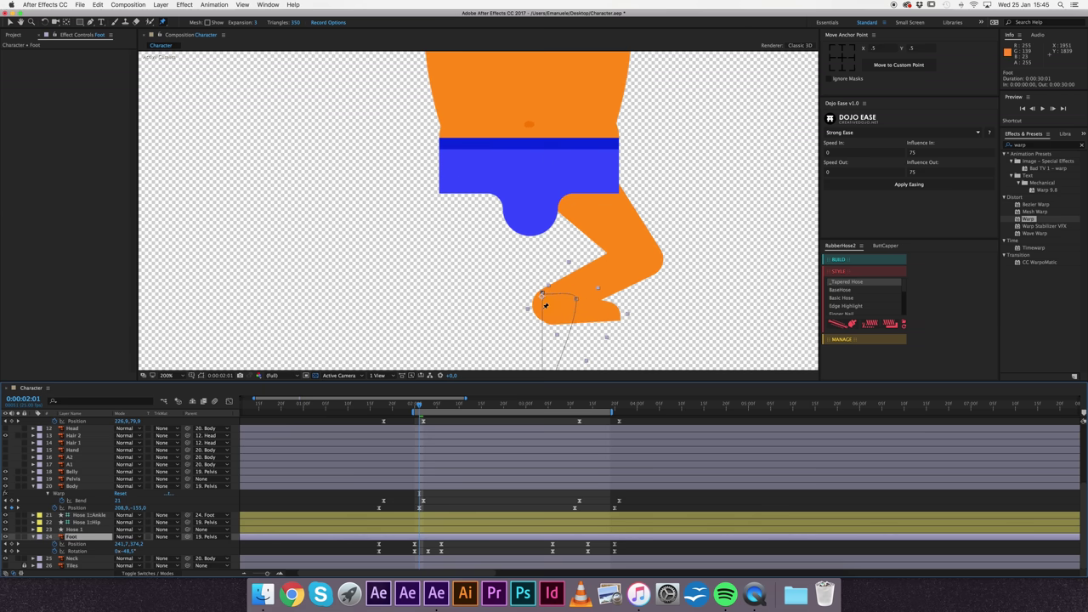
left_click(18, 537)
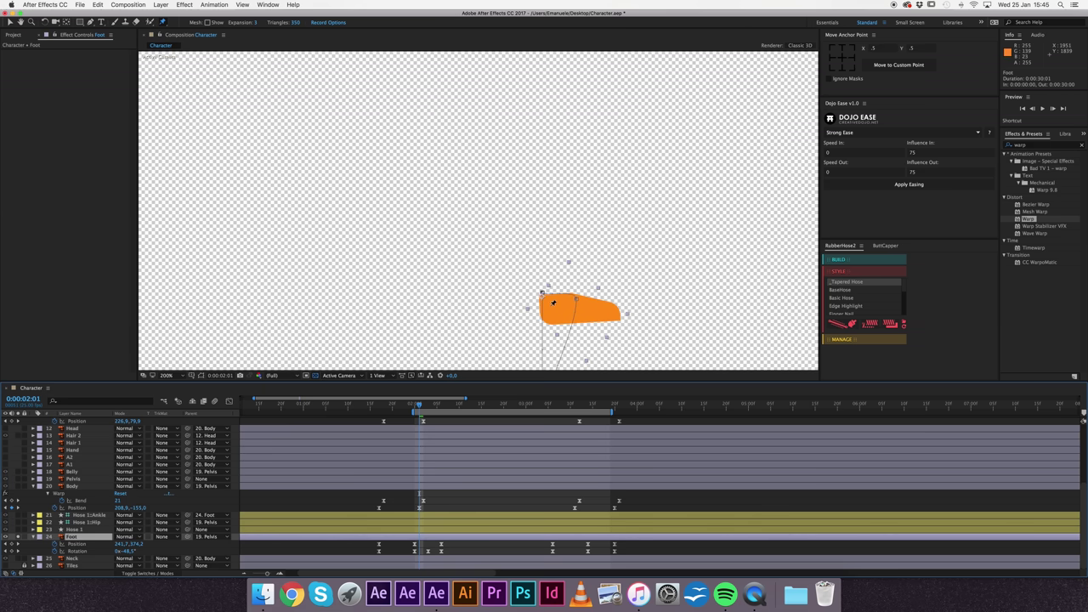
left_click(575, 308)
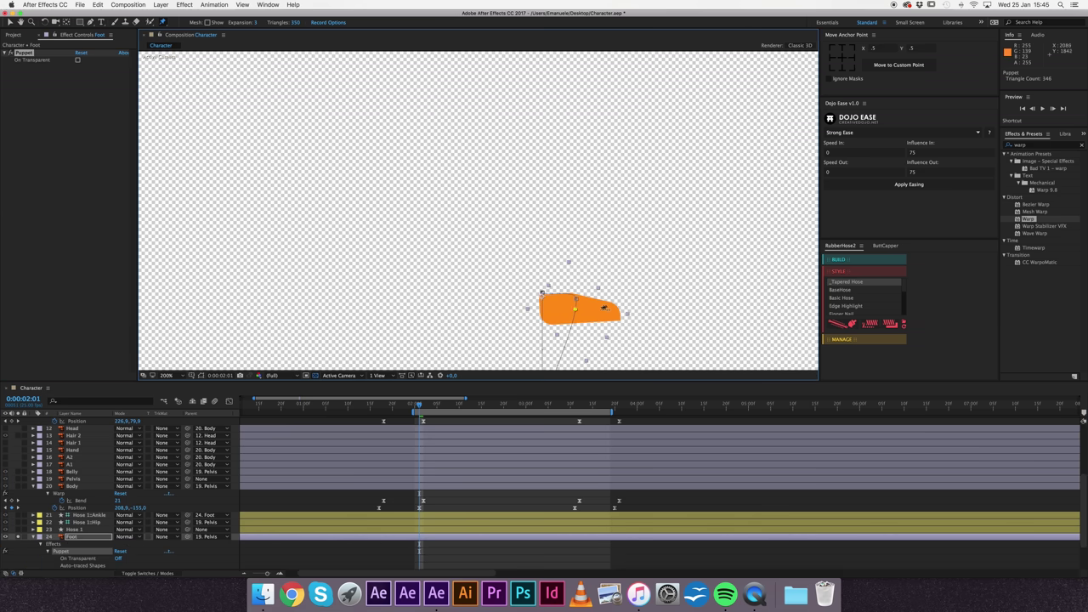
left_click(608, 310)
left_click(17, 538)
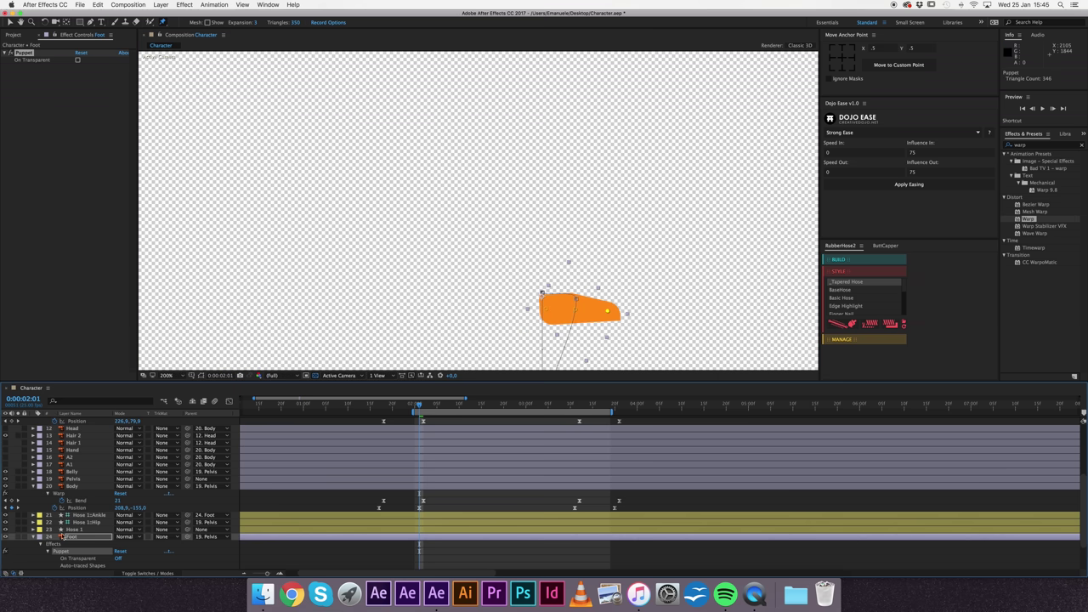
Step: Reveal the foot's puppet pin keyframes with U, select them, and move to 2:04
scroll(384, 521, "down", 3)
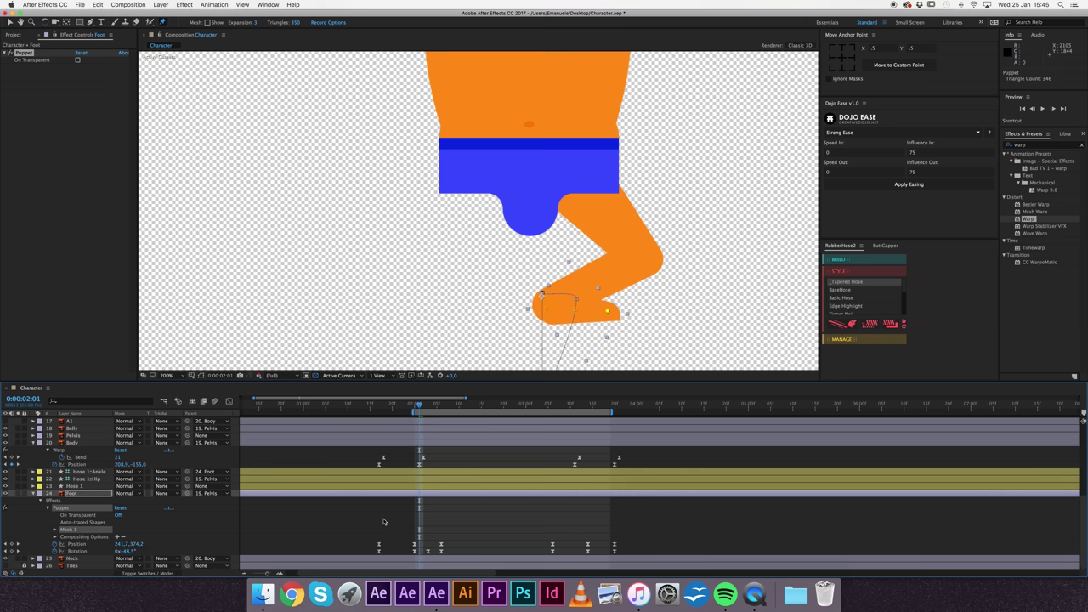
key("u")
left_click_drag(412, 501, 423, 539)
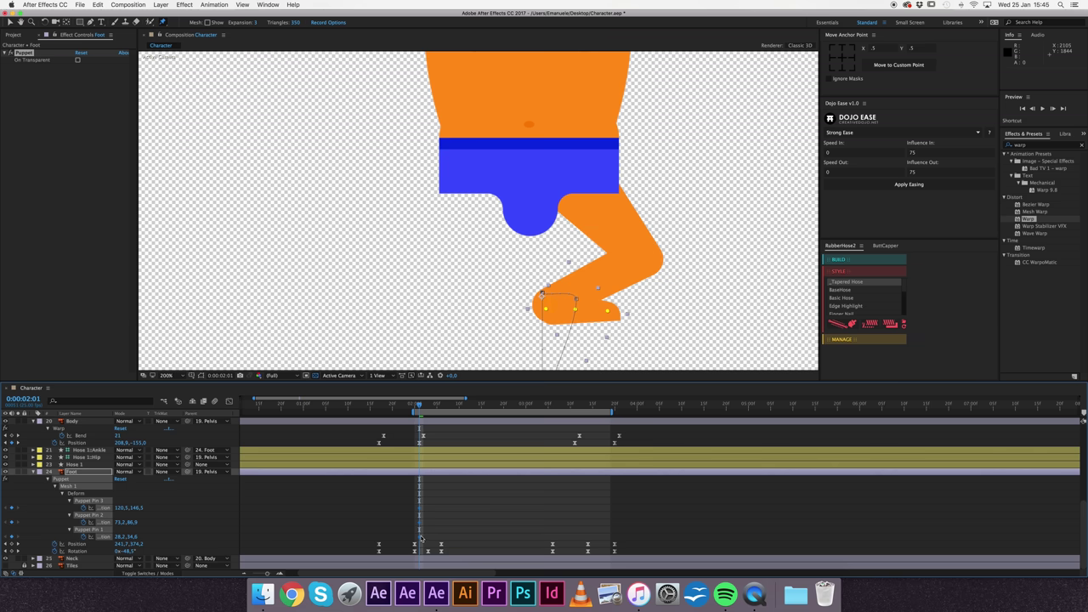
left_click_drag(425, 407, 433, 407)
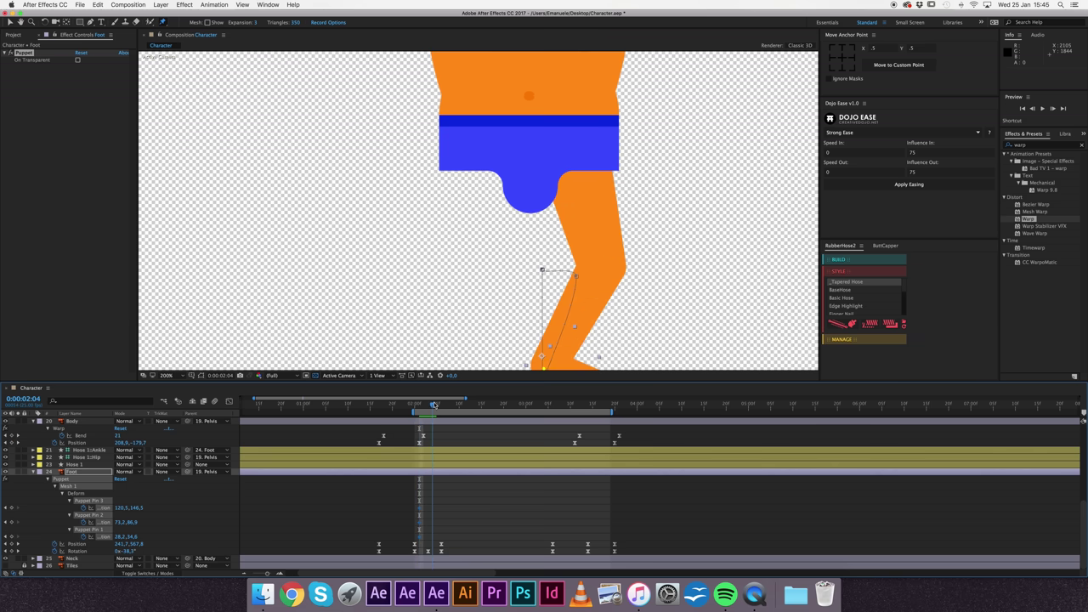
key("comma")
Step: Pull the toe pin to bend the foot, then paste the Puppet Pin 3 keyframe at 2:07
key("v")
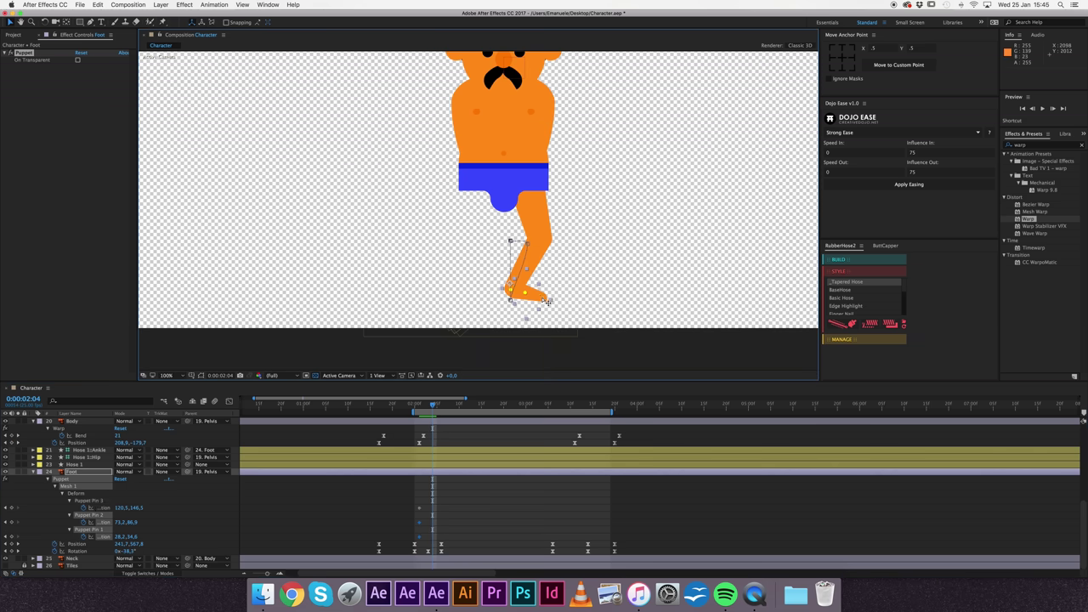
left_click_drag(542, 296, 547, 295)
key("Page_Up")
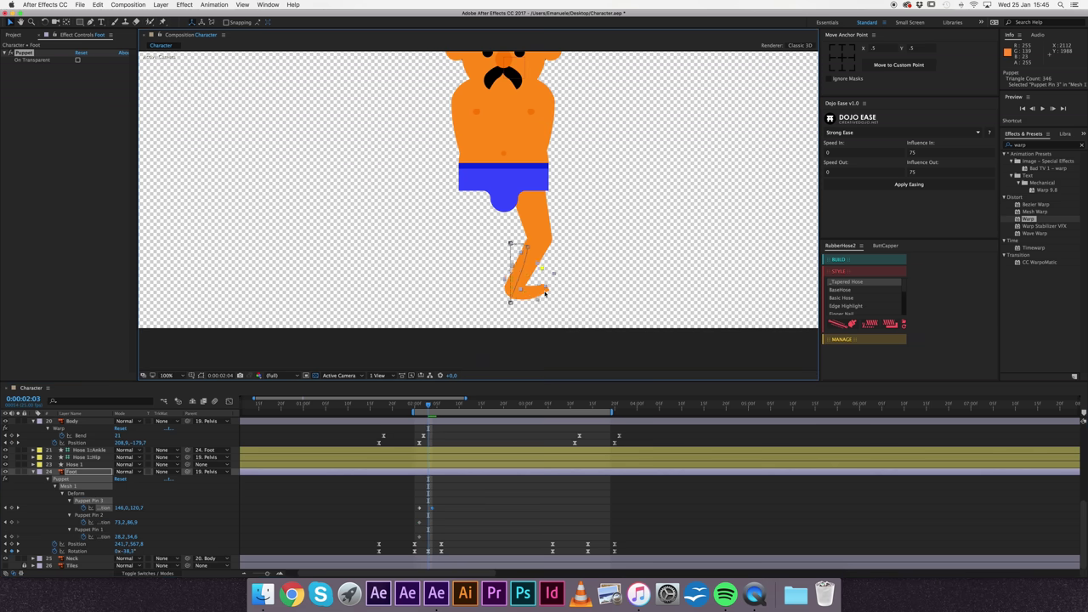
key("Page_Up")
key("Page_Down")
key("Page_Down")
key("Page_Down")
key("Page_Down")
key("Page_Down")
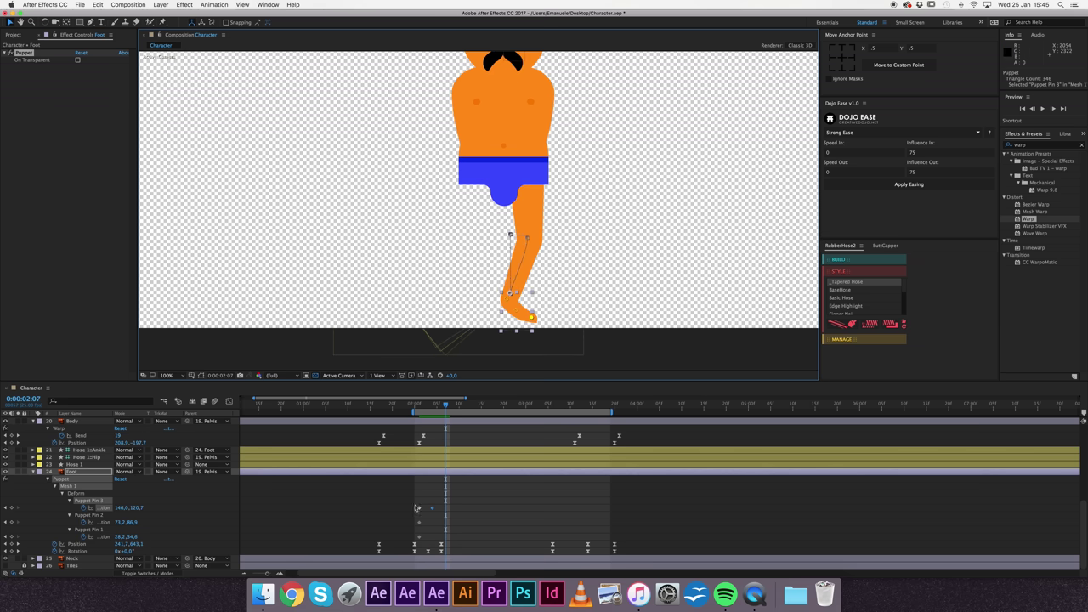
left_click(418, 508)
key("ctrl+c")
key("ctrl+v")
Step: Easy Ease the two Puppet Pin 3 keyframes, paste again at 3:06, and preview
left_click_drag(414, 505, 451, 512)
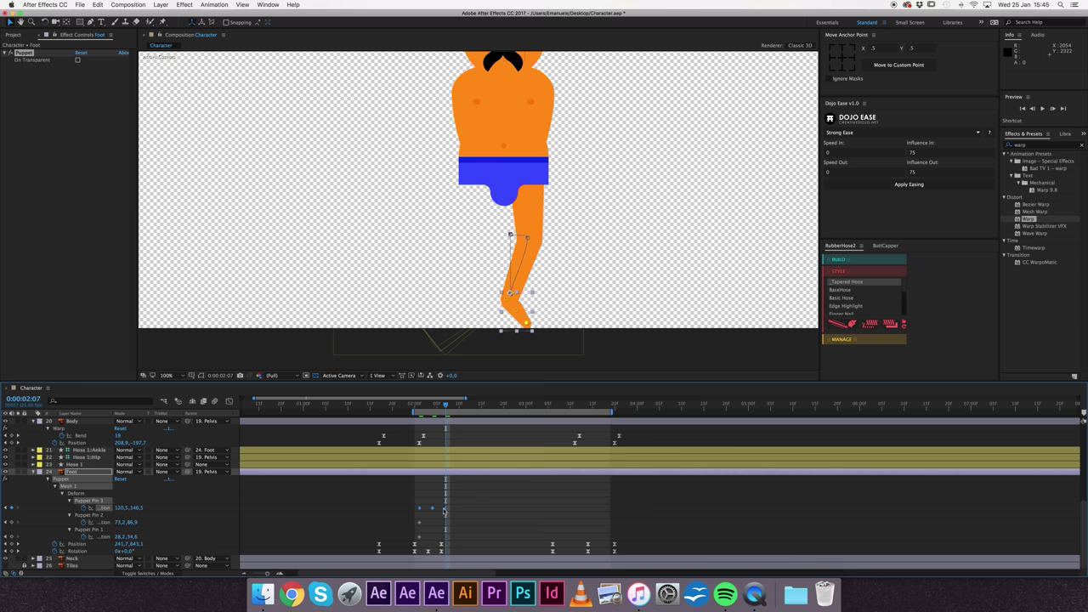
right_click(445, 511)
mouse_move(502, 569)
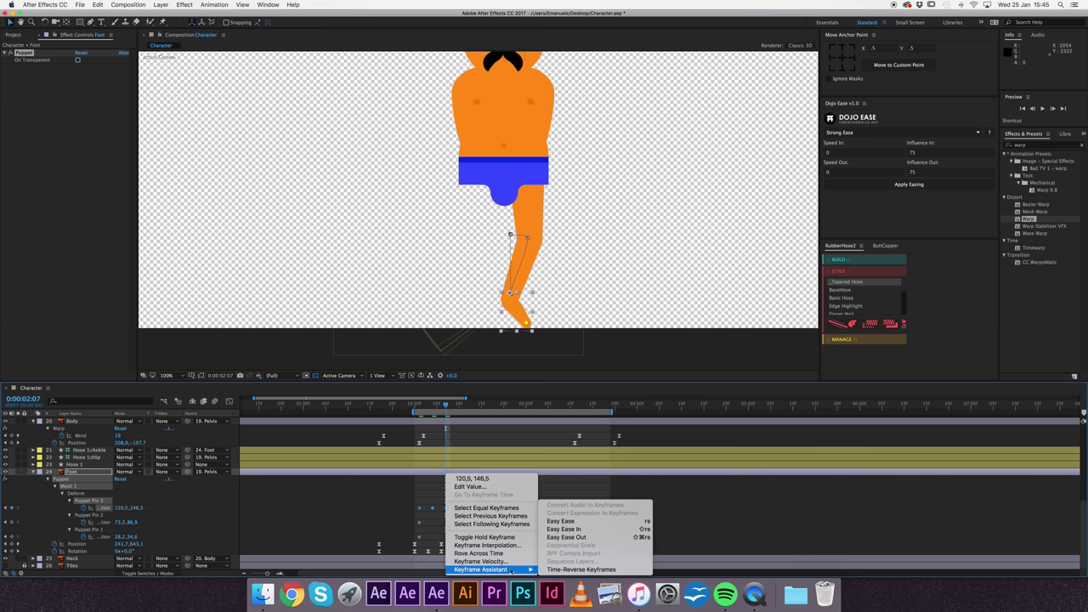
left_click(603, 522)
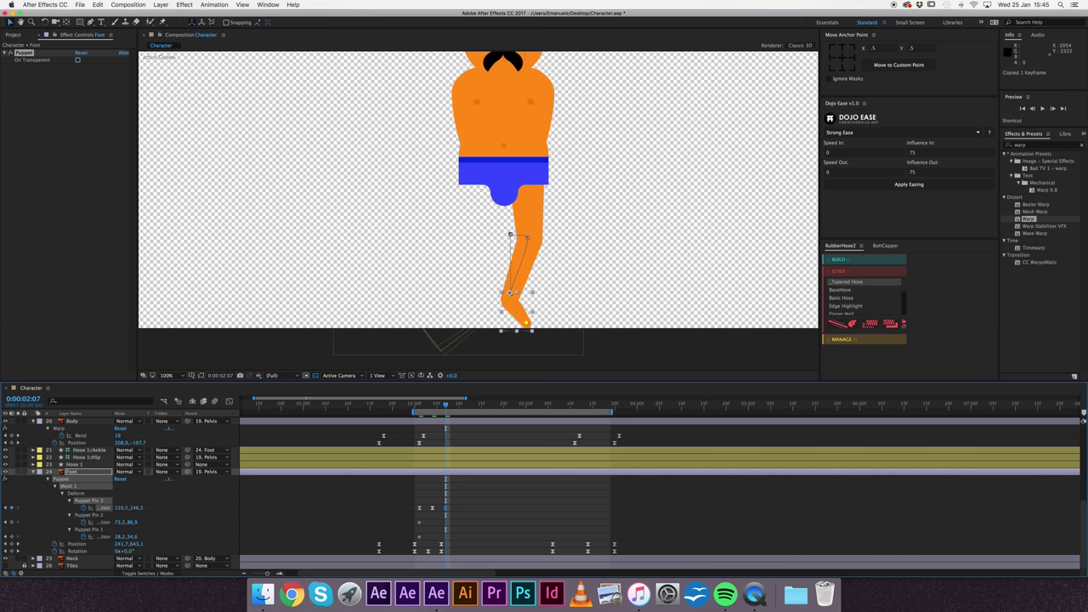
left_click(553, 405)
key("super+v")
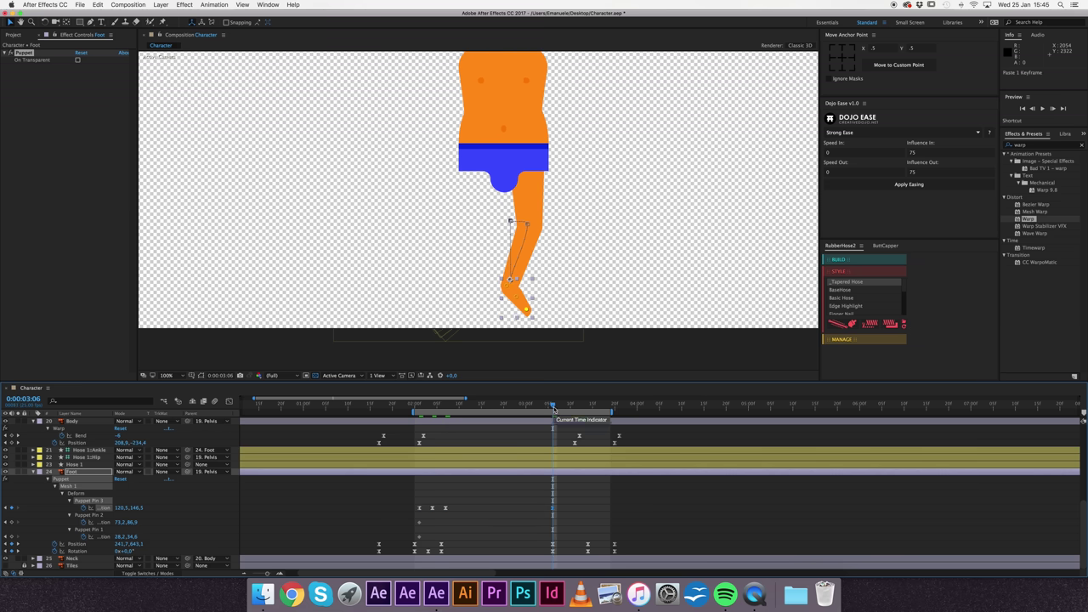
key("space")
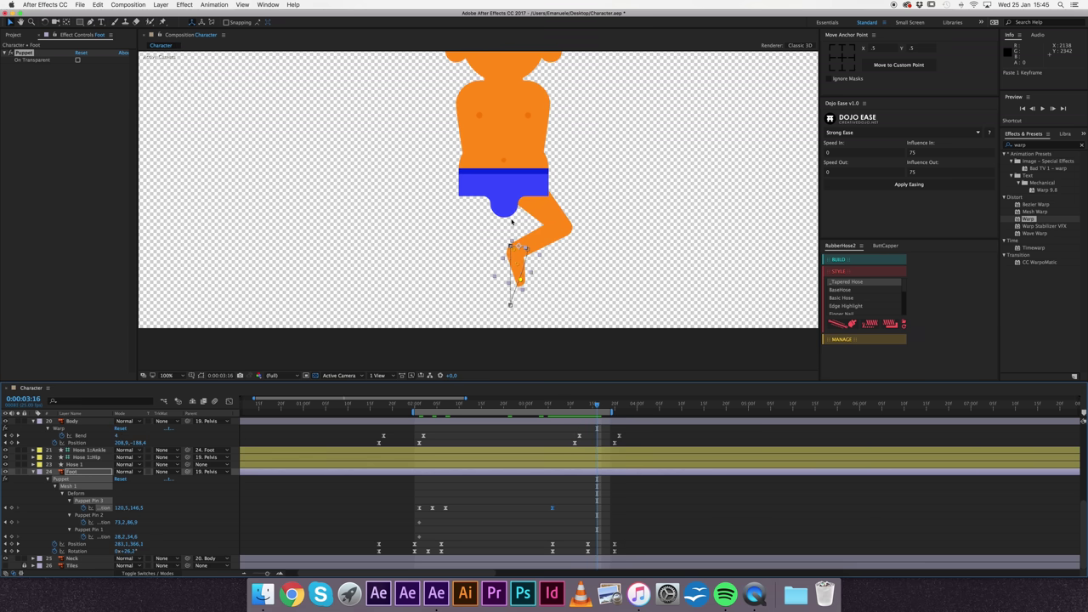
Step: Bend the foot pin again, copy the Pin 3 keyframe at 3:18, and paste it at 2:01
left_click_drag(520, 281, 522, 289)
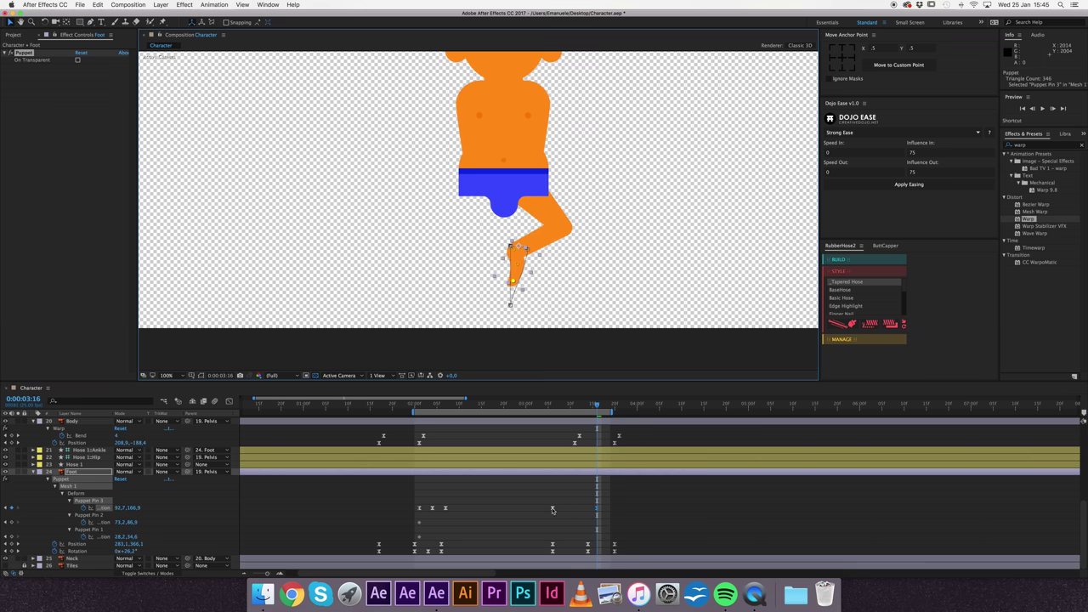
left_click(577, 407)
left_click_drag(581, 413, 613, 424)
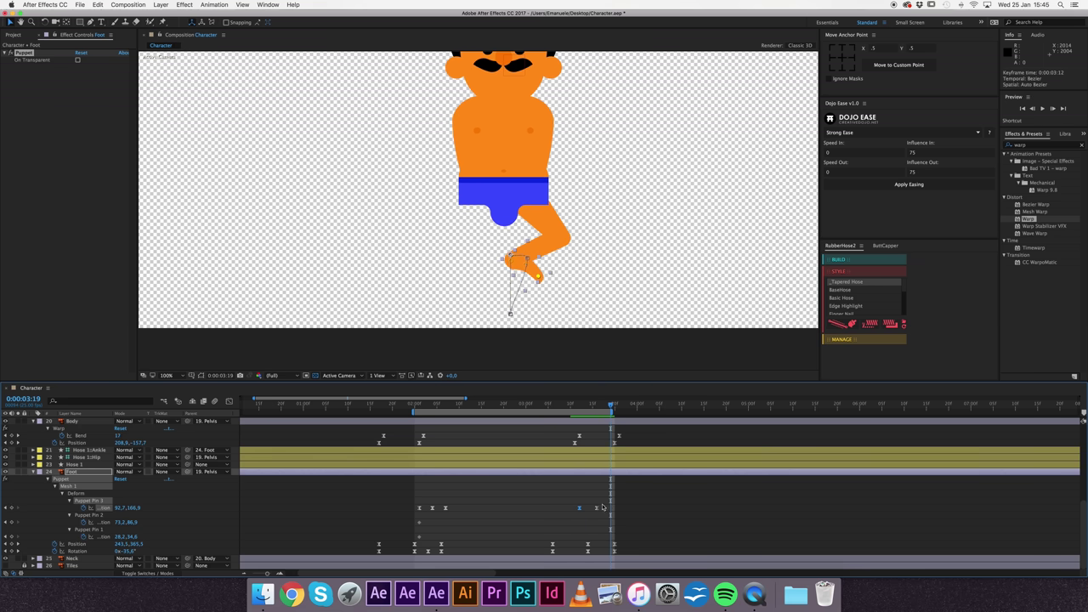
key("ctrl+c")
left_click(423, 408)
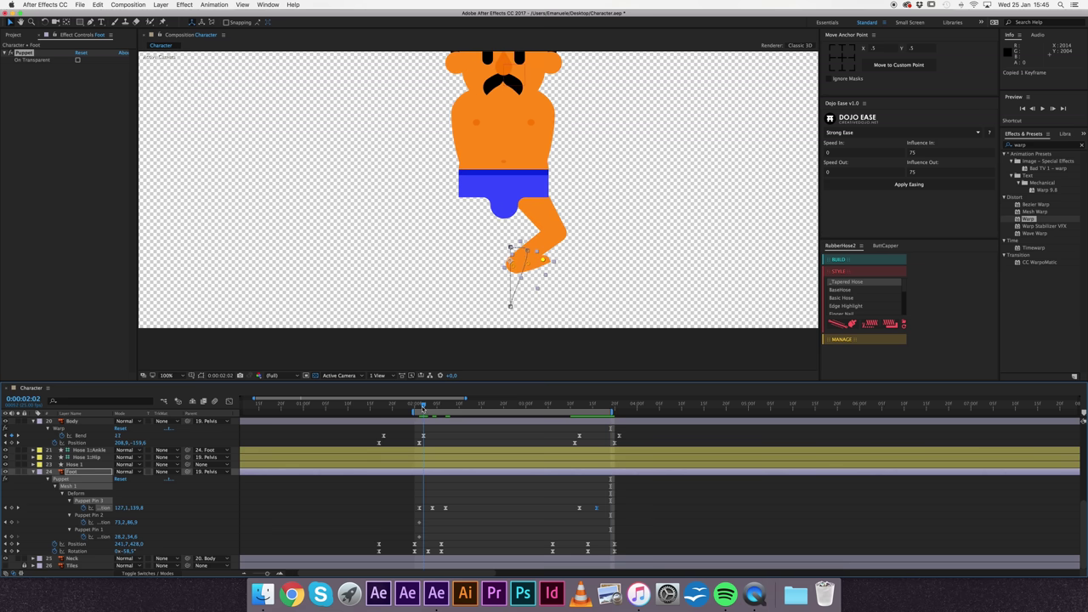
left_click_drag(423, 409, 418, 409)
key("ctrl+v")
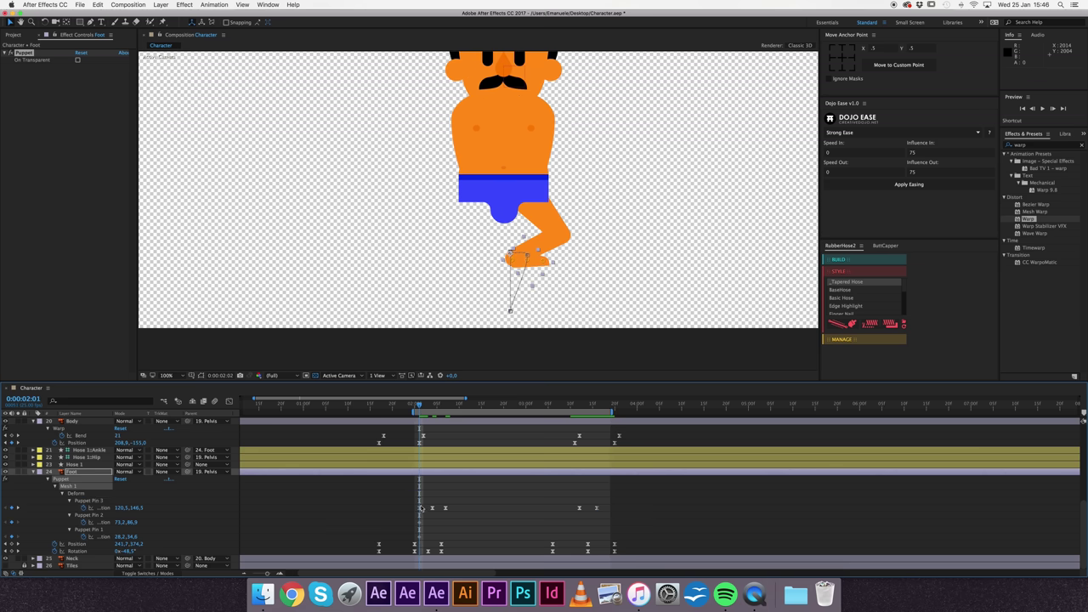
key("ctrl+v")
scroll(522, 269, "down", 2)
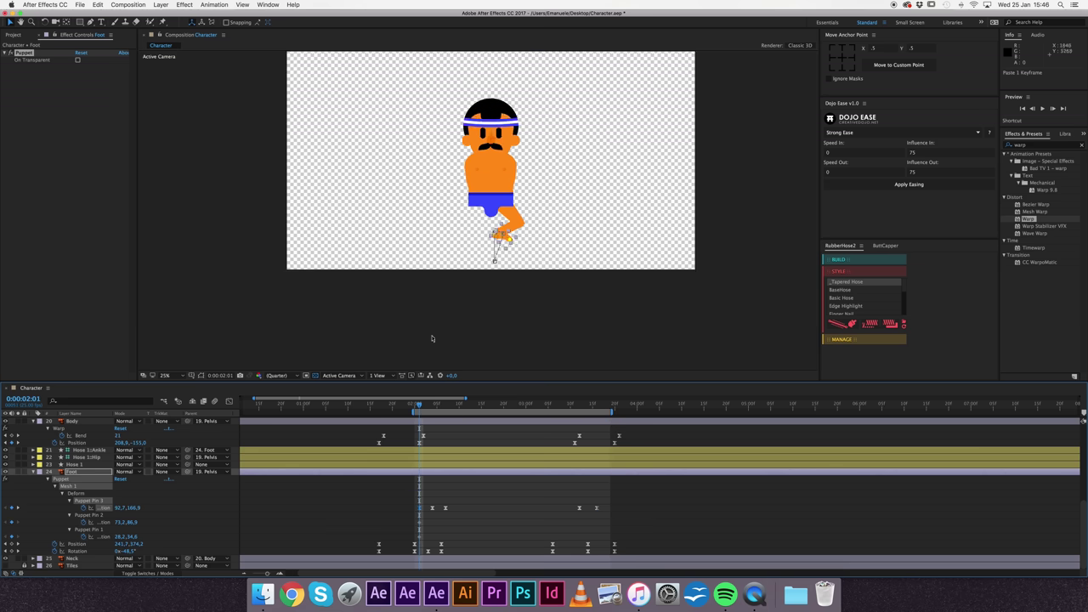
scroll(584, 298, "down", 2)
scroll(524, 258, "up", 2)
key("space")
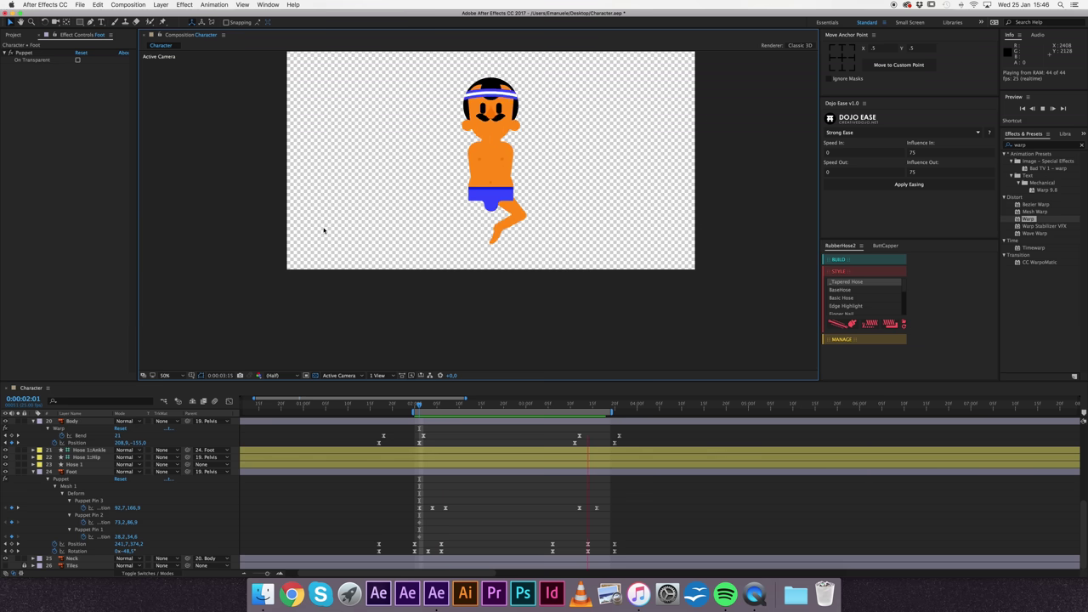
key("space")
left_click_drag(547, 405, 585, 410)
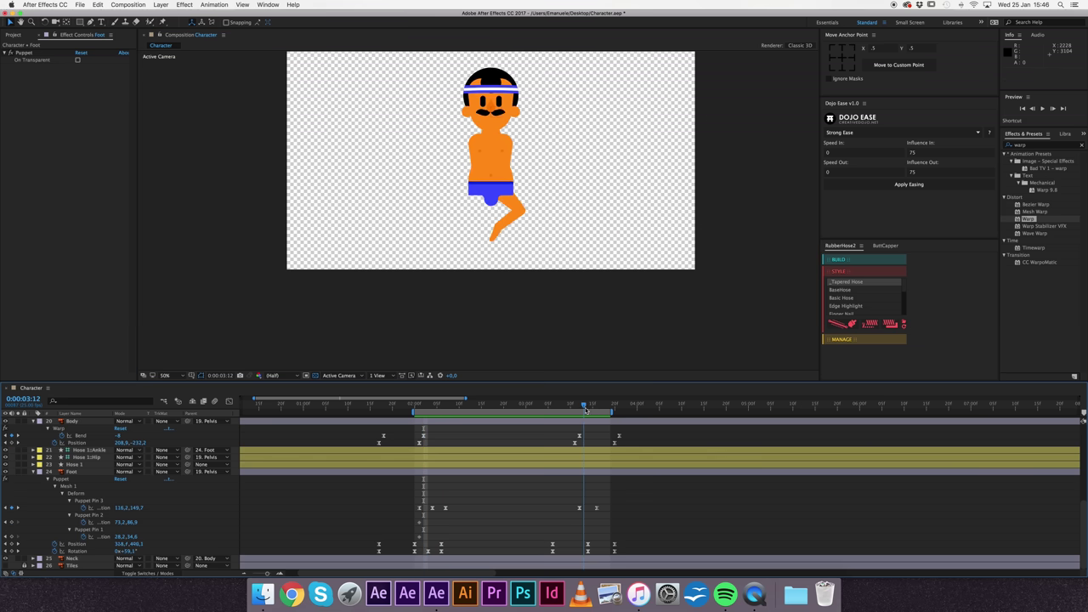
left_click_drag(586, 409, 588, 410)
left_click(126, 552)
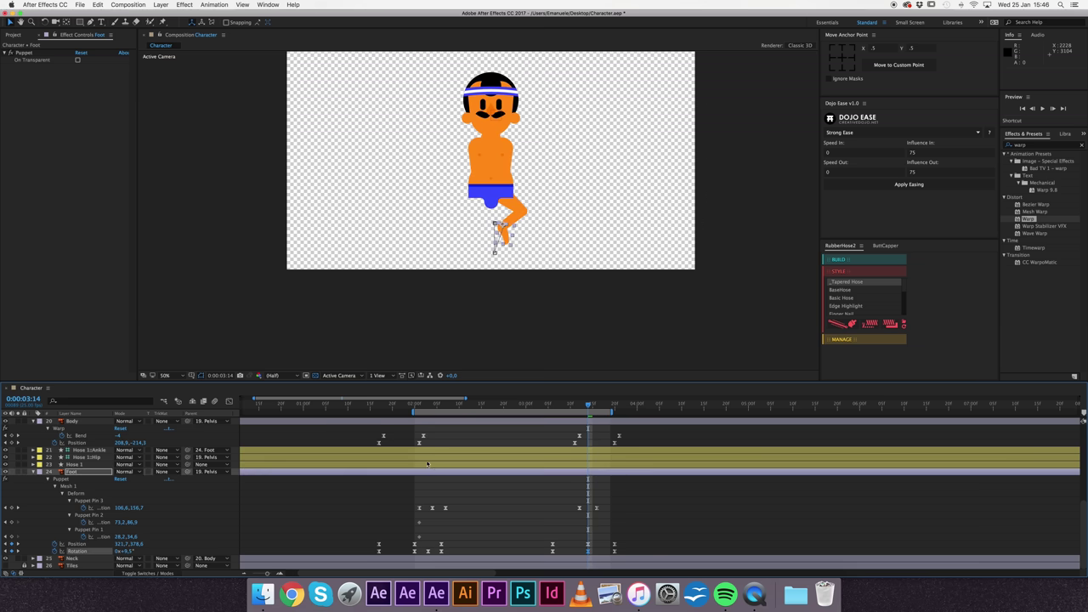
left_click(454, 231)
key("comma")
key("space")
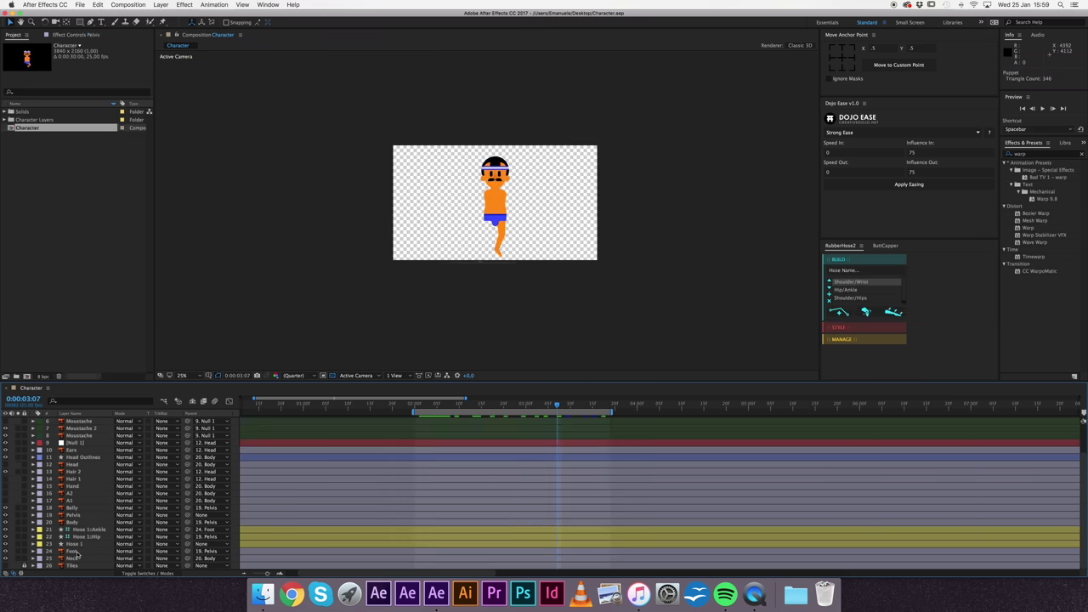
Step: Duplicate the Hose 1, Hose 1:Hip and Hose 1:Ankle layers with RubberHose Manage, moving Hose 2 above Hose 1
left_click(85, 529)
left_click(75, 543, "shift")
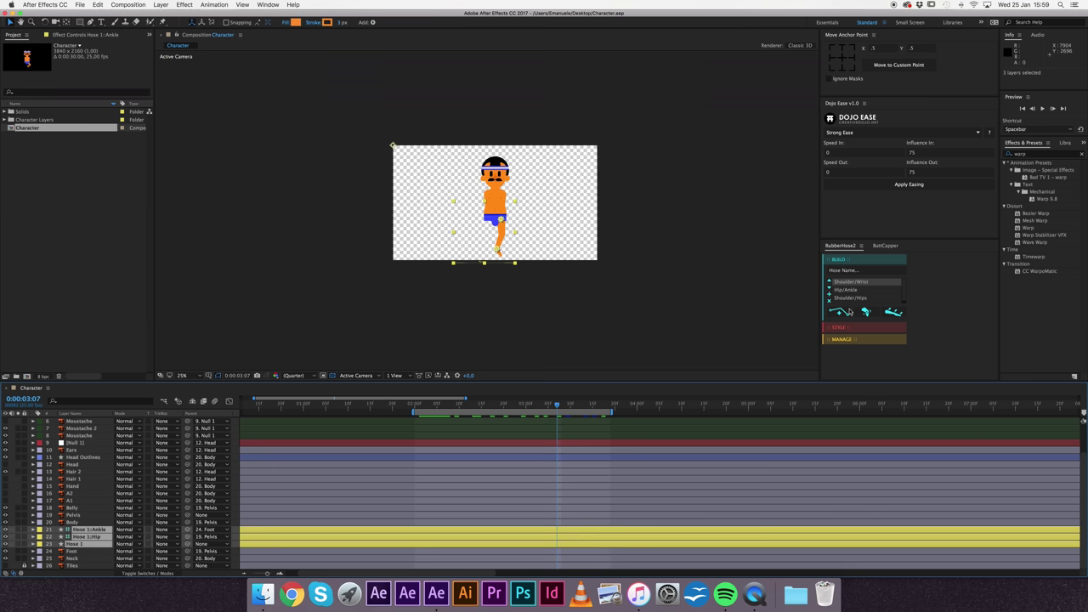
left_click(855, 343)
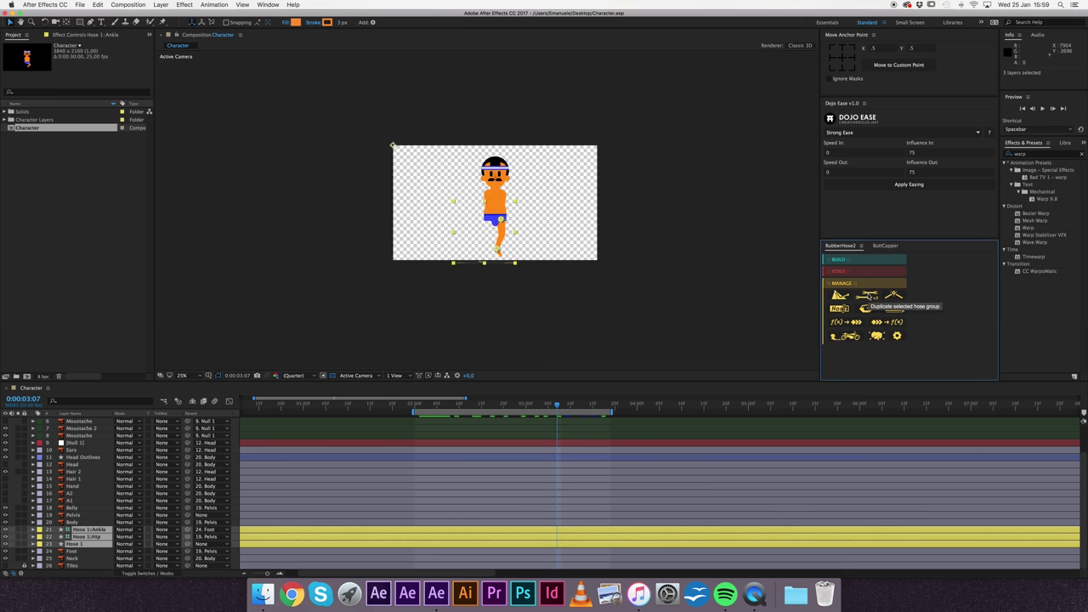
left_click(867, 296)
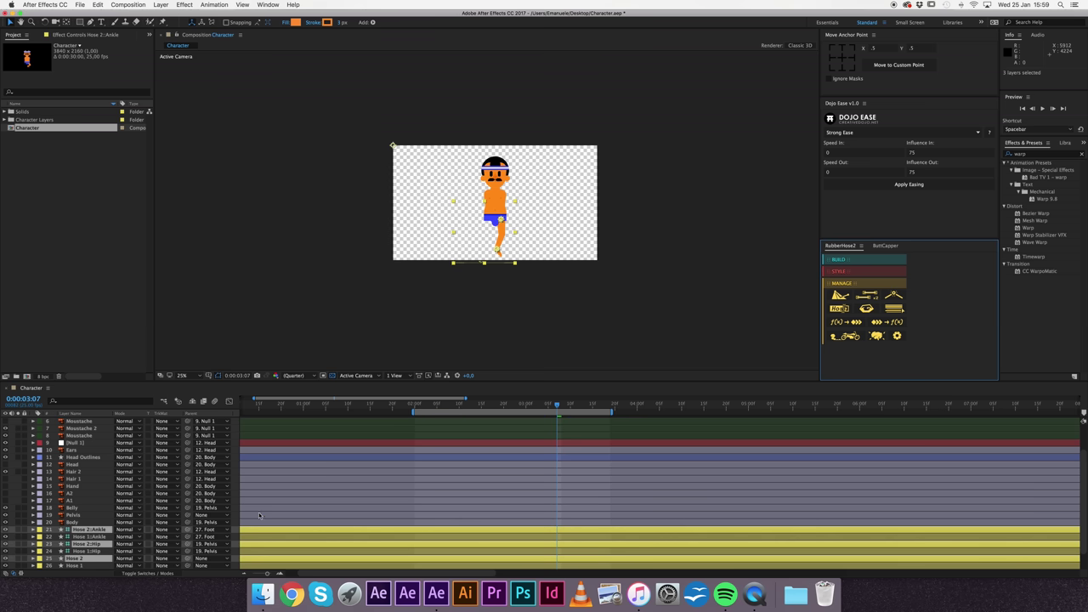
scroll(144, 510, "down", 3)
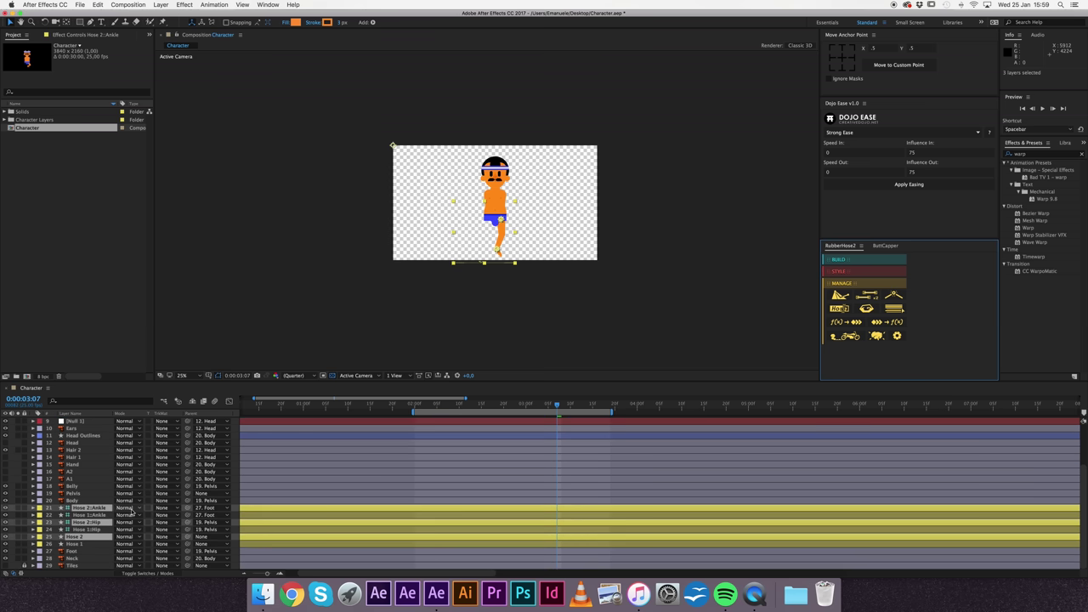
left_click_drag(132, 510, 127, 506)
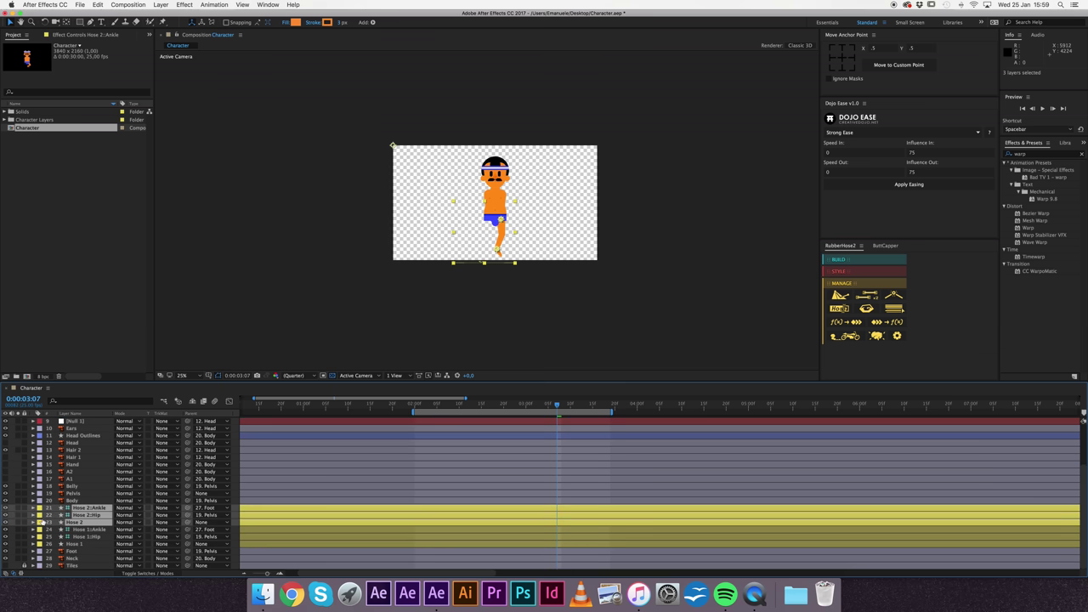
Step: Give the Hose 2 layers an orange label and set Foot 2's Y Rotation to 180°
left_click(41, 523)
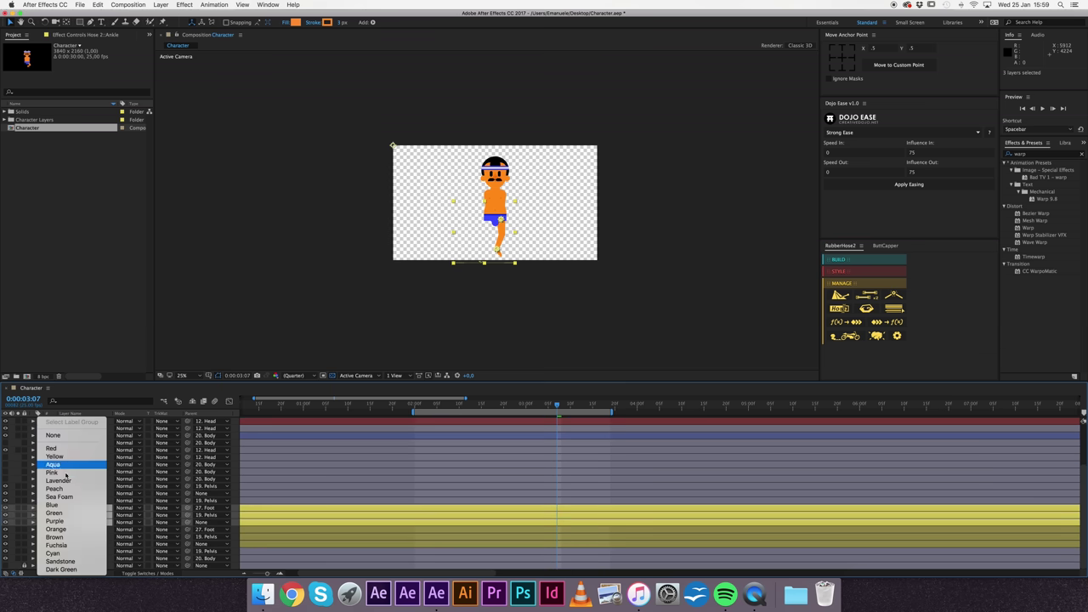
left_click(63, 530)
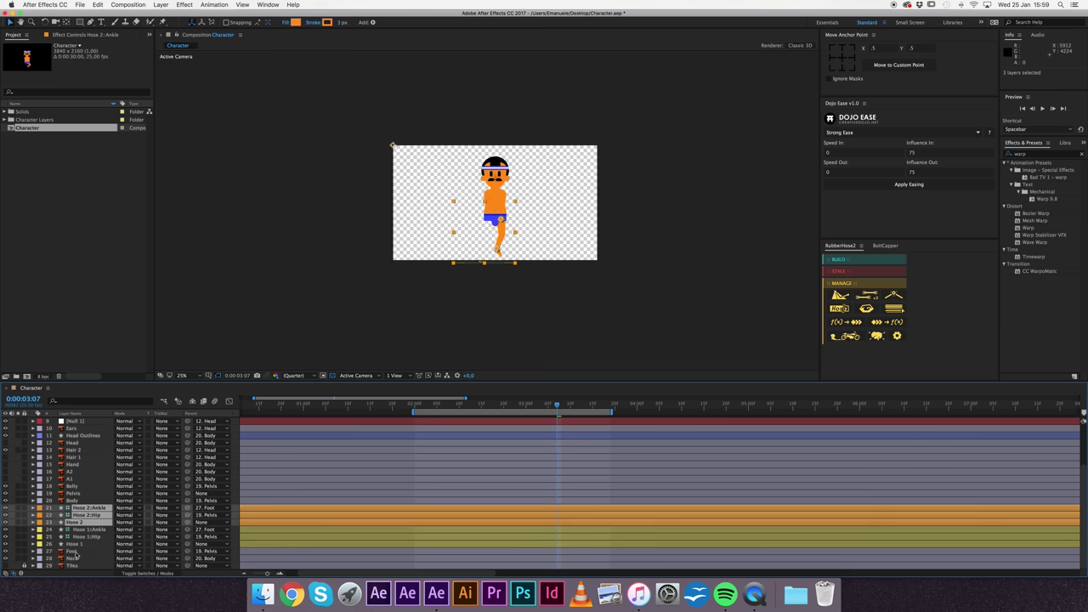
left_click(77, 544)
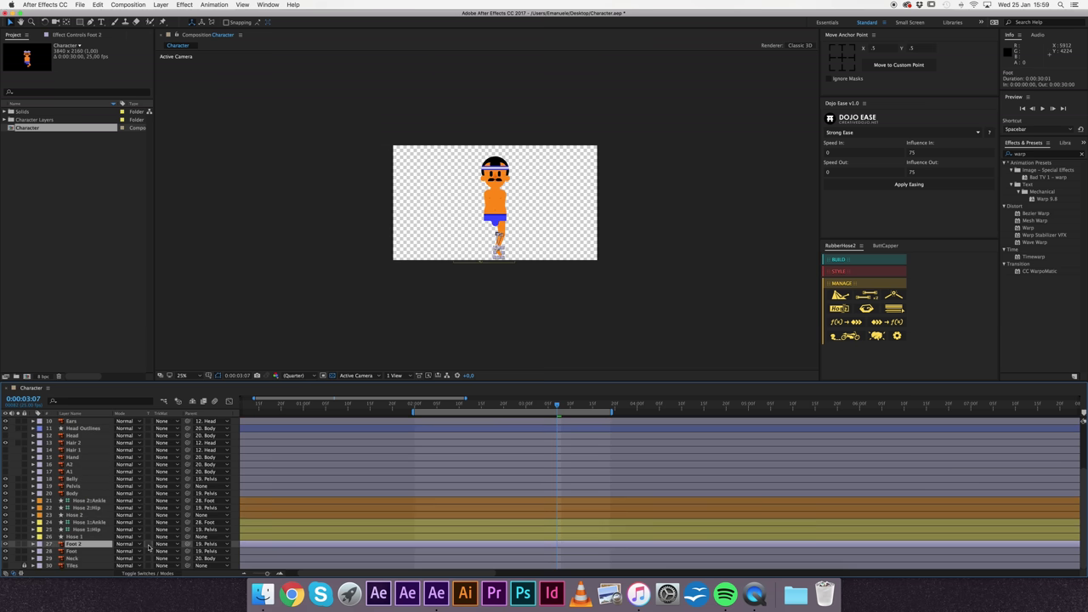
left_click(147, 573)
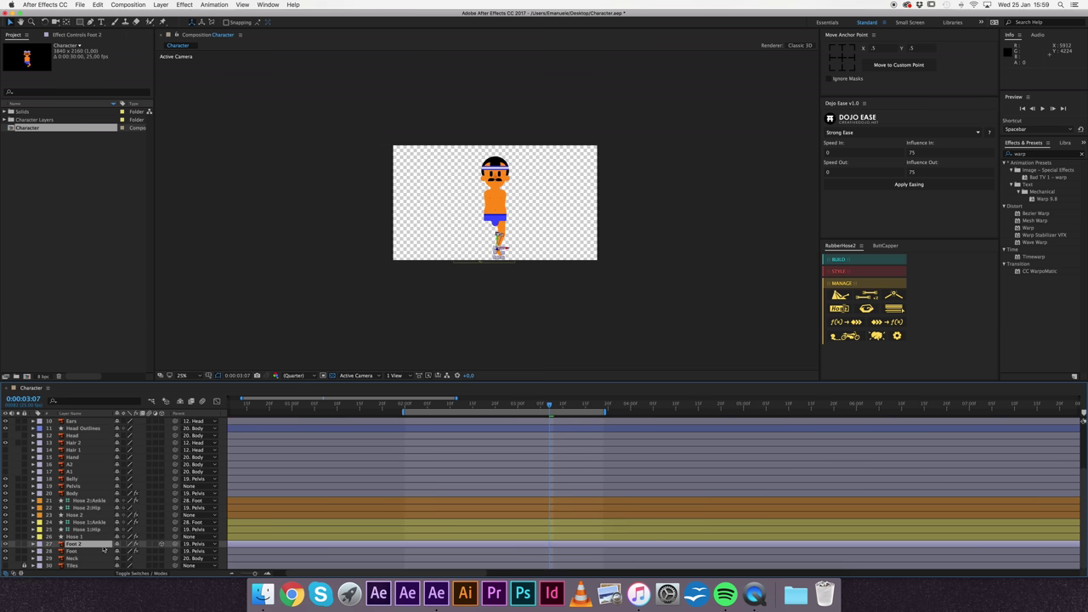
key("r")
scroll(80, 548, "down", 1)
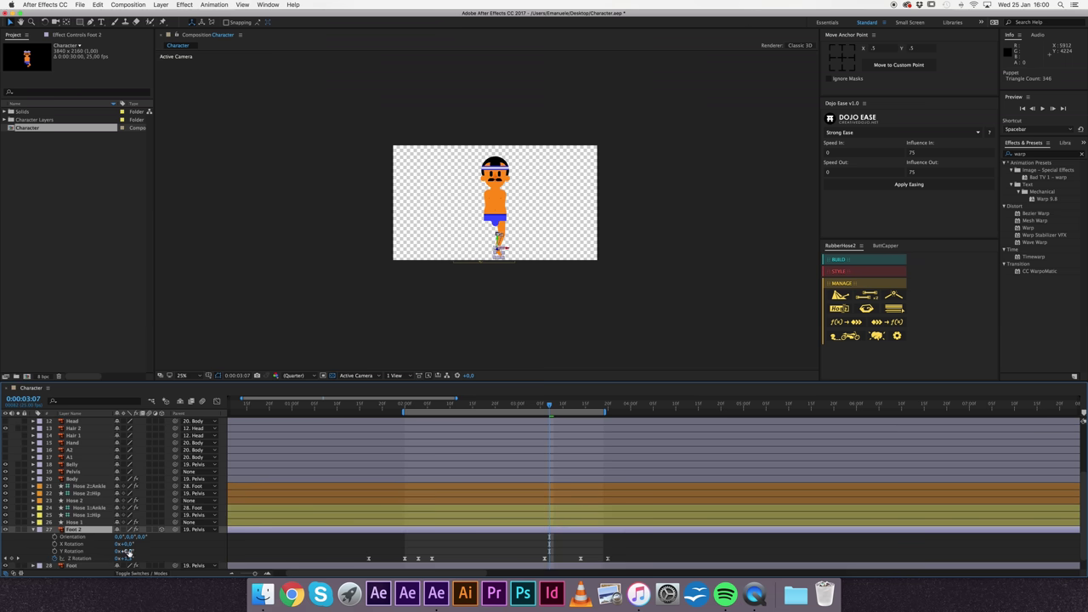
key("Return")
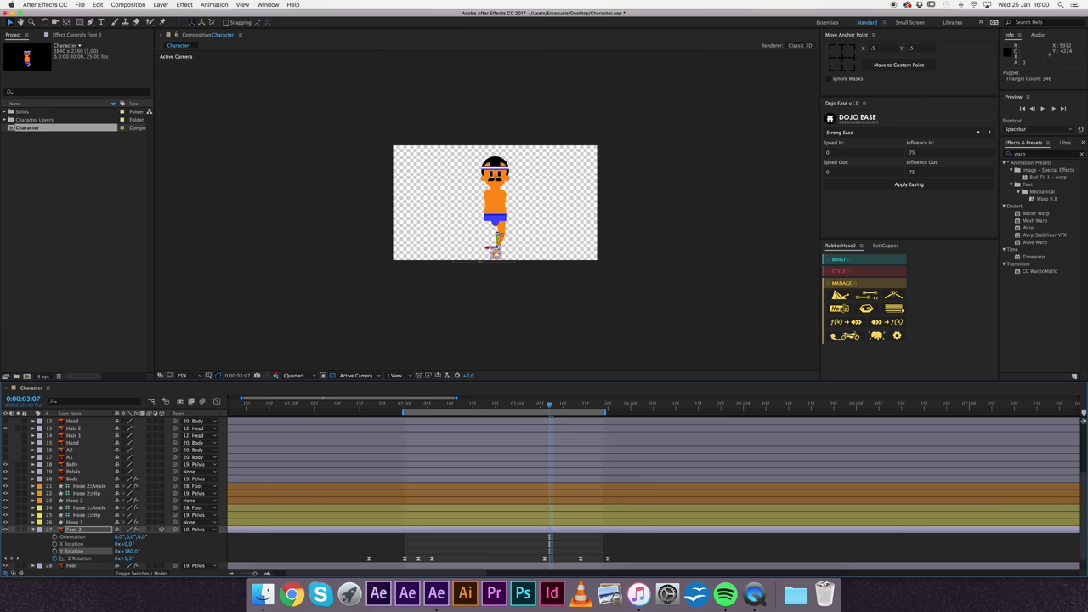
scroll(491, 289, "up", 2)
Step: Move Foot 2 up the layer stack and shift its six position keyframes left
key("v")
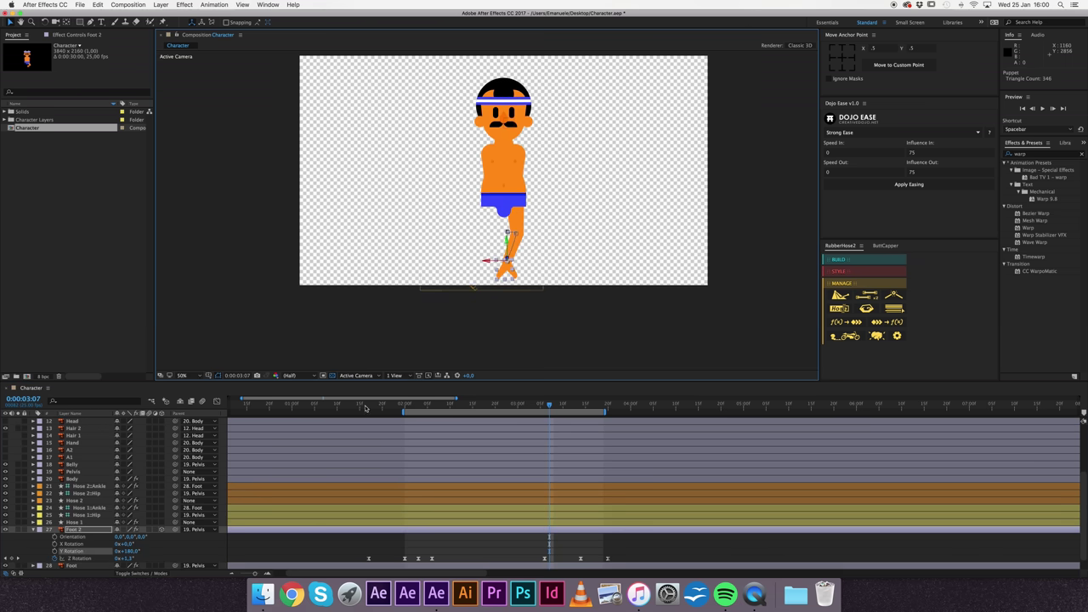
left_click(89, 532)
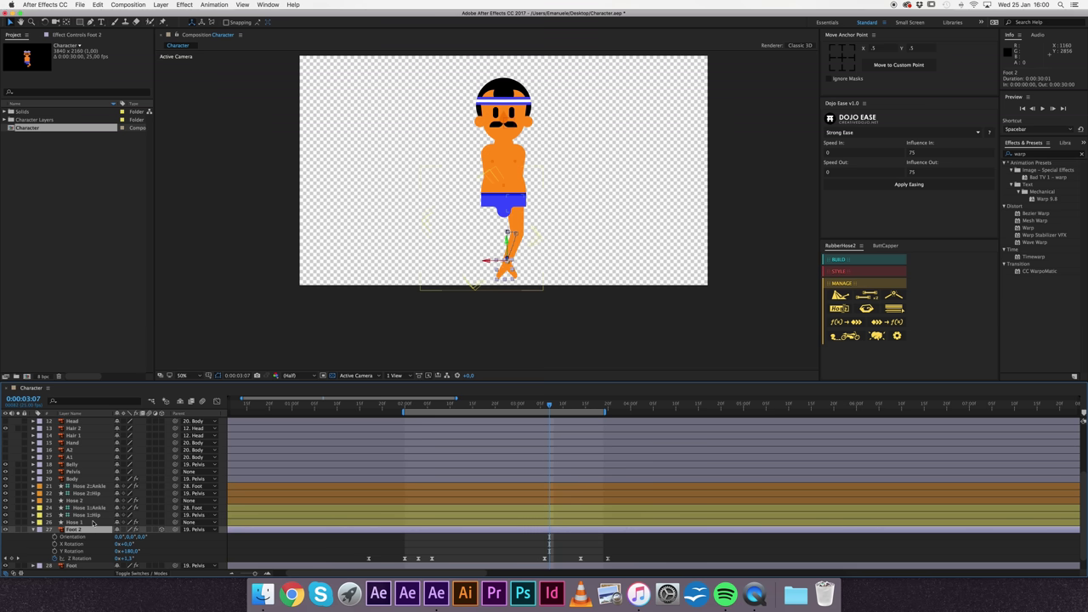
key("ctrl+bracketright")
key("ctrl+bracketright")
key("ctrl+bracketright")
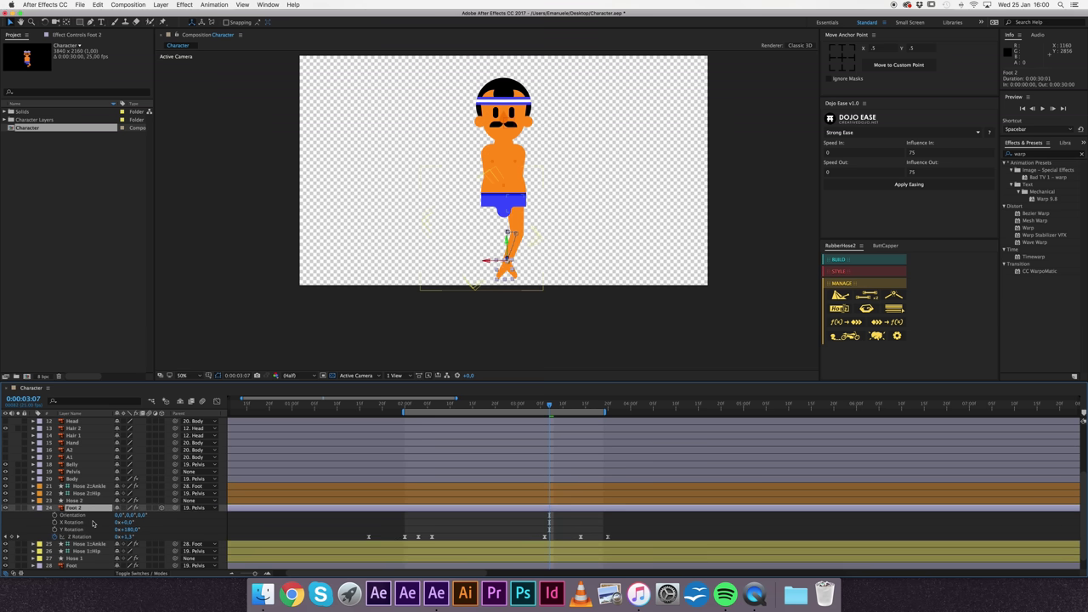
key("p")
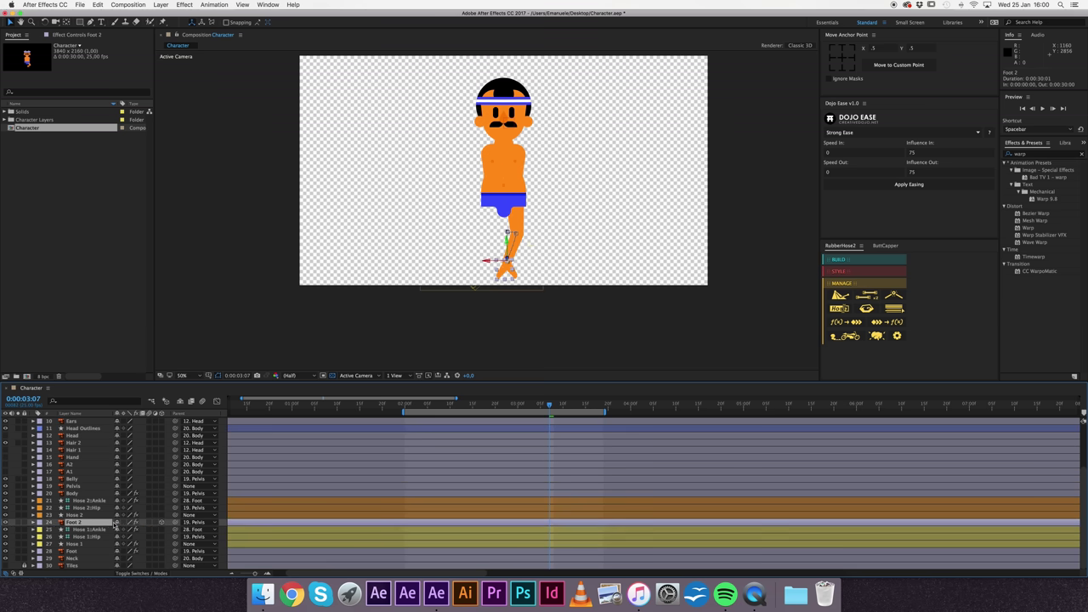
key("Page_Up")
left_click(85, 523)
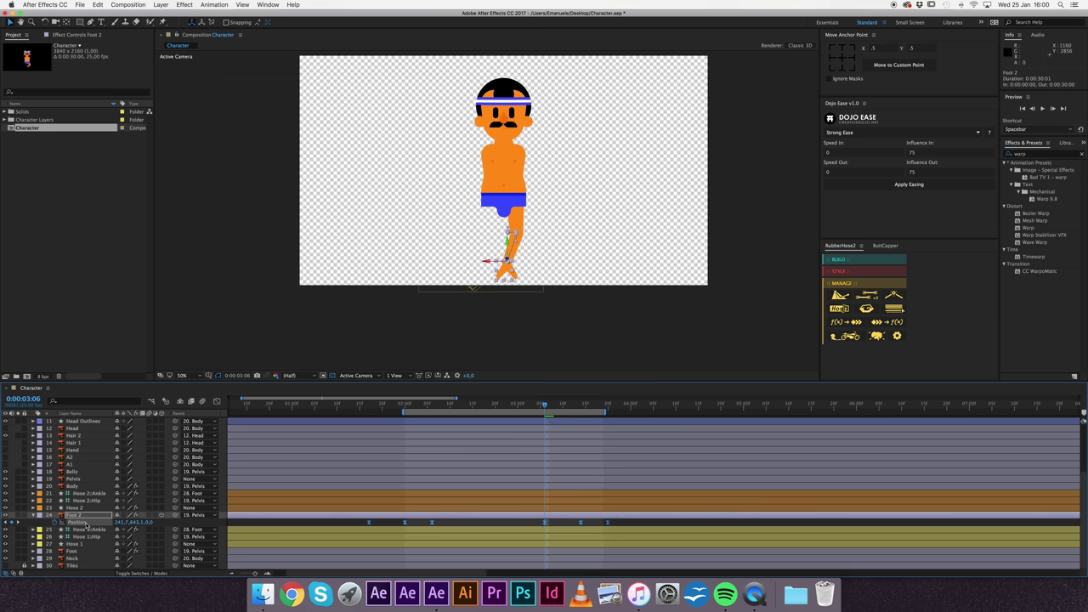
key("shift+Left")
key("shift+Left")
key("shift+Left")
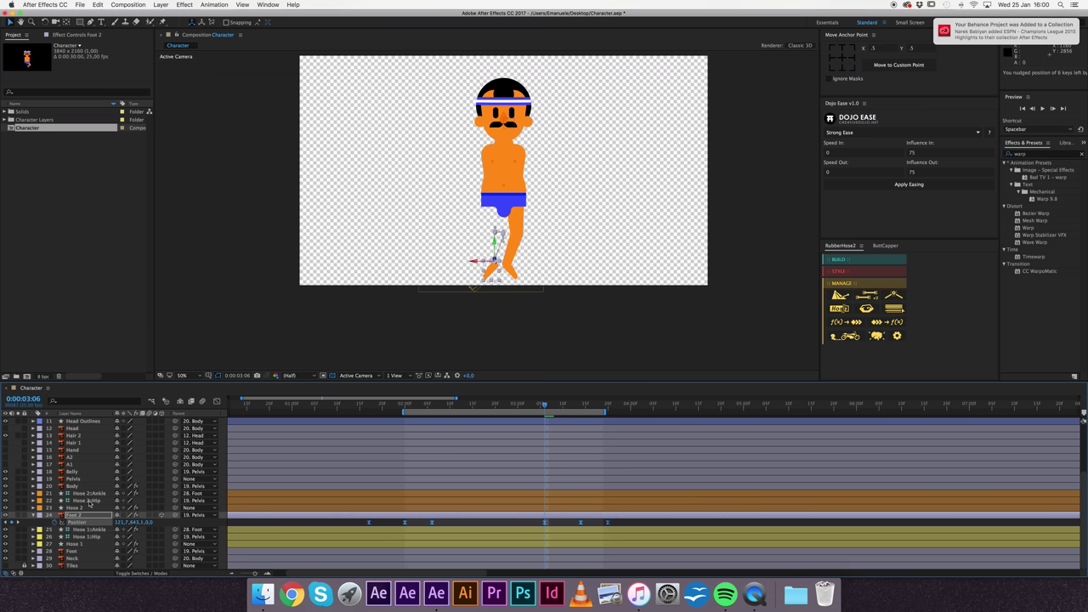
left_click(89, 501)
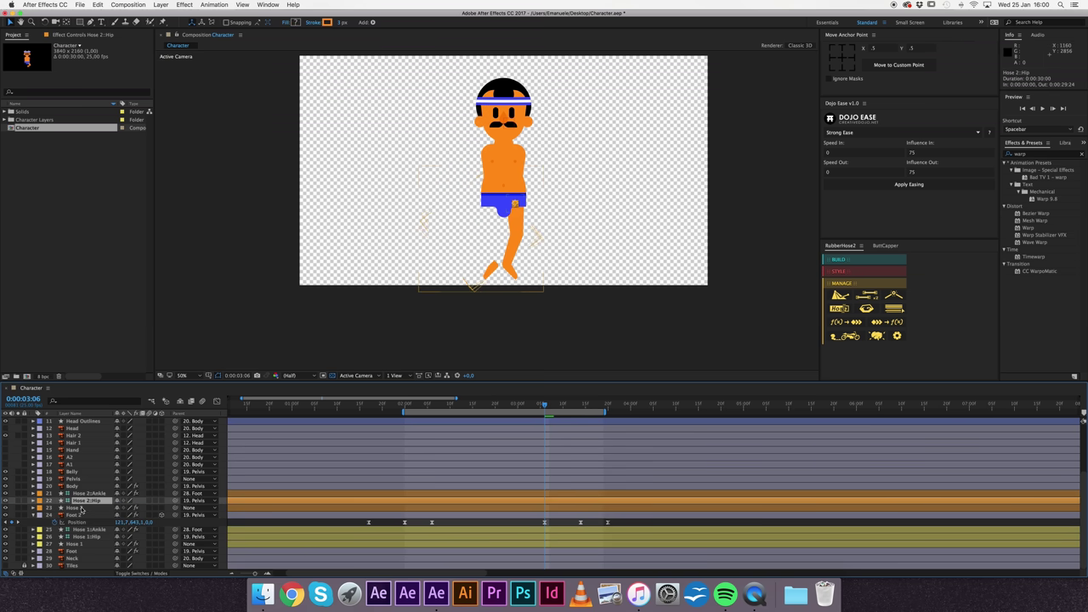
Step: Set the Bend Direction of Hose 2:Ankle to -100
left_click(74, 494)
left_click(68, 34)
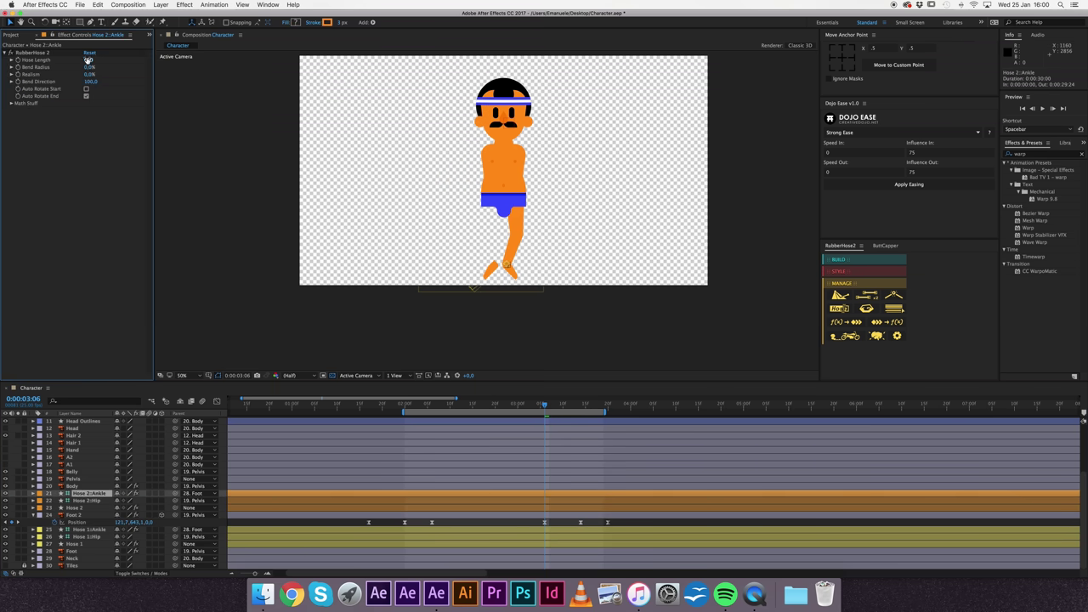
left_click(91, 81)
type("-100")
key("Return")
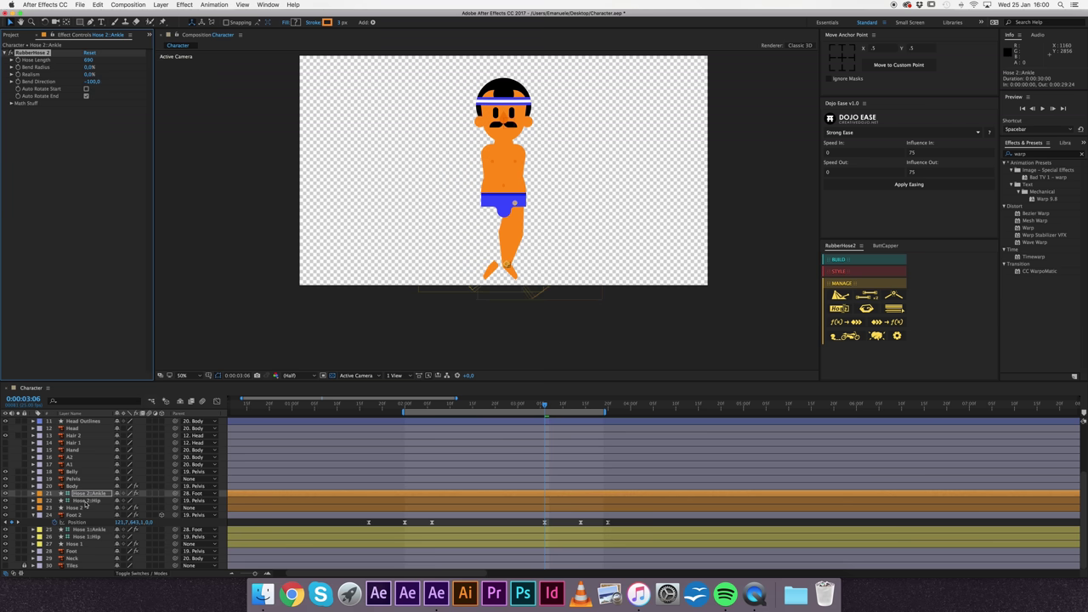
Step: Nudge the Hose 2:Hip controller slightly to the left
left_click(86, 501)
key("shift+Left")
key("shift+Left")
key("shift+Left")
key("shift+Left")
key("shift+Left")
key("shift+Left")
key("Right")
key("Right")
key("Right")
key("Left")
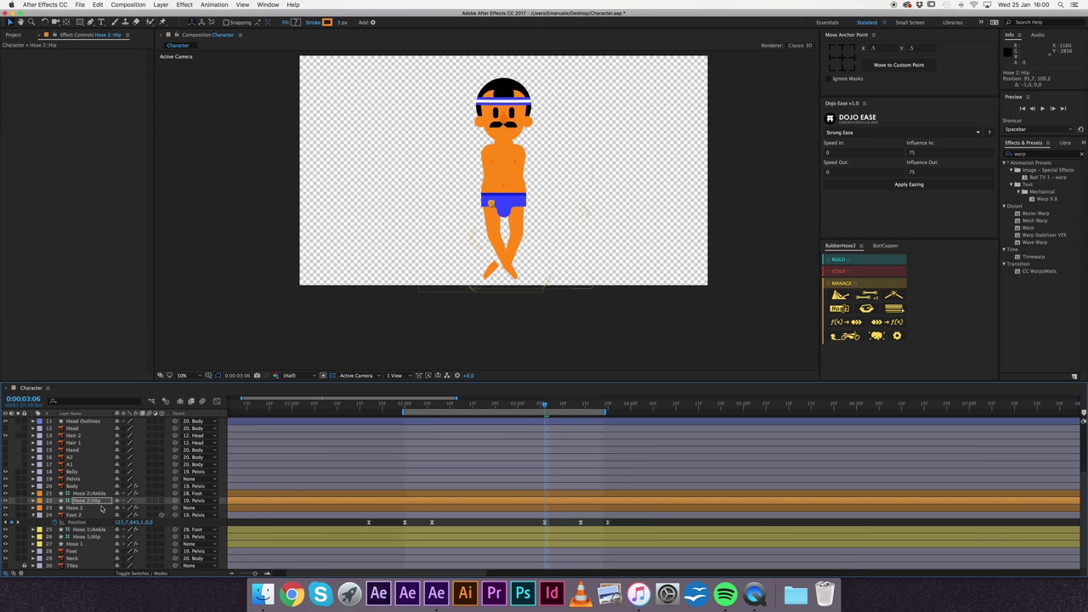
Step: Parent Hose 2:Ankle to the Foot 2 layer with the pick whip
left_click(95, 493)
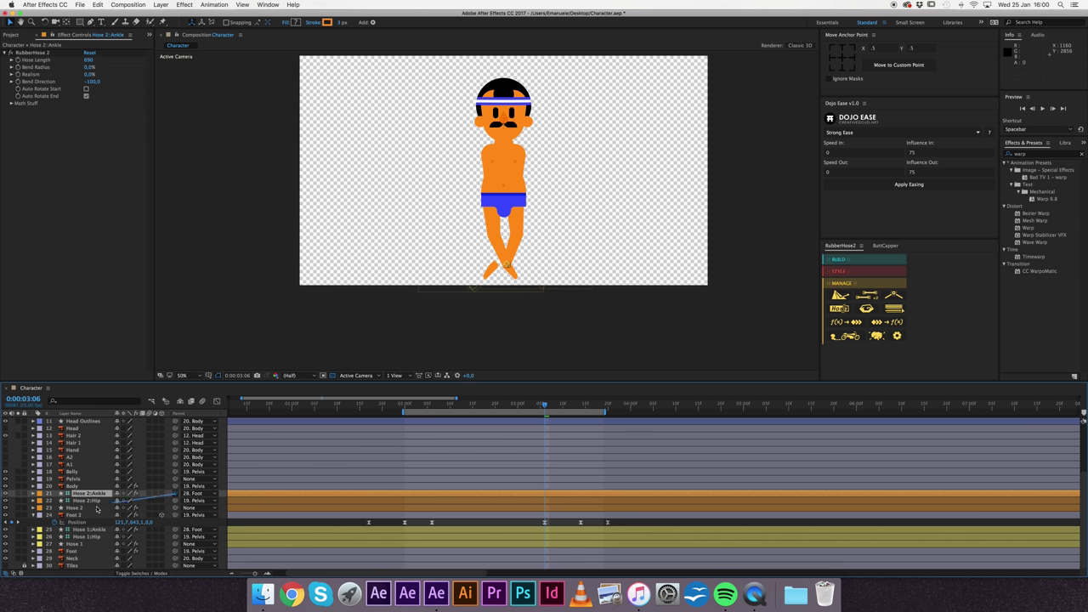
left_click_drag(175, 498, 80, 514)
key("Return")
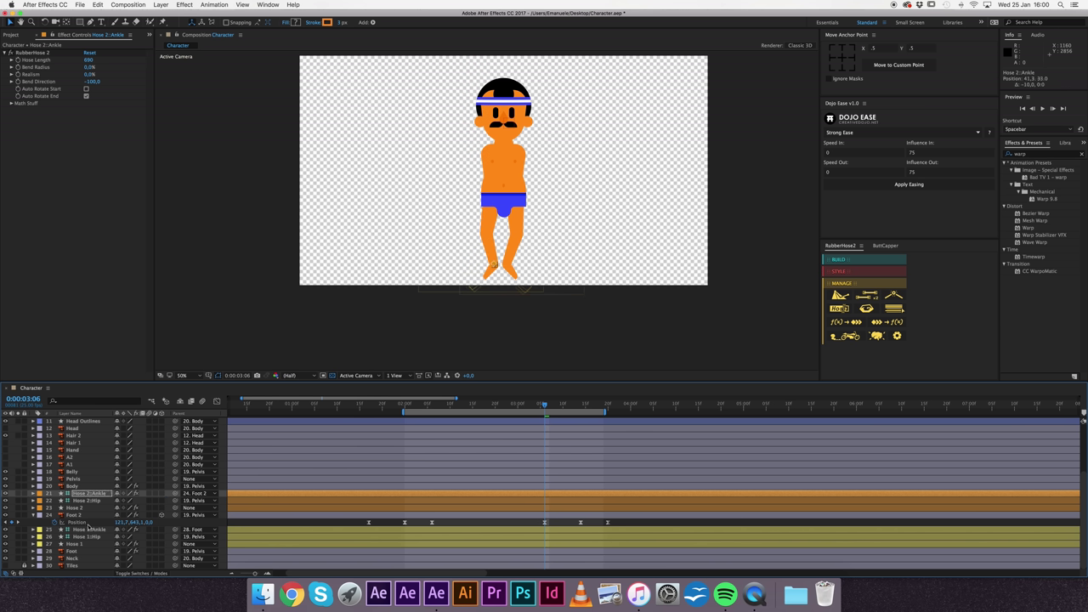
left_click(78, 515)
key("slash")
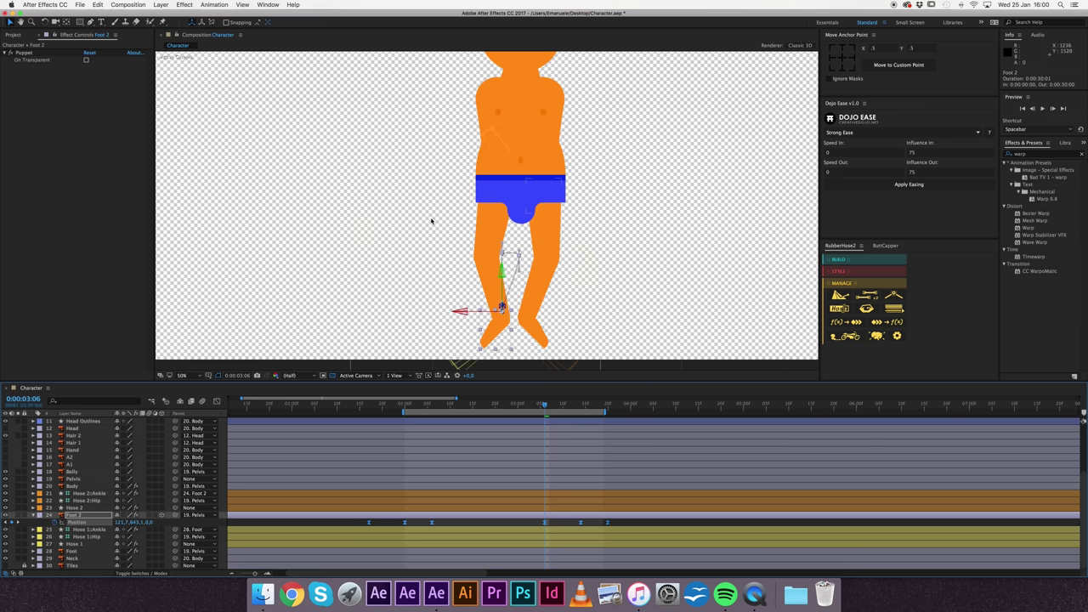
Step: Nudge Foot 2's position keyframes right and inspect the leg controllers close up
key("comma")
key("comma")
key("comma")
key("alt+Right")
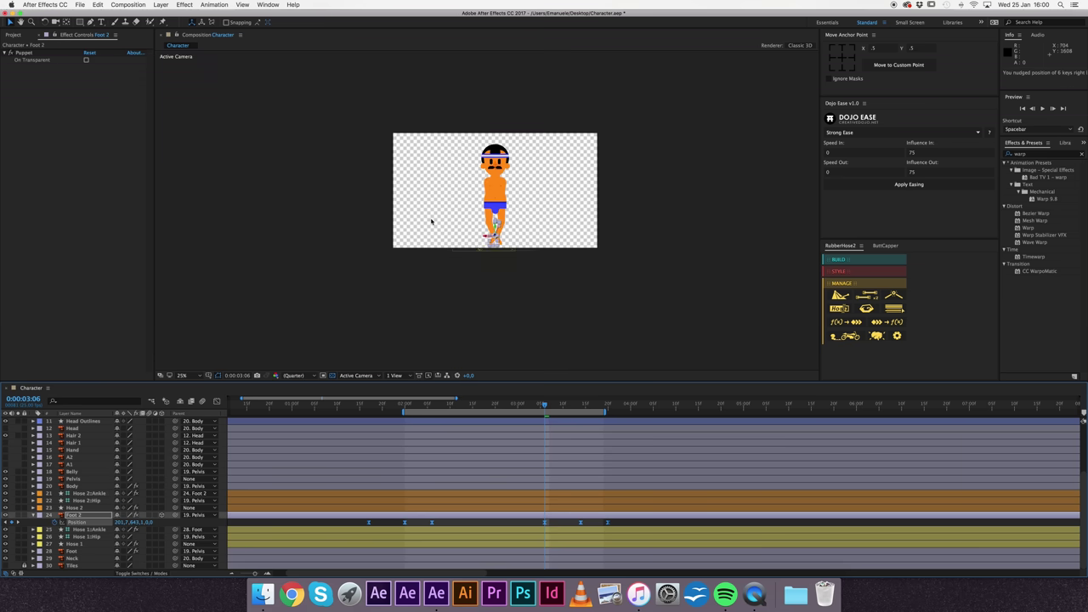
key("period")
key("period")
key("period")
key("period")
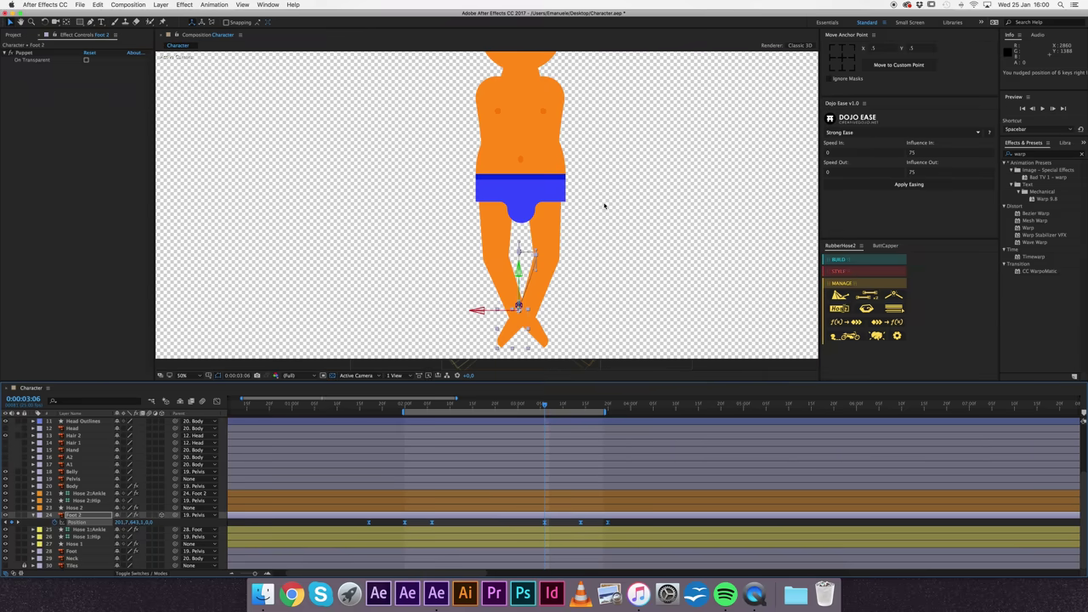
key("comma")
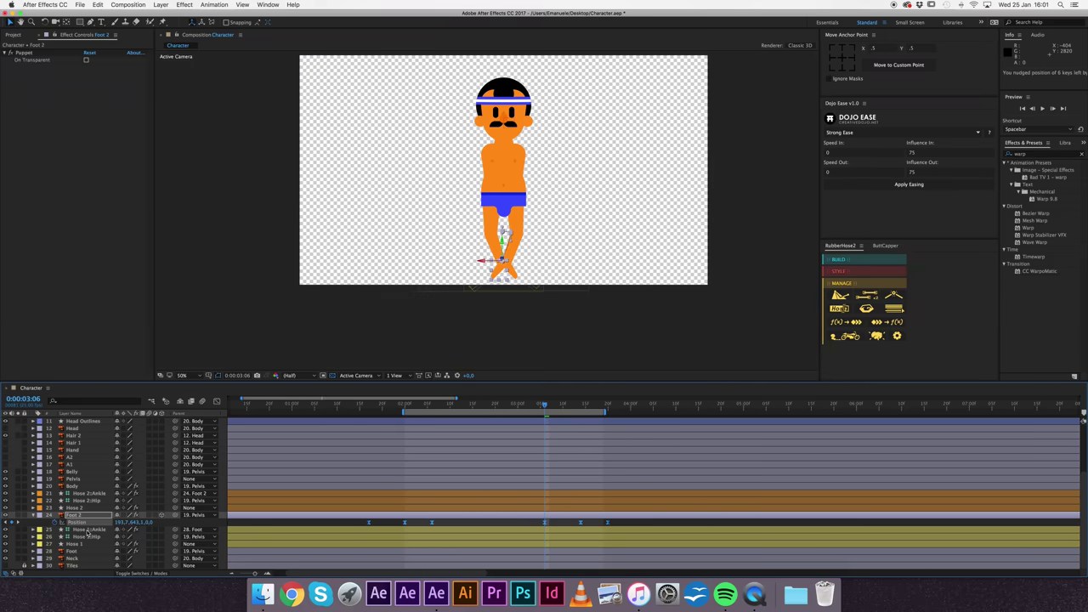
left_click(87, 535)
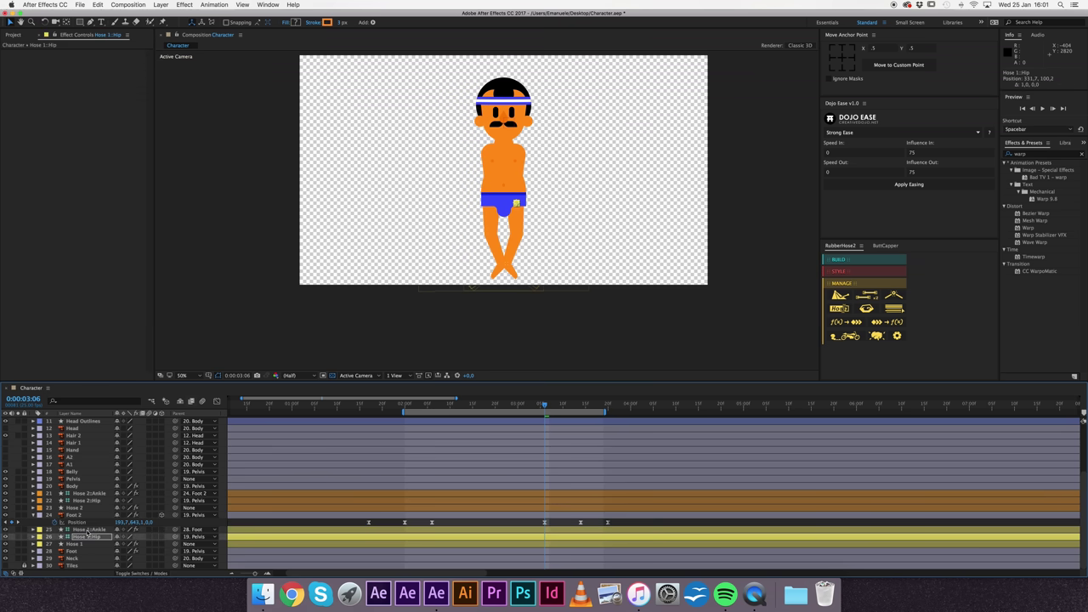
key("ctrl+Up")
key("ctrl+Up")
key("ctrl+Up")
key("ctrl+Up")
key("ctrl+Up")
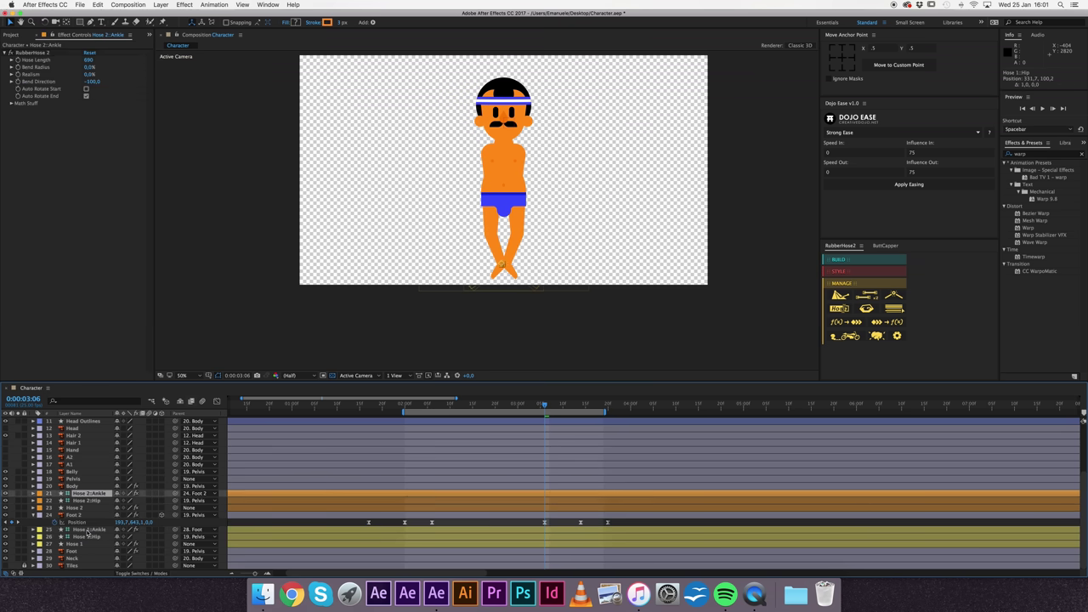
key("ctrl+Down")
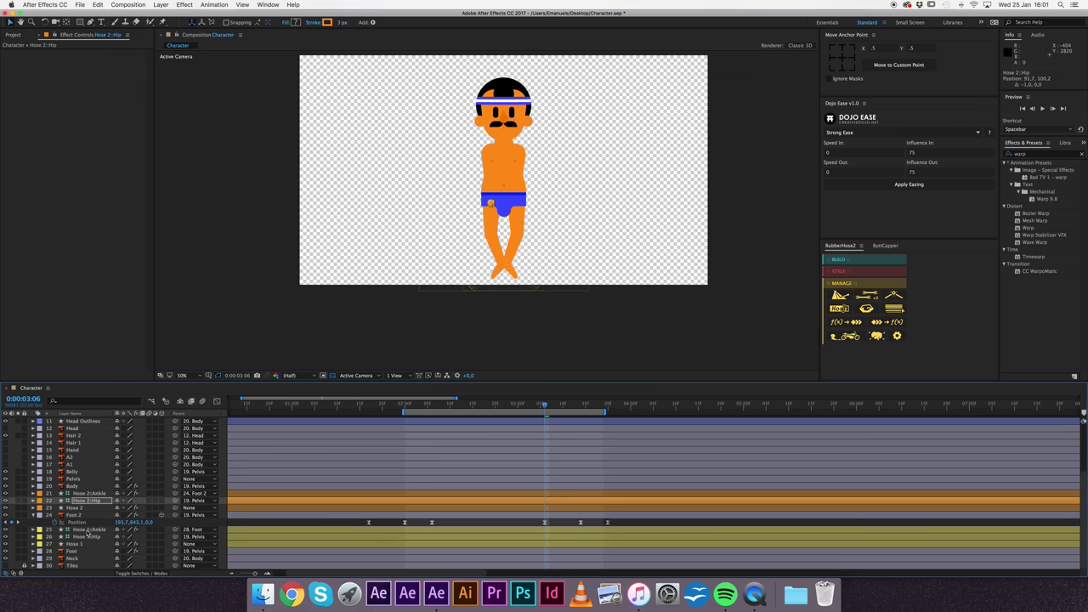
key("comma")
key("comma")
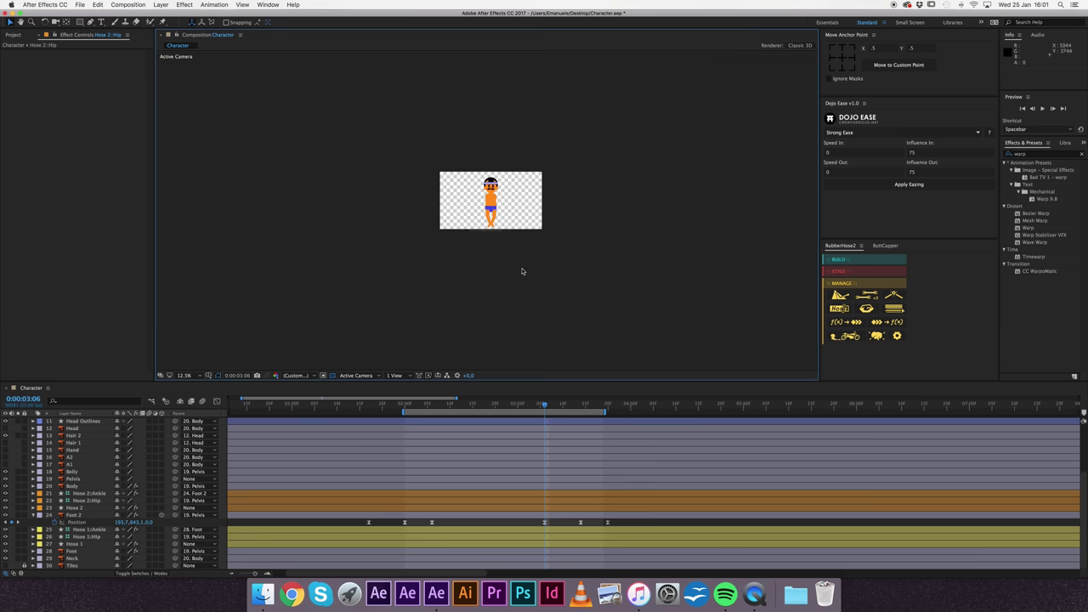
key("period")
Step: Preview the leg kick, then scrub to 3 seconds to check the pose
key("space")
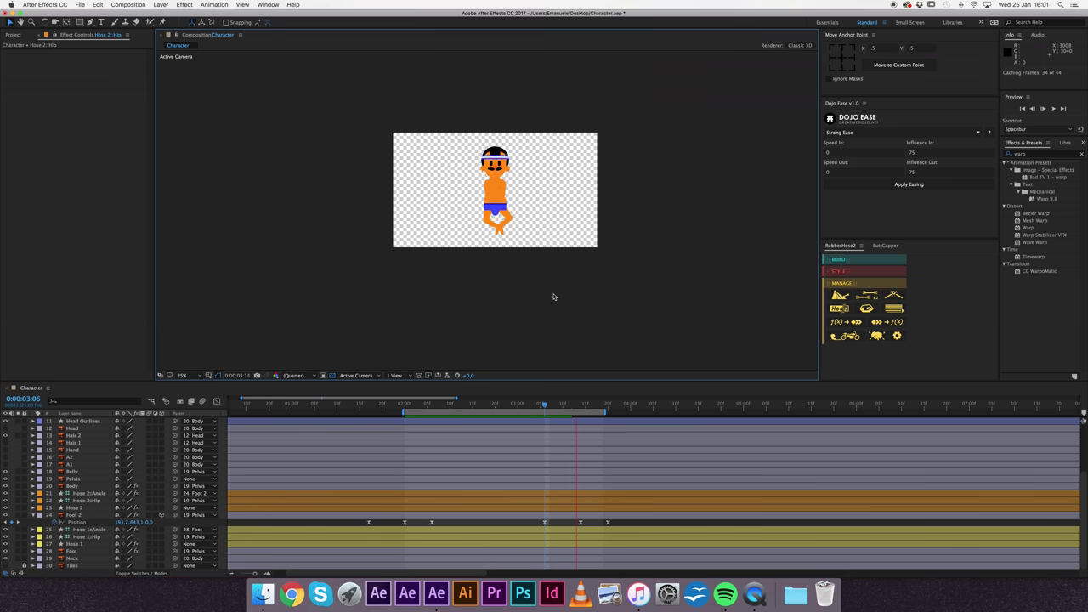
left_click(405, 408)
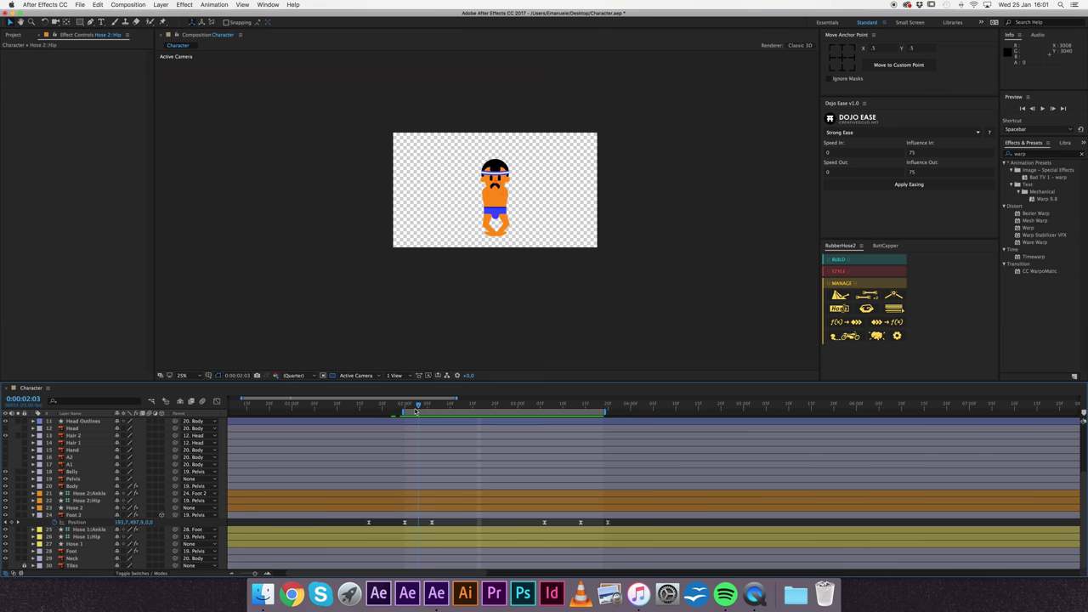
left_click_drag(409, 414, 545, 419)
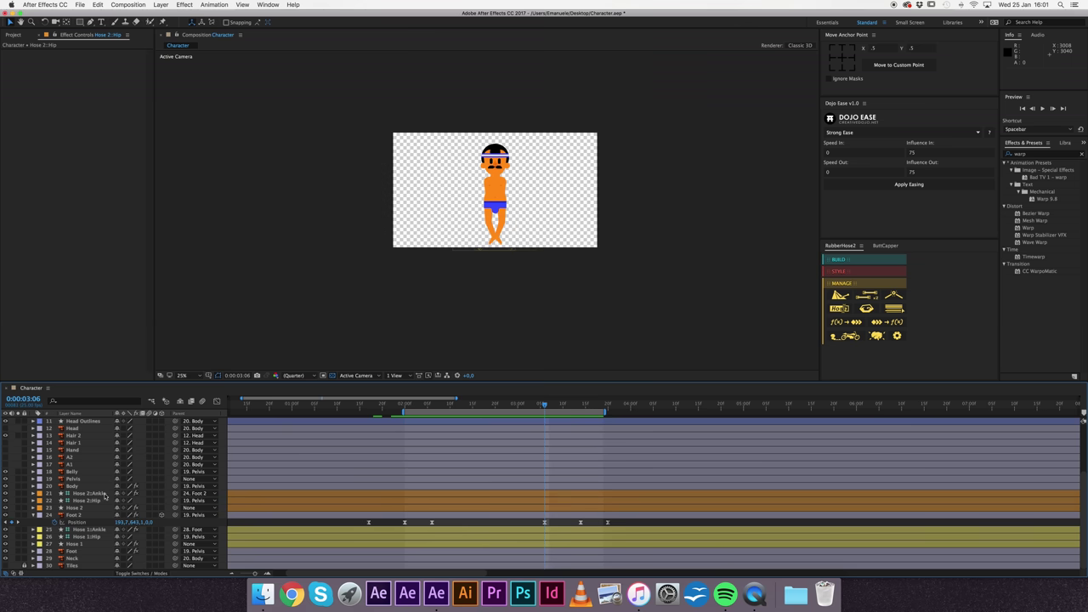
left_click(80, 514)
key("period")
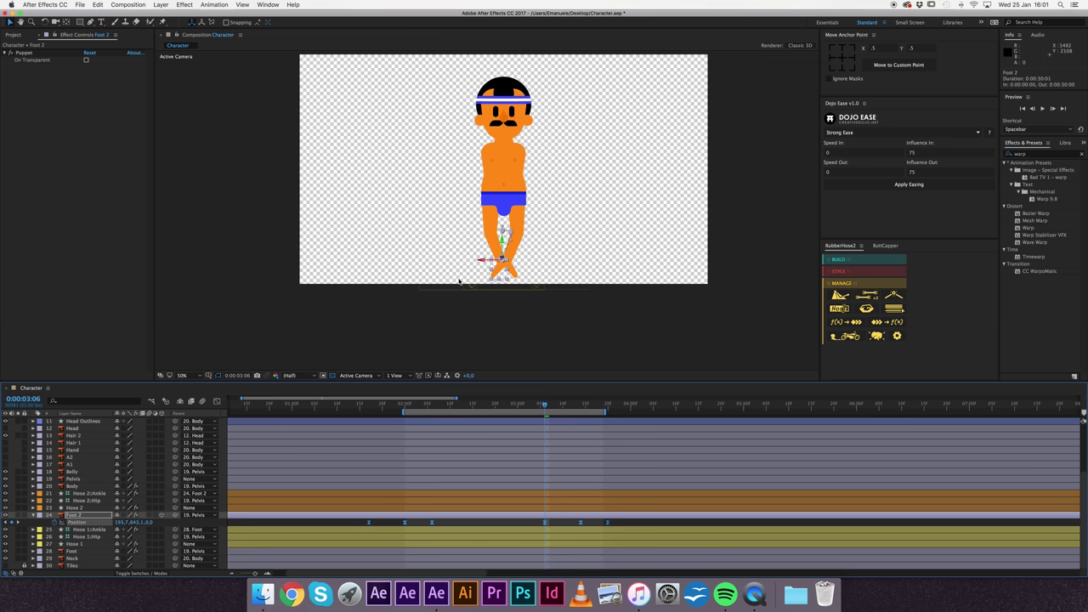
Step: Nudge Foot 2's keyframes left and give its position keyframes Linear spatial interpolation
key("shift+Left")
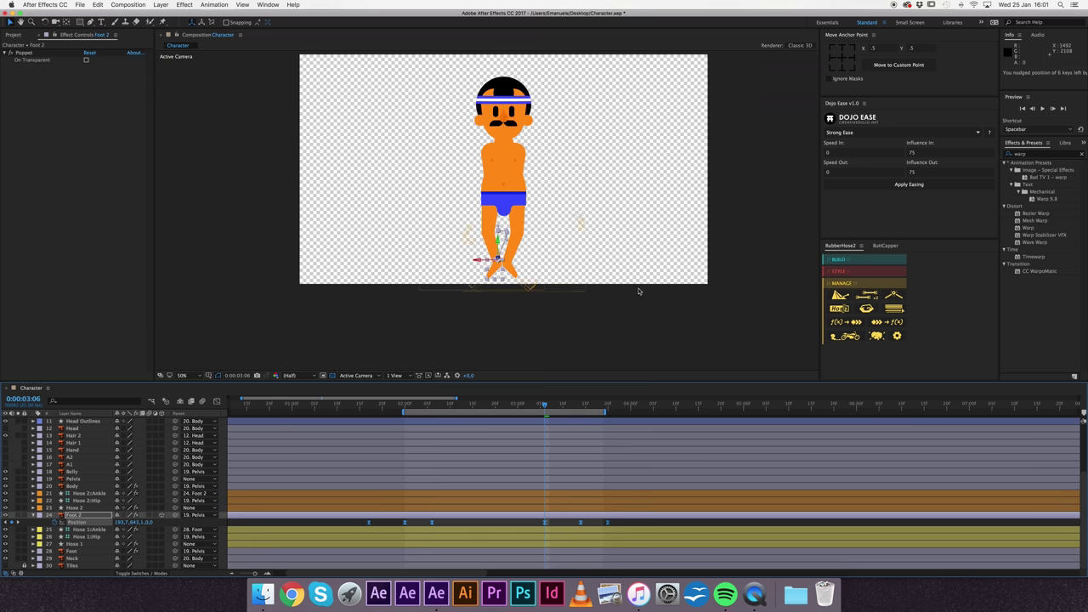
left_click_drag(552, 409, 586, 411)
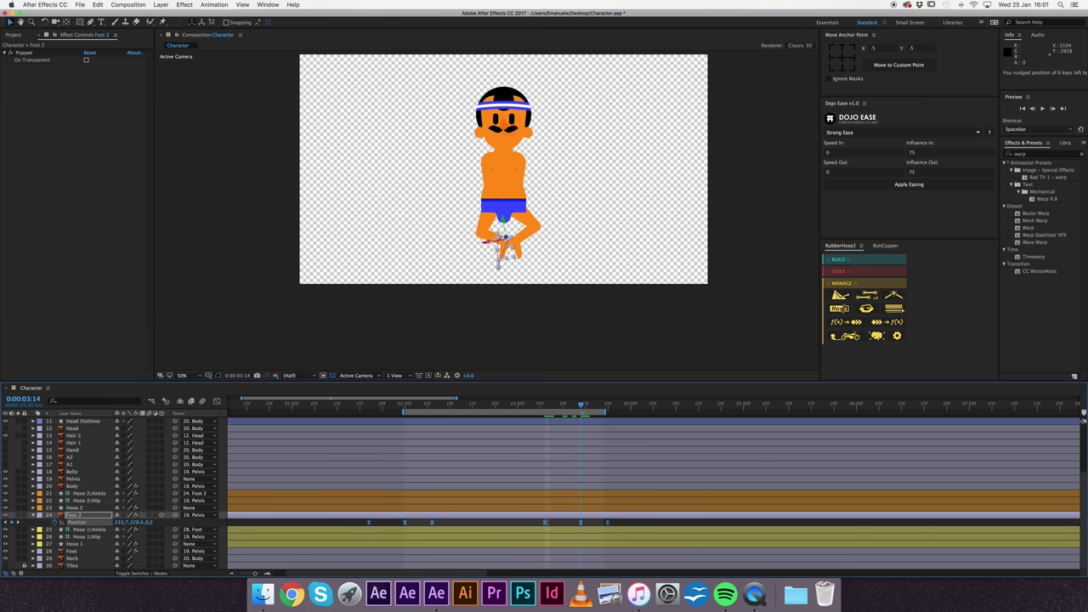
left_click_drag(349, 524, 614, 534)
right_click(606, 524)
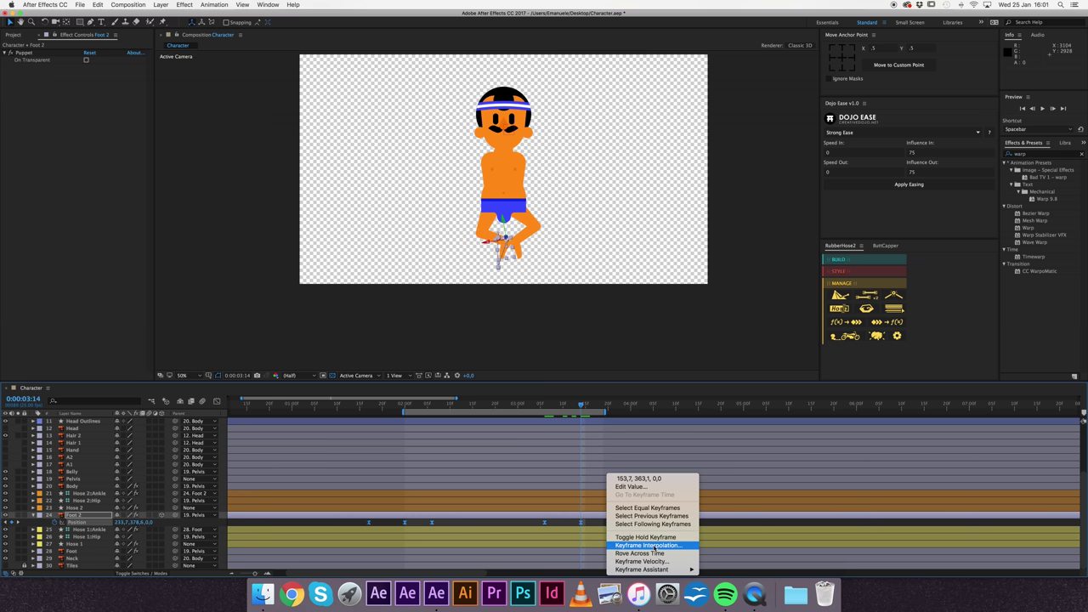
left_click(655, 545)
left_click(544, 286)
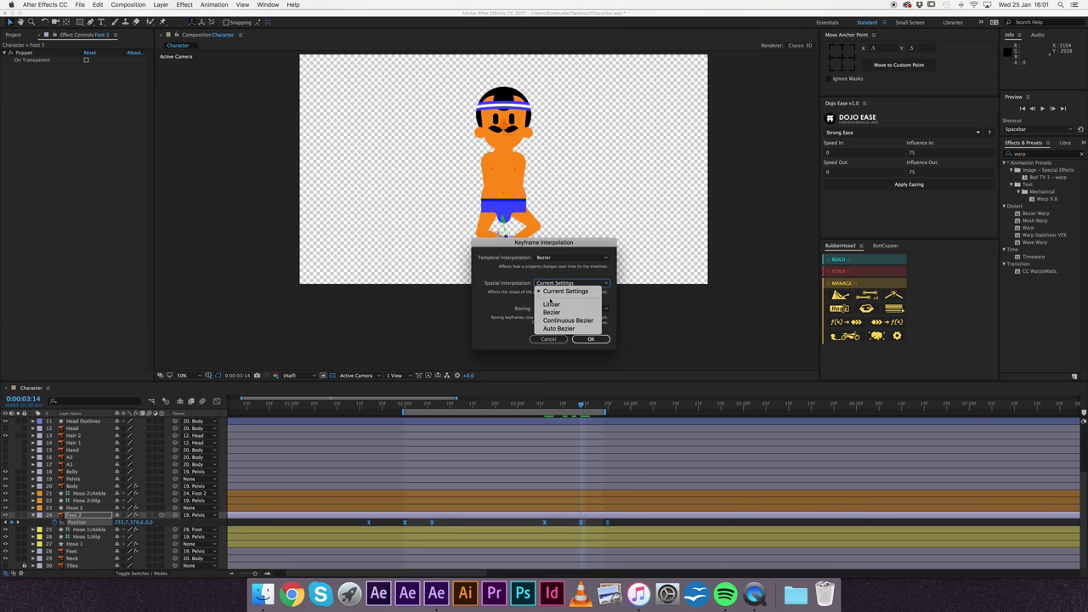
left_click(557, 297)
left_click(591, 339)
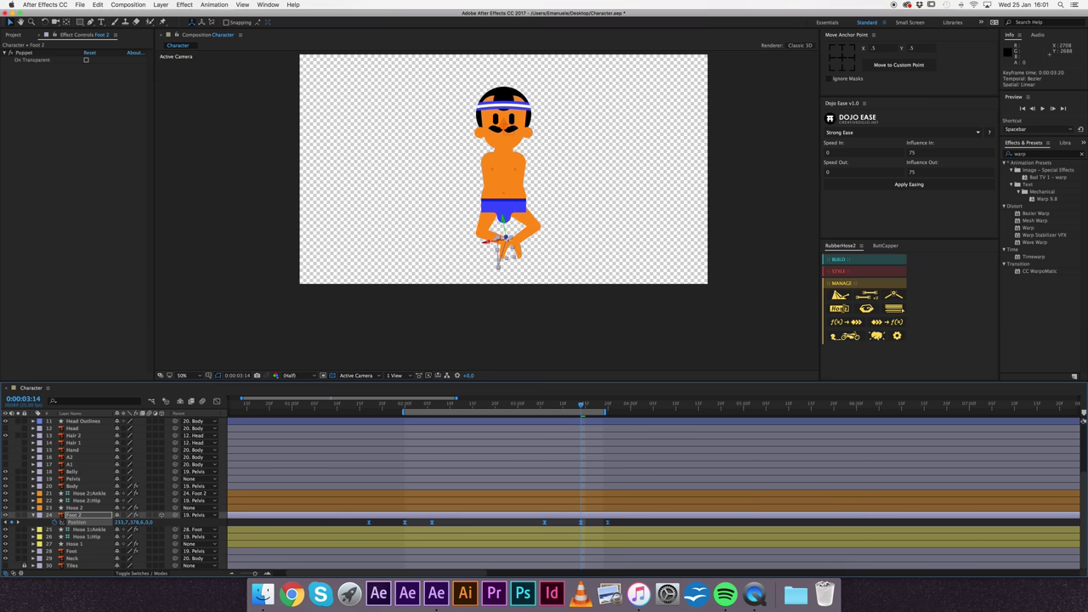
Step: Shift two of Foot 2's position keyframes left and preview the animation
left_click(412, 525)
key("shift+Left")
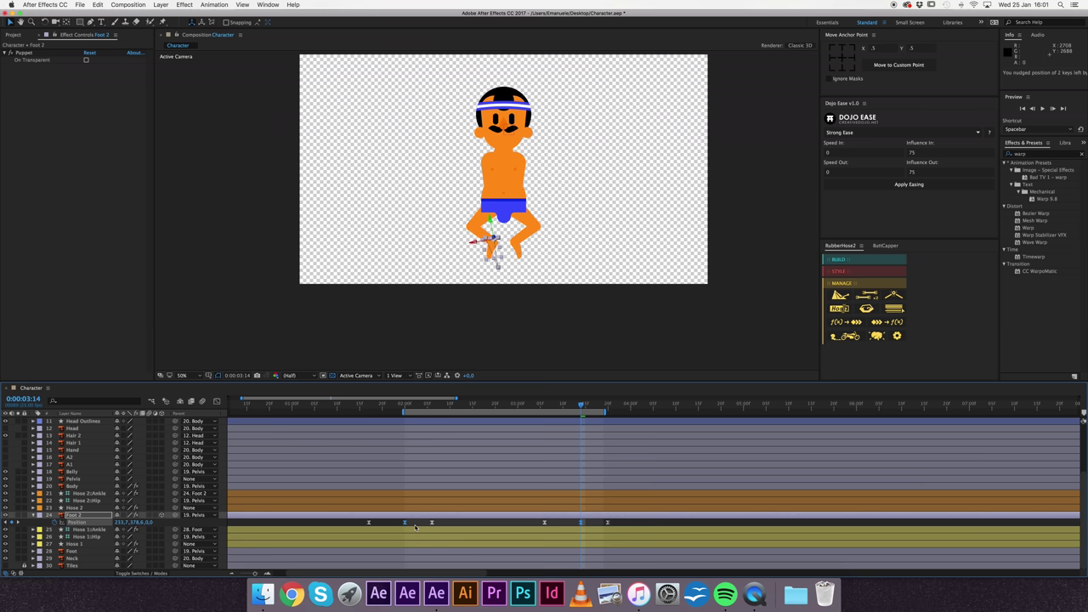
key("comma")
key("space")
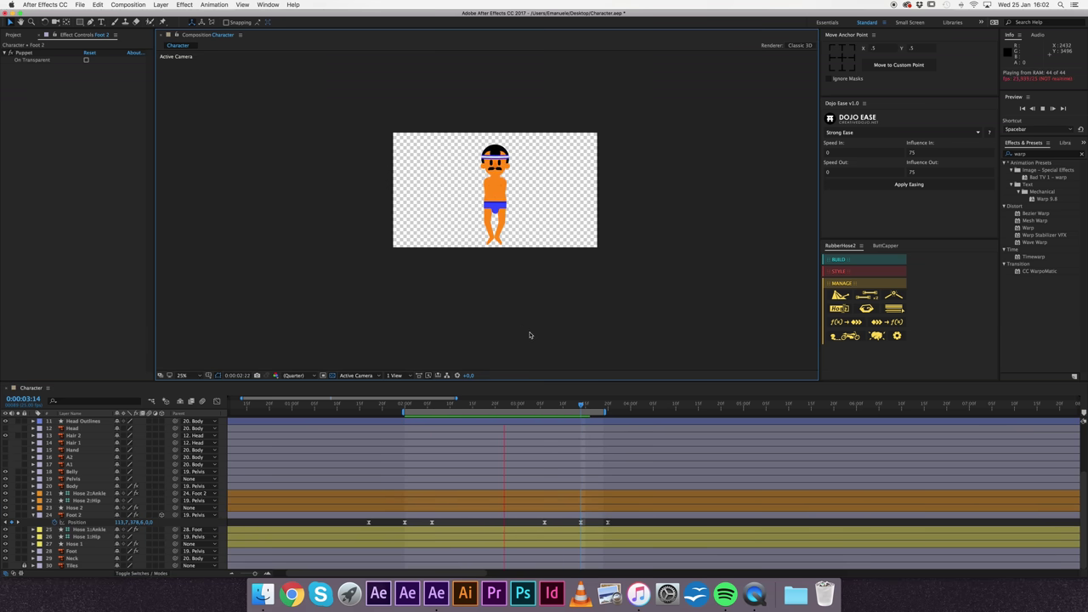
key("space")
Step: Check the crouch pose at 3:14, then replay the preview from 2 seconds
mouse_move(545, 406)
left_mouse_down()
mouse_move(585, 413)
mouse_move(548, 421)
mouse_move(581, 421)
left_mouse_up()
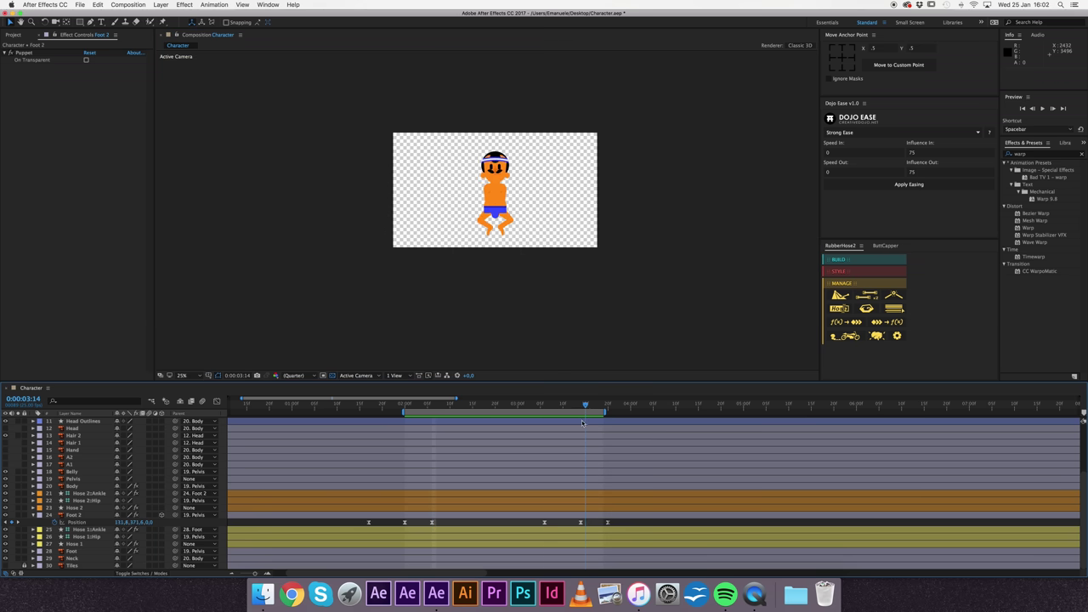
left_click(578, 523)
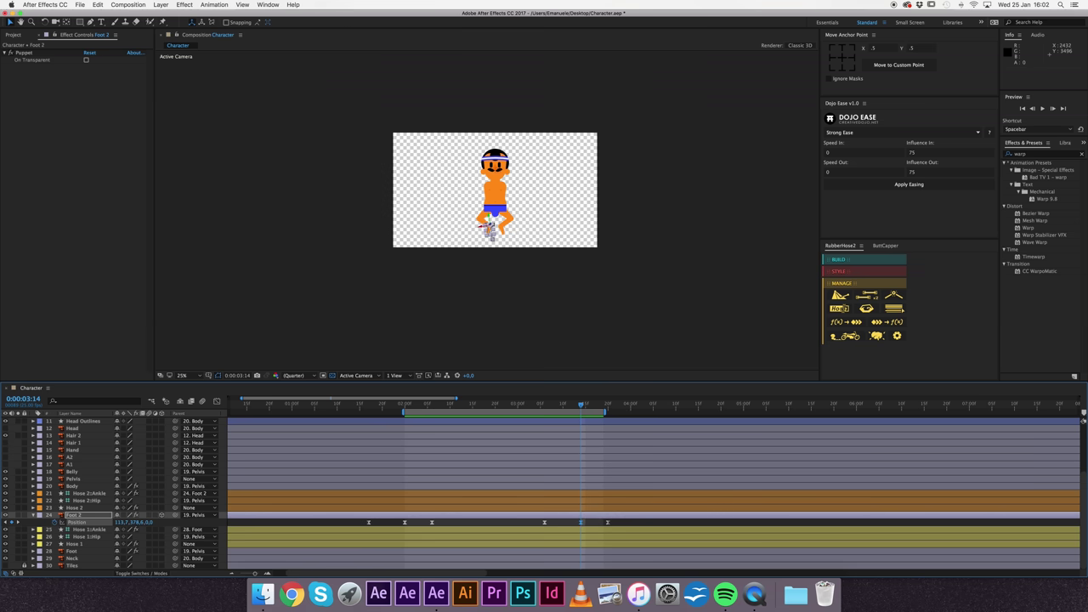
left_click(406, 409)
left_click(452, 278)
key("space")
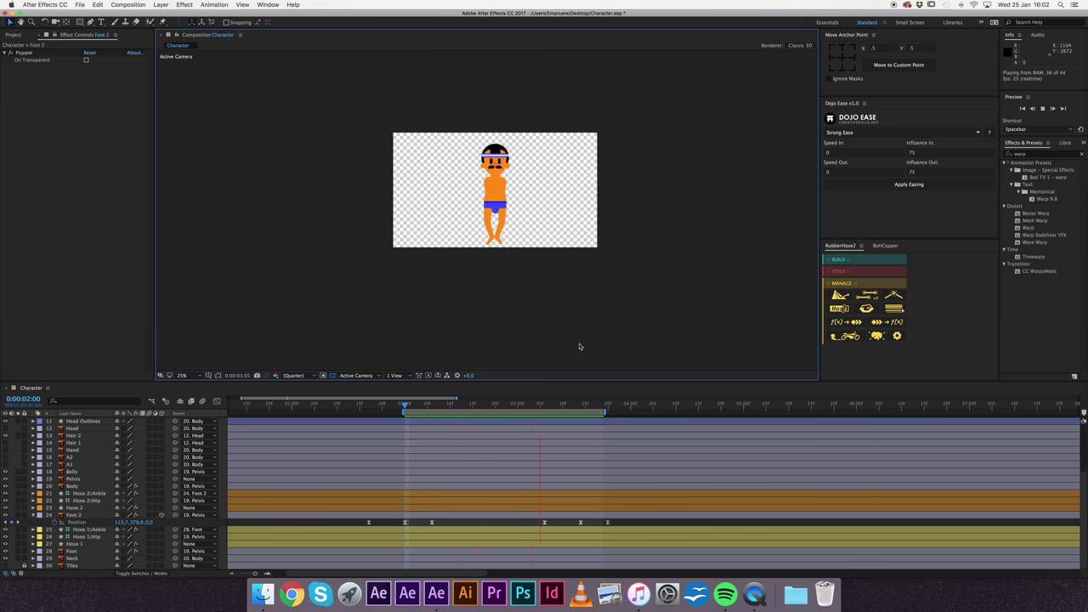
left_click(405, 409)
key("space")
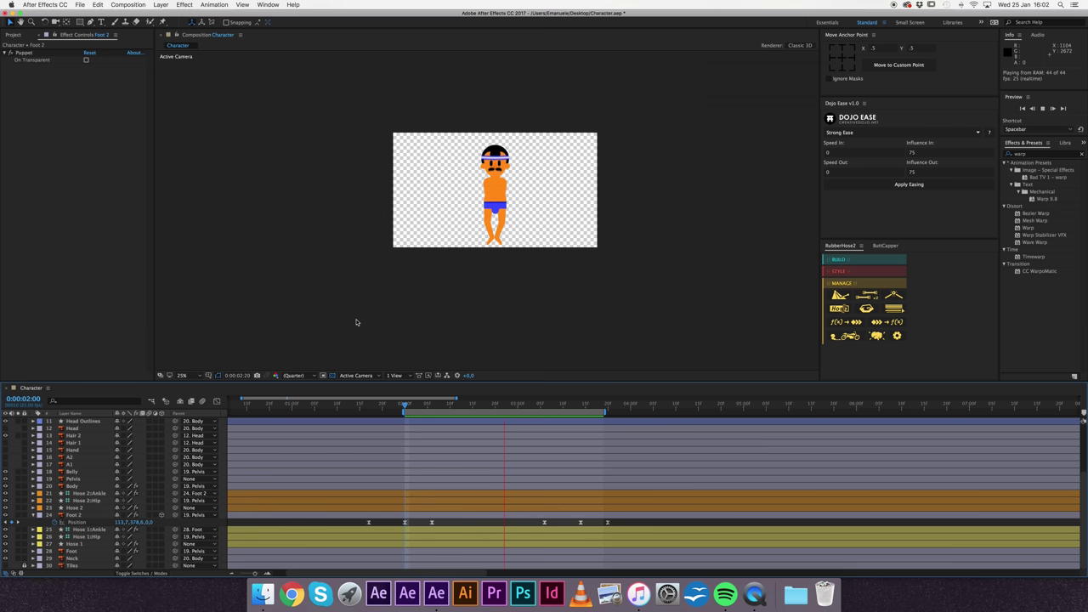
key("space")
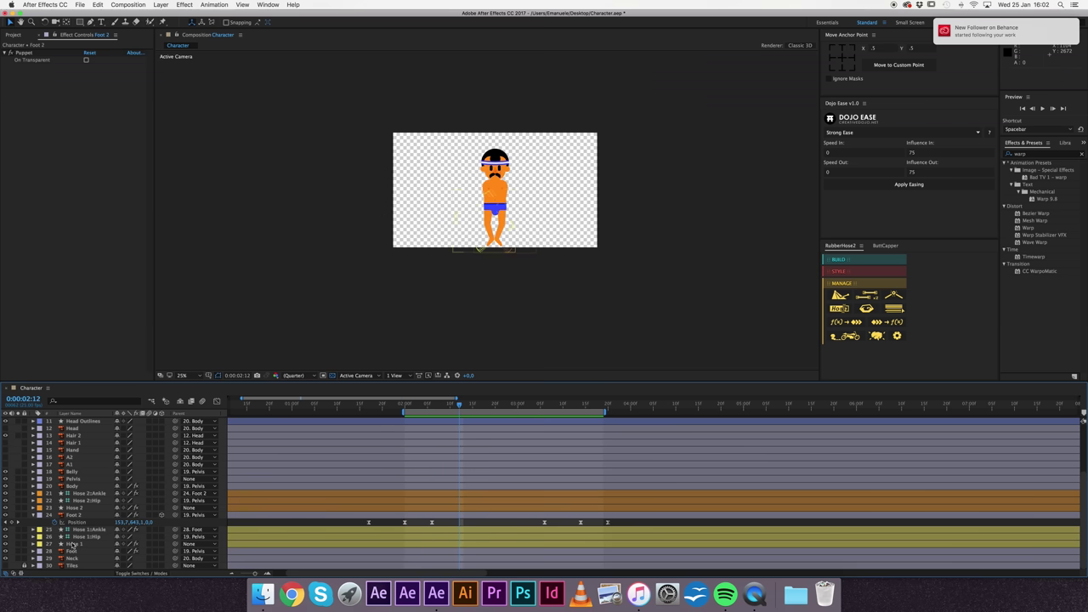
Step: Try moving the Hose 2:Ankle to Hose 1 layers earlier, preview, then undo it
left_click(78, 545)
left_click(86, 494, "shift")
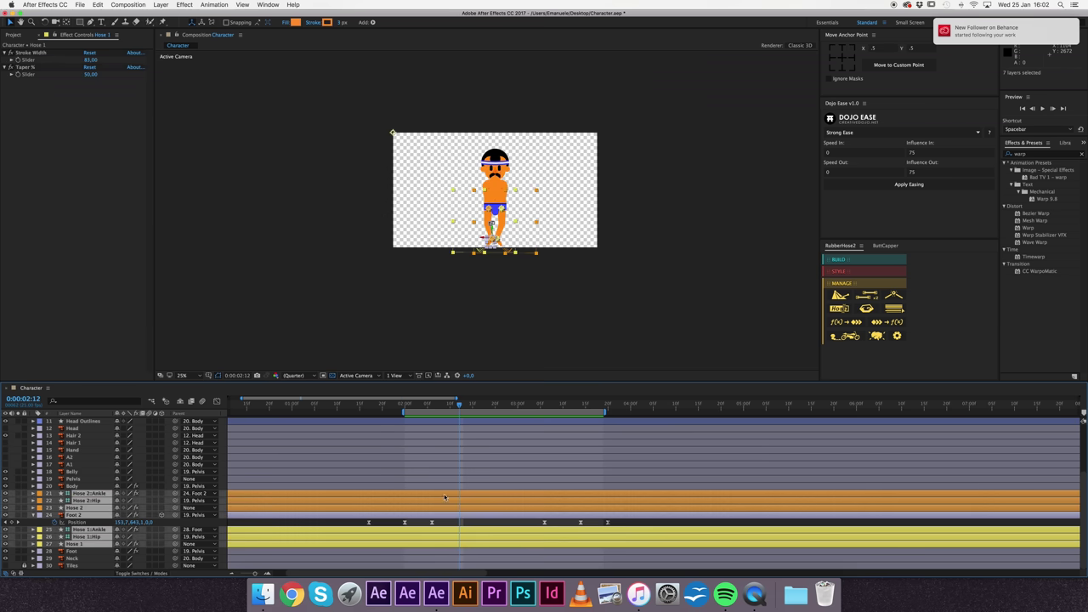
left_click_drag(444, 497, 434, 502)
key("space")
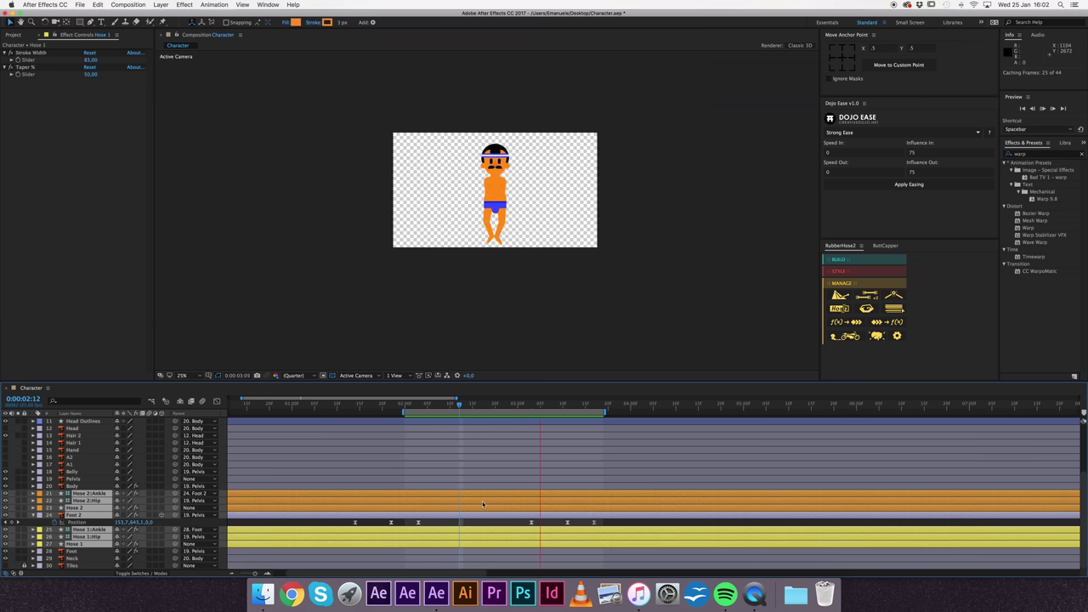
key("space")
key("ctrl+z")
Step: Move the eight leg and foot layers two frames earlier and preview the kick
left_click(89, 553, "shift")
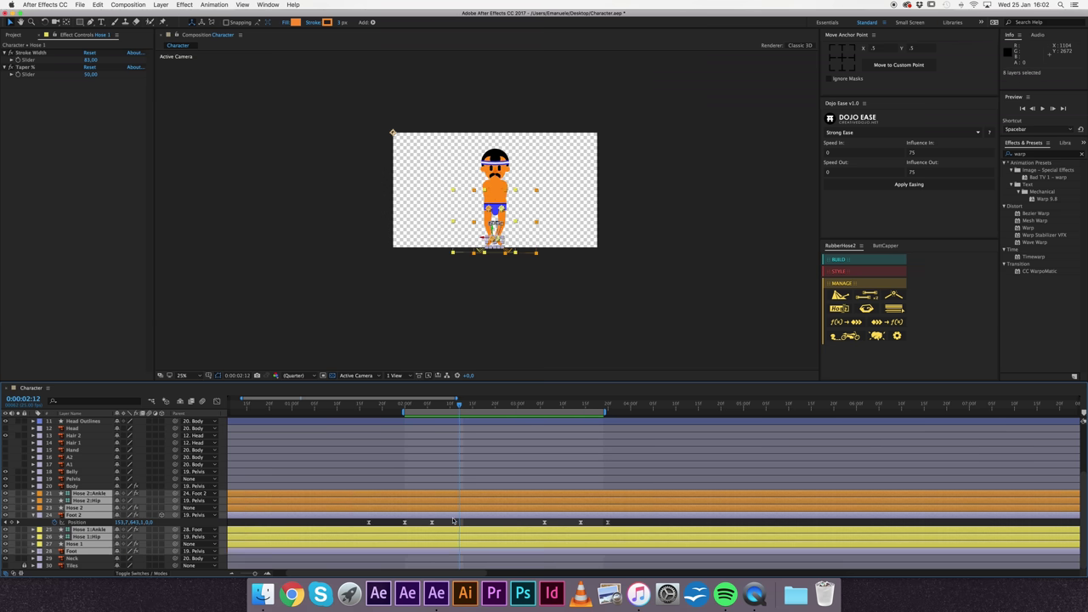
left_click_drag(489, 494, 480, 499)
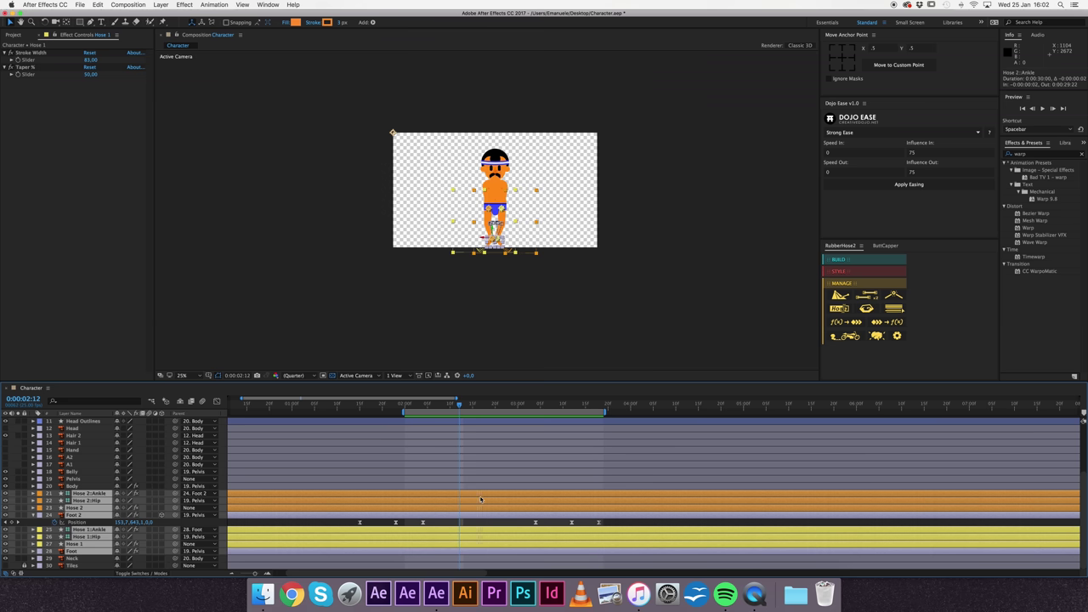
key("space")
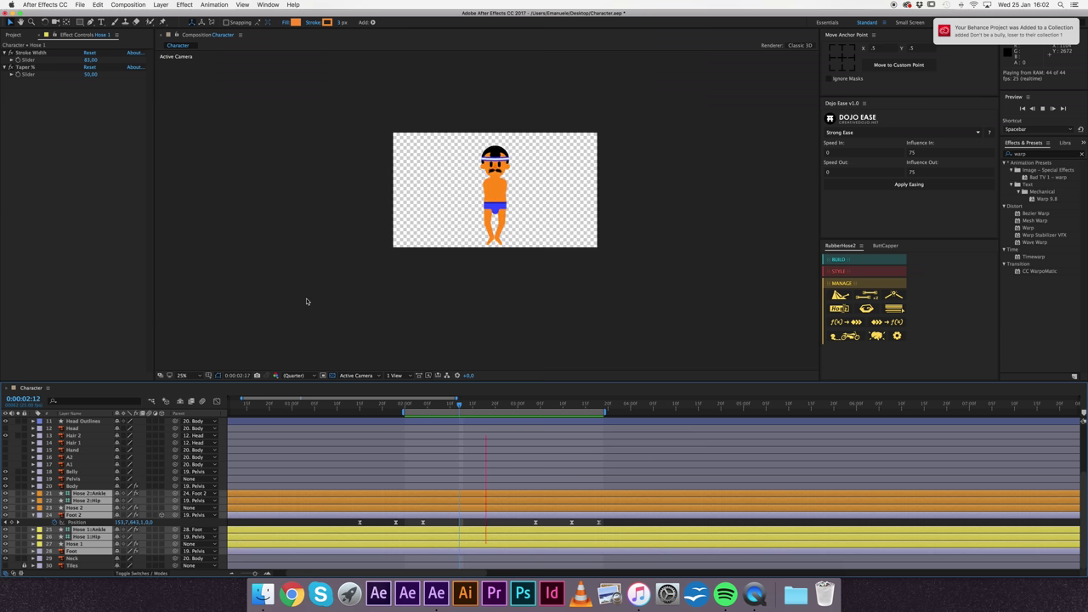
left_click(418, 498)
left_click(452, 285)
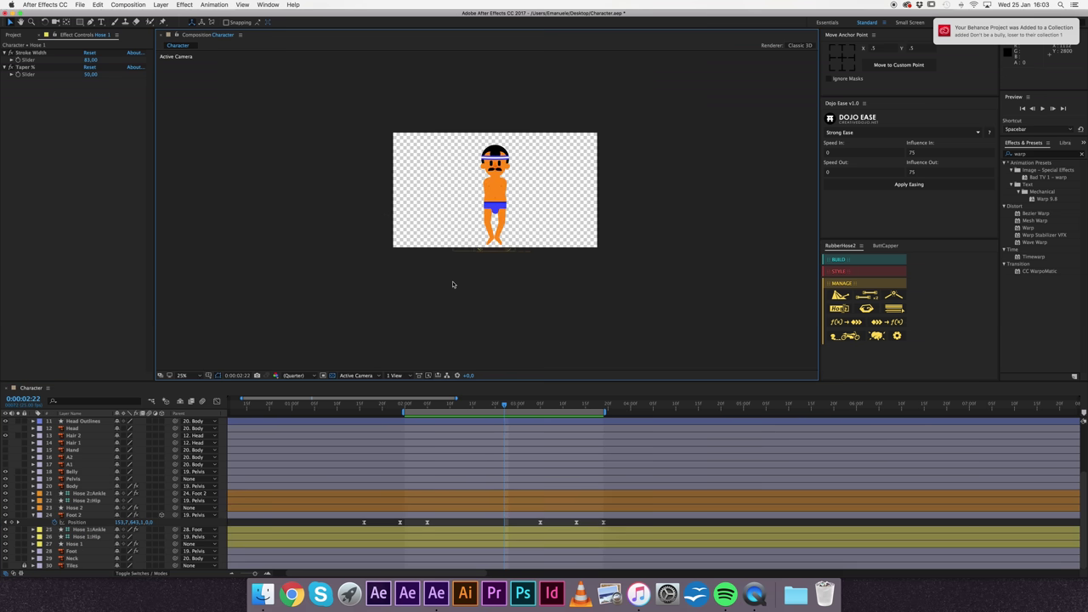
key("space")
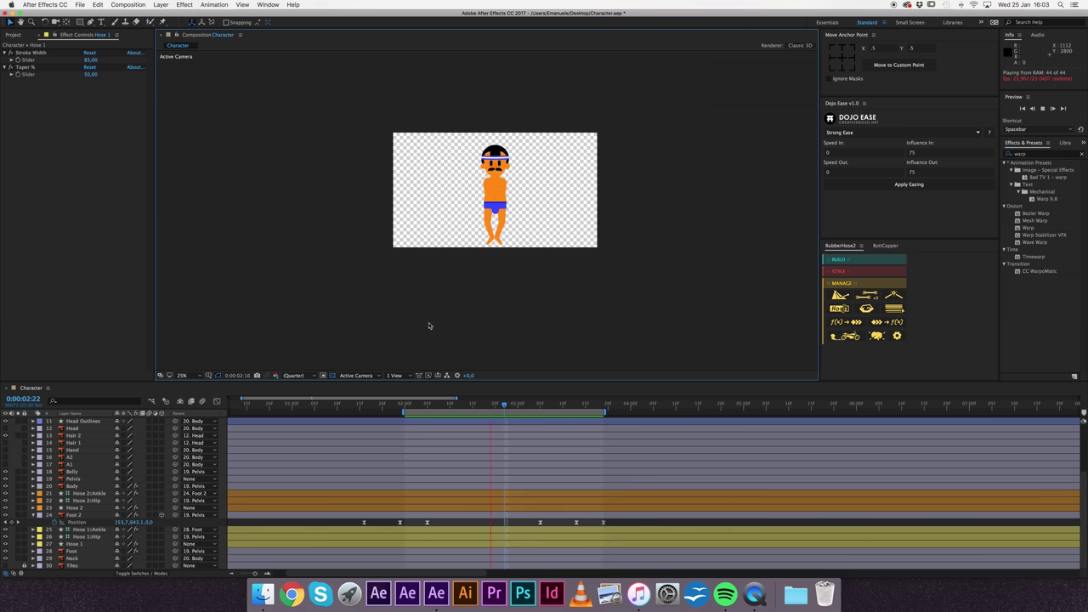
key("space")
key("period")
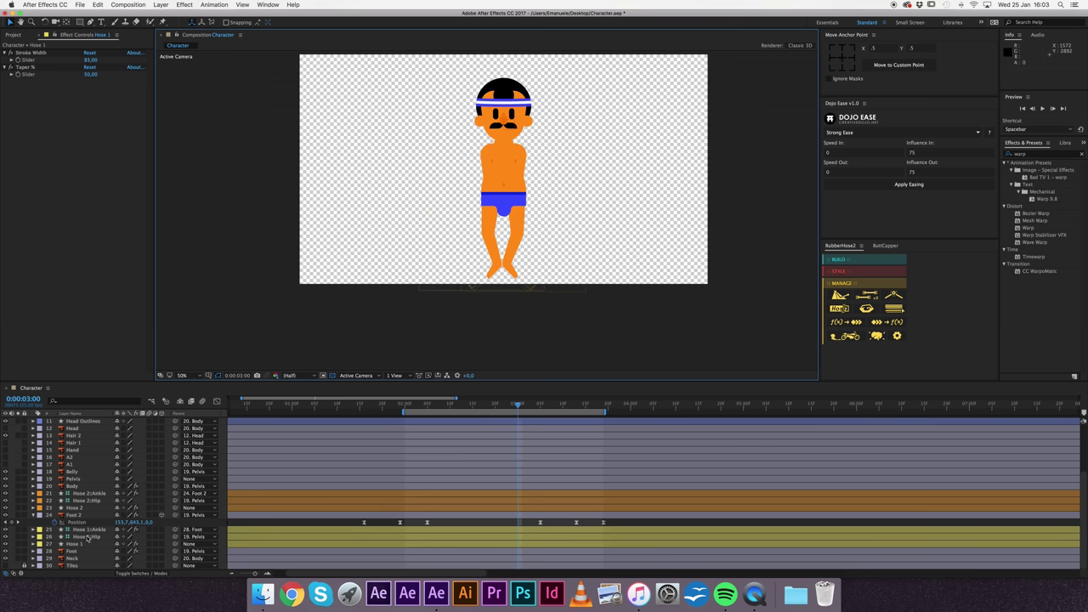
Step: Nudge the Foot layer's Position keyframes later in time and preview the offset kick
left_click(78, 551)
key("p")
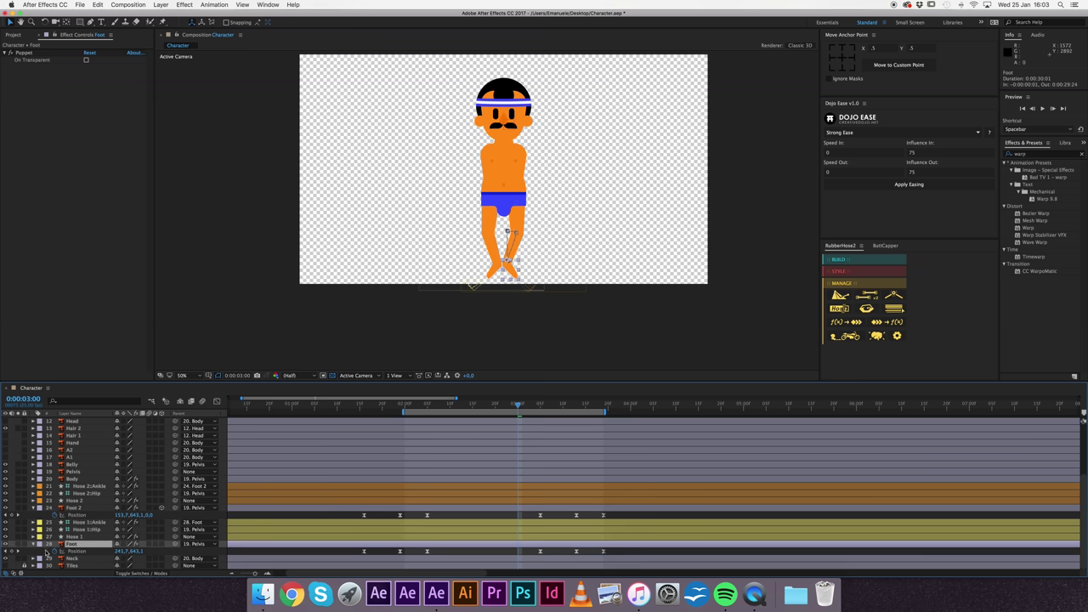
left_click(77, 551)
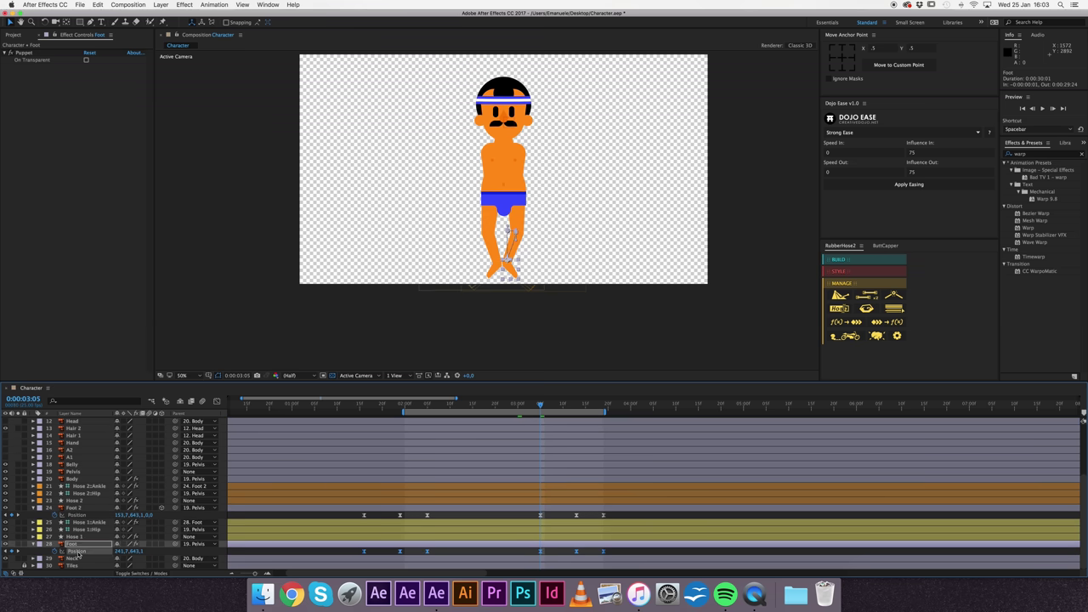
key("Right")
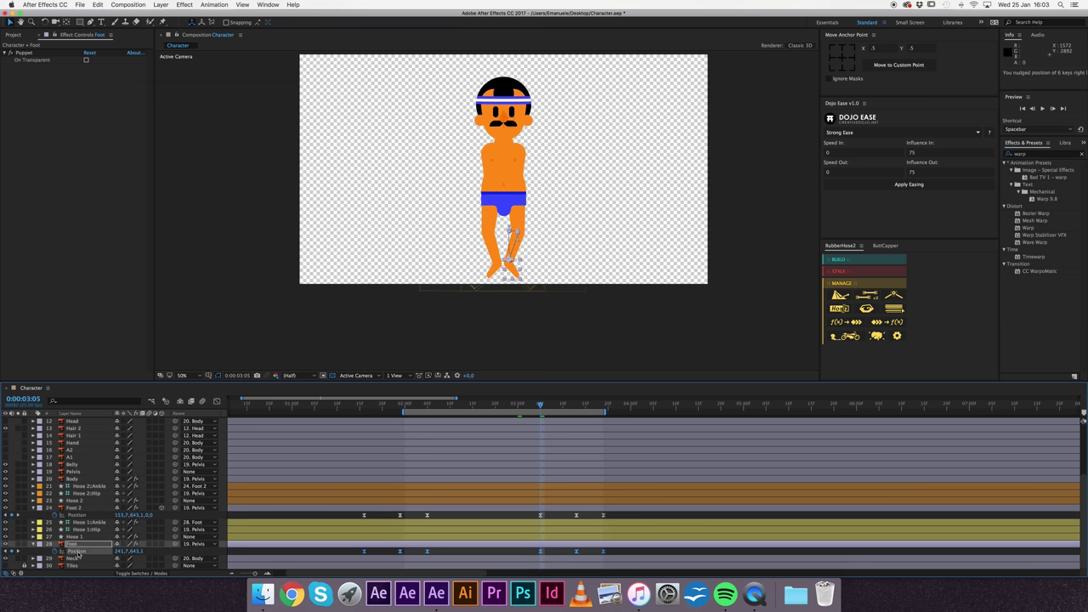
key("space")
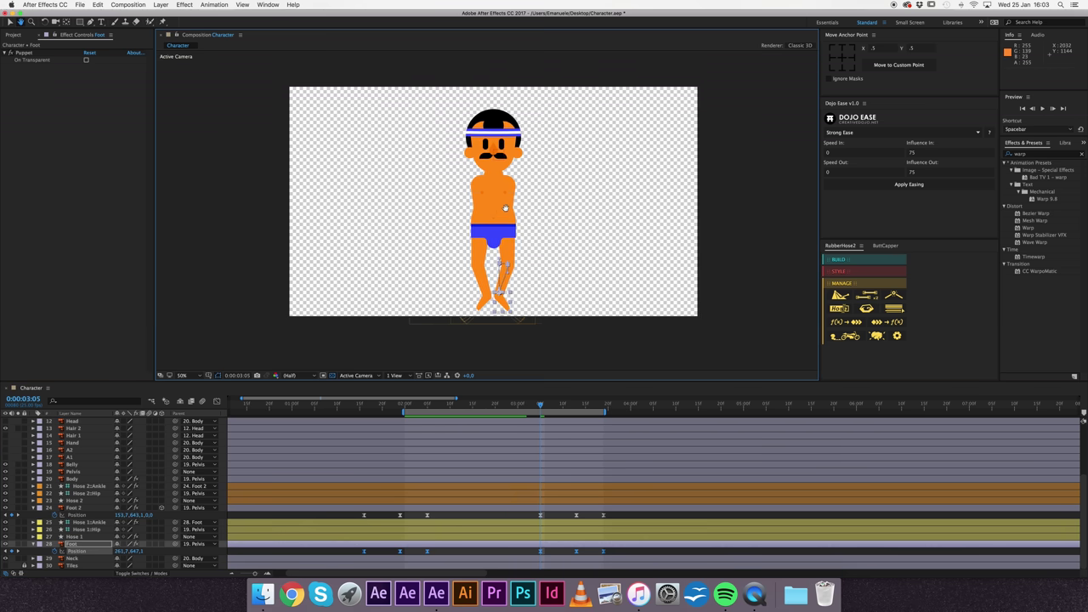
scroll(488, 213, "down", 4)
scroll(491, 223, "up", 2)
left_click(687, 219)
key("space")
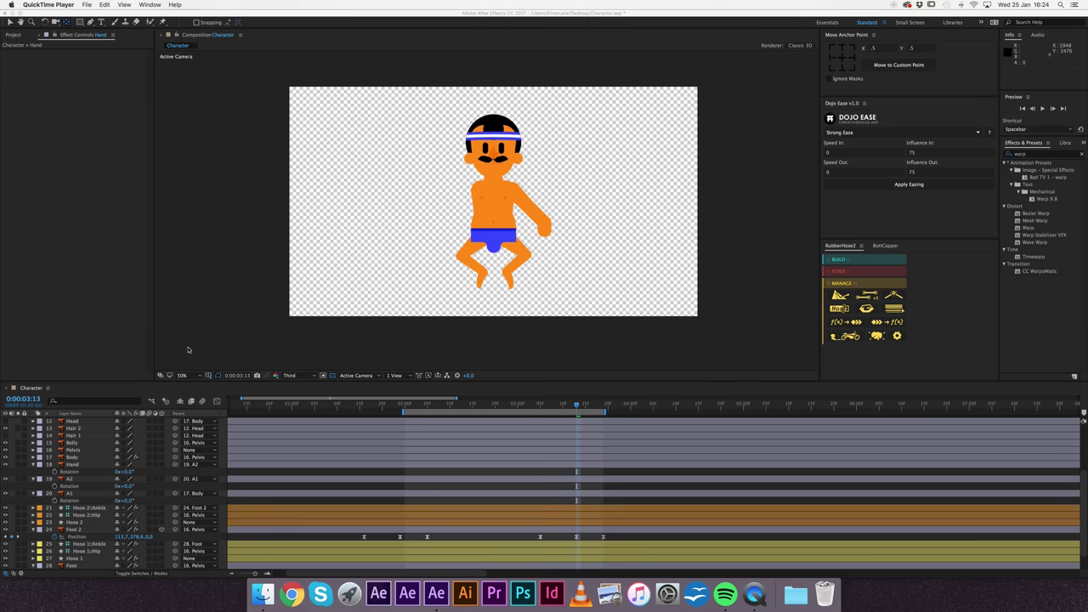
Step: Select the Hand, A2 and A1 arm layers and label them Dark Green
left_click(75, 472)
left_click(73, 493)
left_click(74, 467, "shift")
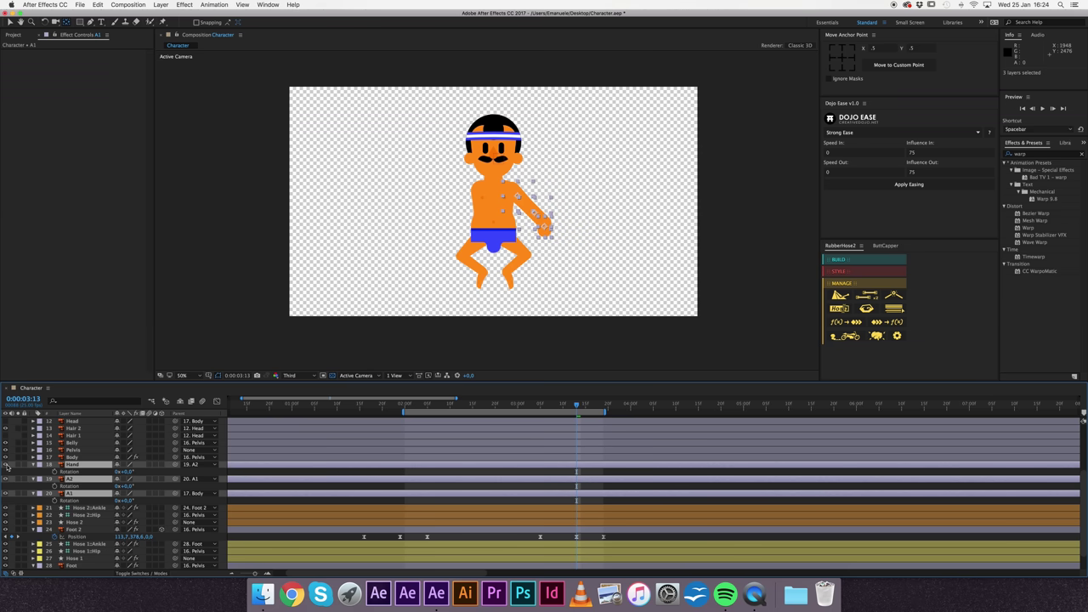
left_click(38, 465)
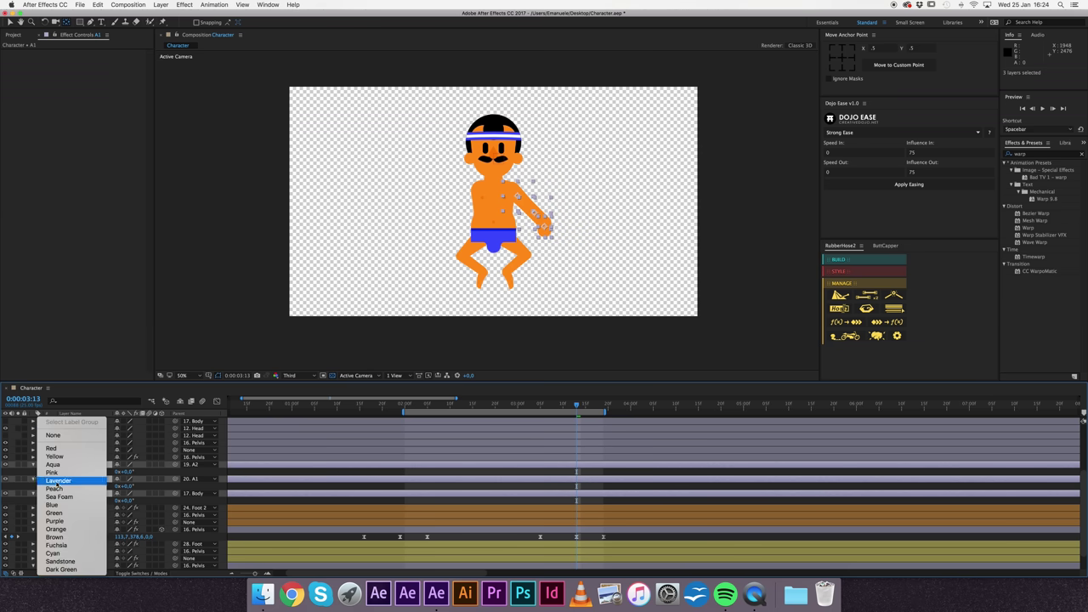
left_click(60, 565)
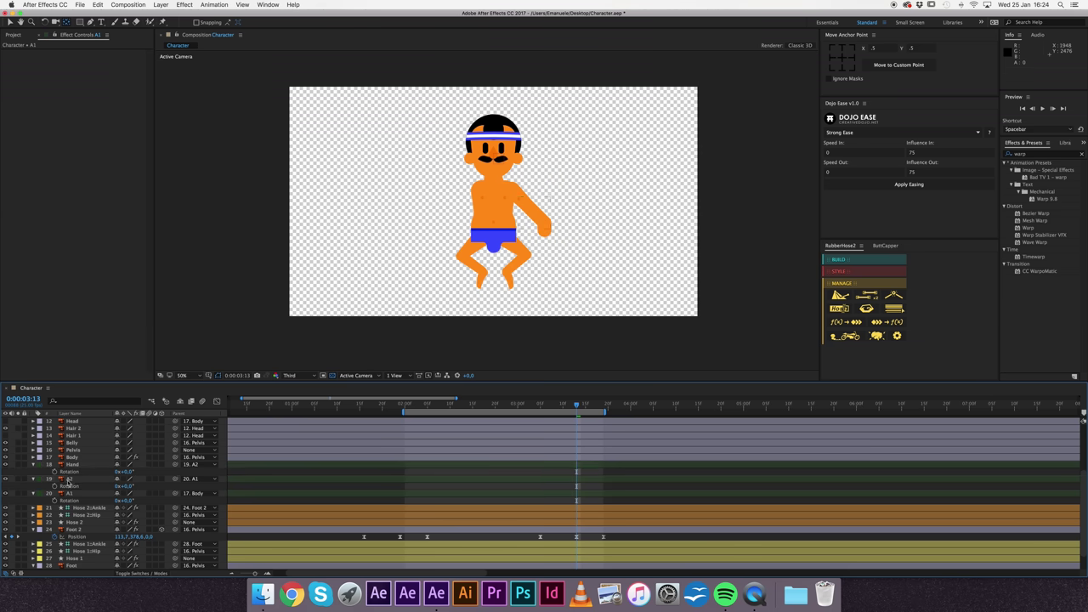
Step: Link the Hand layer to the A2 arm piece, then select A1
left_click(174, 481)
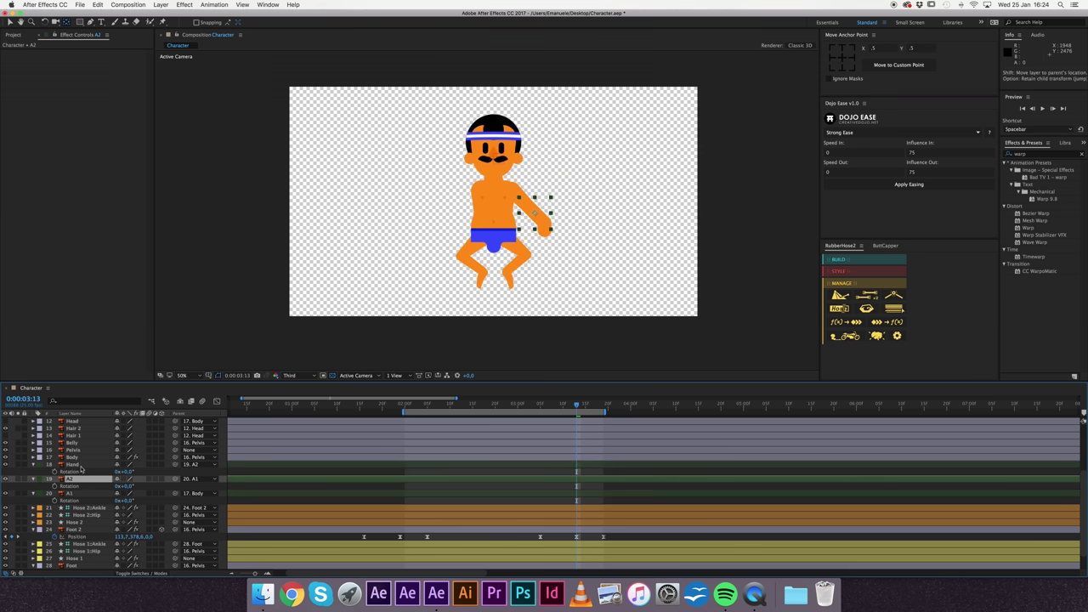
left_click(176, 467)
left_click_drag(117, 477, 79, 485)
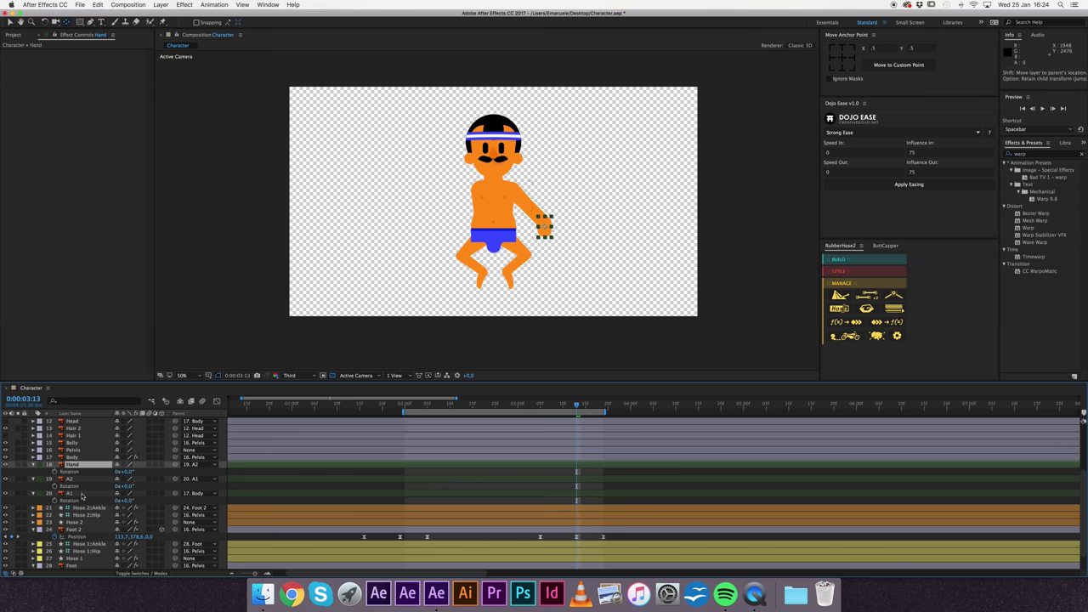
left_click(74, 495)
key("period")
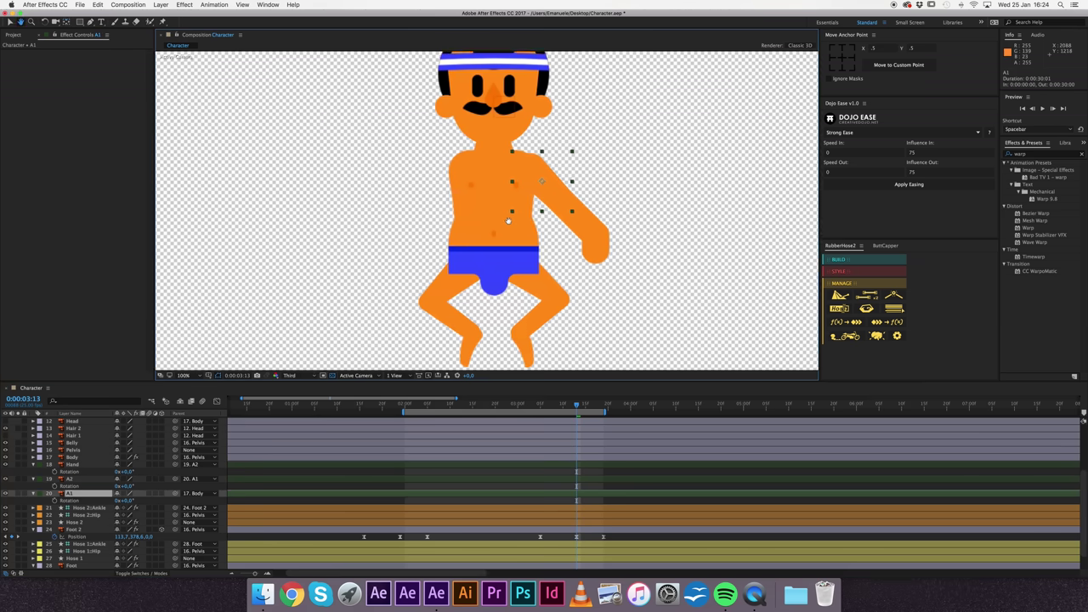
Step: Move A1's pivot to the shoulder and A2's pivot to its upper end, testing A2's rotation
left_click_drag(501, 167, 496, 162)
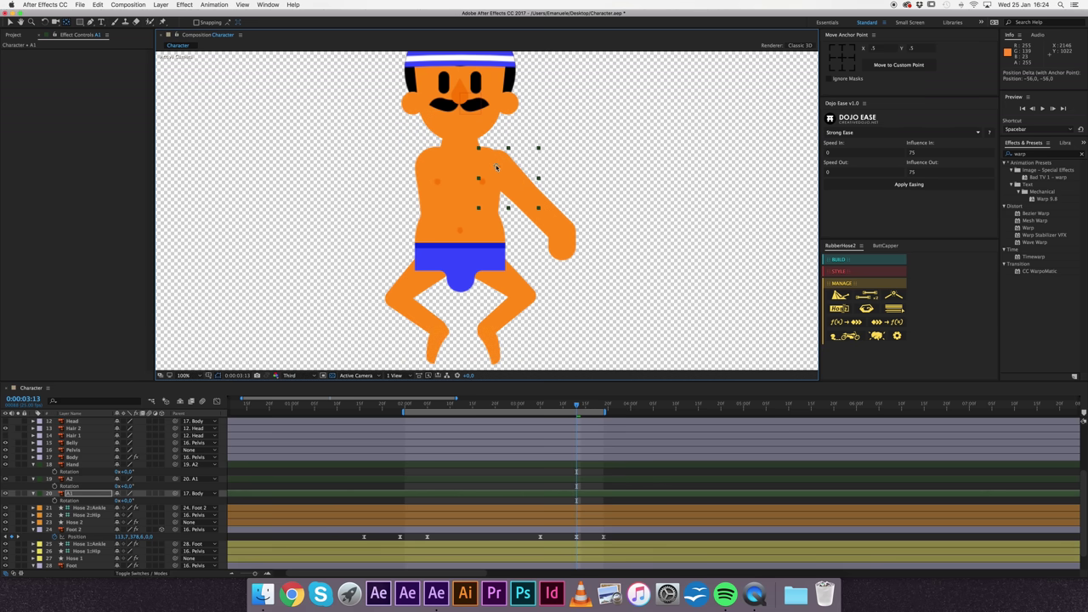
left_click(73, 479)
left_click(18, 479)
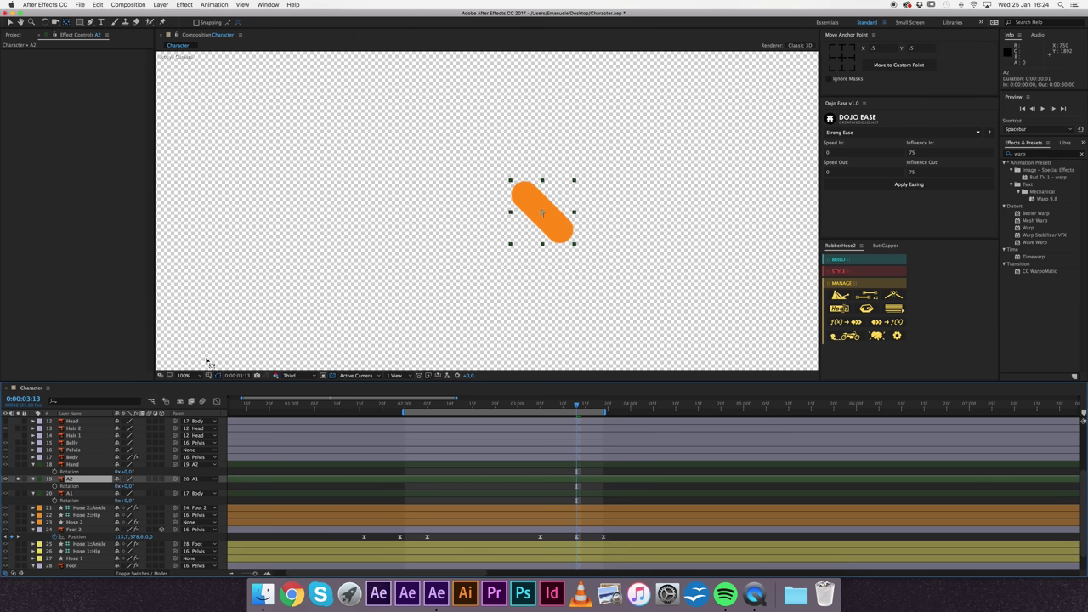
left_click_drag(545, 215, 529, 199)
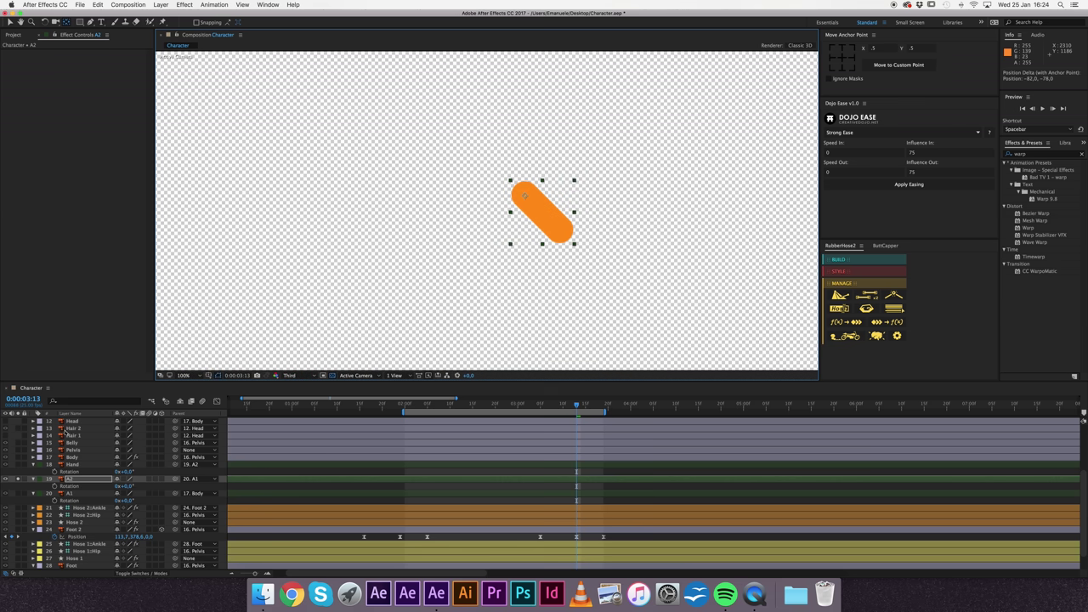
left_click(18, 478)
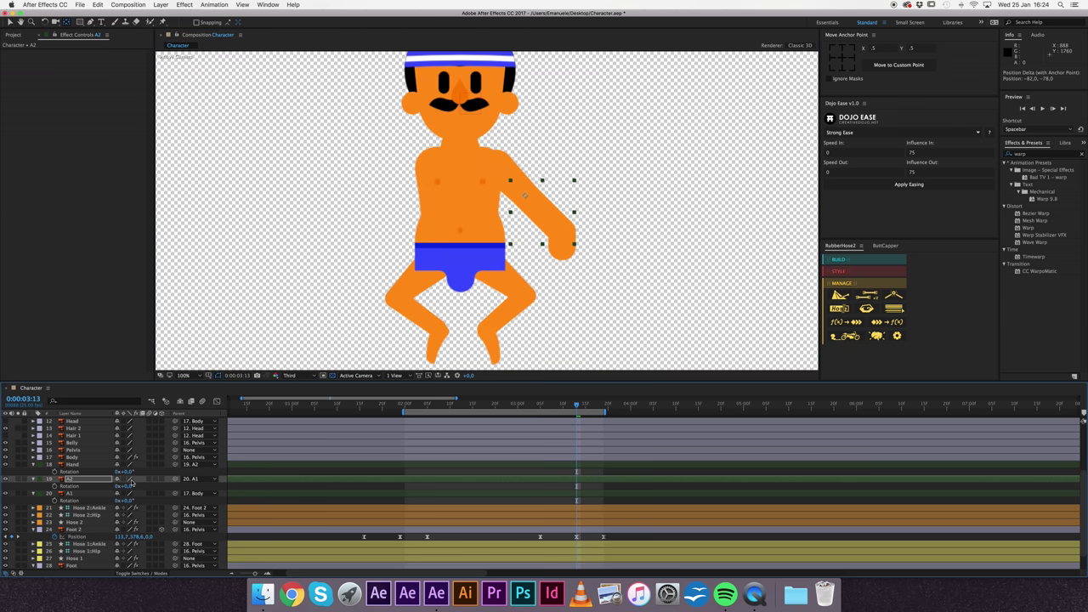
key("r")
key("r")
mouse_move(125, 485)
left_mouse_down()
mouse_move(102, 485)
mouse_move(159, 465)
left_mouse_up()
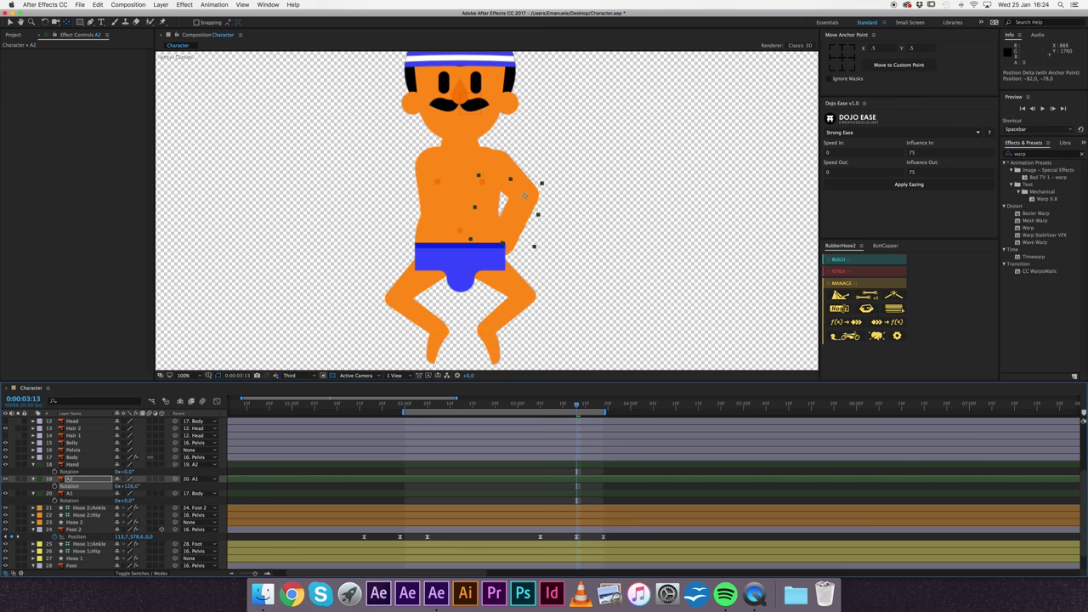
key("ctrl+z")
Step: Set the Hand's pivot at the wrist, parent it to A2, and select all three arm layers at 0:00:03:05
left_click(561, 240)
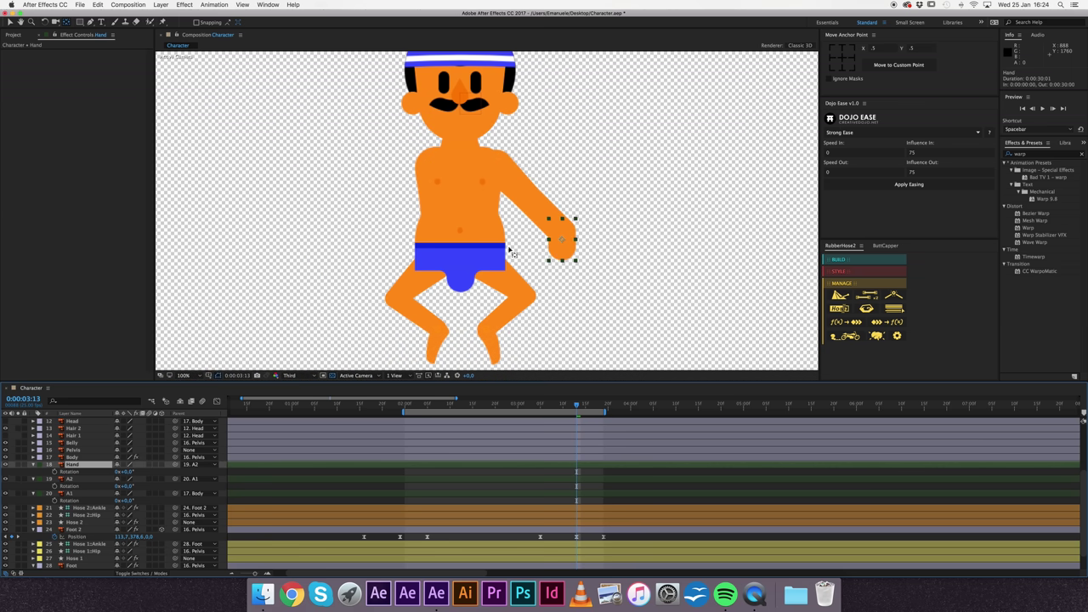
left_click_drag(563, 243, 561, 232)
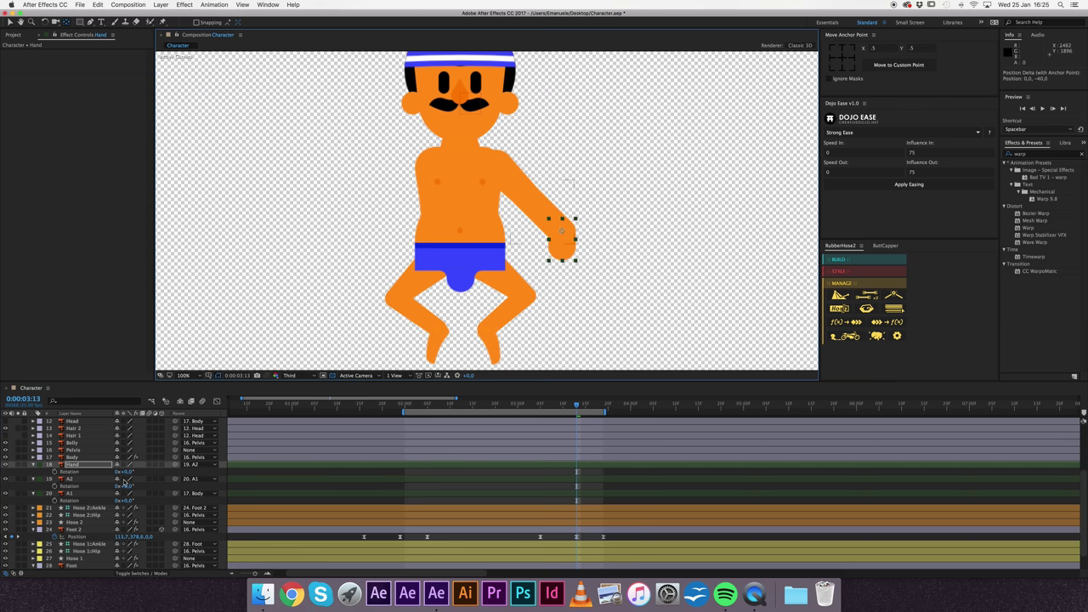
left_click_drag(126, 471, 85, 471)
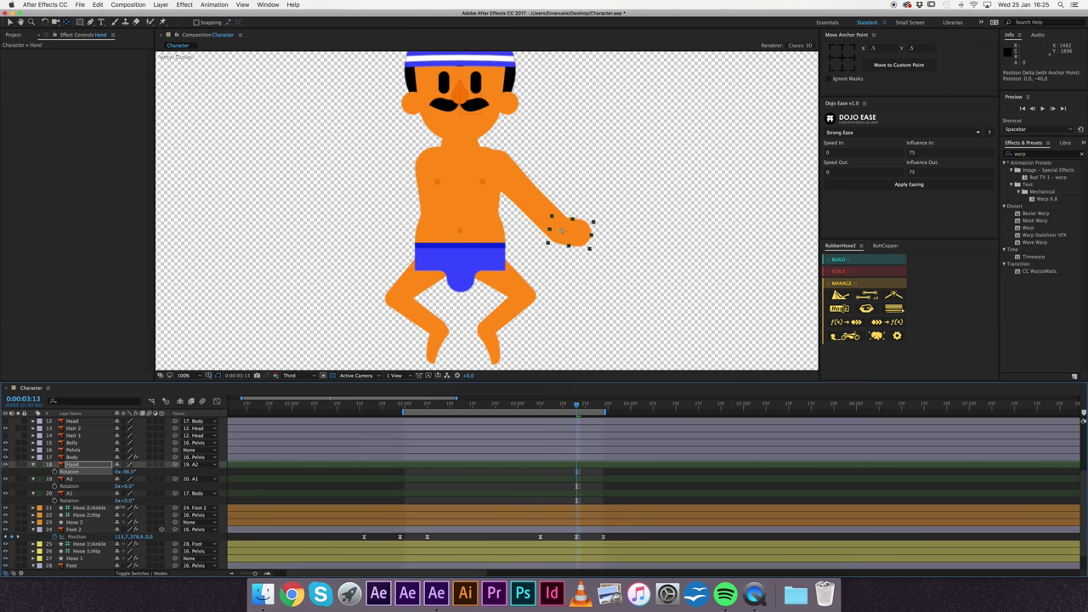
key("ctrl+z")
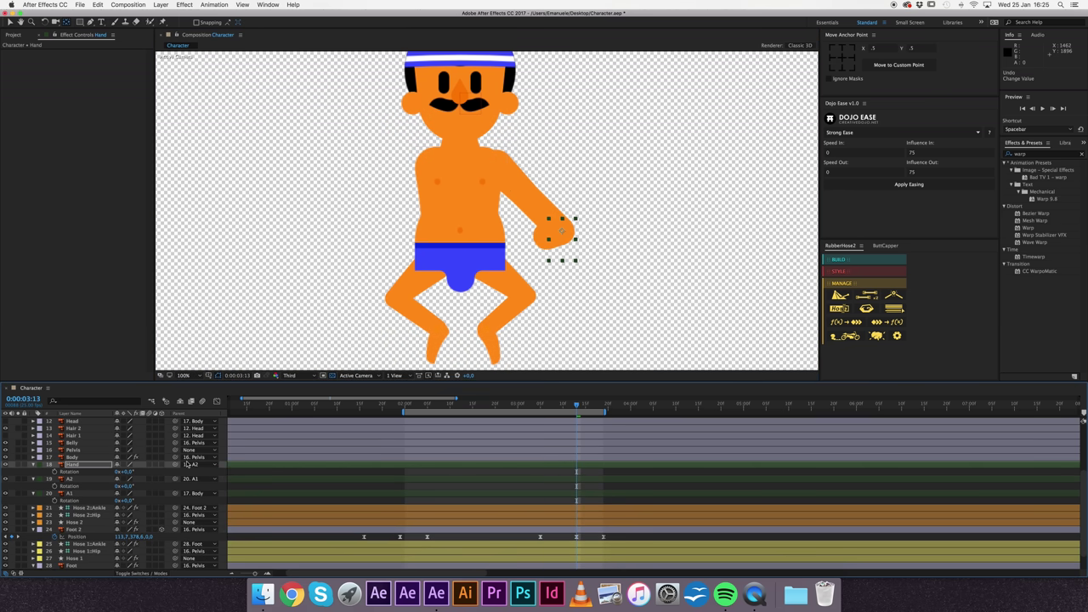
left_click(187, 464)
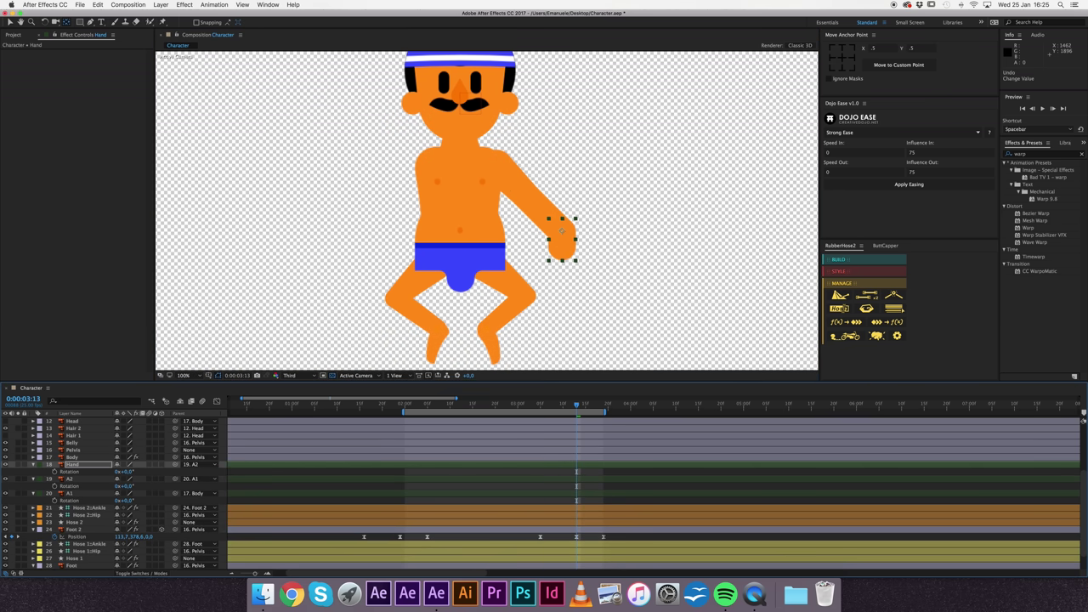
left_click(541, 405)
mouse_move(52, 473)
left_mouse_down()
mouse_move(96, 502)
mouse_move(138, 500)
mouse_move(126, 499)
left_mouse_up()
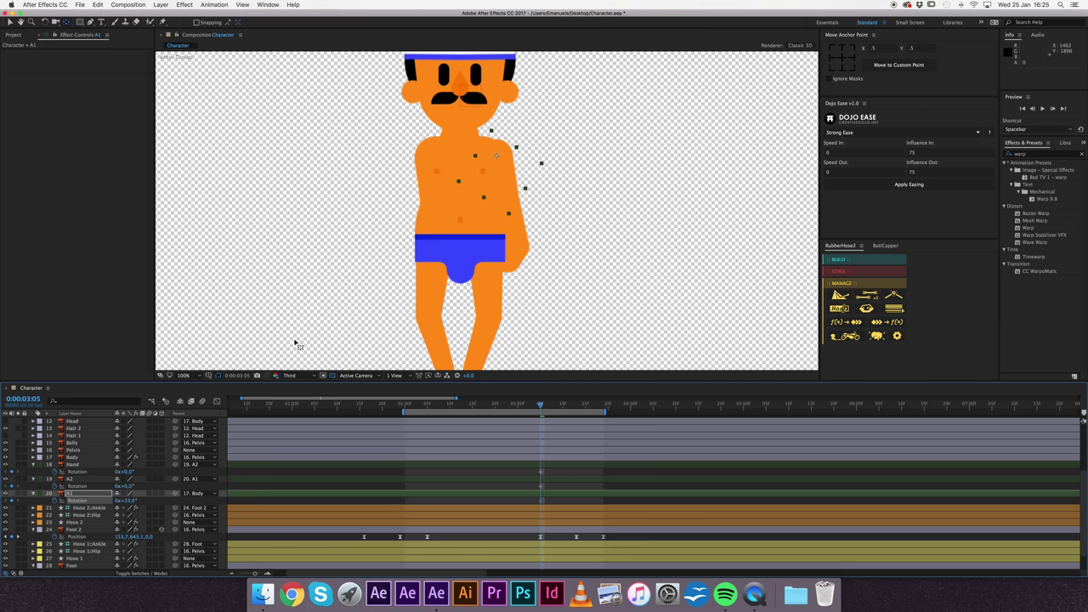
Step: Paste the arm rotation keyframes at 0:00:03:13 and nudge them slightly later
key("comma")
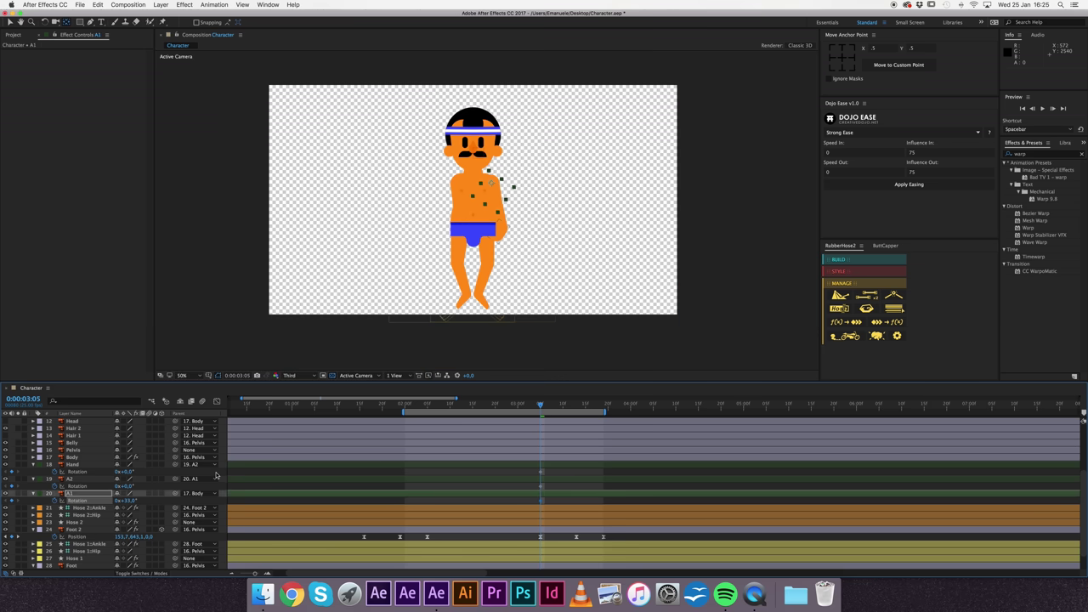
key("F2")
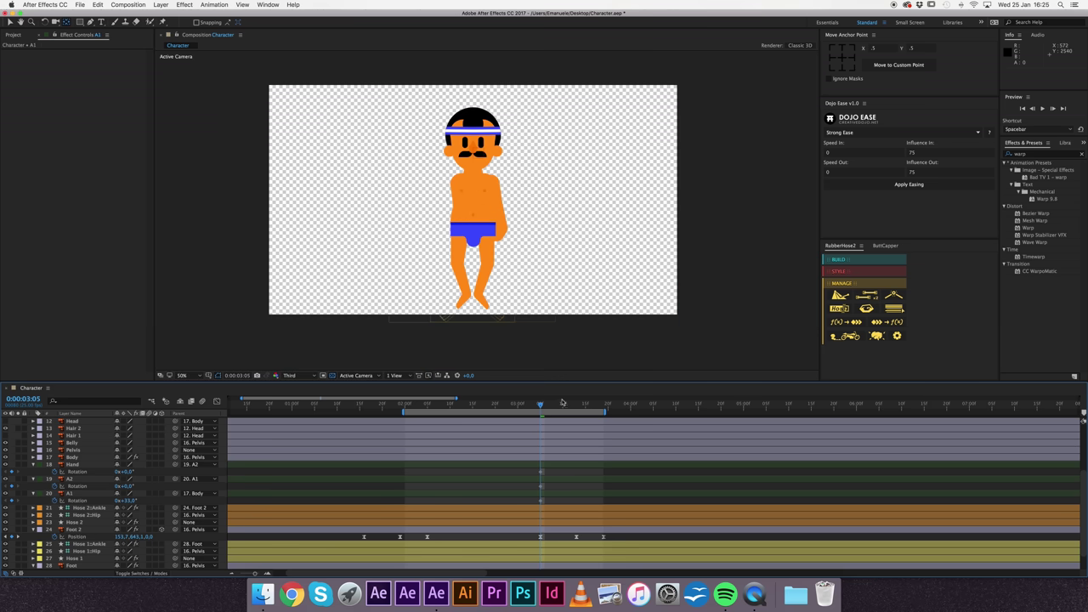
mouse_move(545, 408)
left_mouse_down()
mouse_move(582, 414)
mouse_move(582, 431)
left_mouse_up()
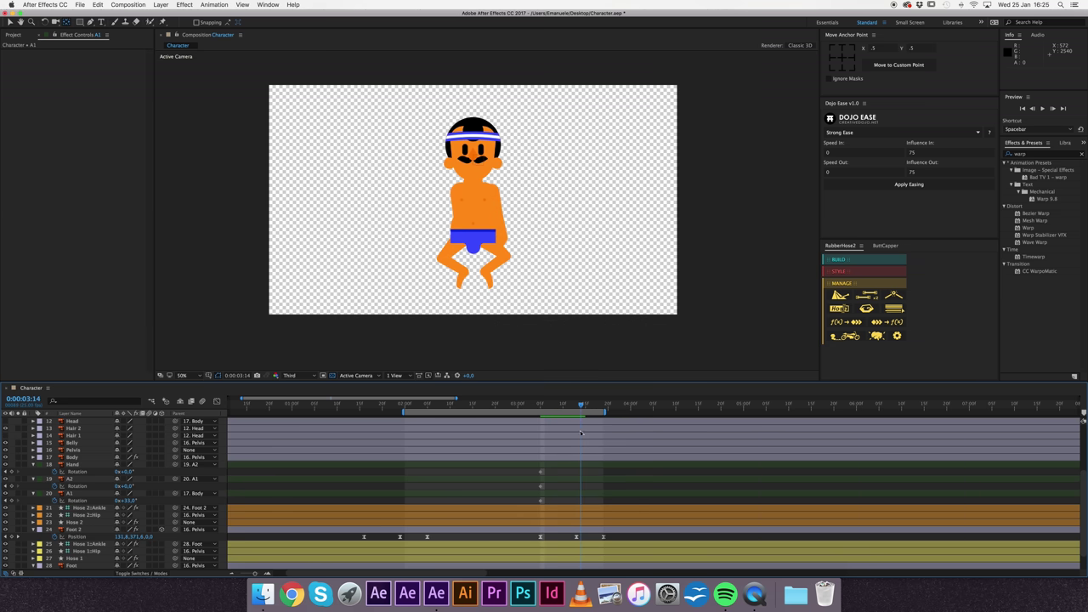
left_click_drag(580, 434, 579, 434)
key("super+v")
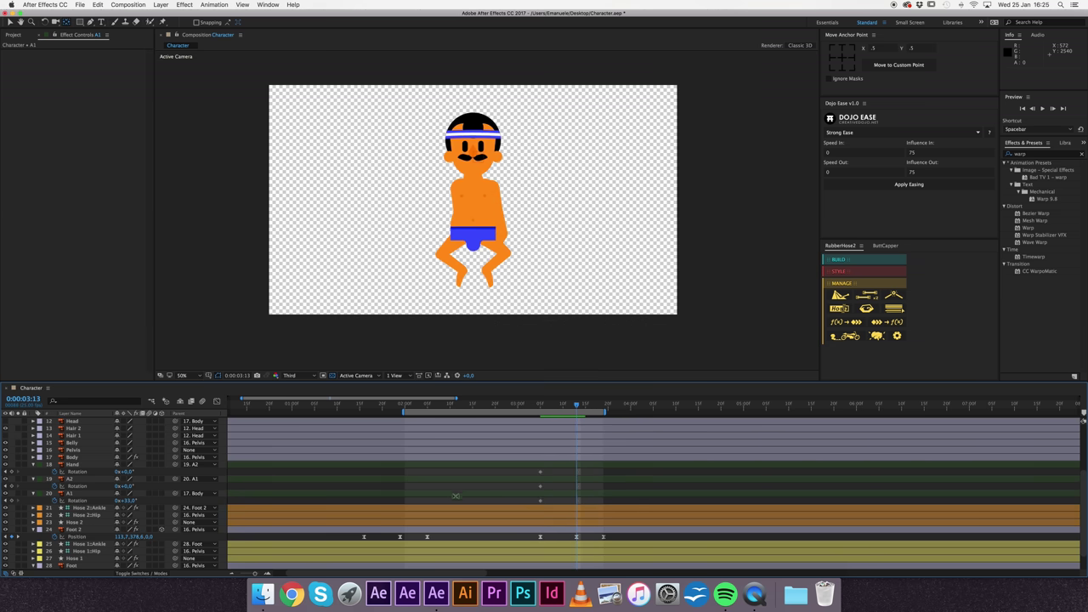
scroll(460, 490, "down", 1)
scroll(551, 479, "up", 1)
mouse_move(531, 460)
left_mouse_down()
mouse_move(551, 498)
mouse_move(544, 487)
left_mouse_up()
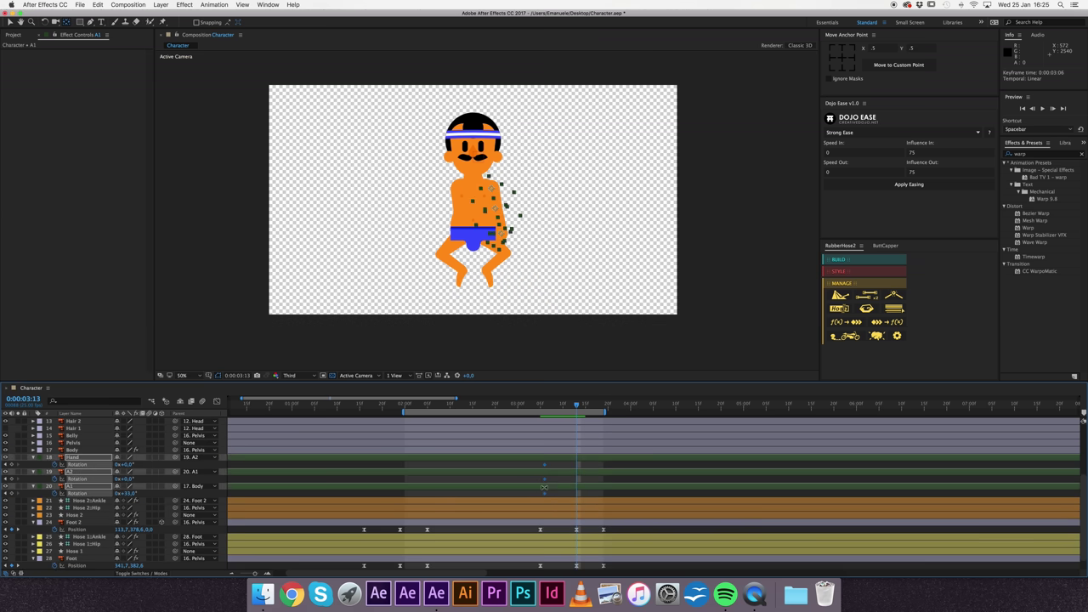
Step: Key the A2 arm's raised rotation at 0:00:03:14
key("Page_Down")
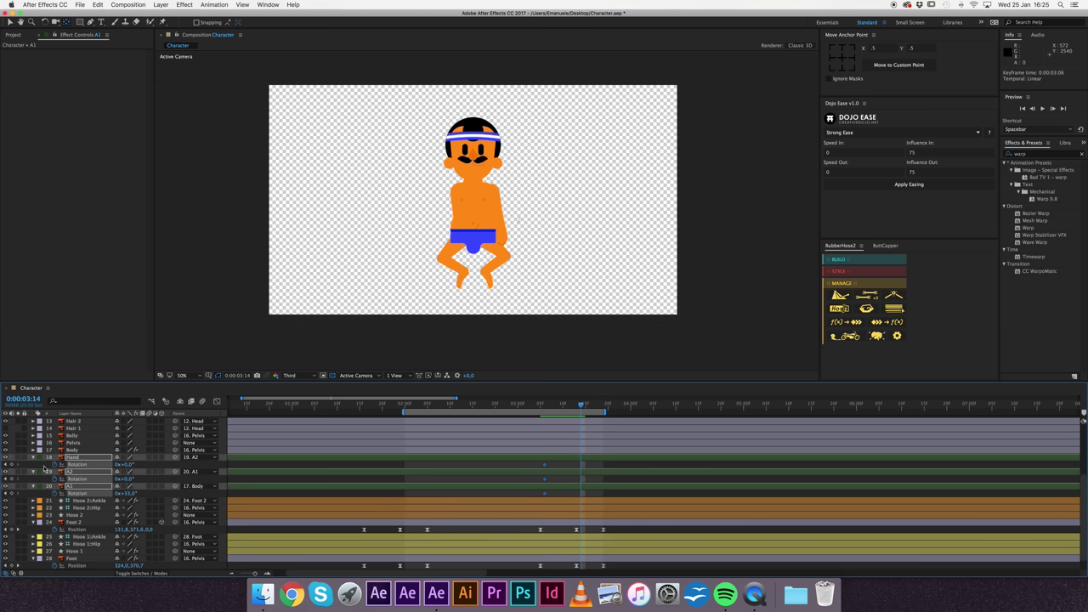
left_click(76, 479)
mouse_move(125, 479)
left_mouse_down()
mouse_move(149, 478)
mouse_move(106, 464)
mouse_move(81, 494)
mouse_move(147, 479)
left_mouse_up()
key("ctrl+z")
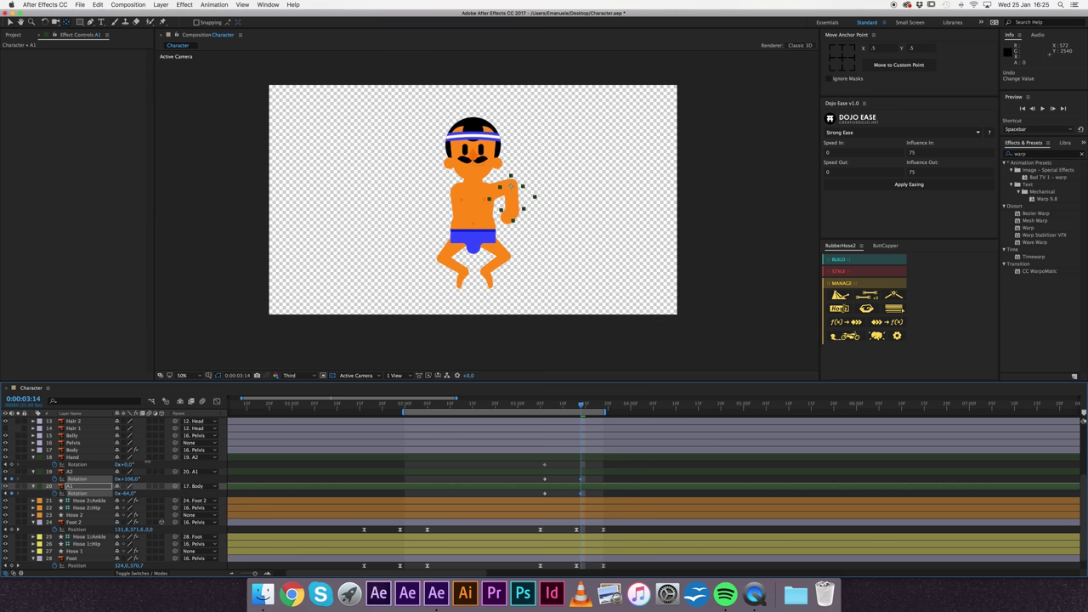
left_click(149, 469)
Step: Scrub through the arm motion to review it, then return to 0:00:01:24
left_click_drag(550, 404, 577, 405)
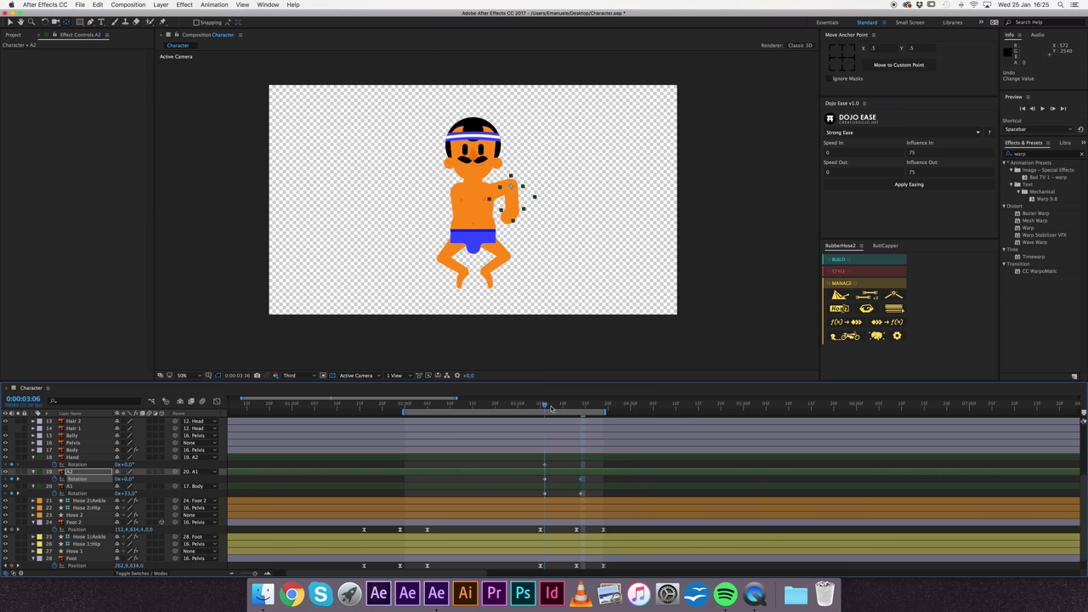
key("Page_Down")
key("Page_Down")
key("Page_Down")
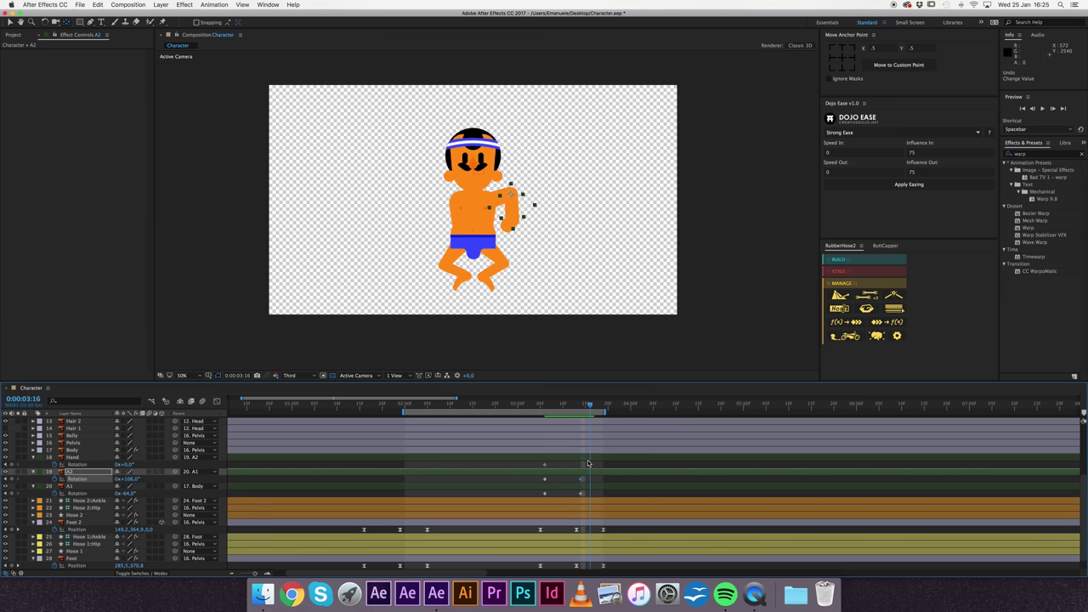
key("Page_Down")
key("Page_Down")
key("Page_Down")
key("Page_Down")
key("Page_Down")
key("Page_Down")
key("Page_Down")
key("Page_Down")
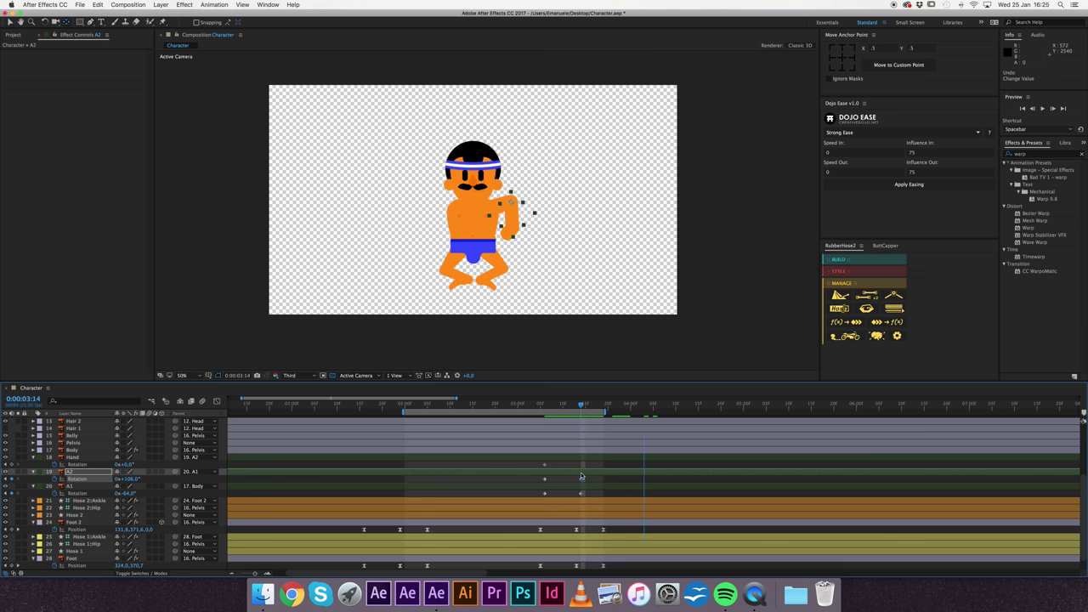
key("shift+Page_Up")
left_click_drag(603, 472, 397, 477)
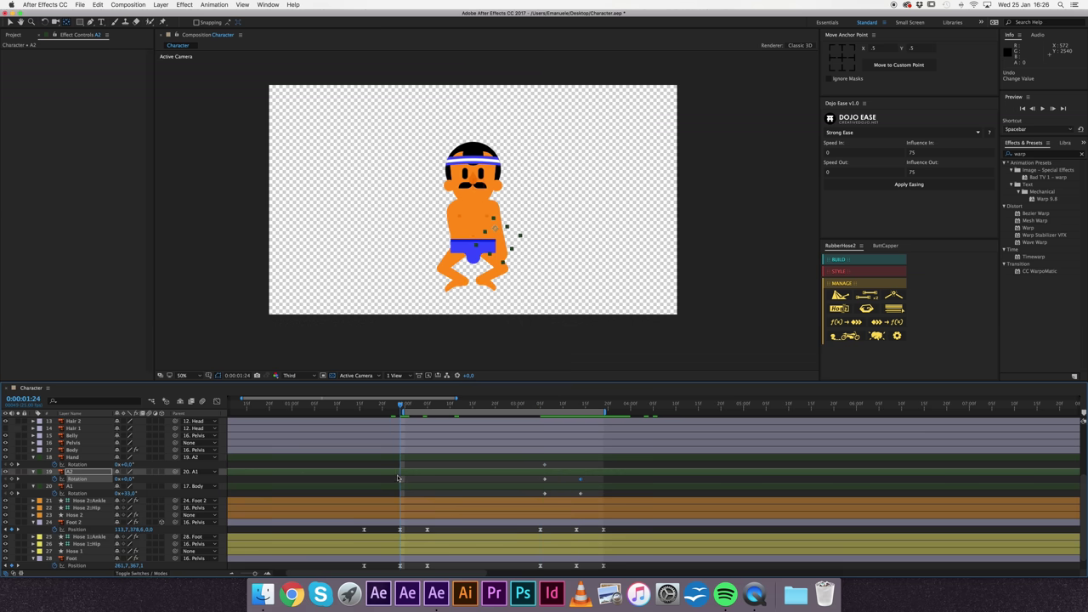
Step: Copy the A2 and A1 raised-arm keyframes to 0:00:01:24 and play back the animation
left_click(578, 481)
key("ctrl+c")
key("ctrl+v")
left_click_drag(572, 487, 584, 496)
key("ctrl+c")
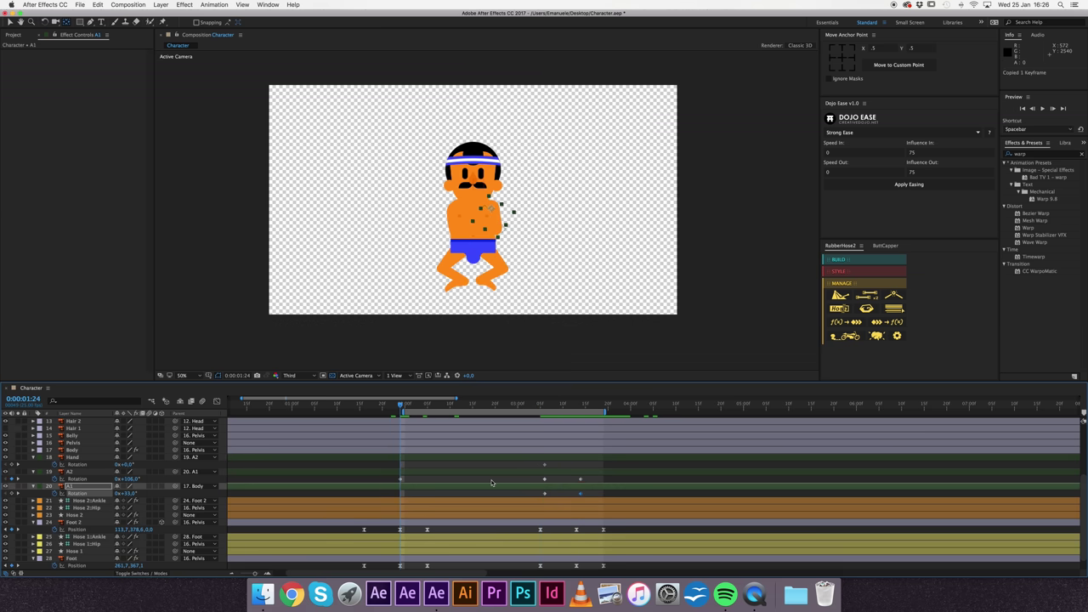
key("ctrl+v")
mouse_move(405, 409)
left_mouse_down()
mouse_move(429, 412)
mouse_move(399, 416)
left_mouse_up()
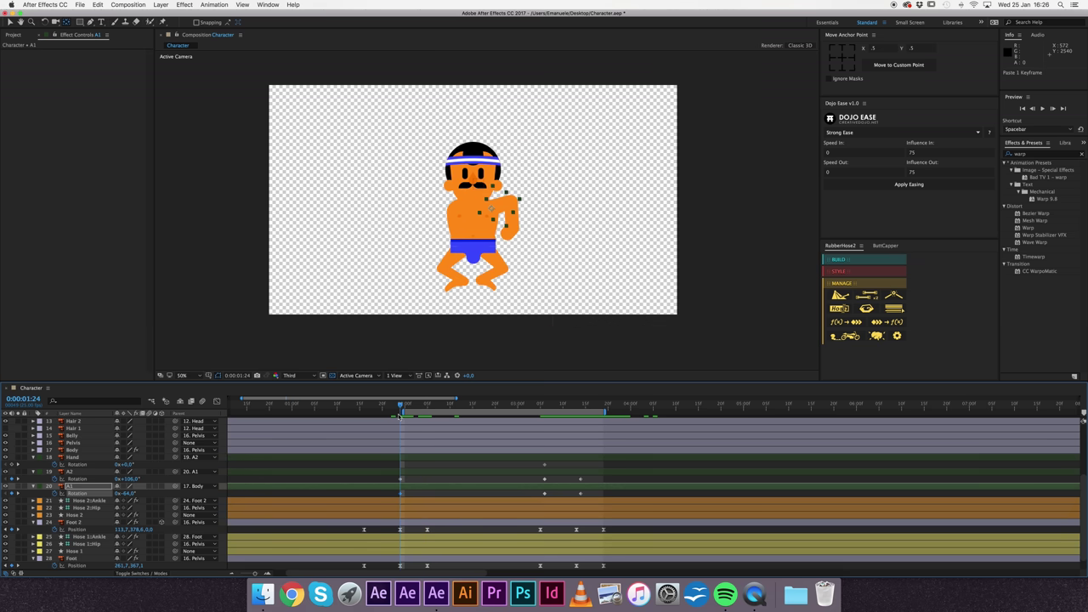
left_click(77, 457)
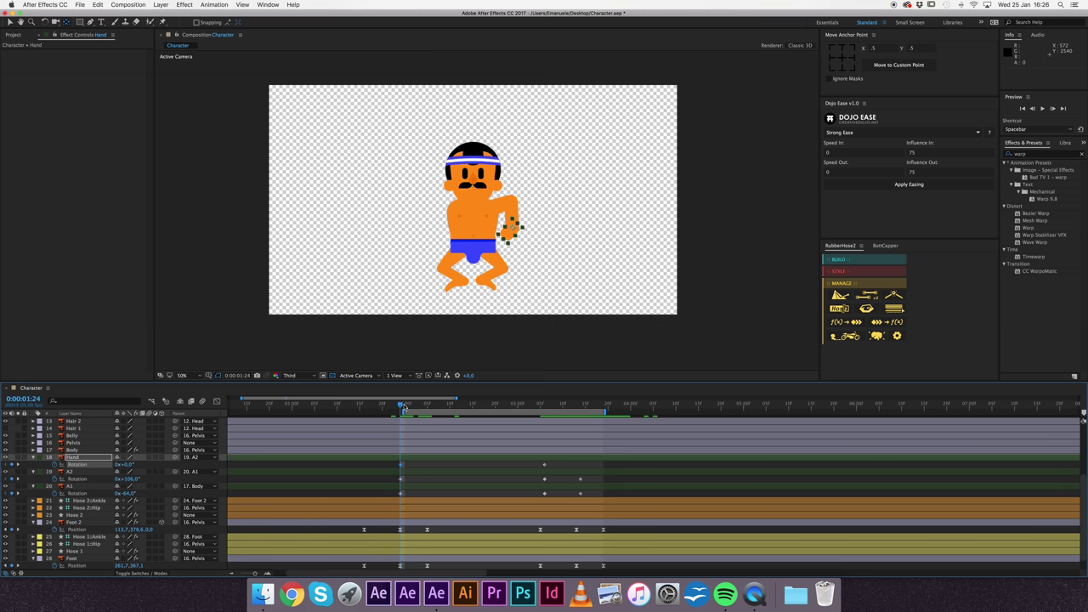
key("space")
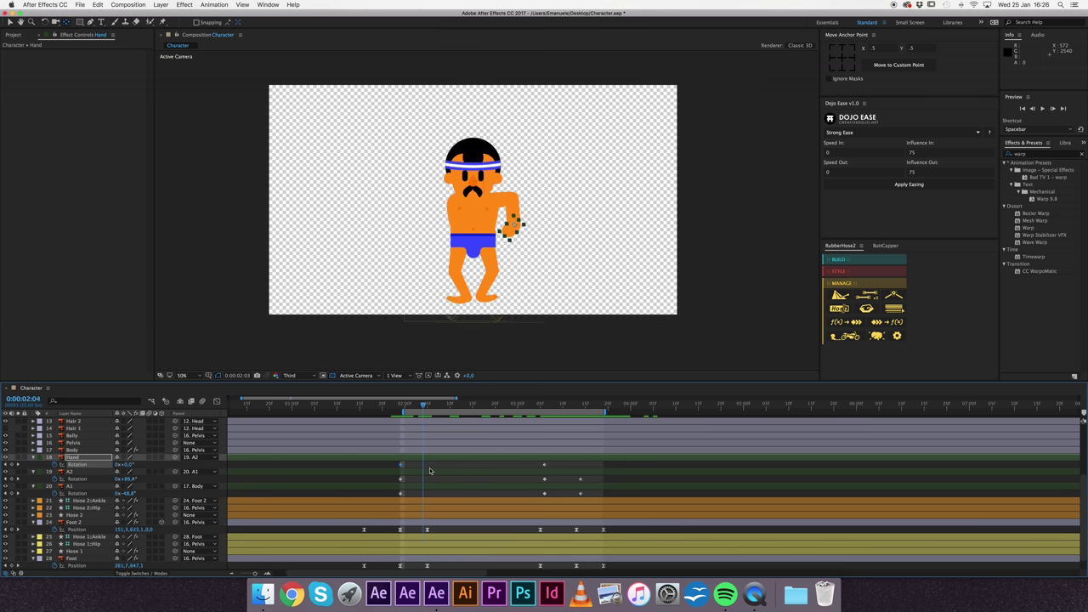
Step: Swing the A2 arm up and out to about -63° at 0:00:02:12 and preview
mouse_move(399, 465)
left_mouse_down()
mouse_move(403, 497)
mouse_move(428, 494)
left_mouse_up()
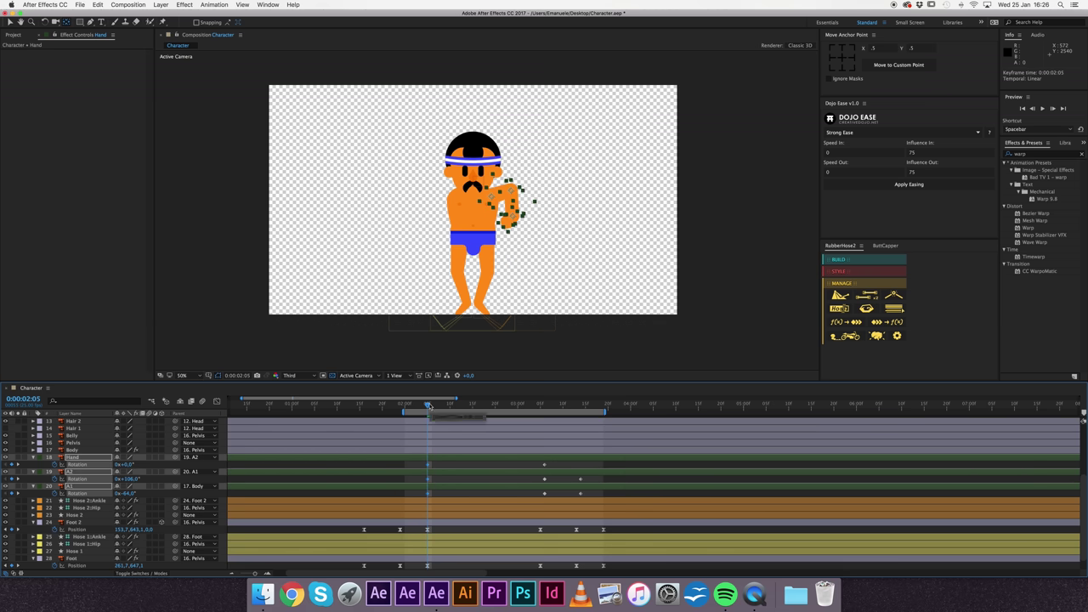
left_click_drag(428, 405, 455, 412)
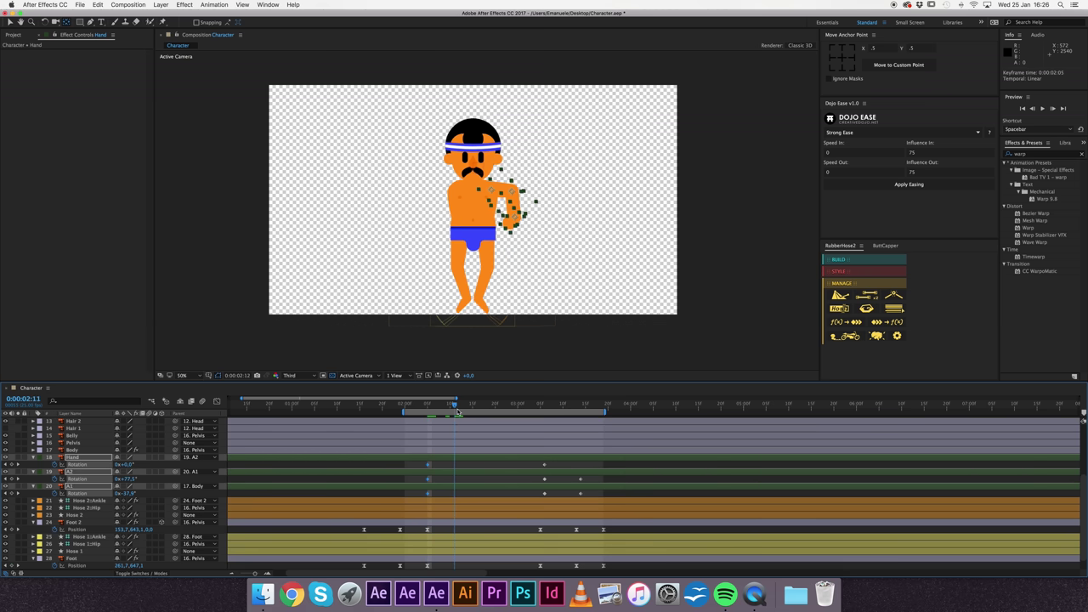
left_click_drag(125, 479, 46, 479)
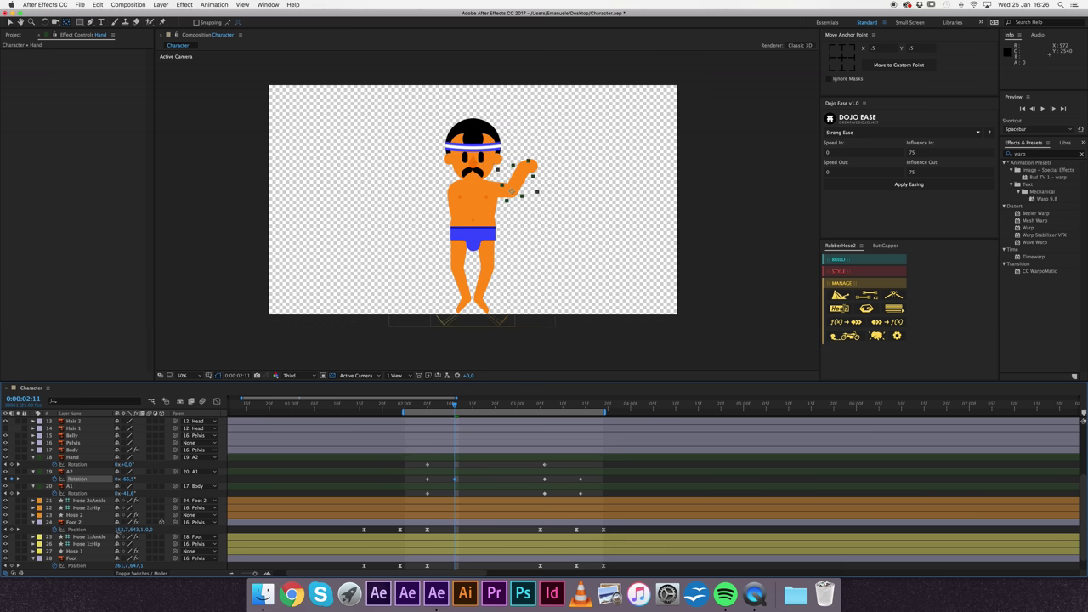
left_click(250, 472)
key("space")
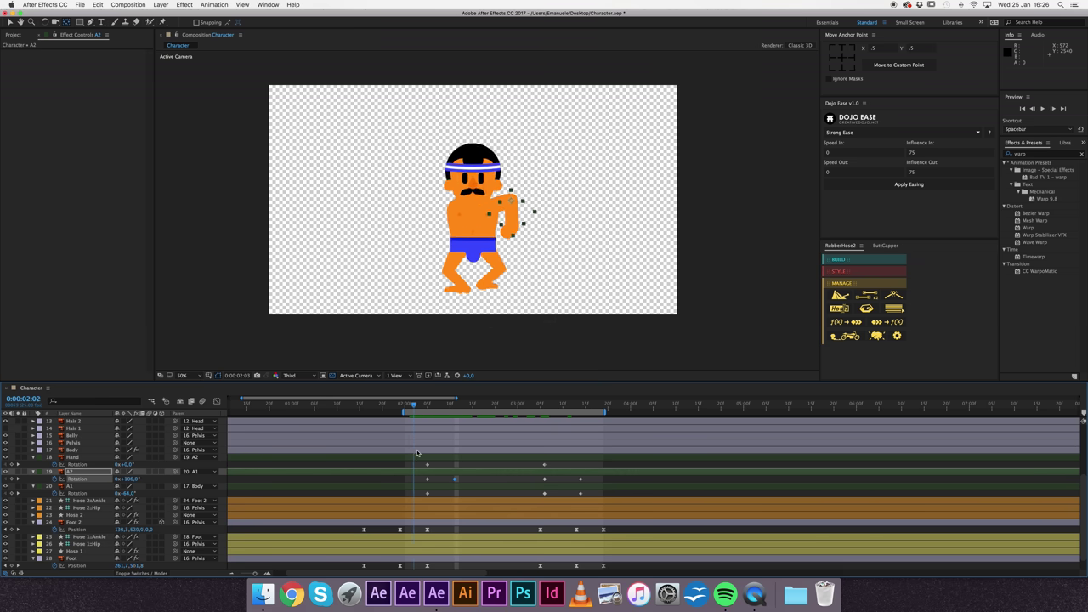
Step: Add a Hand Rotation keyframe at 0:00:02:12 bent back to -86°, then preview
left_click_drag(450, 458, 463, 458)
left_click_drag(127, 494, 168, 449)
key("ctrl+z")
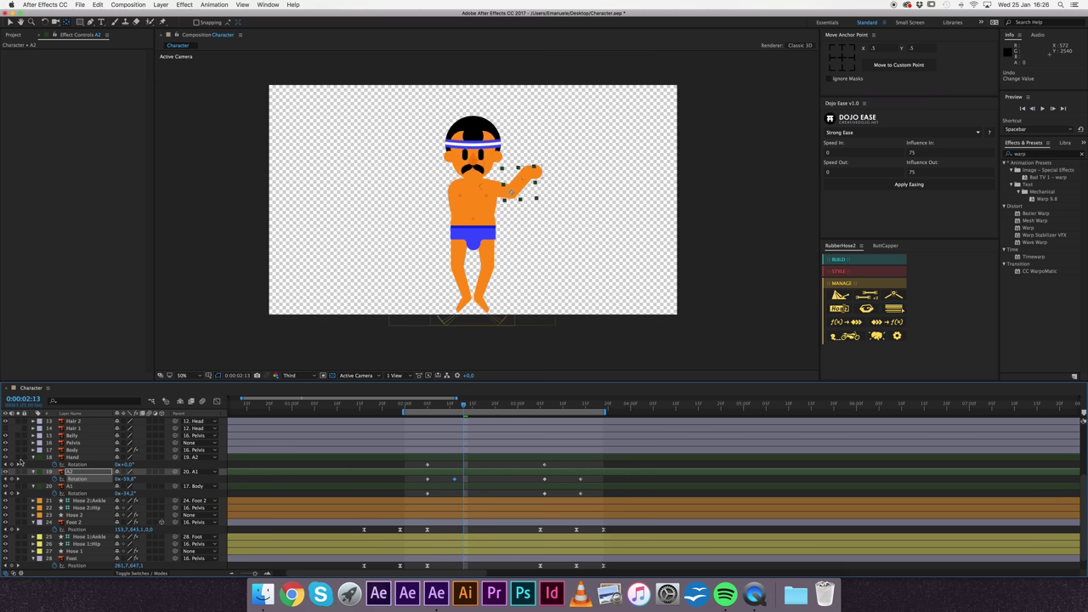
left_click(16, 465)
left_click(465, 466)
left_click_drag(457, 467, 458, 407)
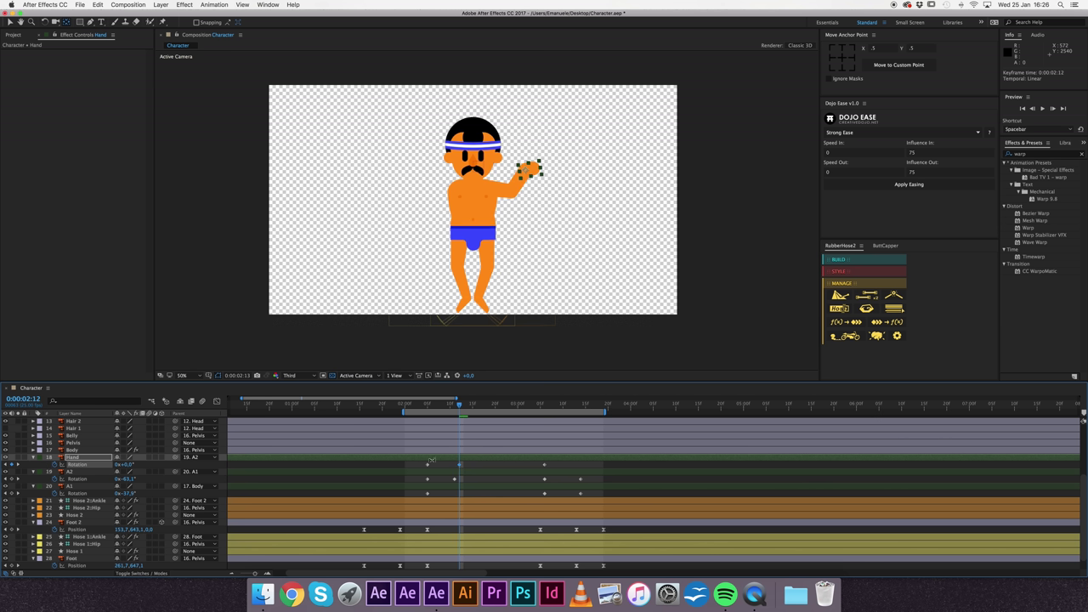
left_click_drag(126, 467, 127, 502)
key("super+shift+a")
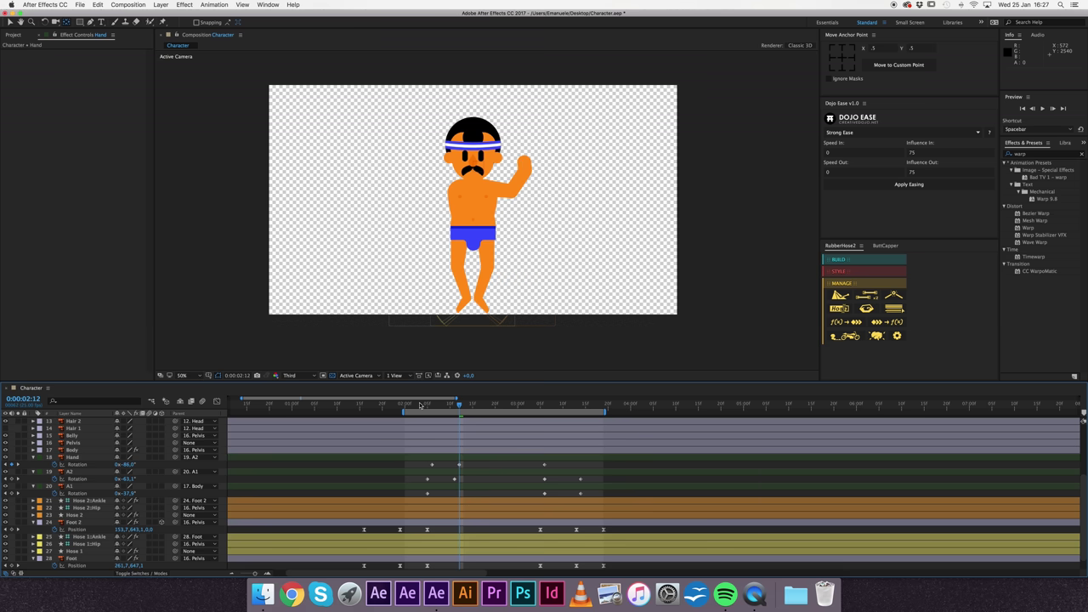
key("space")
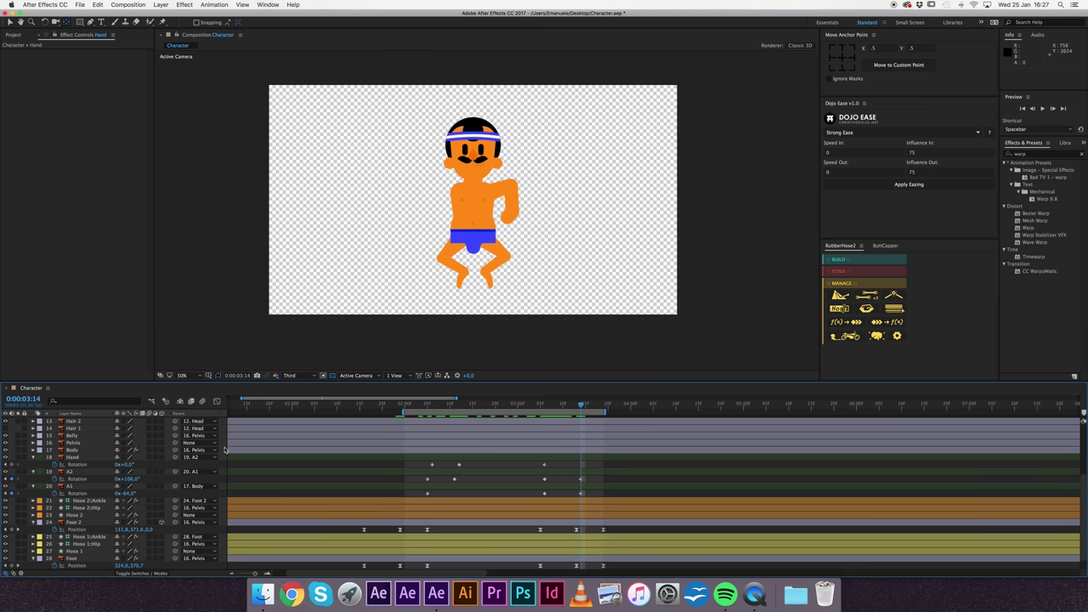
Step: Shift the selected arm rotation keyframes earlier and nudge A2's keyframe slightly earlier
key("comma")
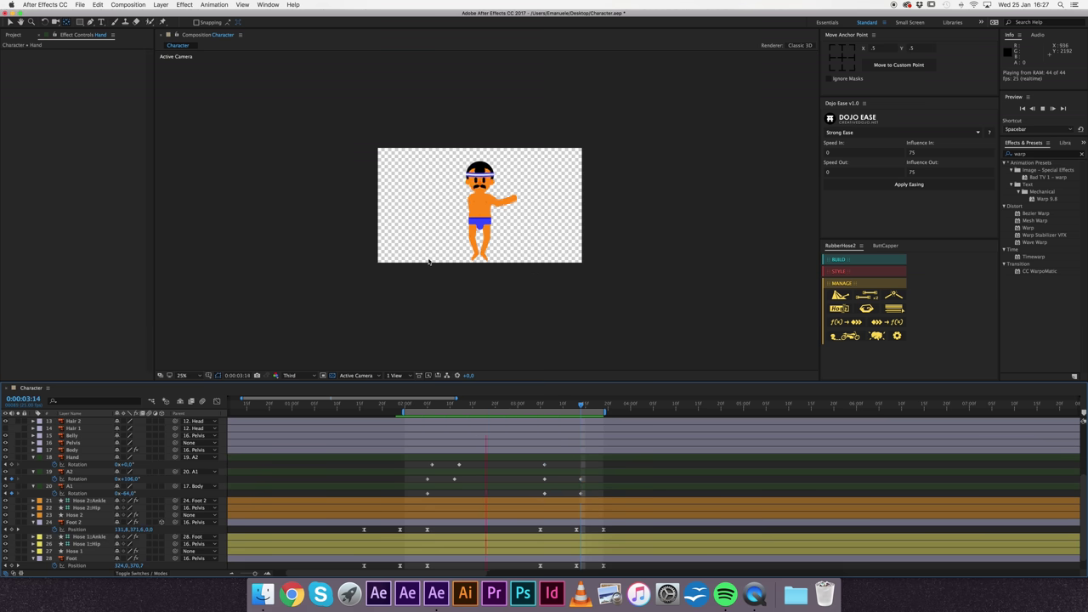
key("space")
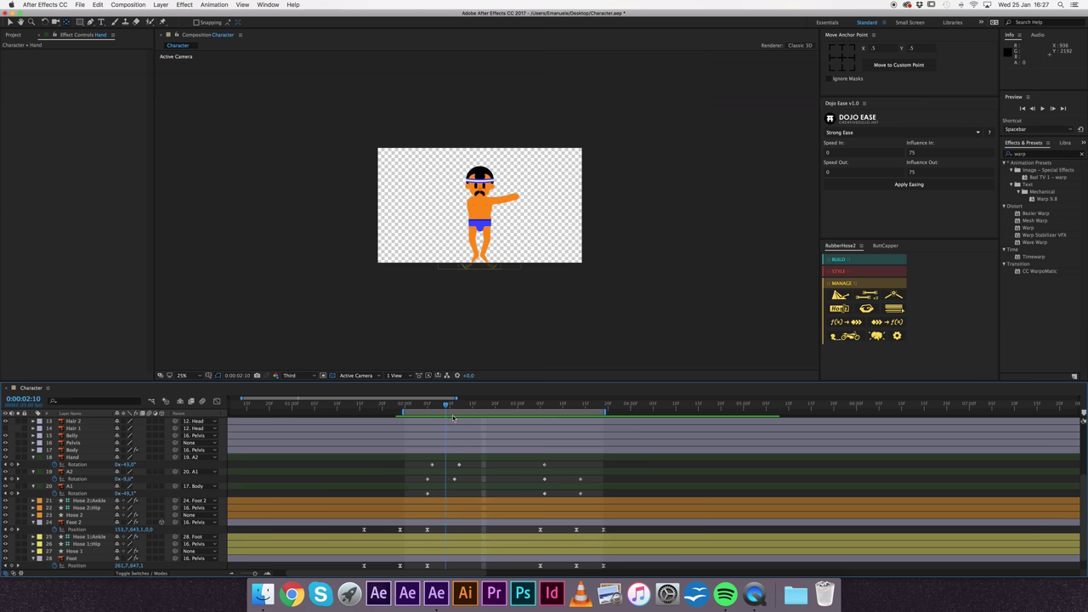
key("space")
left_click_drag(538, 465, 467, 466)
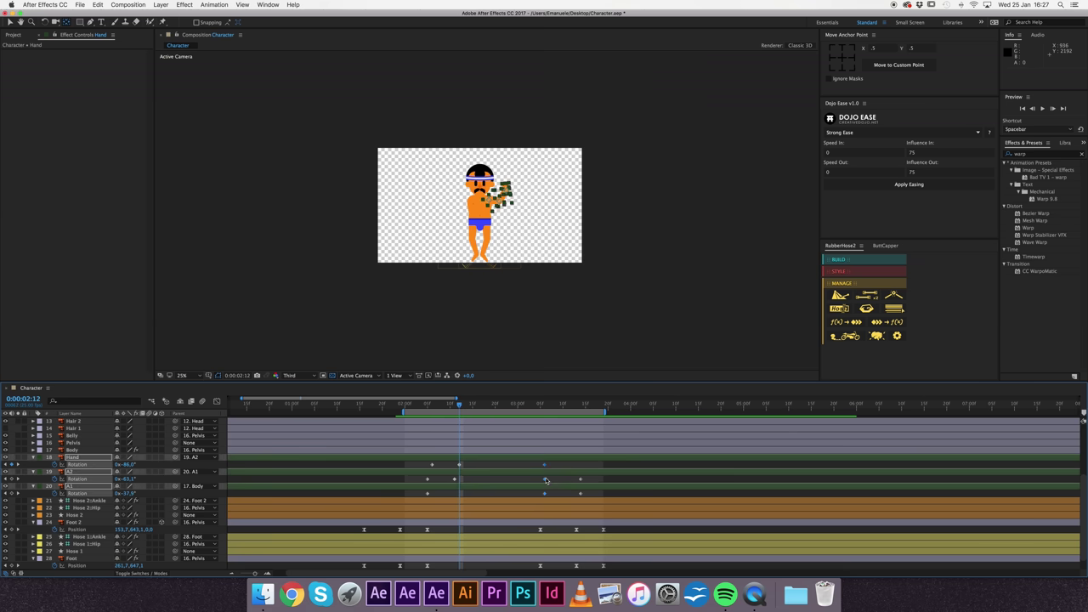
key("period")
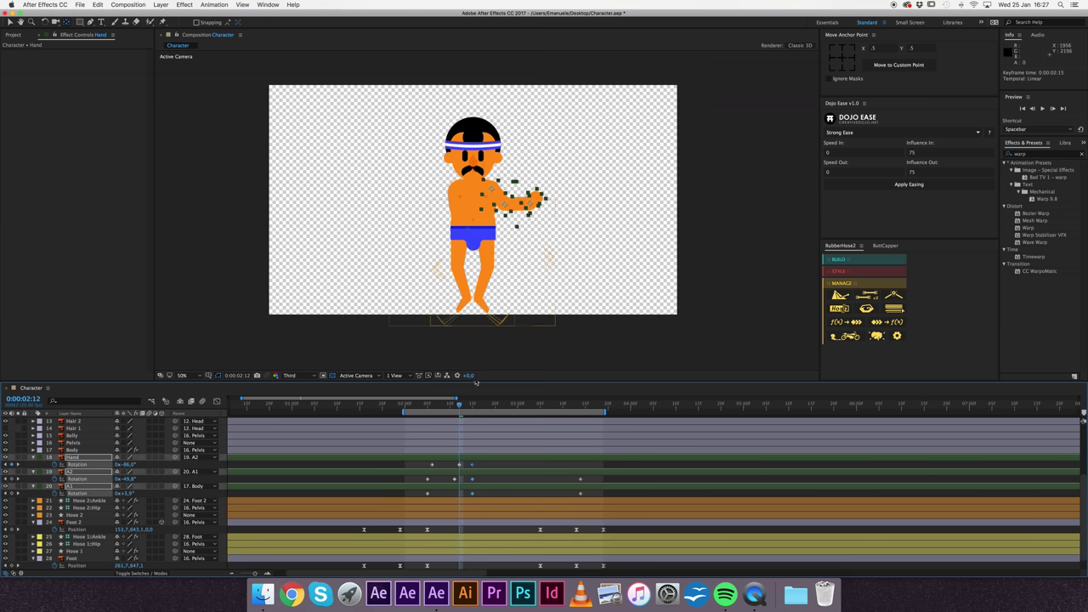
mouse_move(454, 479)
left_mouse_down()
mouse_move(444, 479)
mouse_move(450, 465)
mouse_move(467, 494)
mouse_move(477, 481)
mouse_move(422, 494)
mouse_move(505, 509)
left_mouse_up()
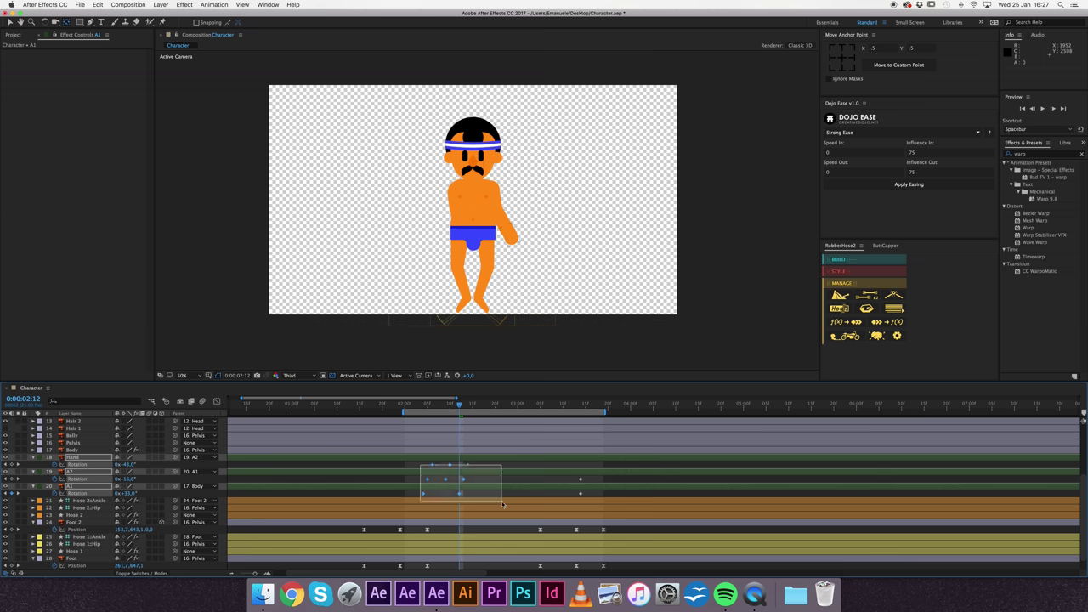
Step: Apply Dojo Ease easing to the selected Hand, A2 and A1 rotation keyframes and preview
left_click(407, 466)
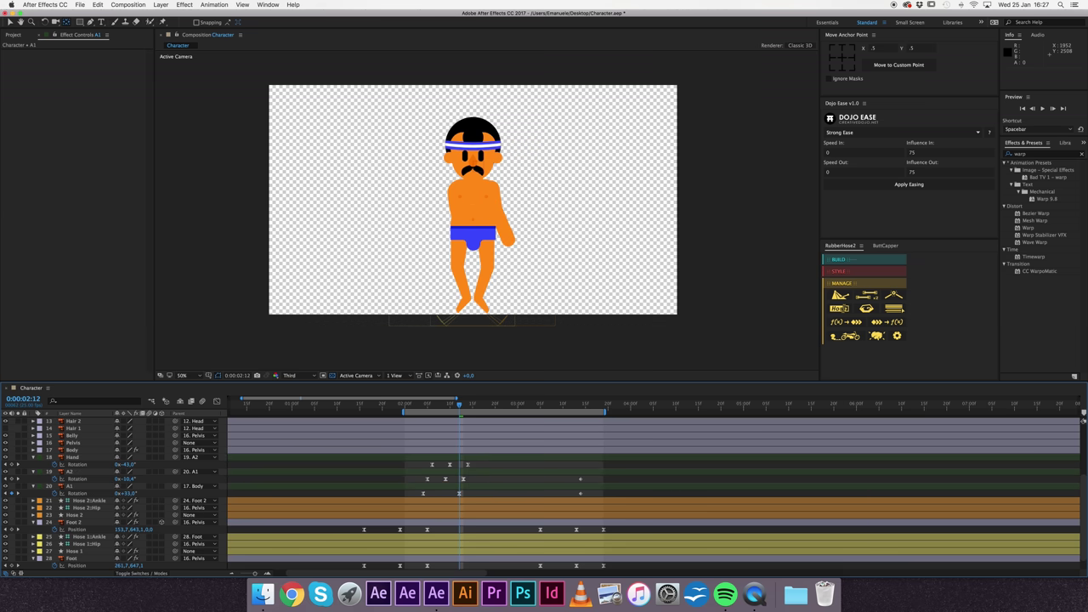
key("space")
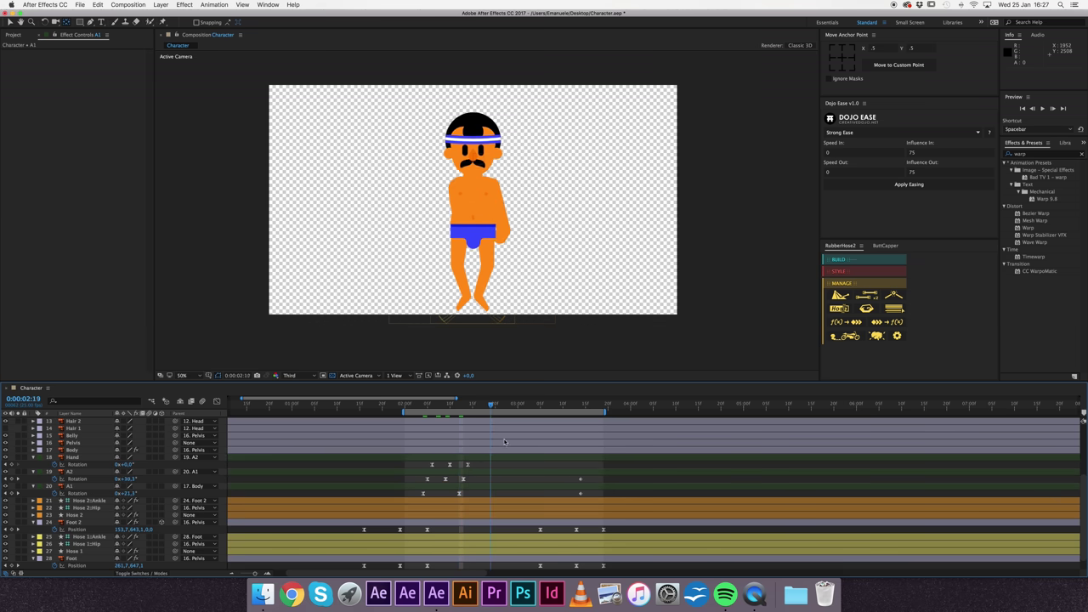
key("comma")
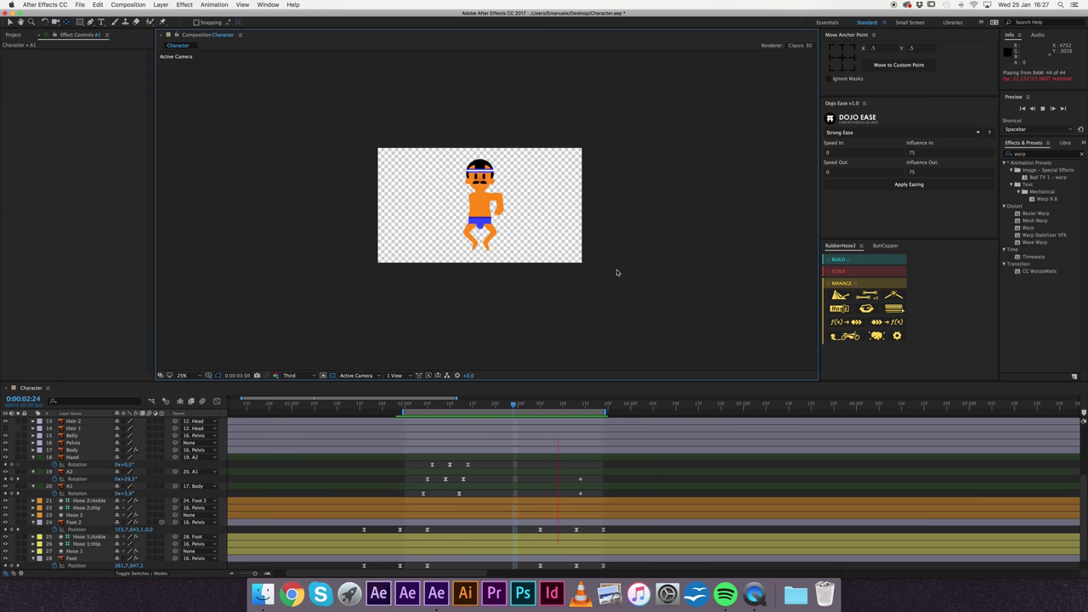
Step: Shift the first-swing Hand, A2 and A1 rotation keyframes slightly earlier and preview from 0:00:02:00
key("space")
left_click_drag(426, 407, 405, 414)
left_click(386, 333)
key("space")
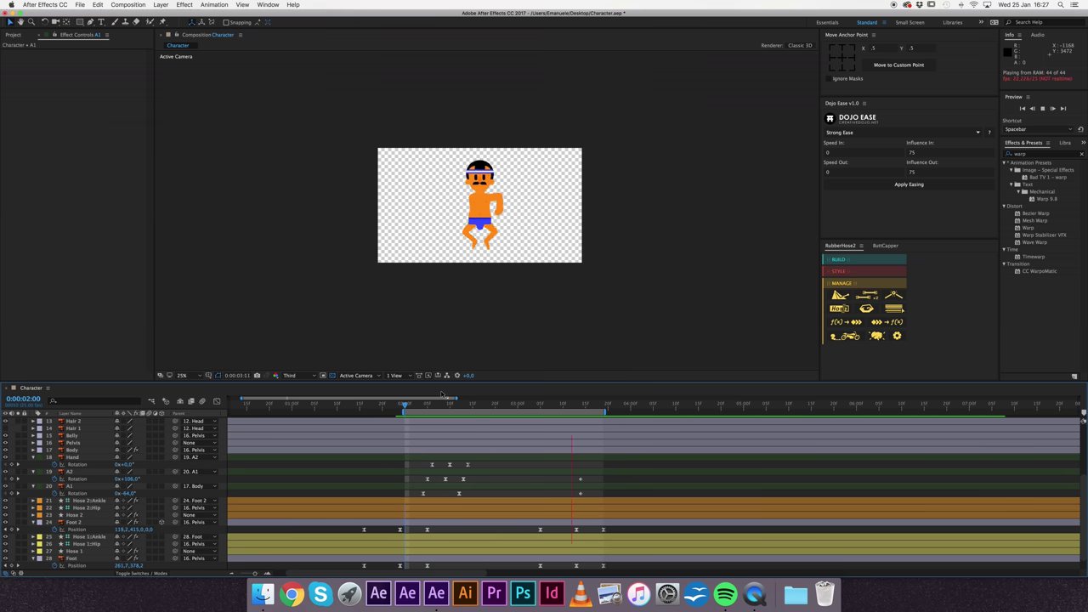
key("space")
left_click_drag(393, 409, 419, 409)
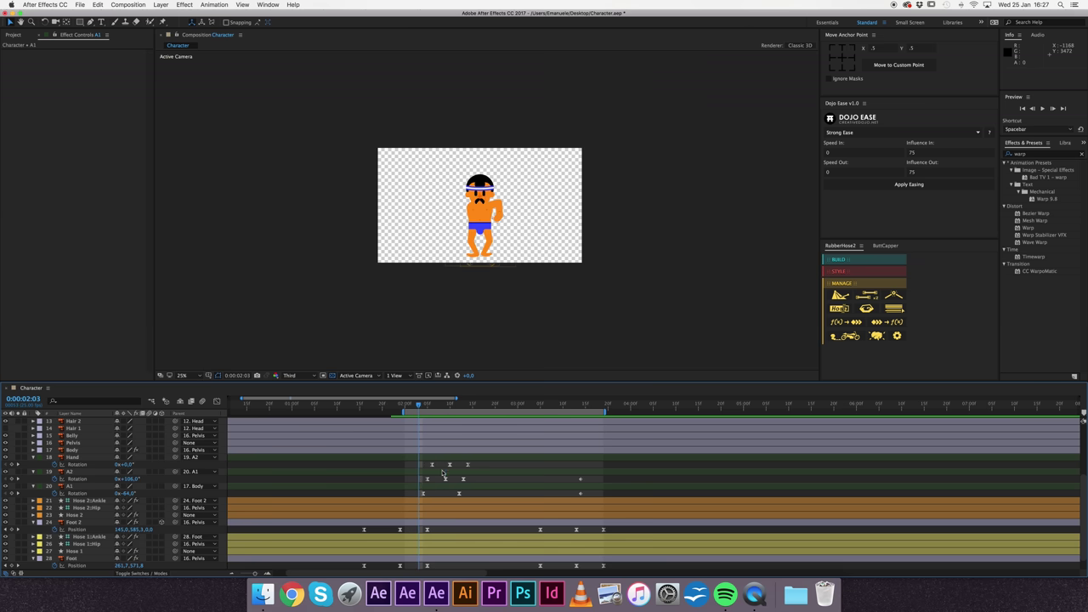
left_click_drag(413, 460, 490, 497)
left_click_drag(448, 467, 416, 470)
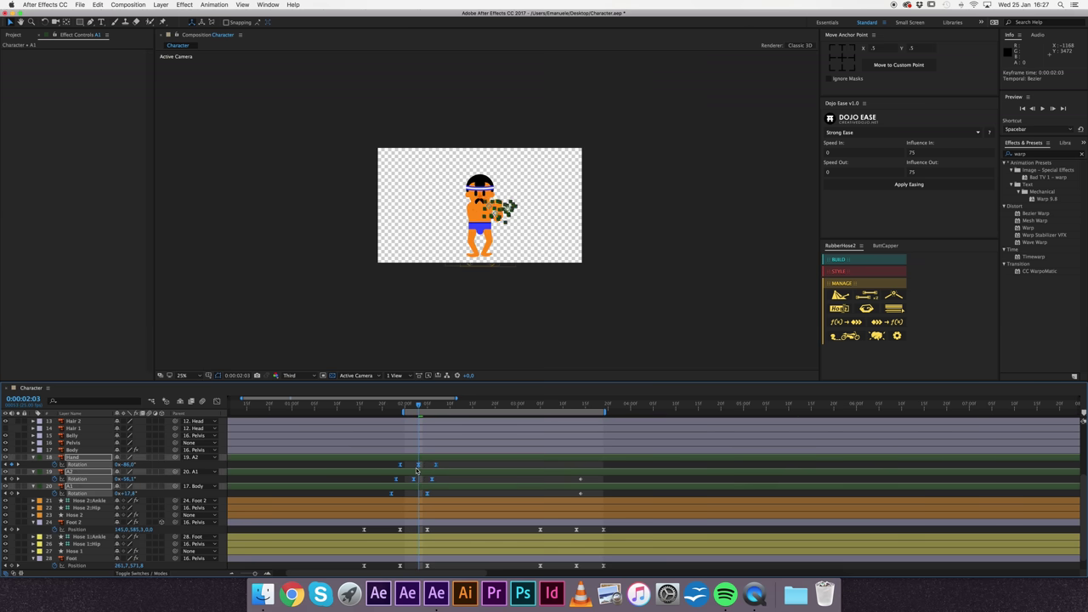
left_click(405, 409)
left_click(384, 281)
key("space")
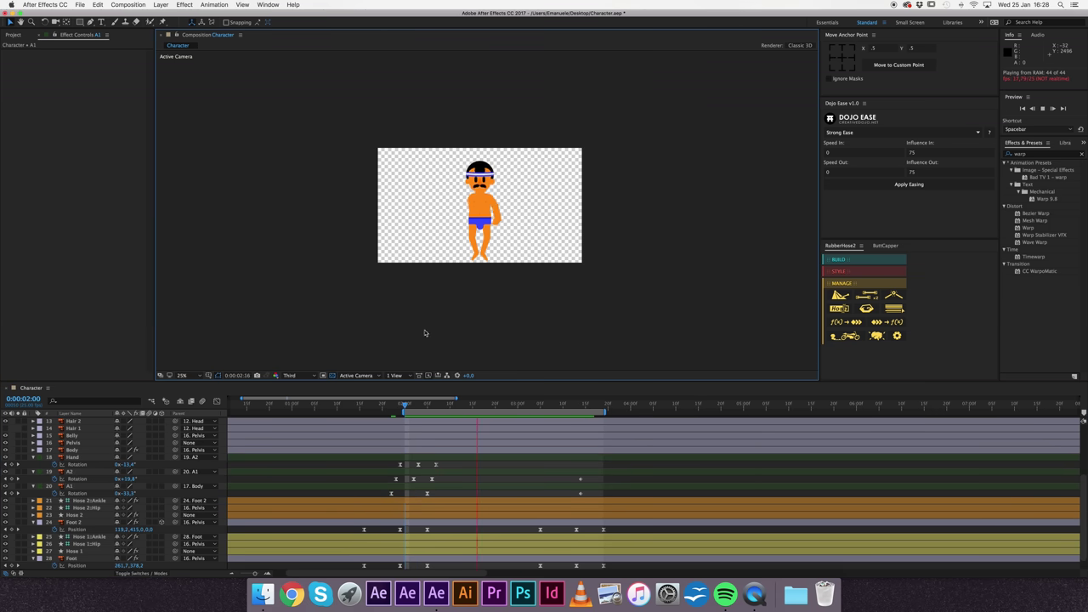
key("space")
Step: Copy the A1 rotation keyframes and paste them onto A2 at 0:00:03:14
left_click(582, 408)
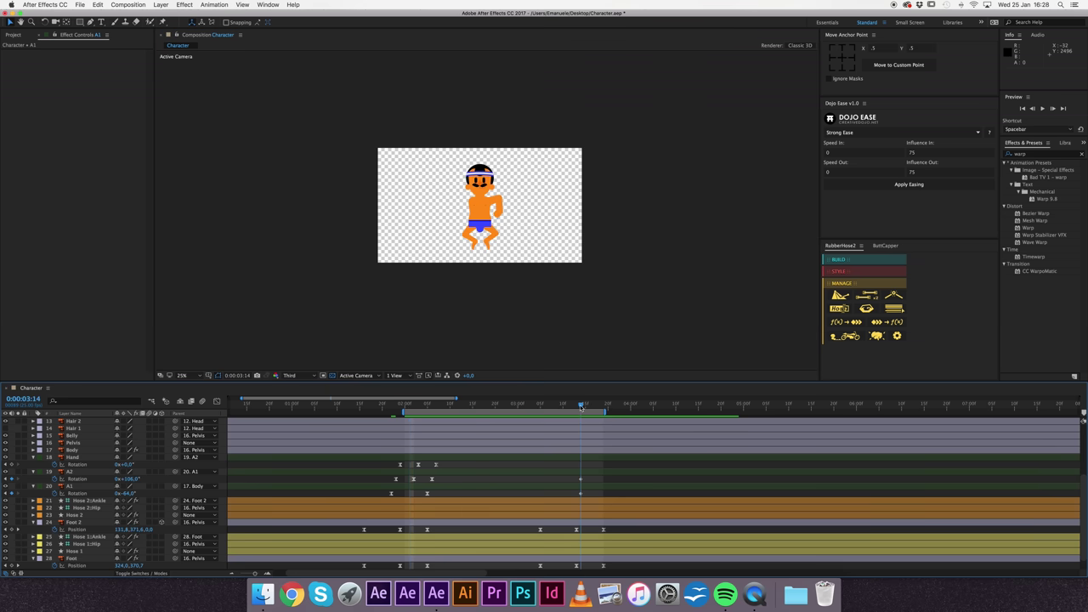
left_click_drag(384, 490, 460, 497)
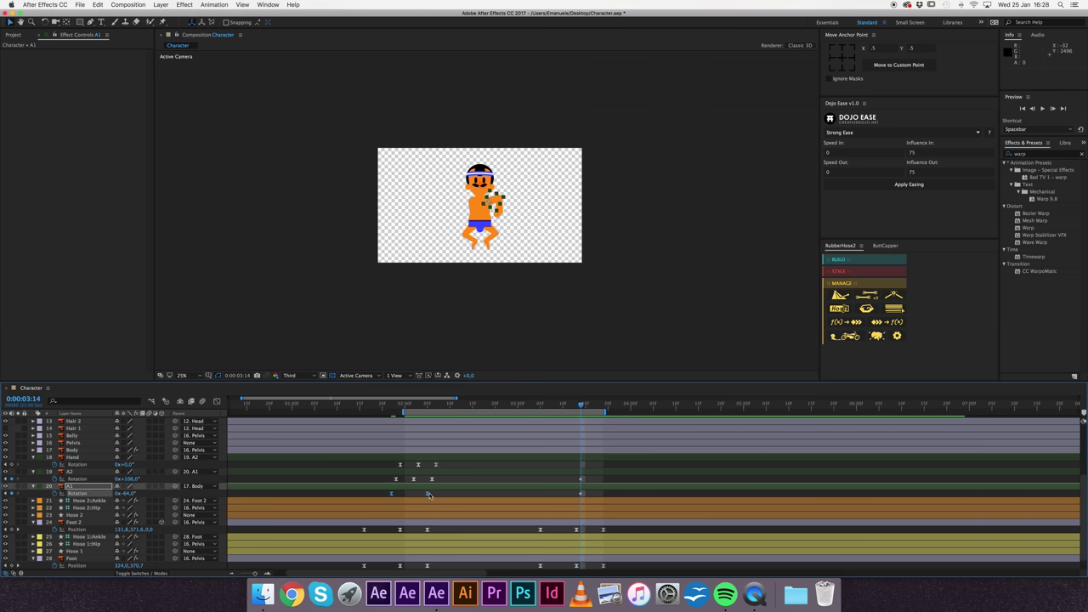
mouse_move(429, 495)
key("super+c")
left_click(389, 481)
key("super+v")
Step: Copy the Hand rotation keyframes, move the second-swing keyframes later to about 0:00:03:18, and preview
left_click_drag(397, 467, 494, 466)
key("super+c")
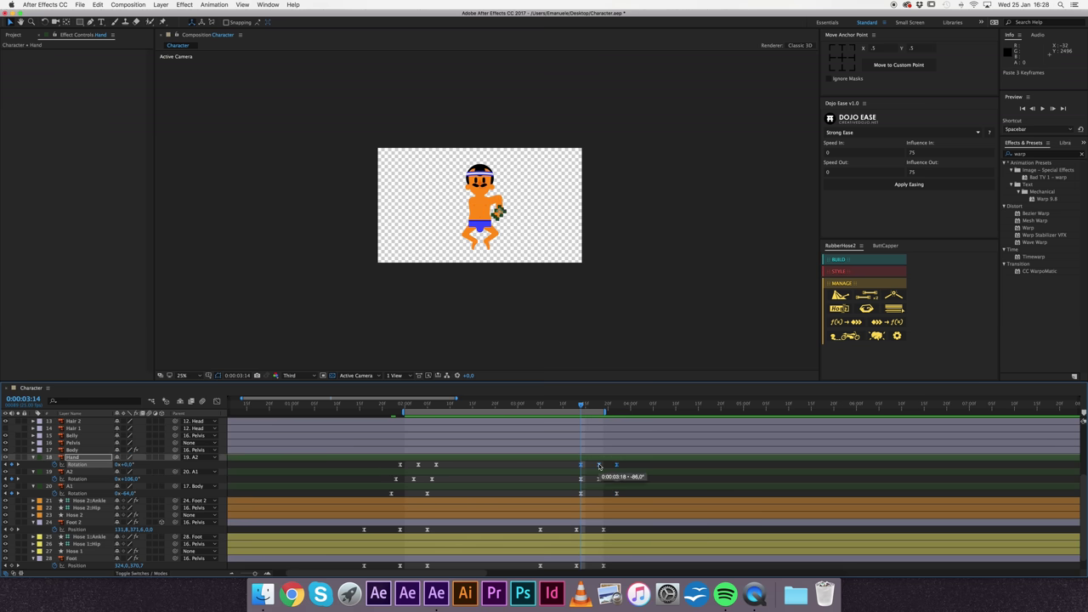
mouse_move(576, 481)
left_mouse_down()
mouse_move(623, 480)
mouse_move(595, 465)
mouse_move(628, 469)
mouse_move(658, 505)
left_mouse_up()
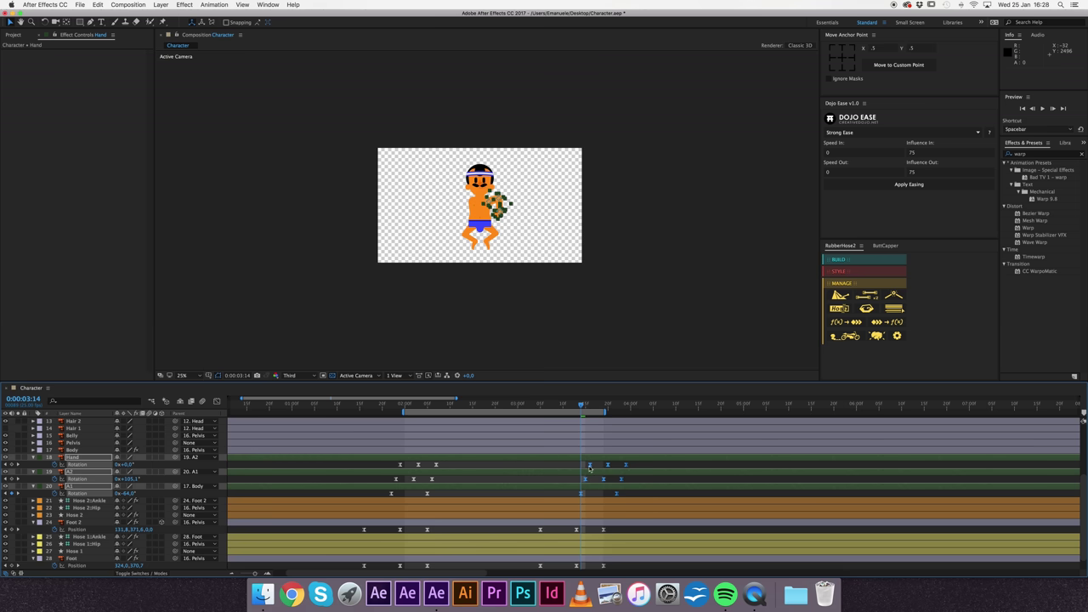
left_click_drag(589, 467, 598, 467)
left_click(223, 465)
left_click(293, 319)
key("space")
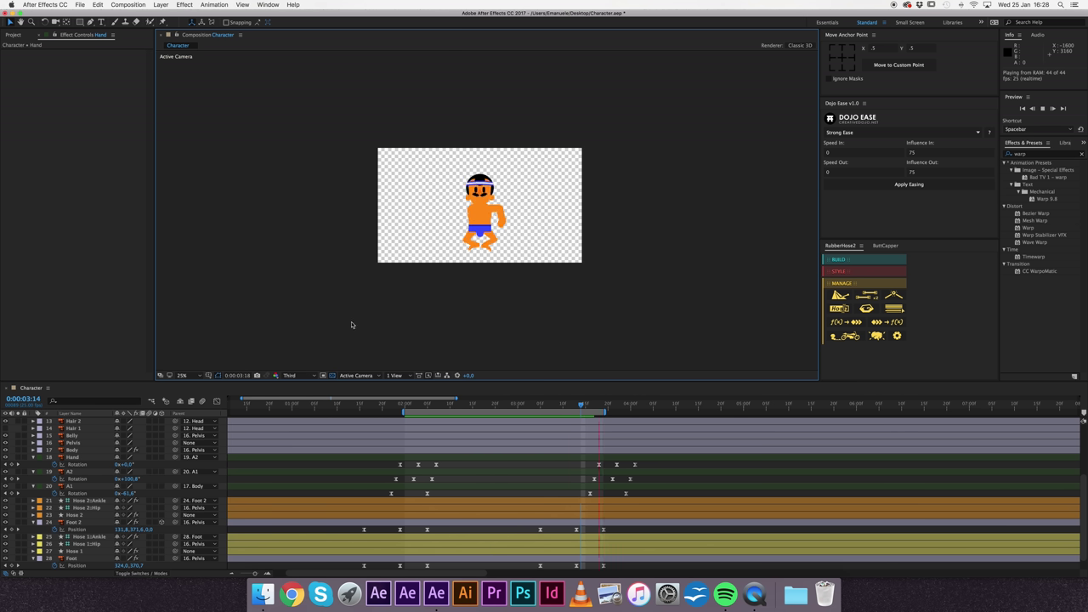
Step: Shift all Hand, A2 and A1 rotation keyframes slightly earlier and preview the retimed swings
key("space")
left_click_drag(387, 461, 680, 502)
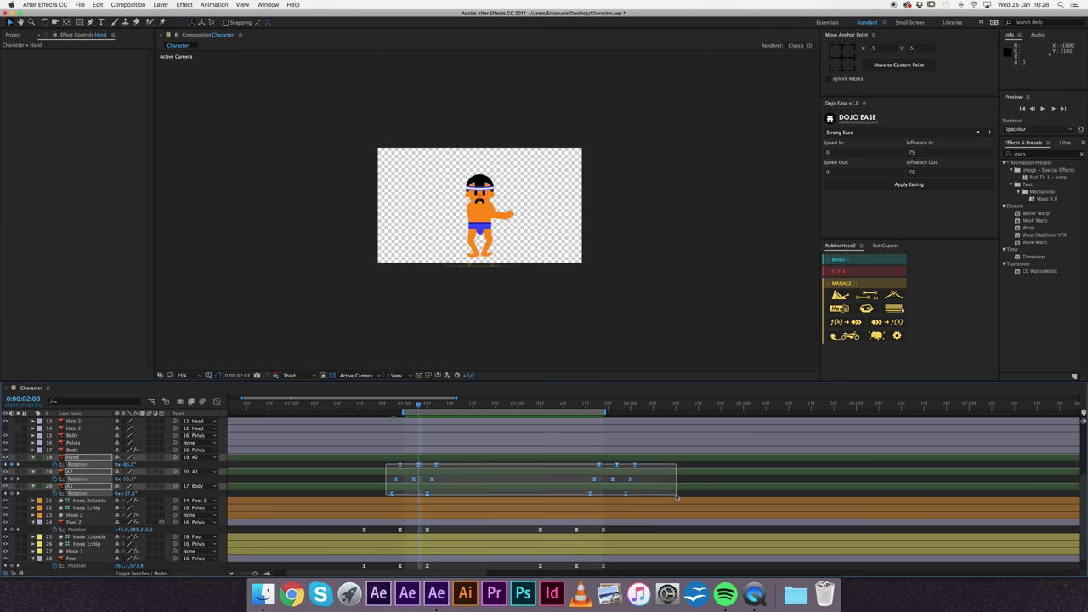
left_click_drag(602, 467, 587, 467)
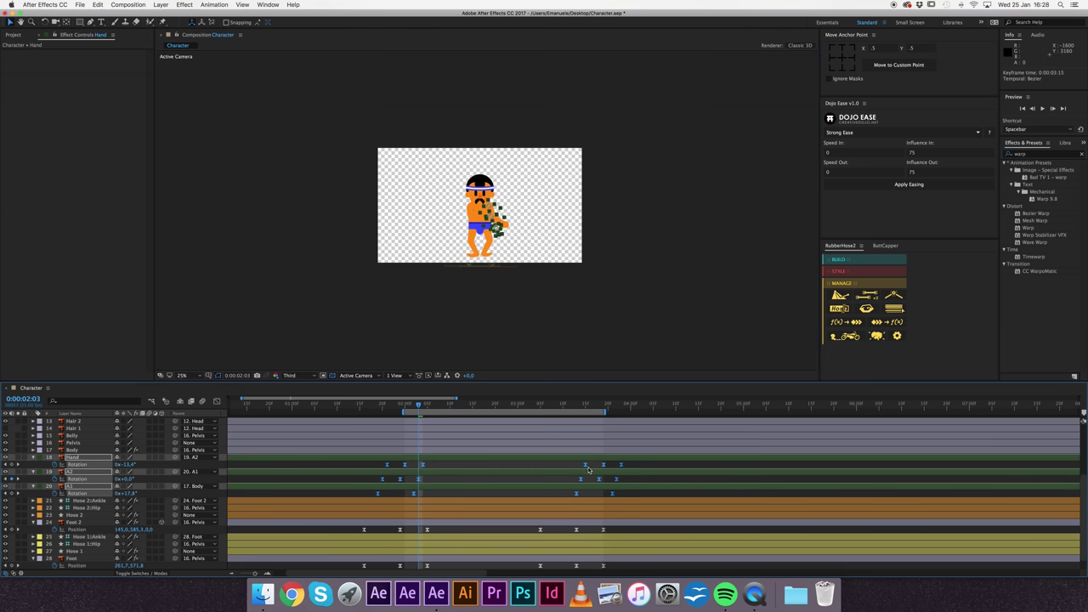
left_click(595, 322)
key("space")
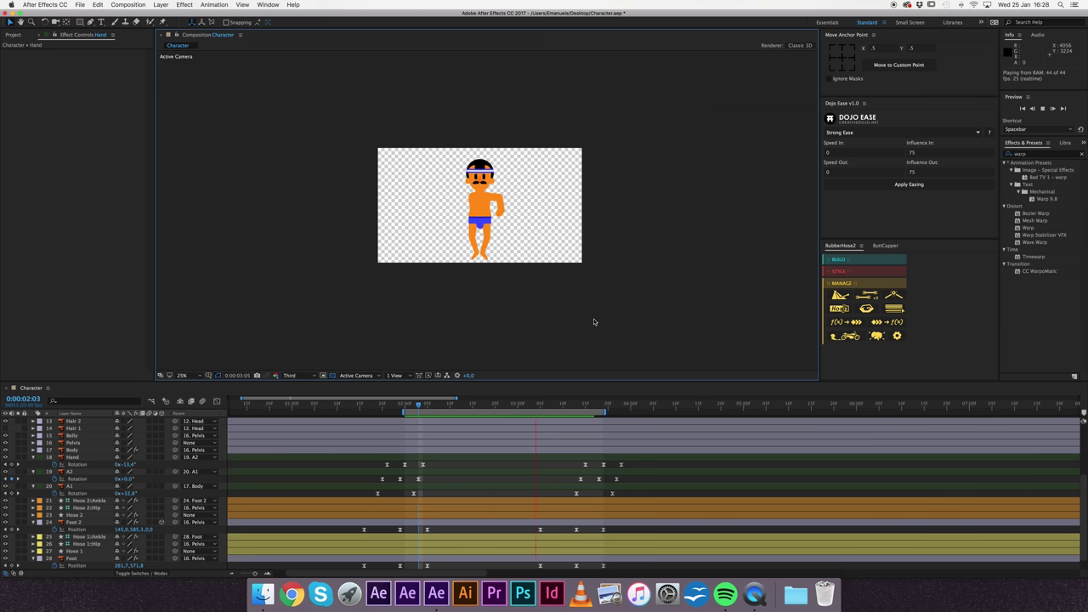
left_click(577, 409)
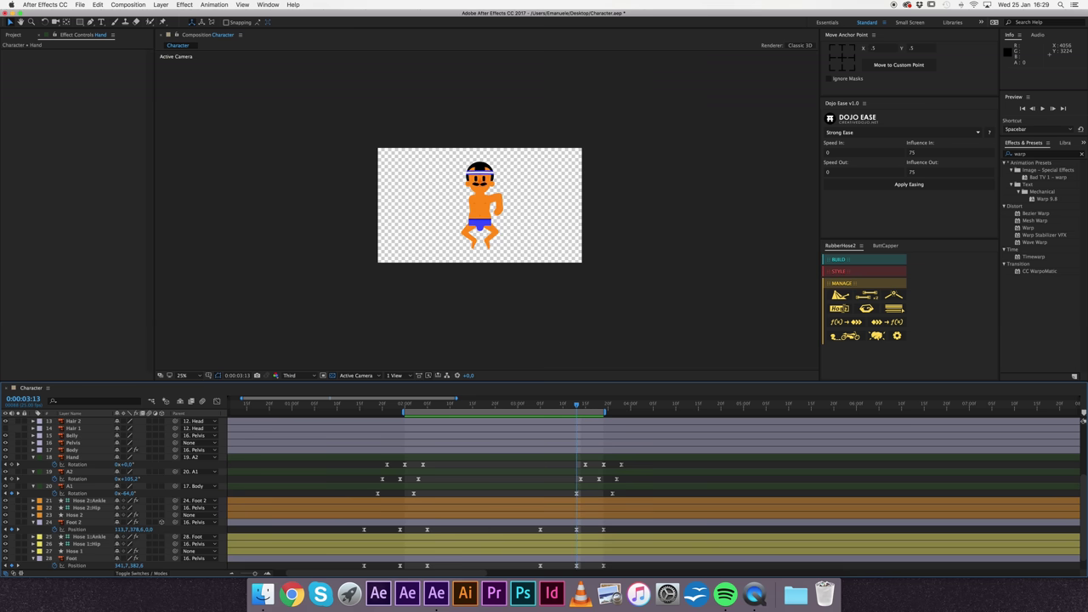
left_click(80, 487)
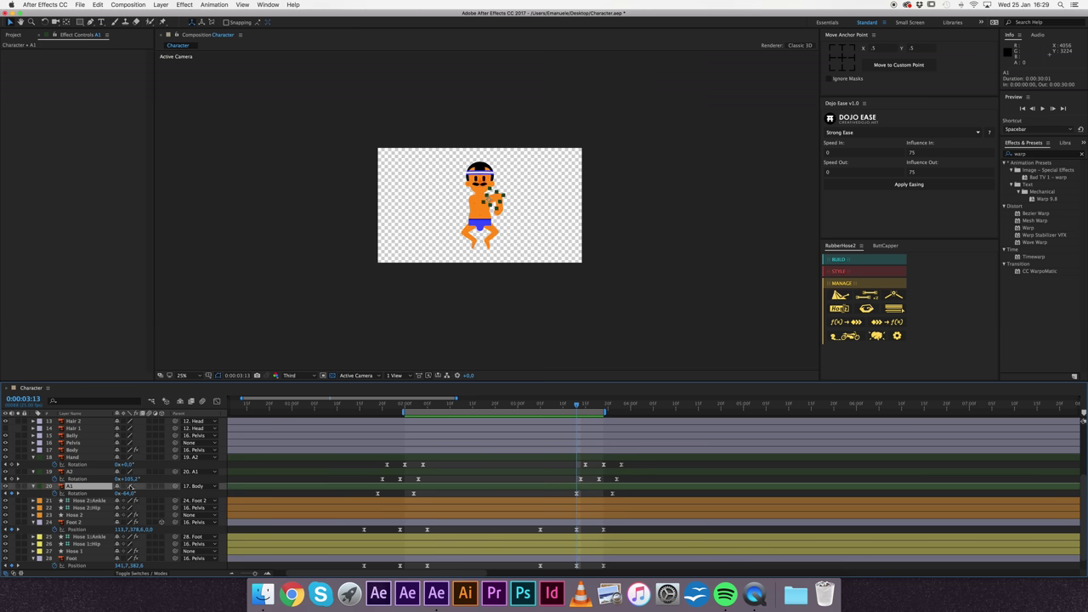
Step: Rotate the A2 arm at 0:00:03:14, adding a rotation keyframe, and preview
left_click(96, 479)
key("Page_Down")
left_click_drag(129, 480, 145, 480)
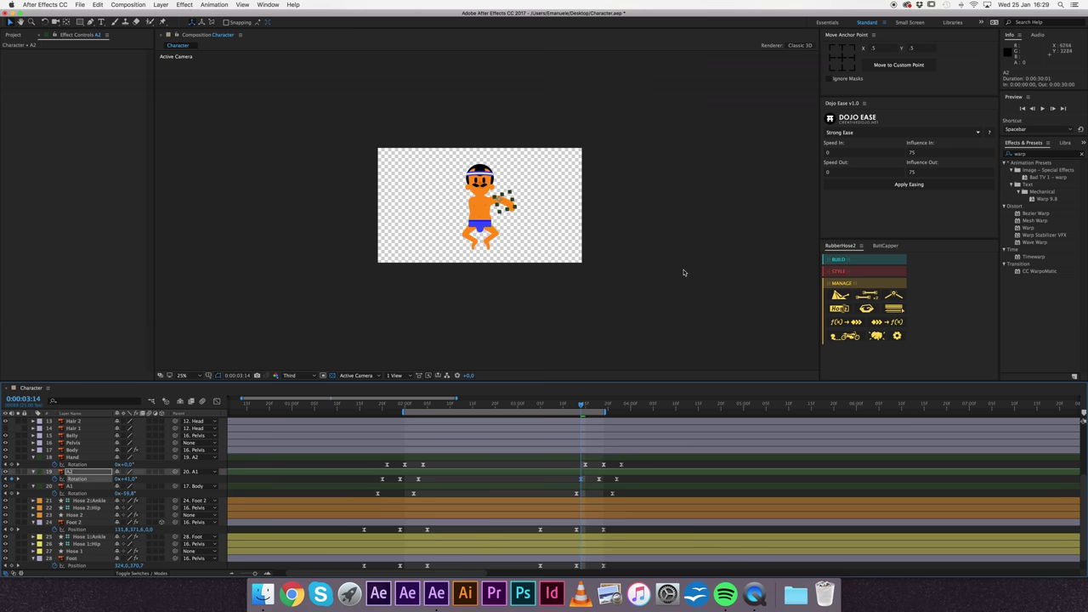
key("space")
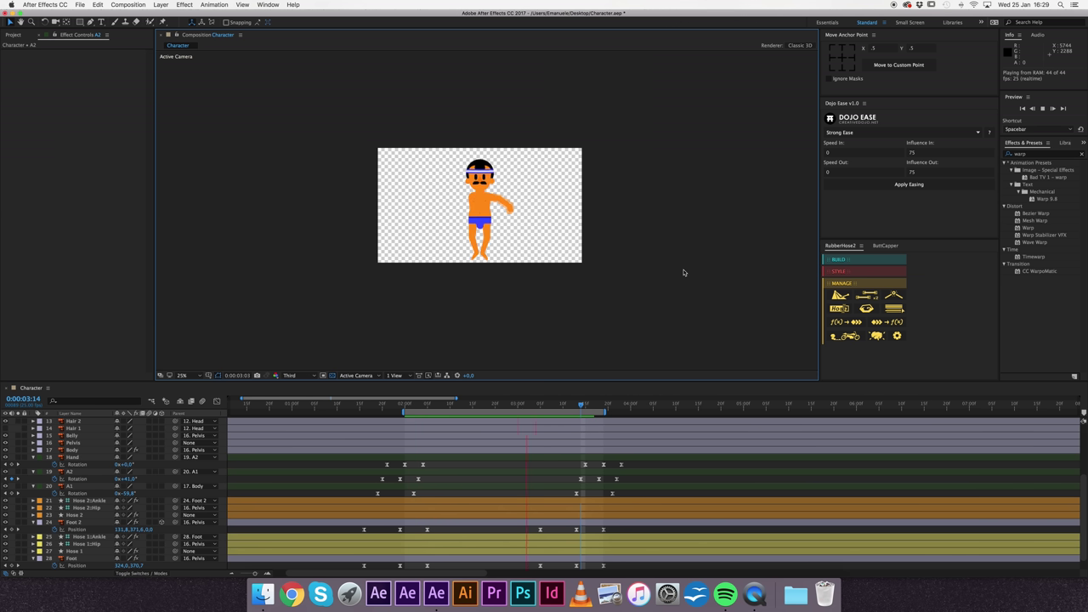
key("space")
Step: Set A2's rotation keyframe at 0:00:03:18 to -85.5° and preview the second swing
left_click(599, 404)
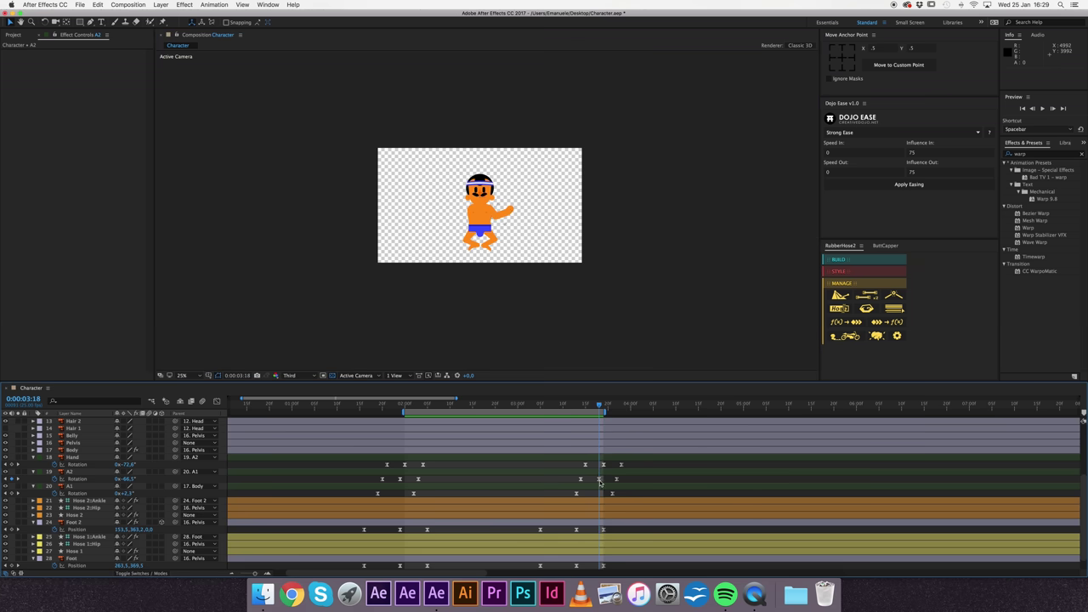
left_click(599, 480)
left_click(398, 479, "shift")
left_click_drag(126, 479, 129, 480)
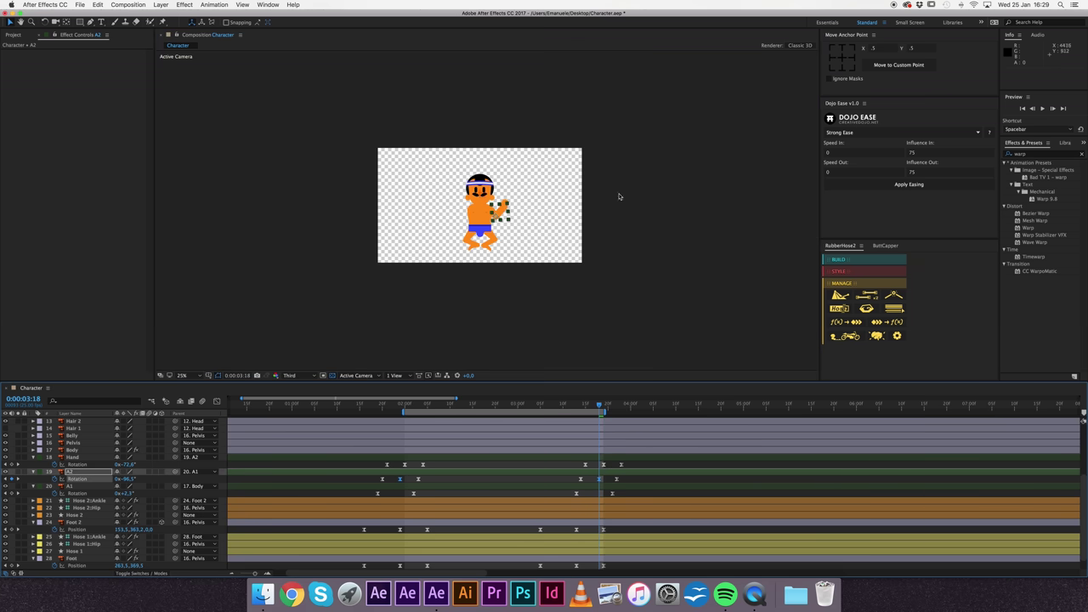
left_click(636, 216)
left_click(404, 410)
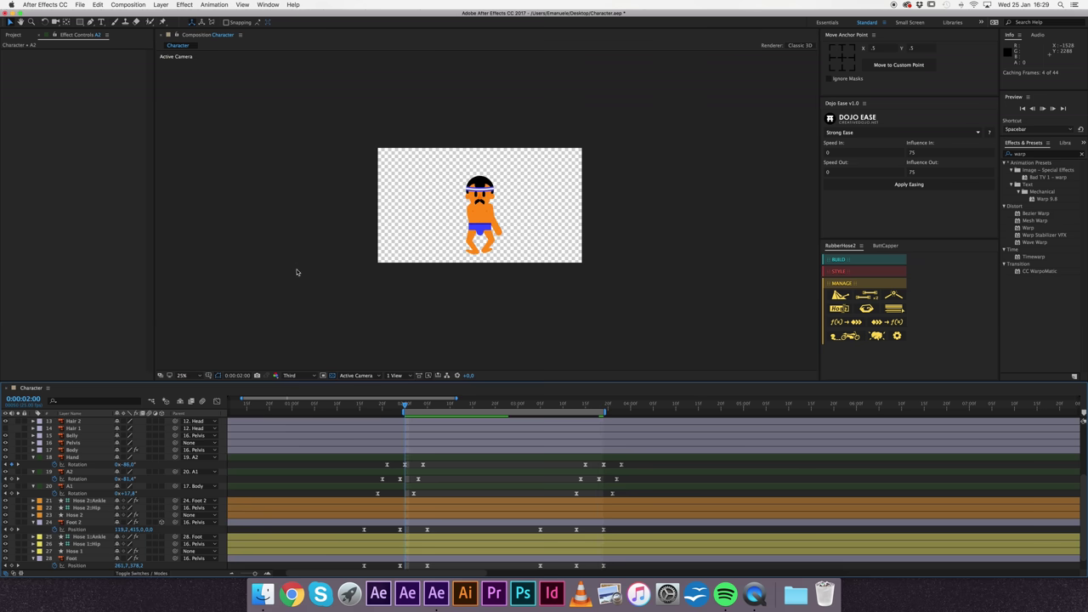
key("space")
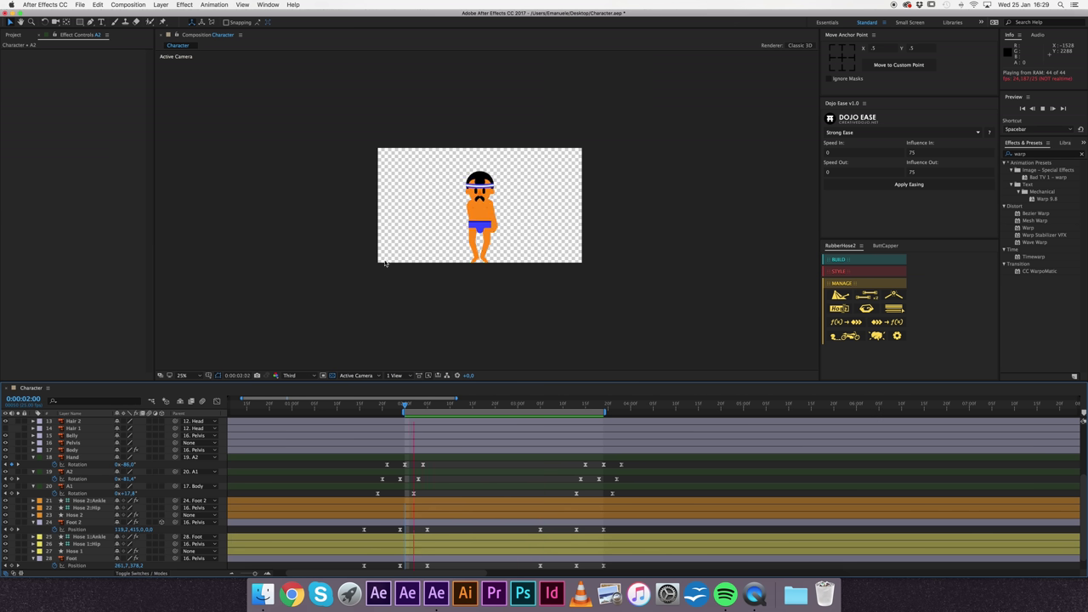
left_click(582, 406)
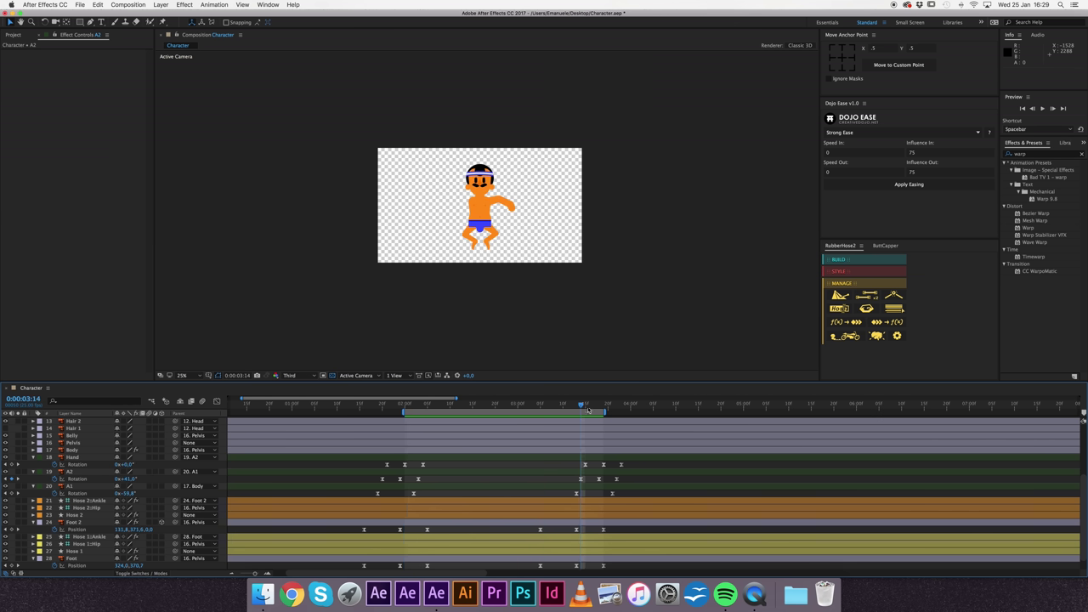
mouse_move(579, 405)
left_mouse_down()
mouse_move(577, 433)
mouse_move(595, 434)
left_mouse_up()
Step: Copy the -55.5° A1 rotation keyframe, paste it at 0:00:01:23, and preview
left_click(107, 493)
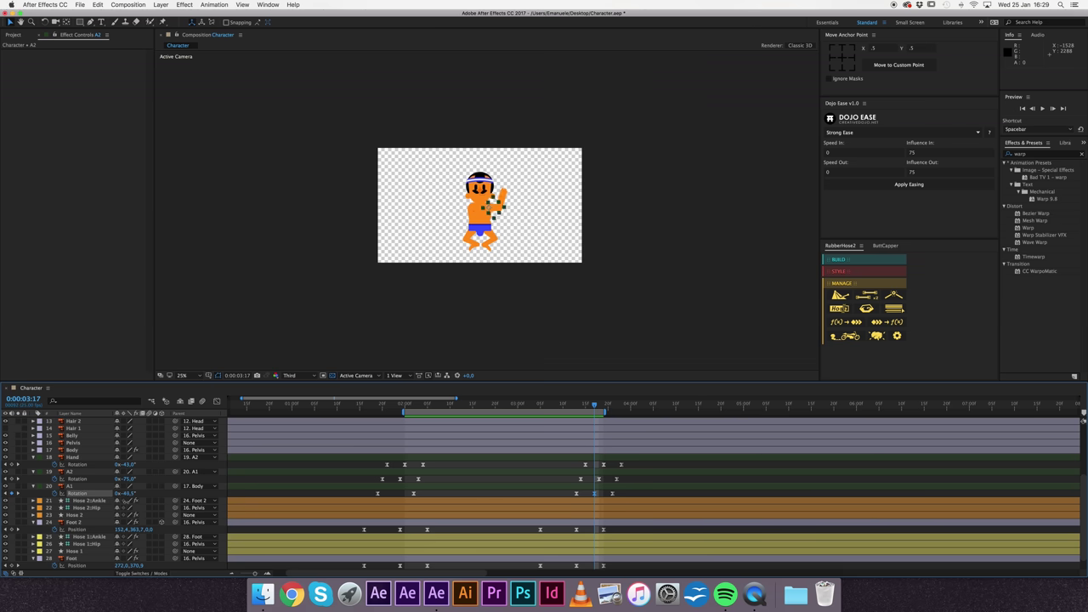
left_click(168, 488)
key("cmd+c")
left_click_drag(397, 407, 396, 408)
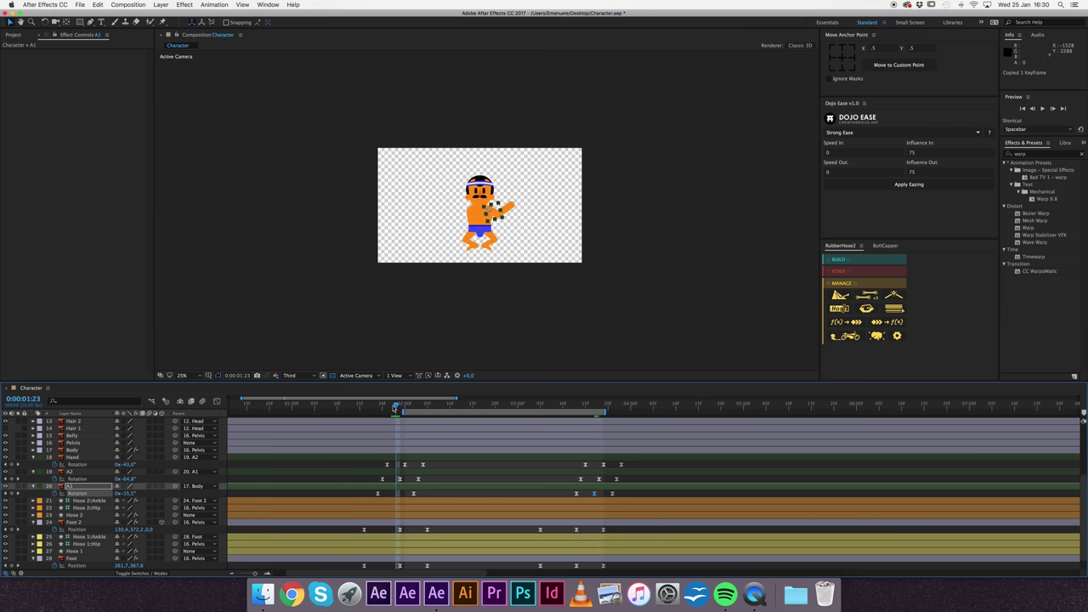
key("cmd+v")
key("space")
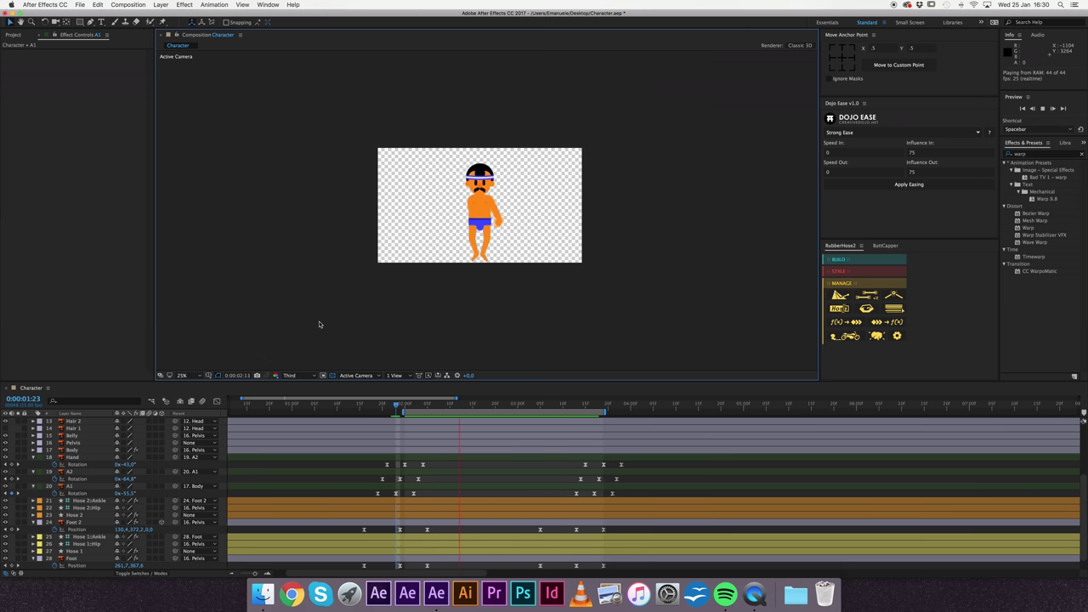
Step: Try shifting the second- and first-swing rotation keyframes, preview, then undo the move
left_click_drag(572, 463, 581, 493)
mouse_move(371, 467)
left_mouse_down()
mouse_move(393, 498)
mouse_move(378, 466)
left_mouse_up()
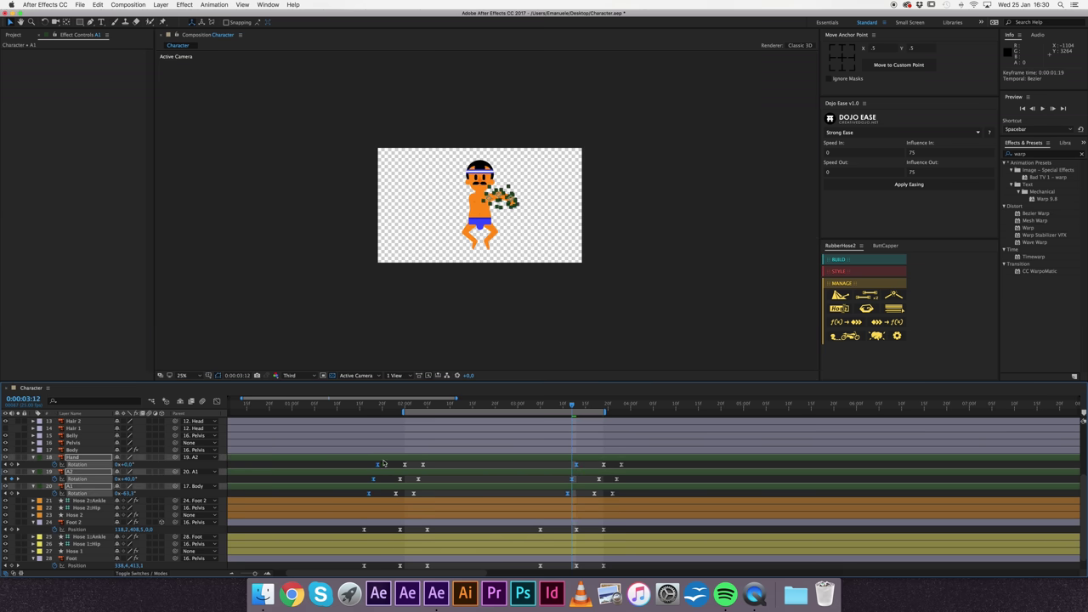
left_click(429, 345)
key("space")
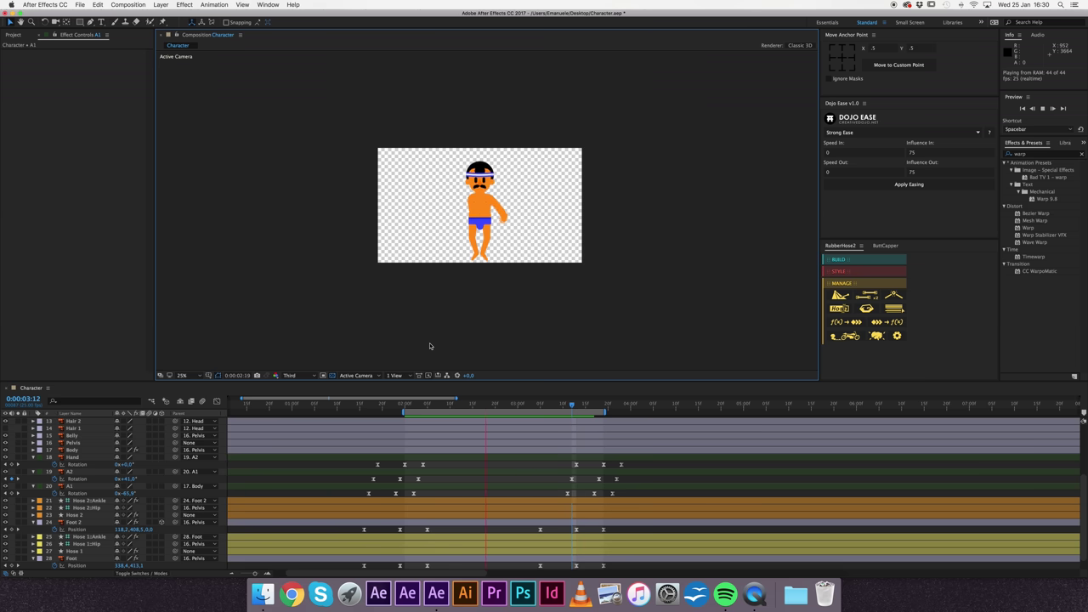
key("space")
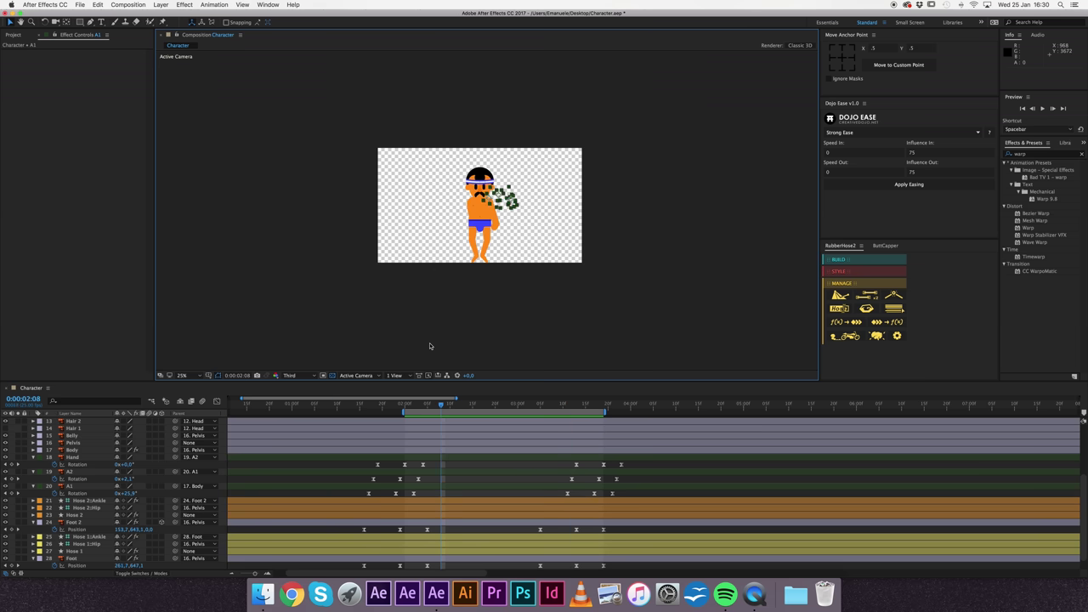
key("super+z")
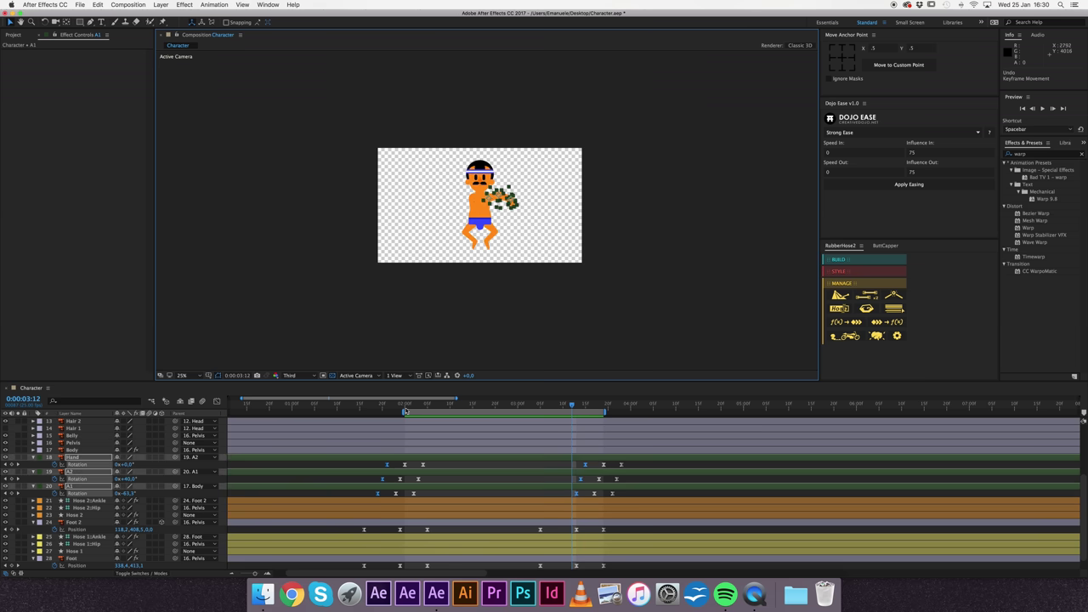
Step: Select the arm rotation keyframes, shift them slightly later, and preview
left_click_drag(405, 411, 427, 407)
left_click_drag(410, 463, 432, 493)
mouse_move(612, 460)
left_mouse_down()
mouse_move(634, 507)
mouse_move(620, 479)
left_mouse_up()
left_click(500, 329)
key("space")
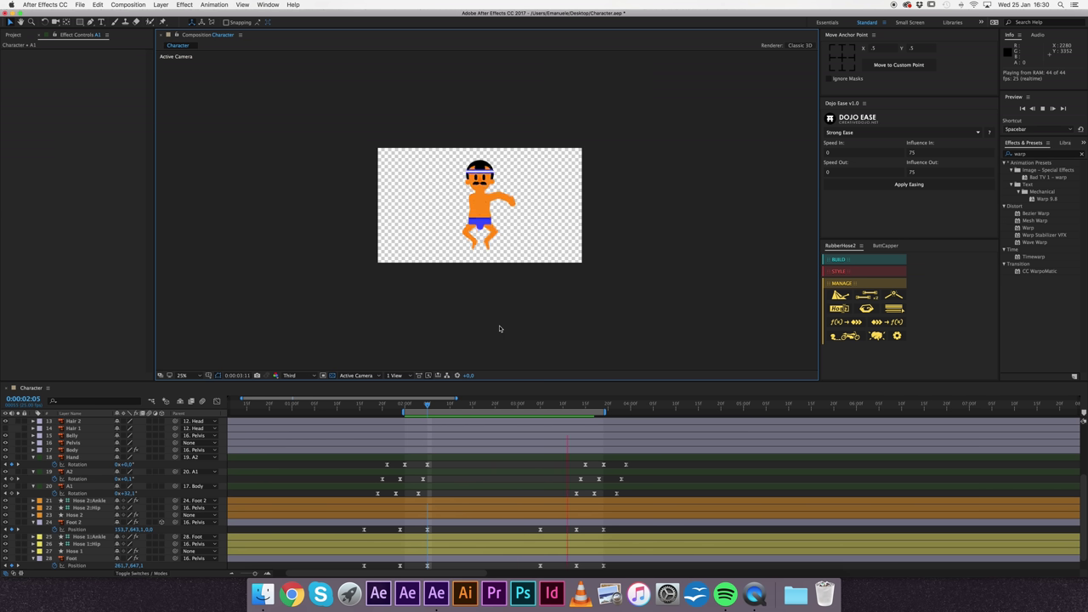
key("space")
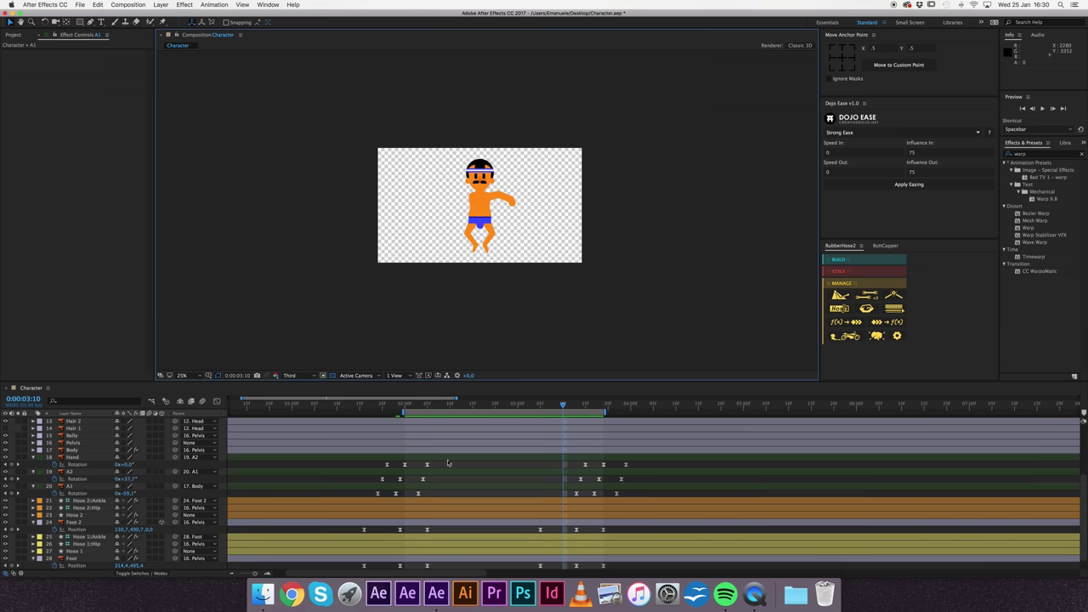
Step: Copy an A1 rotation keyframe, move to 0:00:02:14, and preview the kick and arm swing
left_click(418, 493)
key("super+c")
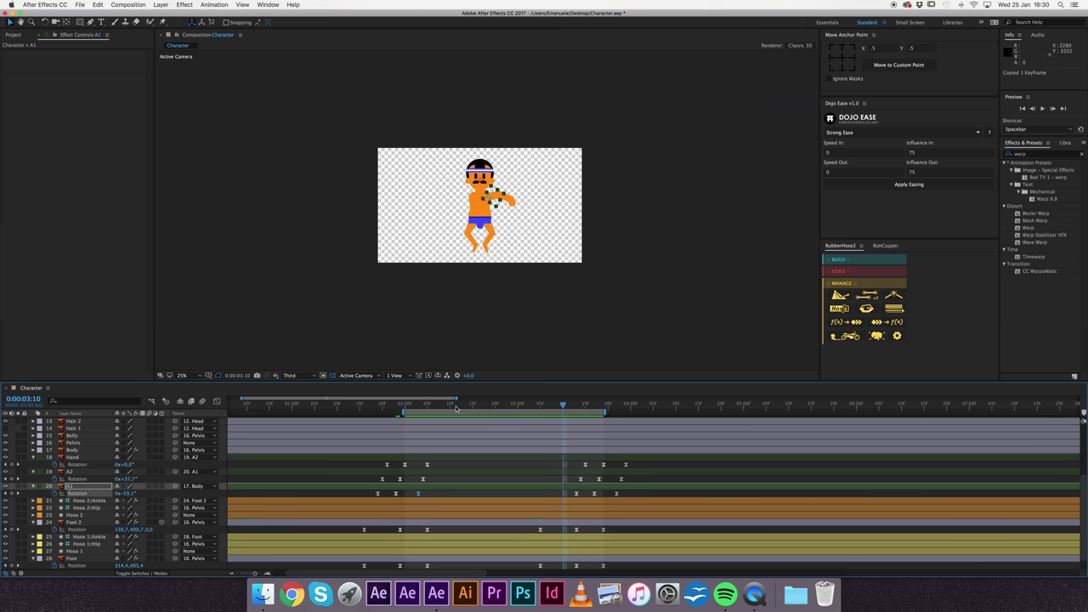
left_click_drag(460, 405, 468, 406)
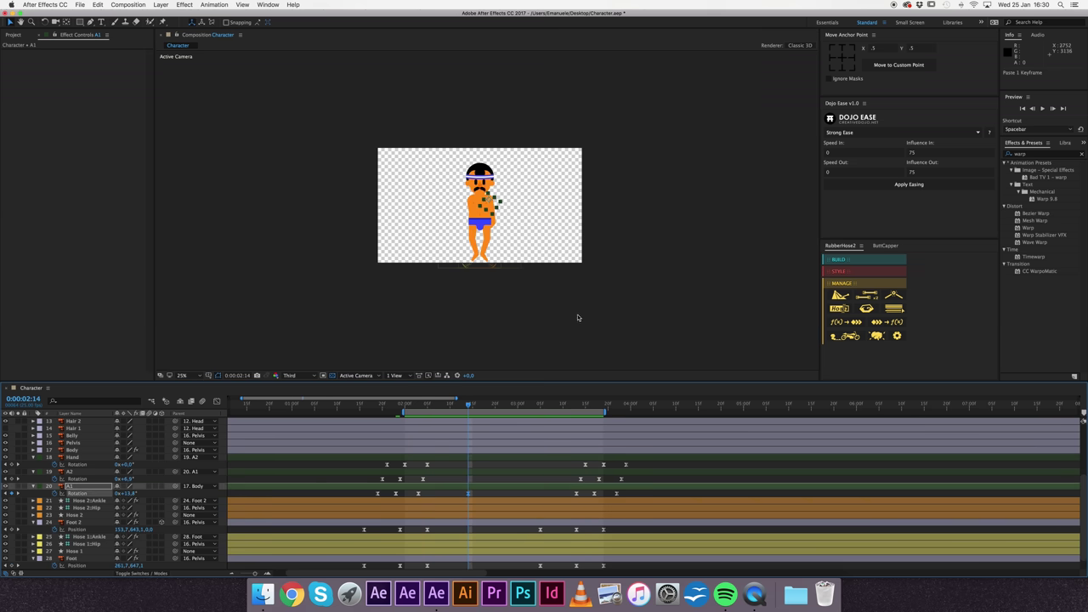
key("space")
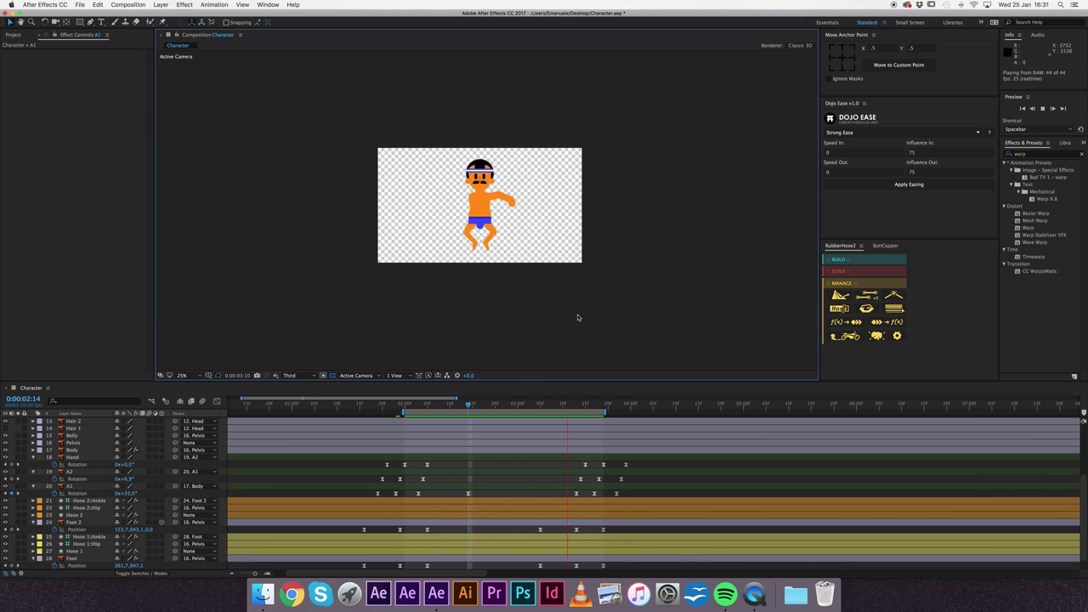
key("space")
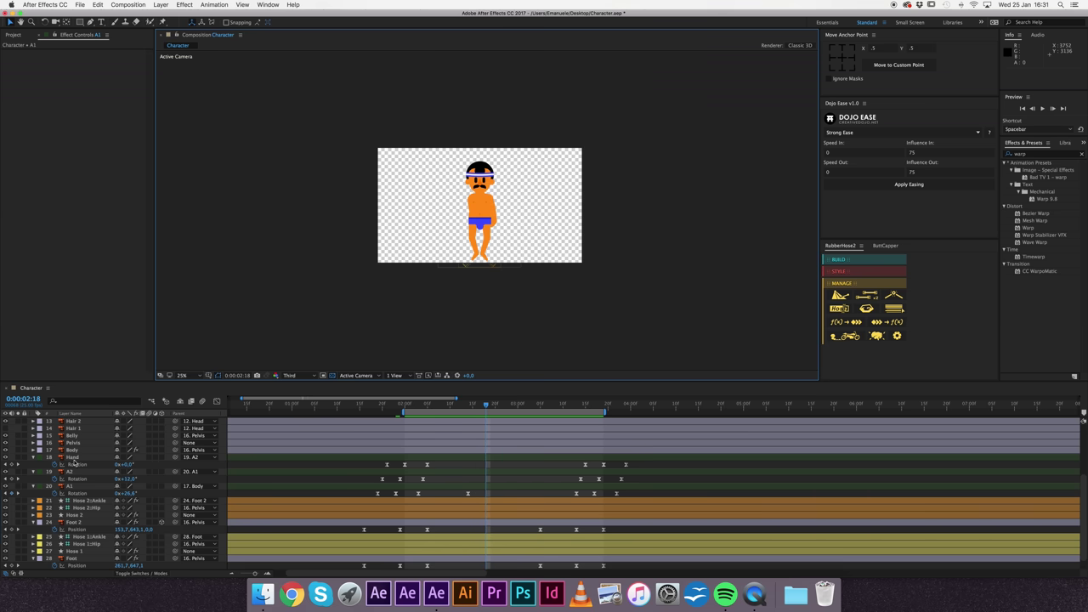
Step: Duplicate the Hand, A2 and A1 layers with Cmd+D
left_click(74, 458)
left_click(72, 486, "shift")
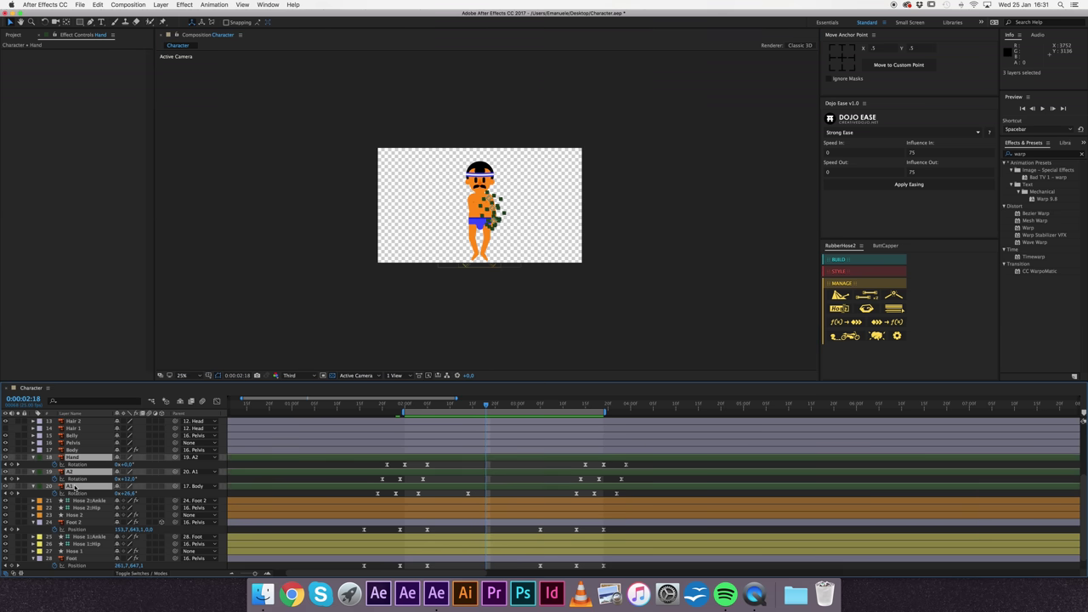
key("ctrl+d")
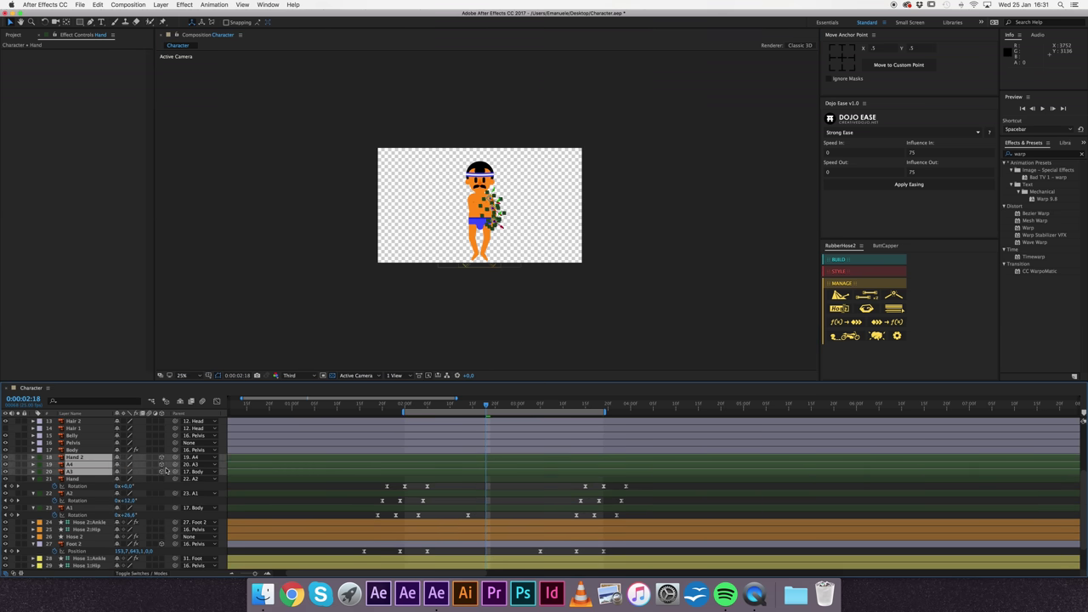
Step: Label the duplicated Hand 2, A4 and A3 layers yellow
left_click(168, 461)
left_click(74, 472)
left_click(54, 458, "shift")
left_click(39, 458)
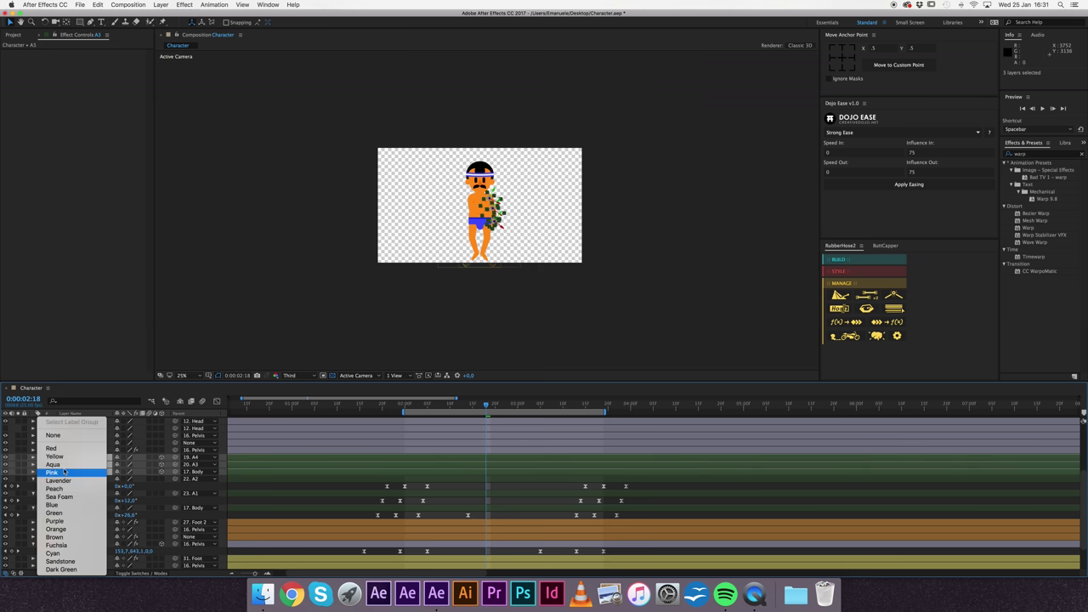
left_click(61, 460)
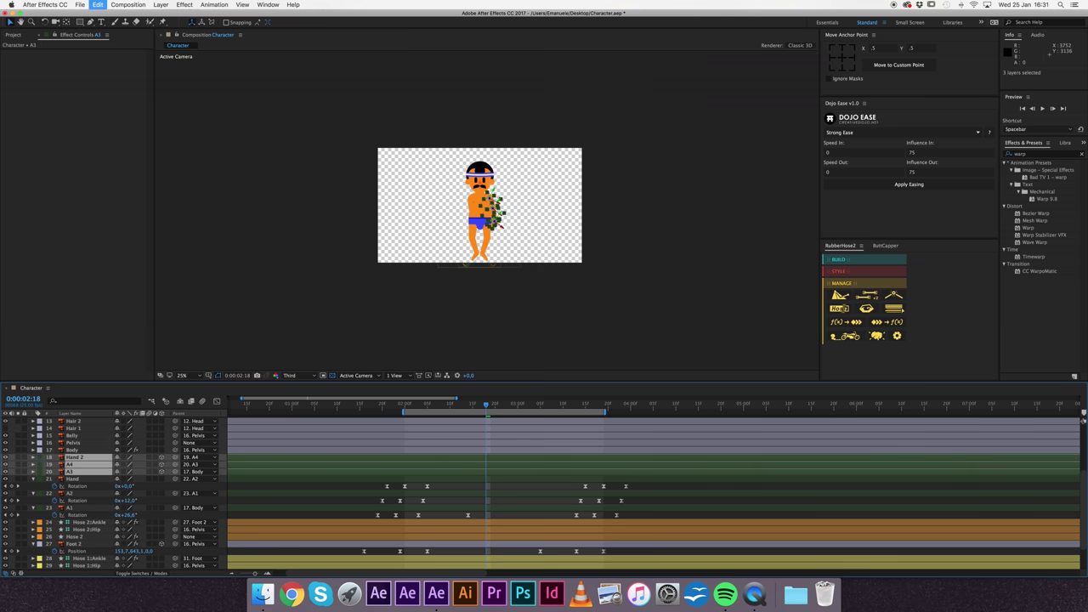
left_click(156, 452)
left_click(73, 471)
Step: Give the A3 arm a 180° Y Rotation to mirror it
key("r")
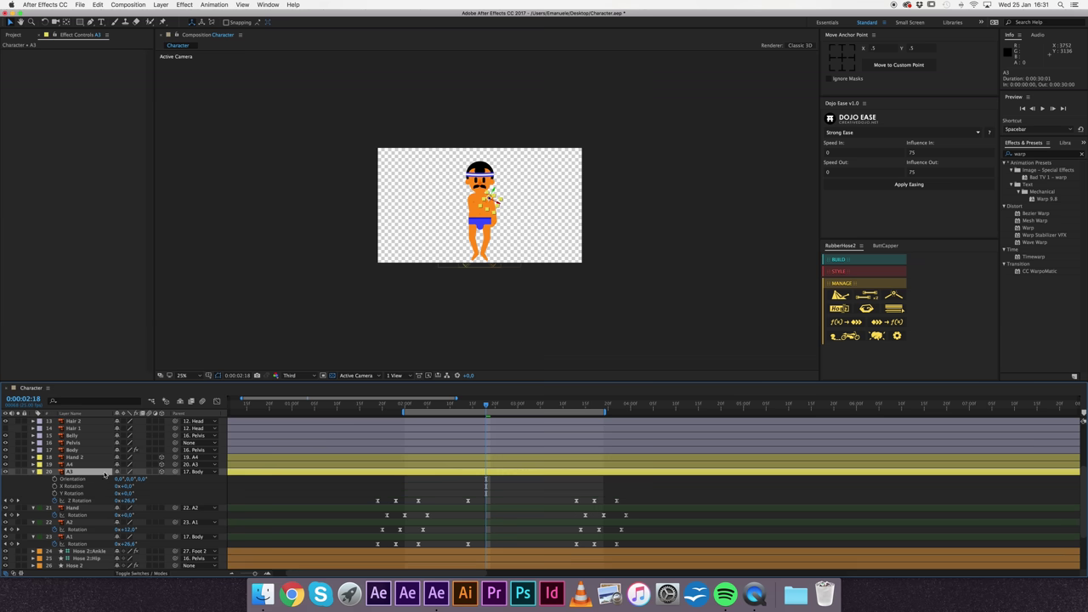
left_click(128, 493)
key("Return")
scroll(456, 292, "up", 2)
scroll(455, 292, "up", 2)
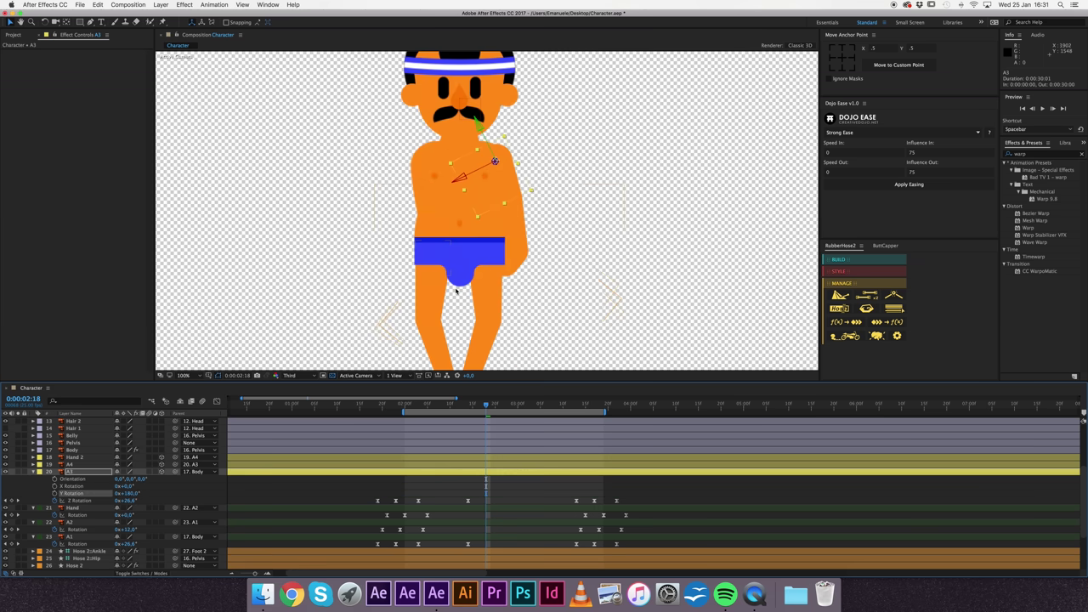
Step: Nudge A3 with the arrow keys onto the other shoulder and preview
key("shift+Left")
key("shift+Left")
key("shift+Left")
key("shift+Left")
key("shift+Left")
key("shift+Left")
key("shift+Left")
key("shift+Left")
key("shift+Left")
key("shift+Left")
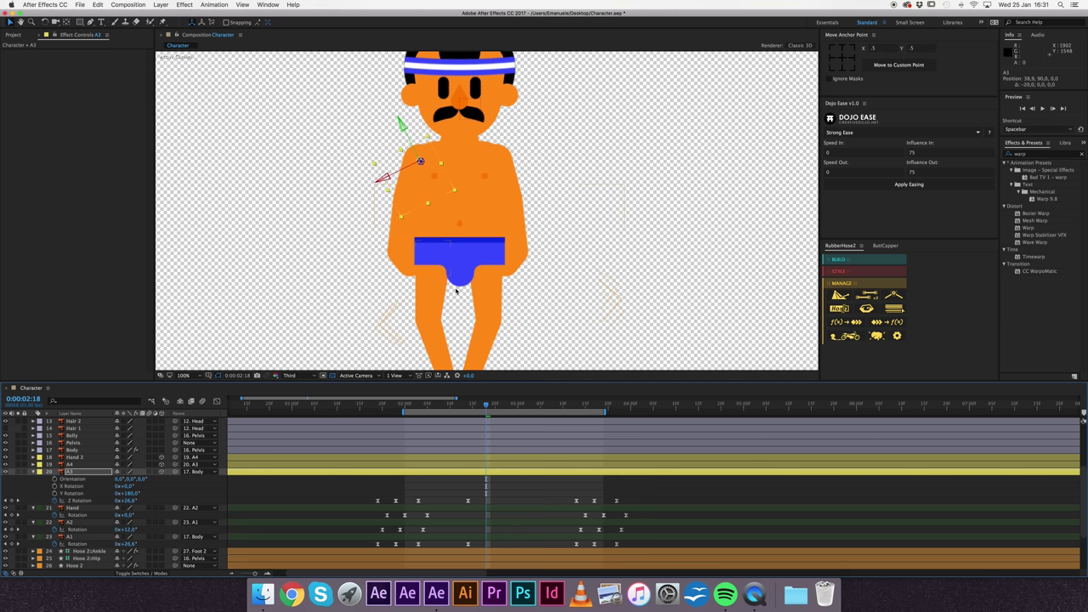
key("Right")
key("Right")
key("Right")
key("Right")
key("Right")
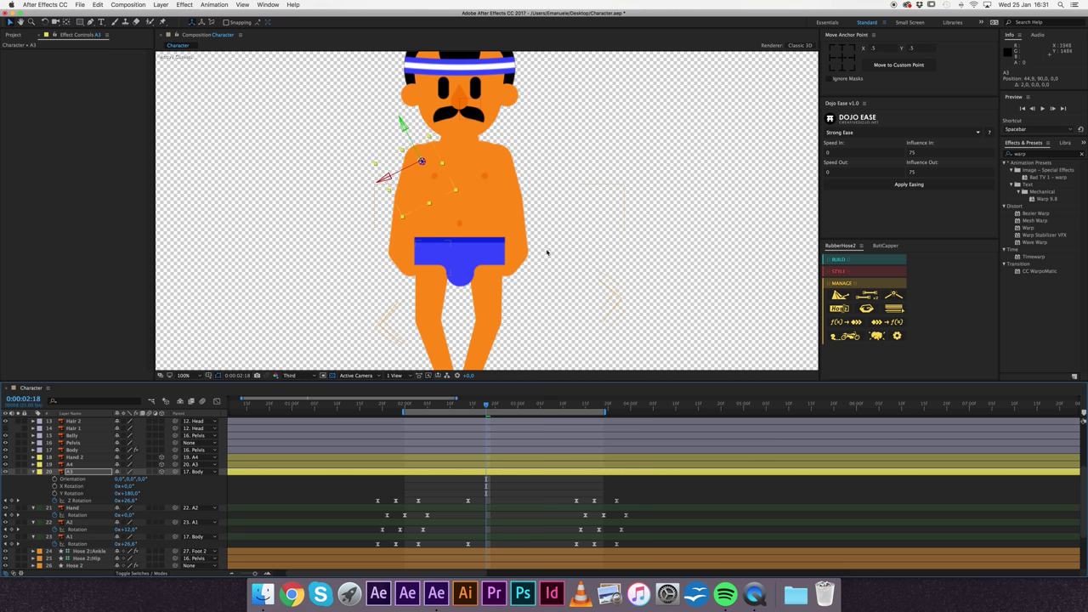
key("comma")
key("comma")
key("comma")
left_click(216, 492)
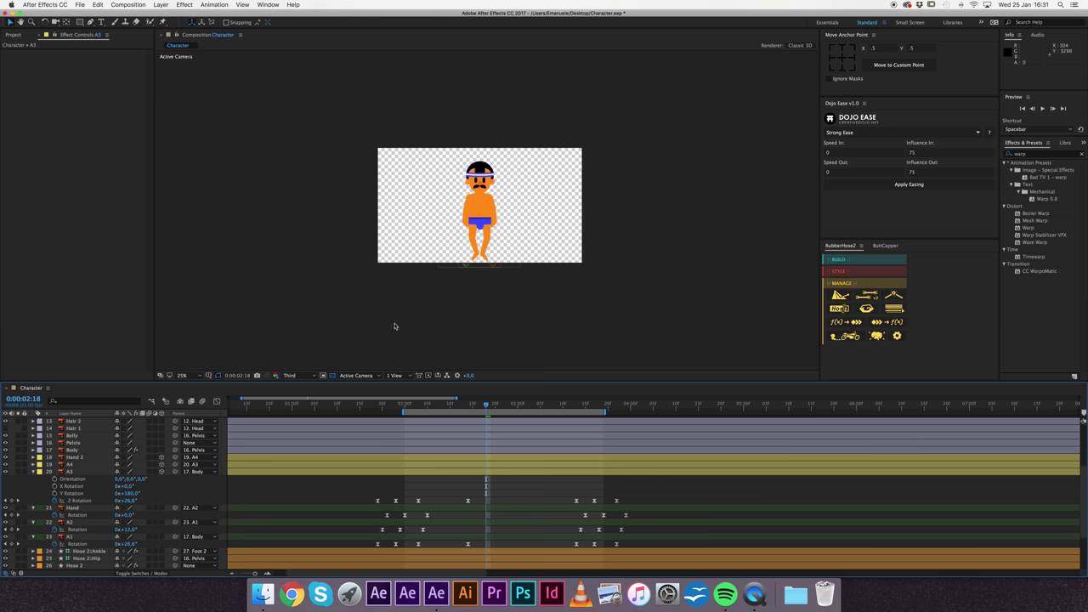
key("space")
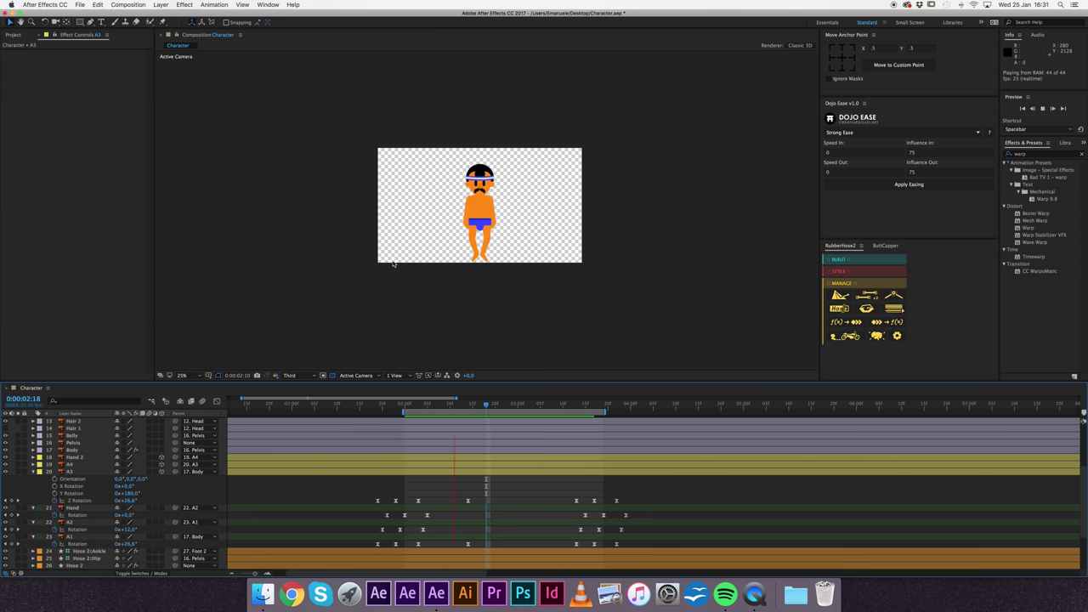
Step: Slide the selected keyframes to the current time near 0:00:02:08 and scrub through the arm motion
key("space")
left_click_drag(432, 404, 511, 428)
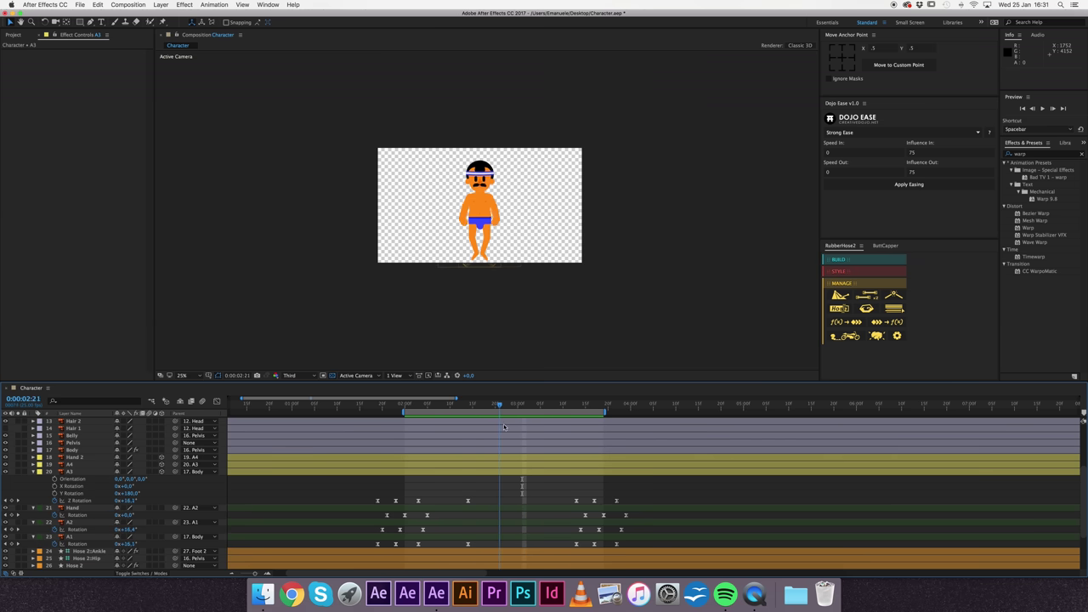
left_click_drag(522, 486, 484, 544)
key("ctrl+c")
key("ctrl+v")
left_click(317, 303)
key("space")
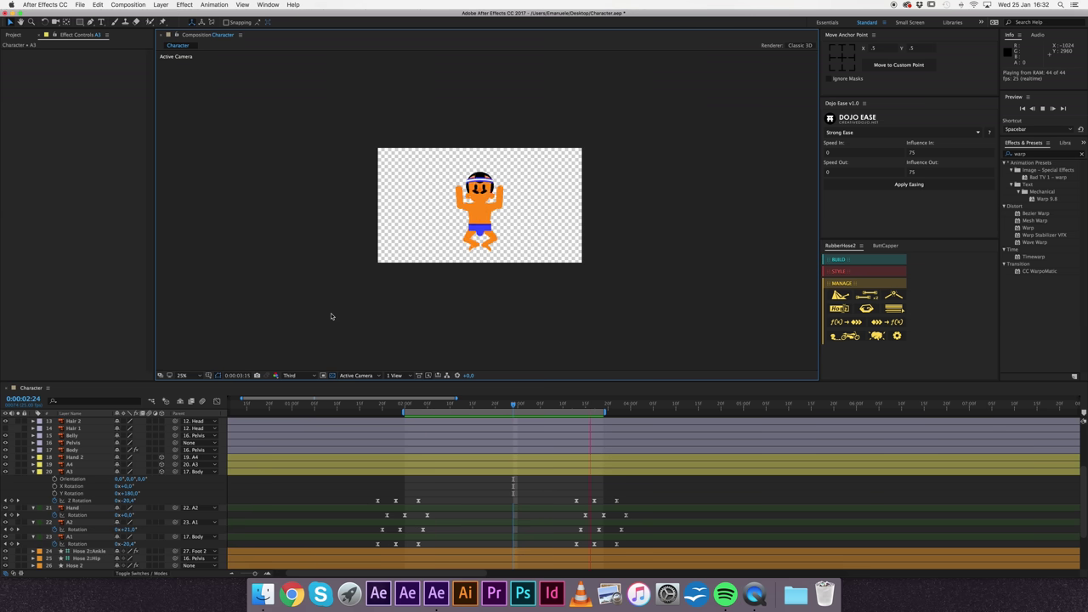
key("space")
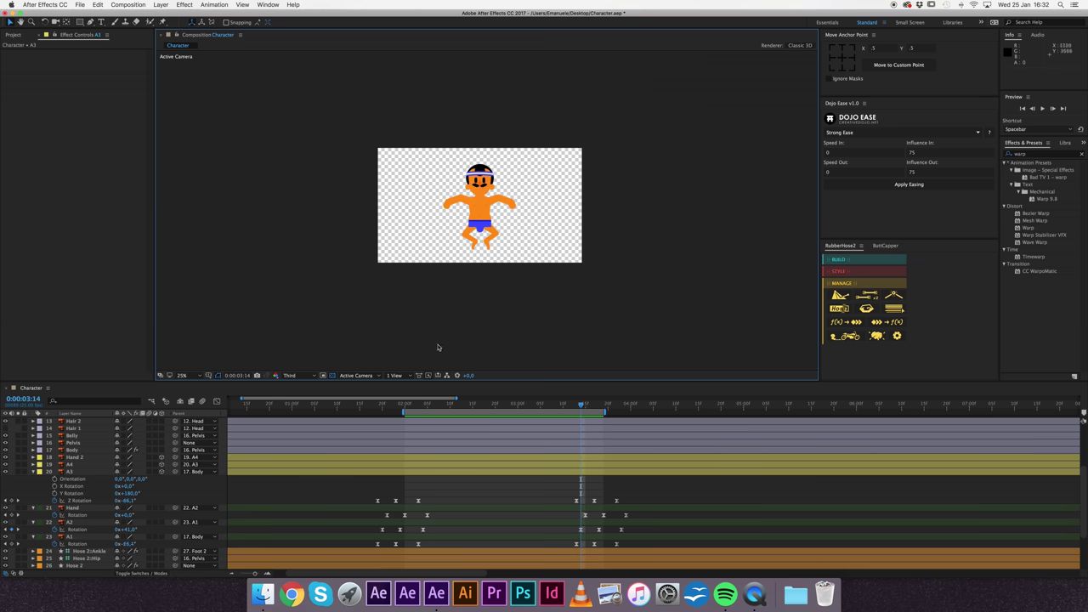
left_click_drag(414, 408, 492, 413)
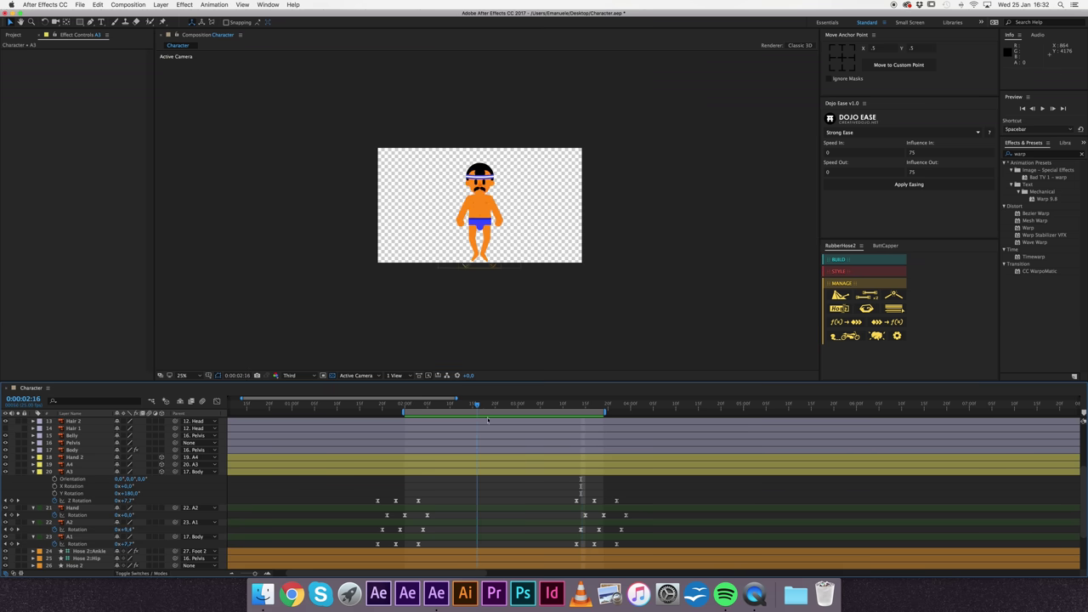
left_click_drag(492, 414, 446, 415)
key("space")
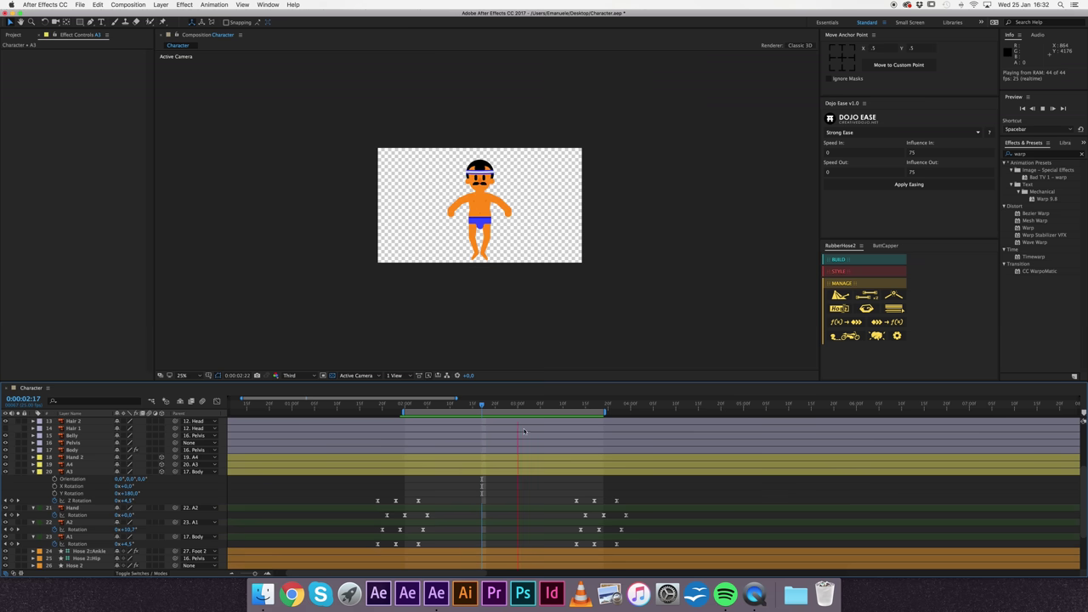
Step: Move the middle rotation keyframes of A4 and A2 to 0:00:03:00 and preview
left_click_drag(580, 514, 589, 531)
key("super+z")
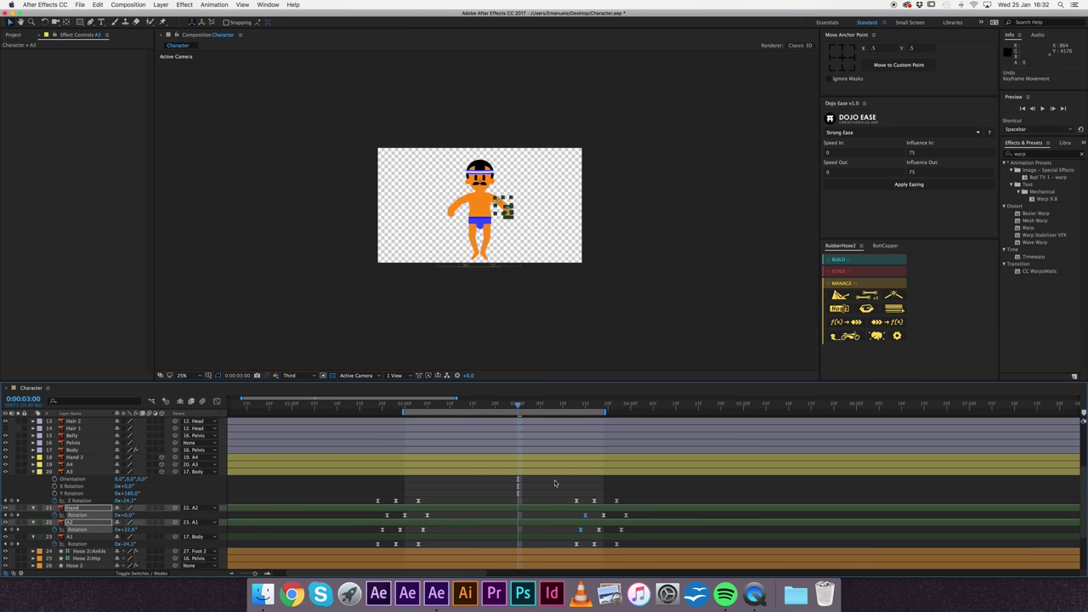
left_click(546, 467)
key("r")
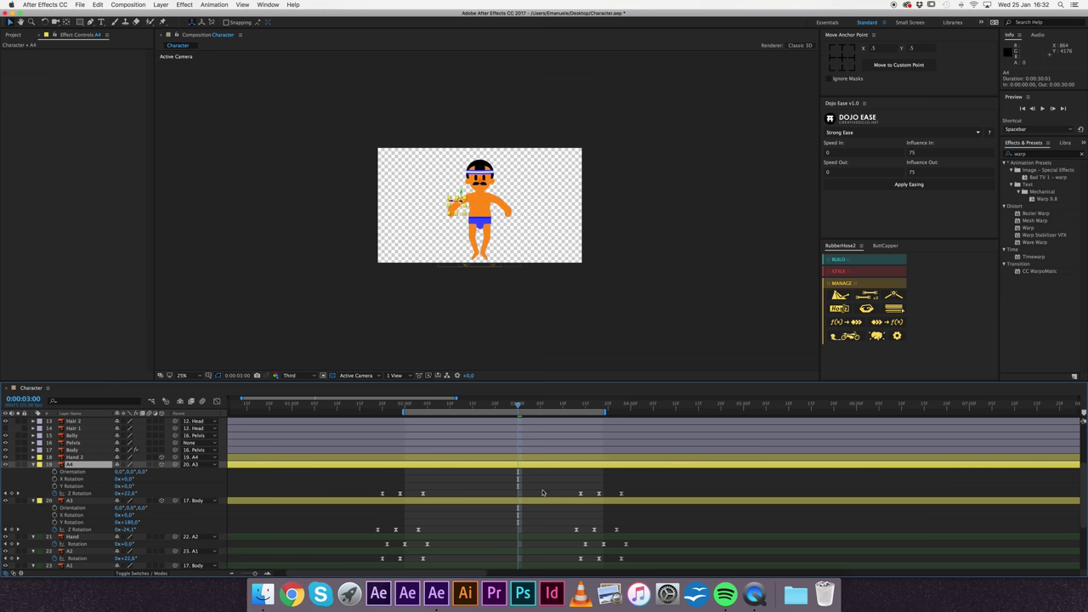
scroll(543, 493, "down", 1)
left_click(599, 479)
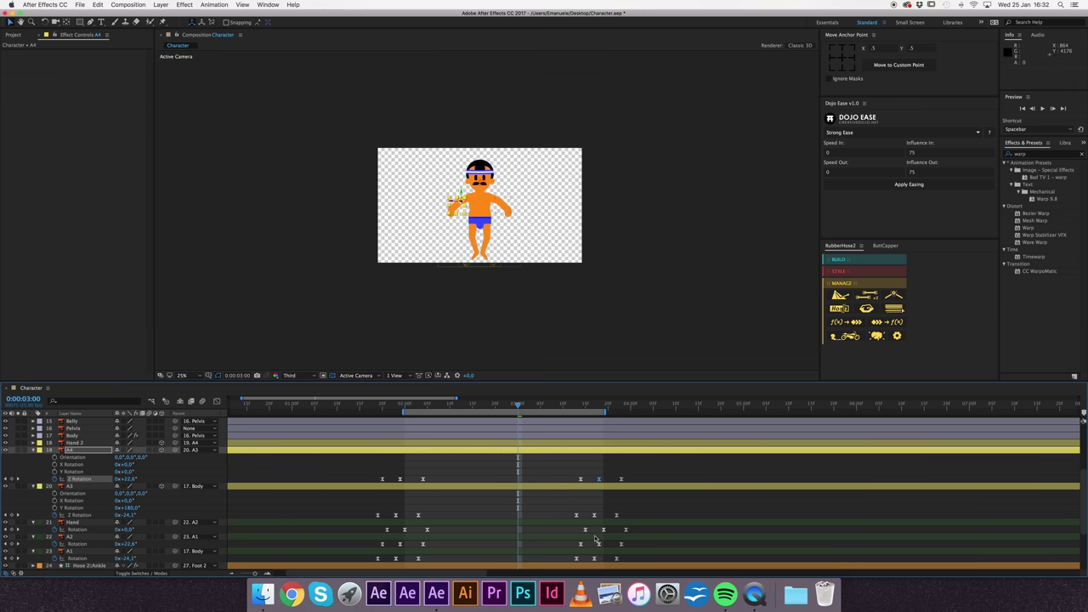
left_click(581, 479)
left_click(580, 544, "shift")
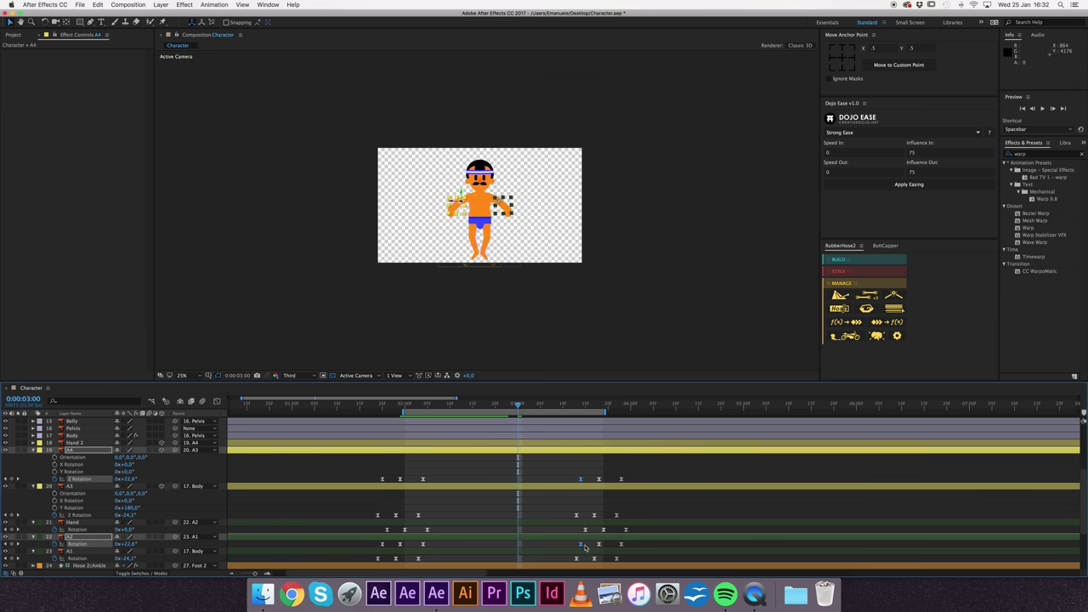
left_click_drag(585, 547, 523, 547)
left_click(471, 466)
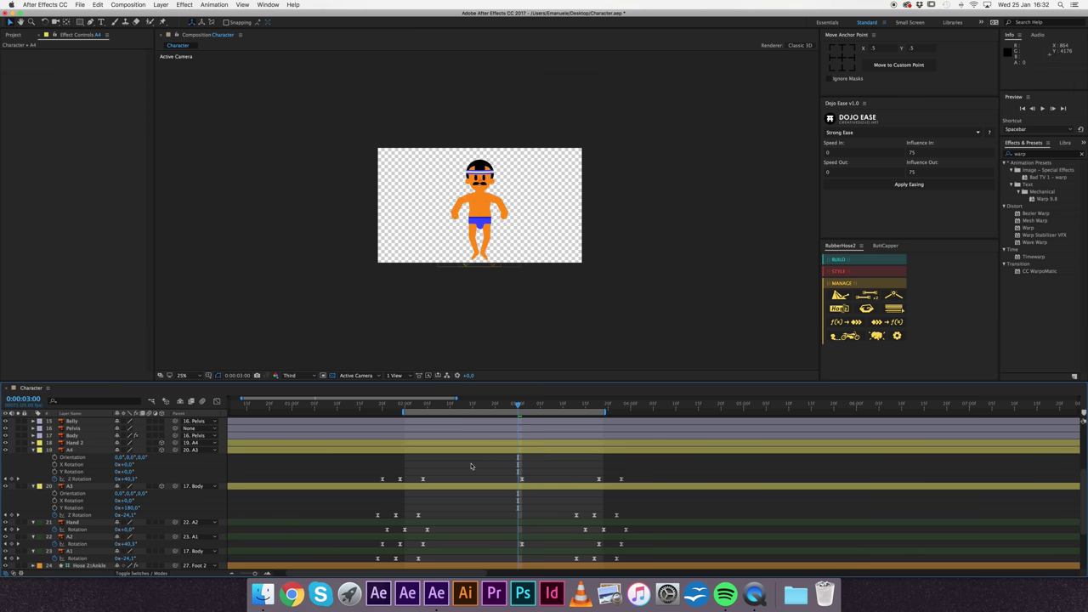
key("space")
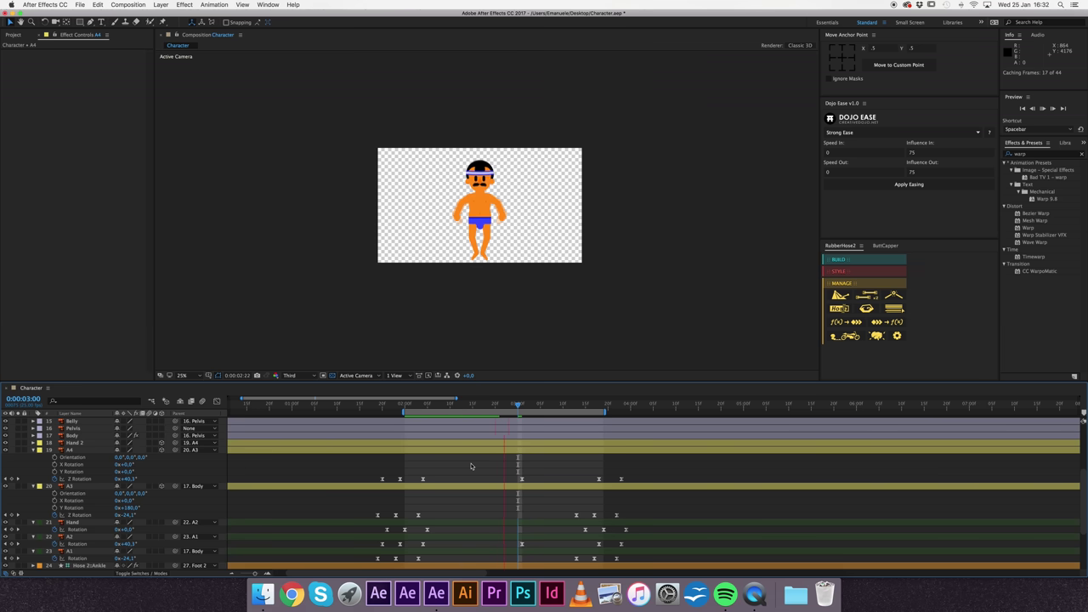
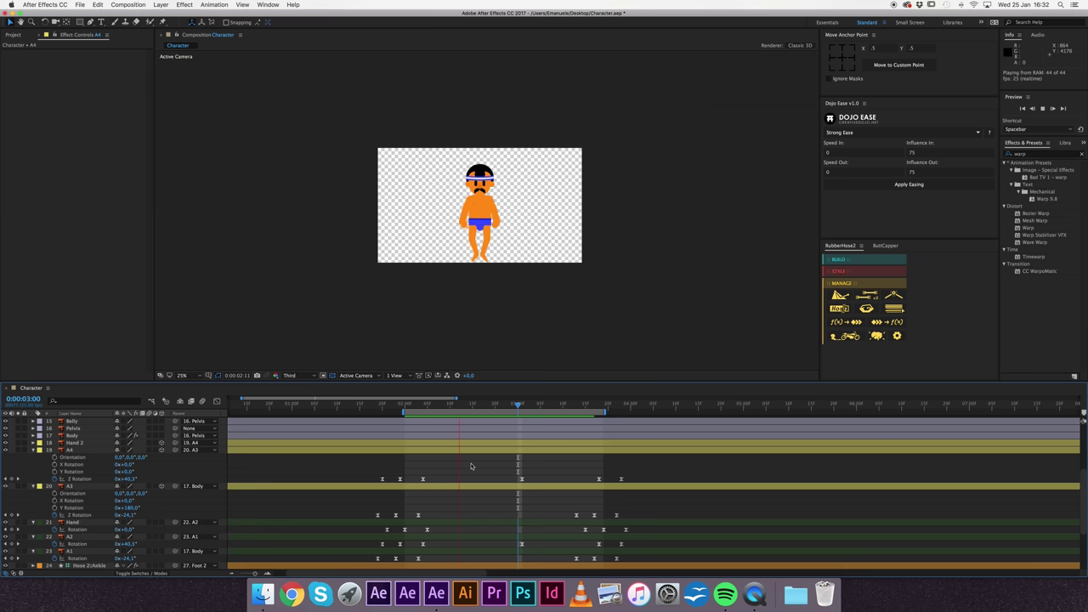
Step: Stop the preview, zoom in on the character and select the Pelvis layer
key("space")
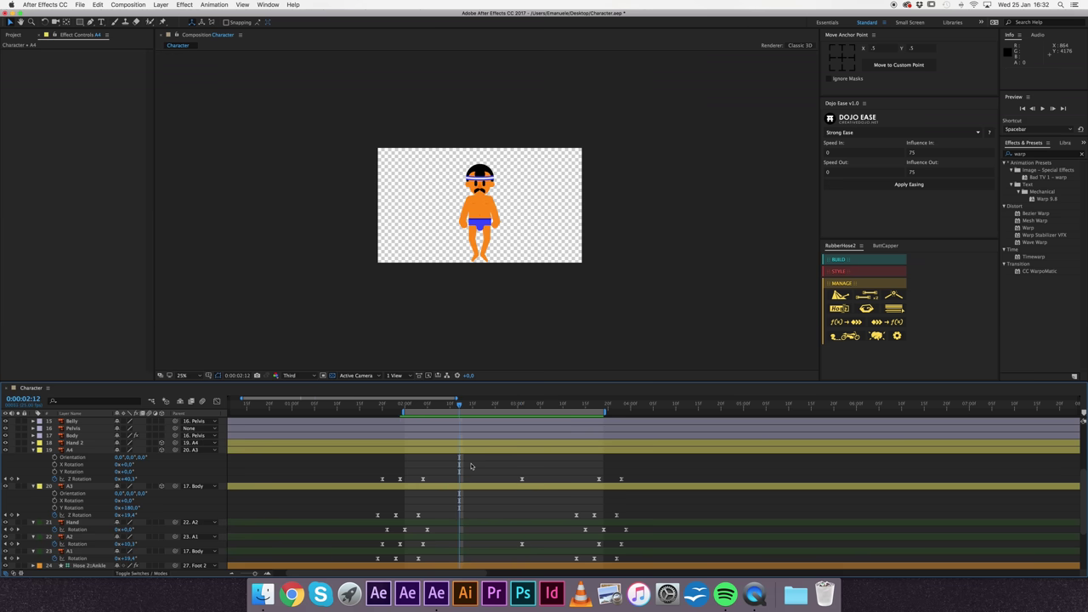
key("period")
key("period")
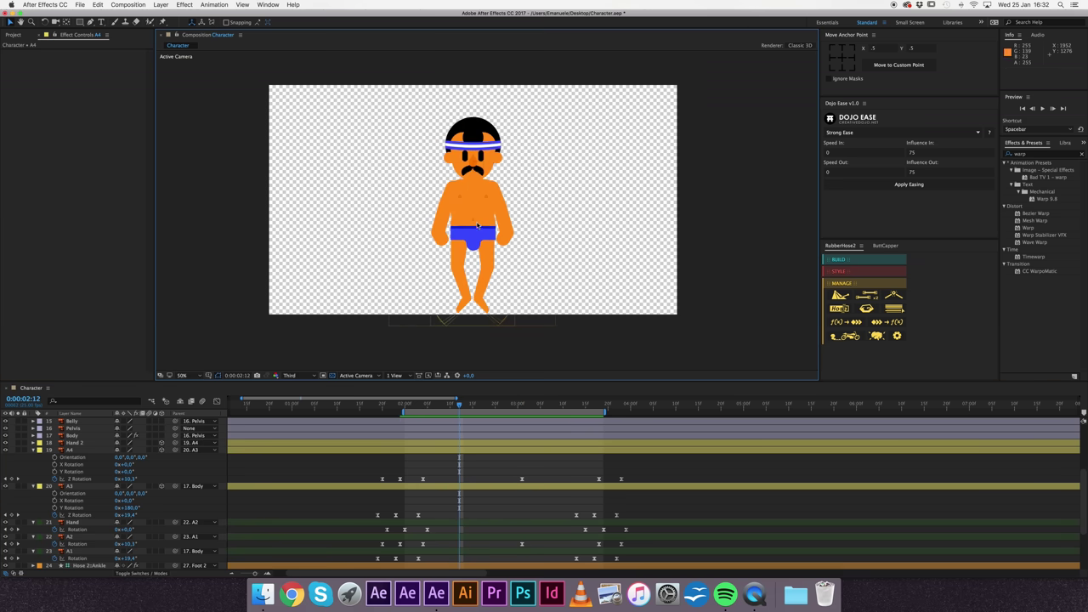
key("period")
key("period")
left_click(460, 265)
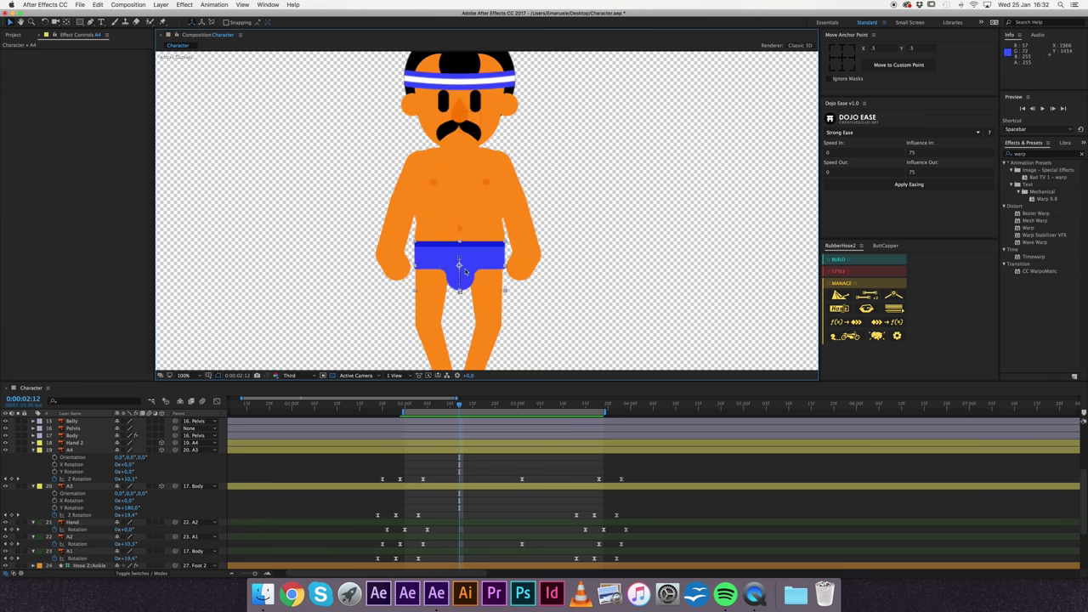
Step: Reveal the Pelvis layer's source, Pelvis/Character.ai, in the Project panel and bring up its options
left_click(13, 36)
right_click(89, 432)
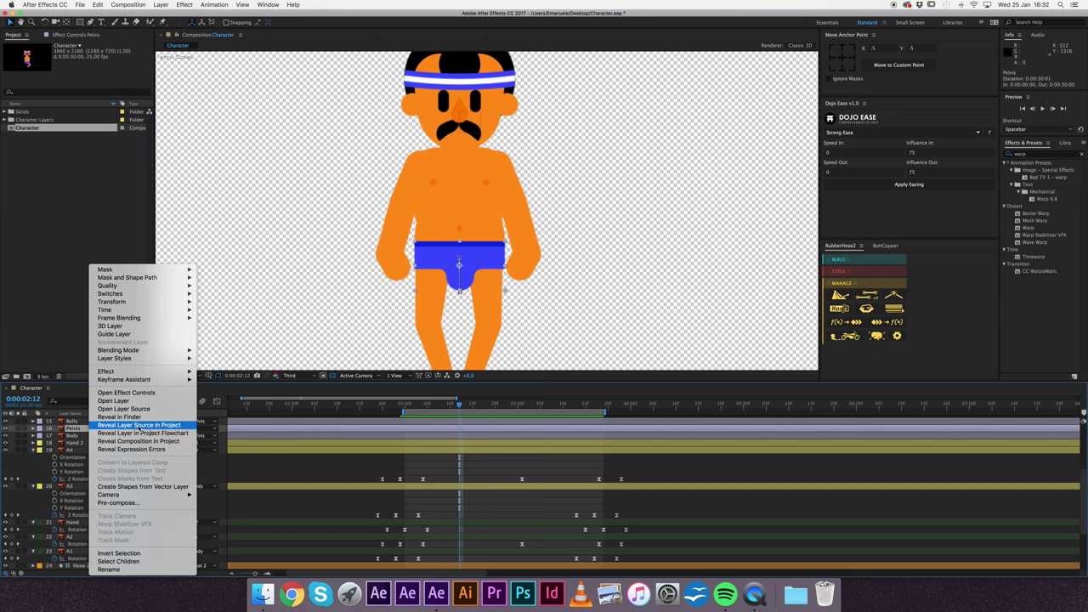
left_click(140, 426)
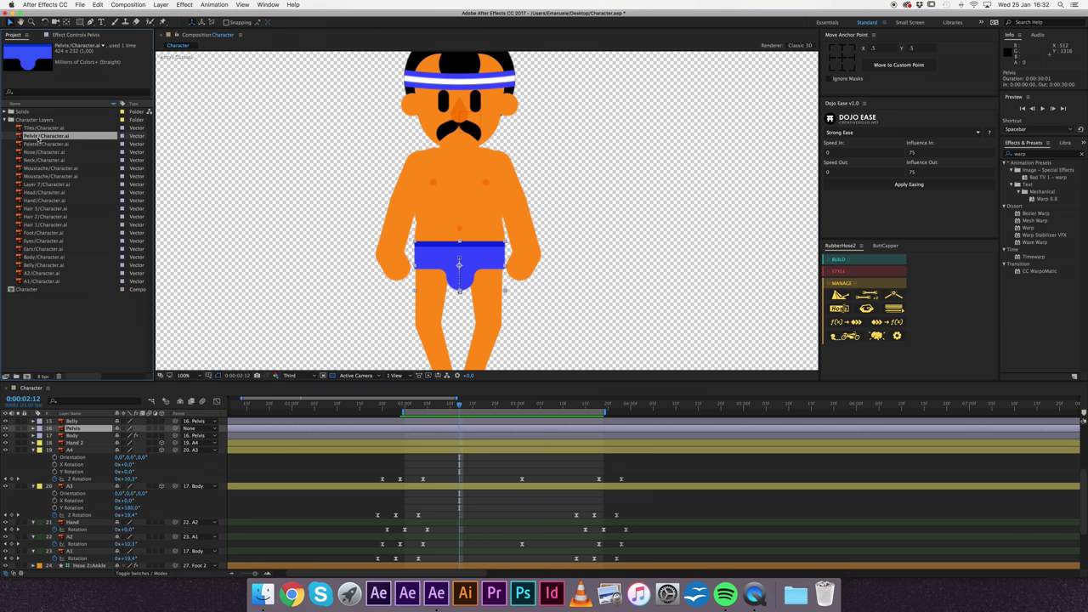
right_click(38, 139)
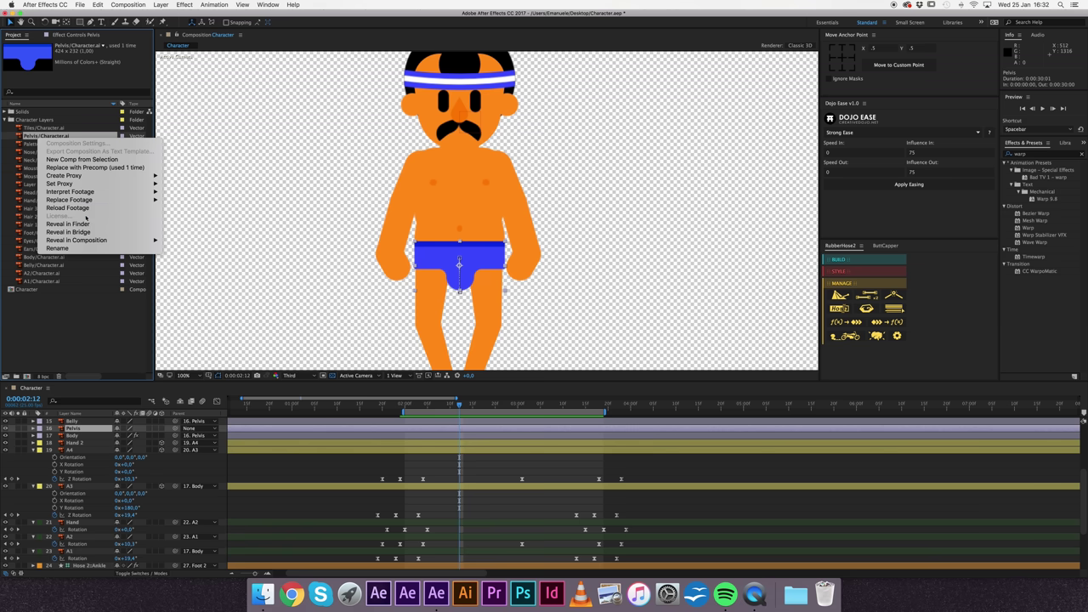
mouse_move(91, 200)
left_click(91, 343)
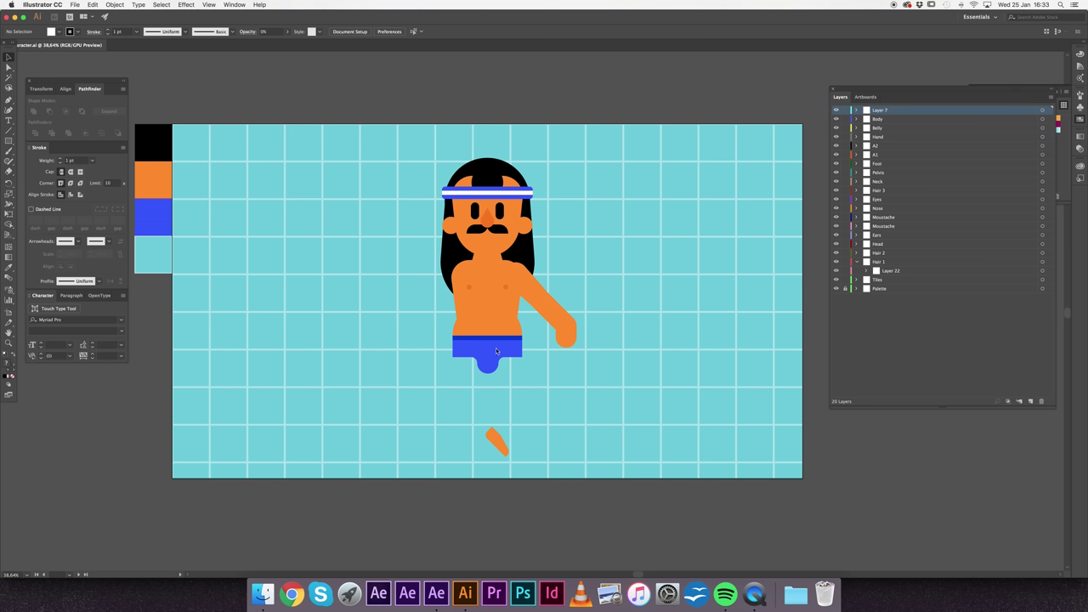
Step: Round the blue shorts' lower corners to 51.05 px, save the artwork and return to After Effects
left_click(495, 354)
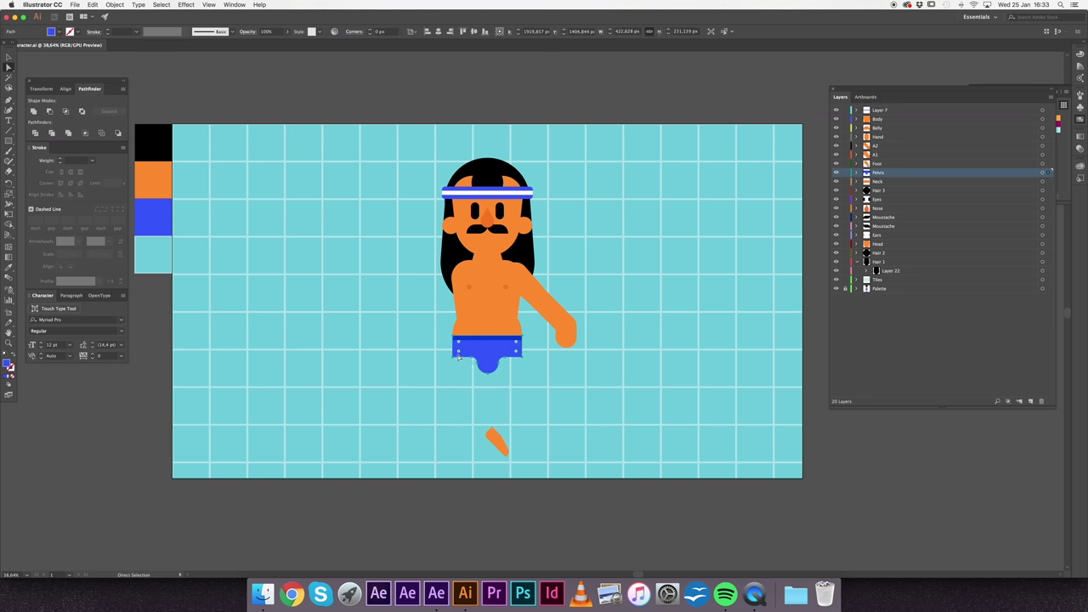
left_click(456, 354)
left_click_drag(457, 355, 469, 351)
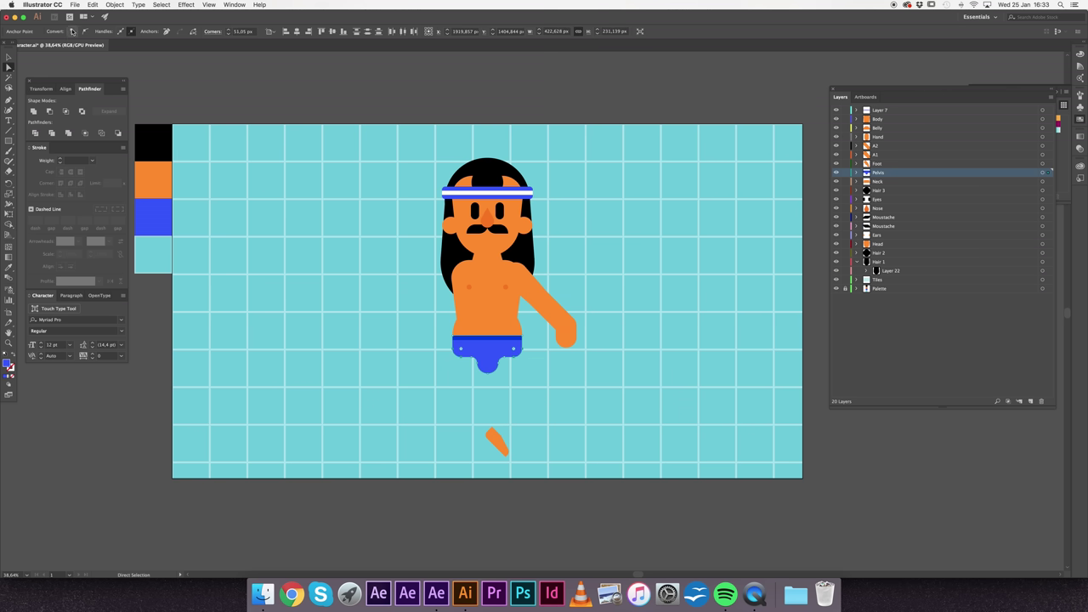
left_click(75, 5)
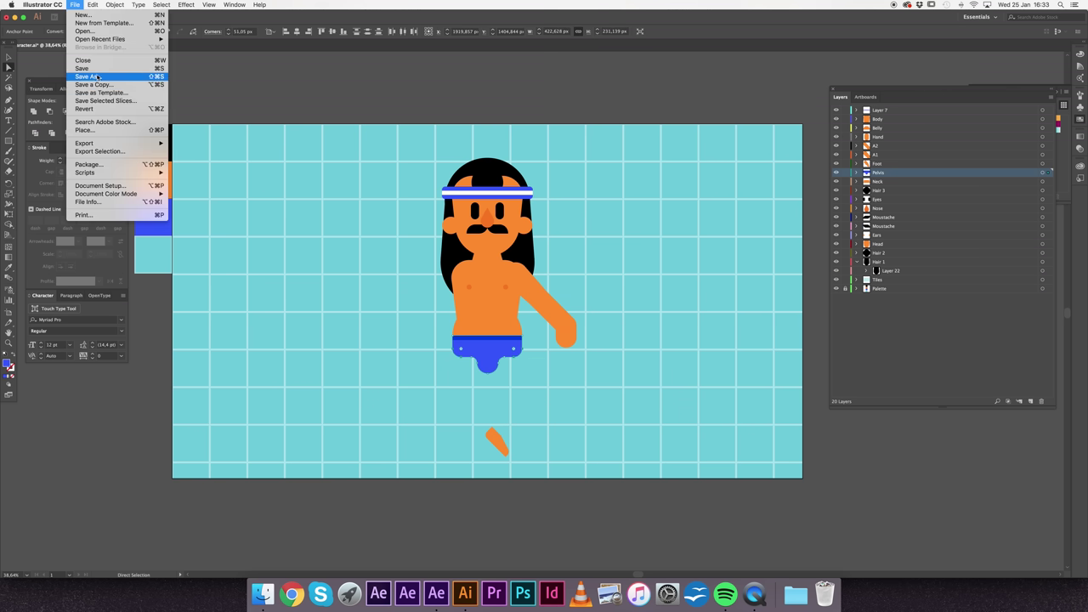
left_click(434, 595)
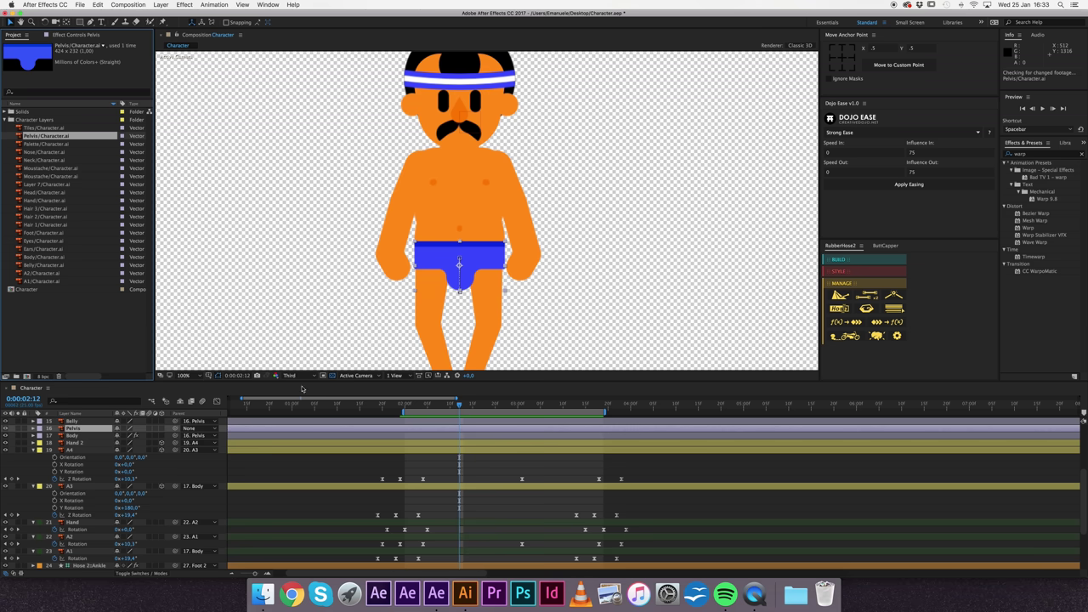
Step: Zoom the viewer out and preview the animation, stopping at 0:00:03:00
scroll(414, 238, "down", 2)
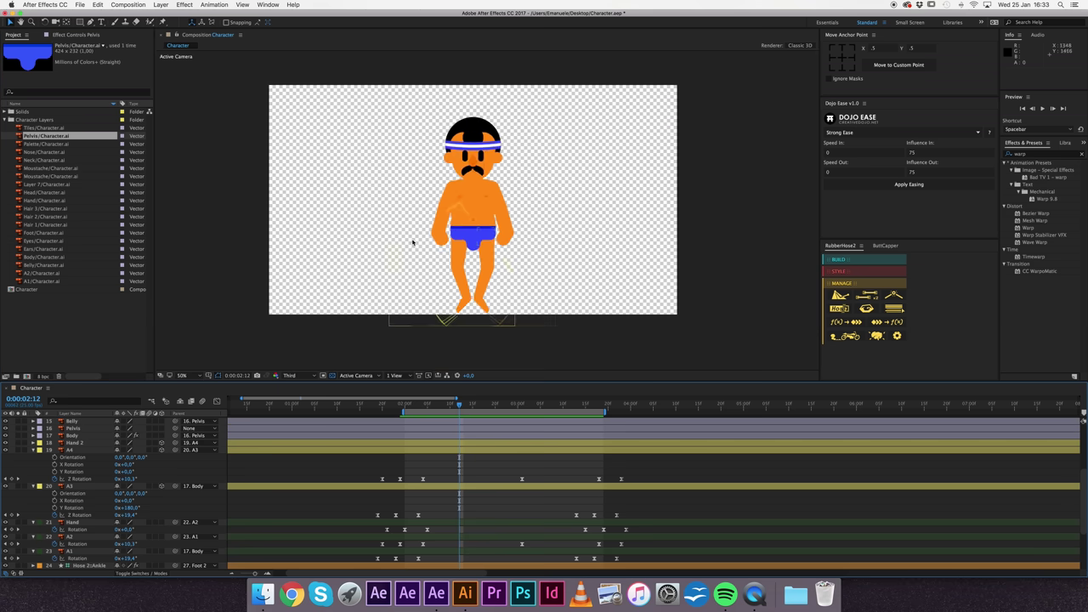
scroll(412, 242, "down", 2)
key("space")
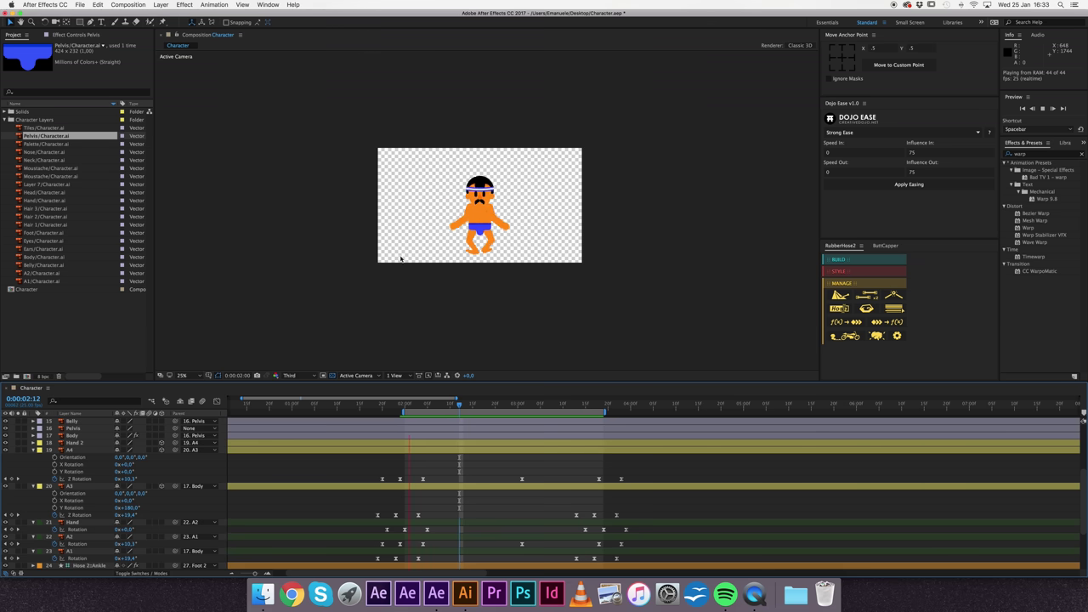
key("space")
Step: Save the project, collapse all layers' expanded properties and deselect everything
key("ctrl+s")
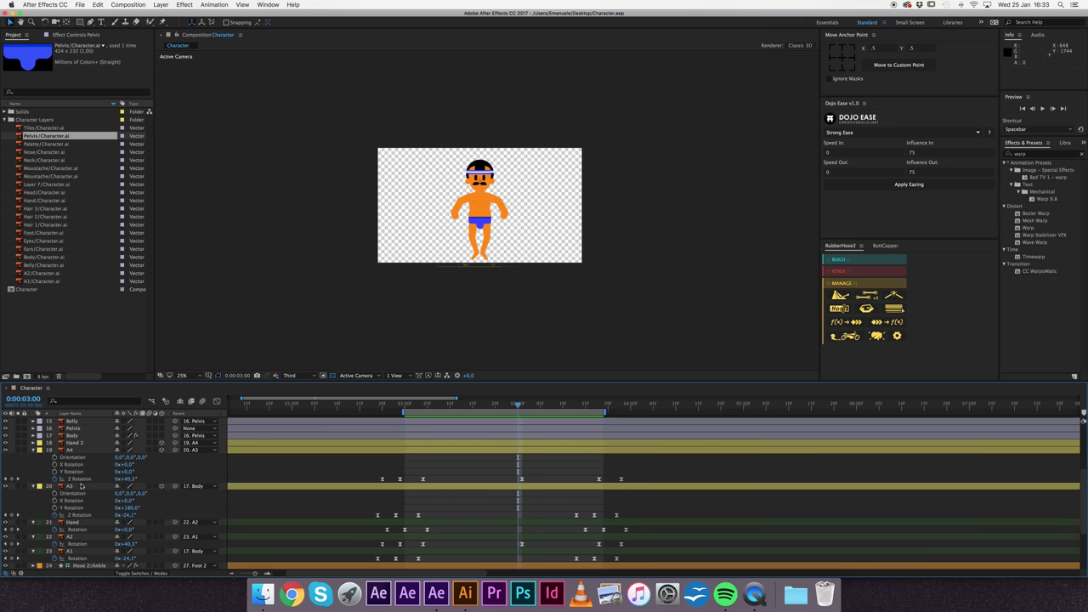
key("ctrl+a")
key("u")
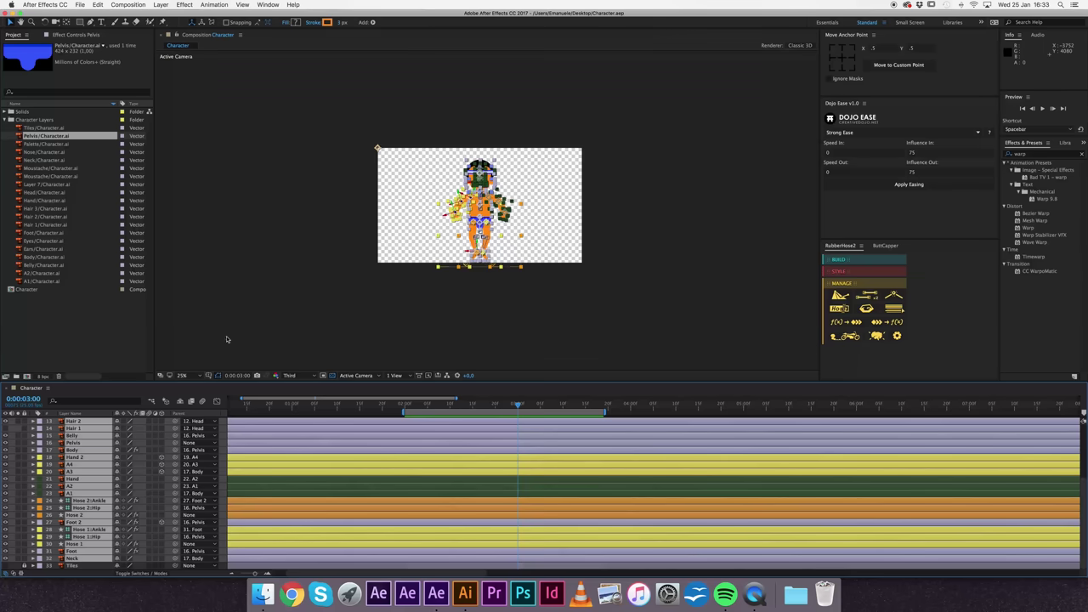
key("ctrl+shift+a")
Step: Show the Tiles layer and apply Turbulent Displace with a larger Size
left_click(6, 566)
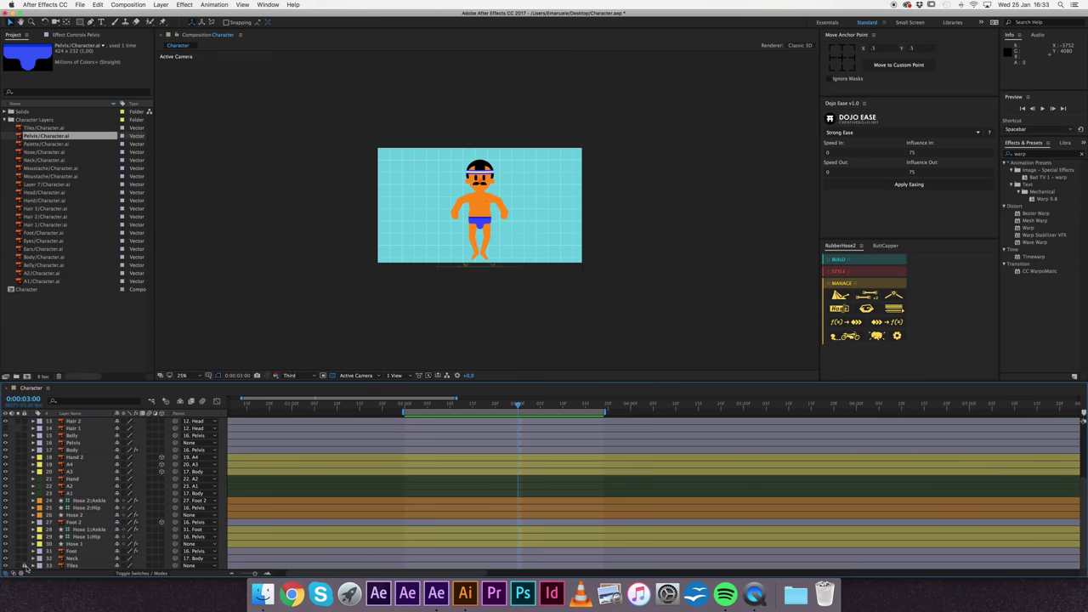
left_click(73, 566)
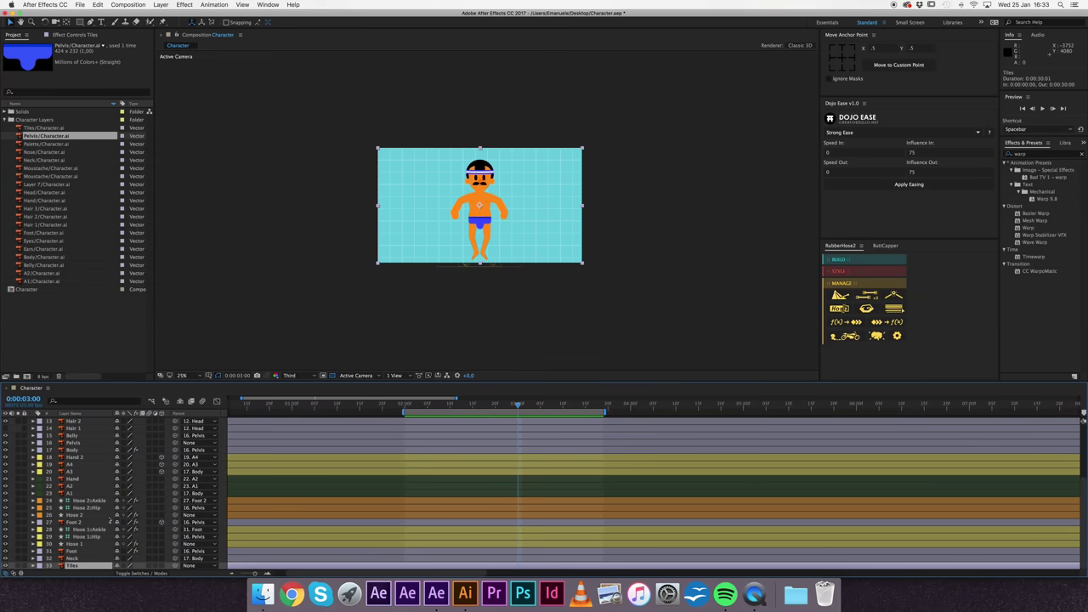
left_click(1038, 154)
type("turbu")
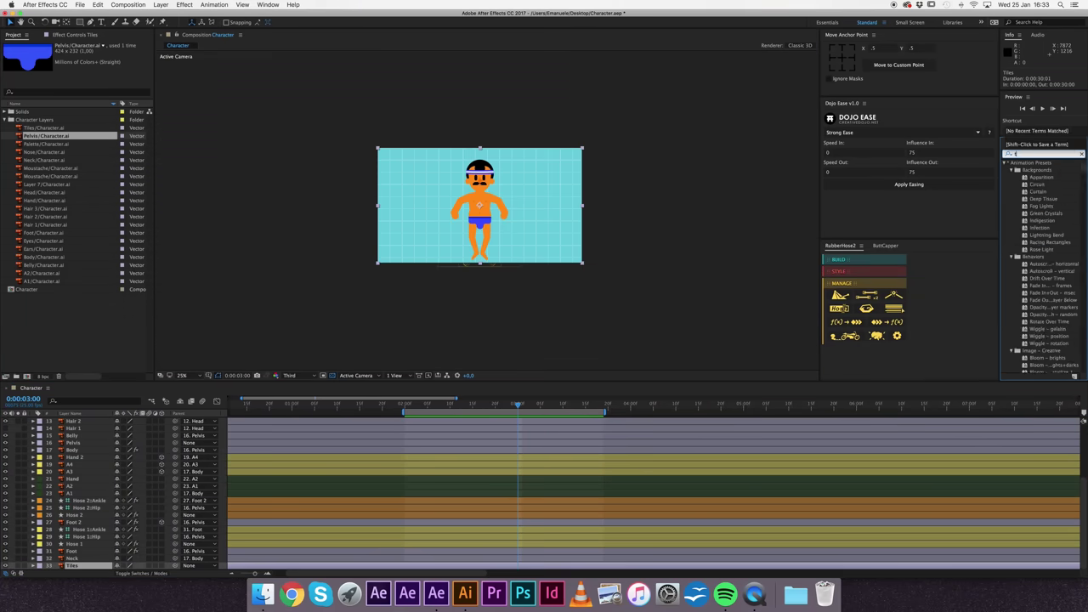
double_click(1029, 171)
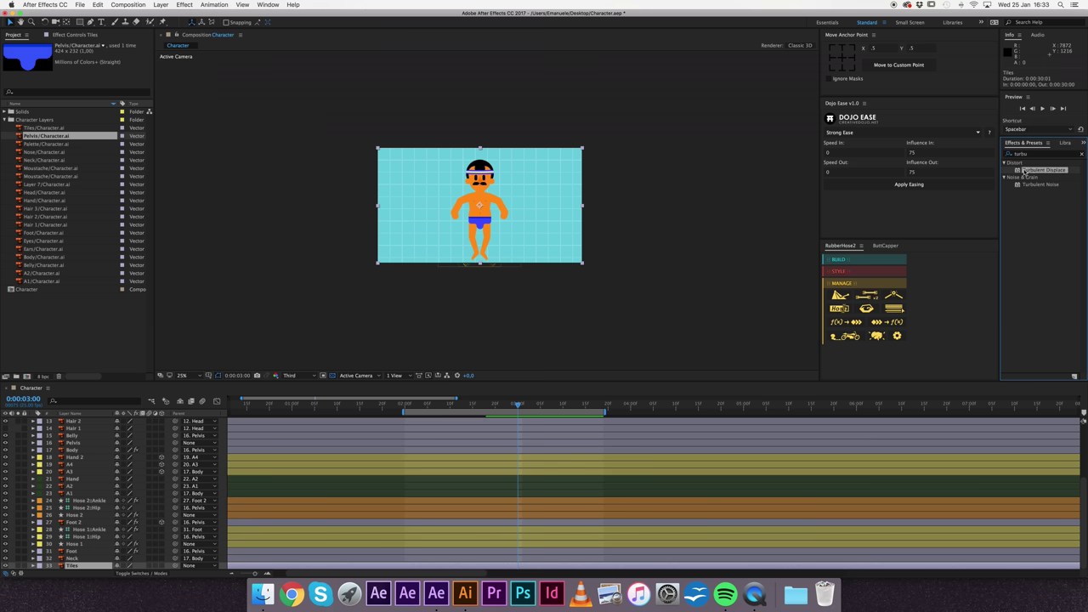
left_click_drag(89, 74, 123, 74)
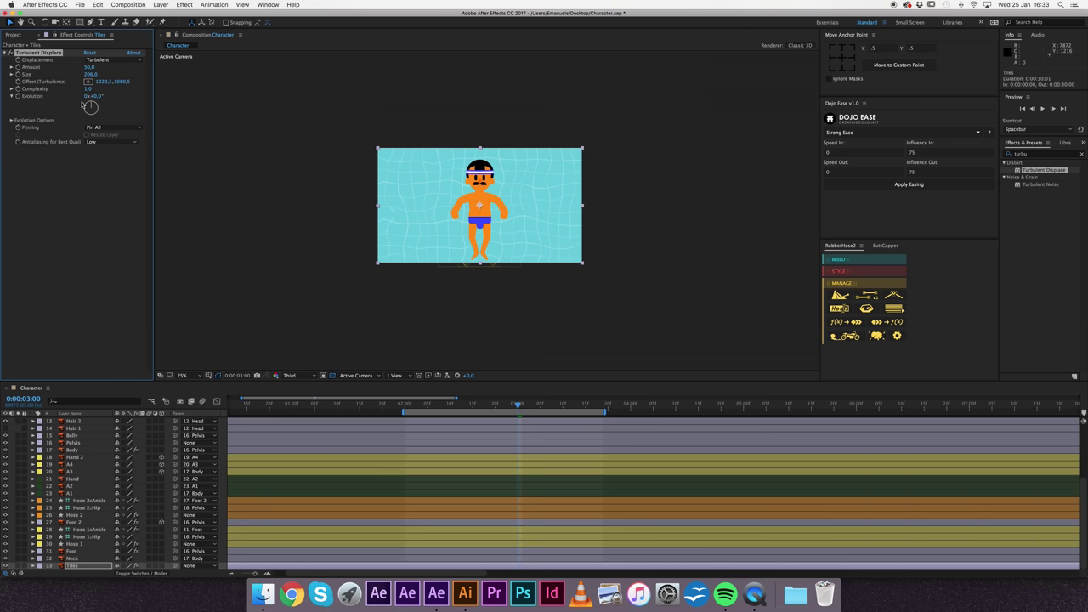
Step: Enable Cycle Evolution and keyframe Evolution from 0x at 2:00 to 2x at 3:19
left_click(12, 120)
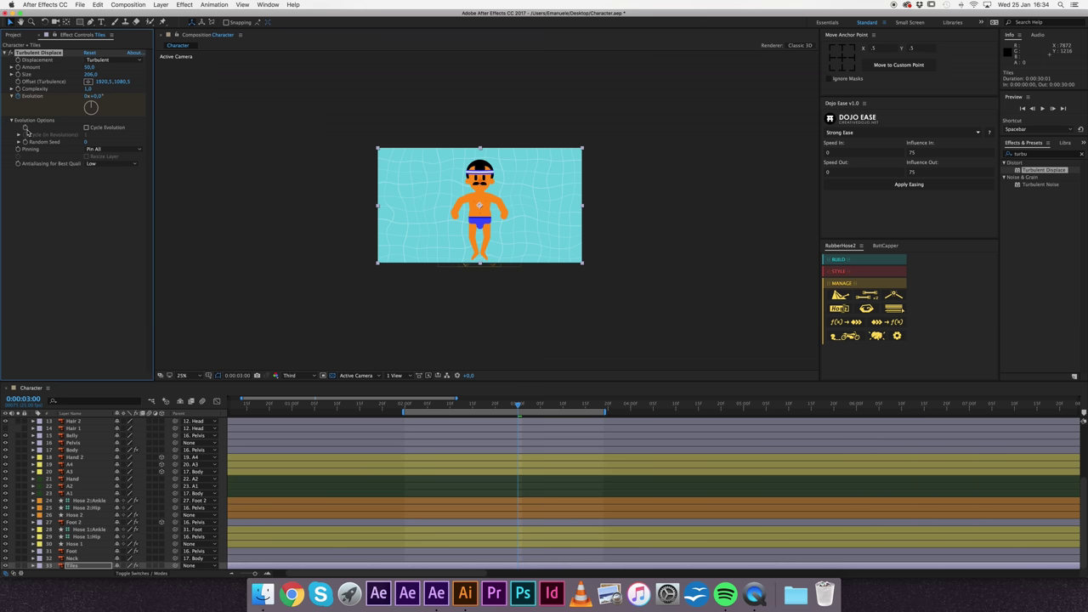
left_click(86, 128)
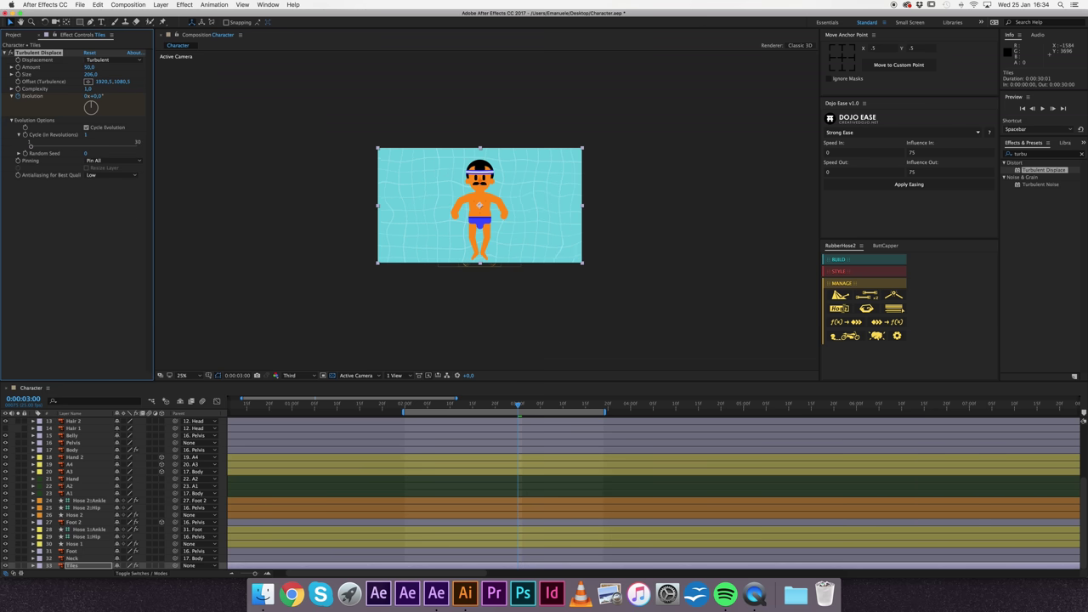
key("u")
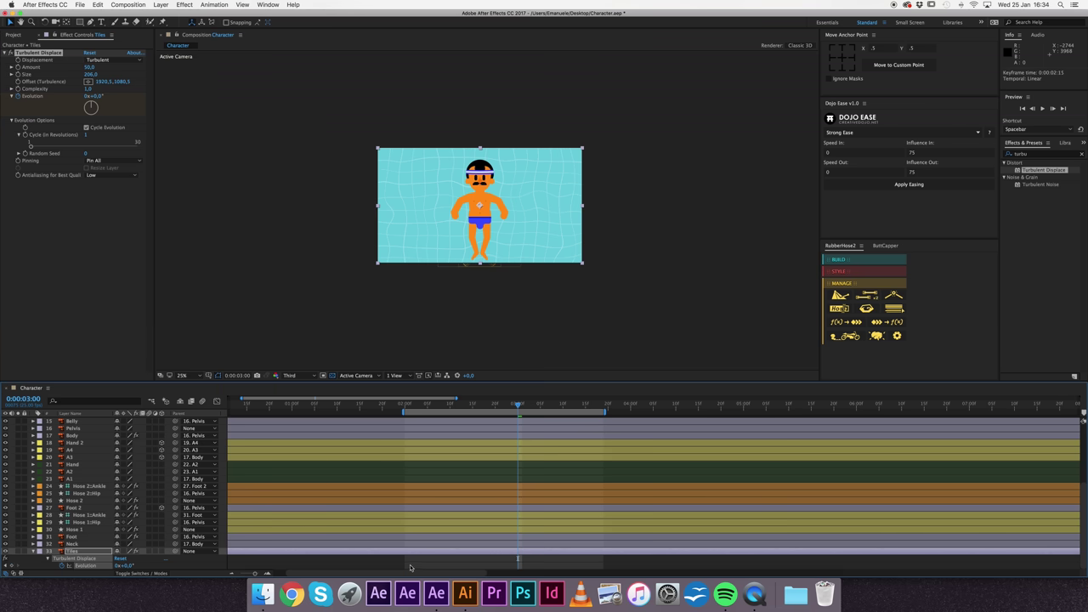
left_click_drag(517, 566, 404, 565)
left_click(606, 407)
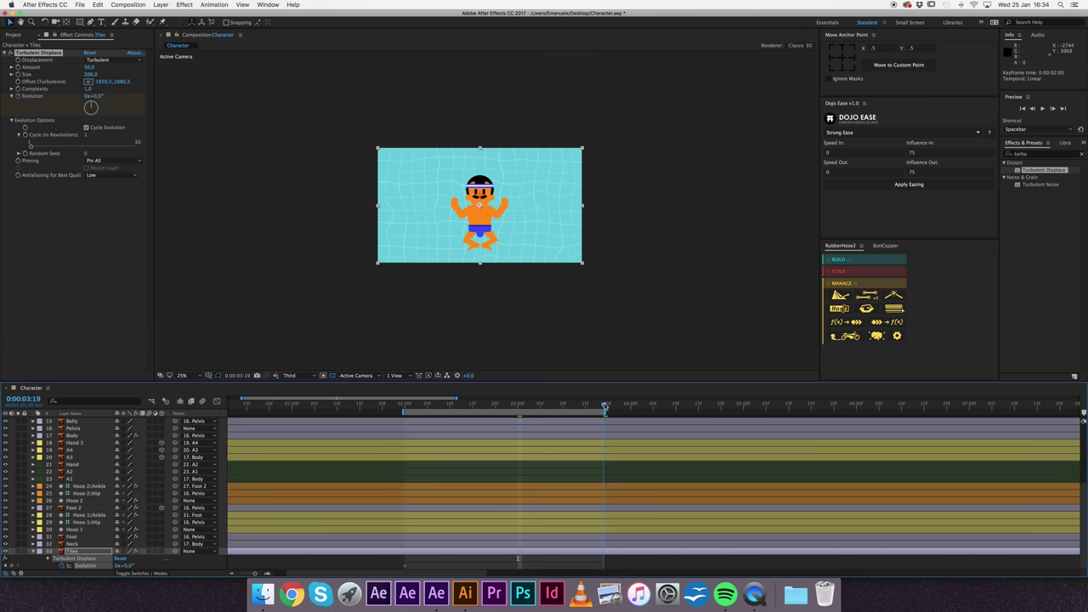
left_click(86, 96)
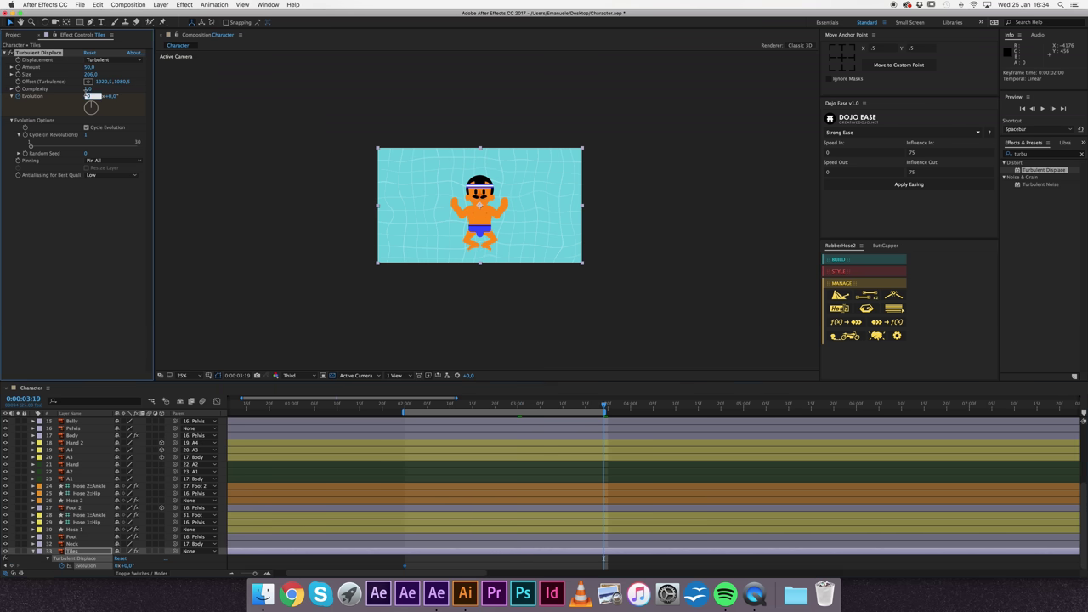
key("Return")
Step: Preview the rippling tiles and slightly reduce the Turbulent Displace Size
left_click(204, 565)
key("space")
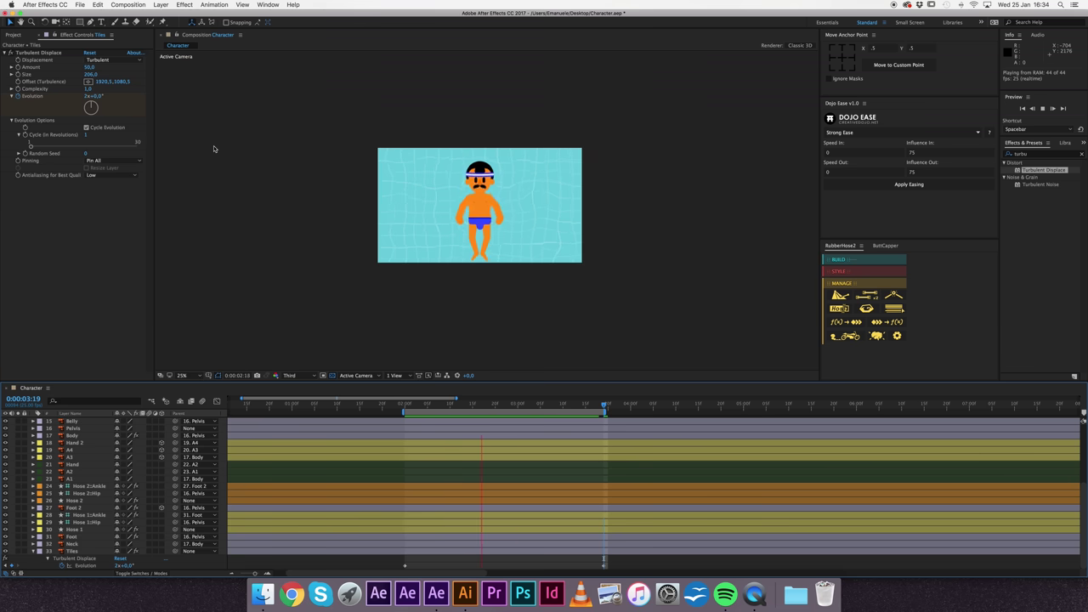
key("space")
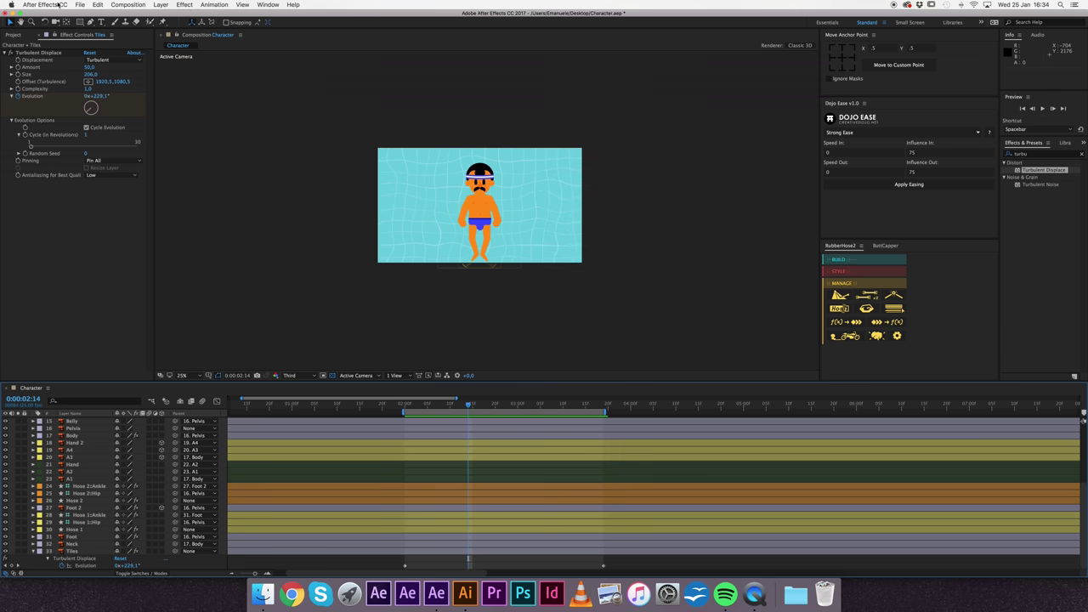
left_click_drag(95, 75, 88, 75)
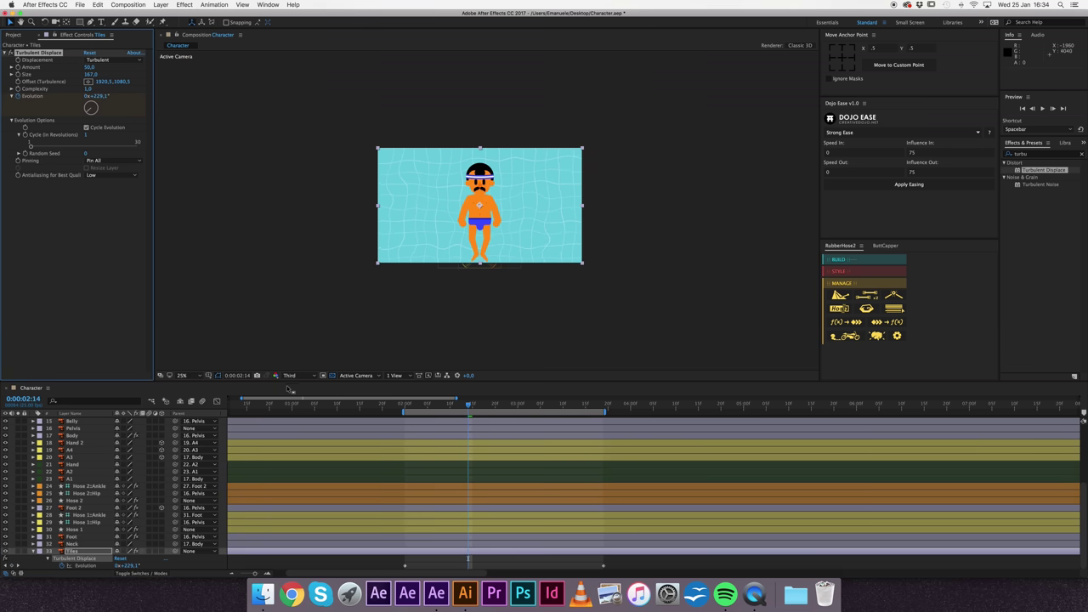
Step: At 0:00:02:00, display the Position keyframes of the Tiles and Body layers
left_click(405, 407)
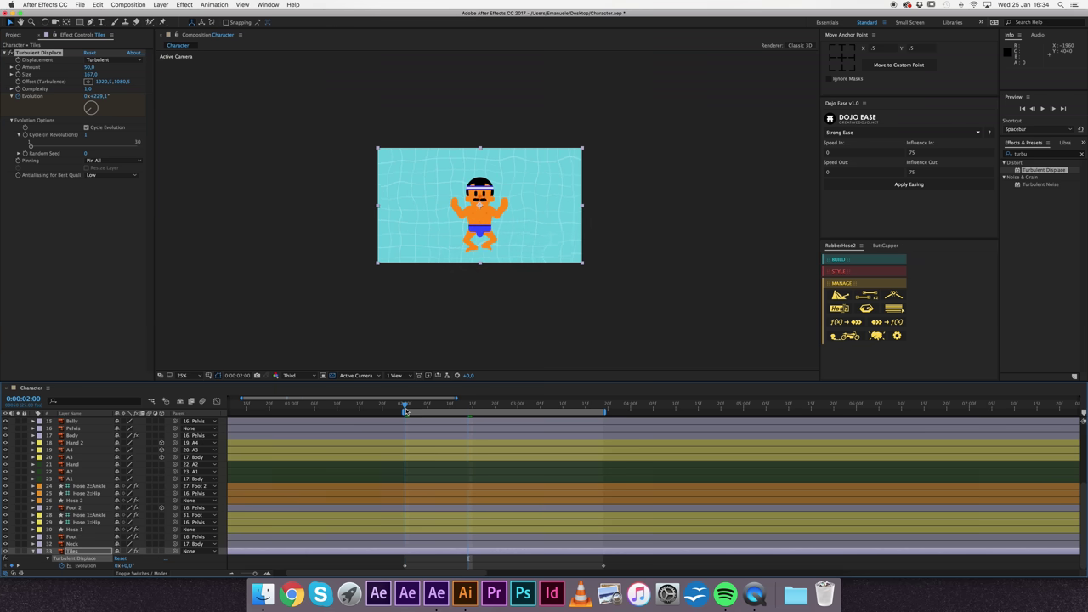
left_click(75, 552)
key("p")
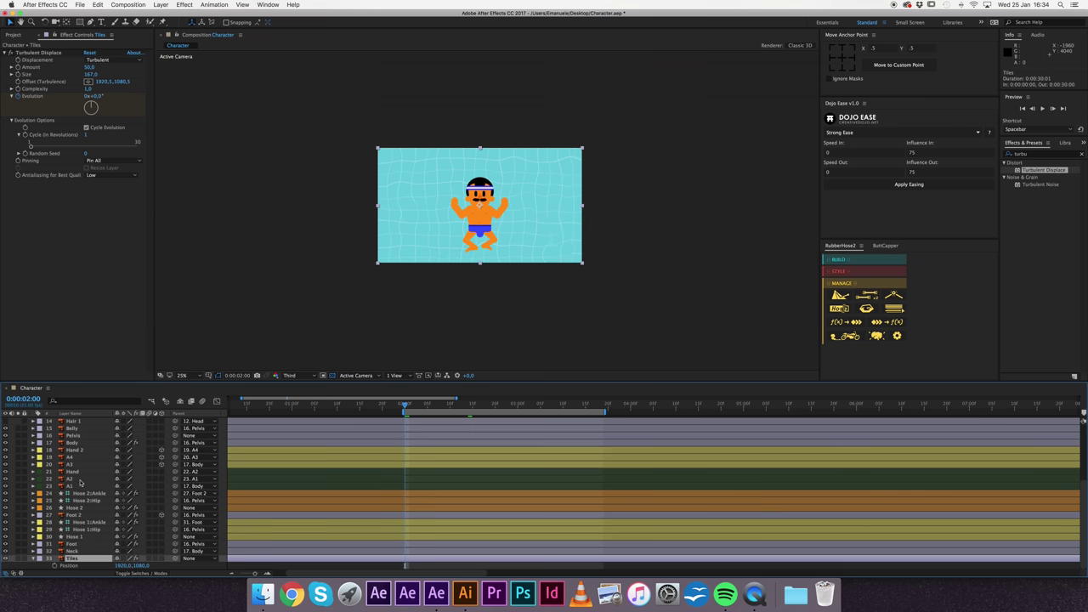
left_click(73, 442)
key("p")
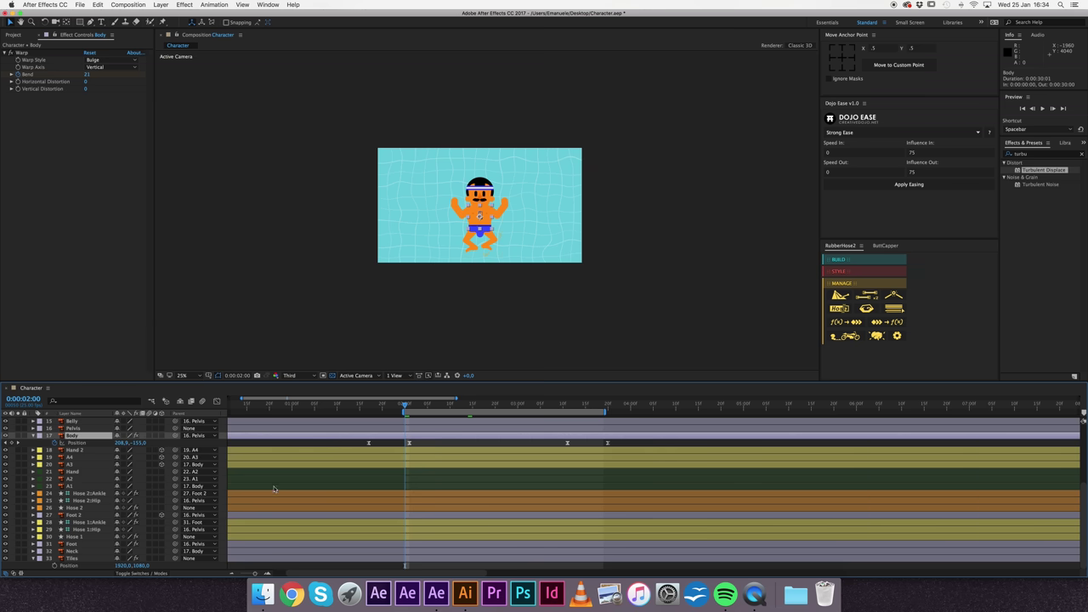
Step: Move the Tiles Position keyframe to 0:00:02:01, preview, then scrub to 0:00:03:11
left_click(85, 559)
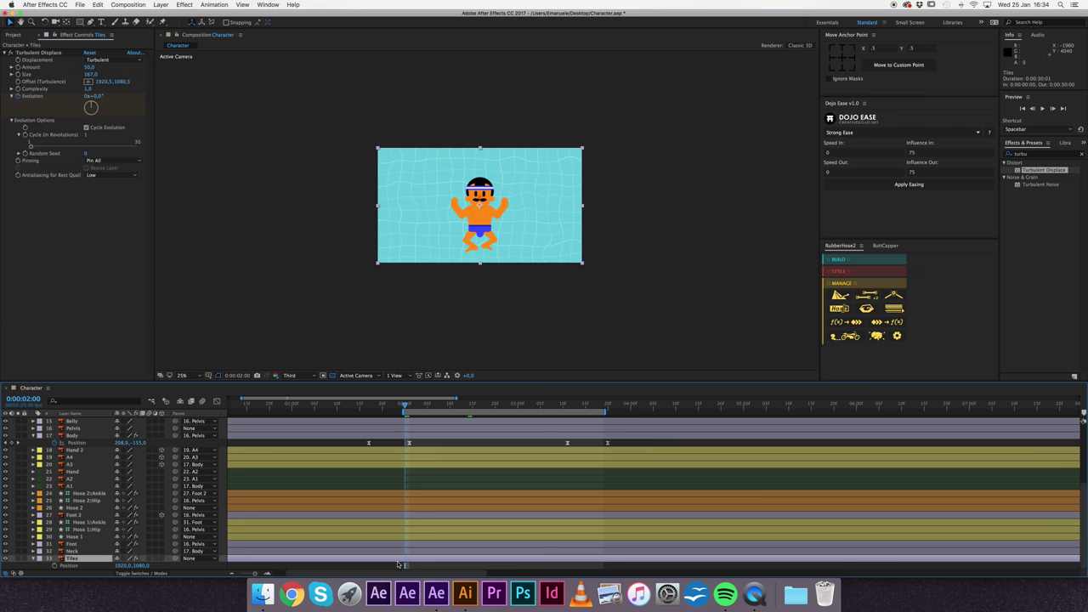
left_click(105, 565)
left_click_drag(405, 567, 409, 567)
key("space")
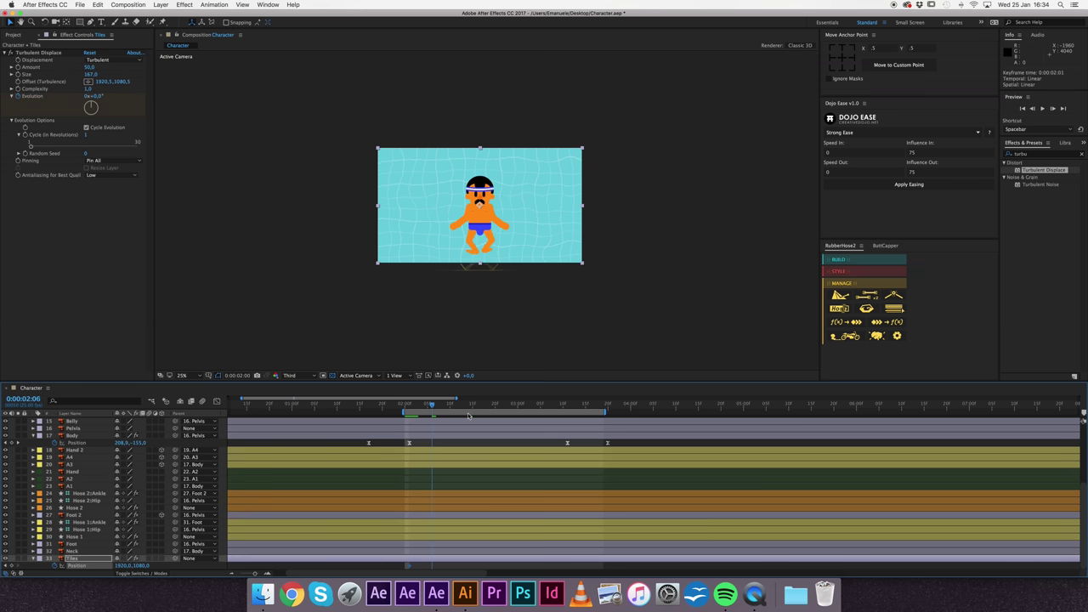
left_click_drag(578, 410, 568, 408)
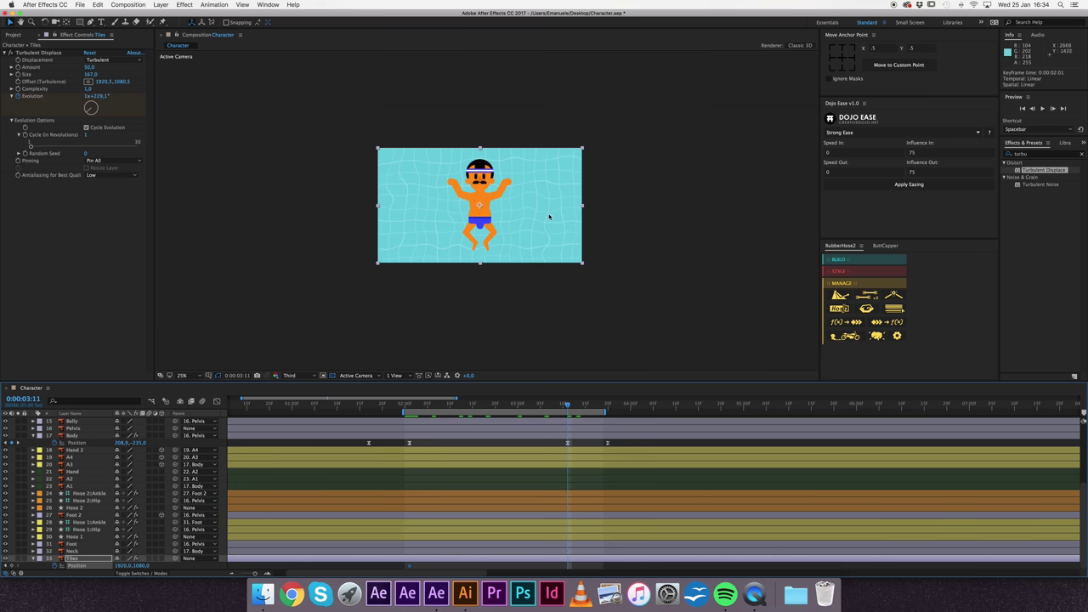
left_click(1035, 129)
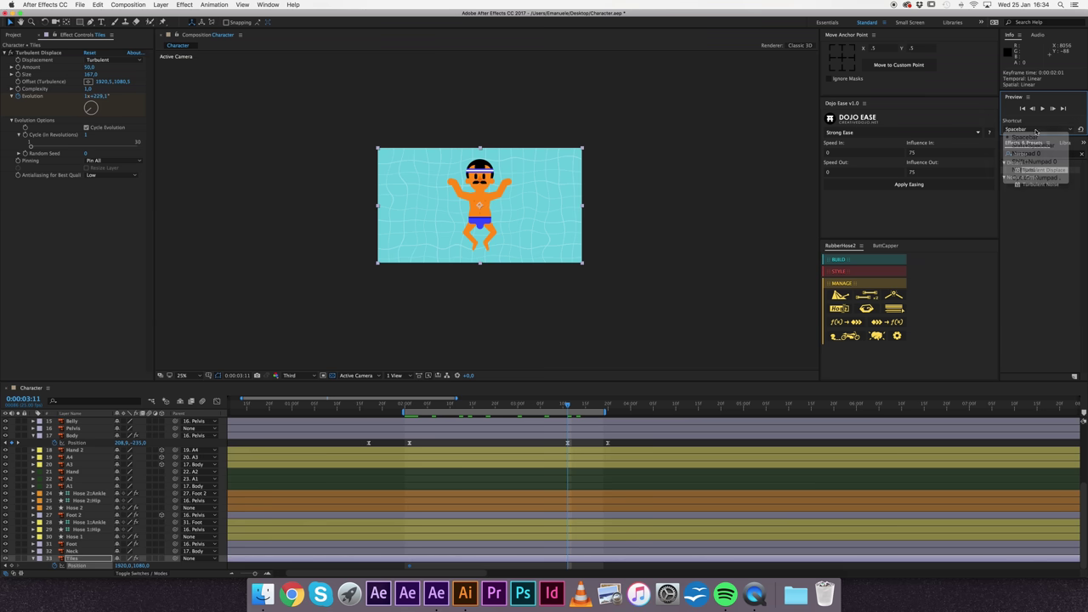
Step: Lower the pool tiles in the frame and apply CC RepeTile to the Tiles layer
left_click(644, 298)
left_click_drag(549, 224, 546, 304)
left_click(1083, 154)
type("repet")
mouse_move(1039, 170)
left_mouse_down()
mouse_move(47, 197)
mouse_move(86, 210)
mouse_move(88, 182)
left_mouse_up()
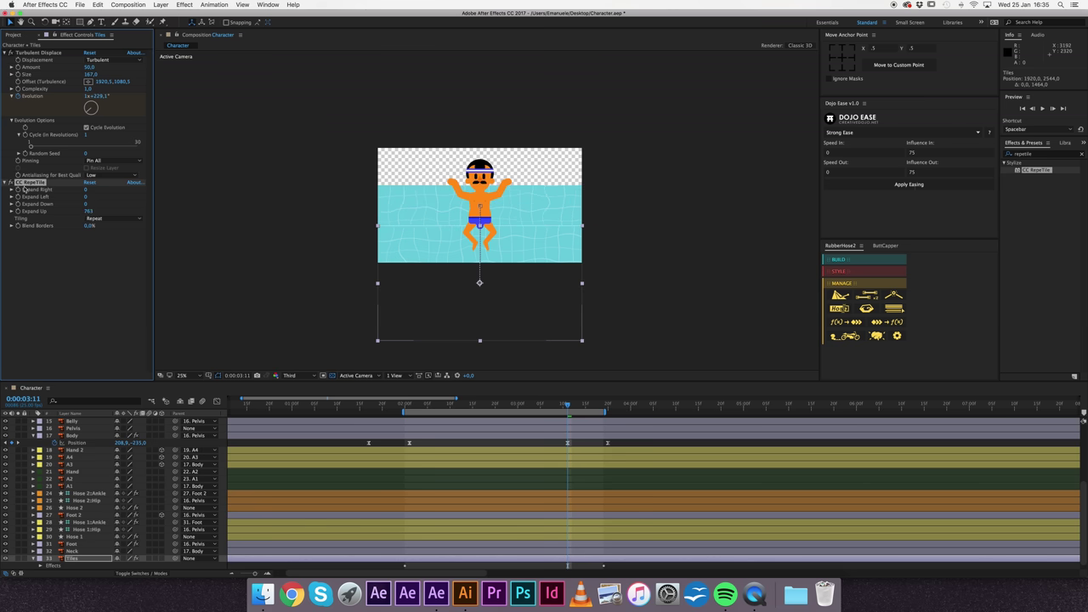
Step: Remove the CC RepeTile effect, leaving only Turbulent Displace, and switch to Illustrator
key("ctrl+z")
key("Delete")
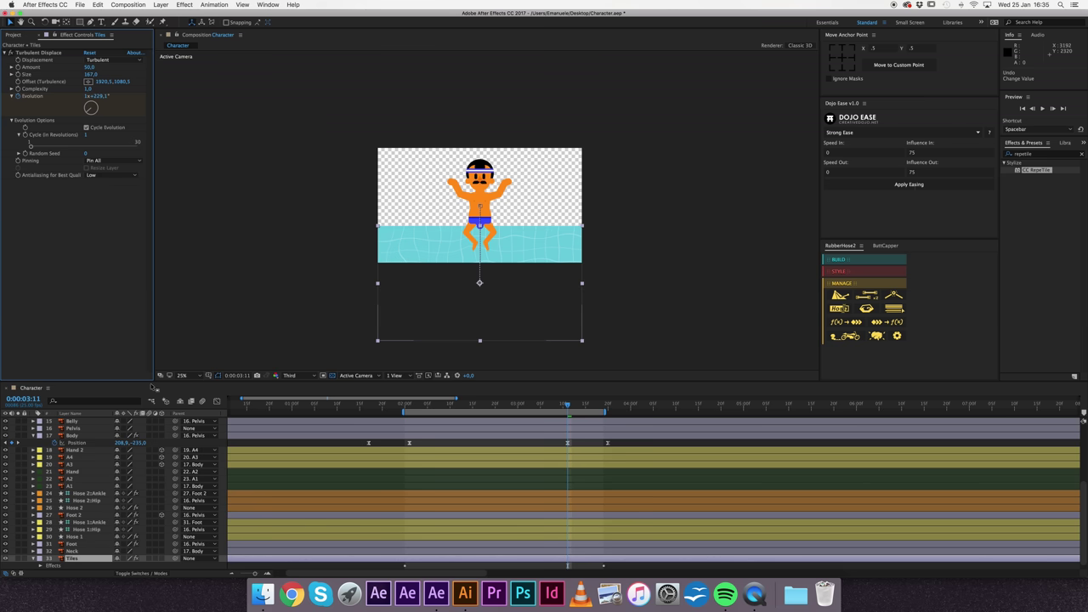
key("ctrl+z")
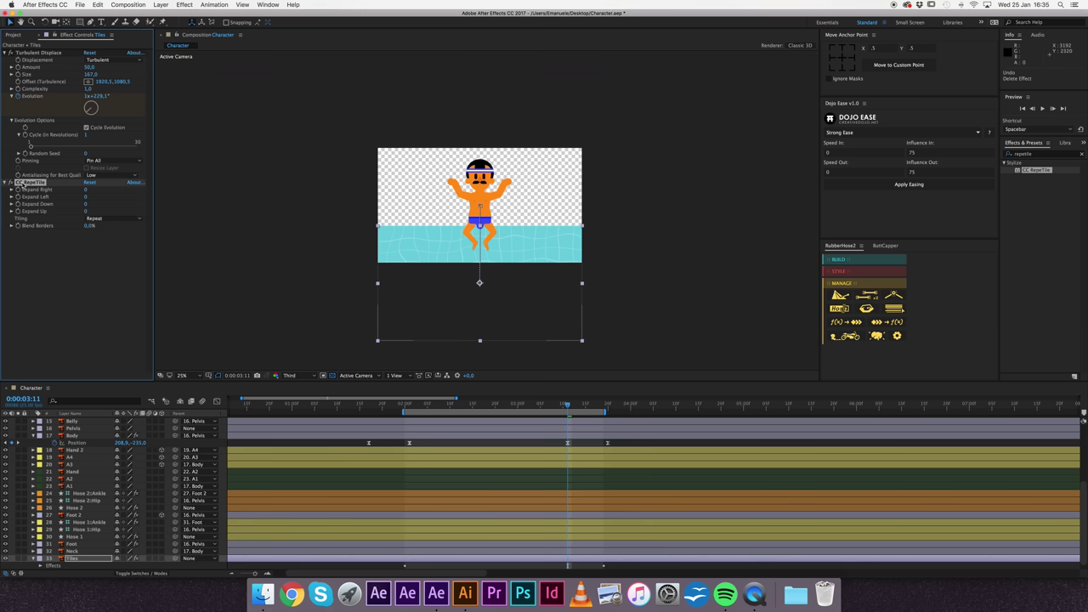
key("Delete")
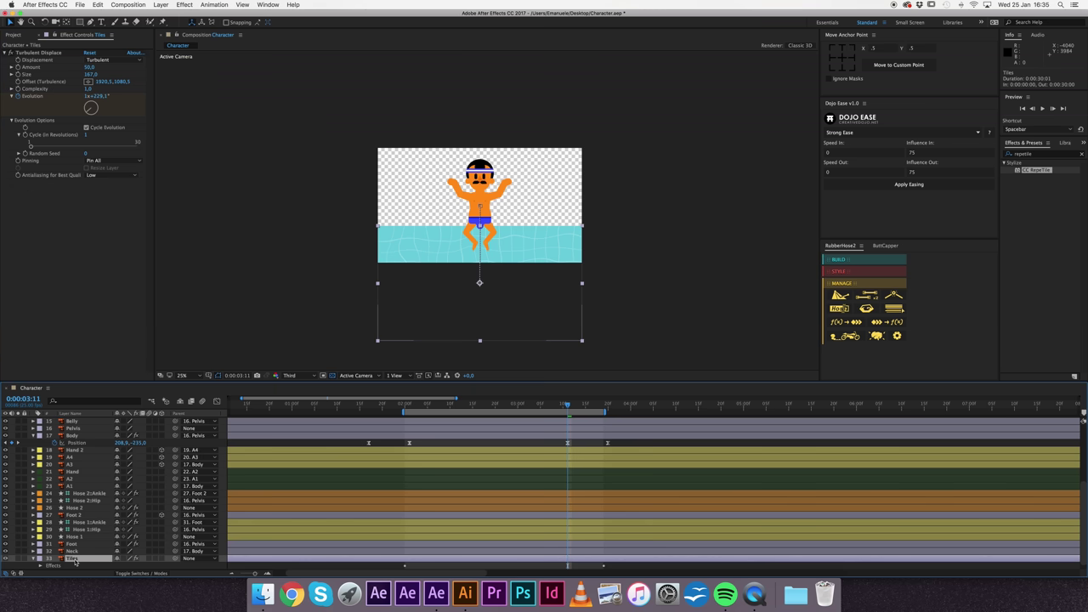
key("super+Tab")
Step: Duplicate the Tiles rectangle directly above and unite both into one shape
key("super+minus")
key("super+minus")
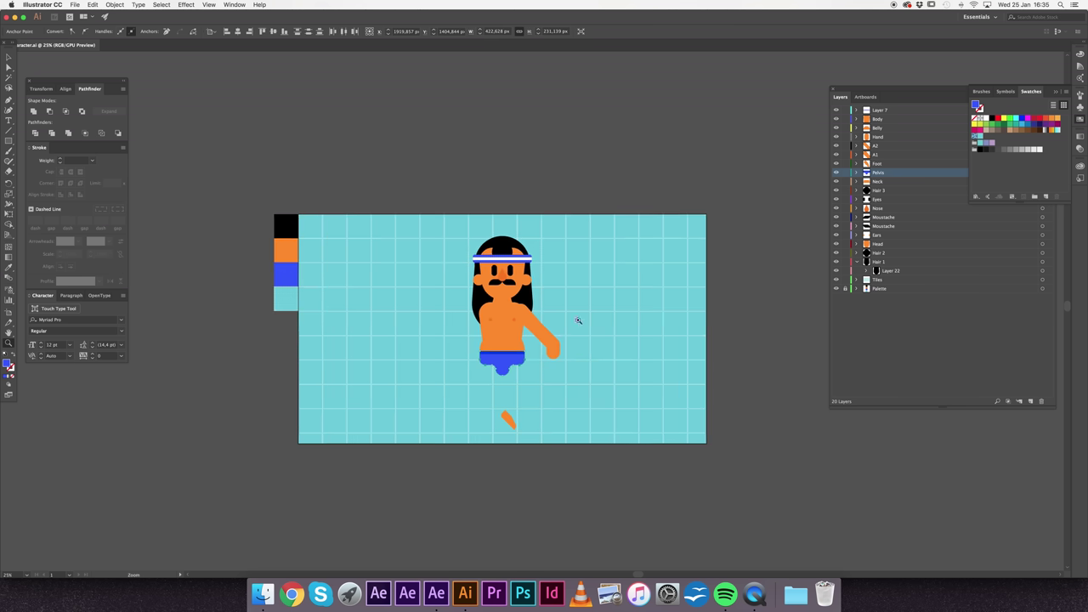
left_click(581, 333)
left_click_drag(578, 385, 559, 153)
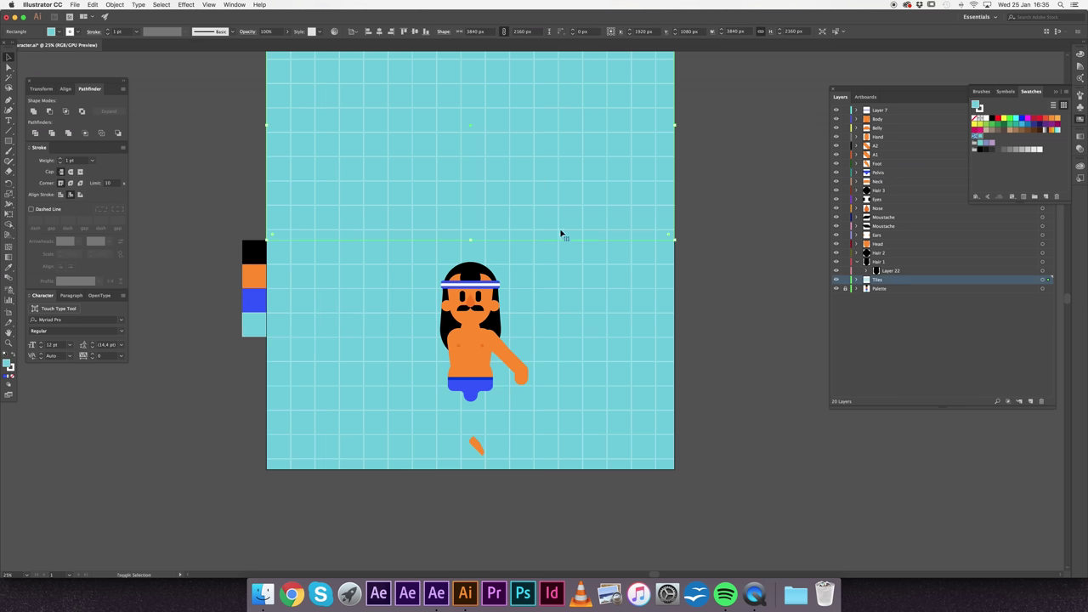
key("super+minus")
key("super+minus")
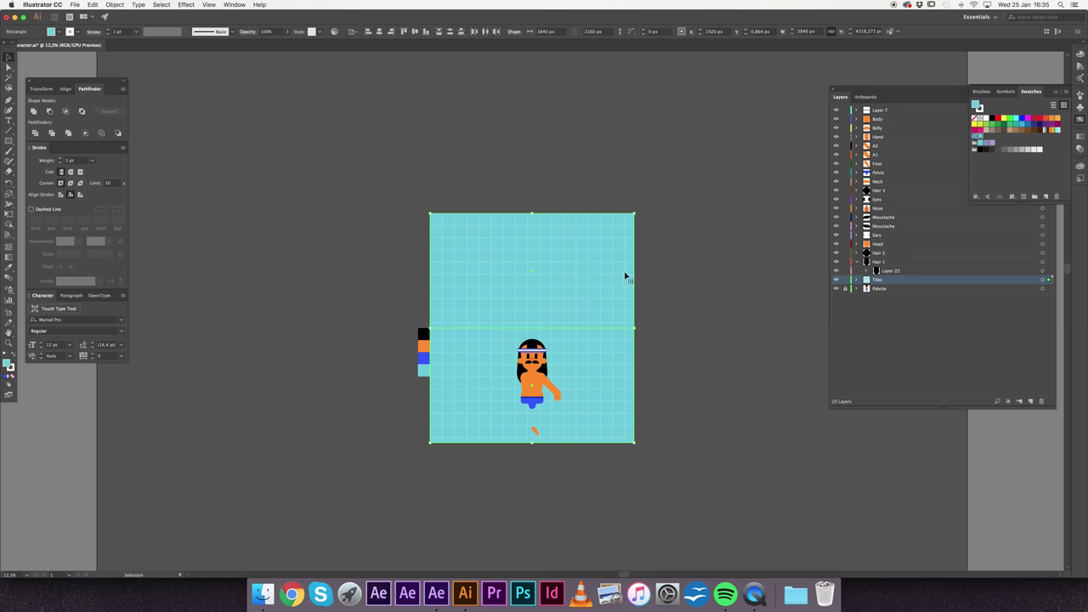
left_click(34, 111)
left_click(269, 247)
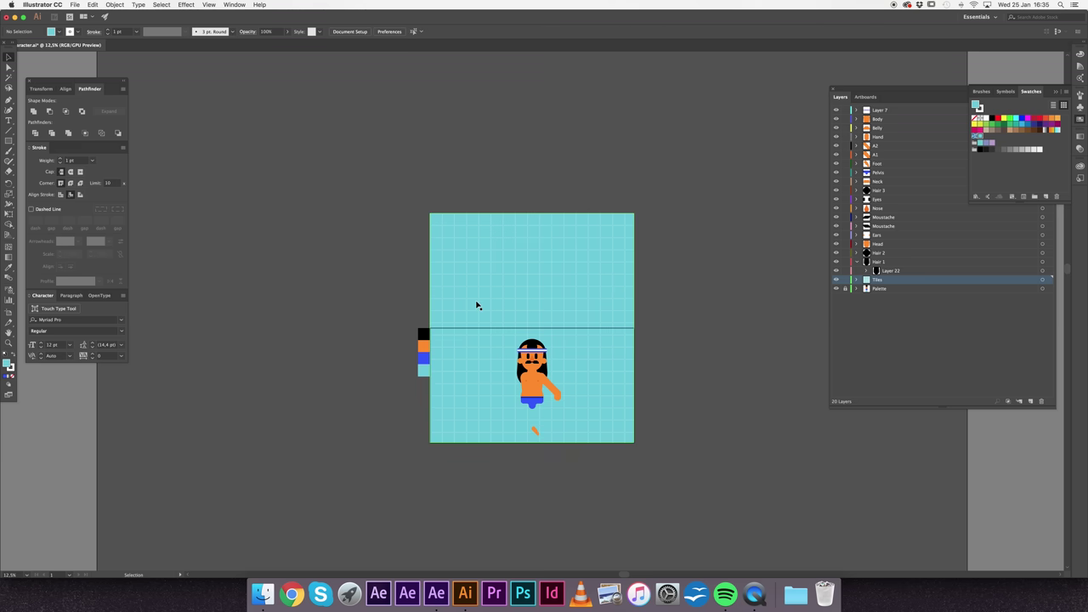
Step: Fit the artboard to the artwork bounds, trim its left edge to the tiles, and save
left_click(115, 4)
mouse_move(142, 280)
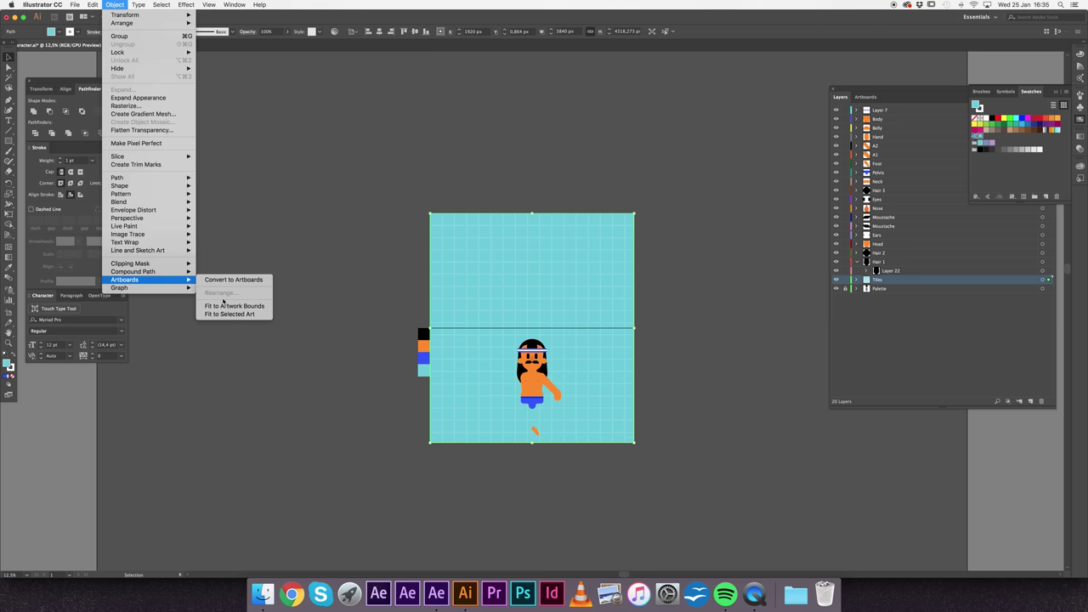
left_click(234, 307)
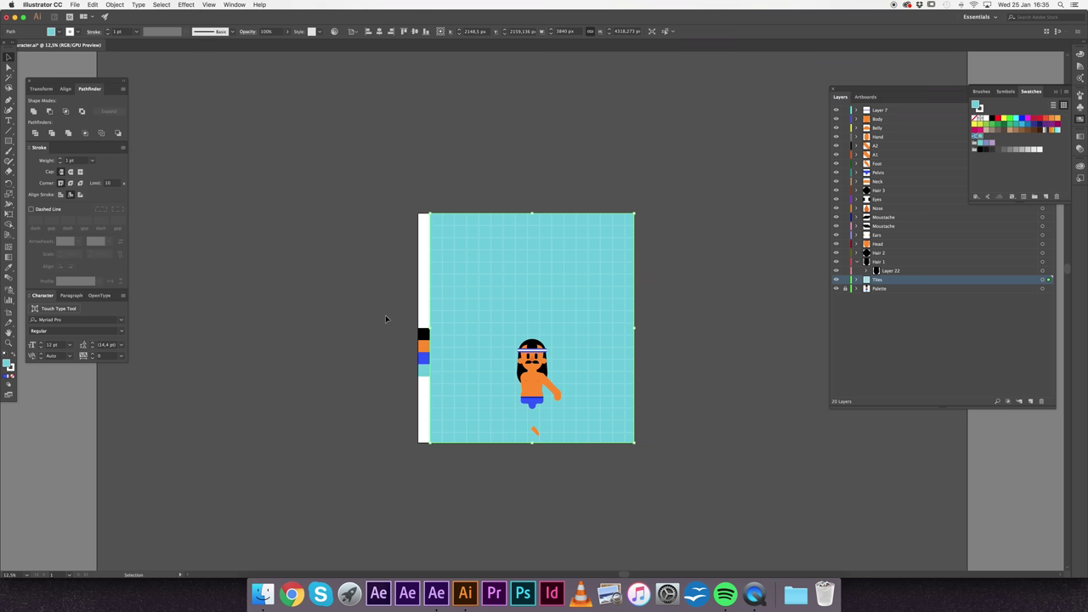
left_click(9, 312)
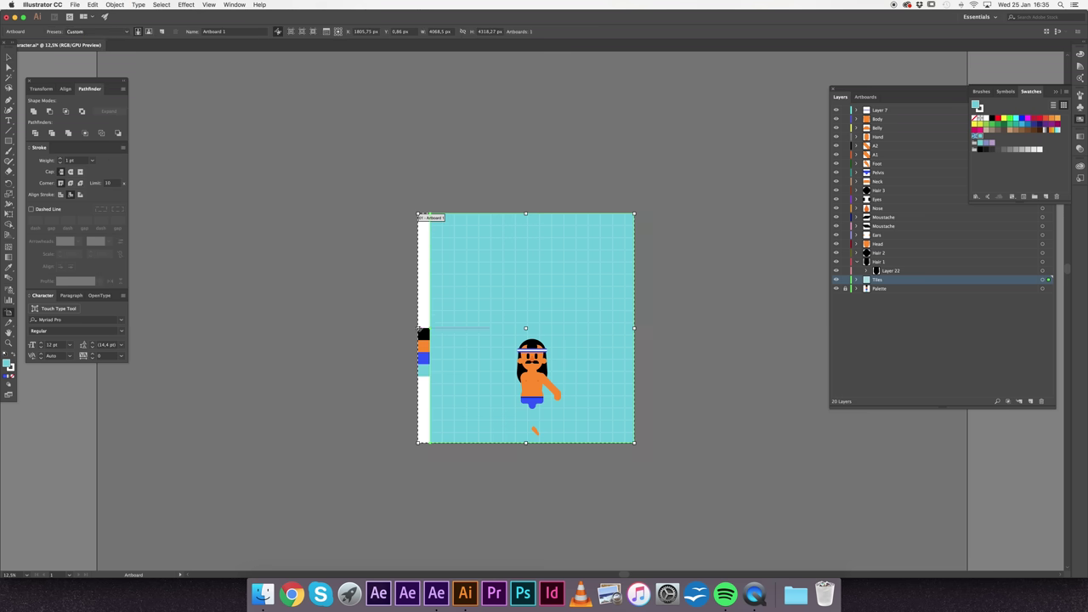
left_click_drag(418, 329, 431, 329)
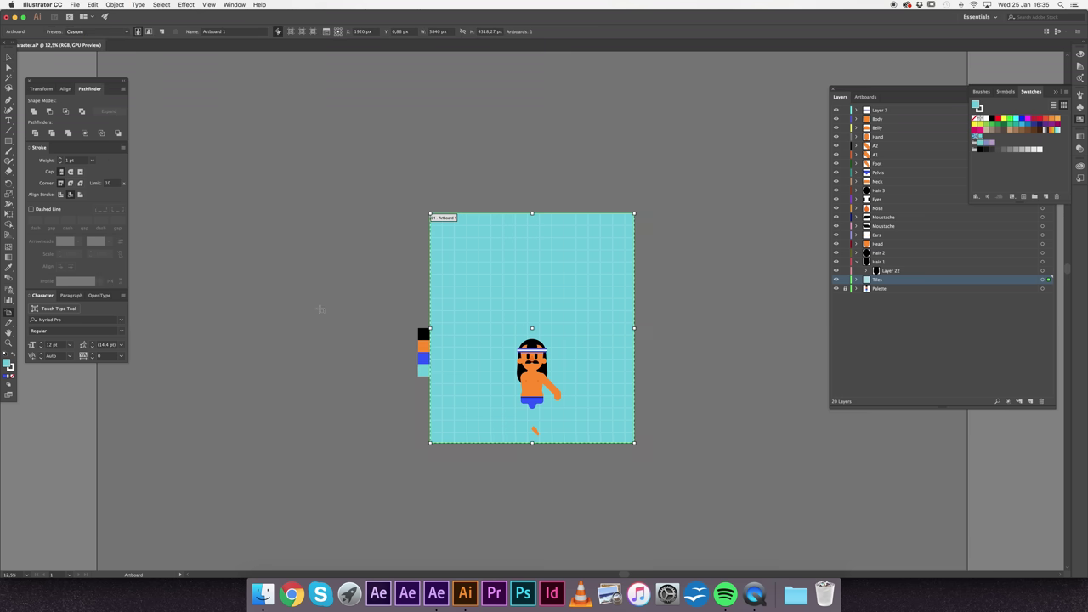
key("Escape")
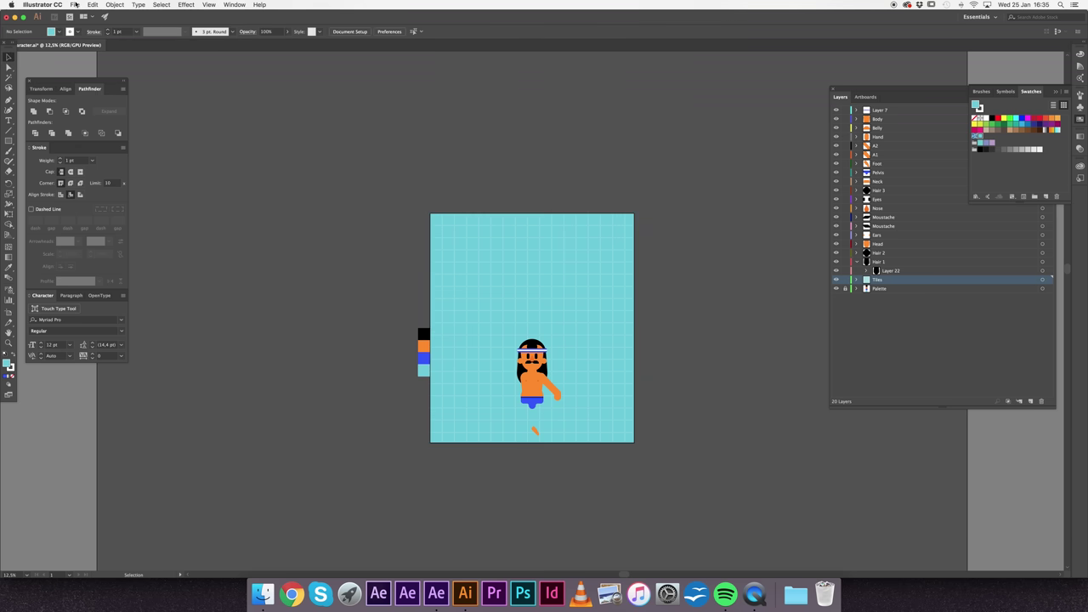
left_click(75, 4)
left_click(75, 98)
Step: Back in After Effects at 0:00:02:00, align the tiles' bottom with the composition bottom
left_click(436, 593)
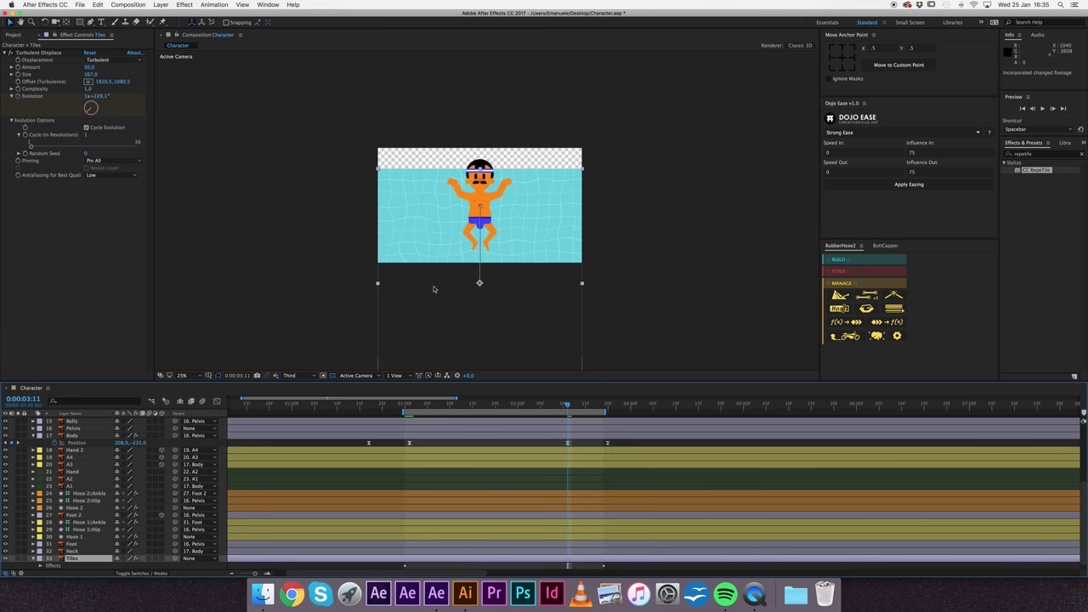
left_click(406, 409)
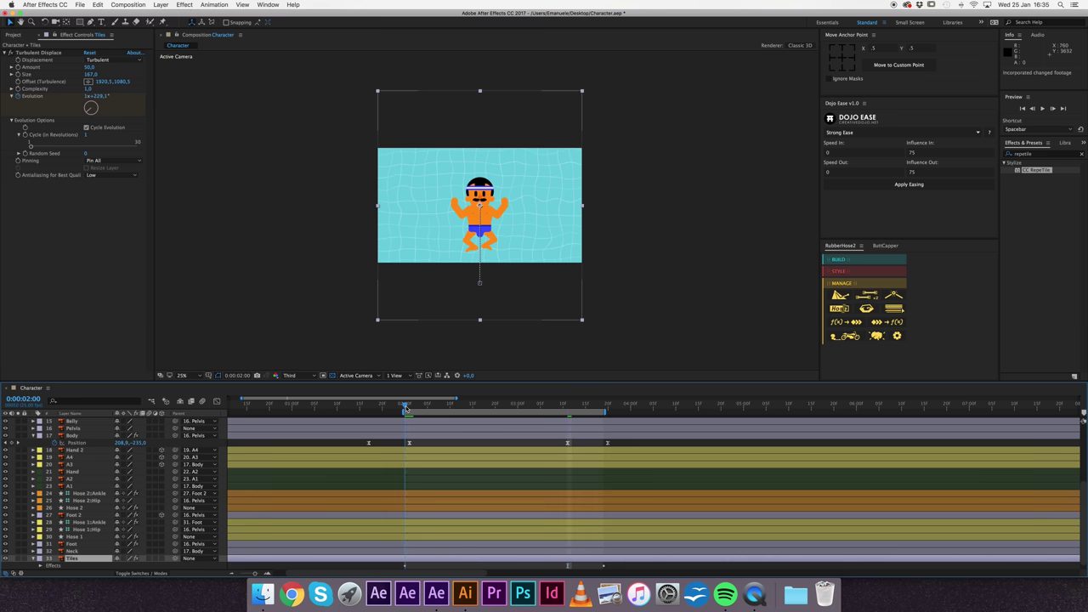
left_click(85, 558)
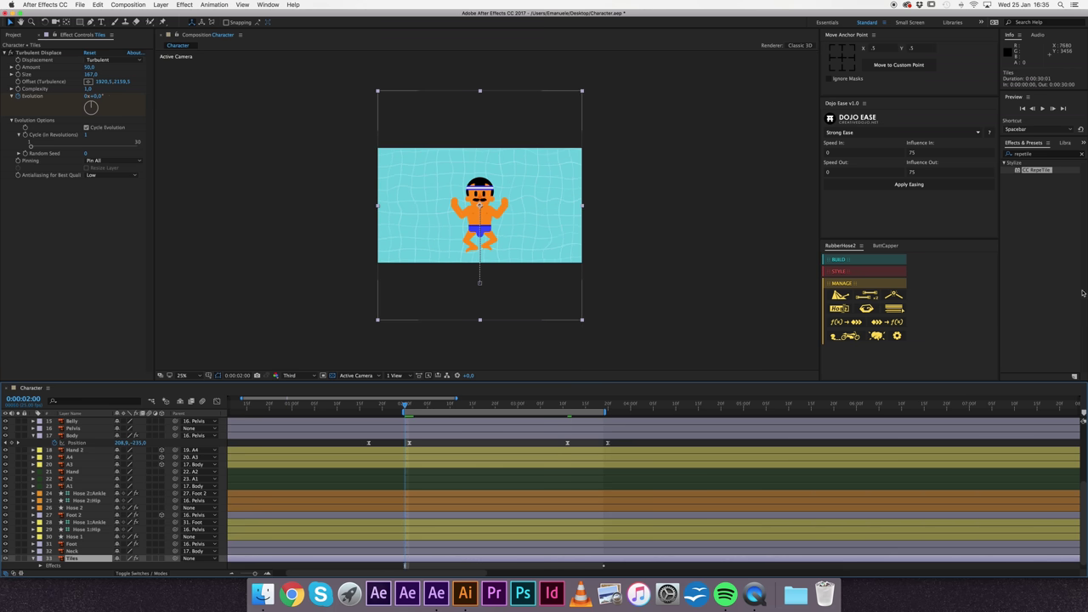
key("ctrl+F2")
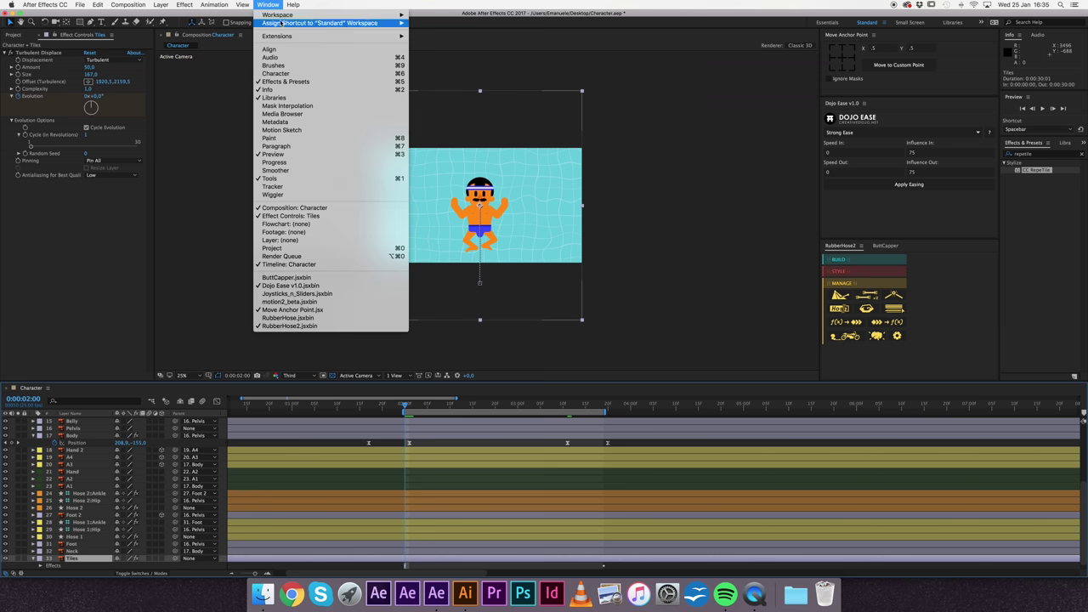
key("Return")
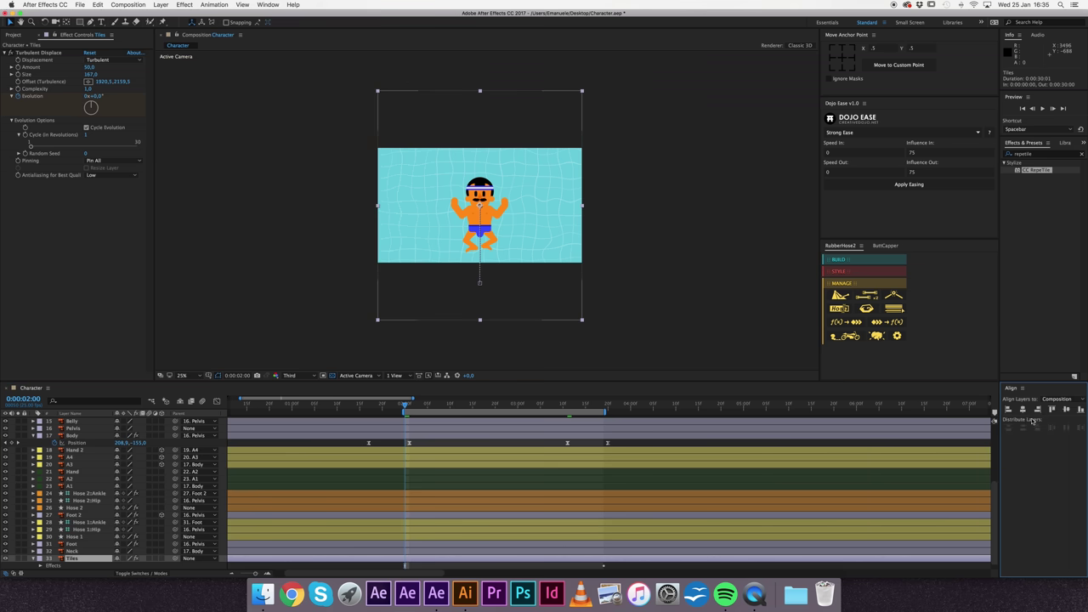
left_click(1080, 409)
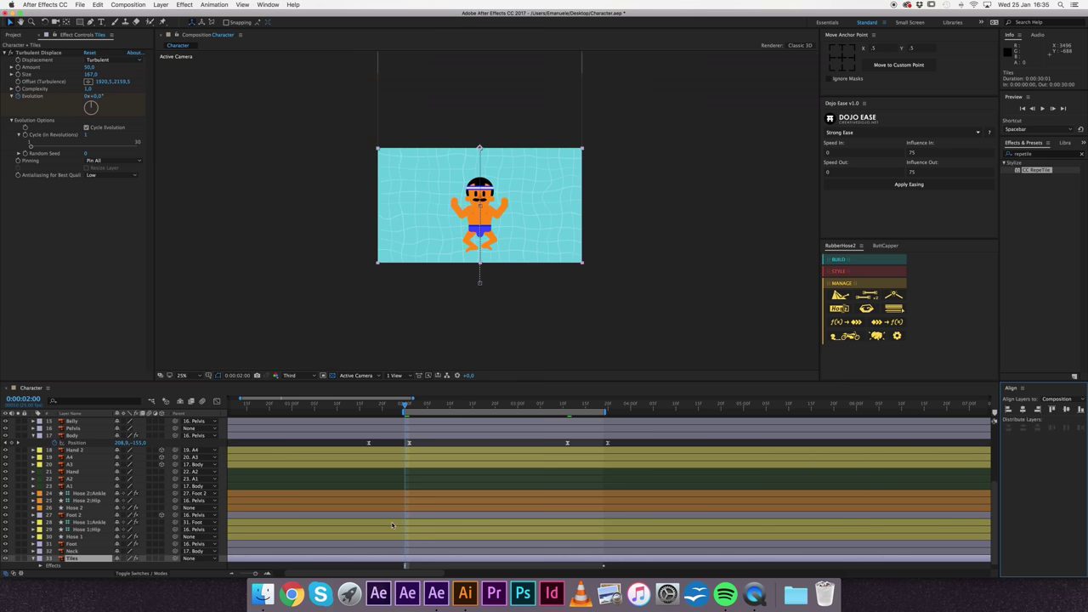
Step: At the 0:00:03:11 Position keyframe, nudge the Tiles layer up to 1920, 2072
left_click(86, 563)
key("p")
left_click(409, 566)
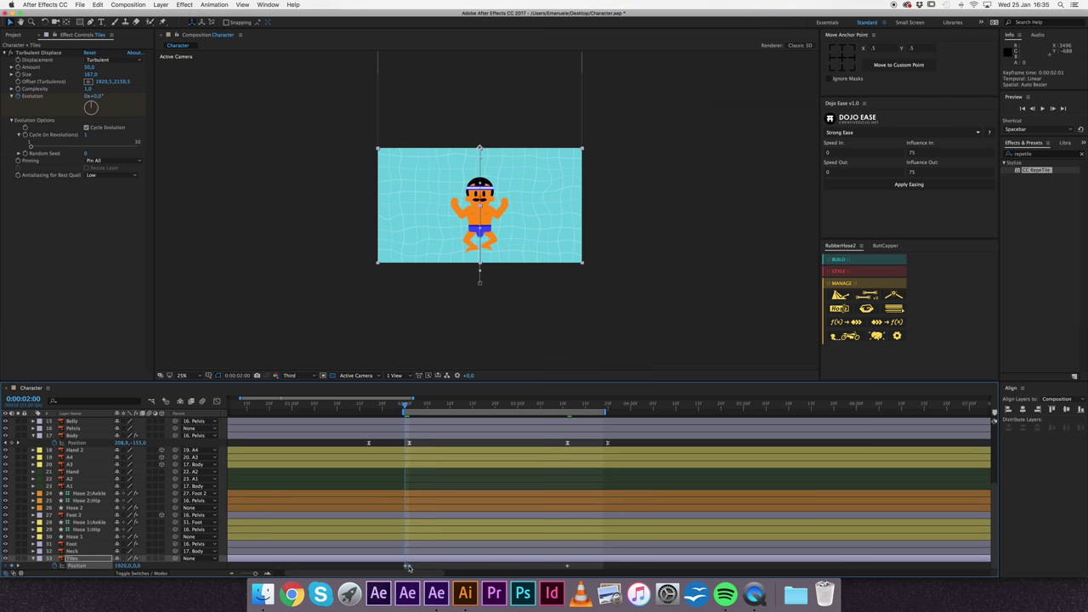
left_click(569, 407)
left_click(520, 306)
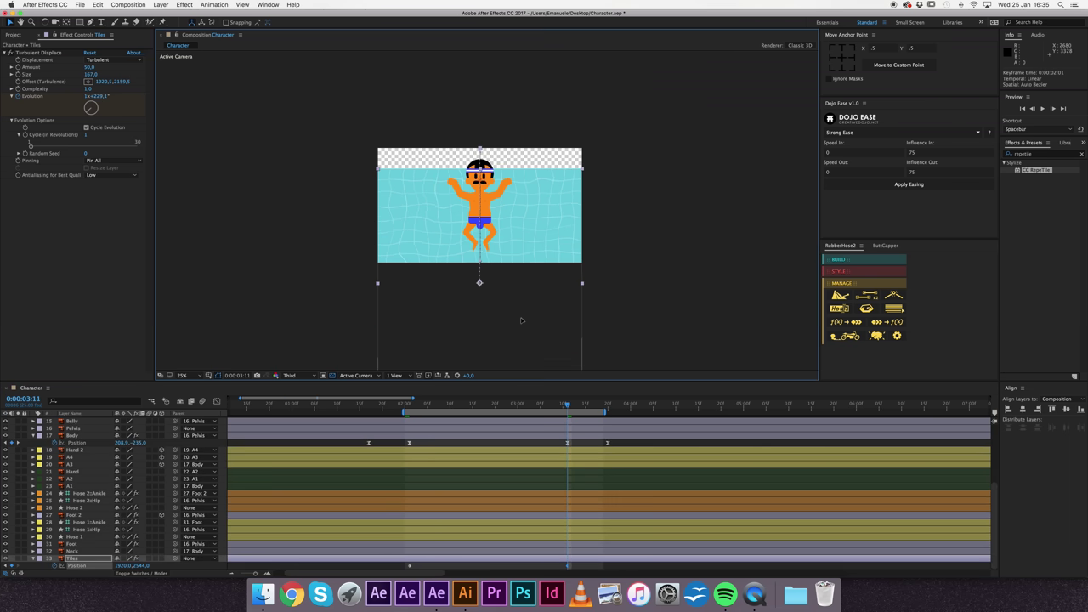
key("shift+Up")
key("Up")
key("Up")
key("Up")
key("Up")
key("Up")
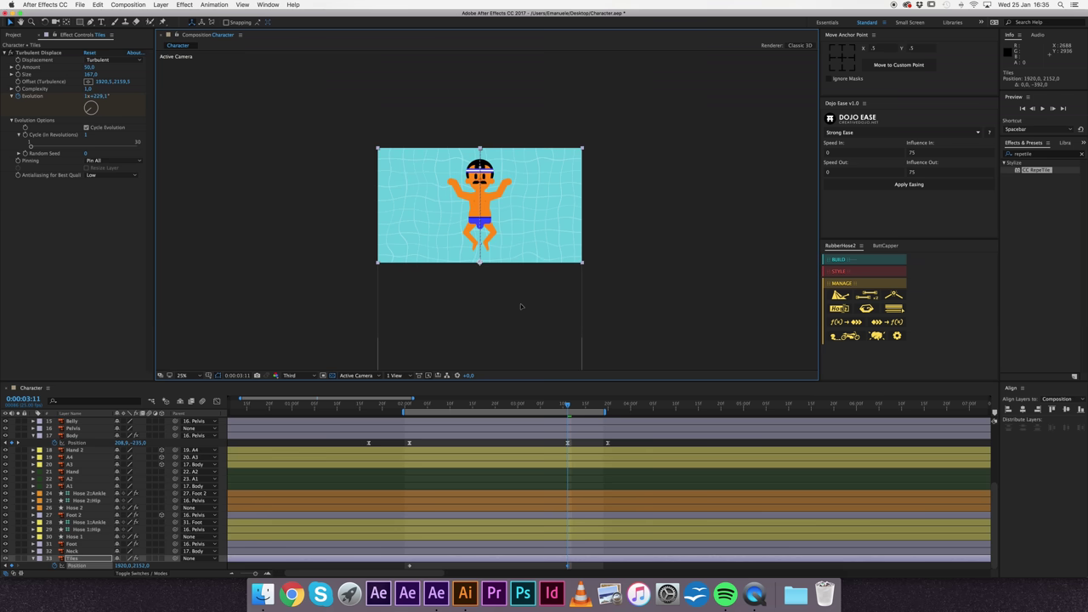
Step: Solo the Tiles layer and scrub between the 0:00:02:01 and 0:00:03:11 keyframes
left_click(18, 558)
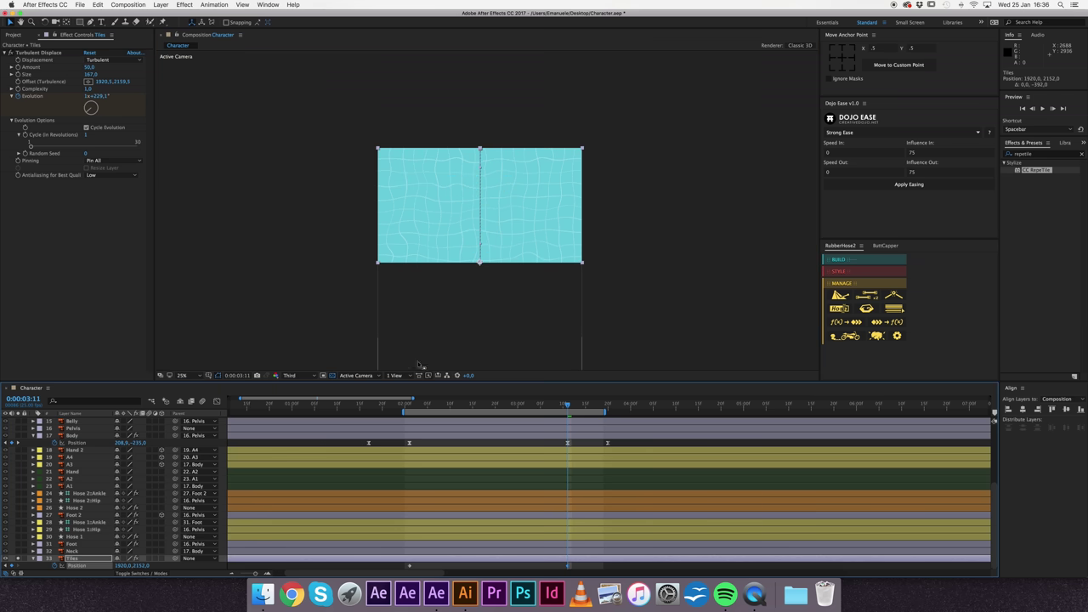
left_click(414, 407)
left_click(569, 408)
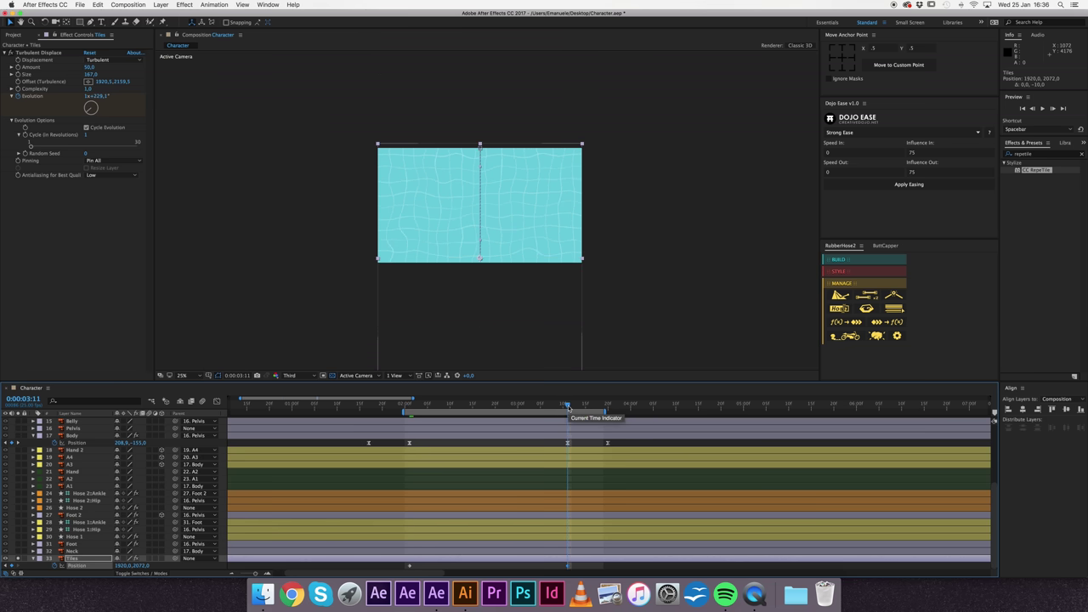
left_click(408, 410)
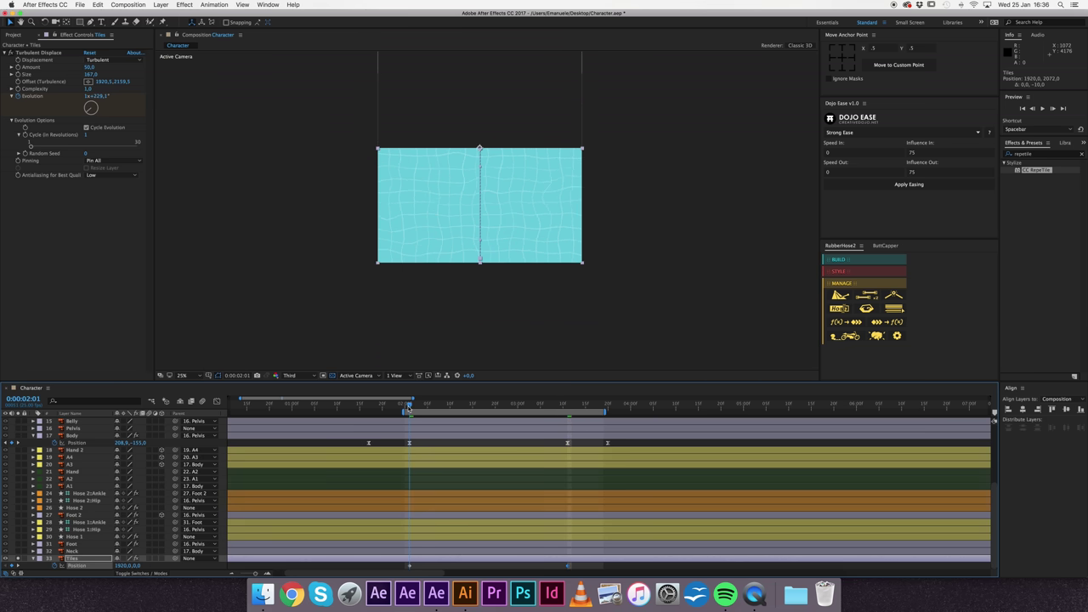
left_click_drag(416, 409, 598, 433)
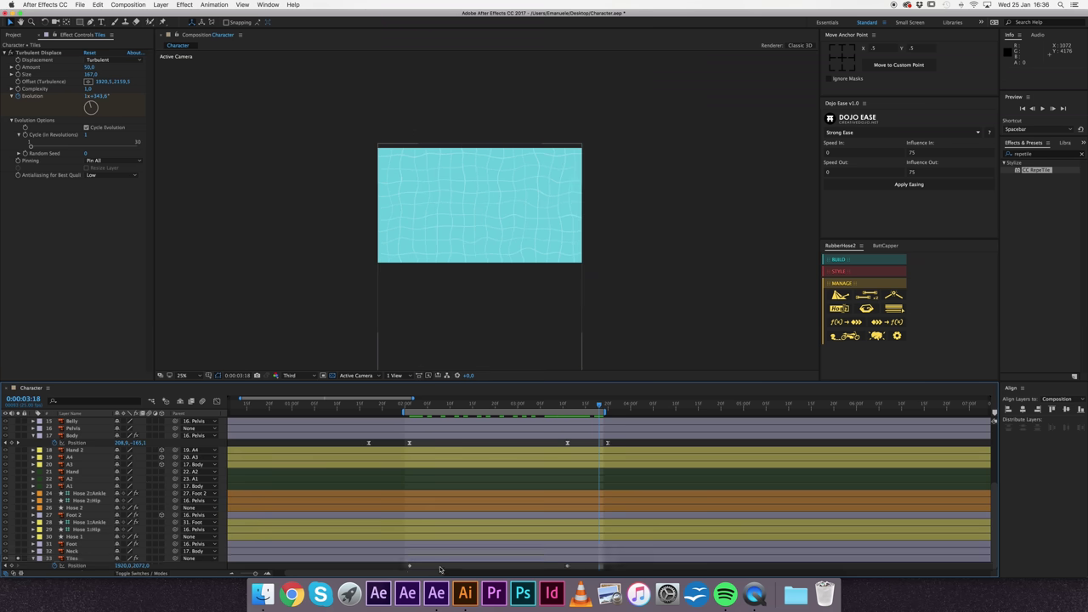
Step: Give the tiles' slide a sharp ease-out in the speed graph, unsolo Tiles and preview
left_click(218, 403)
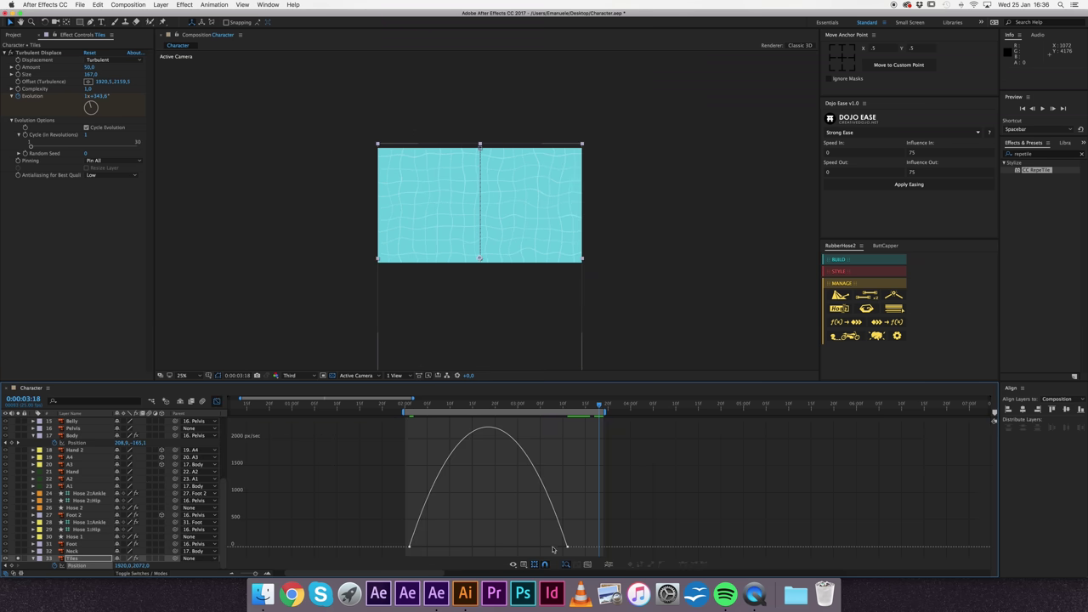
mouse_move(397, 537)
left_mouse_down()
mouse_move(435, 554)
mouse_move(416, 551)
left_mouse_up()
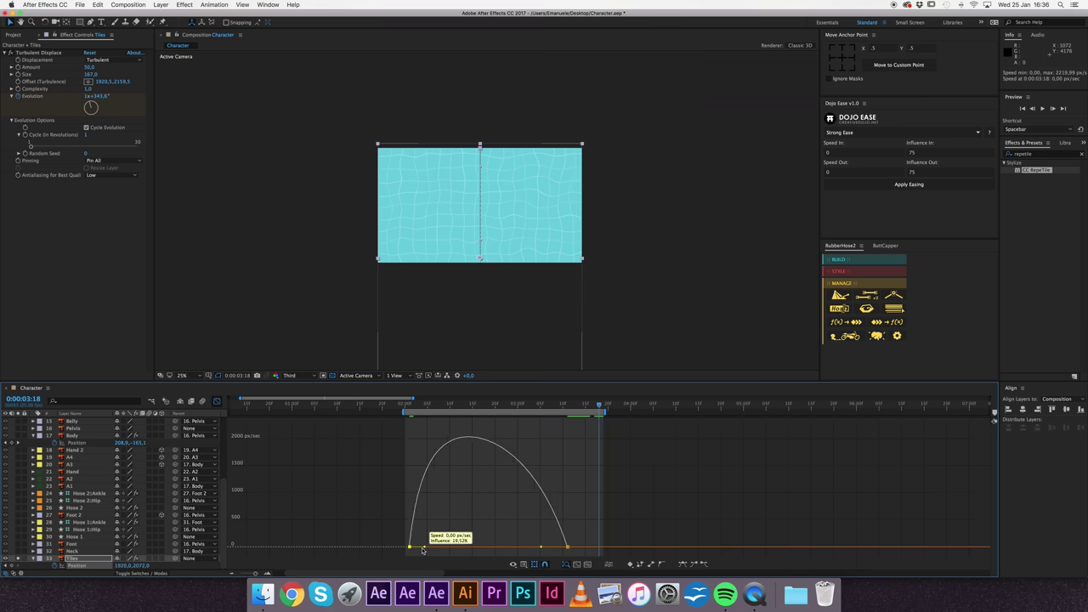
left_click_drag(541, 547, 425, 546)
left_click(218, 402)
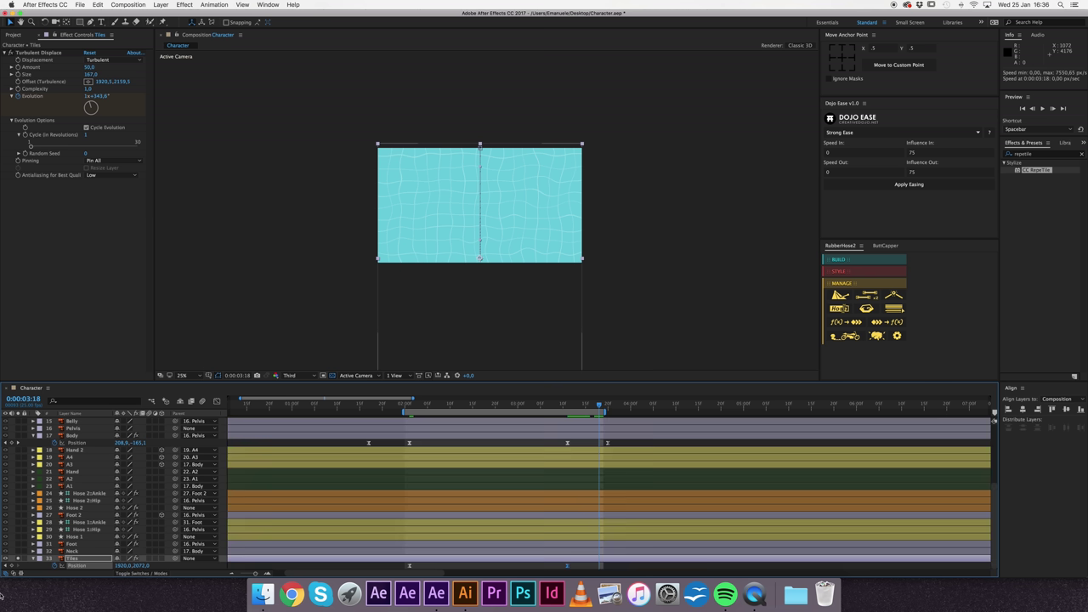
left_click(298, 283)
key("space")
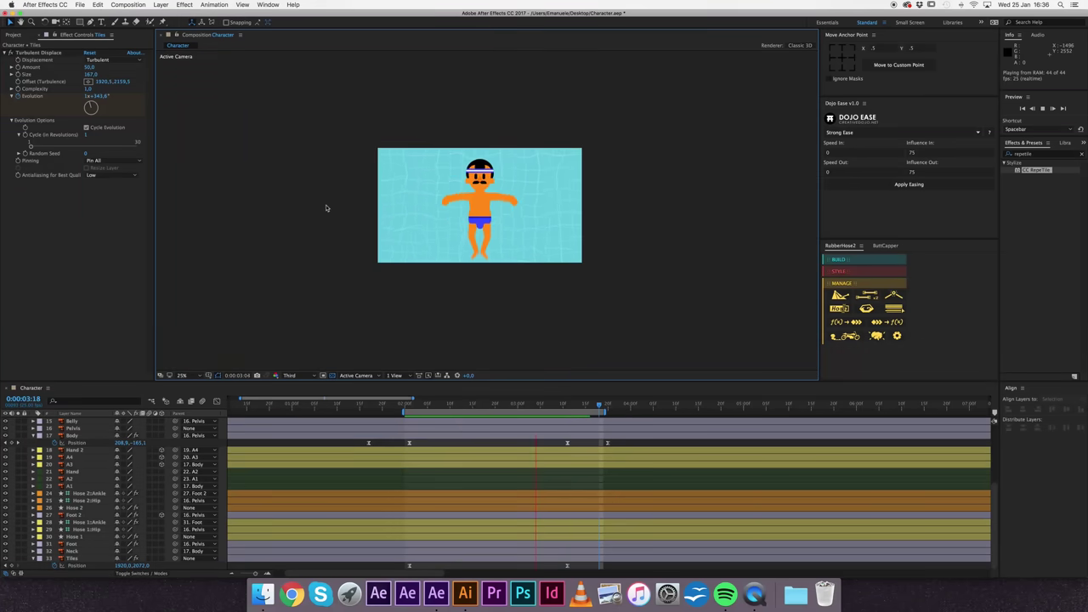
key("space")
Step: Raise the Tiles Position at 0:00:03:11 to 1920, 1608 and preview
key("k")
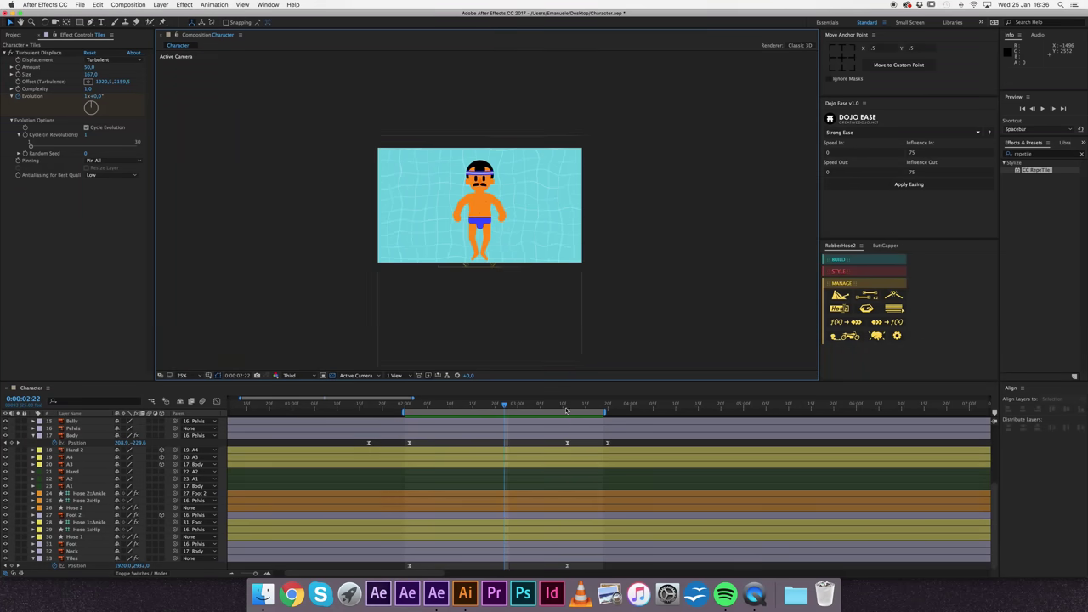
left_click(569, 567)
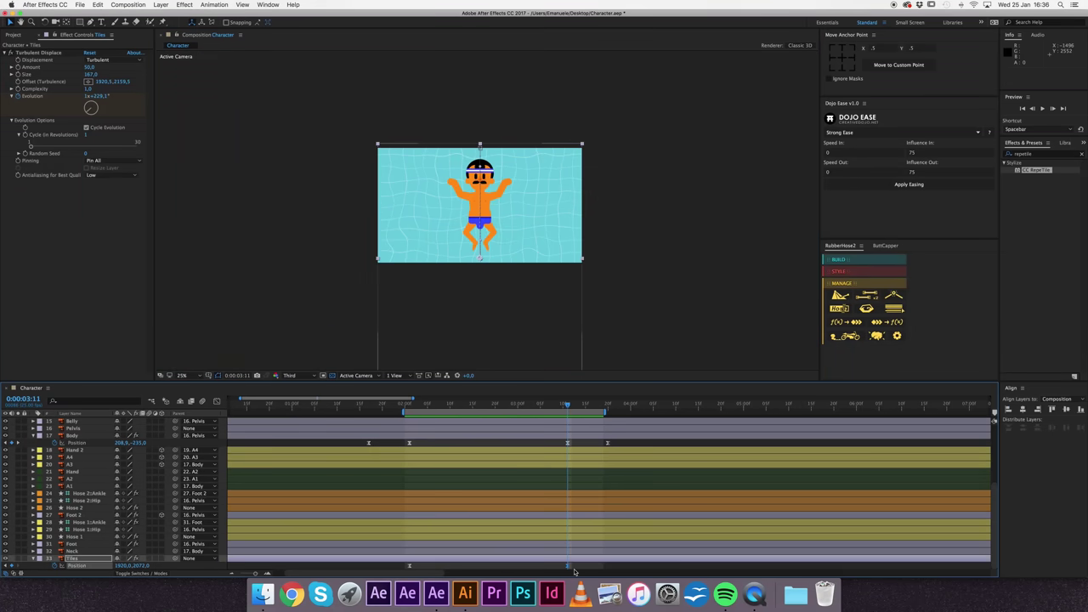
key("shift+Up")
key("shift+Up")
key("shift+Up")
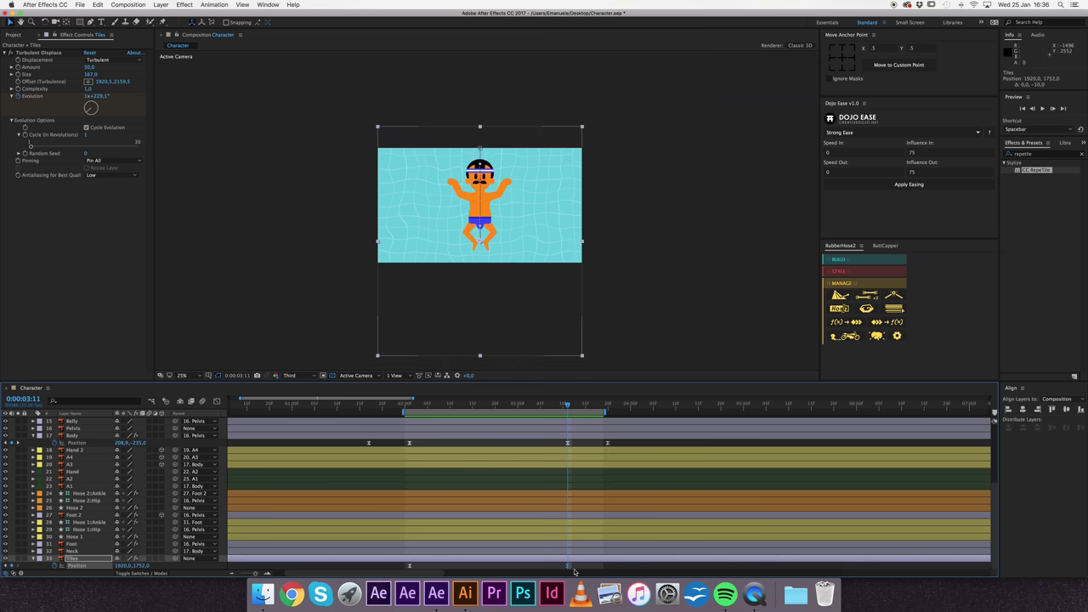
key("shift+Up")
key("shift+Up")
key("shift+Up")
key("shift+Up")
key("shift+Up")
key("shift+Up")
key("space")
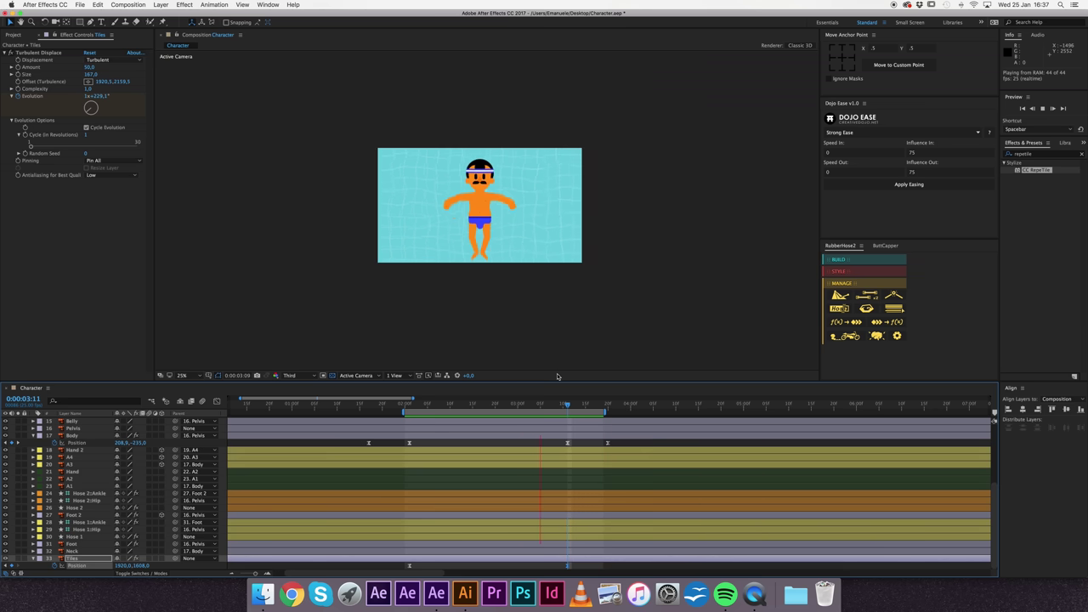
Step: Extend the first Tiles keyframe's outgoing influence to delay the speed peak, then preview the swimmer
key("space")
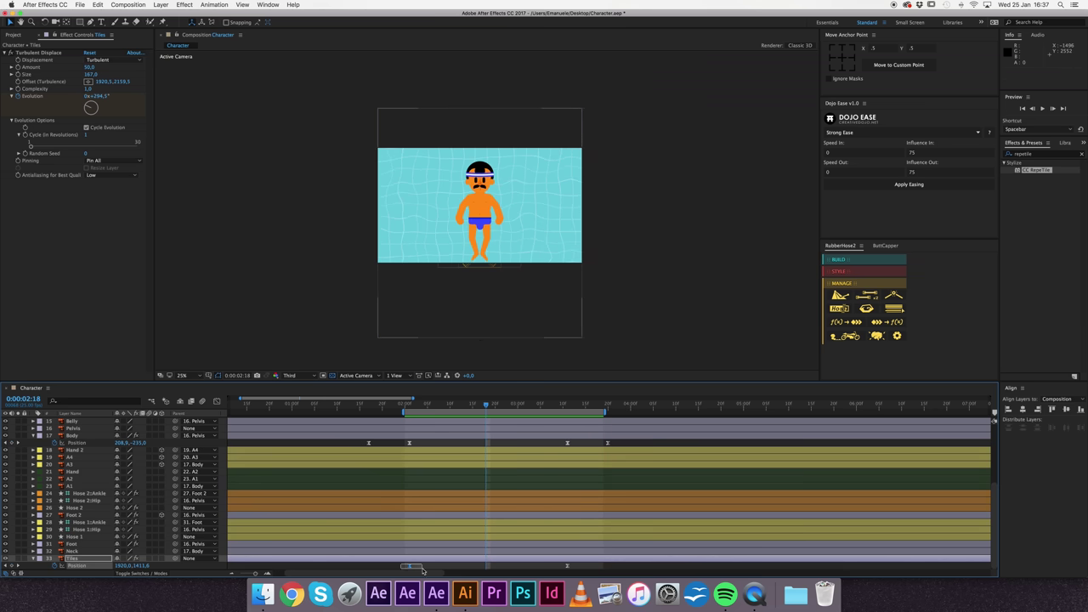
left_click(218, 403)
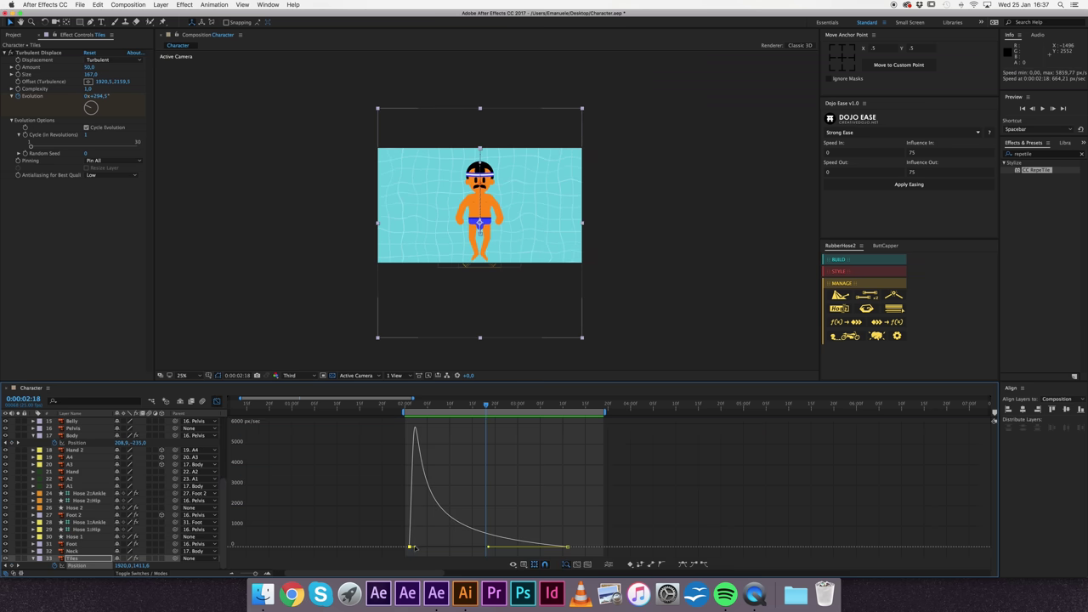
left_click_drag(414, 546, 427, 547)
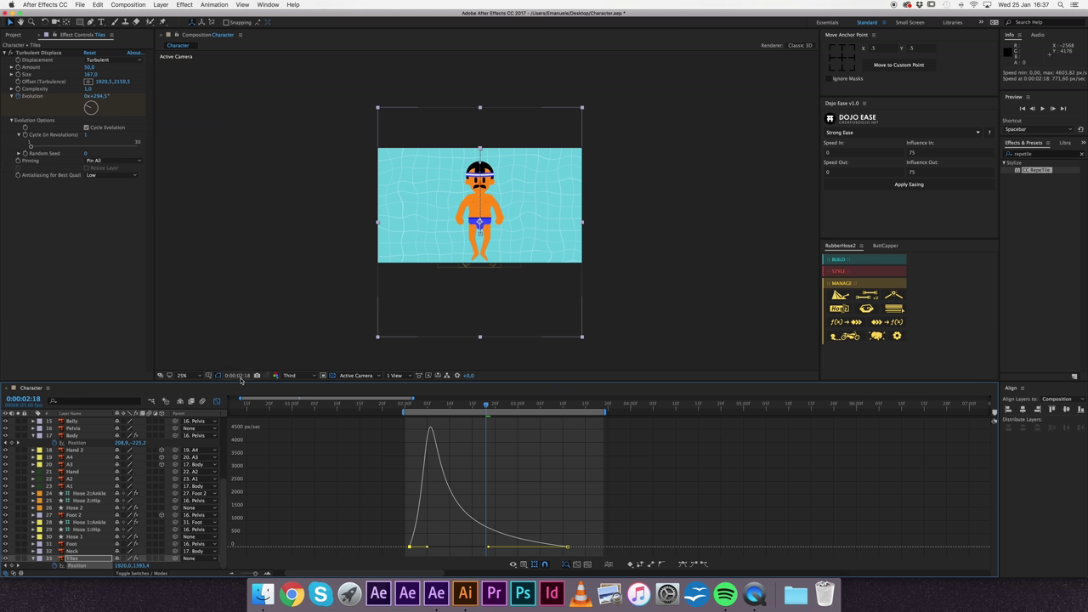
left_click(217, 401)
left_click(251, 330)
key("space")
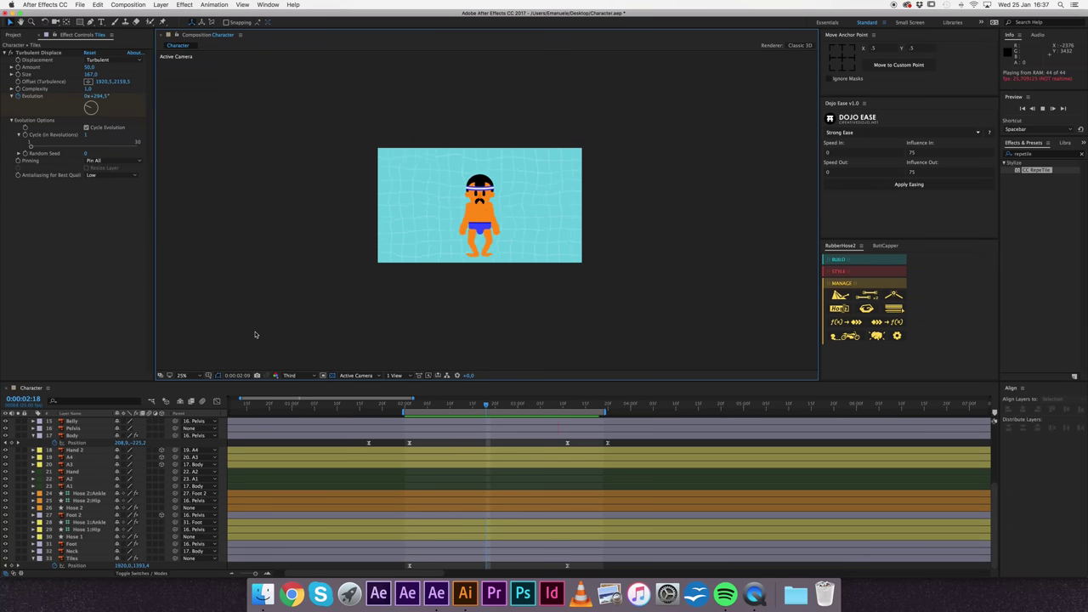
Step: Select the Tiles Position keyframe at 0:00:03:11, nudge it up, and preview the motion
key("space")
left_click(568, 407)
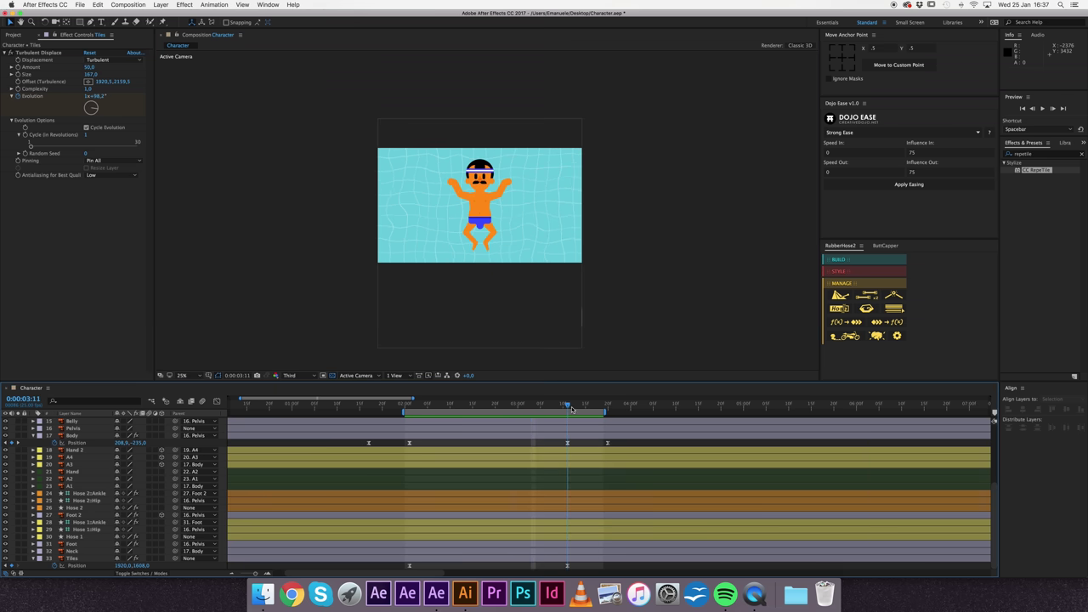
left_click(567, 566)
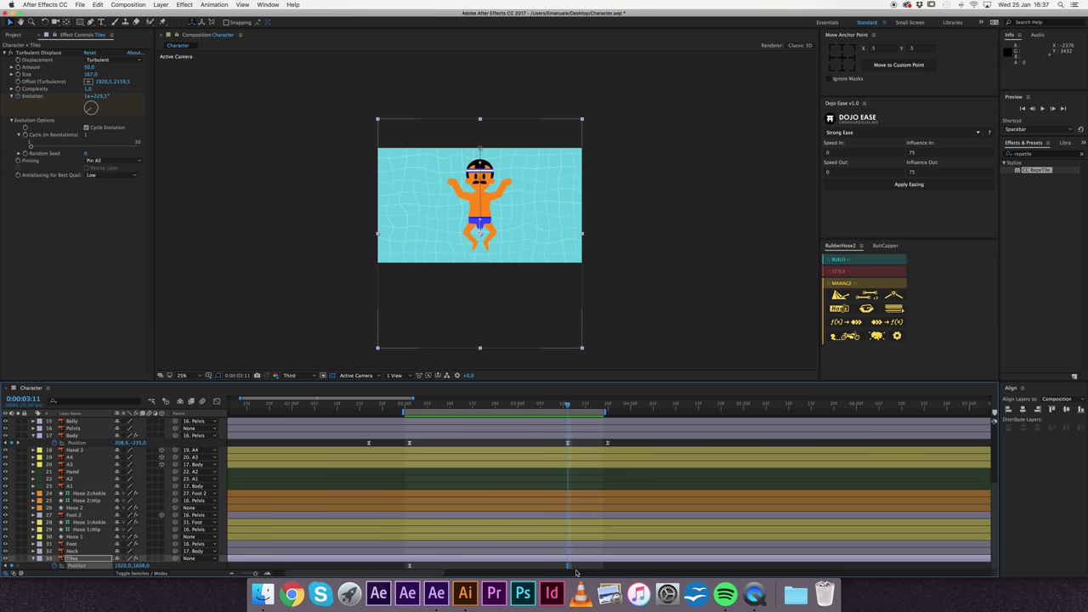
key("shift+Up")
key("shift+Up")
key("shift+Up")
key("shift+Up")
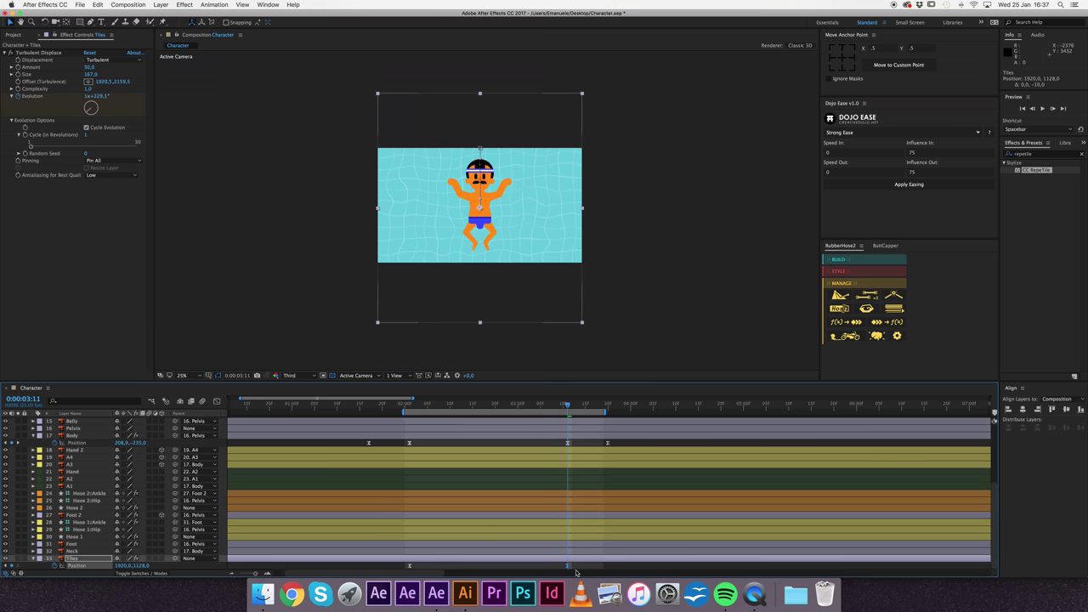
key("Down")
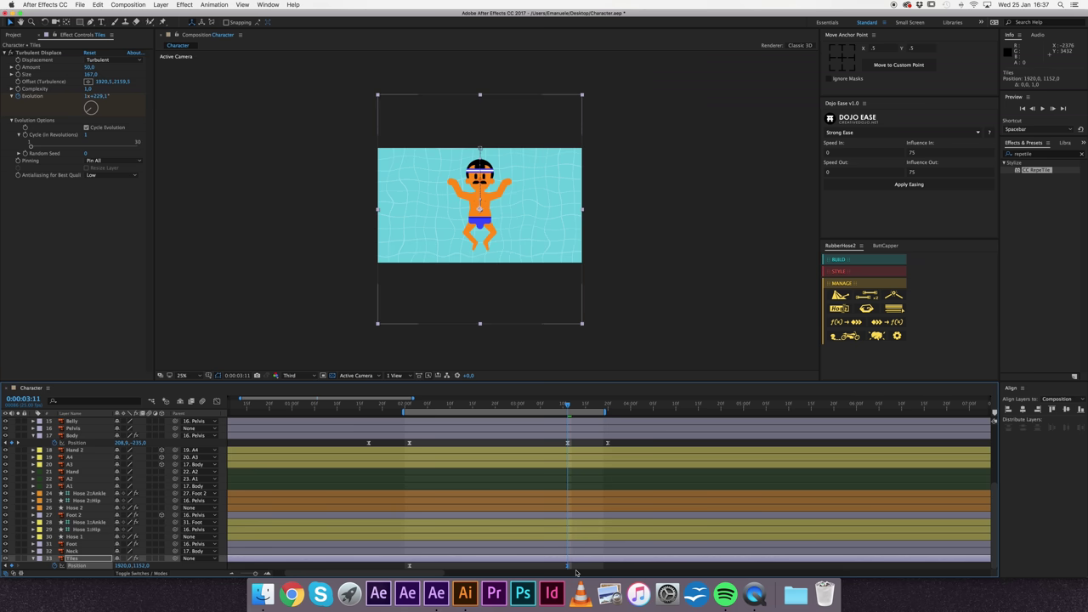
key("space")
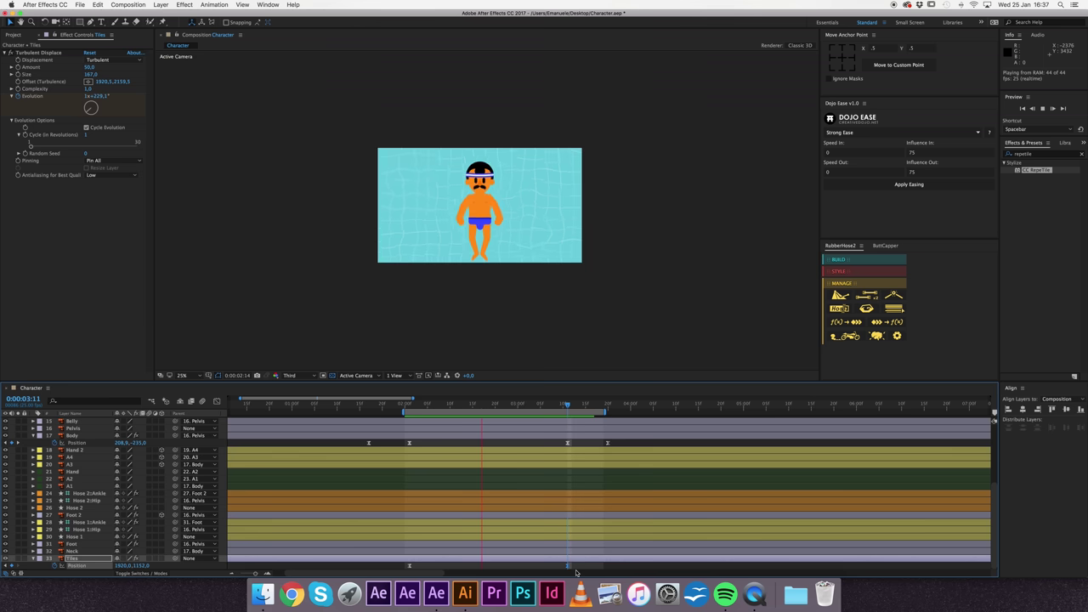
key("space")
Step: Settle the tiles' end position at 1920,2080 and preview the result
left_click(568, 403)
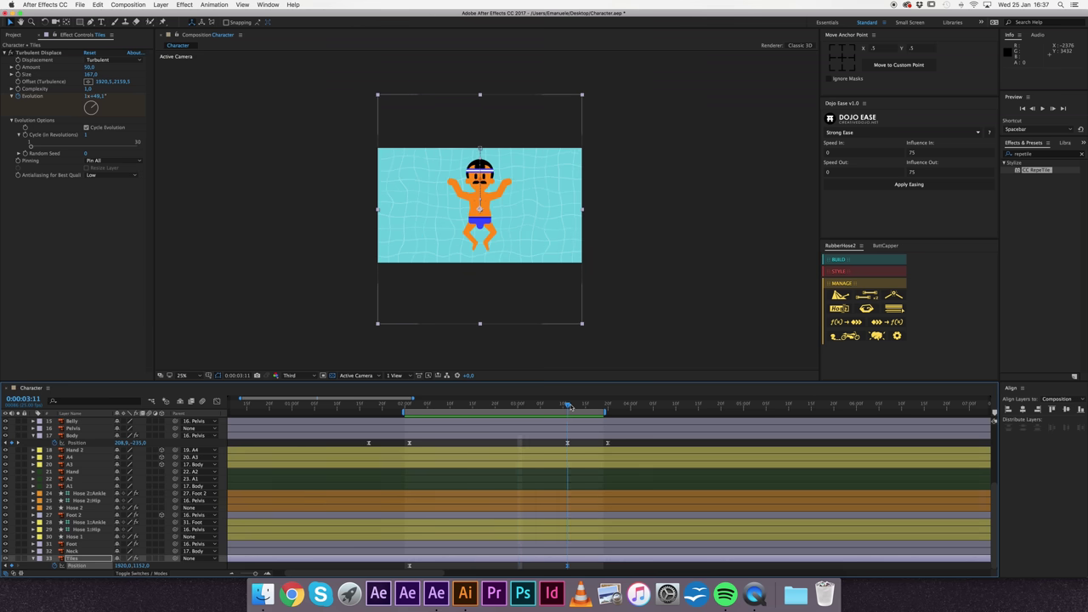
key("shift+Down")
key("shift+Down")
key("shift+Down")
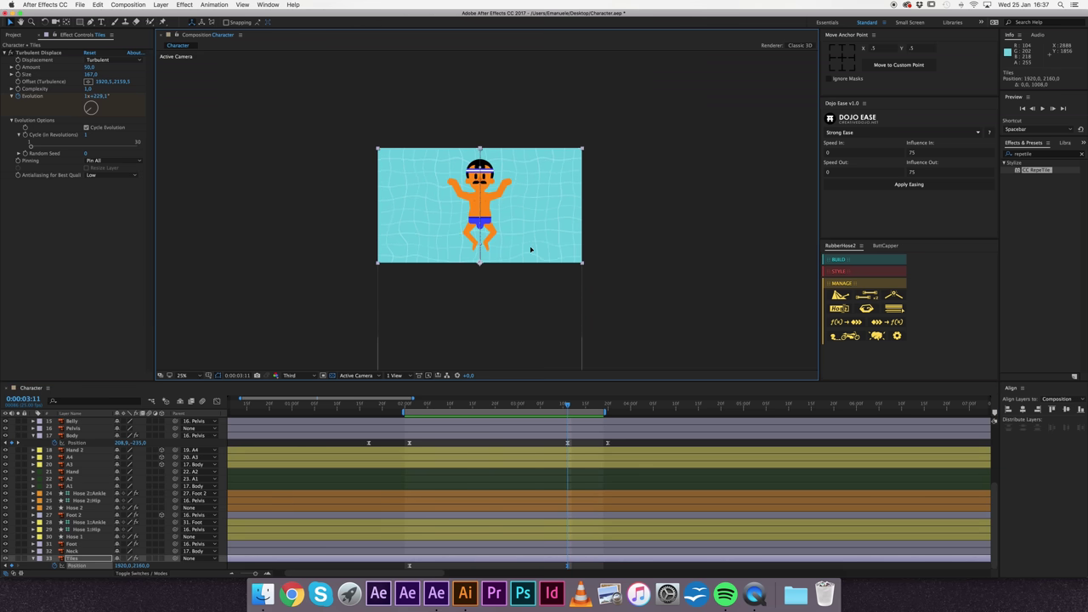
key("shift+Up")
key("shift+Up")
key("shift+Up")
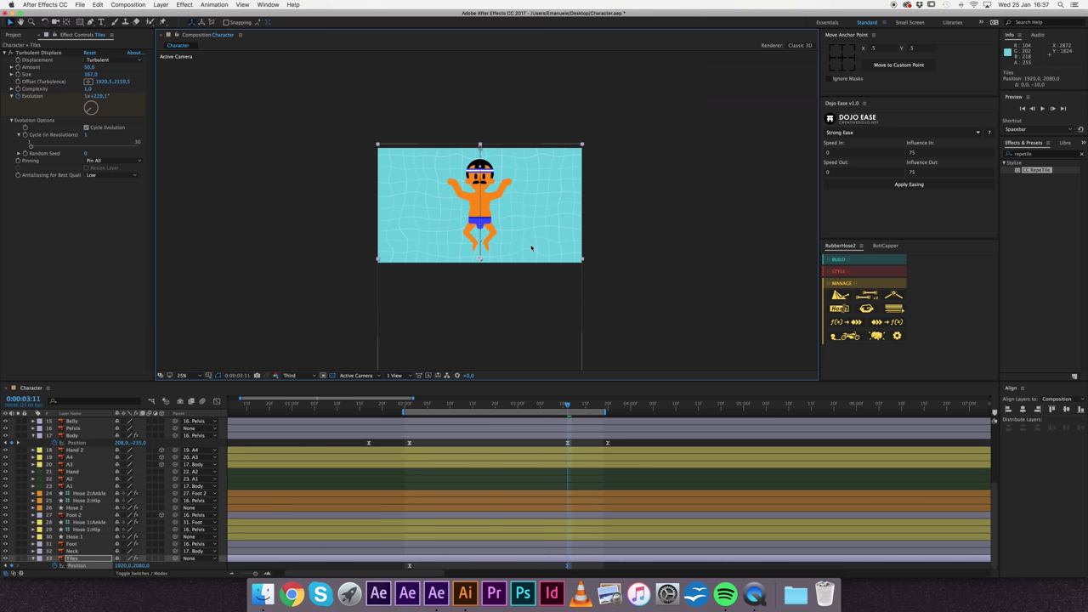
key("space")
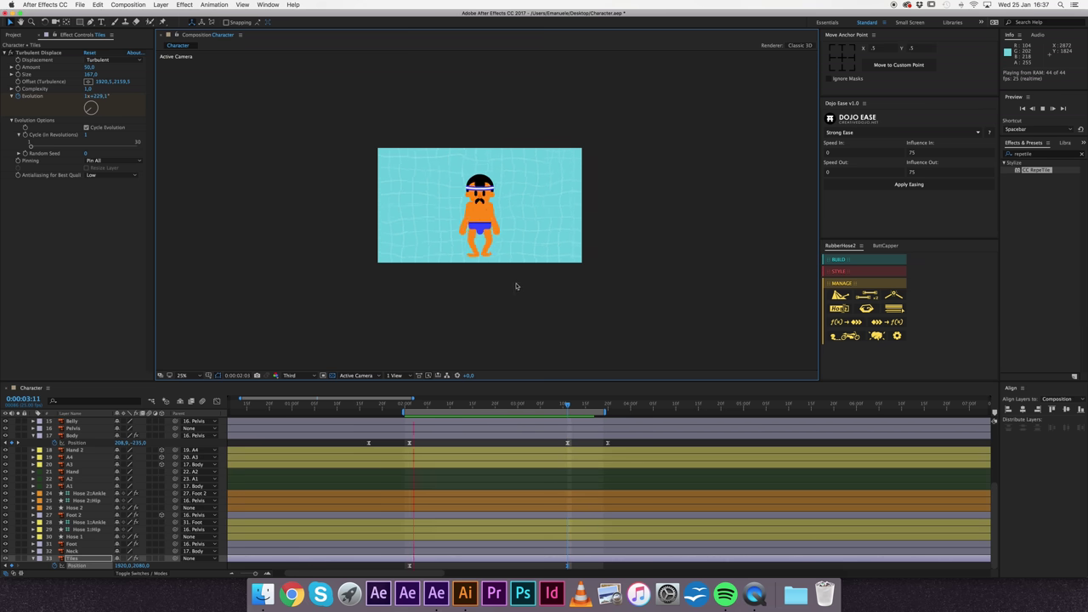
key("space")
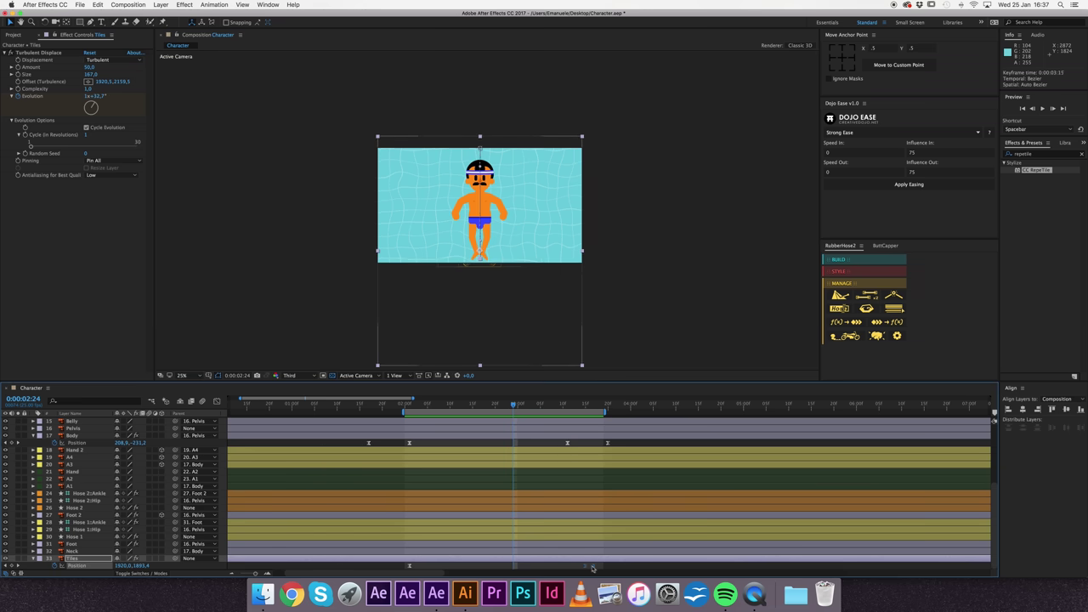
Step: Deselect the Tiles layer, preview the full animation, and save the Character project
left_click(624, 253)
key("space")
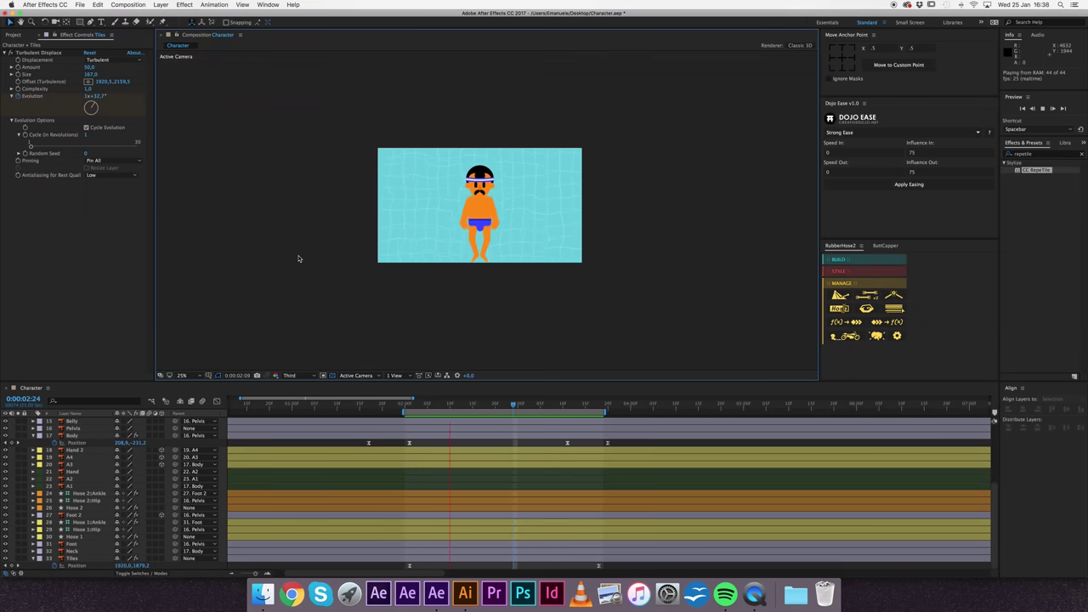
key("space")
key("cmd+s")
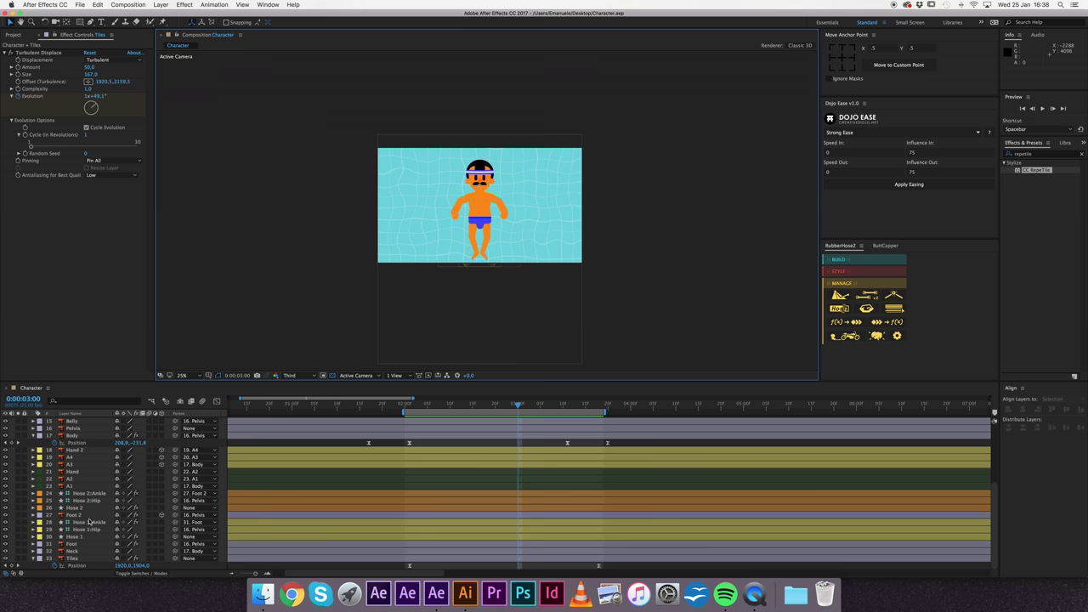
Step: Make the Hair 1 layer visible and restack it just above the Tiles layer
scroll(81, 508, "up", 5)
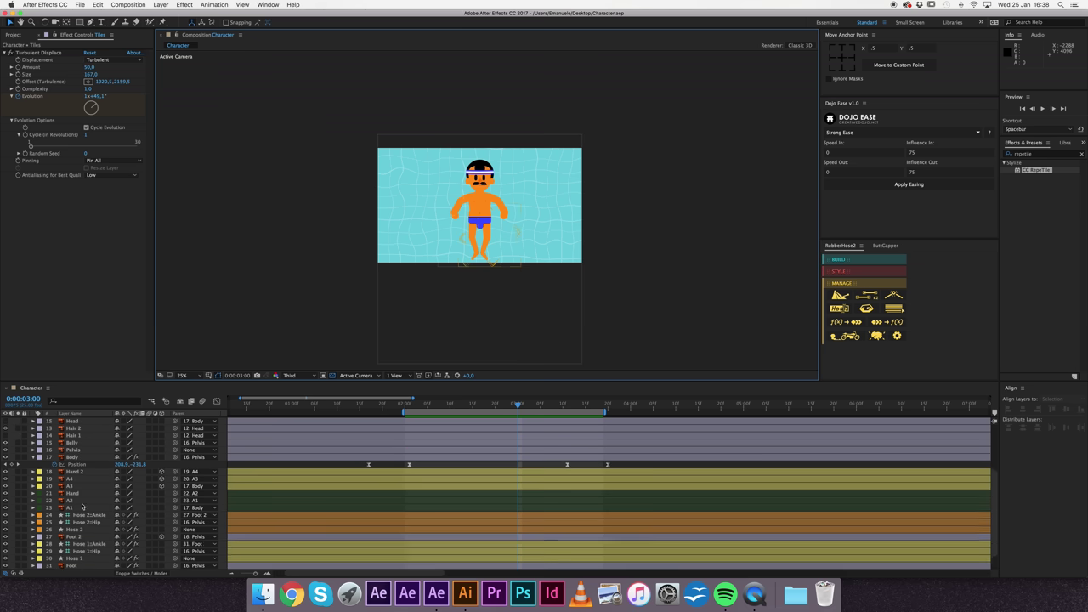
left_click(5, 466)
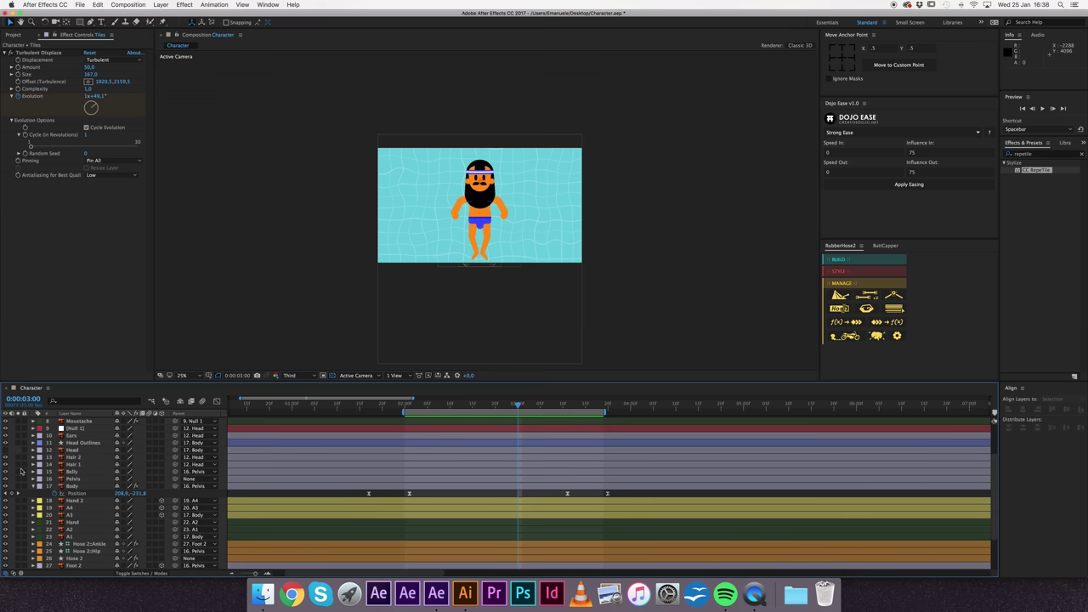
left_click(78, 465)
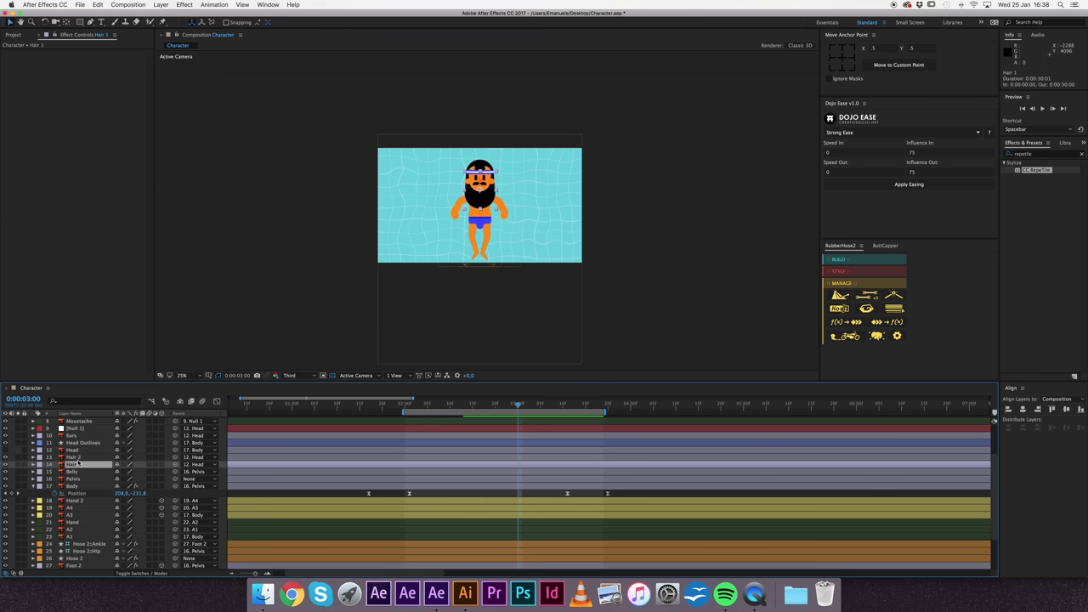
key("super+shift+bracketleft")
key("super+bracketright")
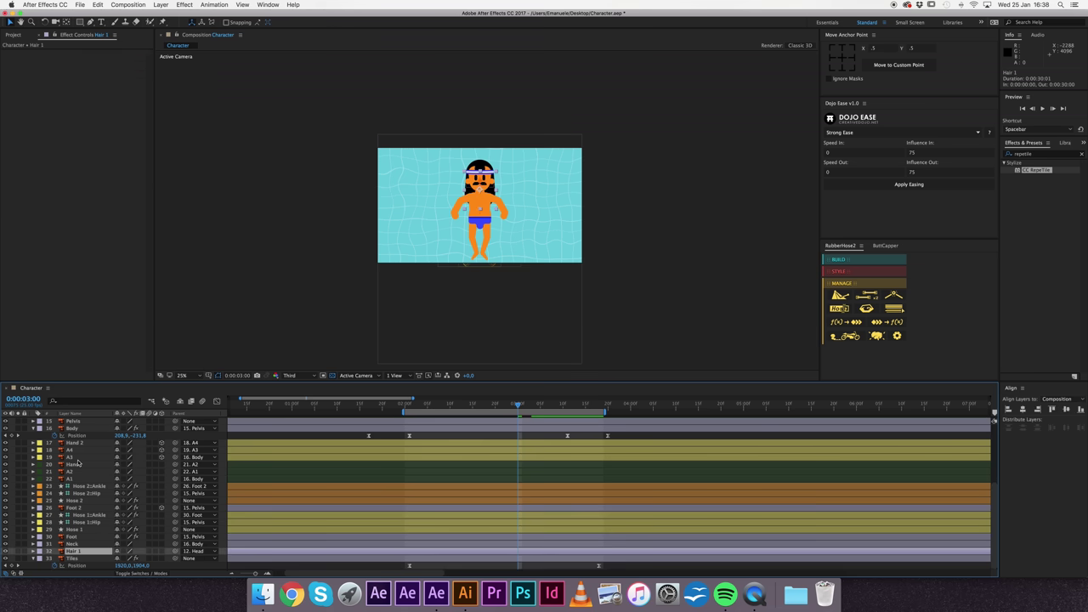
Step: Set the view to 50%, attempt converting the hair to shapes, then switch to Illustrator
key("period")
key("period")
key("comma")
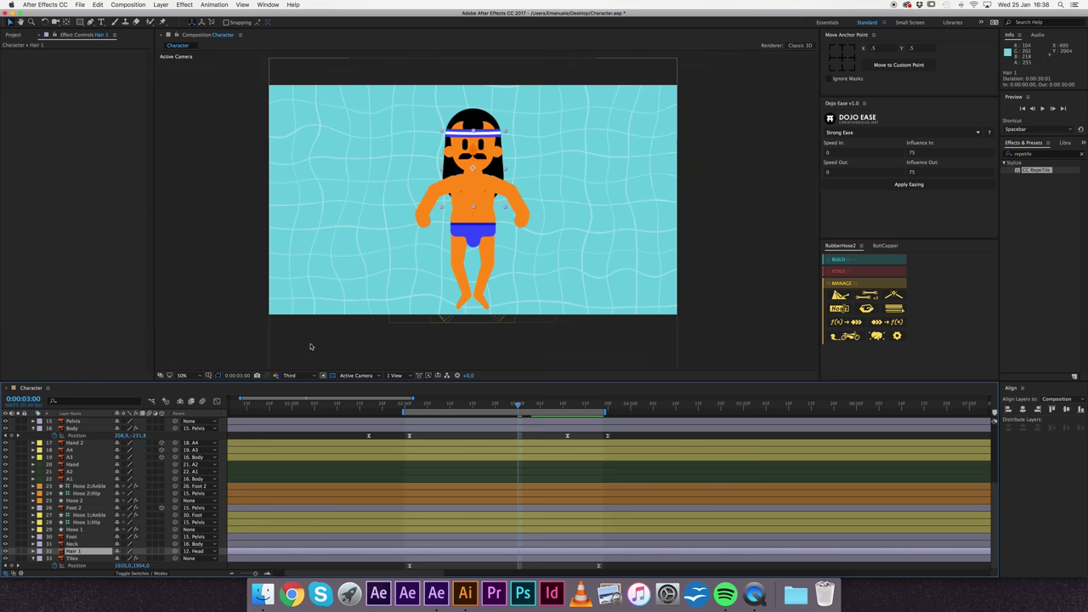
left_click(129, 5)
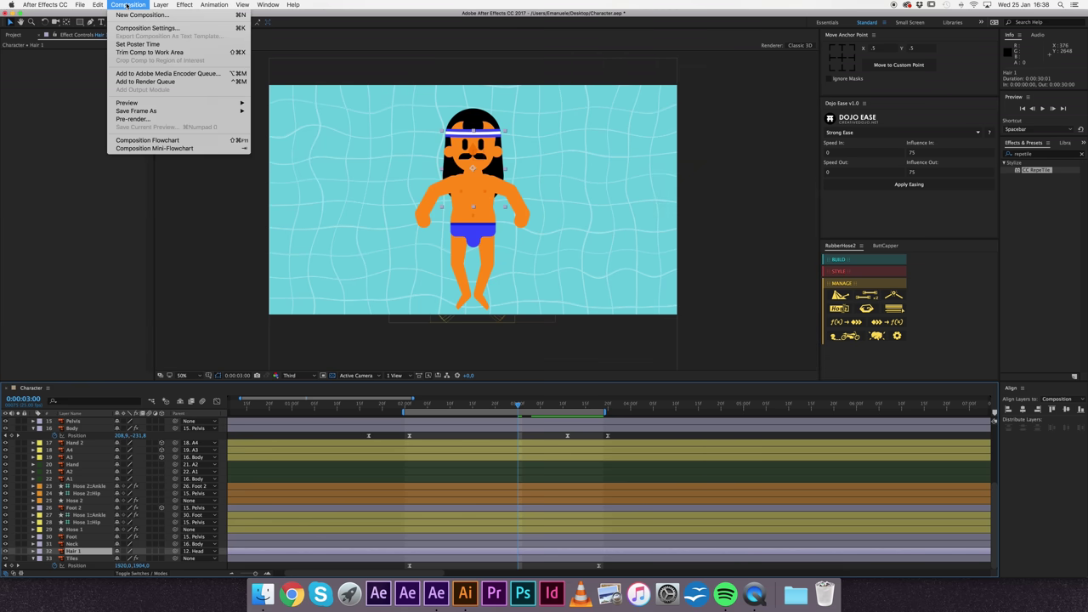
mouse_move(161, 5)
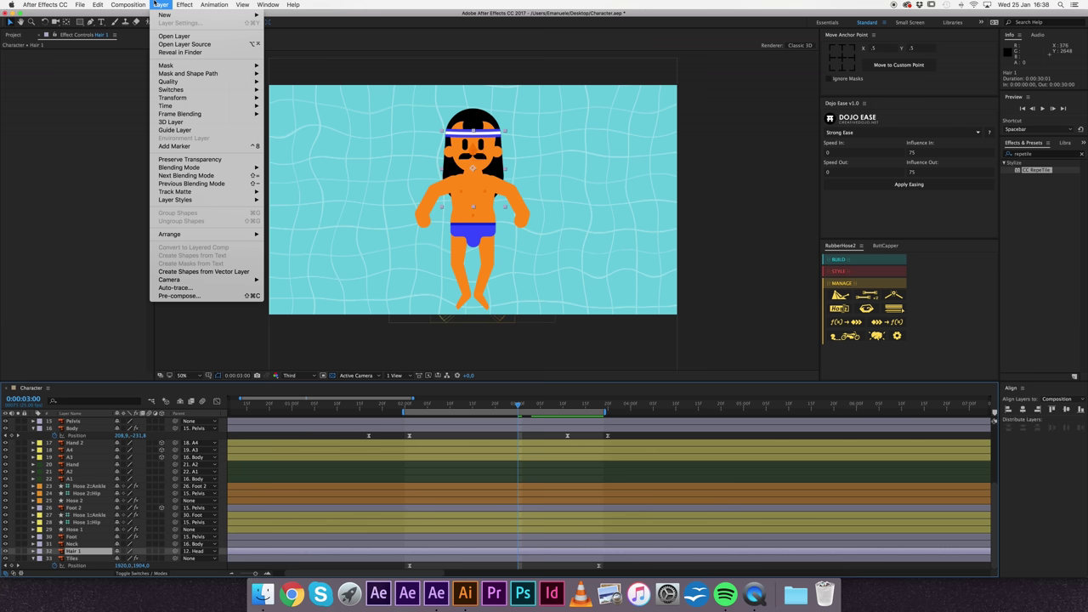
left_click(228, 271)
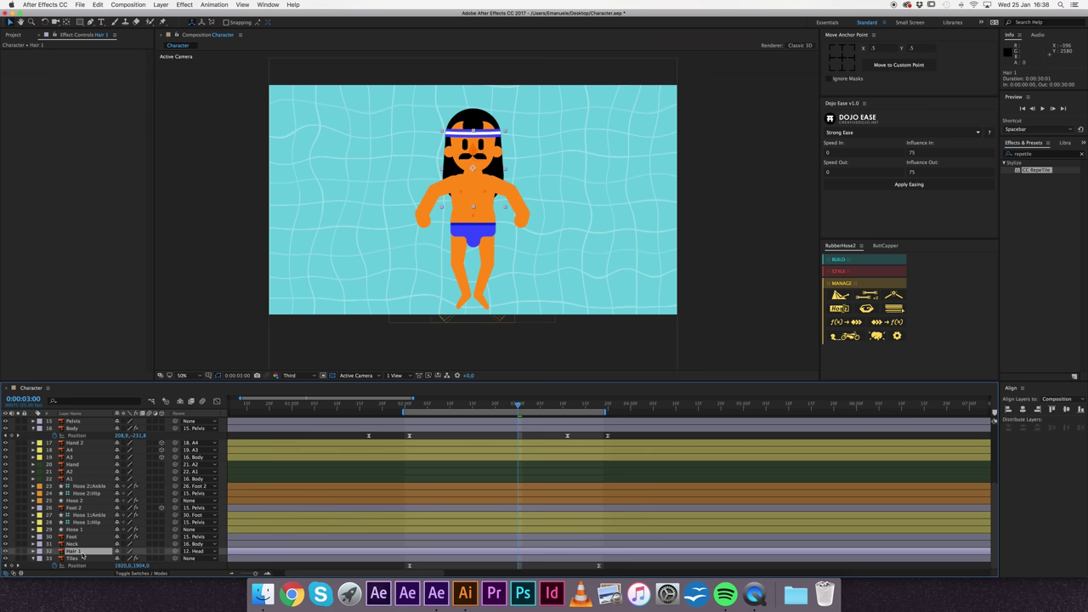
left_click(465, 593)
Step: Zoom in on the swimmer and hide everything except the back hair shape
key("z")
left_click(567, 303)
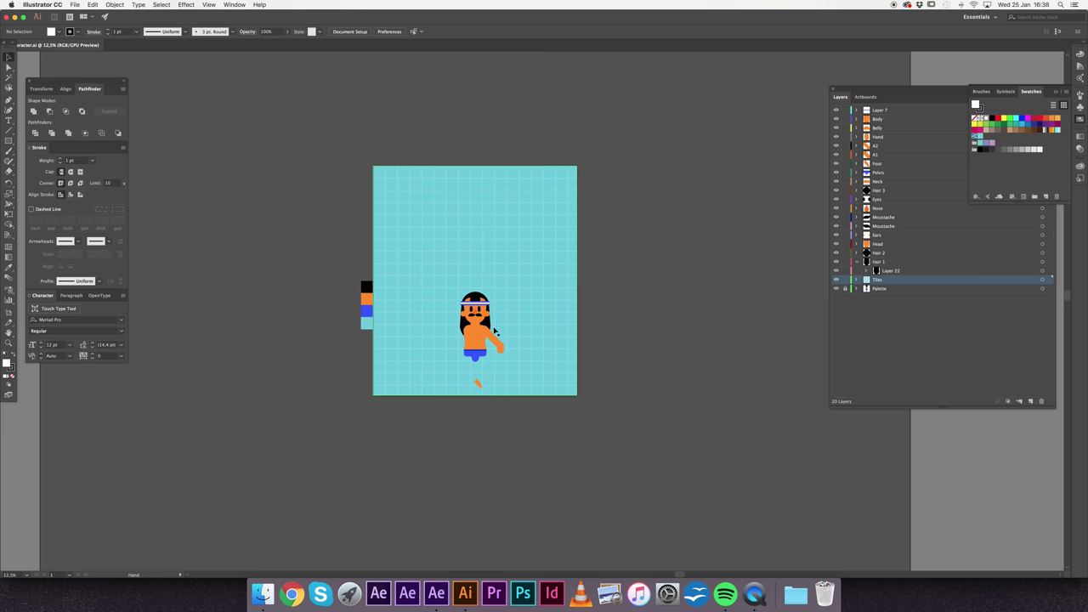
left_click(500, 313)
left_click(510, 345)
key("v")
left_click(491, 347)
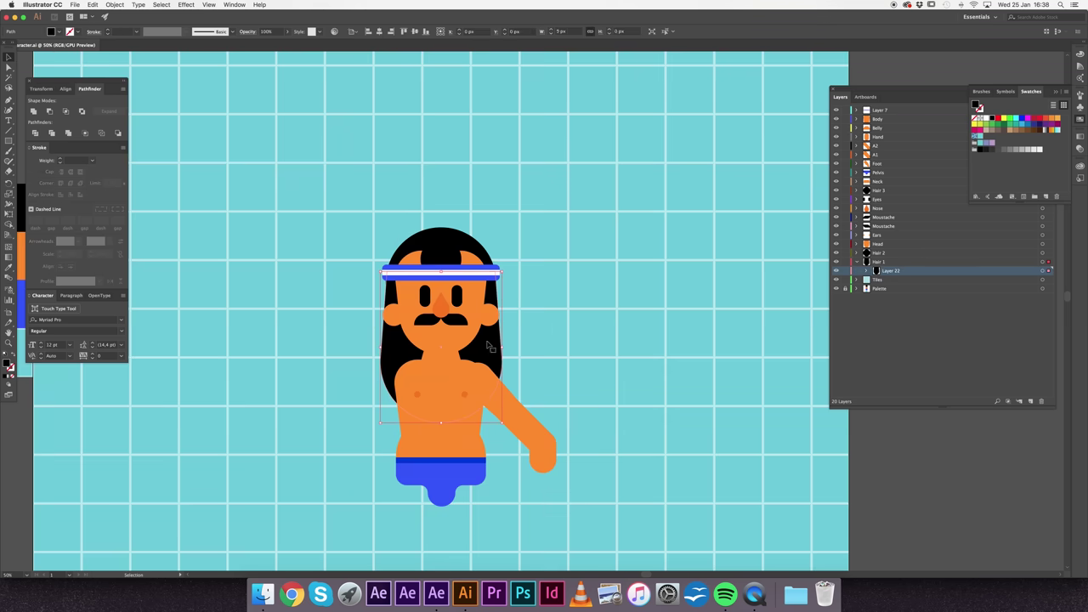
left_click(838, 179)
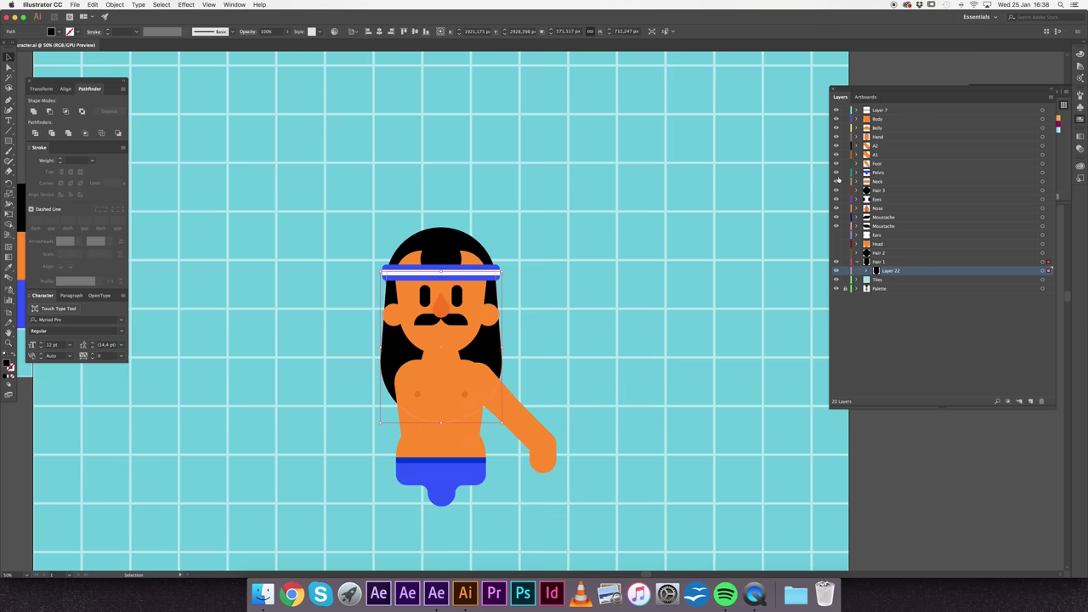
left_click(837, 112, "alt")
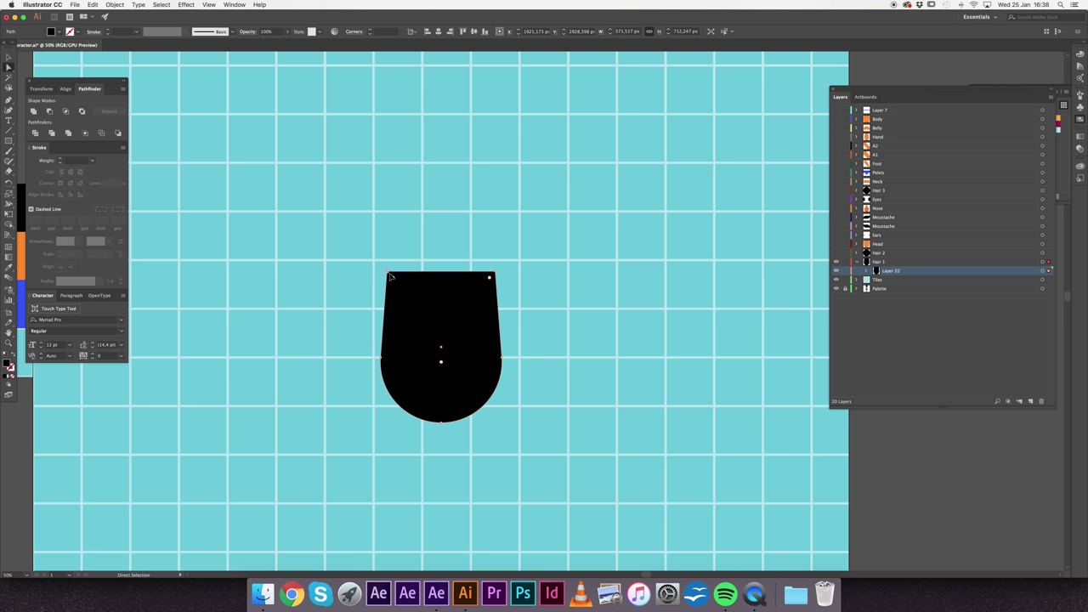
Step: Raise the hair's two top anchors and round them into a semicircular top
left_click(390, 276)
mouse_move(396, 284)
left_mouse_down()
mouse_move(421, 303)
mouse_move(442, 269)
mouse_move(433, 241)
left_mouse_up()
left_click(432, 278)
left_click(394, 276)
left_click(493, 275, "shift")
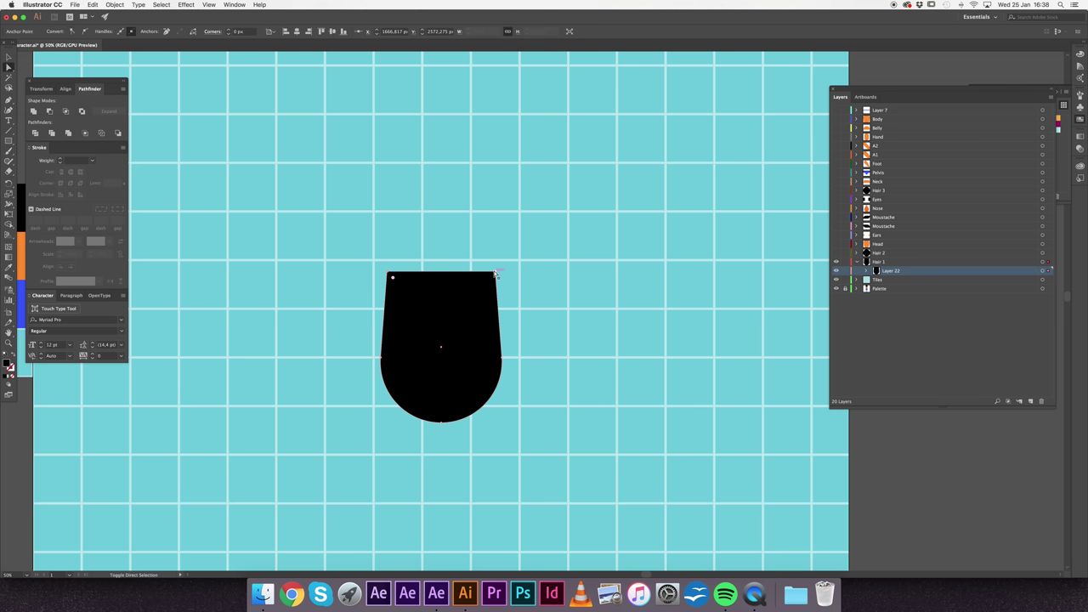
key("shift+Up")
key("shift+Up")
key("shift+Up")
key("shift+Up")
key("shift+Up")
key("shift+Up")
key("shift+Up")
key("shift+Up")
key("shift+Up")
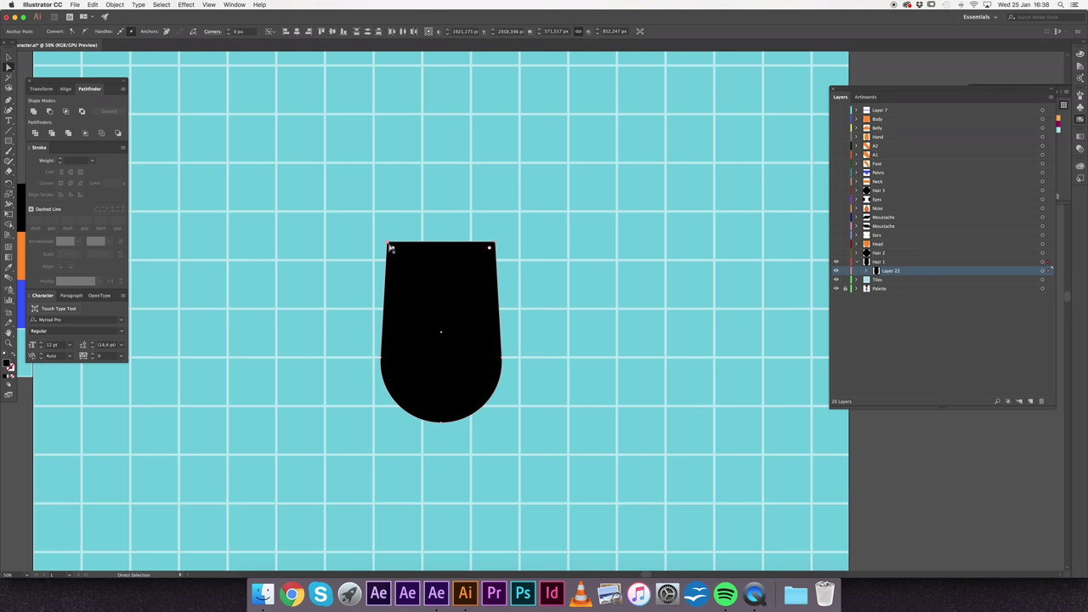
left_click_drag(392, 251, 440, 295)
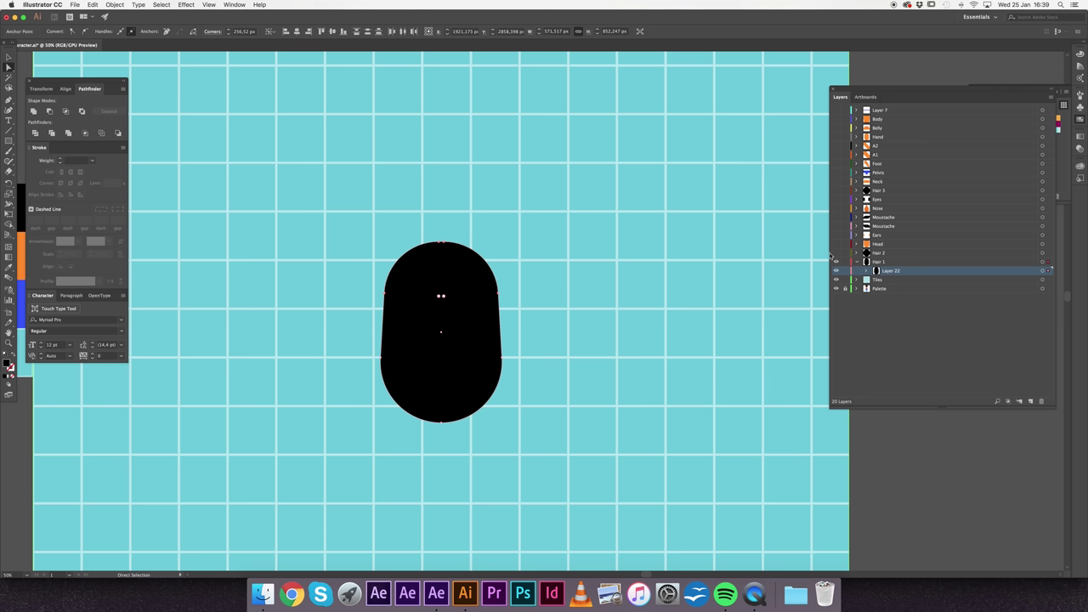
Step: Show the rest of the character again, deselect the hair, and return to After Effects
left_click(835, 121, "alt")
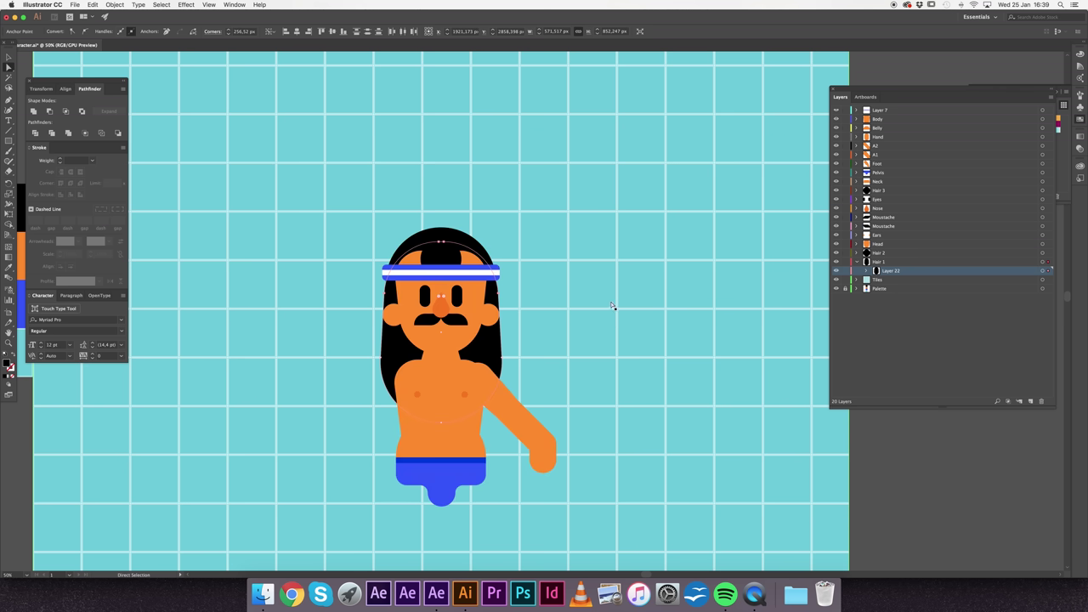
left_click(897, 474)
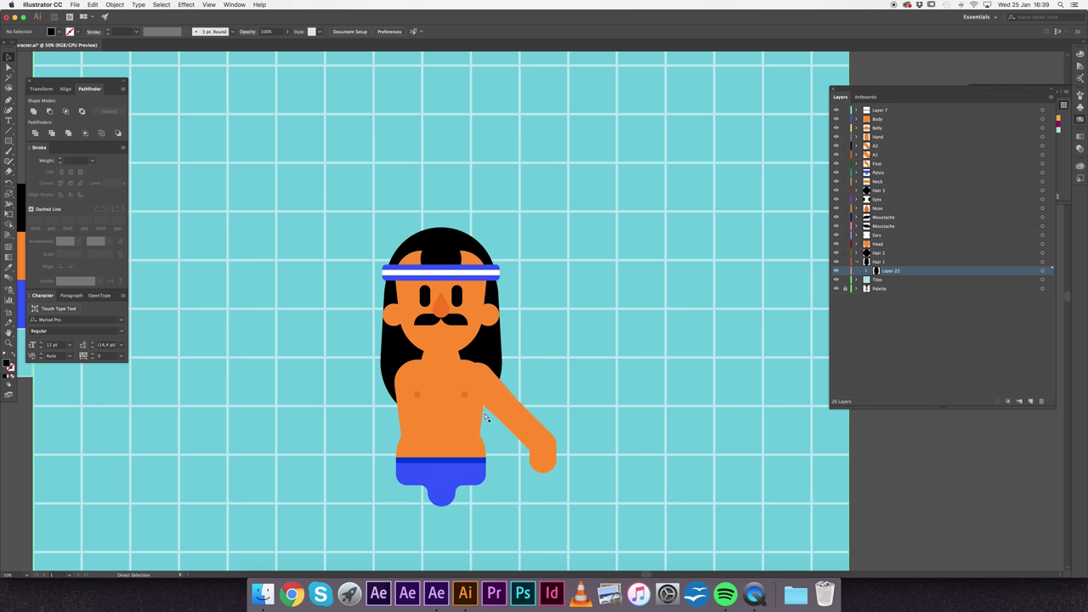
left_click(437, 594)
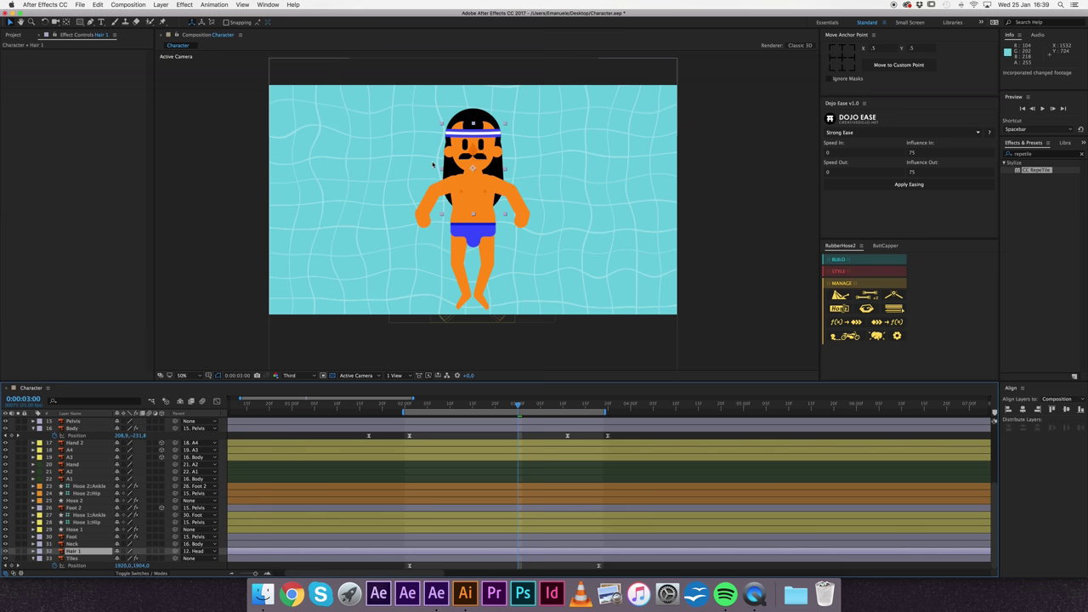
Step: Nudge Hair 1 up 10 pixels and convert it into a Hair 1 Outlines shape layer
key("shift+Up")
key("shift+Up")
key("shift+Up")
key("shift+Up")
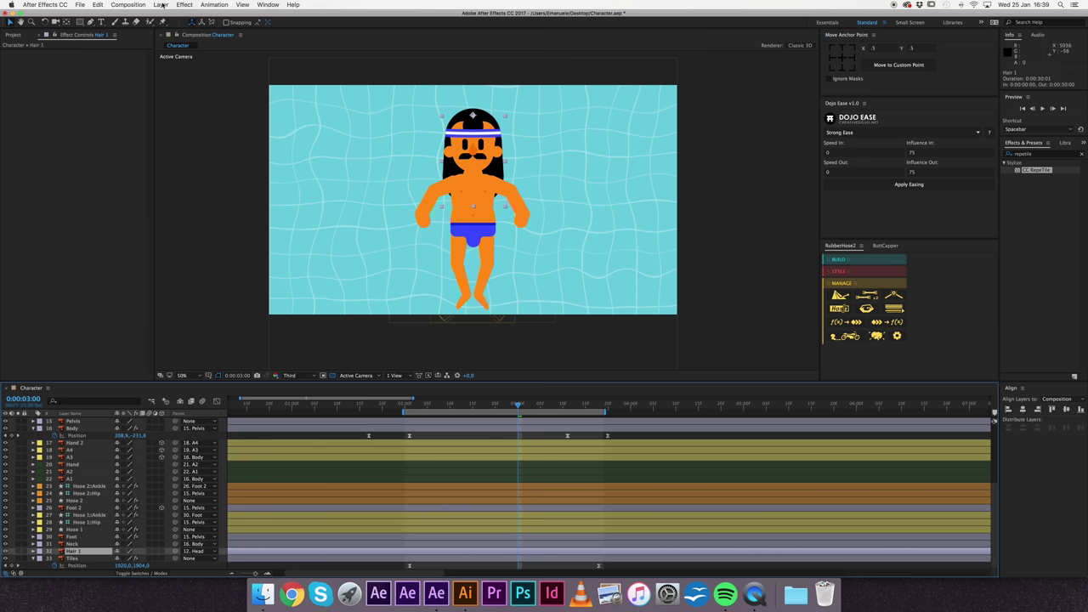
left_click(127, 4)
mouse_move(98, 4)
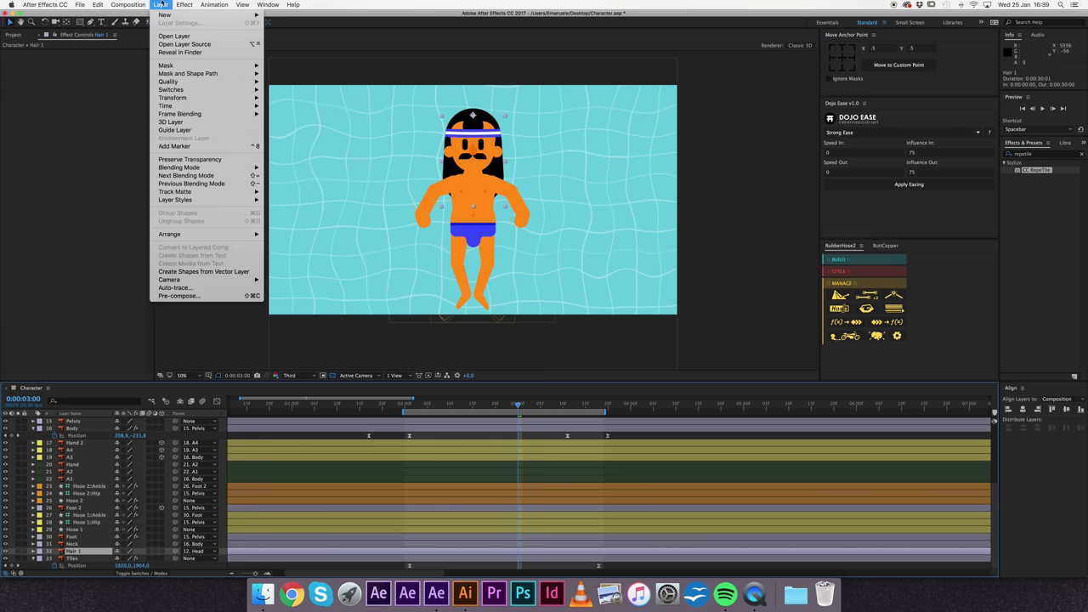
mouse_move(138, 4)
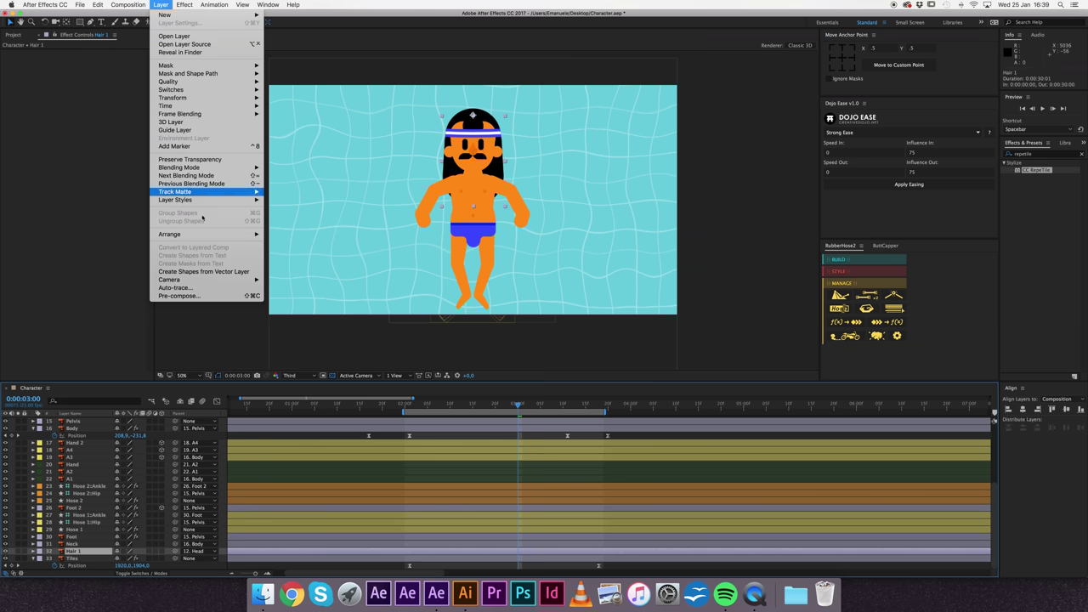
left_click(214, 272)
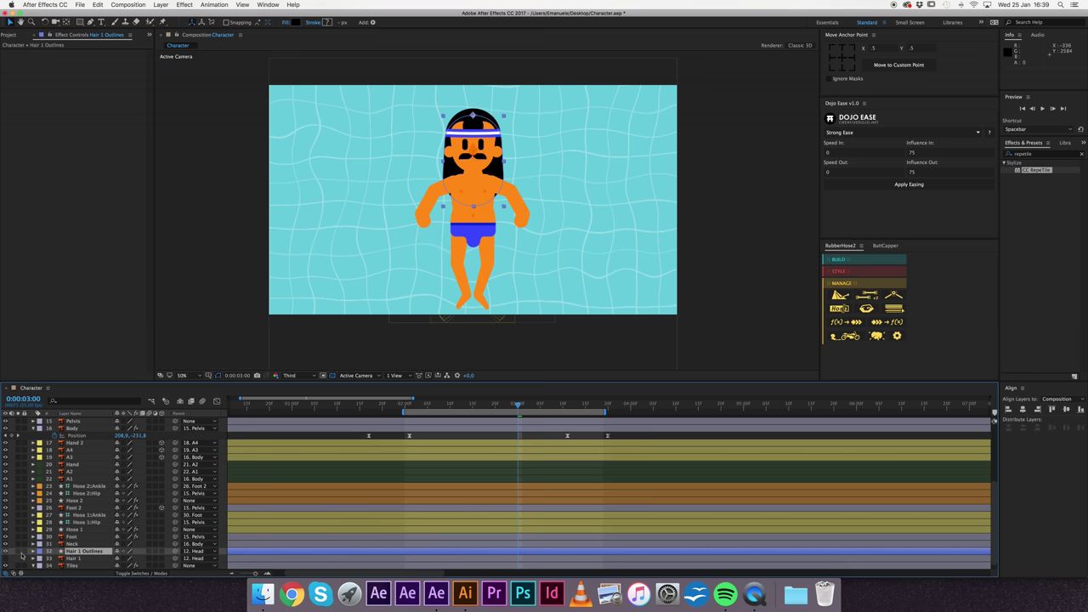
Step: Scrub to about 2 seconds to check the pose, then apply the Mirror effect to Hair 1 Outlines
left_click_drag(407, 405, 531, 425)
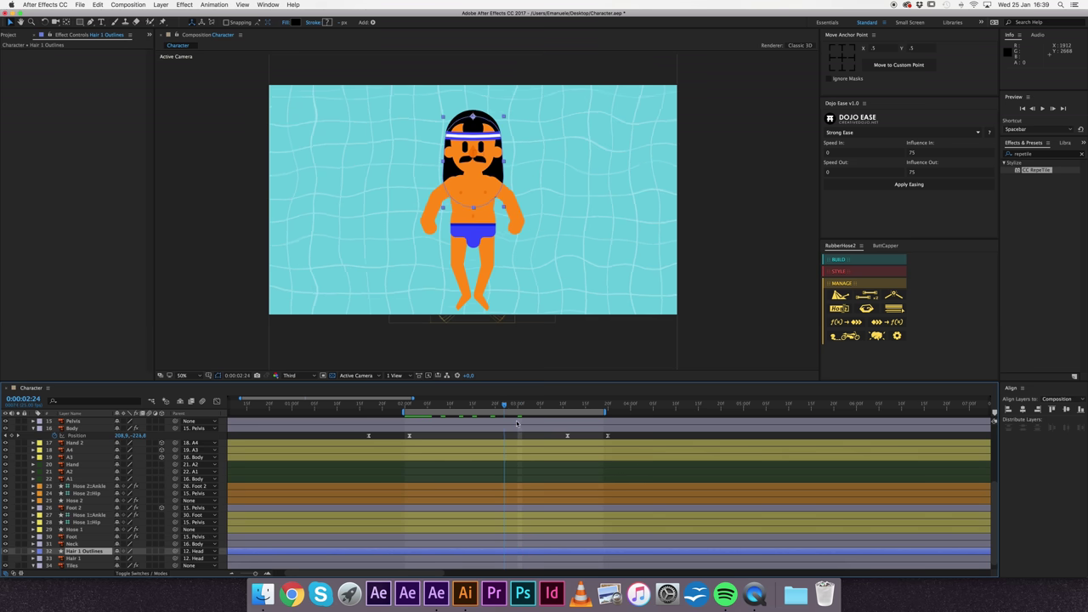
key("space")
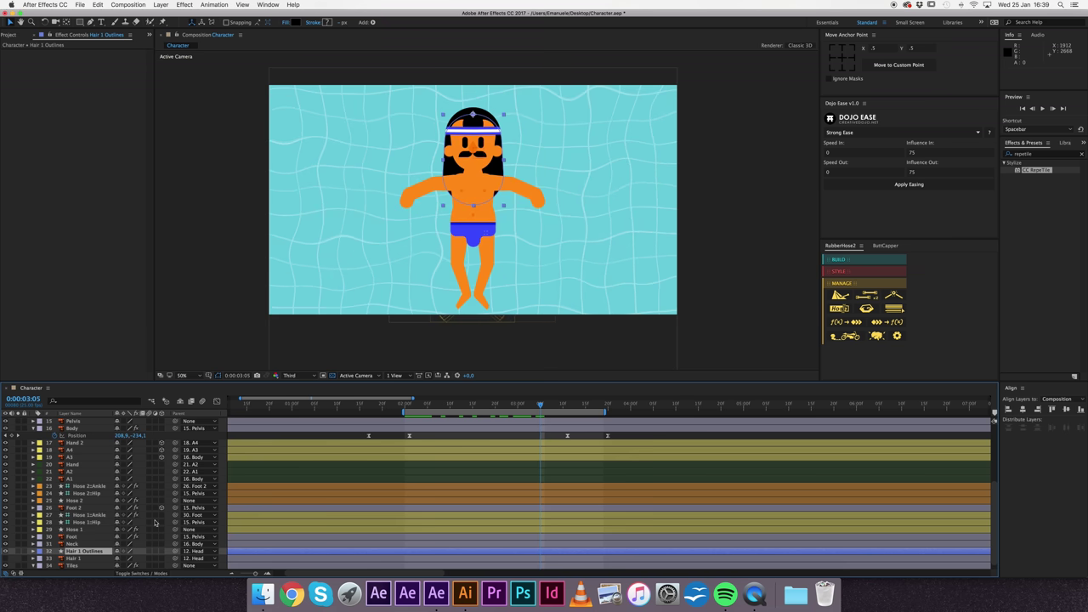
left_click(1037, 156)
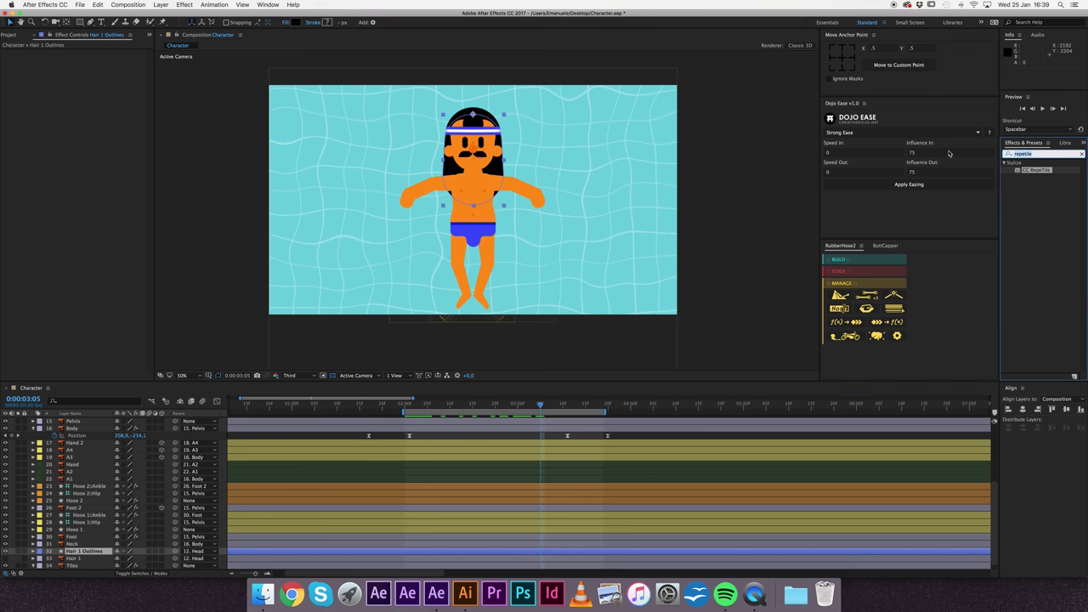
type("mirror")
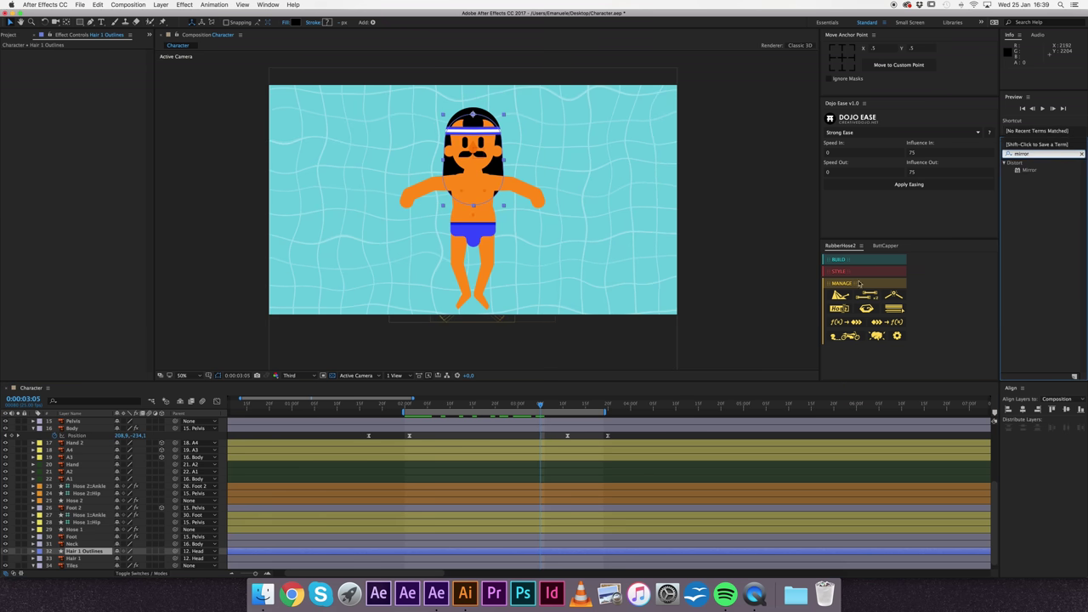
left_click_drag(1029, 170, 85, 70)
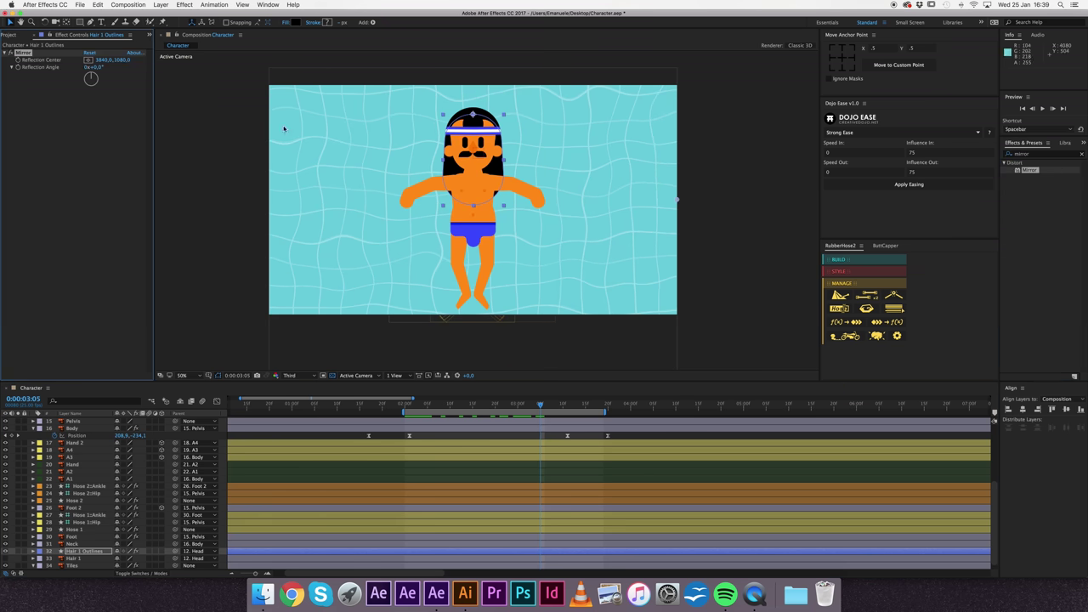
Step: Set the Mirror reflection centre to 1916, 1084 and expose Hair 1 Outlines' Path 1 property
left_click(89, 62)
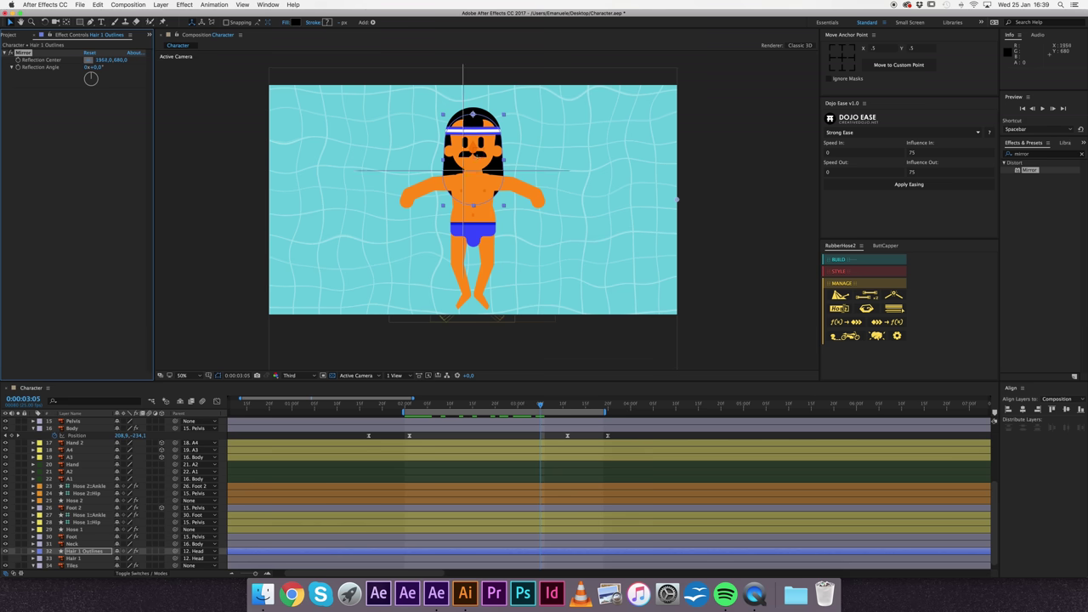
left_click(473, 159)
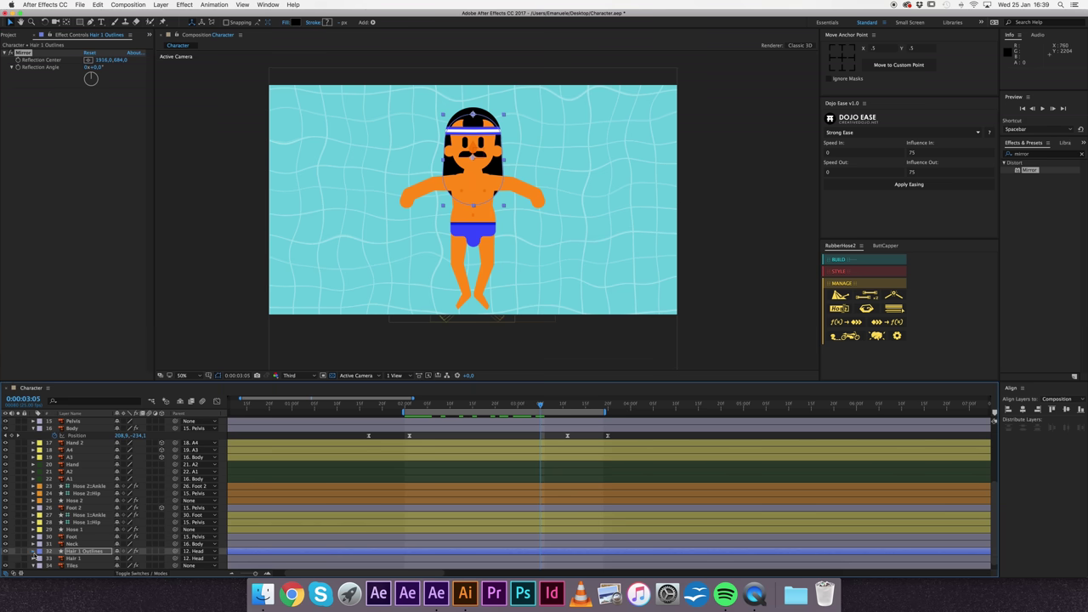
left_click(39, 551)
left_click(40, 552)
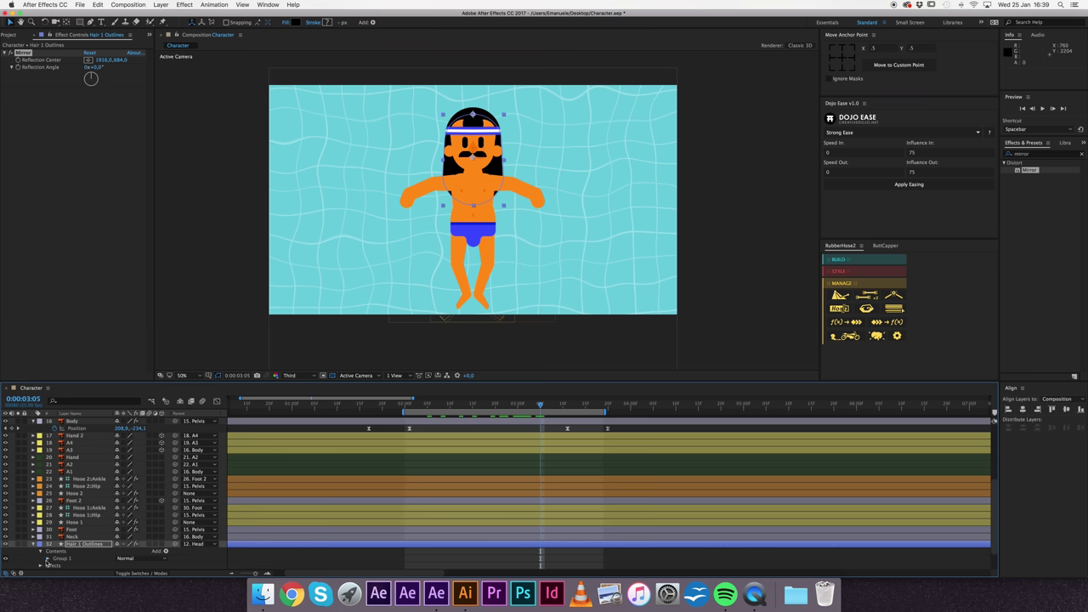
left_click(47, 558)
left_click(55, 522)
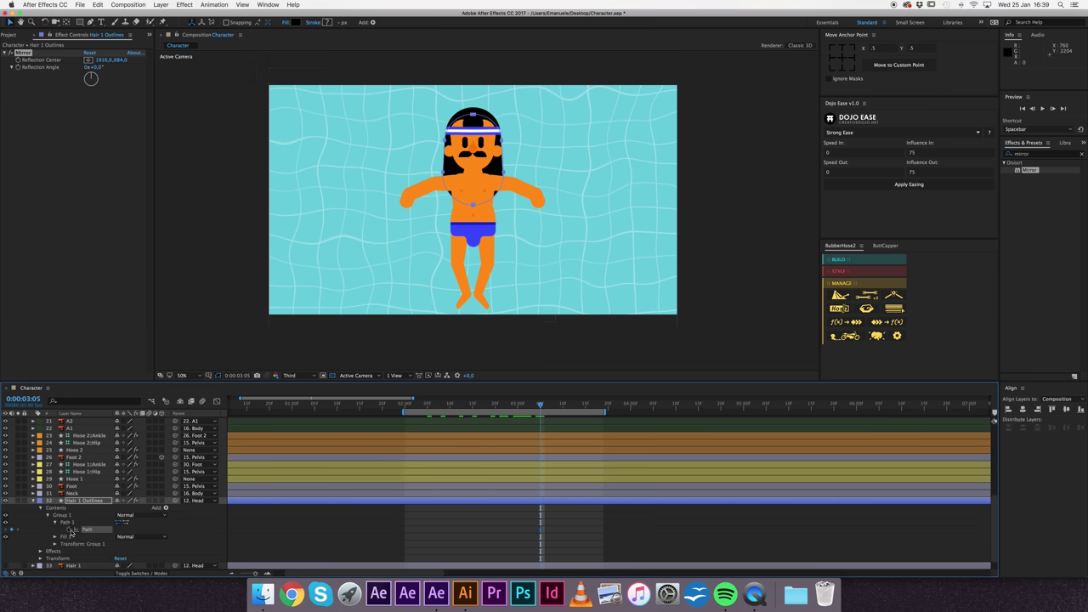
left_click(81, 529)
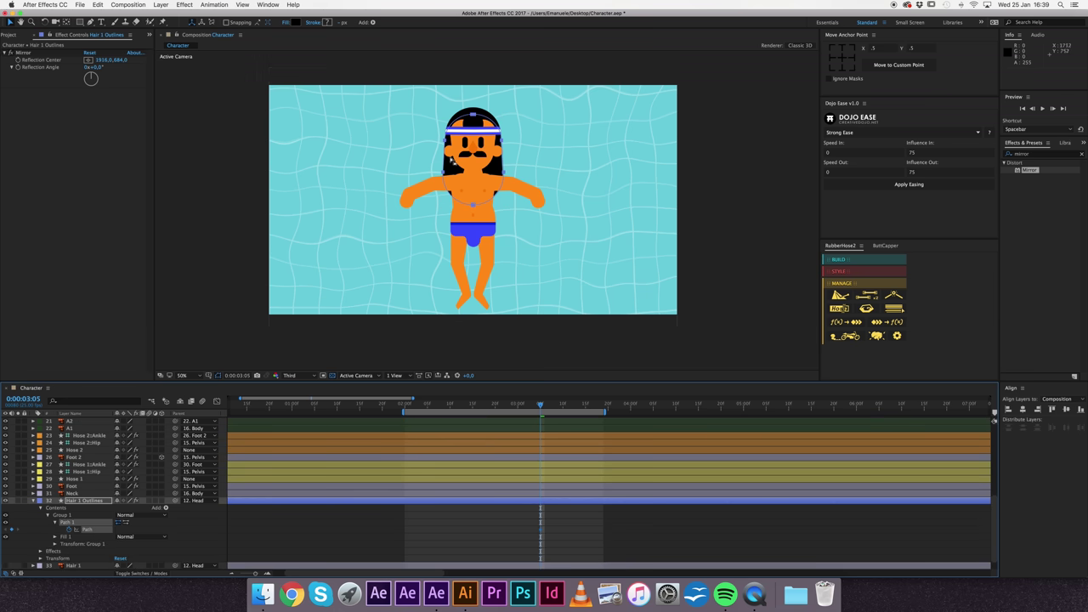
Step: Try dragging hair path vertices wider, undo back to the original shape, and select the Path keyframe
left_click(85, 69)
left_click_drag(457, 115, 436, 120)
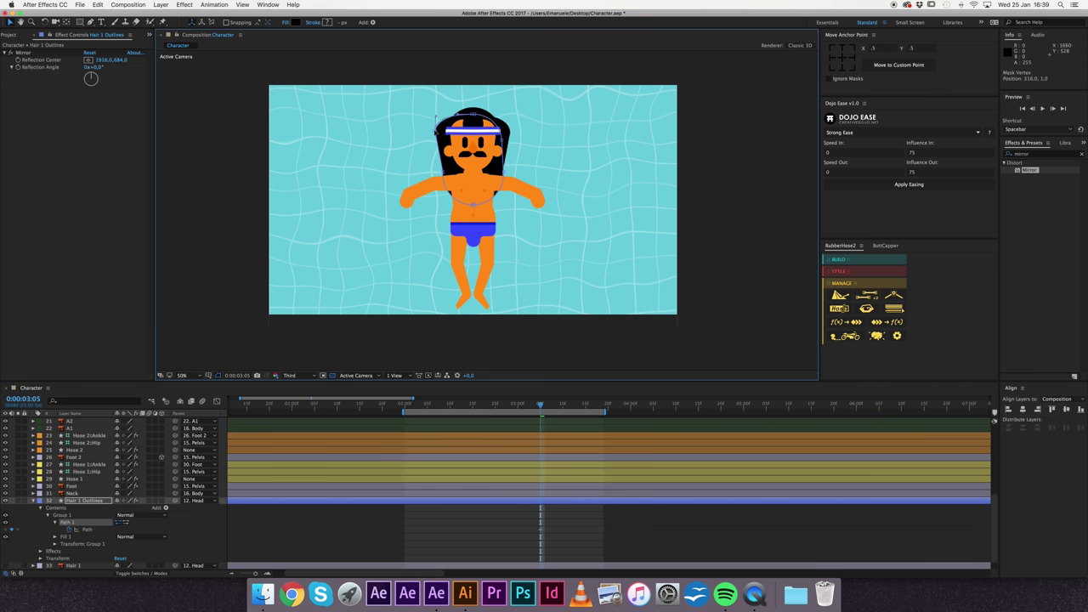
key("cmd+z")
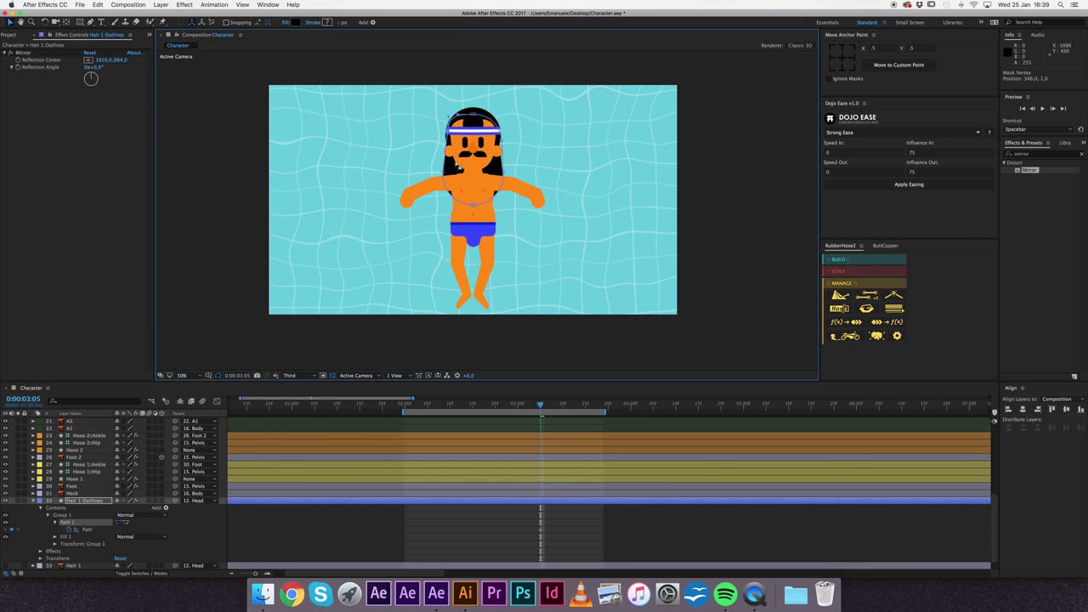
mouse_move(445, 145)
left_mouse_down()
mouse_move(459, 144)
mouse_move(433, 116)
mouse_move(450, 129)
mouse_move(470, 110)
mouse_move(441, 117)
left_mouse_up()
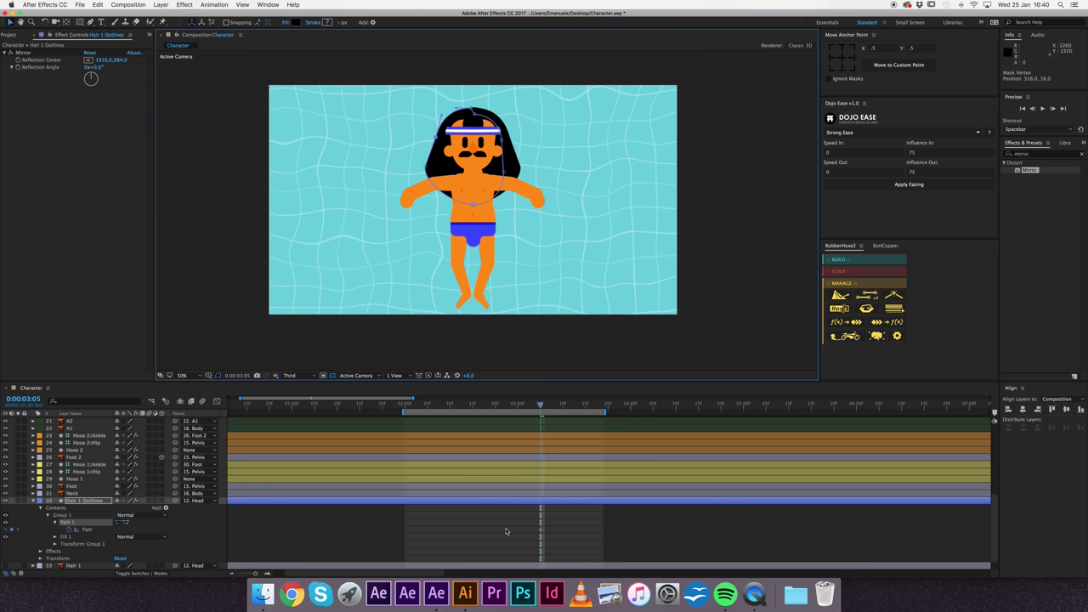
key("ctrl+z")
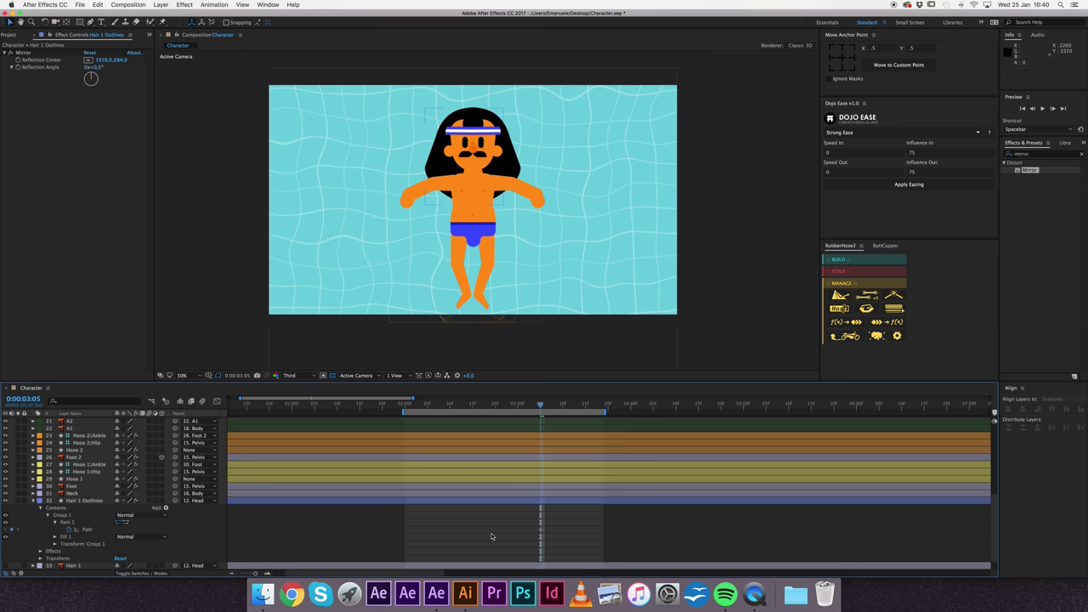
key("ctrl+z")
key("ctrl+z")
key("ctrl+z")
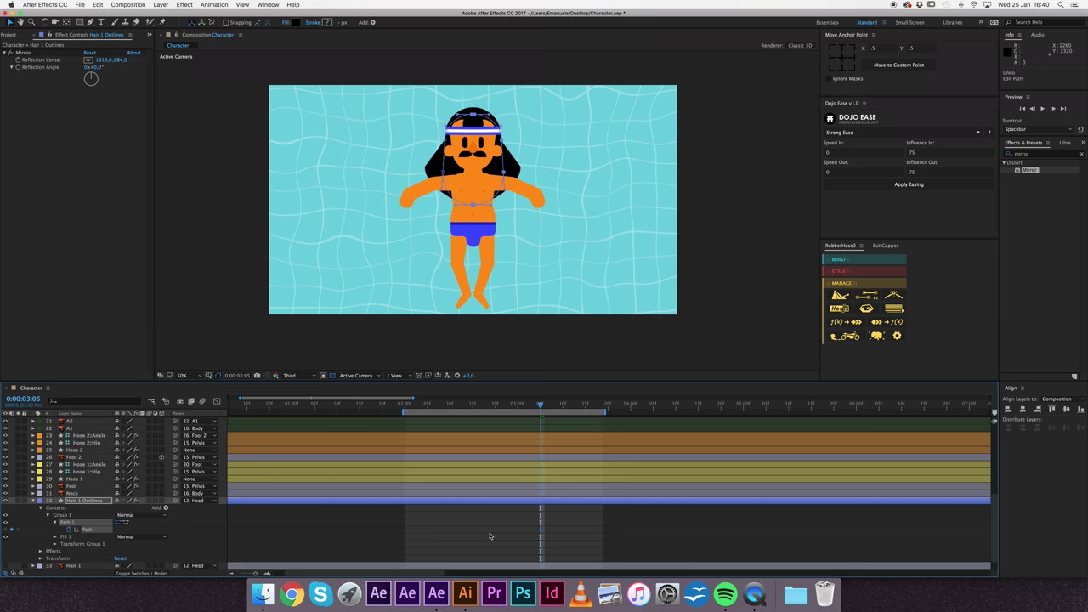
key("ctrl+z")
left_click_drag(498, 521, 552, 535)
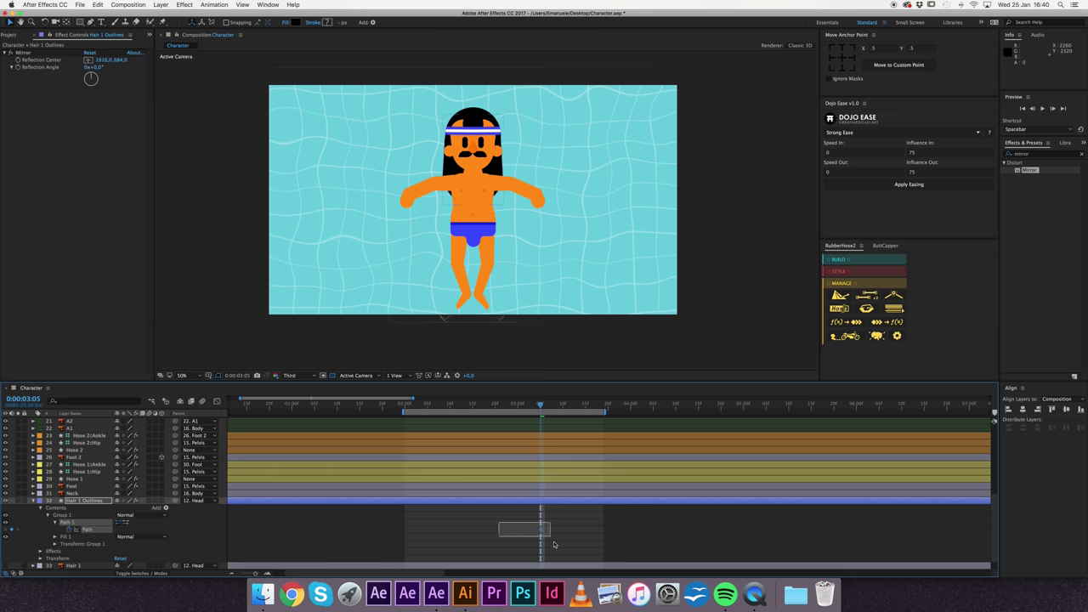
Step: At the 0:00:02:19 path keyframe, nudge the hair's bottom vertex upward
left_click(490, 529)
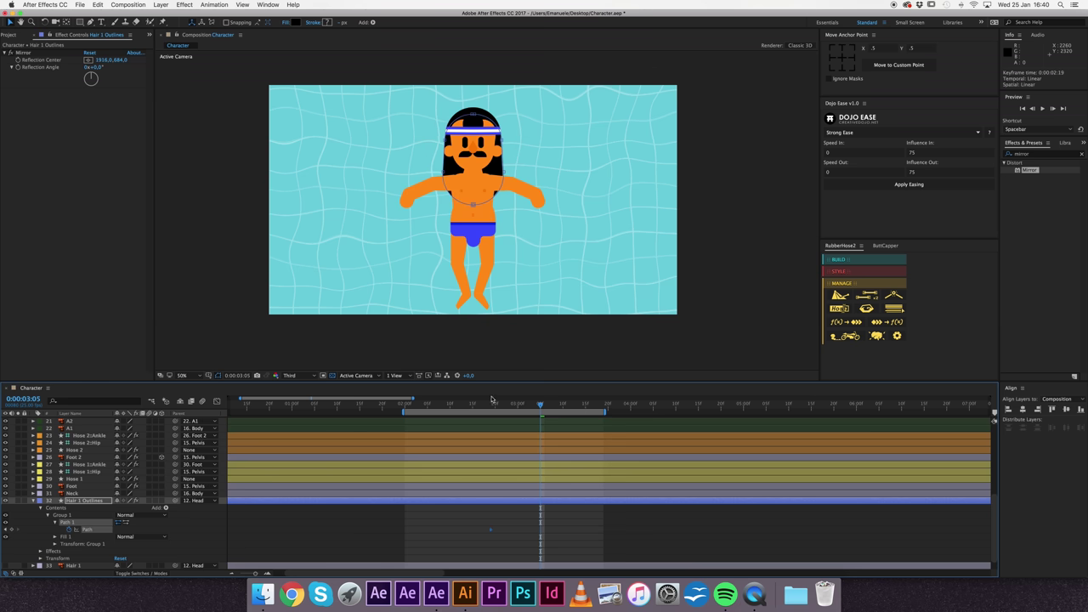
left_click_drag(475, 406, 540, 433)
scroll(471, 263, "up", 3)
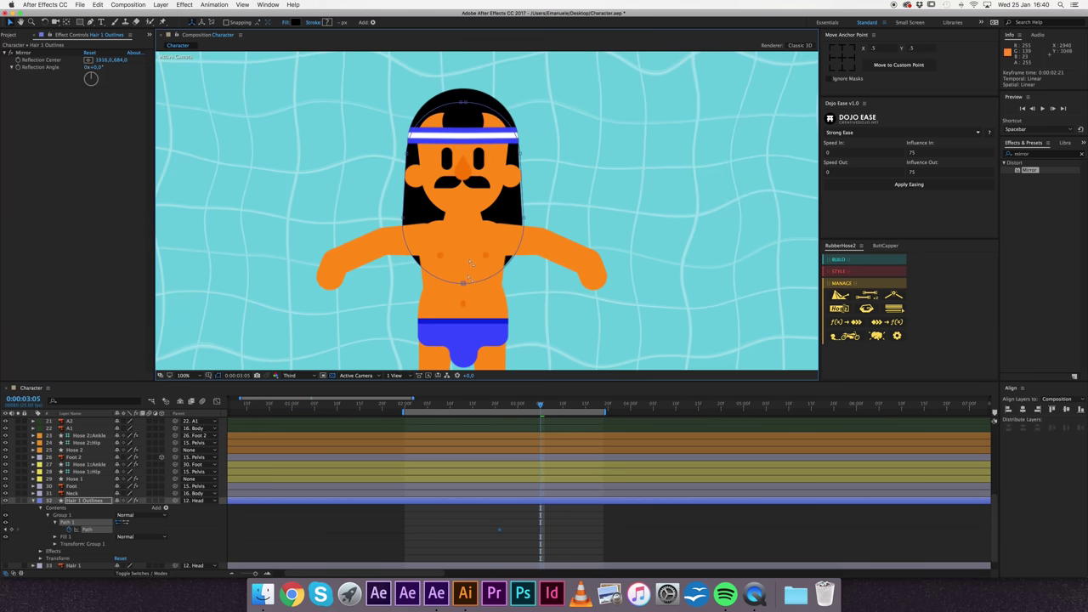
left_click(463, 285)
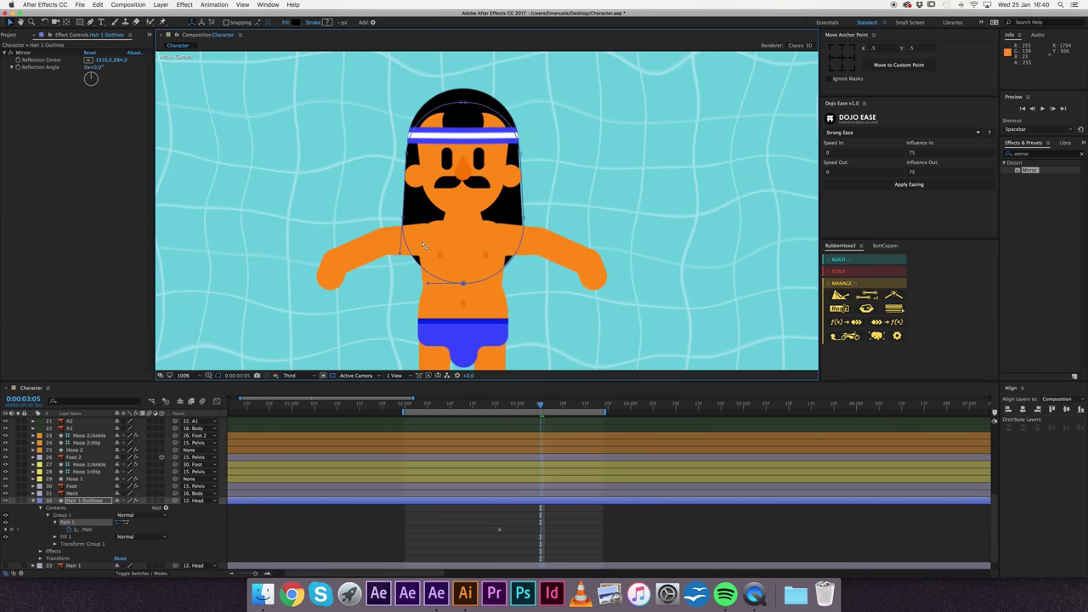
key("shift+Up")
key("shift+Up")
key("shift+Up")
key("shift+Down")
key("shift+Down")
key("shift+Up")
key("shift+Up")
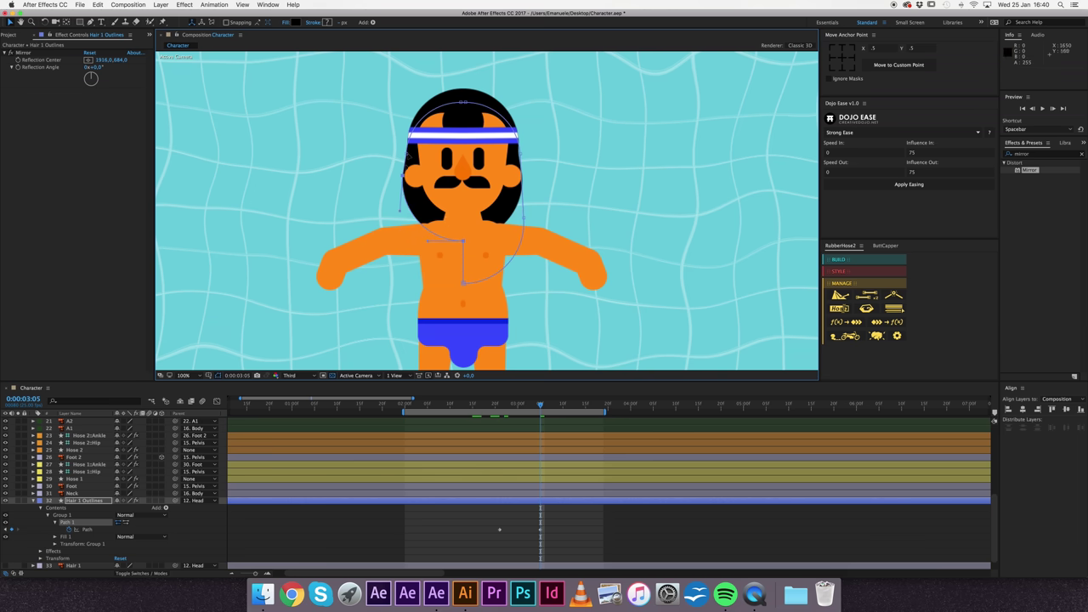
Step: Push the left hair vertex outward and raise and round the top of the hair
key("shift+Left")
key("shift+Left")
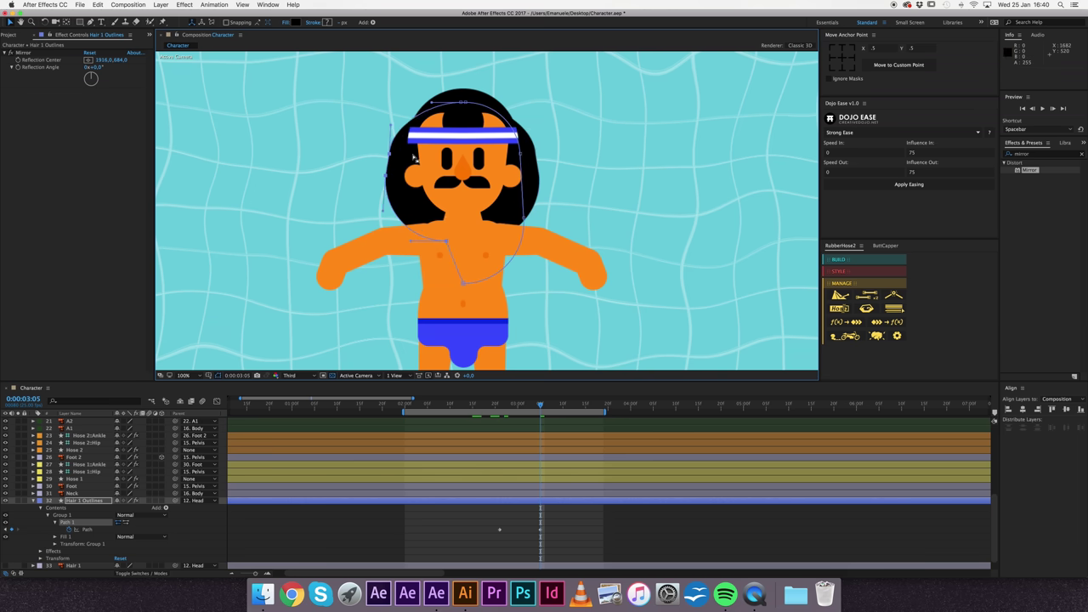
left_click_drag(463, 103, 460, 89)
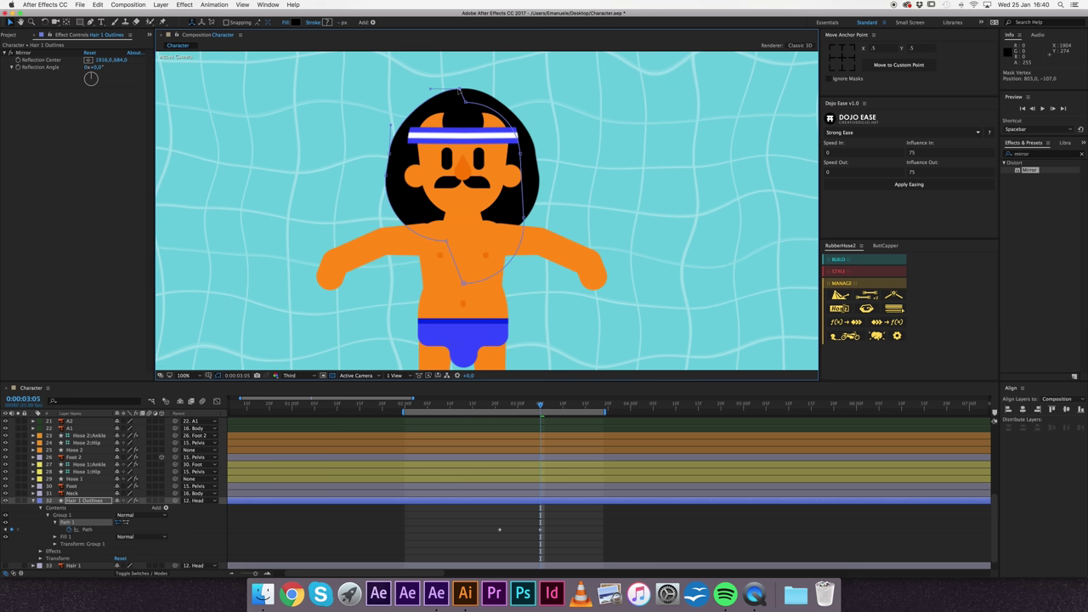
left_click_drag(426, 91, 421, 90)
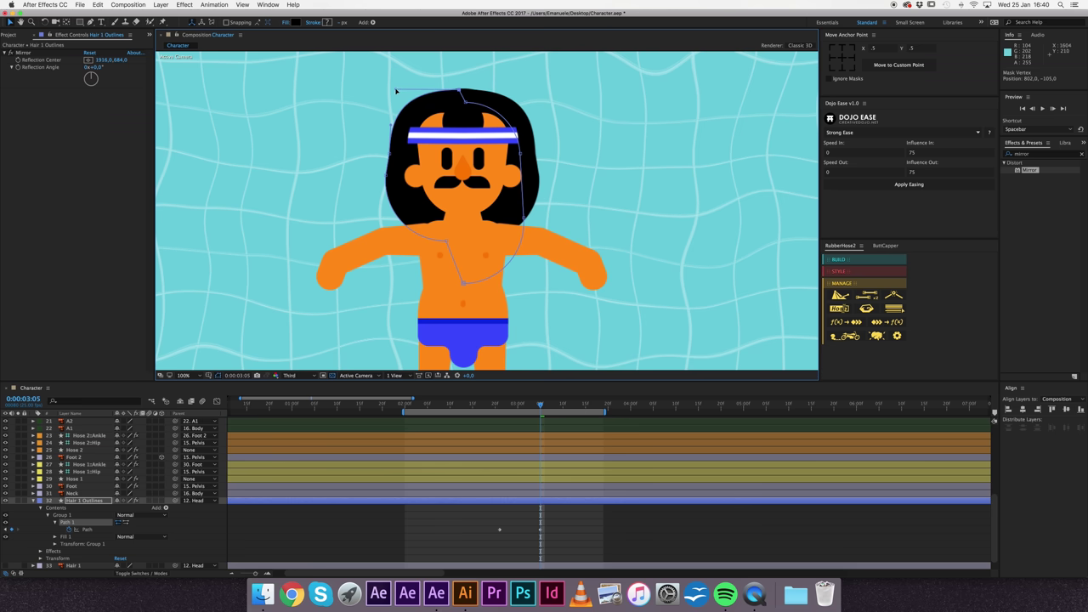
left_click_drag(414, 94, 417, 90)
left_click(198, 530)
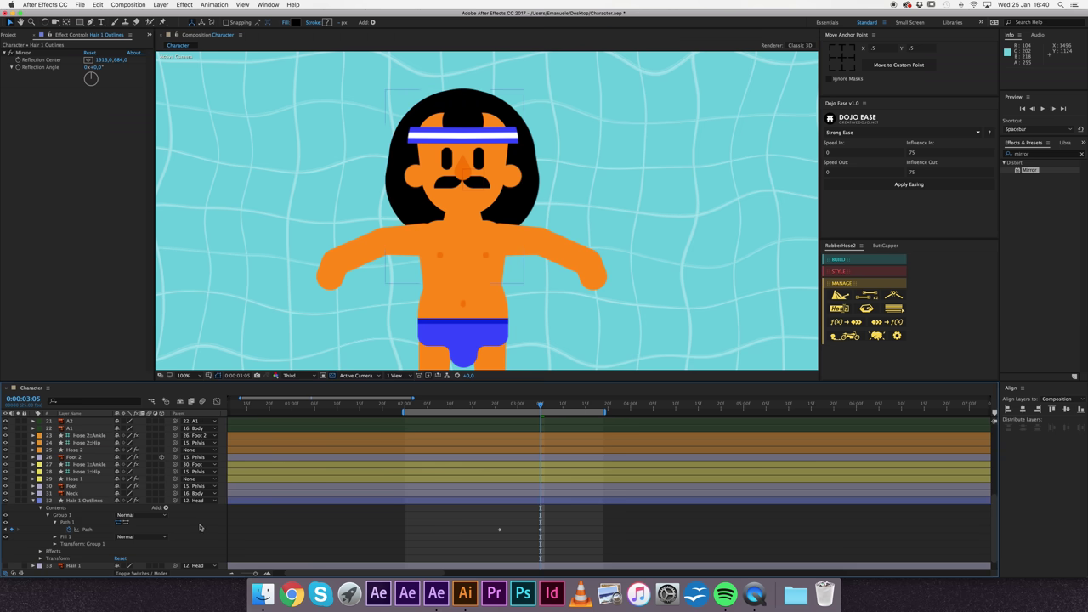
key("comma")
key("comma")
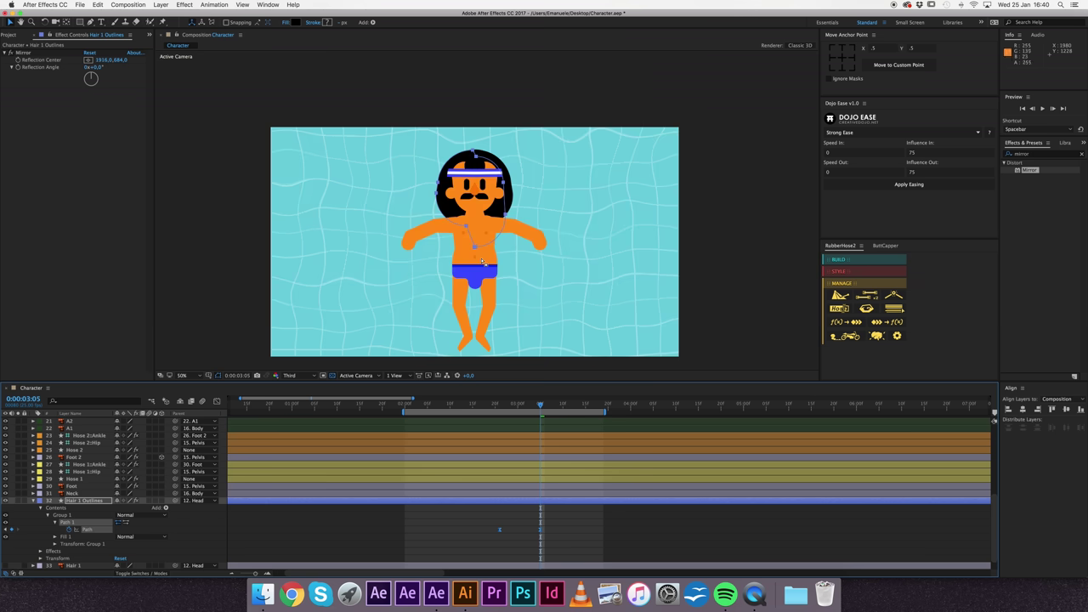
key("comma")
key("comma")
left_click(362, 284)
key("space")
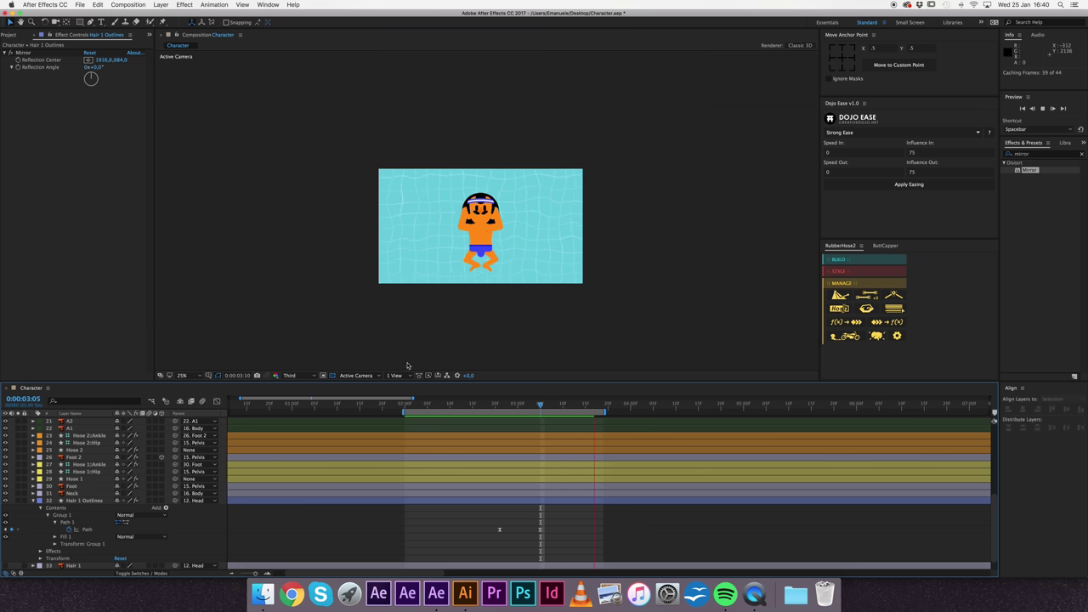
key("space")
left_click(571, 529)
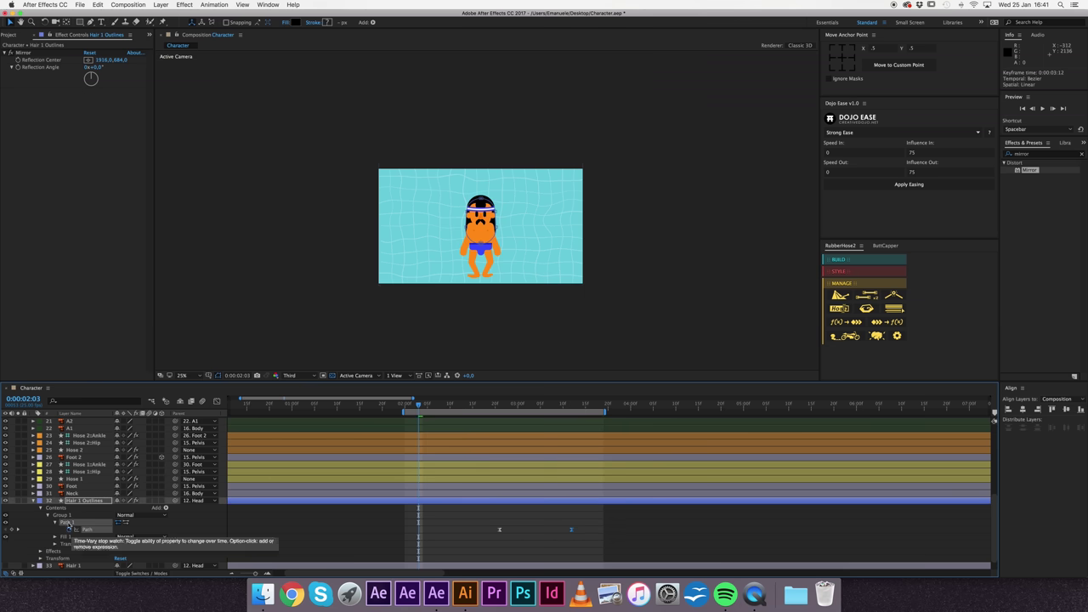
scroll(93, 481, "down", 2)
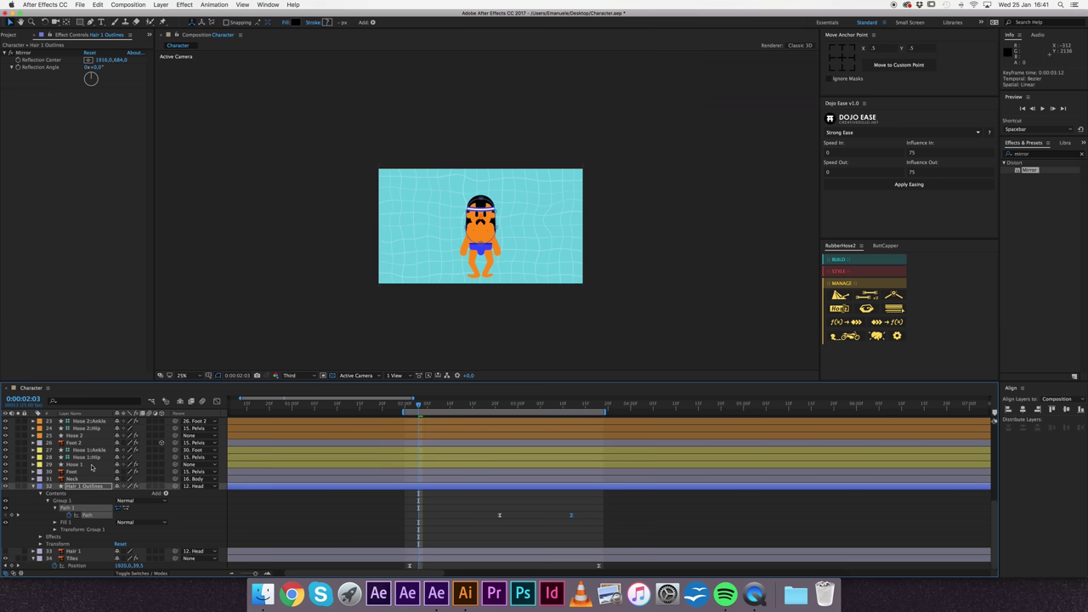
scroll(92, 467, "up", 1)
scroll(81, 451, "up", 2)
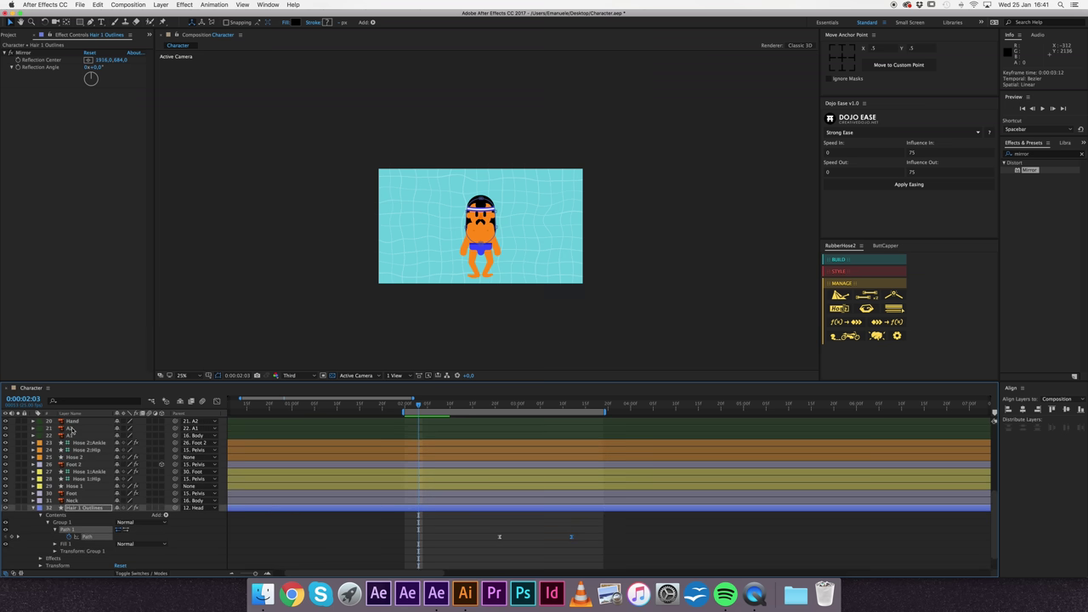
scroll(73, 432, "up", 3)
scroll(77, 436, "up", 2)
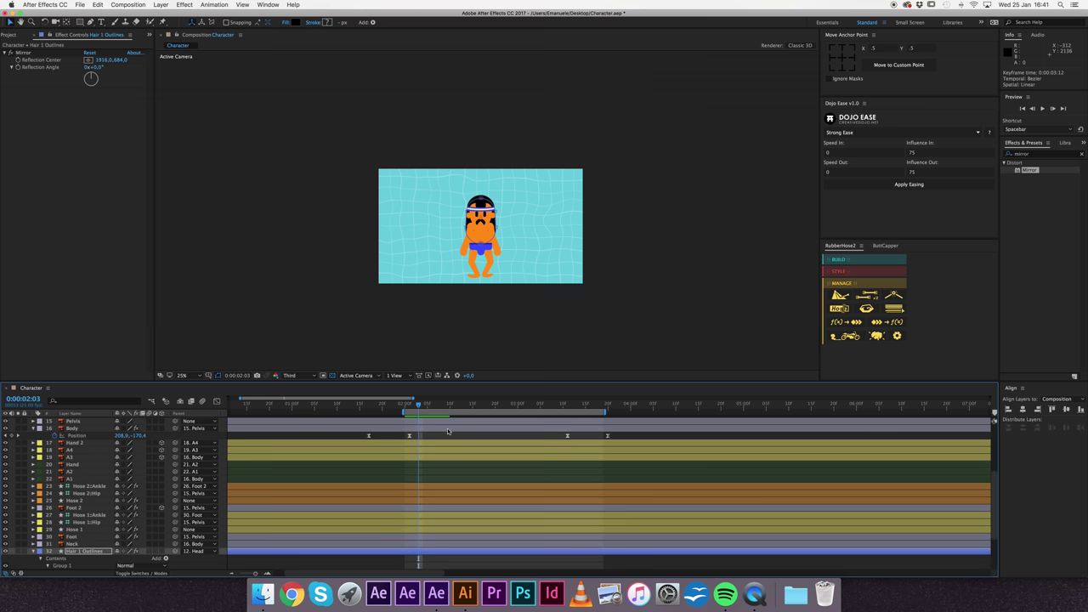
Step: Step the playhead from 0:00:03:11 to 0:00:03:08 and select the hair outline's Path
left_click(568, 406)
scroll(571, 510, "down", 2)
scroll(570, 524, "down", 3)
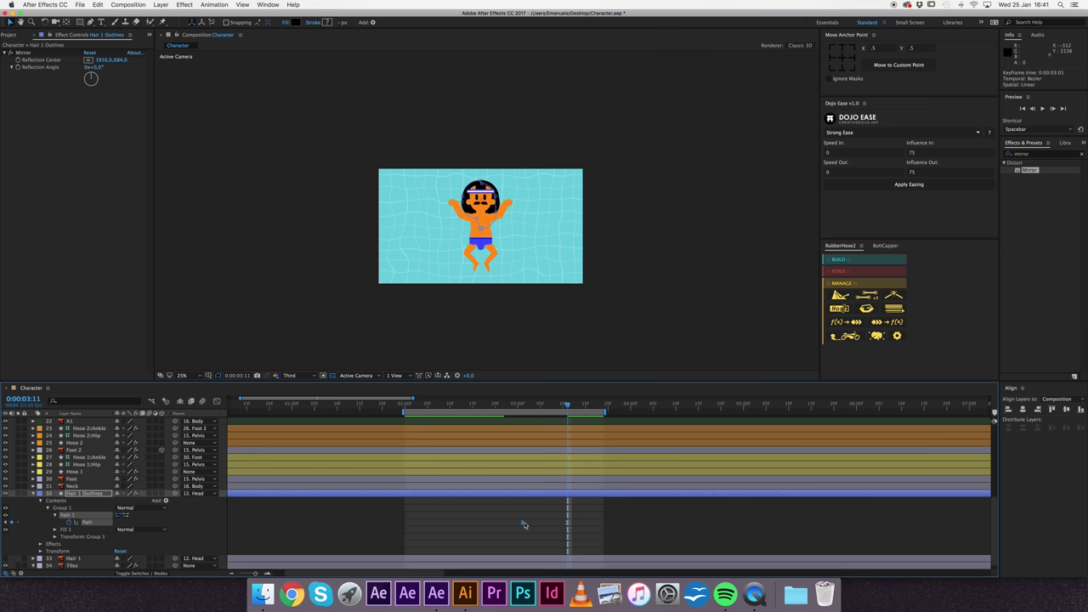
left_click(584, 515)
key("Page_Up")
key("Page_Up")
key("Page_Up")
key("Page_Up")
key("Page_Up")
key("Page_Up")
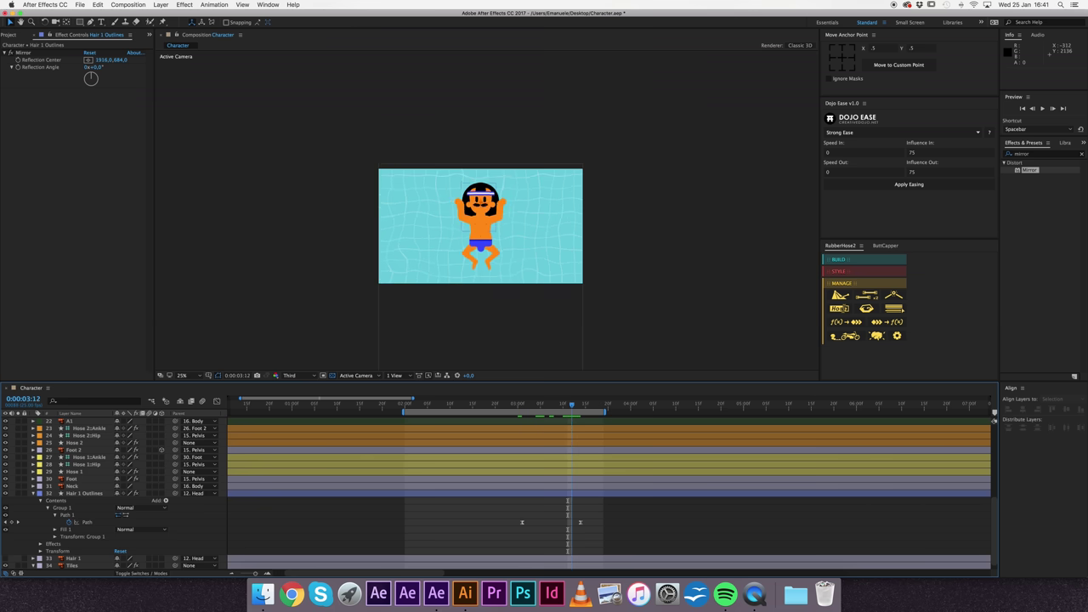
key("Page_Down")
key("Page_Down")
key("Page_Down")
key("Page_Down")
key("Page_Down")
key("Page_Down")
key("Page_Down")
left_click(524, 523)
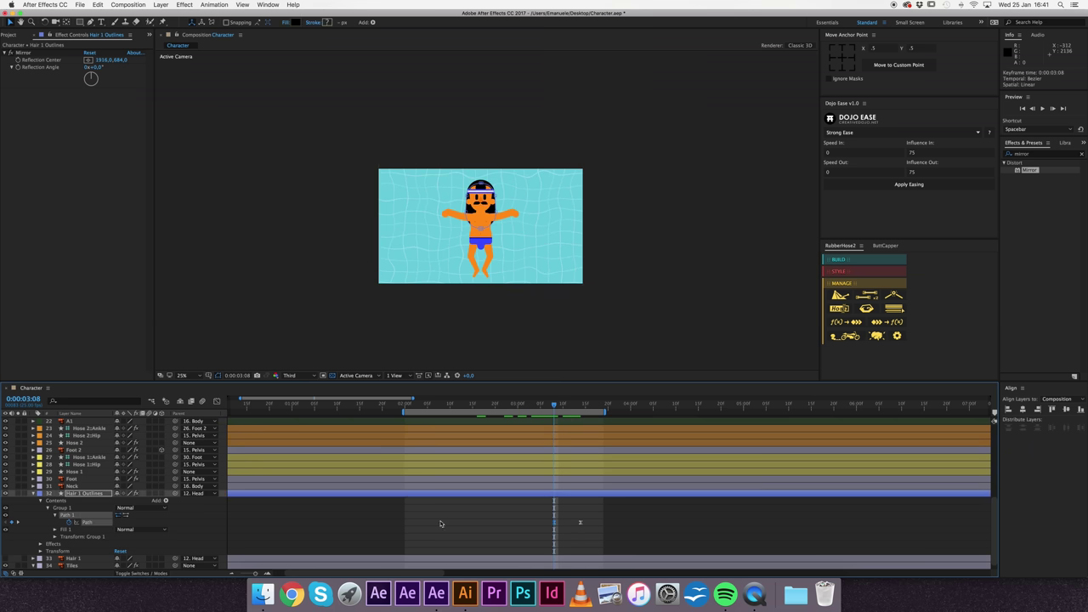
Step: Preview from the work-area start, then copy the hair path keyframe
left_click(212, 525)
key("space")
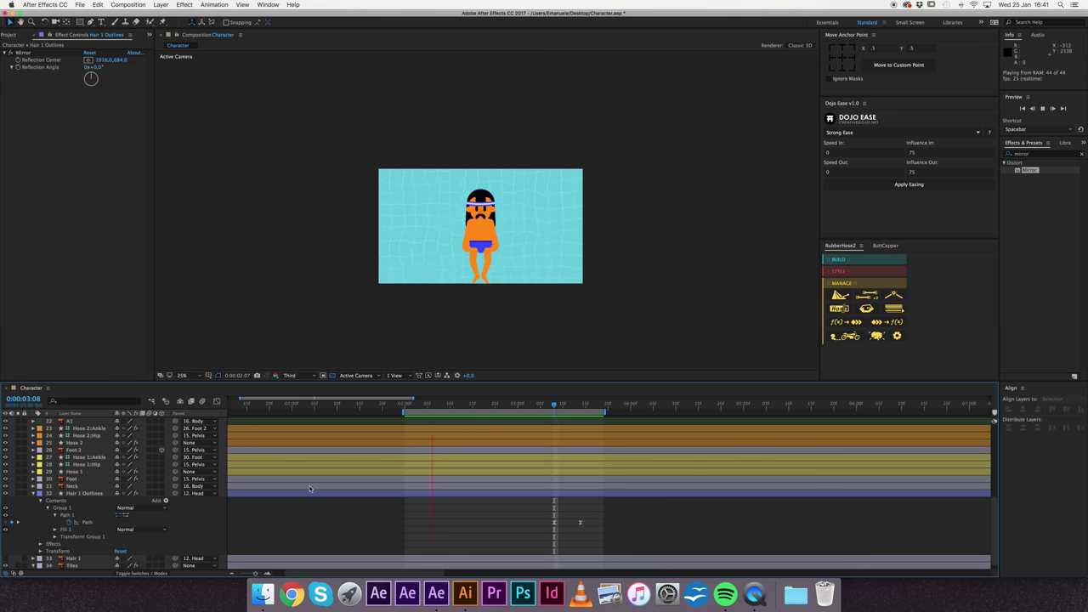
key("space")
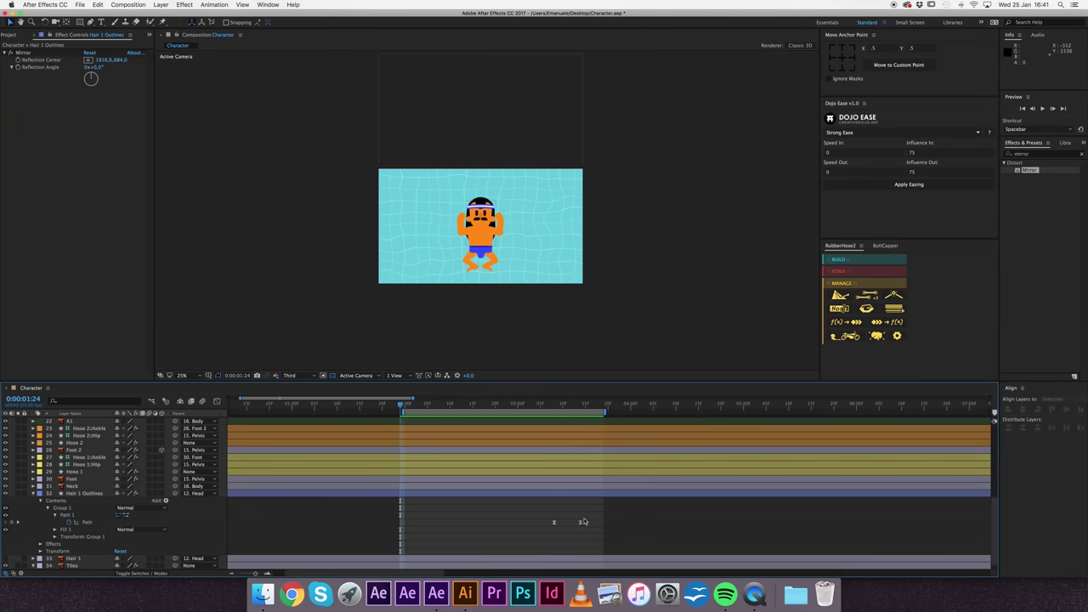
left_click(579, 522)
key("cmd+c")
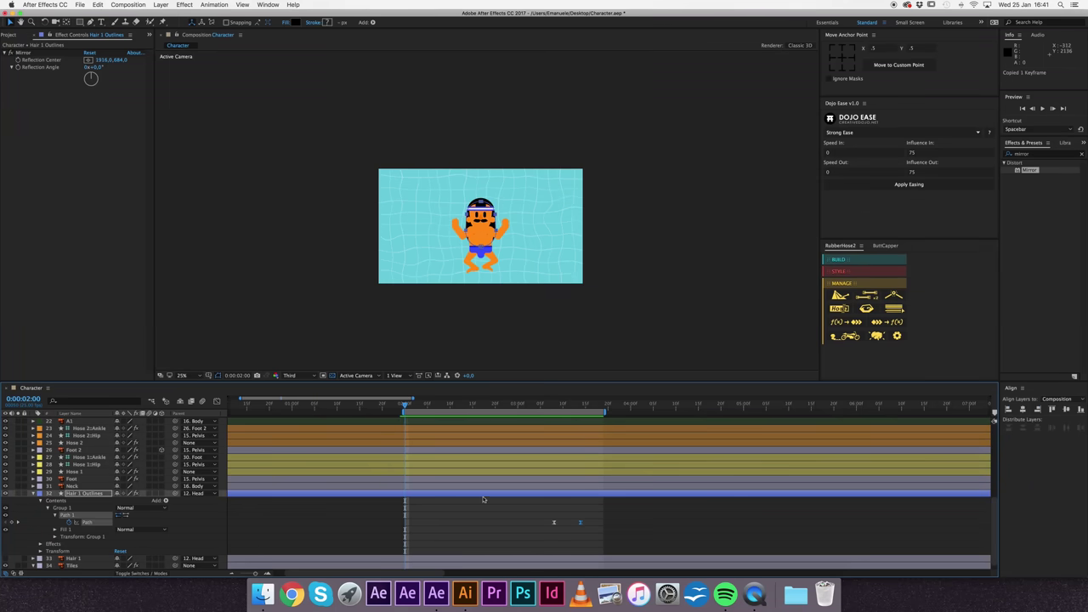
Step: Preview again, then paste the copied hair shape as a new keyframe at 0:00:02:13
left_click(498, 535)
key("space")
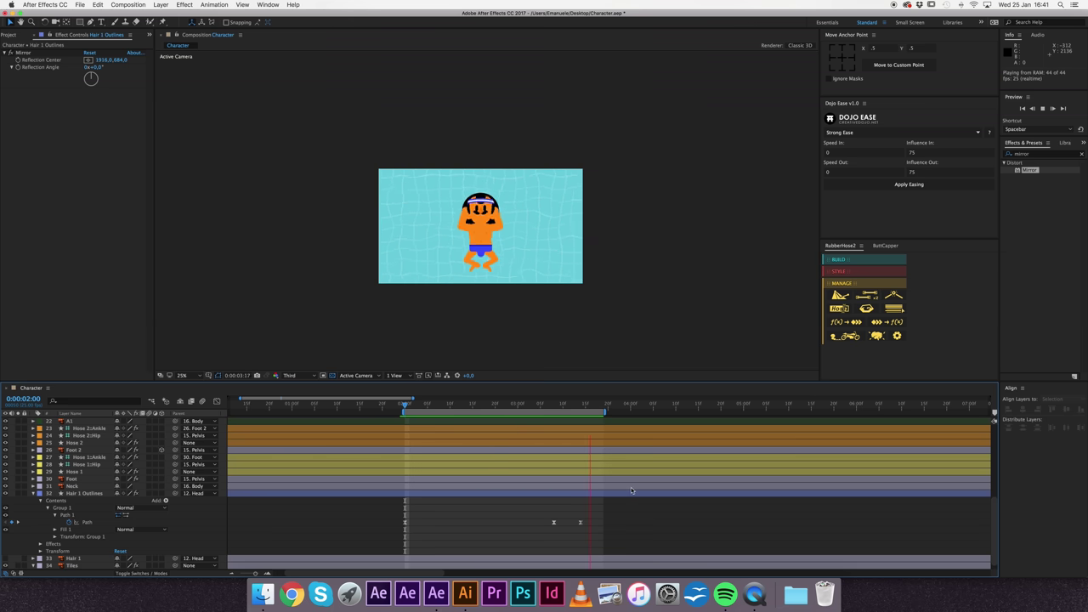
key("space")
key("space")
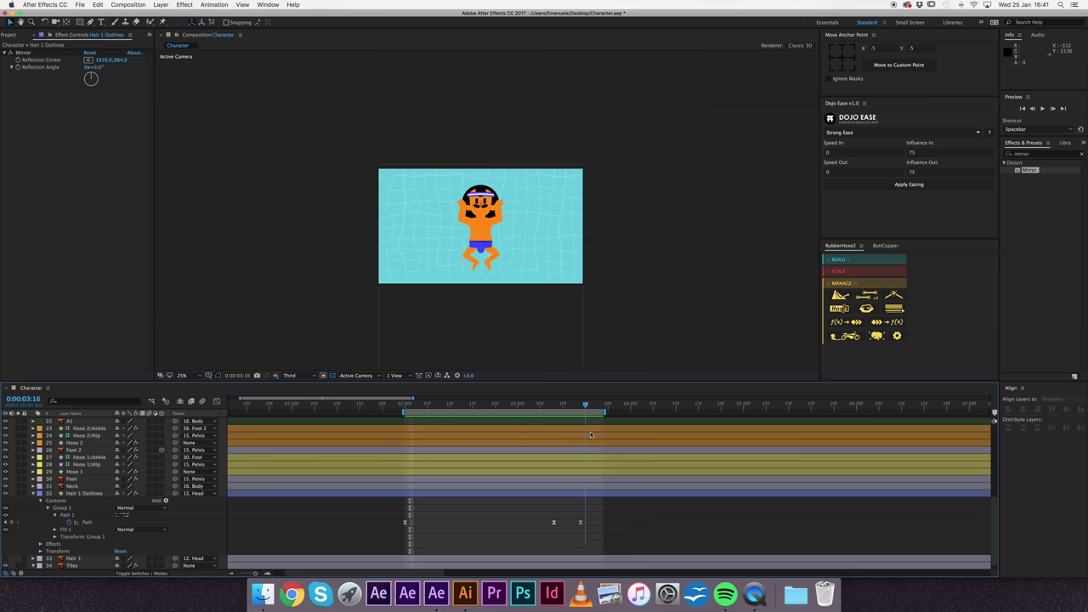
Step: Preview the result and select the hair shape keyframe at 0:00:03:14
key("space")
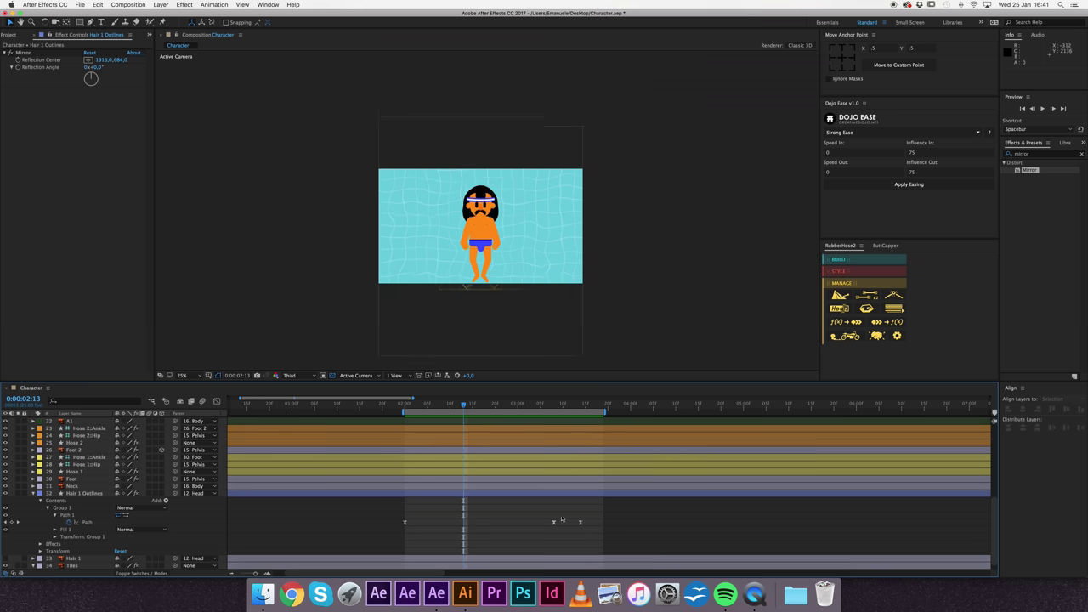
left_click(553, 522)
key("ctrl+c")
key("ctrl+v")
left_click(511, 516)
key("space")
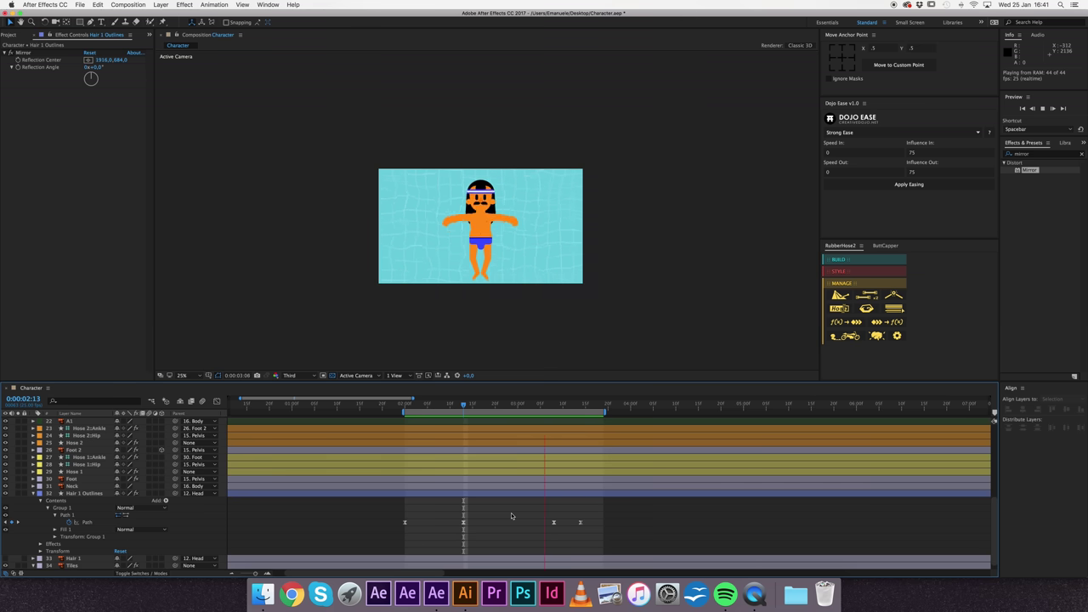
key("space")
left_click_drag(554, 405, 581, 405)
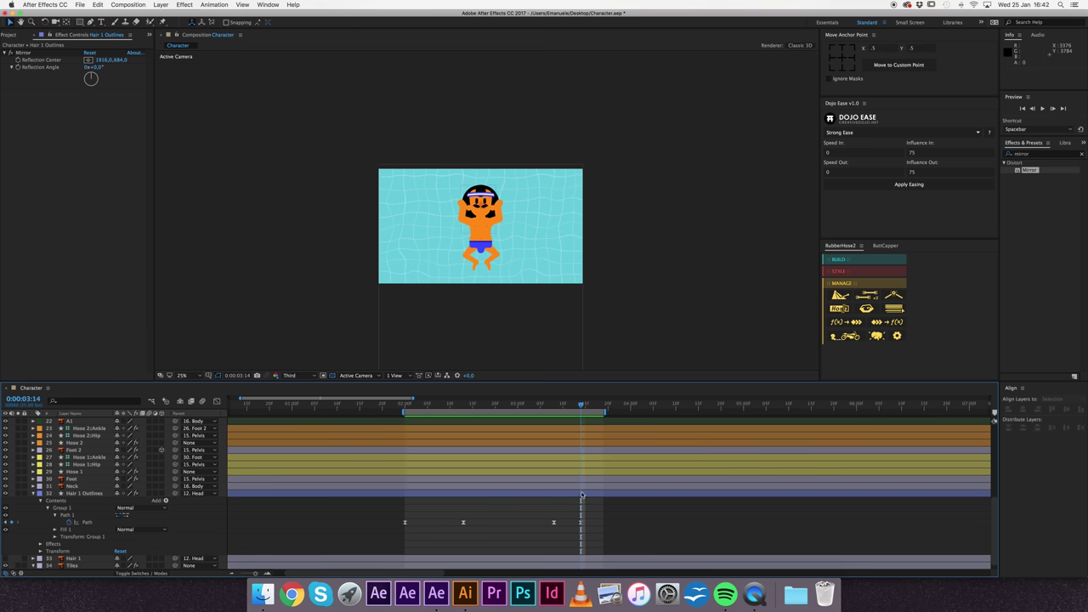
left_click(581, 522)
Step: At 0:00:03:14, shift the hair outline slightly left and reshape its top
key("slash")
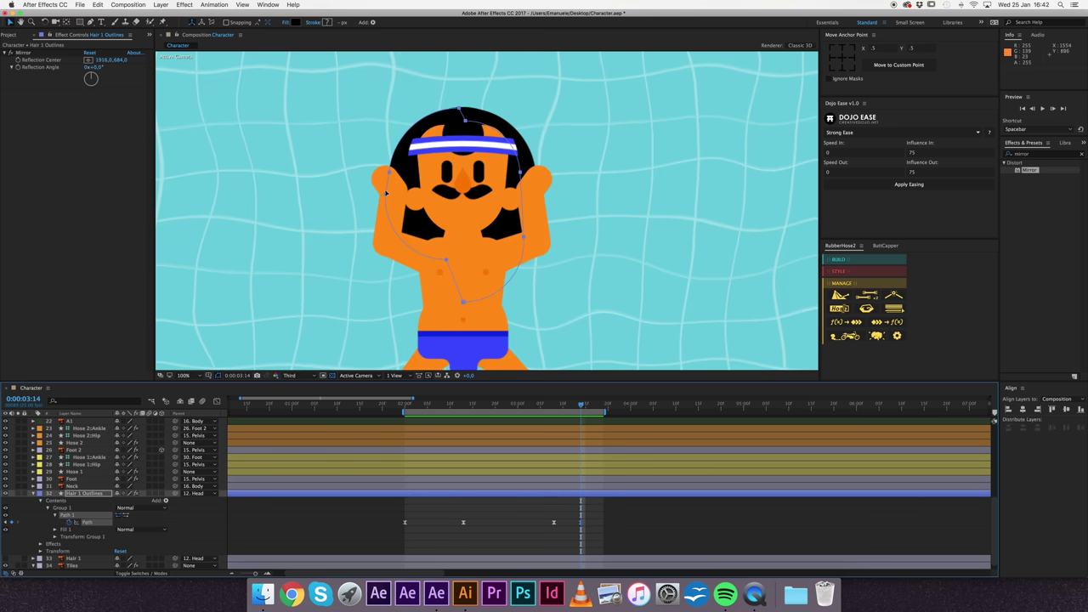
left_click(386, 194, "alt")
left_click_drag(390, 176, 382, 176)
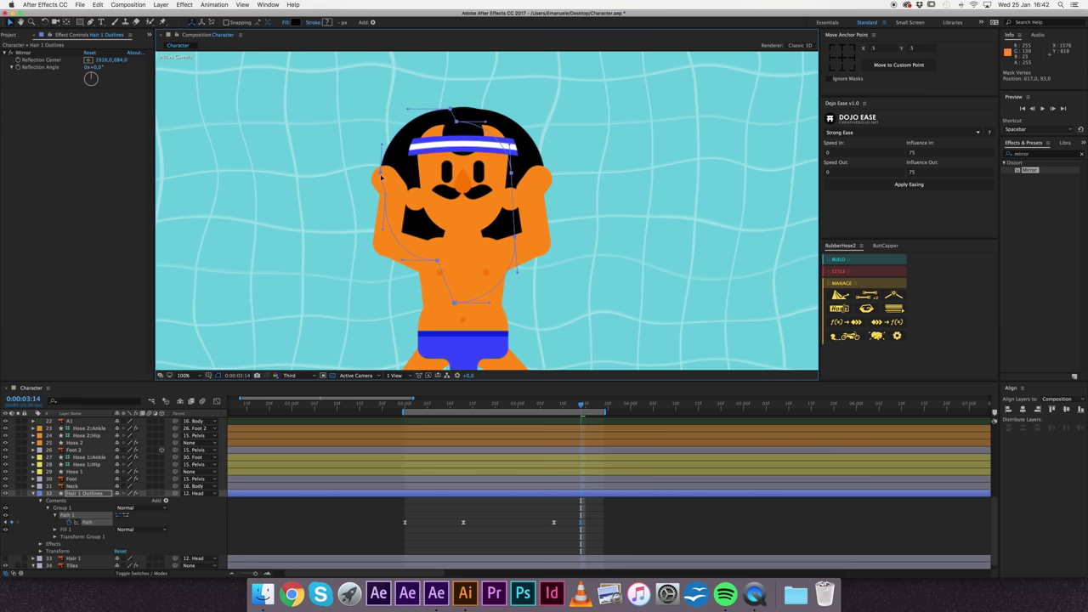
mouse_move(438, 128)
left_mouse_down()
mouse_move(454, 110)
mouse_move(412, 101)
left_mouse_up()
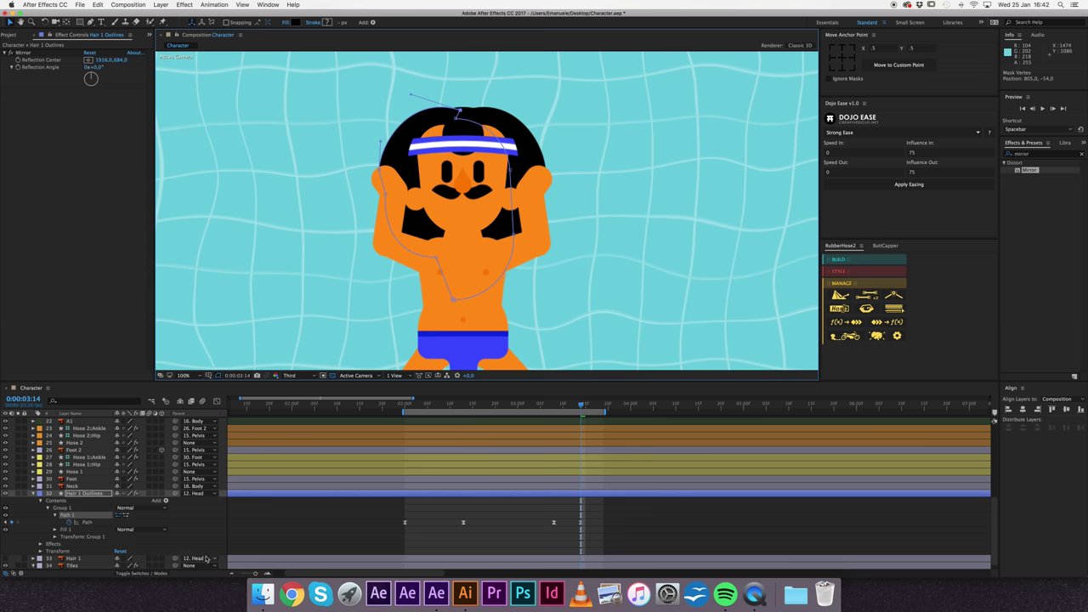
left_click(357, 255)
Step: Drag the later in-between hair keyframe earlier and preview the swim from 0:00:02:00
scroll(357, 254, "down", 4)
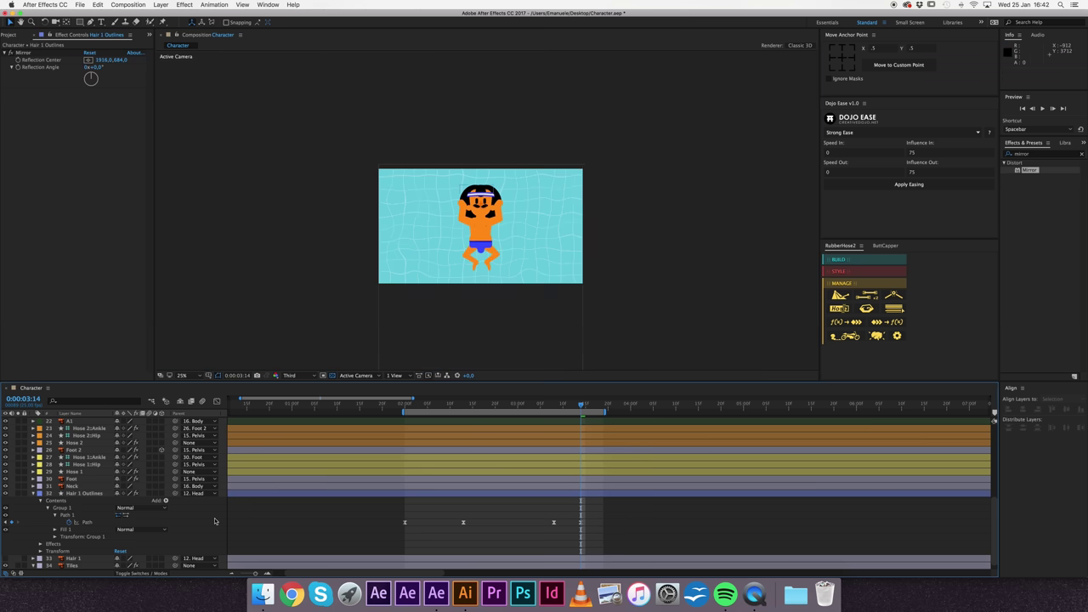
key("space")
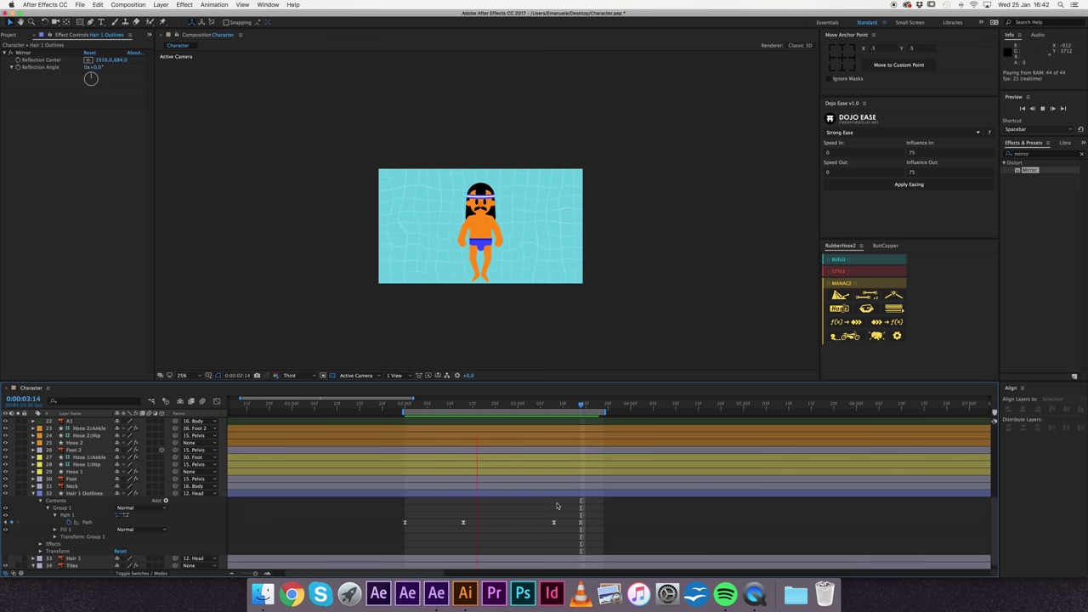
key("space")
left_click(504, 521)
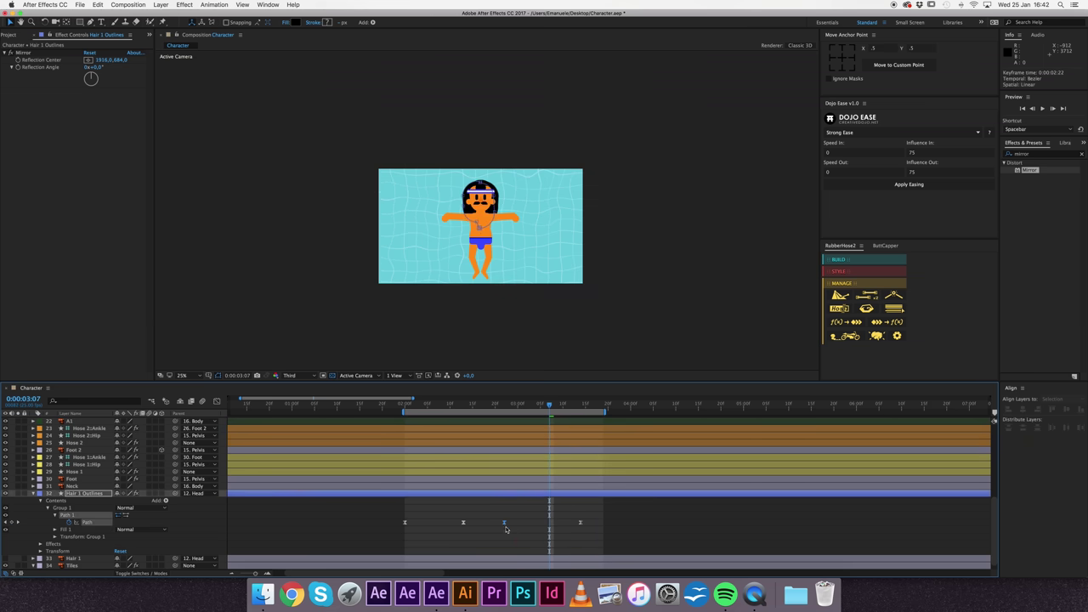
left_click_drag(570, 521, 599, 534)
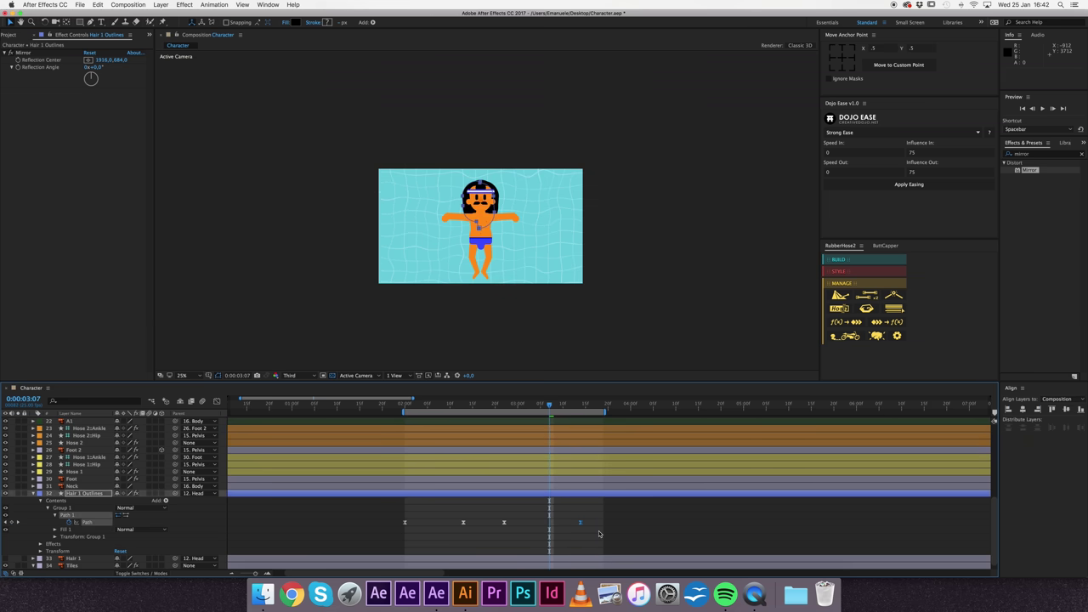
left_click(405, 405)
left_click(206, 516)
key("space")
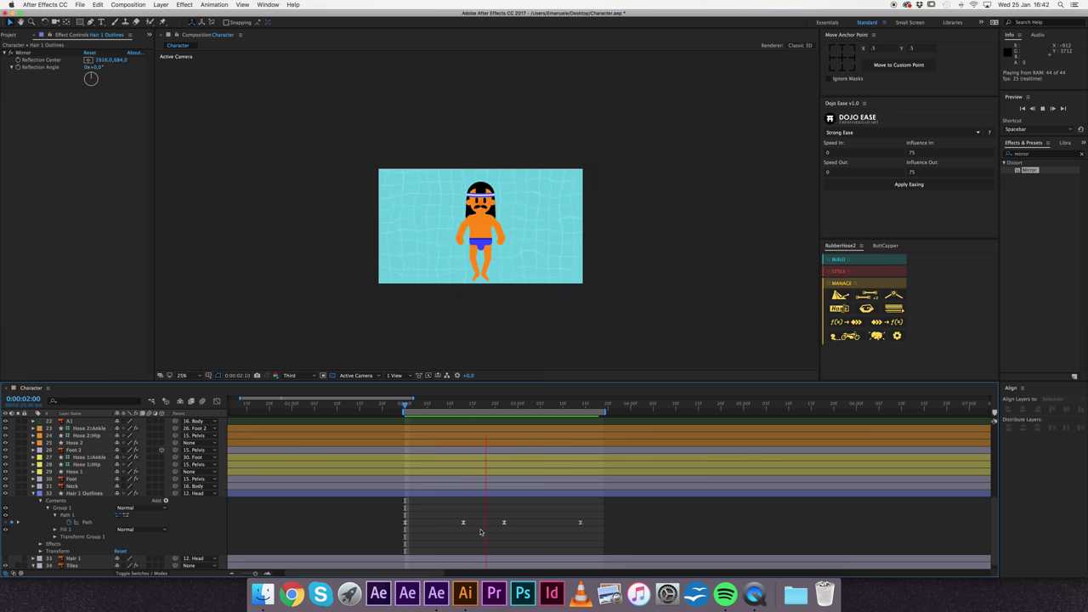
key("space")
Step: Refine the 0:00:03:14 hair shape: adjust the top curve and pull the lower-left point down
left_click_drag(569, 408, 582, 407)
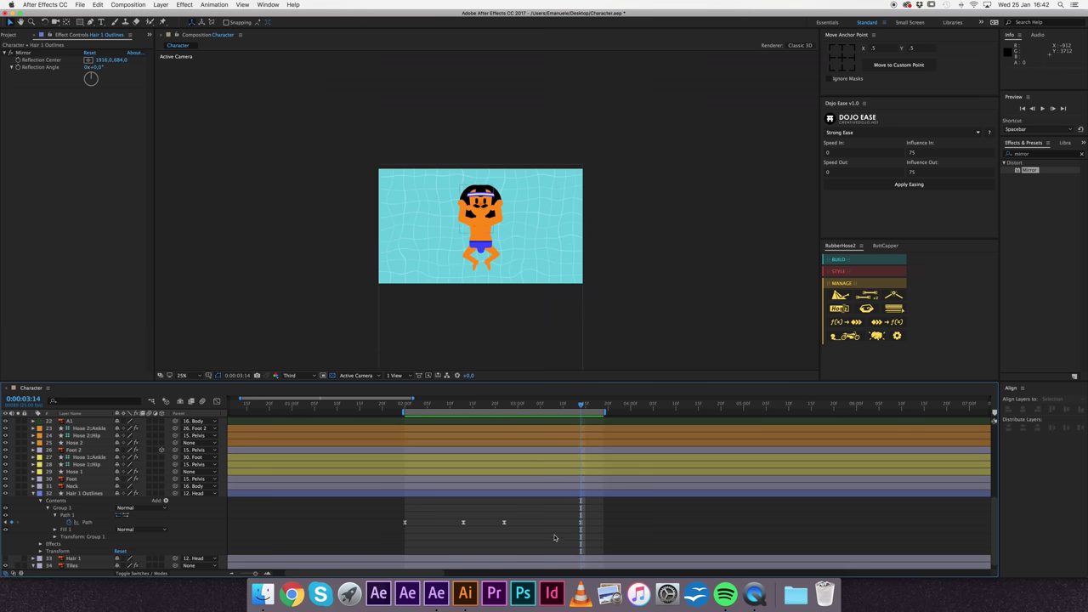
left_click(579, 522)
key("/")
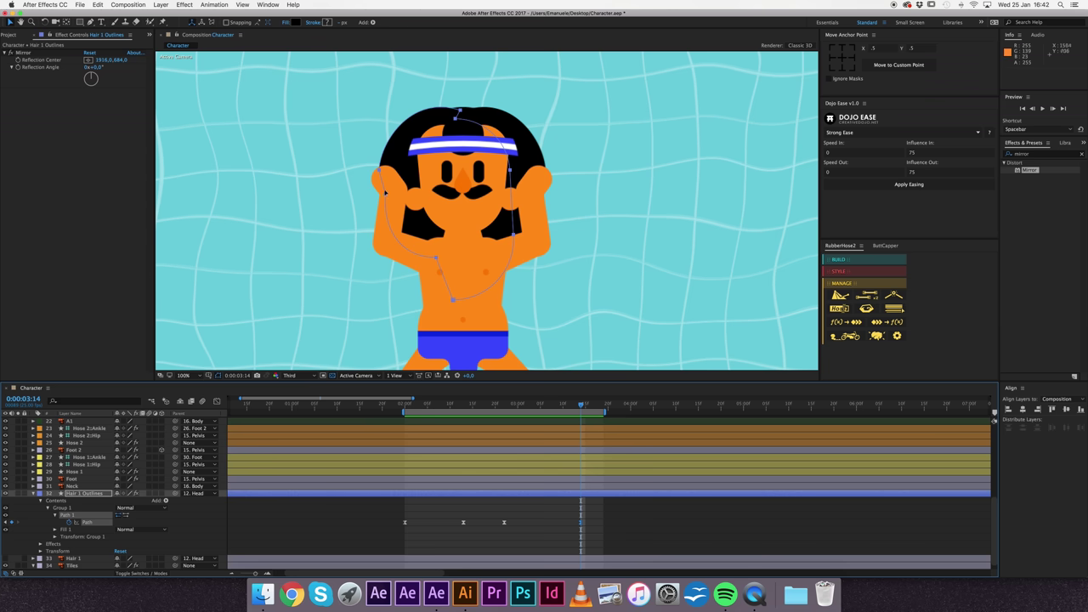
left_click_drag(380, 171, 390, 174)
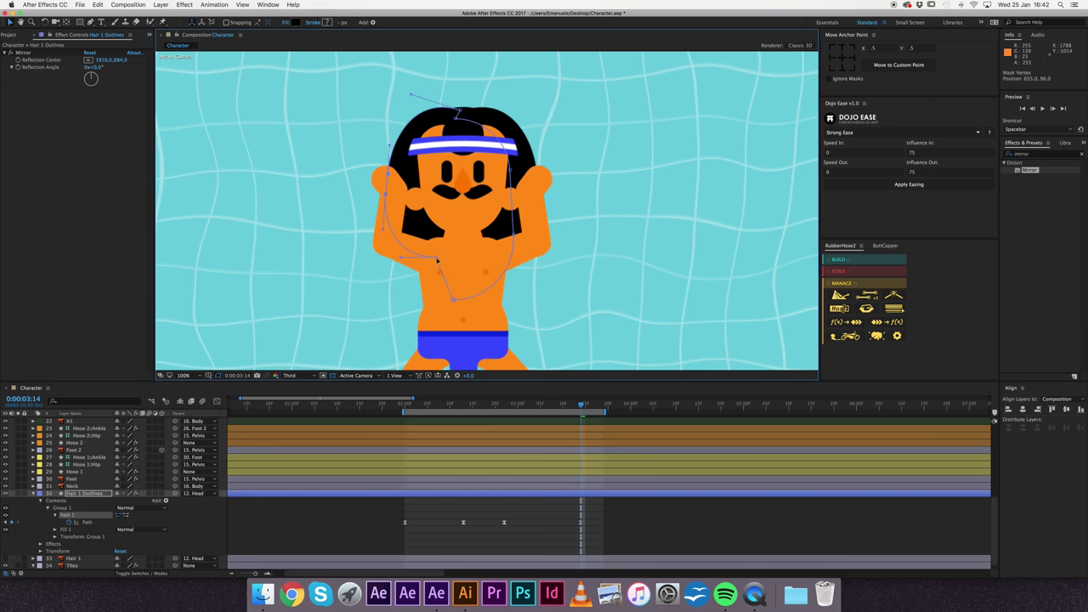
left_click_drag(436, 259, 433, 278)
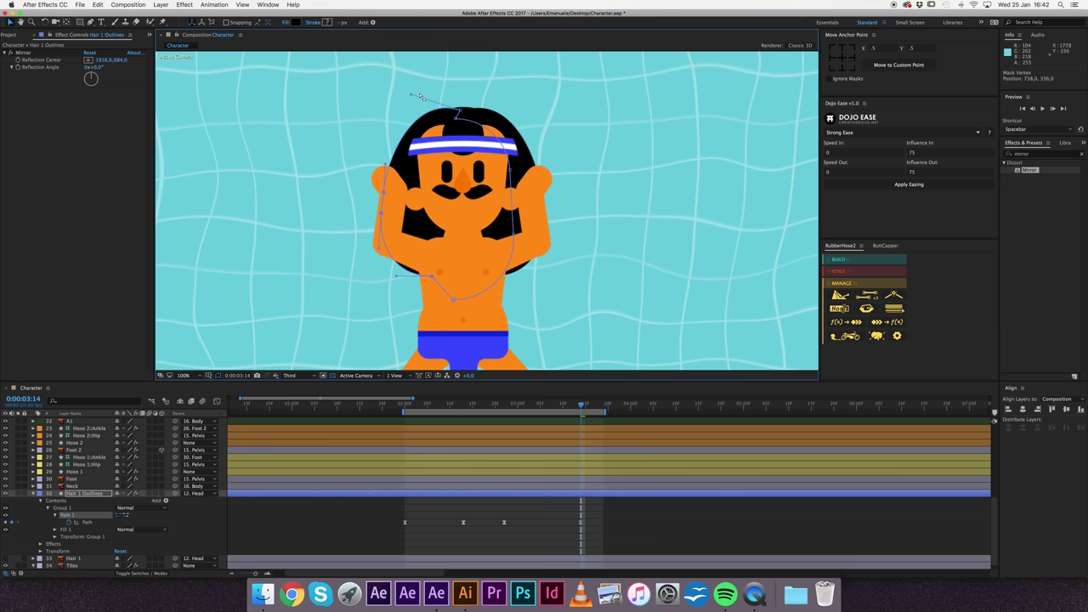
left_click_drag(410, 106, 412, 111)
Step: Copy the 0:00:03:14 hair keyframe and move the early in-between keyframe earlier
left_click_drag(543, 512, 607, 551)
key("ctrl+c")
left_click(406, 409)
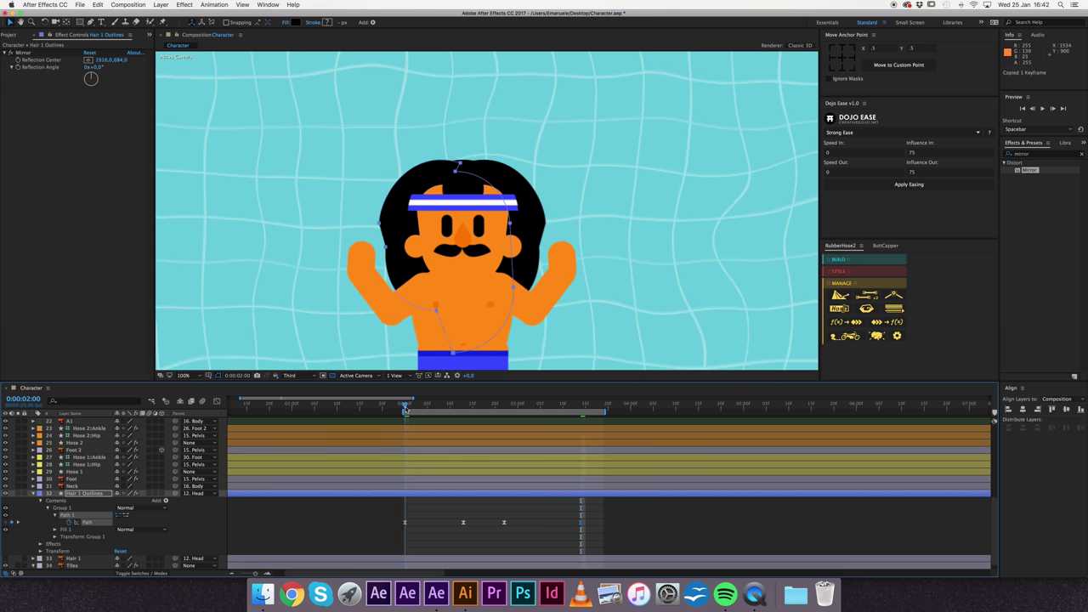
left_click_drag(463, 522, 436, 522)
scroll(510, 207, "down", 4)
Step: Preview the swim and shift the first hair in-between Path keyframe slightly earlier
key("space")
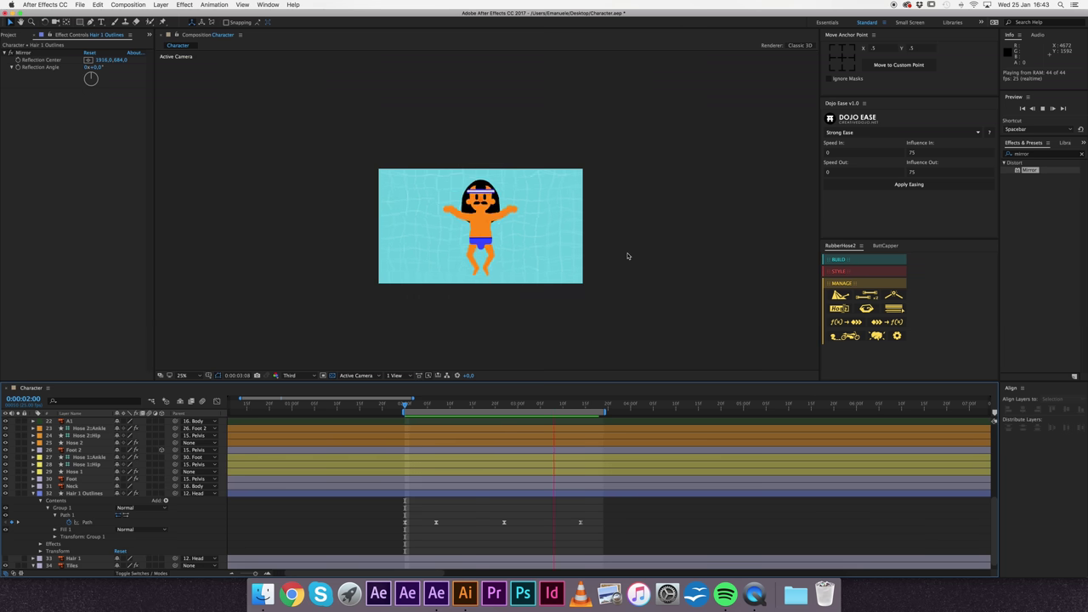
key("space")
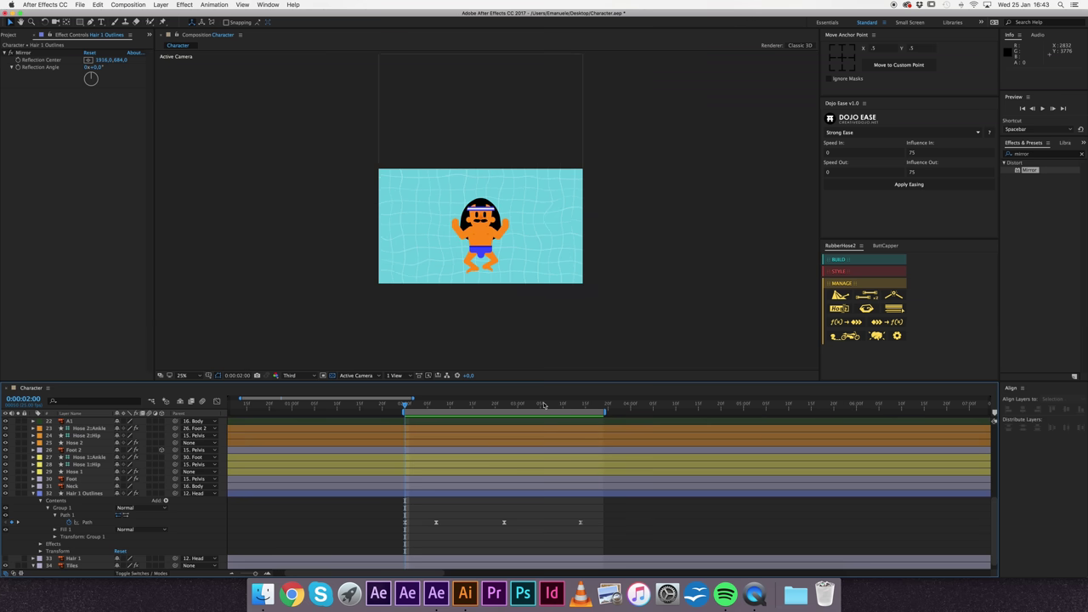
mouse_move(558, 410)
left_mouse_down()
mouse_move(420, 429)
mouse_move(483, 435)
mouse_move(436, 519)
mouse_move(418, 527)
left_mouse_up()
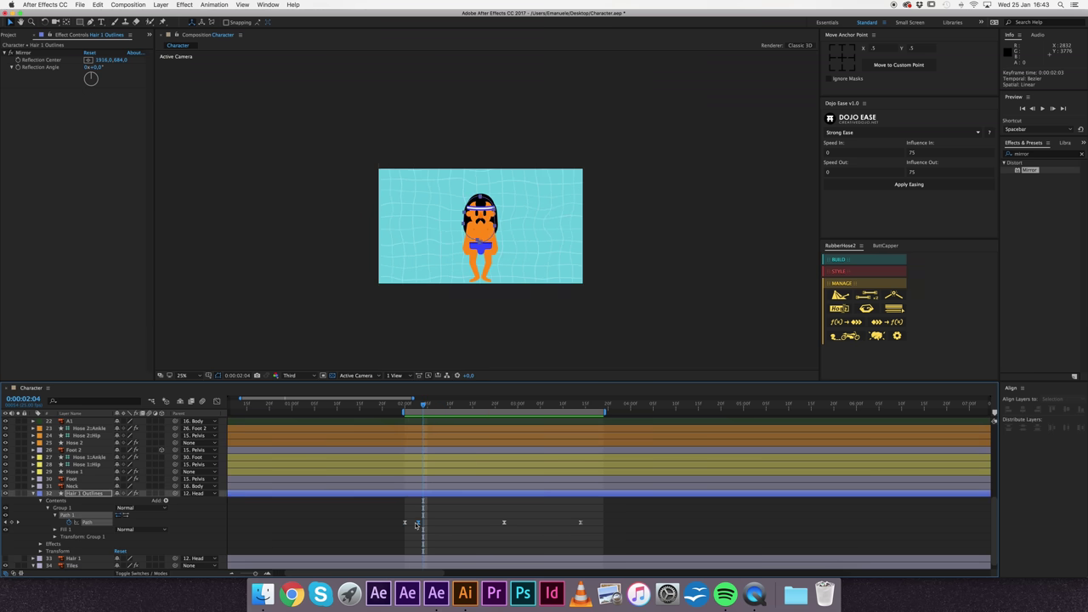
left_click(203, 515)
key("space")
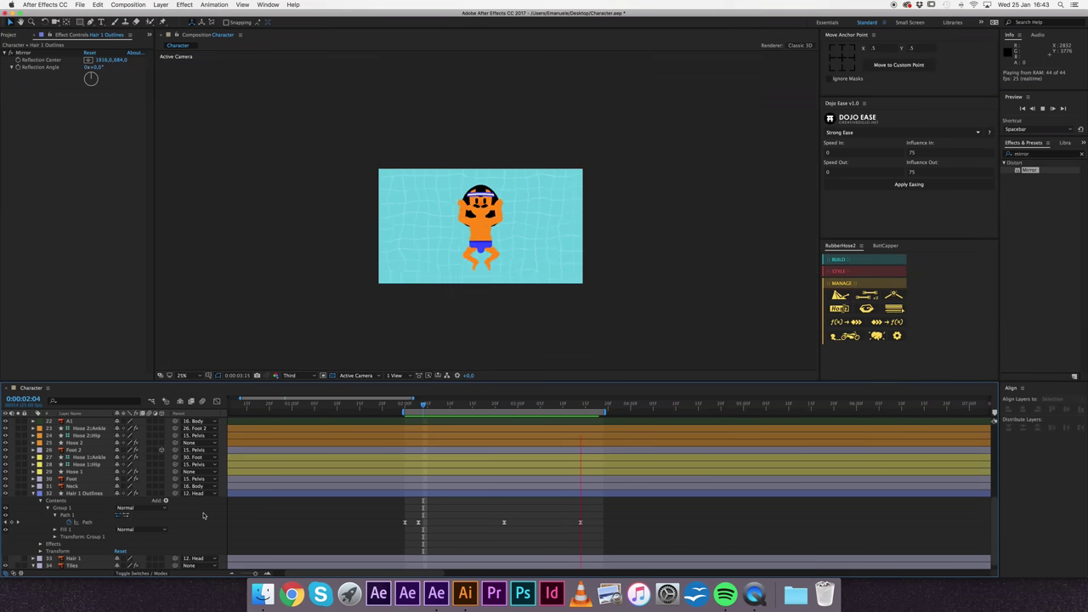
key("space")
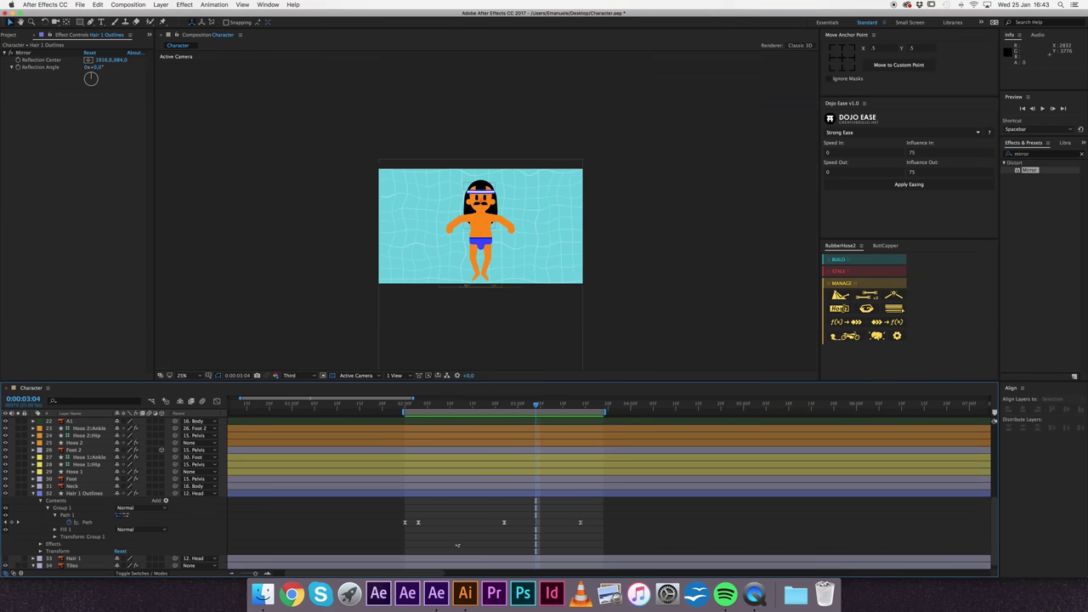
Step: Move the second hair in-between Path keyframe a few frames earlier and preview the result
left_click_drag(504, 524, 485, 524)
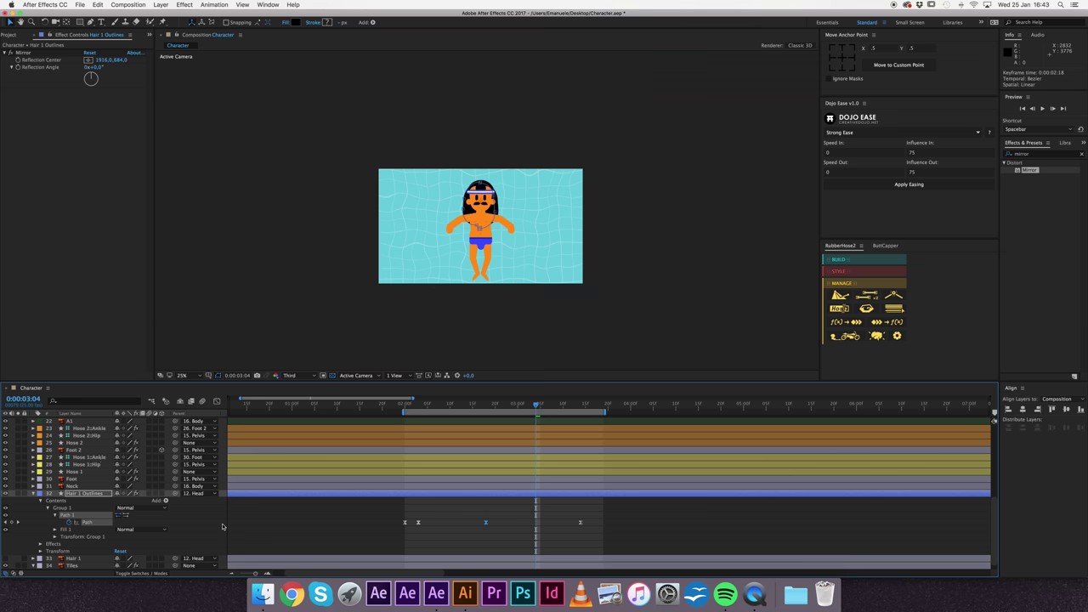
key("space")
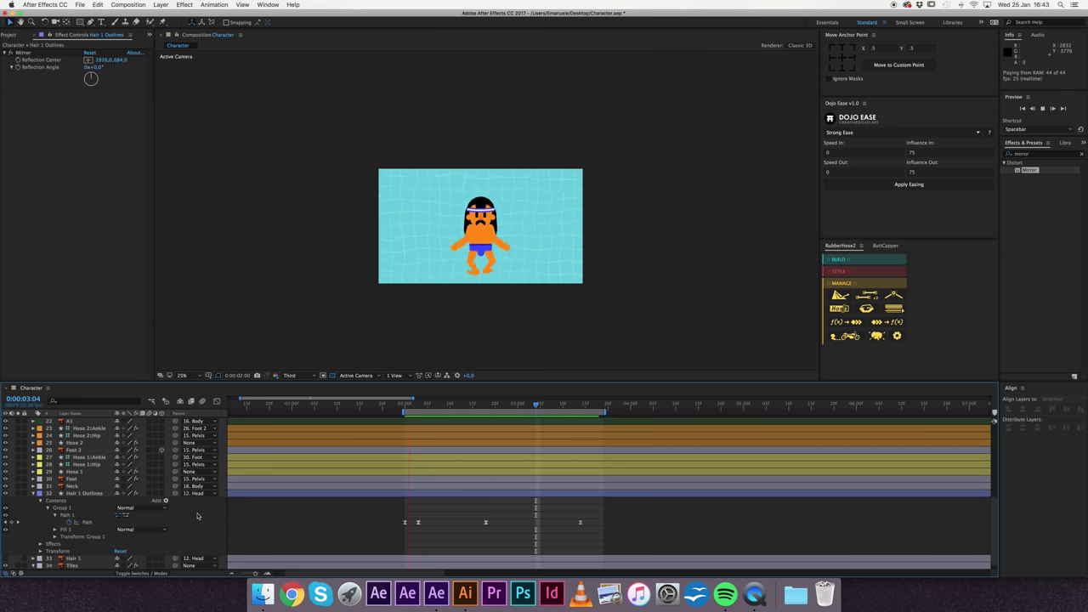
key("space")
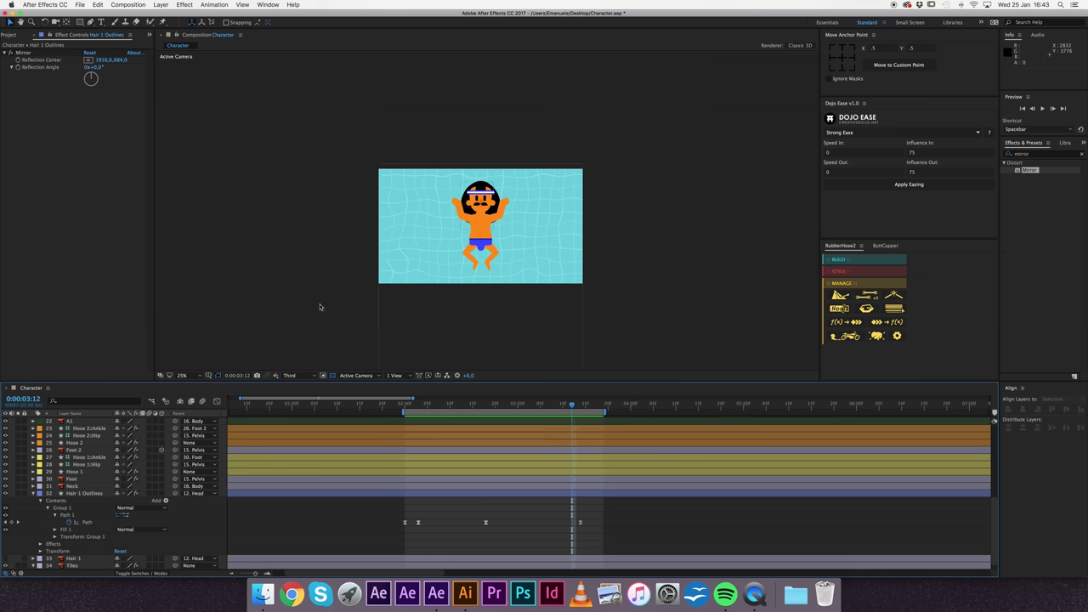
key("period")
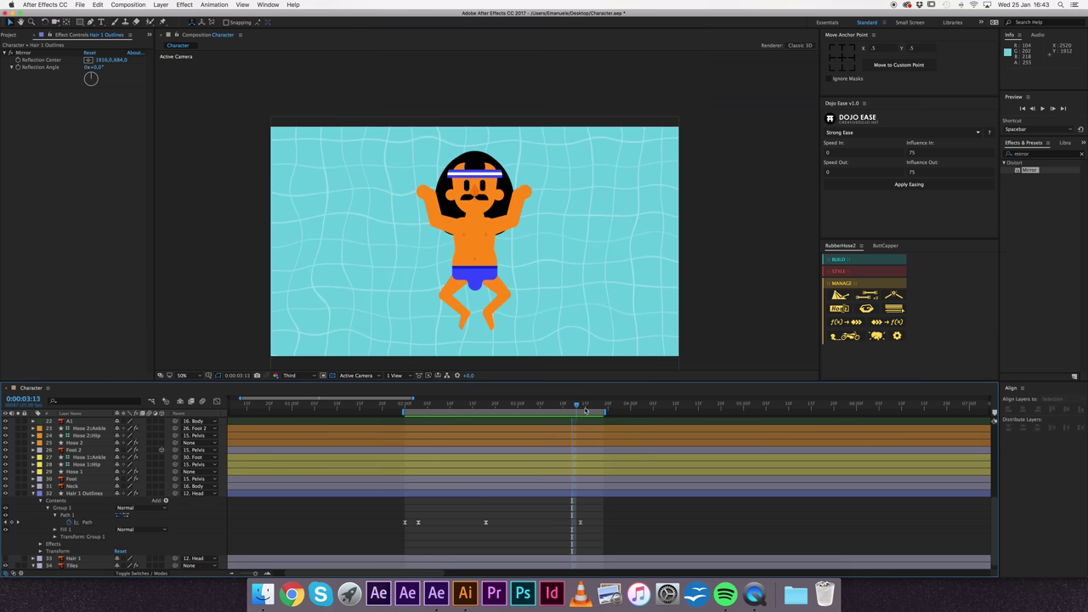
Step: Align the selected hair keyframes to 0:00:03:19 and paste the hair shape there
left_click_drag(585, 409, 589, 409)
key("alt+Right")
key("alt+Right")
key("alt+Right")
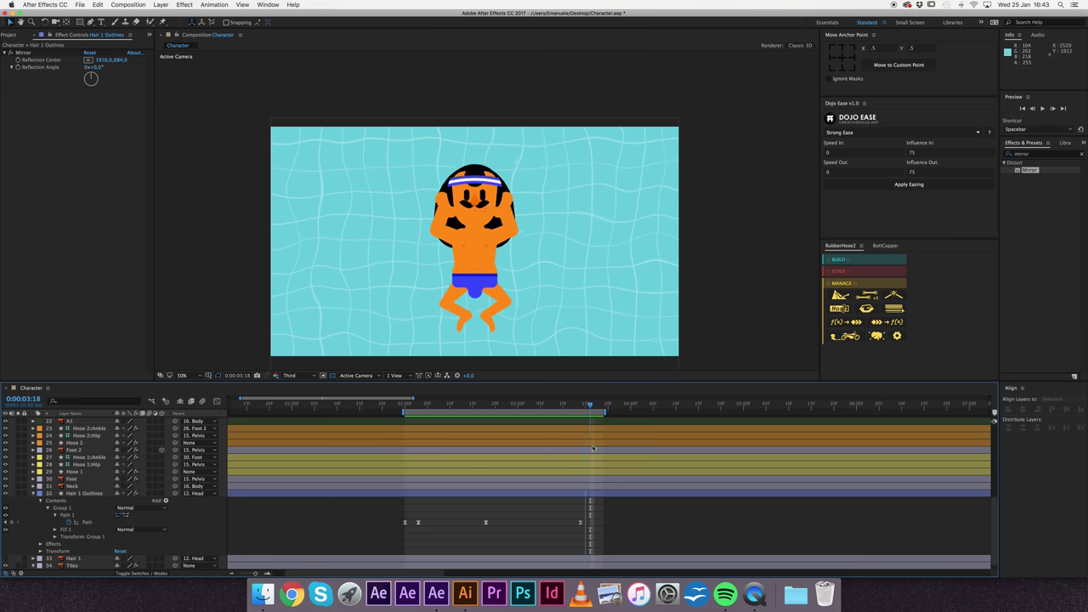
key("Page_Down")
key("alt+Right")
key("alt+Right")
key("alt+Right")
key("super+v")
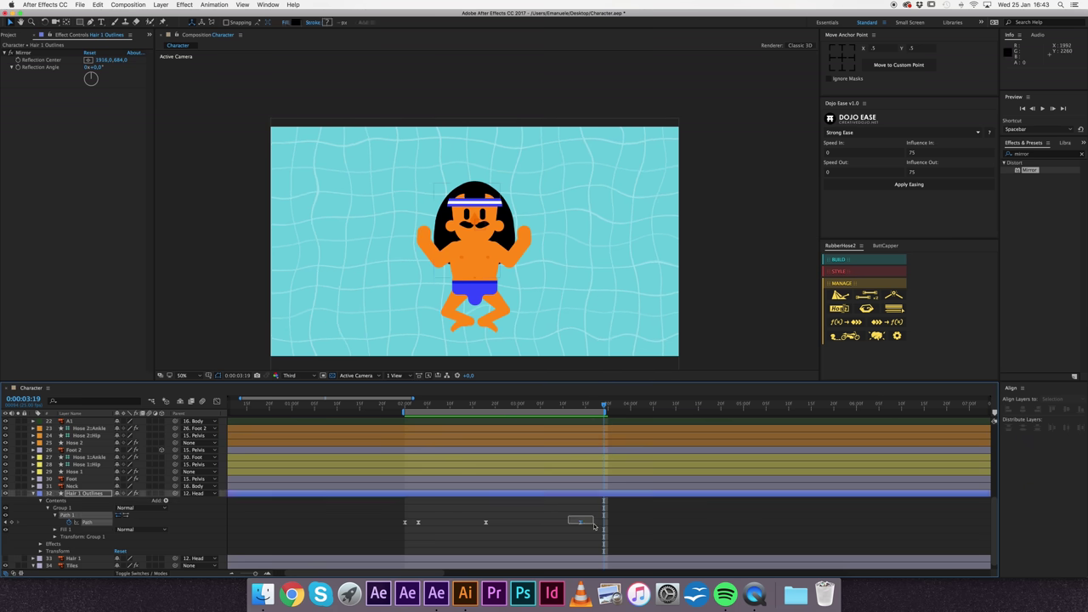
Step: Reshape the 0:00:03:19 hair into a wide, bushy outline, reworking a point's handles with Convert Vertex
key("period")
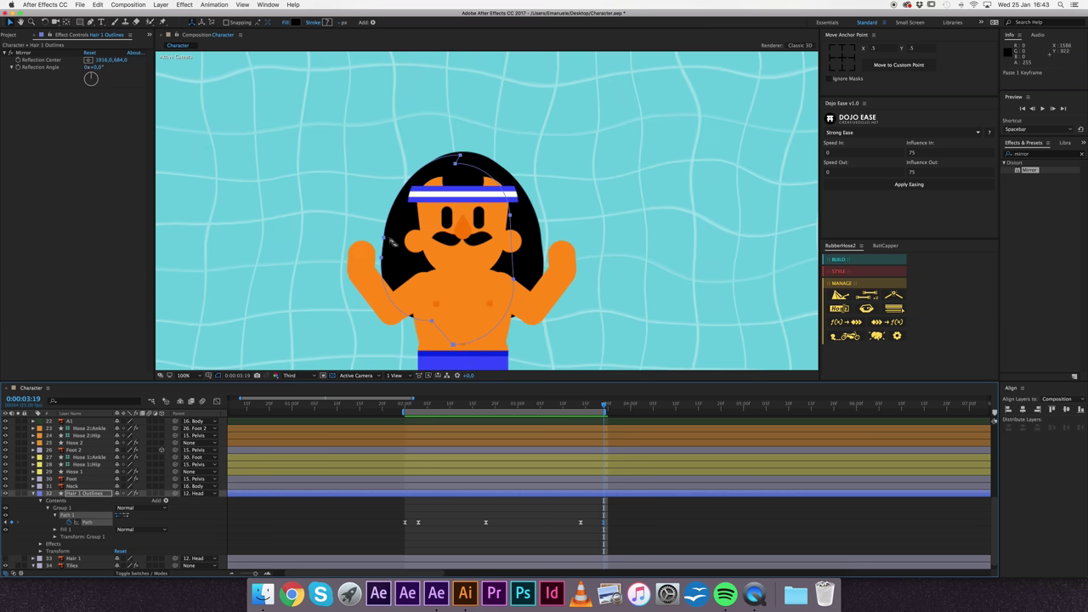
left_click_drag(382, 200, 388, 156)
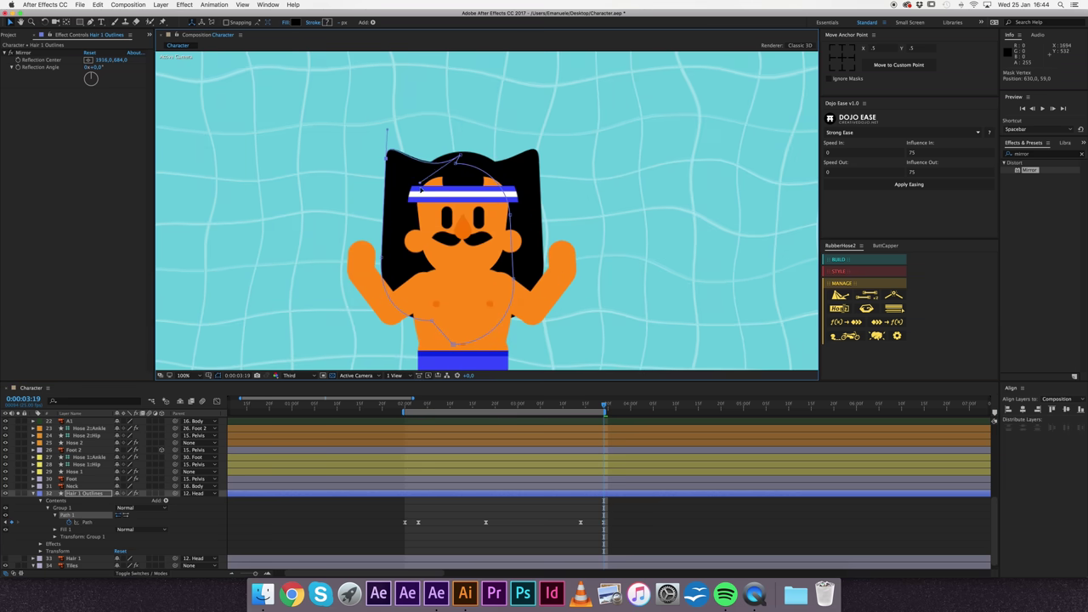
mouse_move(382, 260)
left_mouse_down()
mouse_move(387, 157)
mouse_move(404, 102)
left_mouse_up()
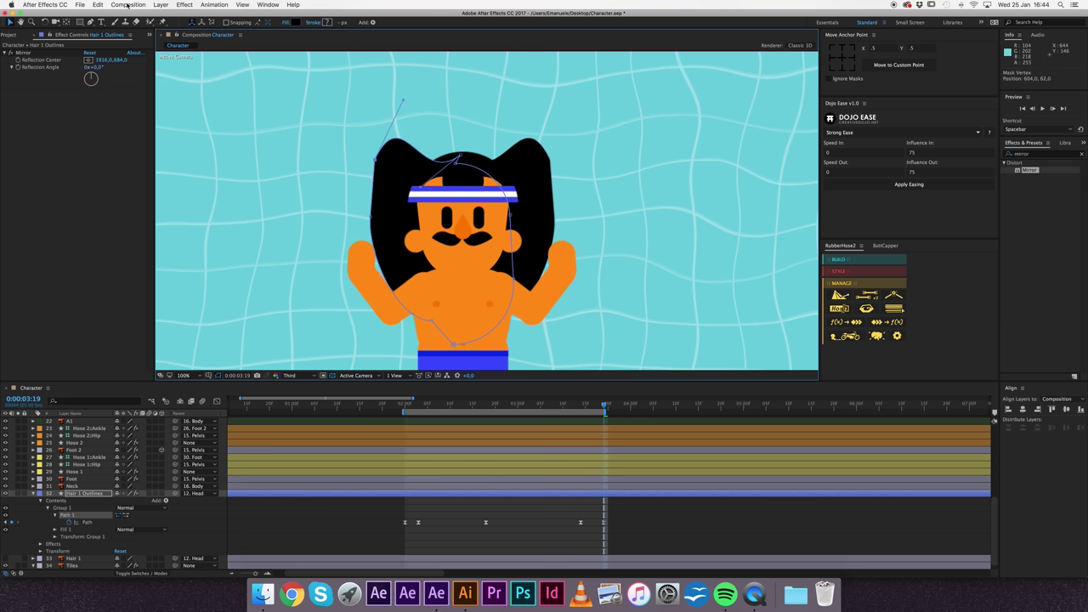
left_click_drag(90, 22, 128, 51)
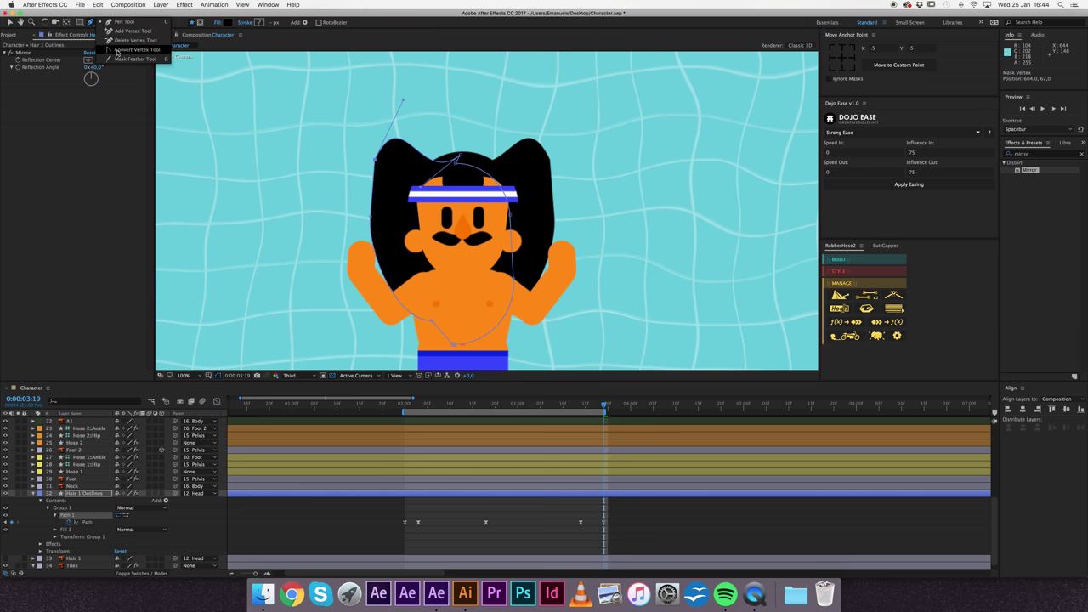
left_click(374, 161)
left_click_drag(374, 161, 405, 114)
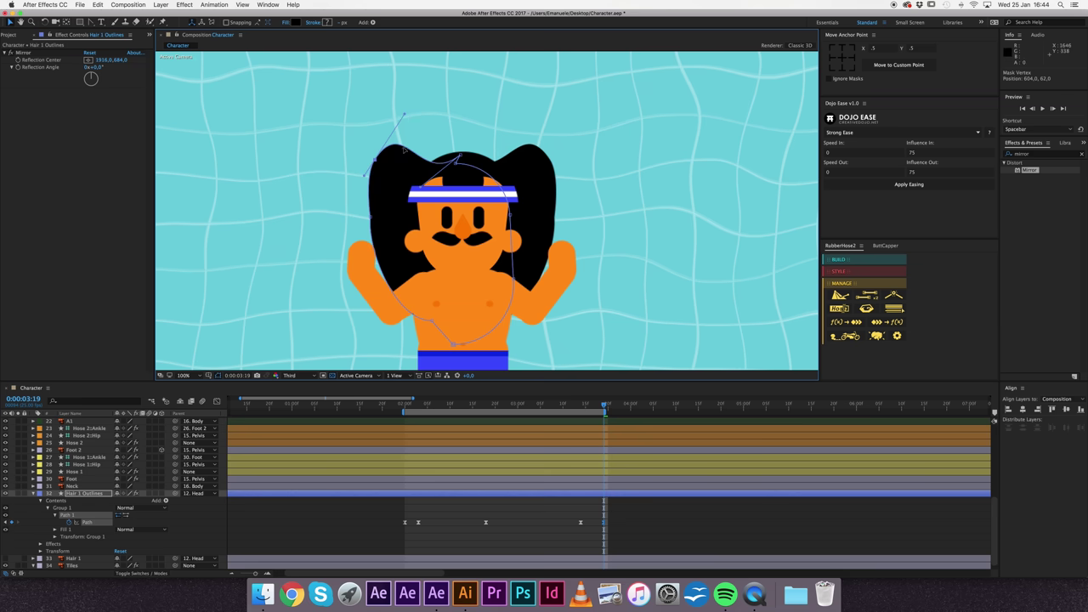
left_click(371, 219)
left_click(370, 220)
key("F2")
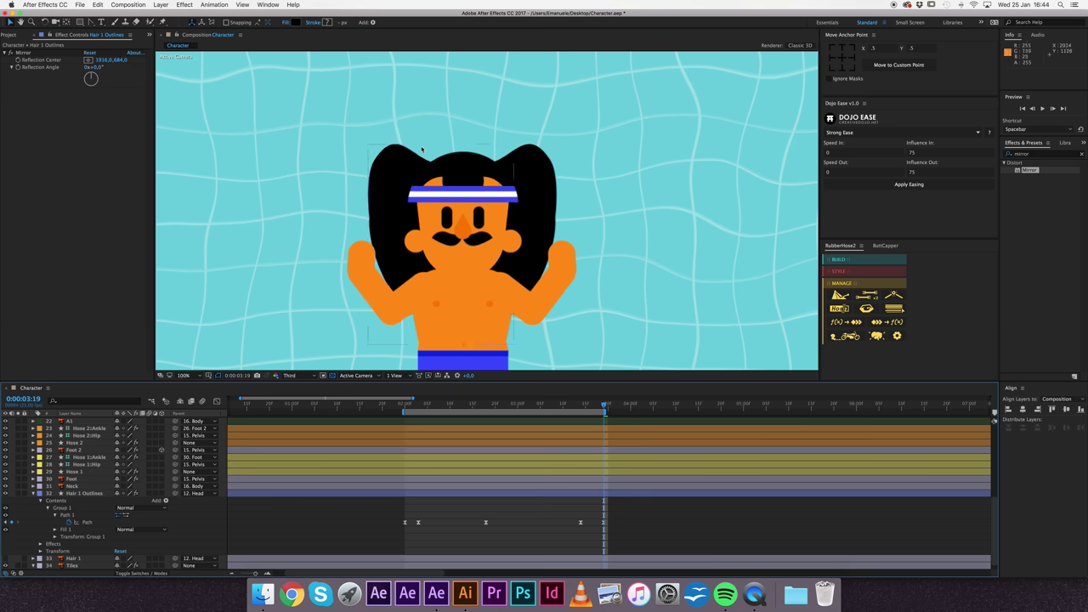
Step: Preview, then copy the 0:00:02:21 hair Path keyframe and paste it at 0:00:02:00
key("comma")
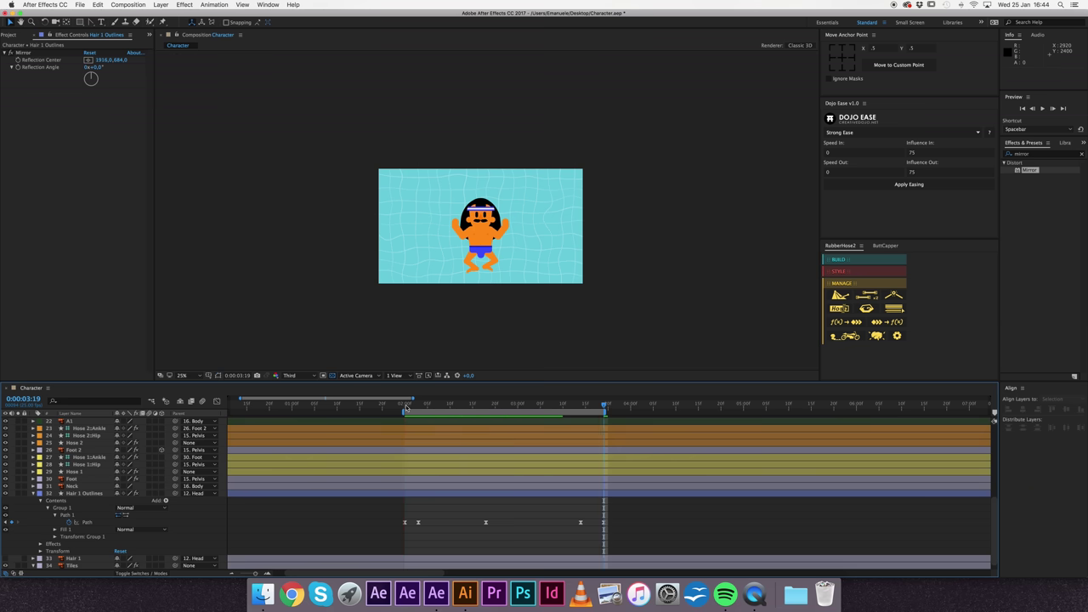
key("space")
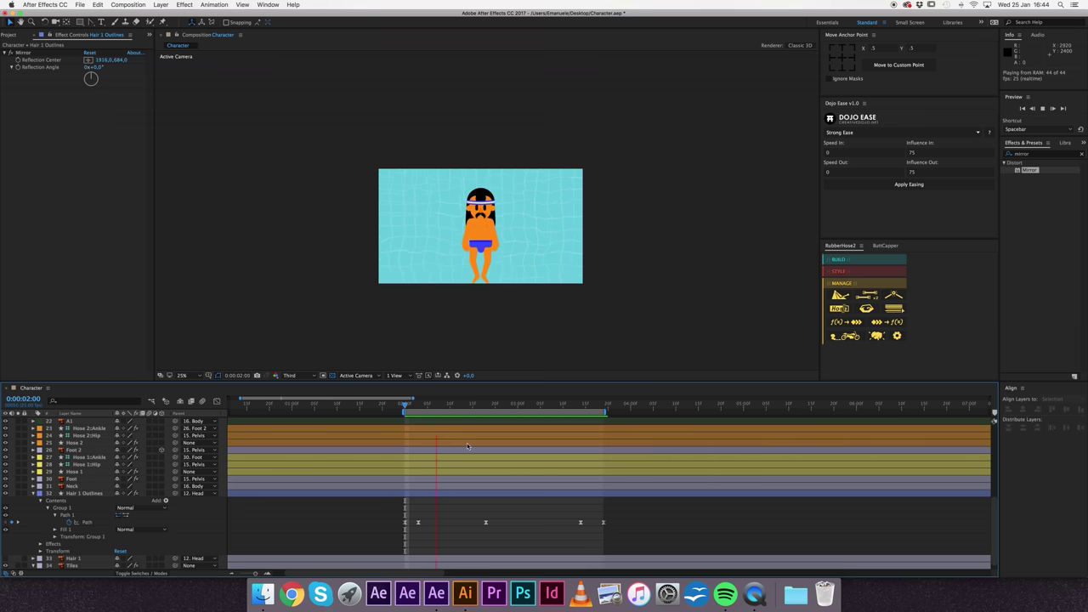
key("space")
left_click(603, 522)
key("super+c")
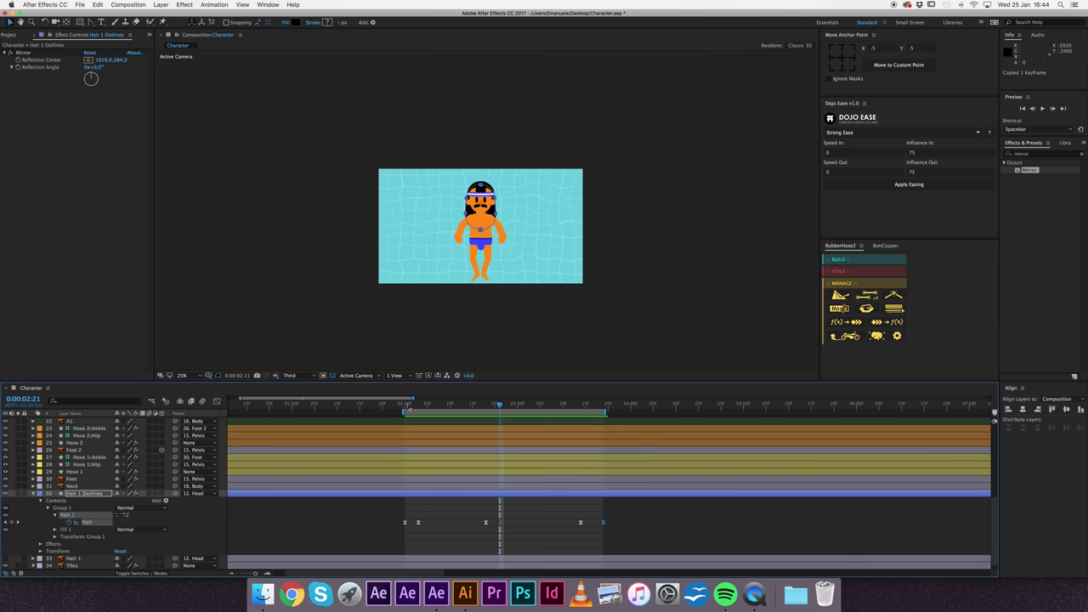
left_click(405, 405)
key("super+v")
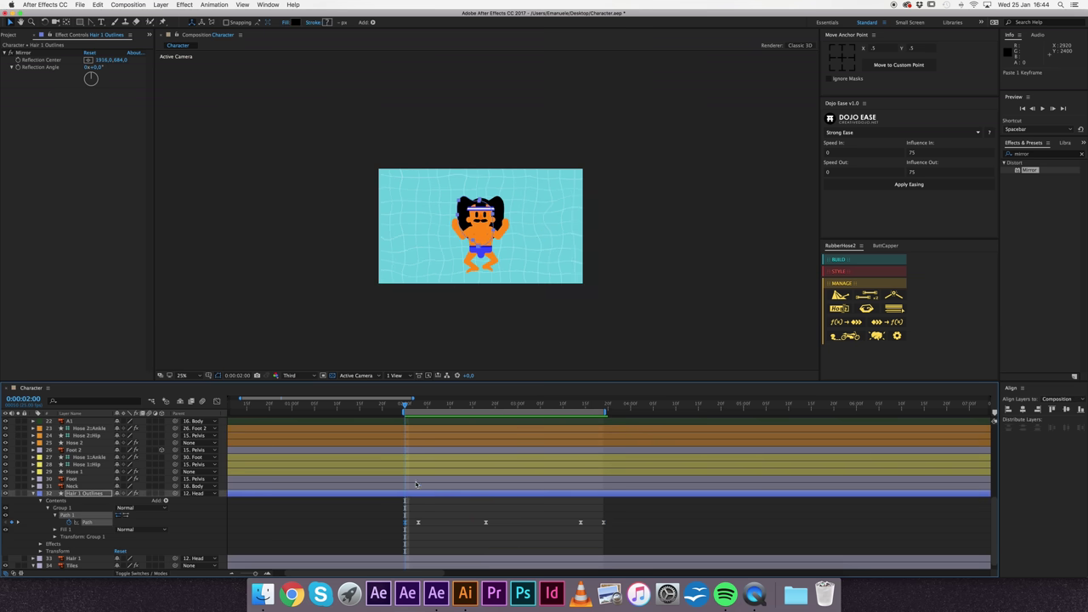
left_click(206, 510)
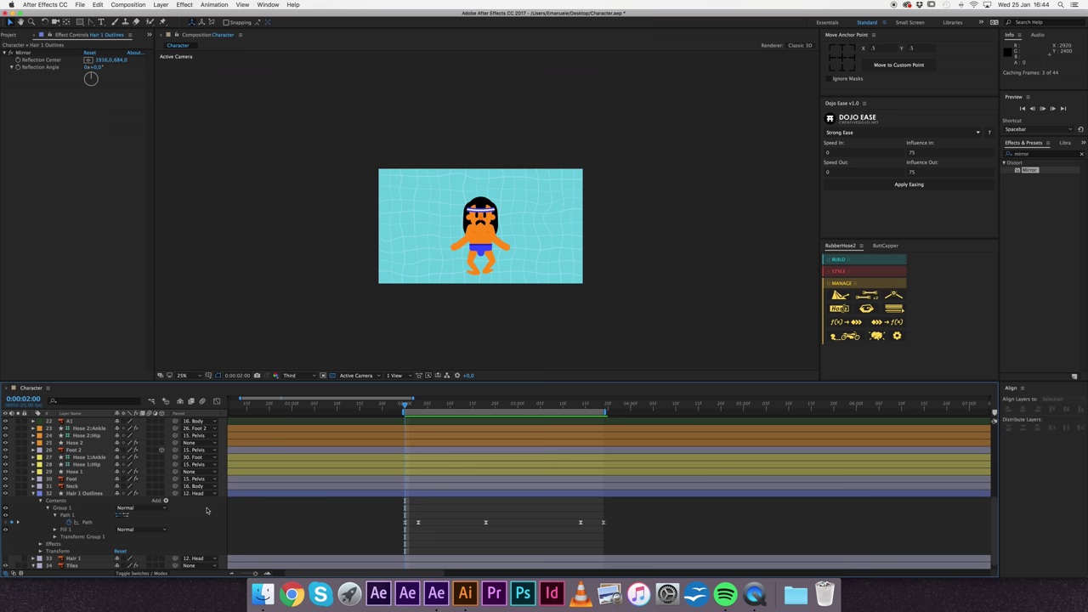
Step: Shift the in-between hair Path keyframe to 0:00:02:07 and preview the motion
key("space")
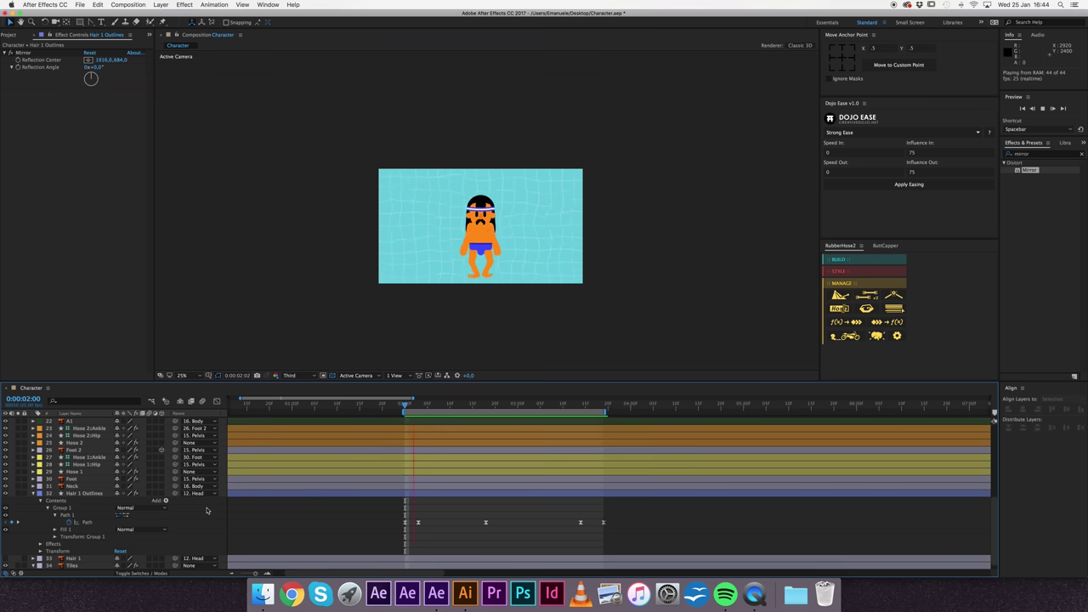
key("space")
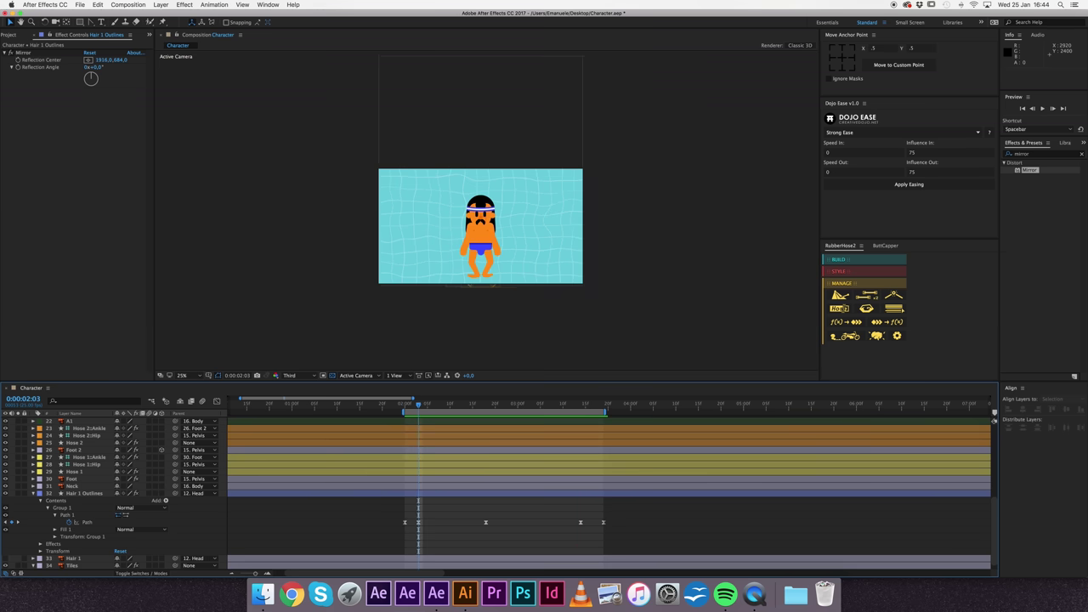
key("Page_Down")
key("Page_Down")
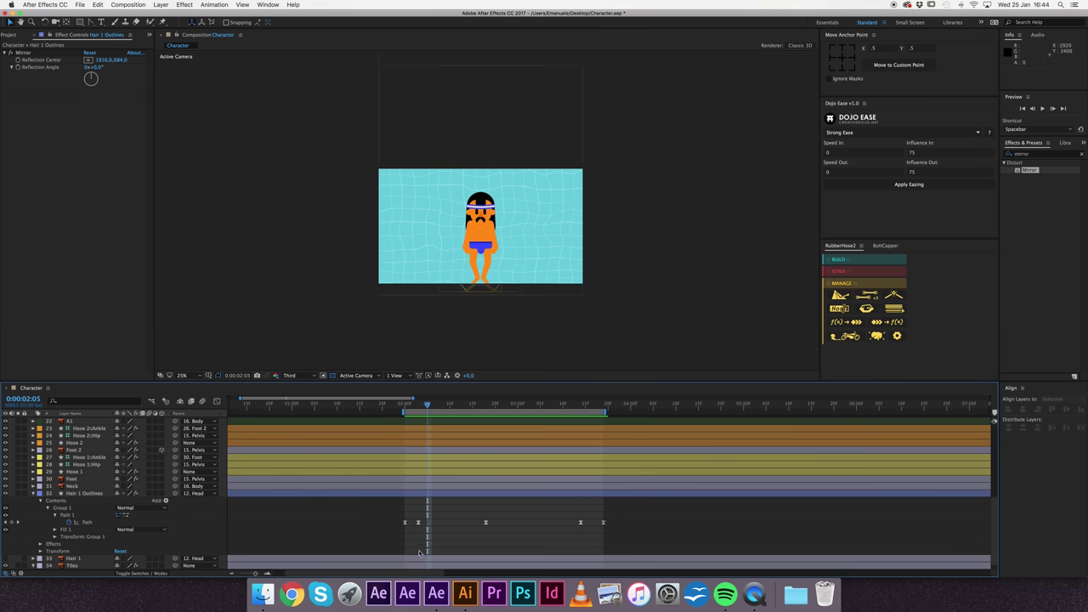
left_click_drag(418, 522, 435, 522)
key("Page_Up")
key("Page_Up")
key("Page_Up")
key("space")
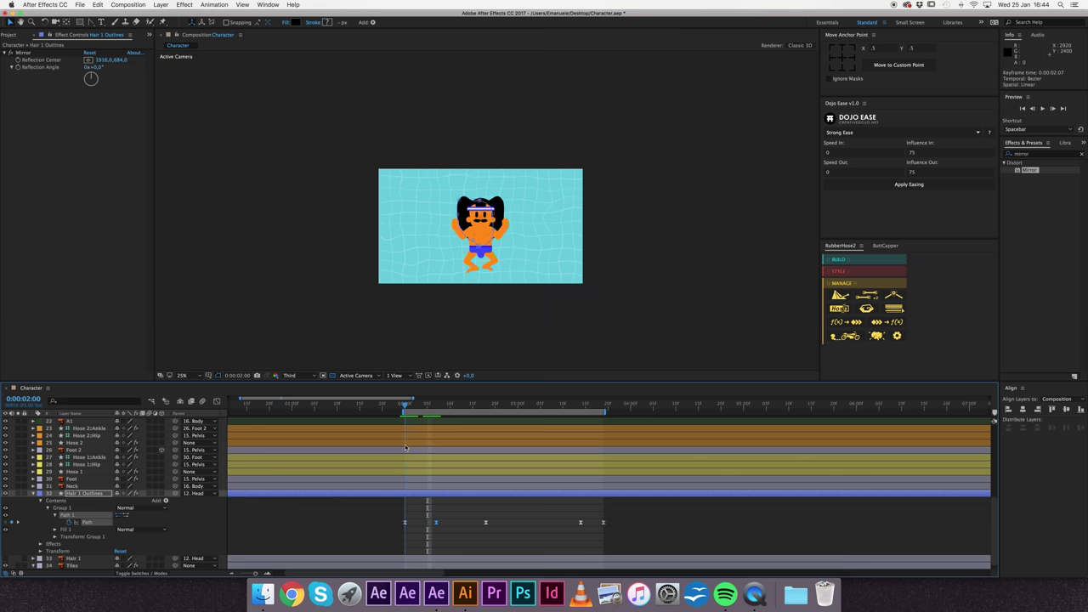
key("space")
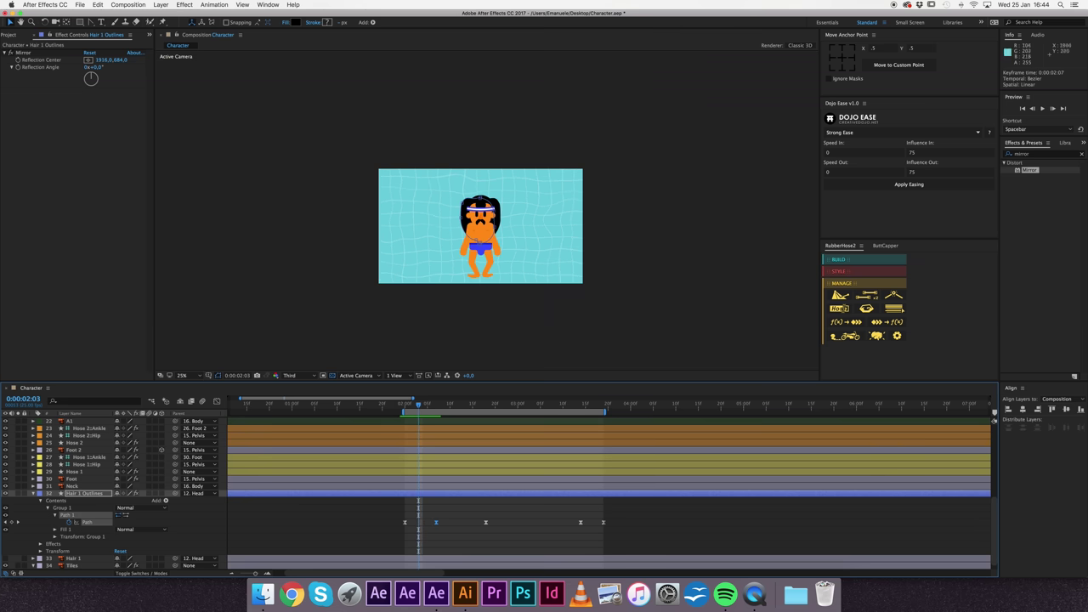
Step: Pose the hair at 0:00:02:03 hanging past the shoulders, then preview the animation
key("period")
left_click(437, 198)
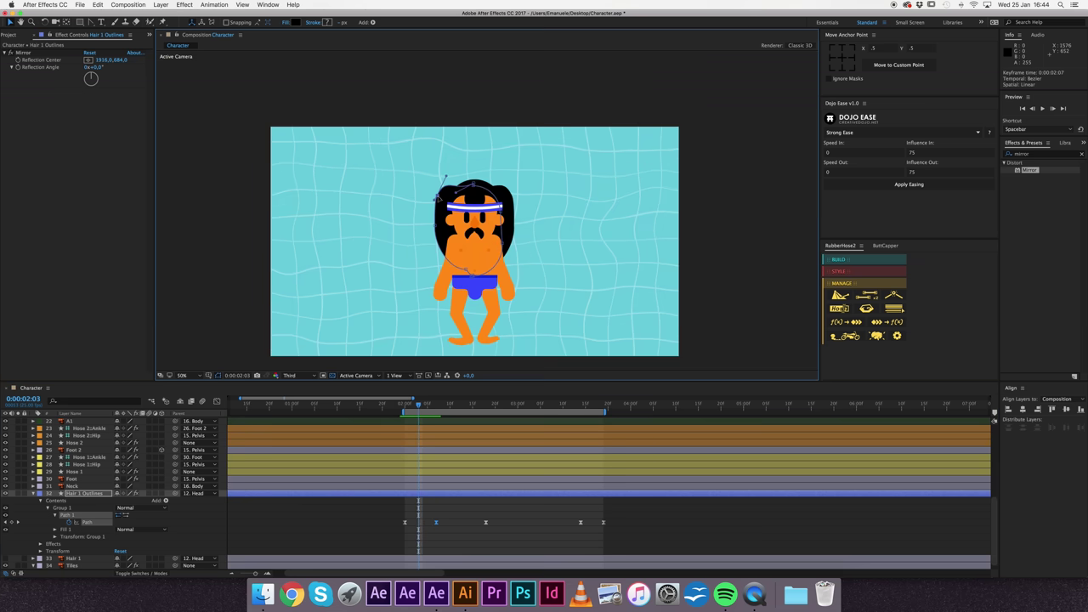
left_click_drag(436, 227, 438, 270)
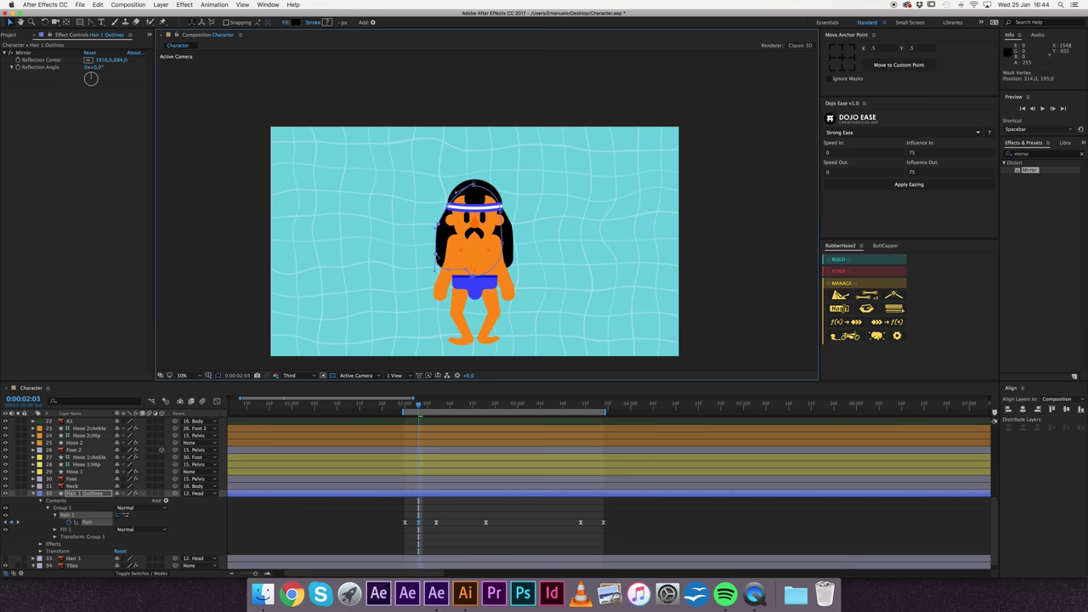
mouse_move(435, 226)
left_mouse_down()
mouse_move(437, 195)
mouse_move(442, 268)
mouse_move(433, 219)
left_mouse_up()
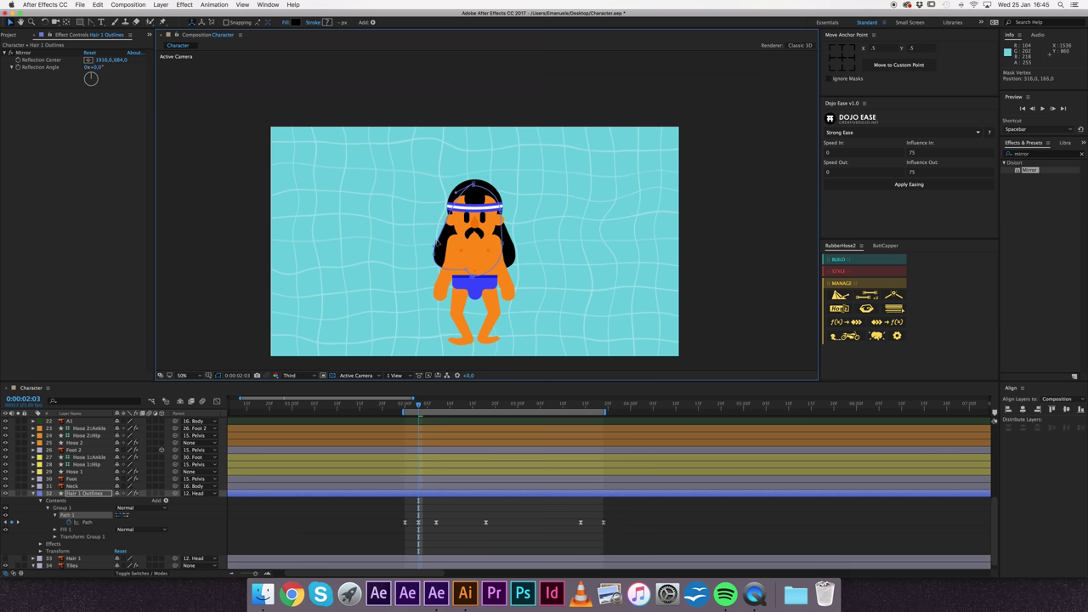
left_click(414, 418)
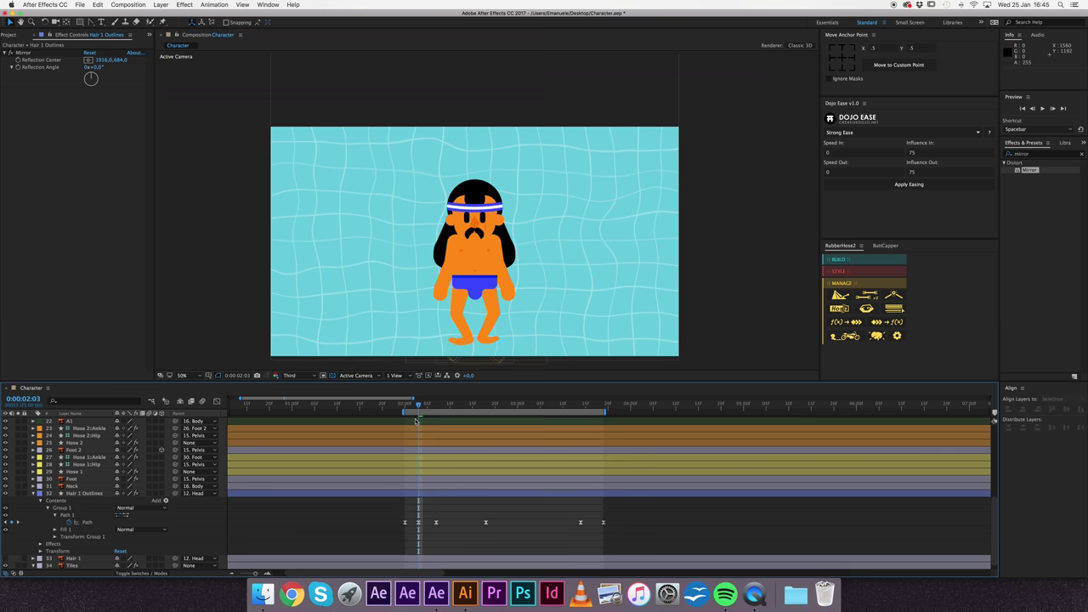
key("space")
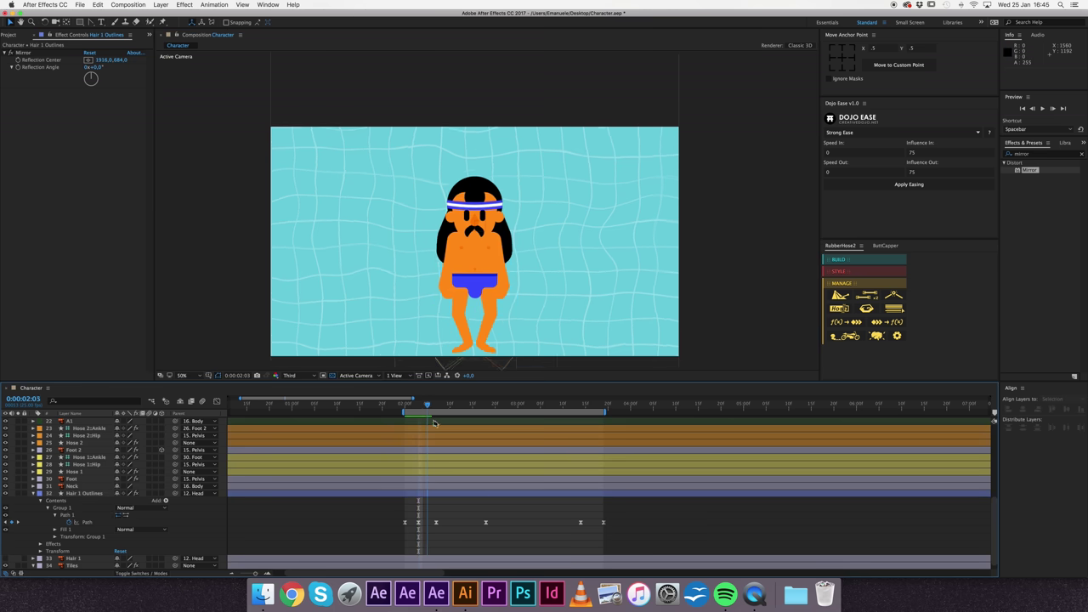
key("space")
key("comma")
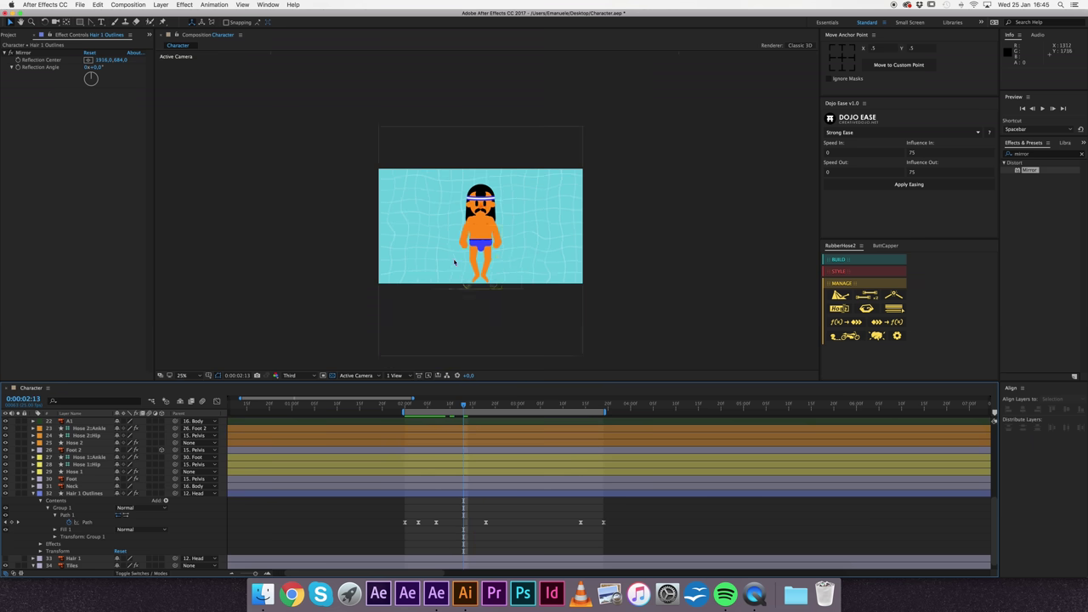
key("space")
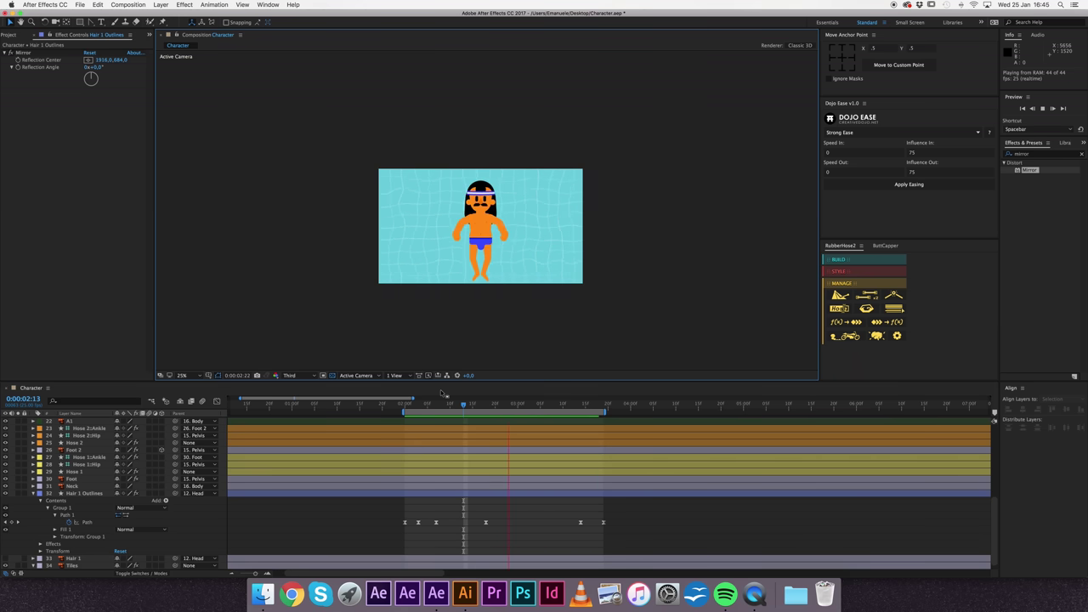
key("space")
left_click_drag(470, 409, 584, 451)
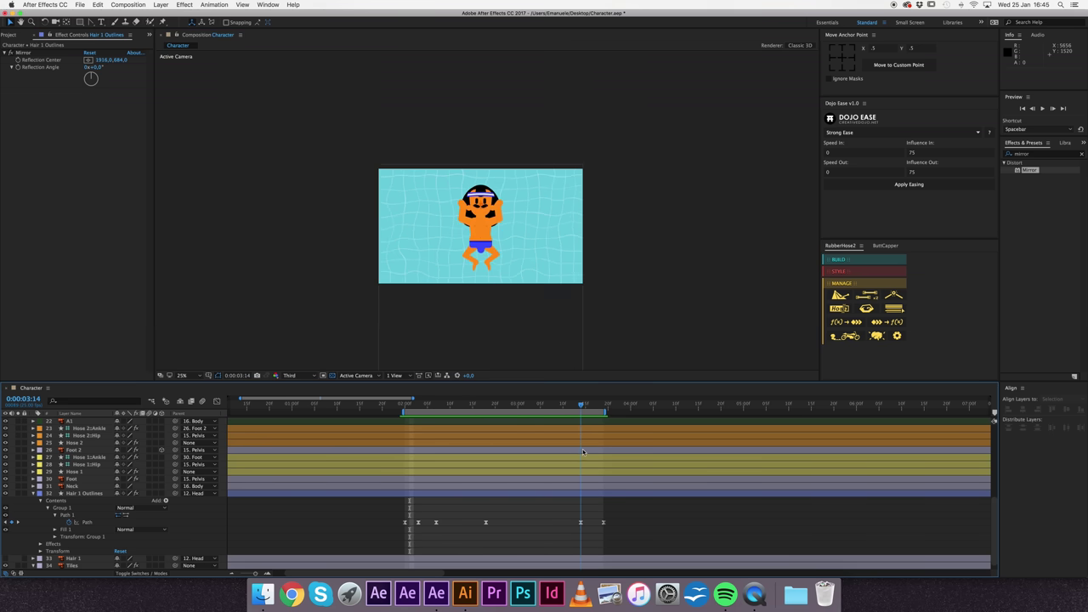
mouse_move(585, 451)
left_mouse_down()
mouse_move(601, 454)
mouse_move(592, 455)
left_mouse_up()
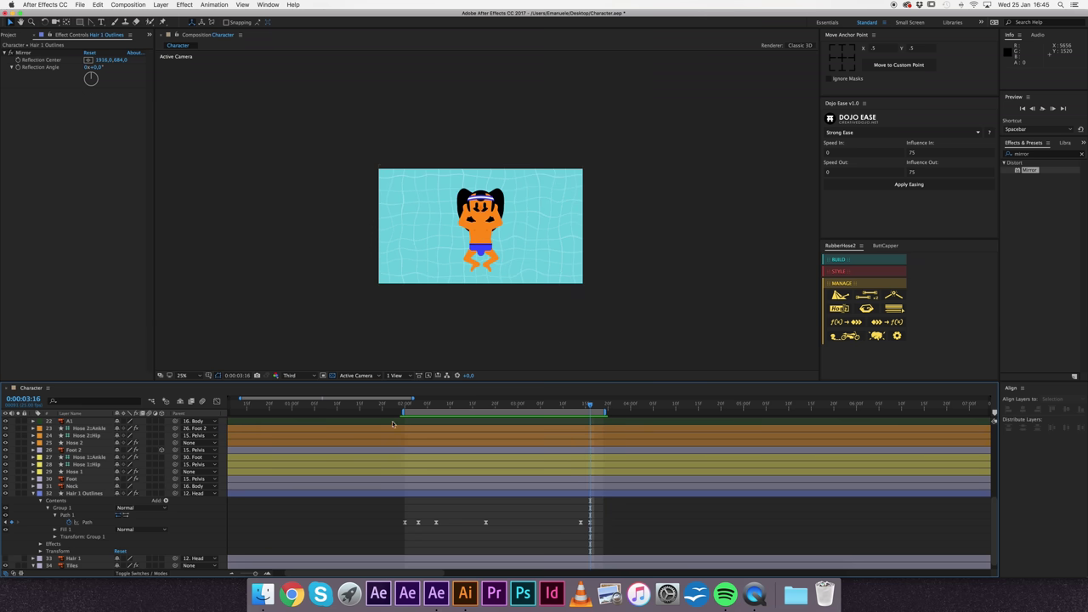
key("space")
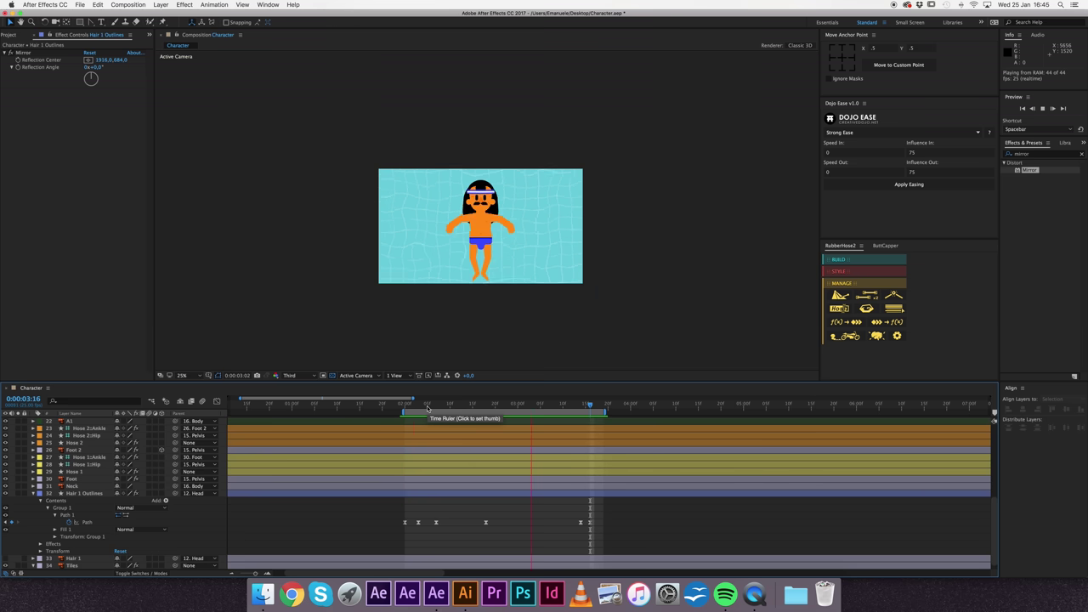
left_click_drag(588, 526, 599, 527)
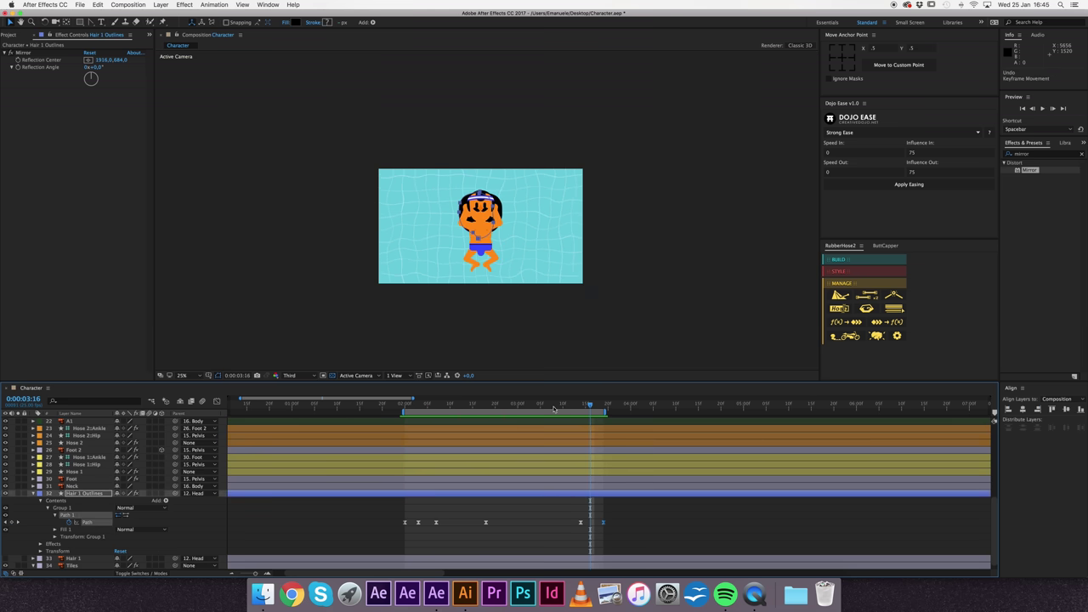
key("space")
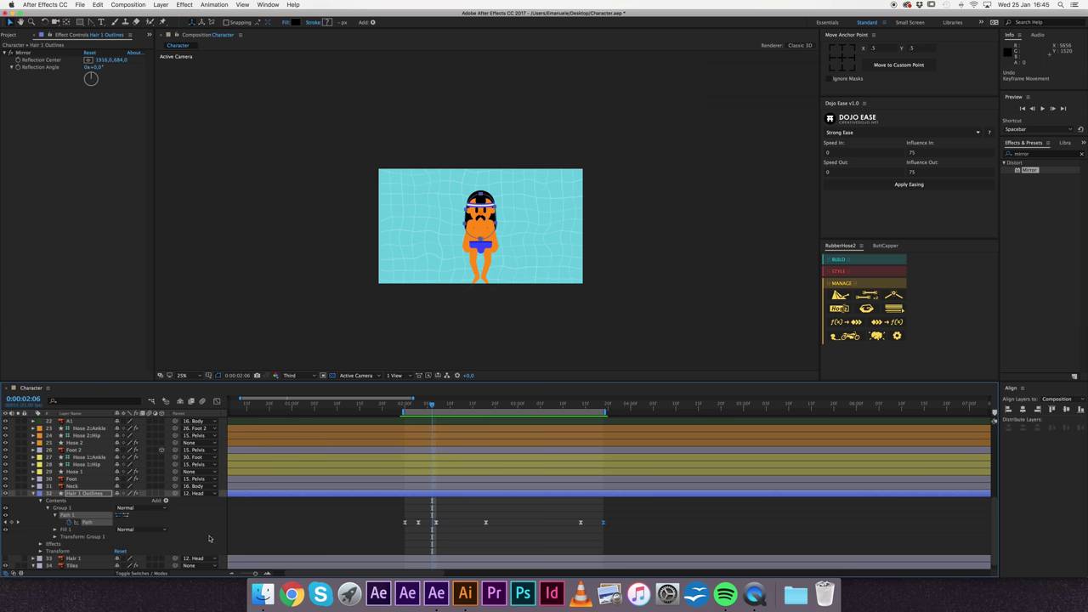
left_click(209, 537)
key("period")
left_click_drag(408, 408, 436, 404)
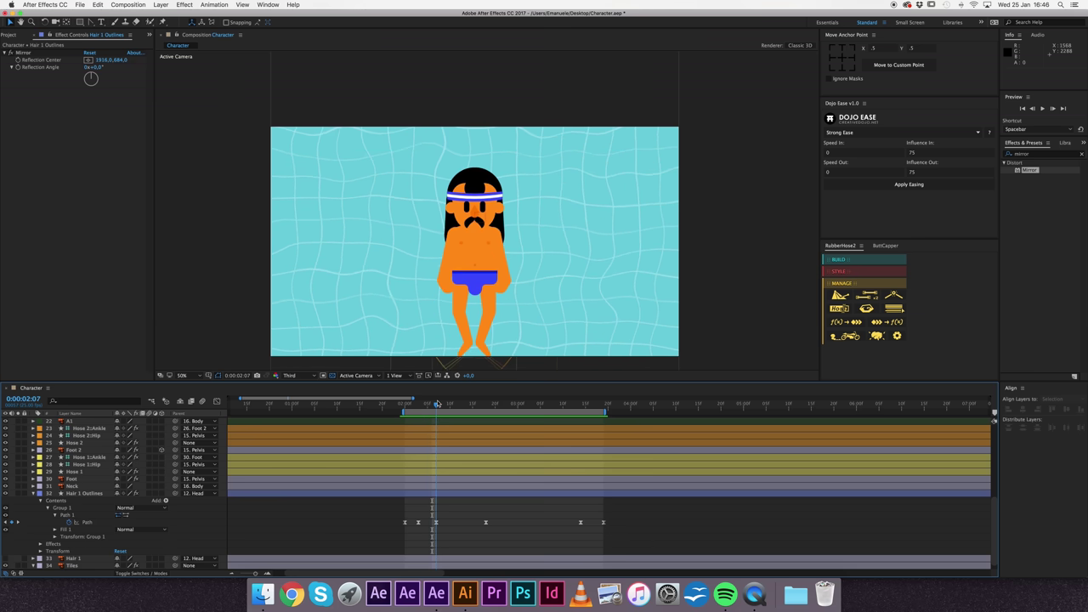
Step: Copy the 0:00:02:03 hair Path keyframe and paste it at 0:00:02:07
key("j")
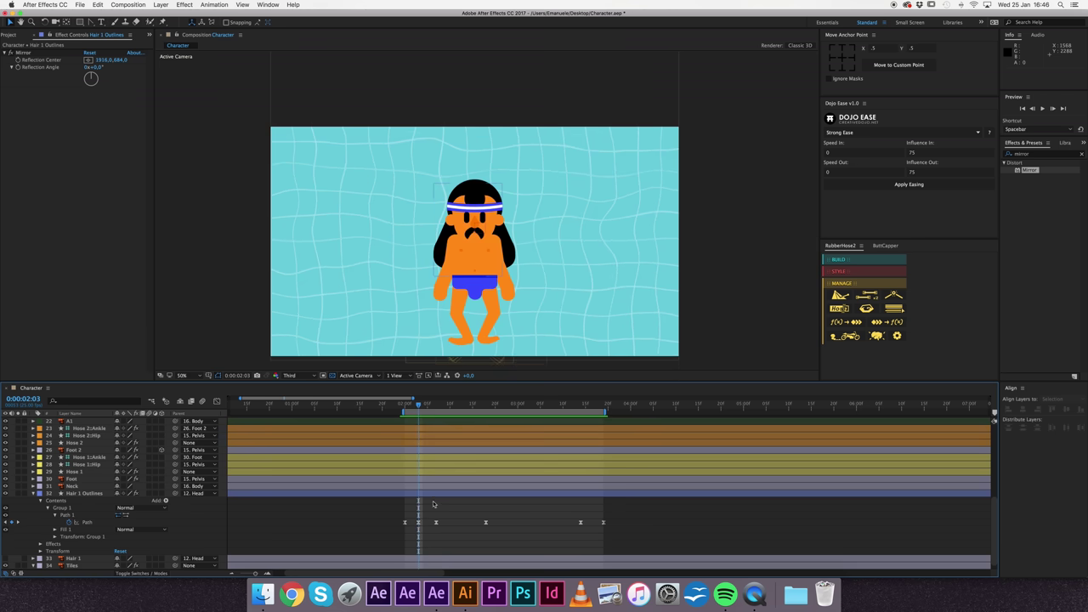
left_click(417, 520)
key("super+c")
left_click(437, 404)
key("super+v")
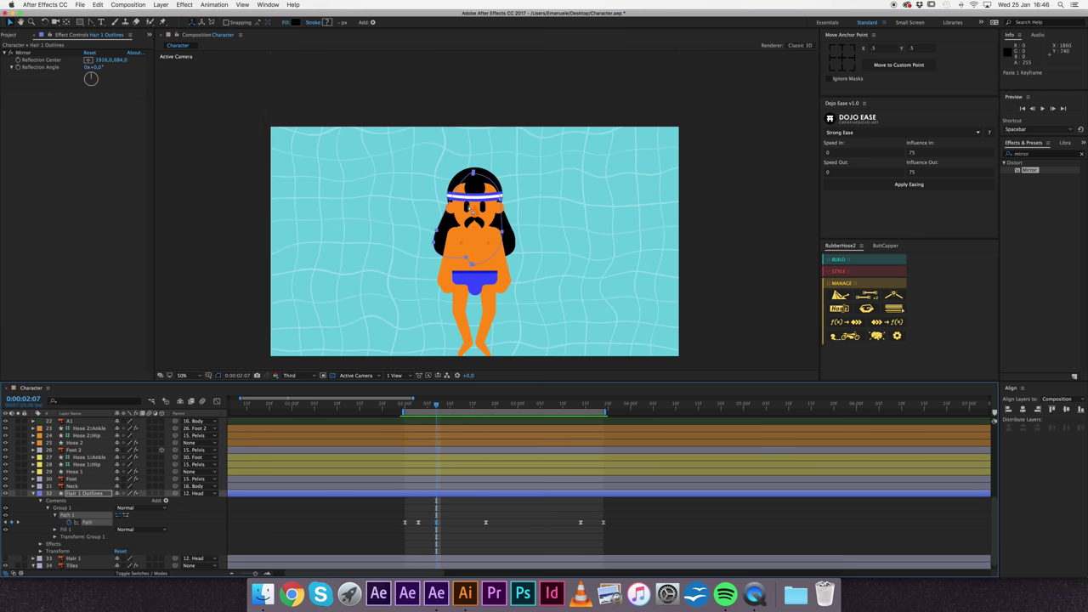
Step: Fit the 0:00:02:07 hair outline points snugly around the head and preview the loop
key("slash")
mouse_move(460, 134)
left_mouse_down()
mouse_move(440, 147)
mouse_move(407, 140)
left_mouse_up()
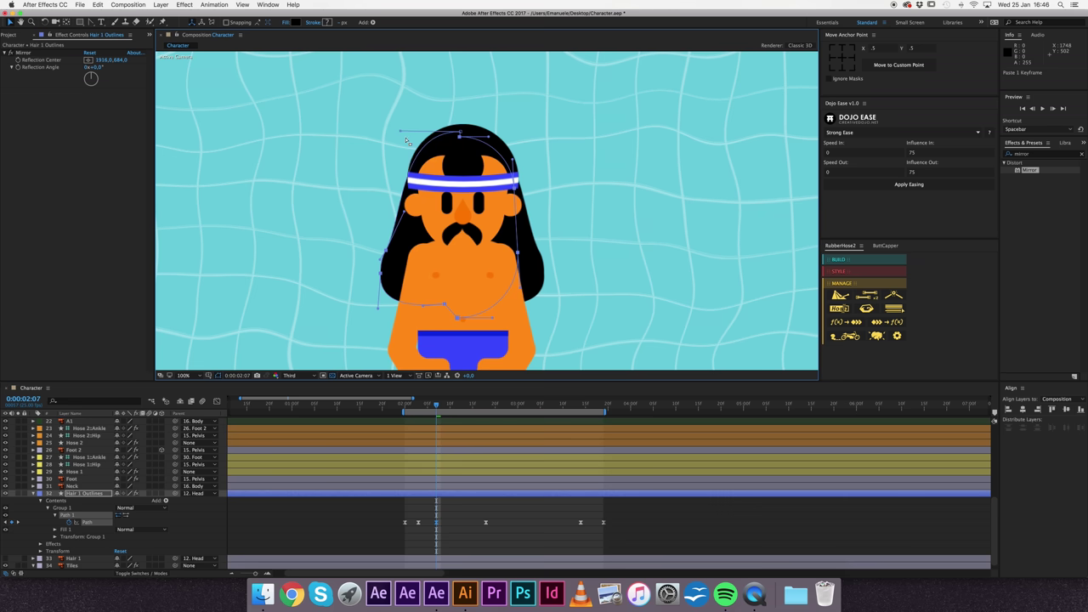
key("super+z")
key("super+z")
key("super+z")
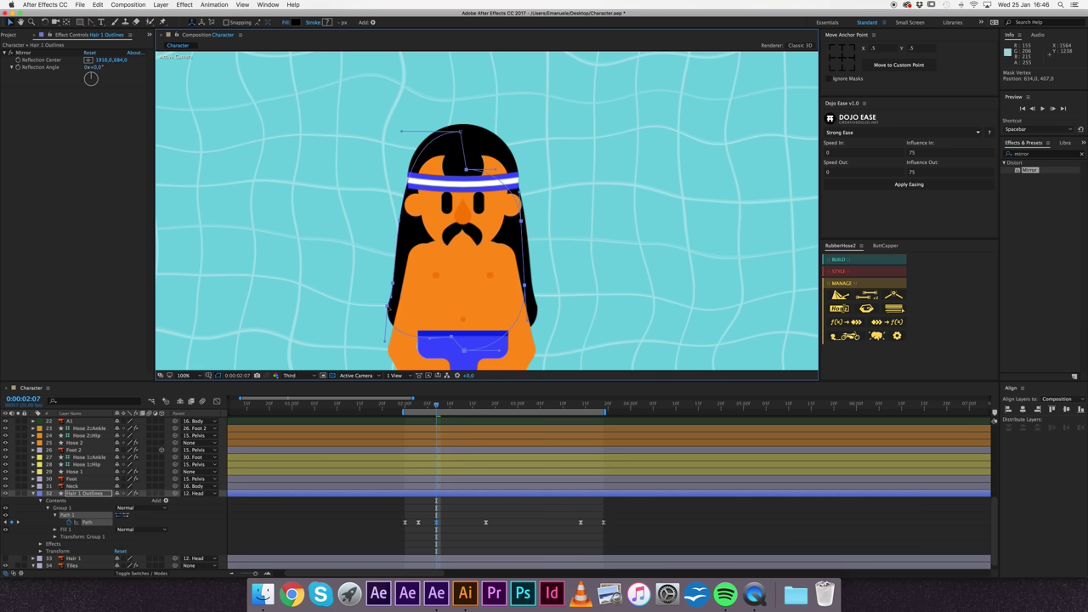
key("ctrl+z")
key("ctrl+z")
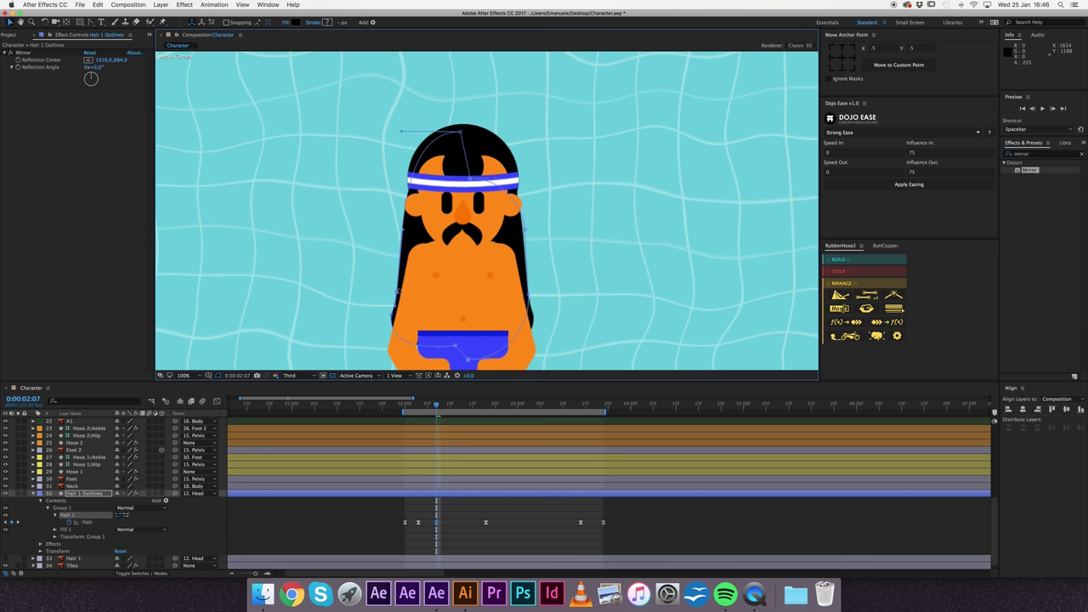
left_click(224, 508)
scroll(468, 227, "down", 4)
key("space")
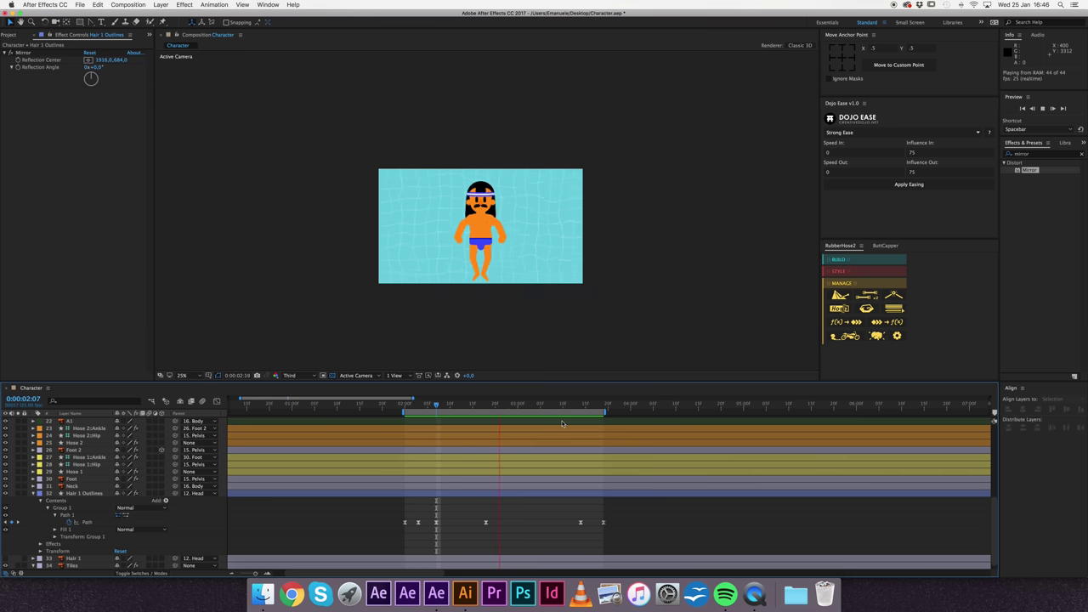
Step: Move the selected keyframes to about 0:00:03:15 and apply Turbulent Displace to Hair 1 Outlines
key("space")
key("space")
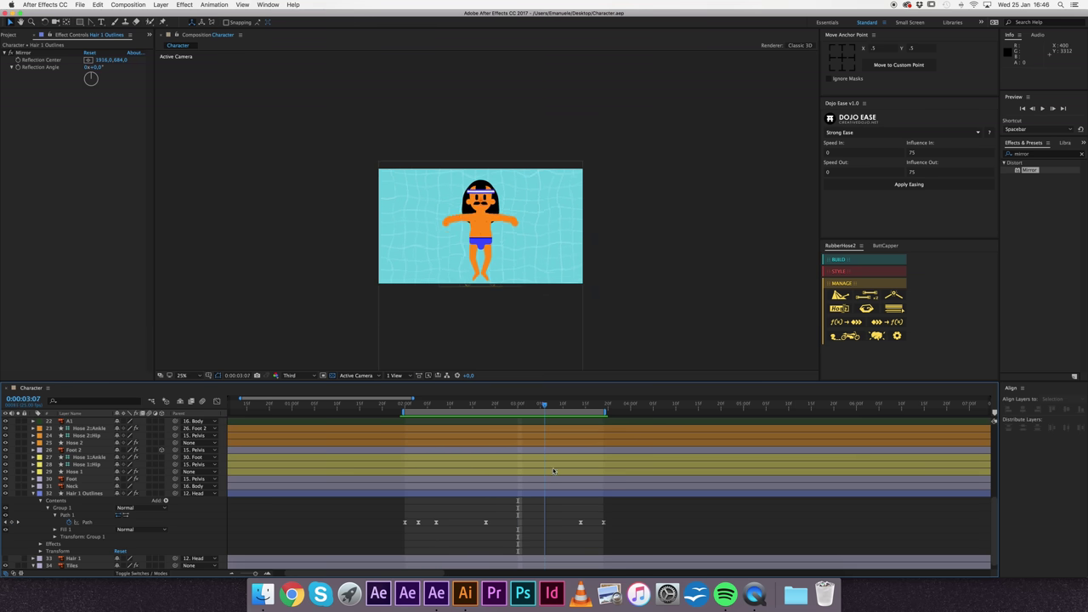
left_click_drag(580, 503, 559, 538)
key("super+v")
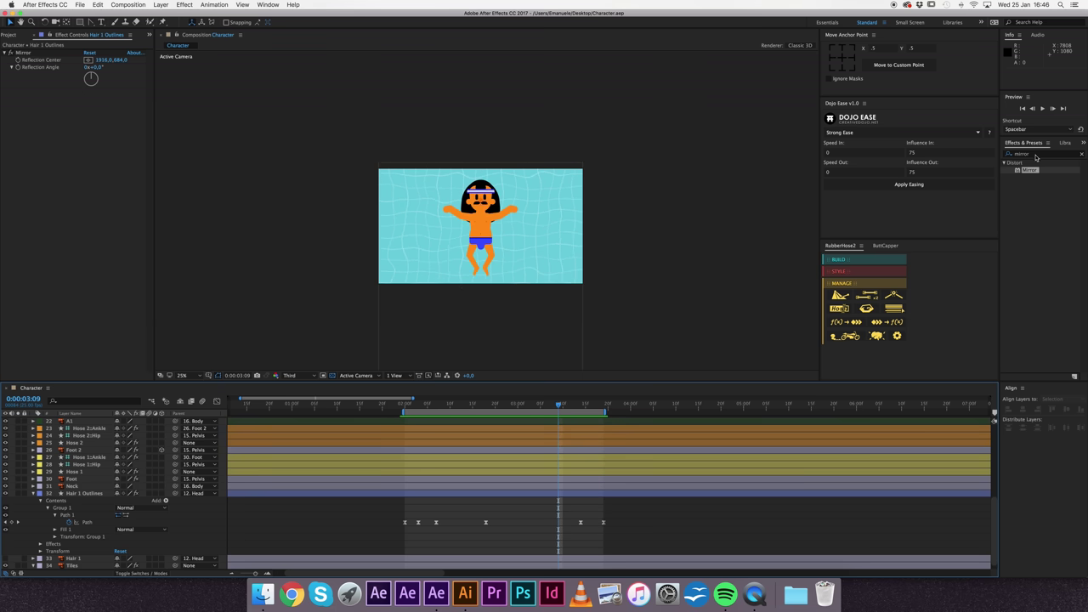
left_click(93, 493)
left_click(1032, 155)
type("turbu")
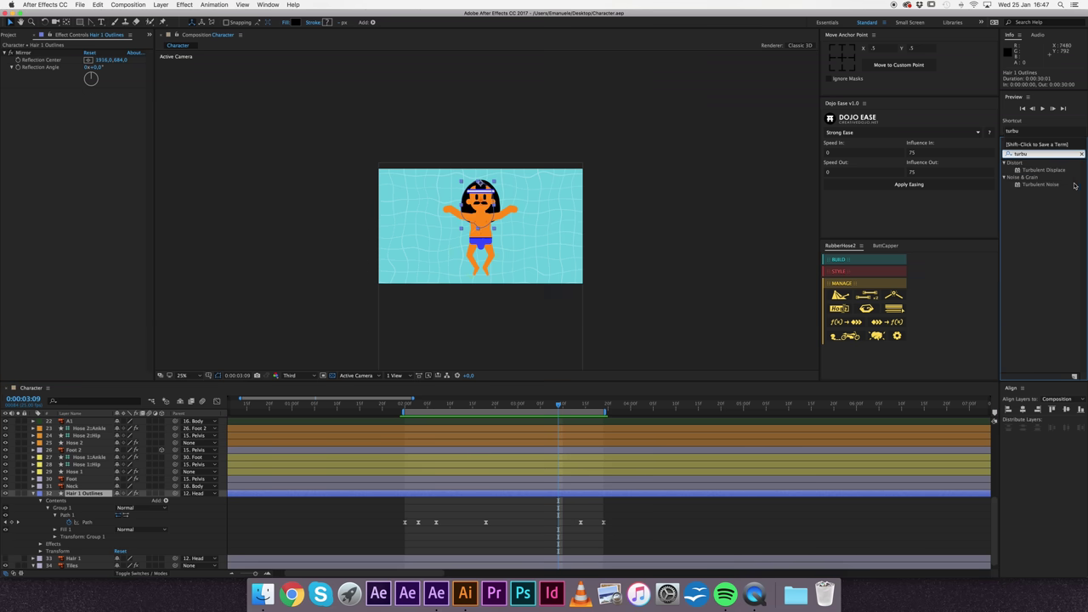
left_click_drag(1044, 170, 88, 68)
Step: Turn on Cycle Evolution and select the hair's Evolution keyframe at 0:00:02:00
key("period")
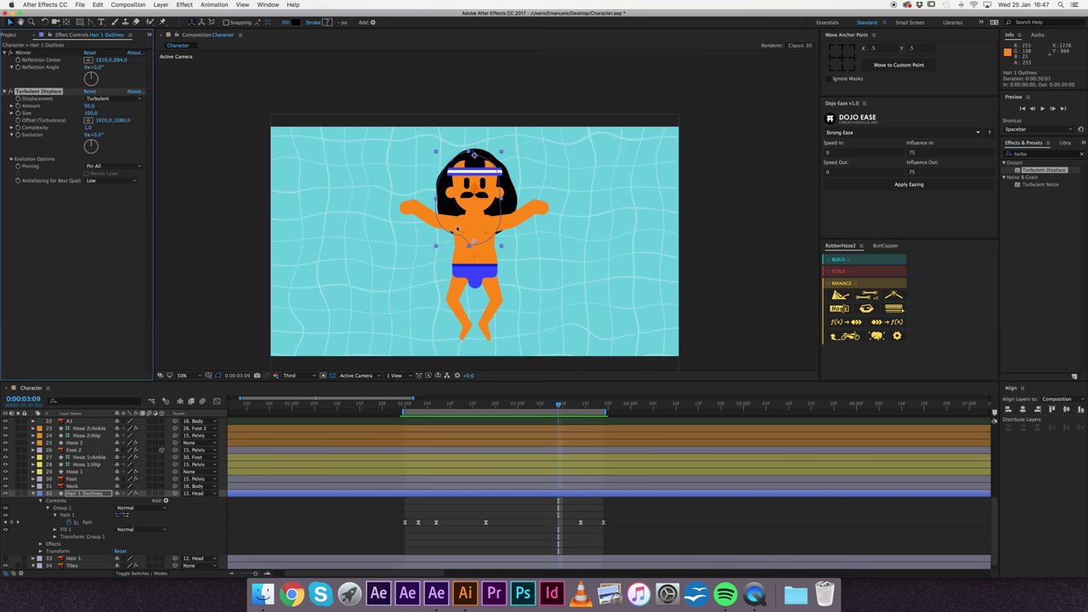
left_click(321, 311)
key("comma")
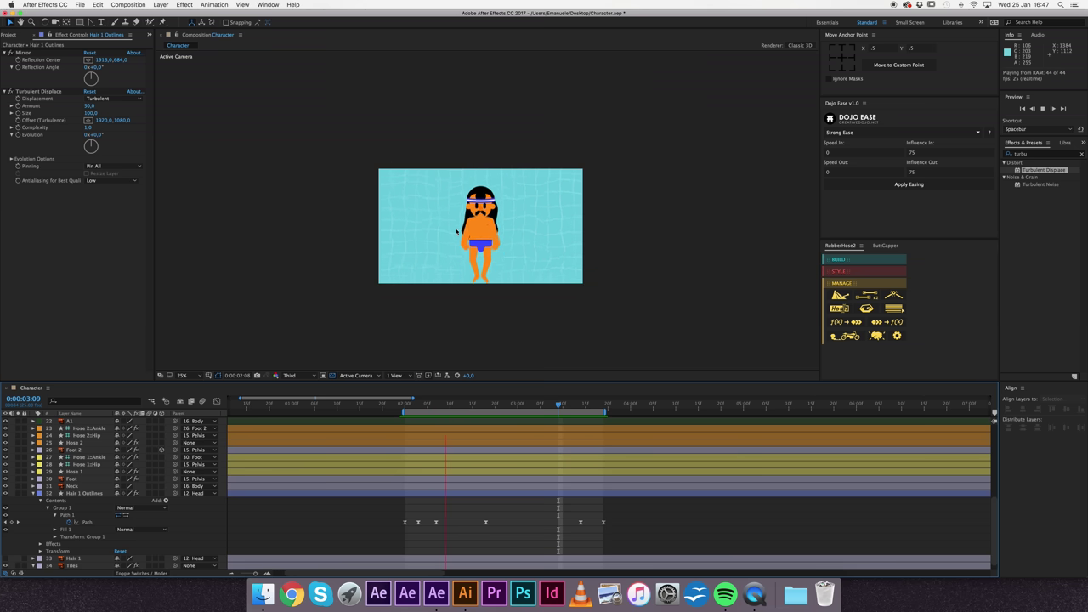
key("space")
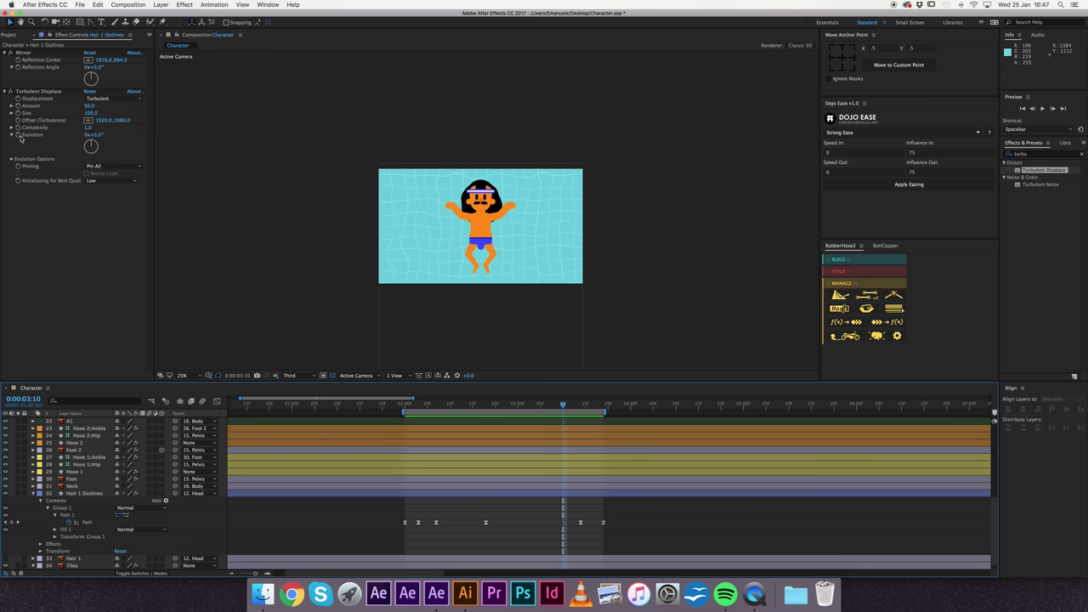
left_click(12, 159)
key("cmd+z")
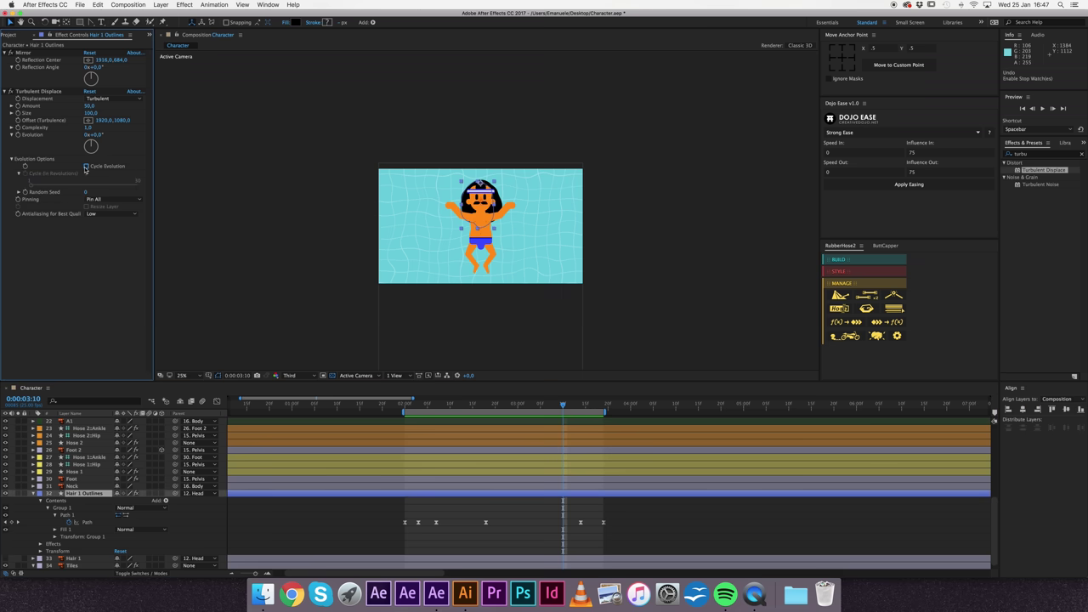
left_click(86, 167)
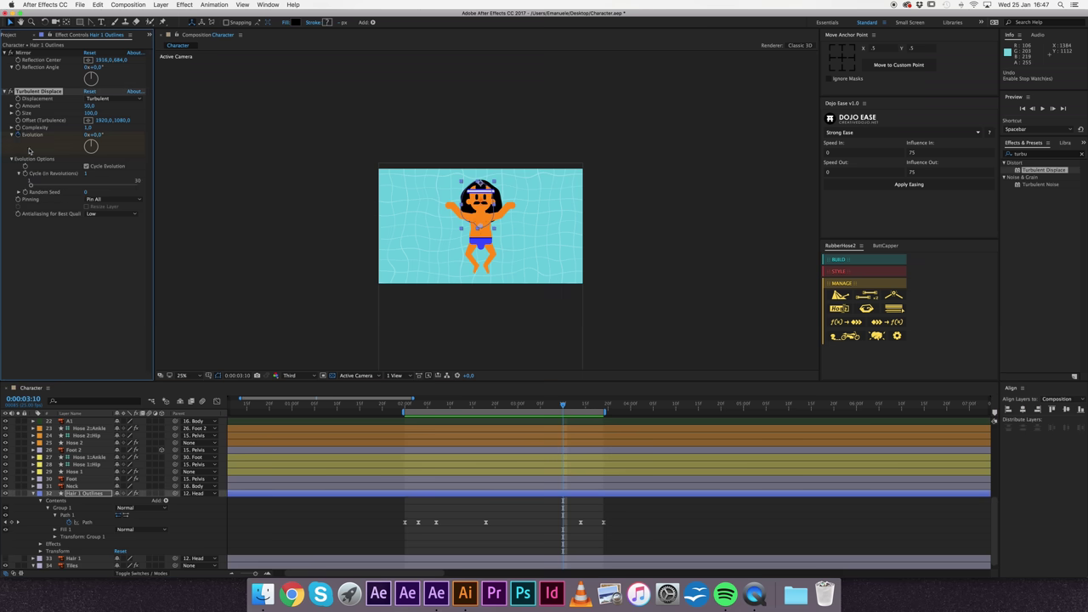
key("u")
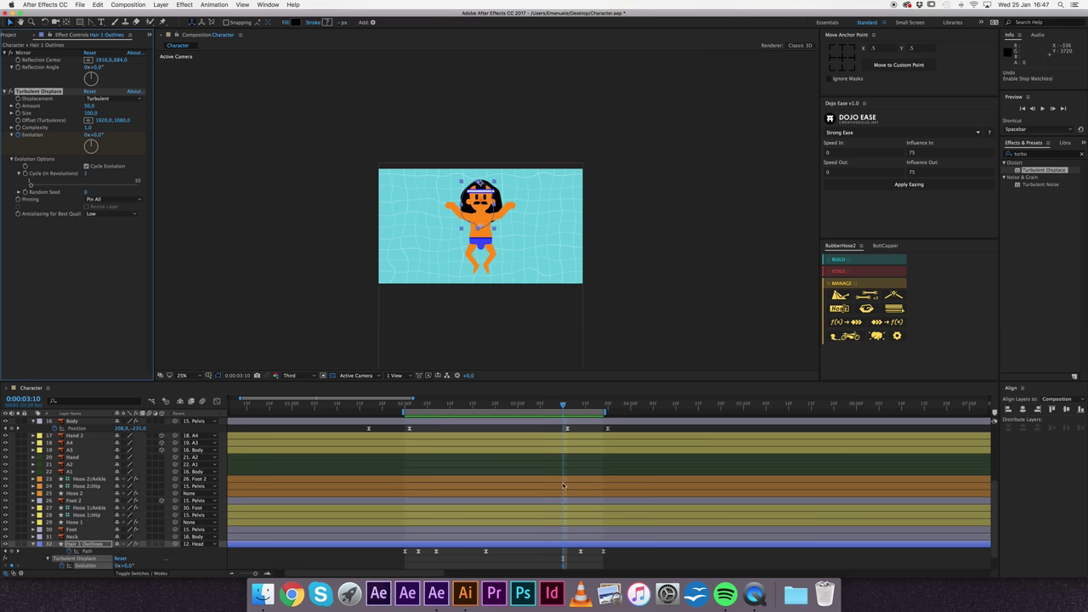
scroll(563, 489, "down", 2)
left_click(403, 545)
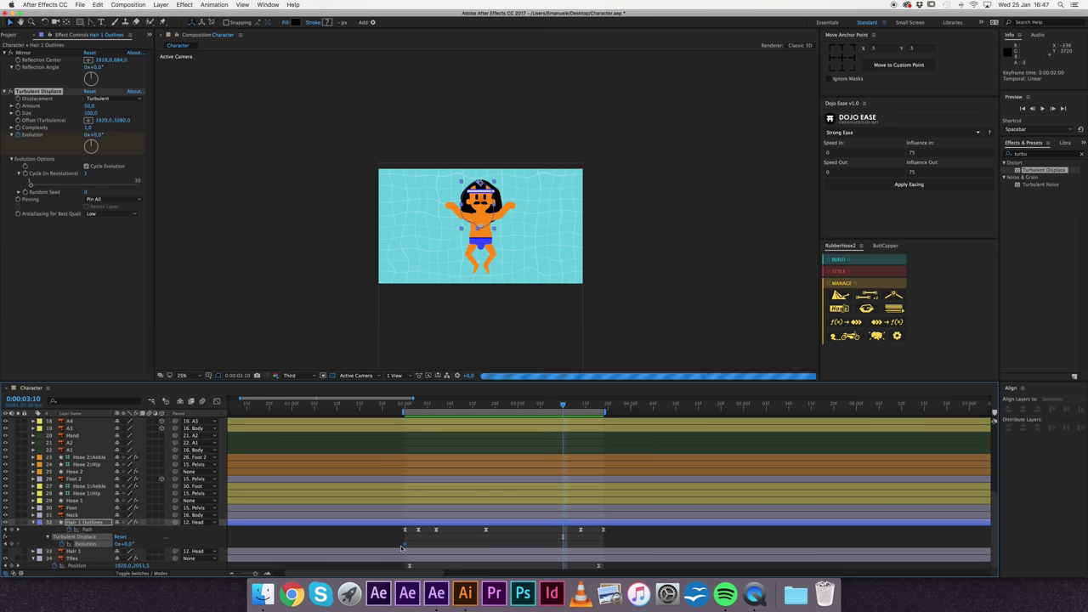
Step: Set Turbulent Displace Evolution to 1x at 0:00:03:19 and preview the wobble
left_click(88, 134)
type("1")
key("Return")
left_click(583, 275)
key("comma")
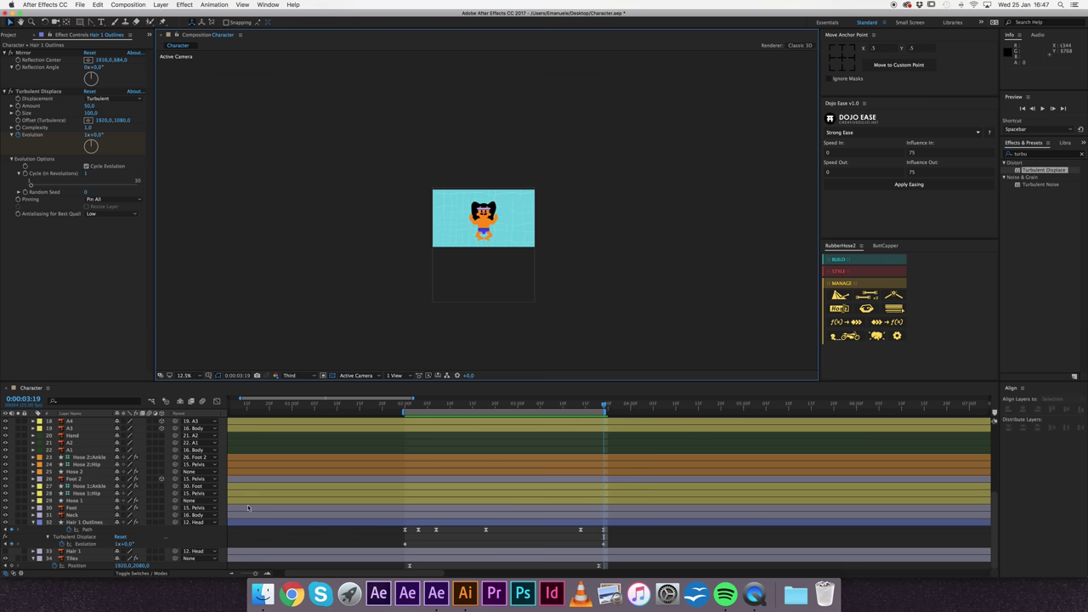
key("period")
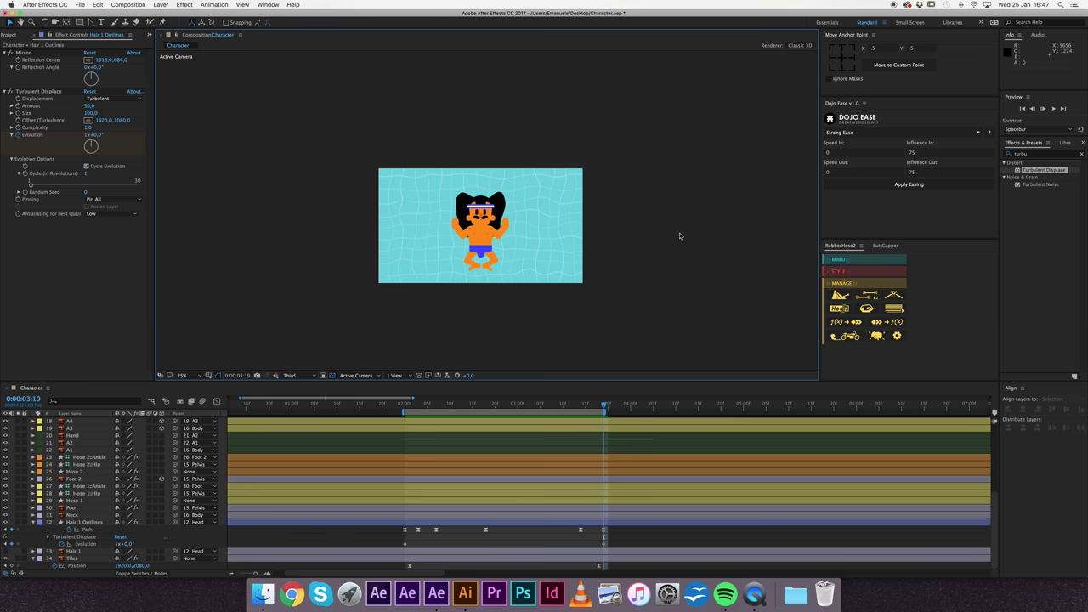
key("space")
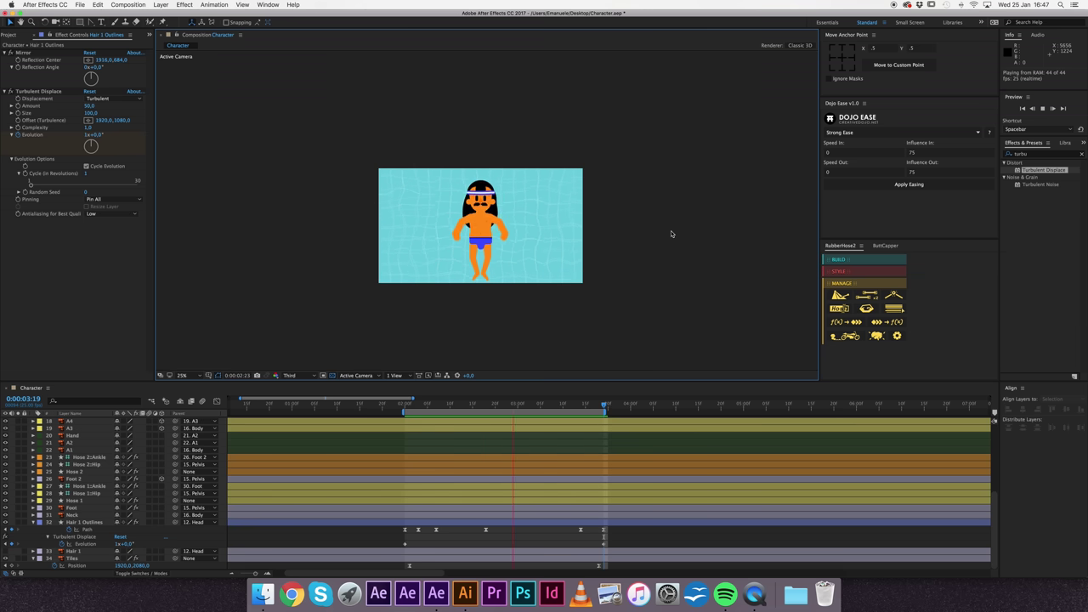
key("space")
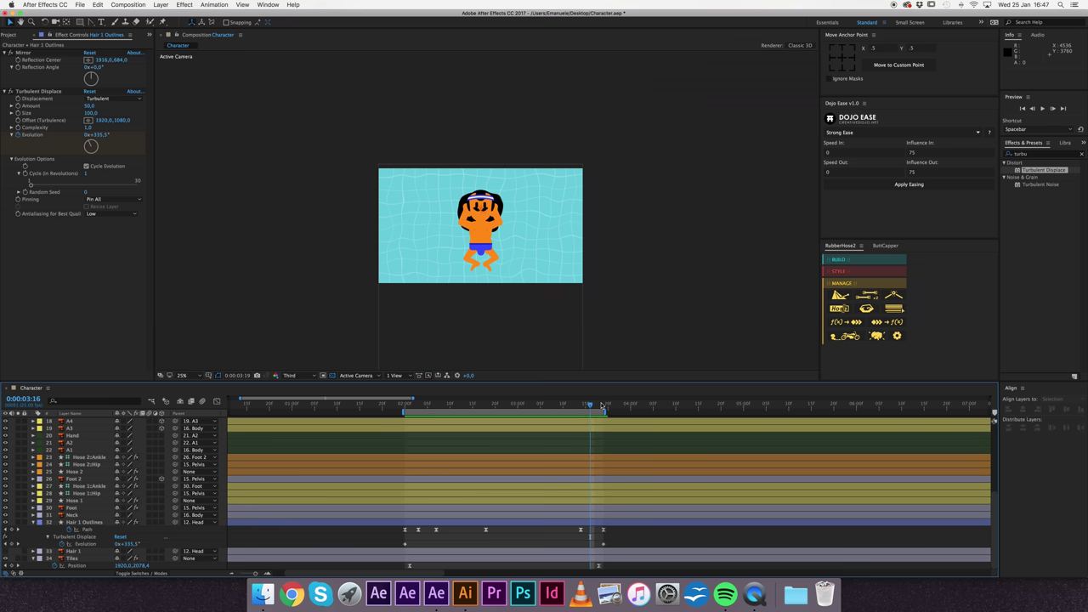
Step: Tweak the 0:00:03:19 hair path, paste that Path keyframe at 0:00:02:00, and preview
left_click(602, 406)
left_click(85, 522)
key("period")
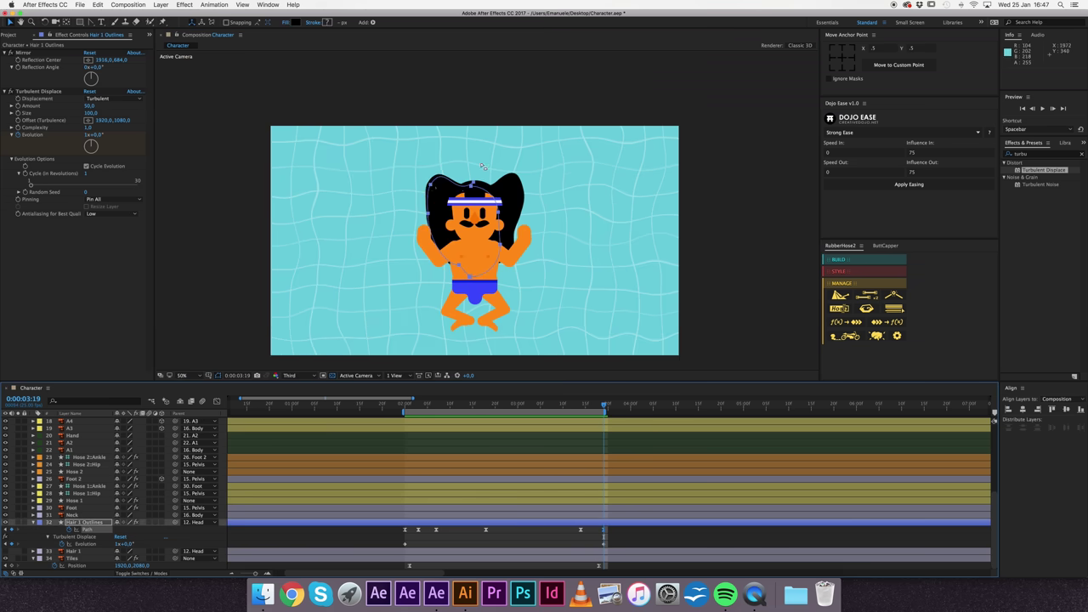
left_click_drag(458, 182, 432, 192)
left_click(602, 534)
key("super+c")
left_click(405, 409)
key("super+v")
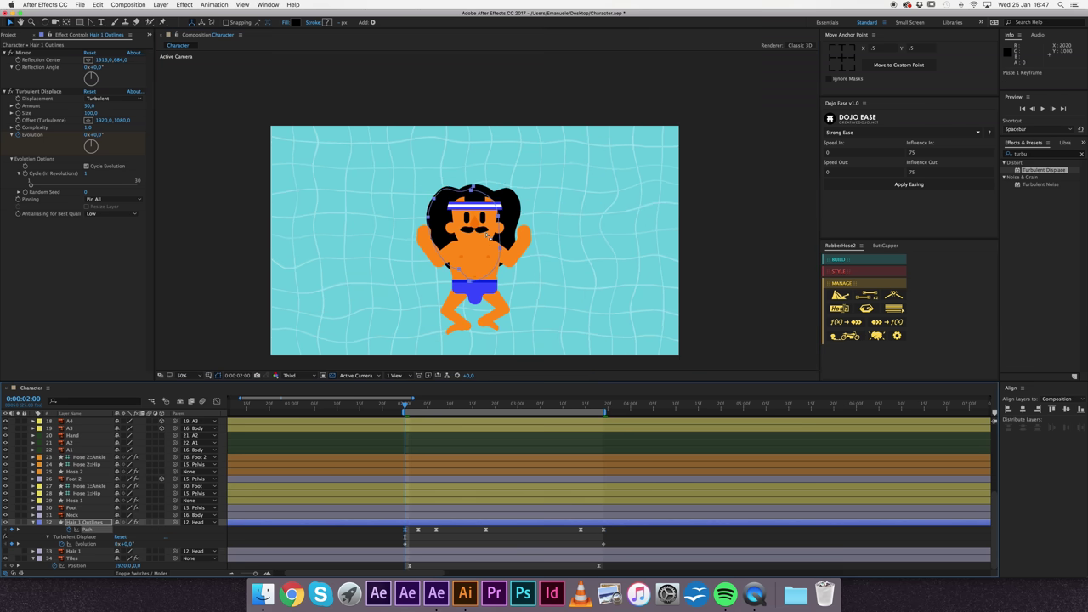
key("comma")
key("comma")
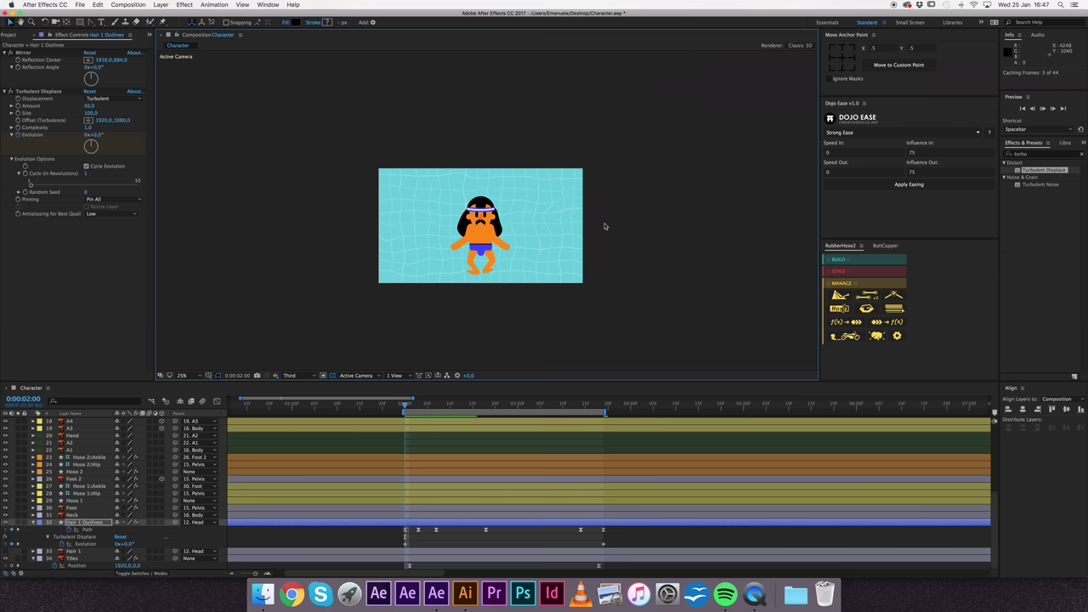
key("space")
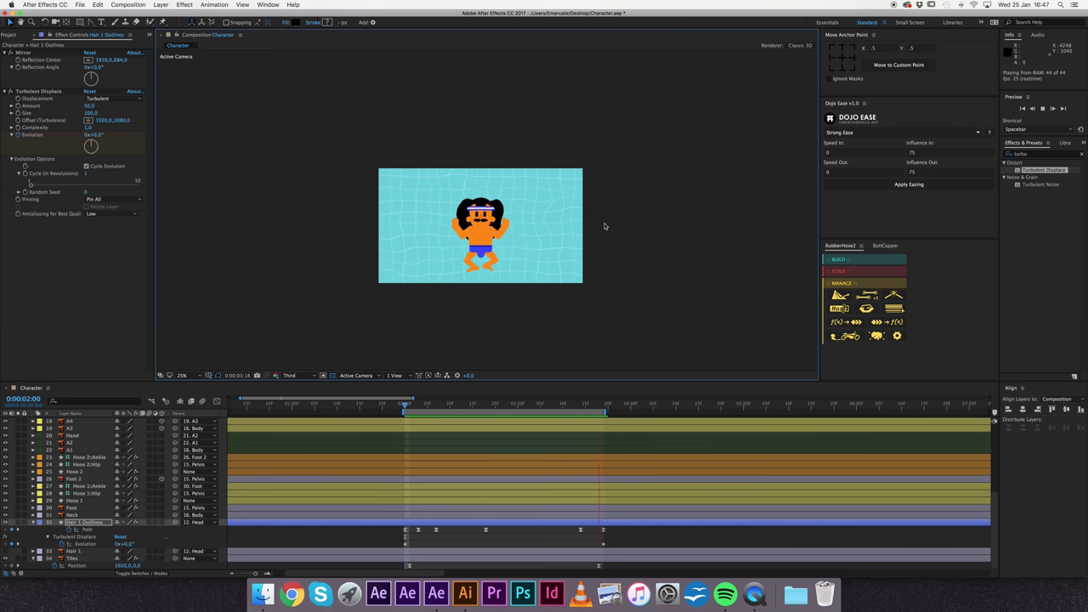
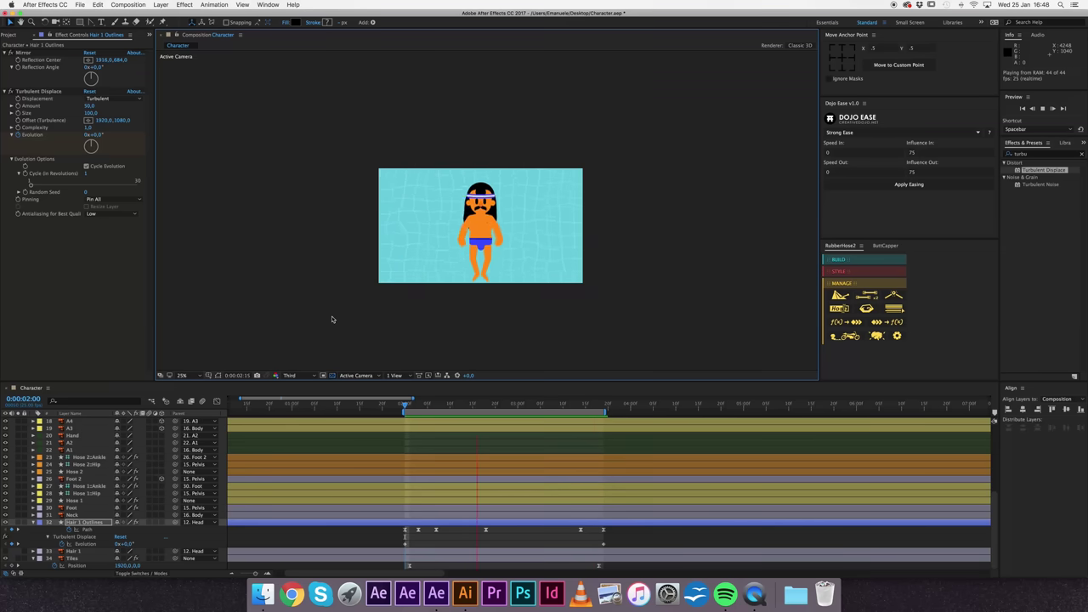
Step: Scrub the animation between 2:02 and 3:13 and select the hair path keyframes
left_click(427, 409)
left_click_drag(429, 411, 600, 460)
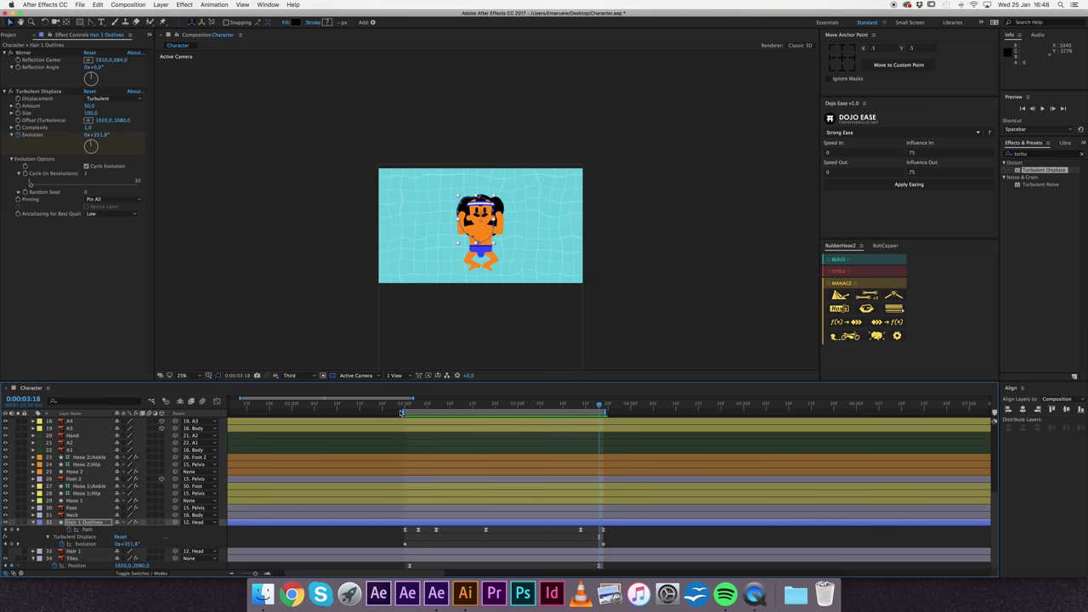
left_click_drag(406, 410, 414, 411)
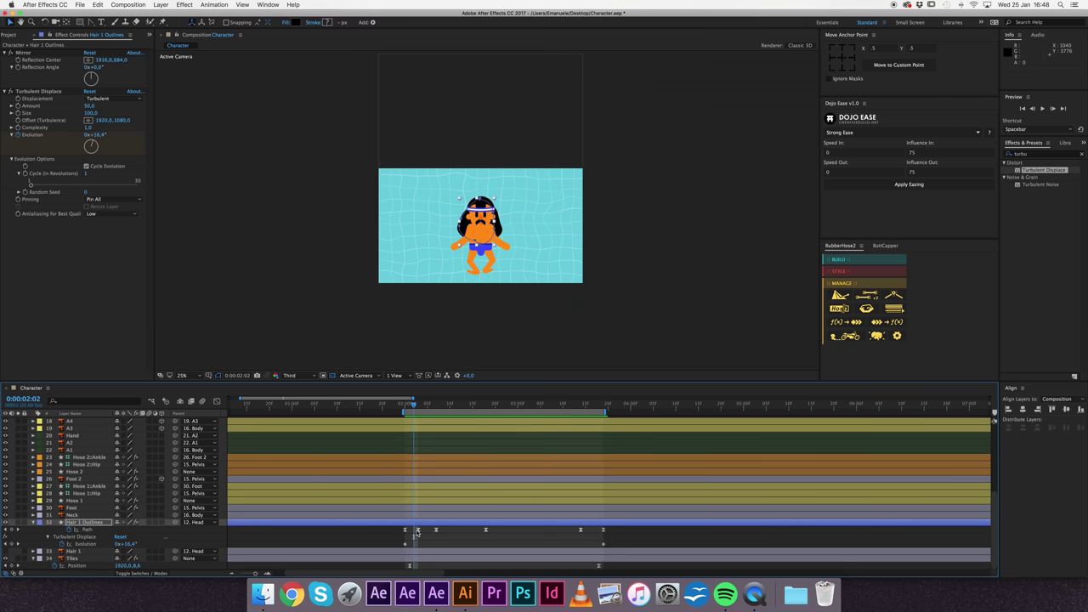
left_click_drag(396, 532, 603, 532)
Step: Copy the final Hair 1 Outlines path keyframe and paste it at 1:20
left_click(581, 408)
key("Page_Down")
key("Page_Down")
key("Page_Down")
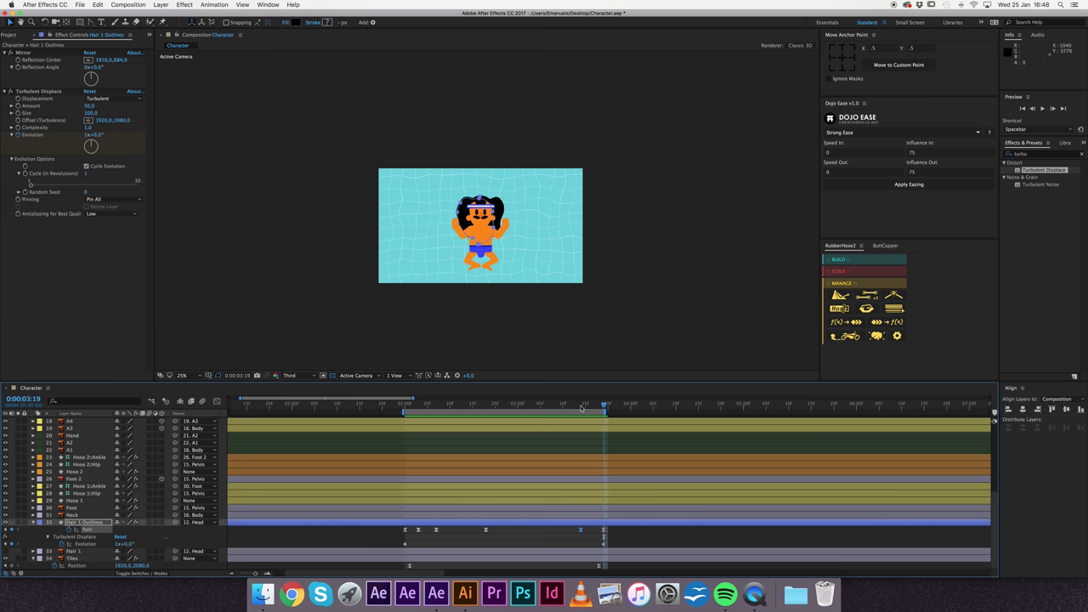
left_click(582, 530)
key("ctrl+c")
left_click(405, 409)
left_click_drag(405, 409, 382, 409)
key("ctrl+v")
Step: Shift the hair path keyframes about two frames later and preview the retimed hair
left_click_drag(378, 531, 633, 546)
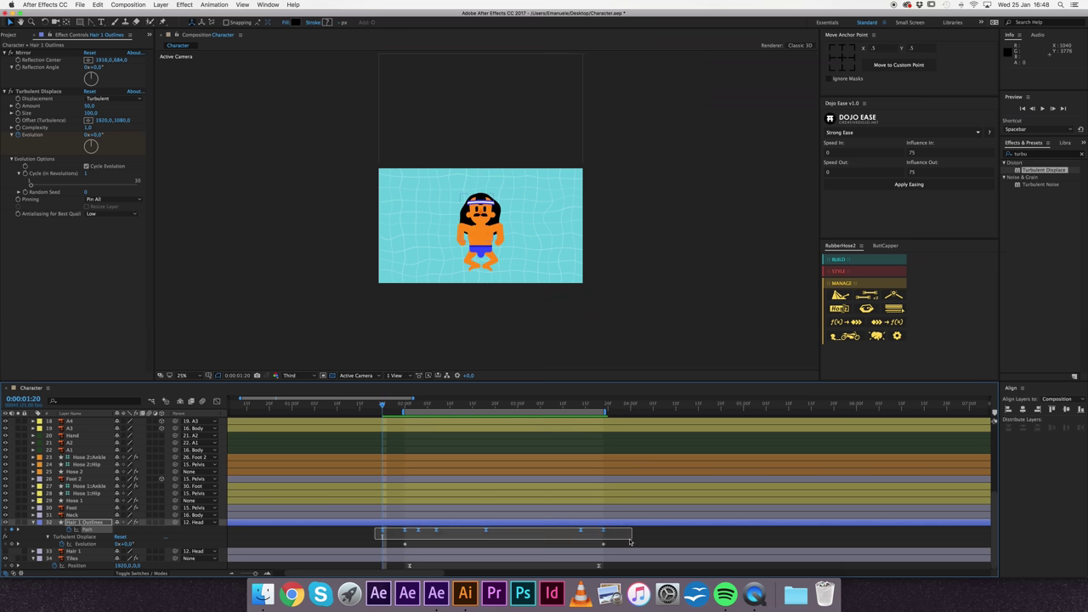
left_click_drag(381, 531, 391, 531)
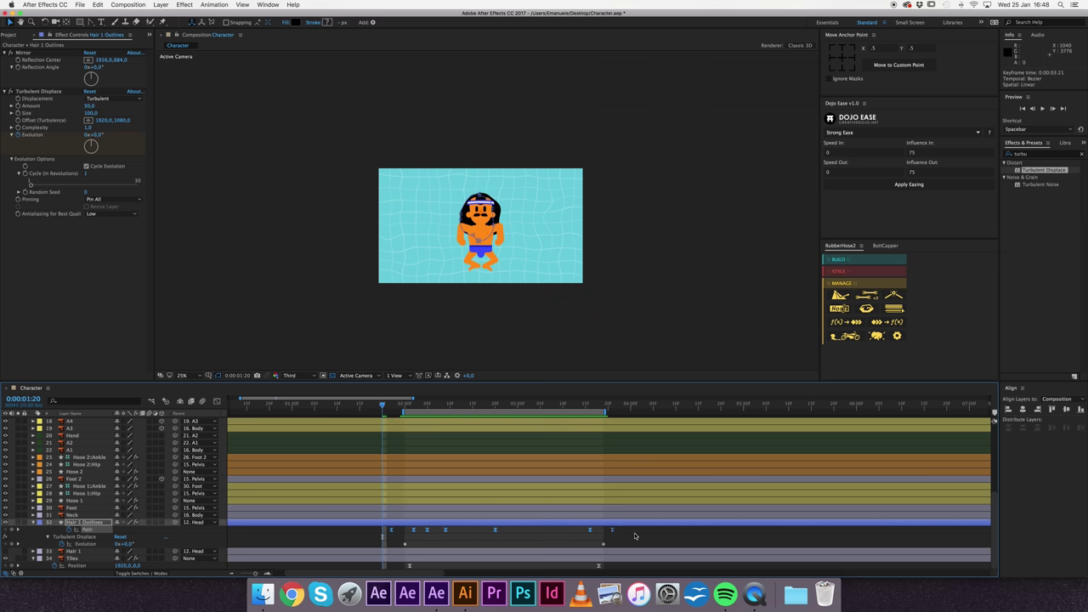
left_click(634, 535)
key("space")
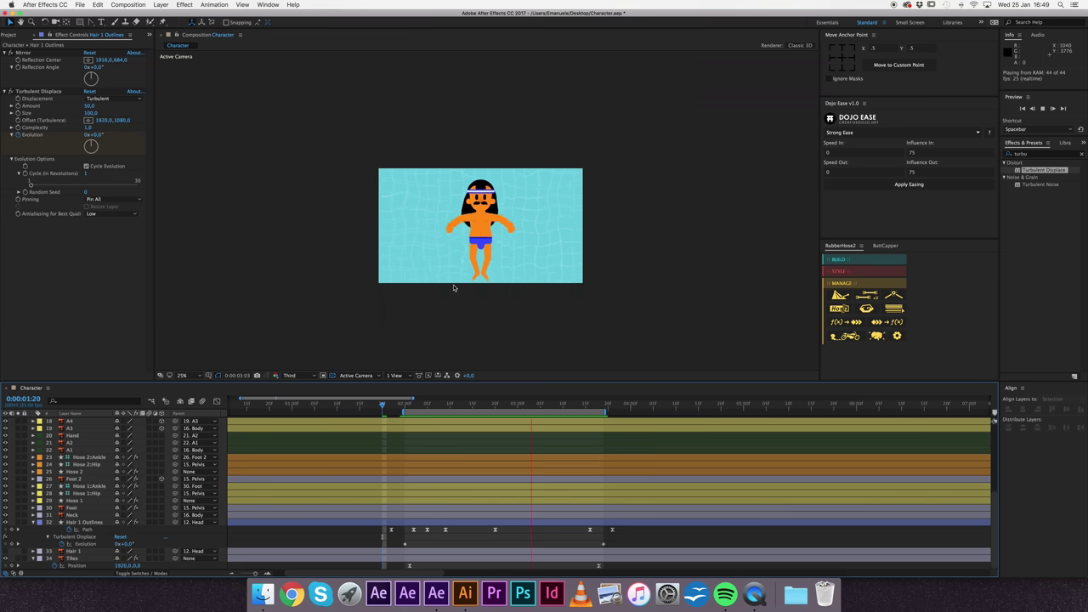
left_click_drag(432, 529, 380, 532)
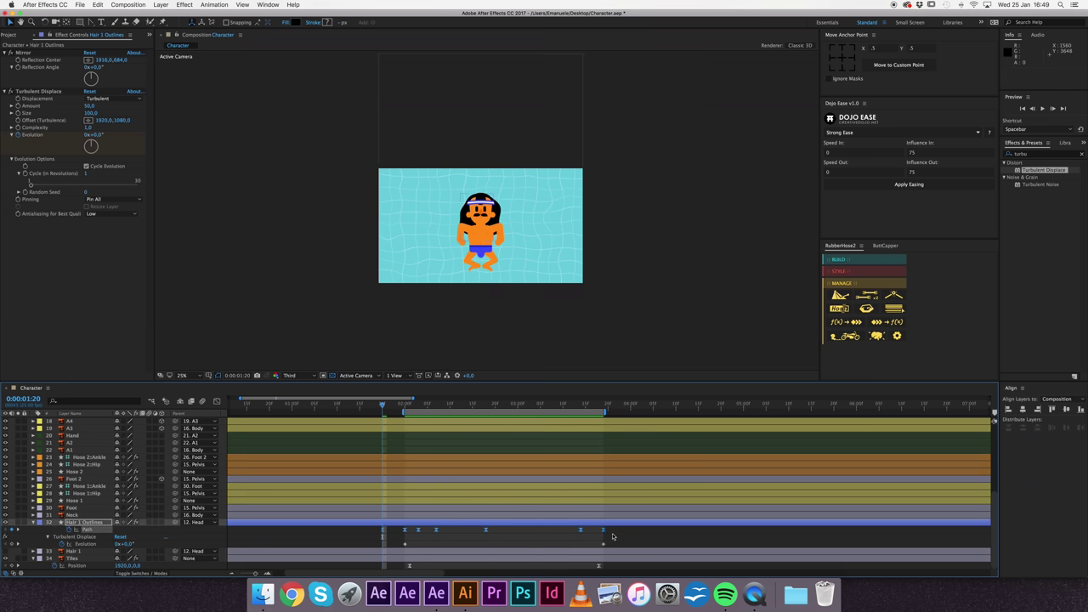
left_click(636, 530)
key("space")
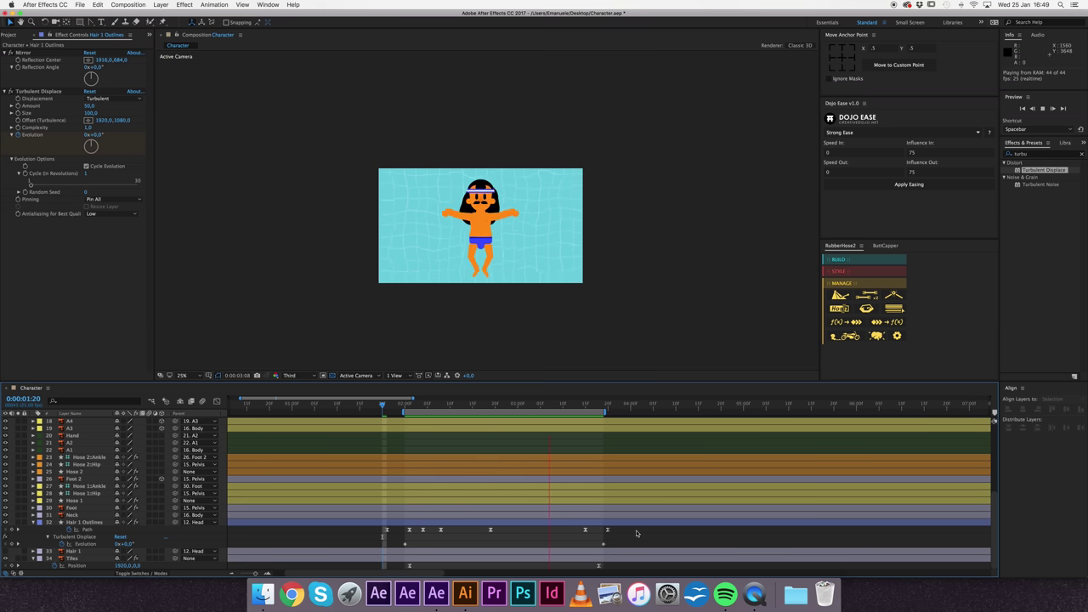
key("space")
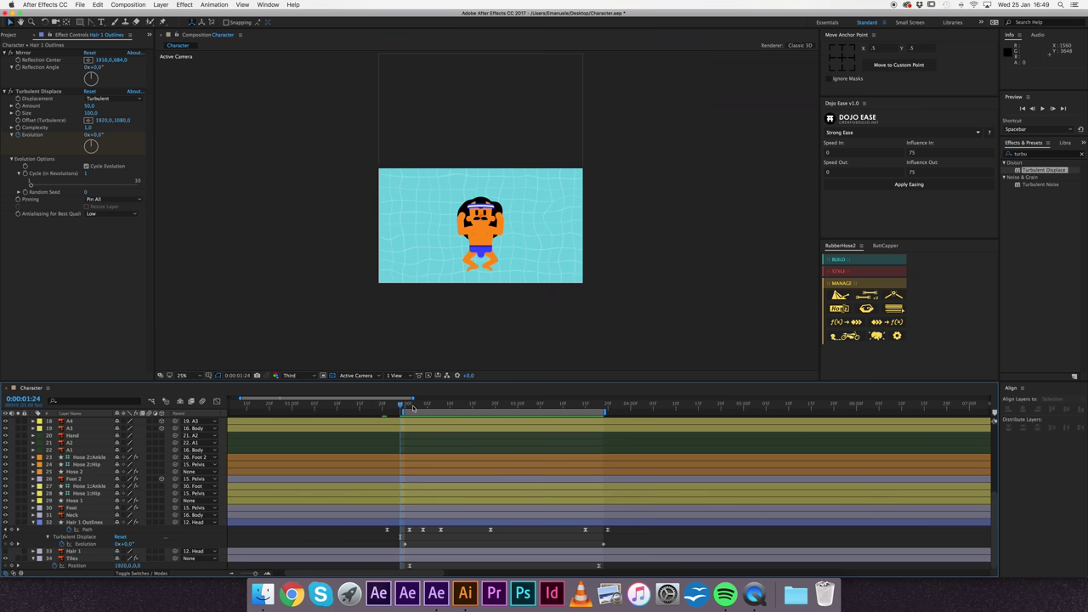
left_click(415, 405)
Step: Nudge the Body position keyframes at 2:01 slightly lower and preview the bob
scroll(84, 509, "up", 3)
left_click(75, 450)
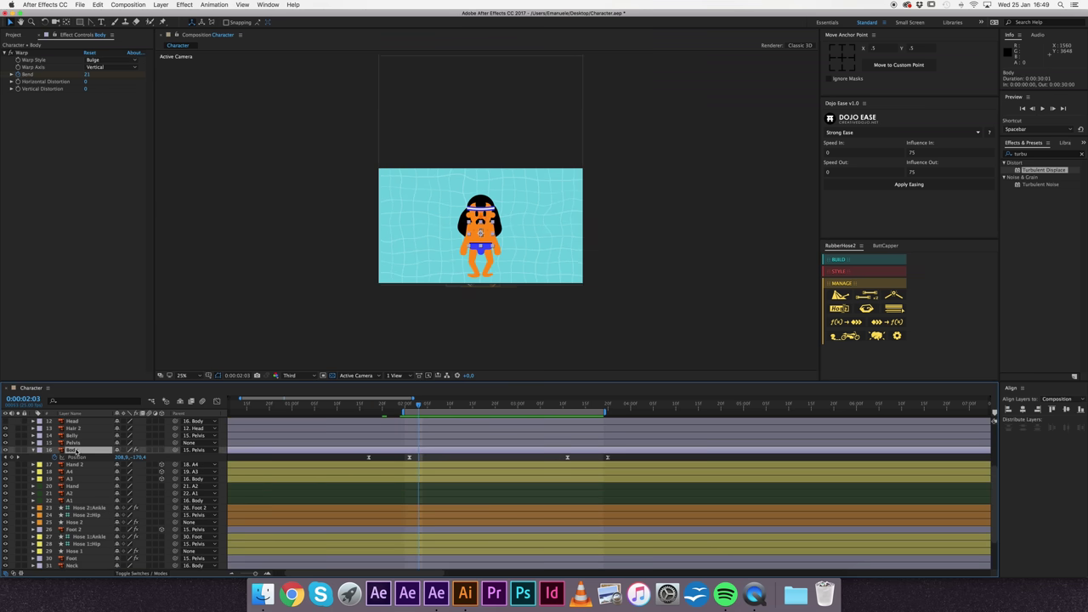
left_click_drag(417, 407, 409, 409)
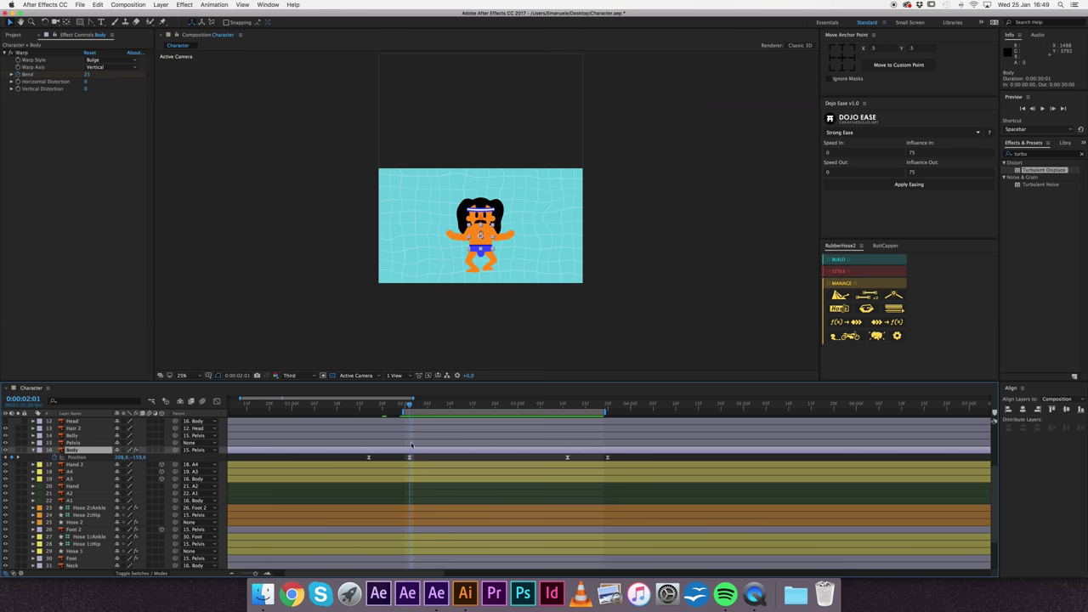
key("period")
key("period")
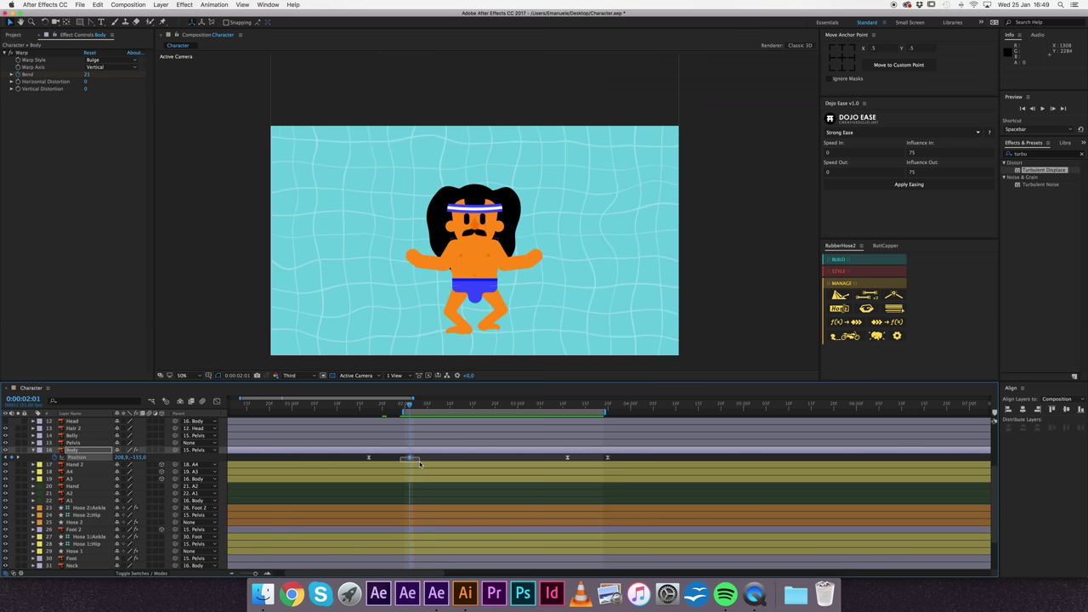
left_click_drag(419, 463, 421, 463)
key("shift+Down")
key("shift+Down")
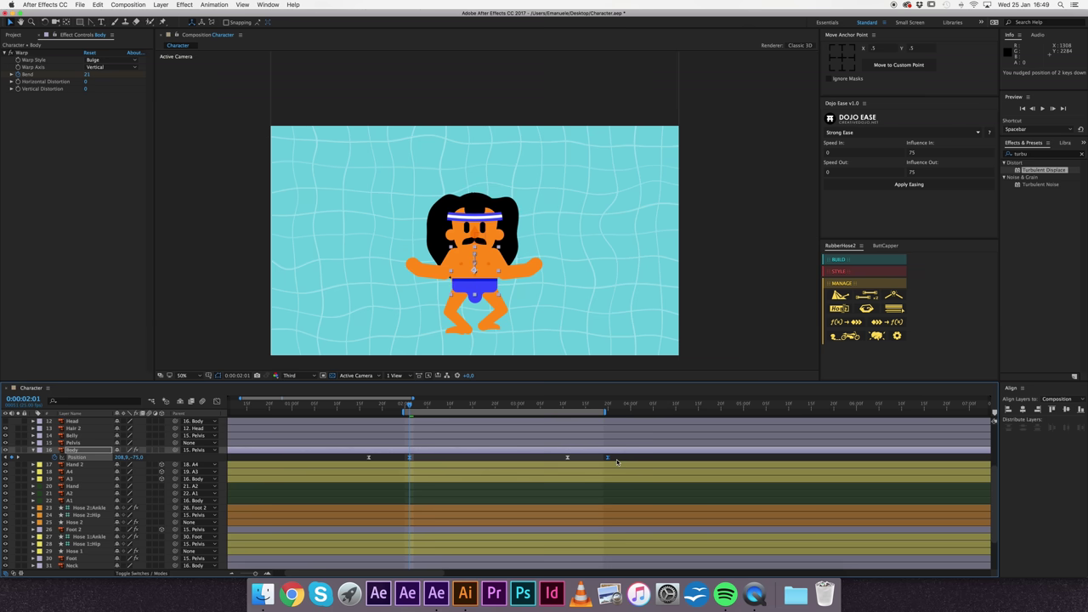
key("shift+Up")
key("Down")
key("Down")
key("comma")
key("comma")
key("space")
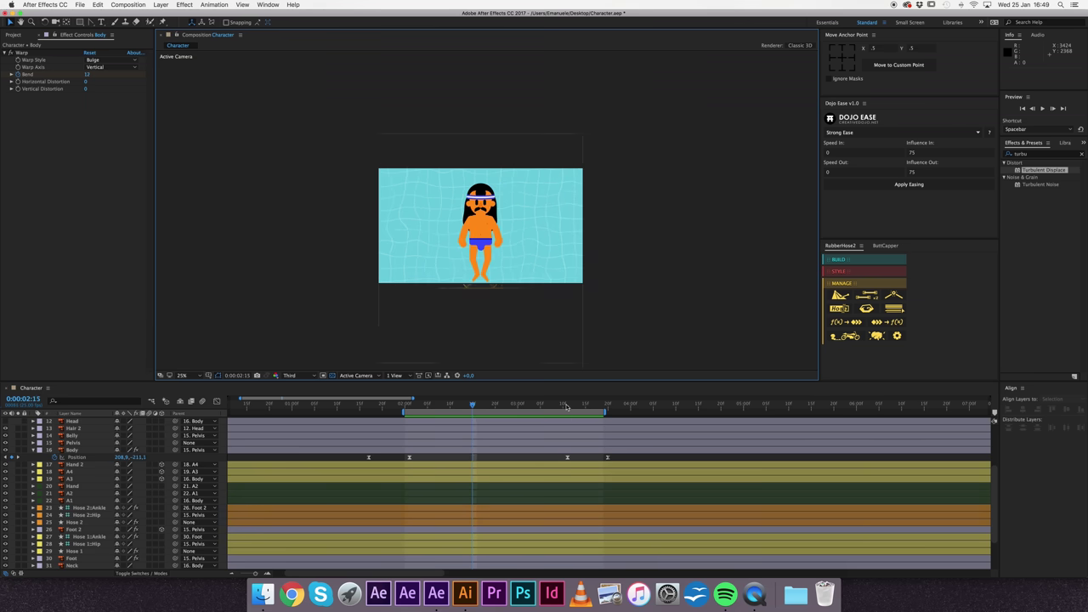
Step: Raise the Body position keyframe at 3:11, preview, then undo that nudge and preview again
left_click(568, 406)
left_click(565, 459)
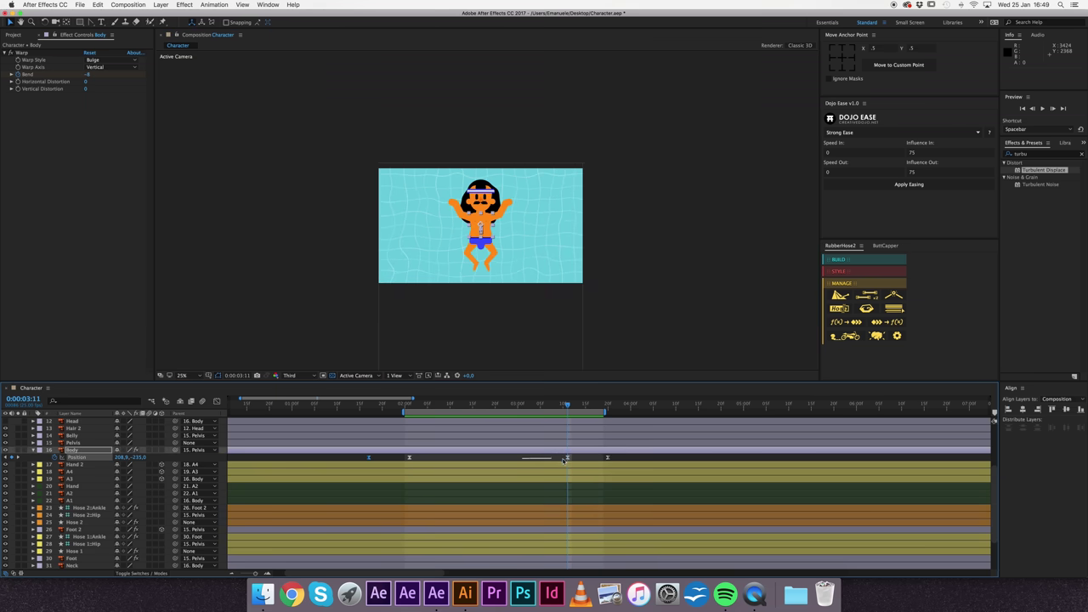
key("shift+Up")
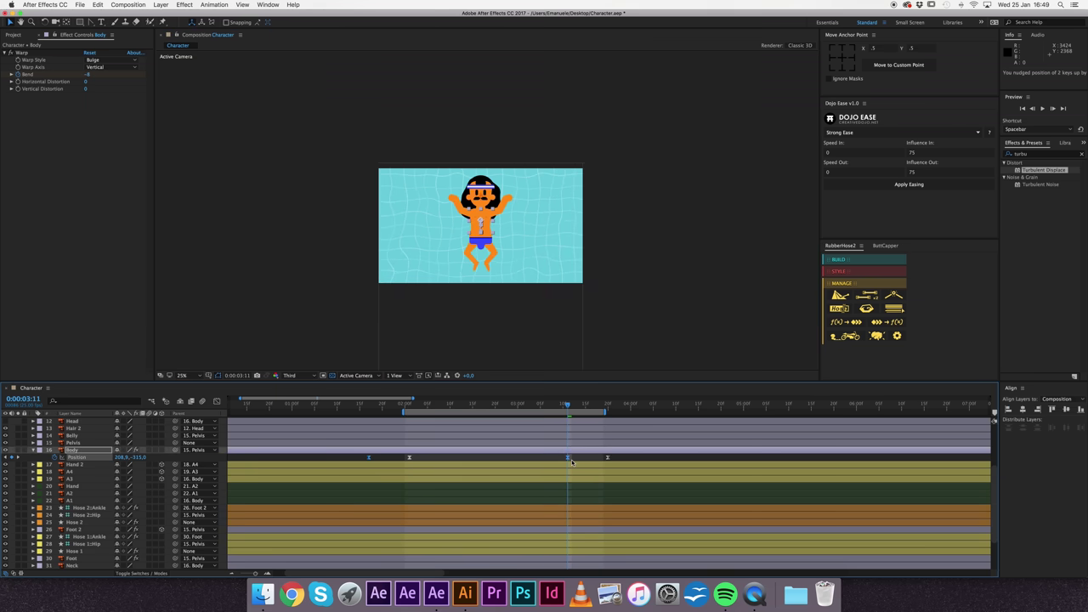
left_click(610, 296)
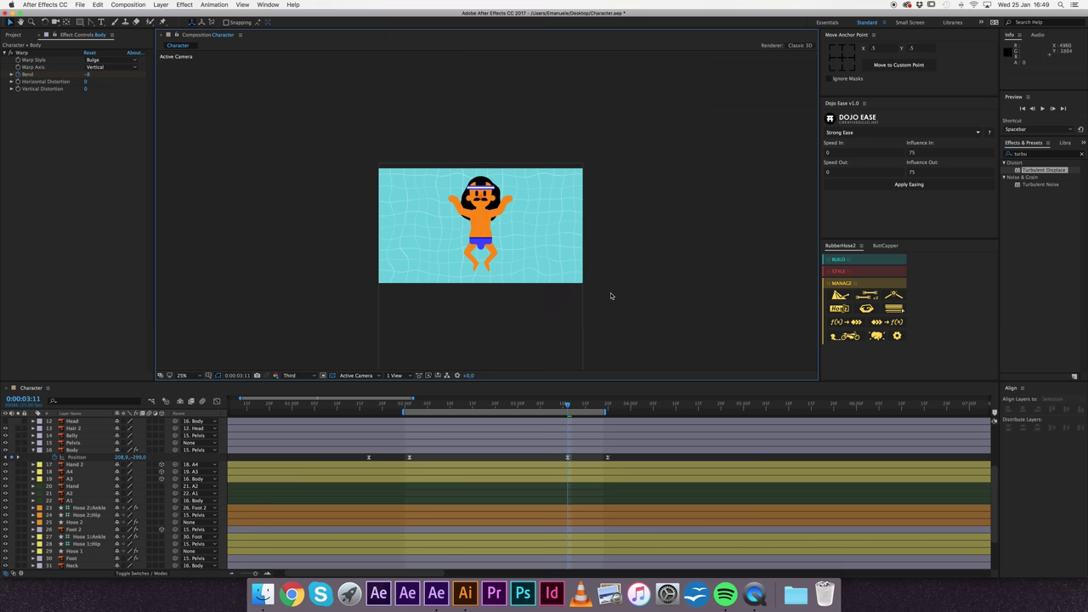
key("space")
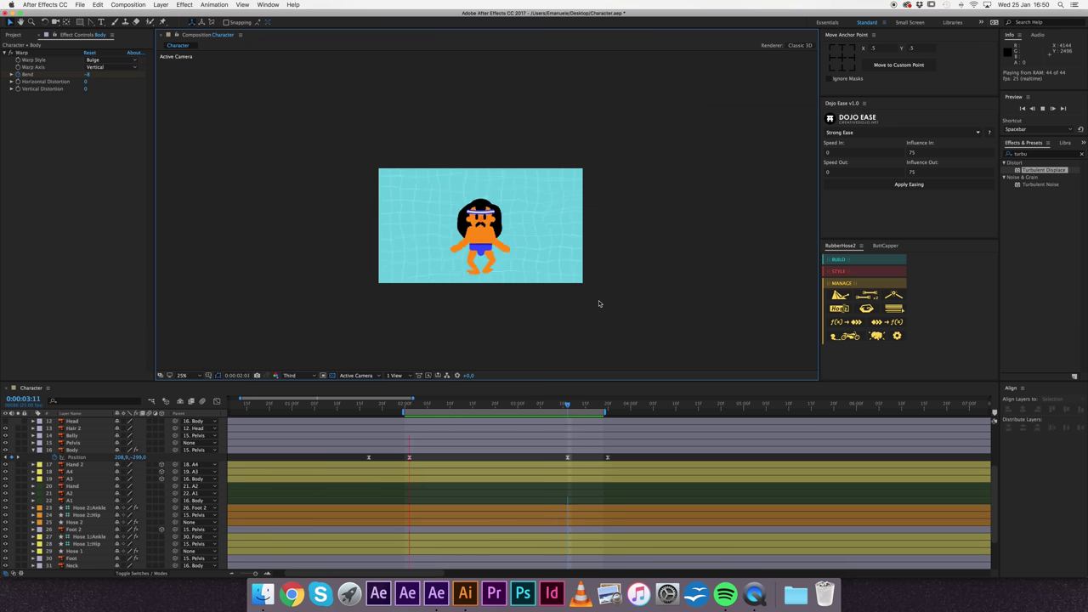
key("super+z")
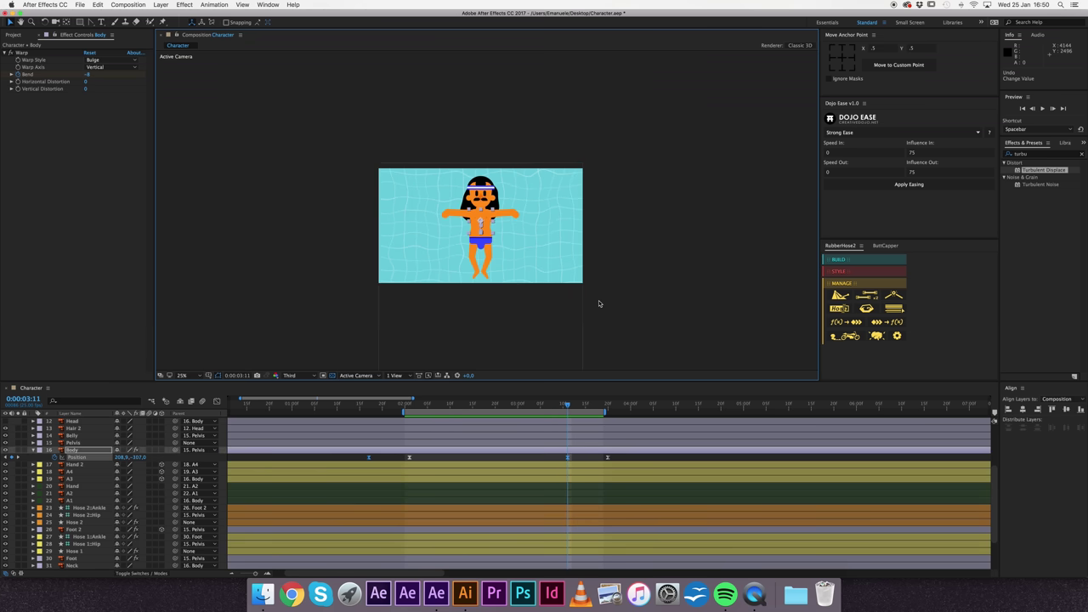
key("space")
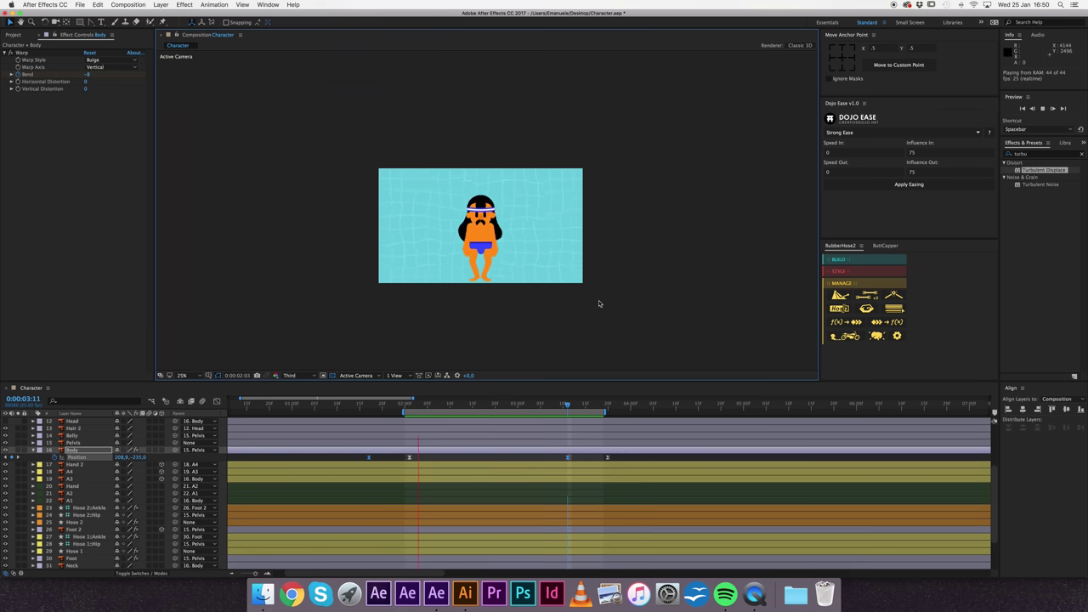
key("space")
Step: Play to 3:20 and reshape the Hair 1 Outlines path by pulling a hair point
scroll(443, 525, "down", 3)
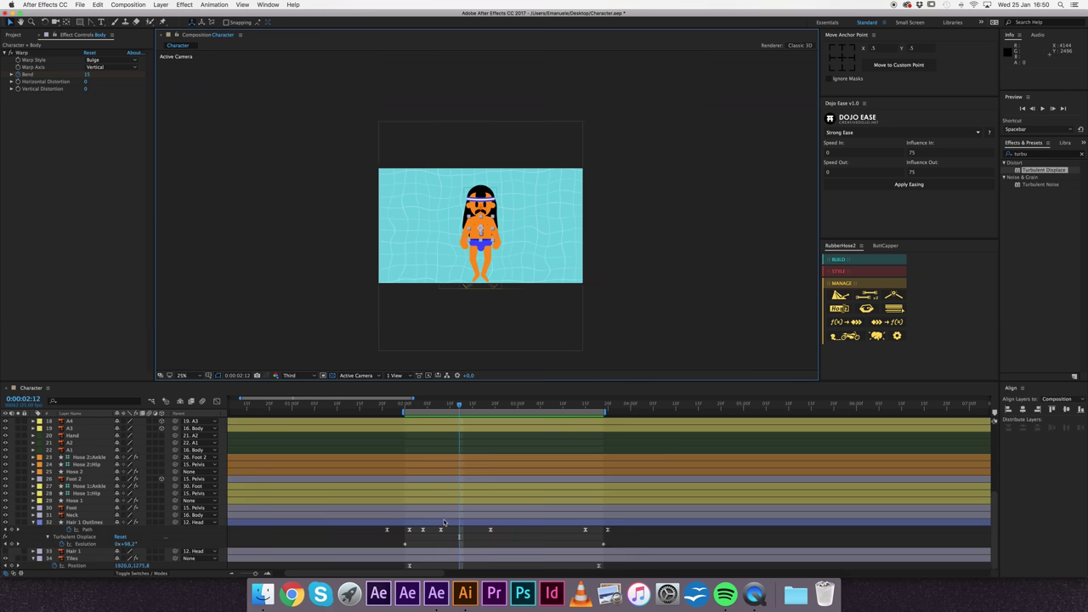
left_click(412, 407)
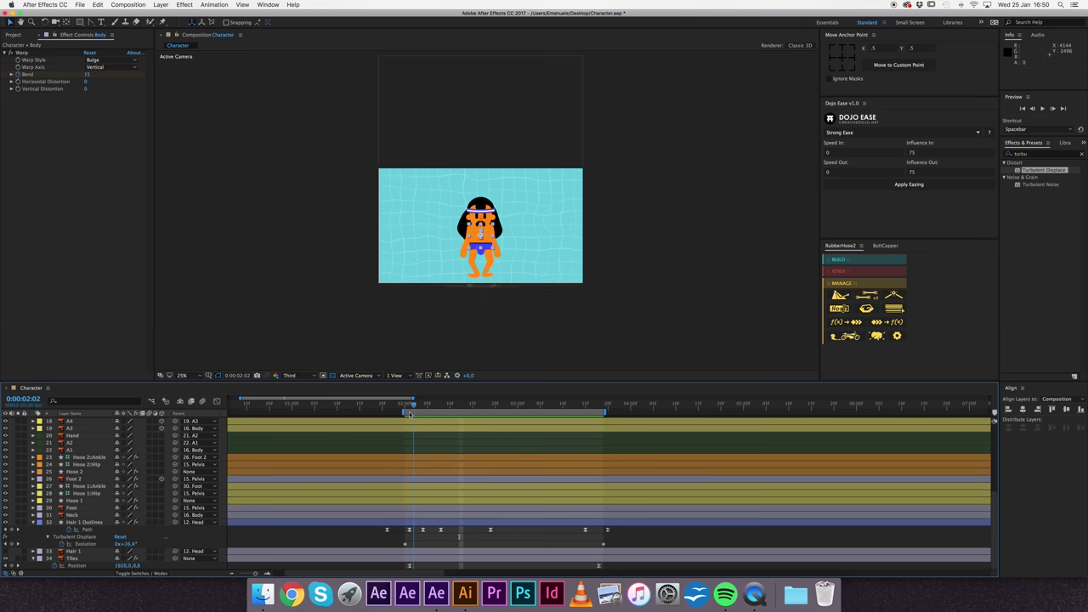
left_click_drag(378, 404, 451, 405)
key("space")
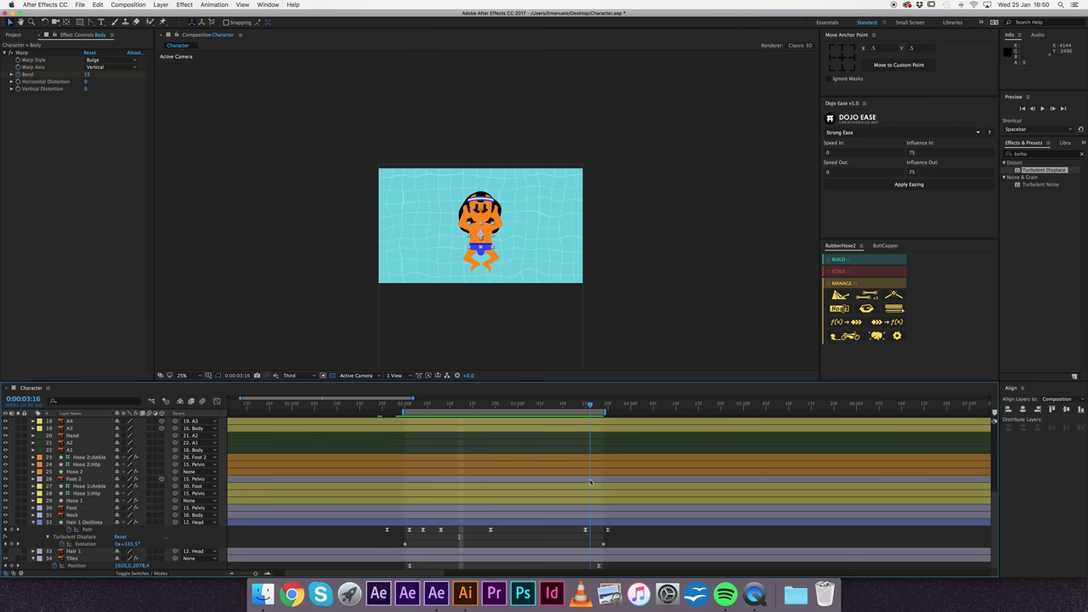
key("space")
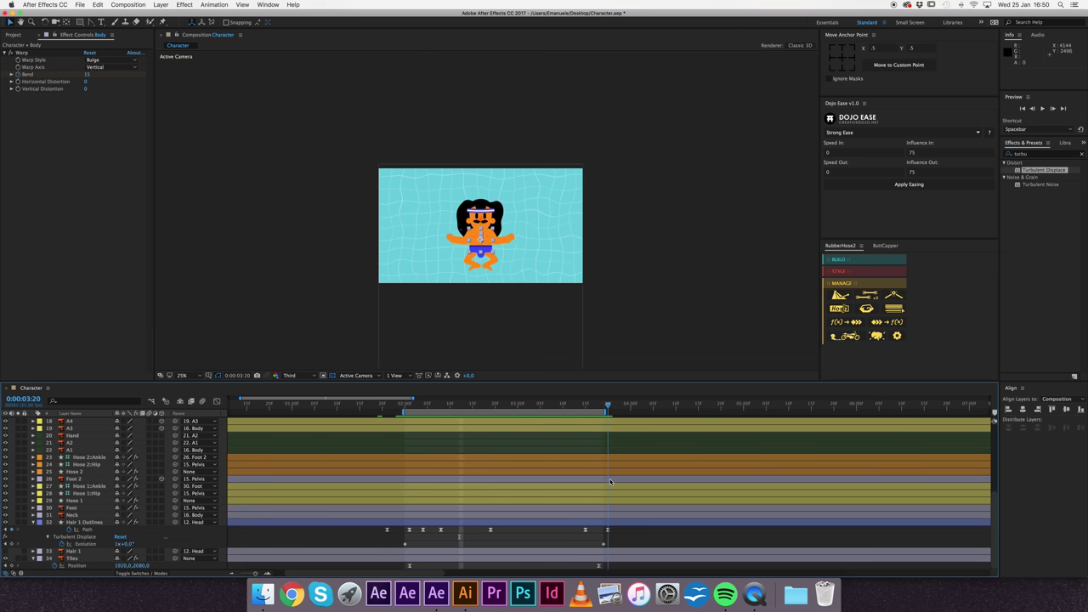
left_click(606, 531)
key("period")
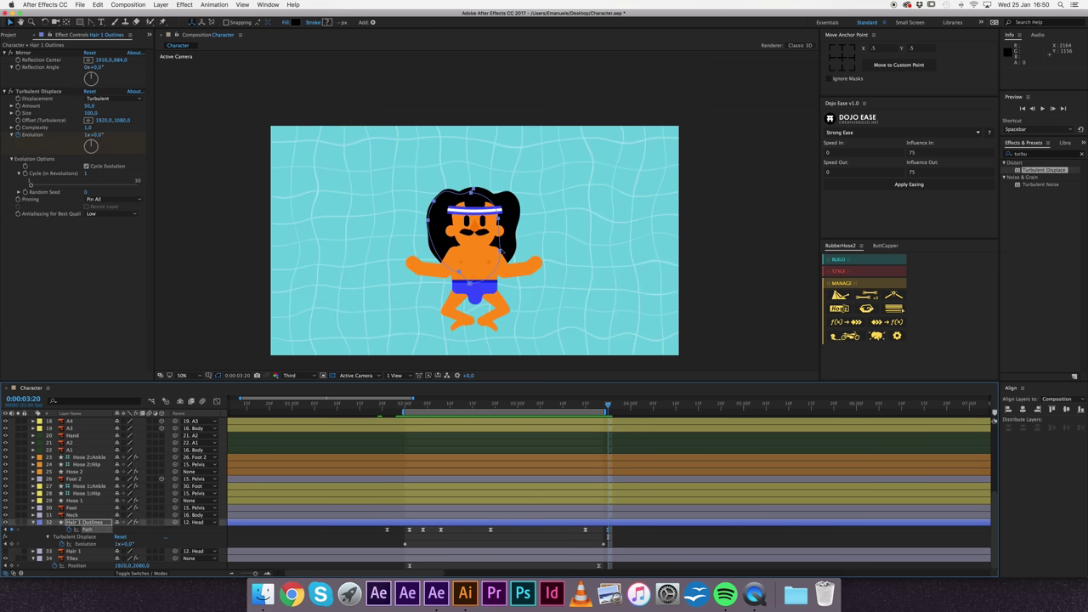
left_click(436, 198)
left_click_drag(435, 204, 470, 195)
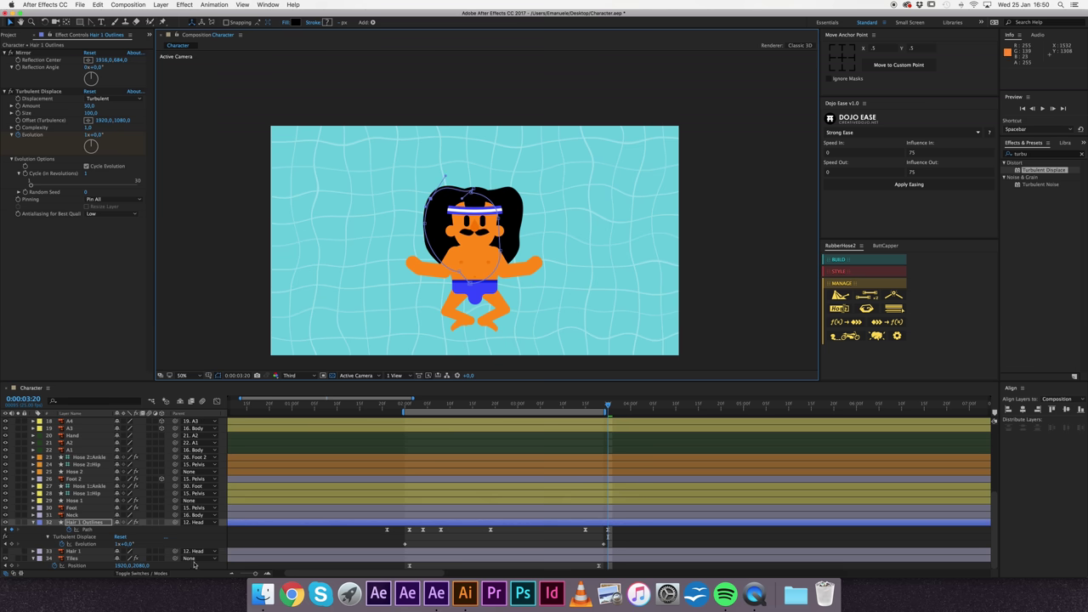
Step: Copy the reshaped hair keyframe to 2:01 and preview the hair animation
left_click(605, 532)
key("ctrl+c")
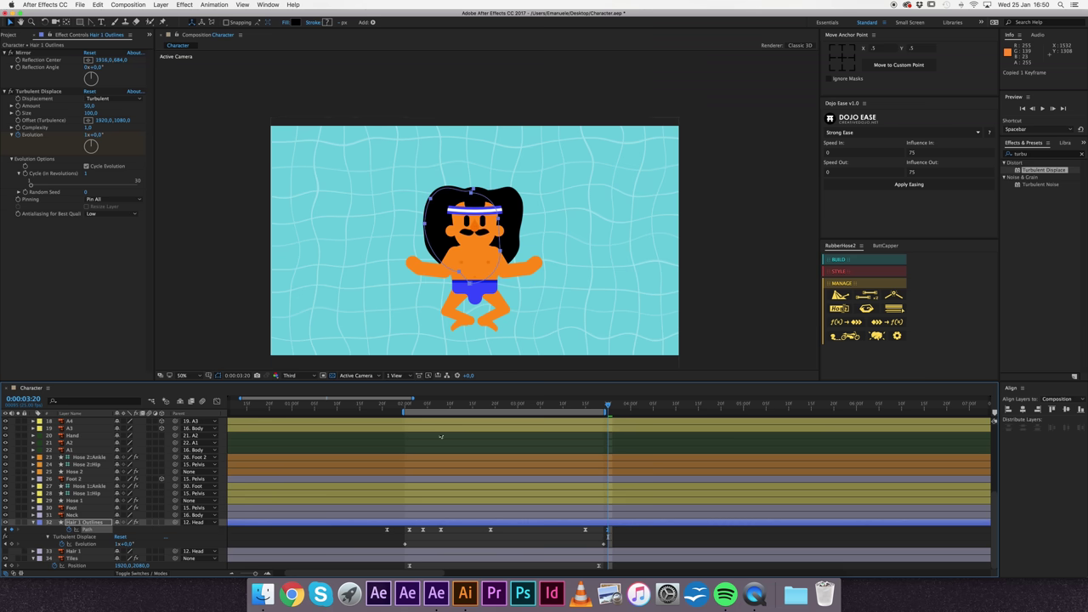
left_click(409, 407)
key("ctrl+v")
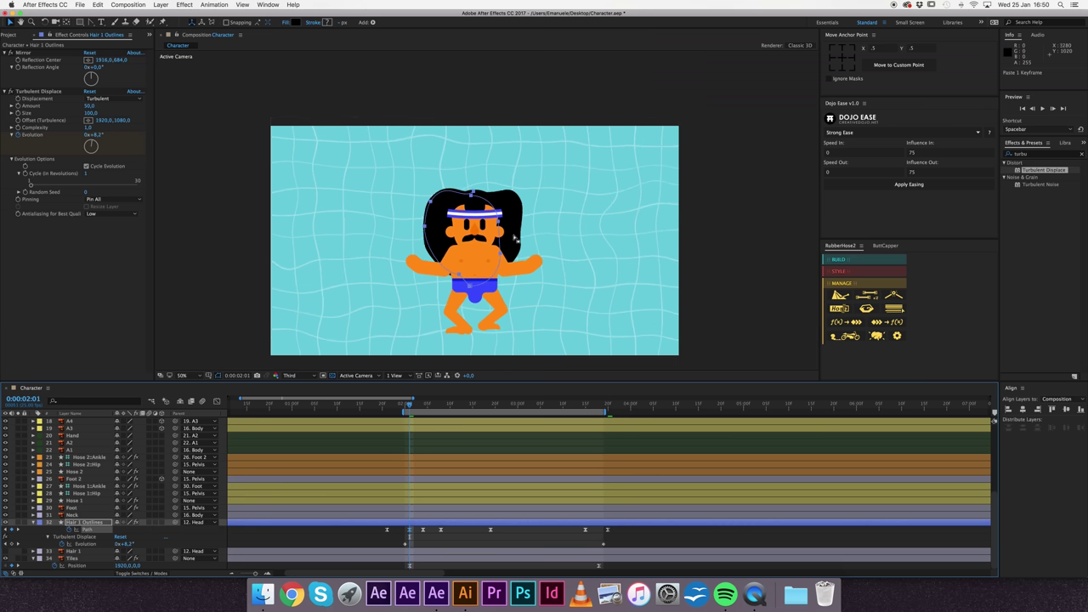
key("comma")
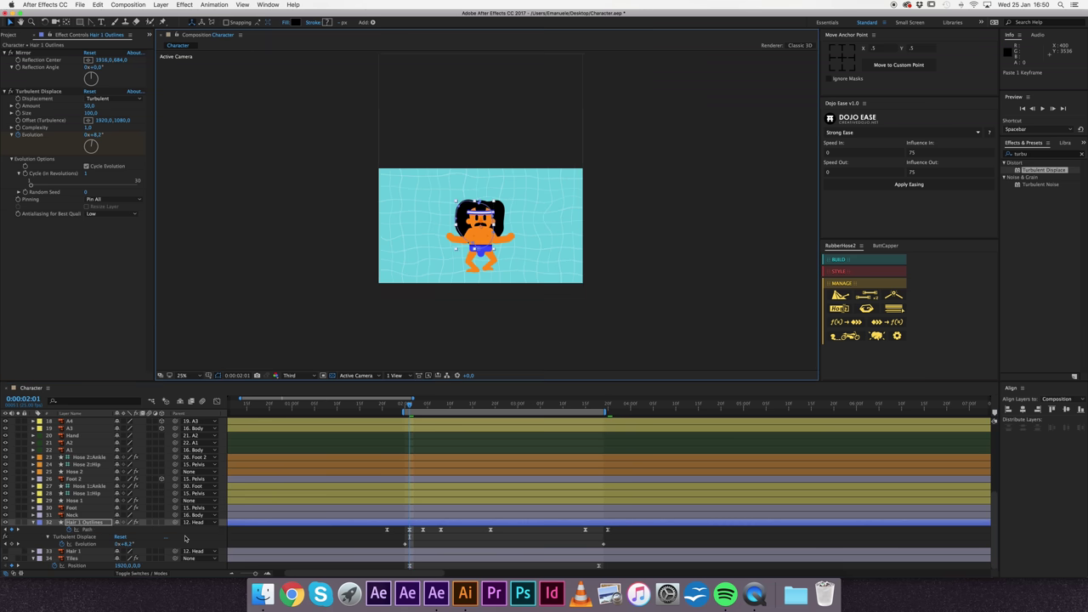
key("space")
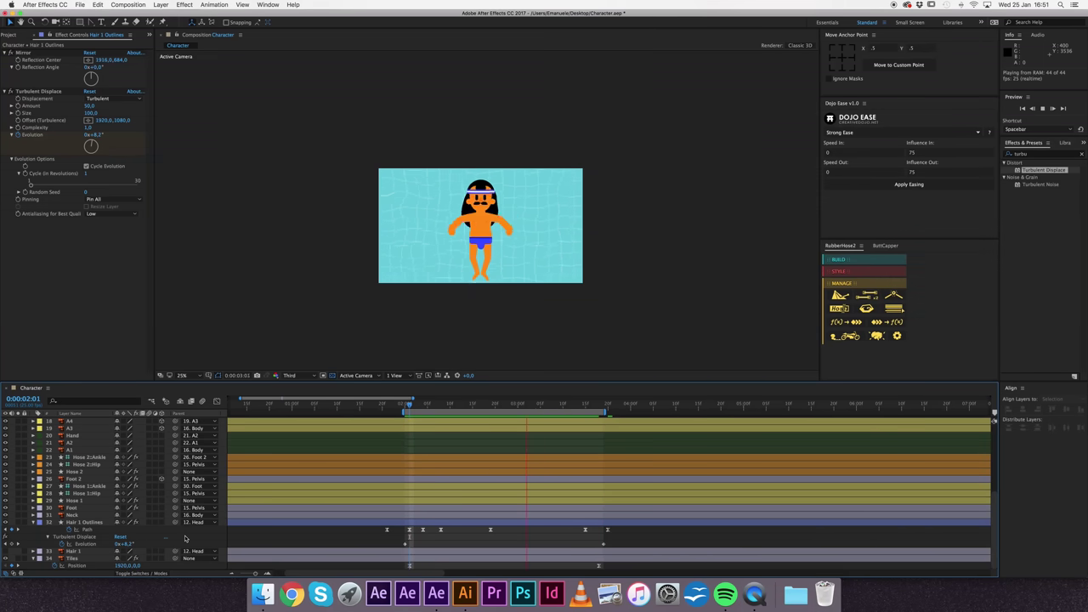
key("space")
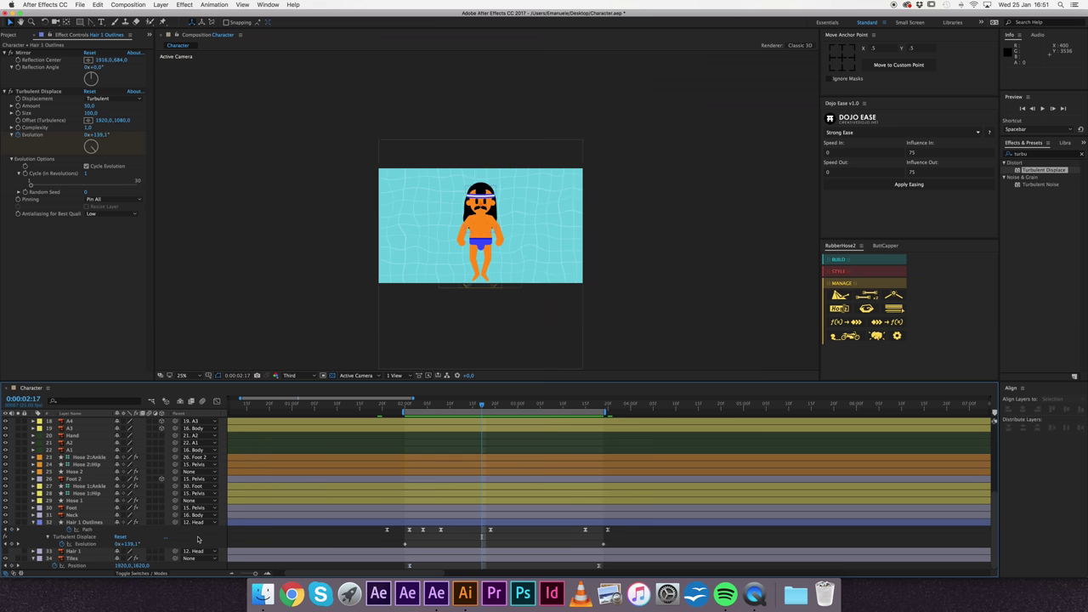
Step: Paste the earlier hair shape onto the last keyframe, preview the loop, and save the project
key("ctrl+v")
key("shift+End")
key("ctrl+v")
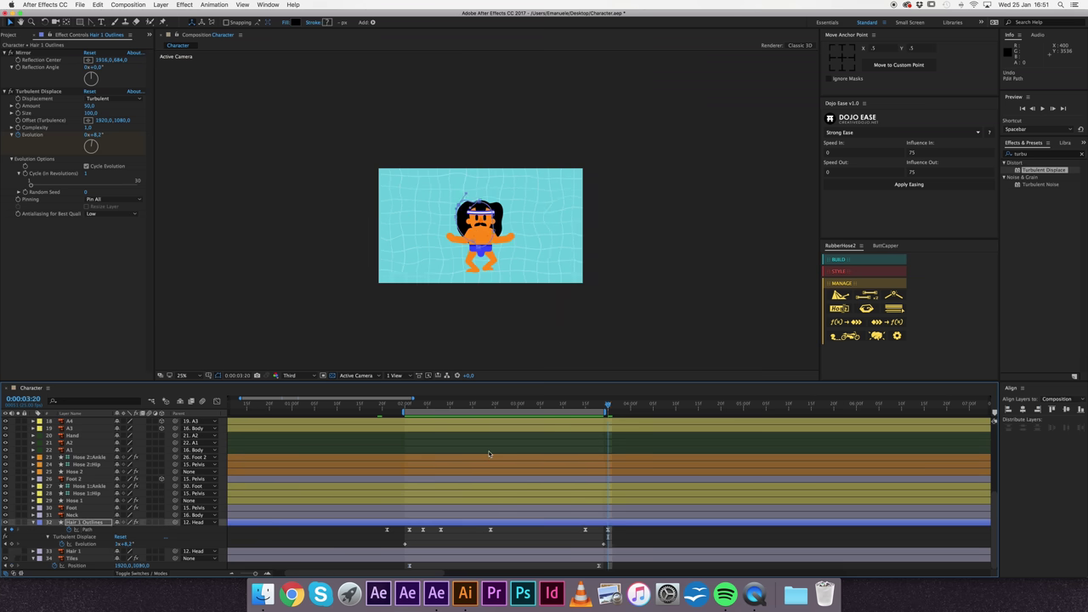
left_click(409, 531)
key("ctrl+c")
key("ctrl+v")
left_click(207, 535)
key("space")
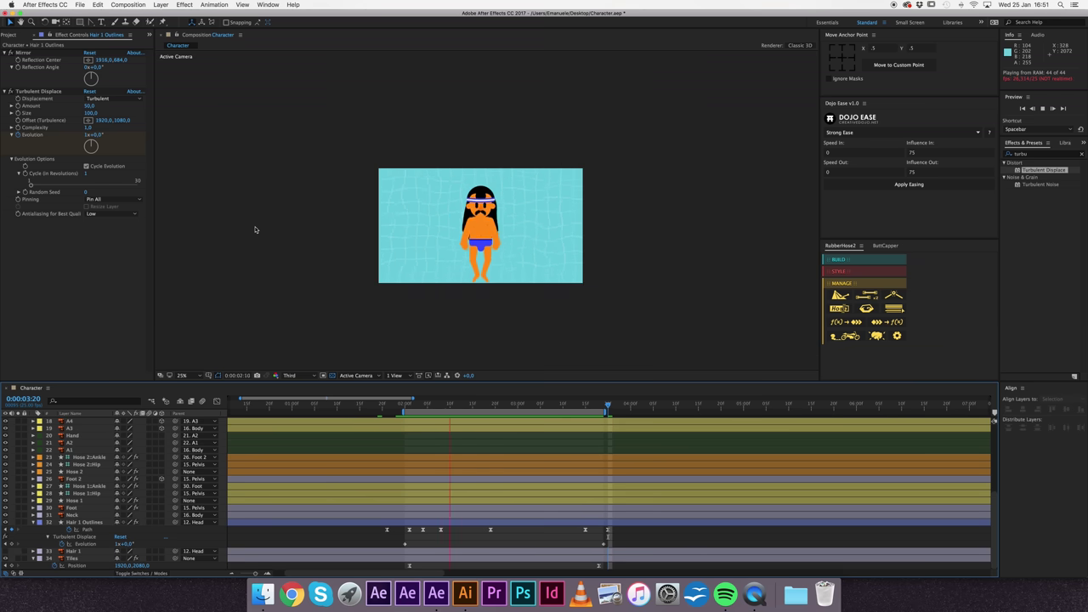
key("super+s")
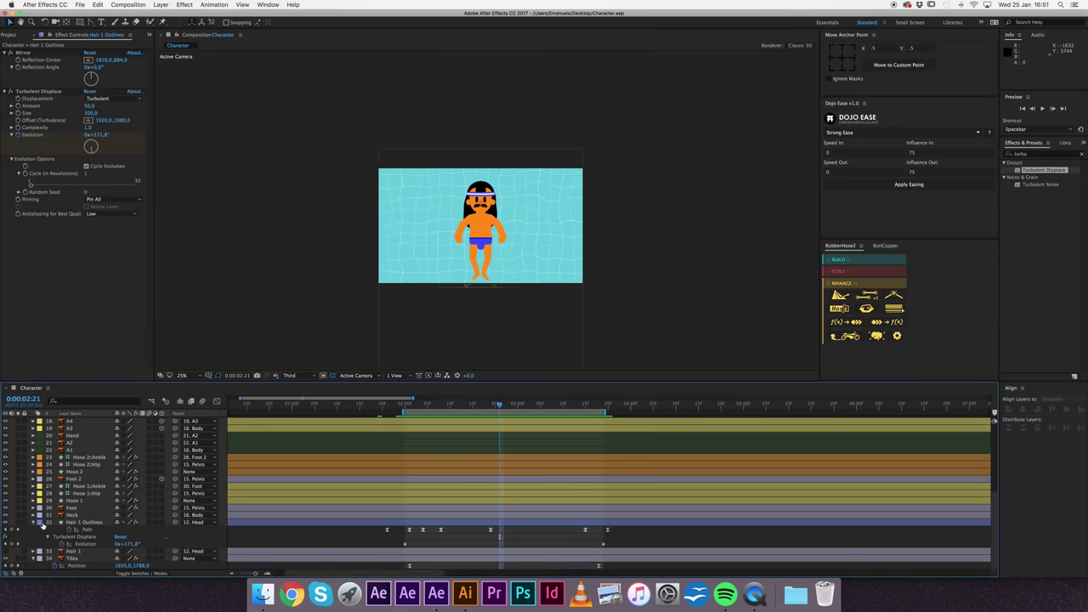
Step: Collapse layer properties and try pre-composing the body layers, then undo it
key("super+a")
key("u")
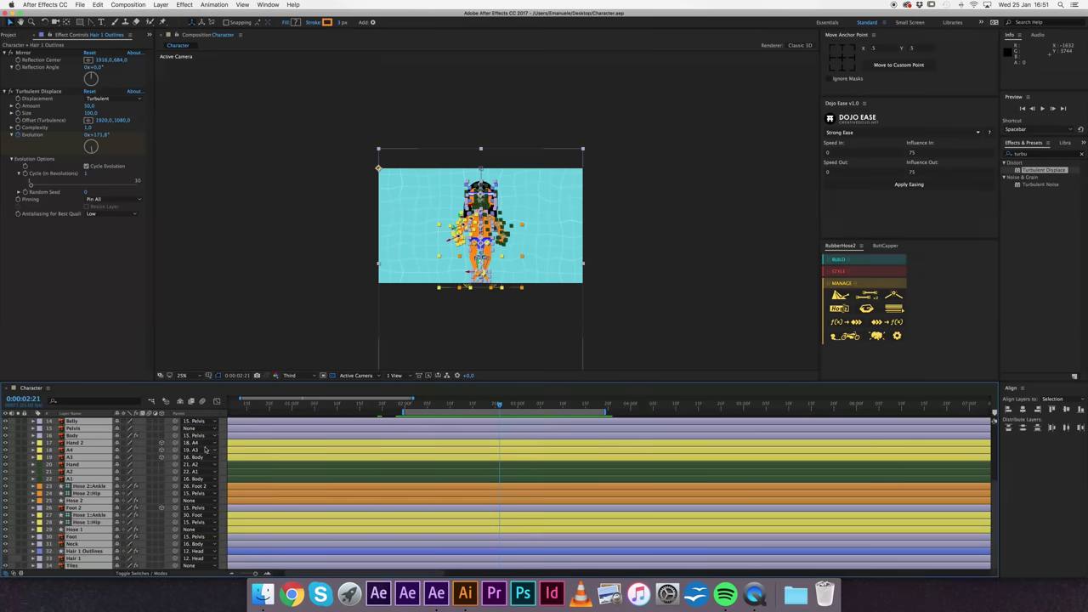
key("F2")
left_click(98, 422)
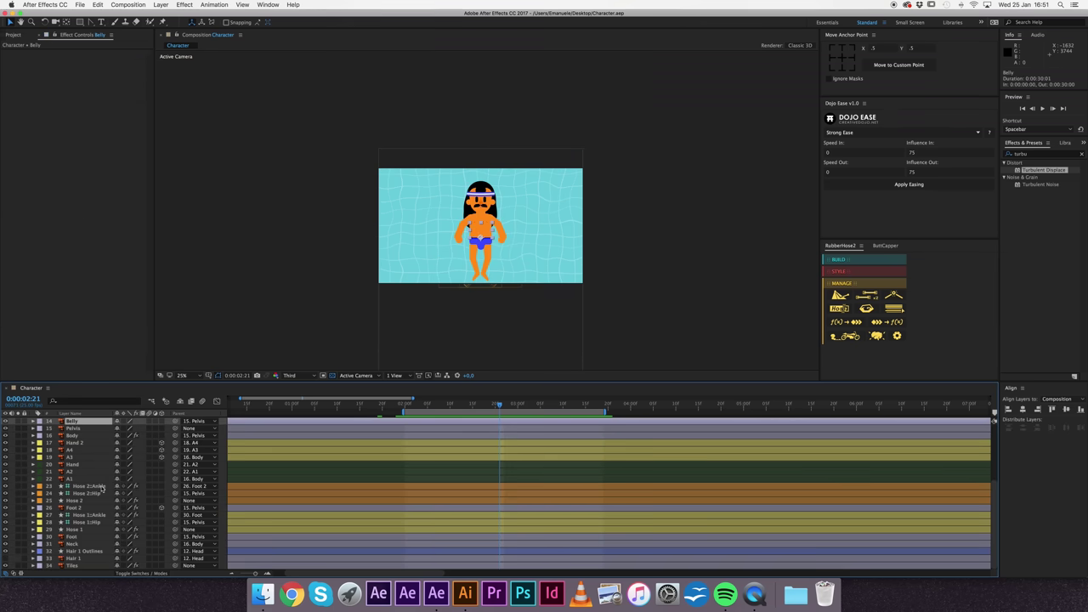
key("super+a")
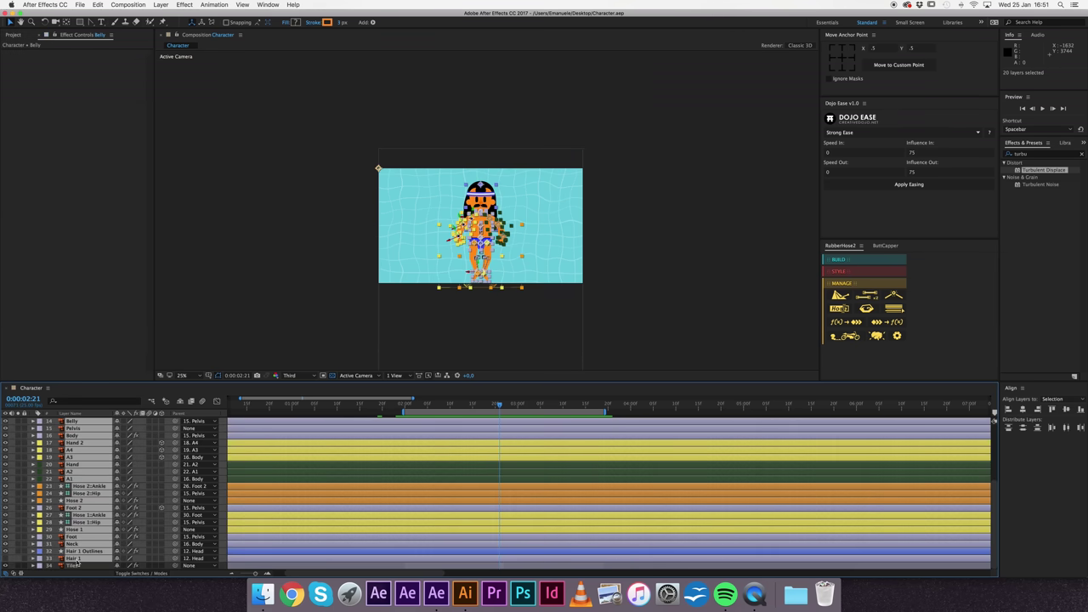
key("super+shift+c")
type("Character")
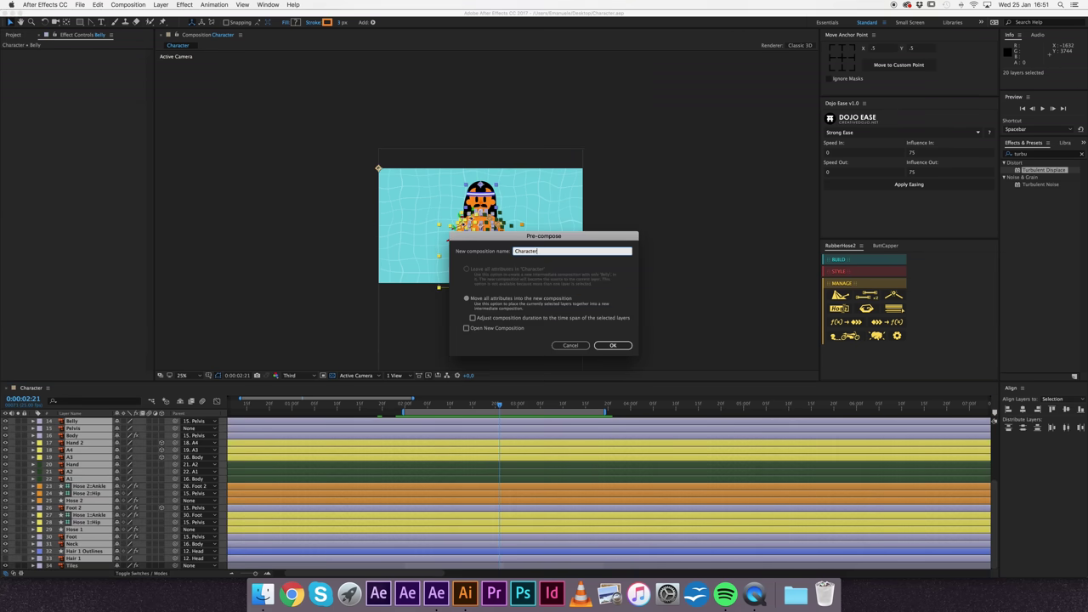
key("Return")
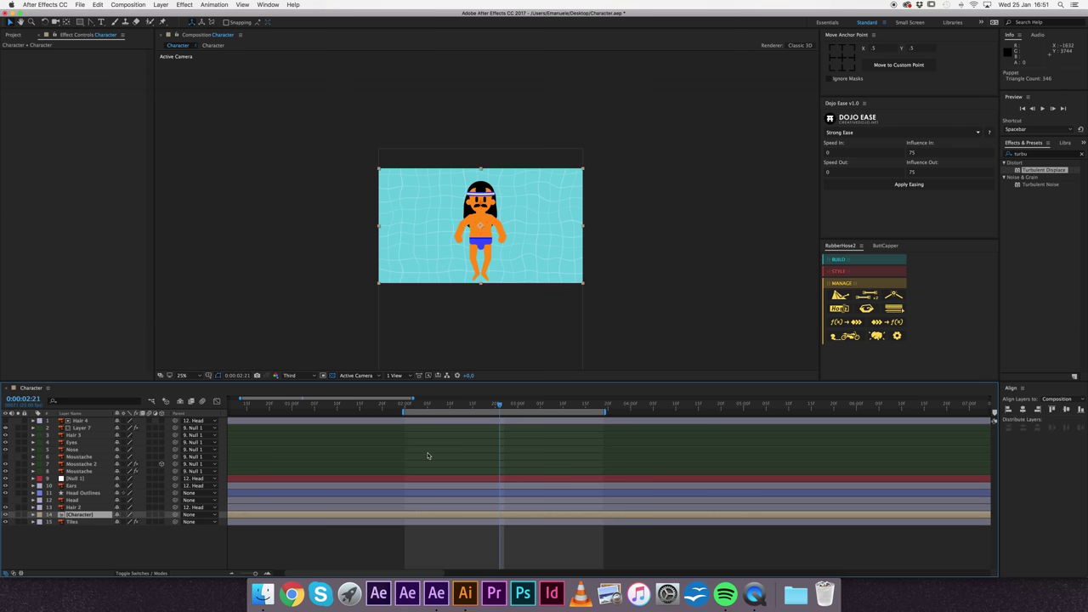
key("super+z")
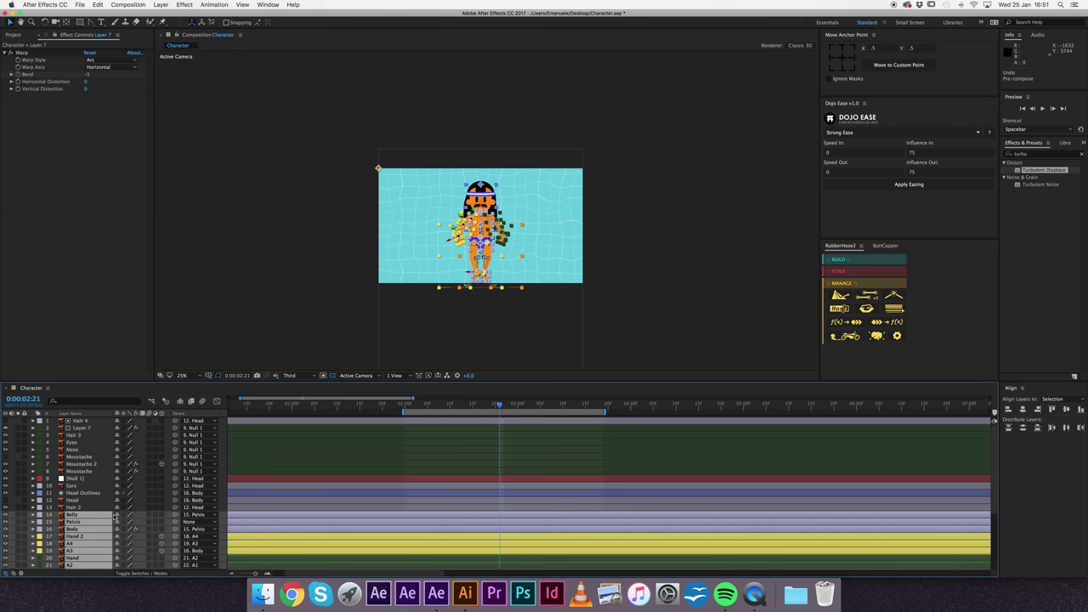
Step: Pre-compose every layer from Hair 4 down to just above Tiles into a Character precomp
left_click(80, 421)
scroll(85, 510, "down", 5)
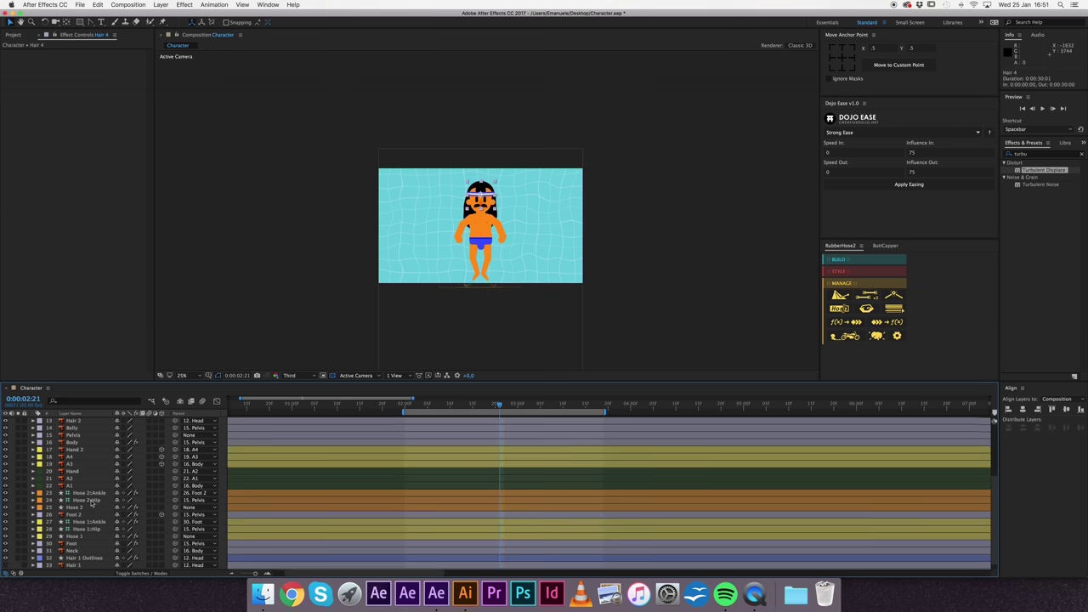
left_click(79, 558, "shift")
key("super+shift+c")
type("Character")
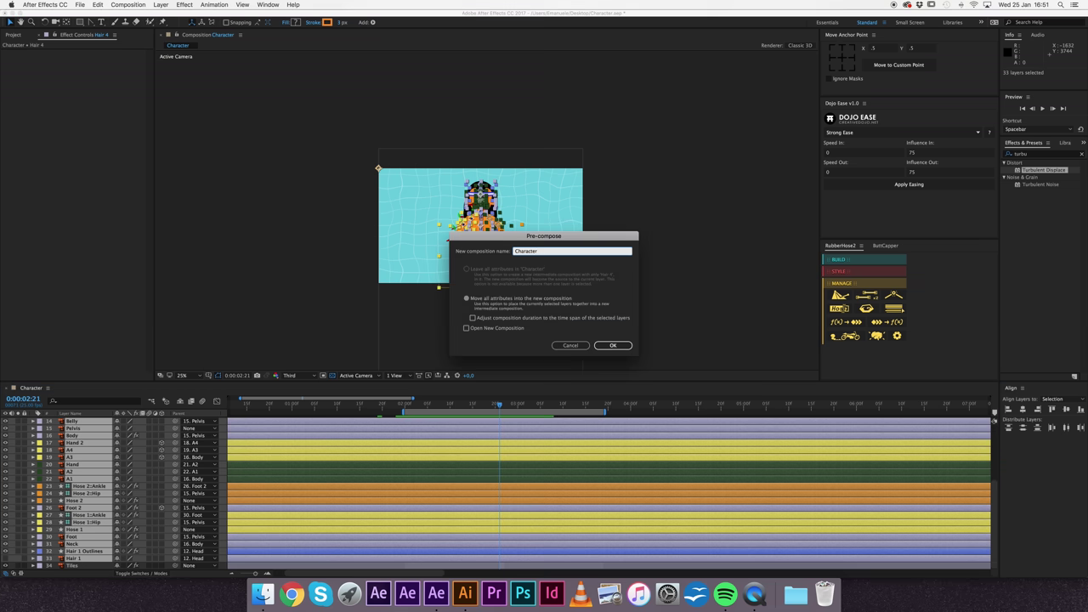
key("Return")
left_click(146, 467)
left_click(441, 233)
left_click(1034, 154)
Step: Apply Drop Shadow to the Character precomp, set its Distance to 287, and preview
type("drop")
left_click_drag(1038, 242, 550, 247)
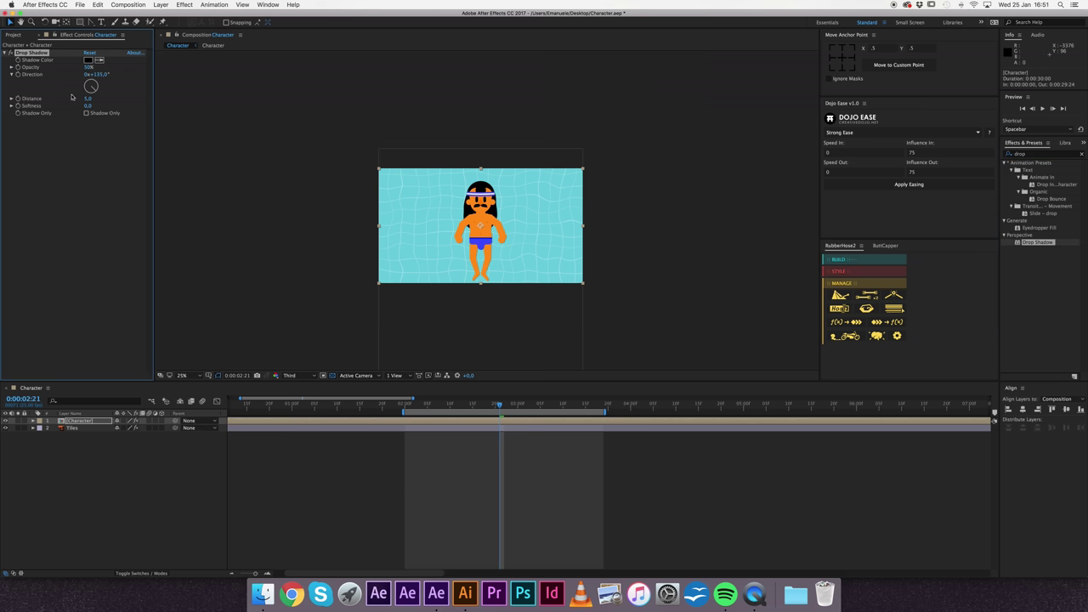
left_click_drag(86, 100, 136, 99)
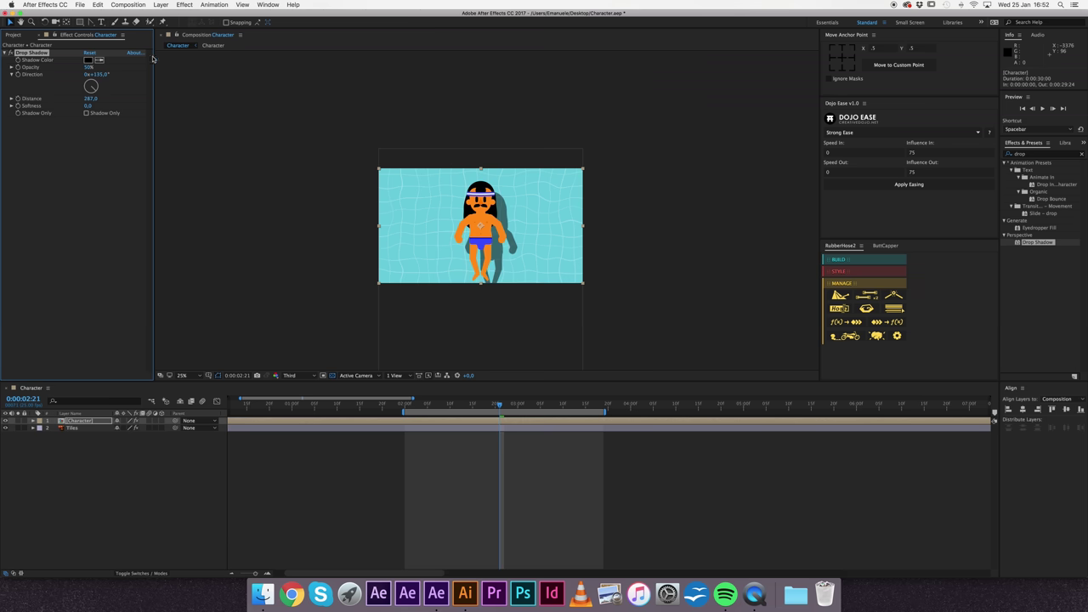
left_click(130, 485)
key("space")
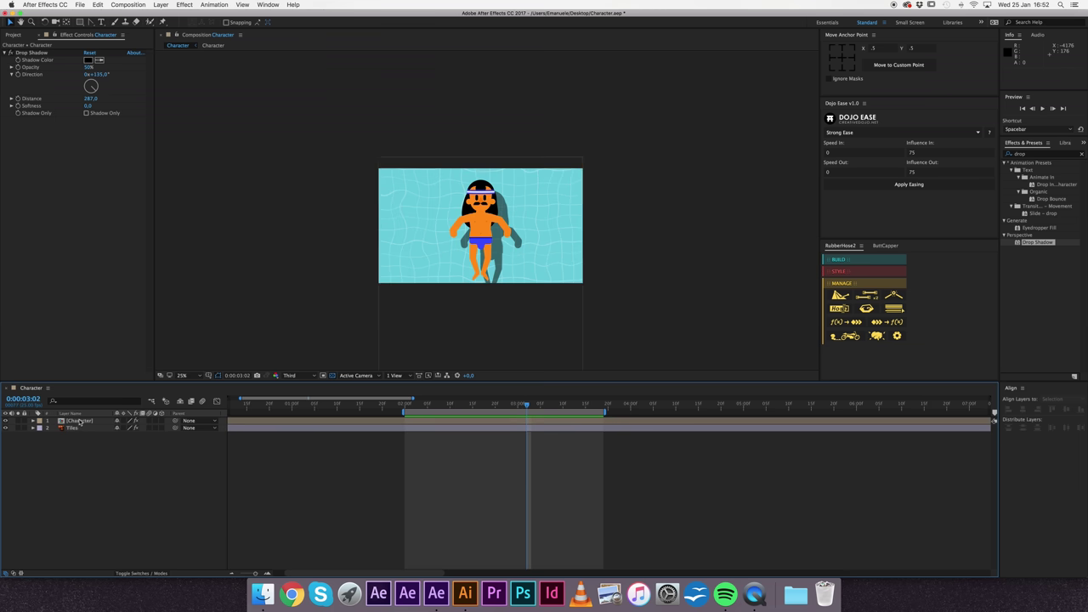
Step: Inside the Character precomp, raise the Pelvis Position keyframes to 1919.9, 1372.8, then return to the main comp
double_click(79, 420)
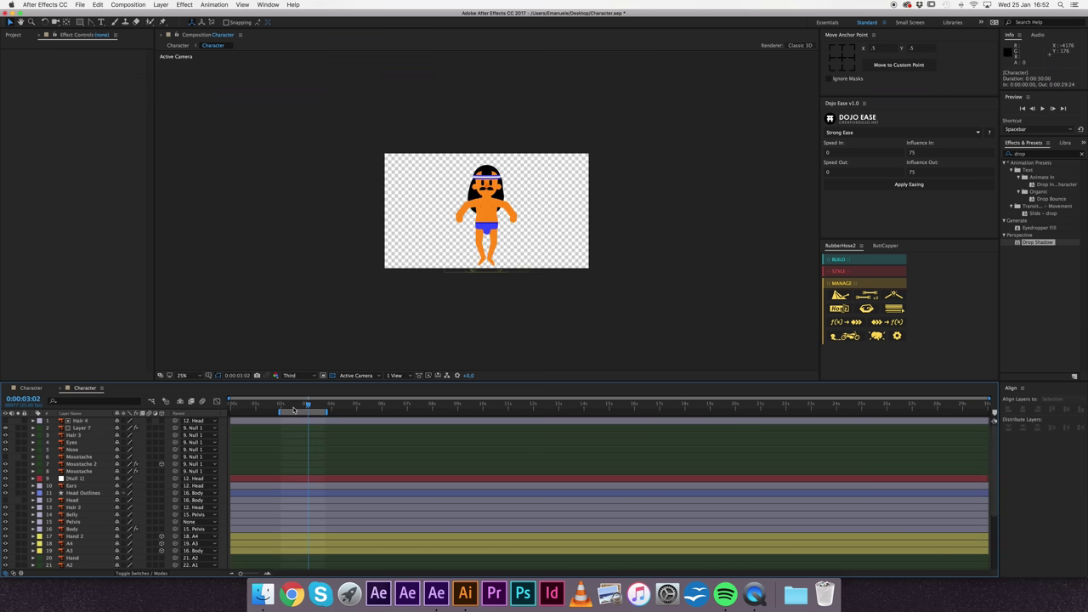
left_click_drag(294, 410, 289, 414)
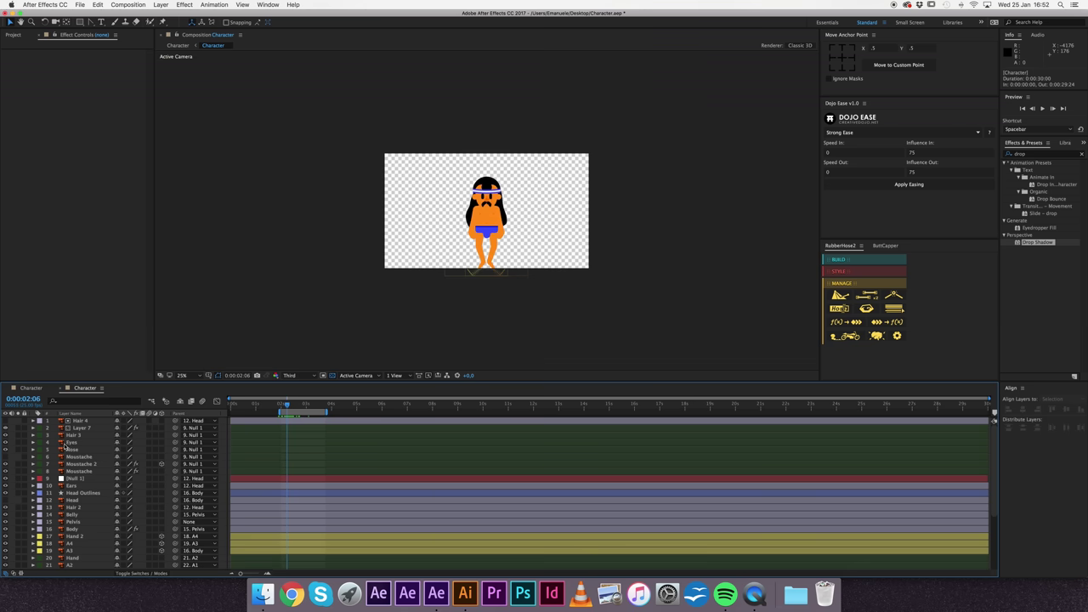
scroll(85, 514, "down", 2)
left_click(73, 493)
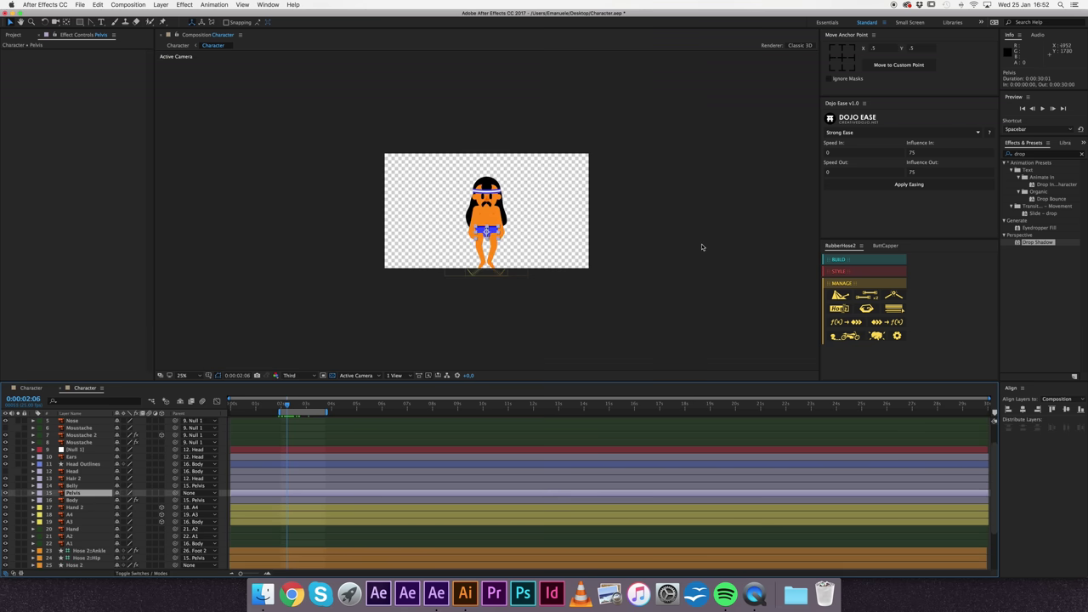
key("period")
key("p")
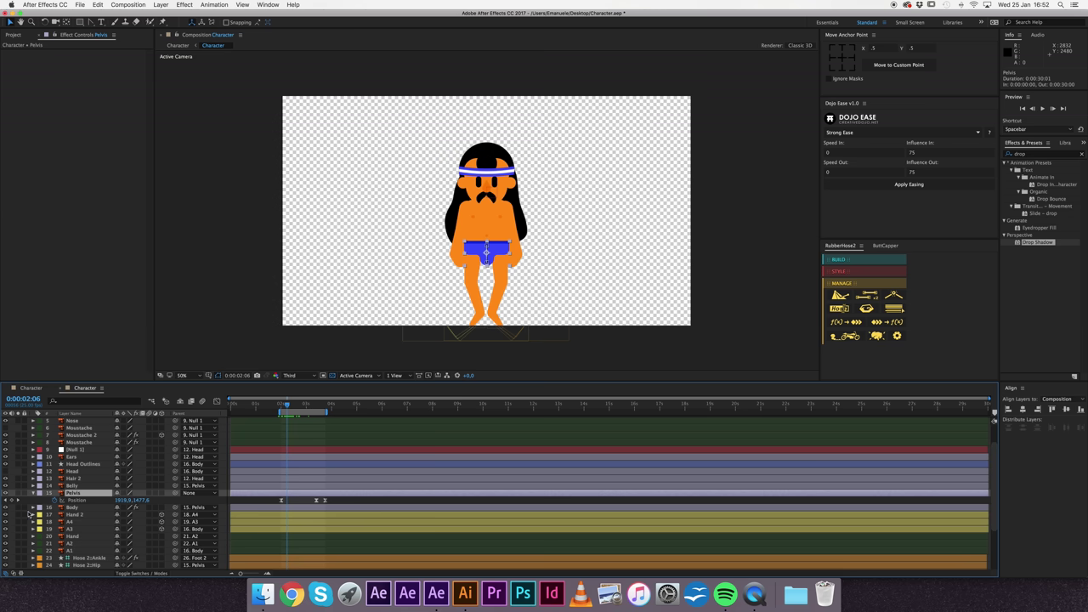
left_click(17, 500)
left_click(77, 501)
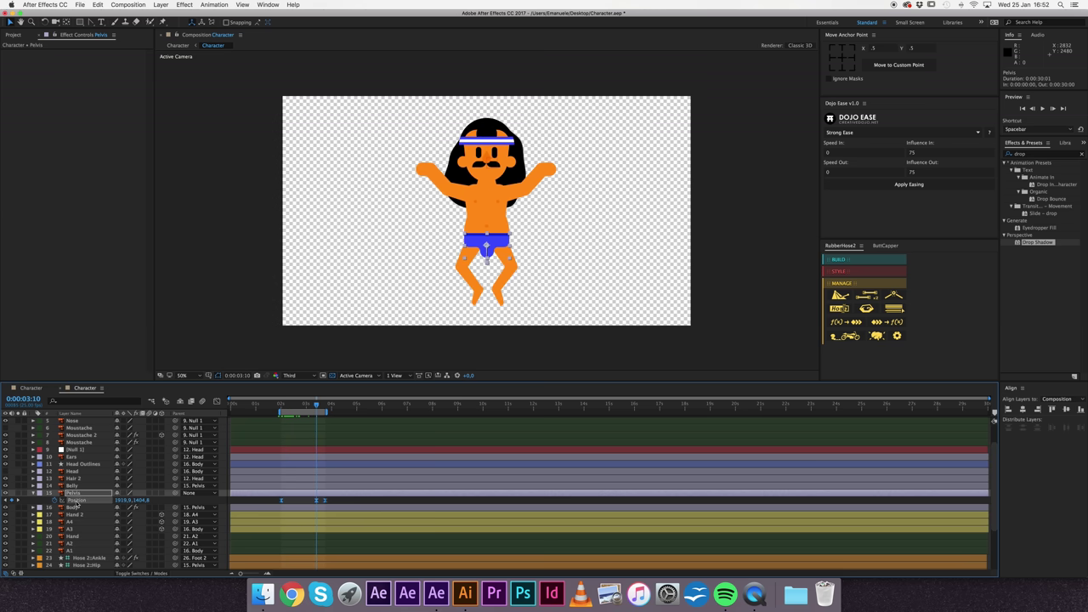
key("shift+Up")
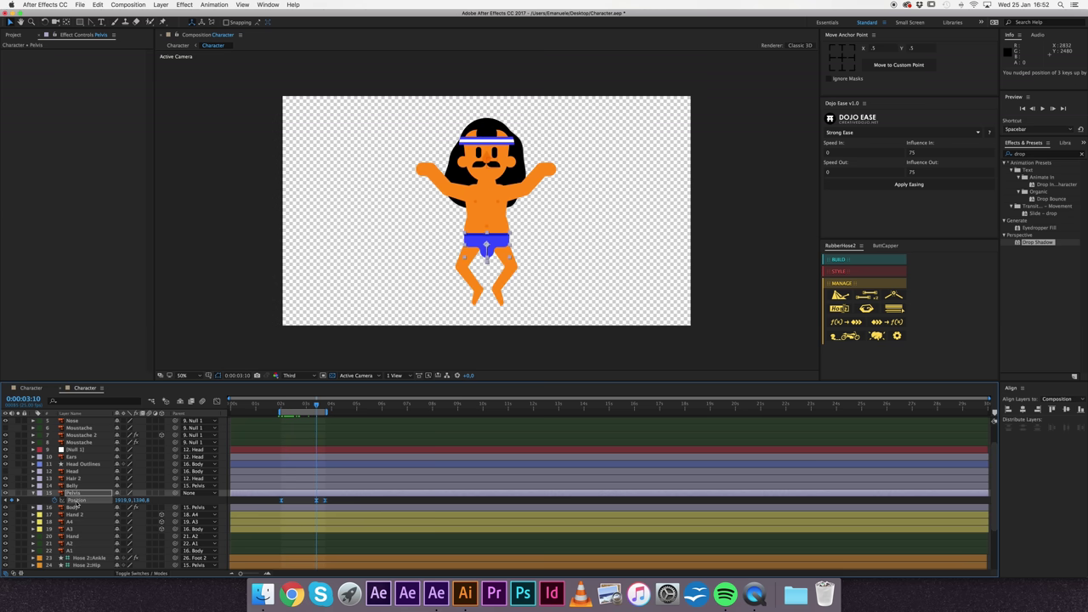
key("shift+Up")
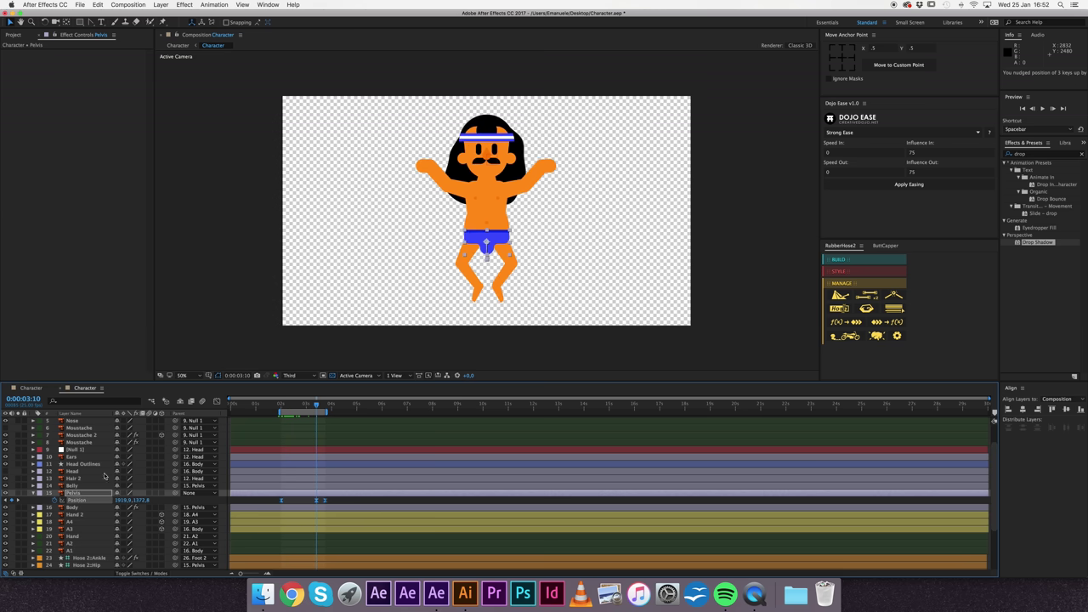
left_click(31, 388)
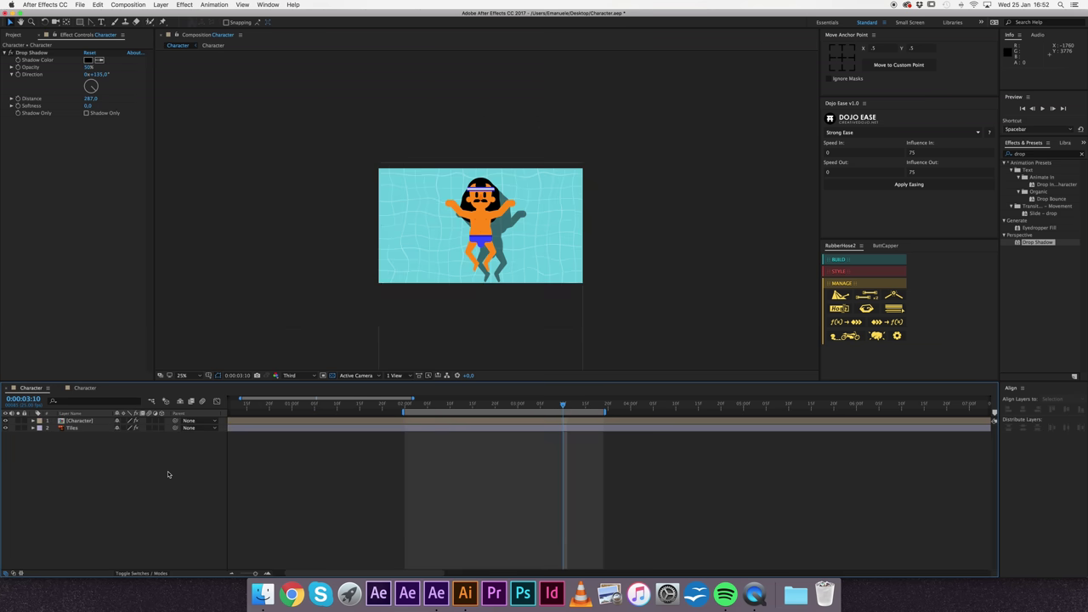
key("space")
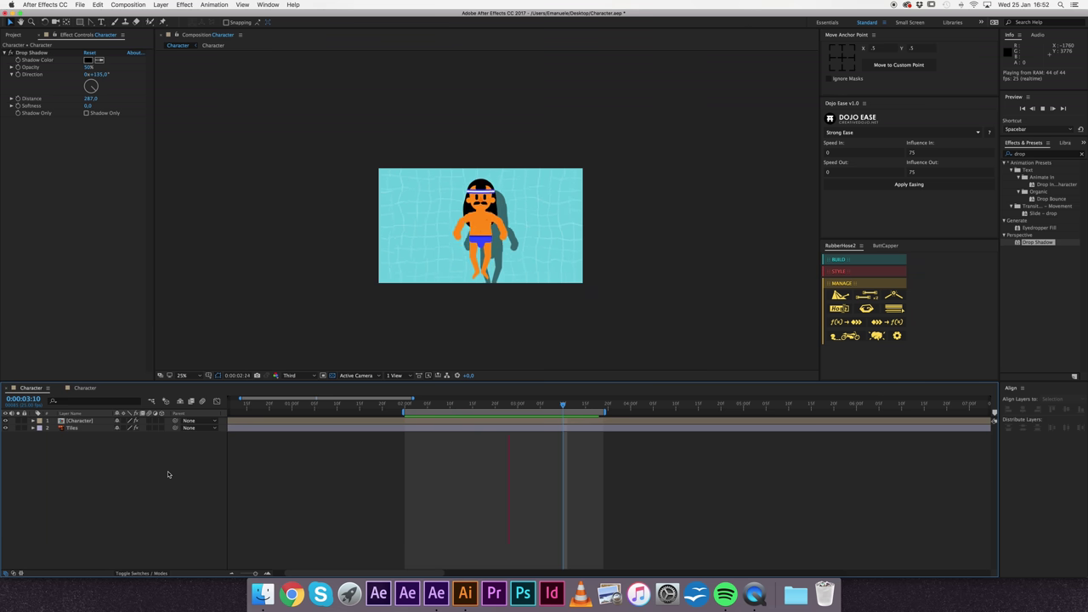
key("space")
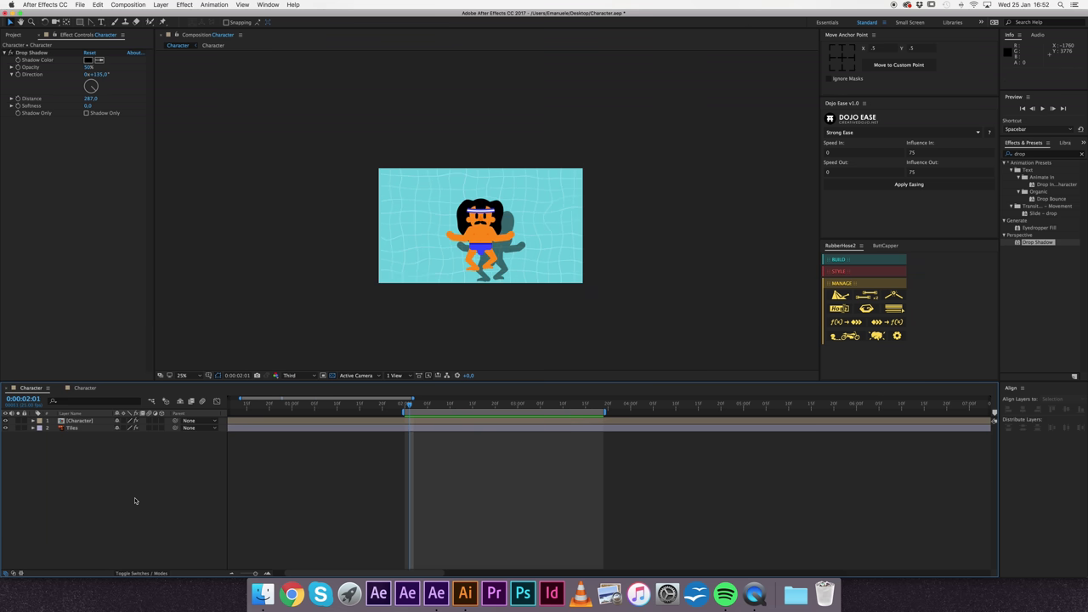
key("space")
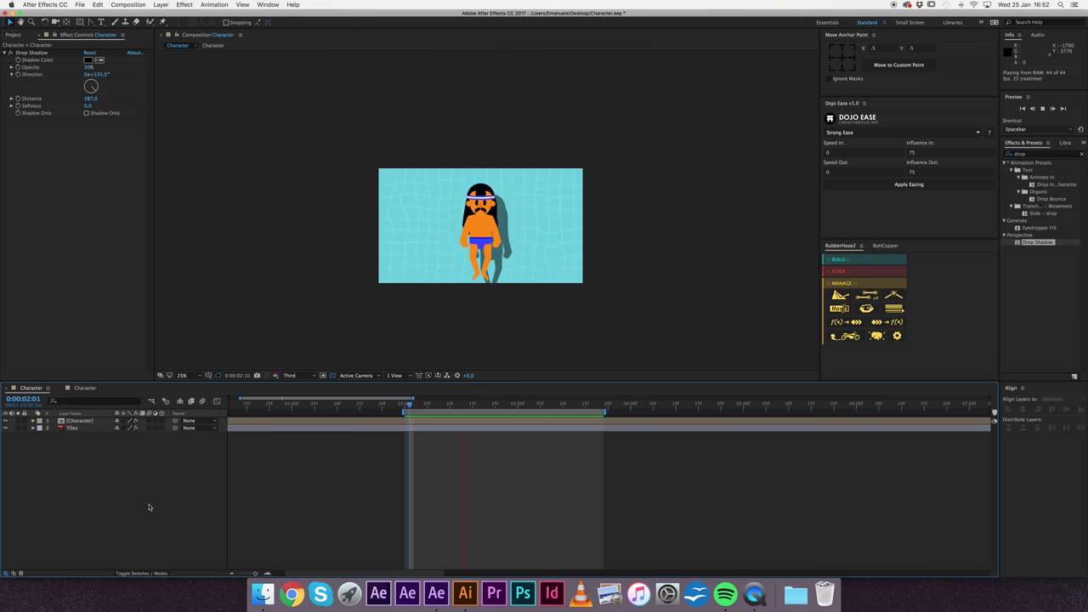
Step: Reveal the Tiles layer's Evolution keyframes and review the ripple from 2:01 to 3:18
key("space")
left_click(459, 427)
key("u")
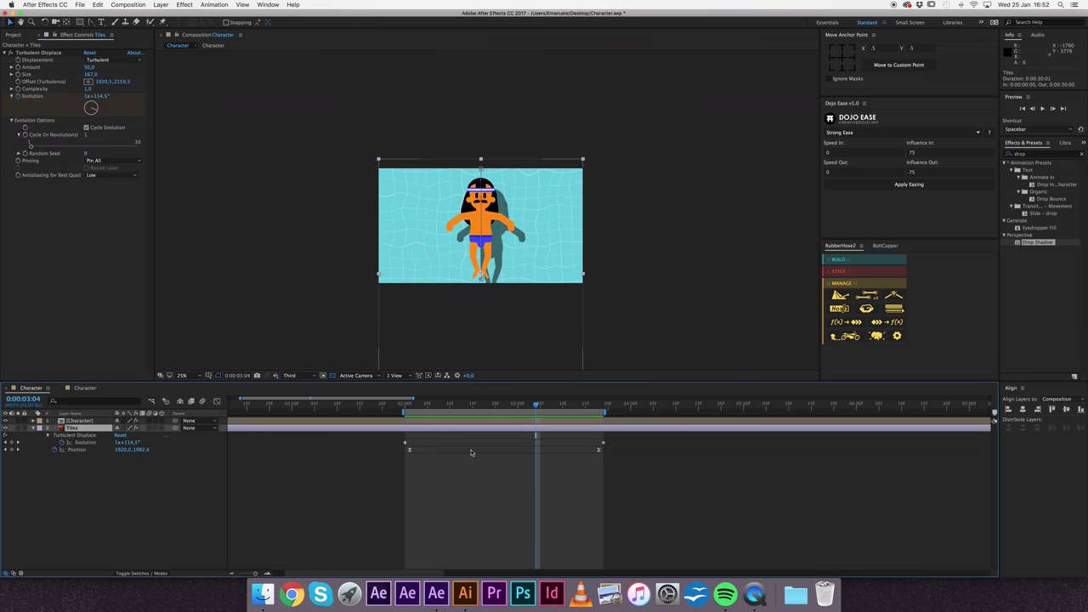
left_click_drag(408, 410, 604, 430)
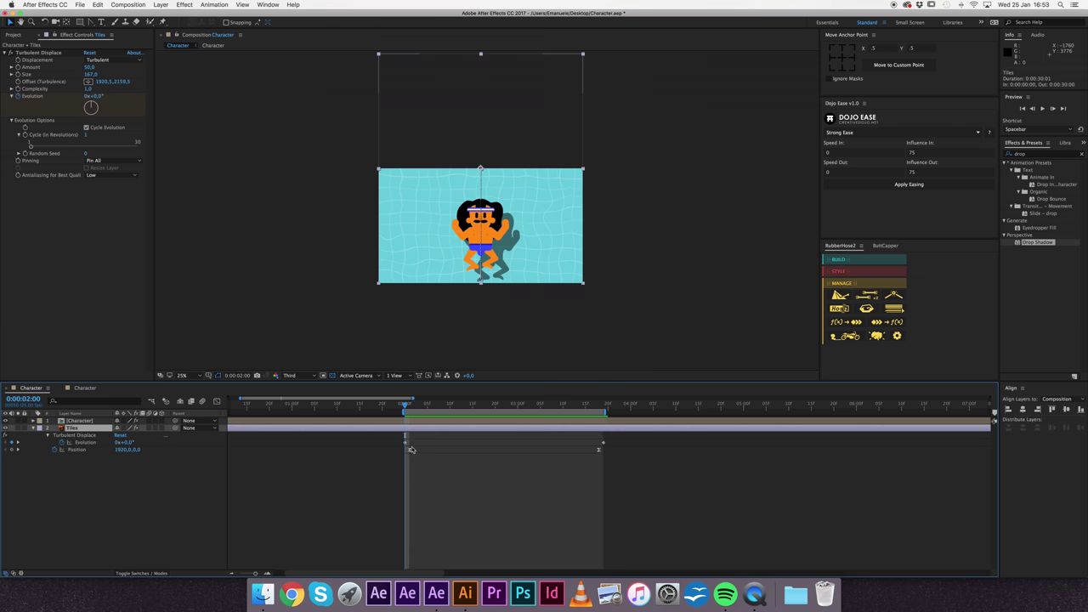
left_click(602, 443)
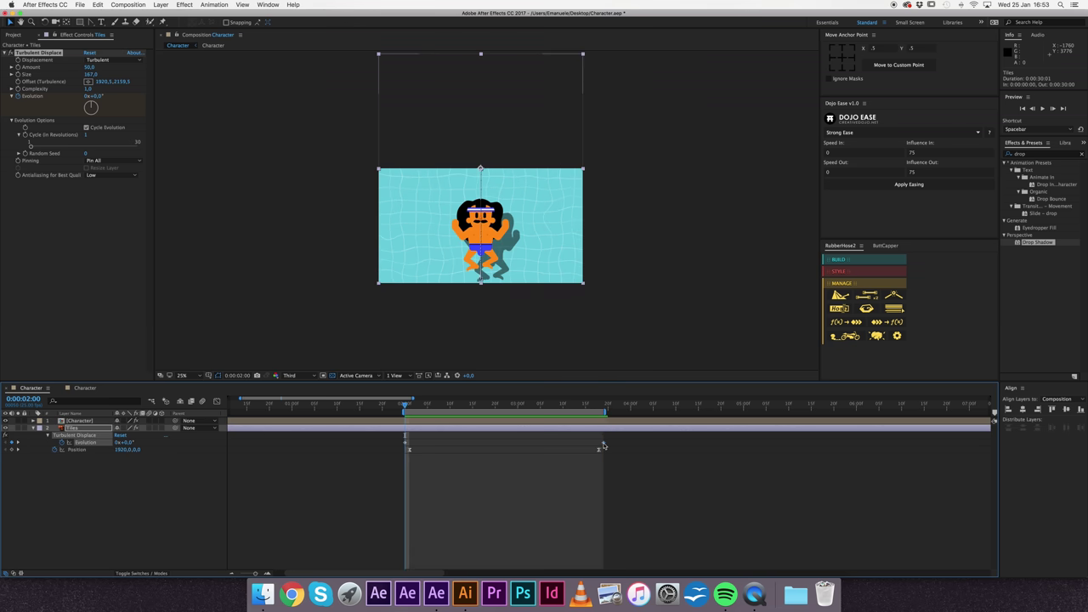
left_click(409, 442)
left_click(410, 407)
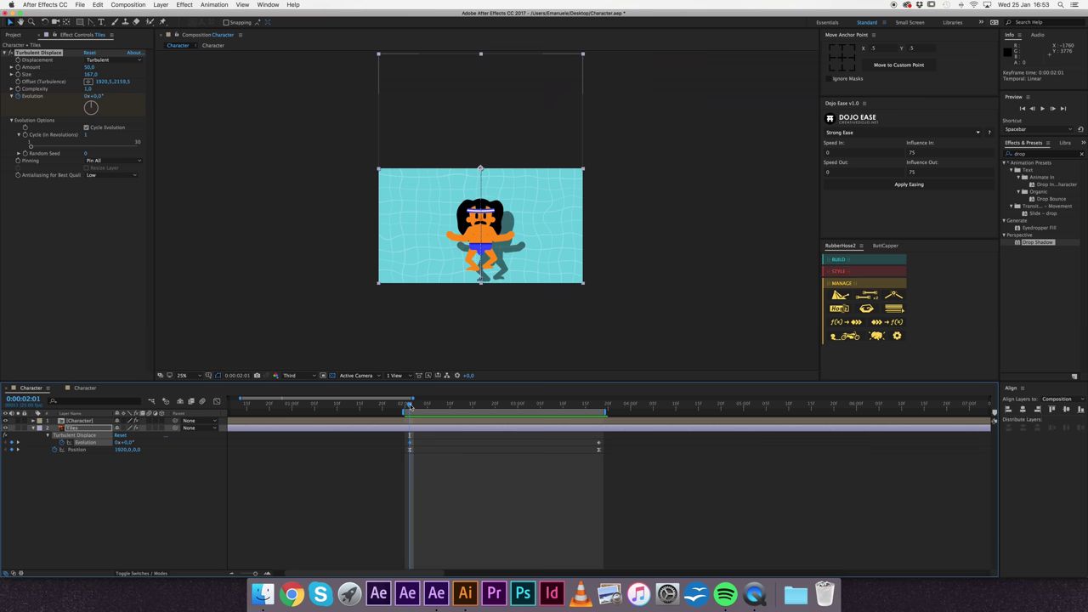
left_click(69, 477)
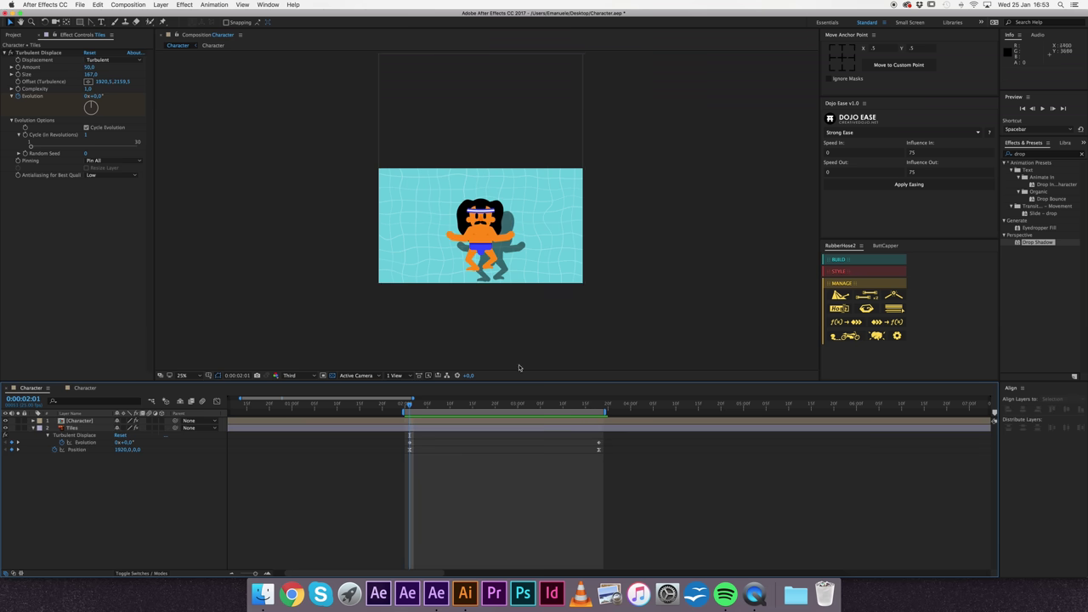
left_click(602, 407)
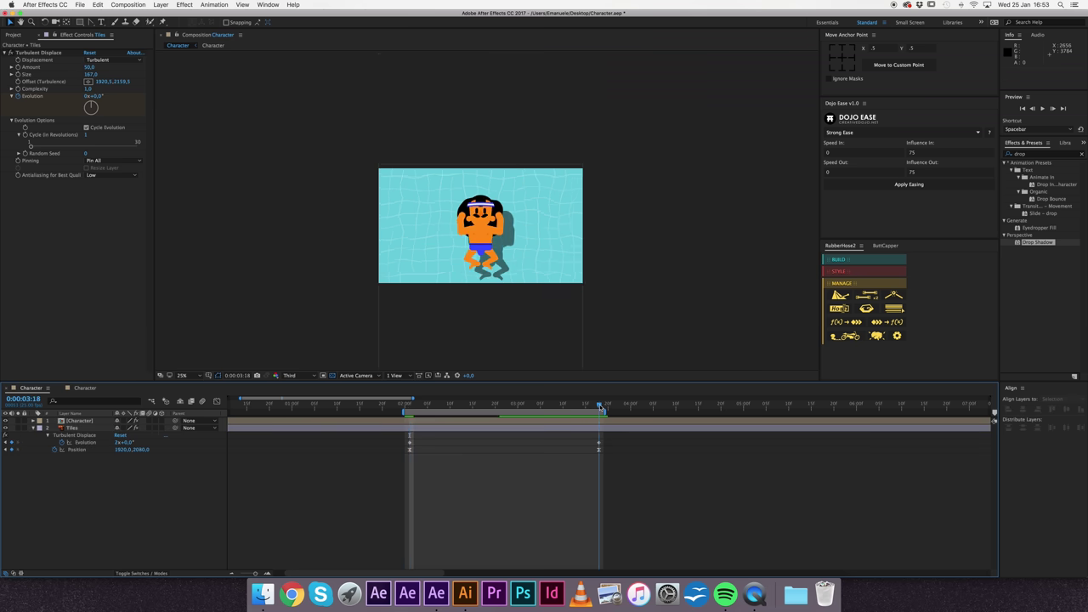
left_click_drag(412, 409, 601, 414)
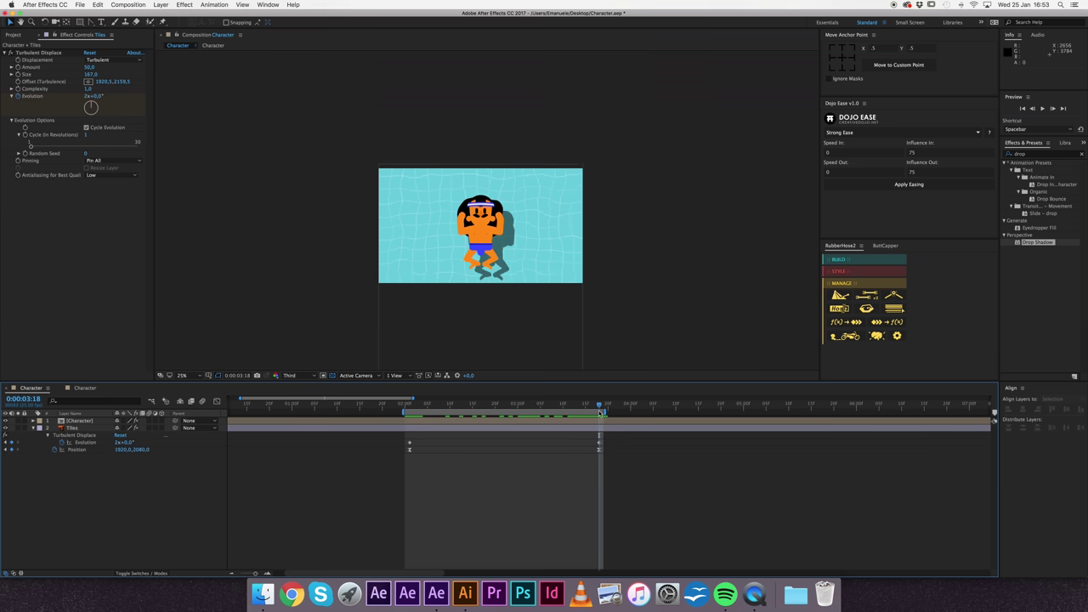
Step: Set the last Evolution keyframe to 1x+0.0° and preview the rippling pool from 2:01
left_click(88, 429)
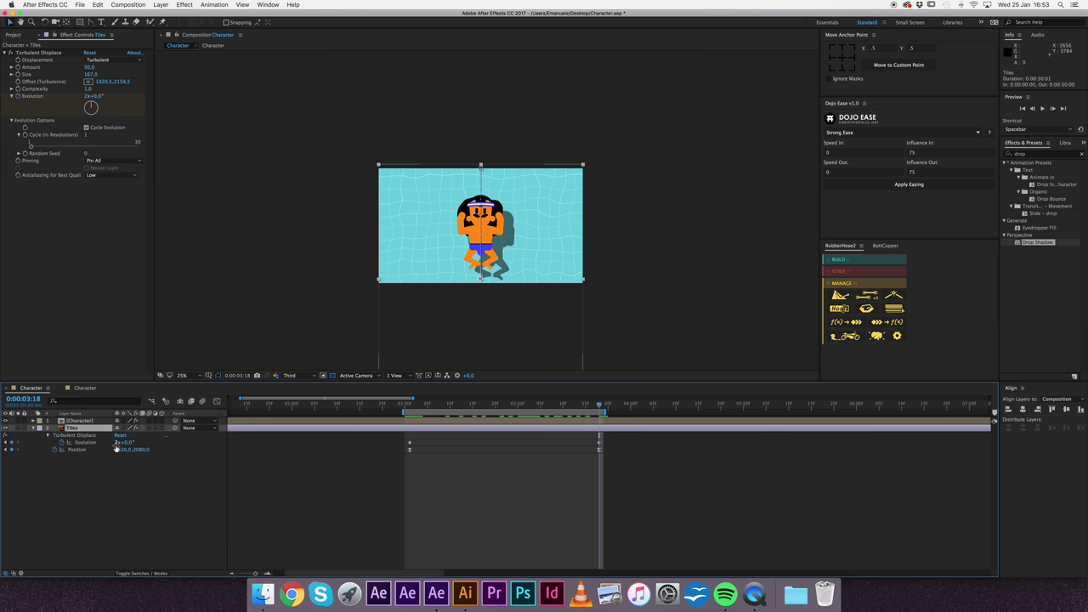
key("Return")
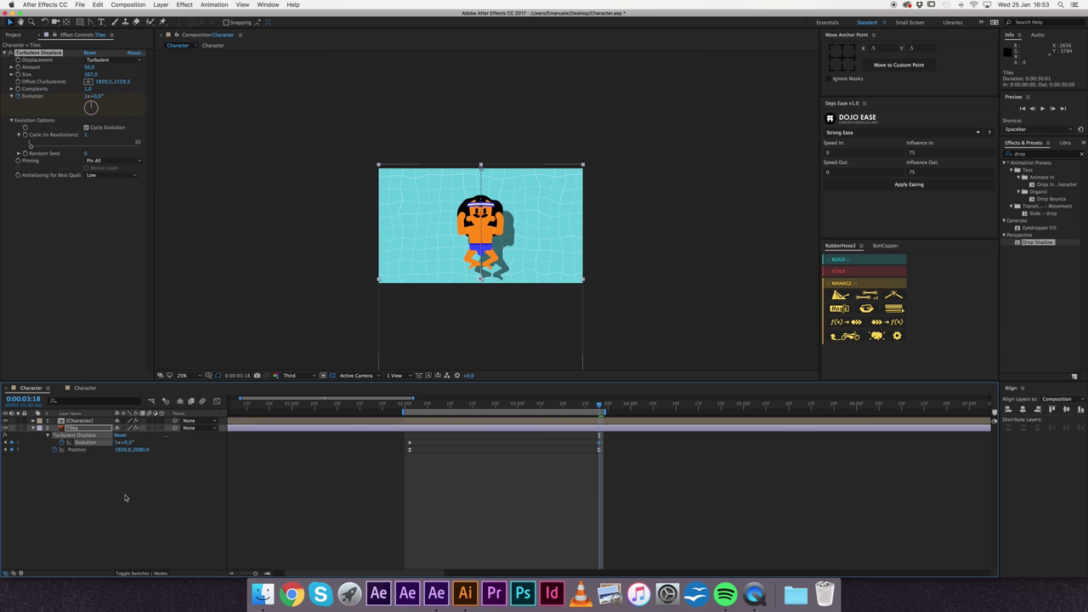
left_click(125, 497)
left_click(410, 408)
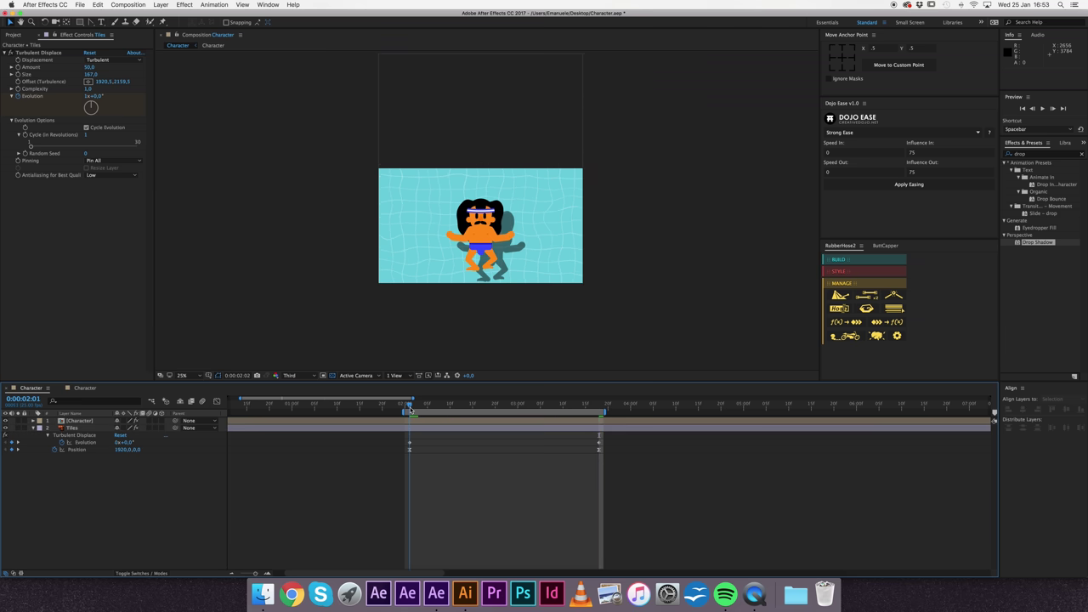
key("space")
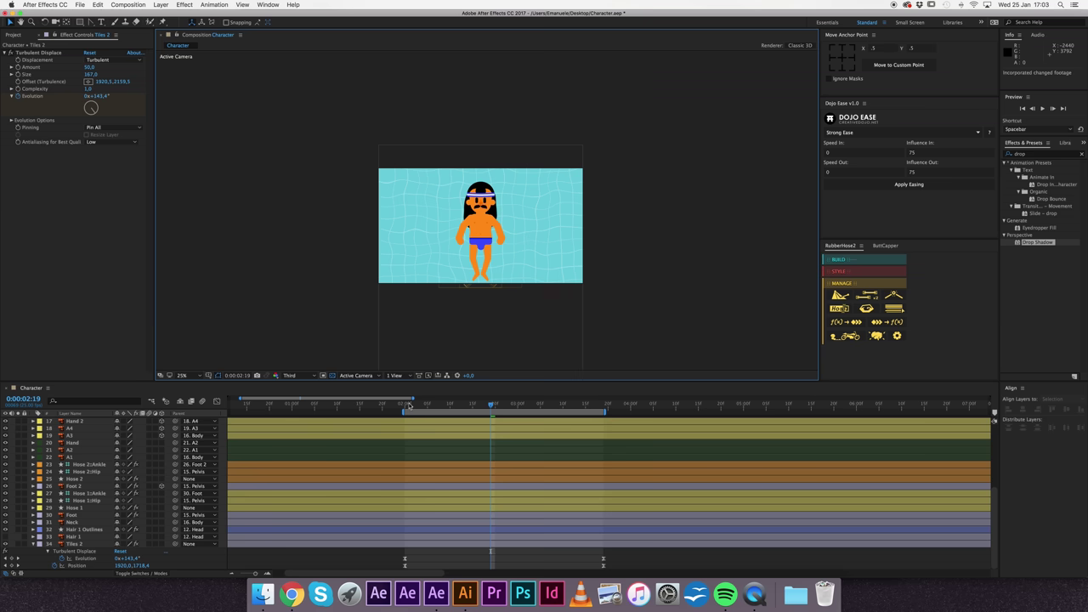
Step: Draw a rectangle mask on the Eyes layer across the headband
key("space")
scroll(508, 241, "up", 2)
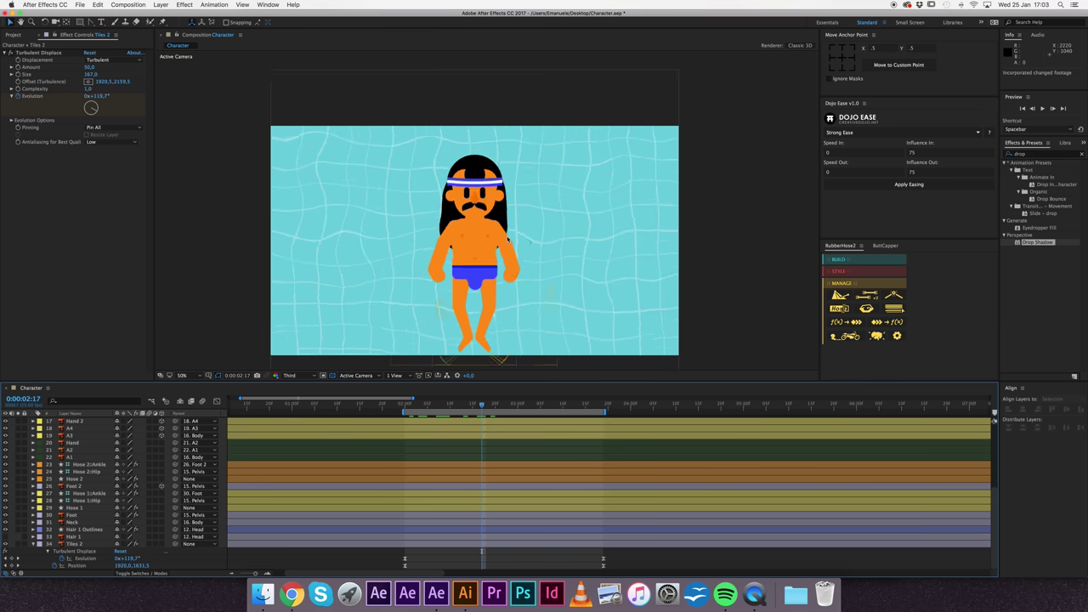
scroll(508, 241, "up", 1)
scroll(106, 467, "up", 5)
scroll(106, 467, "up", 1)
scroll(106, 467, "up", 1)
scroll(77, 464, "up", 1)
scroll(76, 465, "up", 1)
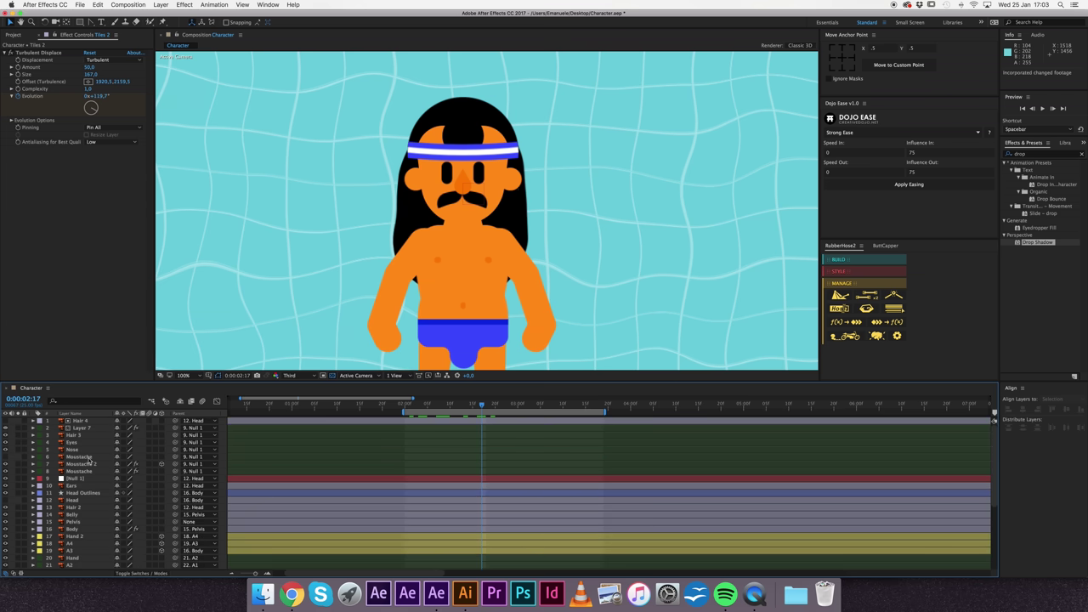
left_click(75, 442)
left_click(82, 24)
key("period")
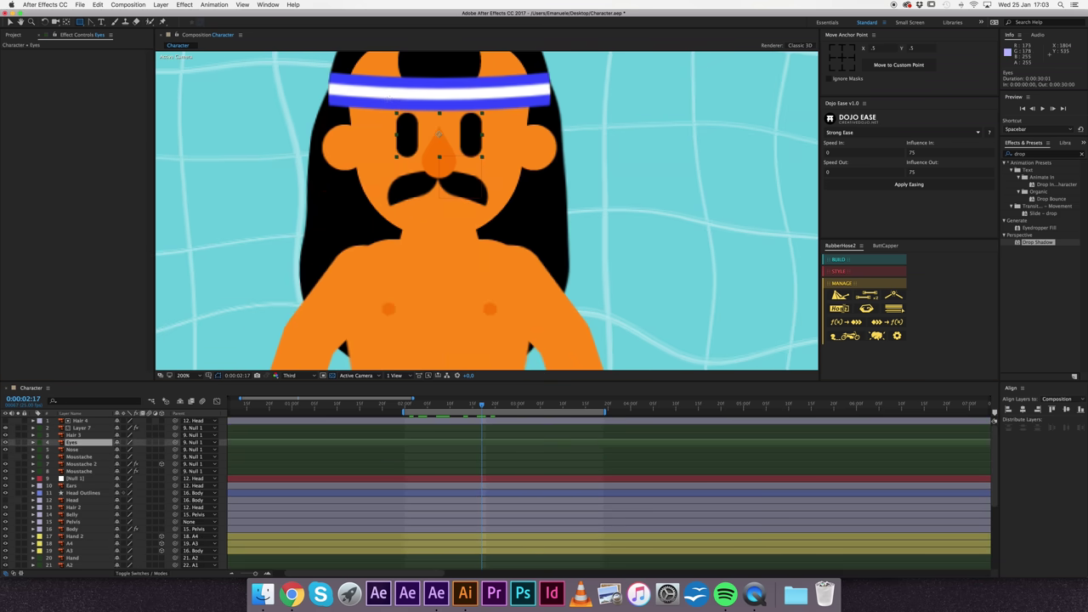
left_click_drag(384, 100, 491, 112)
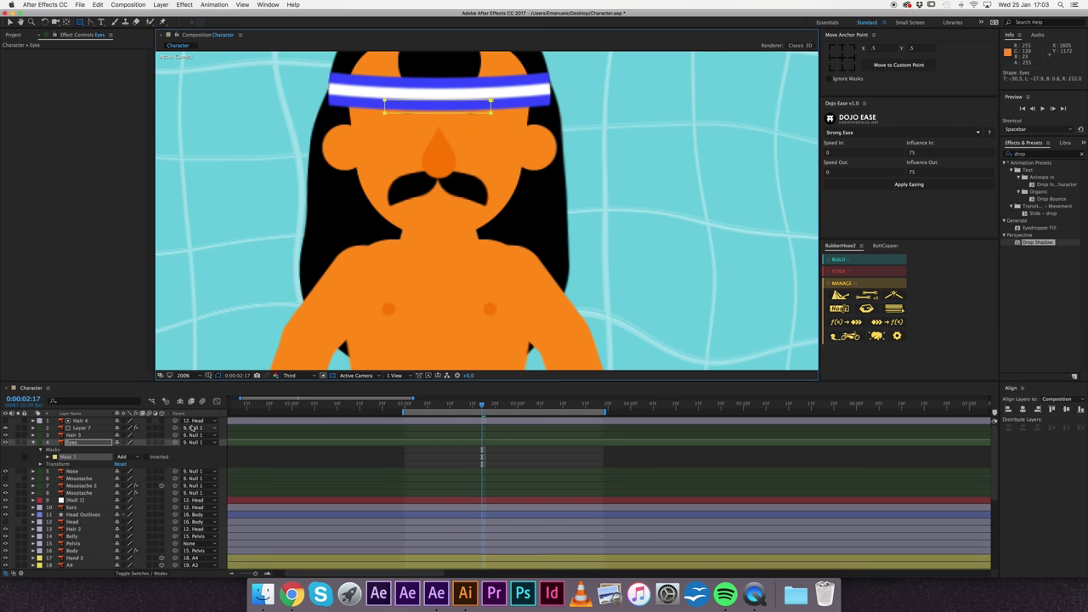
left_click(71, 457)
key("v")
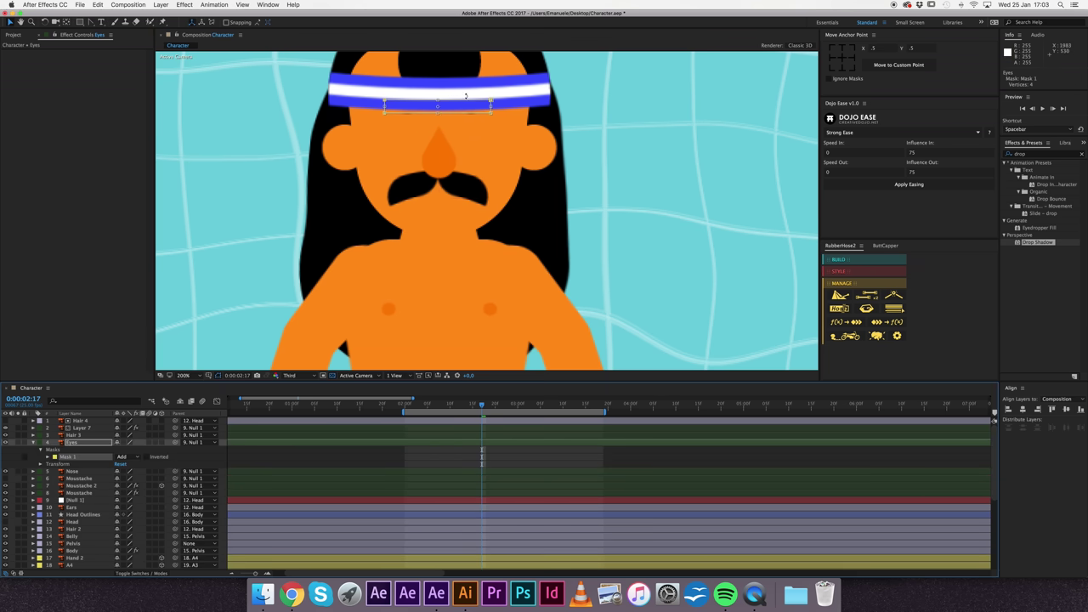
left_click_drag(438, 113, 440, 111)
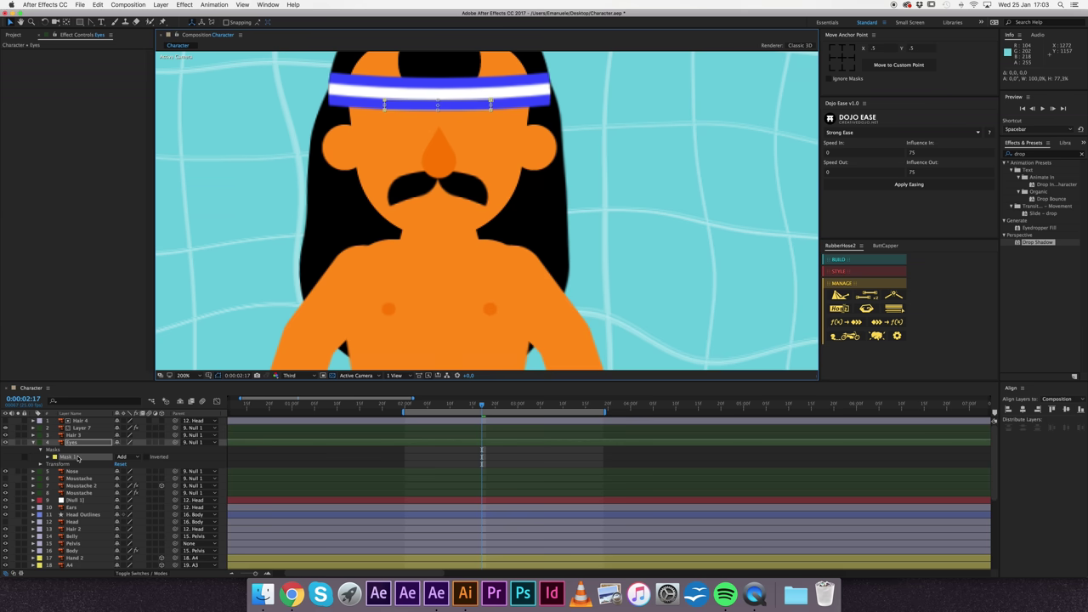
Step: Set Mask 1 to Subtract and add an open-eyes Mask Path keyframe
left_click(122, 457)
left_click(129, 482)
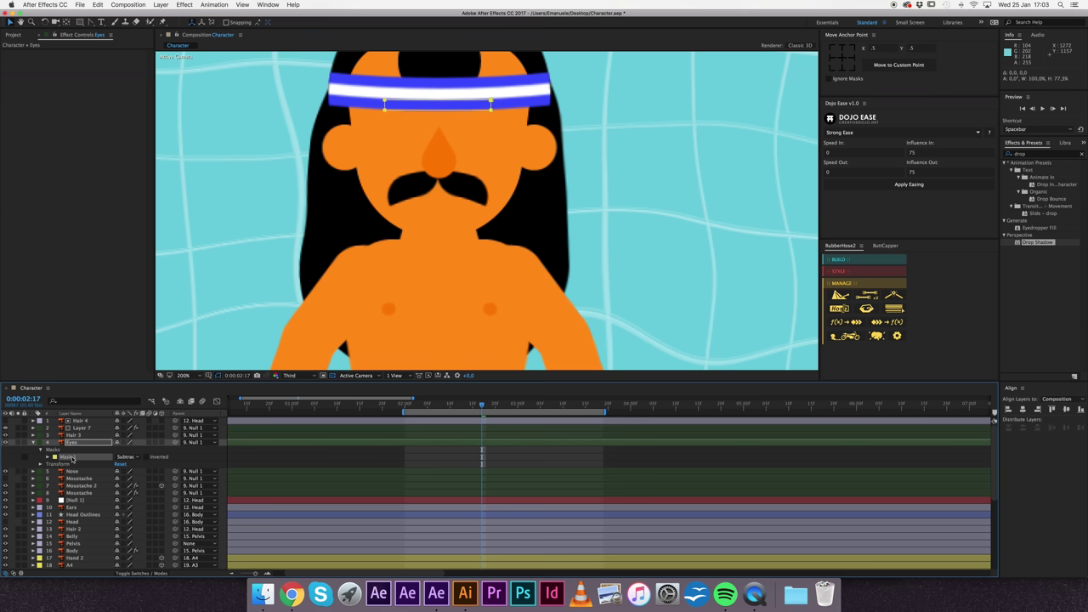
key("m")
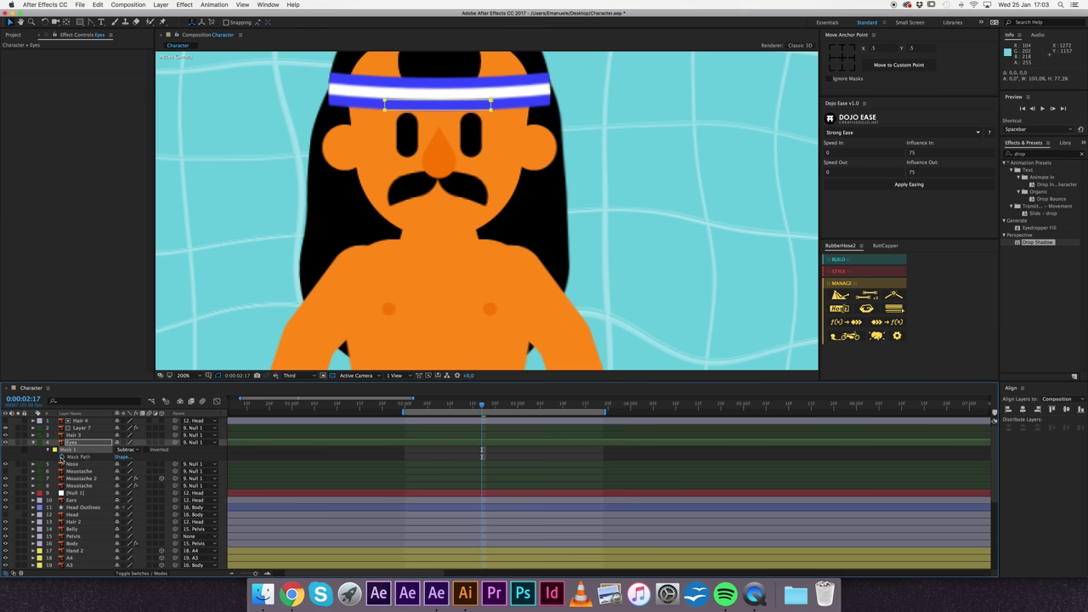
left_click(474, 458)
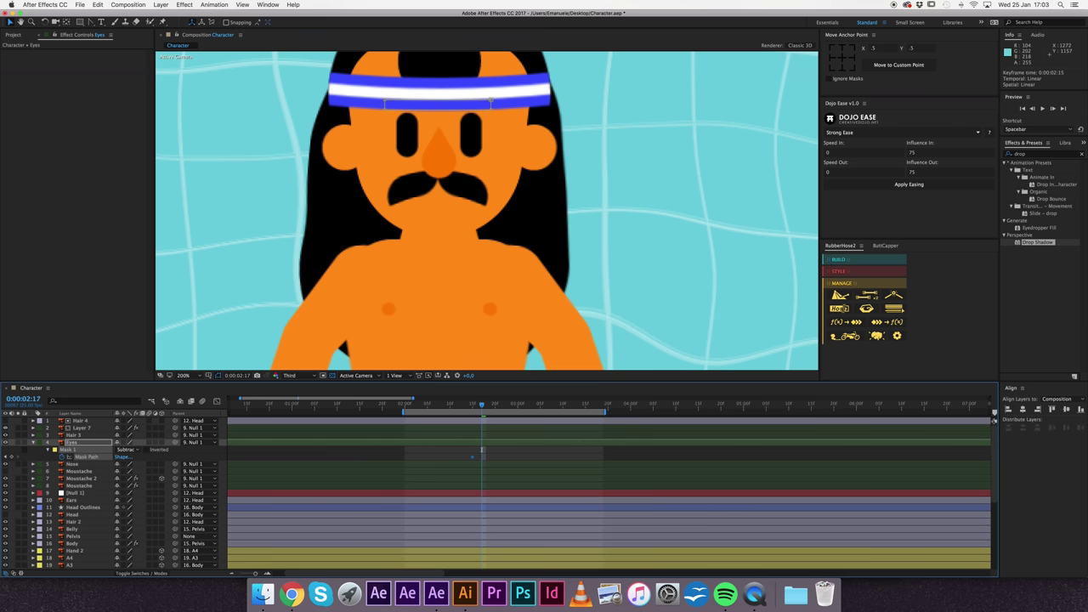
Step: Pull the mask down over the eyes to close them, then step forward two frames
key("super+t")
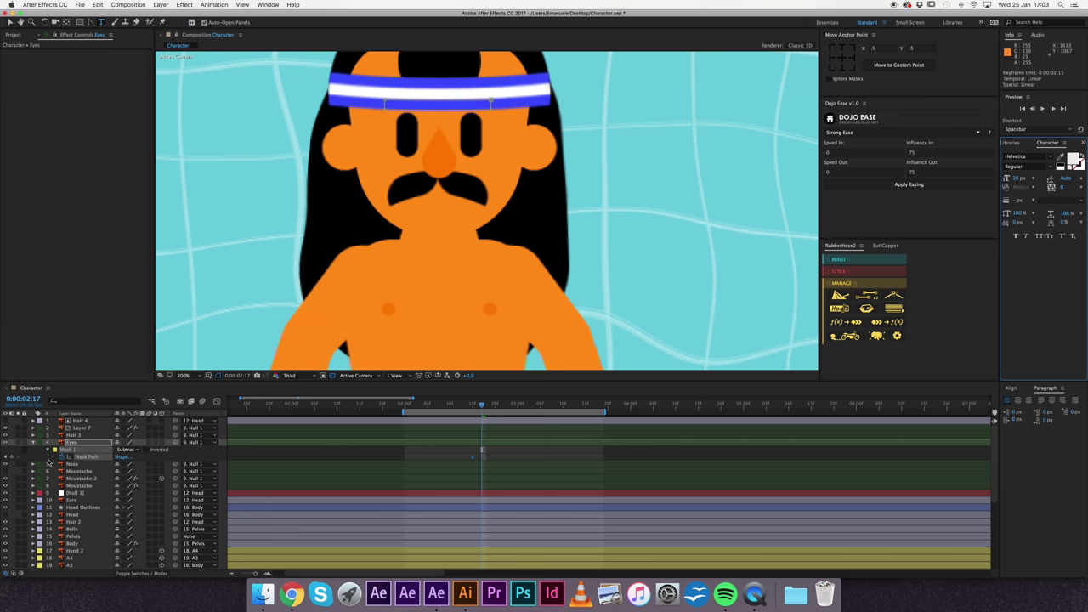
left_click(89, 456)
key("v")
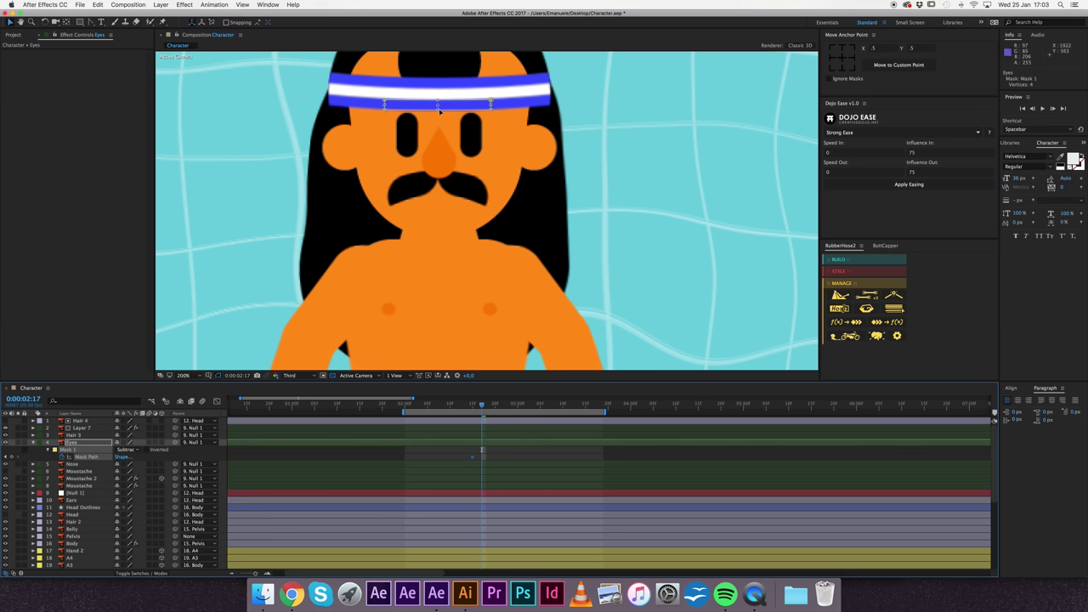
left_click_drag(438, 110, 439, 143)
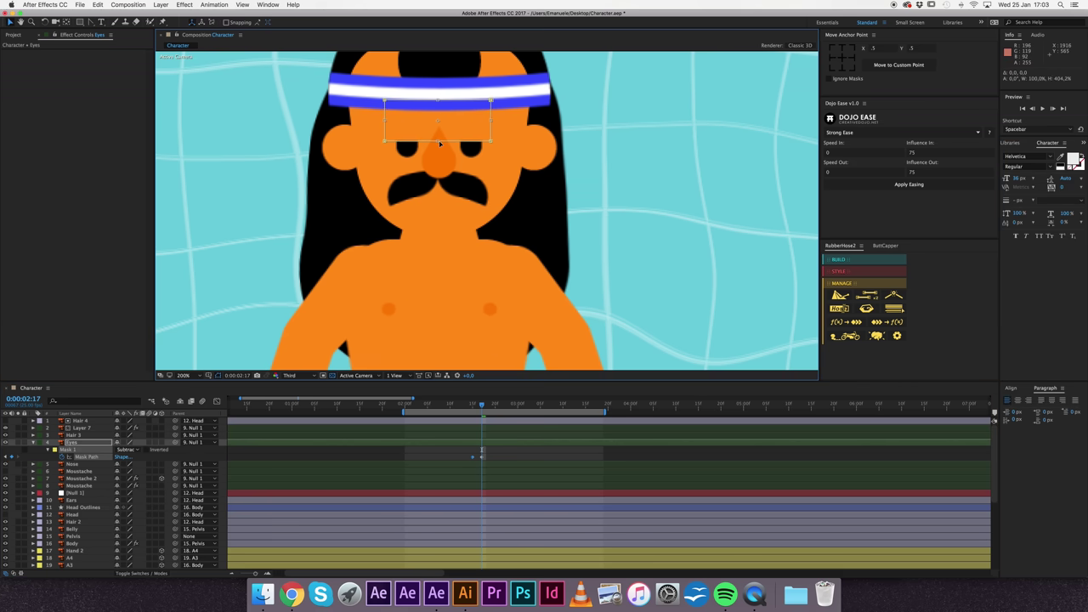
key("Page_Down")
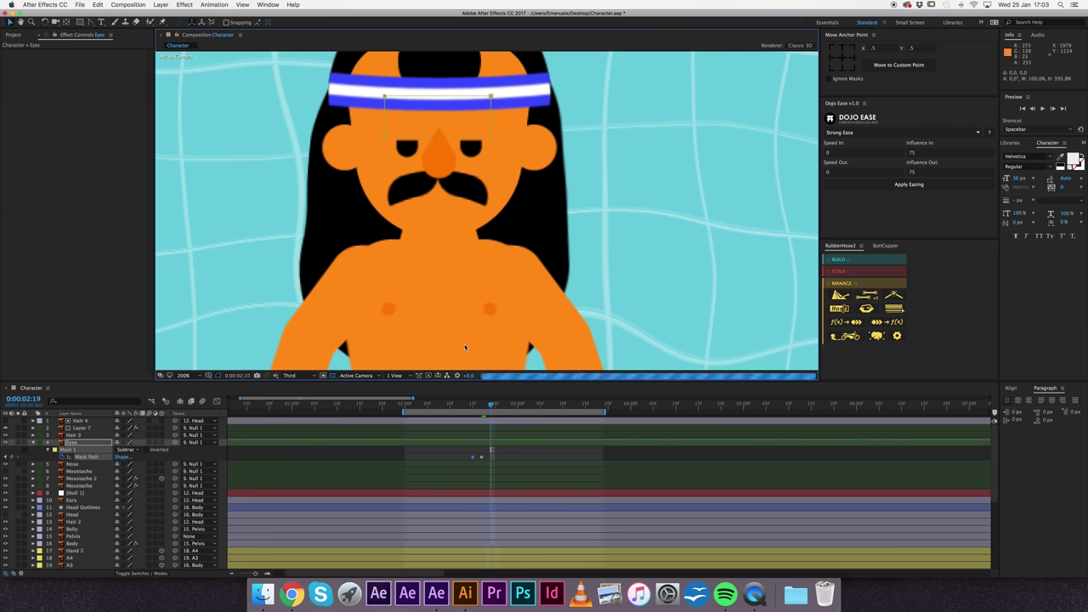
key("Page_Down")
key("Page_Down")
Step: Copy and paste the open-eye Mask Path keyframe to reopen the eyes
left_click(473, 457)
key("super+c")
key("super+v")
Step: Draw a second rectangle mask over the nose area, set it to Subtract and keyframe its Mask Path
left_click(79, 22)
left_click_drag(388, 144, 485, 160)
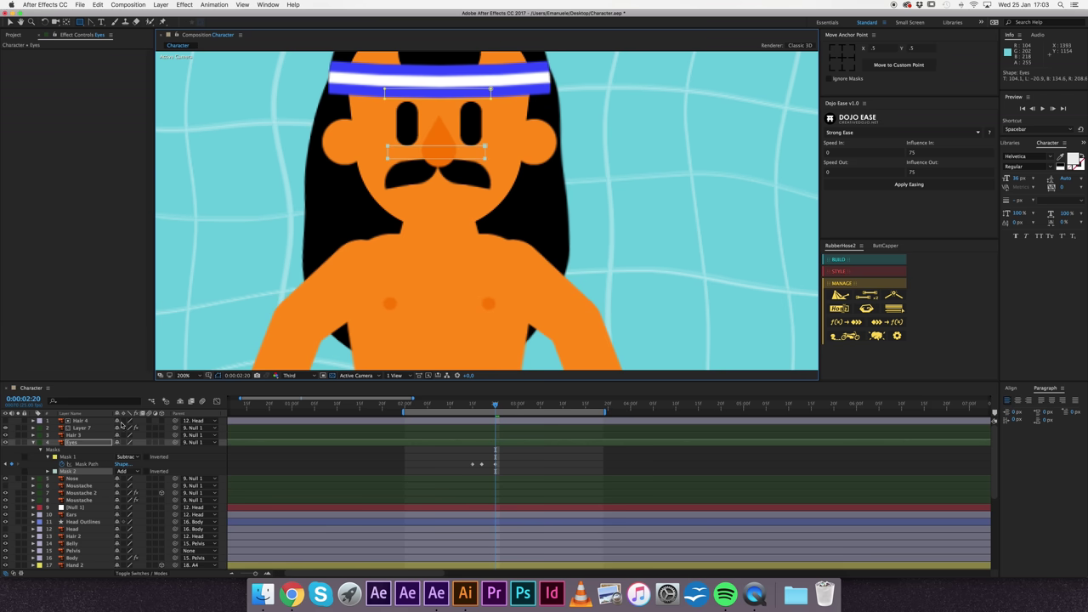
left_click(47, 471)
left_click(121, 471)
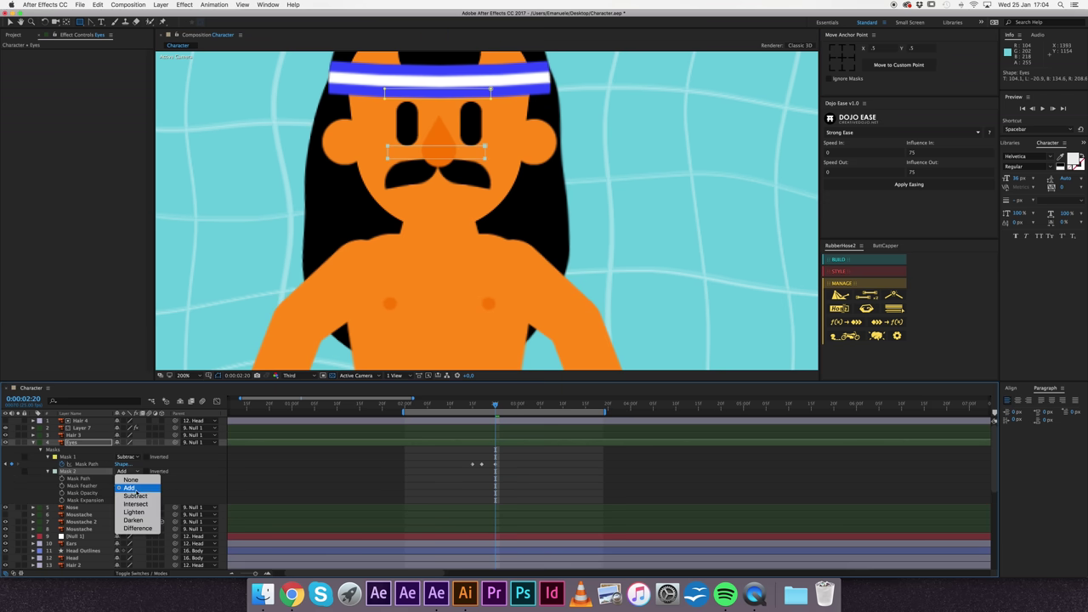
left_click(128, 493)
left_click(63, 480)
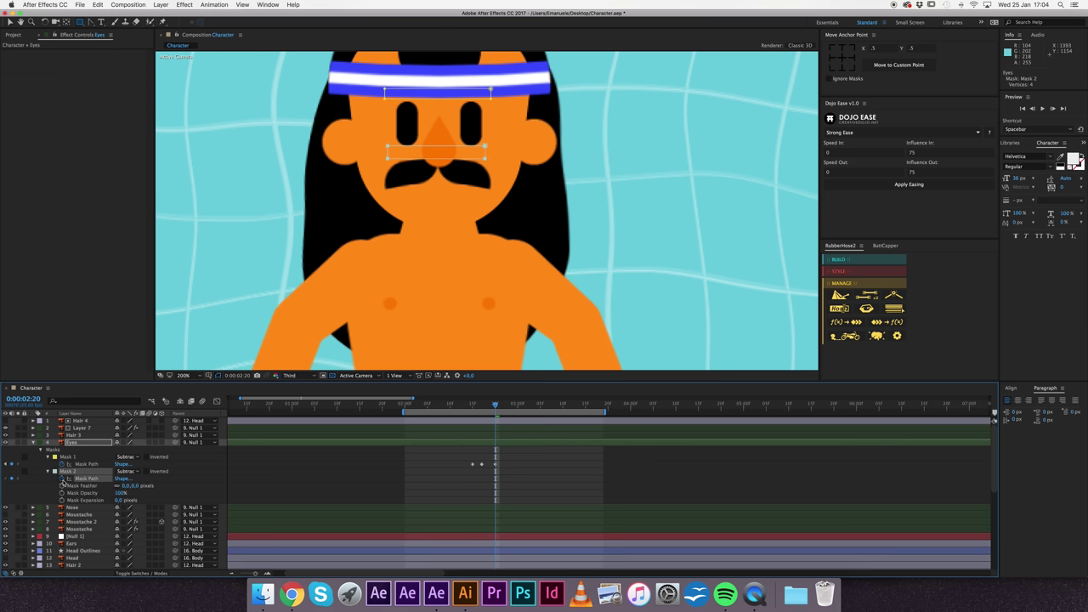
left_click(490, 482)
Step: At 0:00:02:17 stretch Mask 2 up to hide the eyes; paste the open-eye key at 0:00:02:20
left_click(482, 409)
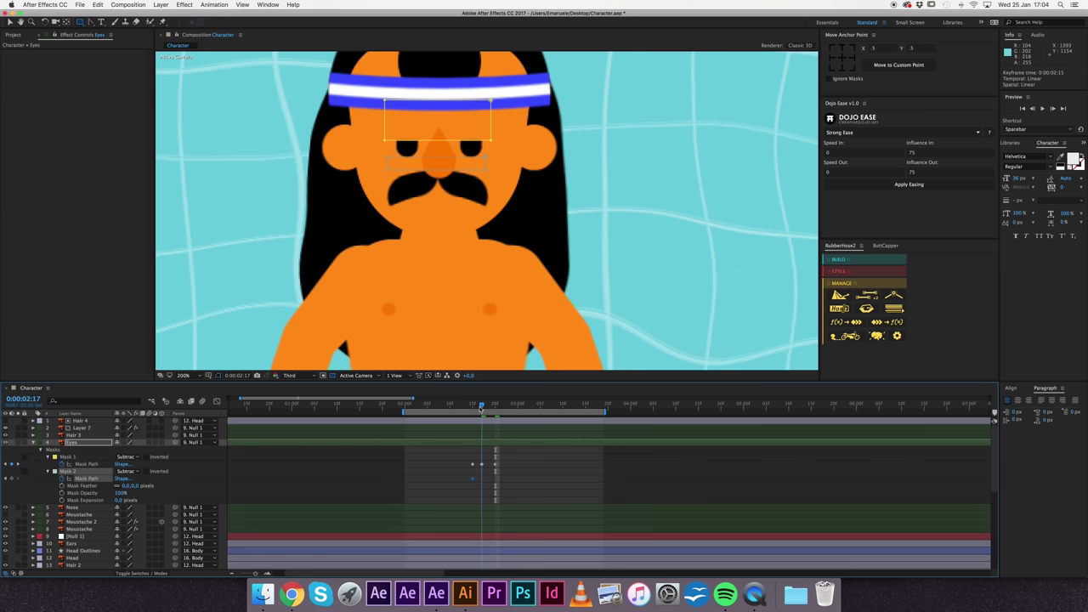
left_click(302, 375)
left_click(291, 383)
key("v")
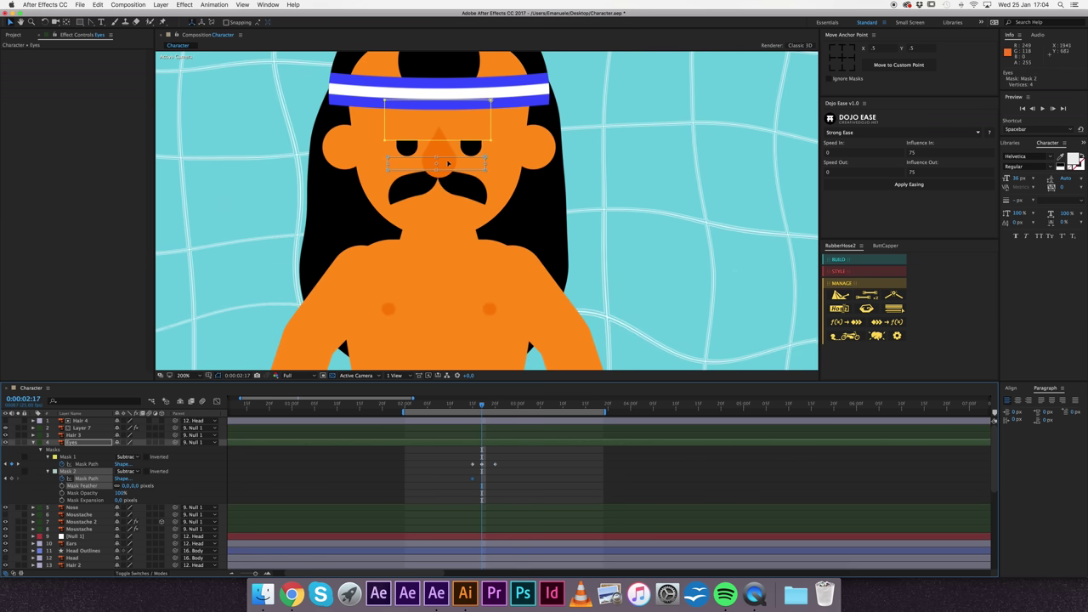
left_click_drag(437, 157, 436, 141)
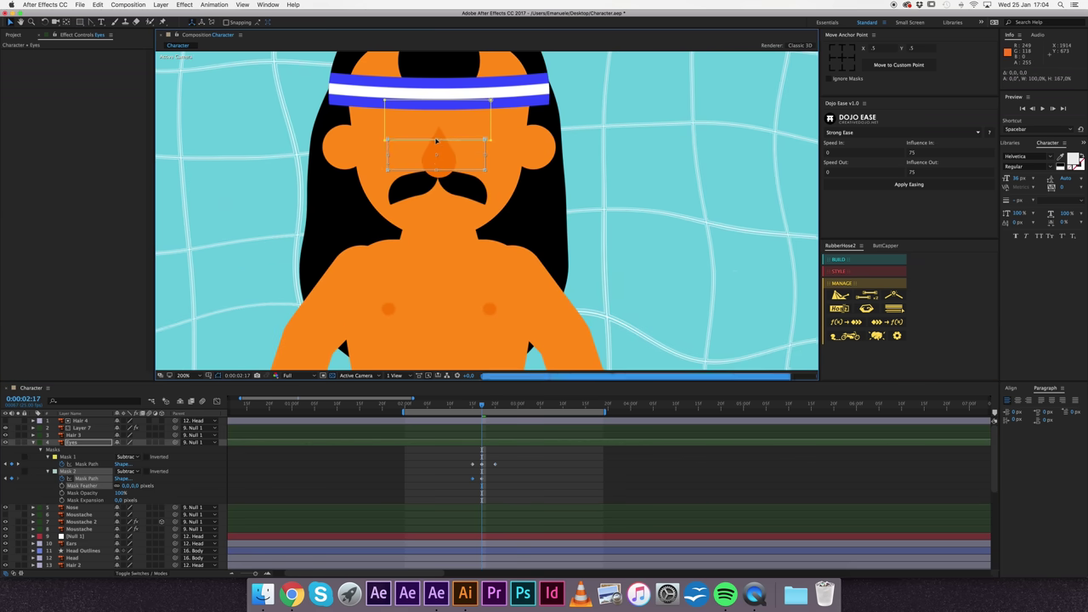
left_click(385, 496)
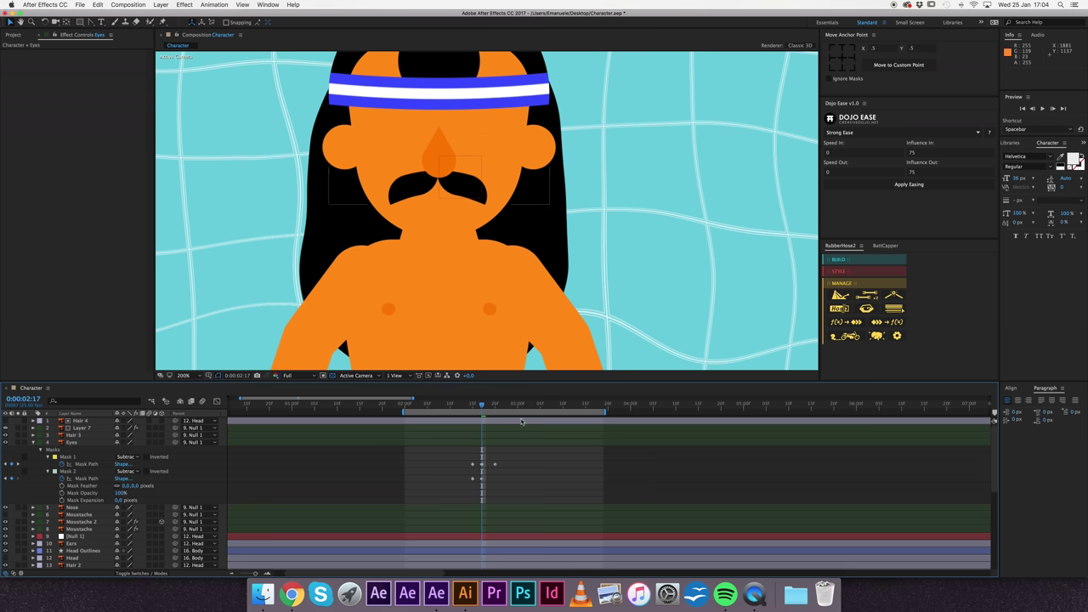
left_click_drag(491, 409, 495, 406)
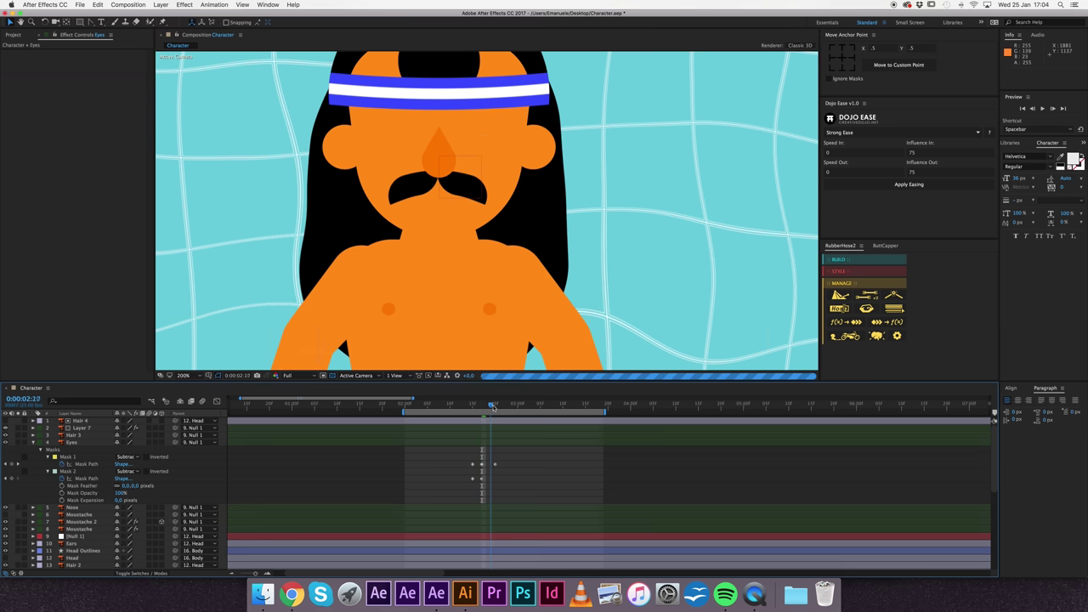
left_click(474, 479)
key("super+v")
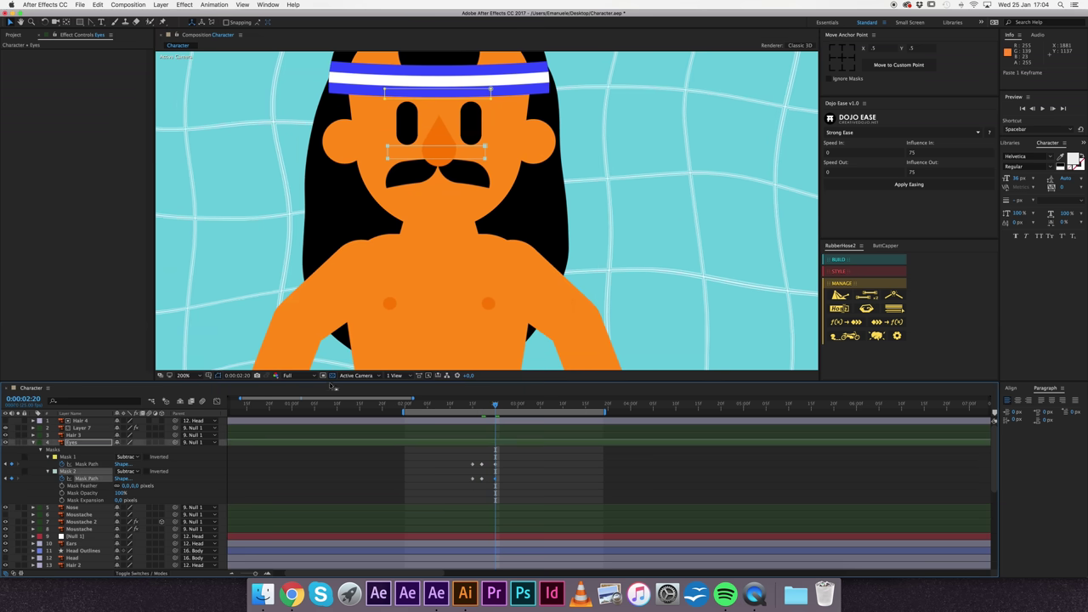
Step: Shift both masks' blink keyframes so the blink starts at 0:00:02:04
left_click(289, 375)
left_click(293, 408)
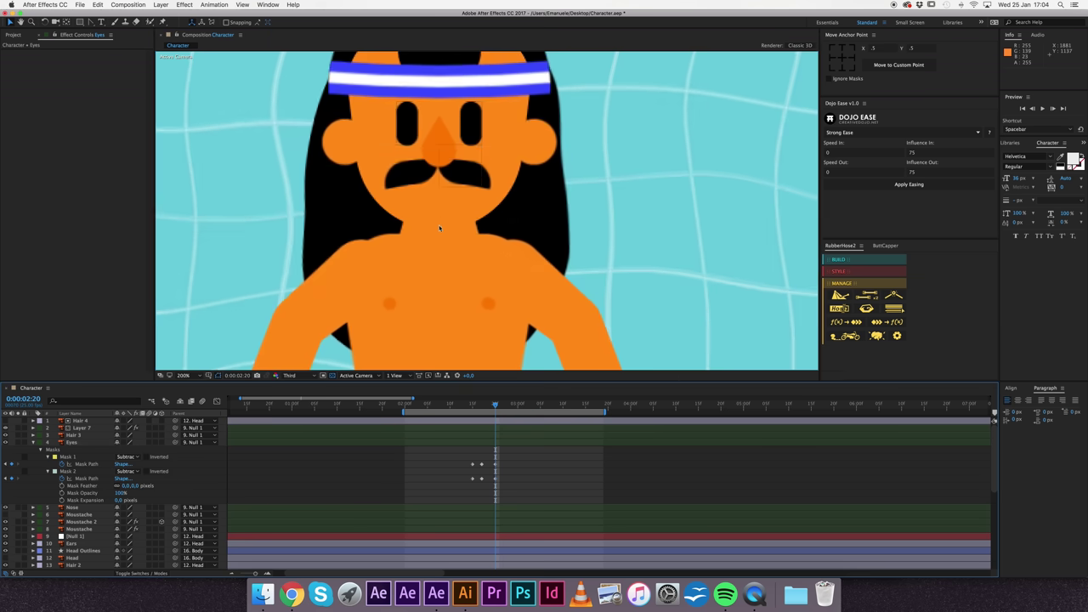
key("shift+slash")
left_click_drag(472, 465, 513, 493)
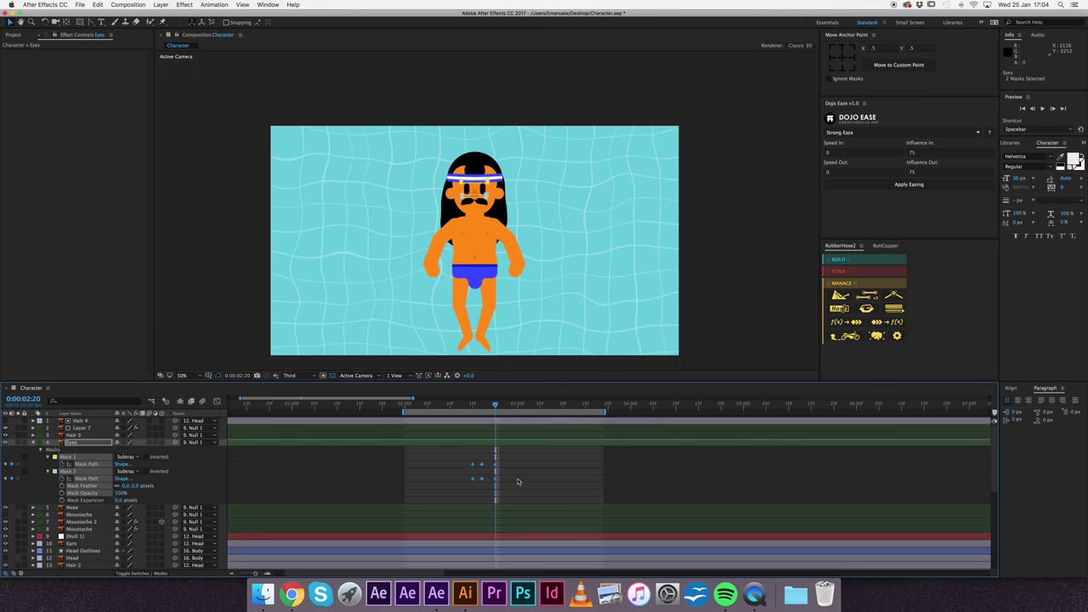
left_click(459, 428)
left_click_drag(412, 399, 423, 401)
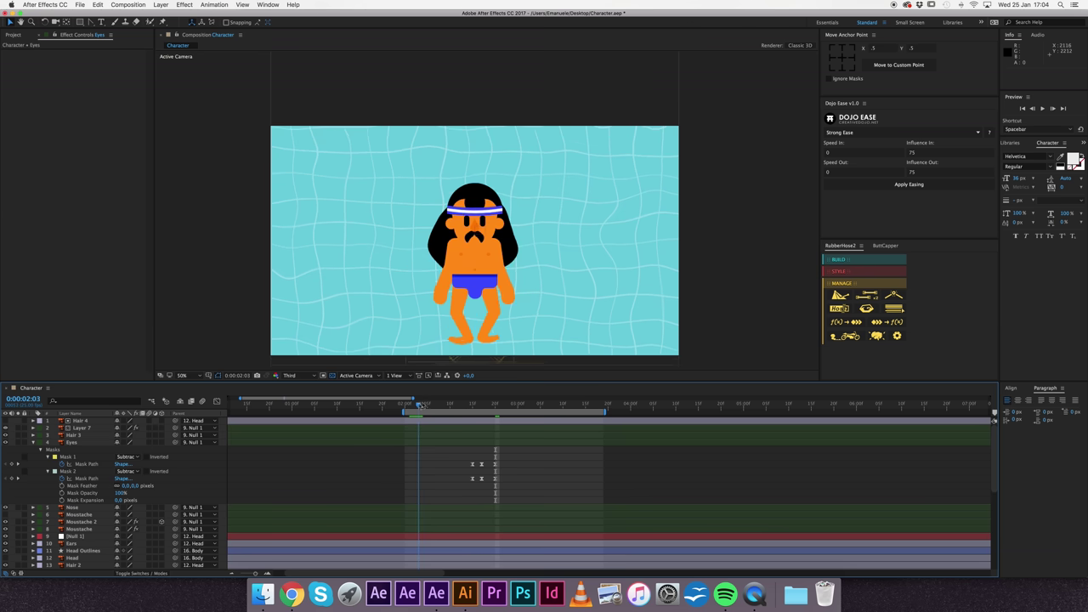
left_click_drag(464, 457, 536, 498)
left_click_drag(482, 467, 436, 472)
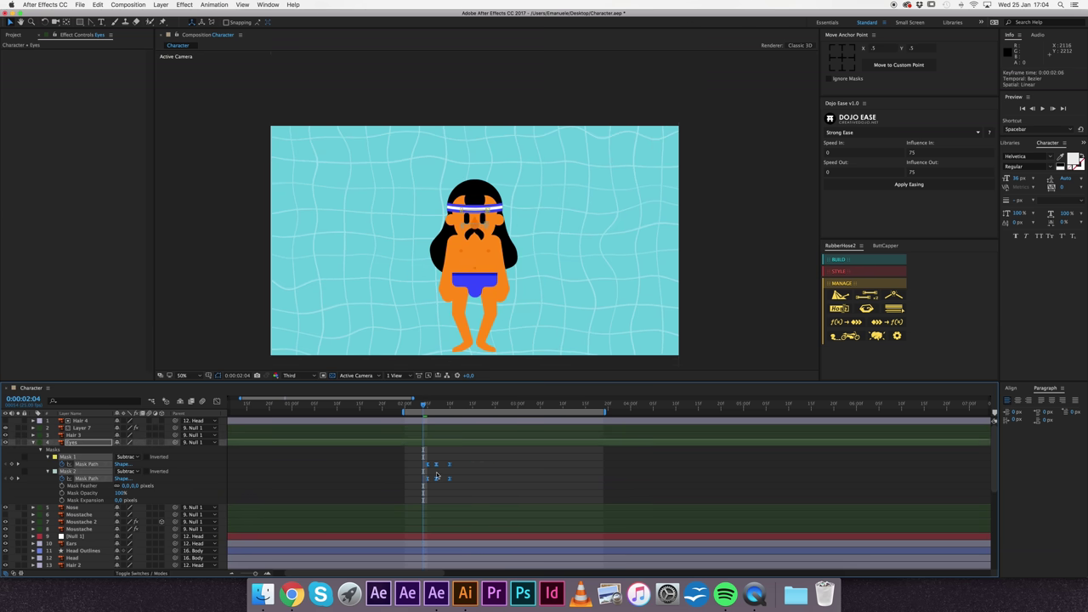
left_click(492, 460)
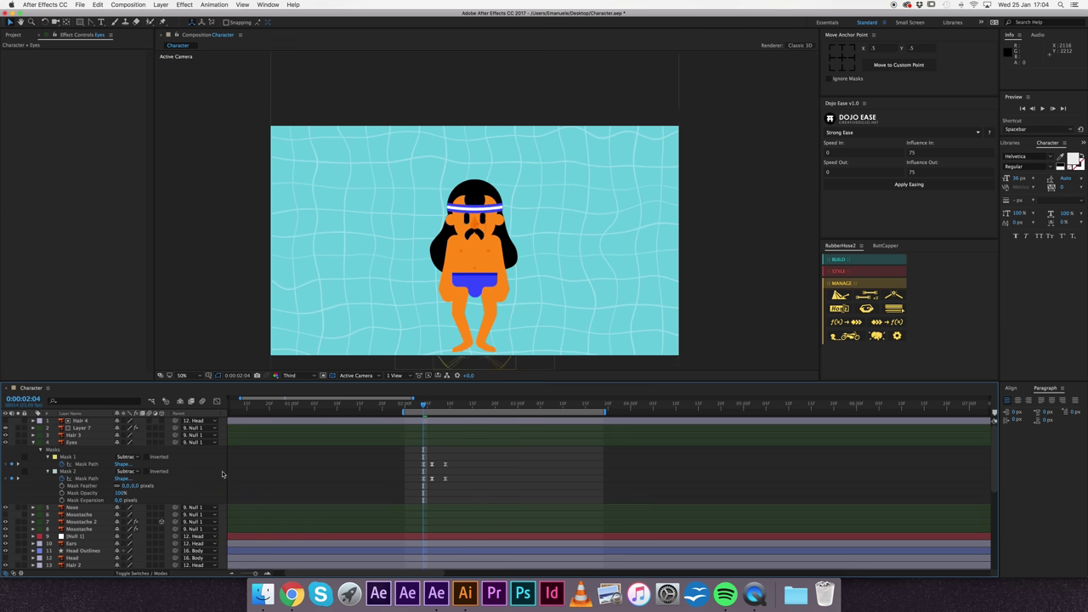
Step: Preview the blink and reselect both masks' blink keyframes
key("space")
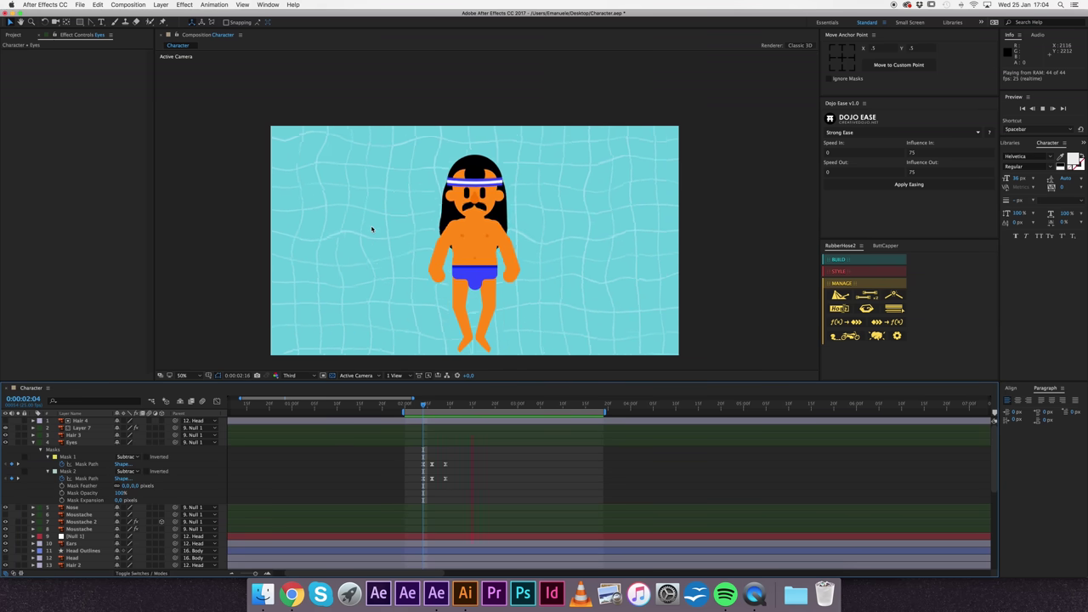
key("space")
mouse_move(404, 454)
left_mouse_down()
mouse_move(426, 482)
mouse_move(416, 482)
left_mouse_up()
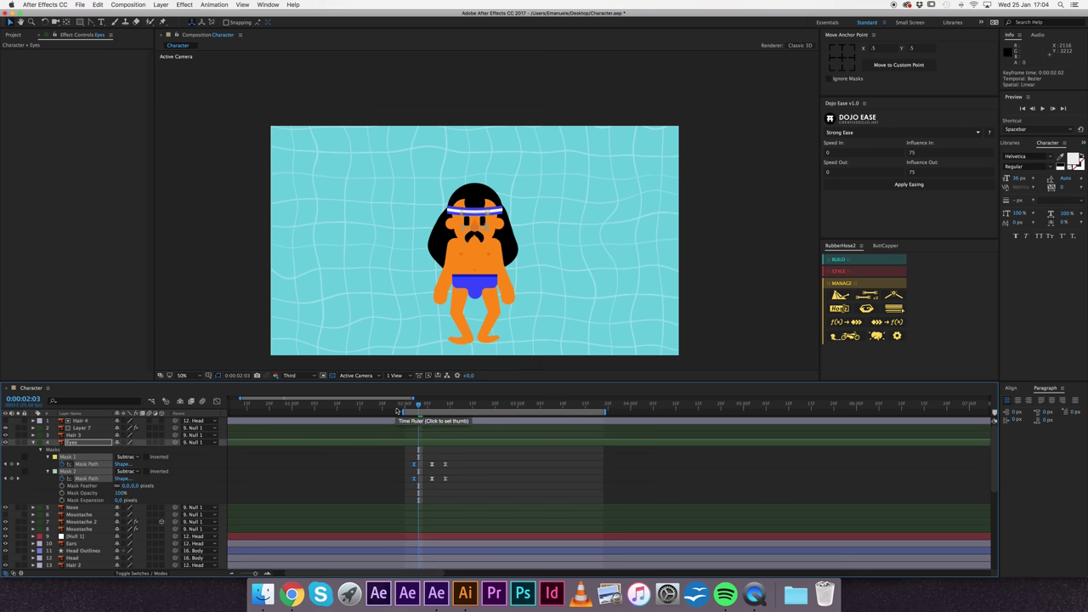
key("space")
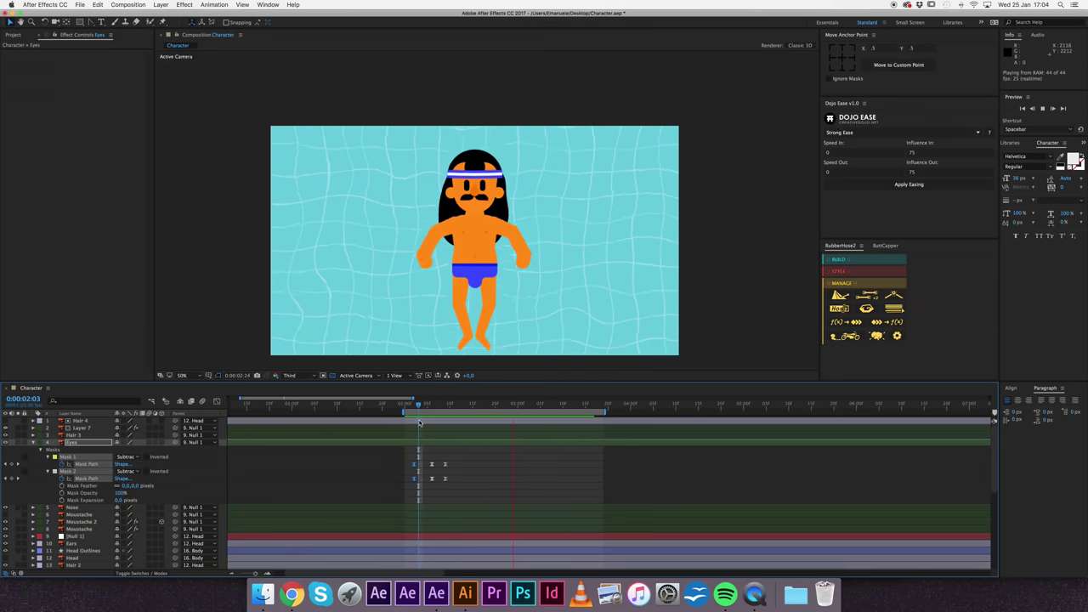
key("space")
mouse_move(441, 462)
left_mouse_down()
mouse_move(453, 500)
mouse_move(457, 464)
left_mouse_up()
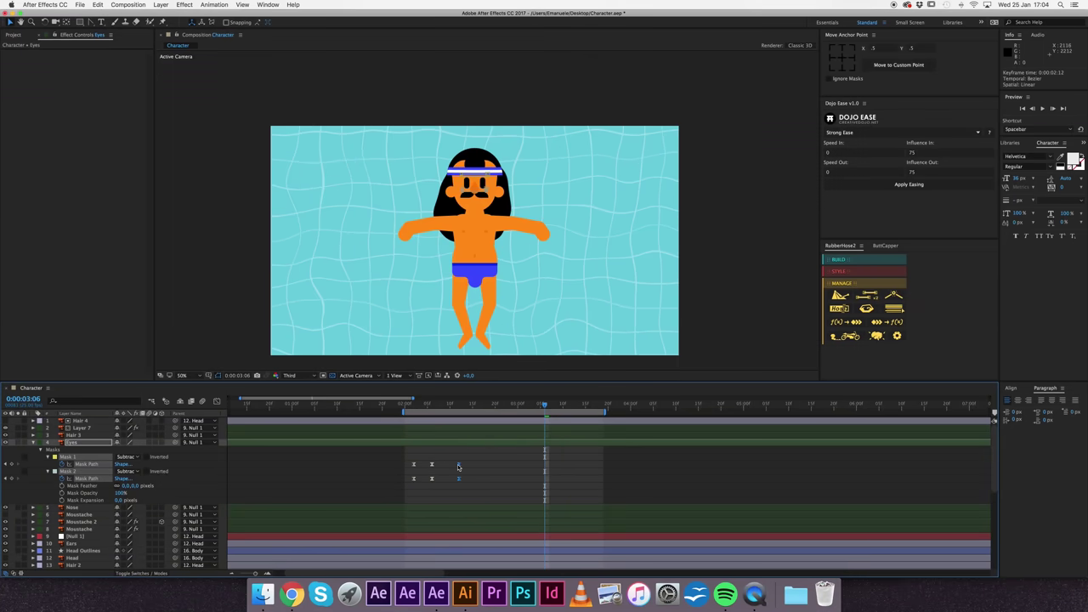
key("comma")
key("space")
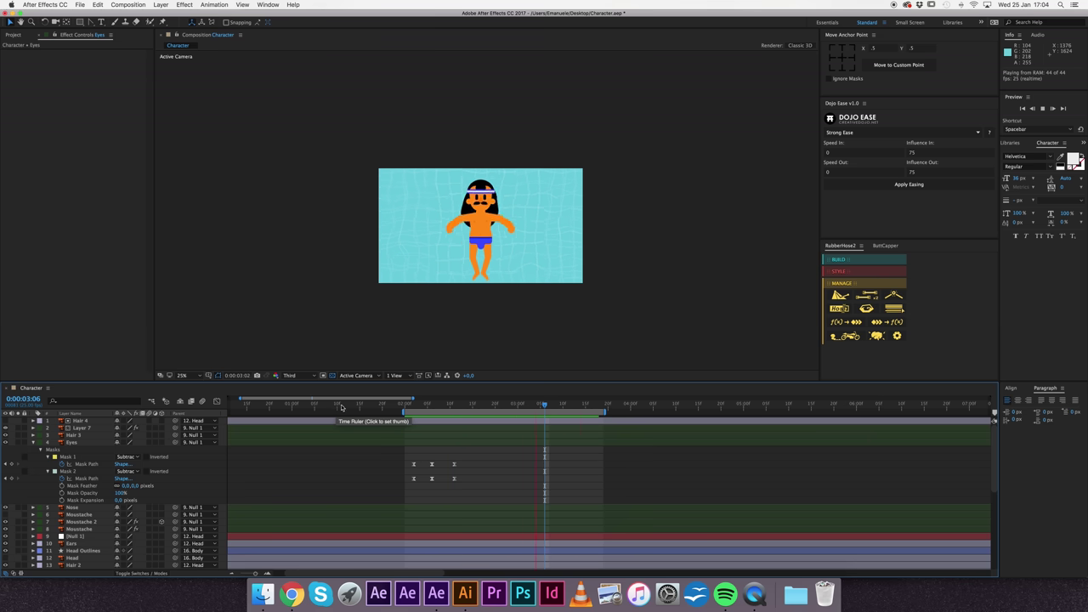
key("space")
Step: Nudge the blink keyframes slightly earlier and preview the retimed blink
mouse_move(517, 504)
left_mouse_down()
mouse_move(399, 457)
mouse_move(425, 468)
left_mouse_up()
left_click(204, 460)
key("space")
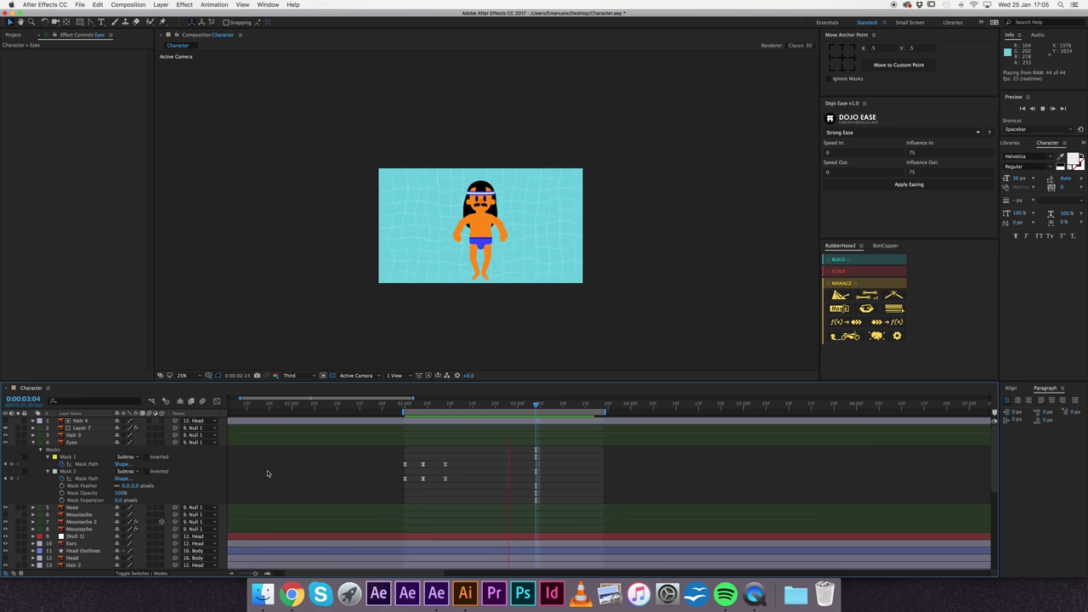
key("space")
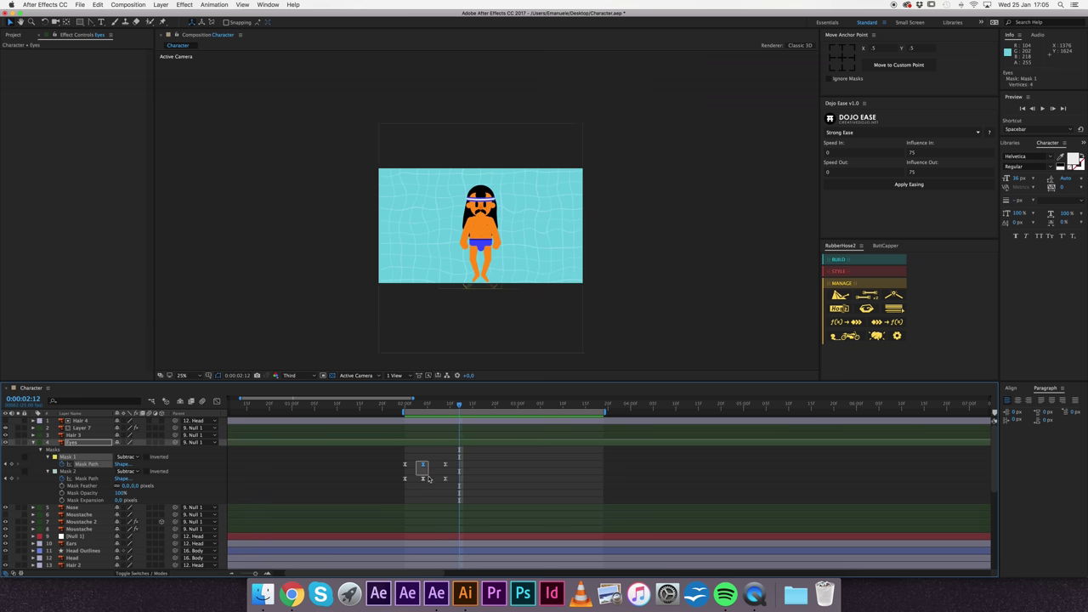
left_click_drag(432, 457, 415, 485)
Step: In the Graph Editor, sharpen the second blink's speed curve into a spike
left_click(218, 403)
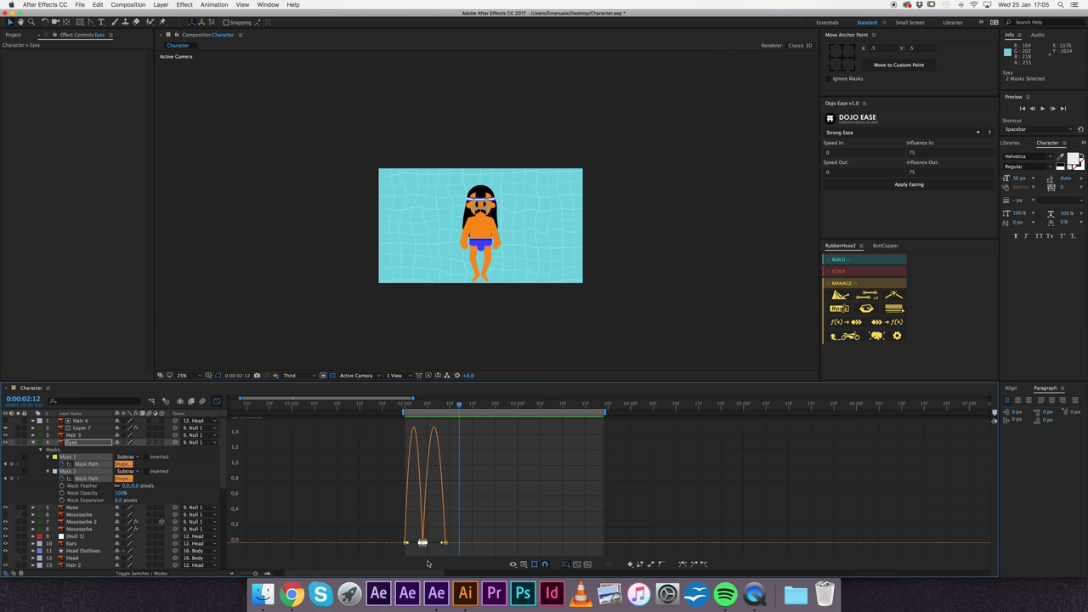
left_click(268, 574)
mouse_move(429, 553)
left_mouse_down()
mouse_move(378, 531)
mouse_move(336, 547)
left_mouse_up()
left_click(216, 405)
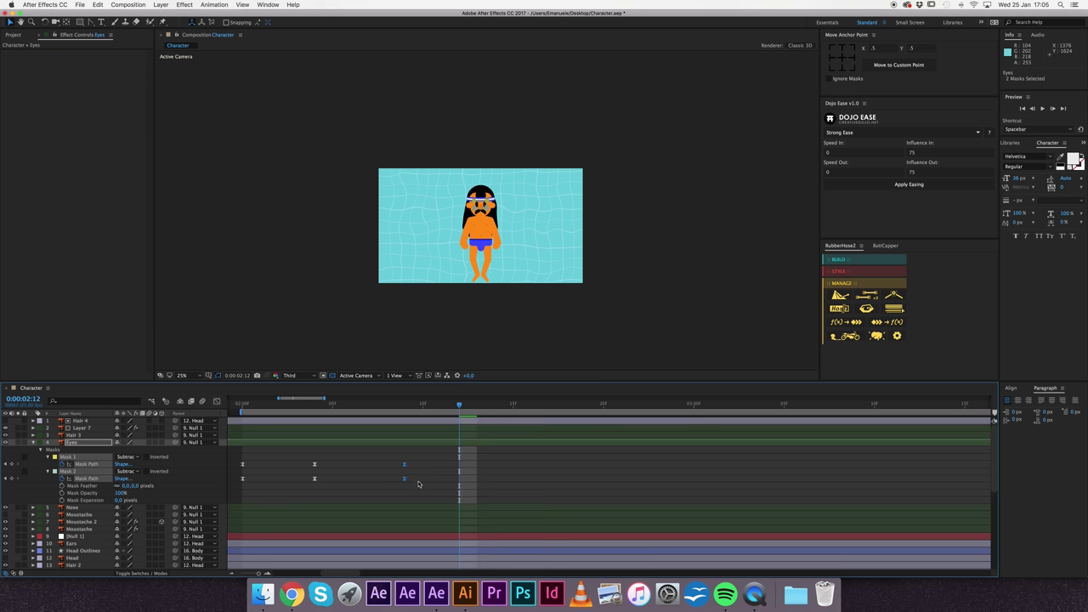
Step: Move the last mask keyframes later to 0:00:02:13 and preview the blink
left_click_drag(404, 466, 468, 478)
left_click(367, 458)
key("space")
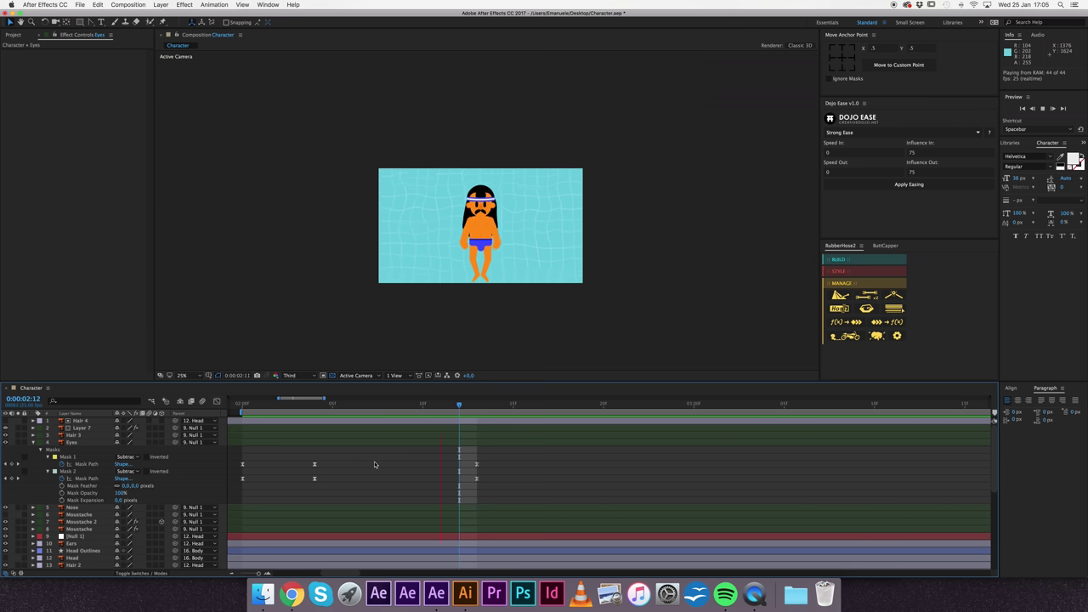
key("space")
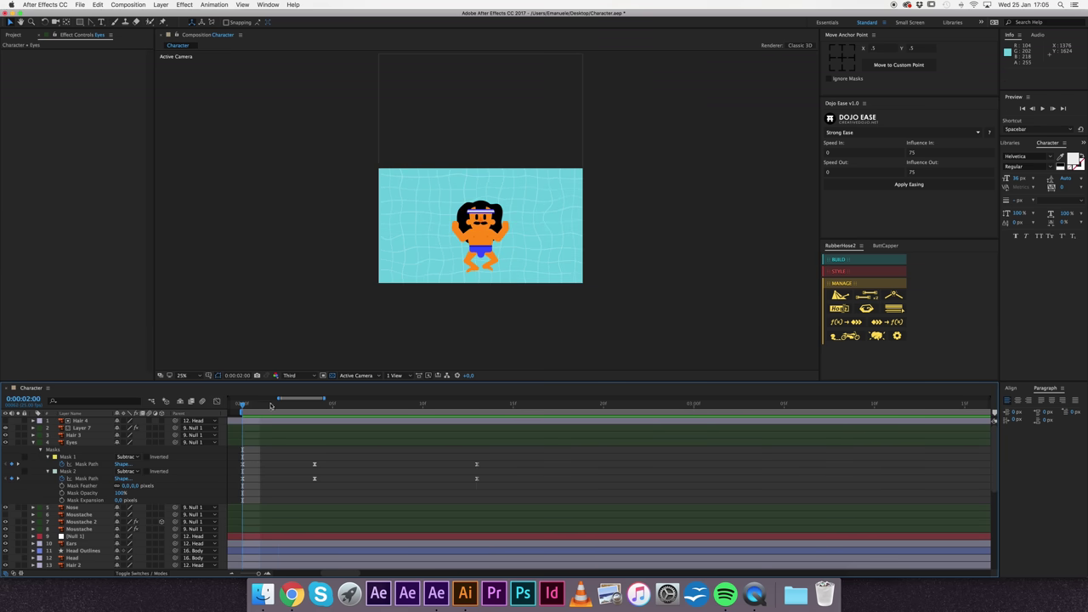
Step: Go to 0:00:02:00 and check Null 1's Position keyframes before reselecting the Nose layer
left_click(271, 408)
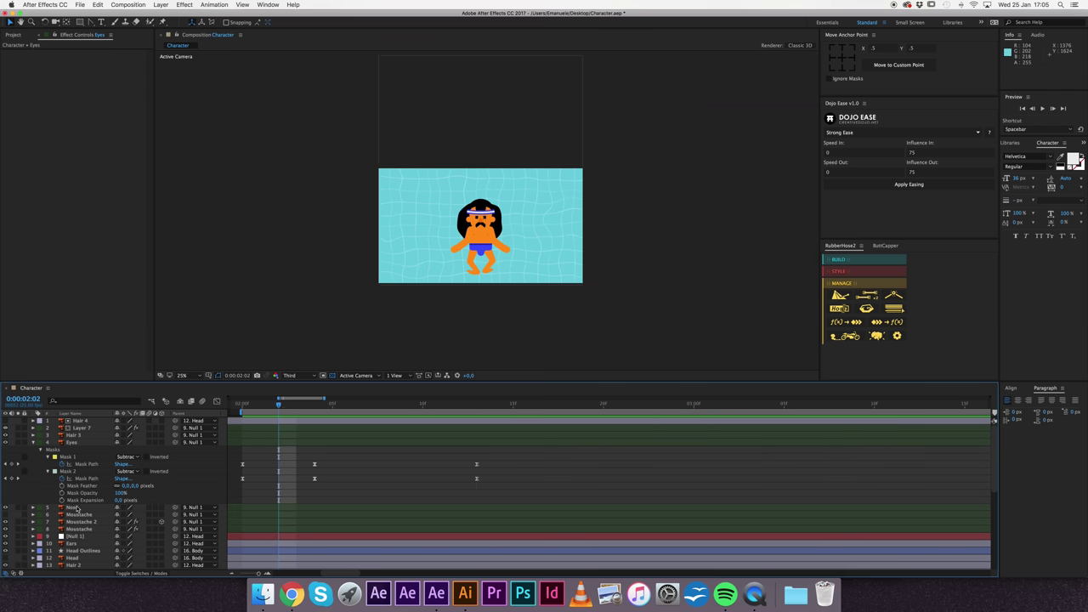
left_click(76, 508)
key("slash")
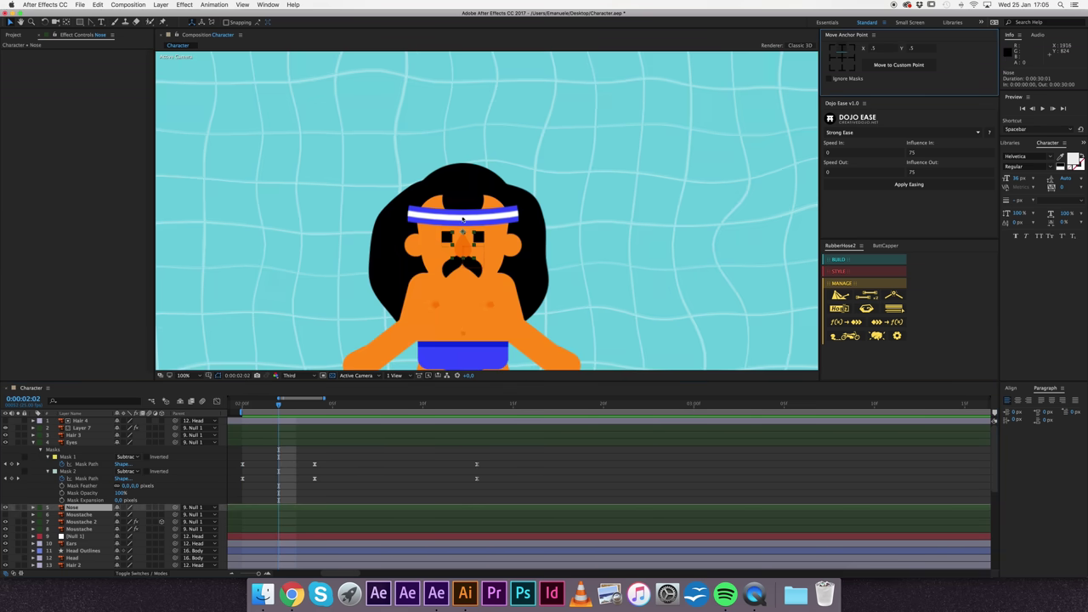
left_click_drag(360, 454, 519, 457)
key("j")
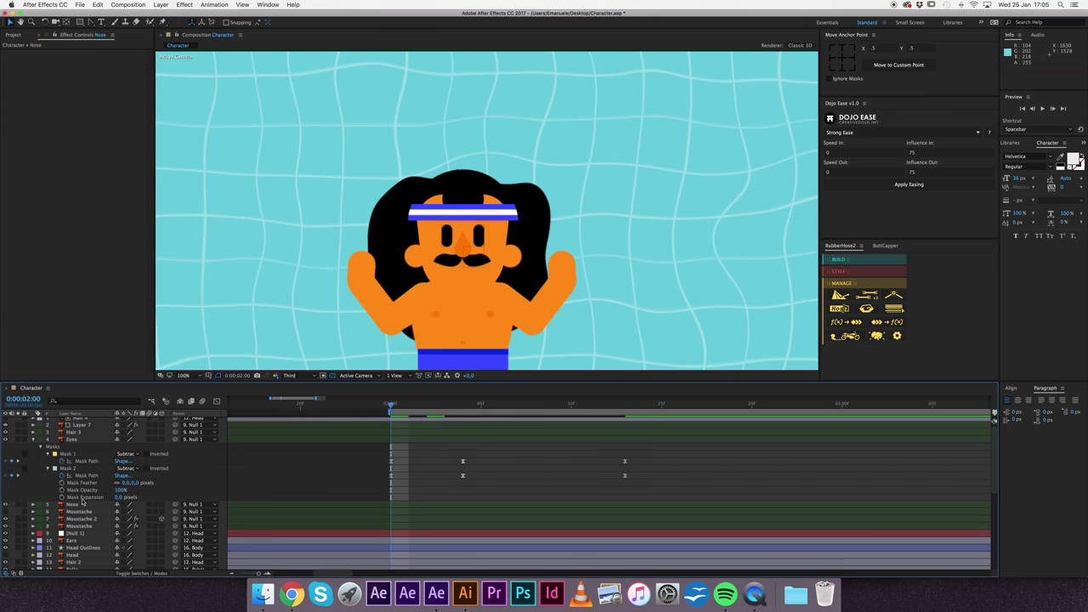
left_click(75, 505)
left_click(76, 533)
key("p")
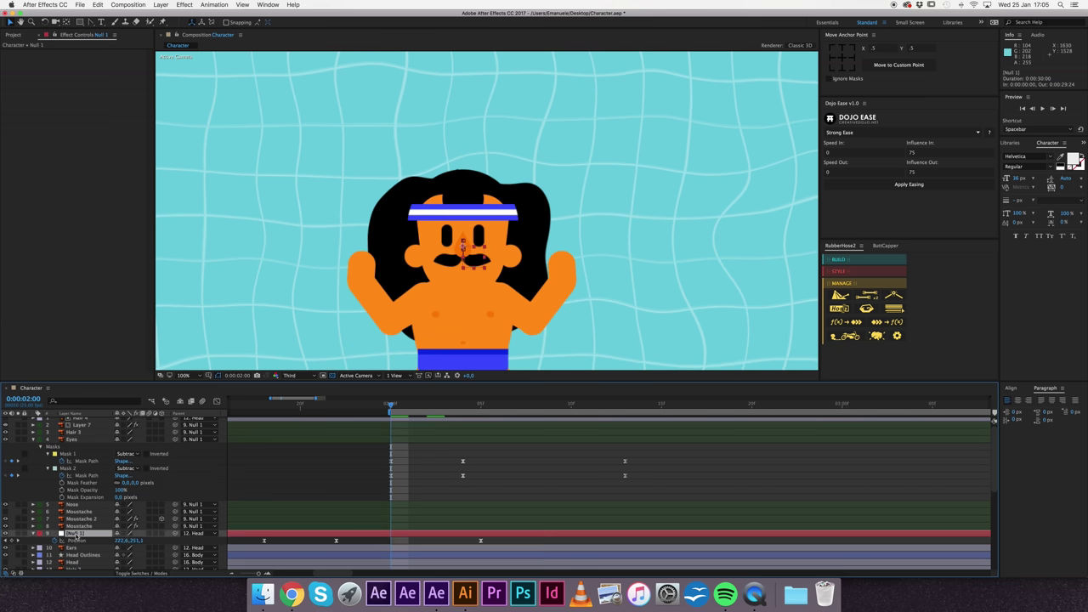
left_click(73, 505)
Step: Keyframe nose Scale at 100,81% at 2:00, add a 100% key at 2:05, Easy Ease them
key("s")
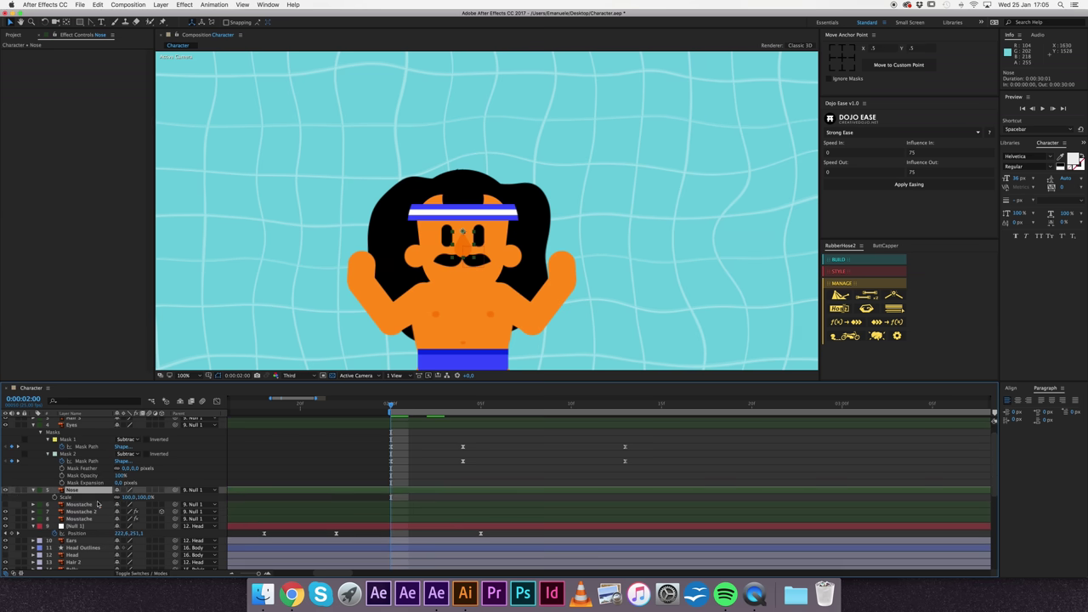
left_click(55, 498)
left_click(391, 497)
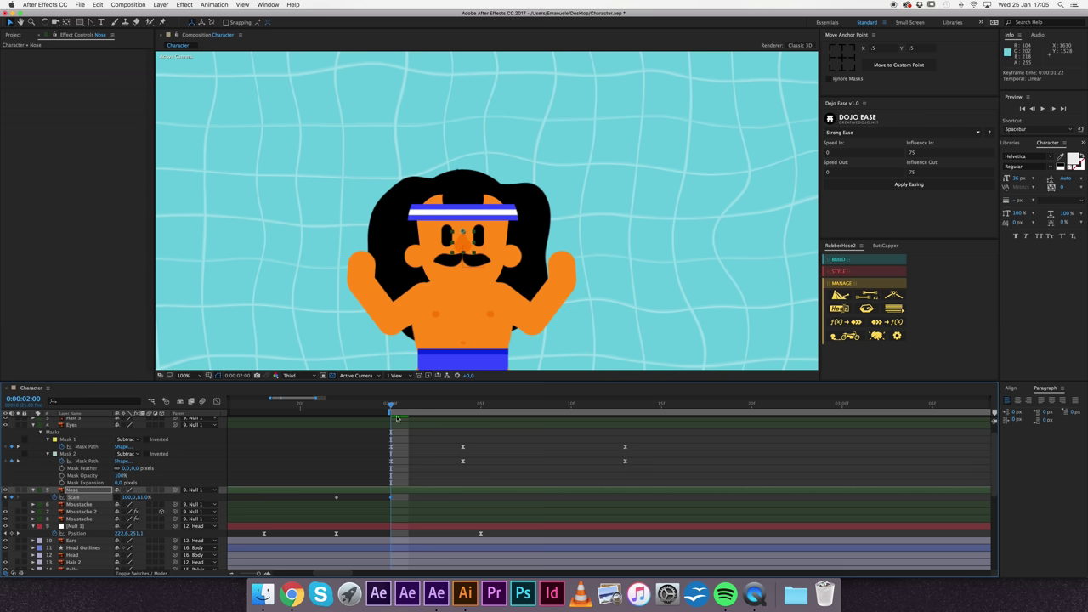
left_click_drag(357, 411, 486, 423)
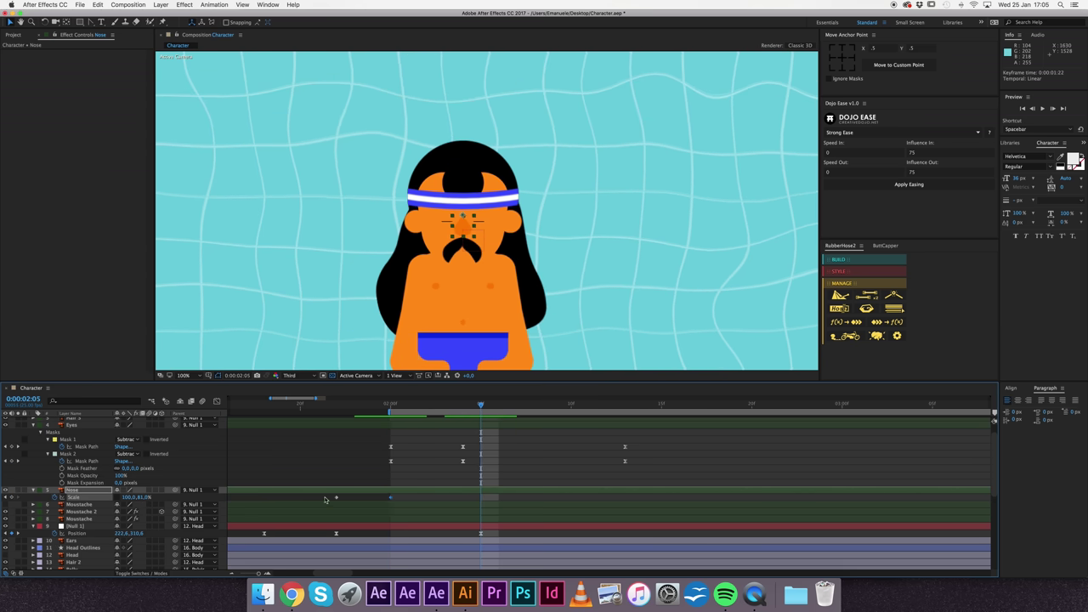
key("ctrl+c")
key("ctrl+v")
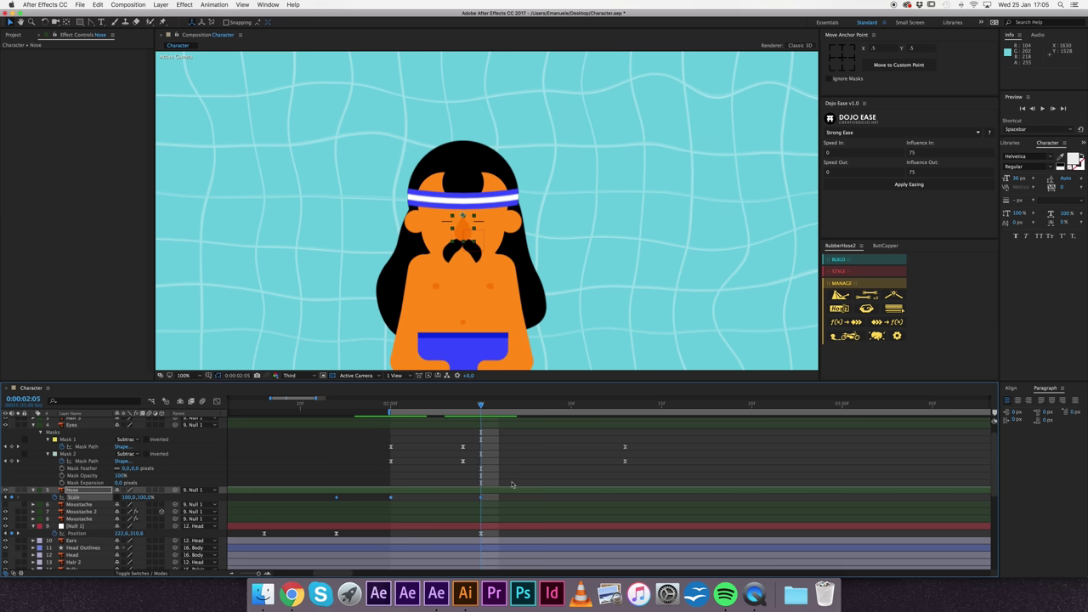
scroll(508, 281, "down", 1)
scroll(509, 281, "down", 1)
key("F9")
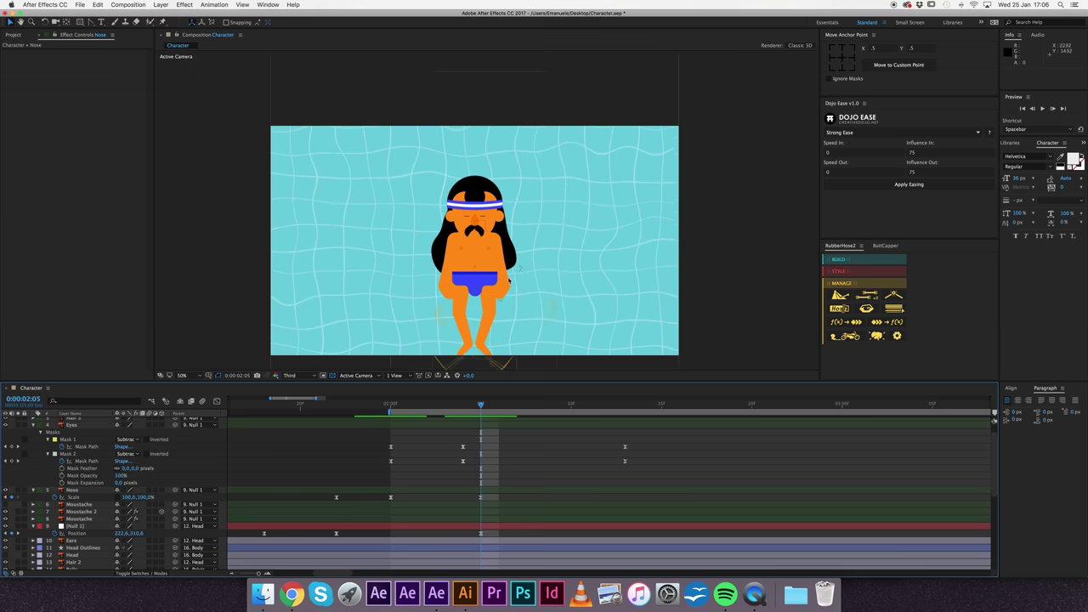
scroll(515, 308, "down", 1)
key("space")
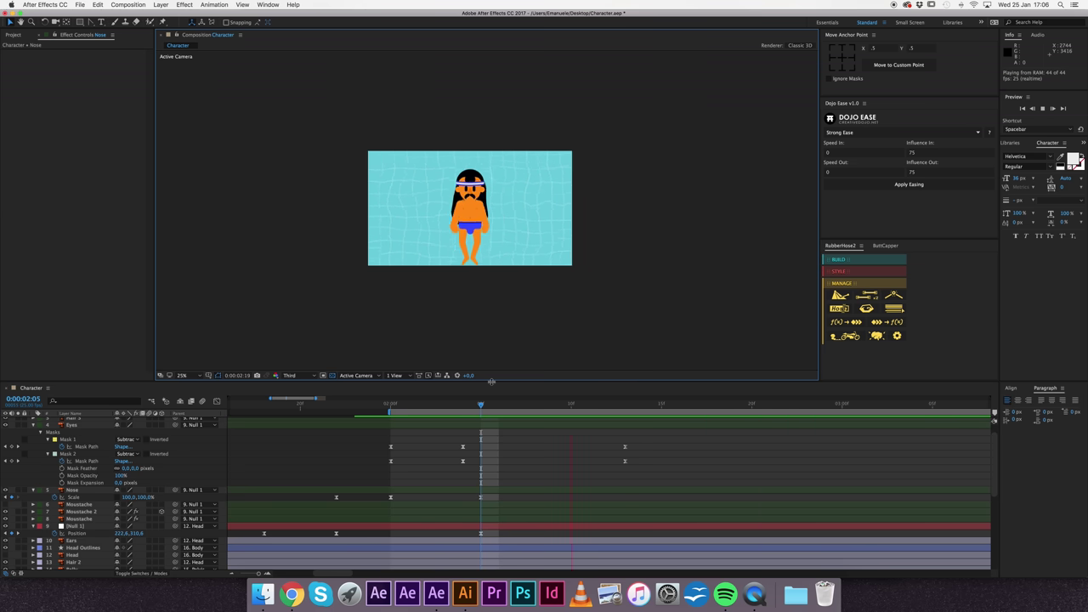
key("space")
Step: Copy the three nose Scale keyframes to 0:00:03:15 and preview the animation
key("minus")
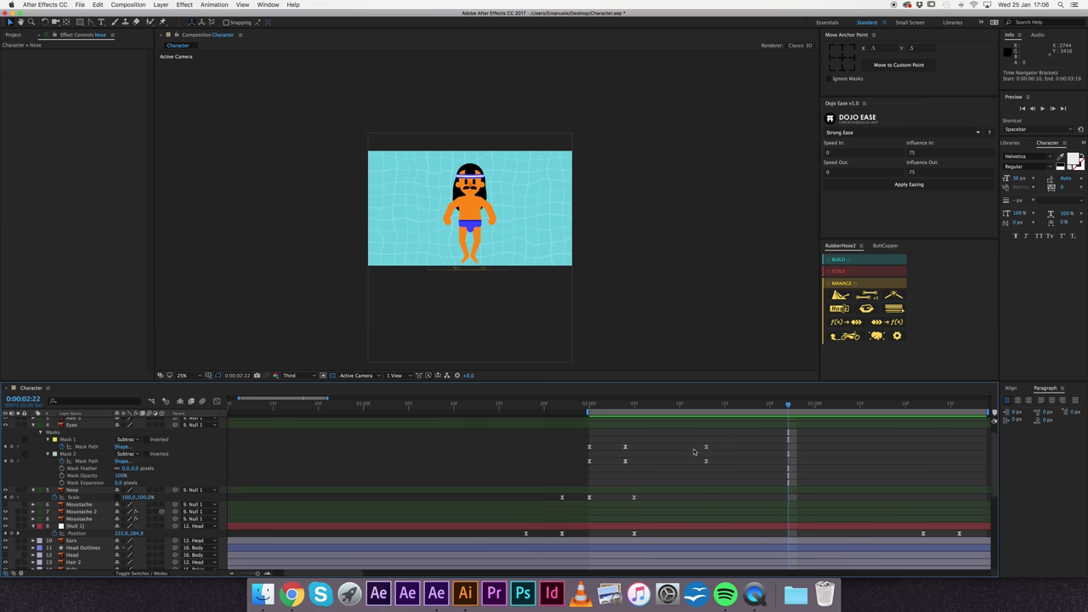
scroll(694, 452, "right", 5)
left_click(411, 409)
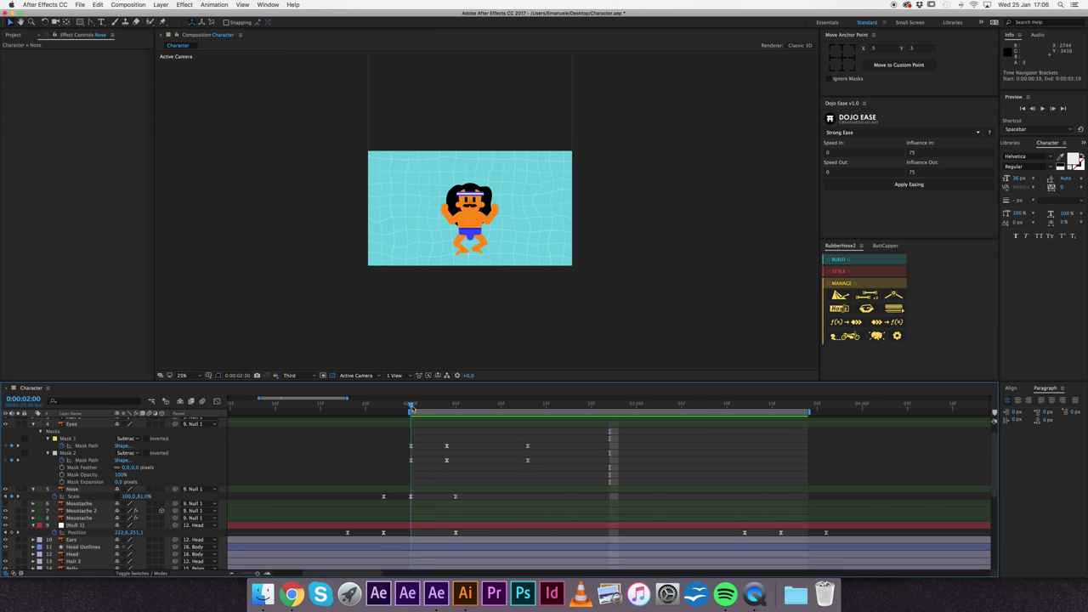
key("super+x")
key("super+v")
key("ctrl+c")
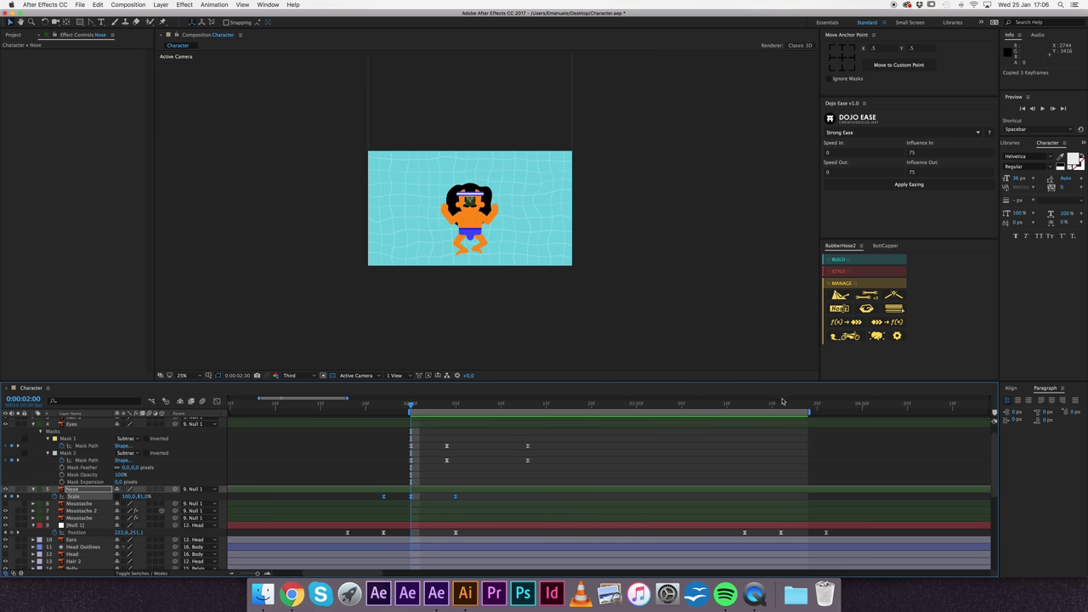
left_click(772, 405)
key("ctrl+v")
left_click(800, 497)
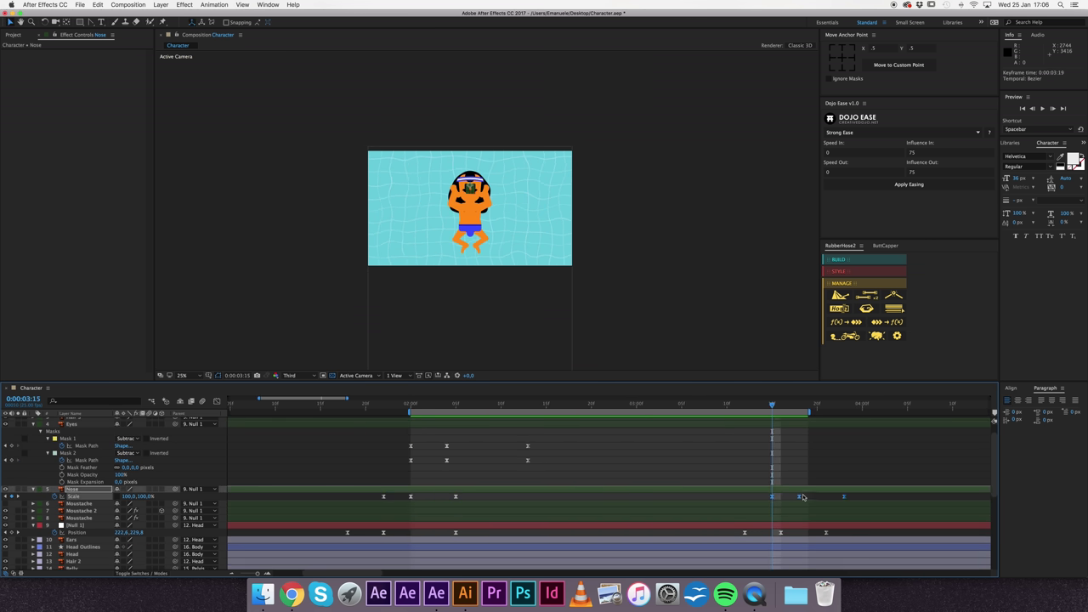
left_click(828, 455)
key("space")
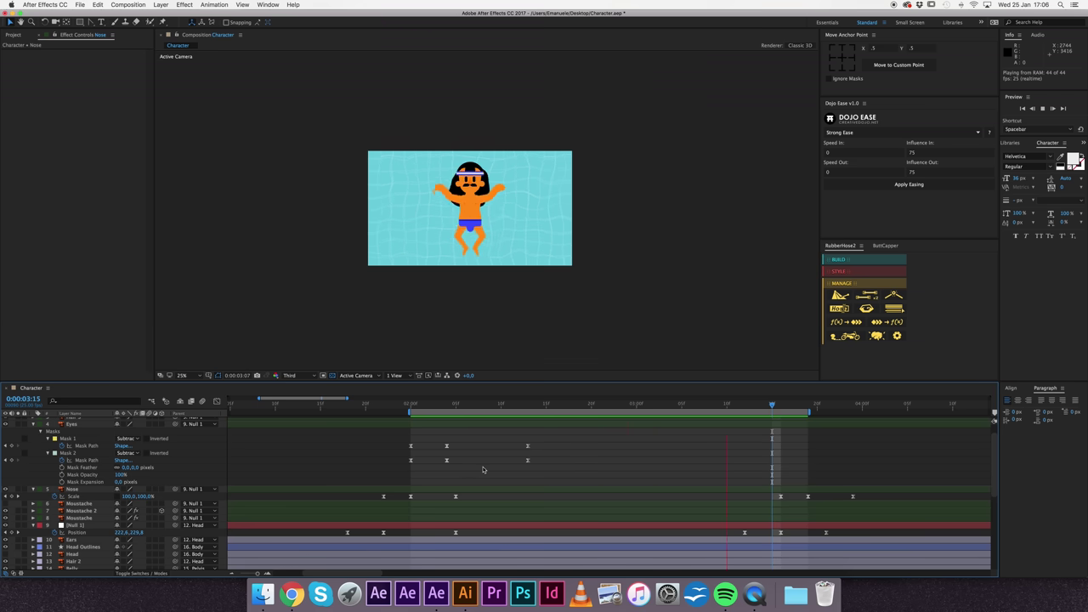
key("space")
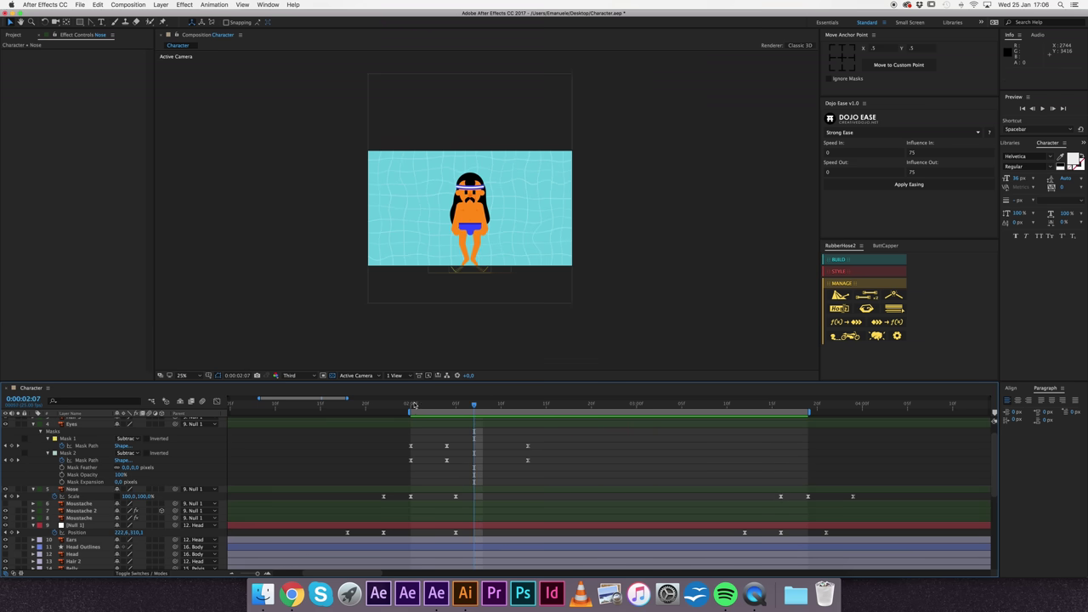
Step: Parent Moustache 2 and Moustache to the Nose layer and preview
left_click(412, 404)
left_click(83, 510)
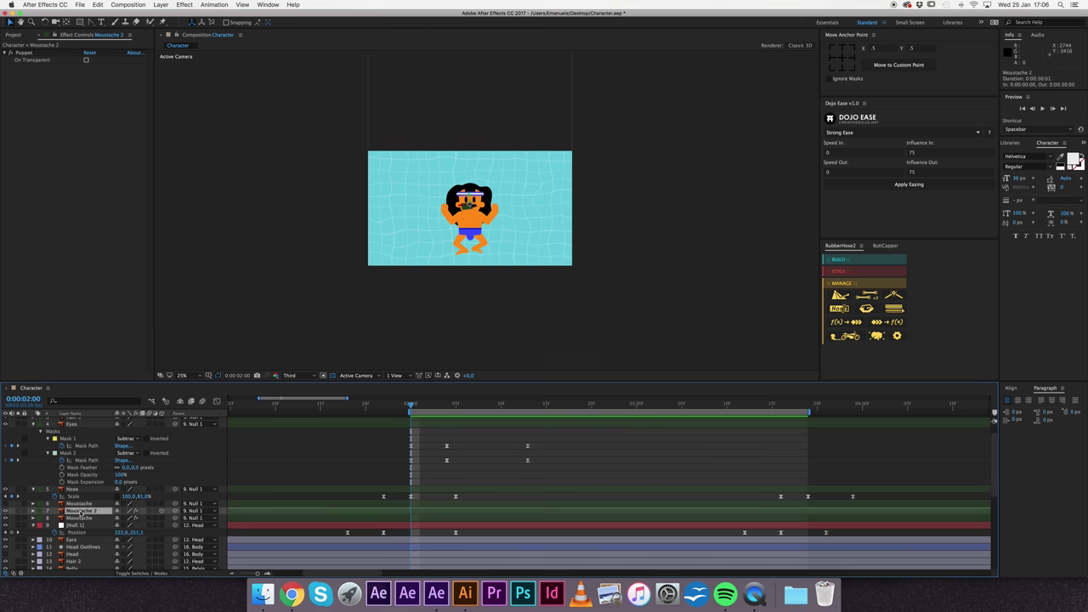
left_click(78, 518, "shift")
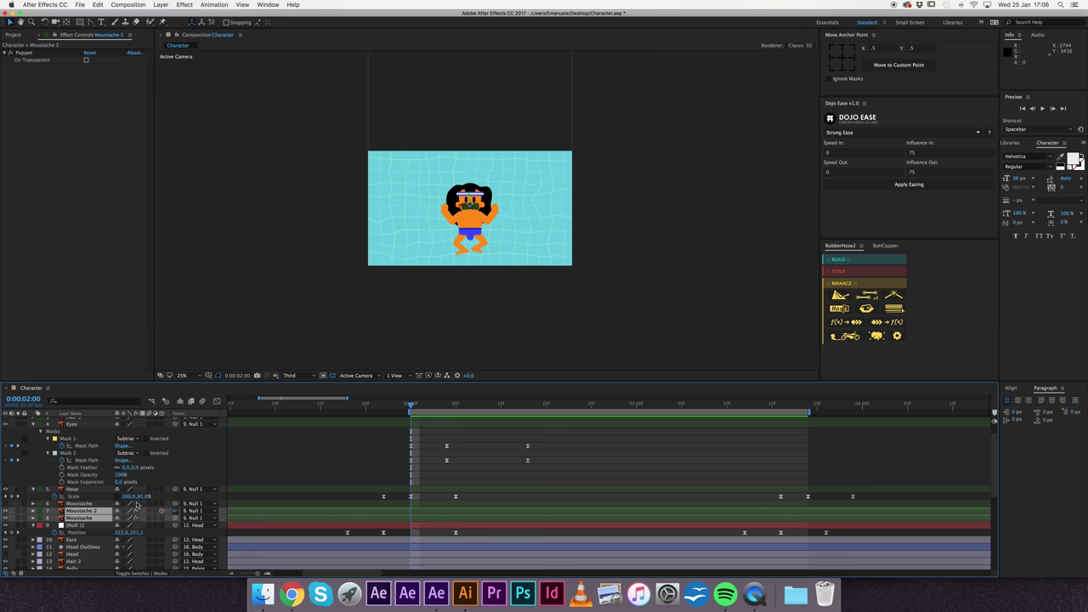
left_click_drag(161, 510, 72, 489)
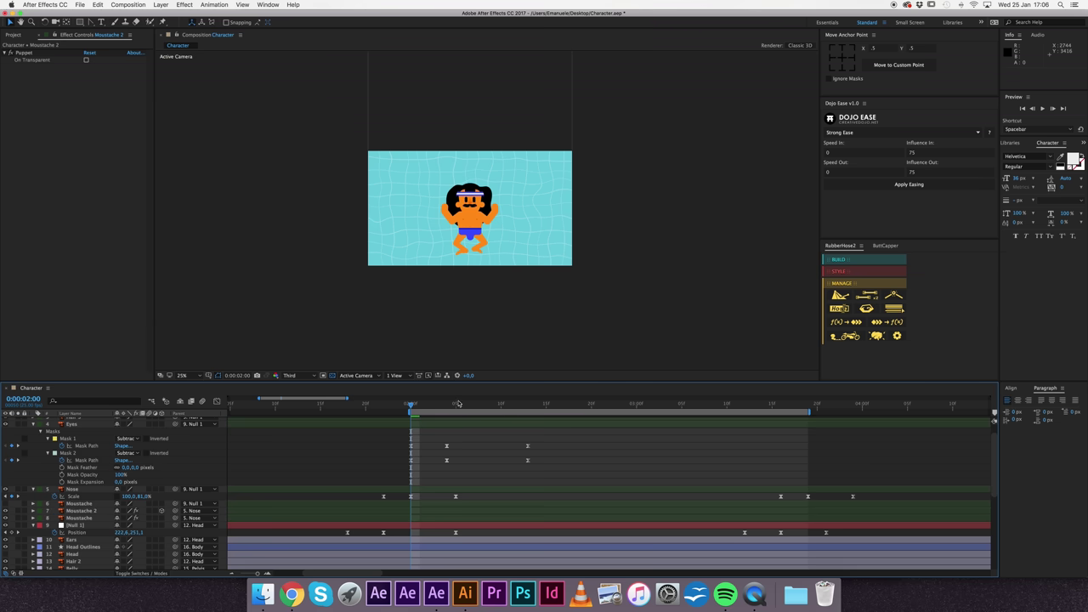
left_click(392, 408)
key("space")
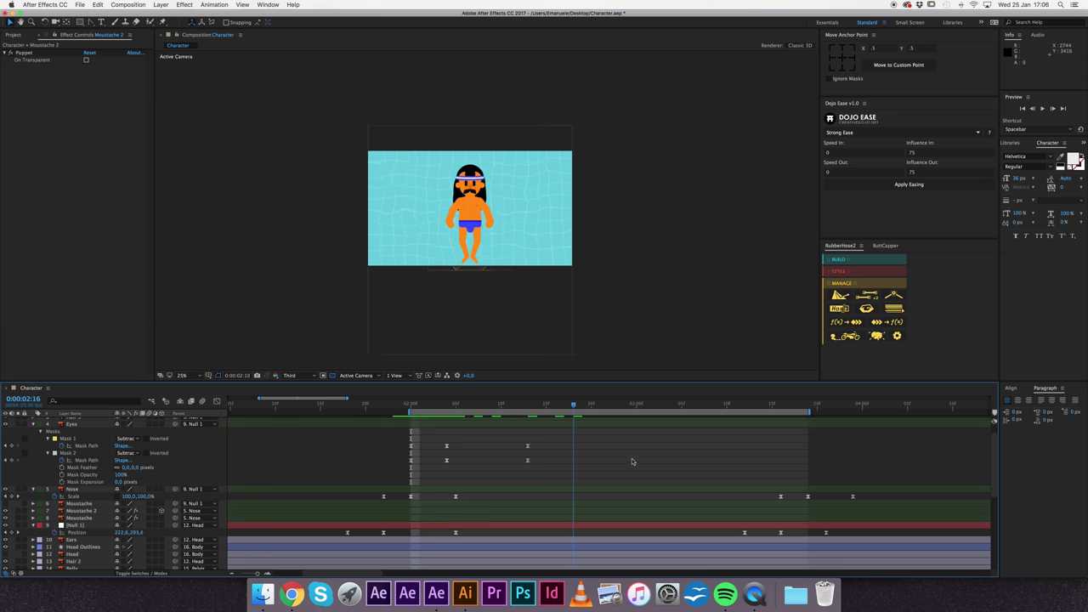
key("space")
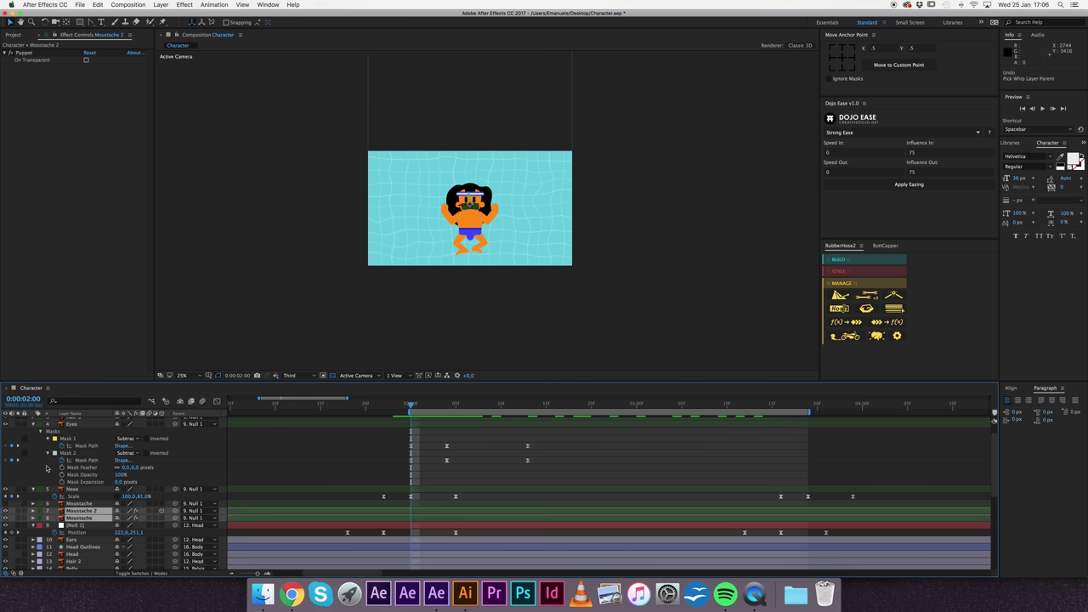
key("space")
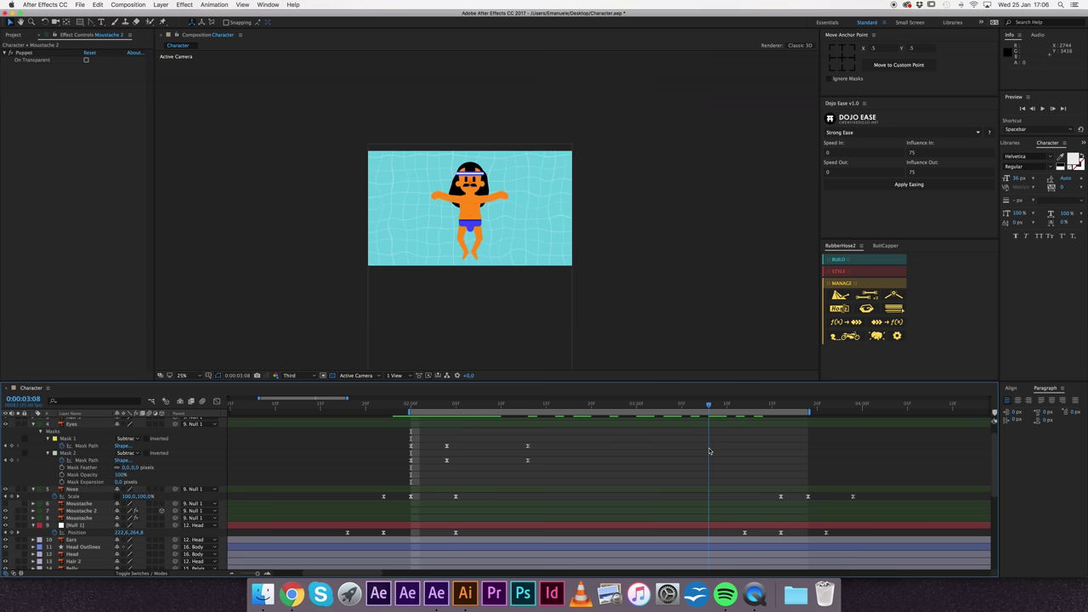
key("space")
Step: Parent all three Moustache layers to Nose and replay from 2:00
left_click_drag(80, 521, 81, 503)
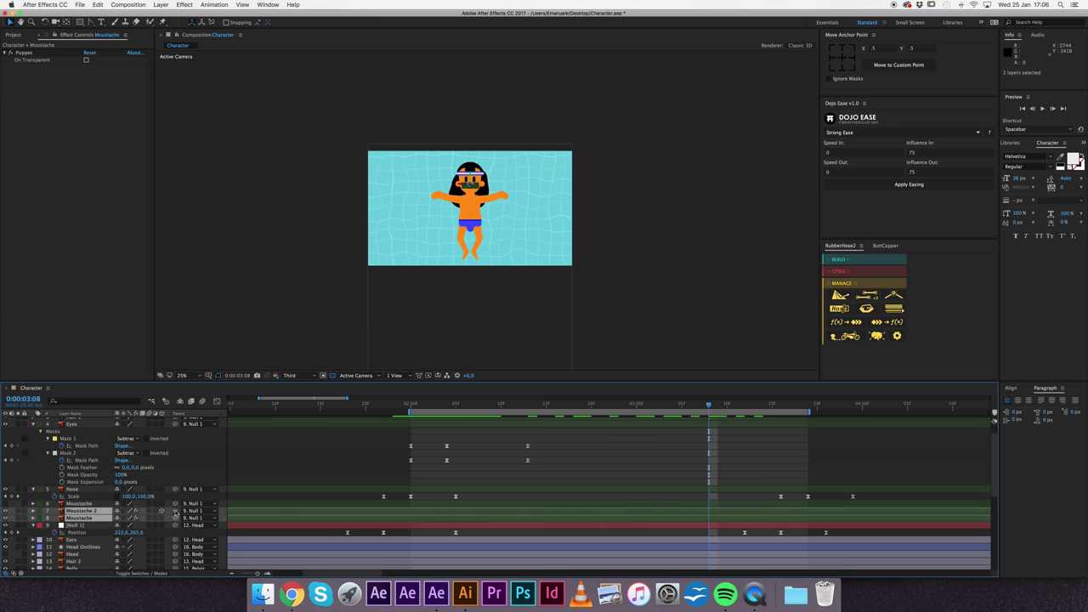
left_click_drag(175, 510, 75, 492)
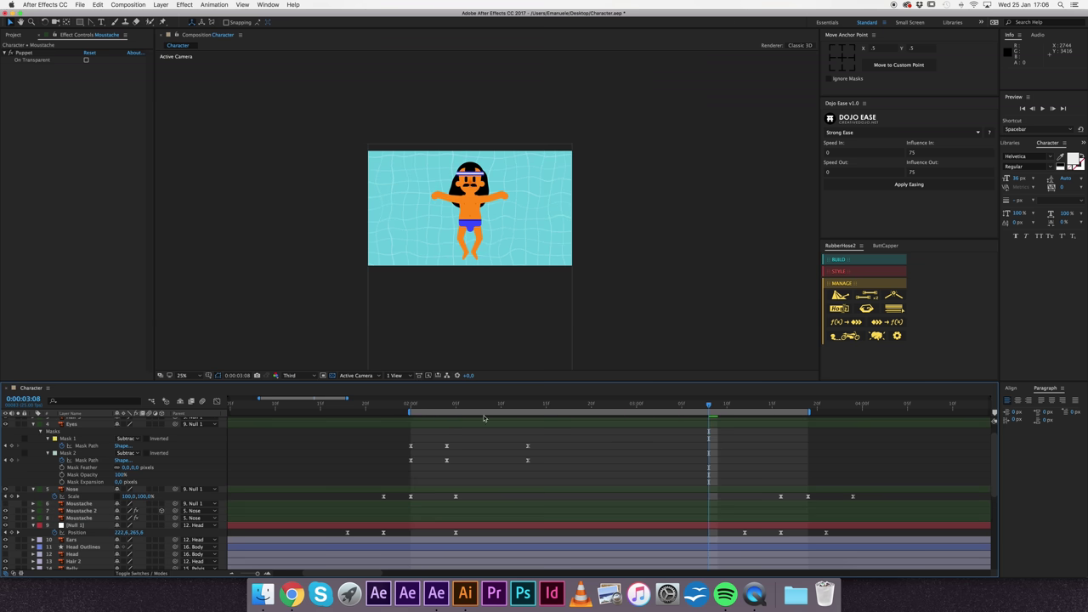
left_click(439, 407)
key("space")
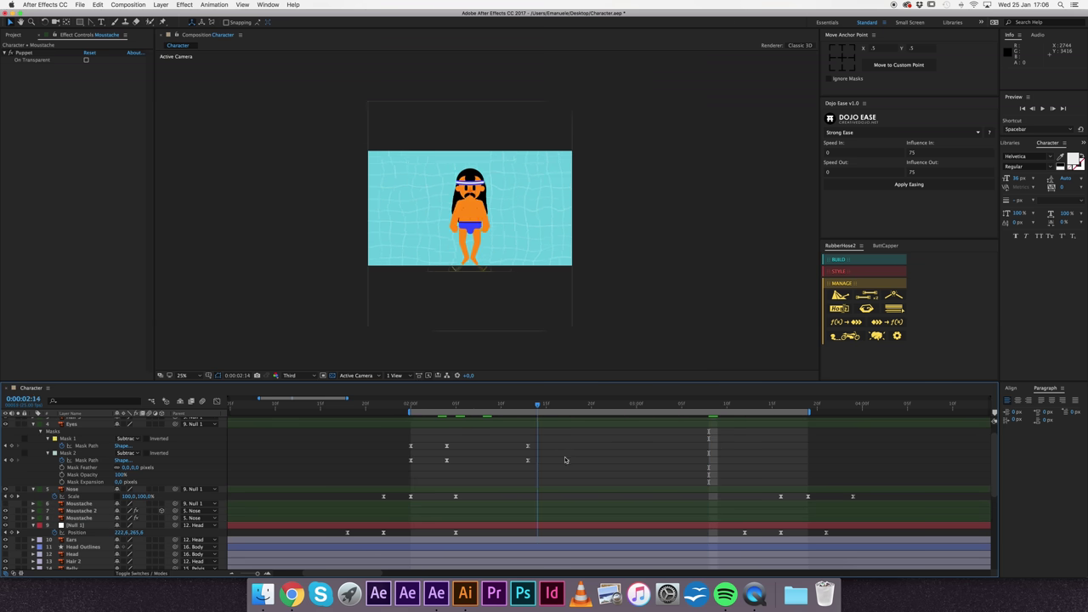
key("space")
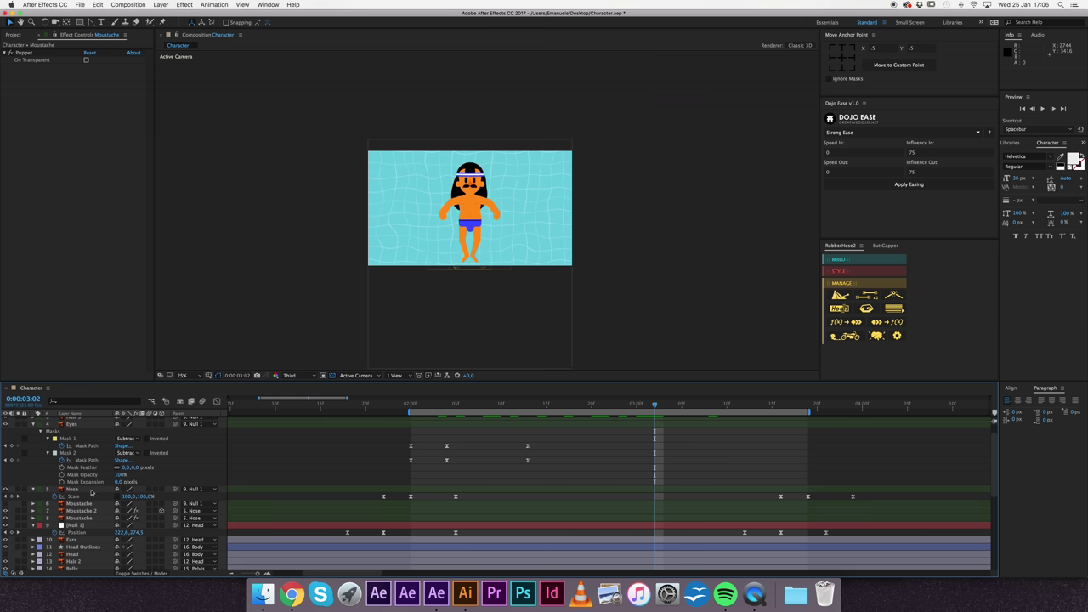
Step: Move the nose's 2:00 Position keyframe to 1:23, with Position and Scale shown
left_click(73, 490)
key("p")
key("shift+s")
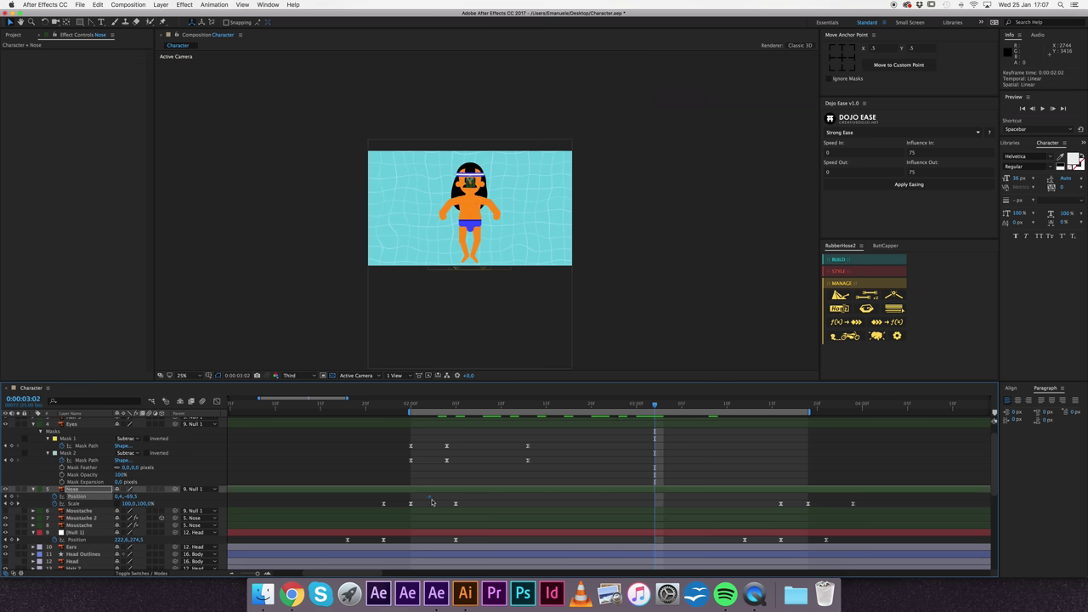
left_click(411, 496)
left_click(412, 406)
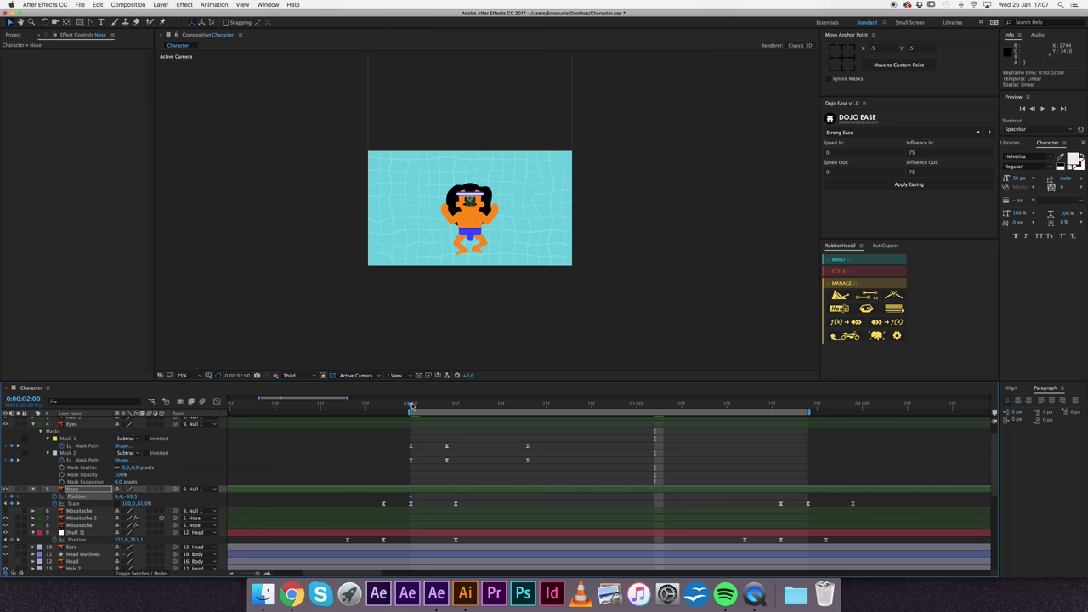
left_click(429, 465)
key("period")
key("period")
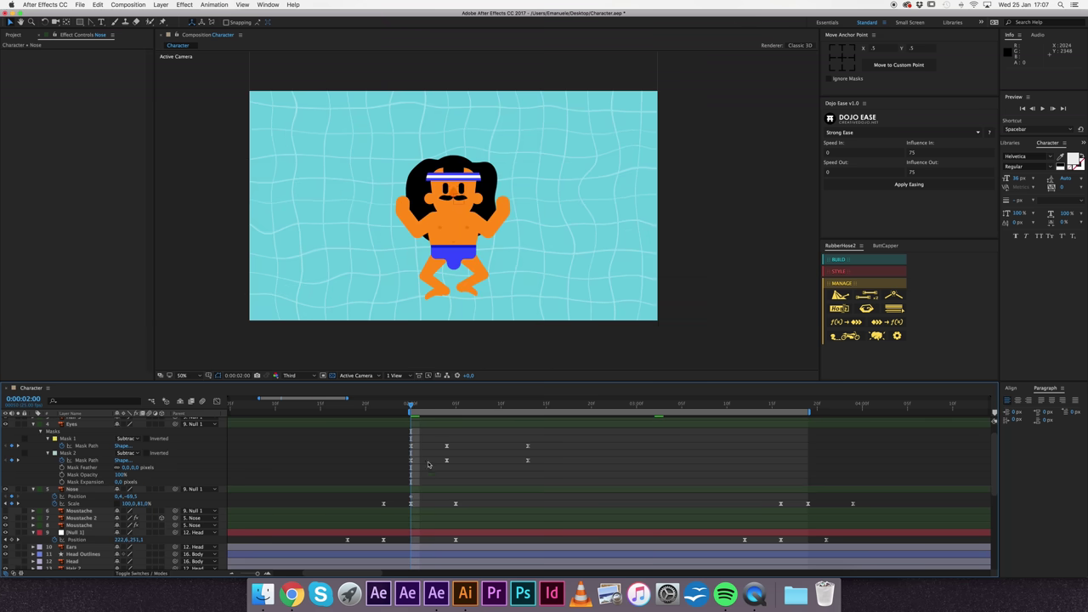
left_click_drag(412, 497, 391, 498)
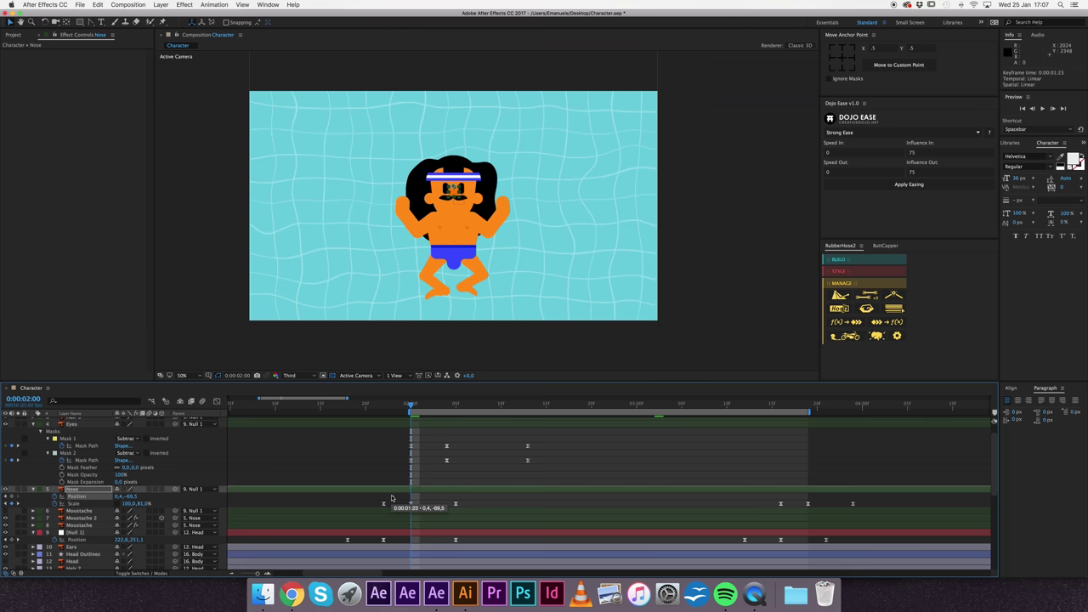
Step: Copy the nose's three Position keyframes to 3:17 and start previewing the loop
key("Page_Down")
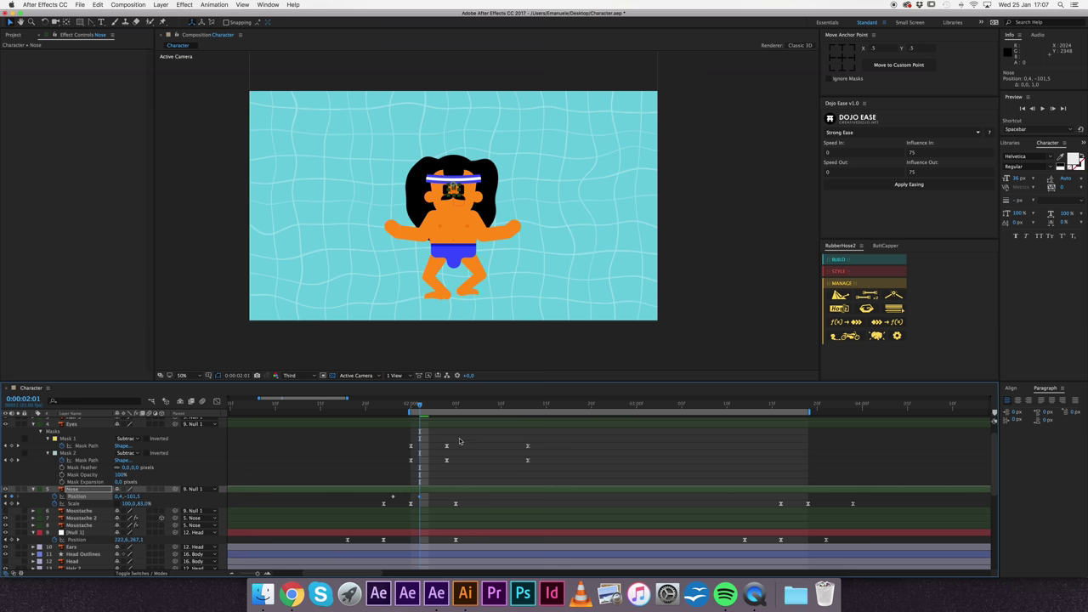
key("Page_Down")
key("Page_Down")
key("Page_Down")
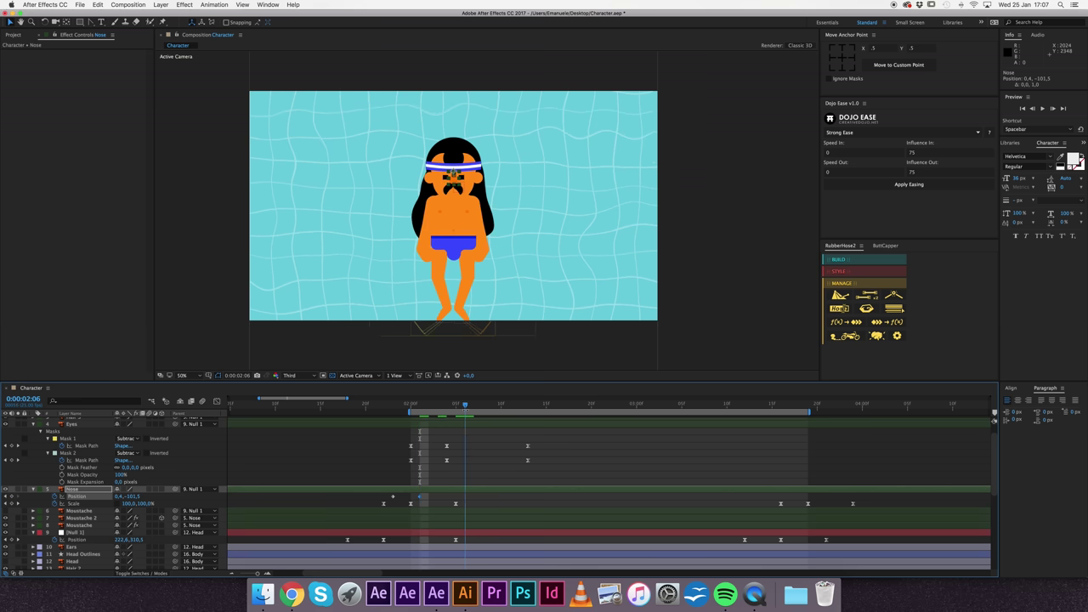
left_click_drag(393, 498, 487, 500)
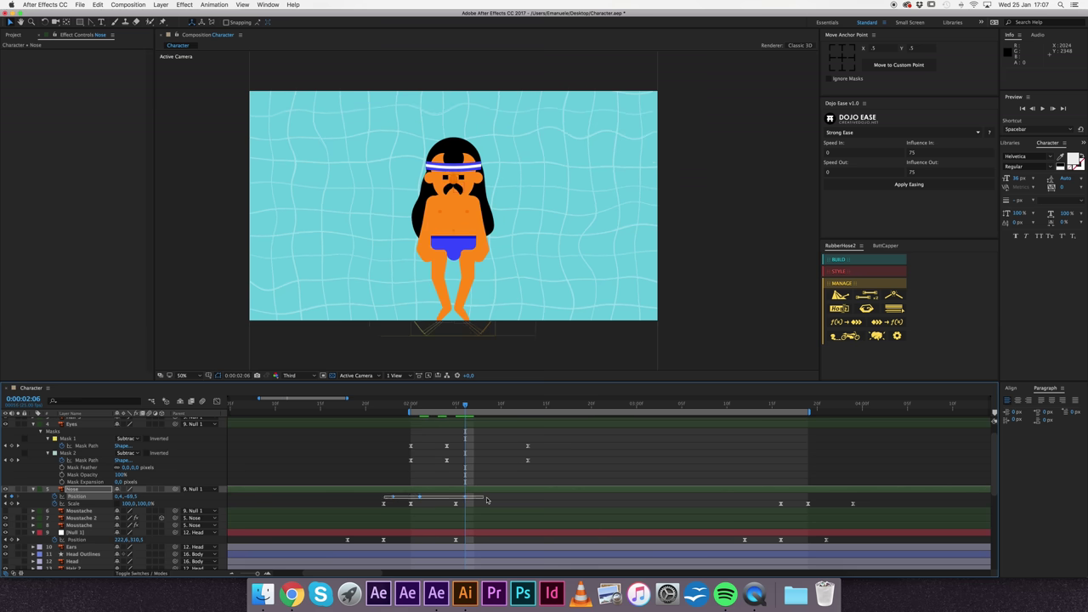
left_click(775, 407)
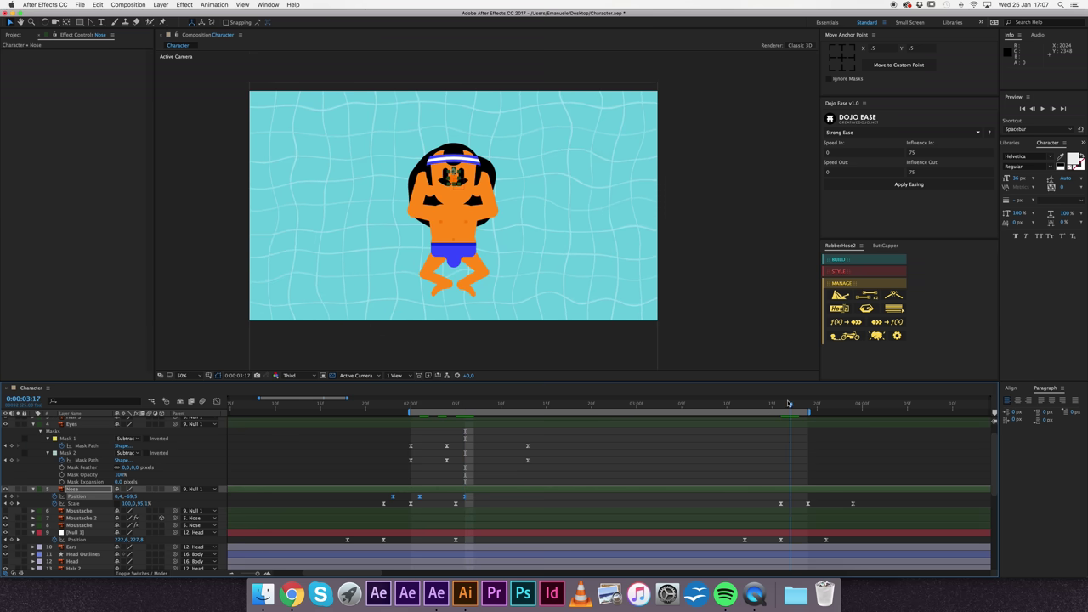
key("ctrl+v")
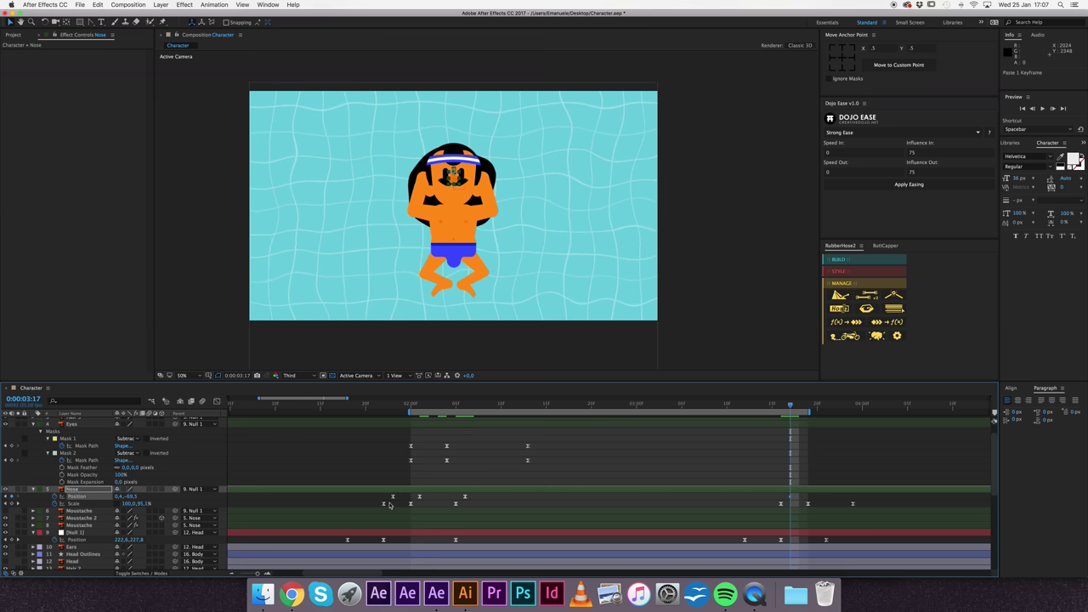
left_click_drag(390, 505, 490, 492)
key("ctrl+c")
key("ctrl+v")
key("space")
key("comma")
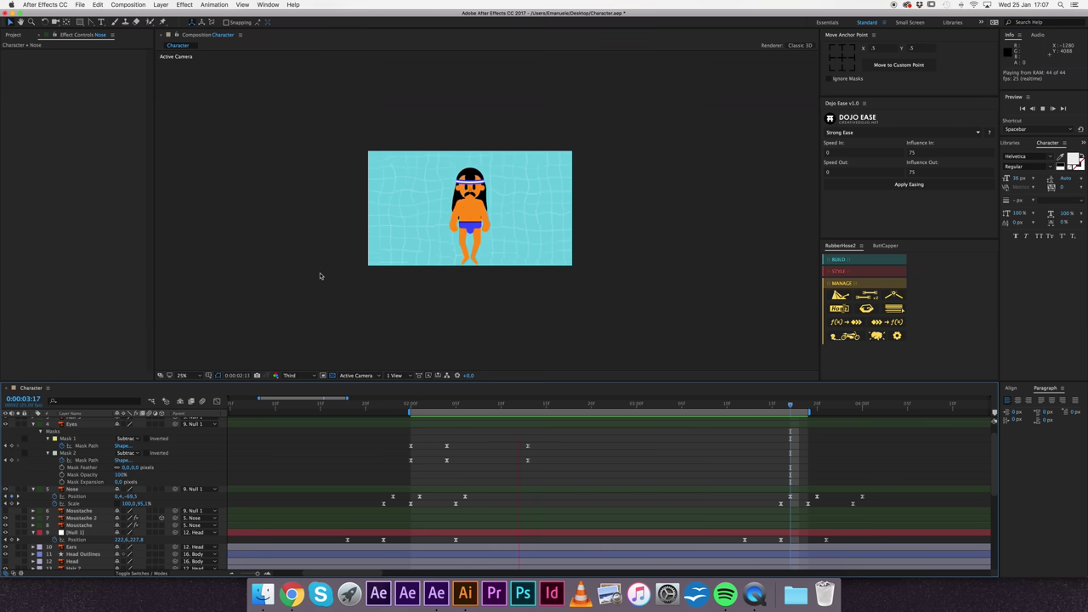
Step: Stop the preview, collapse all layer properties and select the Body layer
key("space")
key("ctrl+a")
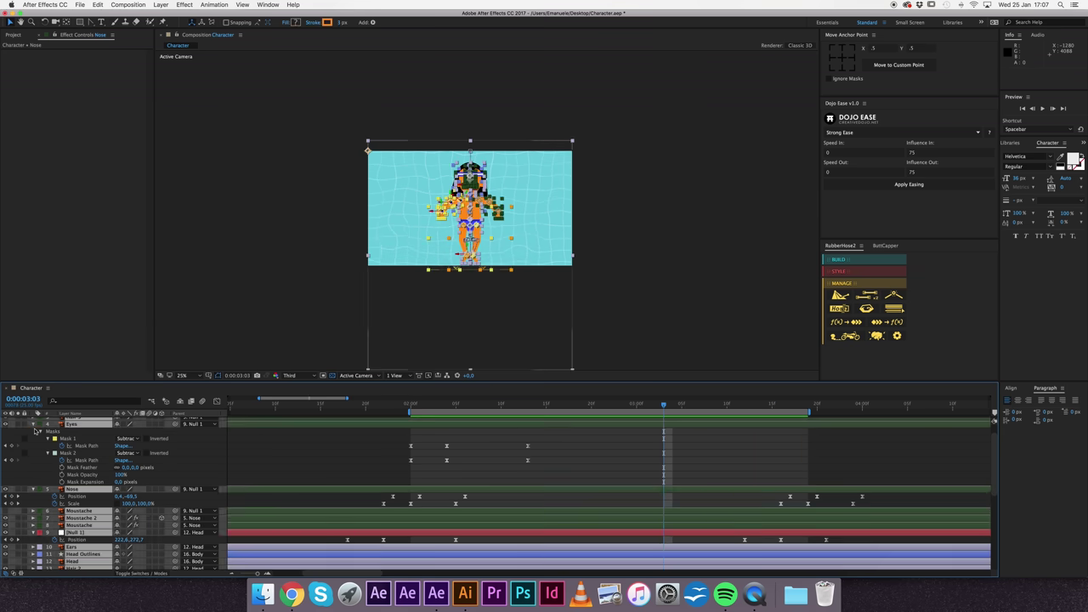
key("u")
key("F2")
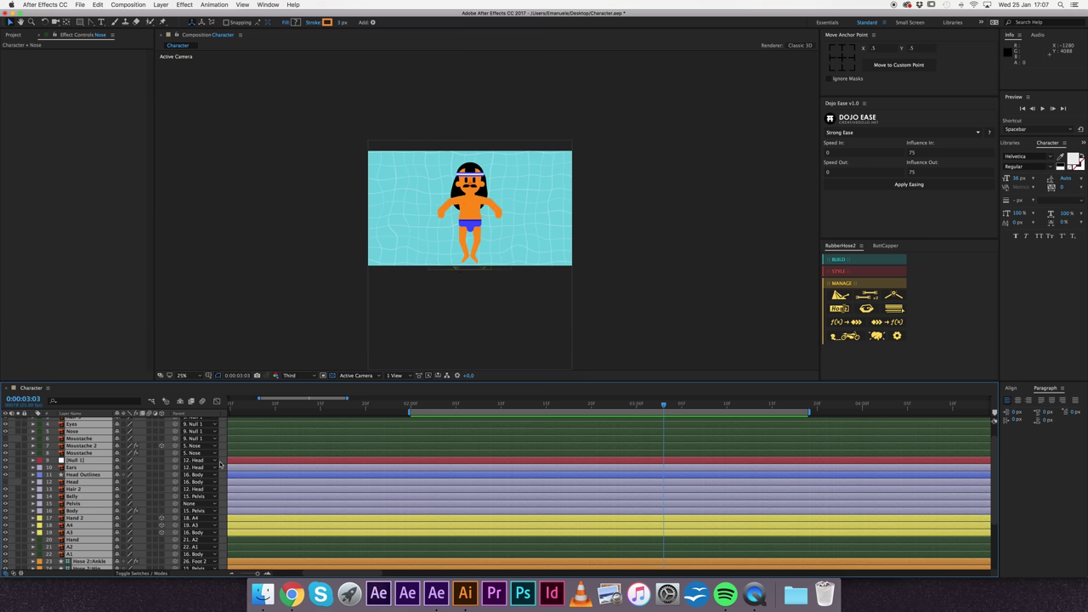
left_click(82, 512)
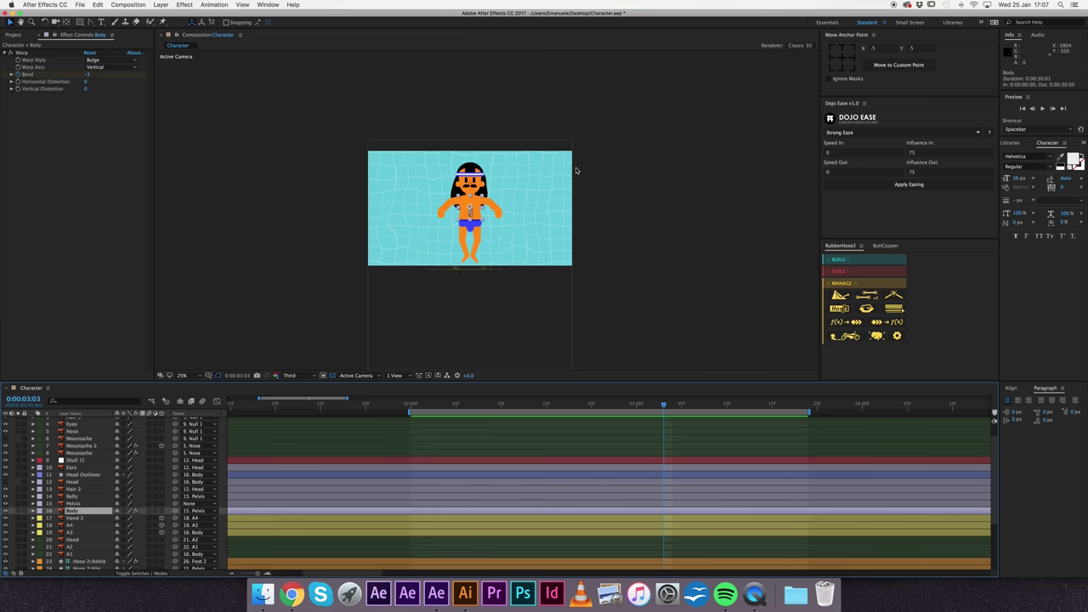
key("period")
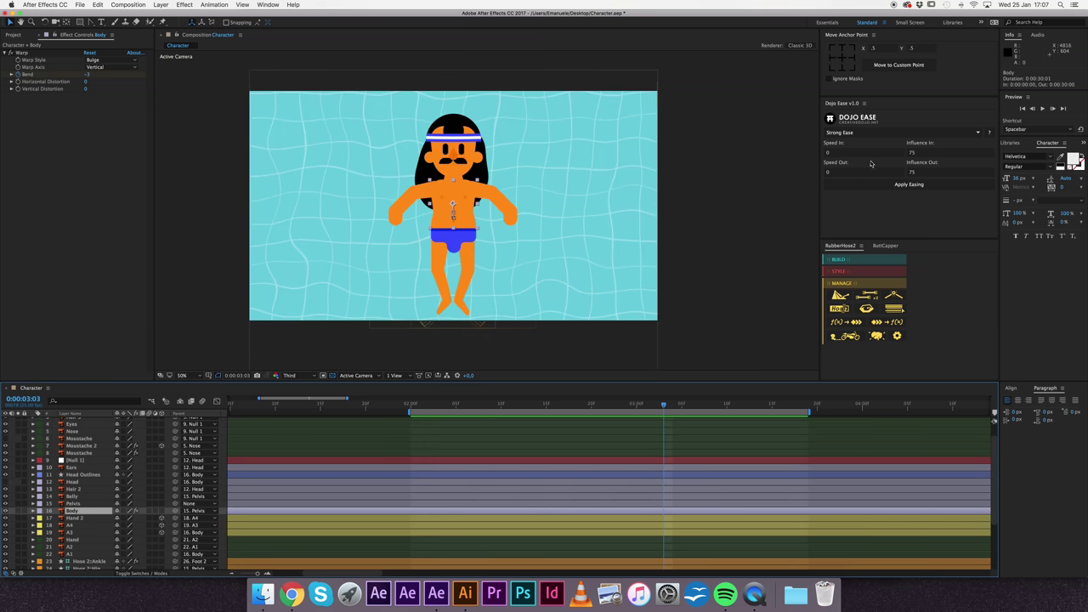
Step: Search 'warp' in Effects & Presets and apply a second Warp to Body
left_click(1017, 144)
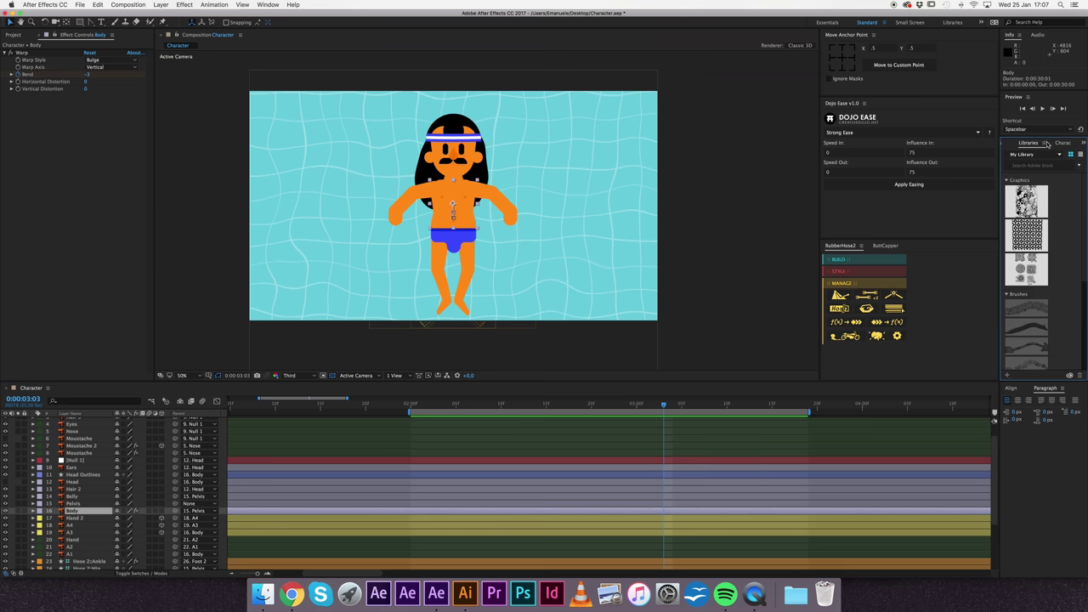
right_click(1018, 145)
left_click(1023, 150)
left_click(1023, 145)
left_click(1005, 154)
type("warp")
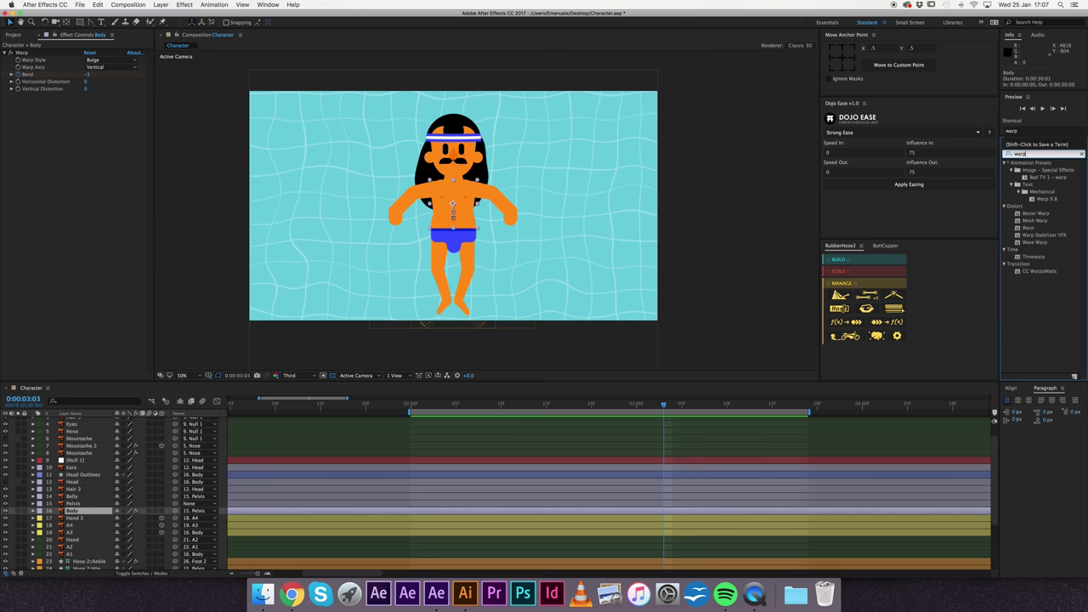
double_click(1028, 228)
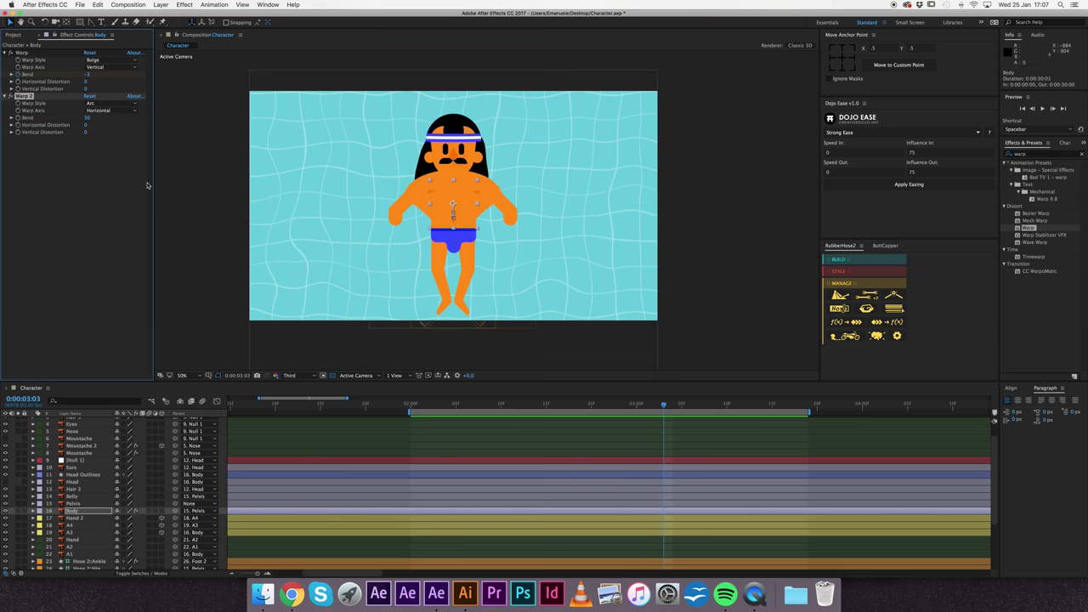
Step: Set Warp 2's Bend to 0
left_click_drag(86, 118, 82, 131)
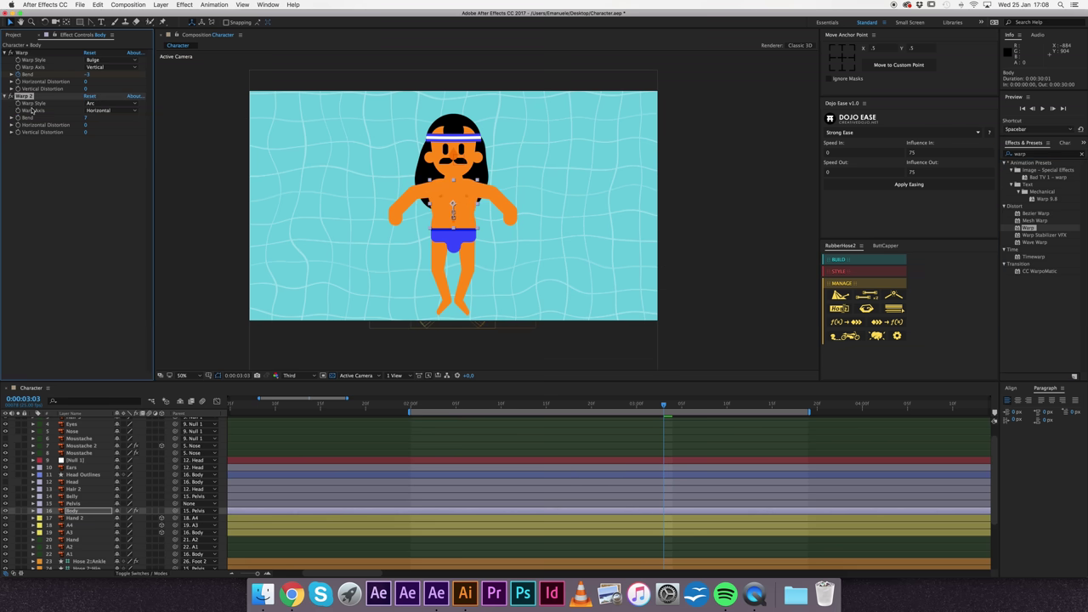
left_click(86, 118)
type("0")
key("Return")
Step: Raise the Body layer's Warp 2 Bend to 14 at 3:11 and copy that keyframe
key("u")
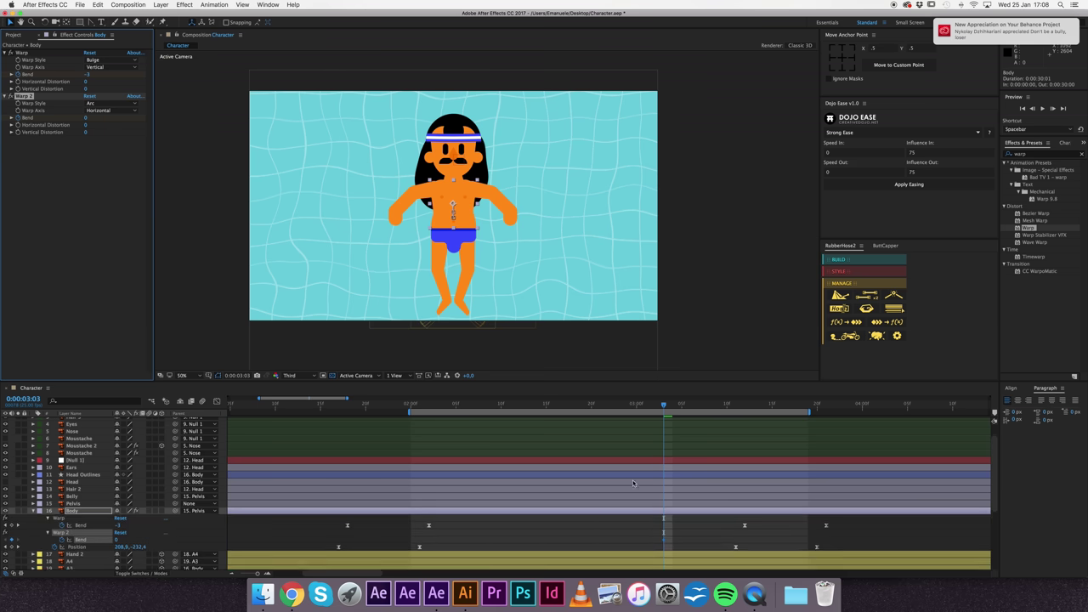
scroll(686, 530, "down", 2)
left_click(664, 520)
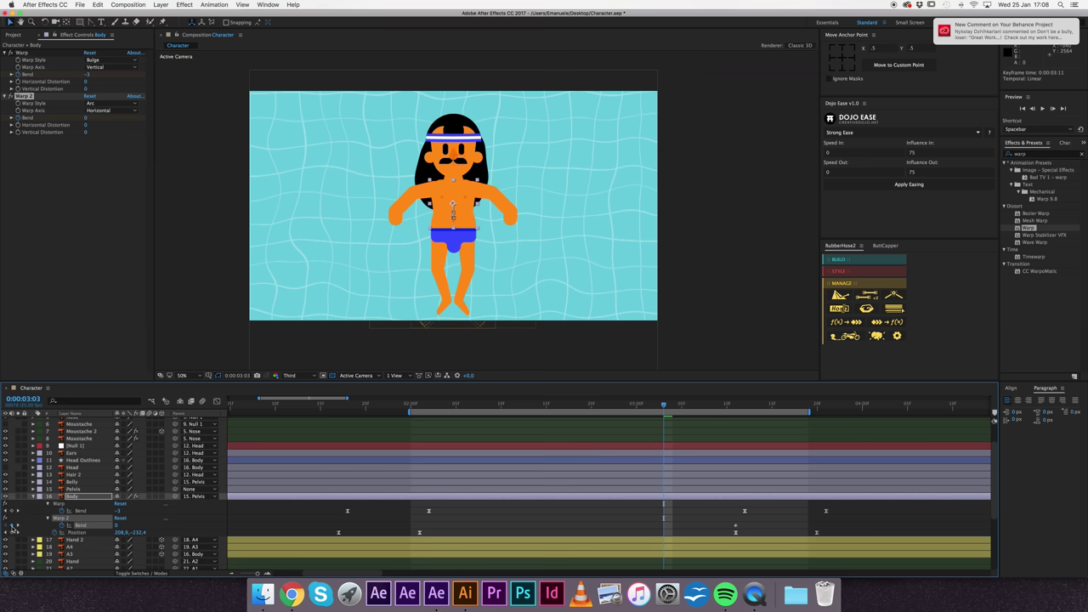
left_click(16, 526)
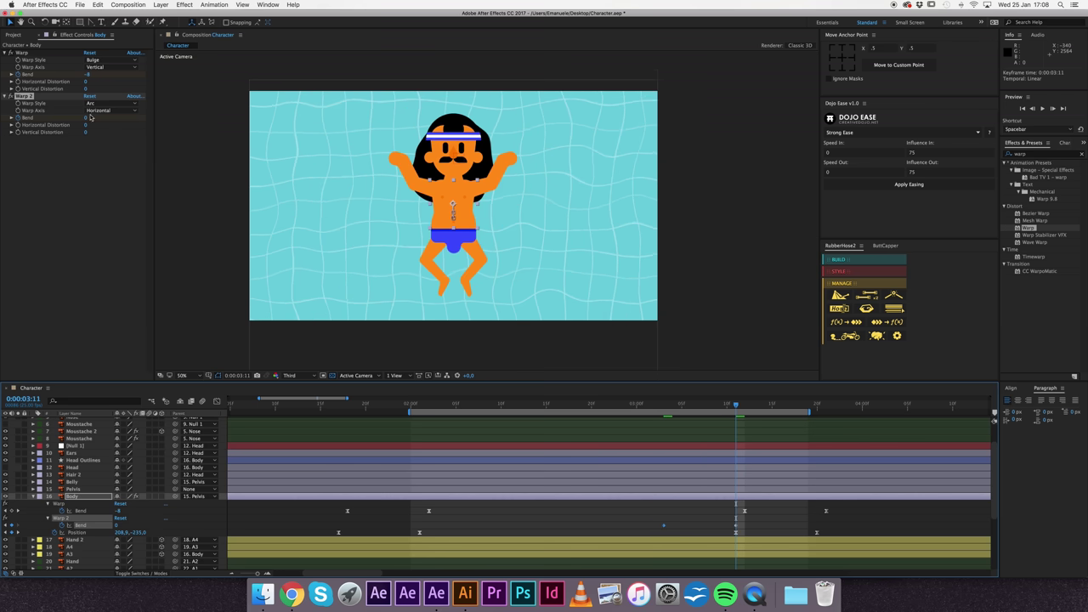
left_click_drag(85, 119, 97, 119)
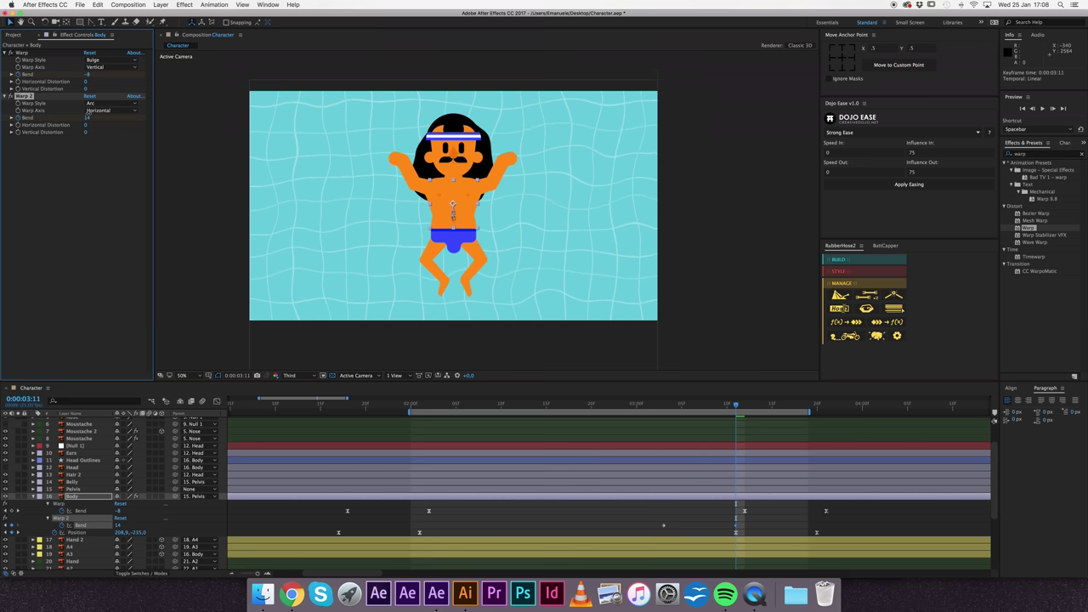
key("cmd+c")
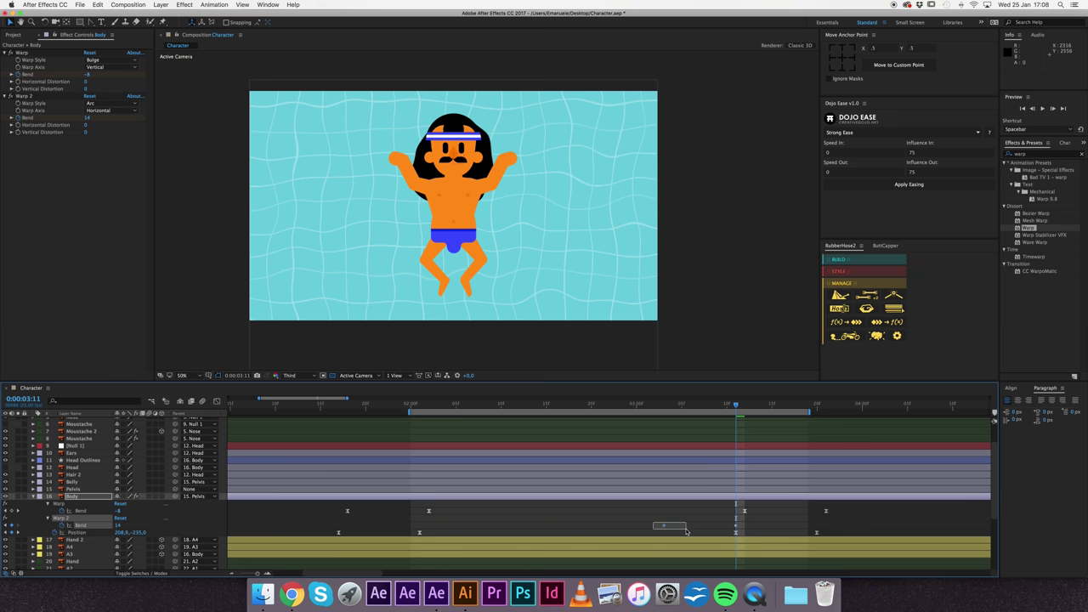
Step: Select the Bend keyframes around 3:20 and preview the body warp animation
left_click(815, 407)
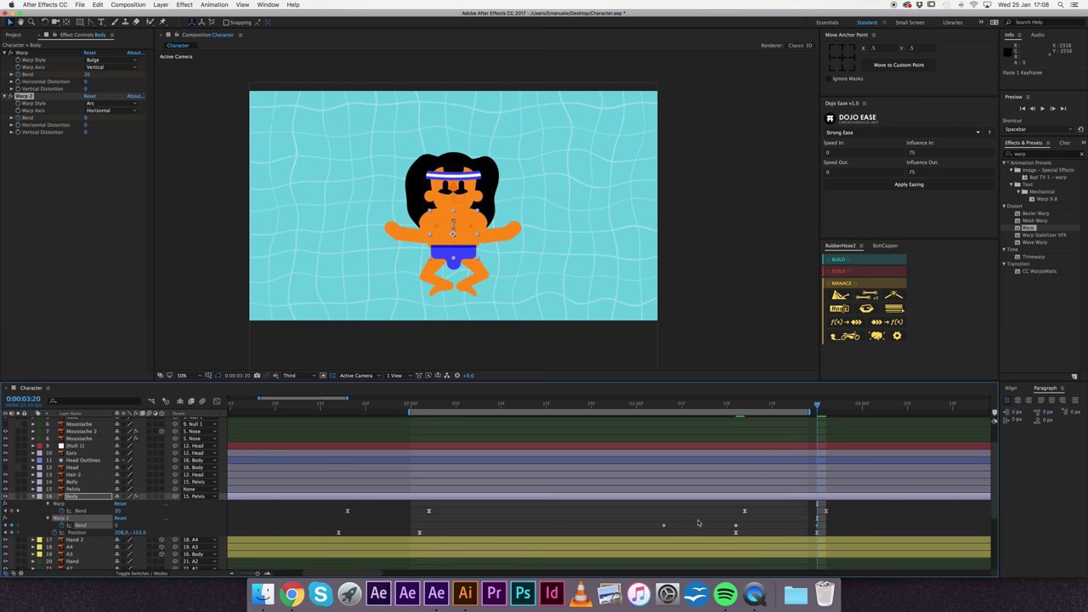
left_click_drag(653, 522, 846, 528)
scroll(465, 224, "down", 2)
key("space")
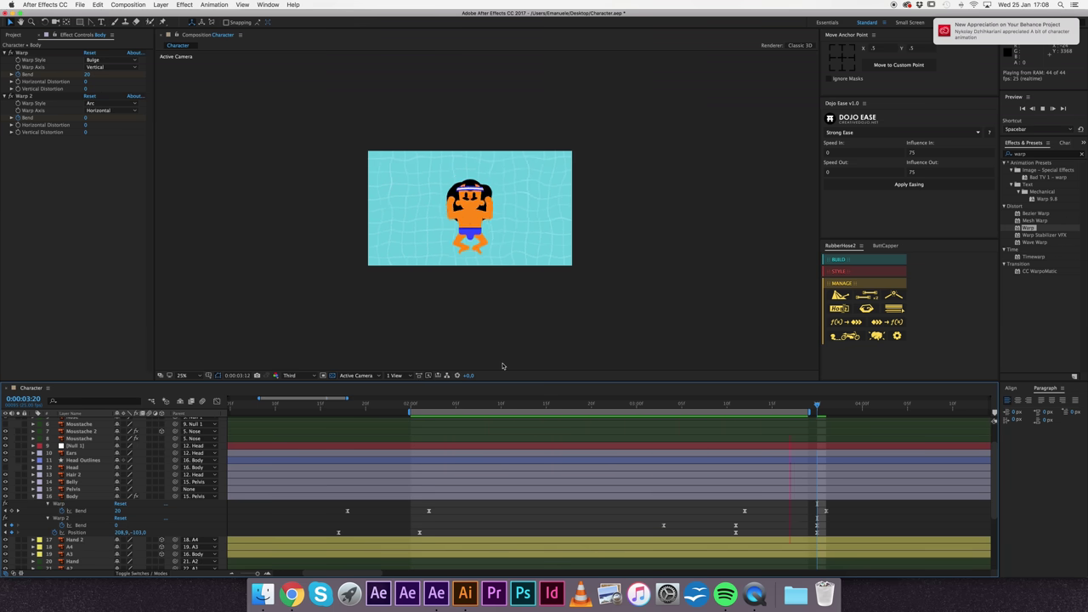
Step: Drag a Warp 2 Bend keyframe earlier in time and preview from 2:00
left_click_drag(664, 525, 537, 524)
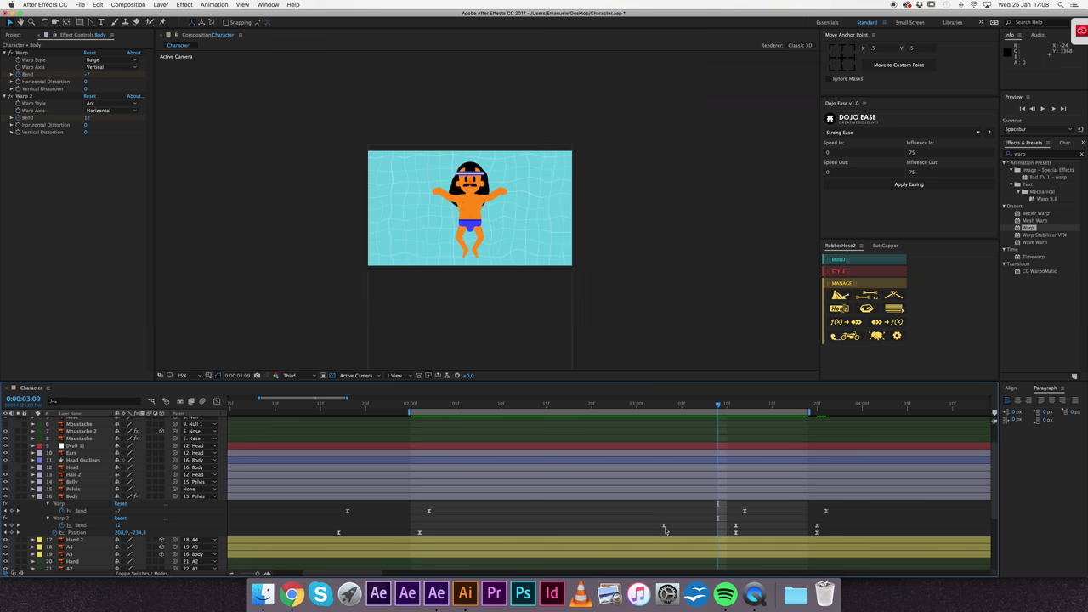
left_click(527, 512)
key("space")
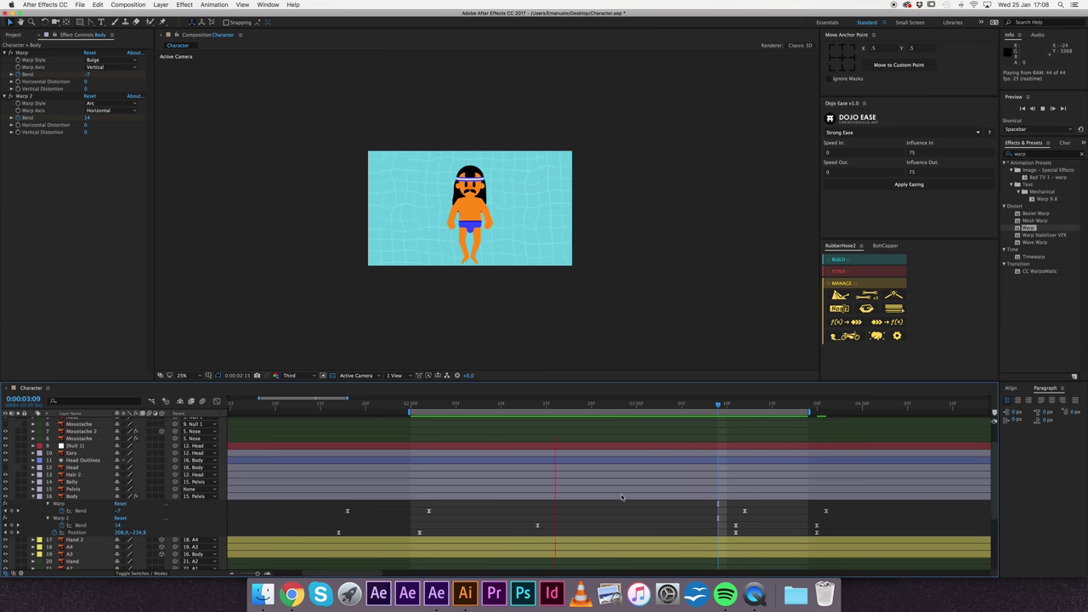
Step: Nudge Warp 2 Bend keyframes a little later, then earlier, previewing after each change
key("space")
left_click_drag(537, 525, 600, 525)
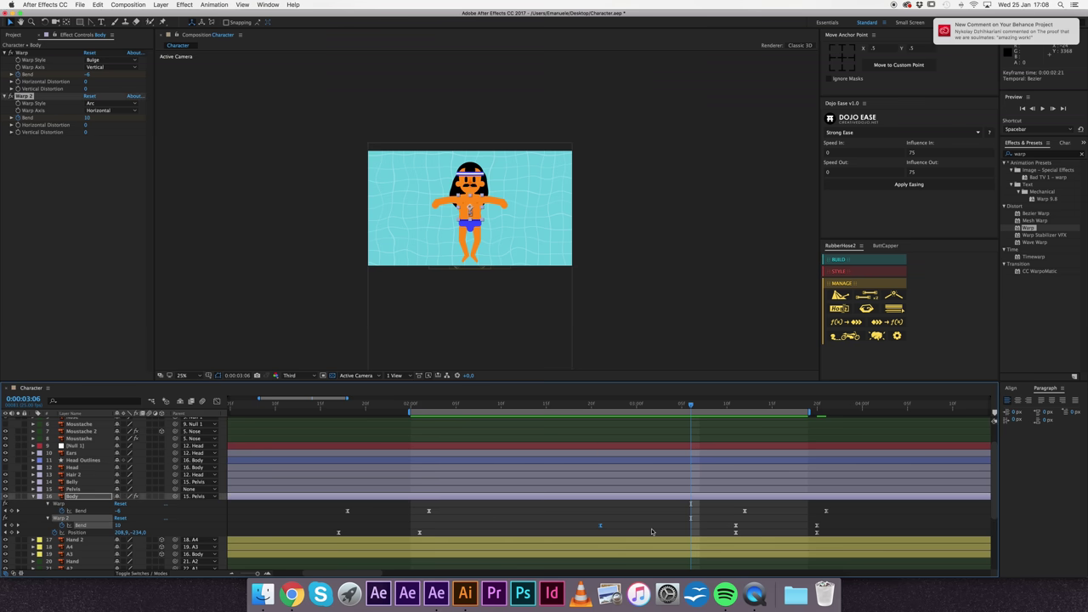
left_click(612, 515)
key("space")
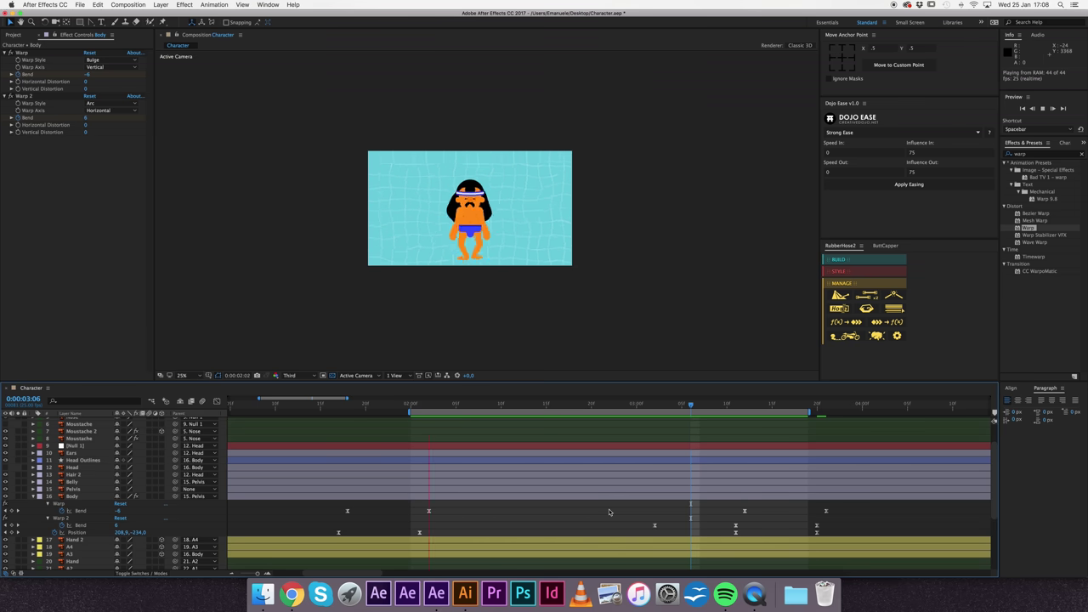
key("space")
left_click_drag(653, 528, 610, 526)
left_click(606, 510)
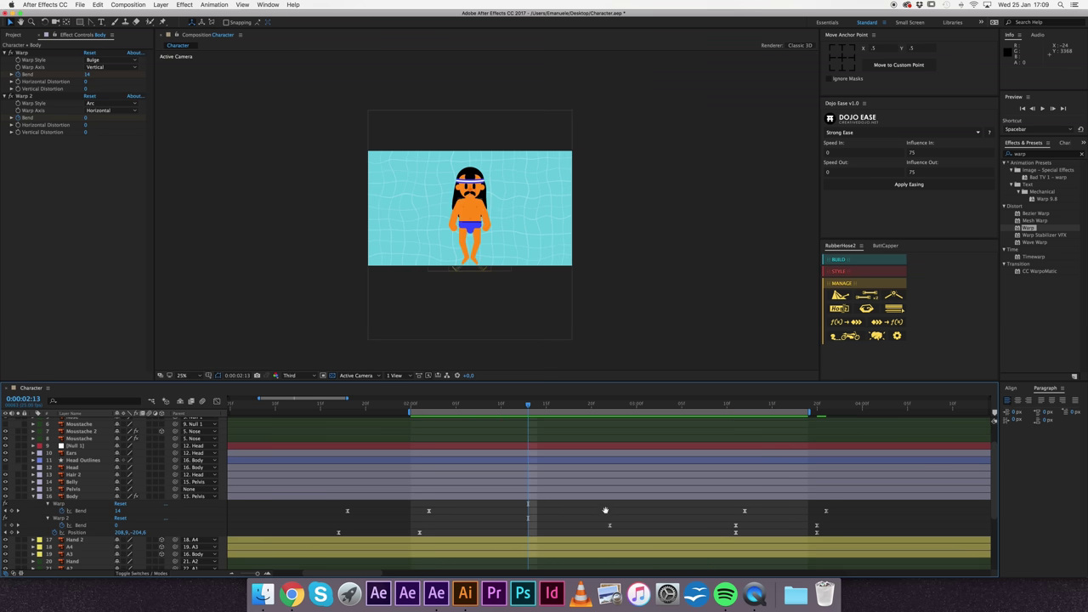
key("space")
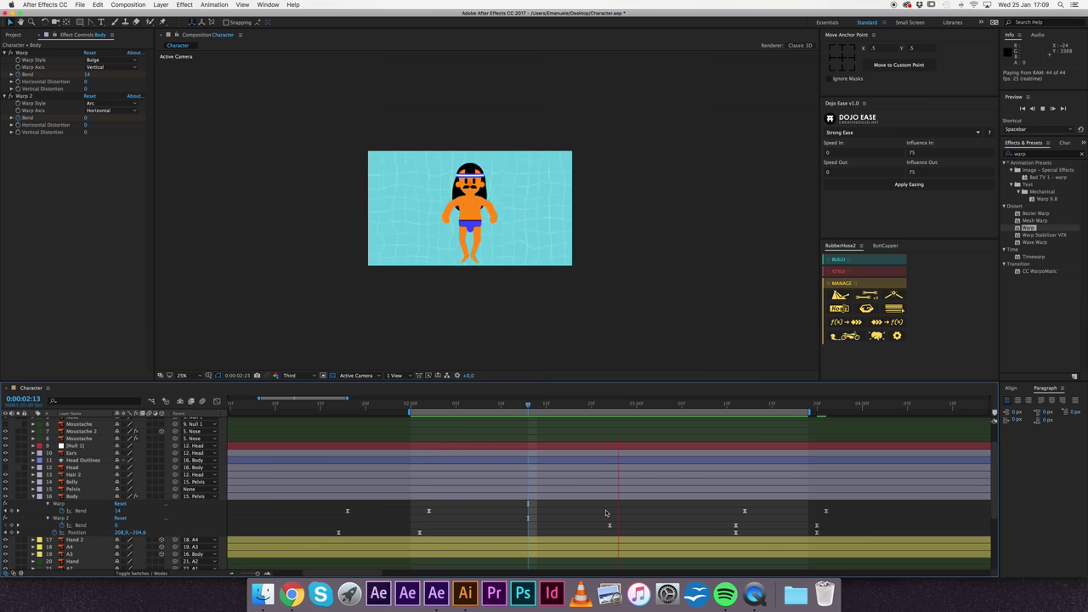
Step: Shift a Warp 2 Bend keyframe slightly later and preview the floating motion
key("space")
left_click_drag(737, 526, 765, 525)
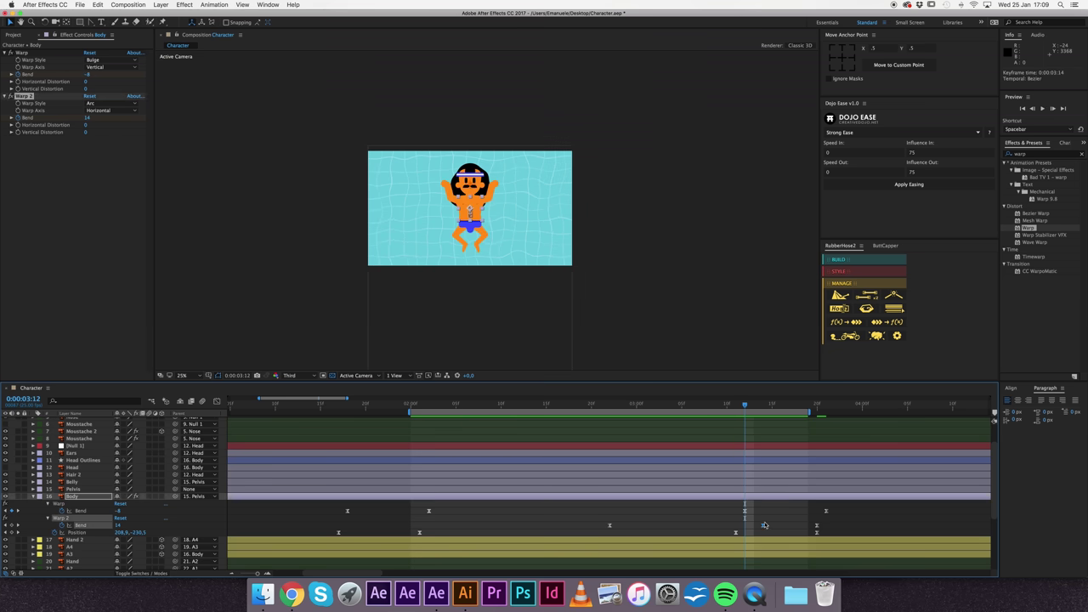
left_click(599, 511)
key("space")
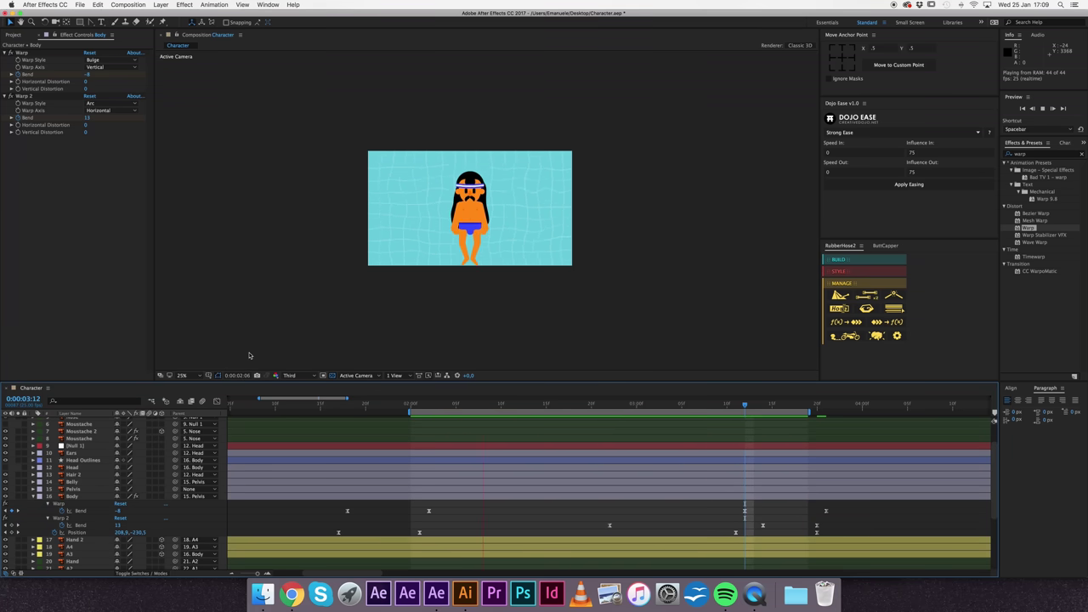
key("space")
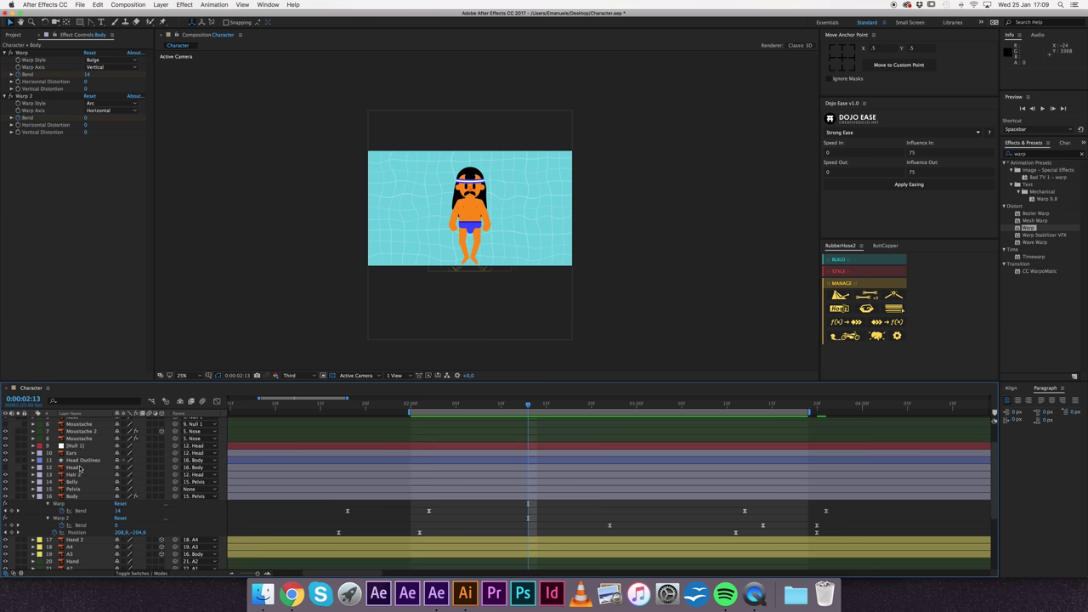
Step: Lower the Nose layer's Position at 2:06 from -69.5 to -29.5 and preview
scroll(79, 469, "up", 4)
left_click(76, 449)
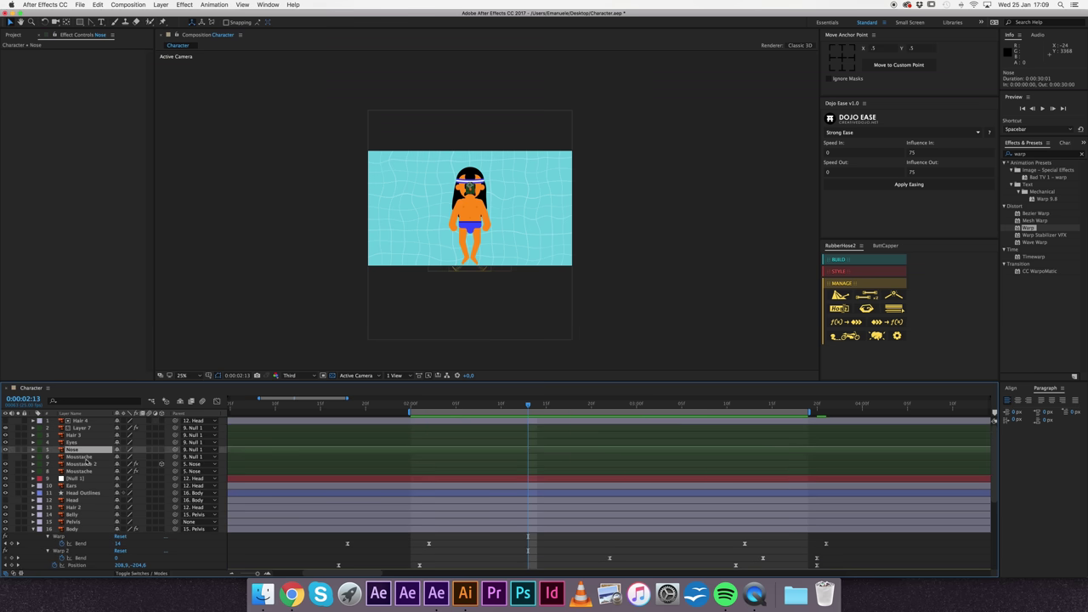
key("u")
left_click_drag(436, 411, 465, 406)
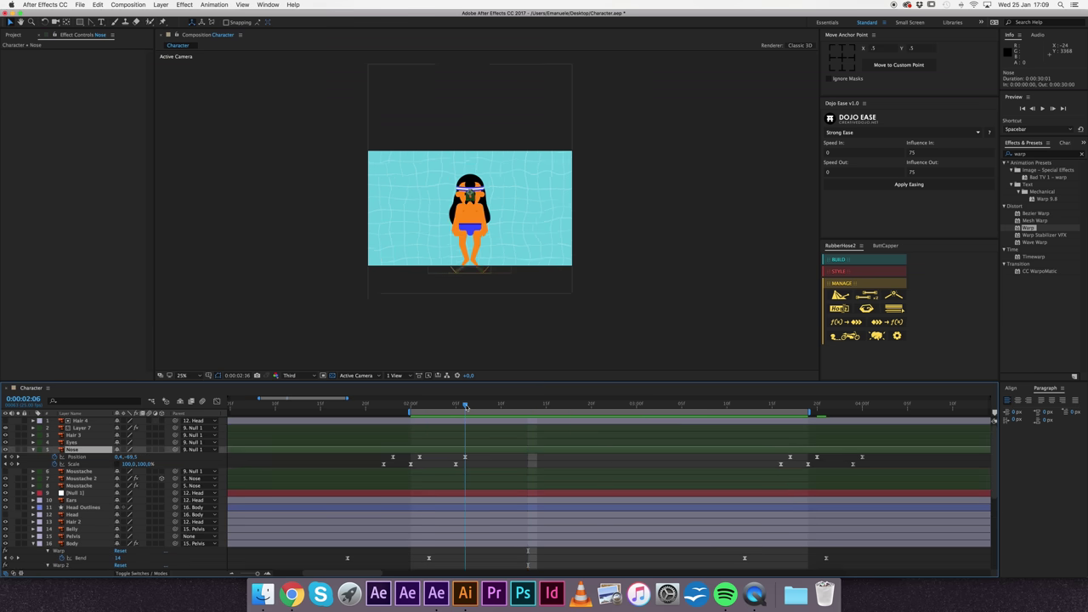
key("period")
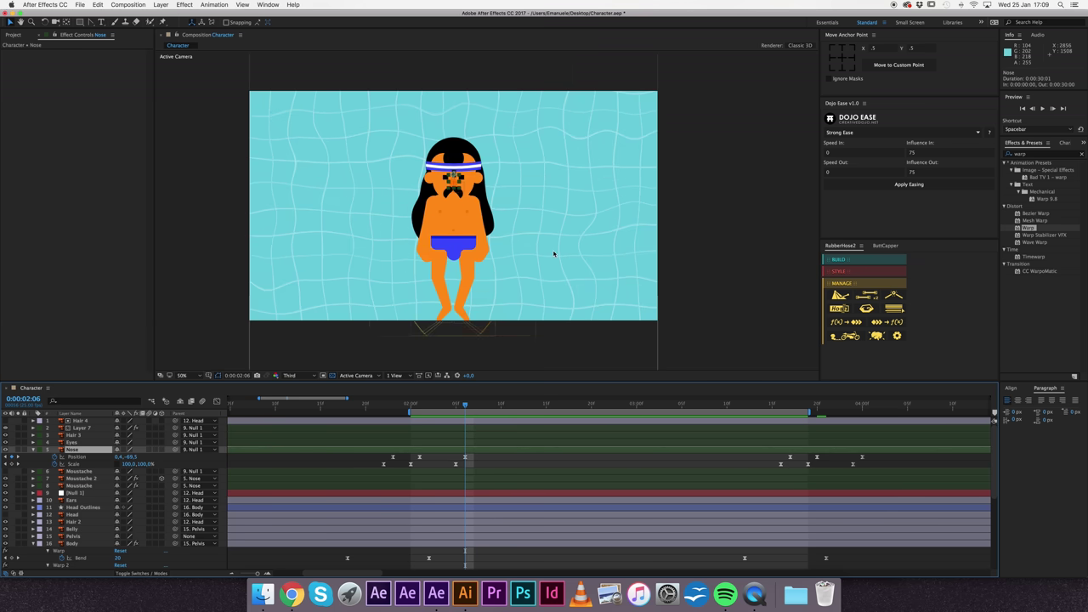
key("shift+Down")
key("shift+Down")
key("shift+Down")
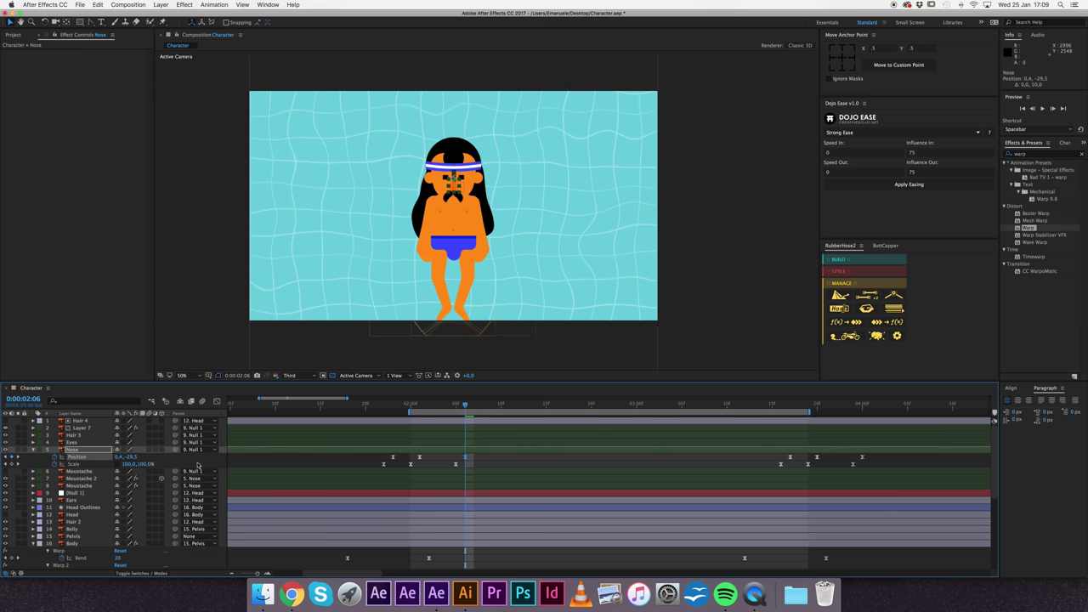
key("comma")
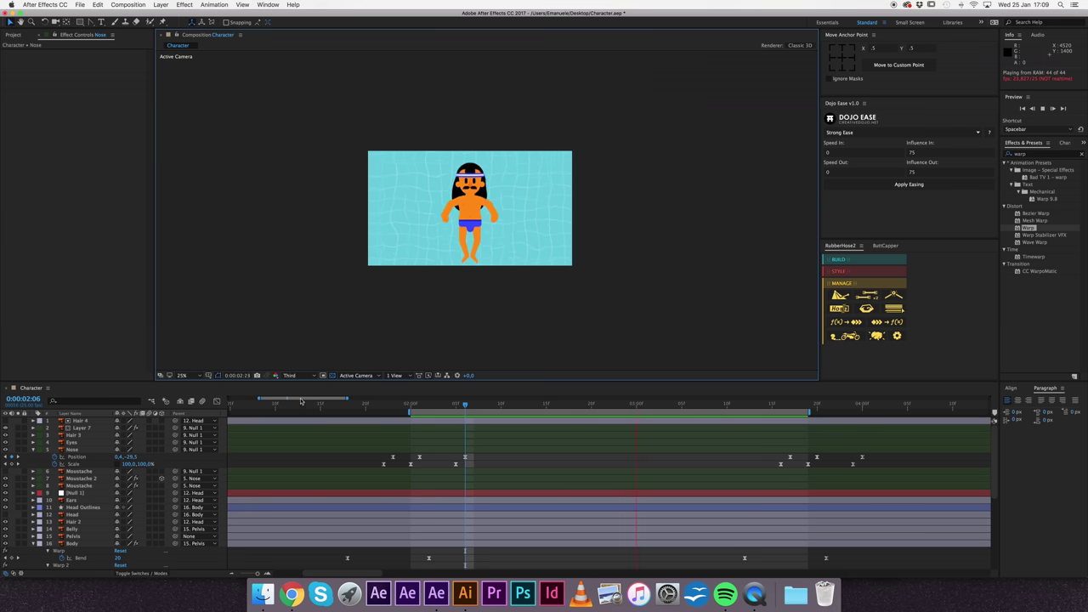
key("space")
Step: Pre-compose every layer except Tiles 2 into Pre-comp 1
key("super+a")
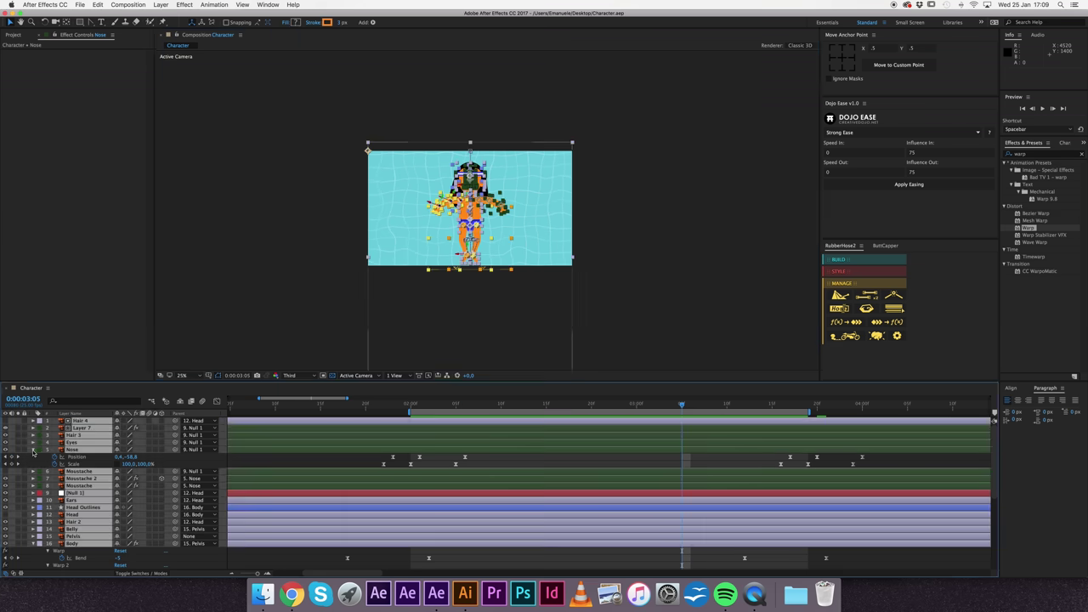
key("u")
scroll(112, 464, "down", 5)
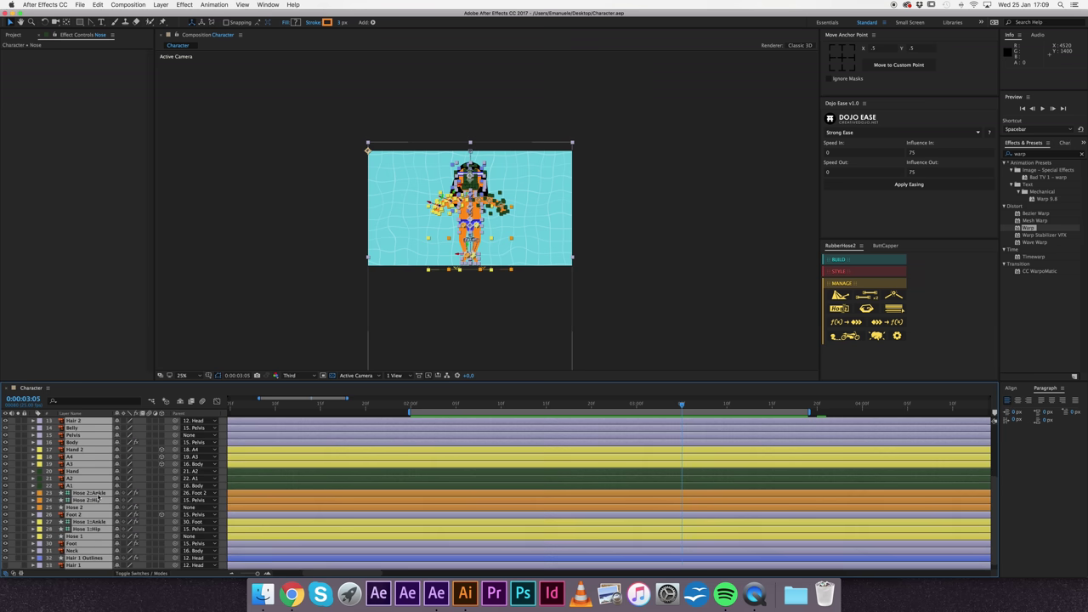
left_click(72, 565, "super")
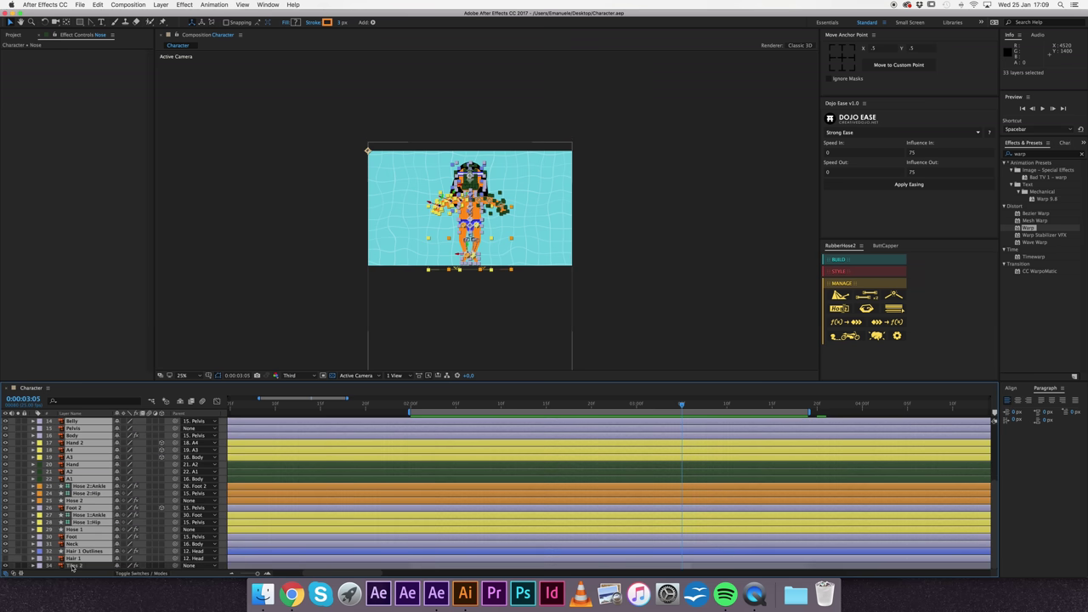
key("super+shift+c")
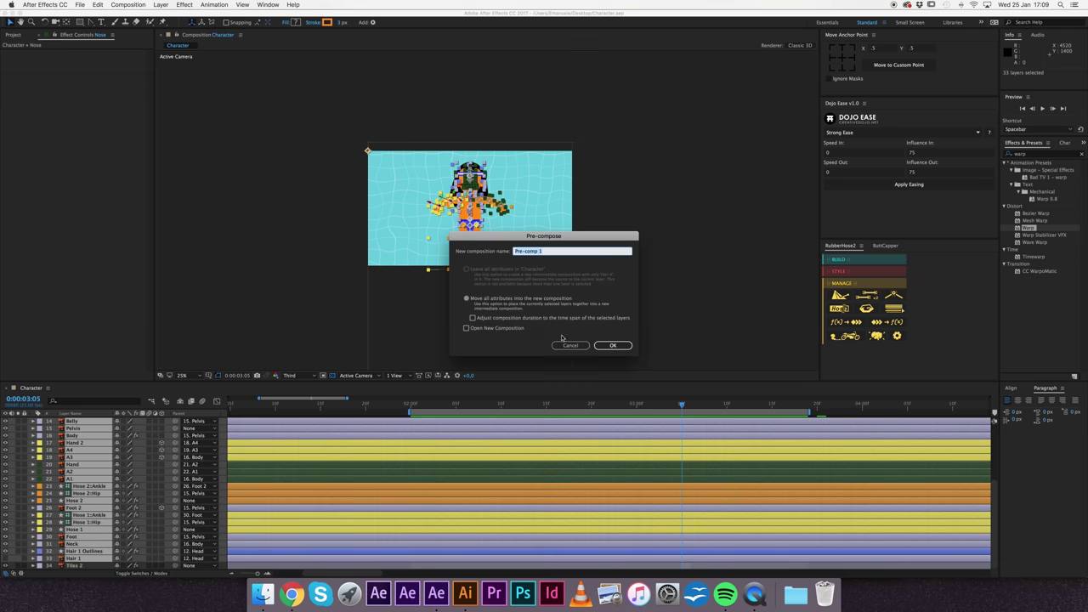
left_click(612, 346)
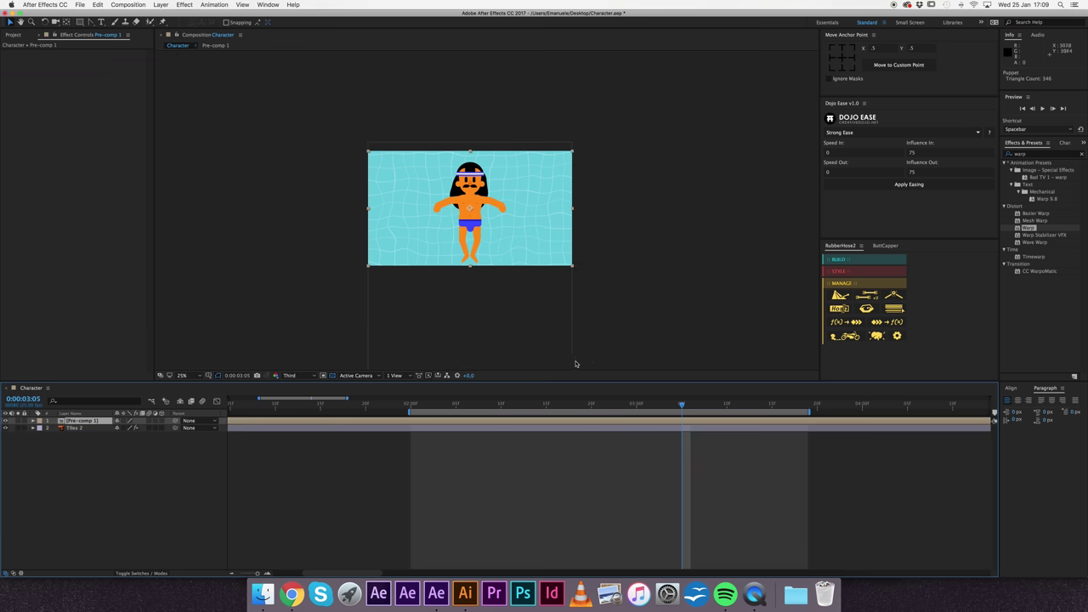
Step: Apply Drop Shadow to Pre-comp 1 with distance 140
left_click(1031, 153)
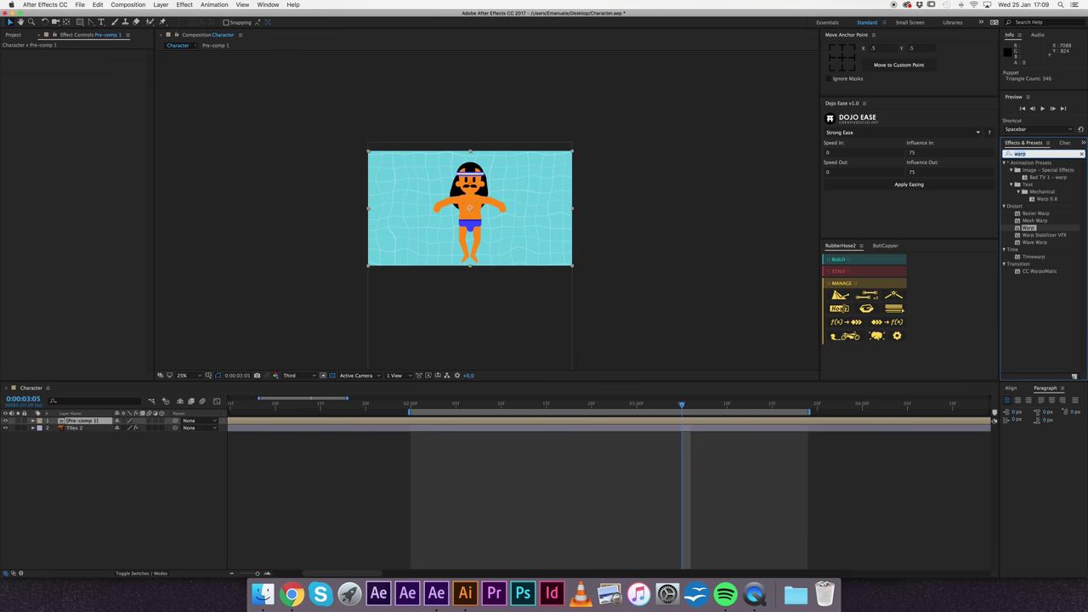
type("drop")
left_click(1036, 242)
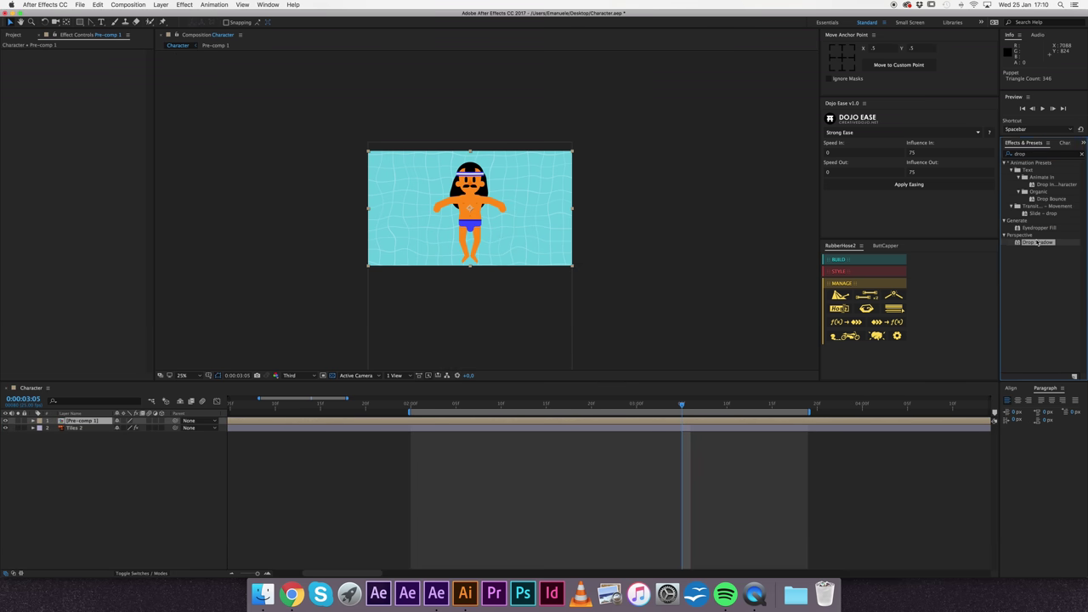
double_click(1037, 242)
left_click_drag(88, 98, 106, 64)
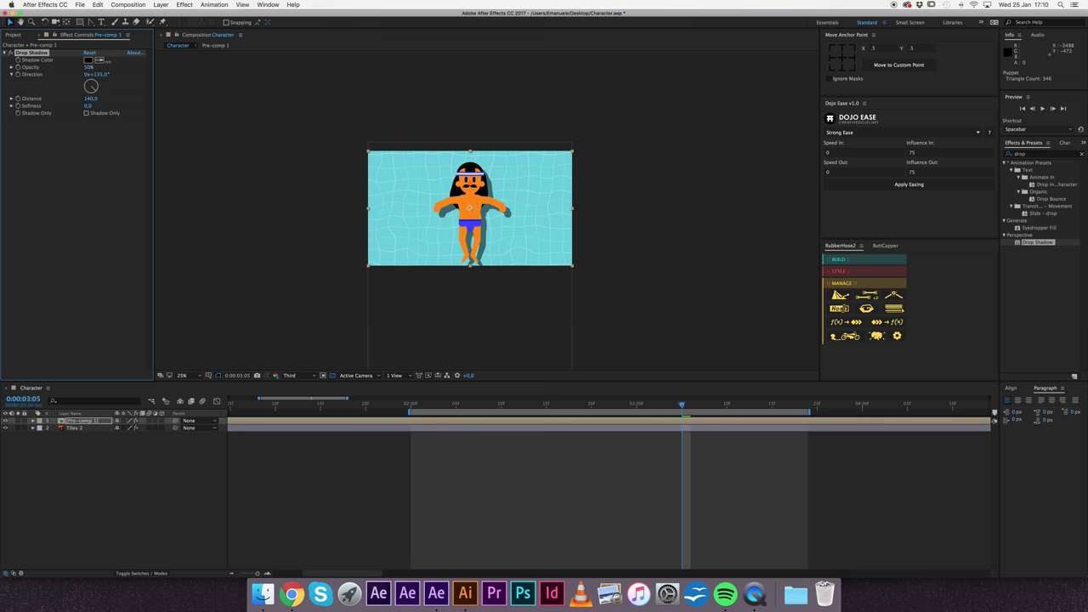
Step: Inside Pre-comp 1, shrink the Pelvis layer's Scale to 89%
double_click(82, 420)
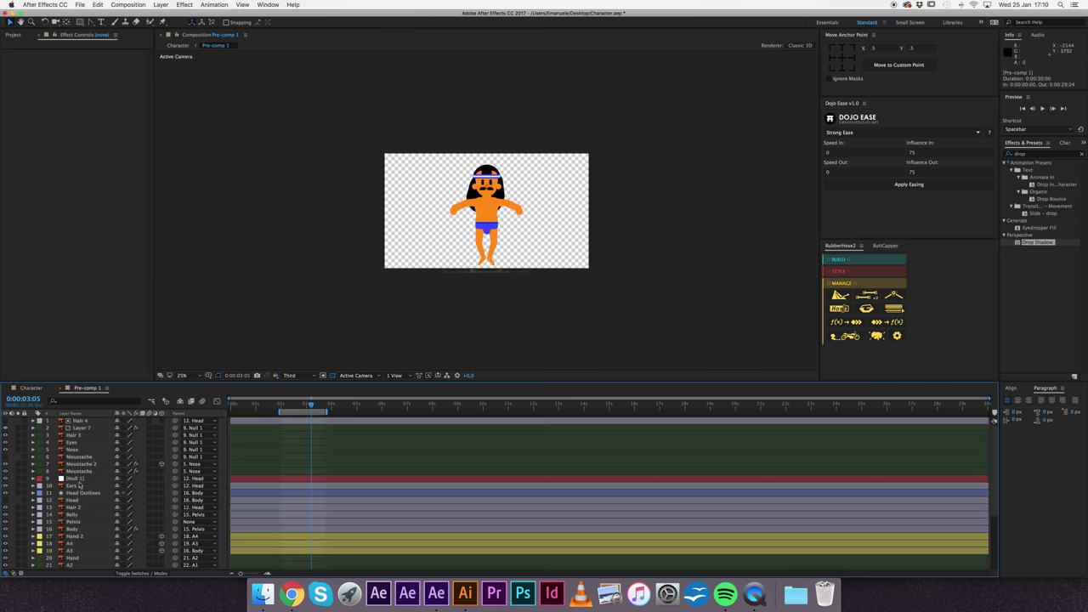
scroll(84, 468, "down", 5)
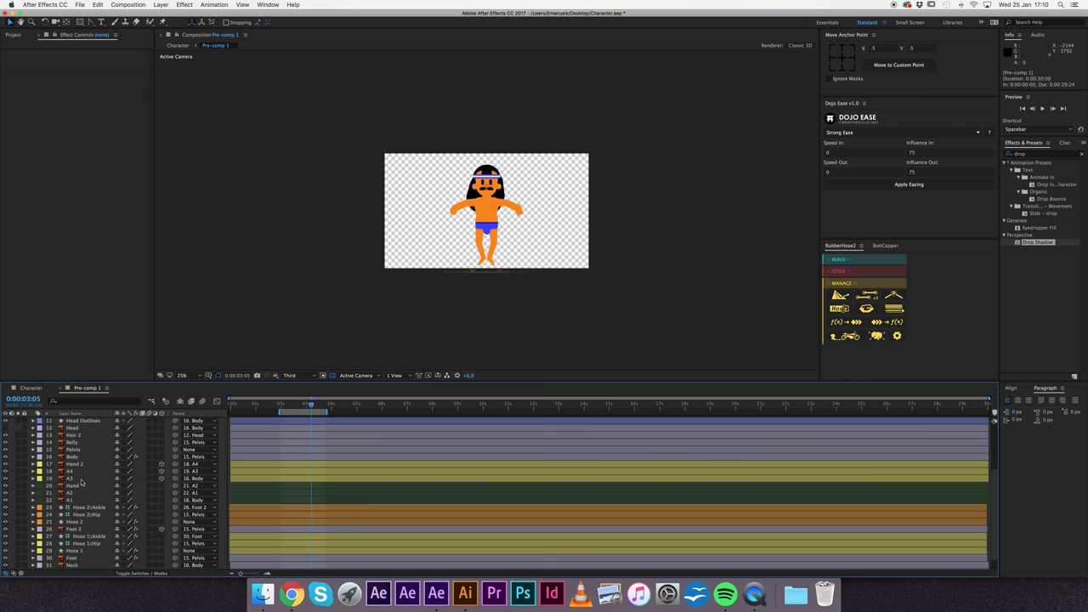
left_click(75, 450)
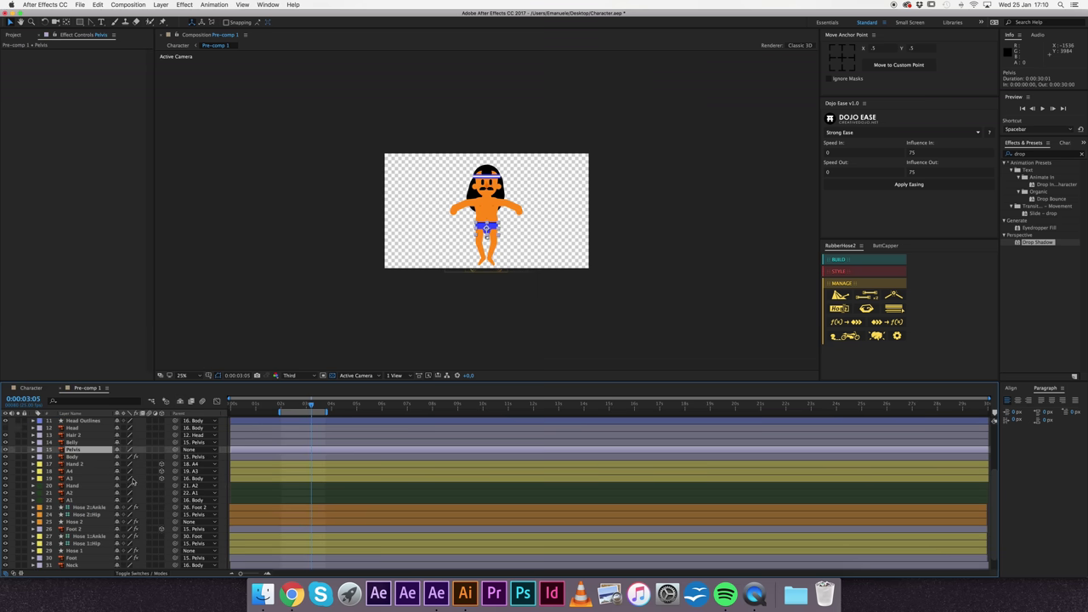
key("s")
left_click_drag(134, 457, 84, 422)
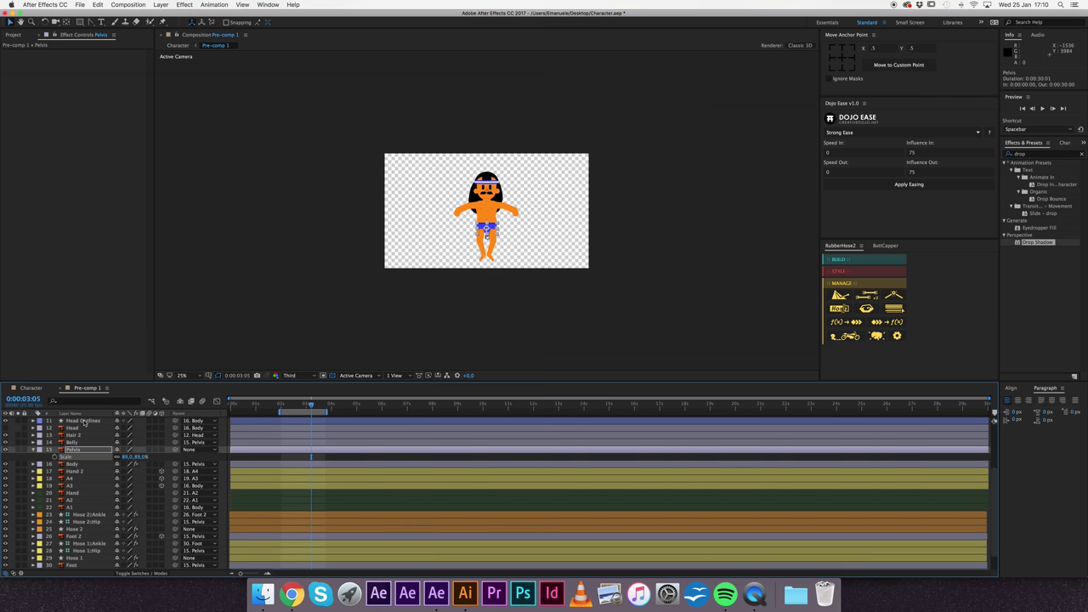
left_click(32, 388)
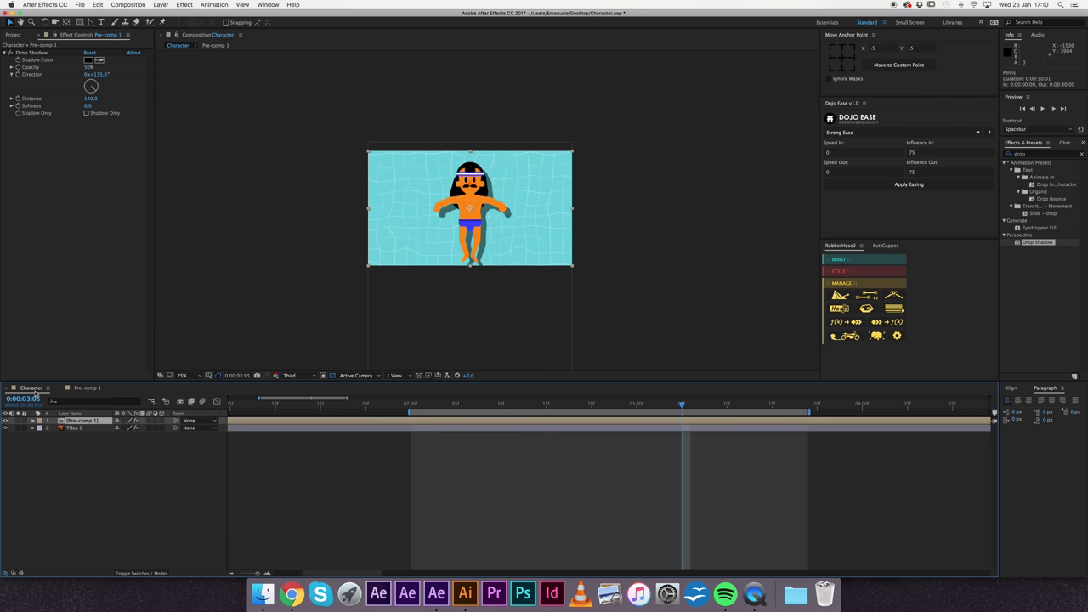
Step: Preview the shadowed animation, move Pre-comp 1 up 10 px, and preview again
left_click(131, 493)
key("space")
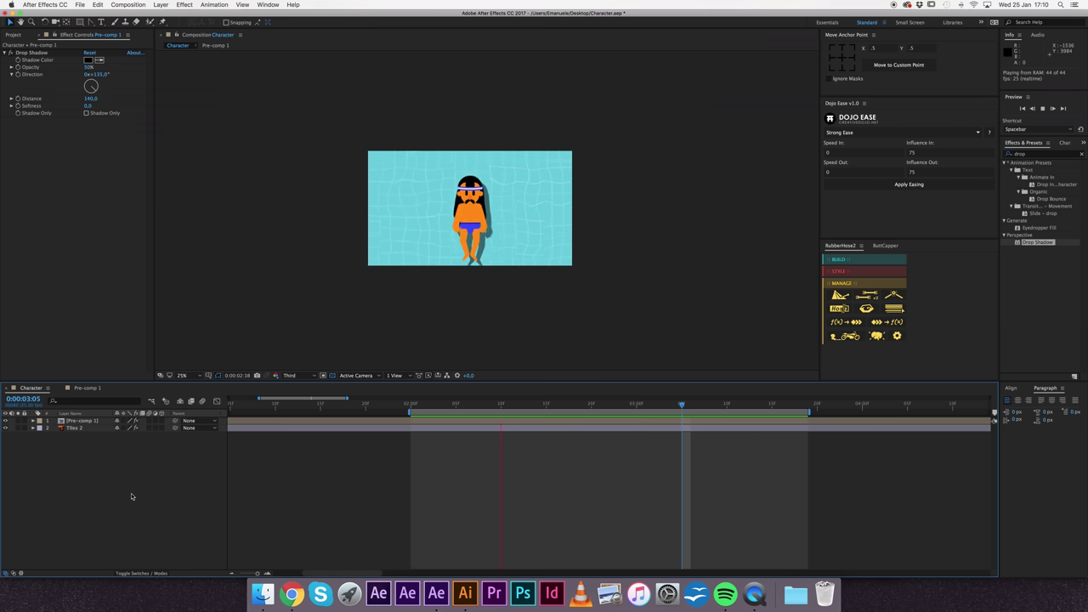
key("space")
left_click(81, 420)
key("shift+Up")
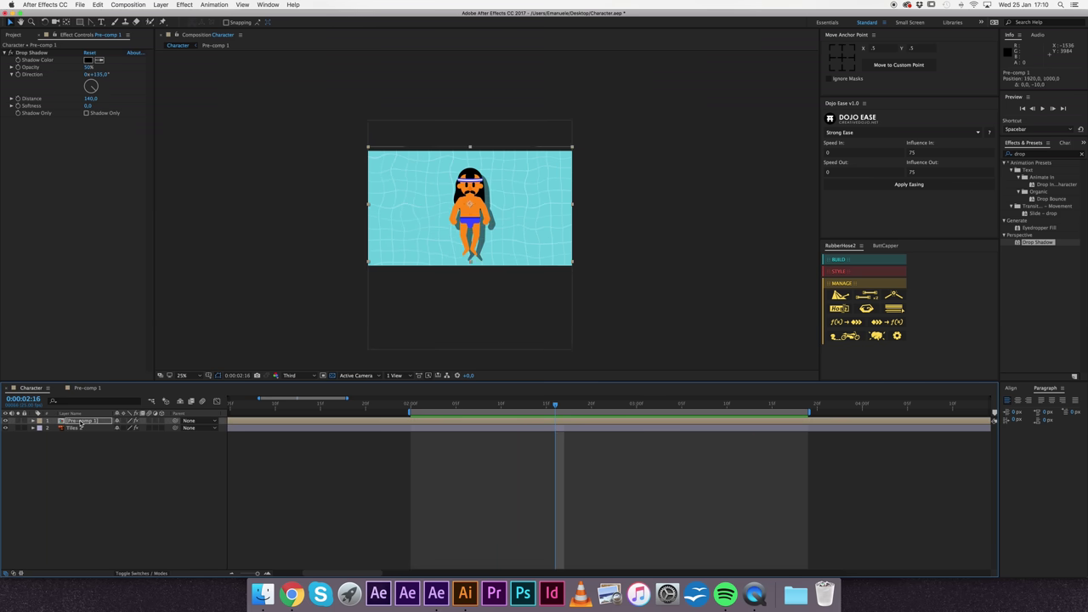
key("space")
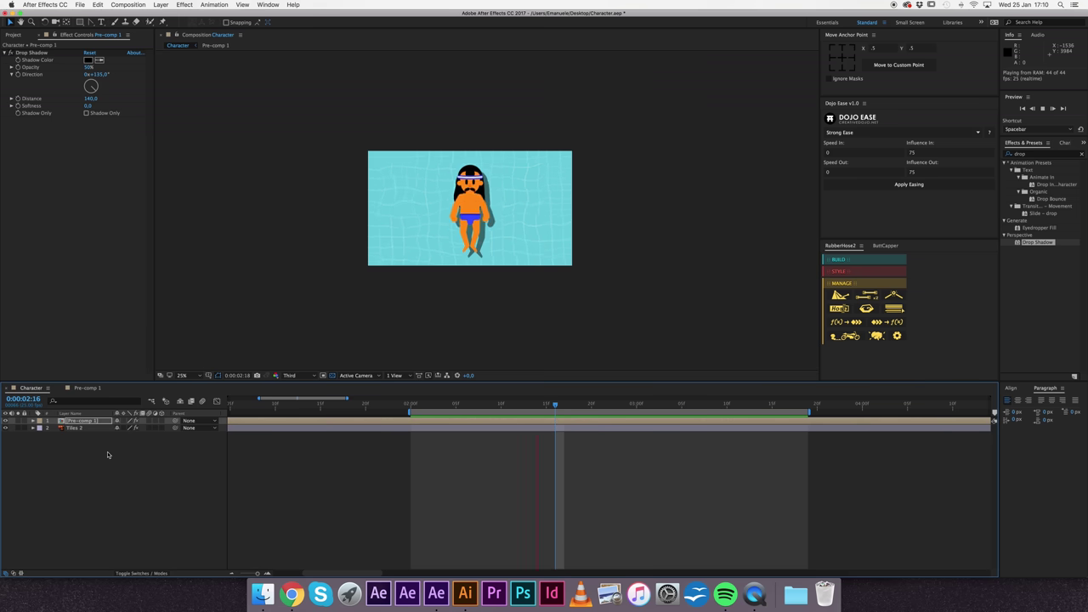
left_click(78, 421)
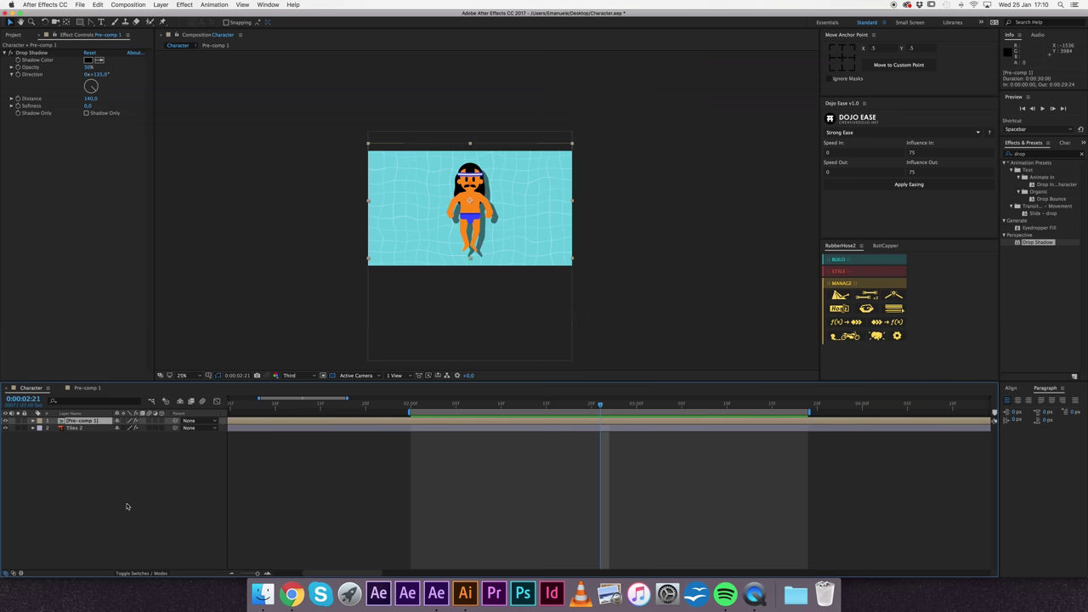
Step: Inside Pre-comp 1, zoom the viewer to 100% and select the Head Outlines layer
double_click(78, 421)
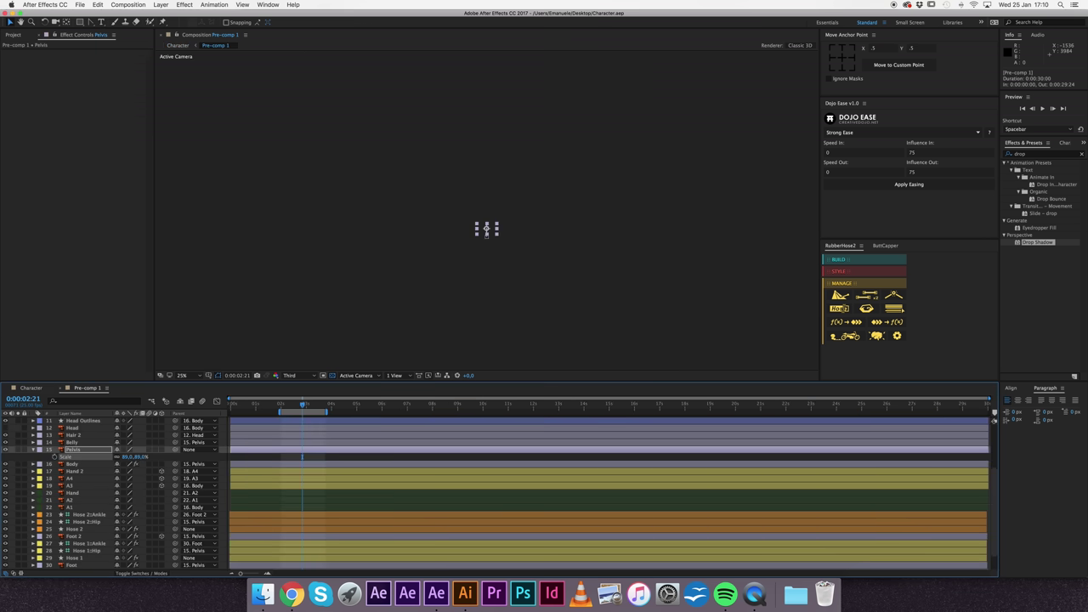
key("Page_Up")
scroll(102, 502, "down", 1)
scroll(102, 502, "down", 1)
left_click(74, 558)
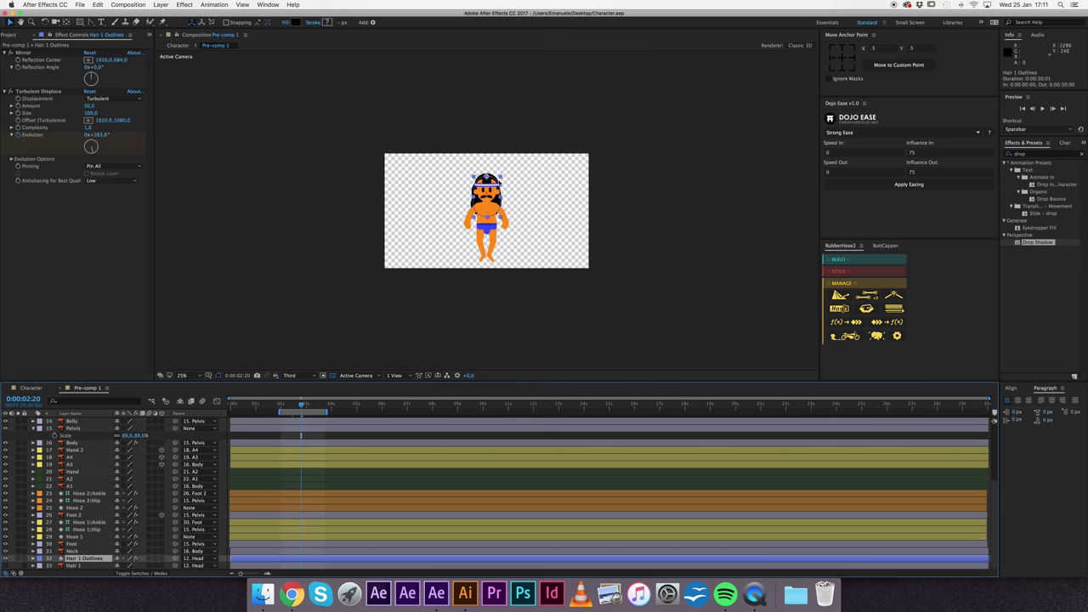
key("slash")
scroll(85, 493, "up", 5)
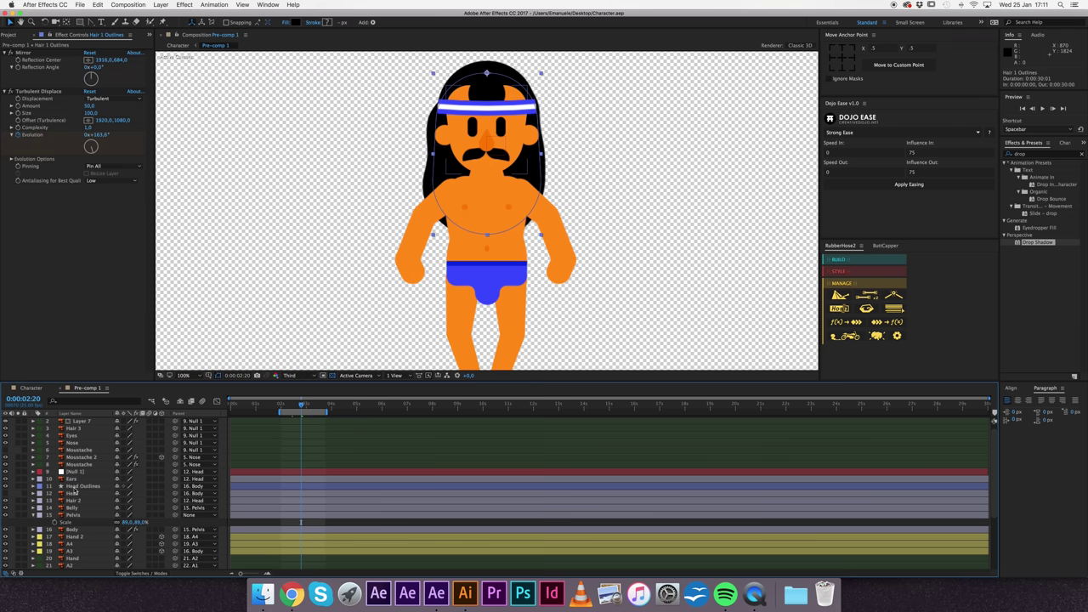
left_click(78, 486)
Step: Try a Warp effect on Head Outlines, then remove it
left_click(1033, 154)
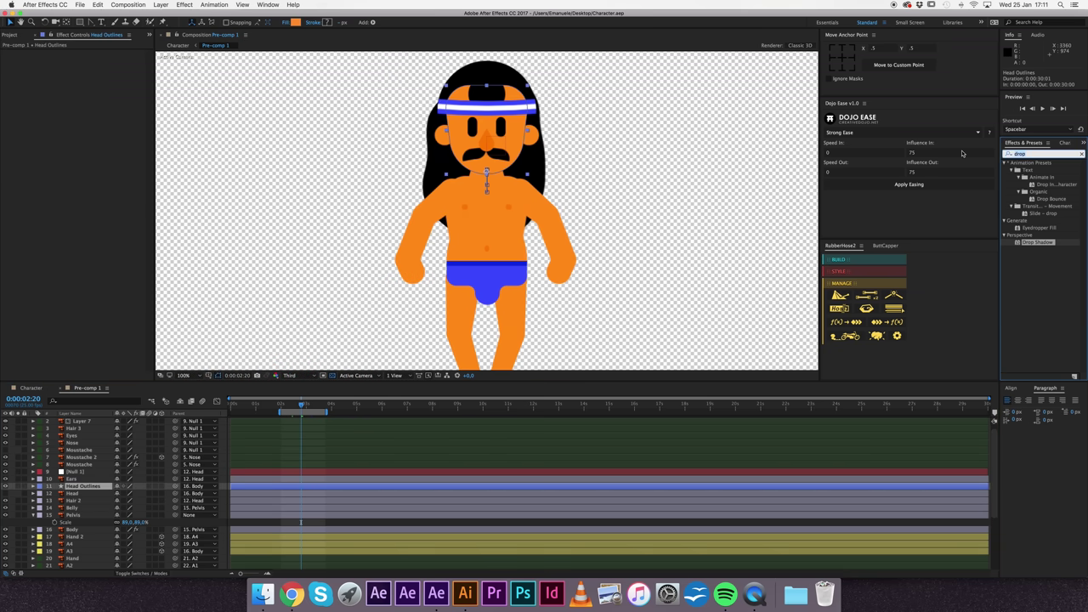
type("warp")
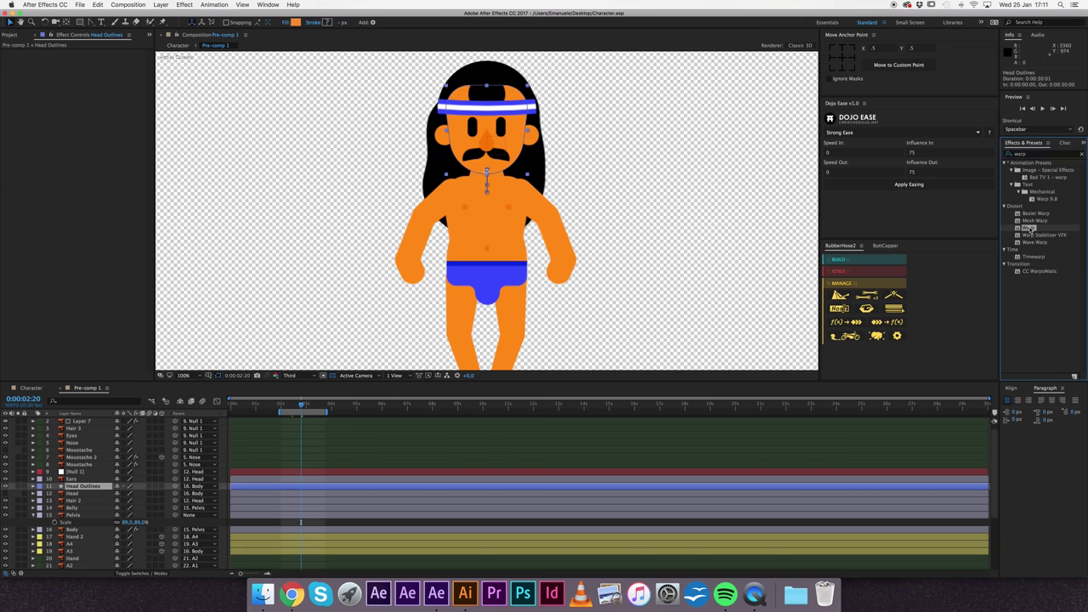
double_click(1029, 228)
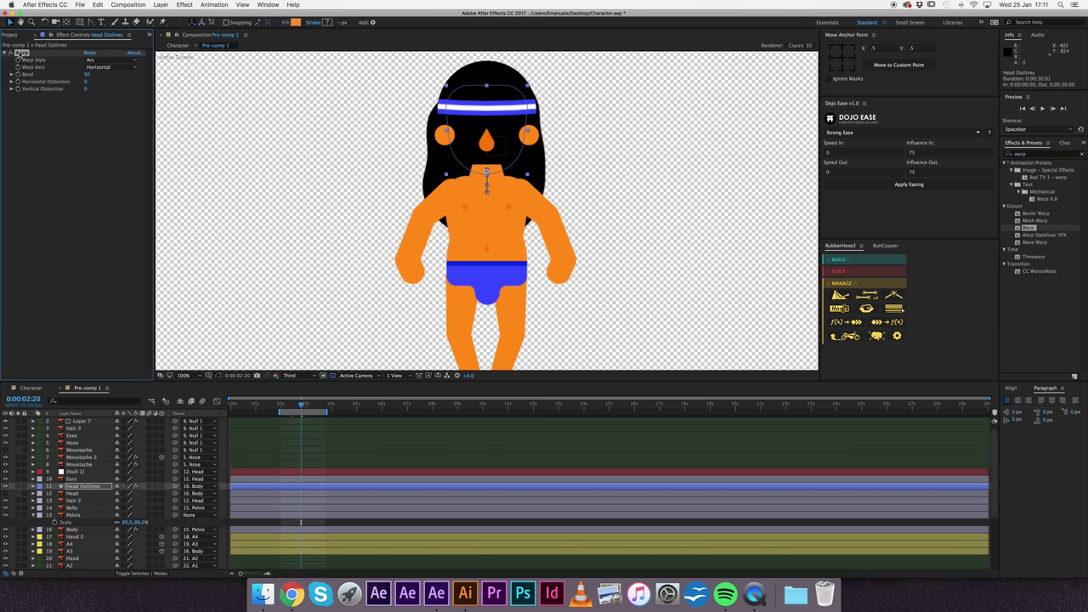
left_click_drag(86, 74, 88, 101)
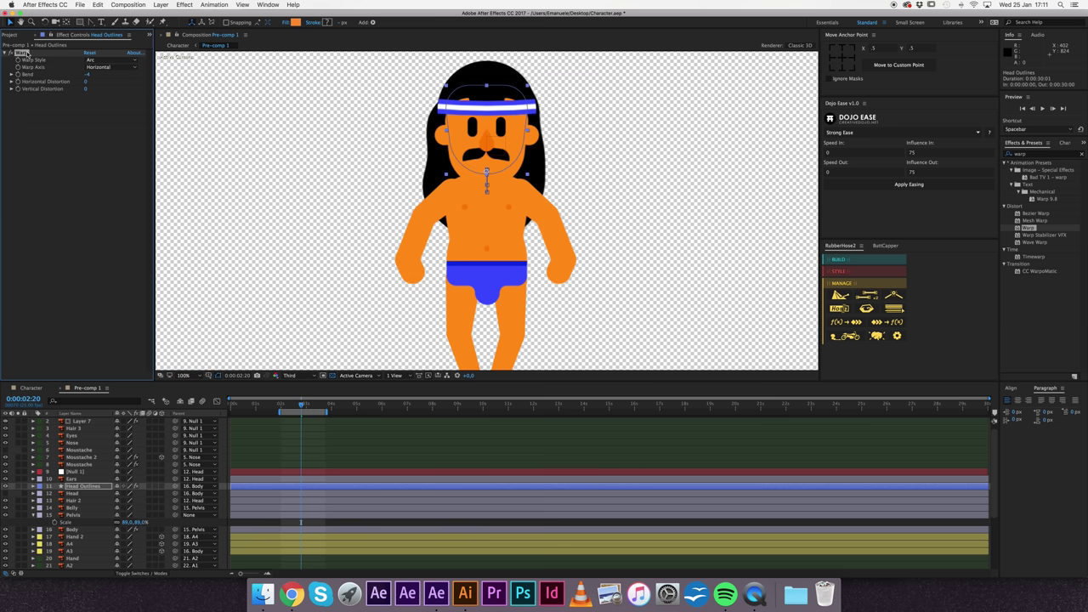
key("Delete")
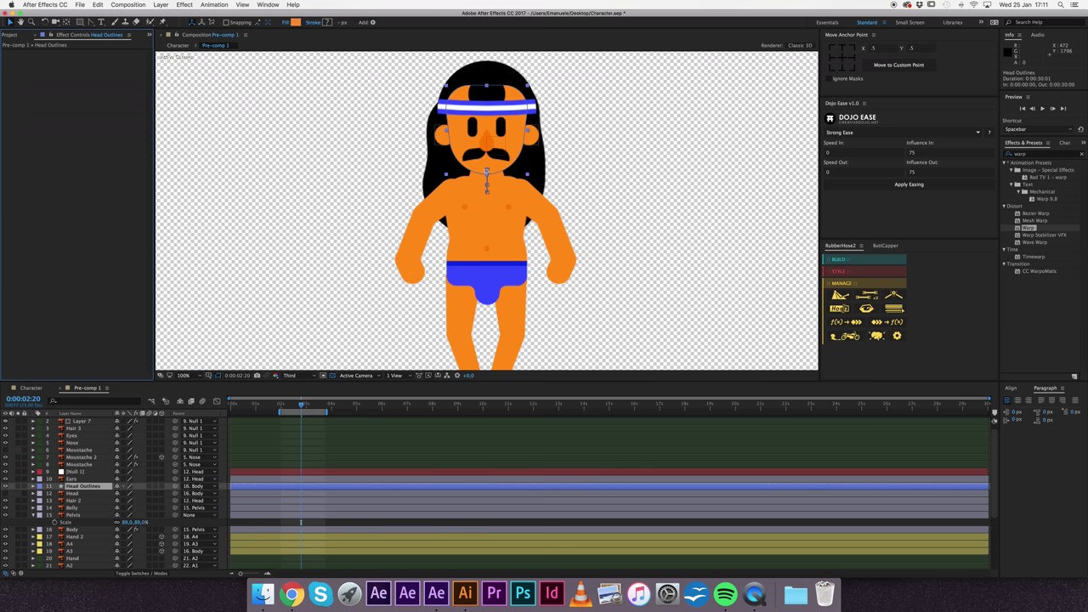
Step: At 0:02:02, inspect the head outline path by selecting a vertex on its left
key("u")
left_click(278, 408)
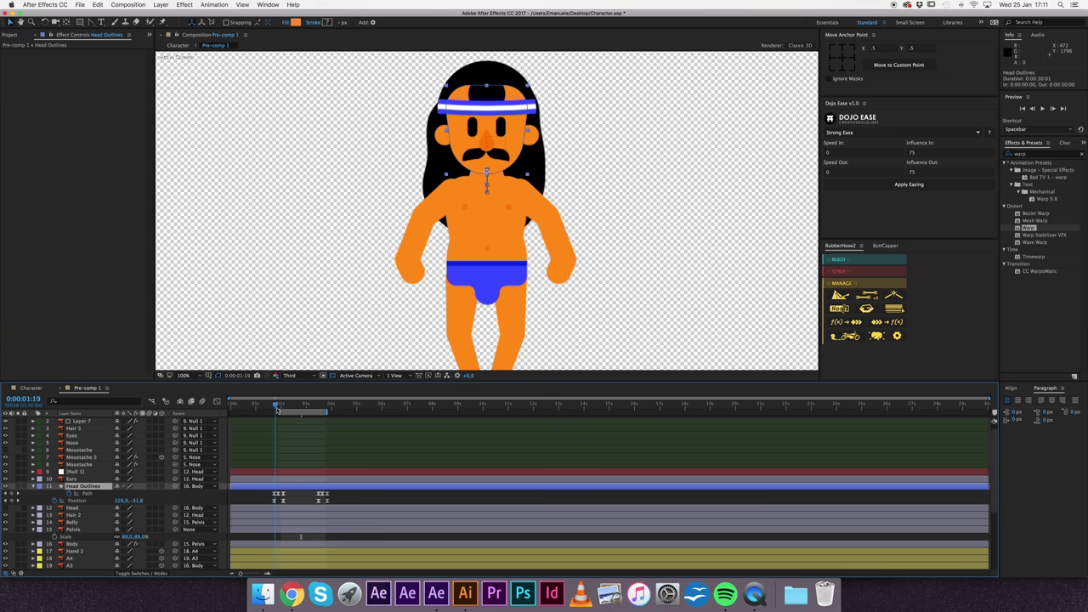
left_click_drag(279, 409, 286, 413)
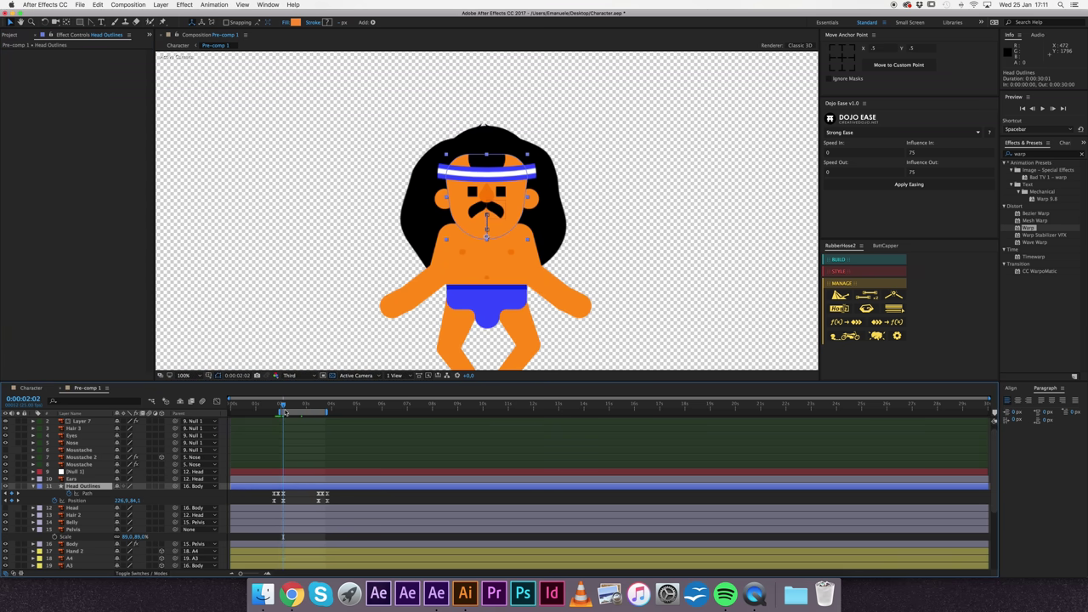
left_click_drag(267, 574, 272, 576)
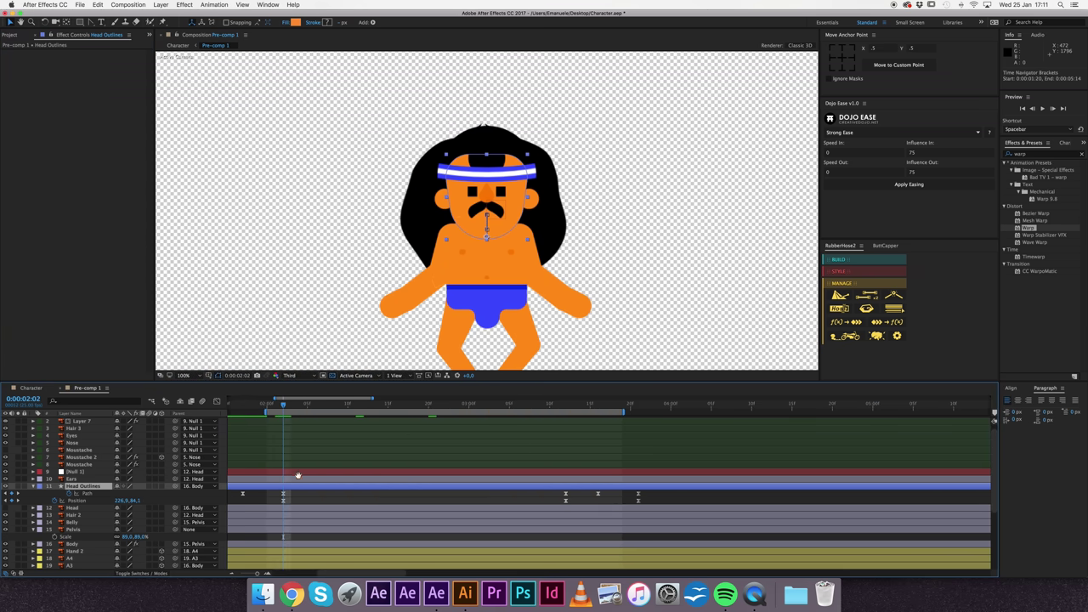
scroll(298, 475, "left", 5)
left_click(451, 209)
left_click(441, 205)
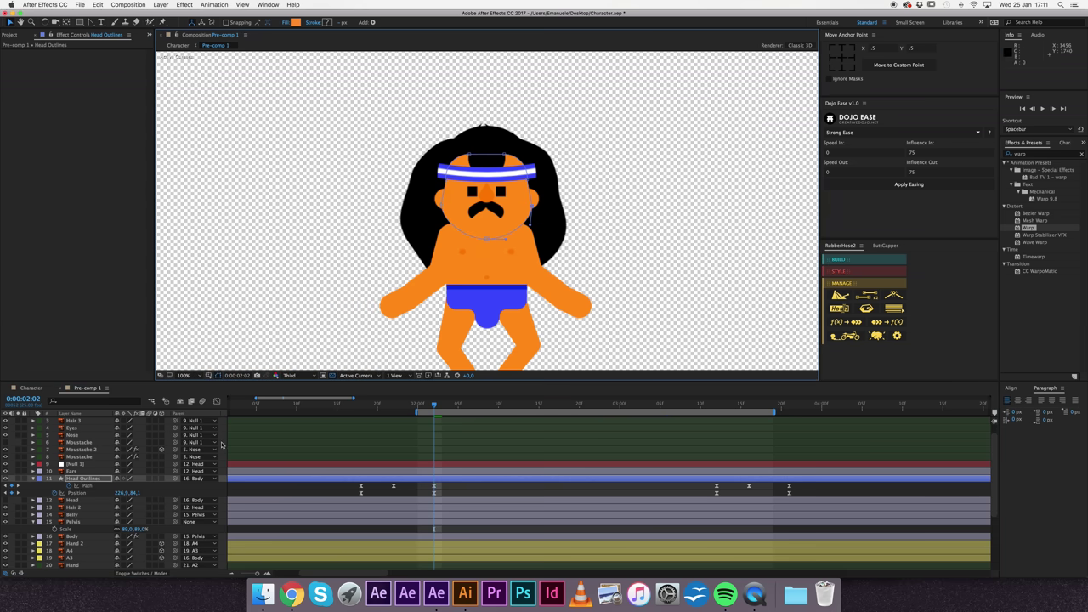
Step: Zoom out to 25% and preview the Character composition
left_click(221, 444)
key("comma")
key("comma")
key("comma")
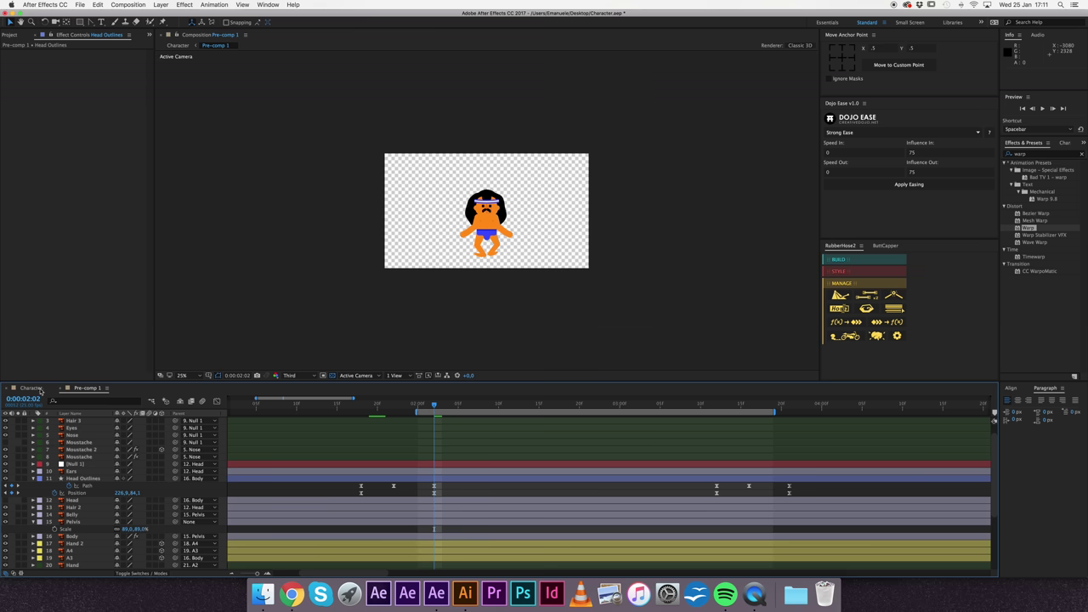
left_click(37, 390)
key("space")
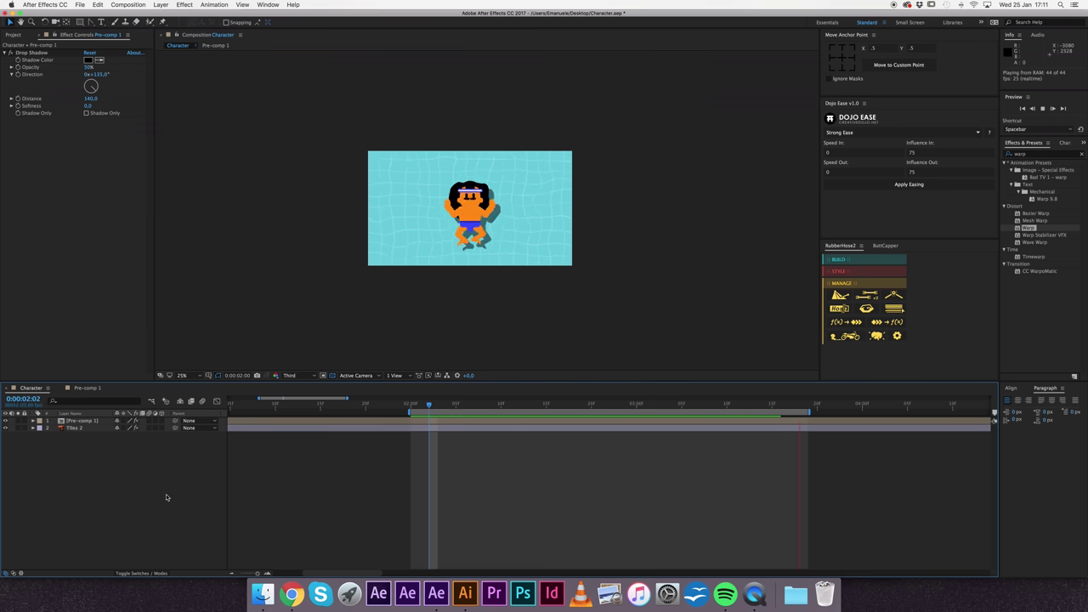
key("space")
Step: Draw a tall rectangle down the pool filled with the light cyan swatch colour
left_click(84, 424)
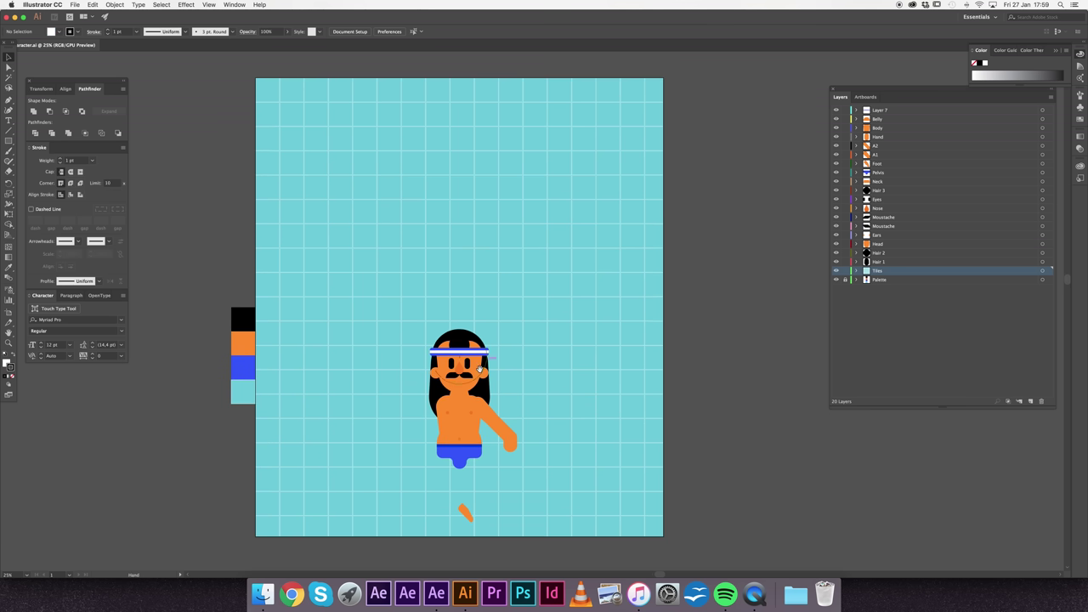
key("m")
left_click_drag(366, 78, 388, 78)
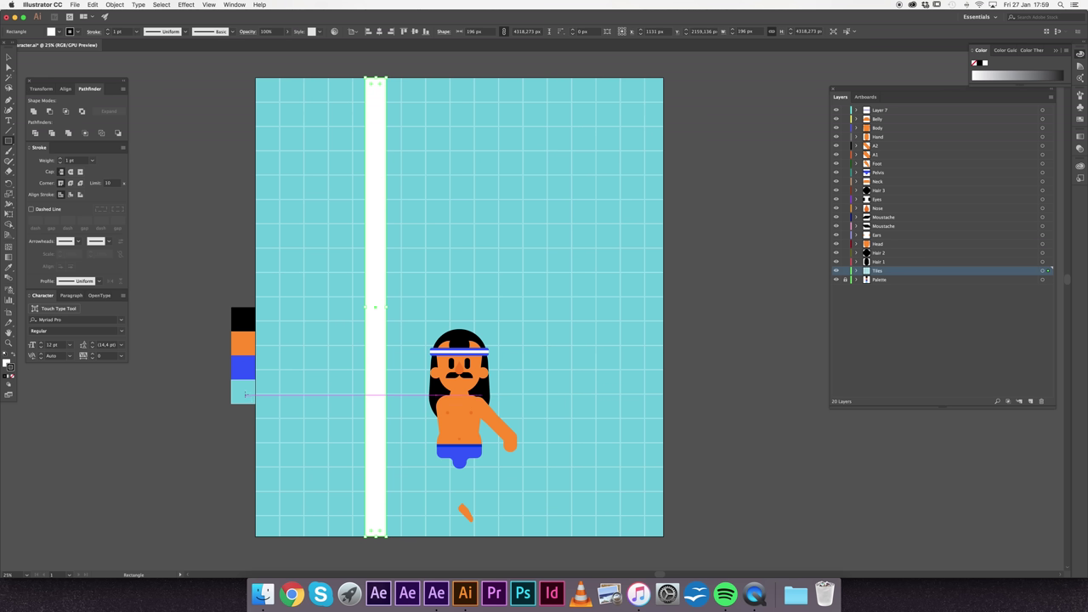
key("i")
left_click(253, 391)
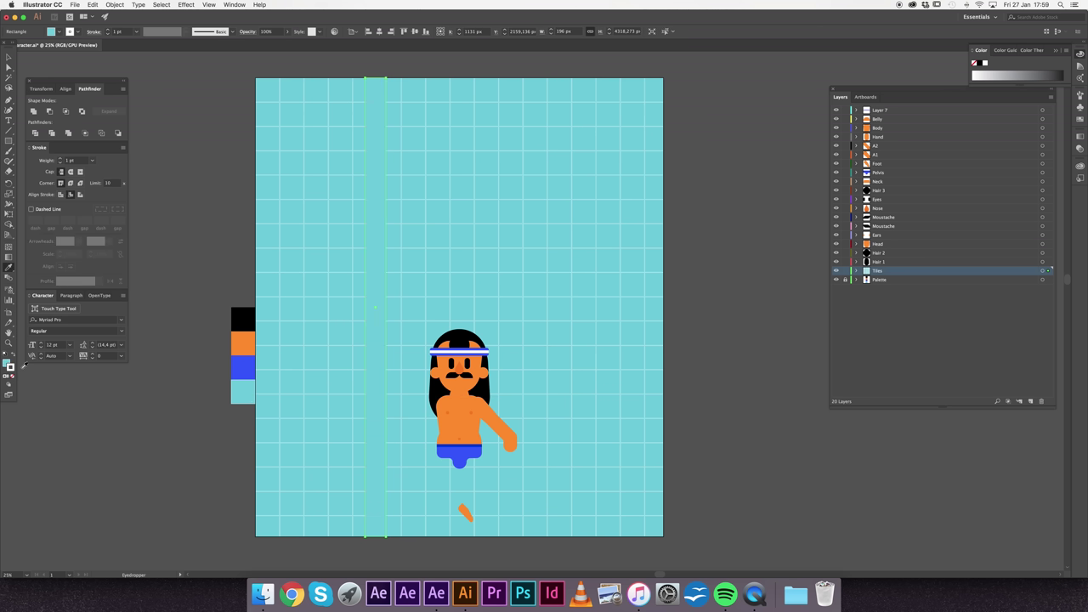
Step: Remove the stroke, darken the fill to teal 4BB2BC, and widen the column to about 284 px
left_click(12, 376)
double_click(8, 363)
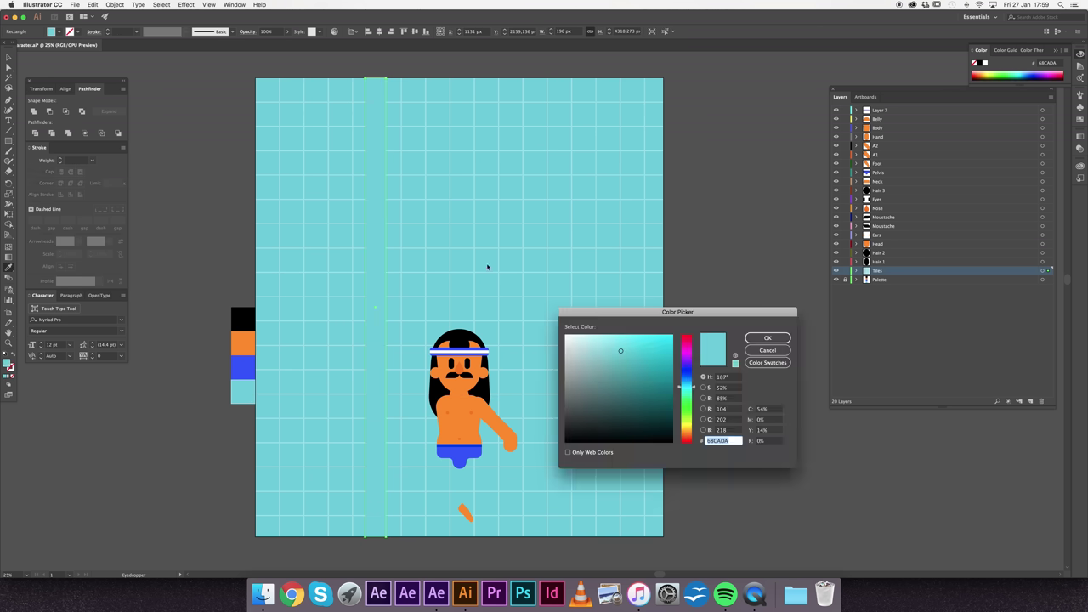
left_click_drag(621, 351, 629, 363)
left_click(757, 339)
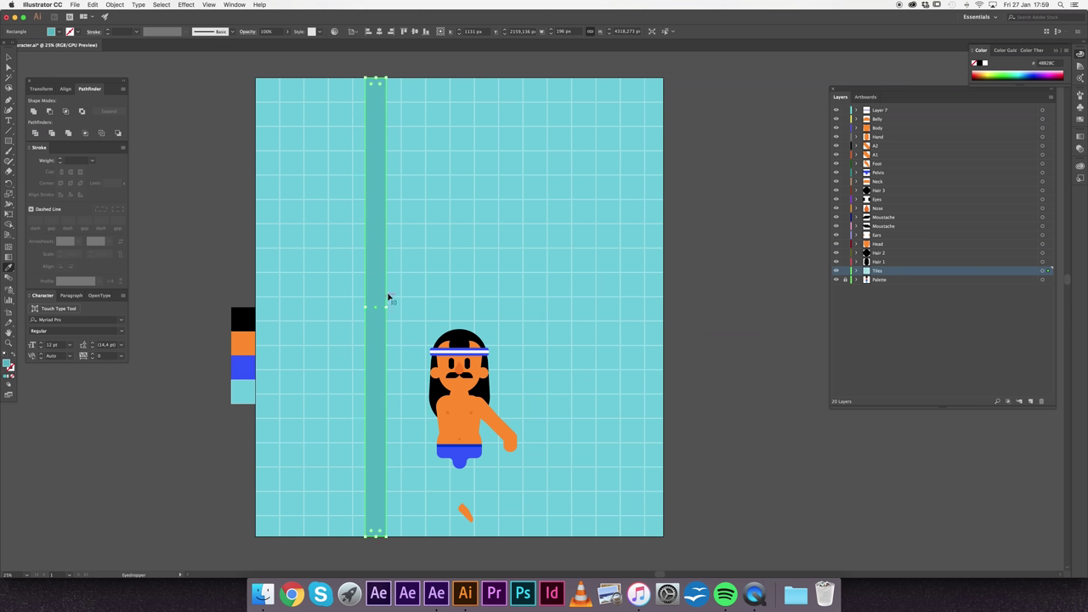
left_click_drag(389, 306, 388, 307)
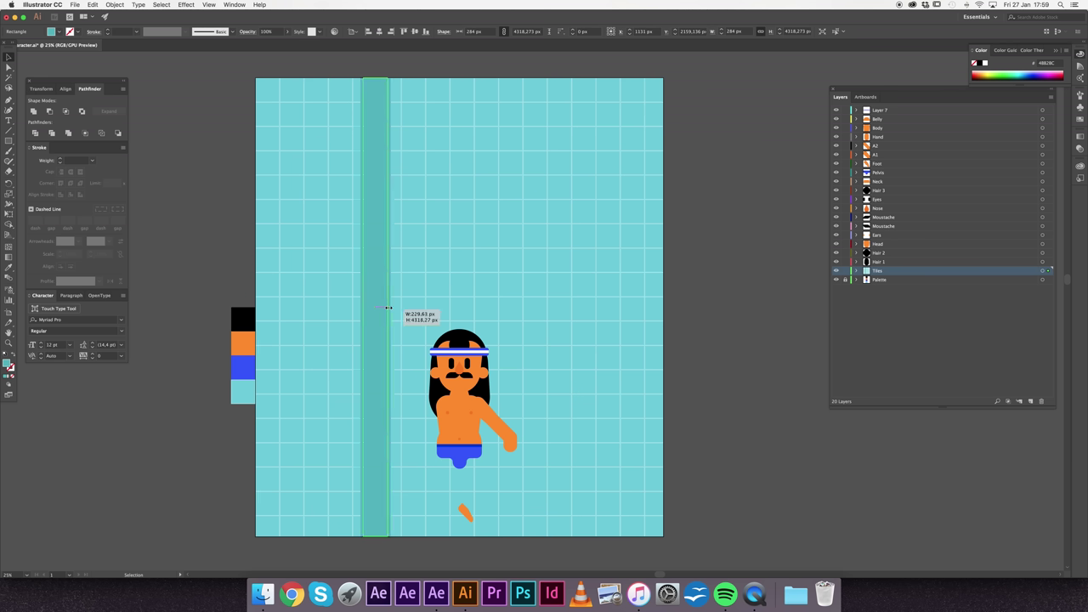
Step: Duplicate the teal column further right across the pool
left_click_drag(375, 254, 546, 253)
key("a")
left_click(379, 245, "shift")
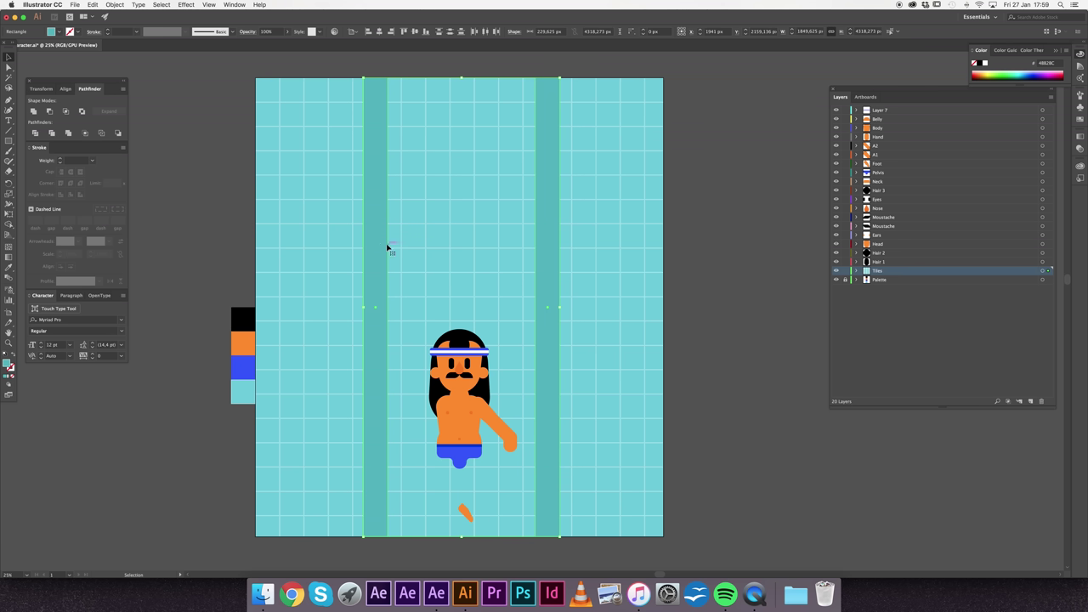
key("v")
Step: Try setting both columns' X position to 1920 px, then undo it
double_click(643, 31)
type("1920")
key("Return")
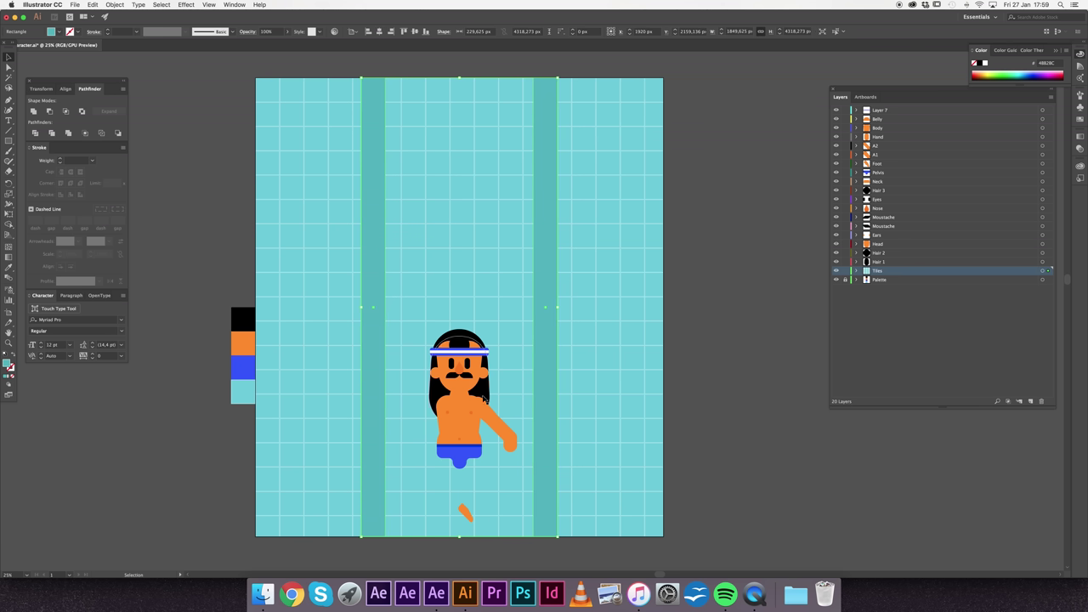
left_click(773, 421)
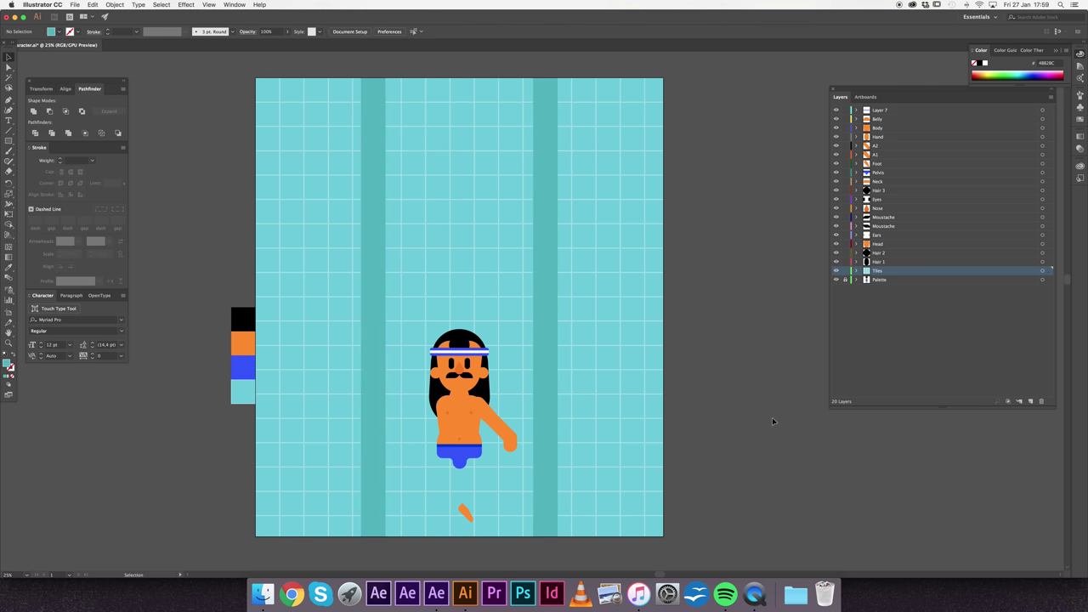
key("ctrl+z")
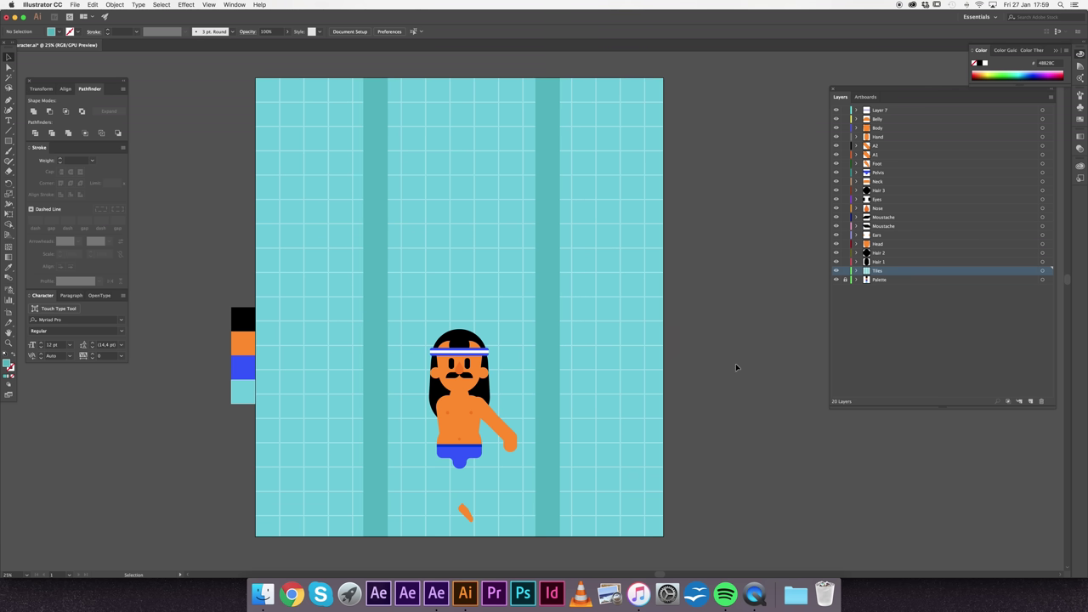
left_click(436, 593)
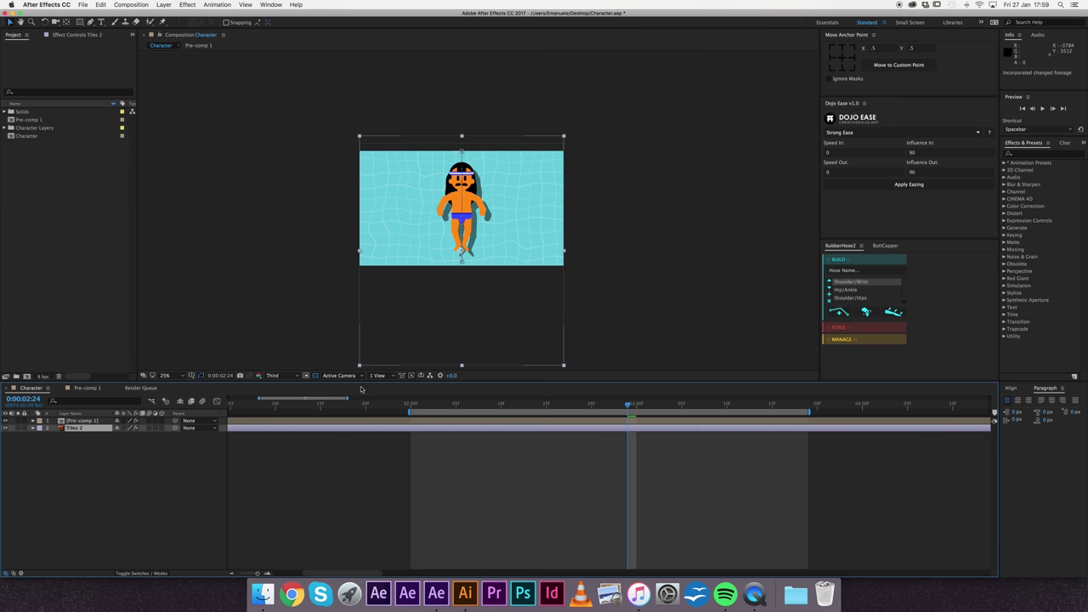
Step: Add a new adjustment layer above the Tiles 2 layer
left_click(81, 429)
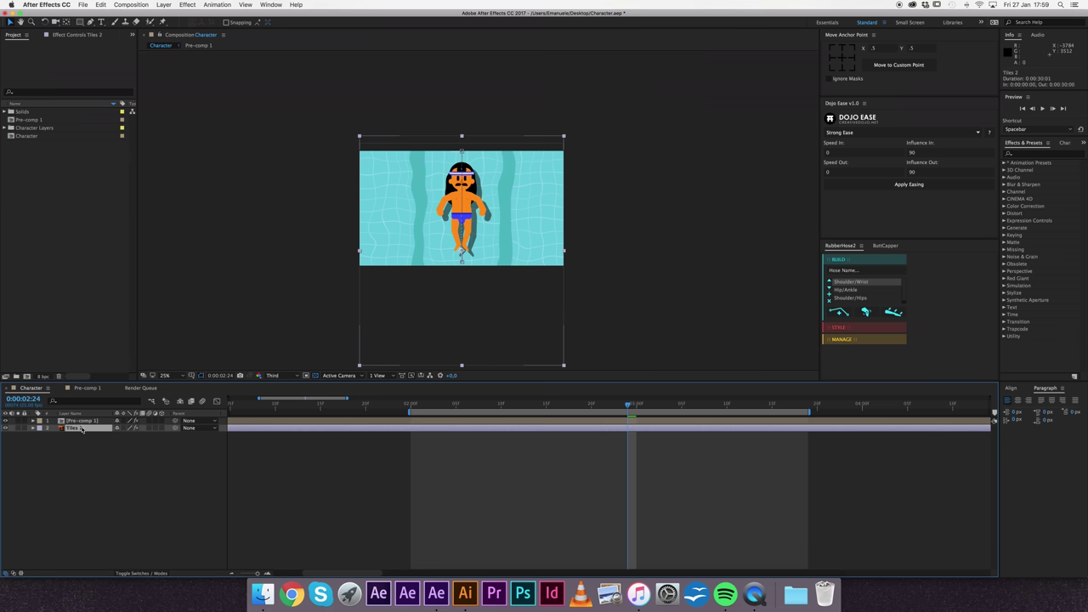
right_click(132, 473)
mouse_move(162, 477)
left_click(264, 538)
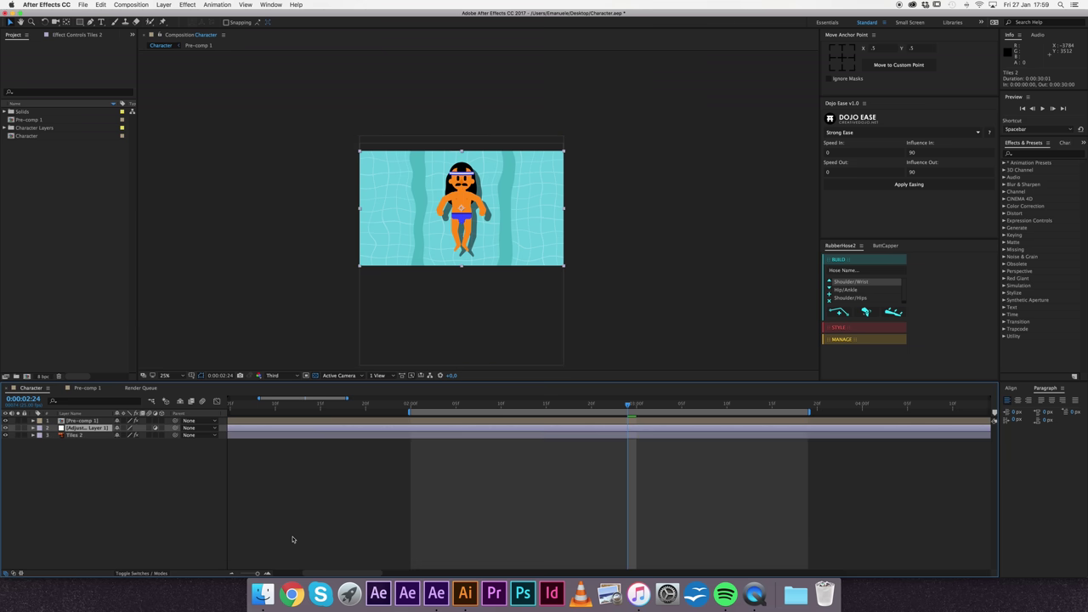
Step: Move Turbulent Displace from Tiles 2 onto Adjustment Layer 1, pasting it at 0:00:02:00
left_click(74, 435)
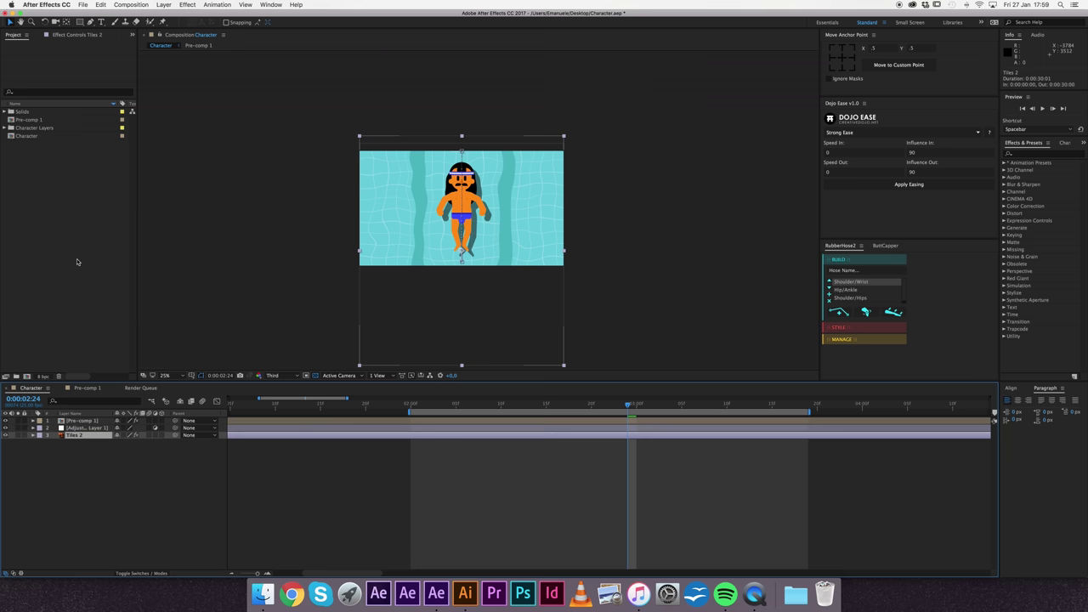
left_click(72, 35)
left_click(43, 53)
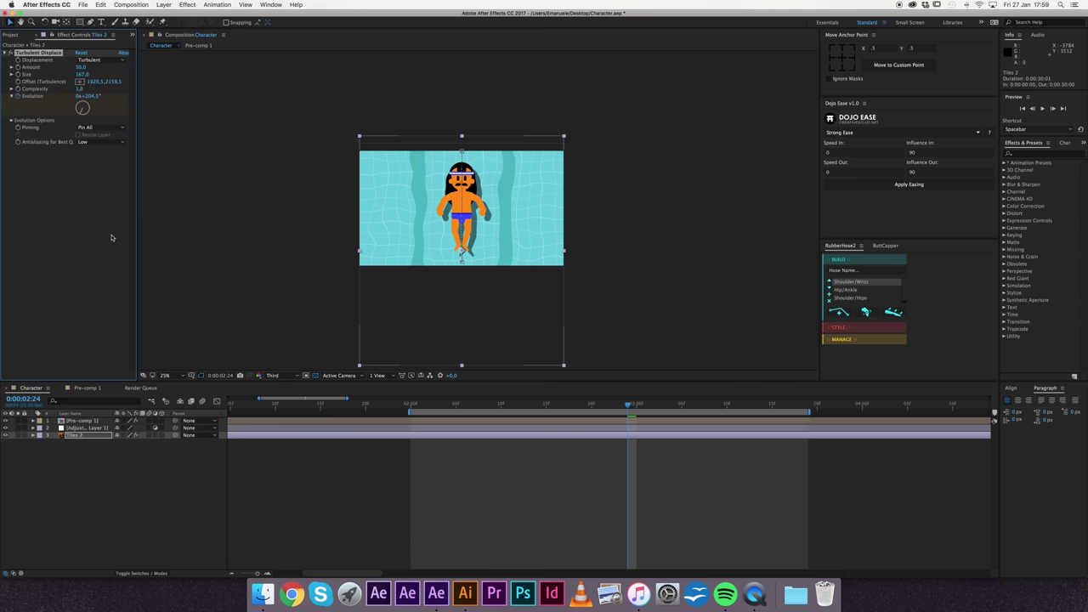
key("super+x")
left_click(96, 429)
key("super+v")
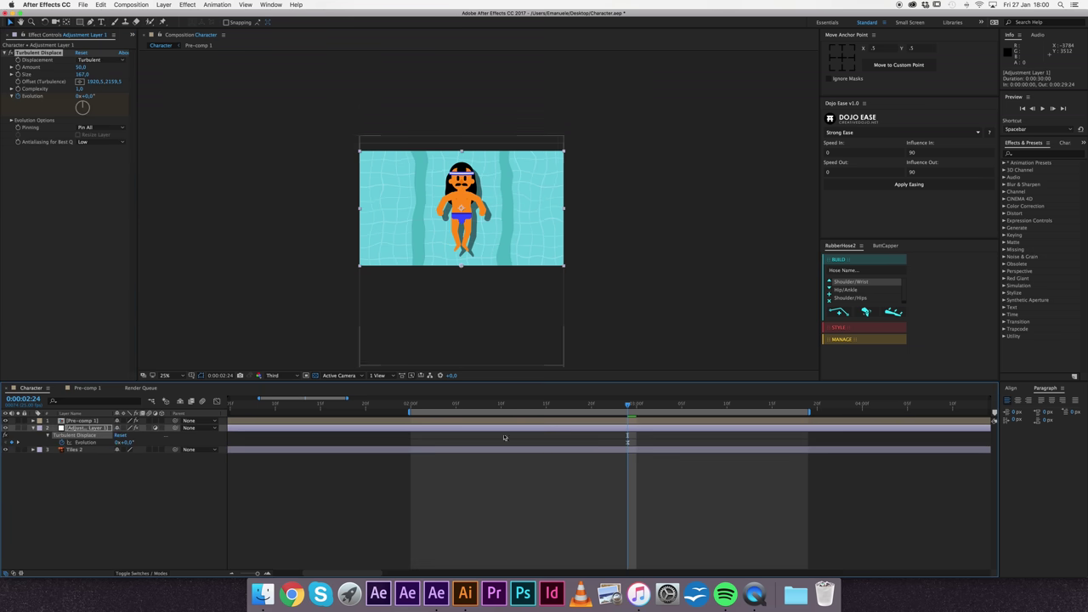
key("super+z")
left_click(409, 406)
key("super+v")
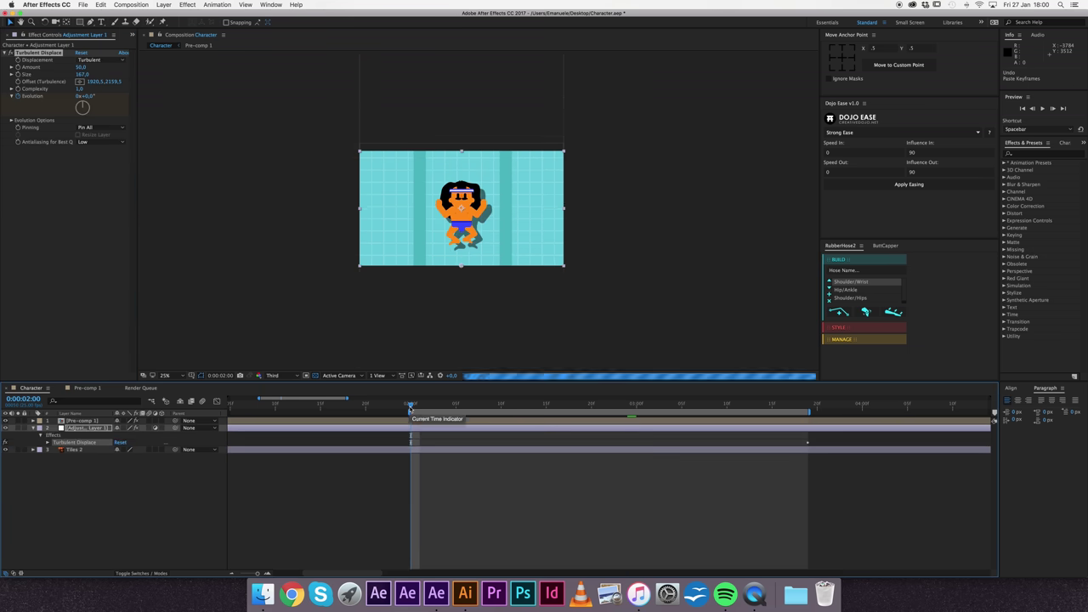
left_click(133, 491)
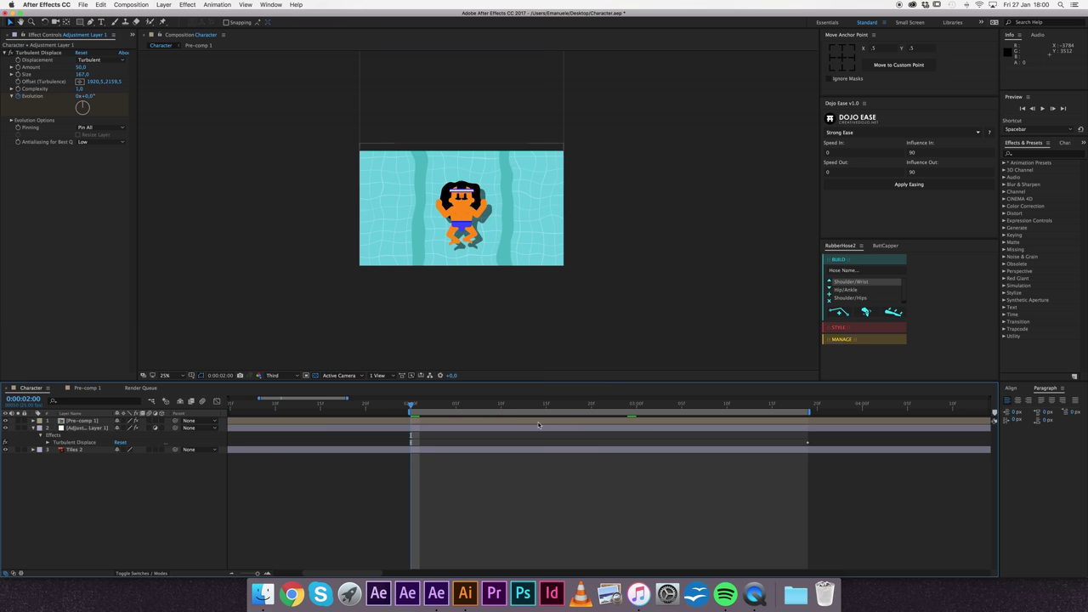
Step: Check the tiles alone to the work-area end, then preview all layers
left_click(17, 450)
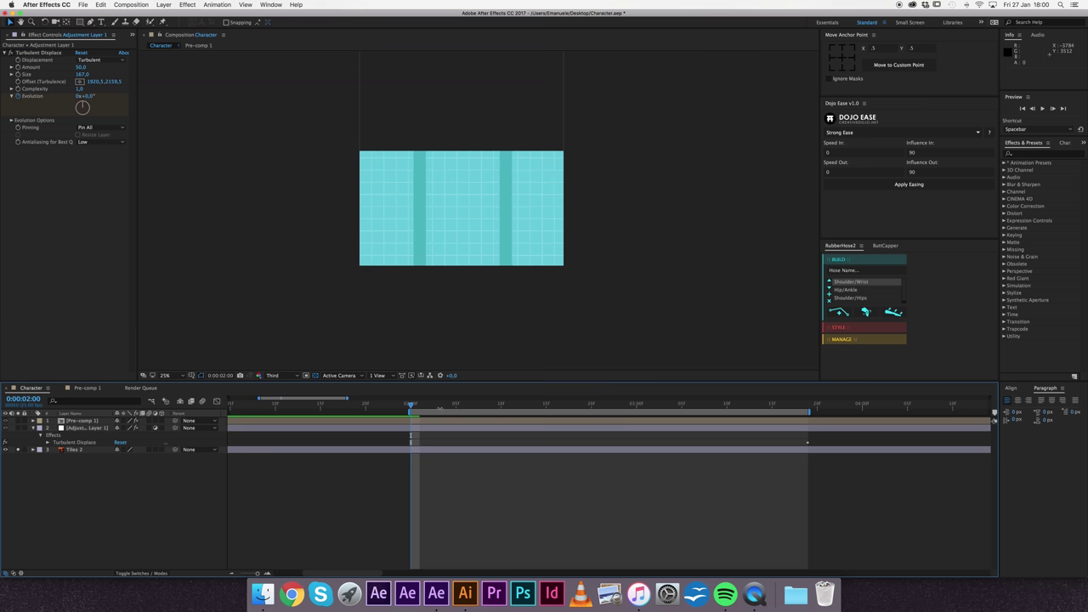
left_click_drag(414, 406, 813, 422)
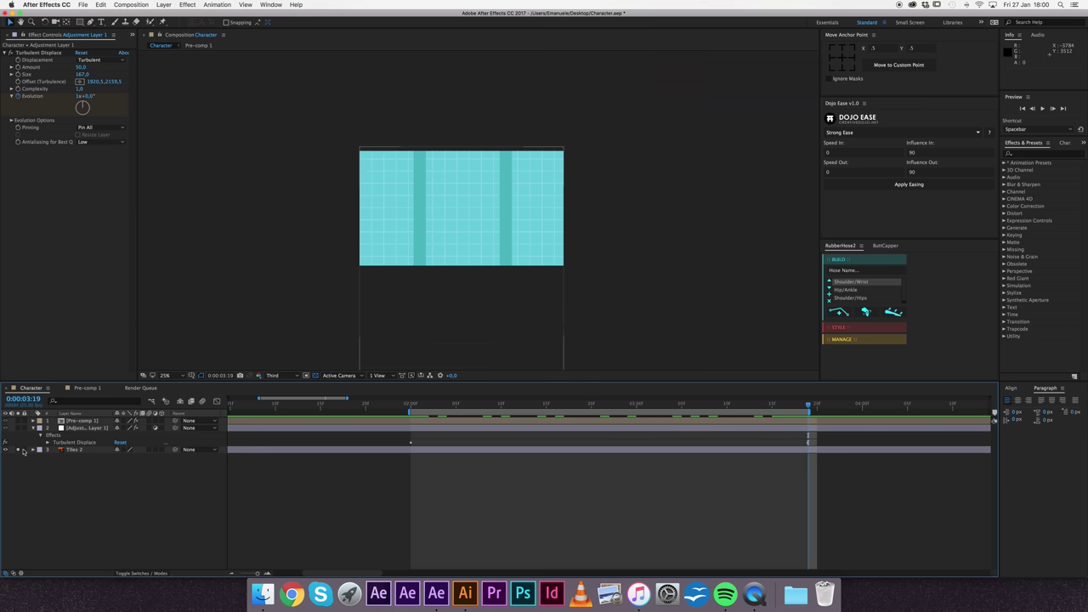
left_click(21, 451)
key("space")
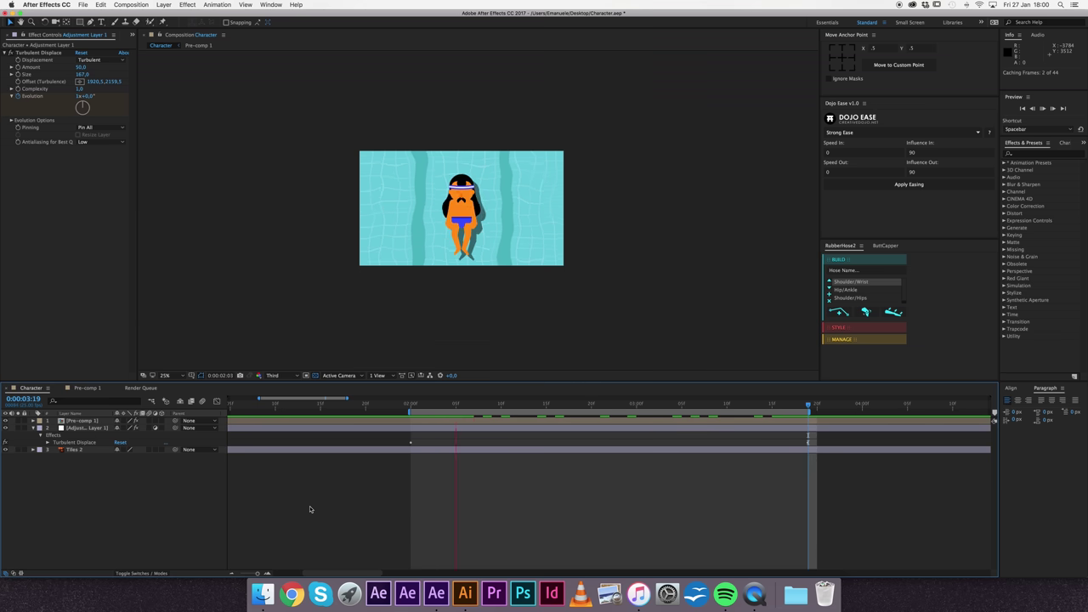
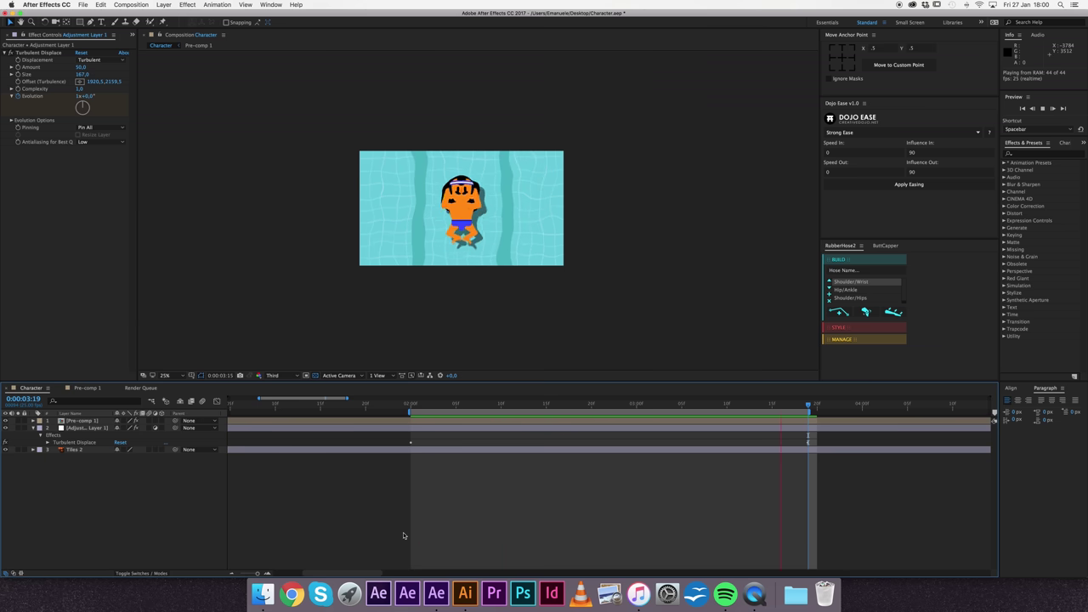
Step: Solo Tiles 2 and nudge it up one pixel, comparing frames 0:00:02:00 and 0:00:03:19
key("space")
left_click(18, 450)
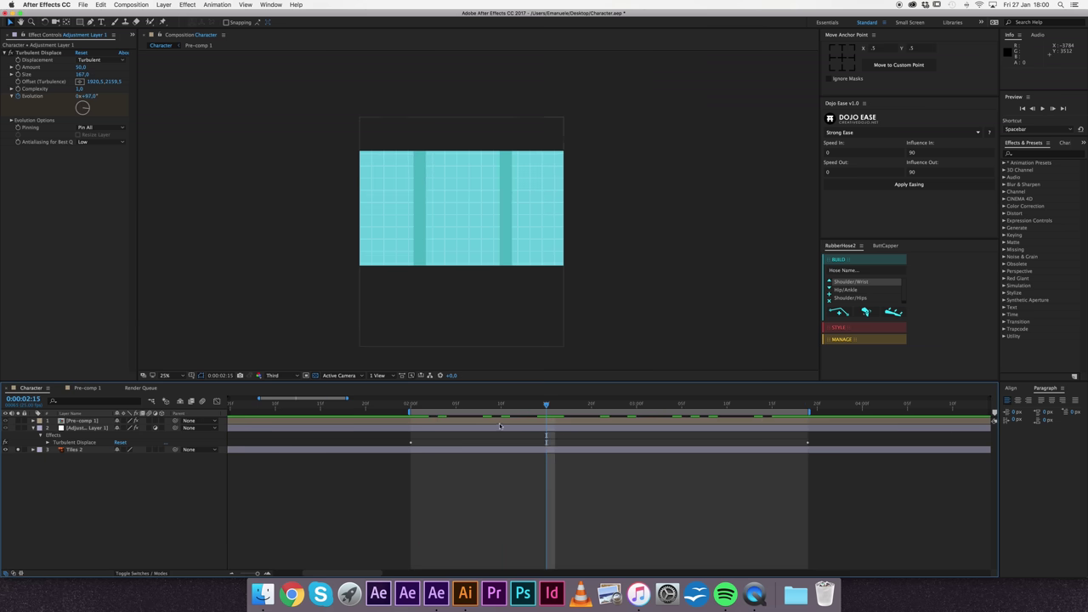
left_click(411, 405)
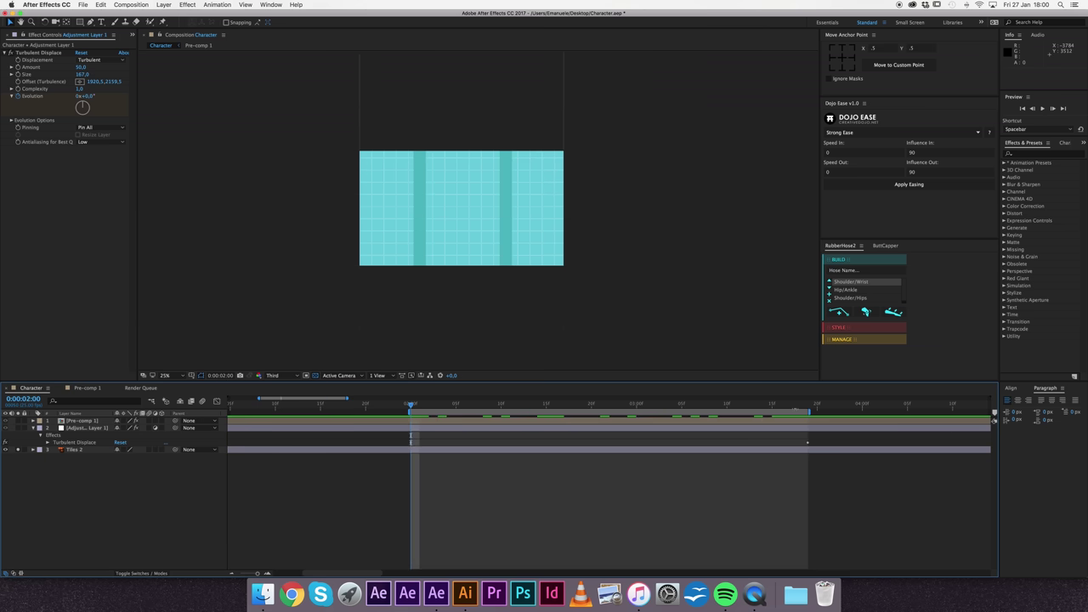
left_click(809, 409)
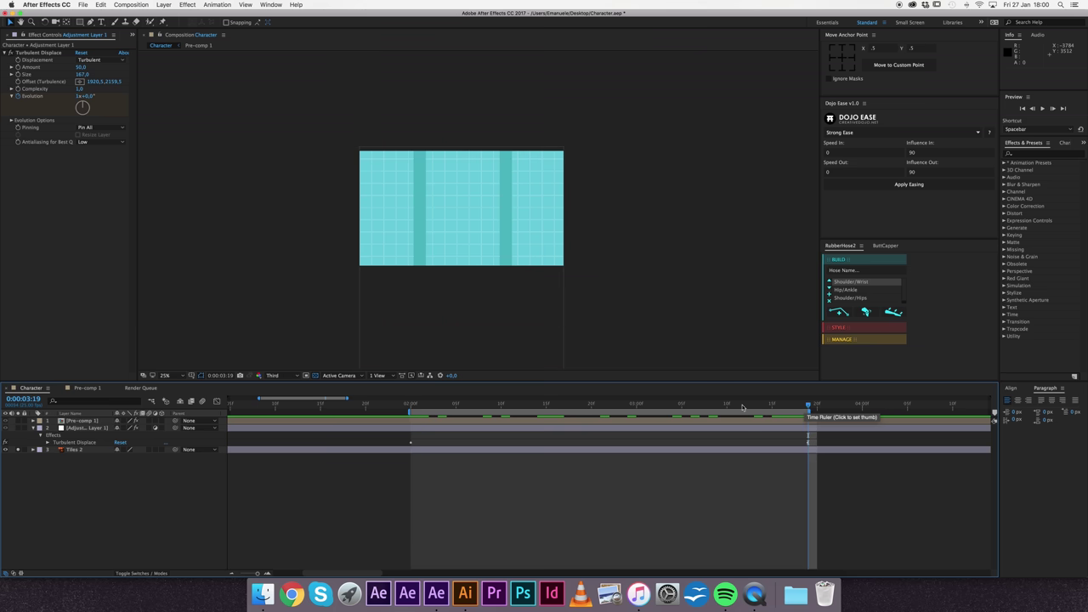
left_click(464, 451)
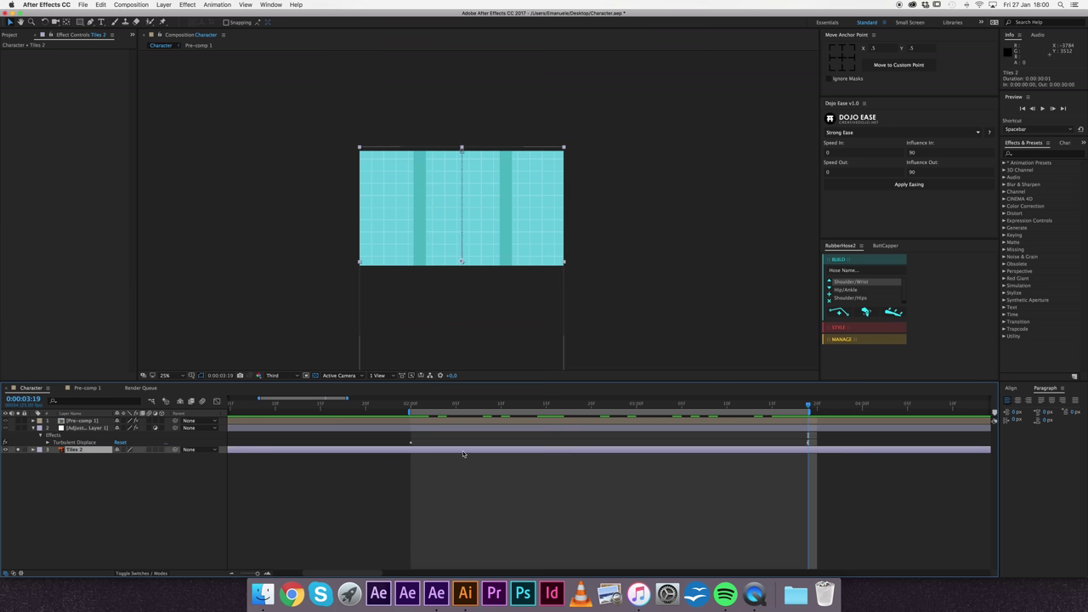
key("Up")
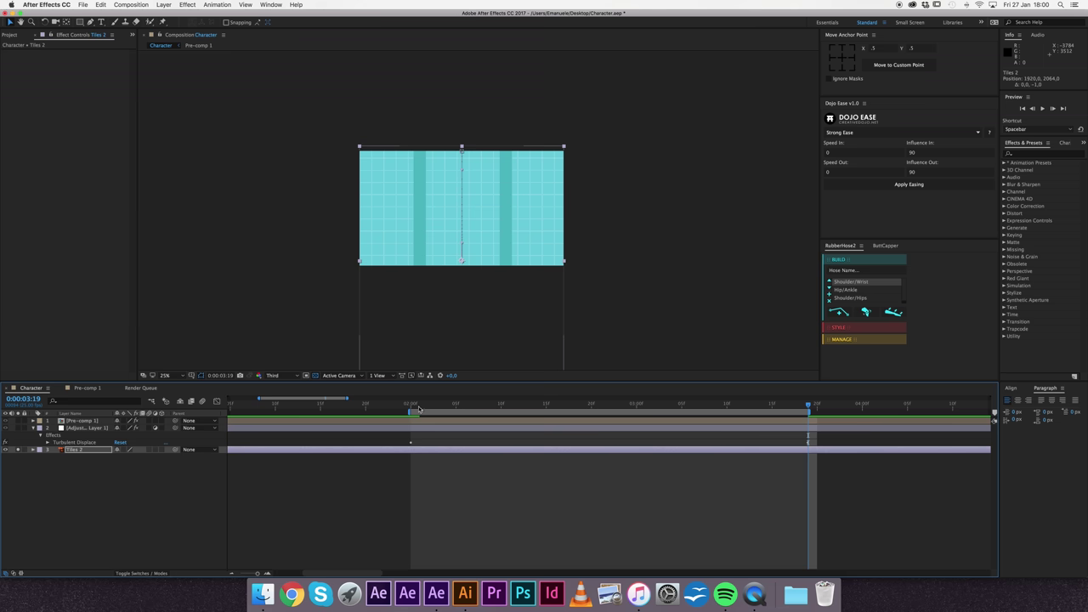
left_click(411, 406)
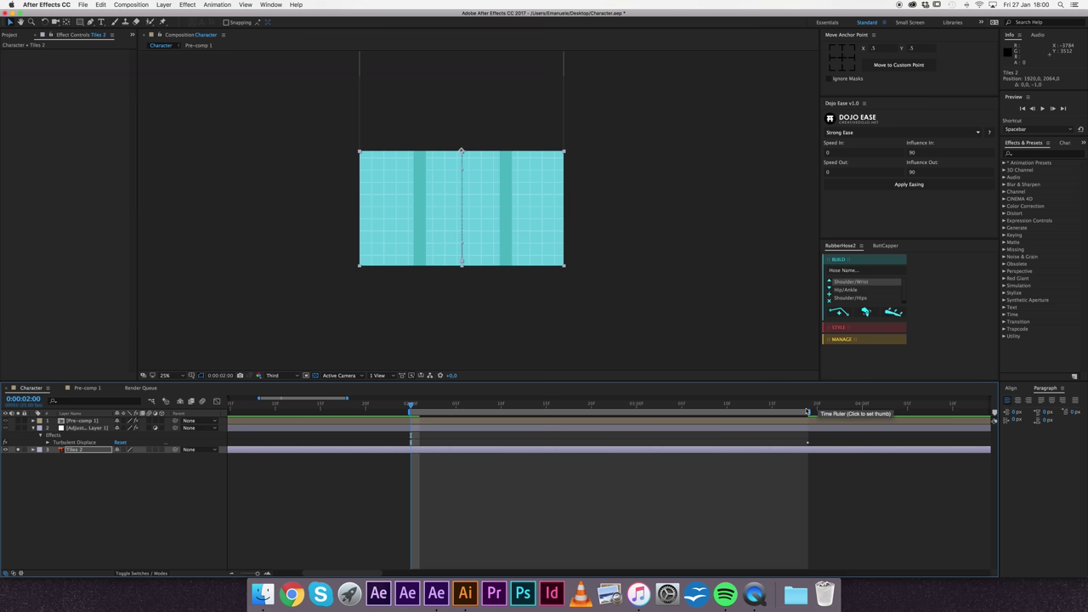
left_click(808, 410)
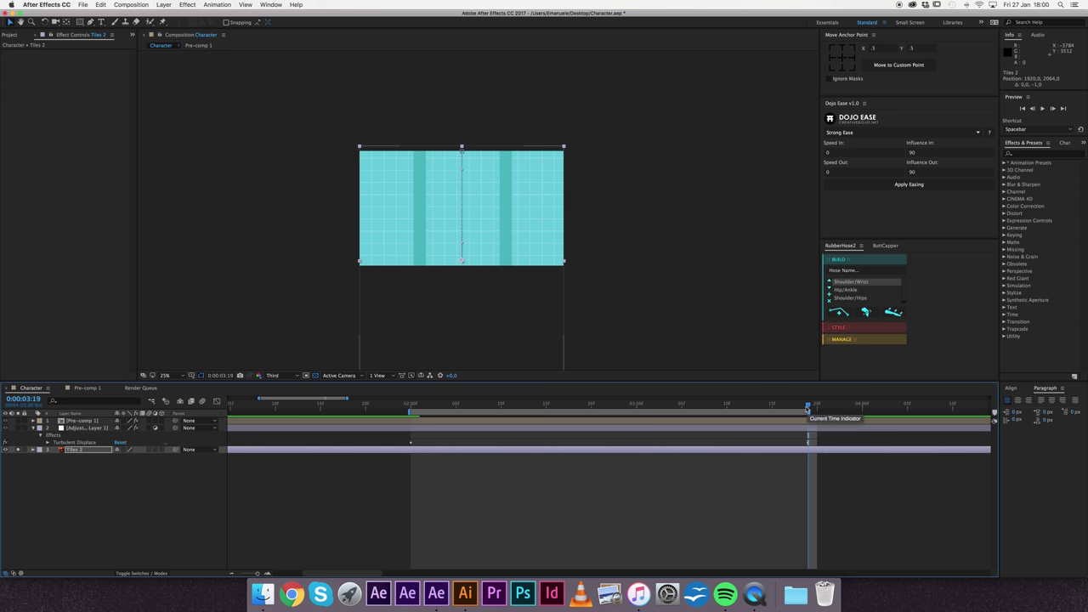
Step: Isolate the tiles with the ripple adjustment layer and preview the rippling pool
left_click(17, 450)
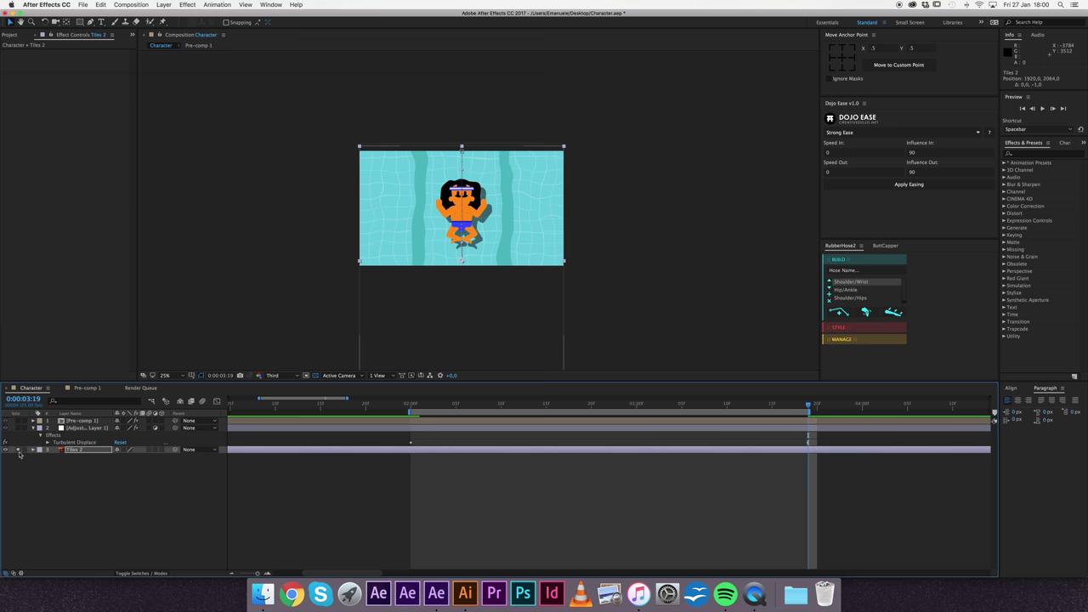
left_click(17, 451)
left_click(17, 428)
left_click(68, 505)
key("space")
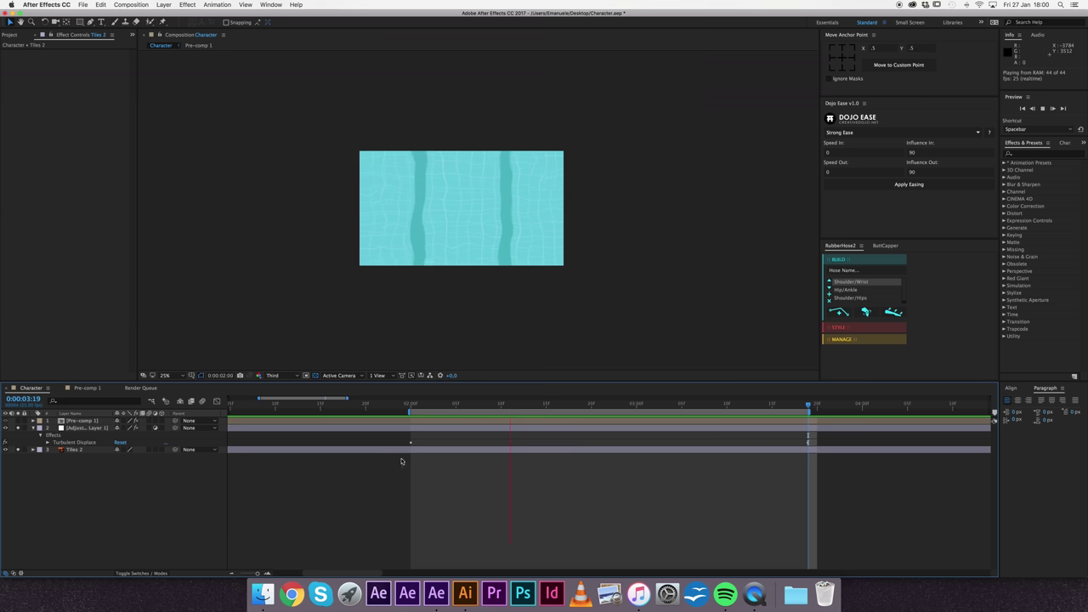
key("space")
Step: Check the ripple layer's Evolution keyframes, then open Pre-comp 1 with the character
left_click(415, 430)
key("u")
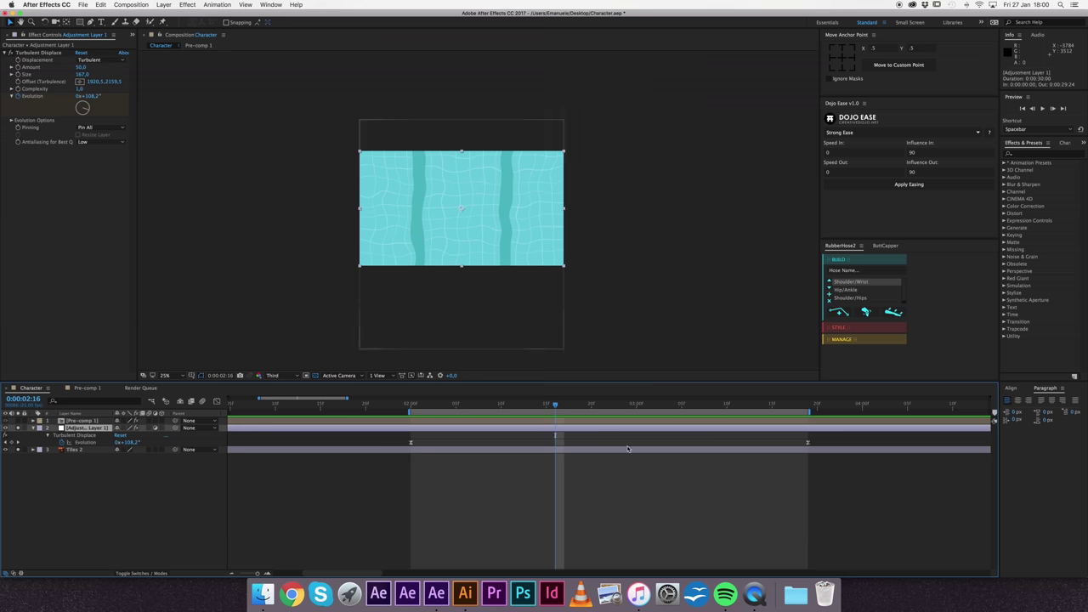
left_click_drag(408, 439, 842, 450)
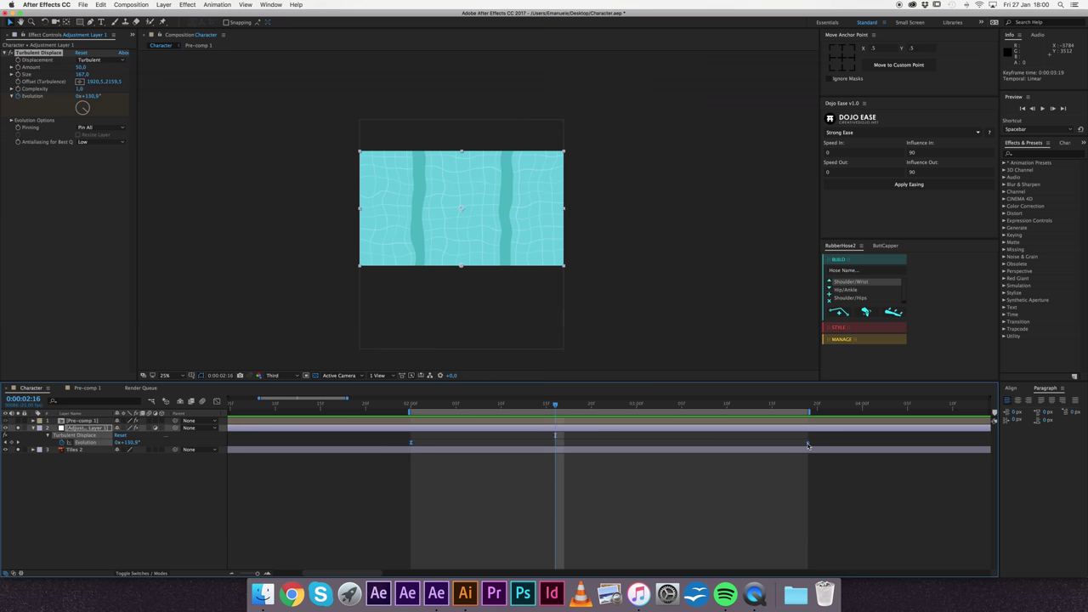
left_click(66, 488)
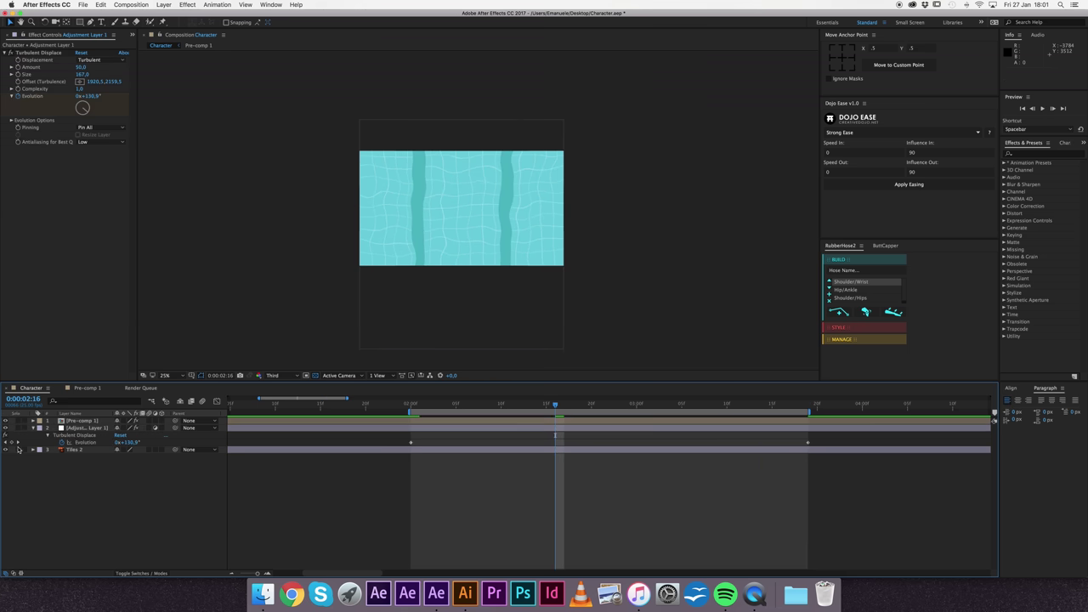
double_click(89, 422)
Step: Preview the character animation starting from the crouch at 0:00:02:00
left_click(423, 408)
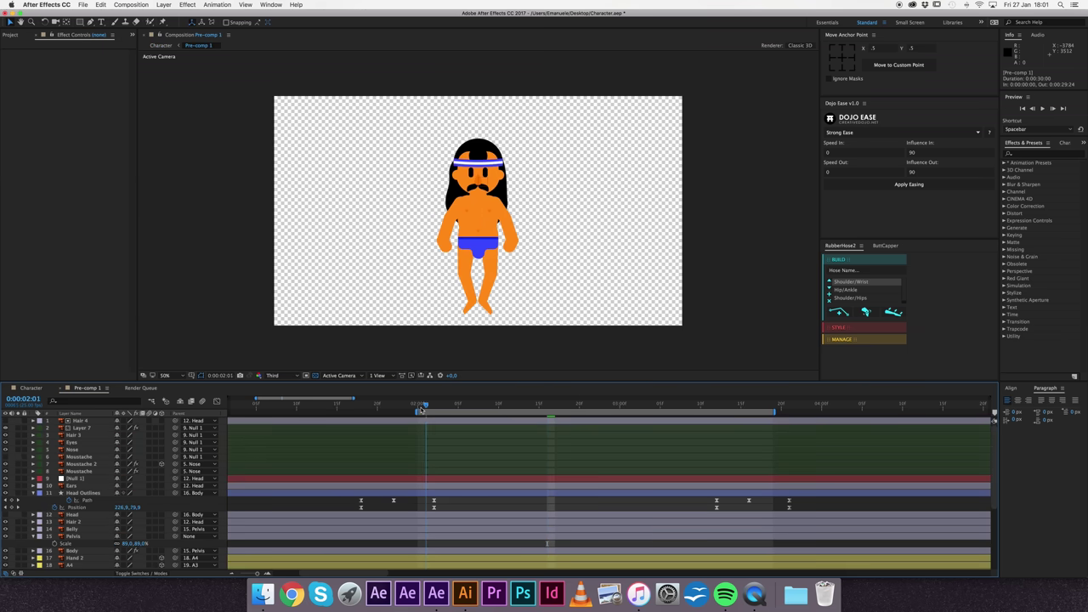
left_click_drag(420, 409, 418, 409)
key("comma")
key("space")
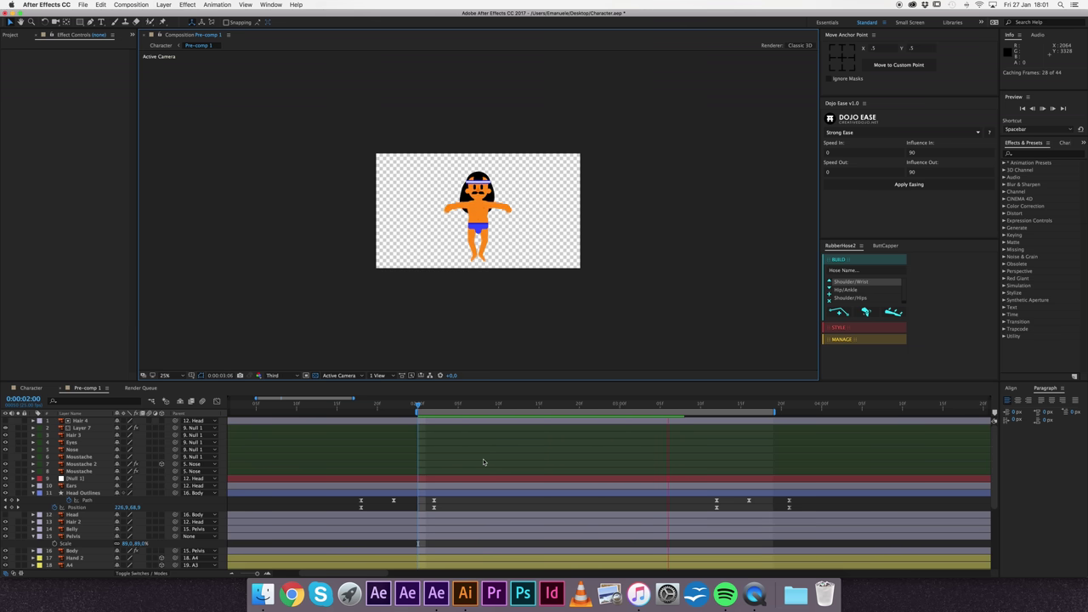
key("space")
Step: Enlarge the character in the viewer at 0:00:03:21 and select the Head Outlines layer
left_click(748, 410)
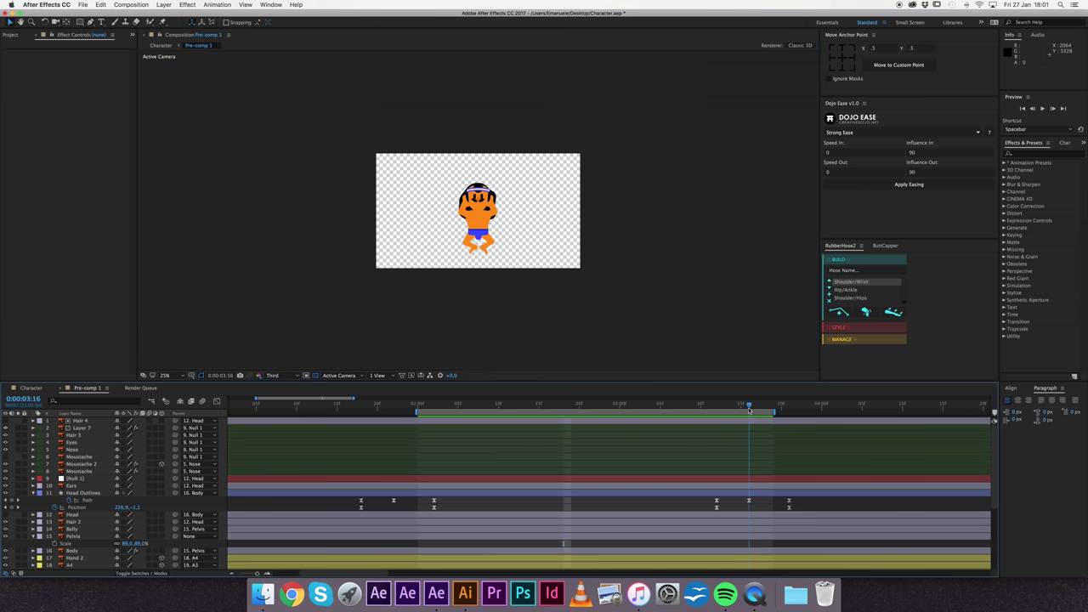
key("period")
left_click(788, 409)
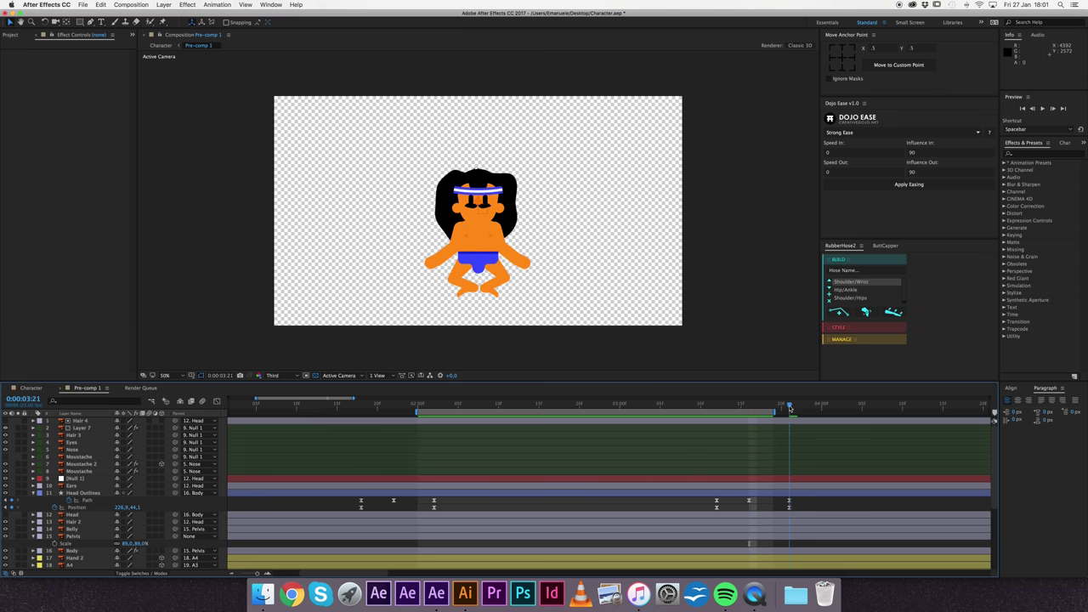
left_click(494, 215)
key("period")
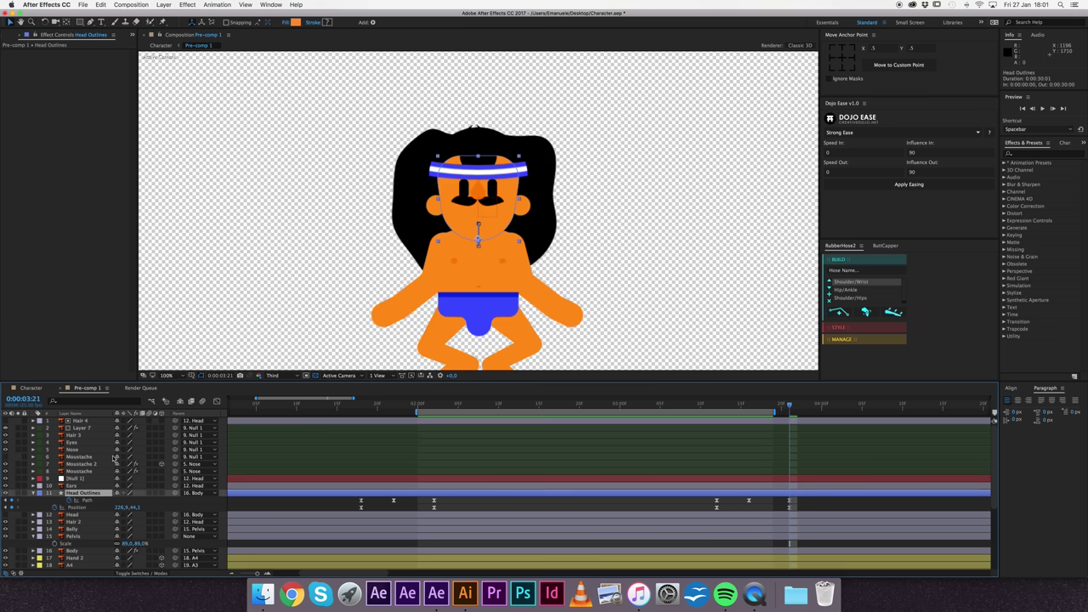
scroll(115, 460, "down", 5)
scroll(119, 472, "up", 5)
scroll(126, 486, "down", 5)
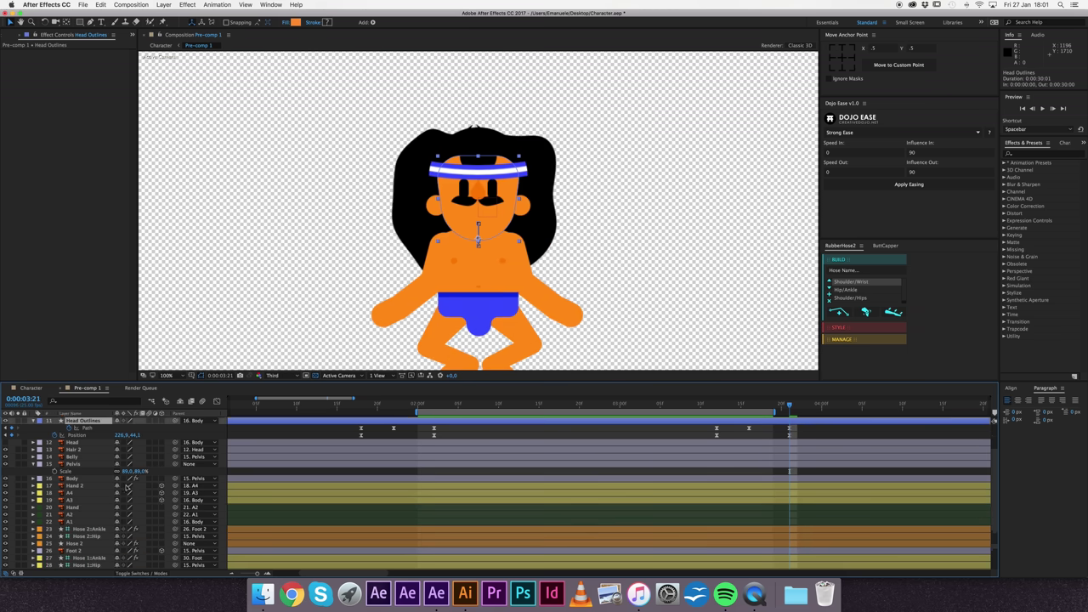
scroll(125, 486, "down", 3)
Step: Copy the Hair 1 Outlines path keyframe from 0:00:03:20 and paste it at 0:00:02:01
left_click(85, 558)
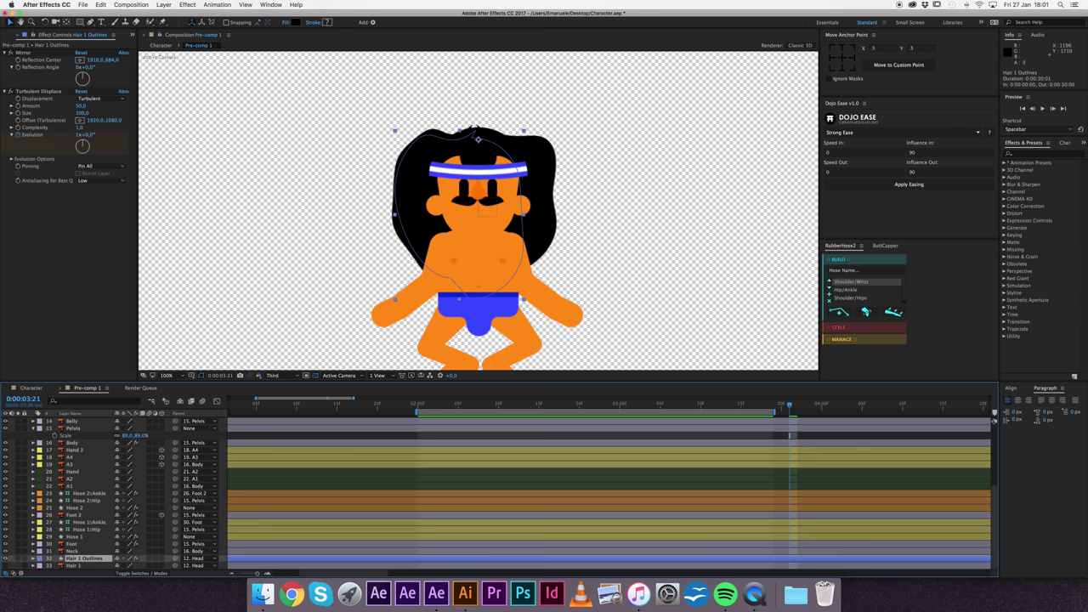
key("u")
left_click_drag(788, 409, 780, 406)
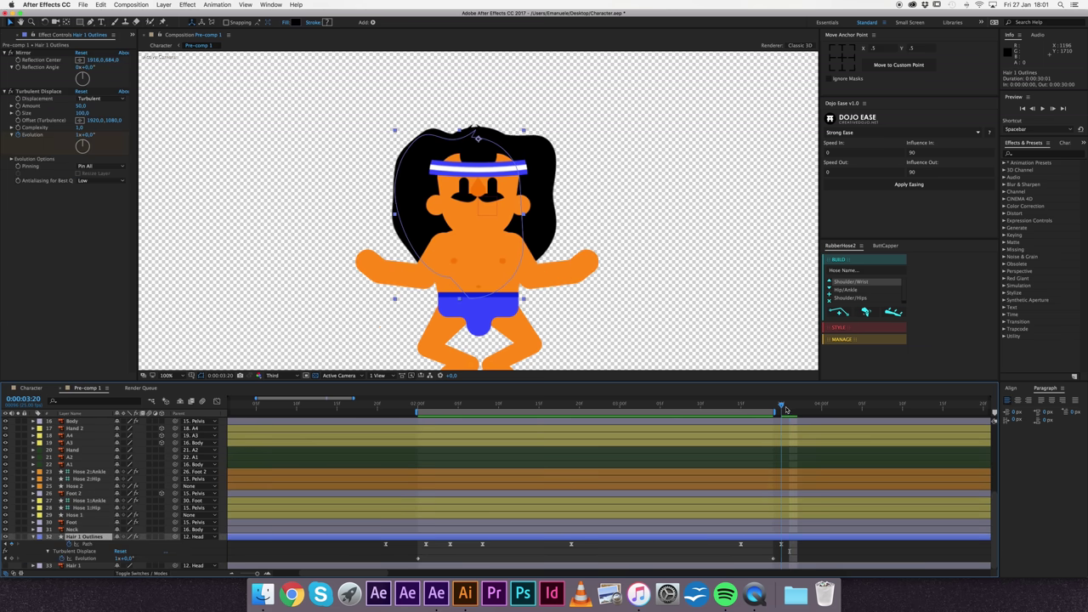
left_click(779, 544)
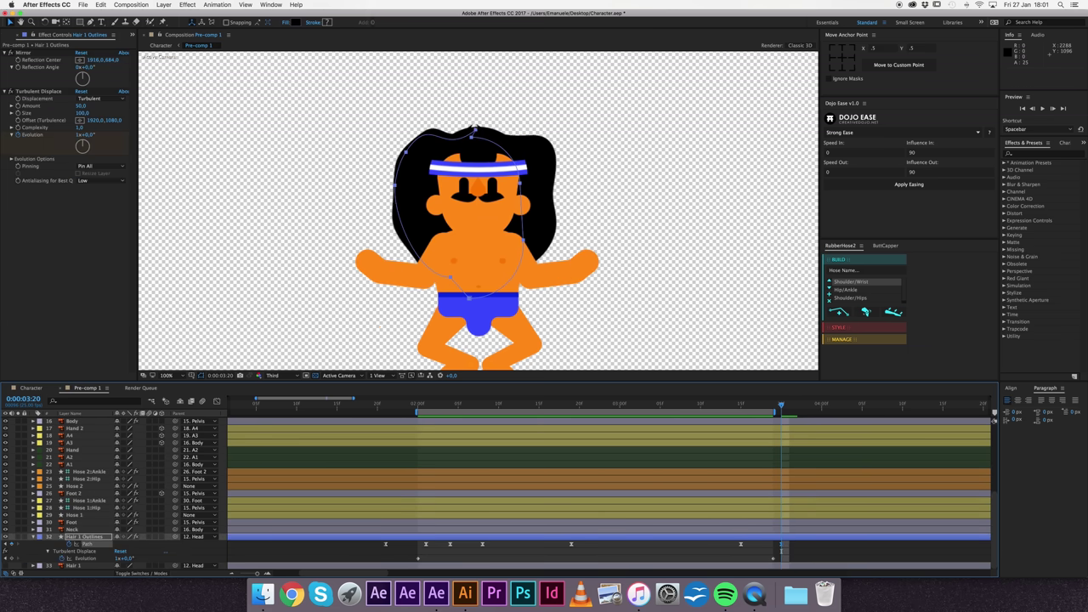
left_click_drag(478, 129, 432, 110)
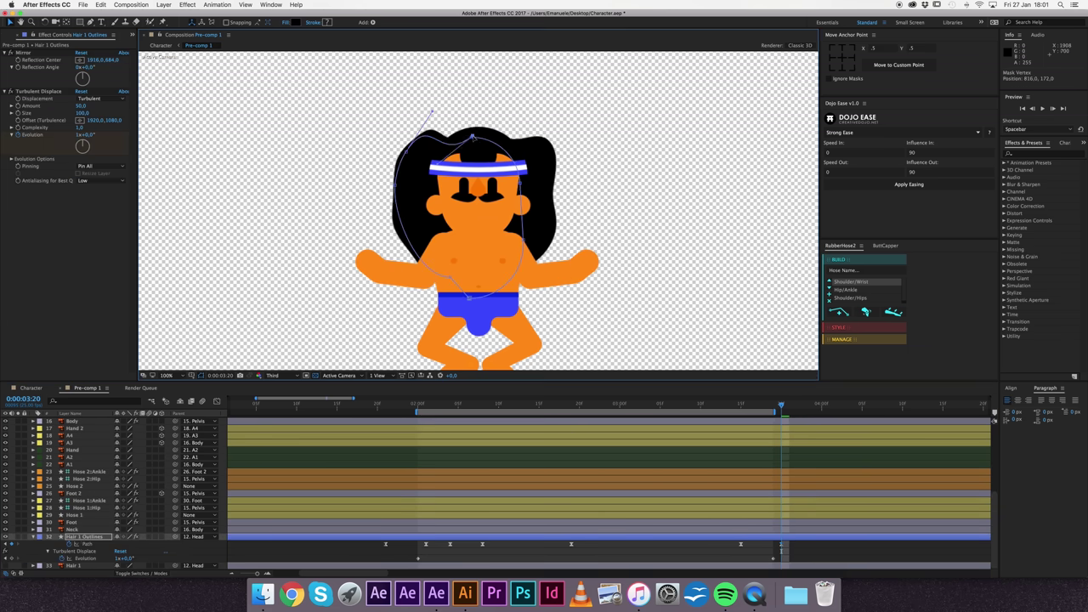
key("ctrl+z")
key("ctrl+c")
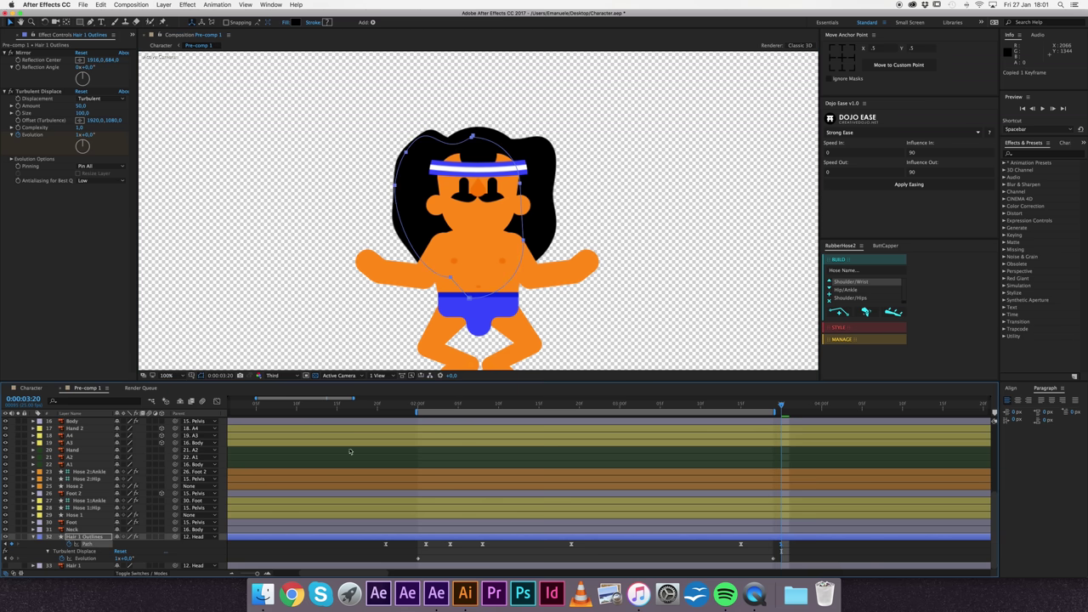
left_click(425, 408)
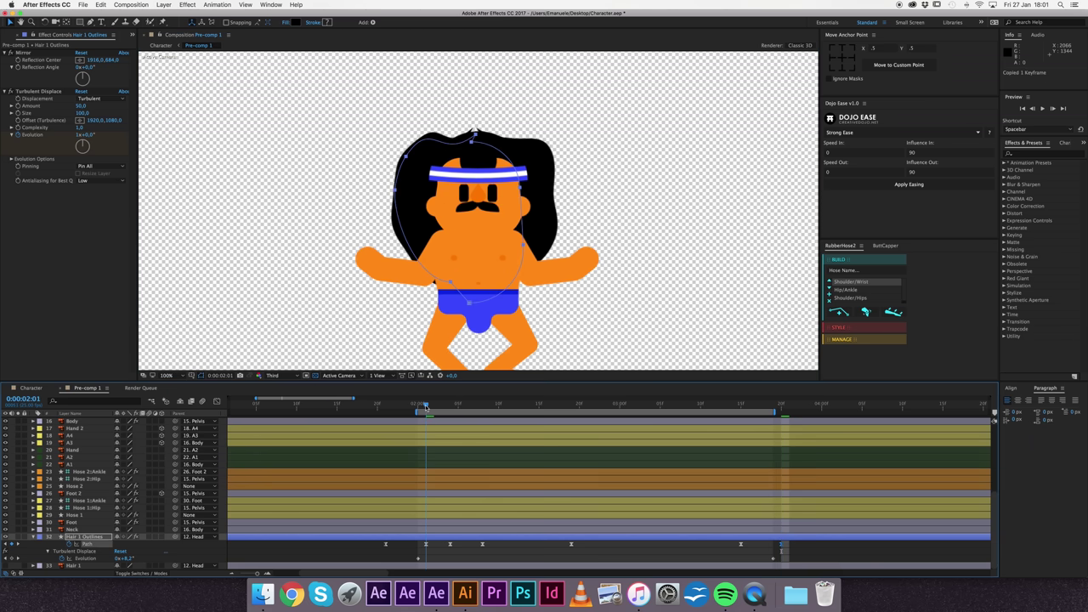
key("ctrl+v")
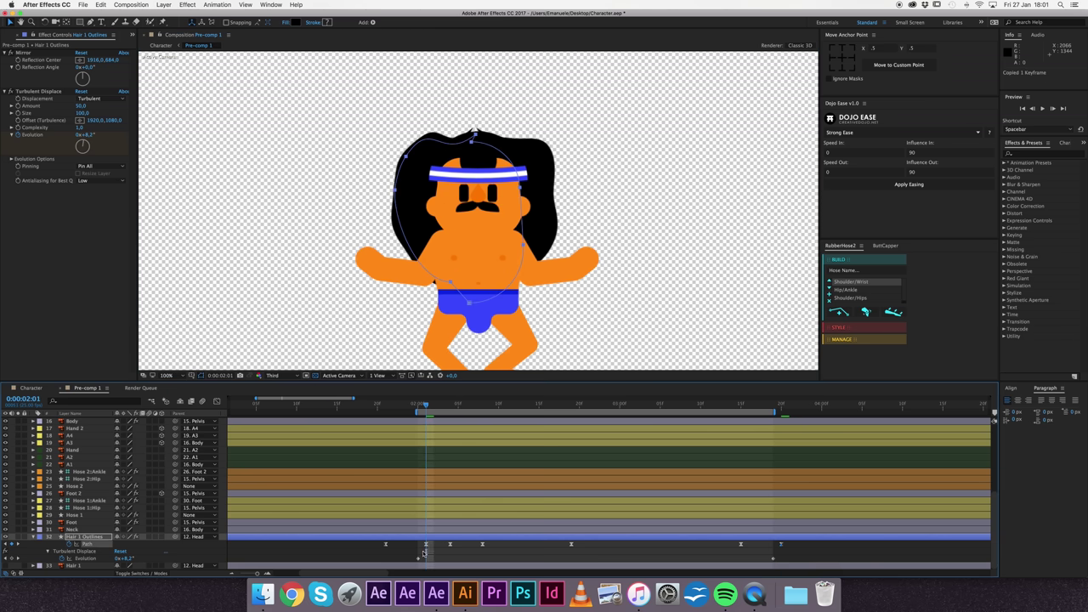
Step: Scrub back and forth through the animation to check the hair's motion
mouse_move(439, 409)
left_mouse_down()
mouse_move(551, 441)
mouse_move(604, 441)
left_mouse_up()
scroll(476, 168, "down", 2)
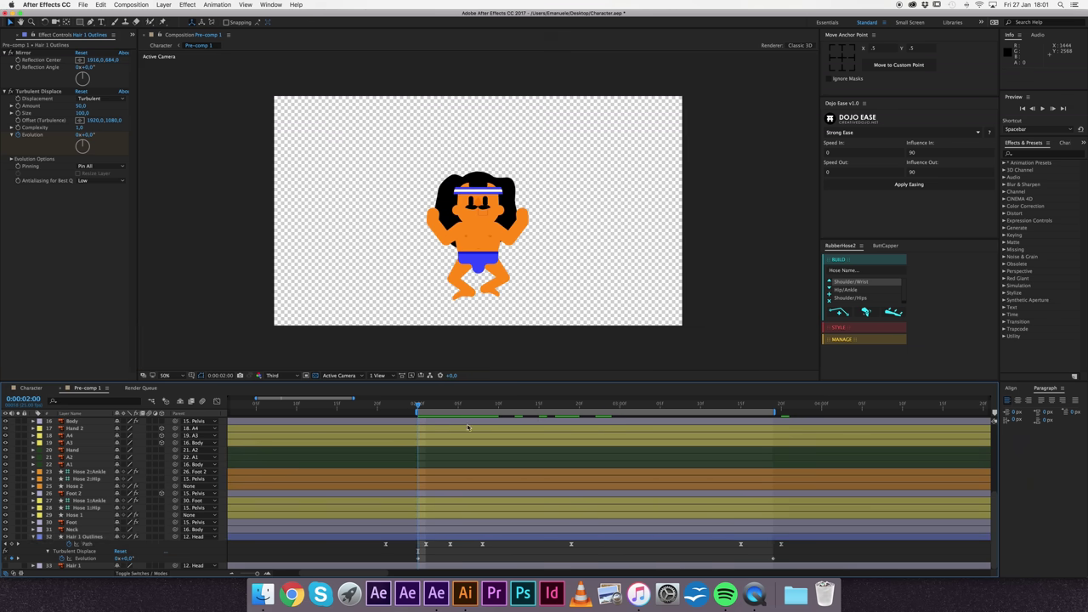
left_click_drag(429, 409, 416, 420)
Step: Inspect the Position keyframes and speed curves of the Foot and Foot 2 layers
left_click(79, 493)
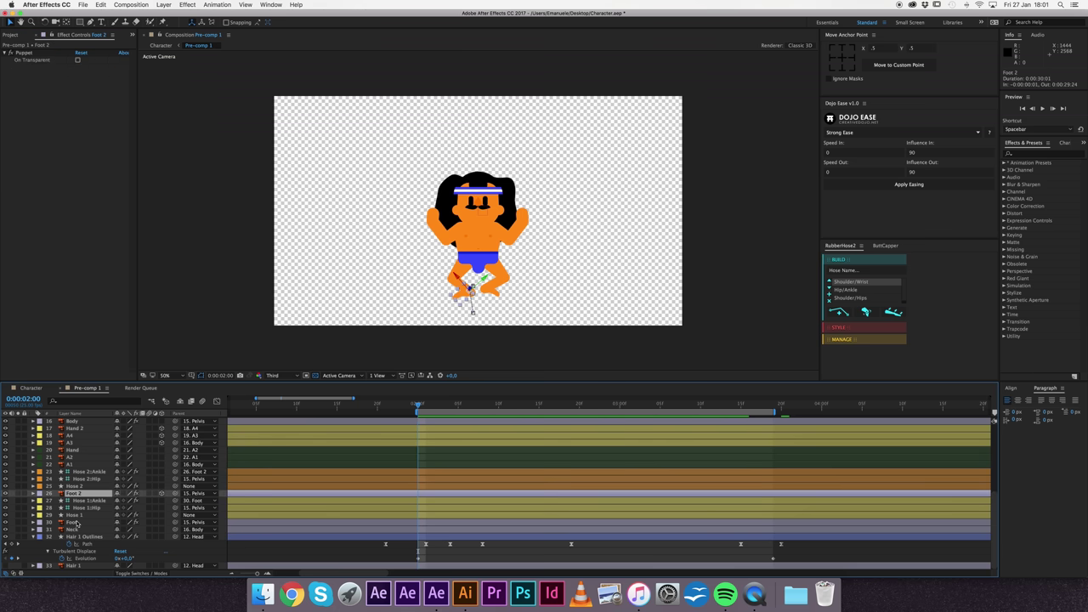
left_click(78, 522, "super")
key("p")
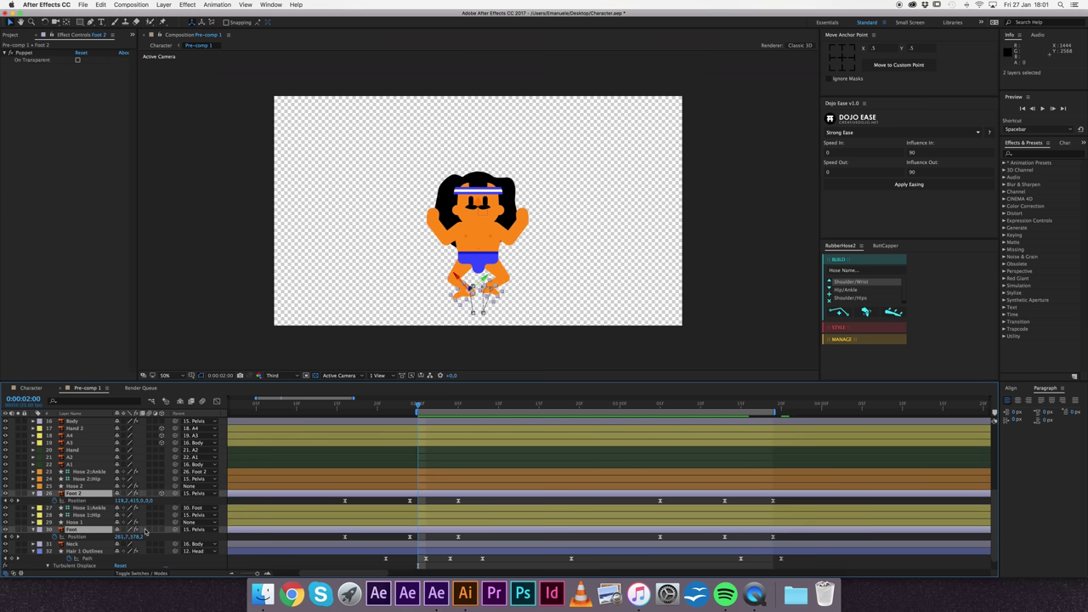
left_click_drag(417, 409, 410, 409)
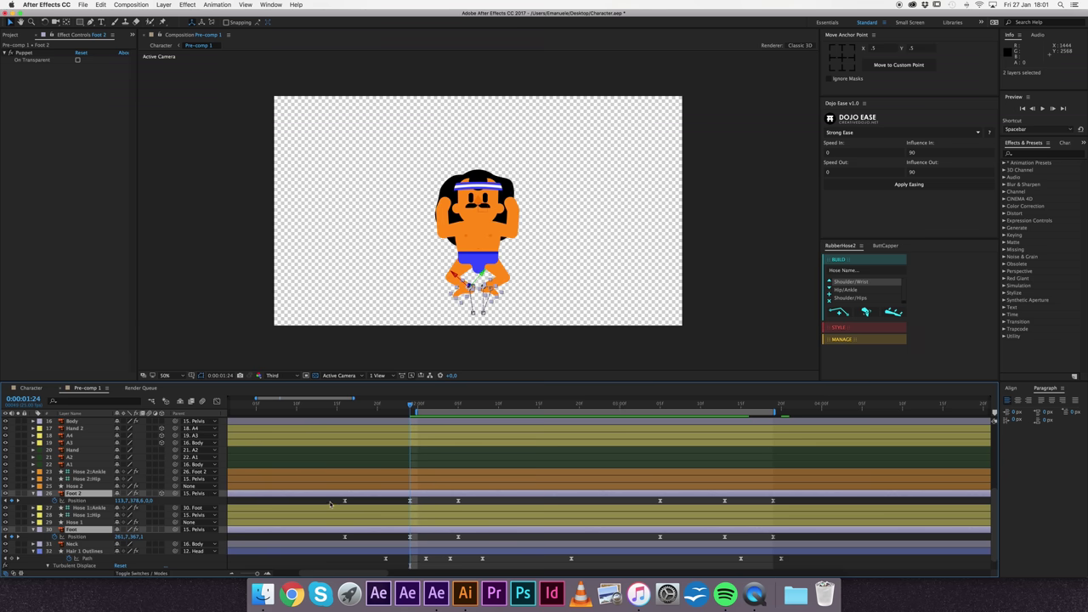
left_click_drag(331, 504, 476, 541)
left_click(216, 401)
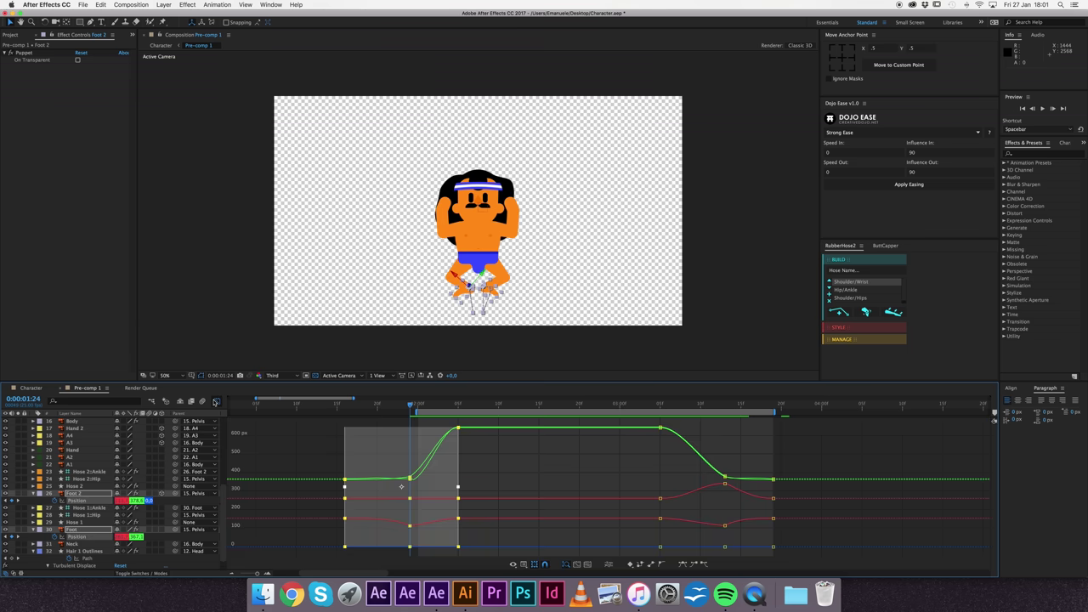
key("shift+F3")
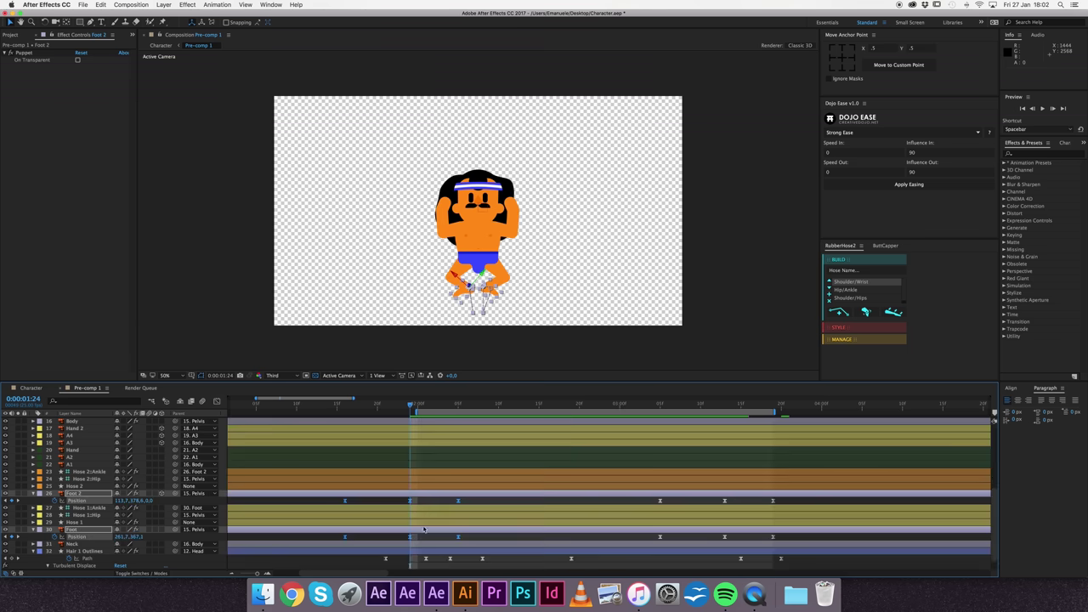
left_click_drag(333, 500, 502, 543)
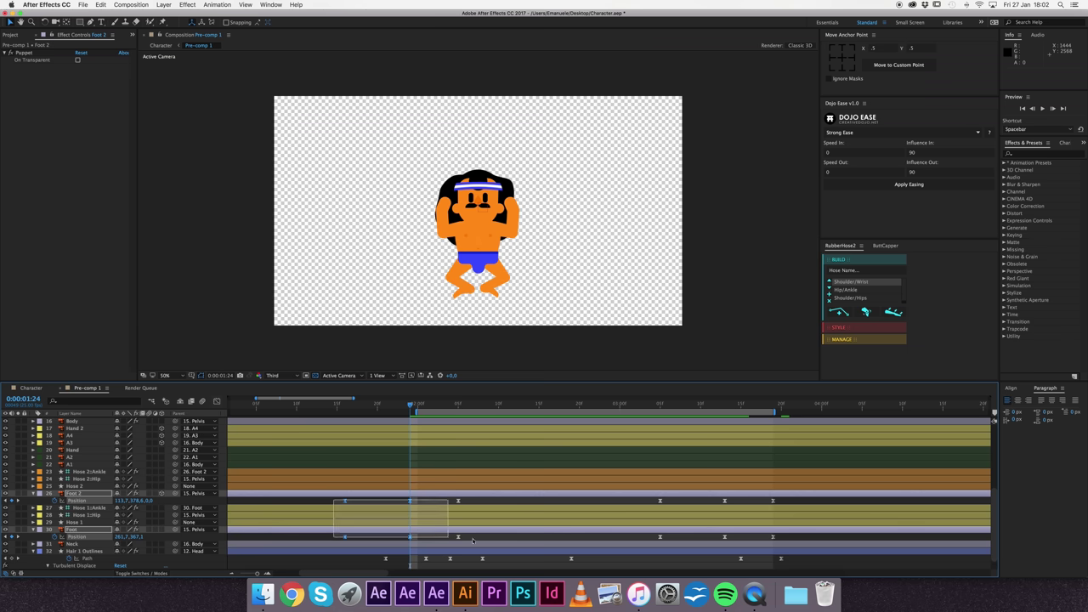
left_click(336, 536)
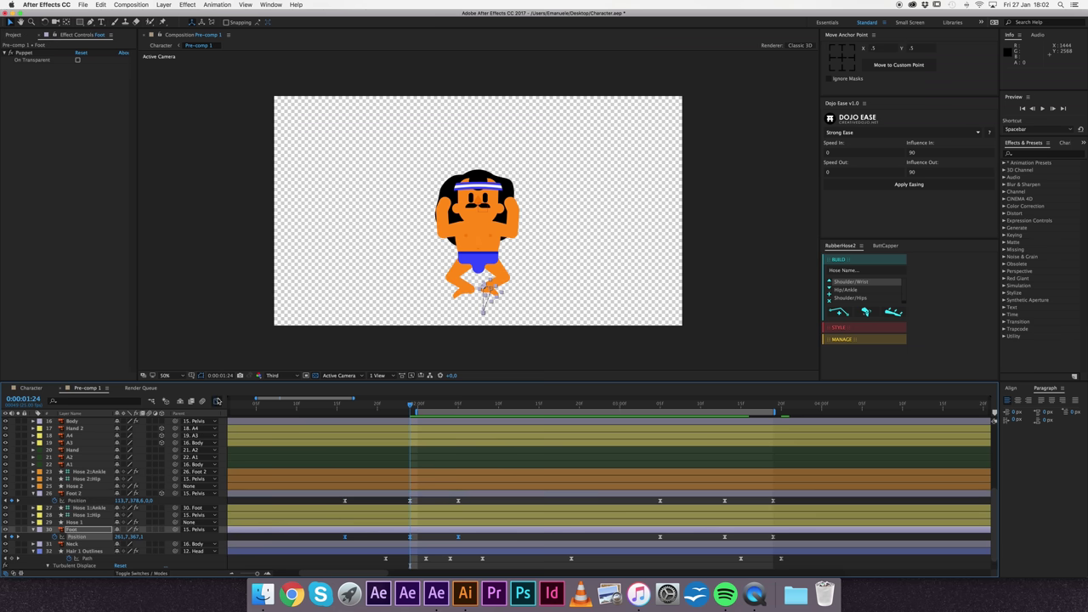
left_click(217, 400)
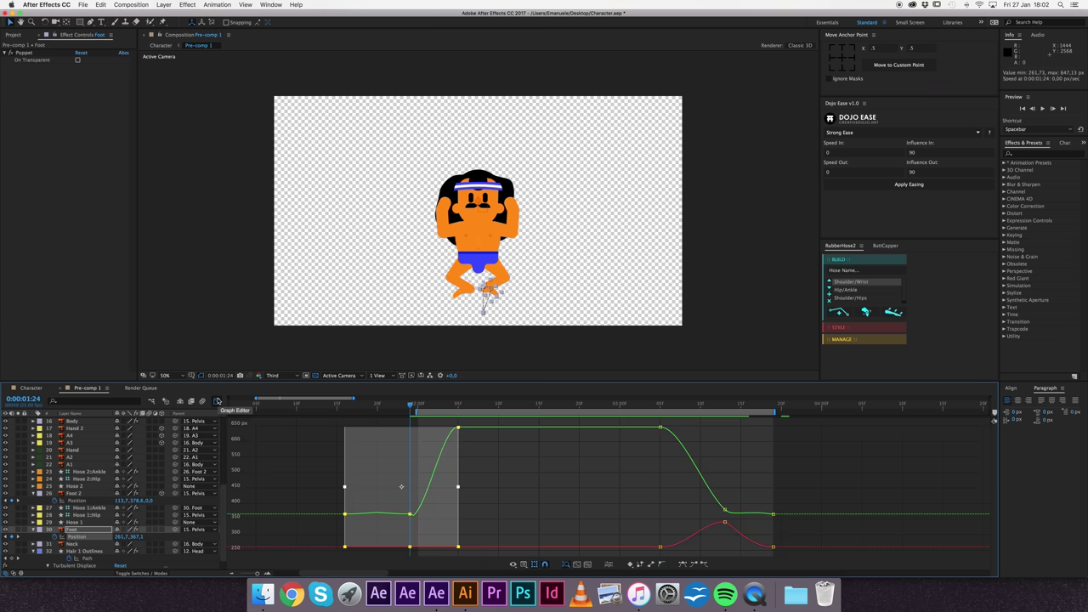
left_click(218, 401)
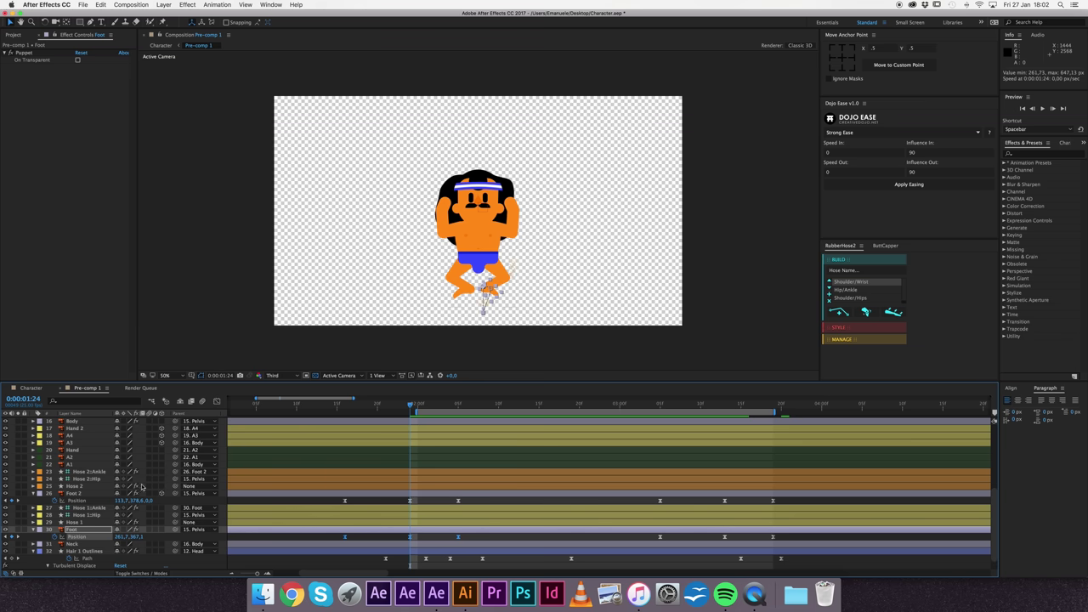
Step: Set the parent of Foot 2 and Foot to None and preview the animation
left_click(93, 495)
left_click(200, 494)
left_click(214, 300)
key("space")
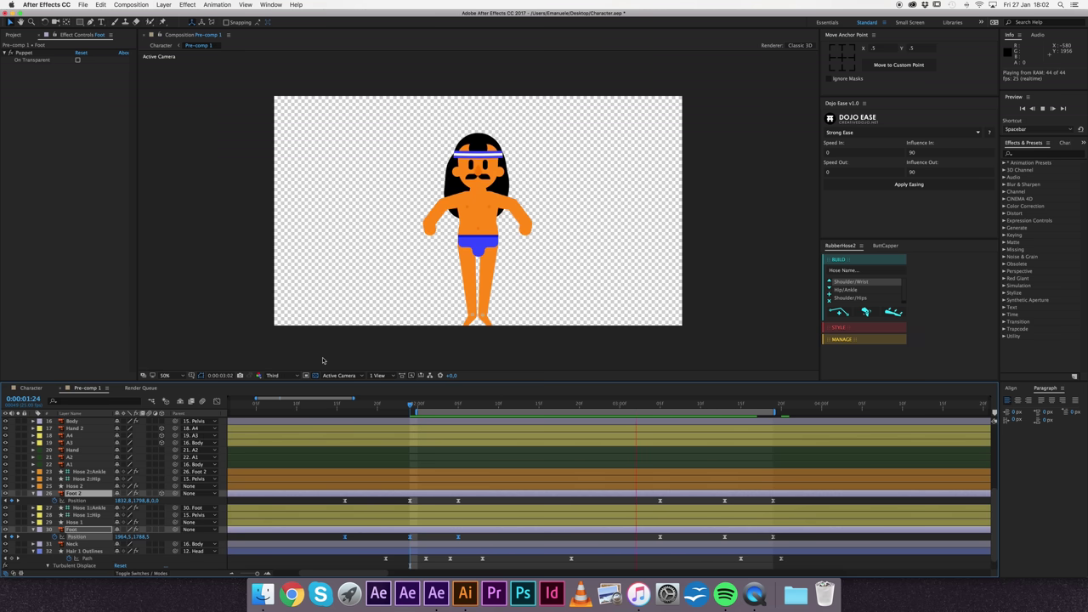
Step: Slightly increase Pre-comp 1's width and height in Composition Settings, then preview
key("space")
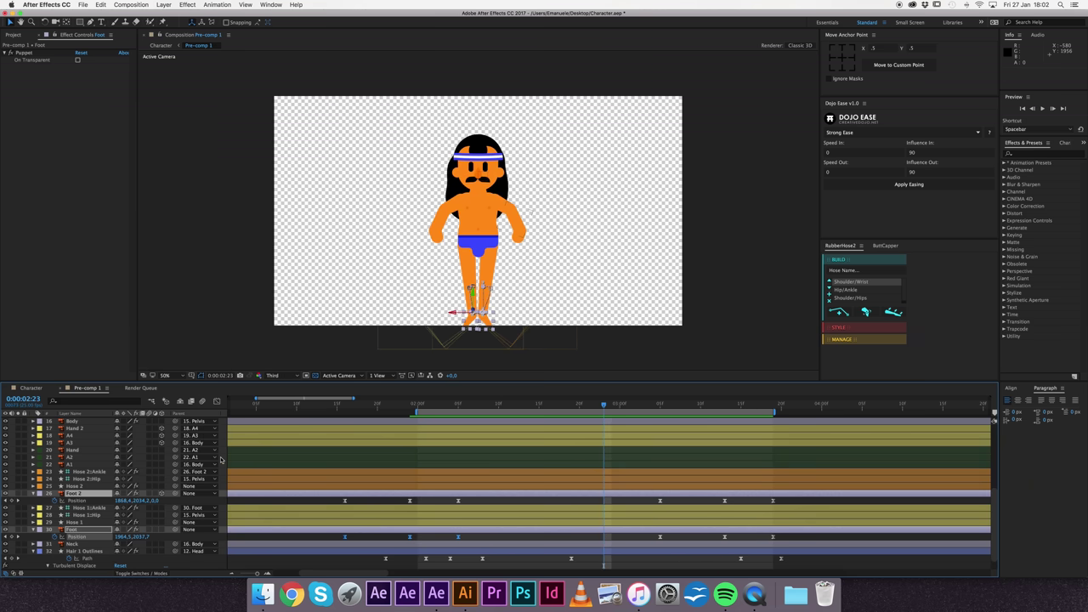
key("super+k")
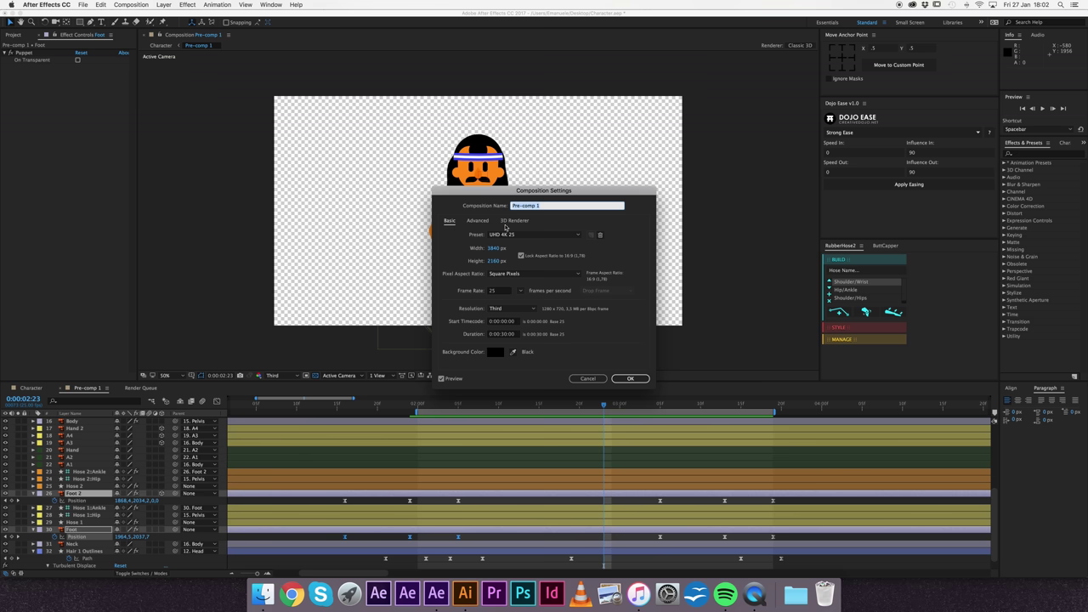
left_click(483, 221)
left_click(451, 221)
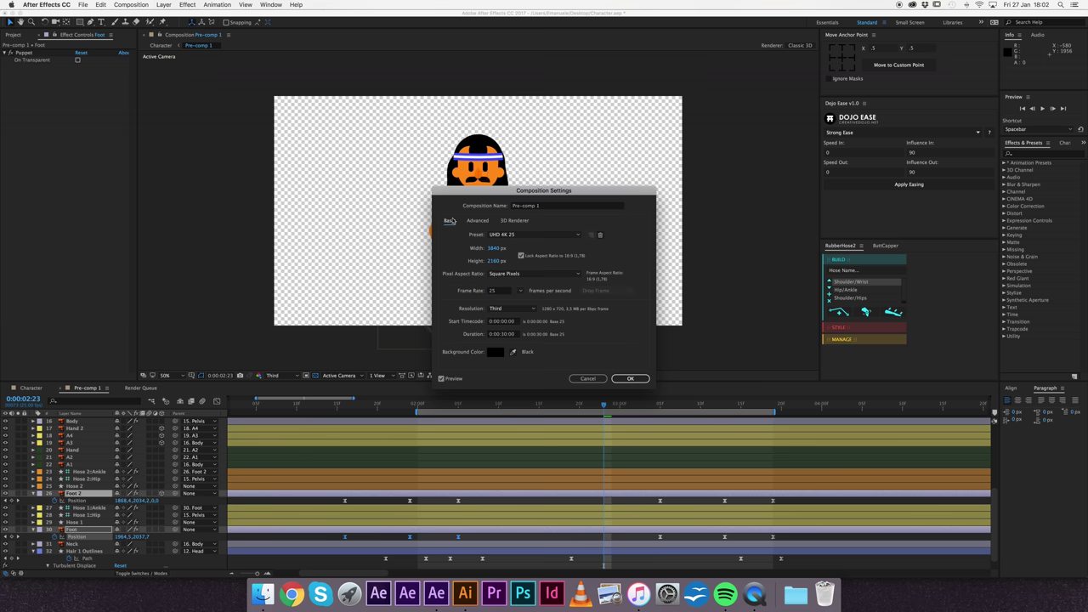
left_click_drag(515, 197, 712, 282)
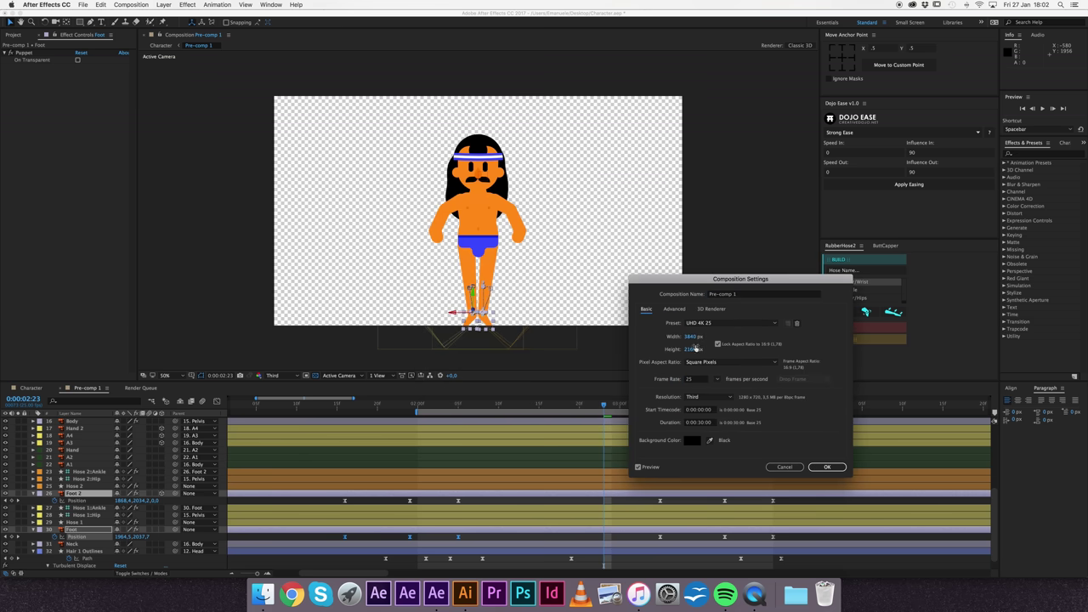
left_click_drag(689, 337, 697, 350)
left_click(827, 467)
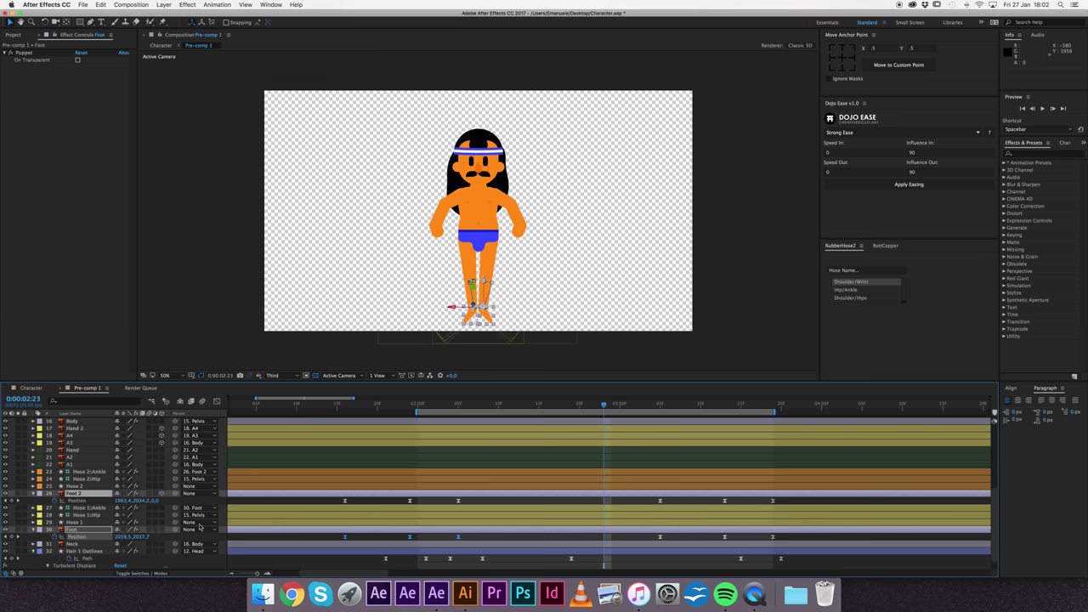
key("comma")
key("space")
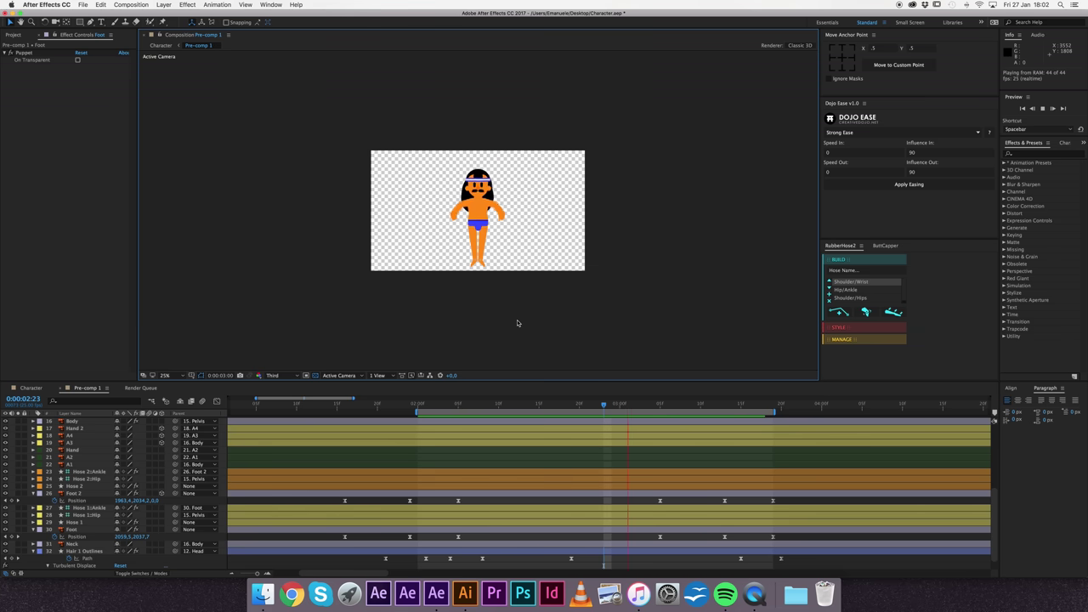
left_click(65, 493)
Step: Nudge the Pelvis Position keyframes down, reaching 2014.9, 1644.8 at 0:00:03:19
scroll(67, 489, "up", 3)
left_click(72, 455)
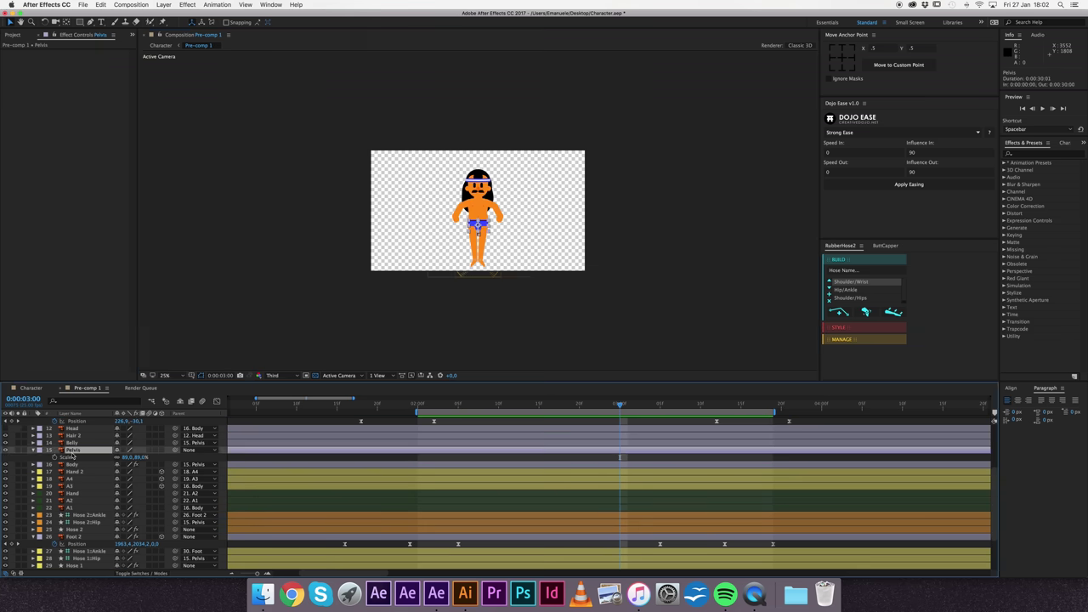
key("p")
left_click_drag(699, 405, 774, 404)
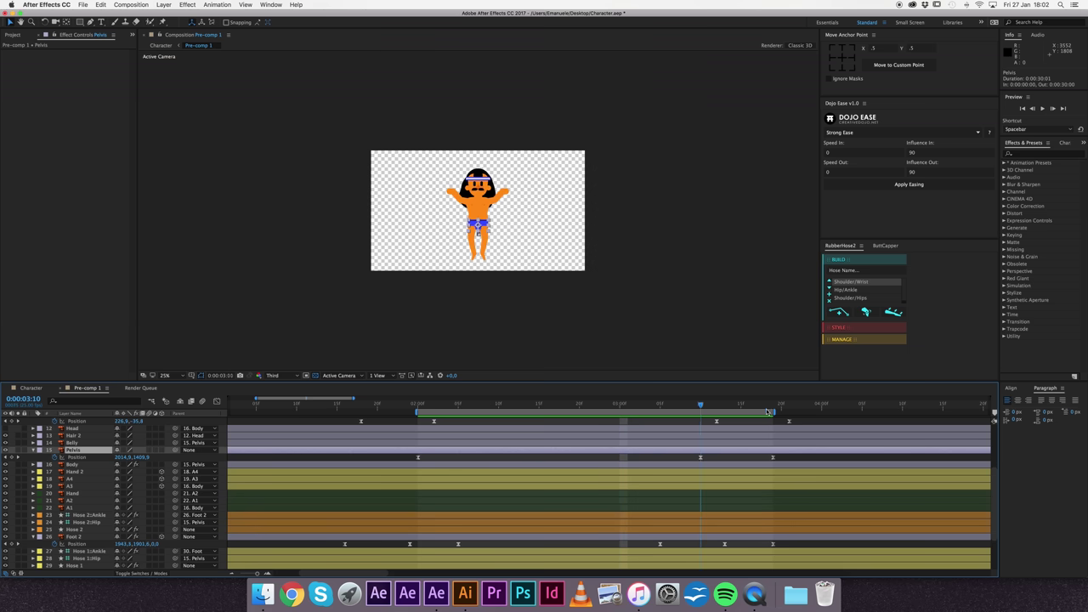
left_click(417, 459)
key("period")
key("shift+Down")
key("shift+Down")
key("shift+Down")
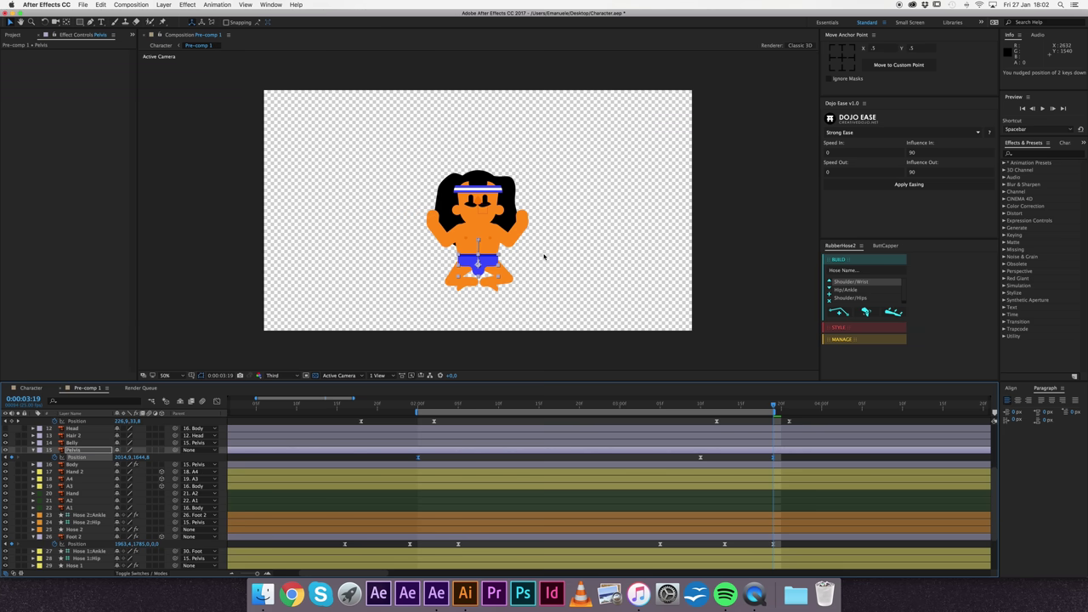
key("comma")
key("comma")
key("comma")
Step: Switch to the Character composition and preview the full pool scene
left_click(204, 457)
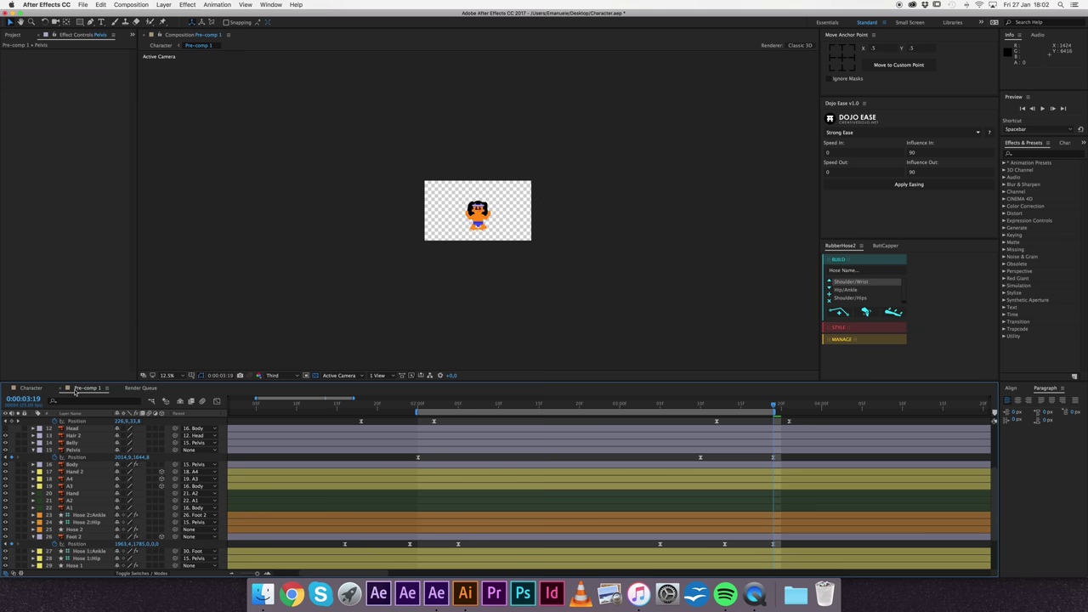
left_click(33, 387)
key("space")
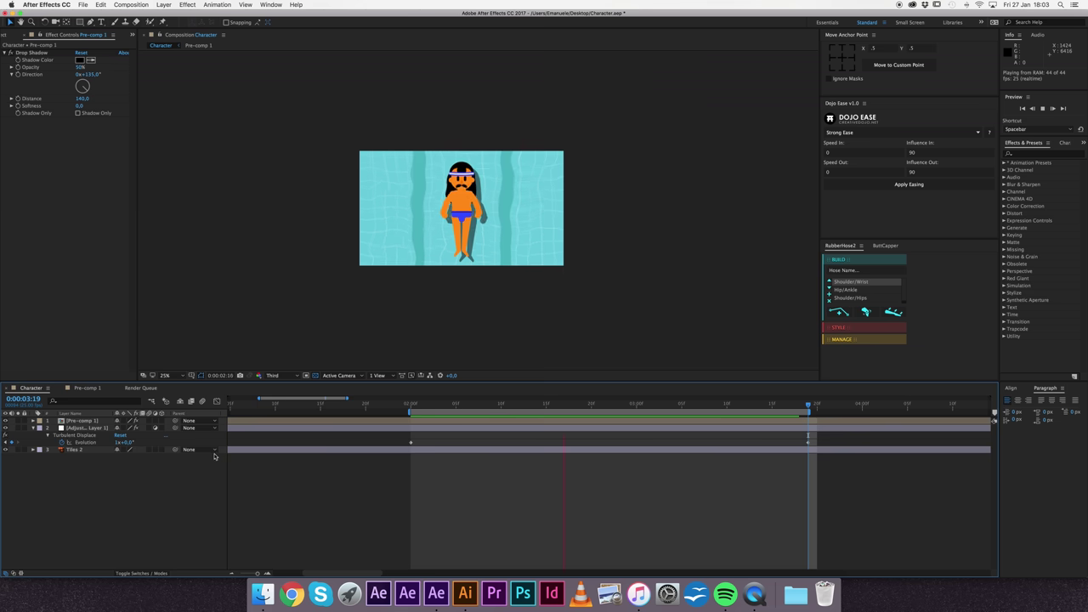
key("space")
Step: Scale Pre-comp 1 to 85% and preview the smaller swimmer
left_click(102, 421)
type("s")
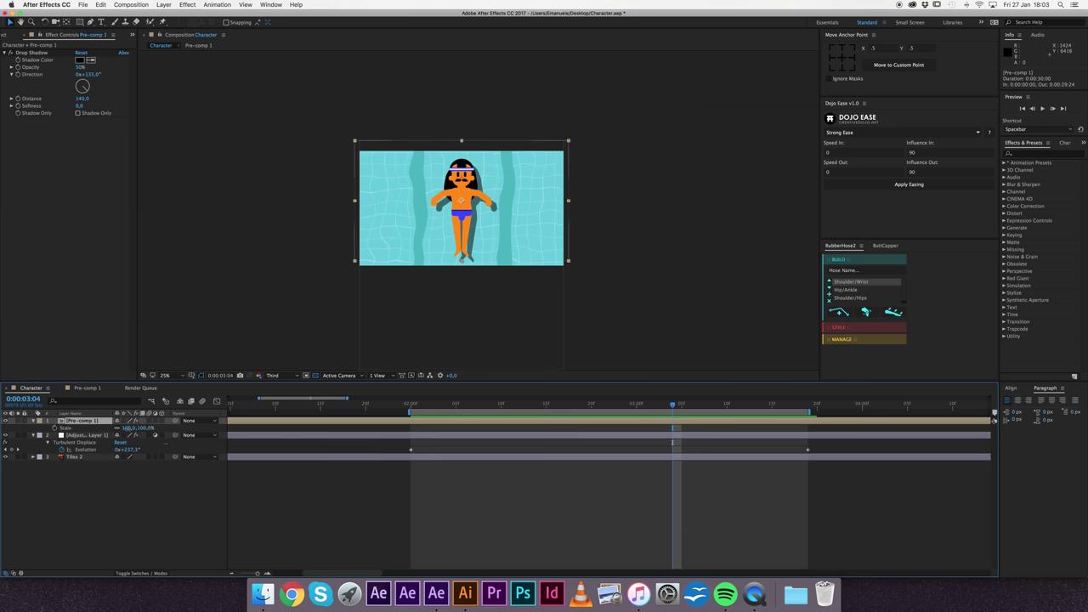
type("85")
key("Return")
left_click(178, 526)
key("space")
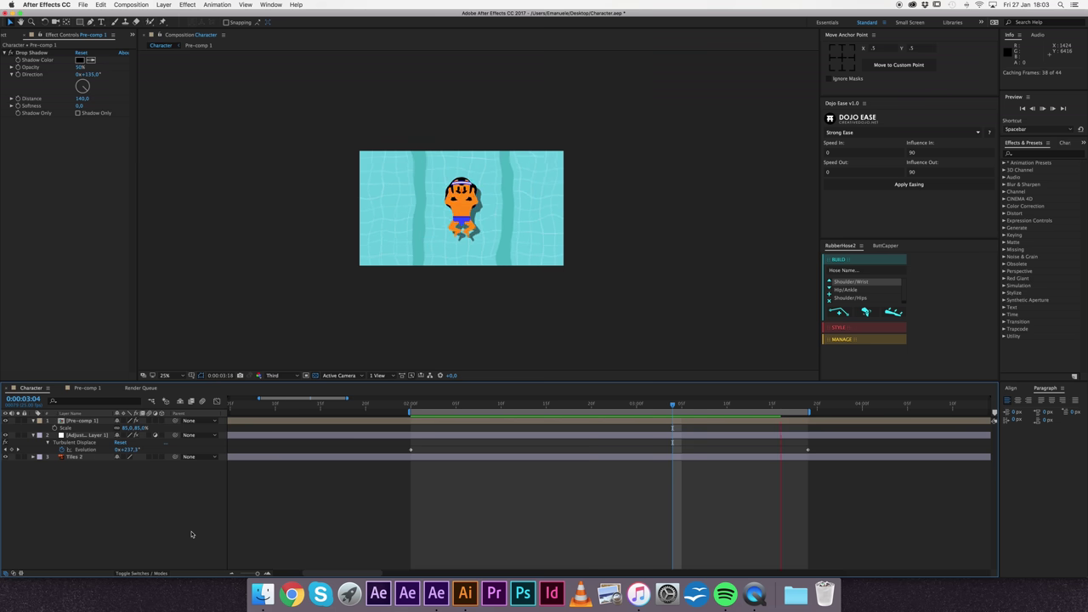
Step: Open Pre-comp 1, then select the pelvis and trunks shape in Illustrator
double_click(443, 420)
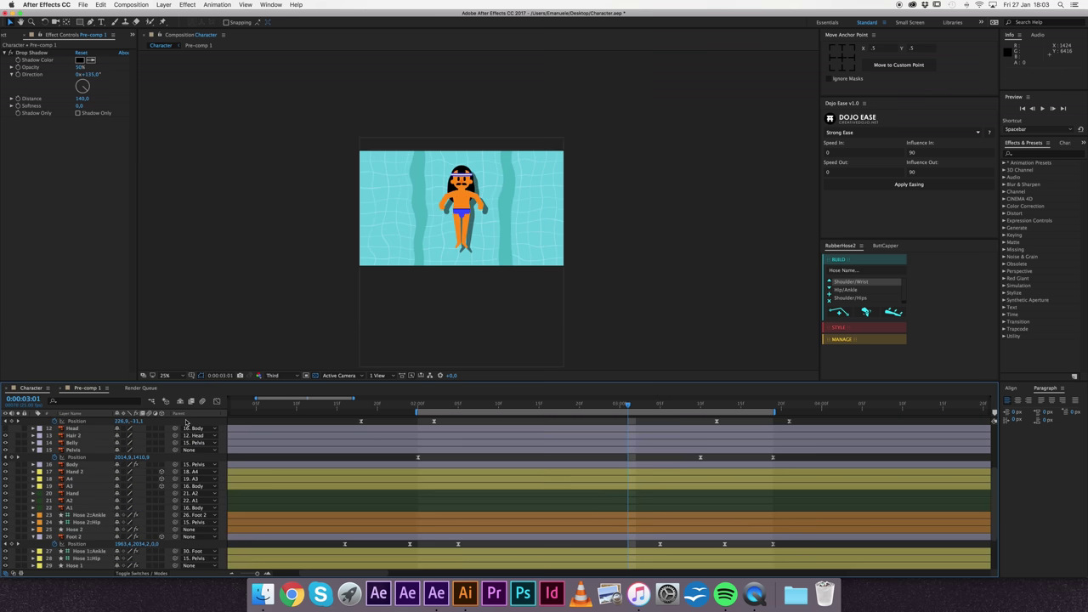
left_click(465, 594)
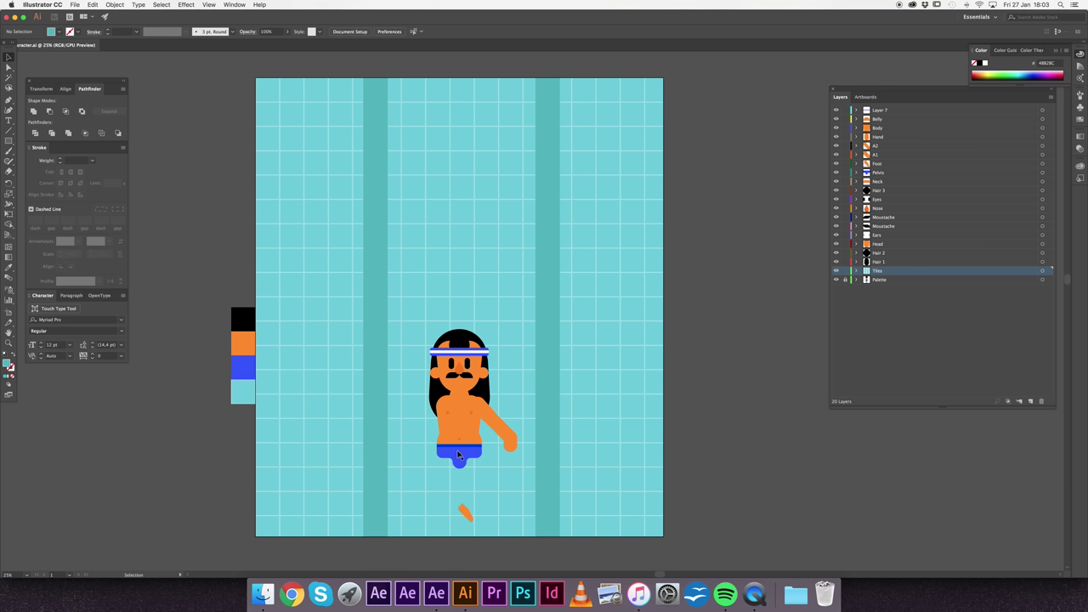
left_click(457, 455)
Step: Zoom in and square off the trunks' bottom corners to a 0 px radius, then return to After Effects
key("z")
left_click(454, 449)
left_click(558, 285)
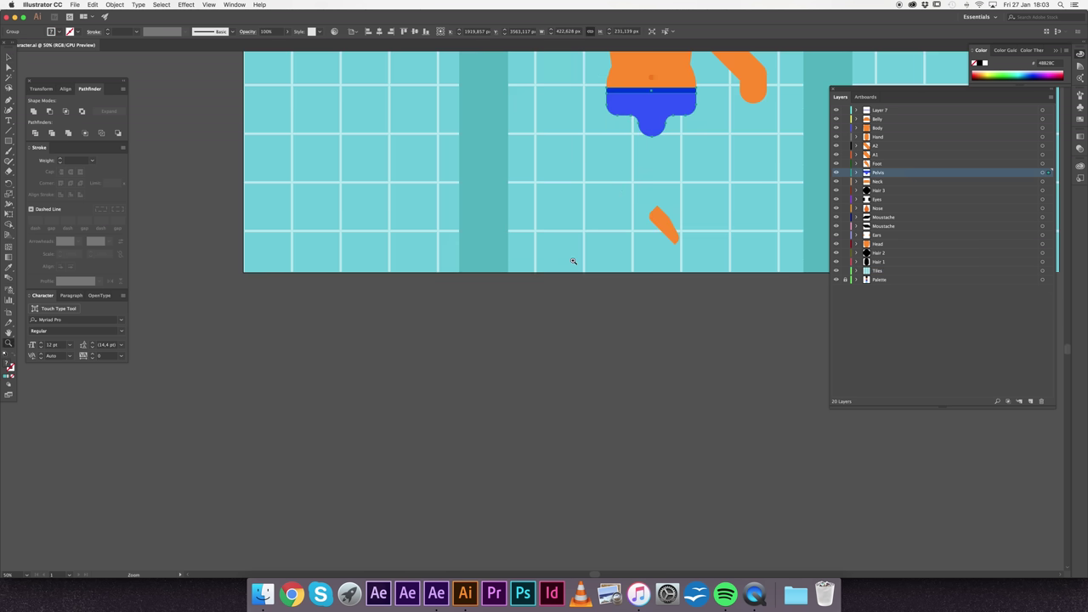
left_click(513, 253)
key("a")
left_click(401, 355)
left_click(538, 357, "shift")
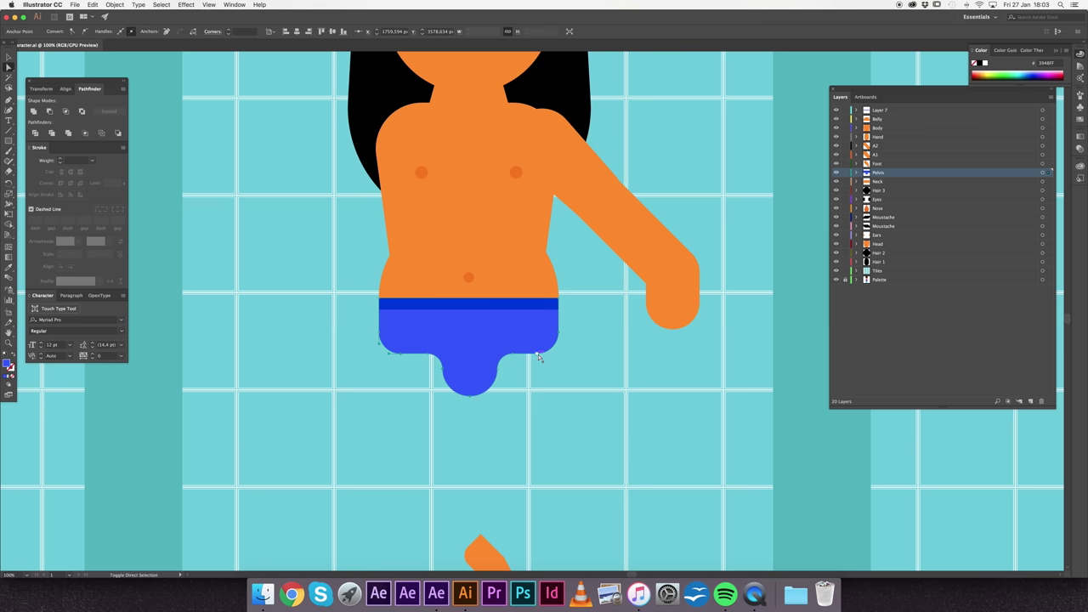
left_click(545, 338)
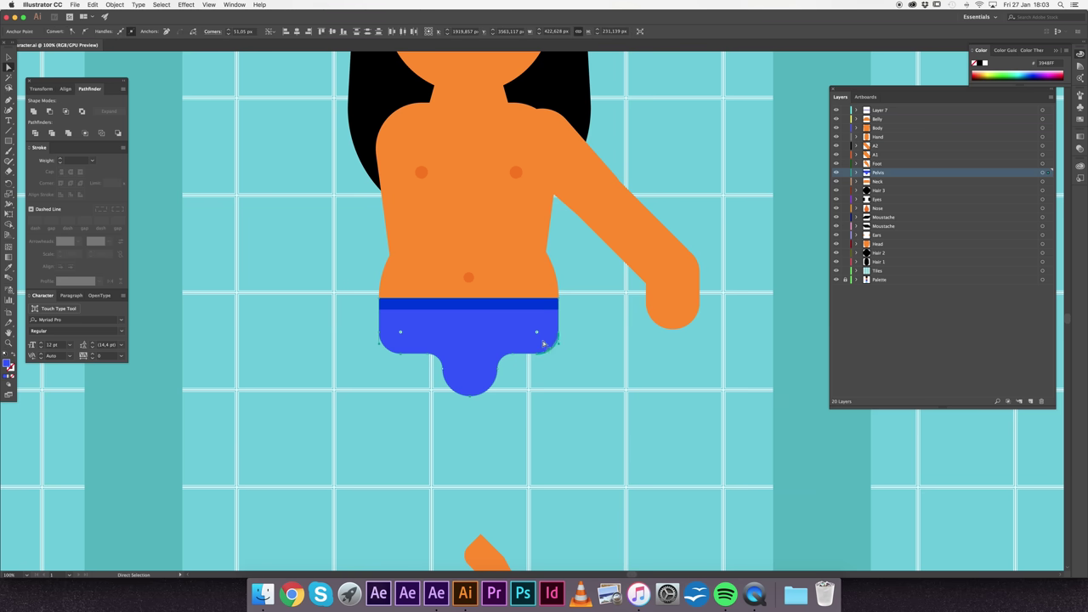
left_click_drag(545, 344, 600, 388)
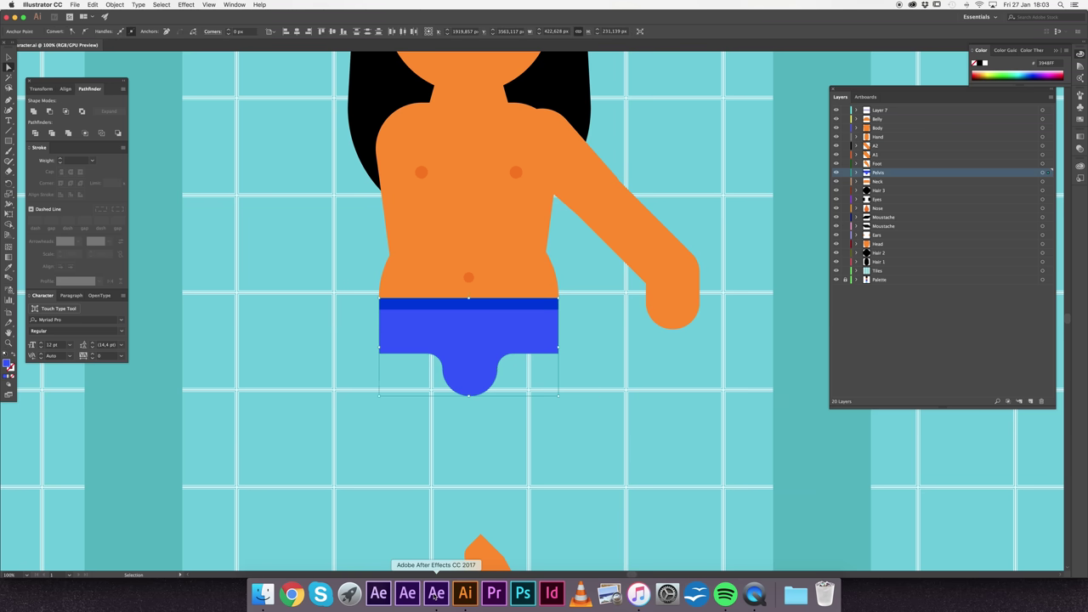
left_click(436, 593)
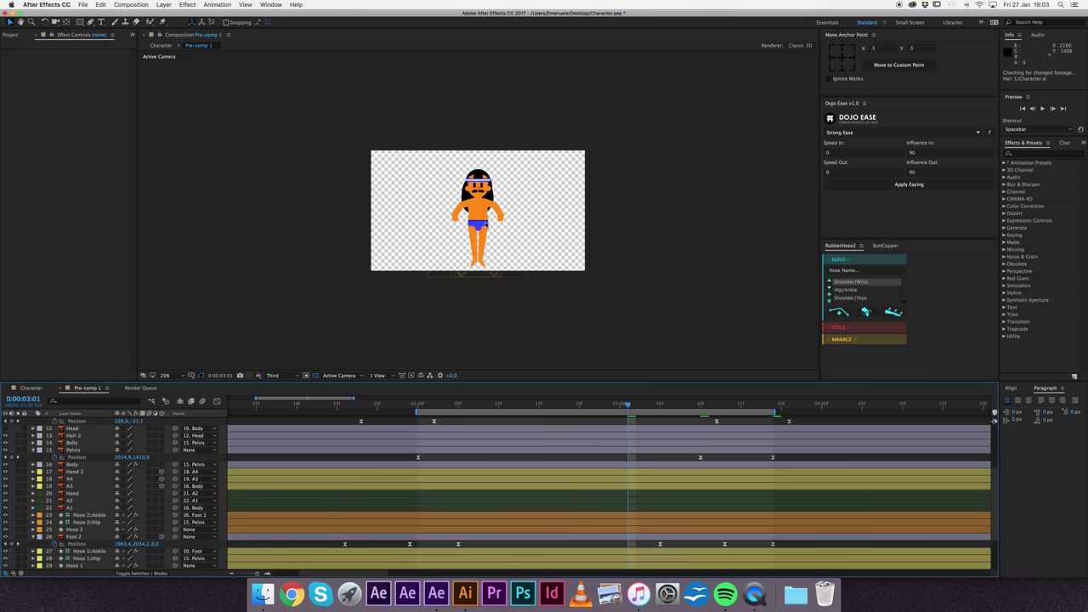
Step: Convert the Pelvis artwork into an editable Pelvis Outlines shape layer
key("period")
key("period")
key("period")
key("period")
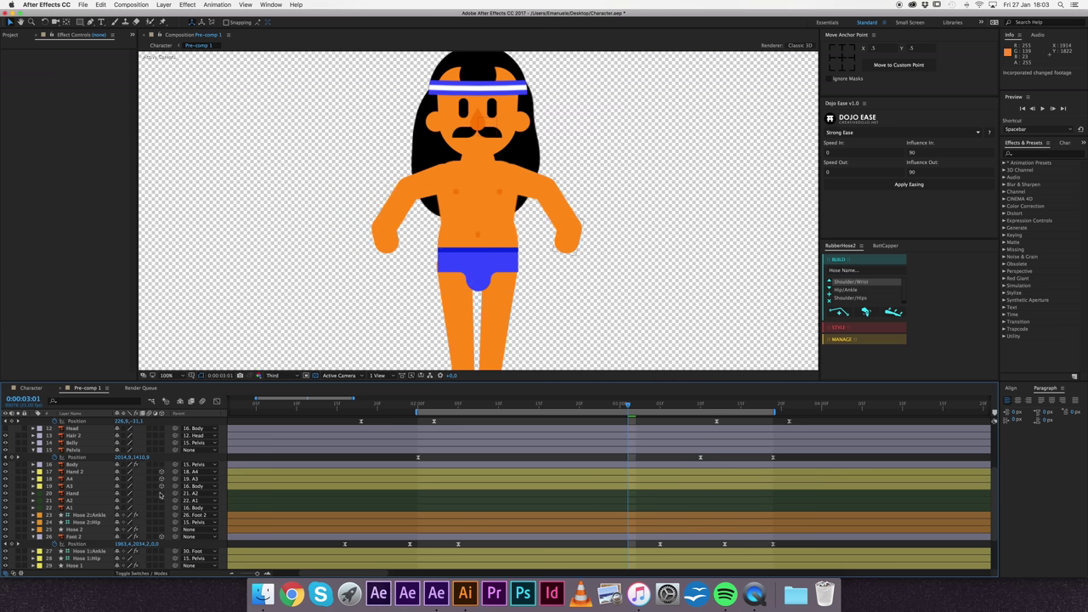
left_click(81, 522)
left_click(81, 522)
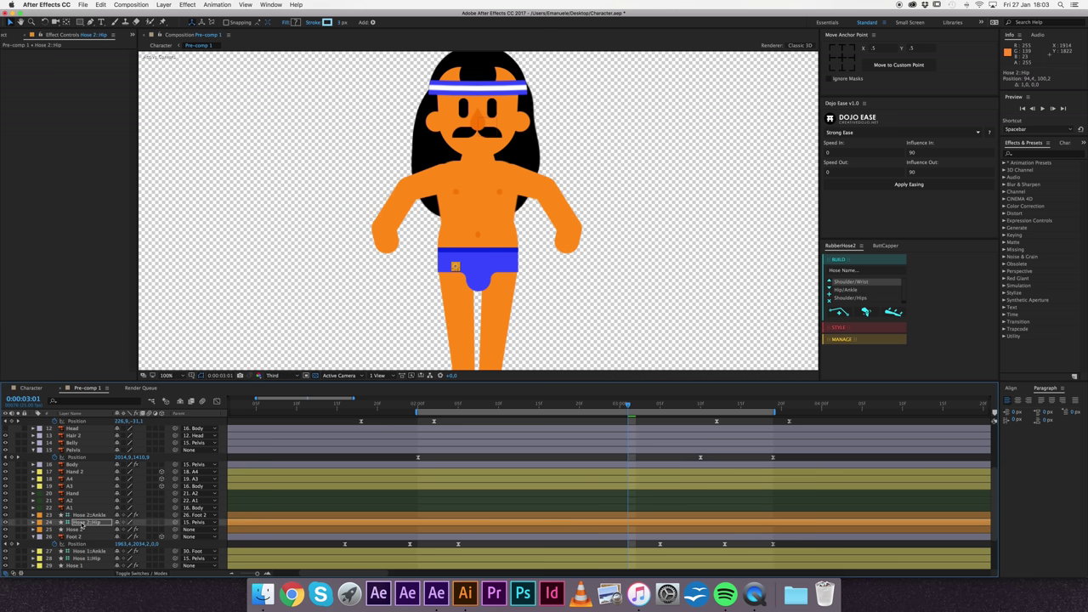
left_click(91, 450)
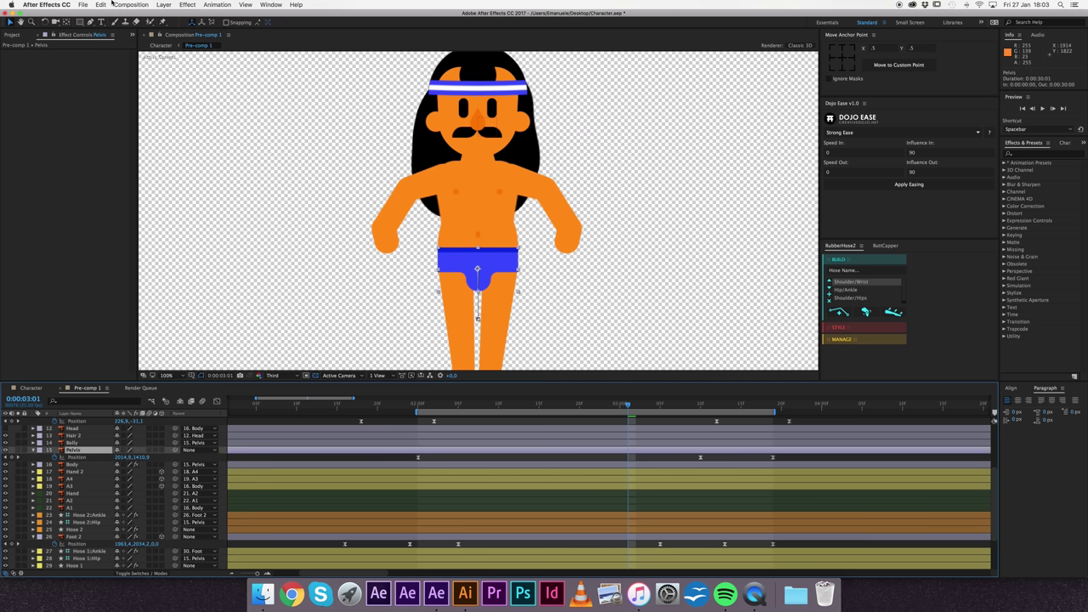
left_click(114, 4)
mouse_move(164, 5)
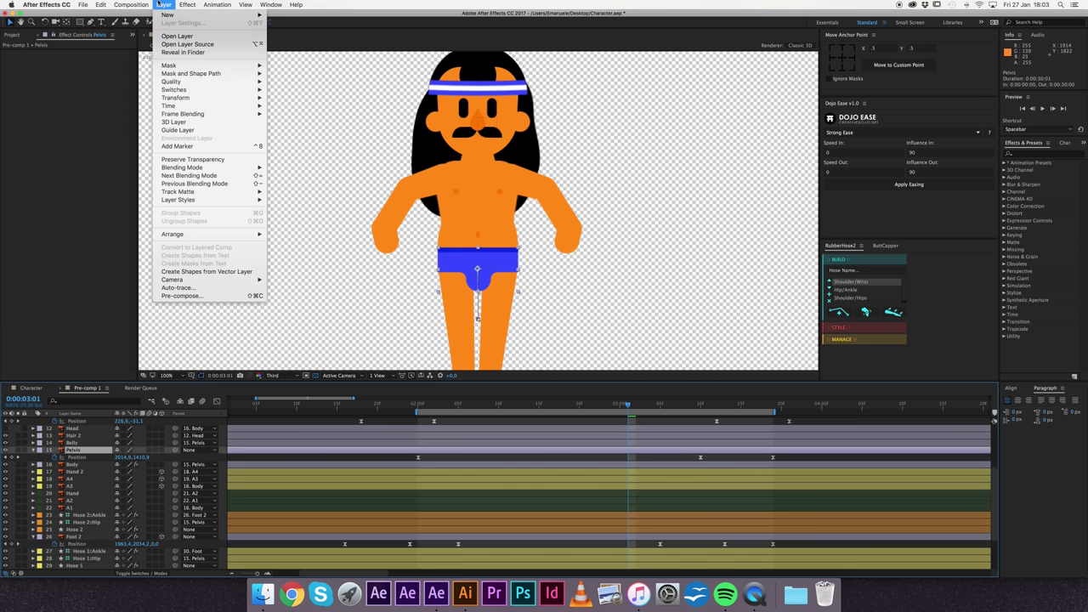
left_click(215, 272)
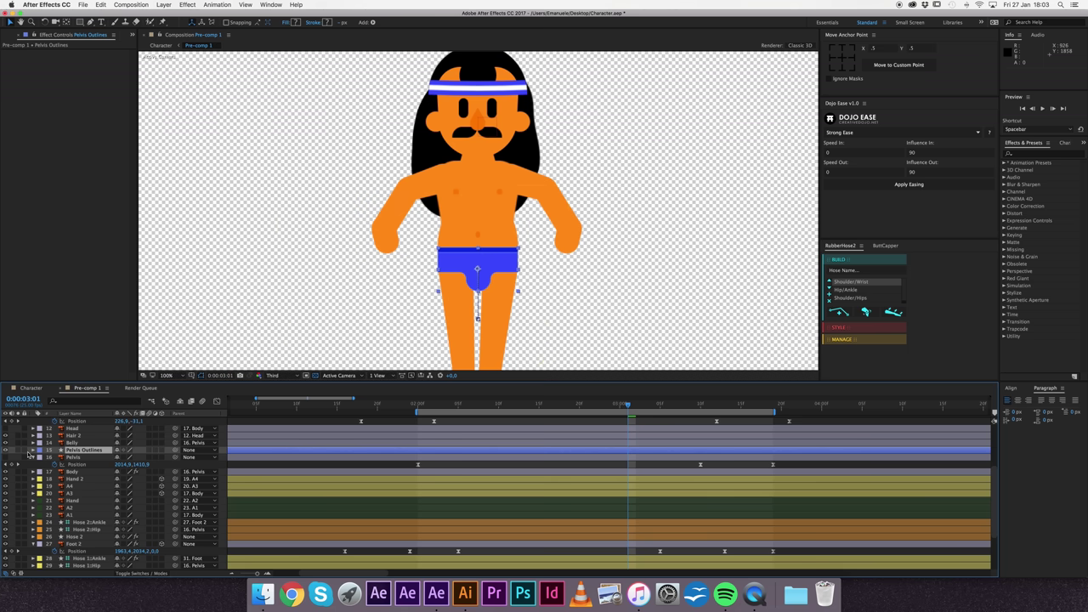
Step: Twirl open Pelvis Outlines > Contents > Group 2 > Path 1 and select a path keyframe
left_click(33, 450)
left_click(40, 458)
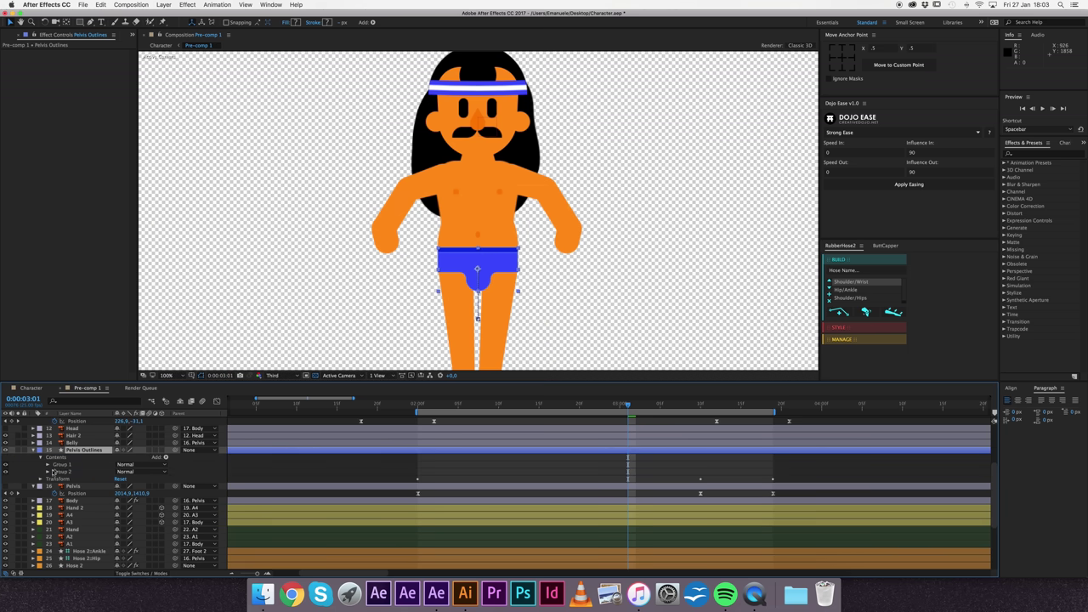
left_click(53, 465)
left_click(47, 472)
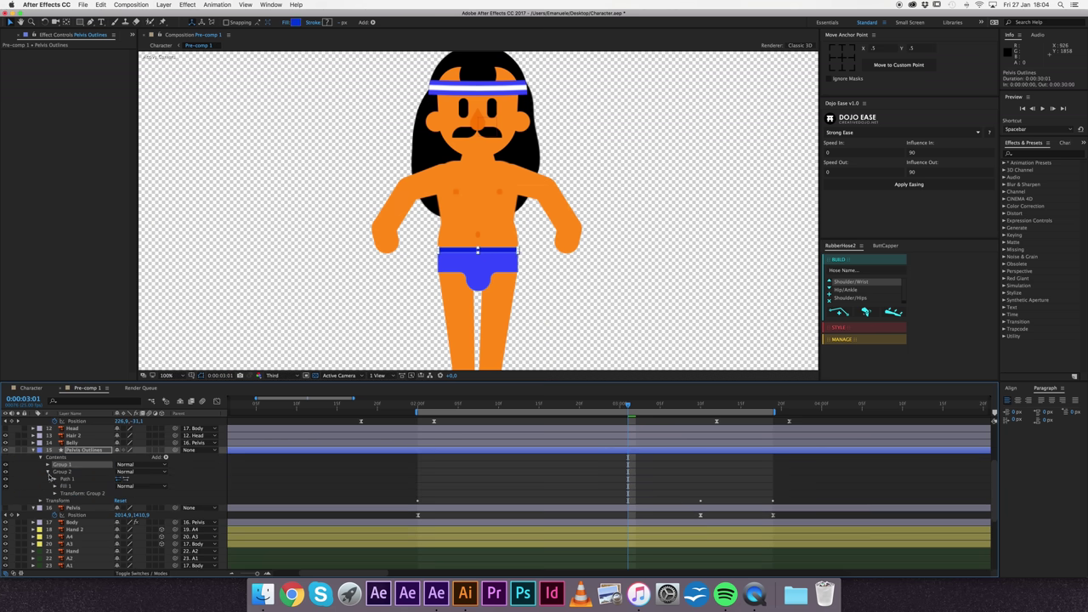
left_click(55, 478)
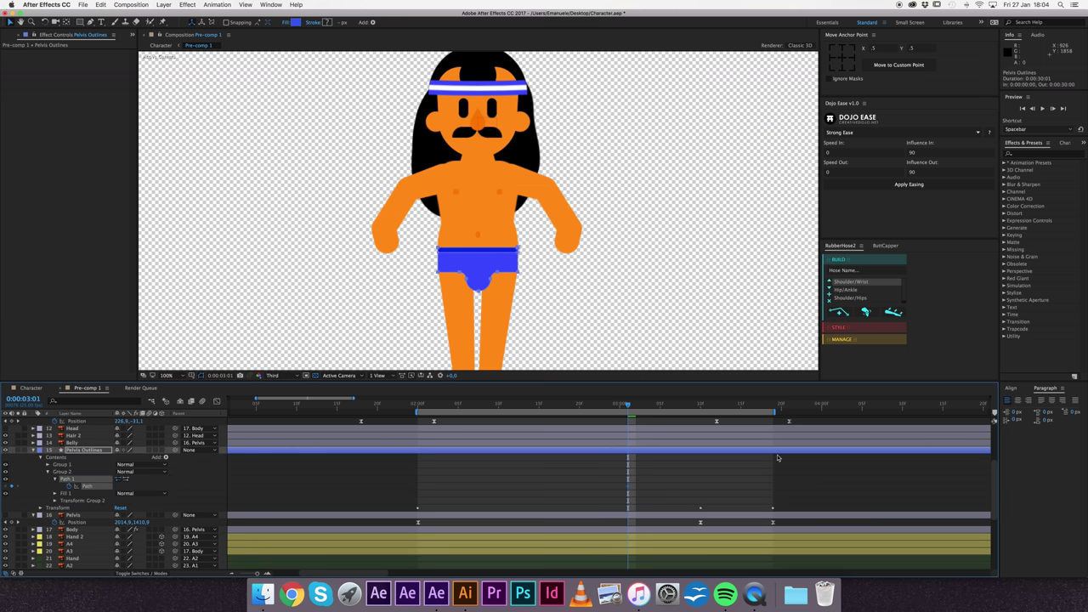
left_click(699, 491)
Step: Raise the briefs' corners in the crouch pose near 3:19 and paste that shape at 0:00:02:00
left_click_drag(700, 404, 774, 415)
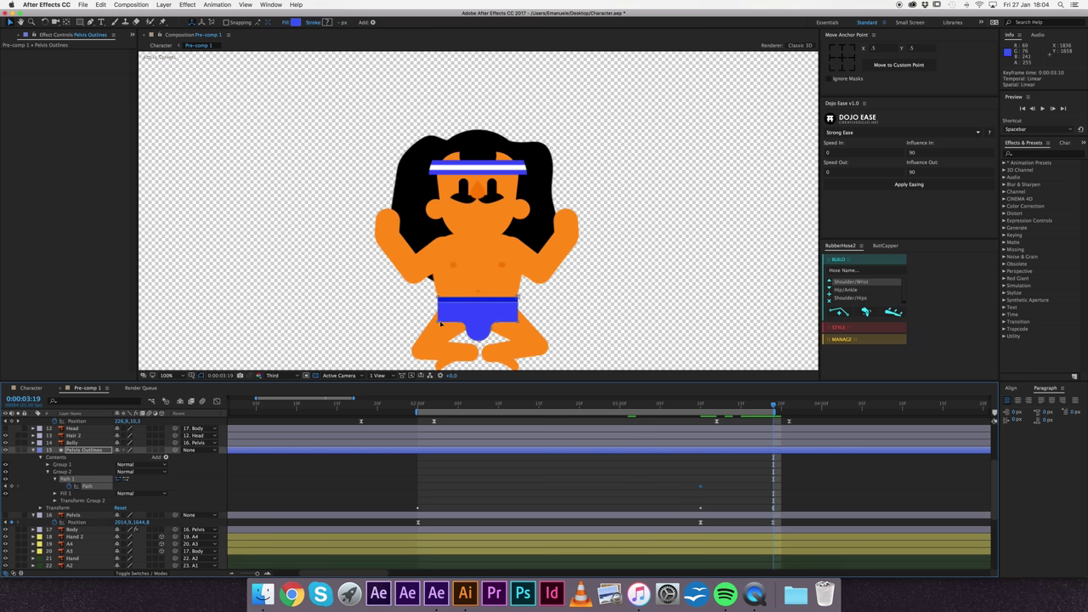
left_click_drag(441, 324, 440, 313)
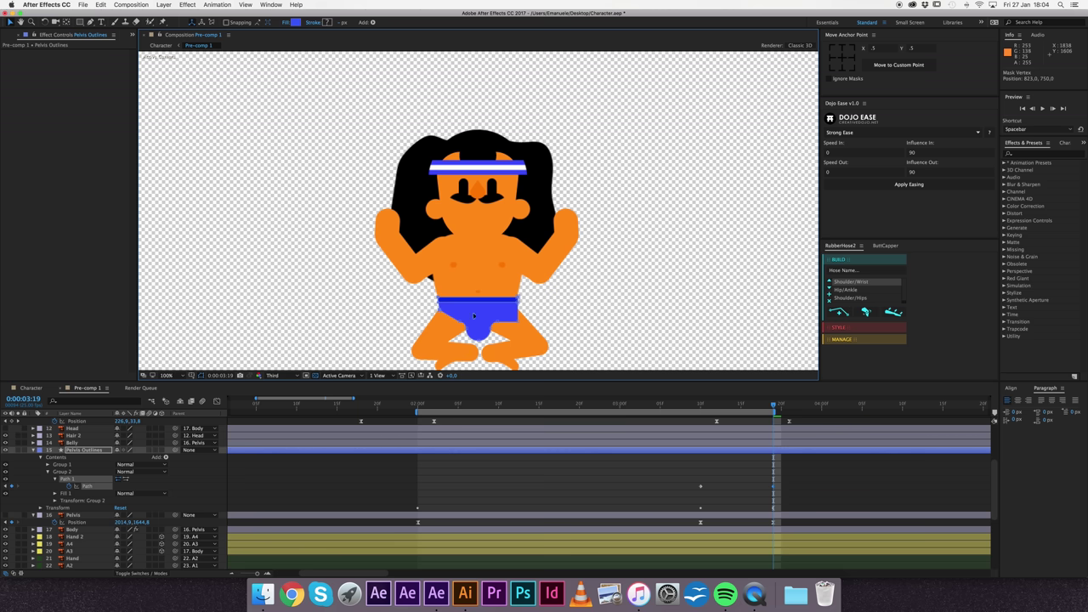
left_click_drag(518, 323, 521, 312)
left_click(772, 486)
key("cmd+c")
left_click(418, 406)
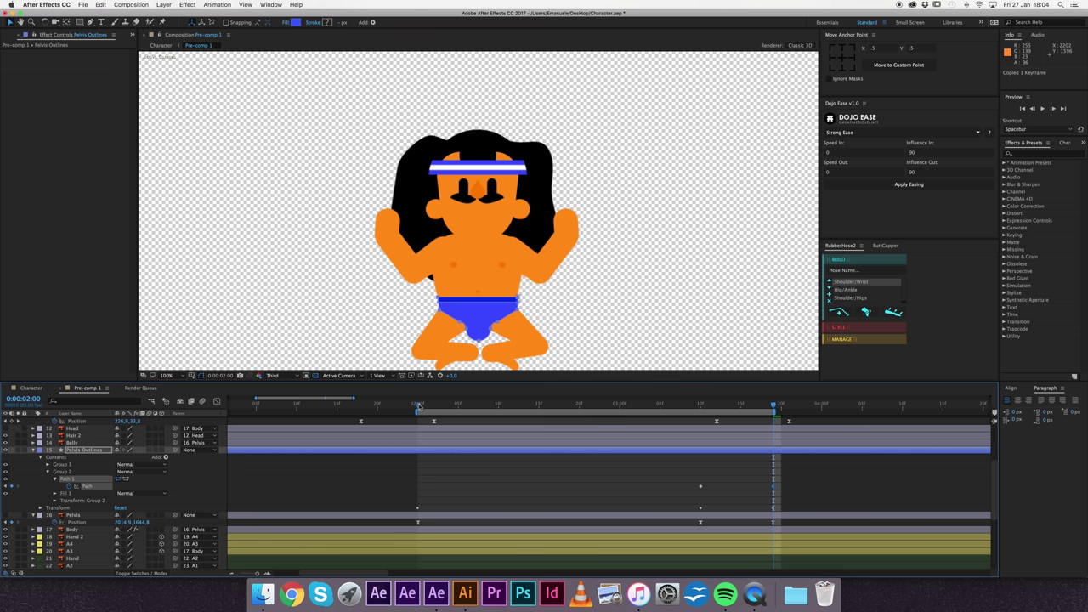
key("cmd+v")
Step: Apply Easy Ease to the briefs' path keyframes and lengthen the incoming influence in the speed graph
left_click_drag(398, 478, 821, 497)
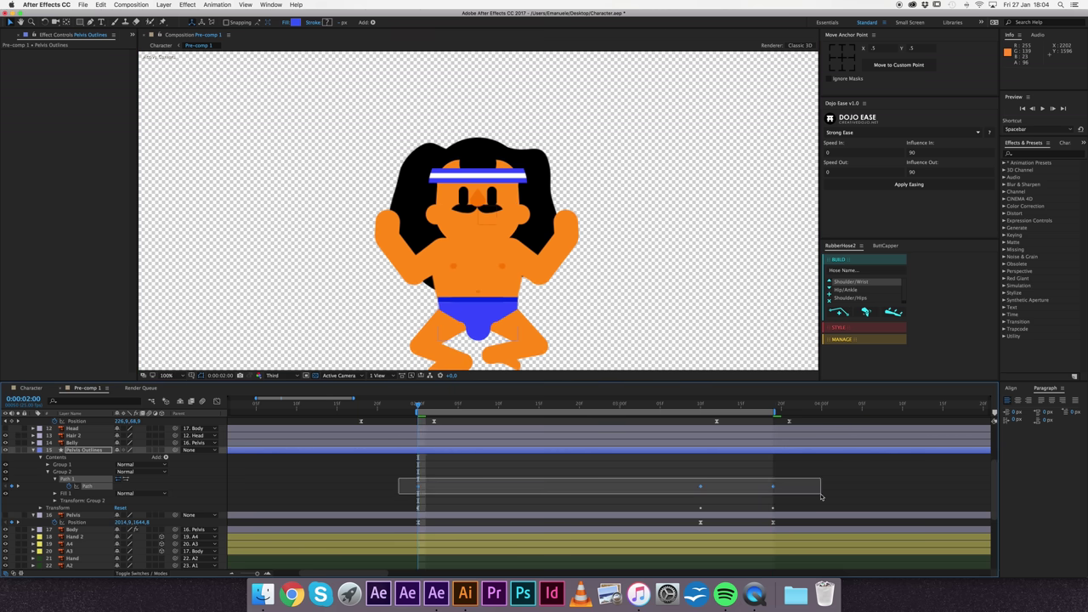
key("F9")
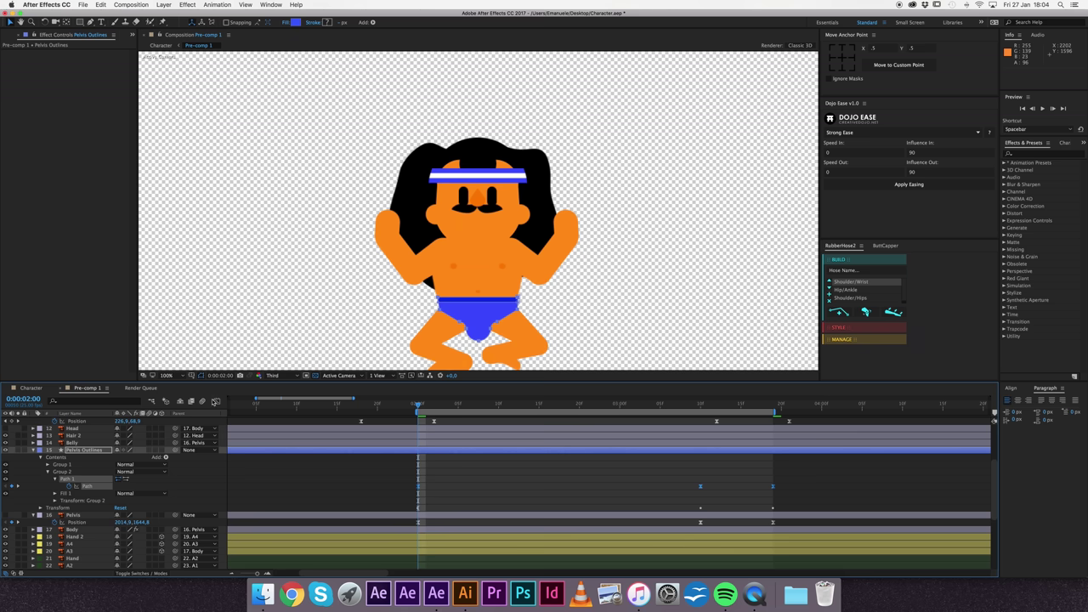
left_click(216, 402)
mouse_move(391, 523)
left_mouse_down()
mouse_move(465, 548)
mouse_move(430, 547)
left_mouse_up()
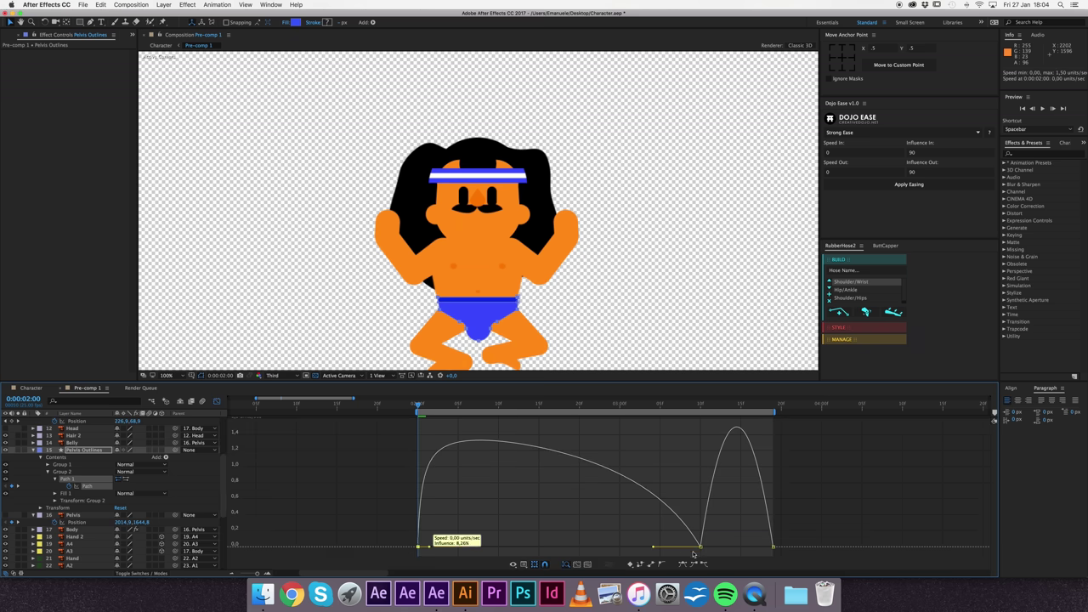
left_click_drag(654, 549, 559, 546)
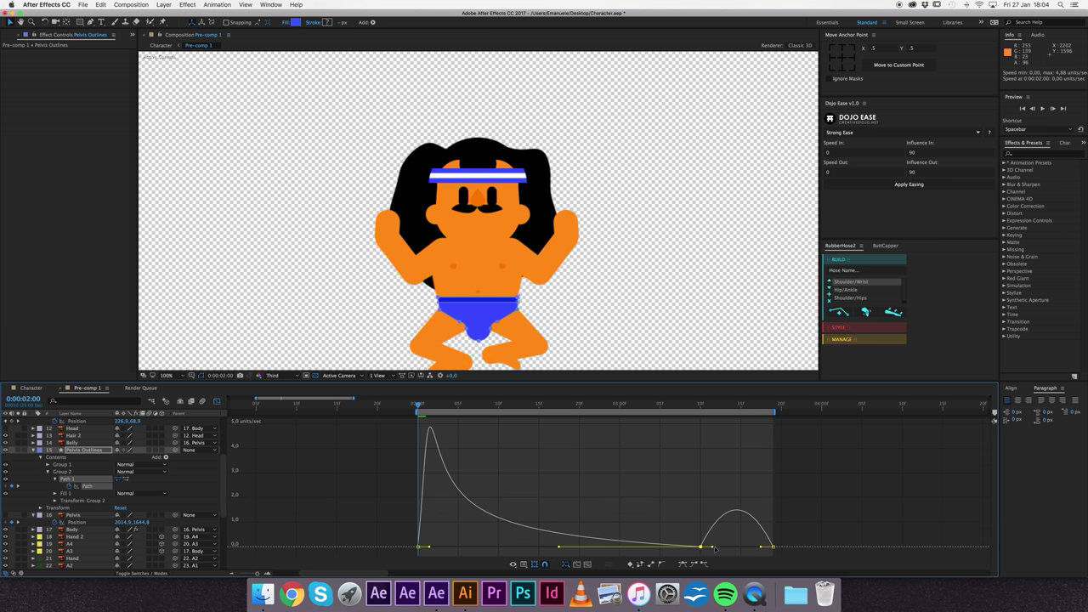
left_click(216, 402)
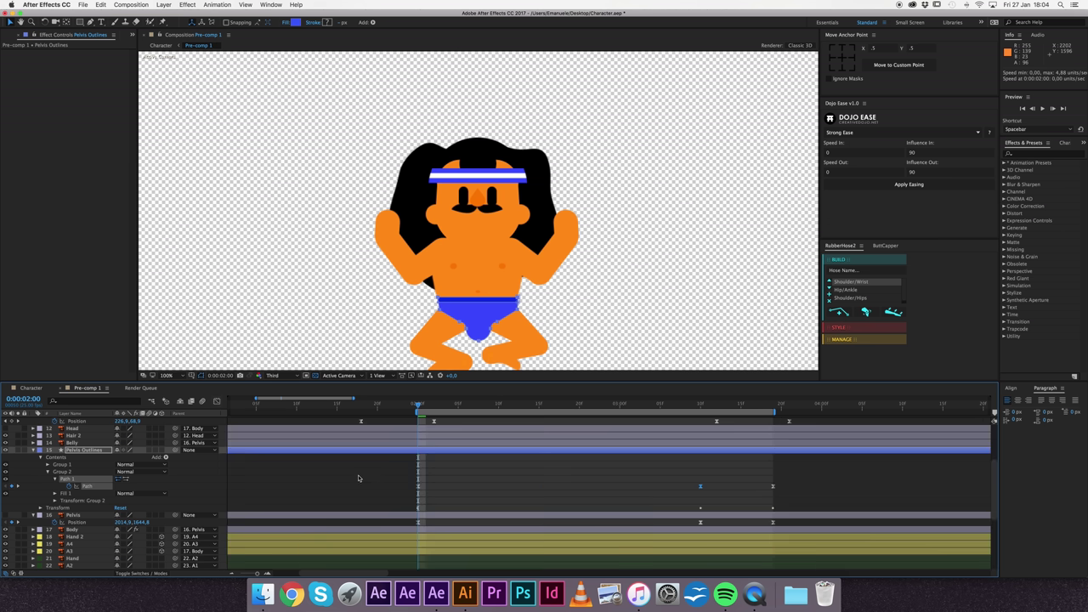
scroll(456, 292, "down", 4)
key("space")
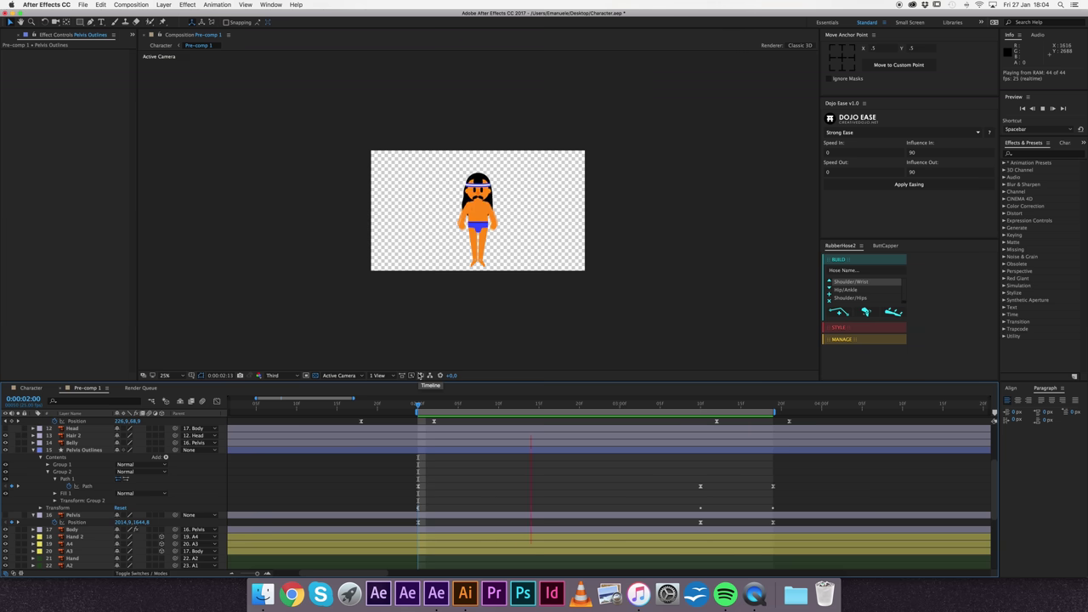
key("space")
scroll(93, 480, "up", 3)
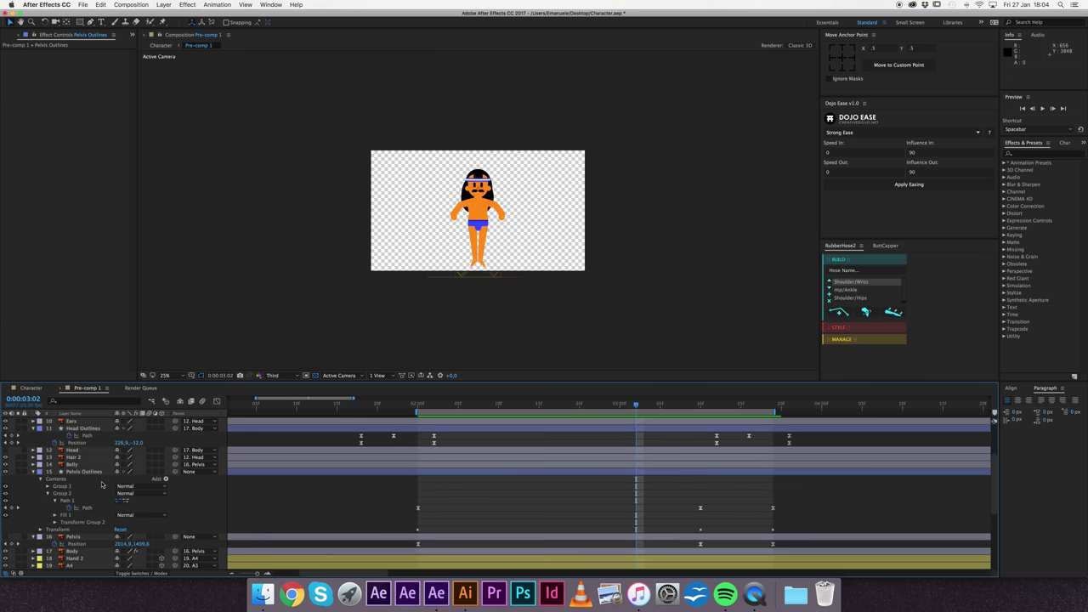
Step: Raise Null 1's position keyframe at 3:16 by 10 pixels to lift the head
left_click(76, 436)
key("period")
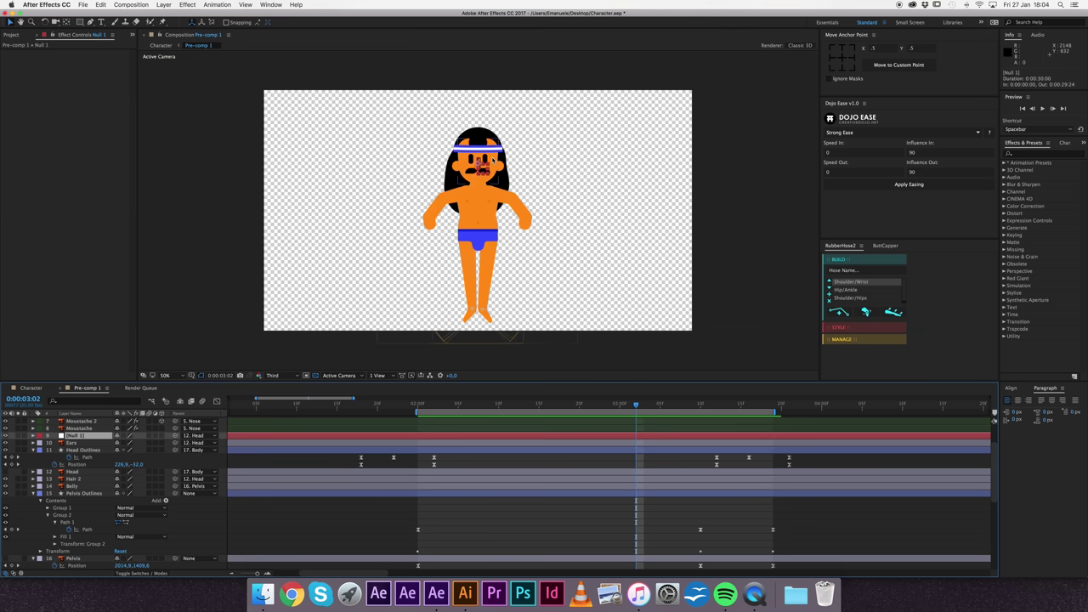
key("period")
key("period")
key("period")
key("p")
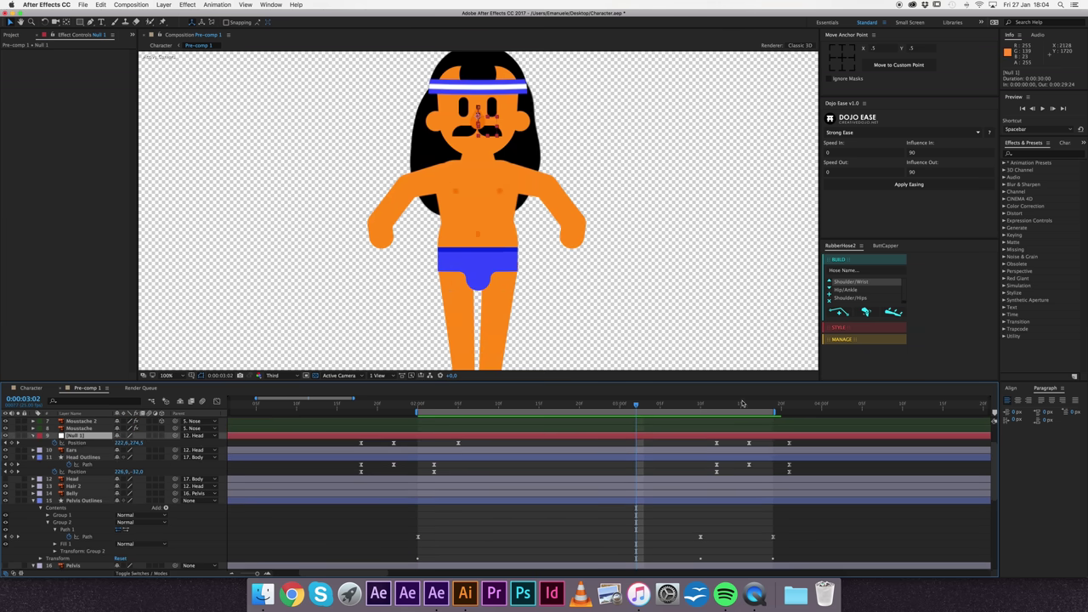
left_click(749, 404)
key("comma")
key("comma")
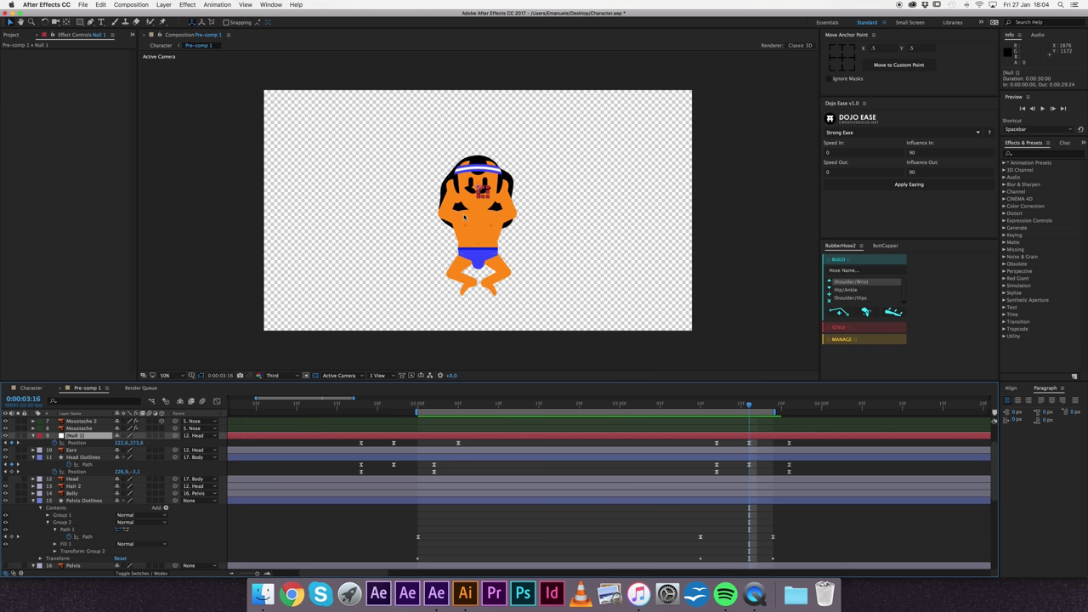
key("shift+Up")
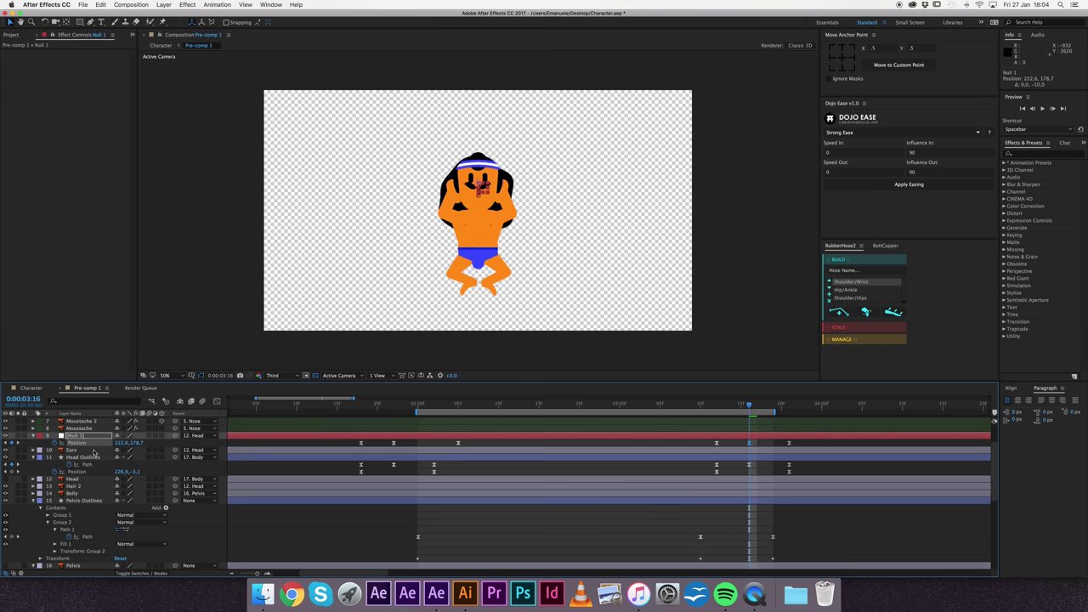
Step: Duplicate Hair 4 as Hair 5 and place it just above Hair 3, removing a stray Head Outlines copy
scroll(94, 451, "up", 2)
scroll(94, 451, "up", 2)
left_click(74, 436)
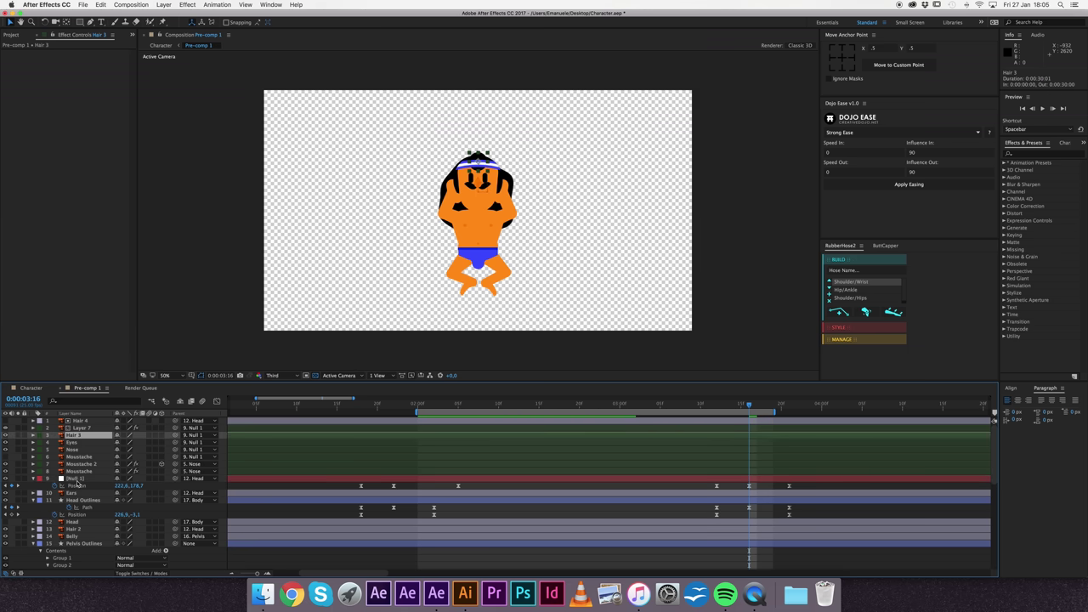
left_click(82, 500)
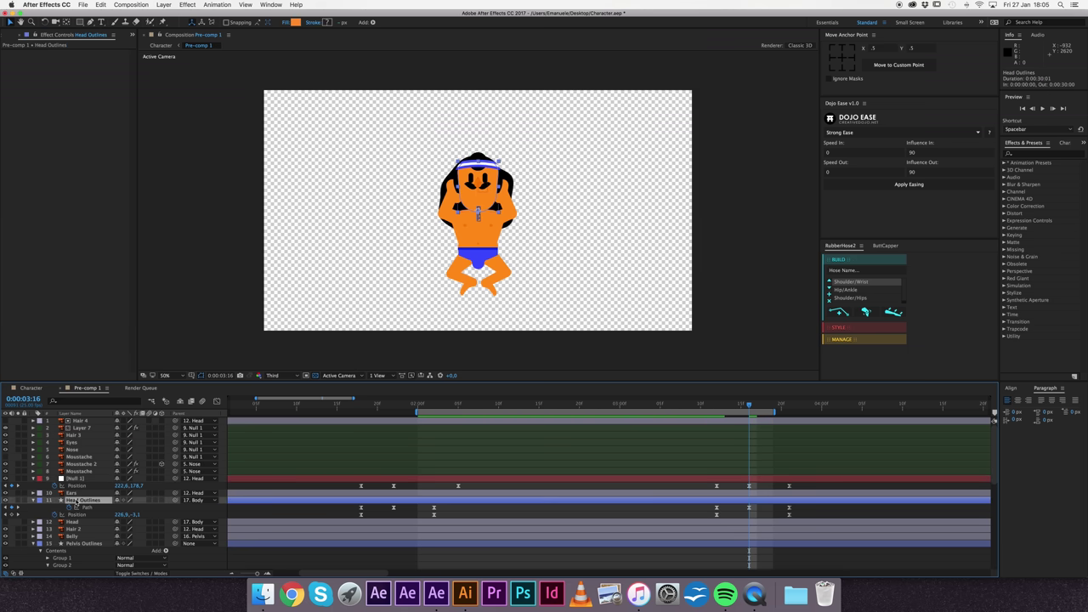
key("ctrl+d")
key("ctrl+bracketright")
key("ctrl+bracketright")
key("ctrl+bracketright")
key("ctrl+bracketright")
key("ctrl+bracketright")
key("ctrl+bracketright")
key("ctrl+bracketright")
key("ctrl+bracketright")
key("Delete")
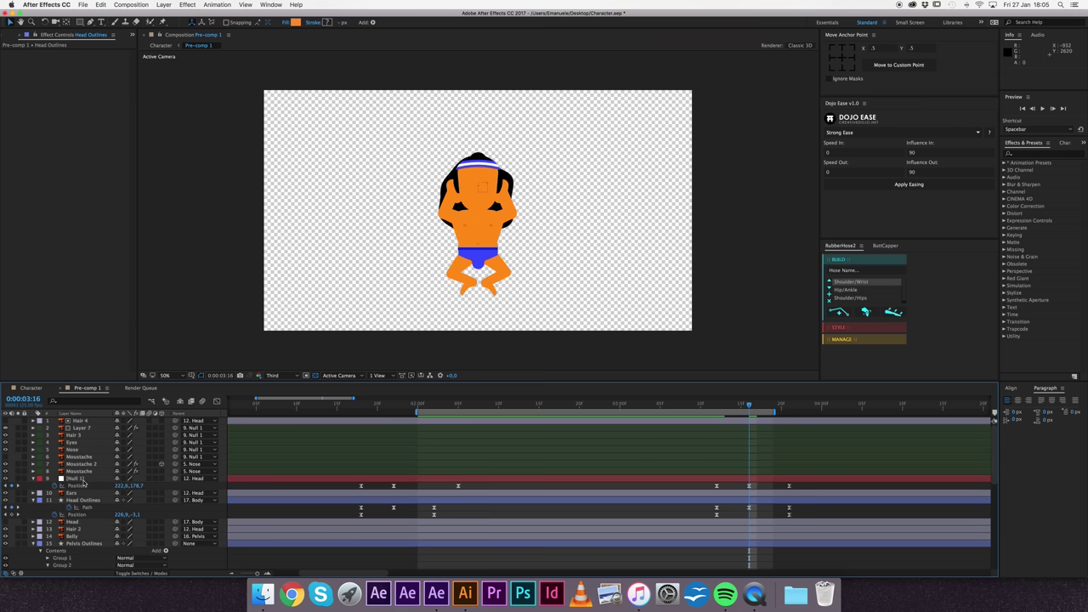
left_click(84, 421)
key("ctrl+d")
key("ctrl+bracketleft")
key("ctrl+bracketleft")
Step: Set Hair 3's track matte to Alpha Matte "Hair 5"
left_click(77, 443)
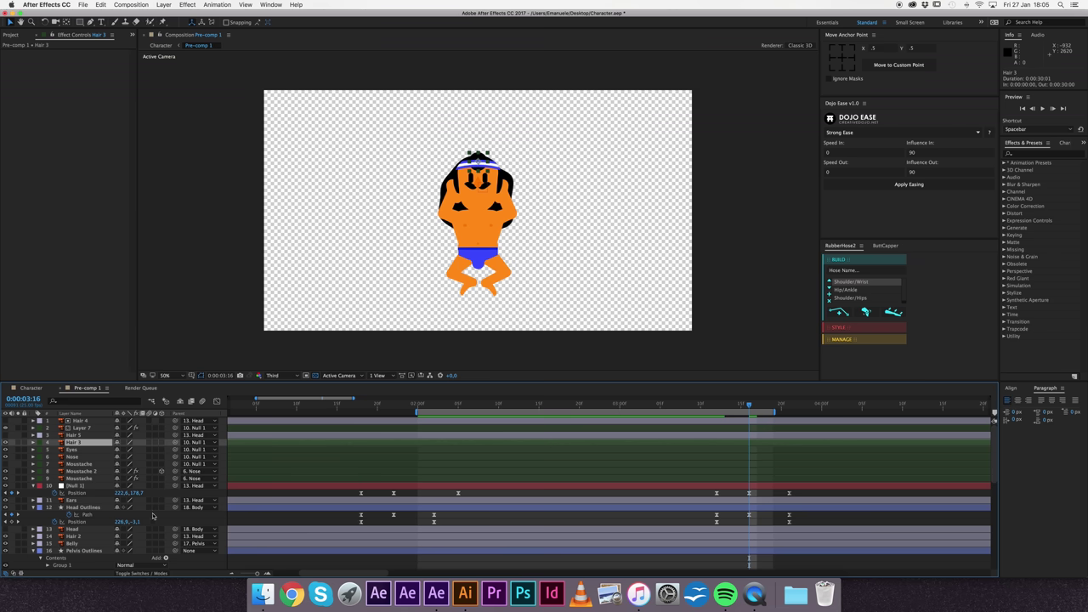
left_click(143, 573)
left_click(162, 443)
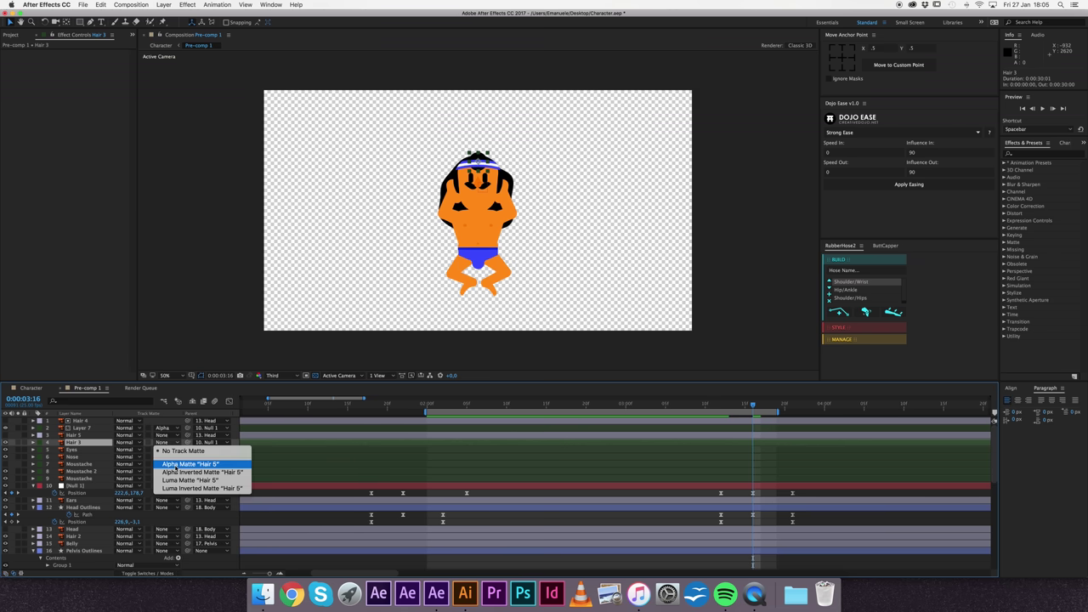
left_click(175, 465)
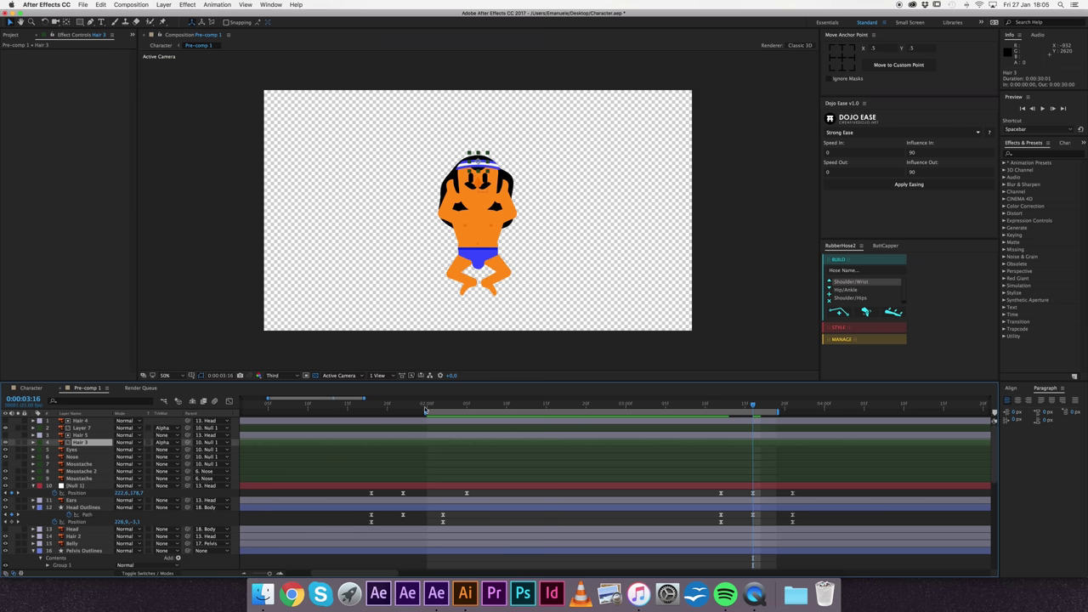
Step: Lower Null 1's position keyframe at 2:05 by 10 pixels, then inspect the head shape keyframe near 2:02
left_click_drag(404, 411, 464, 412)
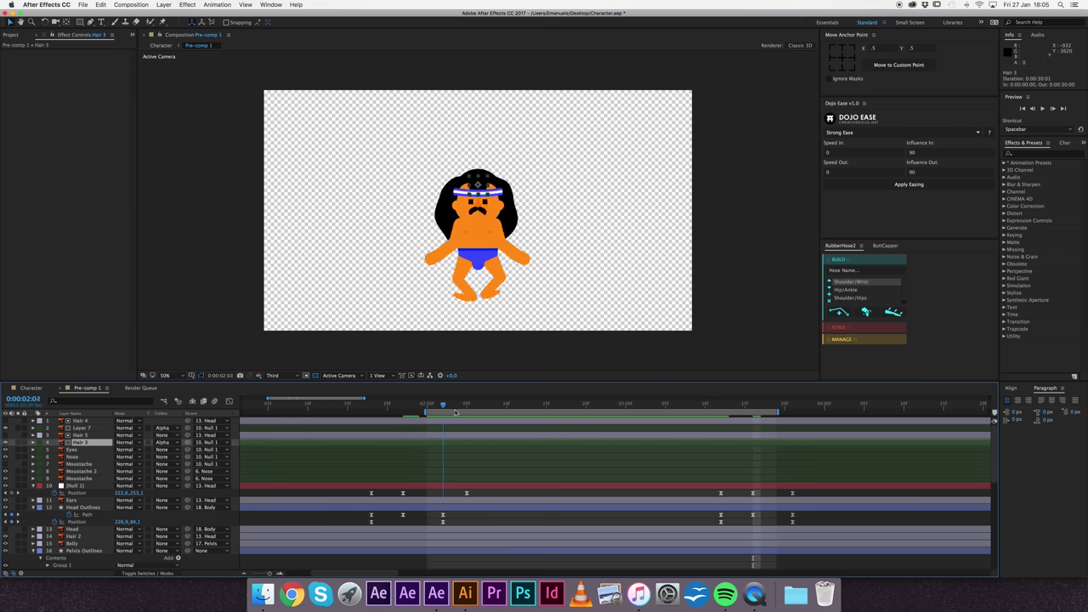
left_click(466, 493)
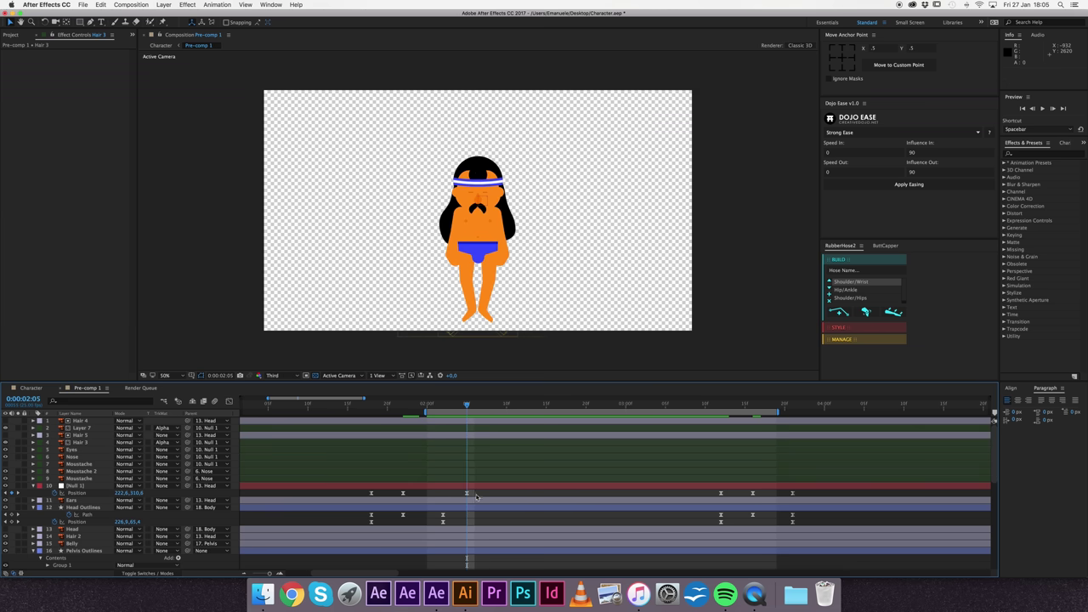
key("shift+Down")
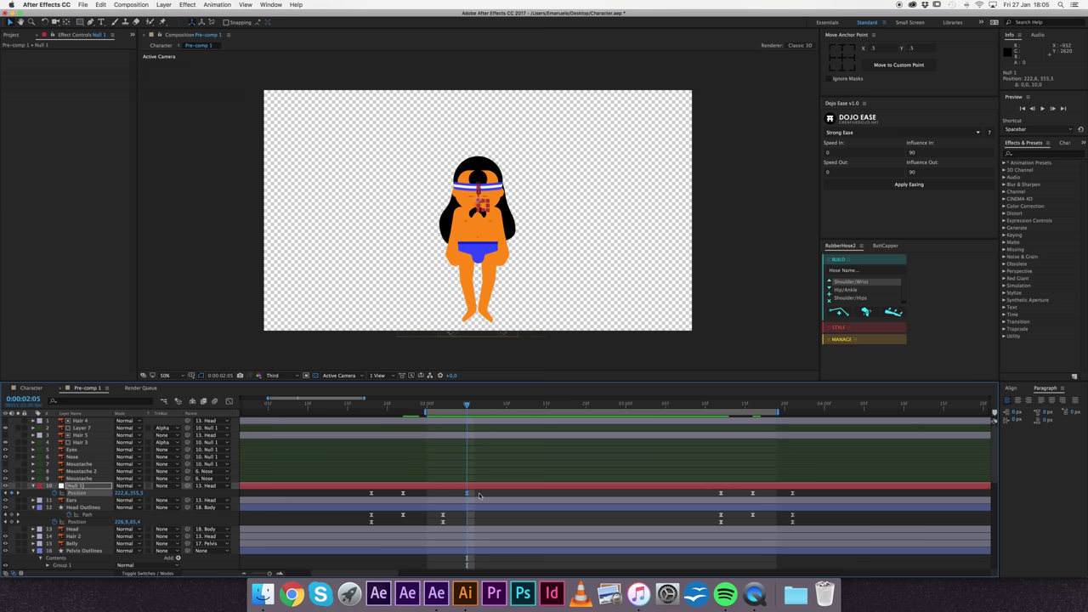
left_click(83, 507)
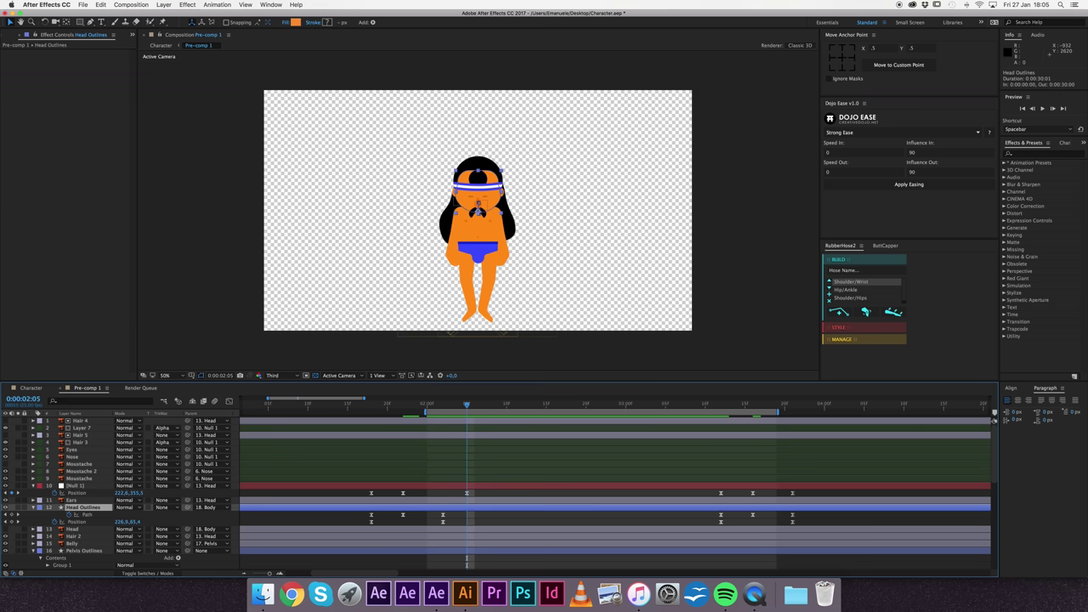
left_click(445, 405)
left_click(443, 514)
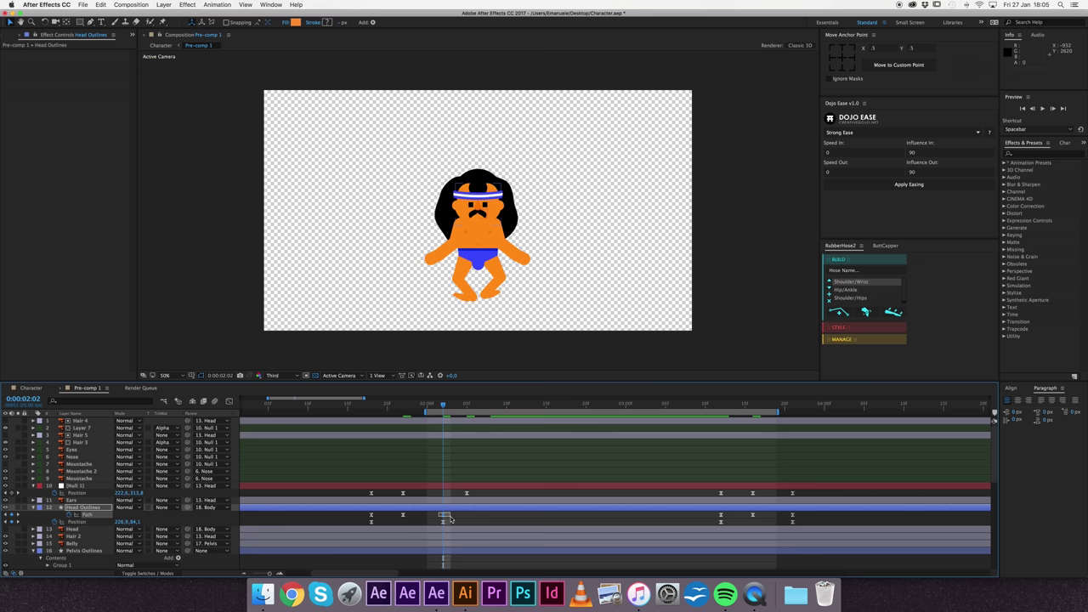
key("period")
key("period")
key("period")
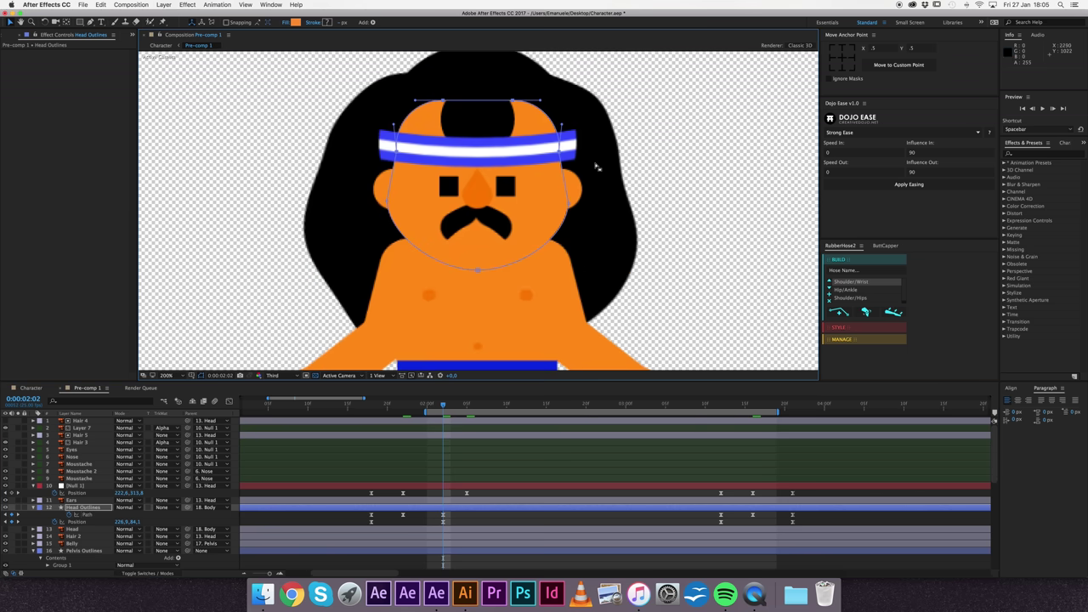
key("Page_Down")
key("Page_Down")
Step: Return to the Character composition and preview the swimmer over the pool tiles
scroll(596, 166, "down", 6)
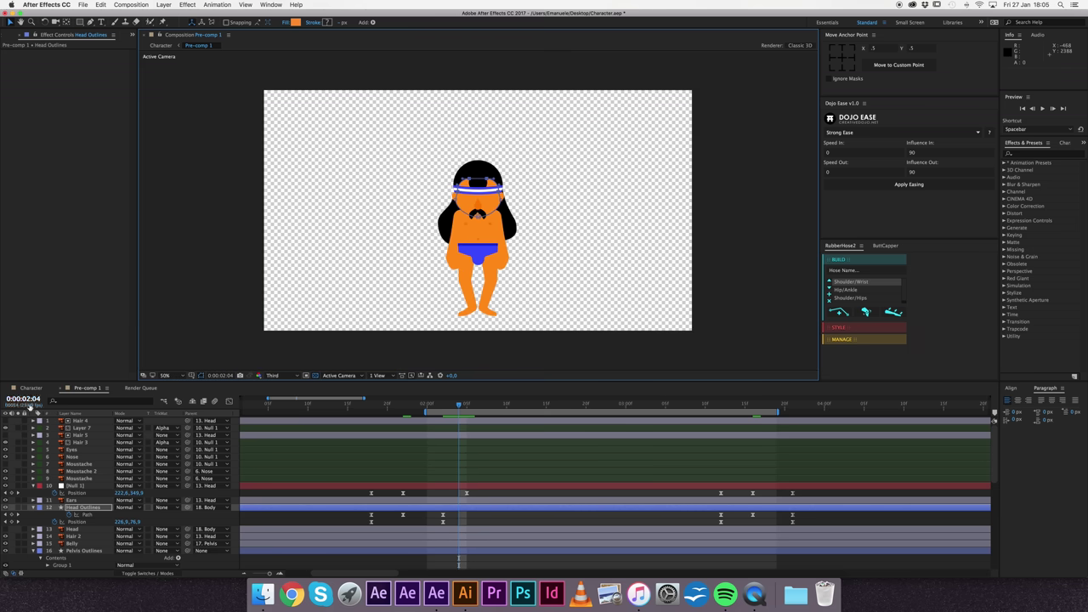
left_click(31, 388)
left_click(152, 509)
key("space")
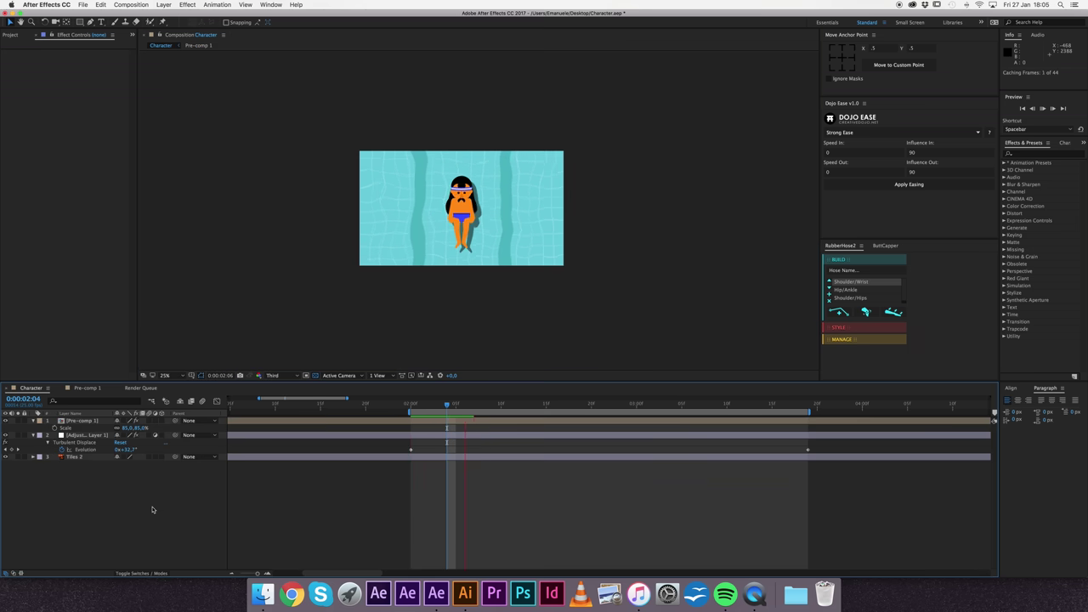